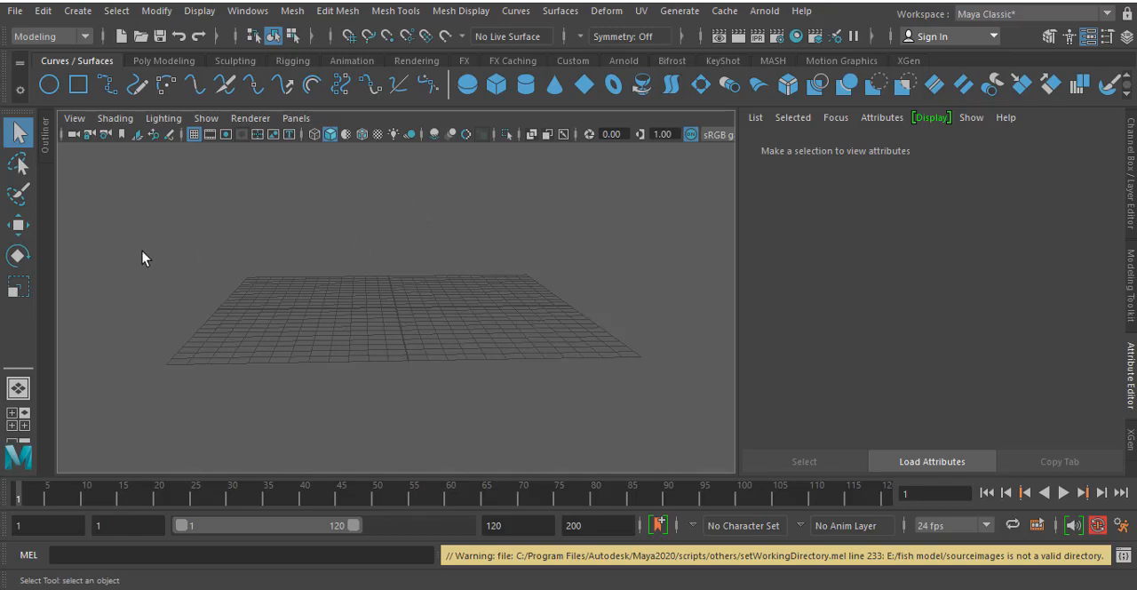
pyautogui.click(16, 16)
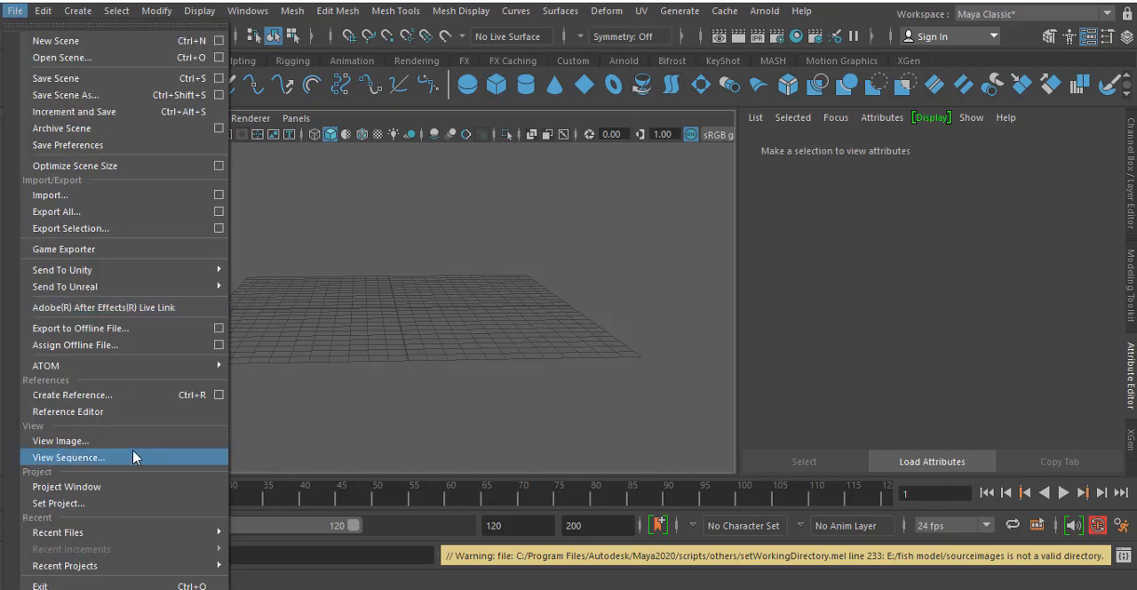
pyautogui.click(66, 503)
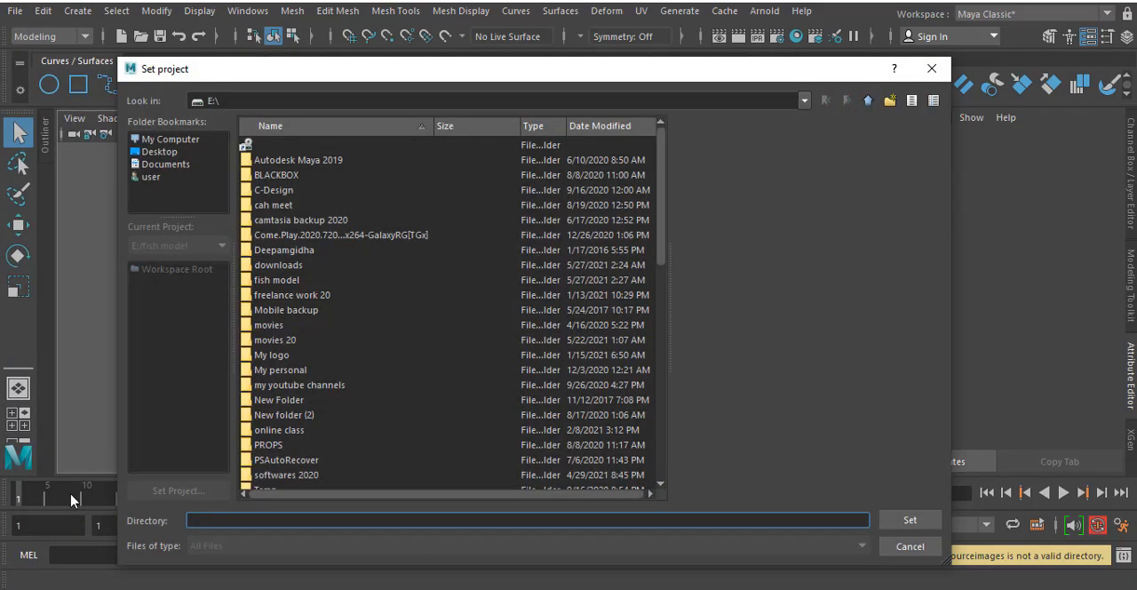
pyautogui.click(931, 69)
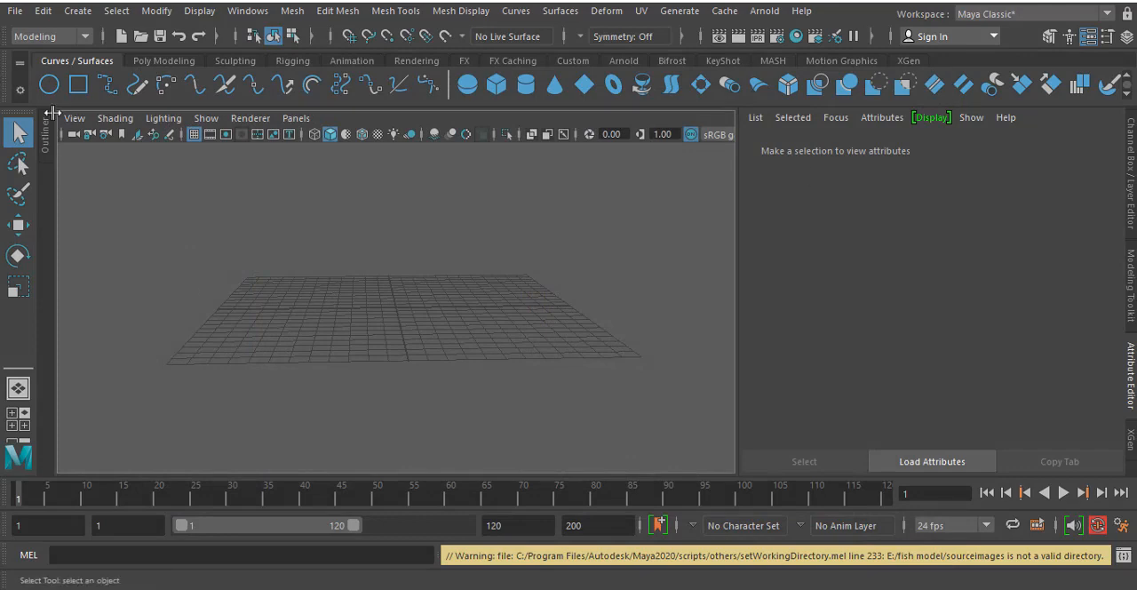
pyautogui.click(15, 13)
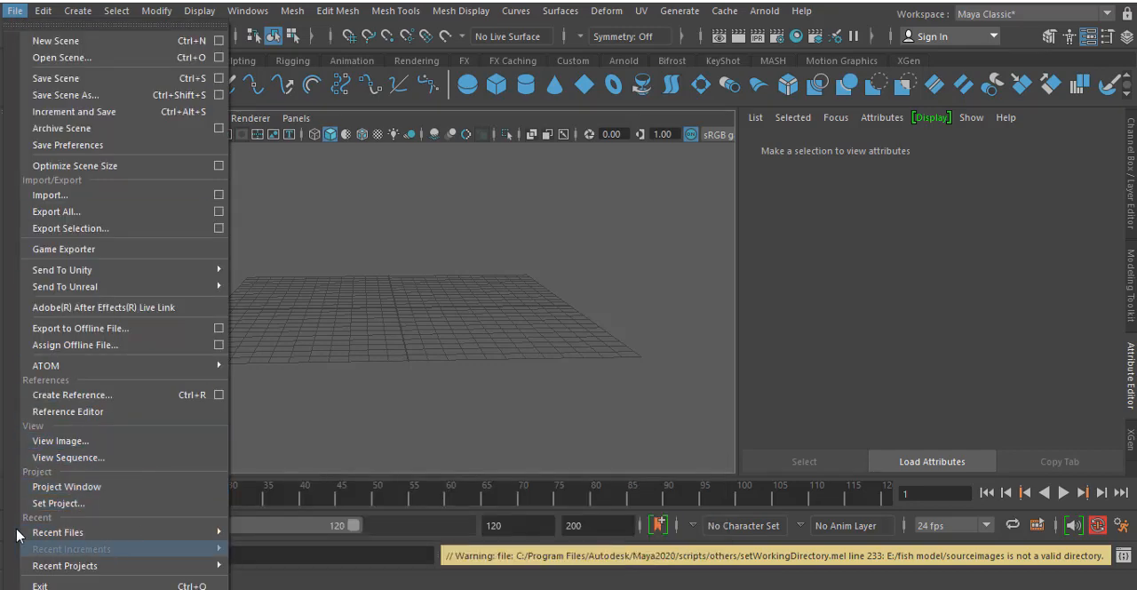
pyautogui.click(468, 247)
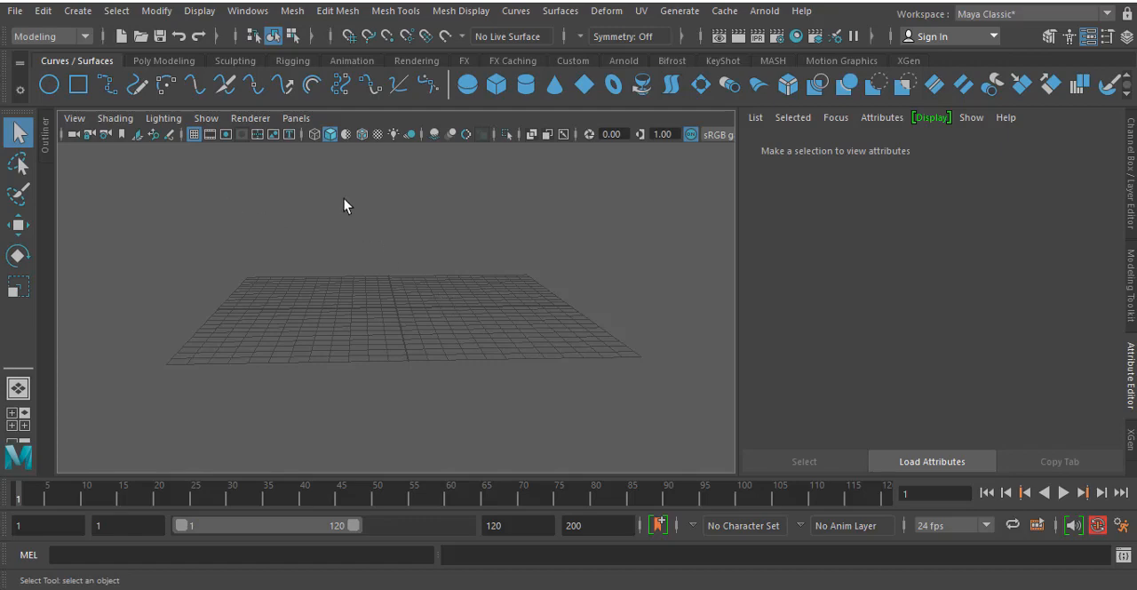
# - Import appear1.gif from the reference image folder as an image plane in the side view
pyautogui.press('space')
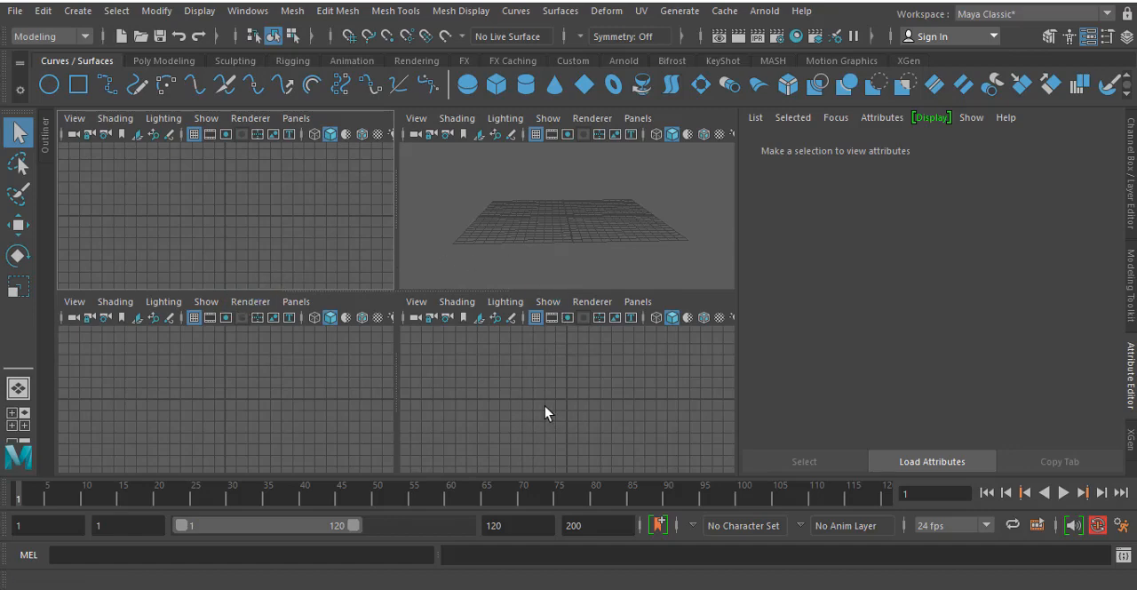
pyautogui.press('space')
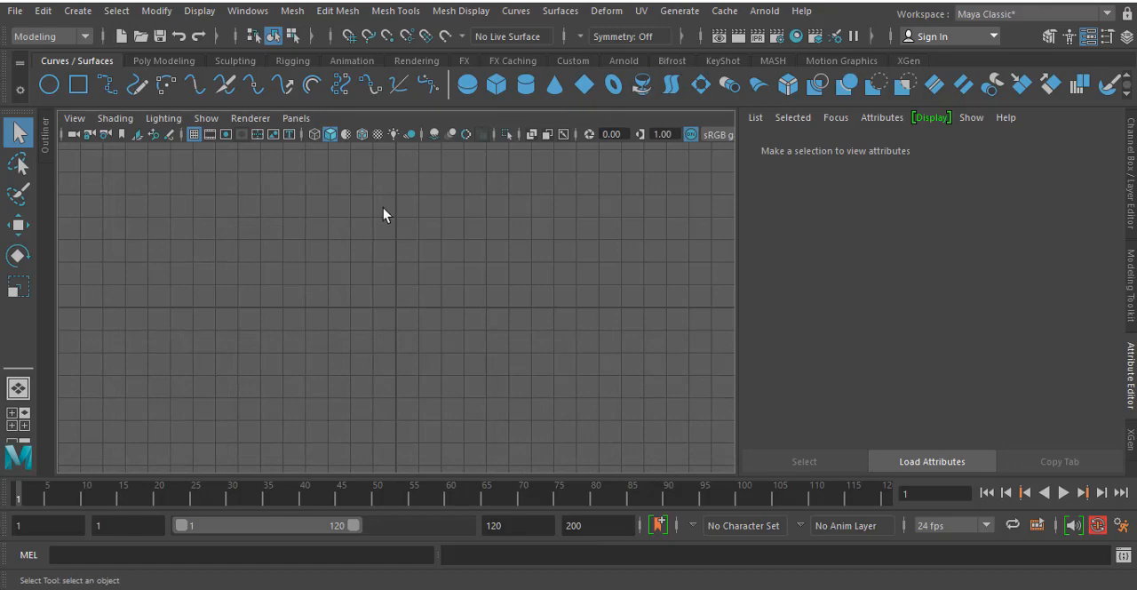
pyautogui.click(74, 120)
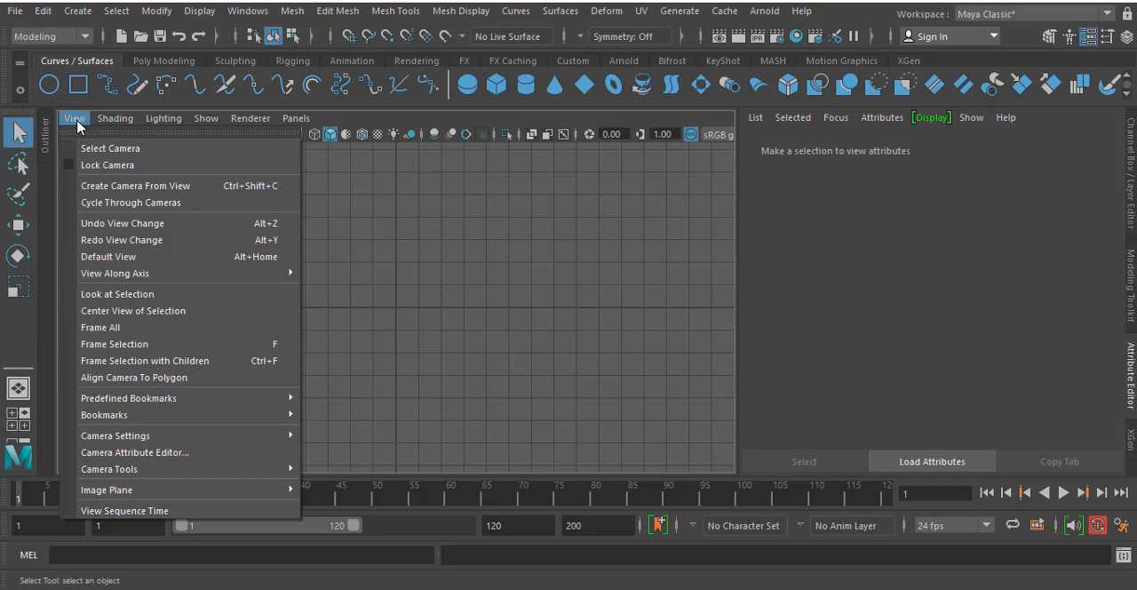
pyautogui.moveTo(100, 494)
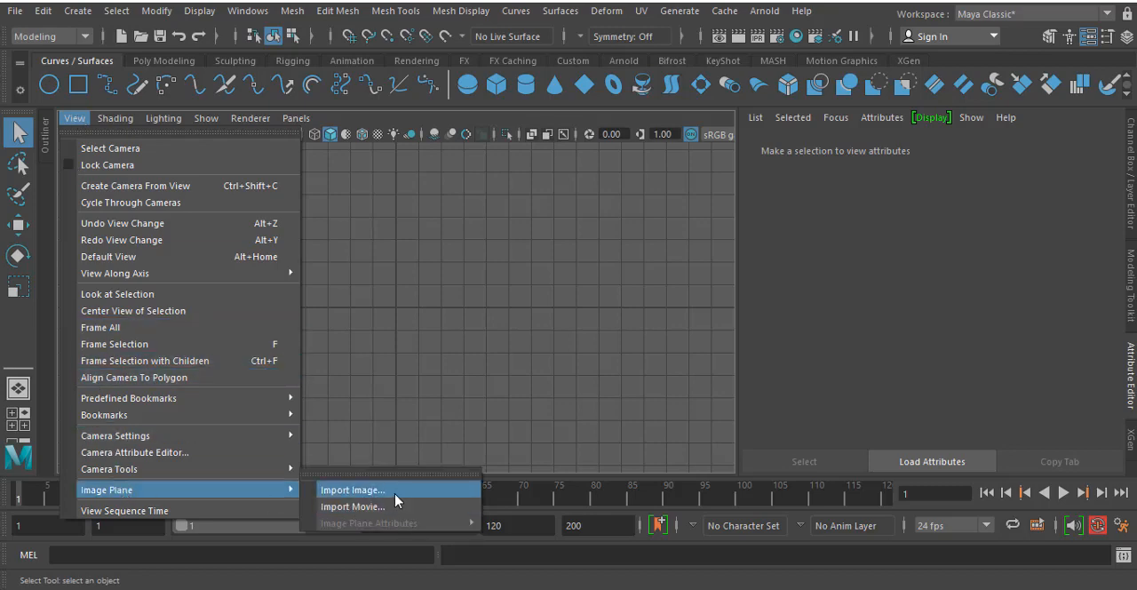
pyautogui.click(396, 494)
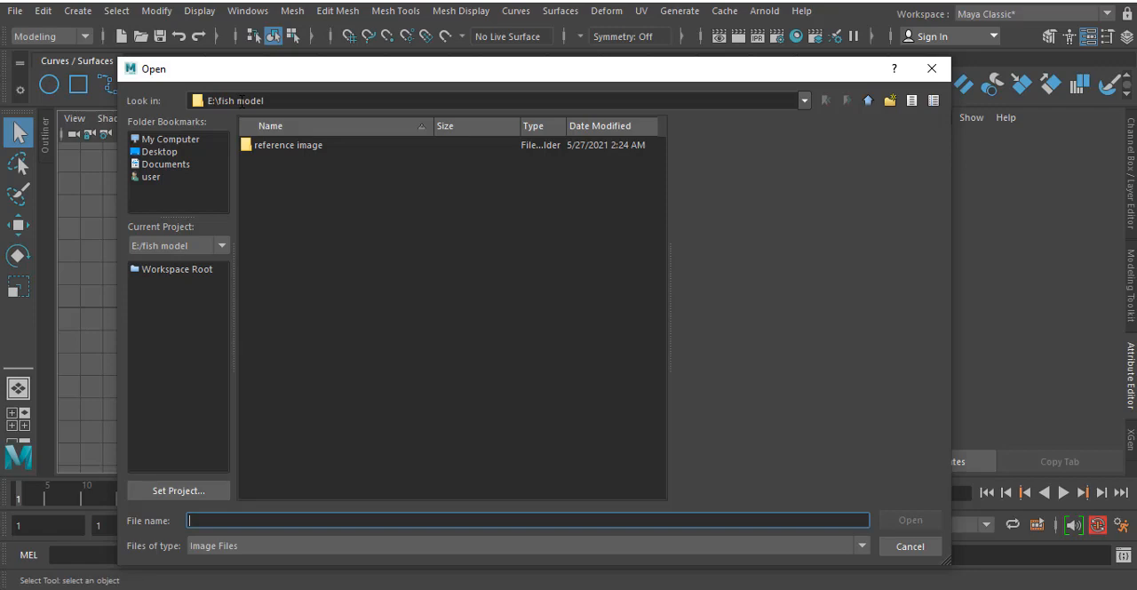
pyautogui.doubleClick(289, 146)
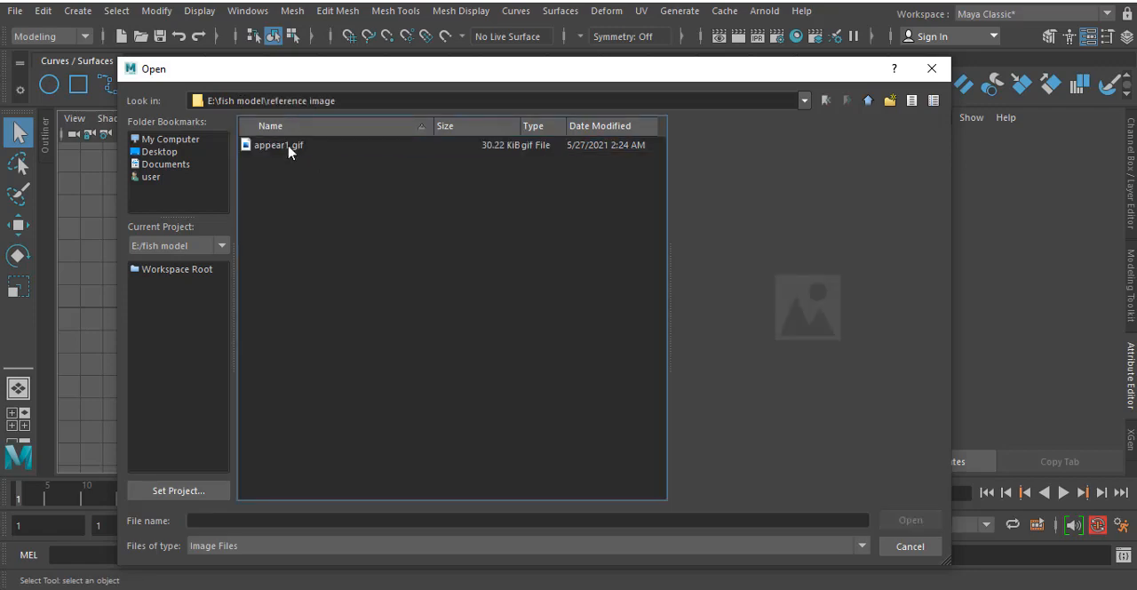
pyautogui.click(286, 146)
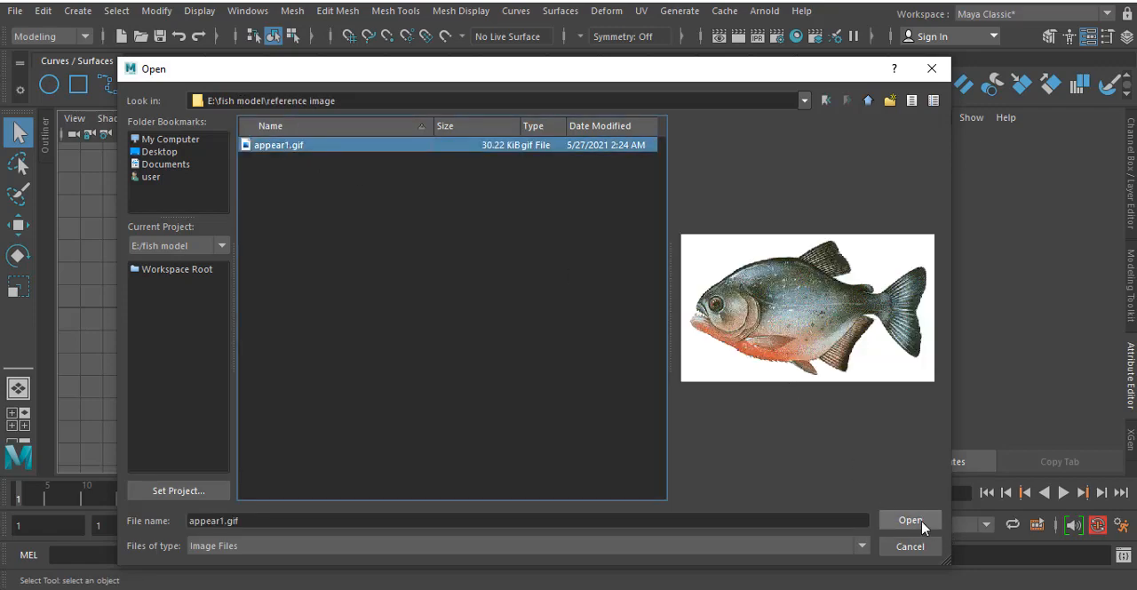
pyautogui.click(920, 525)
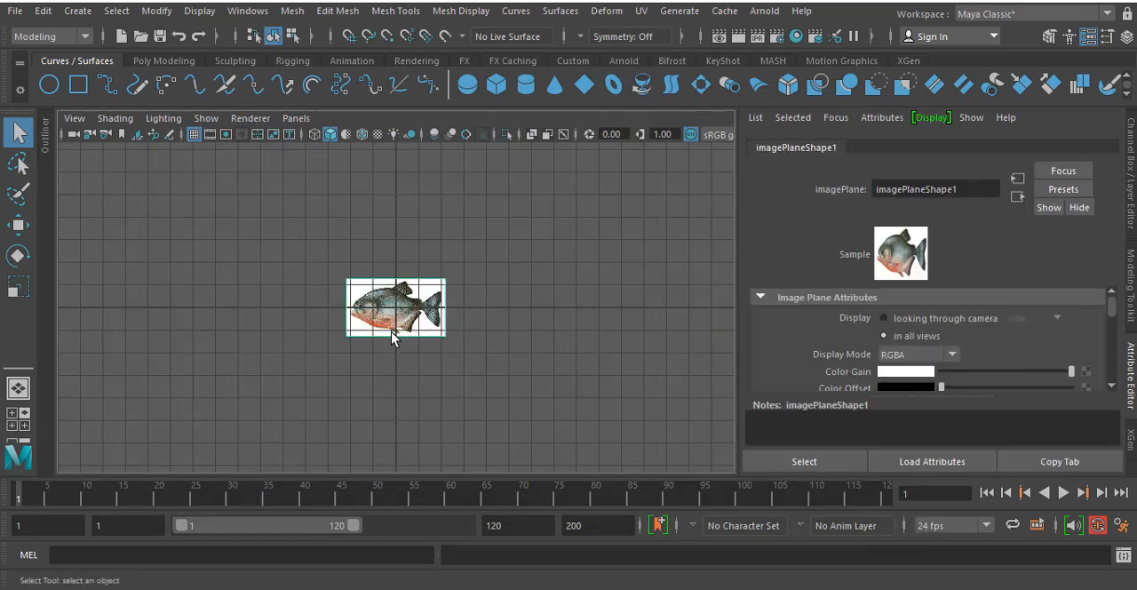
# - Scale the fish image plane up uniformly in the side view so it covers a large part of the grid
pyautogui.press('r')
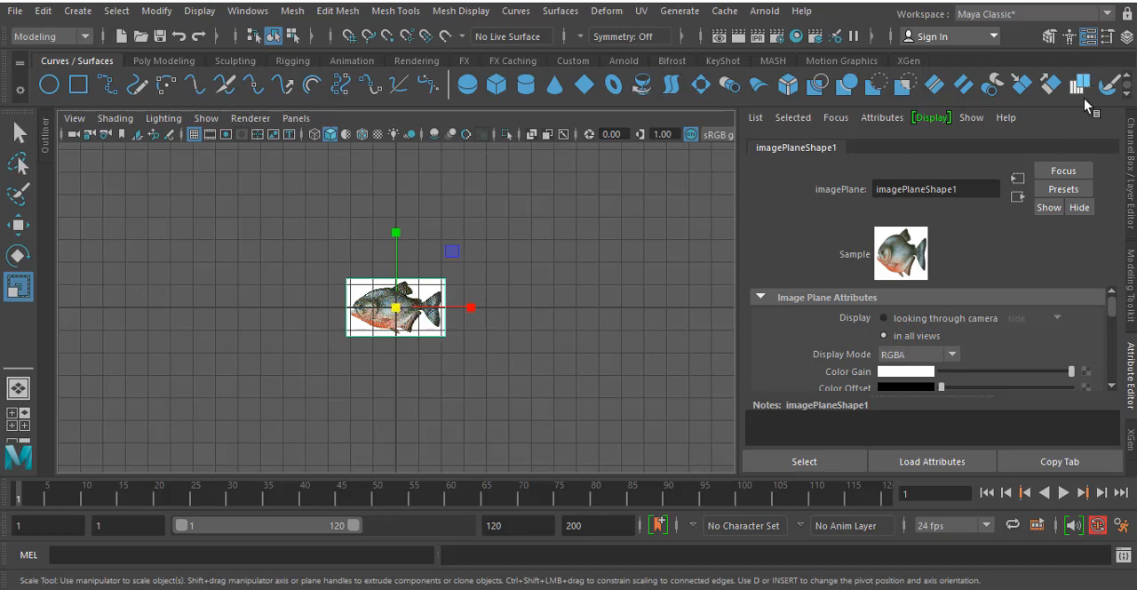
pyautogui.click(1133, 156)
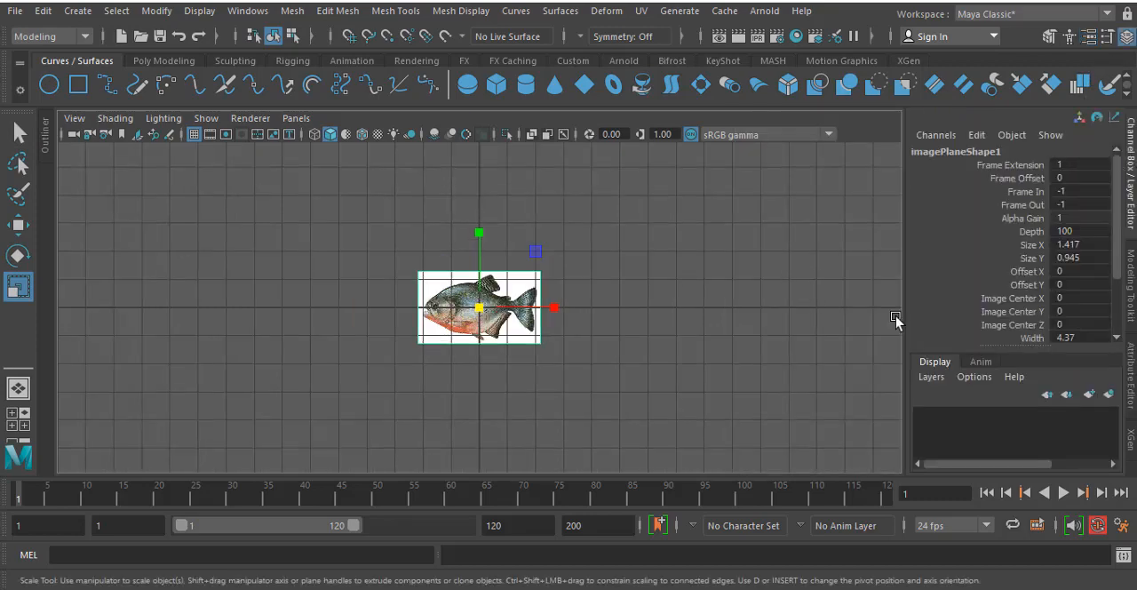
pyautogui.scroll(-1, 984, 298)
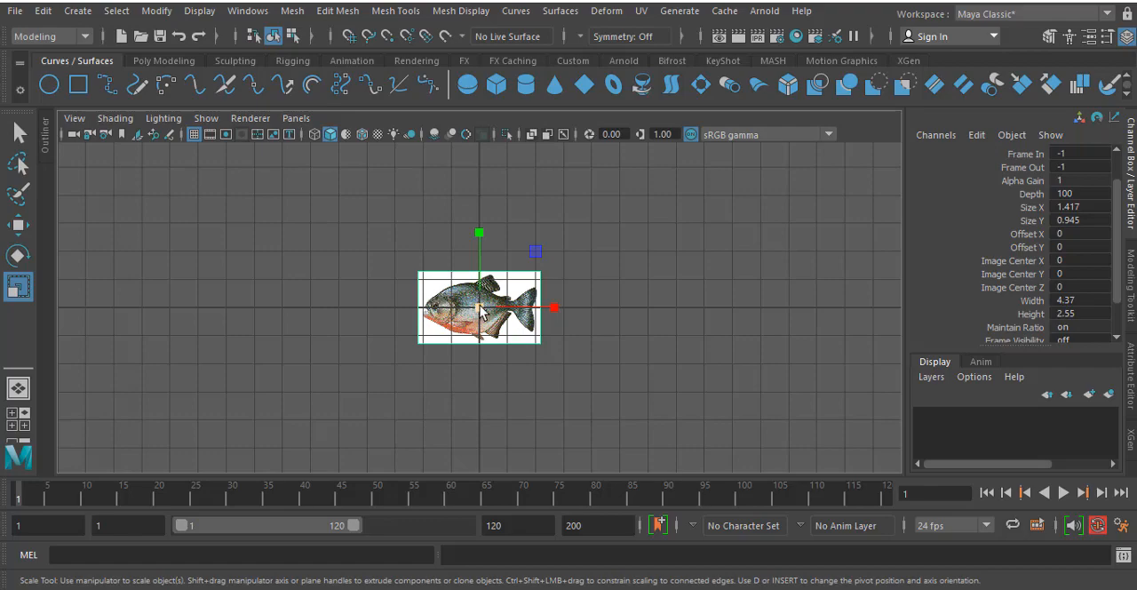
pyautogui.moveTo(480, 309); pyautogui.dragTo(630, 388)
# - Move the fish image plane back along the X axis, away from the grid centre, in the perspective view
pyautogui.press('space')
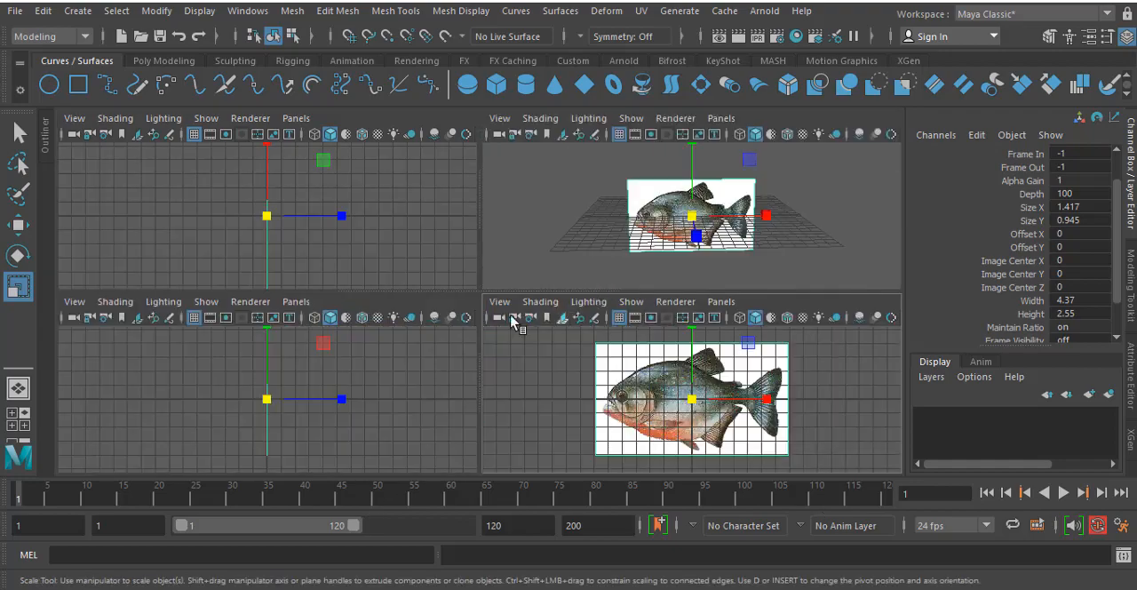
pyautogui.press('space')
pyautogui.keyDown('alt'); pyautogui.moveTo(661, 241); pyautogui.dragTo(395, 398); pyautogui.keyUp('alt')
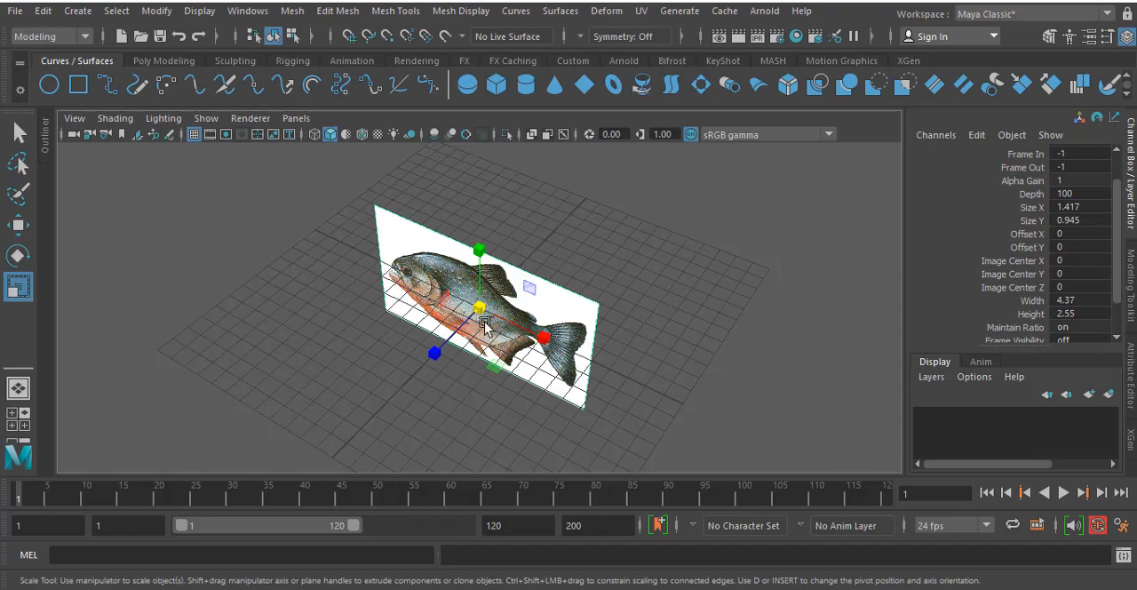
pyautogui.keyDown('alt'); pyautogui.moveTo(632, 255); pyautogui.dragTo(675, 209); pyautogui.keyUp('alt')
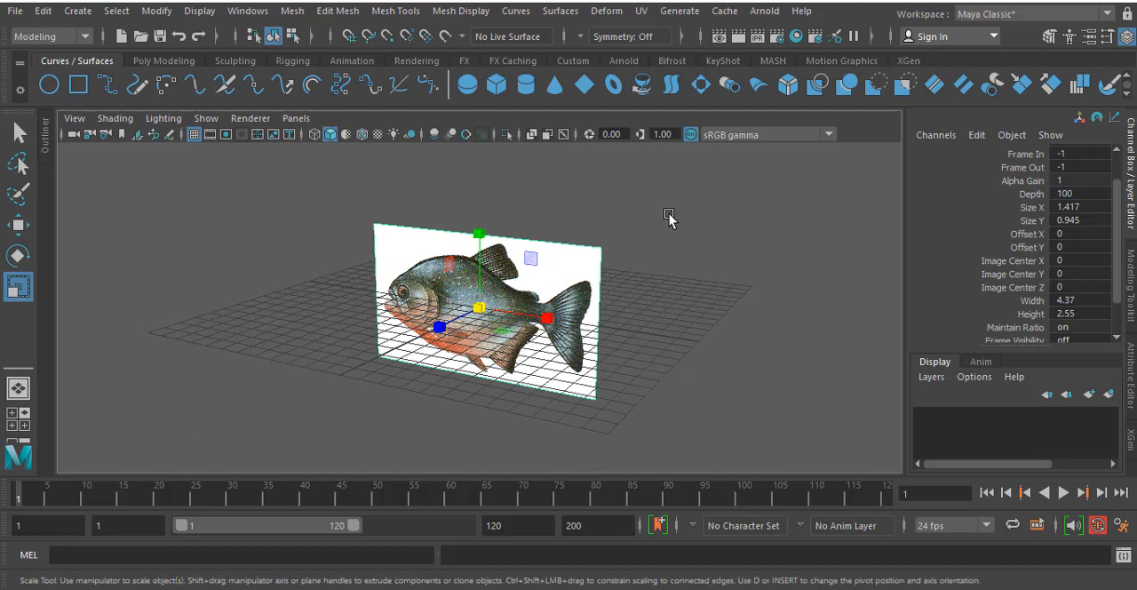
pyautogui.press('w')
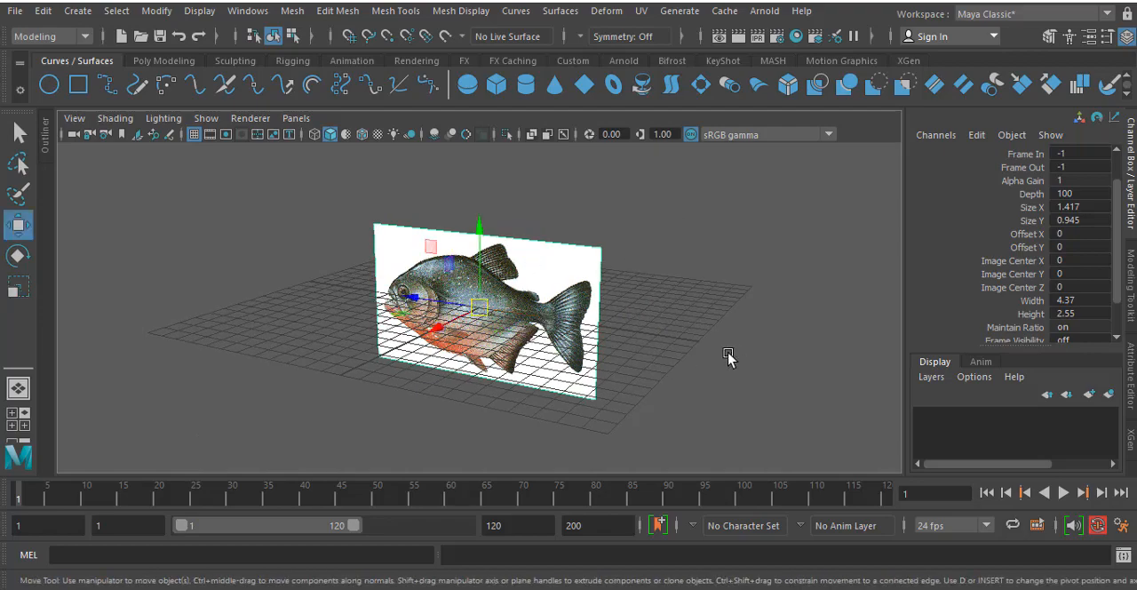
pyautogui.keyDown('alt'); pyautogui.moveTo(732, 356); pyautogui.dragTo(689, 372); pyautogui.keyUp('alt')
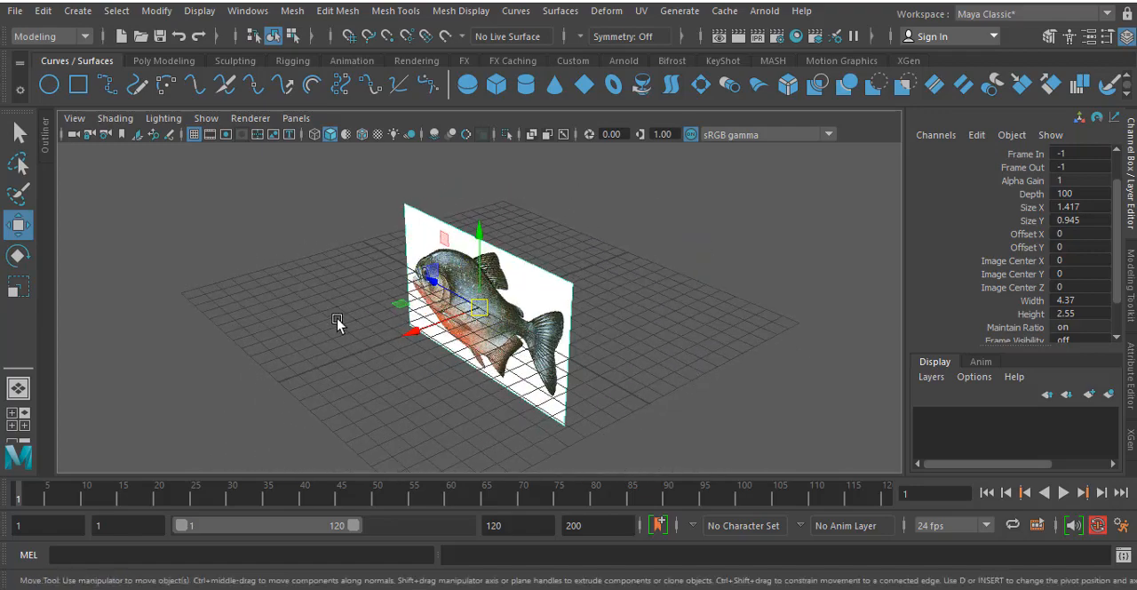
pyautogui.moveTo(410, 332); pyautogui.dragTo(540, 342)
# - Nudge the image plane slightly toward the tail along Z and slightly up along Y in the side view
pyautogui.press('space')
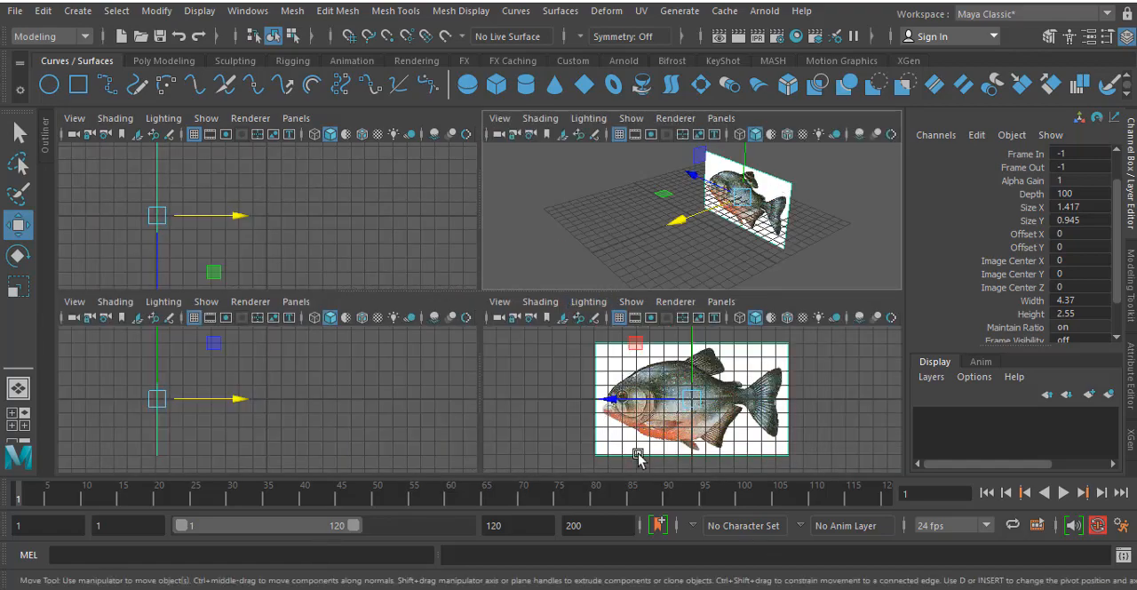
pyautogui.press('space')
pyautogui.moveTo(406, 308); pyautogui.dragTo(423, 309)
pyautogui.moveTo(502, 233); pyautogui.dragTo(501, 225)
pyautogui.press('space')
# - Push the image plane farther back along X and nudge it slightly toward the tail along Z in the side view
pyautogui.press('space')
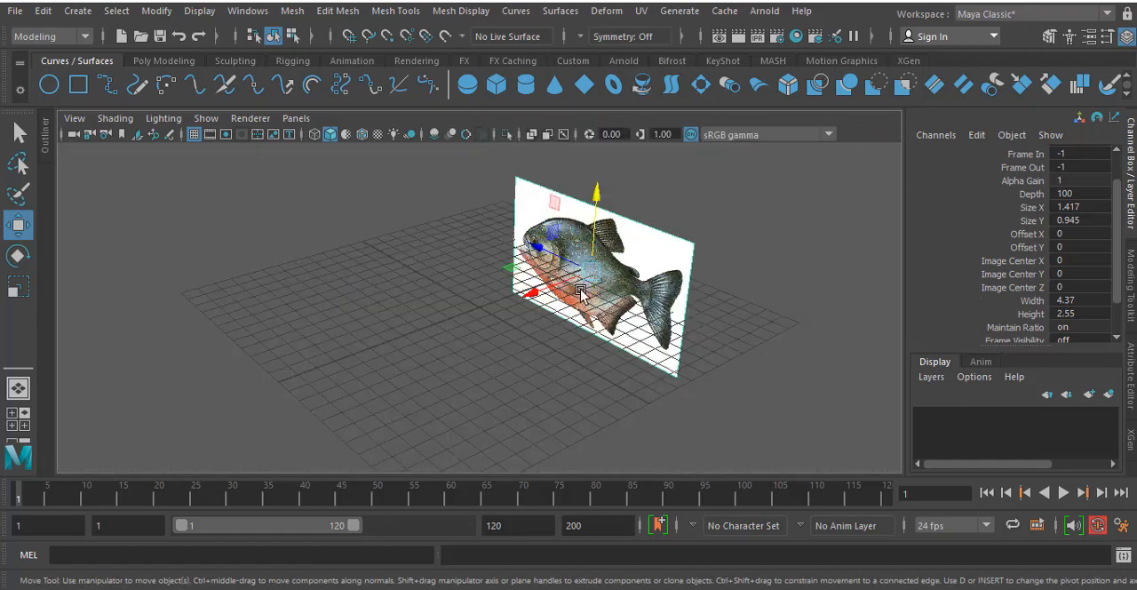
pyautogui.moveTo(506, 301); pyautogui.dragTo(557, 295)
pyautogui.press('space')
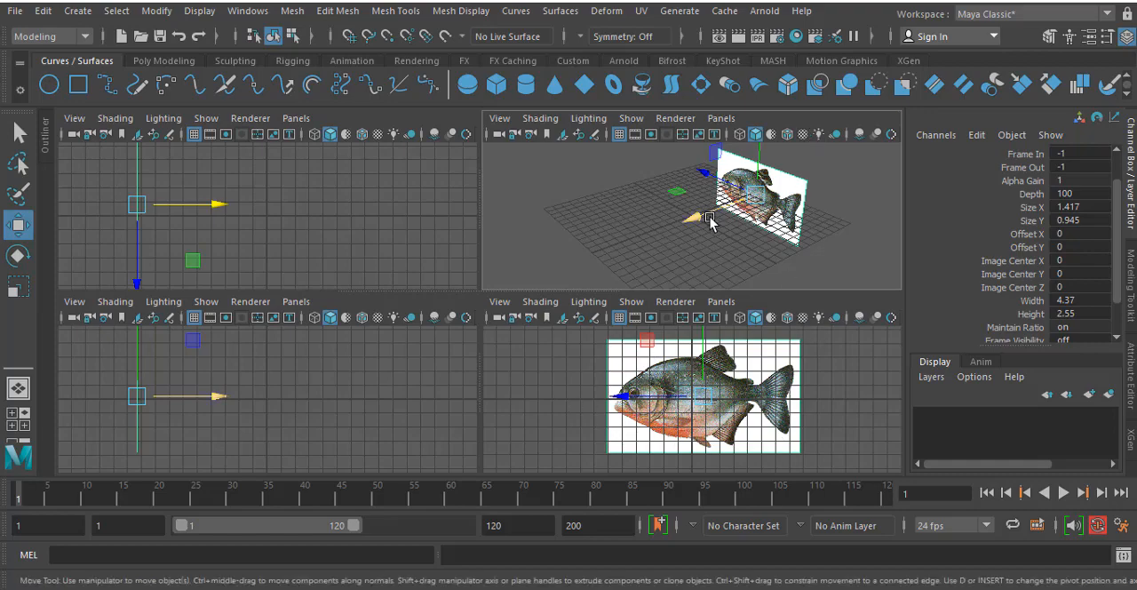
pyautogui.moveTo(686, 222); pyautogui.dragTo(775, 204)
pyautogui.press('space')
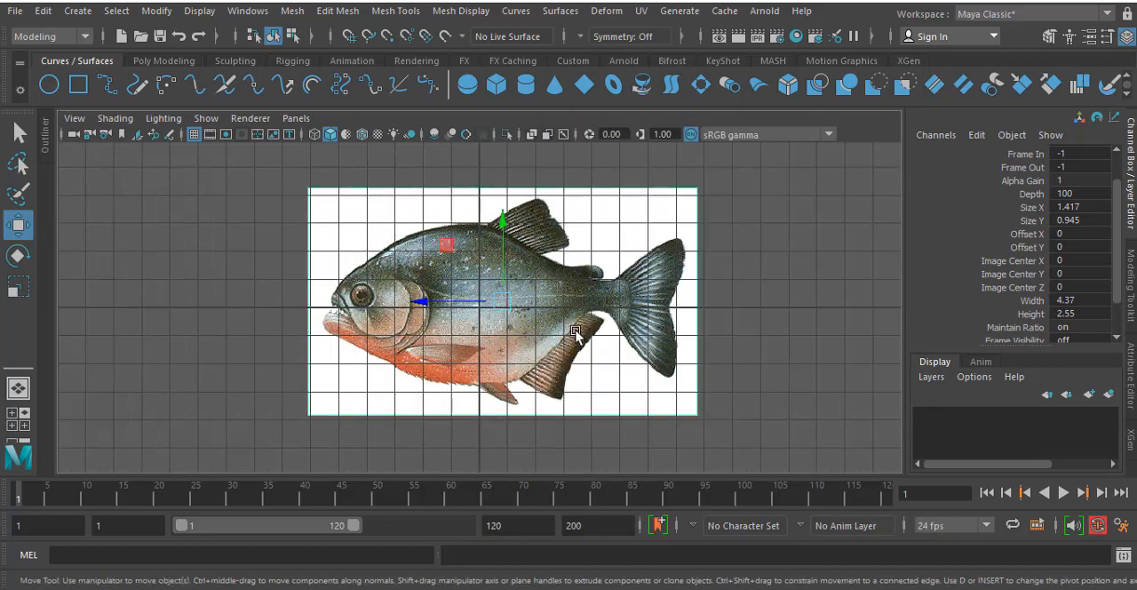
pyautogui.moveTo(463, 304); pyautogui.dragTo(469, 309)
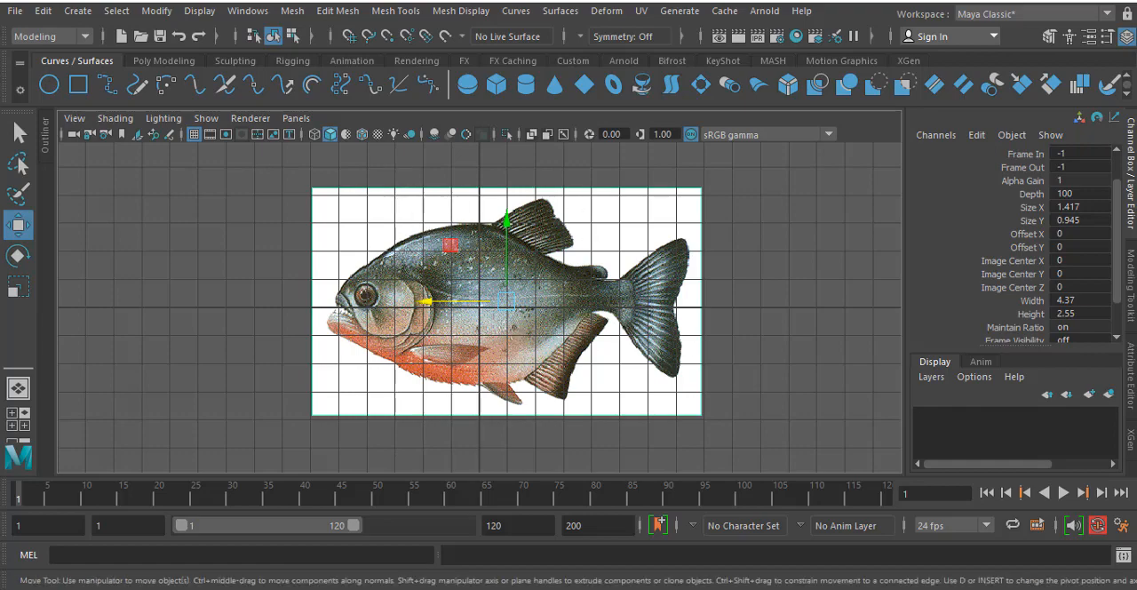
# - Create a display layer containing the selected image plane and name it fish_ref
pyautogui.click(1109, 395)
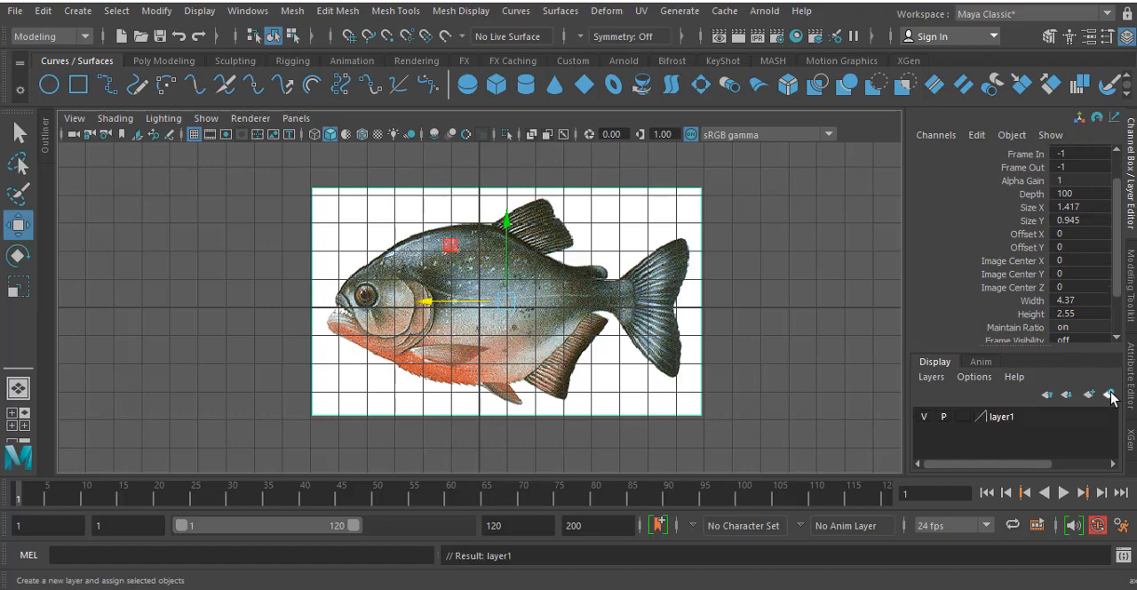
pyautogui.doubleClick(1001, 418)
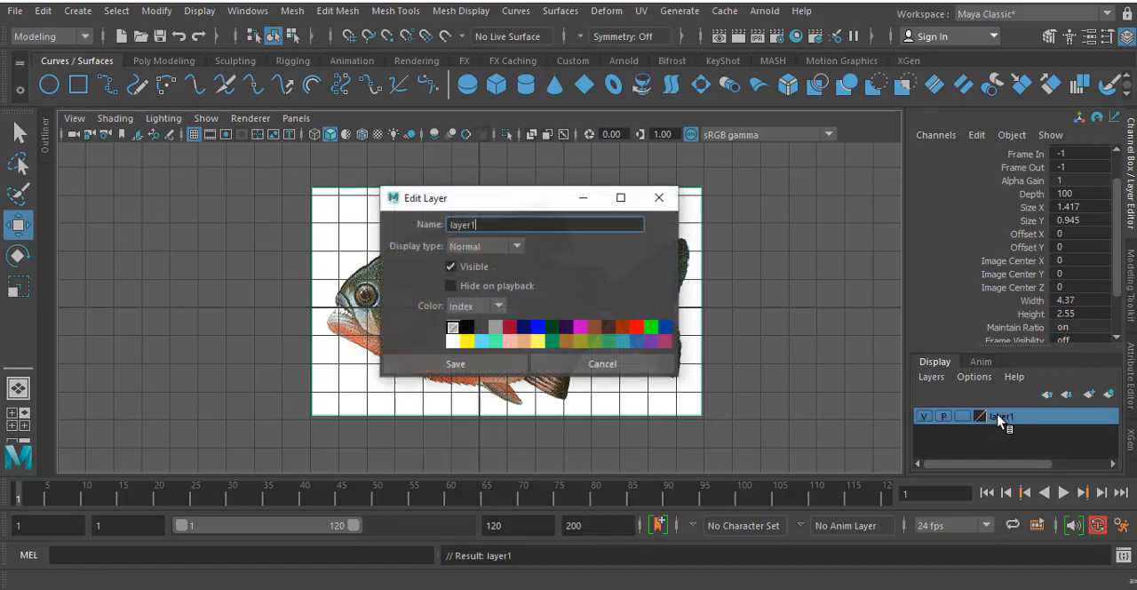
pyautogui.doubleClick(480, 226)
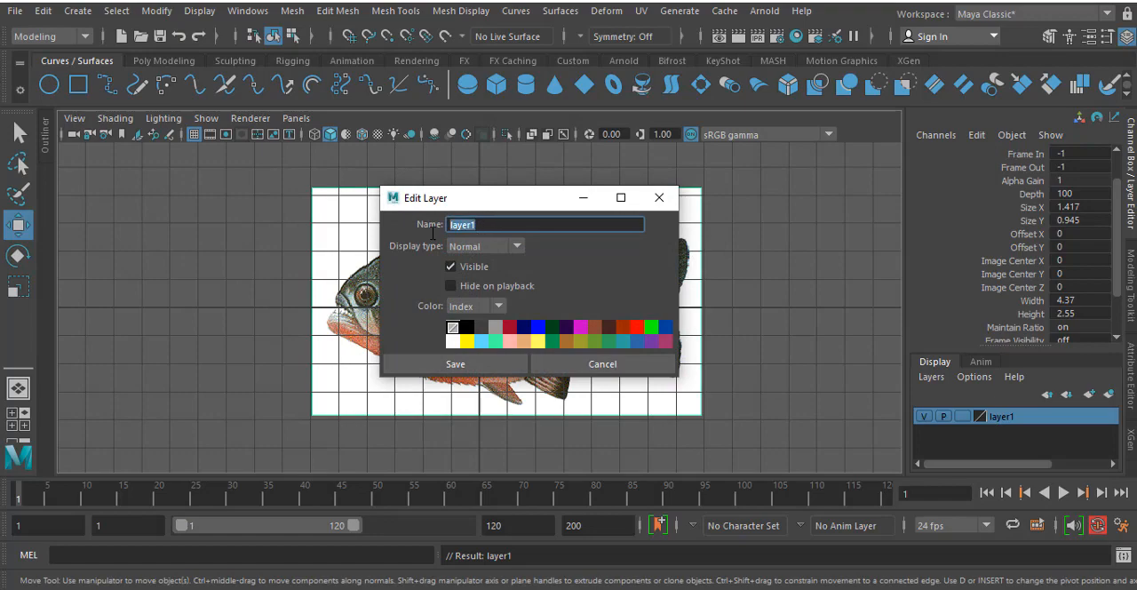
pyautogui.write('fish ref')
pyautogui.click(476, 361)
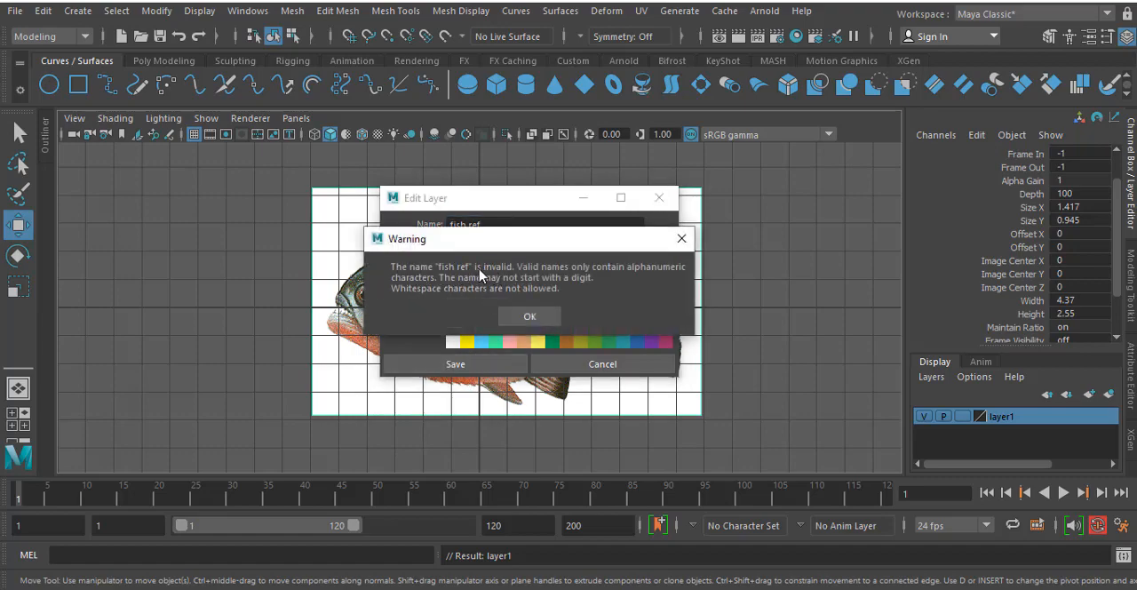
pyautogui.click(528, 317)
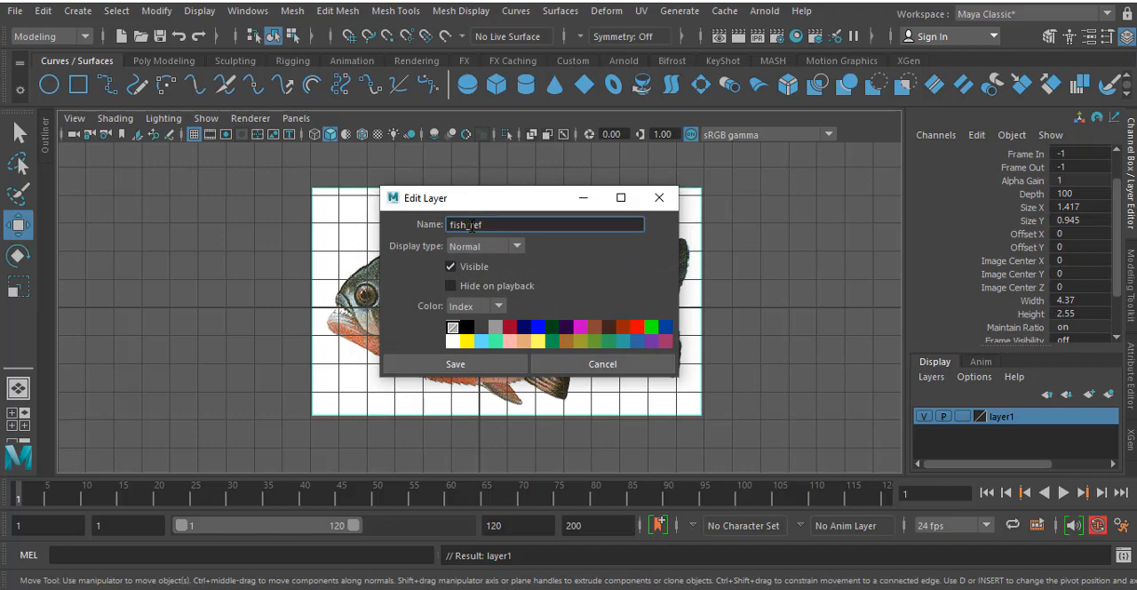
pyautogui.click(473, 364)
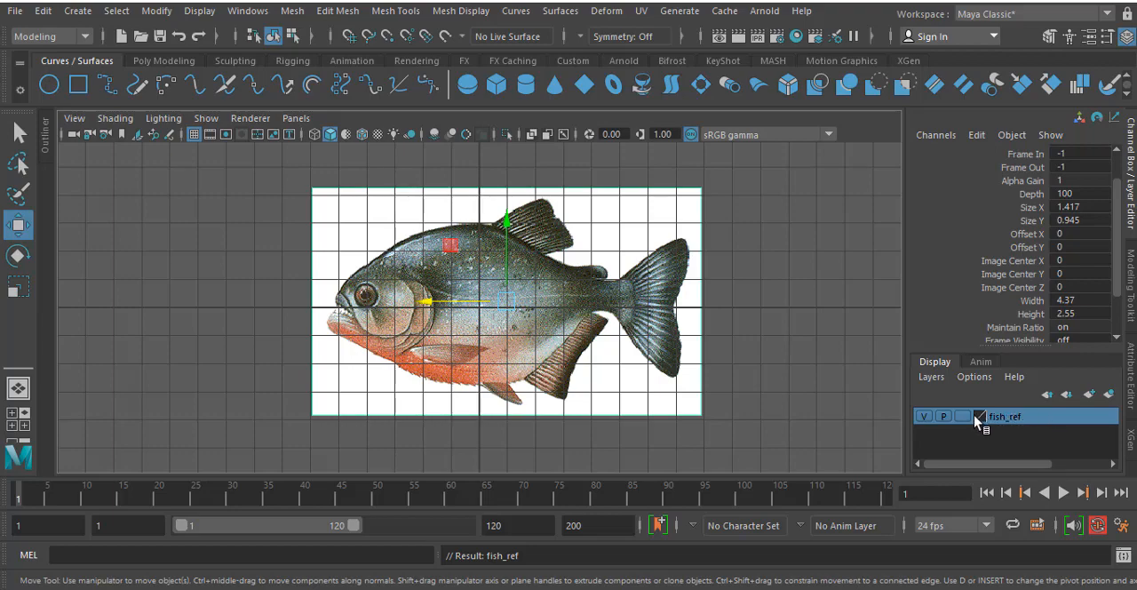
# - Toggle the fish_ref layer's visibility off and on several times, leaving the reference image shown
pyautogui.click(924, 416)
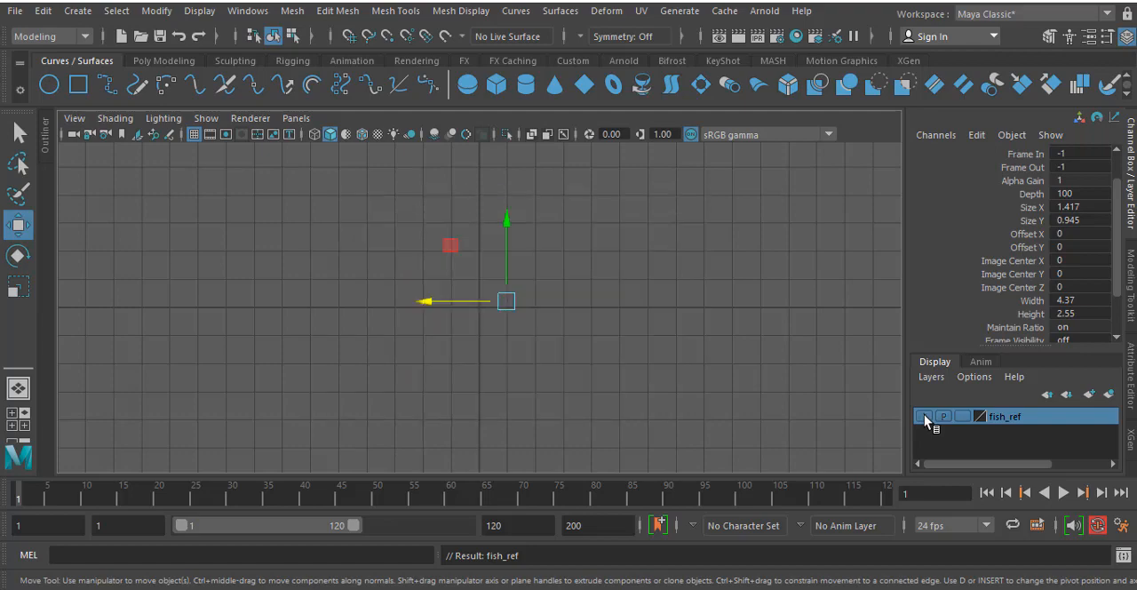
pyautogui.click(925, 415)
pyautogui.click(924, 416)
pyautogui.click(924, 416)
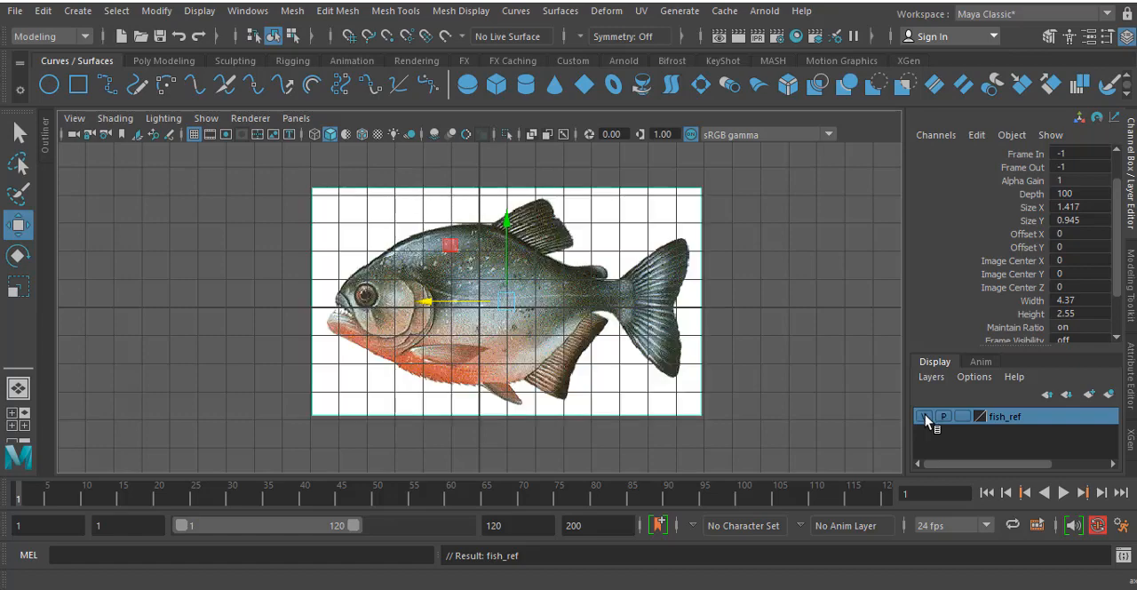
pyautogui.click(924, 416)
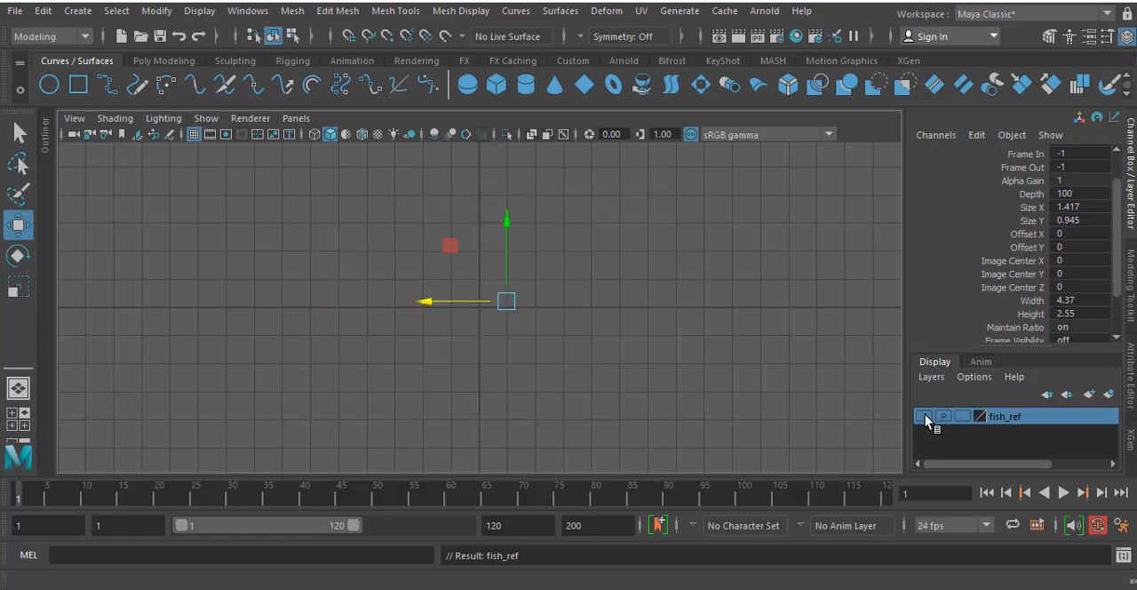
pyautogui.click(924, 416)
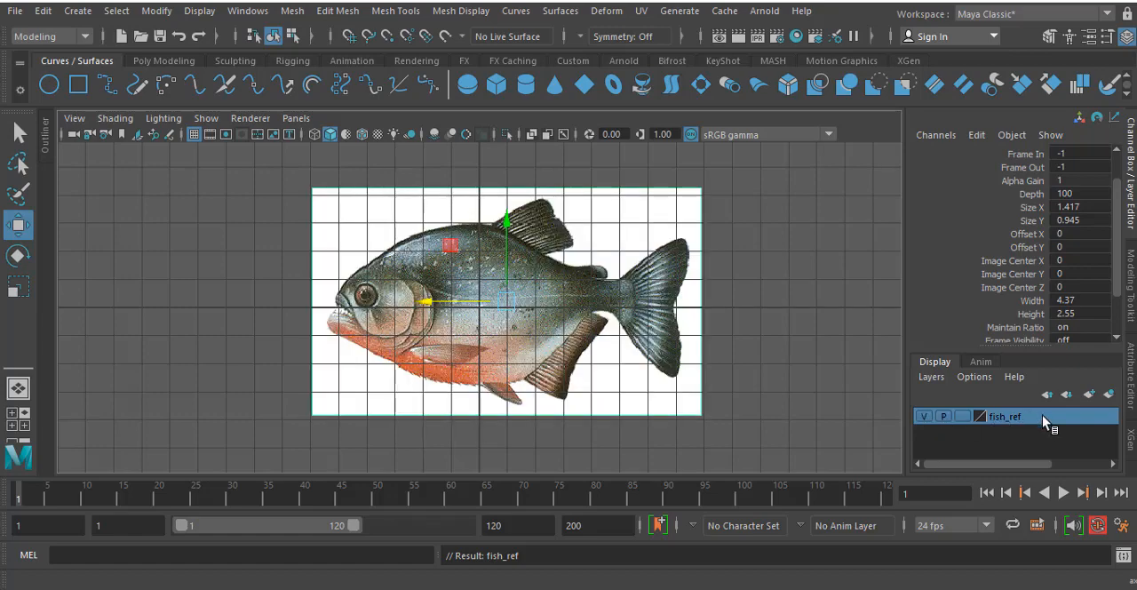
# - Hide the fish_ref layer, show it again and deselect the image plane
pyautogui.click(923, 416)
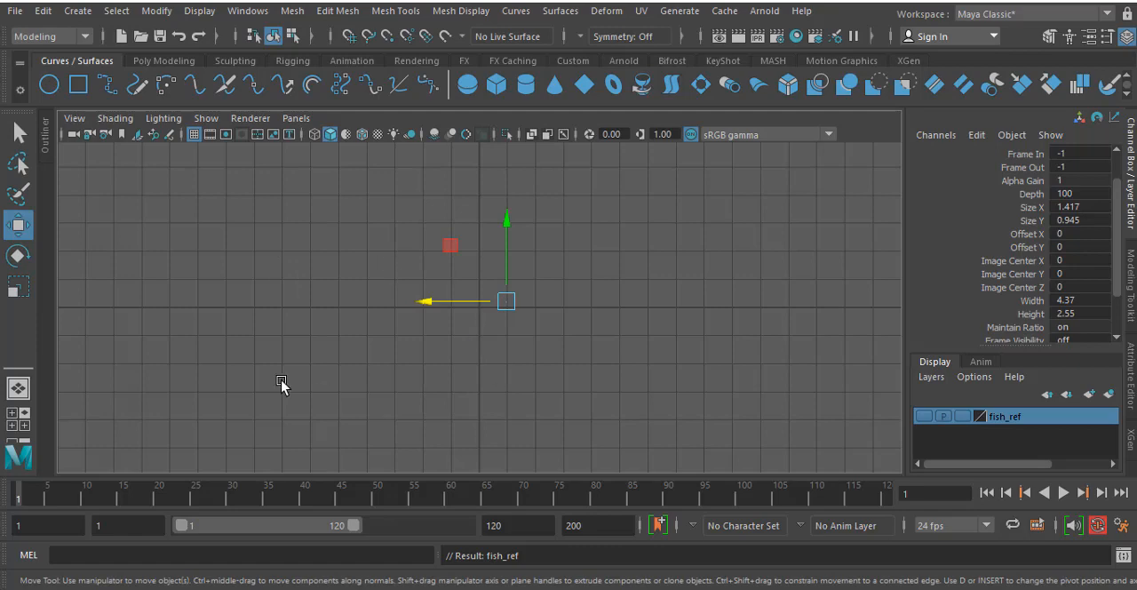
pyautogui.click(923, 416)
pyautogui.click(765, 286)
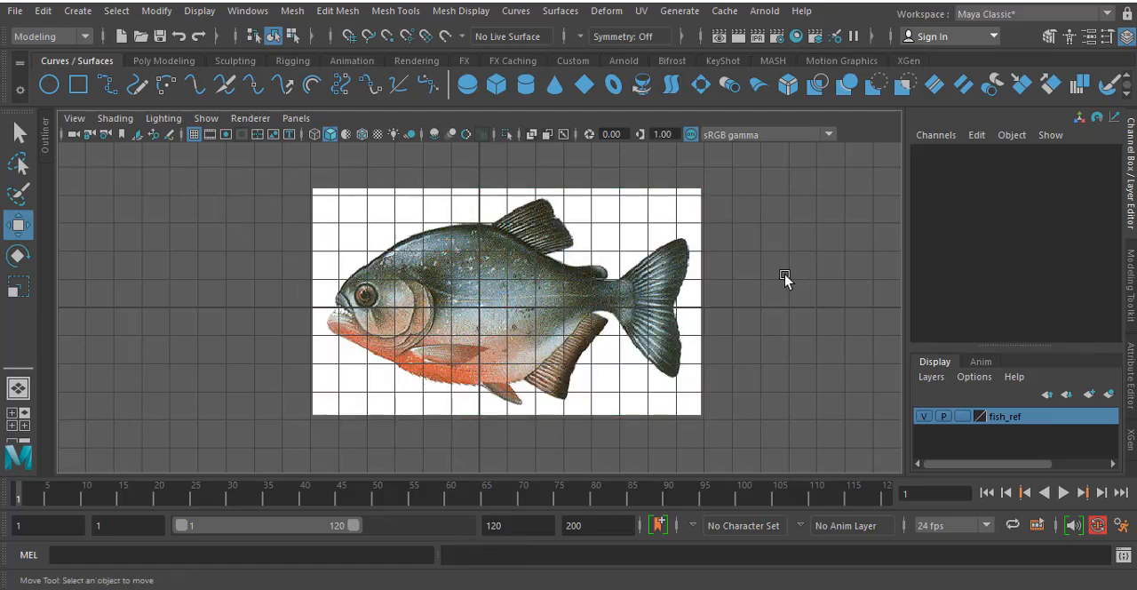
# - Switch to the perspective view and look over the available polygon primitive types
pyautogui.press('space')
pyautogui.press('space')
pyautogui.moveTo(541, 295)
pyautogui.keyDown('alt'); pyautogui.mouseDown()
pyautogui.moveTo(501, 292)
pyautogui.moveTo(594, 279)
pyautogui.moveTo(518, 297)
pyautogui.moveTo(493, 269)
pyautogui.moveTo(589, 275)
pyautogui.moveTo(555, 295)
pyautogui.mouseUp(); pyautogui.keyUp('alt')
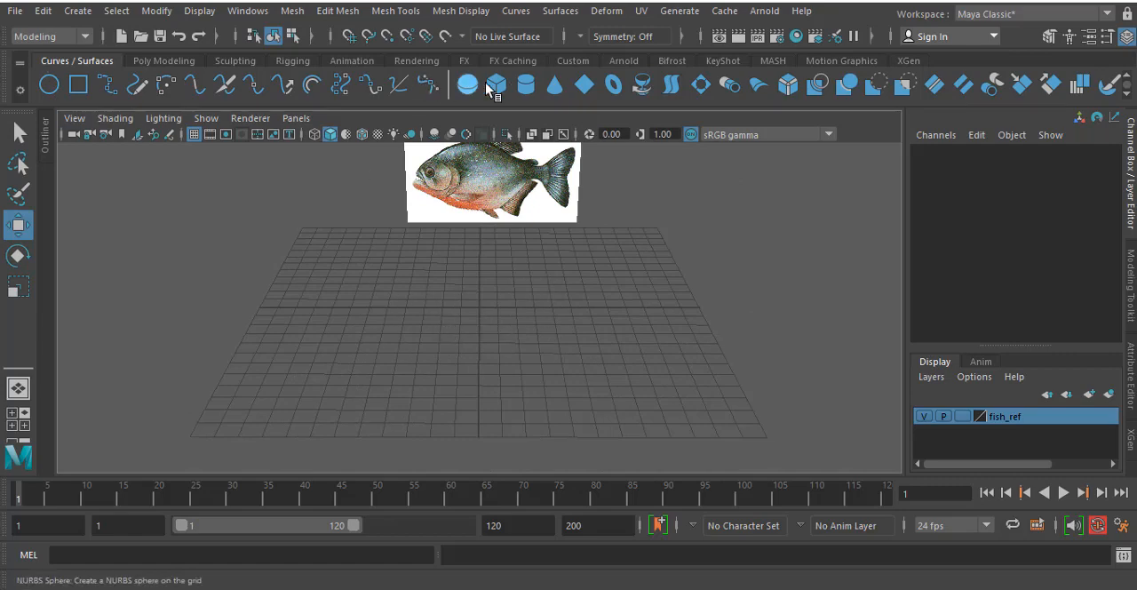
pyautogui.click(139, 63)
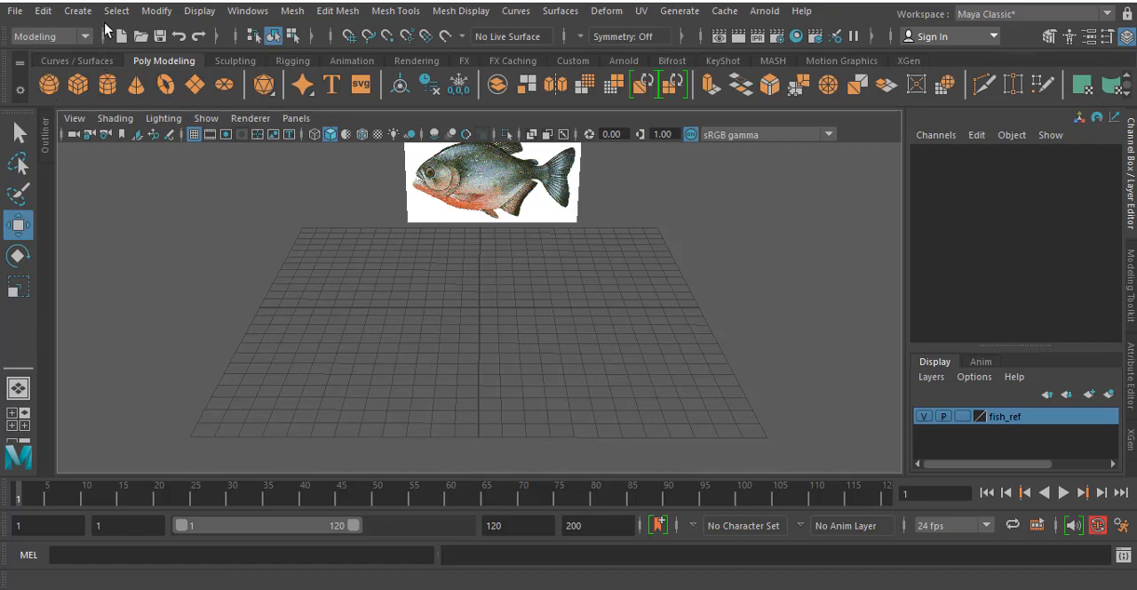
pyautogui.click(78, 11)
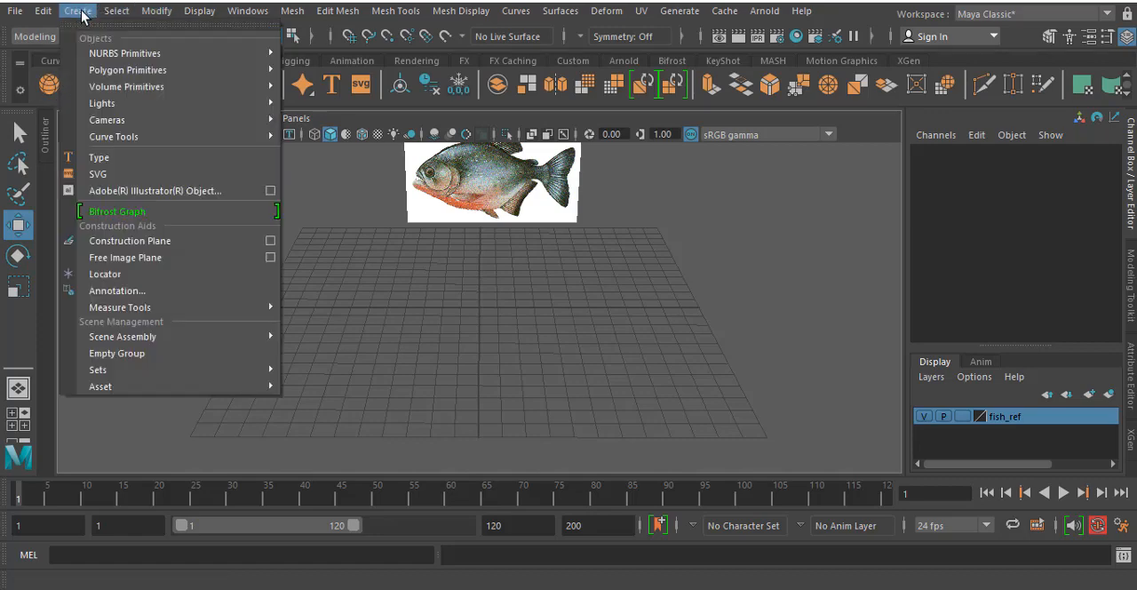
pyautogui.moveTo(125, 71)
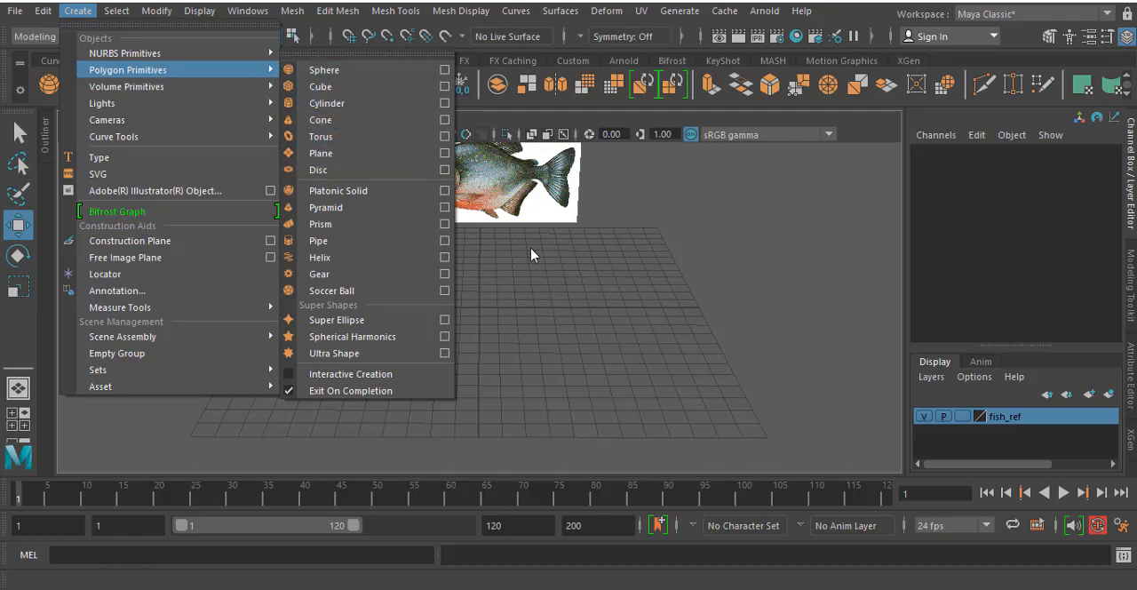
pyautogui.click(657, 195)
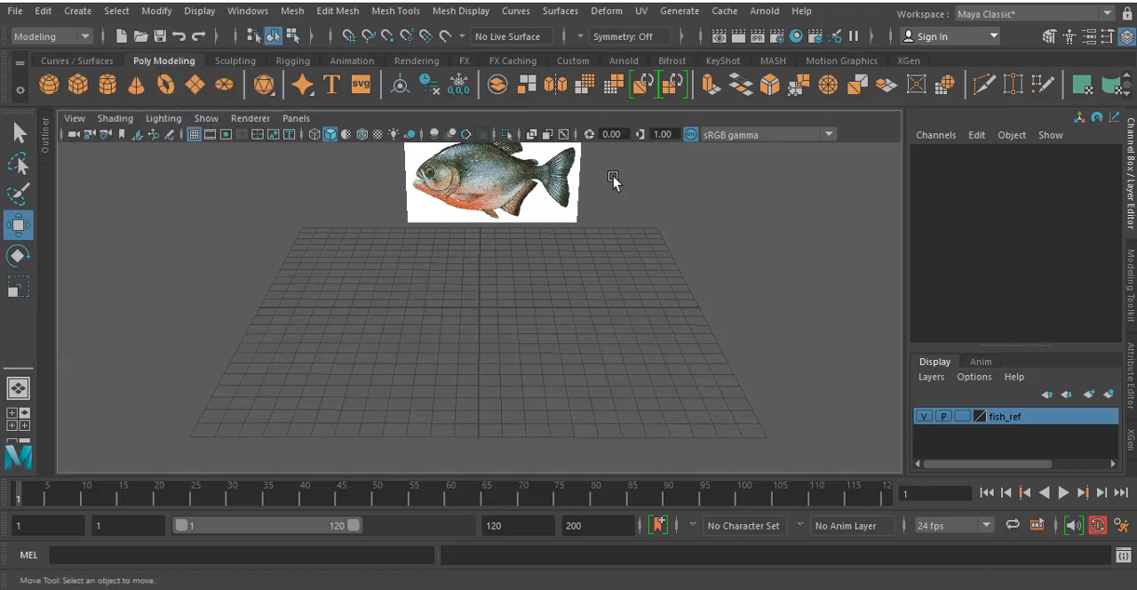
# - Create a default polygon cube at the origin, inspect it in the perspective view and delete it
pyautogui.click(78, 84)
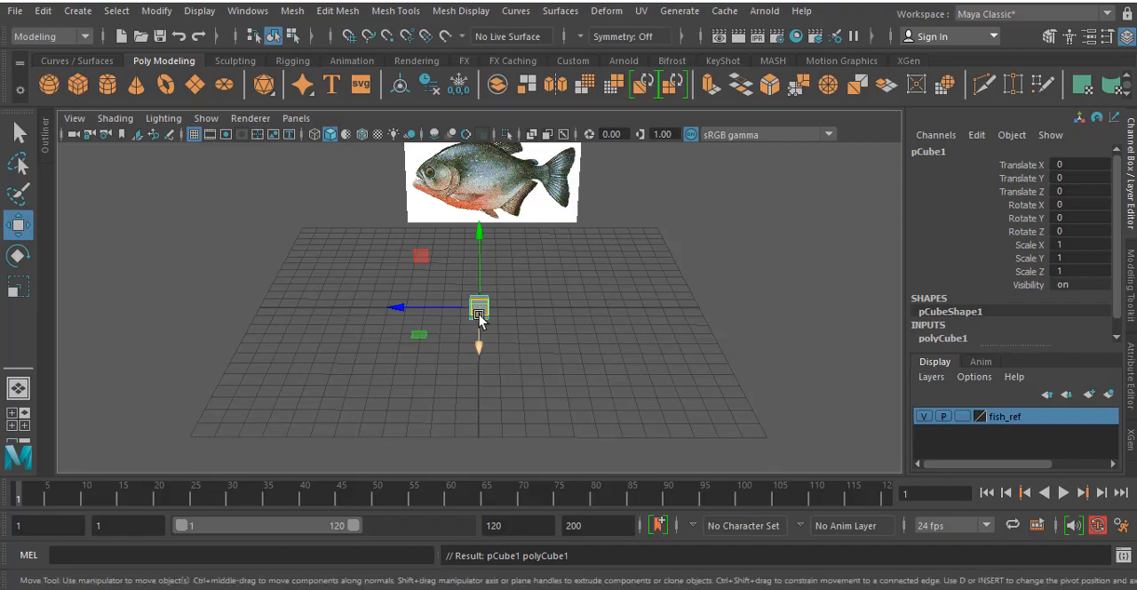
pyautogui.scroll(5, 477, 293)
pyautogui.keyDown('alt'); pyautogui.moveTo(356, 298); pyautogui.dragTo(435, 321); pyautogui.keyUp('alt')
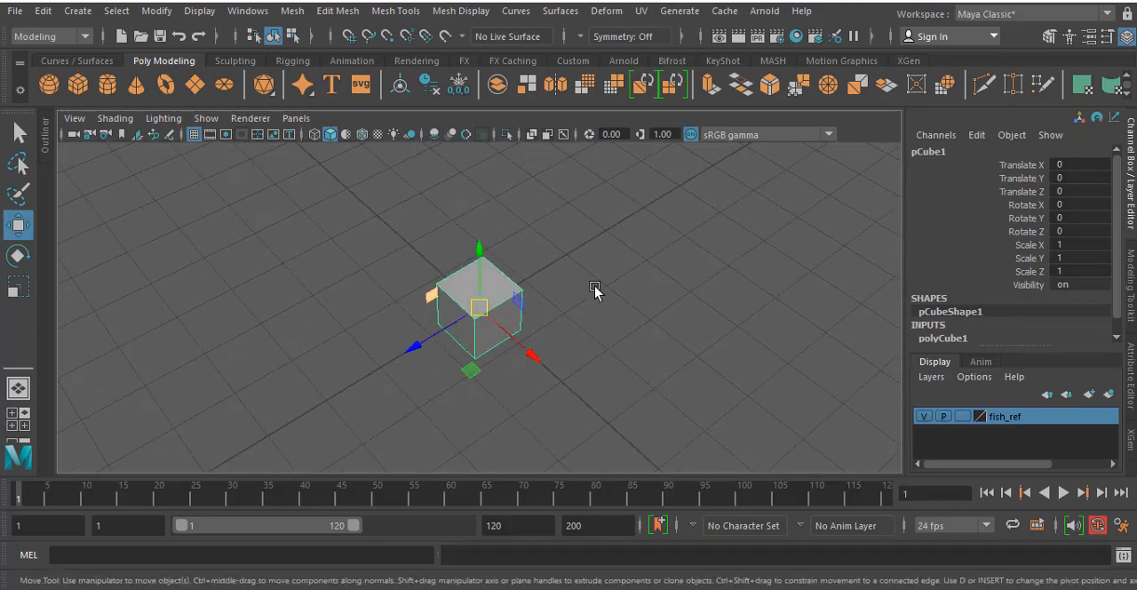
pyautogui.keyDown('alt'); pyautogui.moveTo(595, 289); pyautogui.dragTo(530, 293); pyautogui.keyUp('alt')
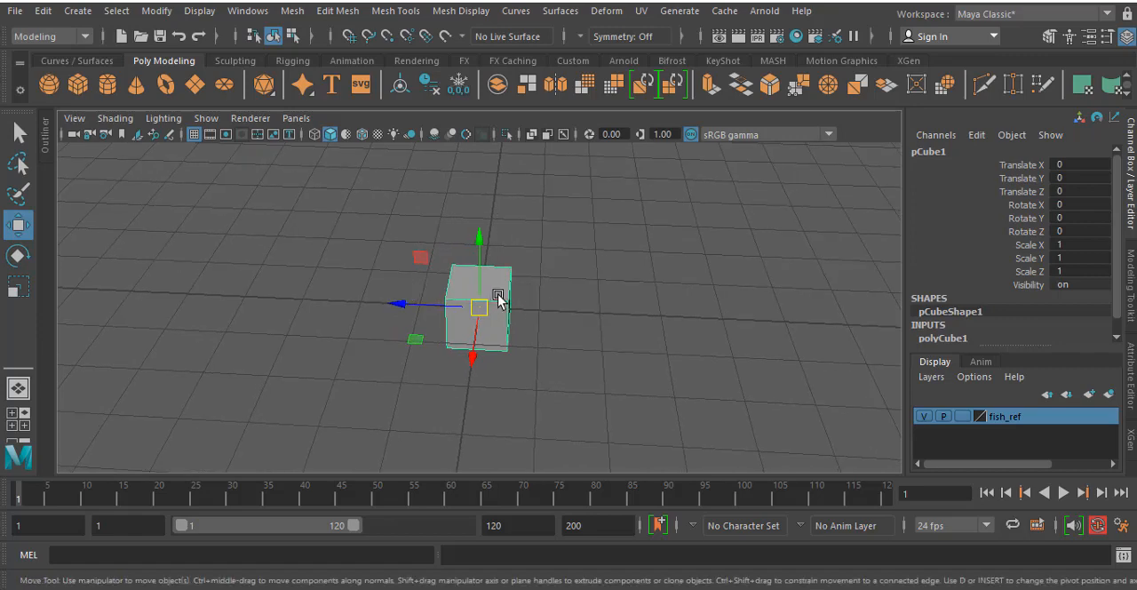
pyautogui.press('Delete')
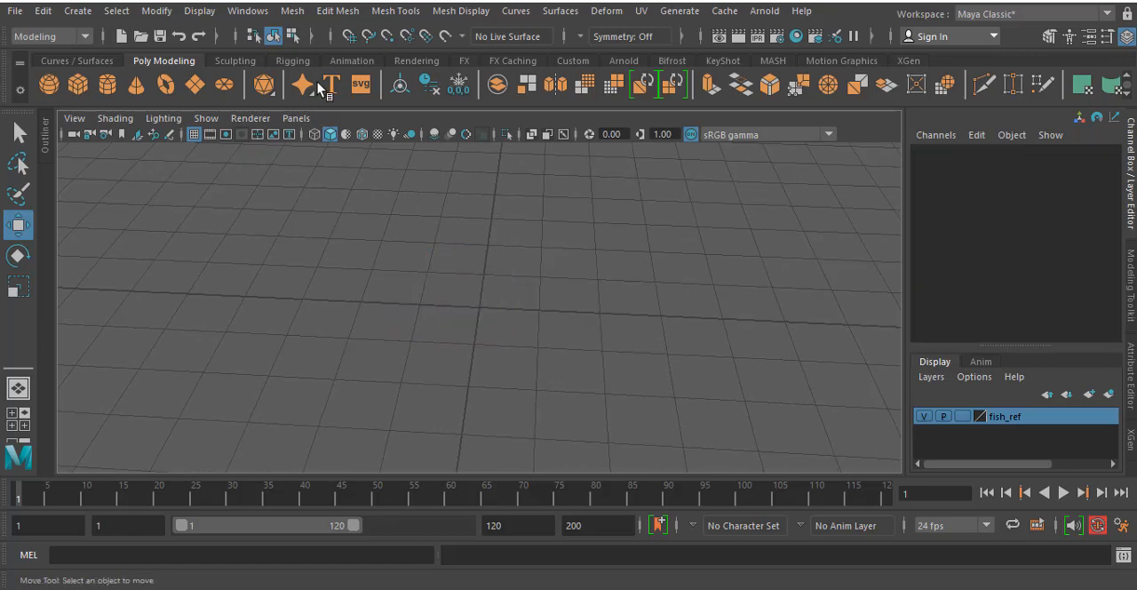
# - Turn on Interactive Creation for polygon primitives, draw a large box freehand on the grid and delete it
pyautogui.click(76, 12)
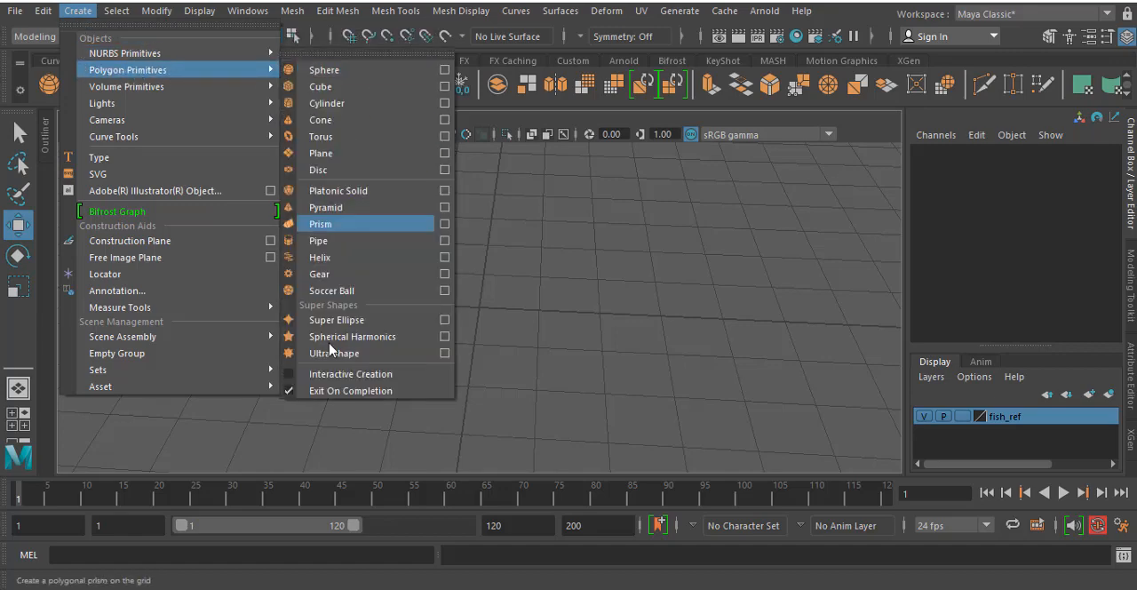
pyautogui.moveTo(271, 370)
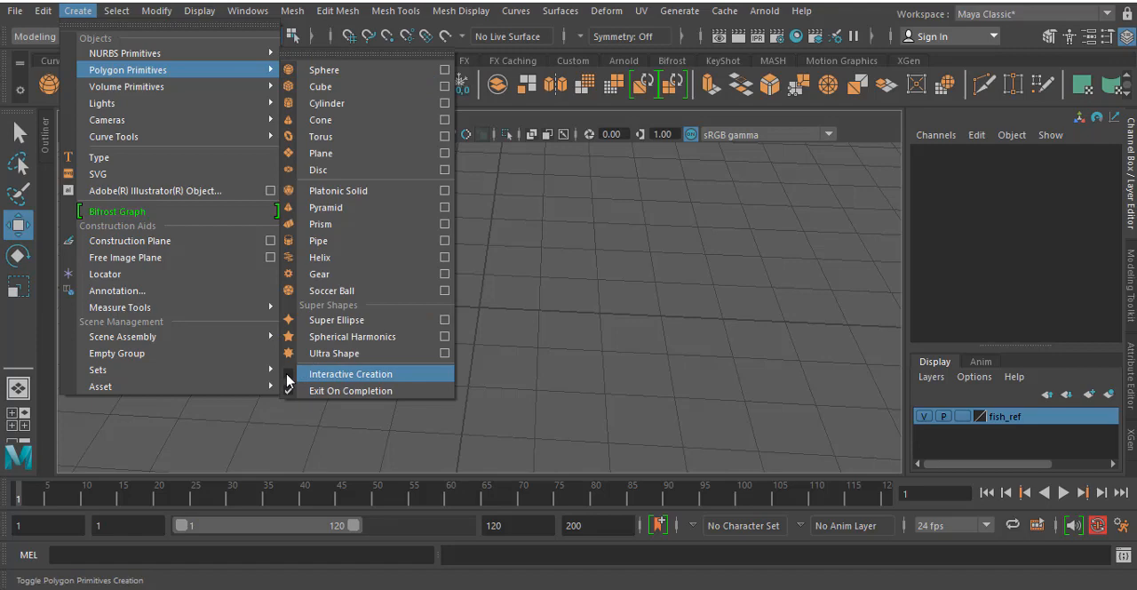
pyautogui.click(287, 377)
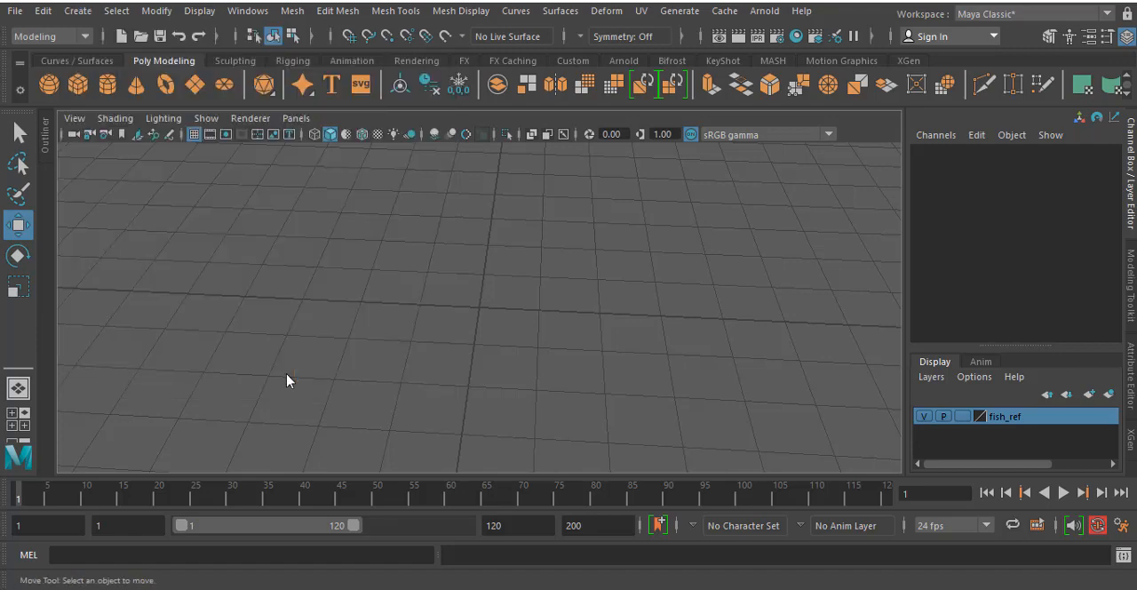
pyautogui.click(75, 86)
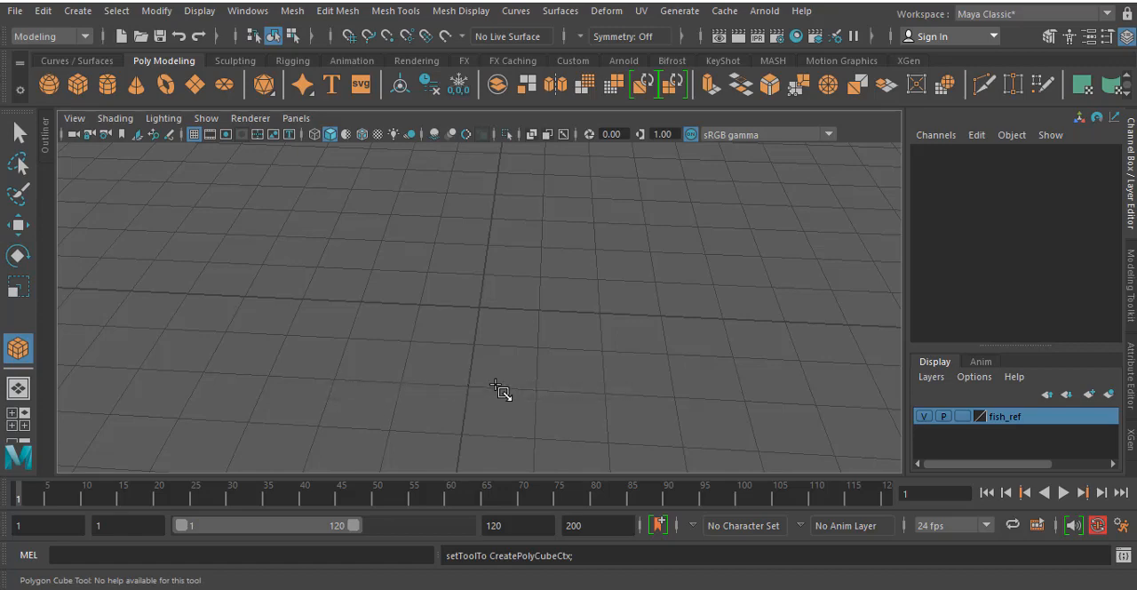
pyautogui.moveTo(472, 288); pyautogui.dragTo(696, 233)
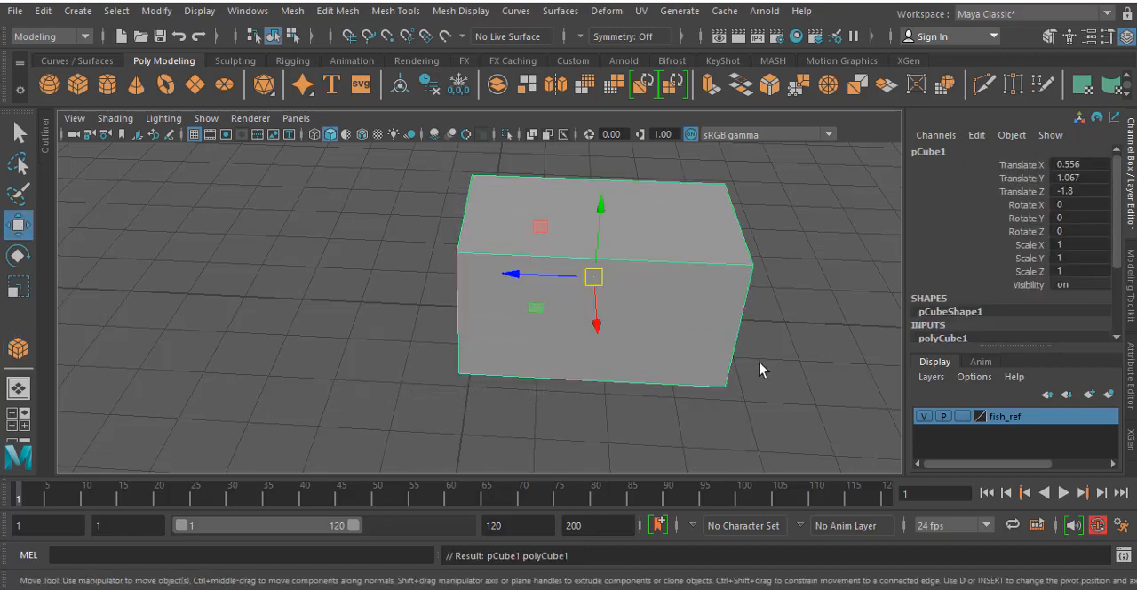
pyautogui.press('Delete')
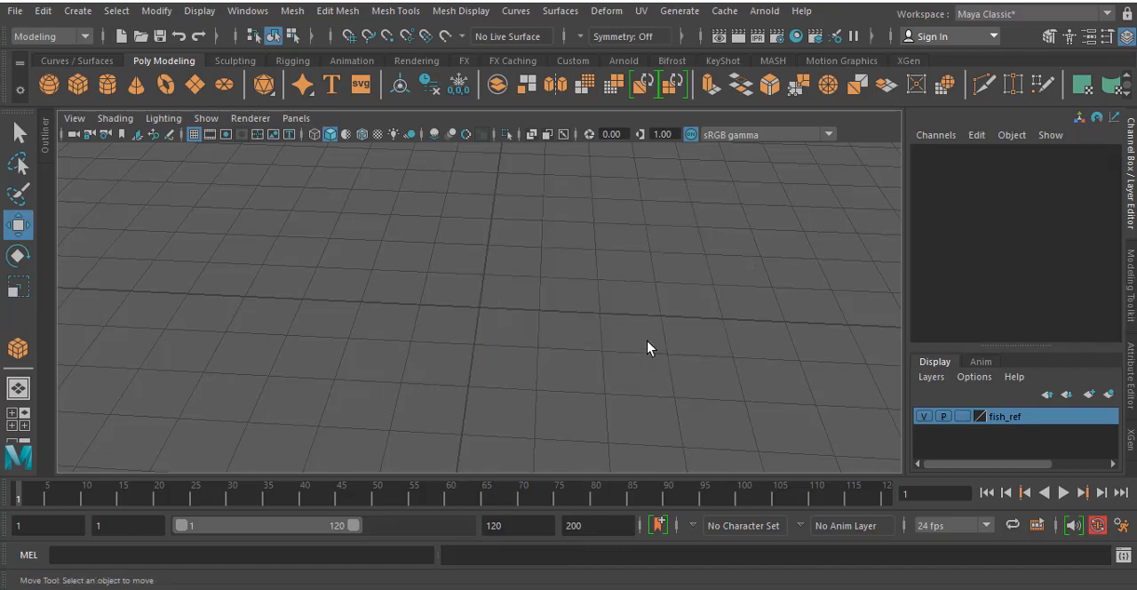
# - Turn off Interactive Creation for polygon primitives and create a default polygon cube at the origin
pyautogui.click(43, 11)
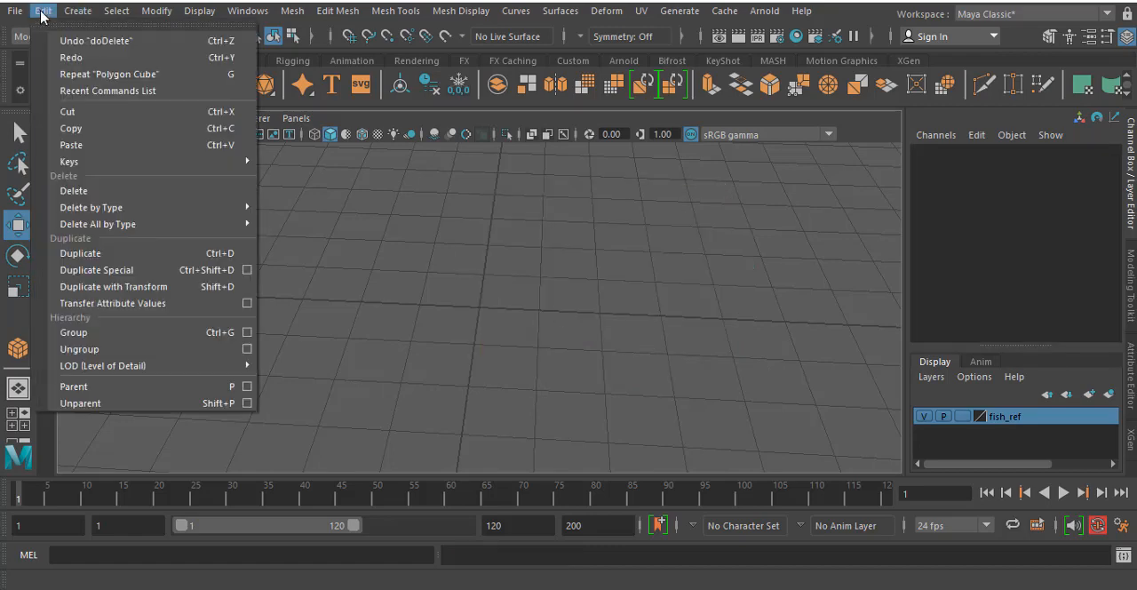
pyautogui.moveTo(77, 11)
pyautogui.moveTo(140, 70)
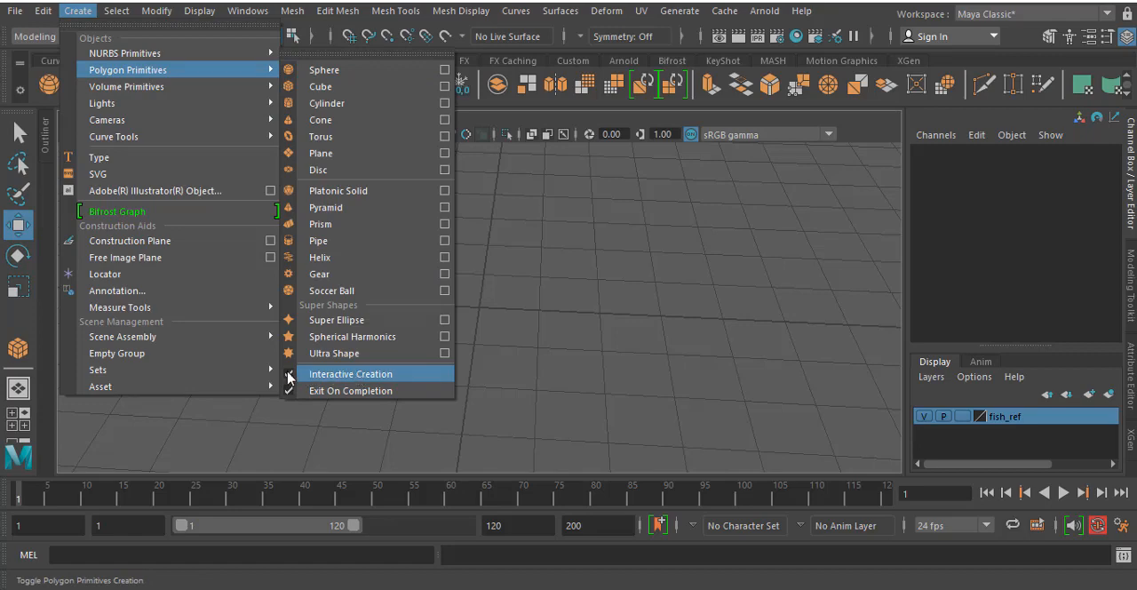
pyautogui.click(290, 377)
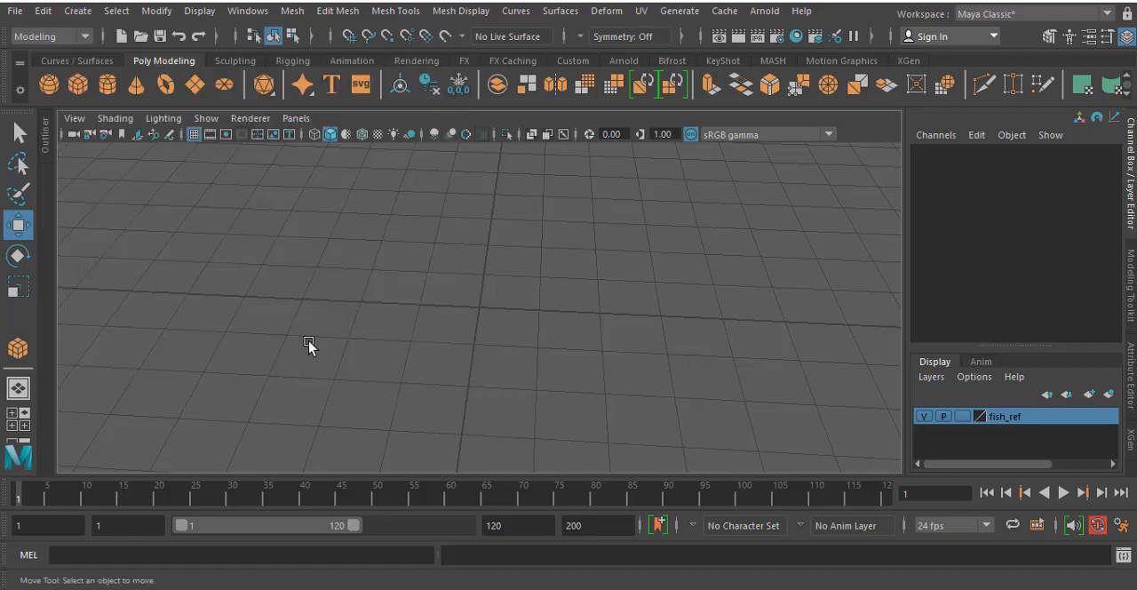
pyautogui.click(77, 85)
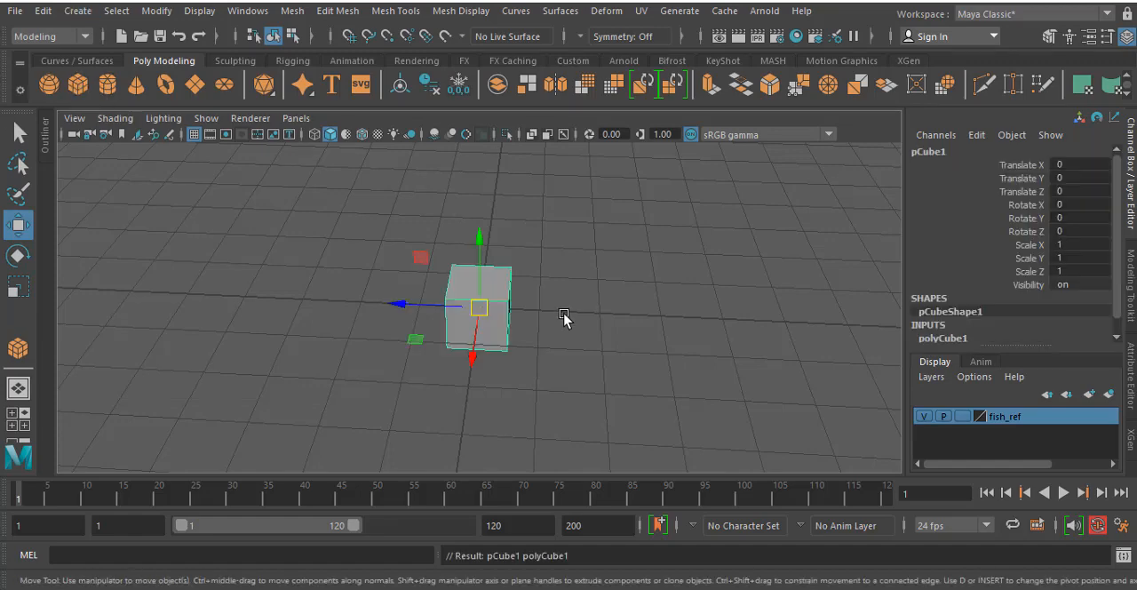
# - Scale the cube uniformly to about 5.53 in the side view so it covers the middle of the fish's body
pyautogui.press('space')
pyautogui.press('space')
pyautogui.keyDown('alt'); pyautogui.moveTo(510, 272); pyautogui.dragTo(529, 211); pyautogui.keyUp('alt')
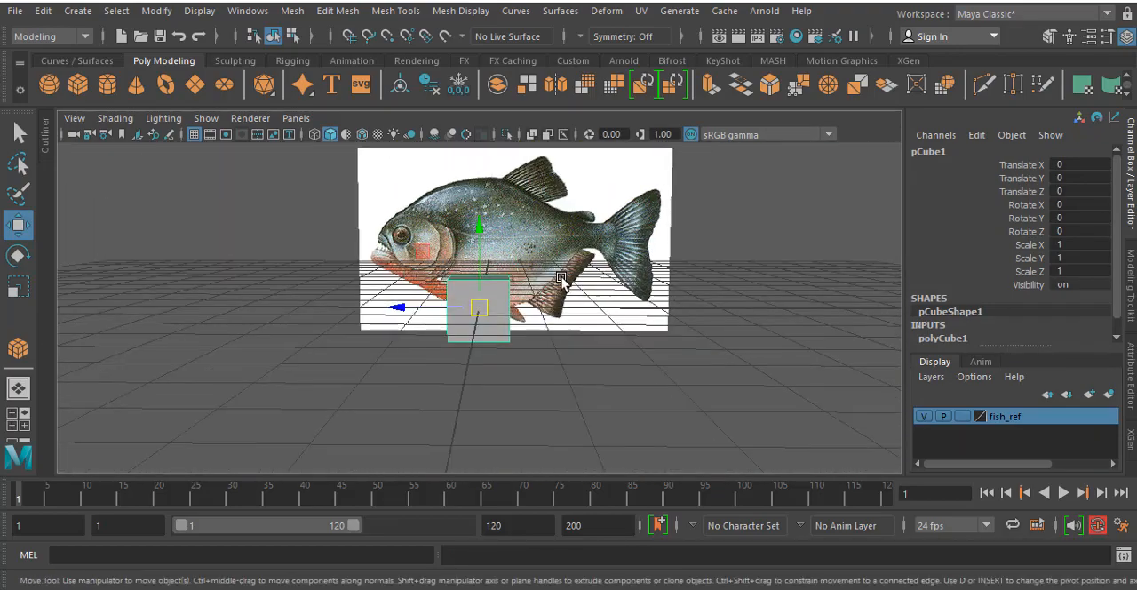
pyautogui.press('space')
pyautogui.press('space')
pyautogui.scroll(4, 427, 276)
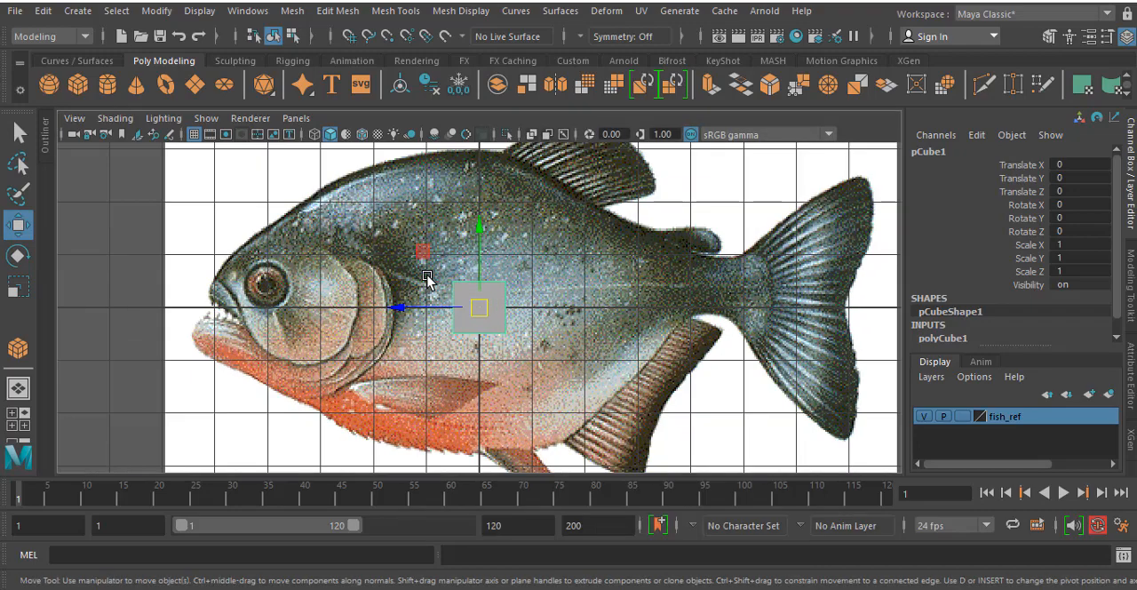
pyautogui.press('r')
pyautogui.moveTo(480, 308); pyautogui.dragTo(604, 331)
pyautogui.scroll(-3, 566, 243)
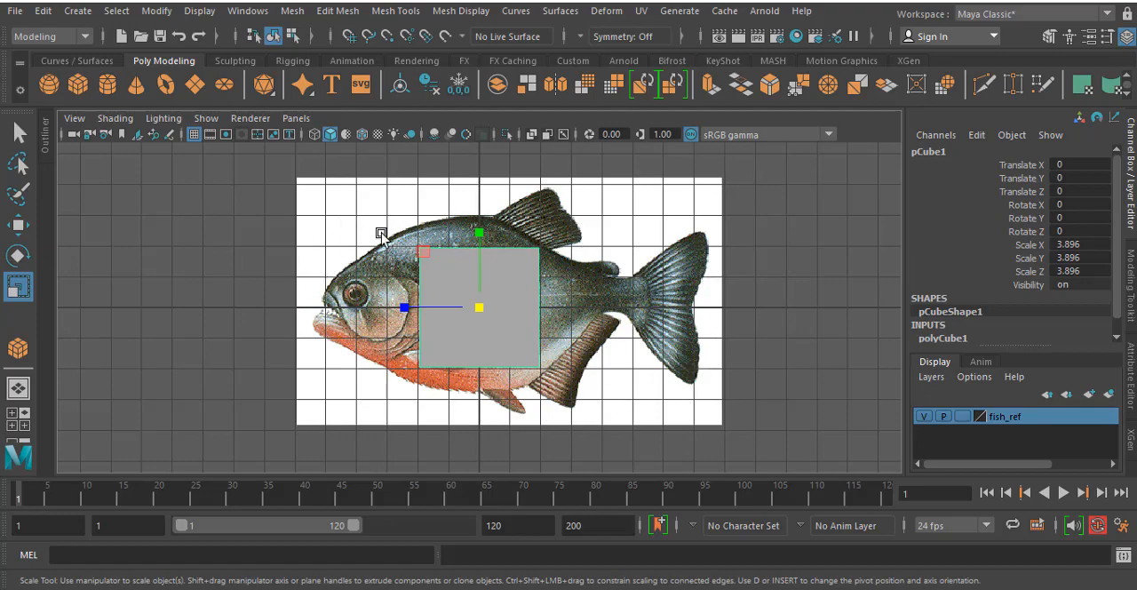
pyautogui.scroll(2, 388, 297)
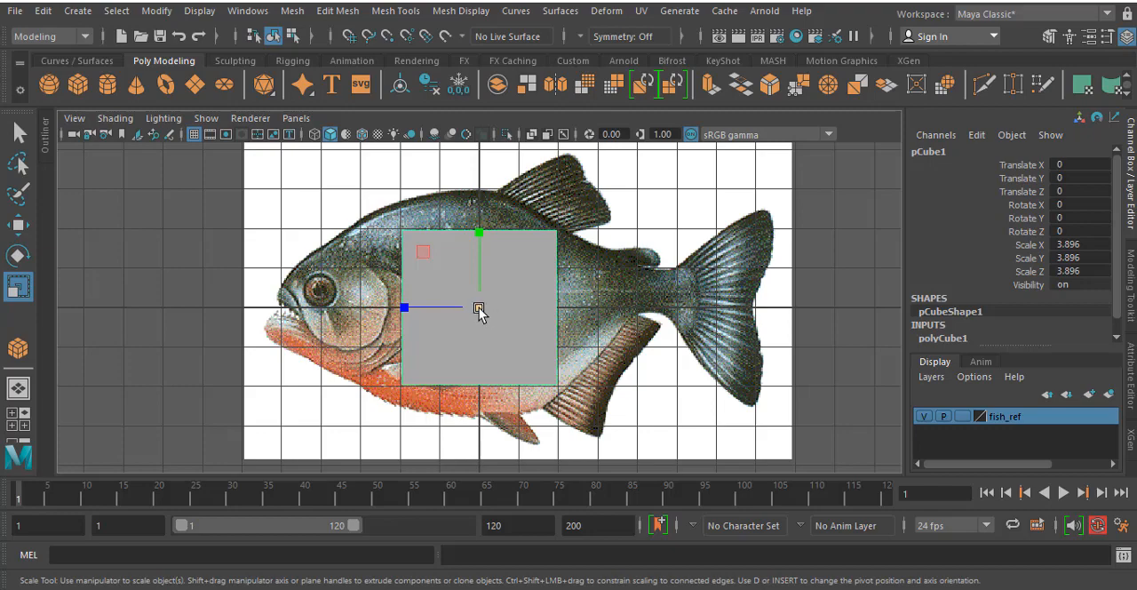
pyautogui.moveTo(479, 308); pyautogui.dragTo(501, 313)
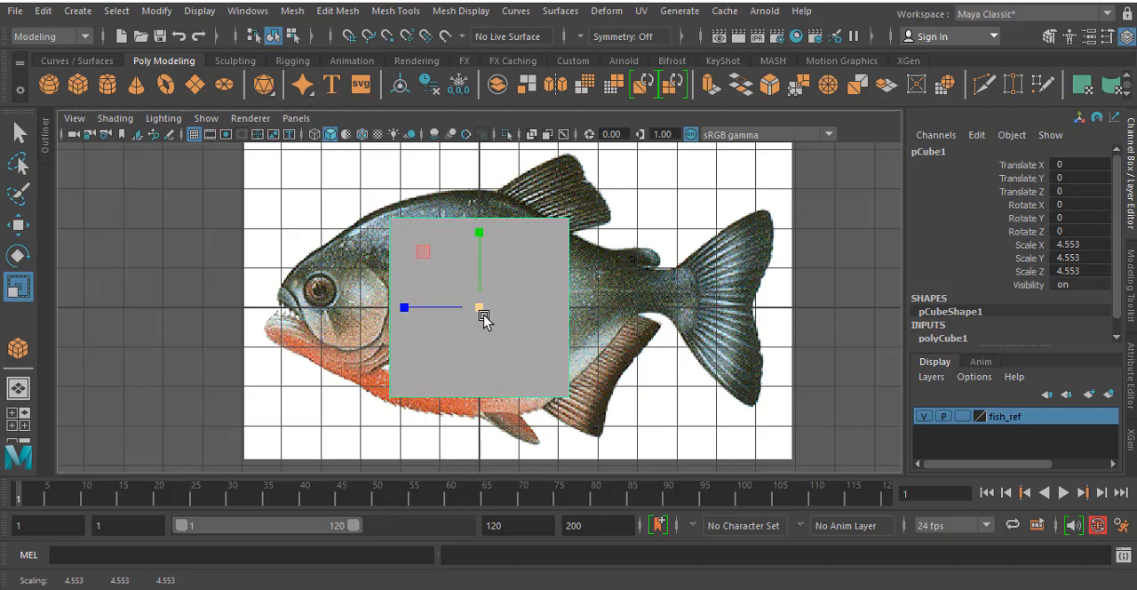
pyautogui.moveTo(476, 310); pyautogui.dragTo(515, 312)
# - Examine the scaled cube in the front and perspective views, and compare it with the fish reference in the side view
pyautogui.press('space')
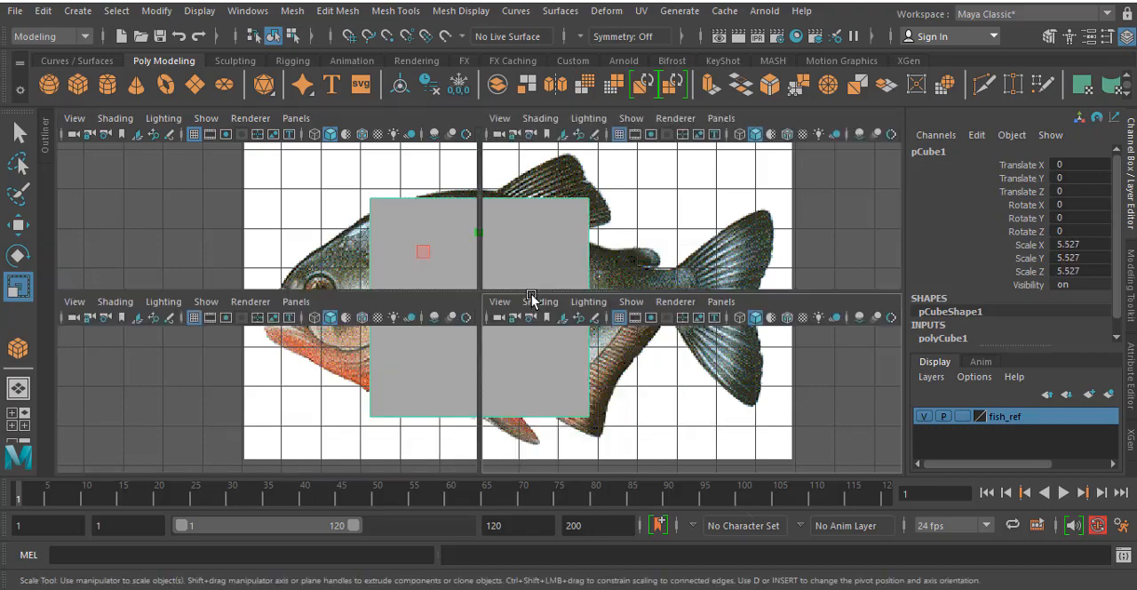
pyautogui.press('space')
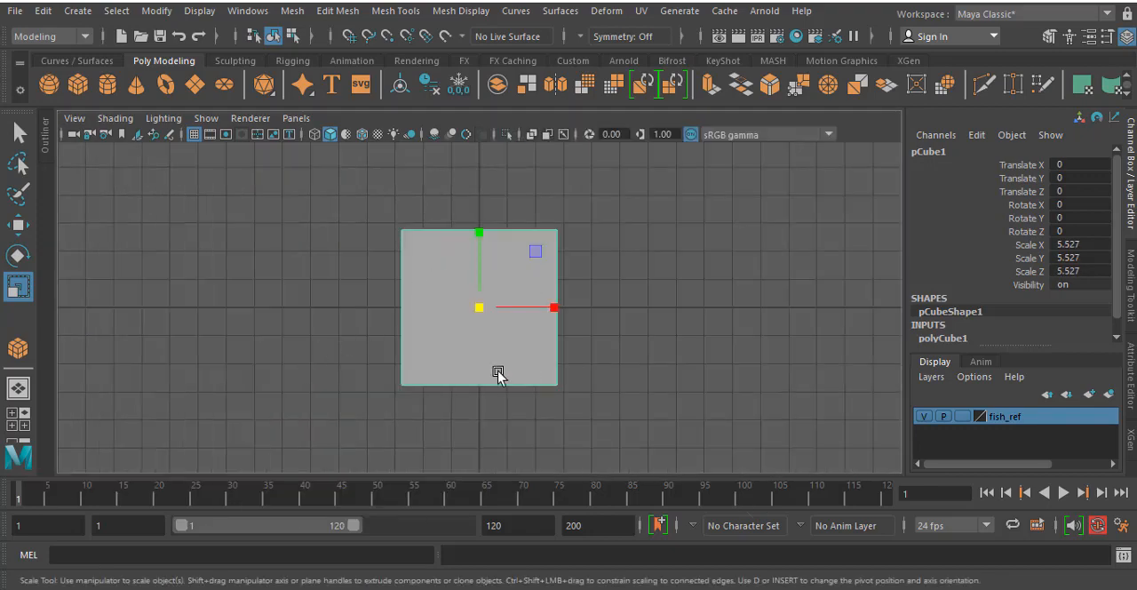
pyautogui.press('space')
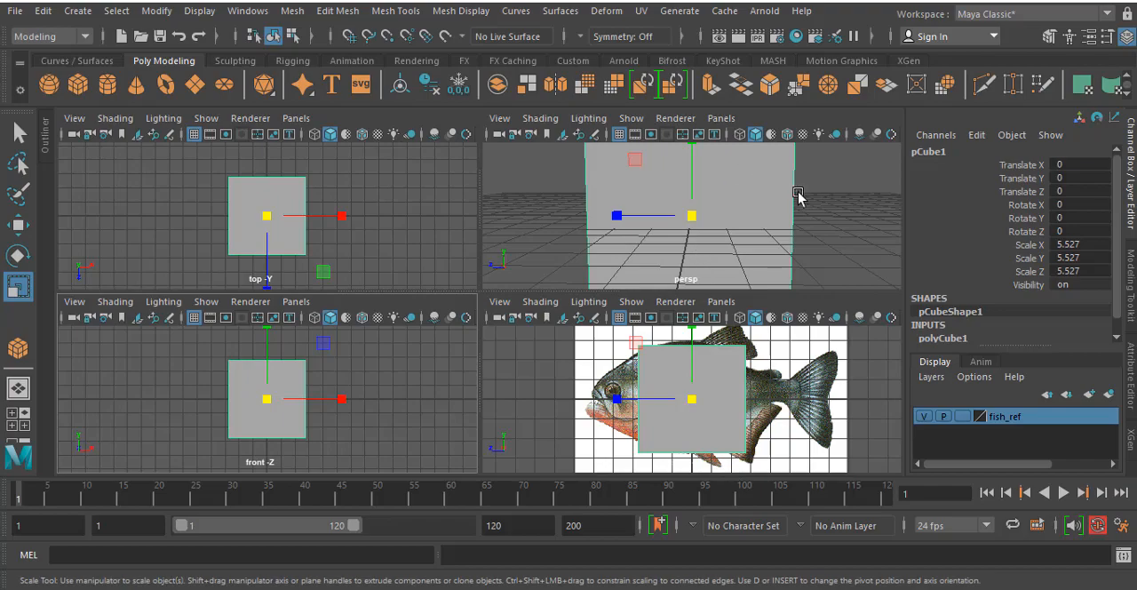
pyautogui.keyDown('alt'); pyautogui.moveTo(795, 193); pyautogui.dragTo(702, 210); pyautogui.keyUp('alt')
pyautogui.press('space')
pyautogui.keyDown('alt'); pyautogui.moveTo(632, 272); pyautogui.dragTo(470, 275); pyautogui.keyUp('alt')
pyautogui.press('space')
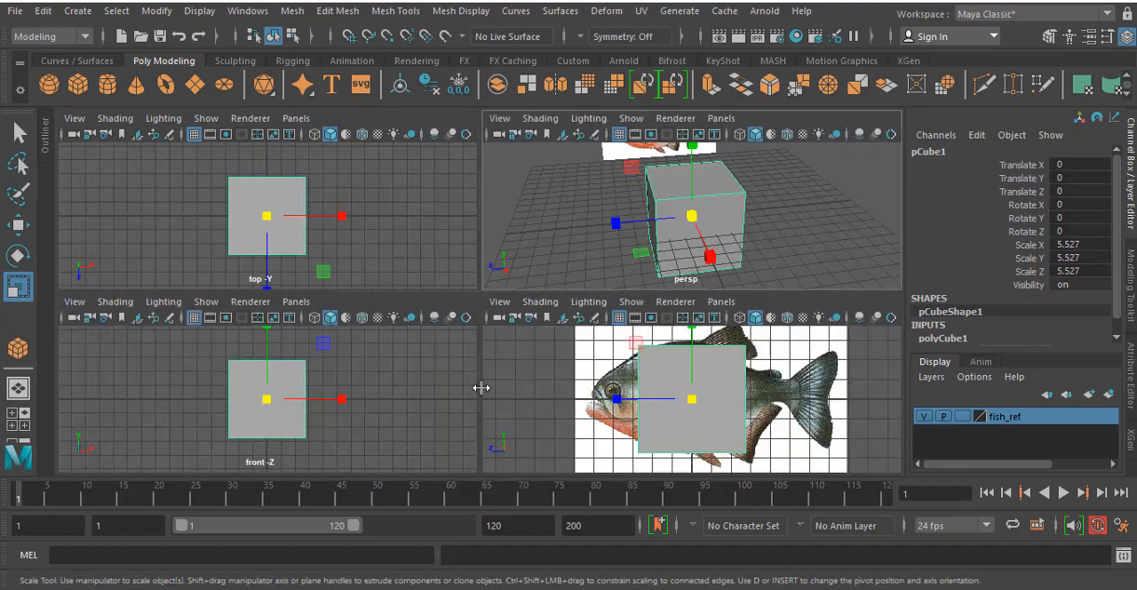
pyautogui.press('space')
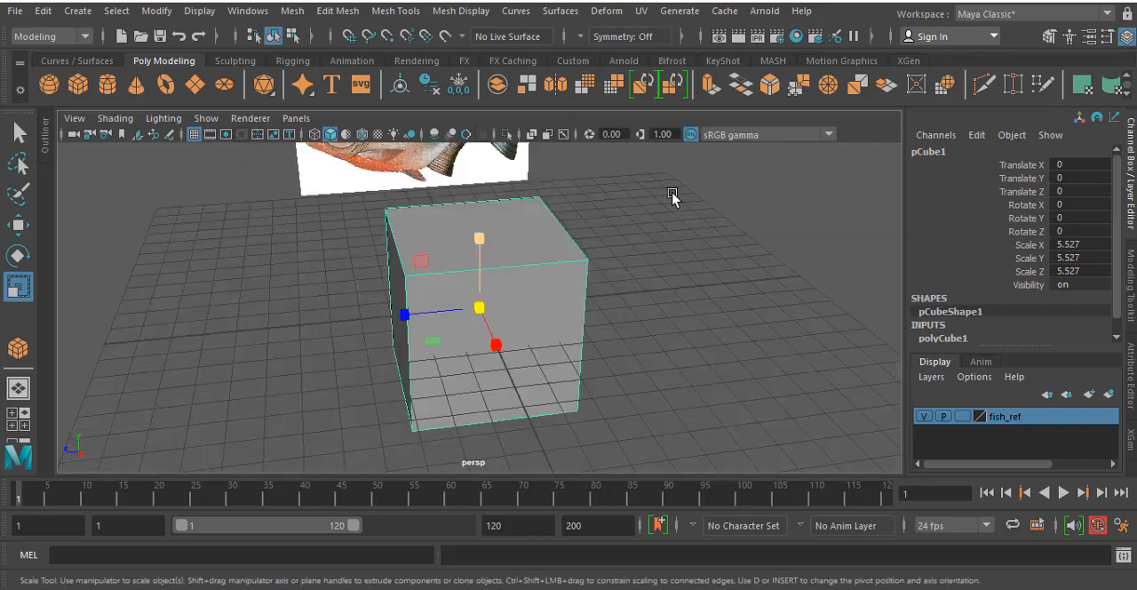
pyautogui.keyDown('alt'); pyautogui.moveTo(673, 195); pyautogui.dragTo(572, 245); pyautogui.keyUp('alt')
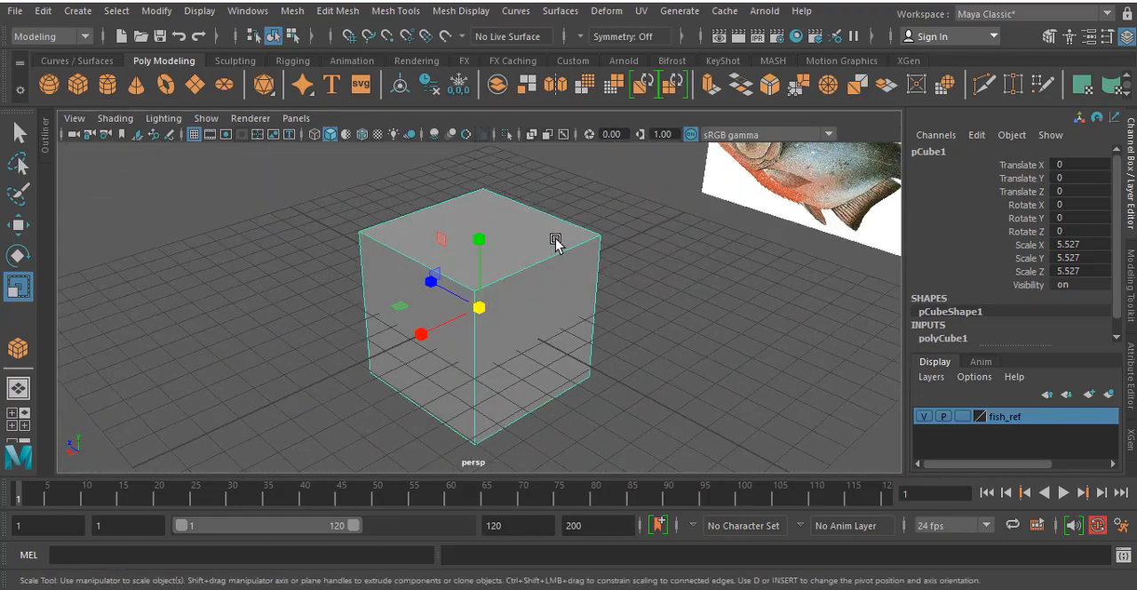
pyautogui.keyDown('alt'); pyautogui.moveTo(549, 240); pyautogui.dragTo(578, 271); pyautogui.keyUp('alt')
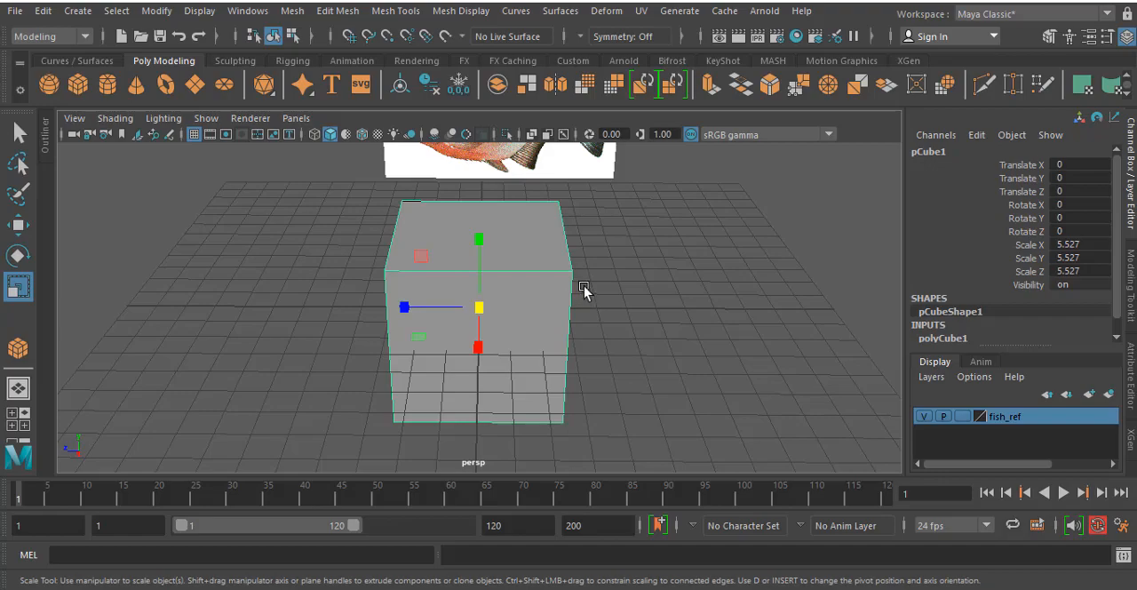
pyautogui.keyDown('alt'); pyautogui.moveTo(646, 317); pyautogui.dragTo(686, 294); pyautogui.keyUp('alt')
pyautogui.press('space')
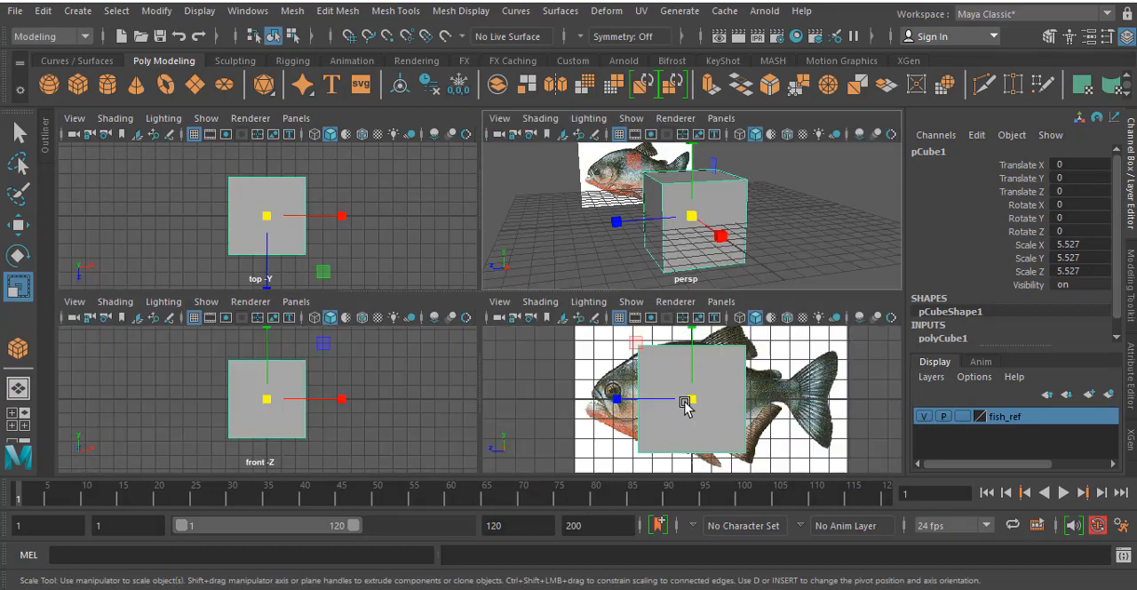
pyautogui.press('space')
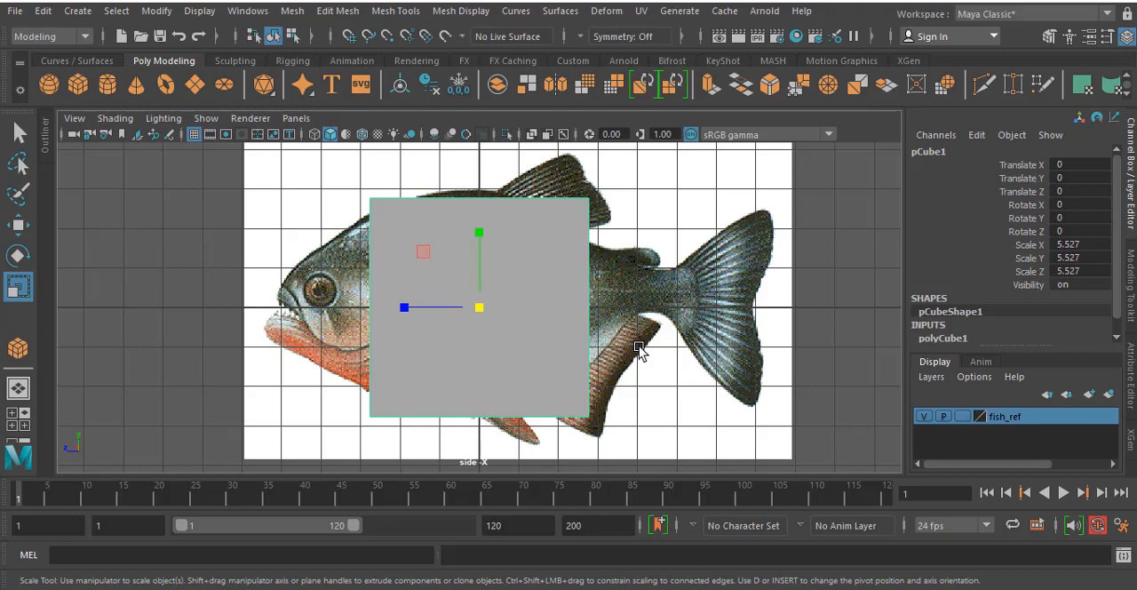
# - Turn on X-Ray shading in the side view so the fish reference shows through the cube
pyautogui.click(105, 121)
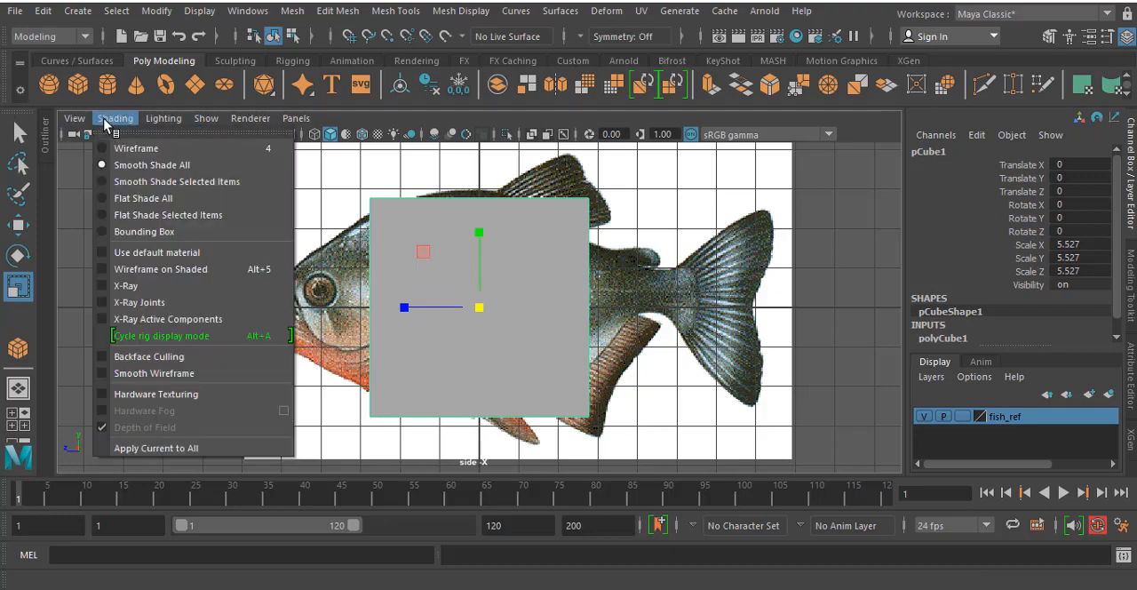
pyautogui.click(125, 286)
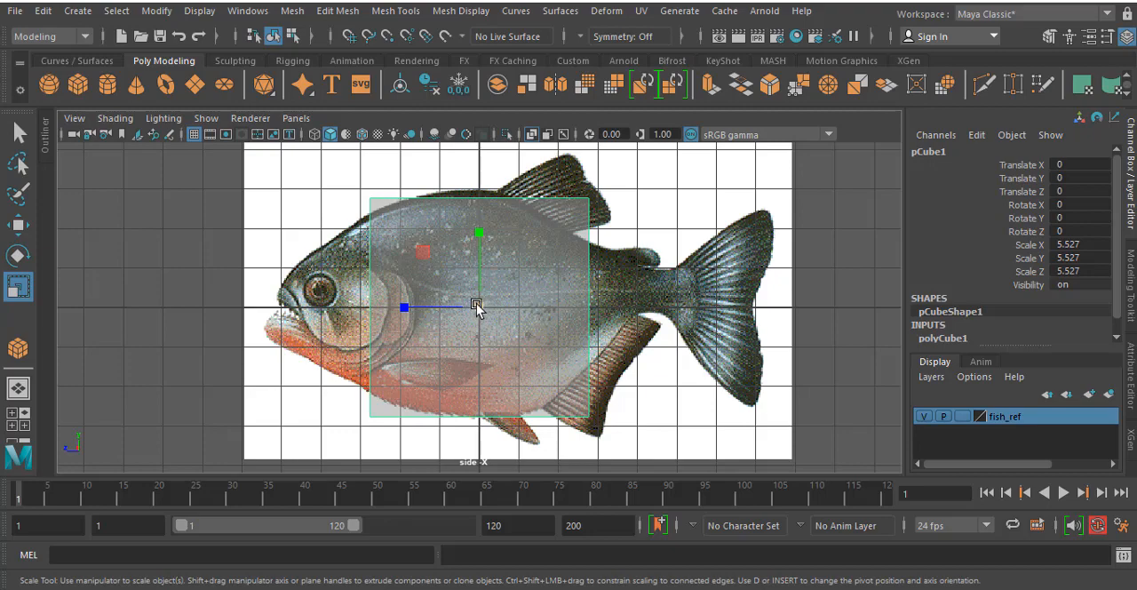
pyautogui.press('space')
pyautogui.press('space')
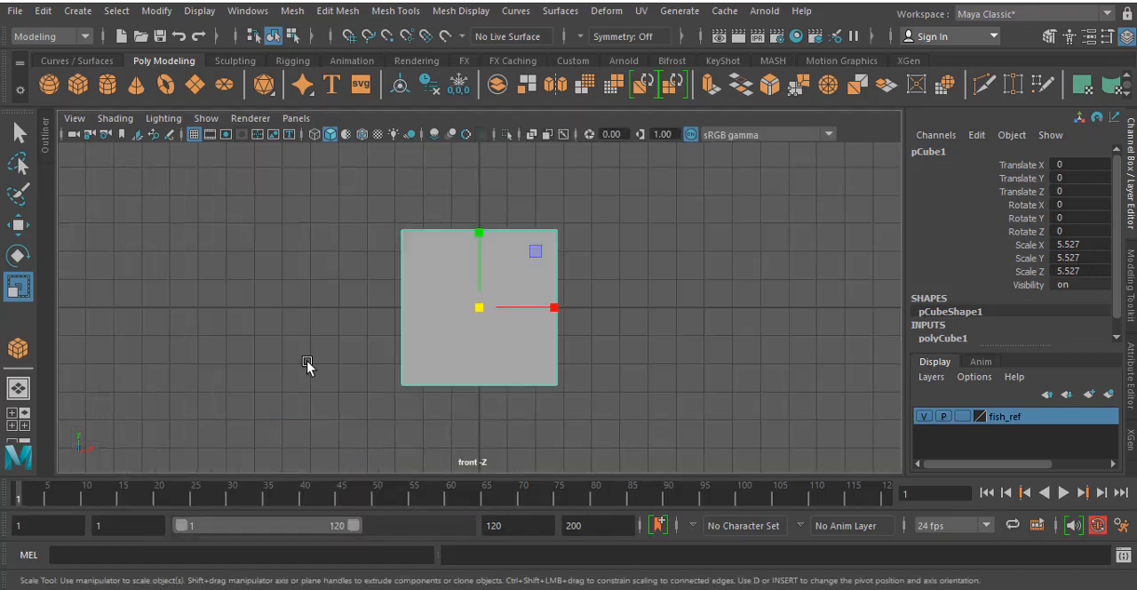
pyautogui.rightClick(552, 235)
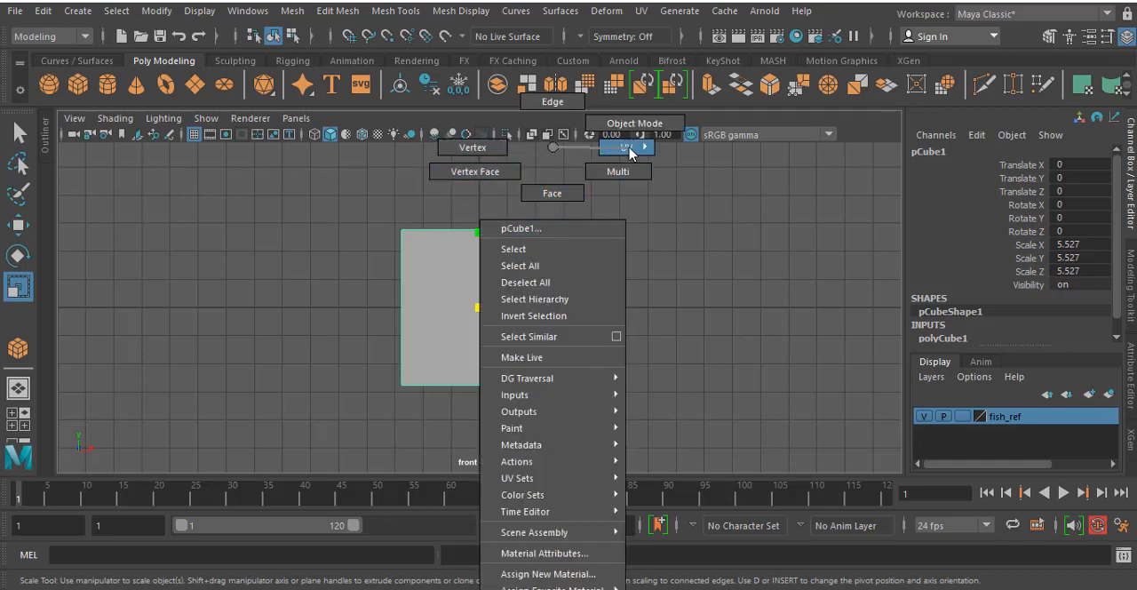
pyautogui.moveTo(633, 148)
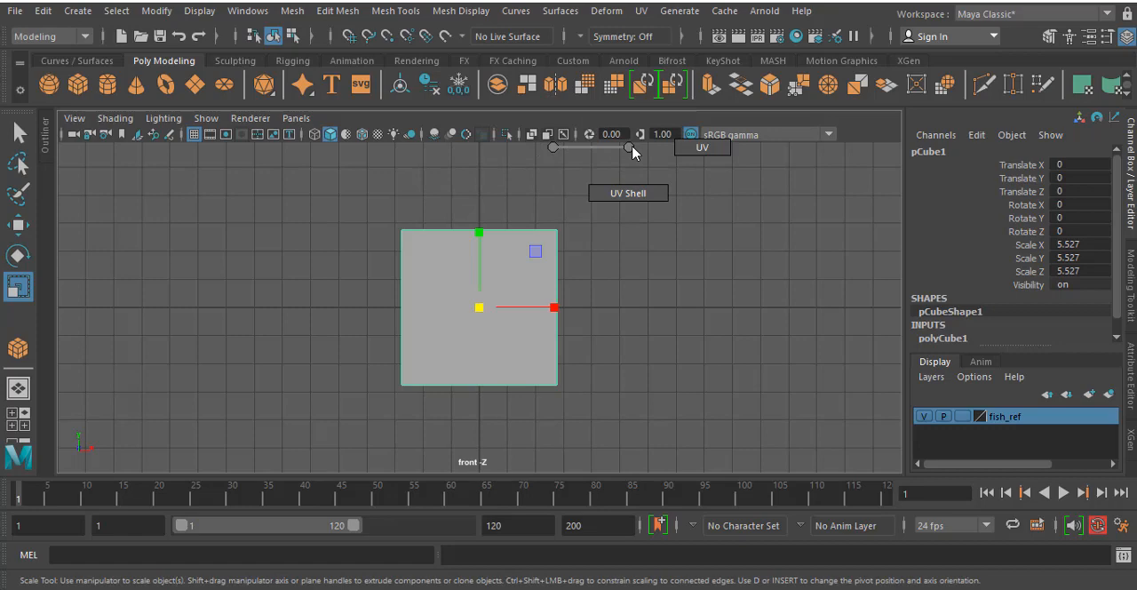
pyautogui.rightClick(468, 272)
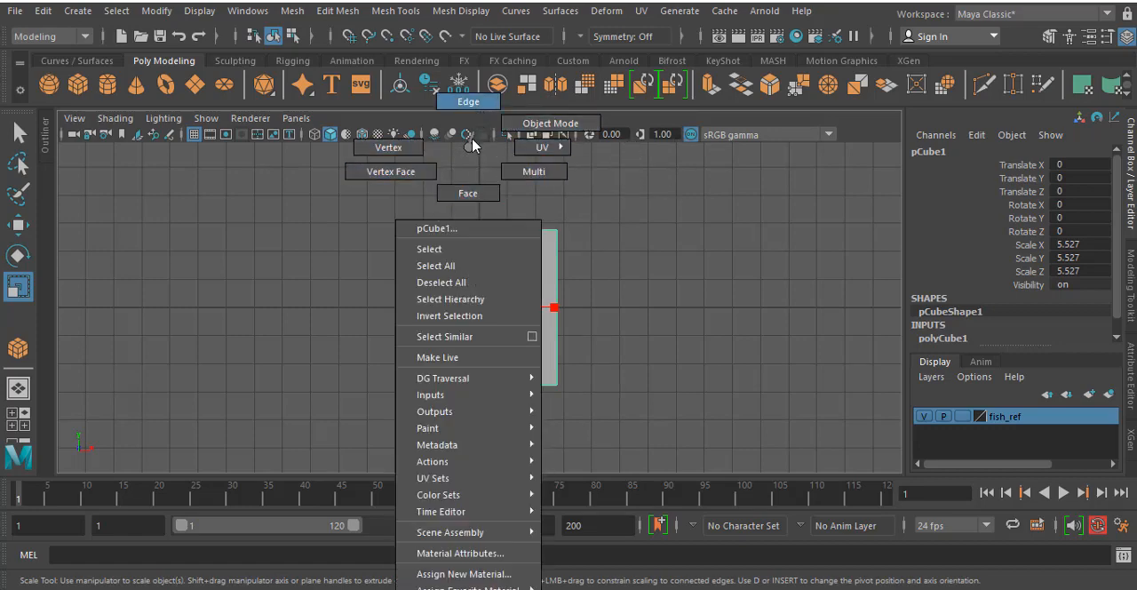
pyautogui.moveTo(472, 140); pyautogui.dragTo(470, 149, button='right')
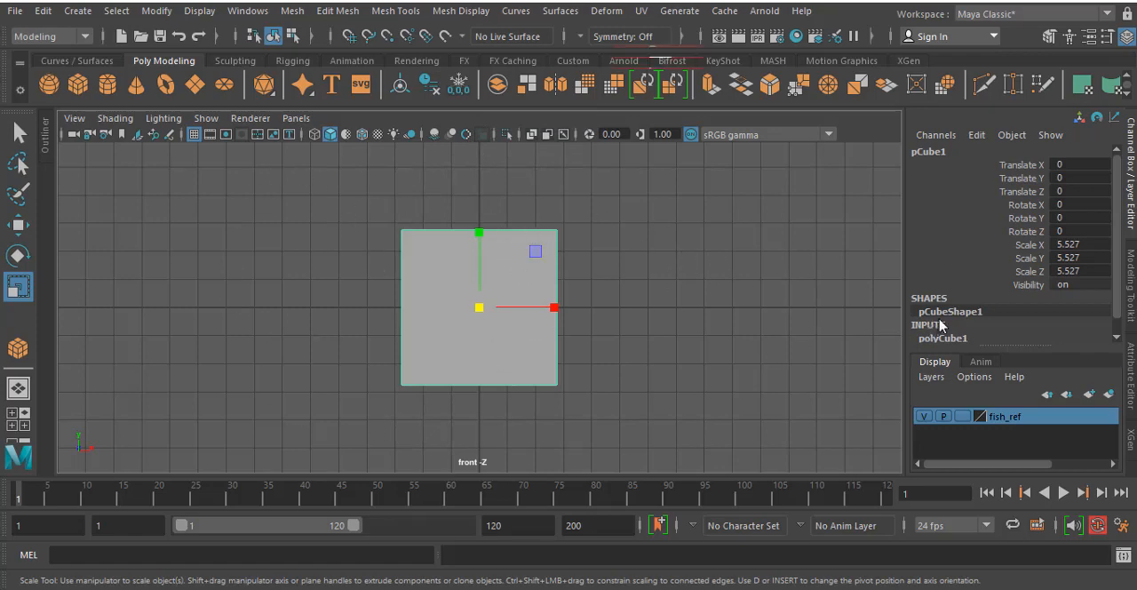
# - Set the polygon cube's width, height and depth subdivisions to 2 in its creation settings
pyautogui.scroll(-1, 940, 325)
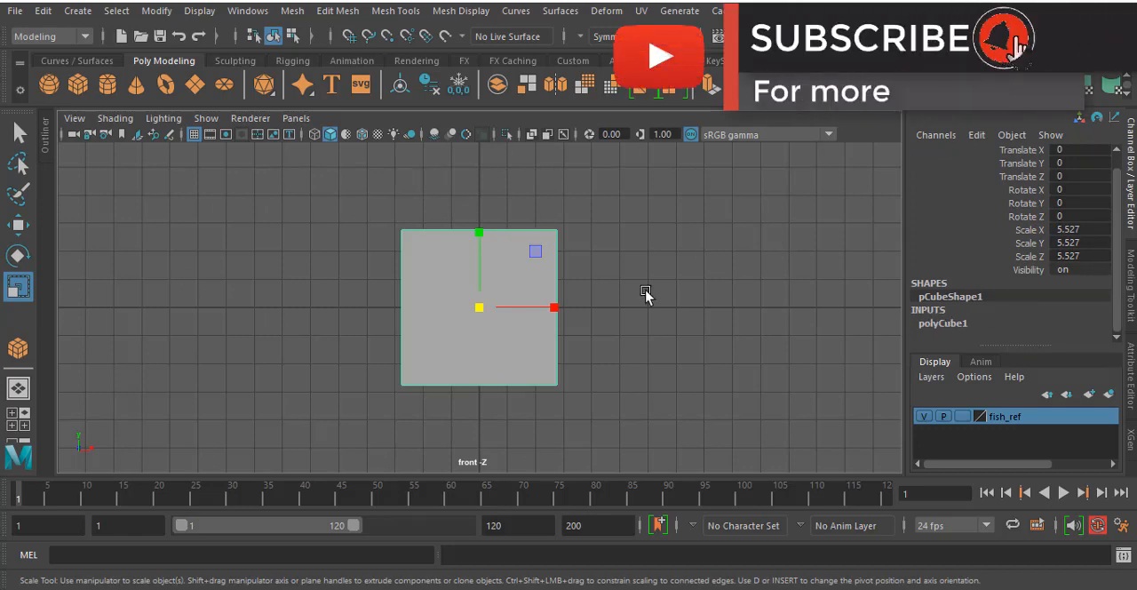
pyautogui.press('space')
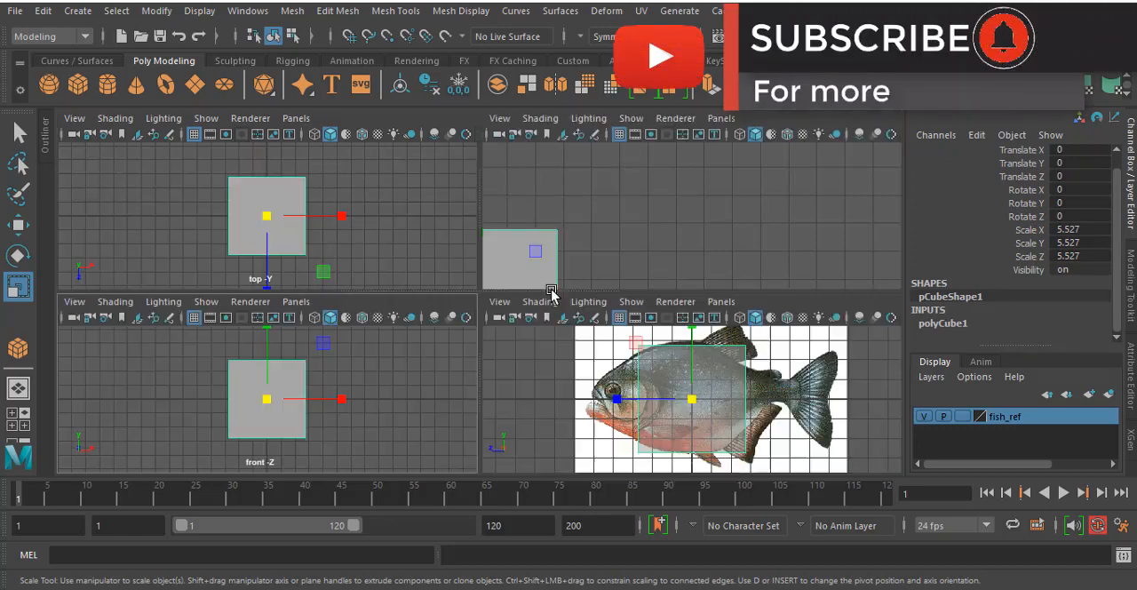
pyautogui.click(956, 322)
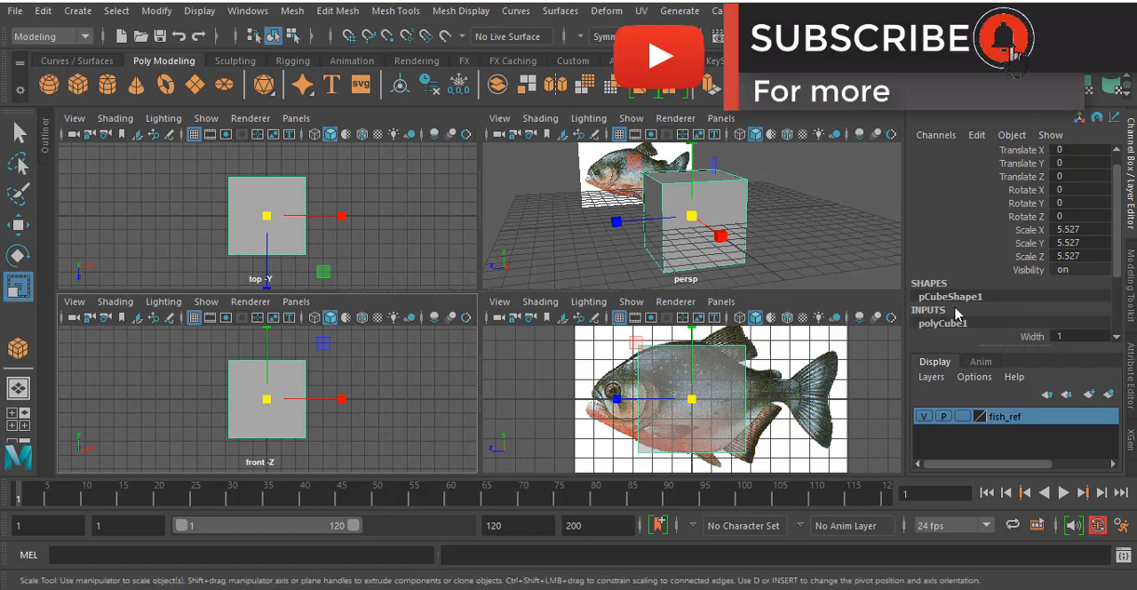
pyautogui.scroll(-5, 958, 314)
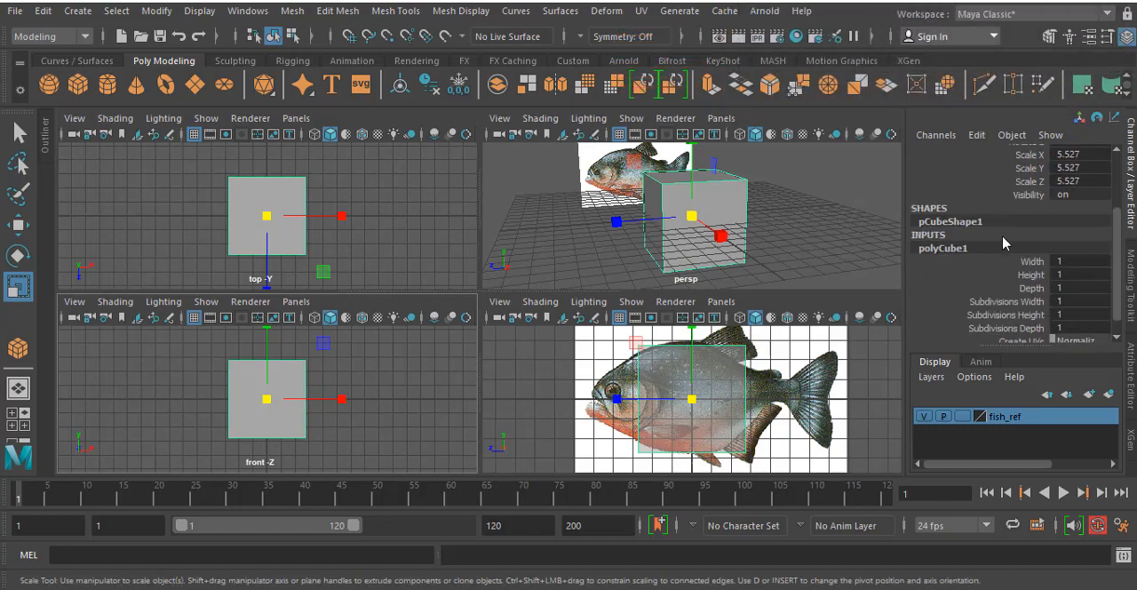
pyautogui.scroll(-1, 1005, 242)
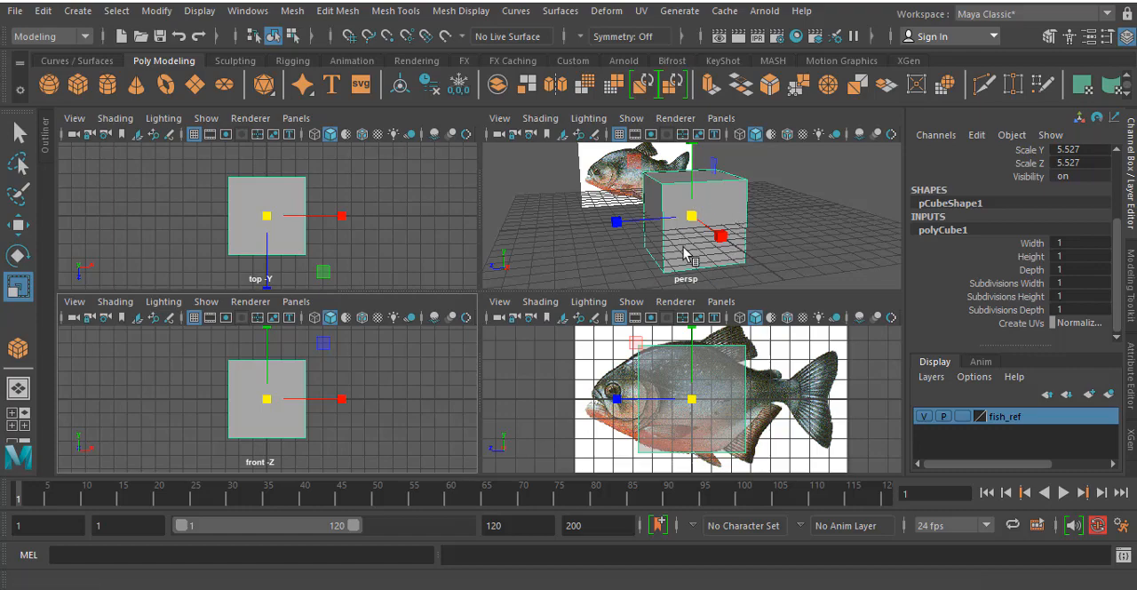
pyautogui.moveTo(1062, 284); pyautogui.dragTo(1067, 304)
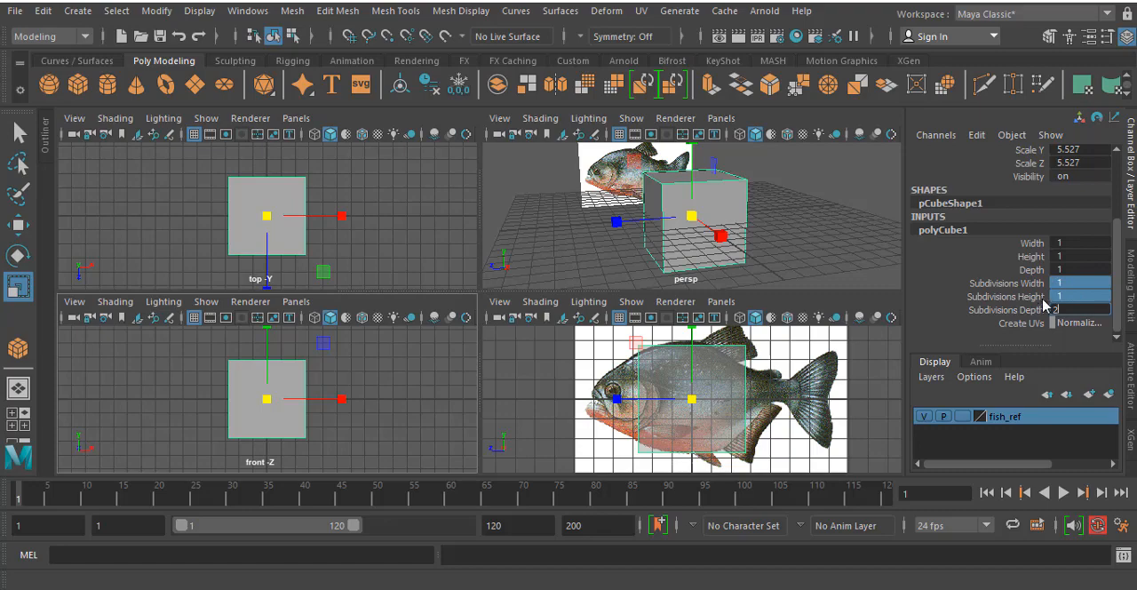
pyautogui.write('2')
pyautogui.press('Return')
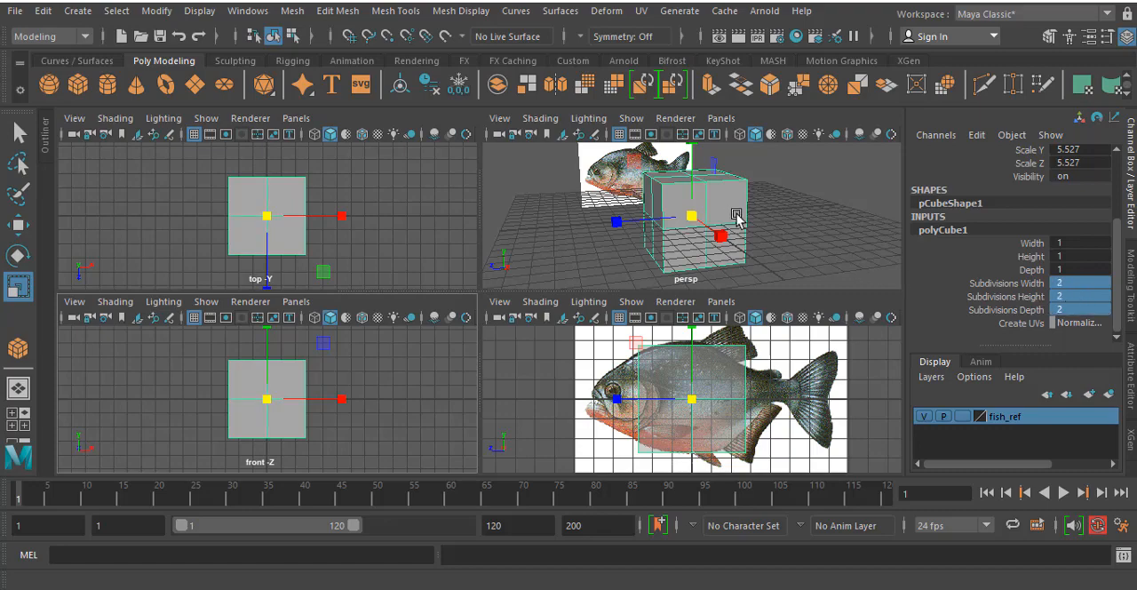
# - Examine the subdivided cube from several angles in the perspective view and check its divisions in the front view
pyautogui.press('space')
pyautogui.keyDown('alt'); pyautogui.moveTo(543, 287); pyautogui.dragTo(563, 320); pyautogui.keyUp('alt')
pyautogui.press('space')
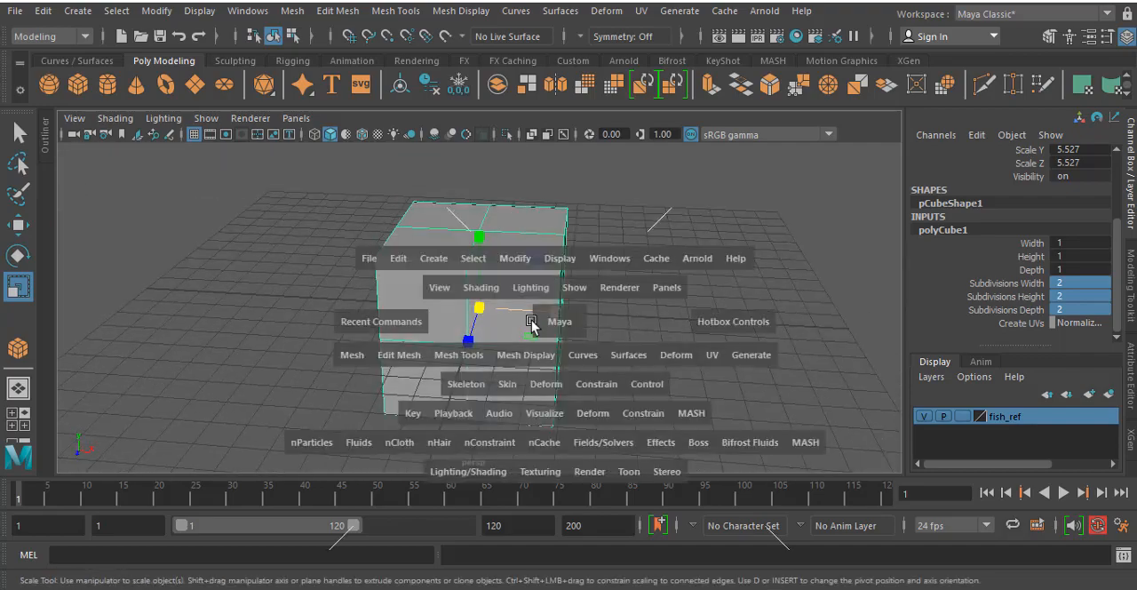
pyautogui.press('space')
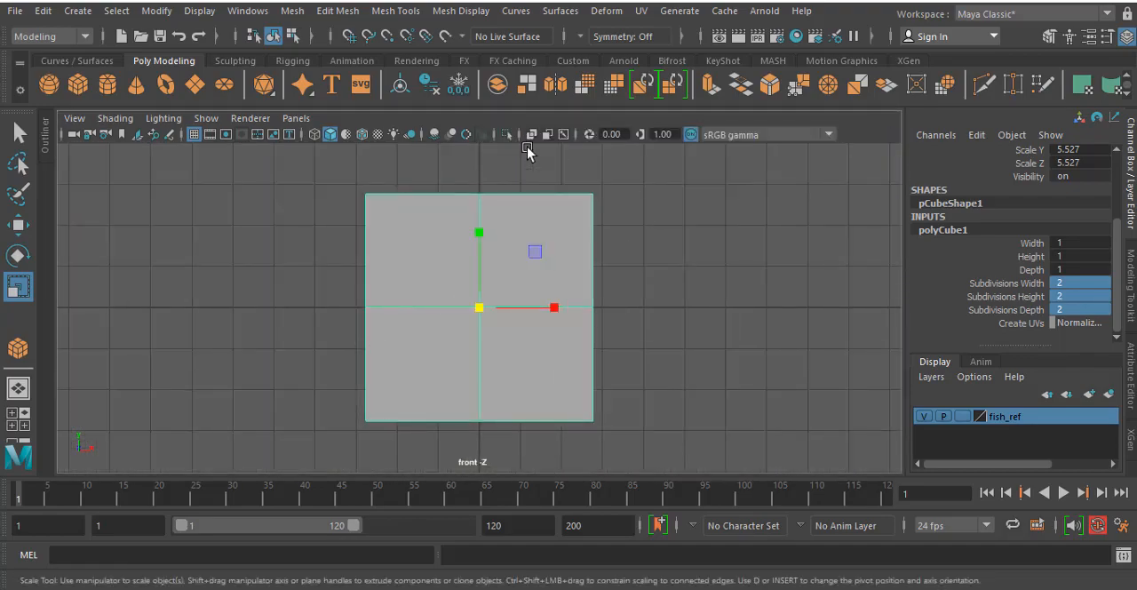
pyautogui.press('space')
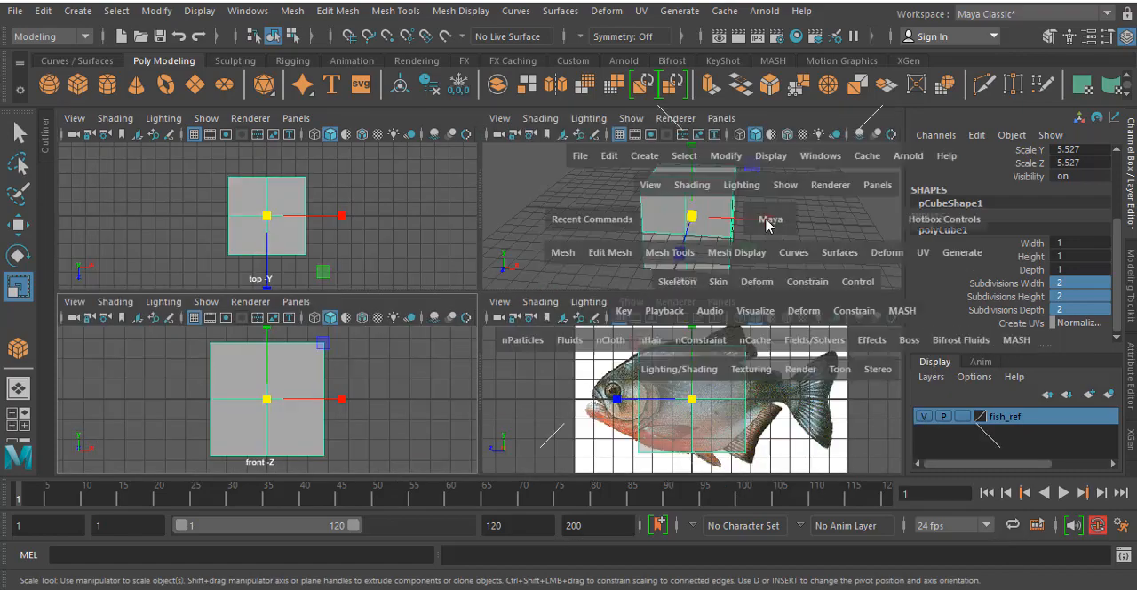
pyautogui.press('space')
pyautogui.keyDown('alt'); pyautogui.moveTo(684, 244); pyautogui.dragTo(574, 231); pyautogui.keyUp('alt')
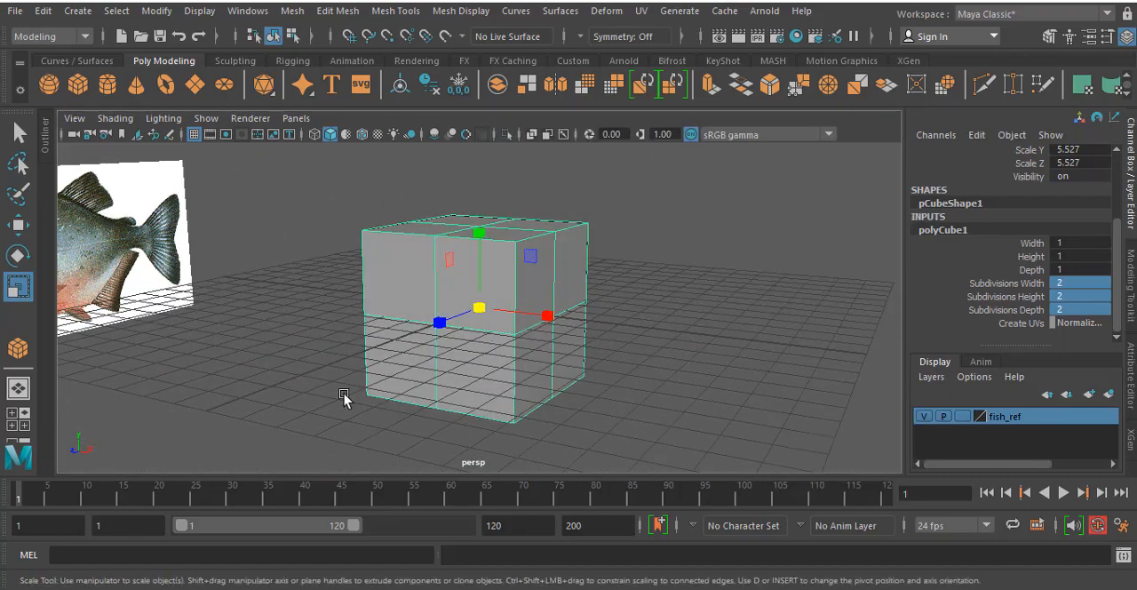
pyautogui.keyDown('alt'); pyautogui.moveTo(688, 407); pyautogui.dragTo(538, 294); pyautogui.keyUp('alt')
pyautogui.keyDown('alt'); pyautogui.moveTo(390, 289); pyautogui.dragTo(430, 282); pyautogui.keyUp('alt')
# - Switch the cube to vertex selection and select the vertices at all four corners in the front view
pyautogui.press('space')
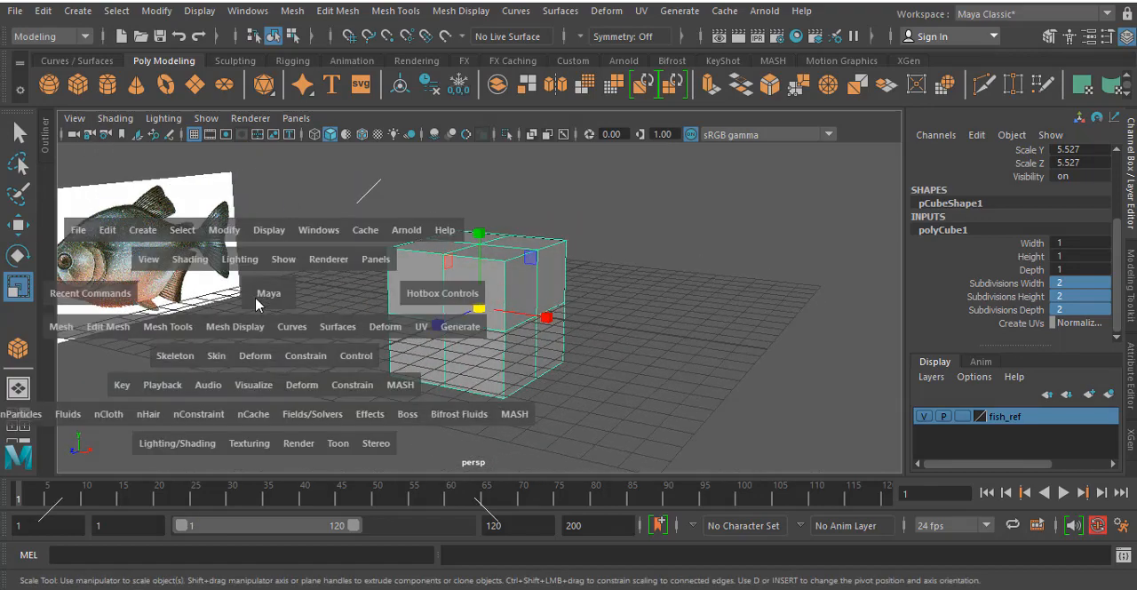
pyautogui.press('space')
pyautogui.keyDown('alt'); pyautogui.moveTo(432, 352); pyautogui.dragTo(435, 325, button='middle'); pyautogui.keyUp('alt')
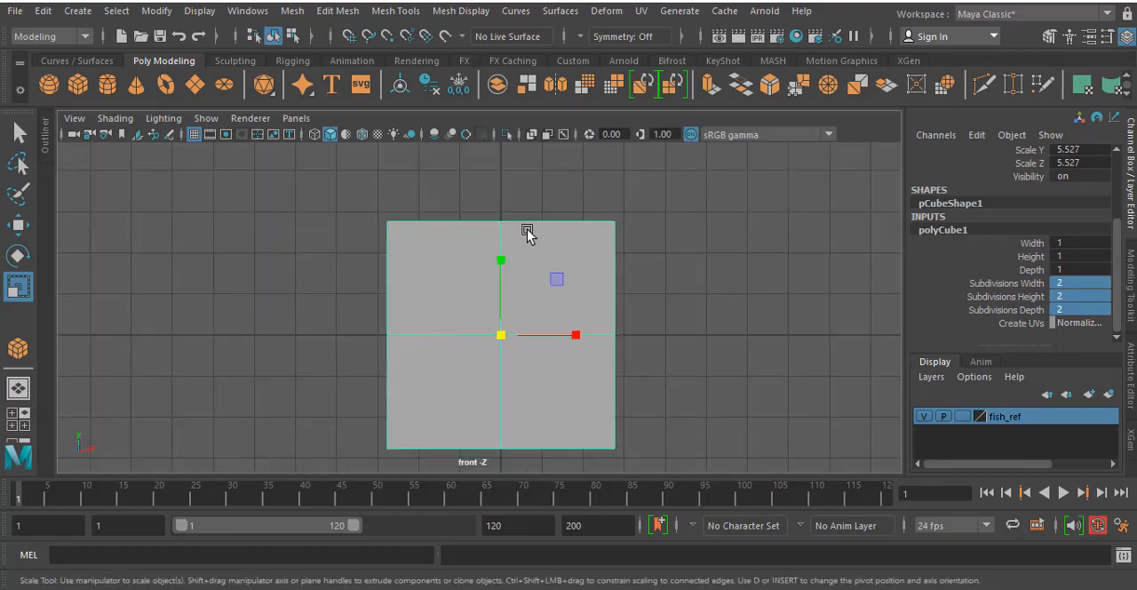
pyautogui.moveTo(527, 232); pyautogui.dragTo(414, 152, button='right')
pyautogui.moveTo(335, 177); pyautogui.dragTo(420, 251)
pyautogui.keyDown('shift'); pyautogui.moveTo(577, 185); pyautogui.dragTo(666, 257); pyautogui.keyUp('shift')
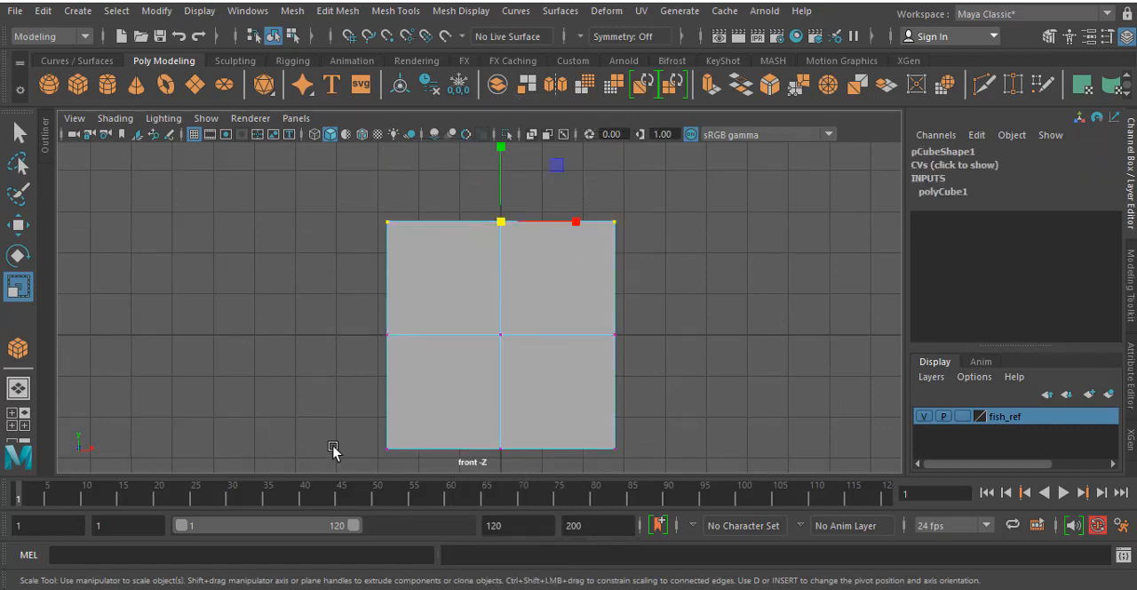
pyautogui.keyDown('shift'); pyautogui.moveTo(343, 426); pyautogui.dragTo(452, 473); pyautogui.keyUp('shift')
pyautogui.keyDown('shift'); pyautogui.moveTo(636, 412); pyautogui.dragTo(599, 477); pyautogui.keyUp('shift')
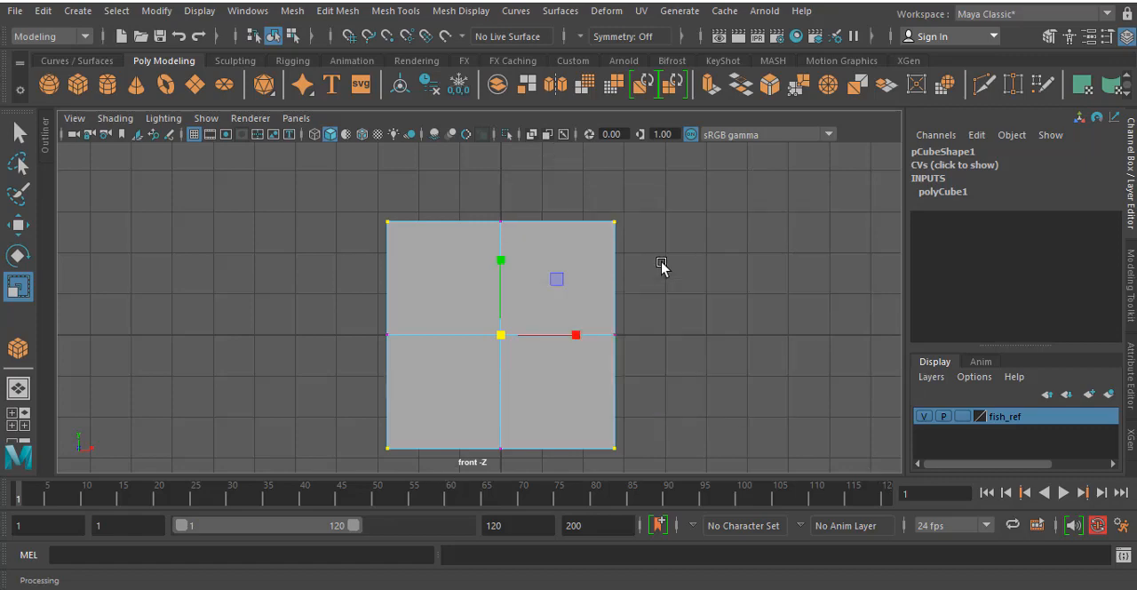
# - Try to scale the selected corner vertices uniformly inward in the front view to round the cube's outline
pyautogui.press('space')
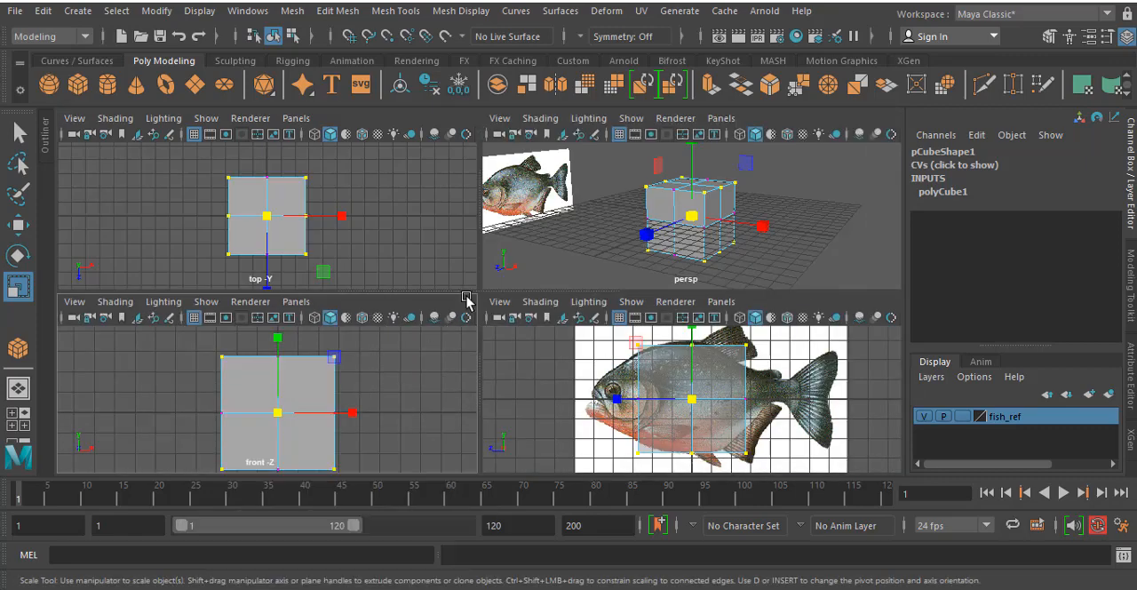
pyautogui.press('space')
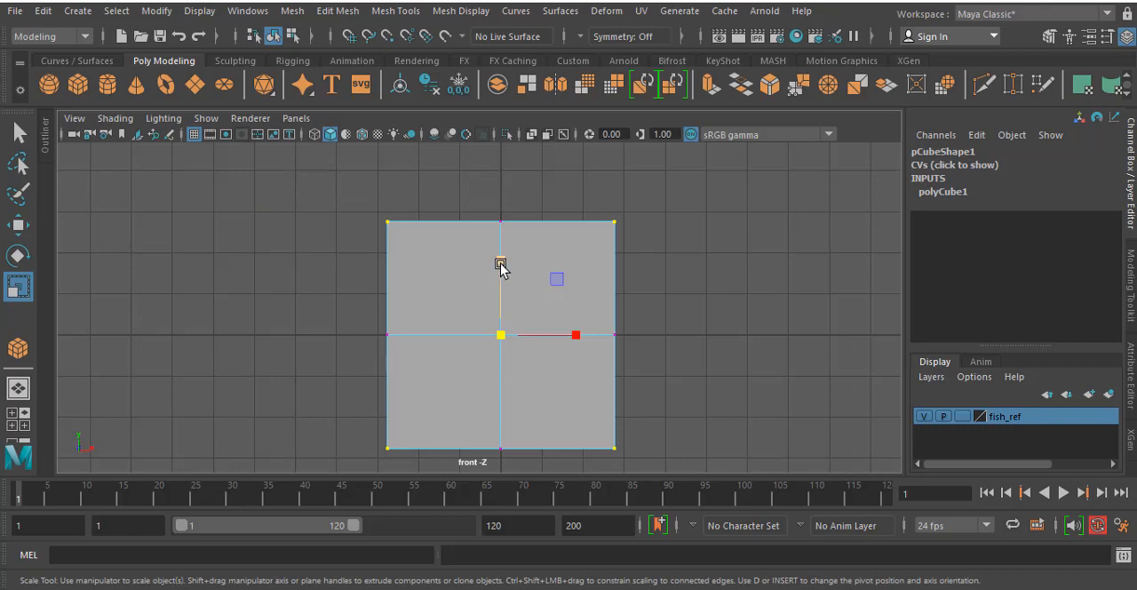
pyautogui.moveTo(501, 265); pyautogui.dragTo(501, 269)
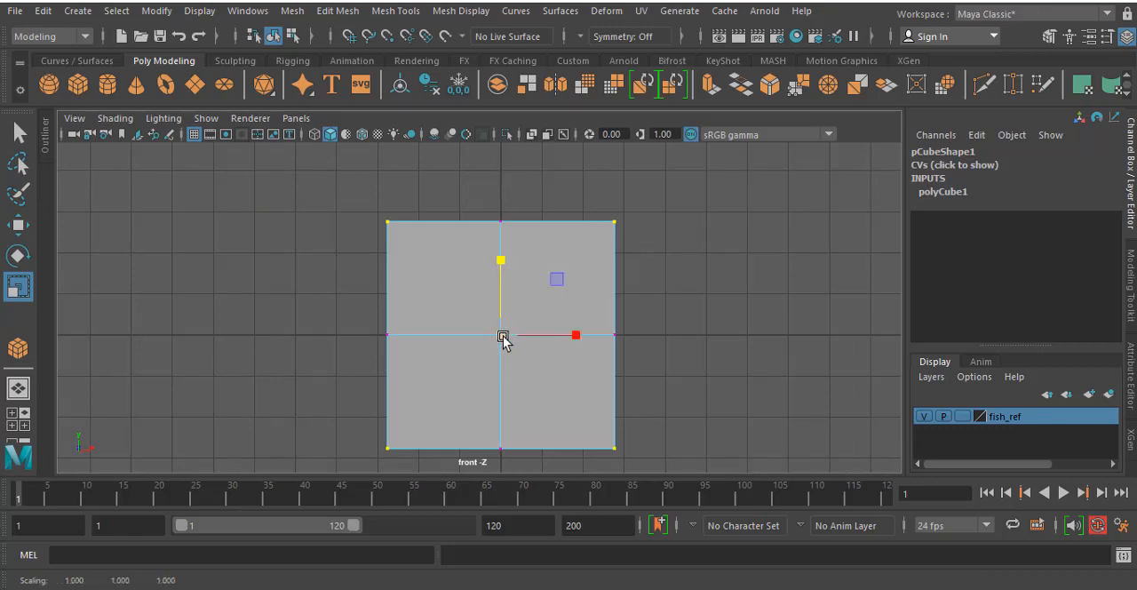
pyautogui.moveTo(502, 336); pyautogui.dragTo(469, 356)
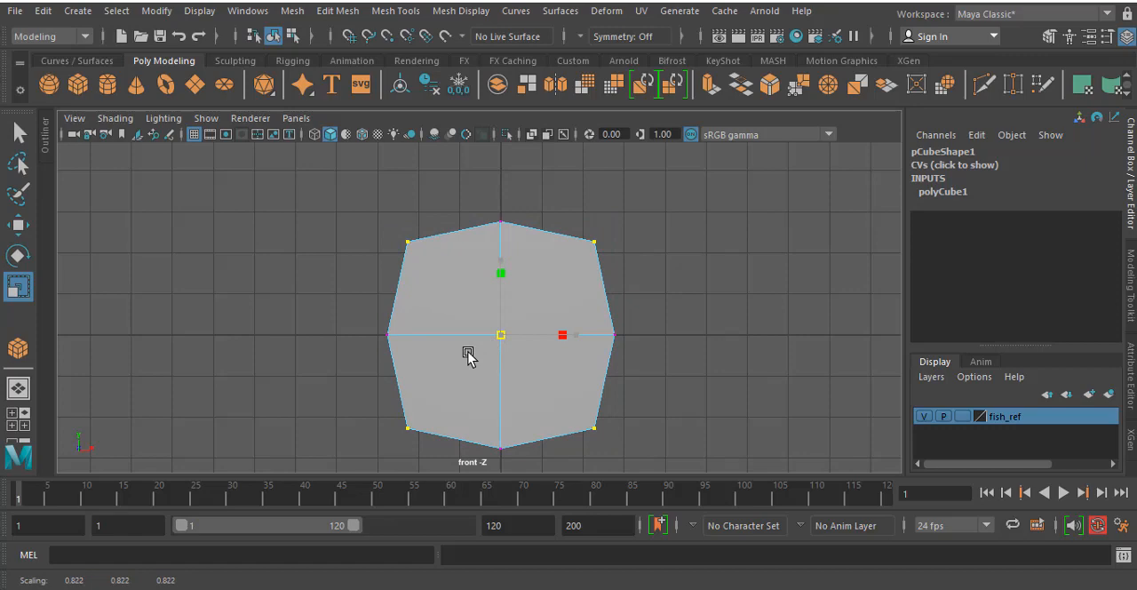
pyautogui.moveTo(468, 355); pyautogui.dragTo(459, 377)
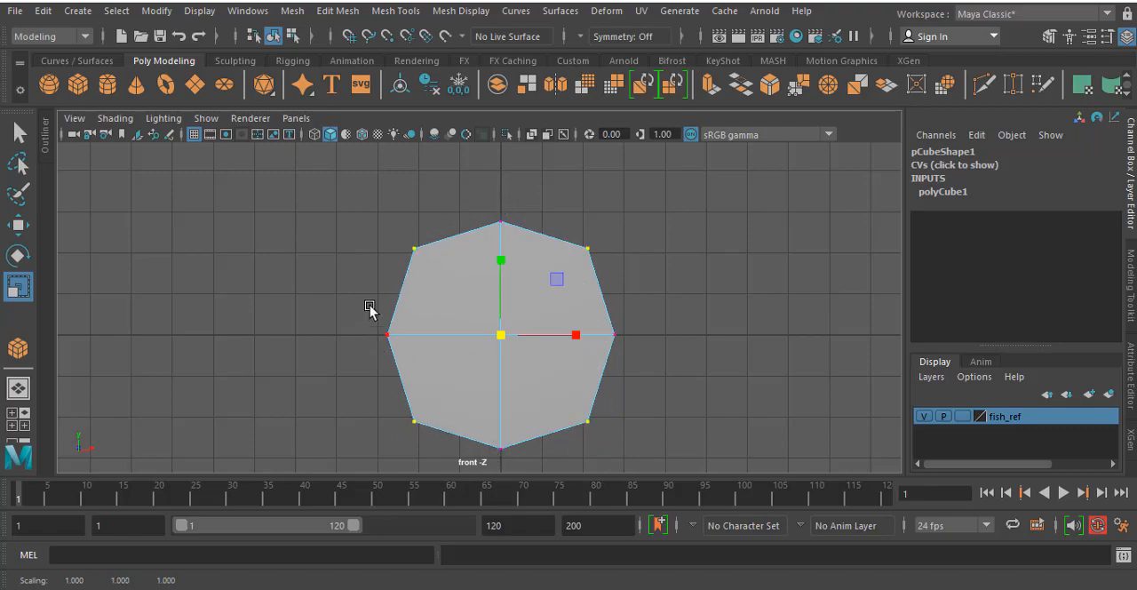
# - Examine the rounded cube from above and below in the perspective view, and return to the front view
pyautogui.press('space')
pyautogui.press('space')
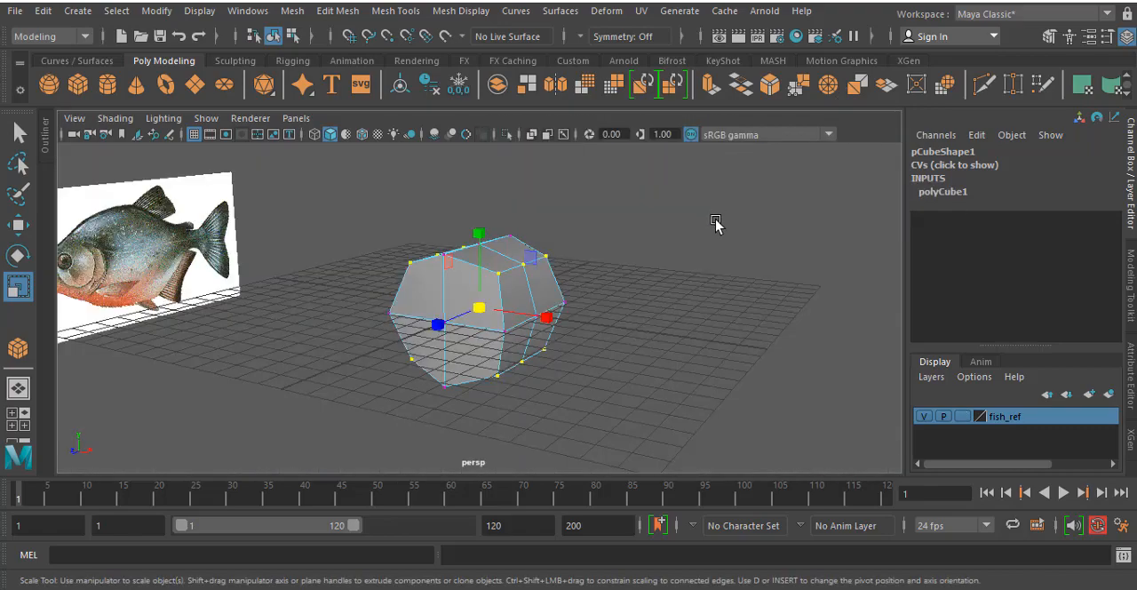
pyautogui.keyDown('alt'); pyautogui.moveTo(714, 219); pyautogui.dragTo(640, 284); pyautogui.keyUp('alt')
pyautogui.moveTo(346, 308); pyautogui.dragTo(382, 260, button='middle')
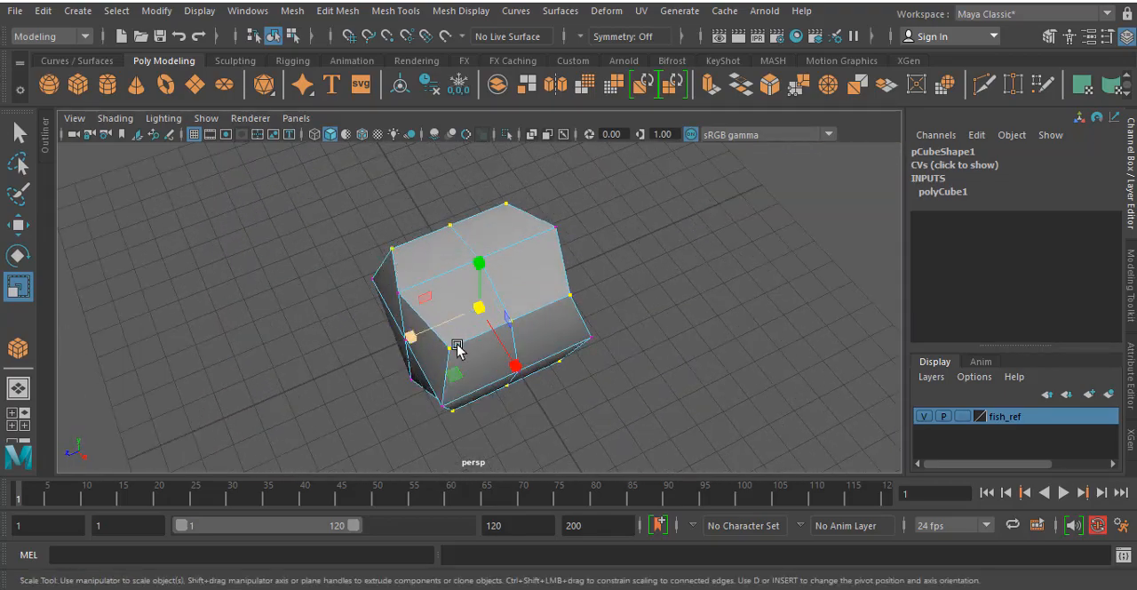
pyautogui.keyDown('alt'); pyautogui.moveTo(508, 211); pyautogui.dragTo(563, 349); pyautogui.keyUp('alt')
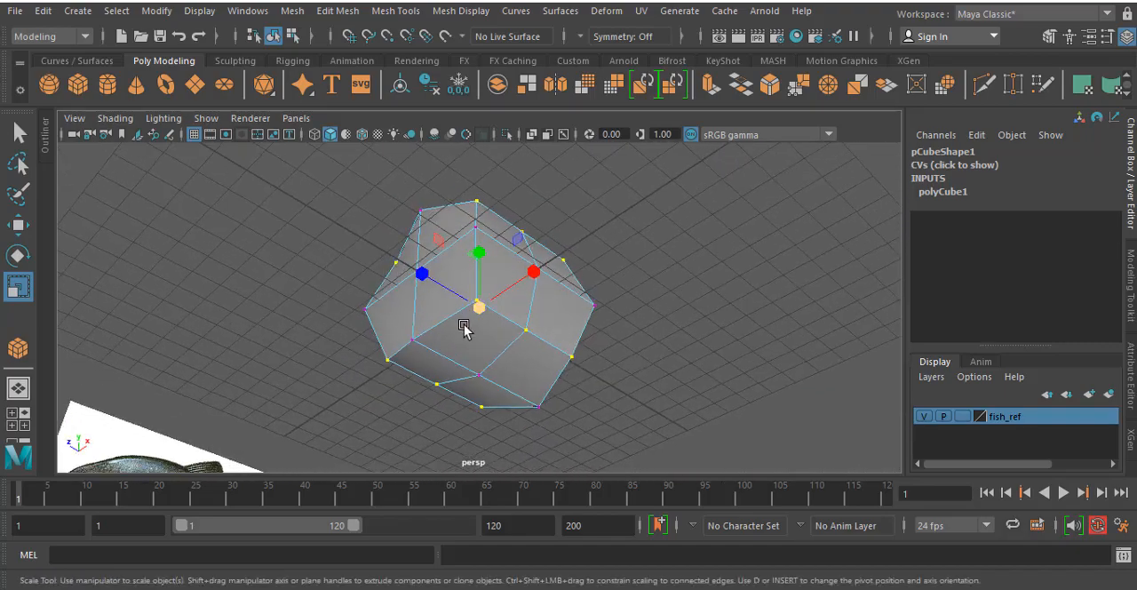
pyautogui.press('space')
pyautogui.press('space')
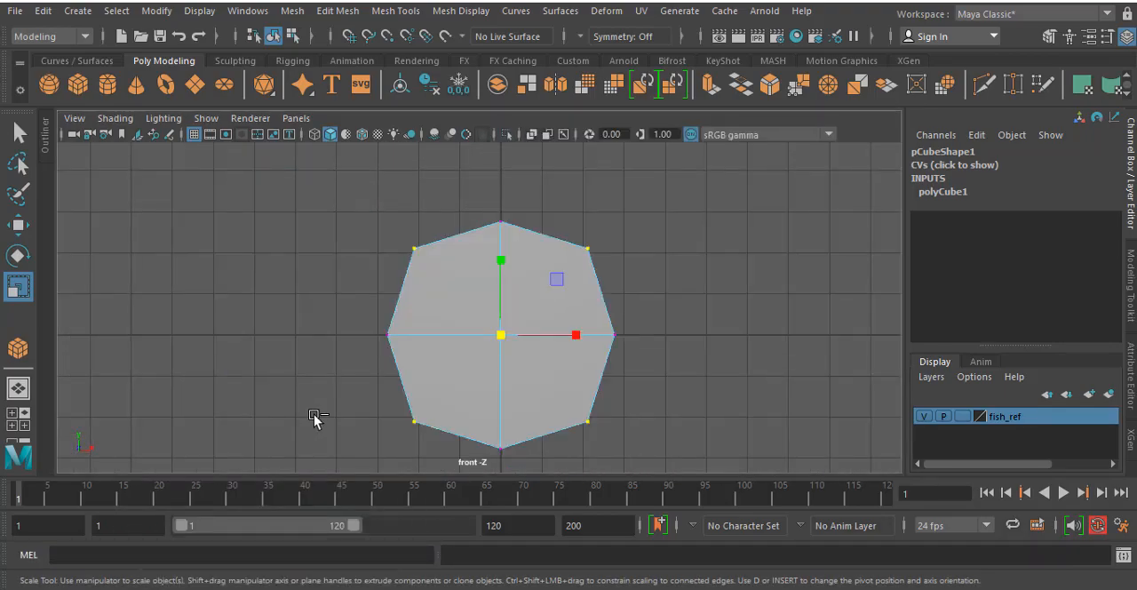
# - Undo the uniform scaling and scale the corner vertices inward separately along X and Y into a roughly octagonal cross-section
pyautogui.hotkey('ctrl', 'z')
pyautogui.moveTo(573, 337); pyautogui.dragTo(558, 337)
pyautogui.moveTo(498, 258); pyautogui.dragTo(498, 280)
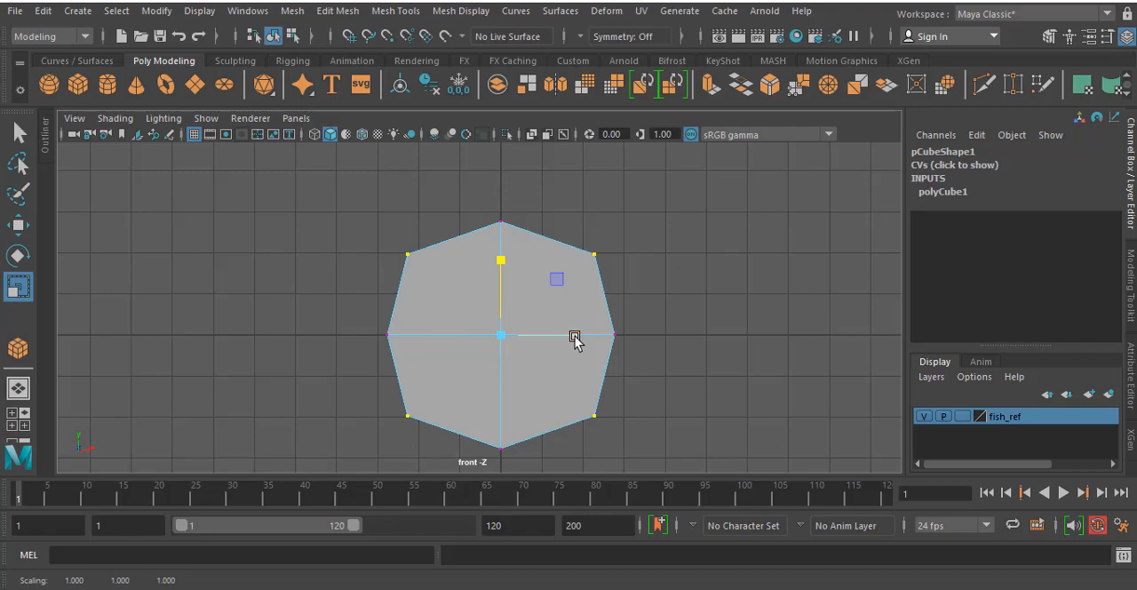
pyautogui.moveTo(577, 337); pyautogui.dragTo(575, 338)
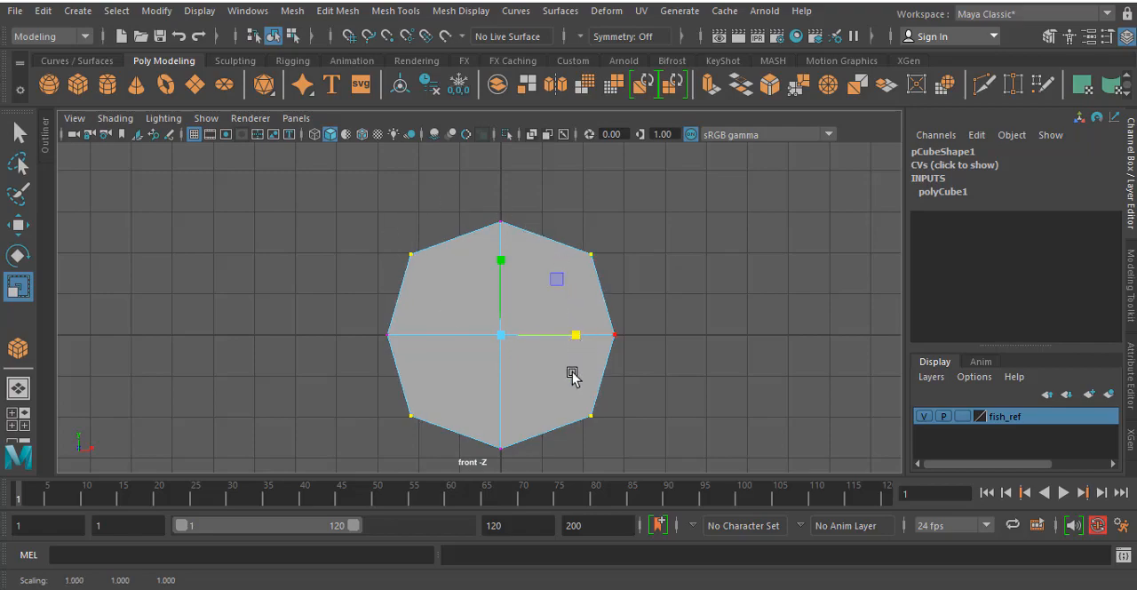
pyautogui.press('space')
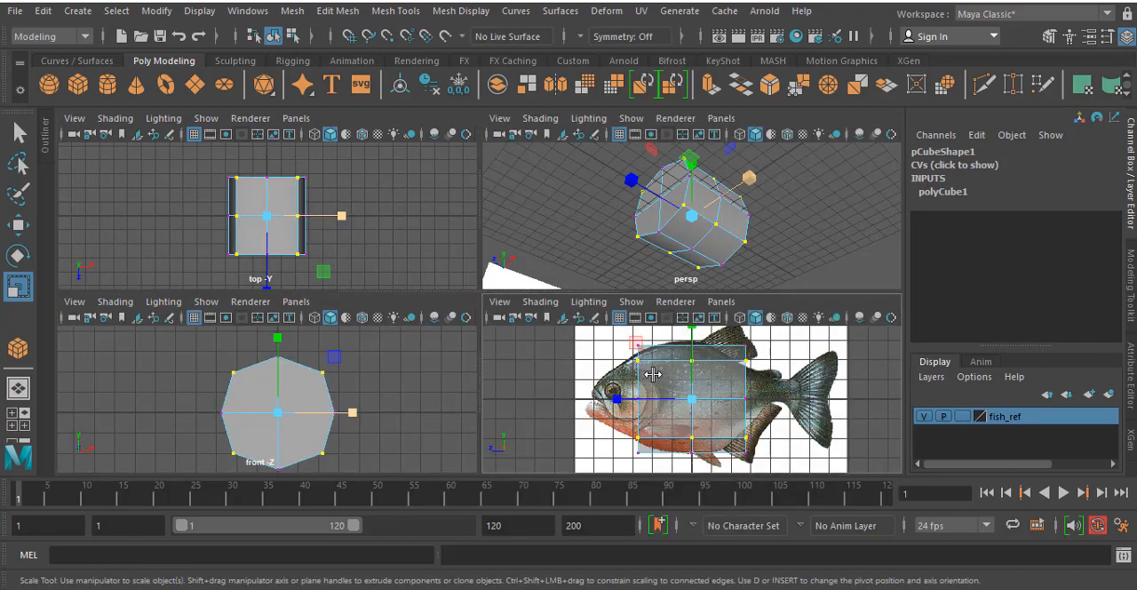
pyautogui.press('space')
pyautogui.keyDown('alt'); pyautogui.moveTo(579, 274); pyautogui.dragTo(622, 295); pyautogui.keyUp('alt')
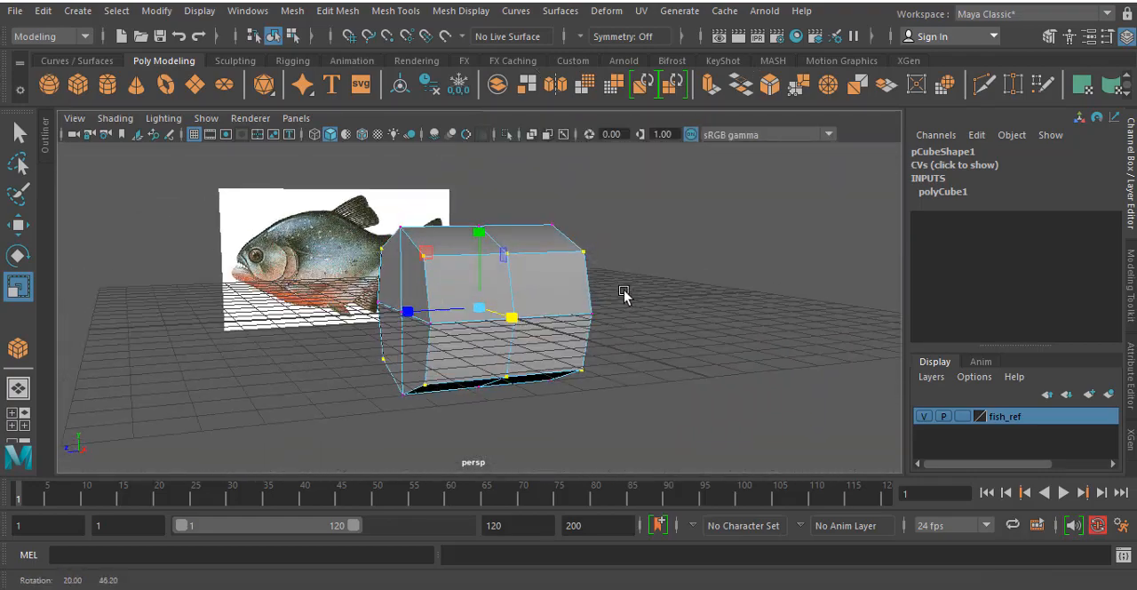
# - In the side view, select the middle column of vertices and scale it slightly taller to reach the fish's back and belly
pyautogui.press('space')
pyautogui.press('space')
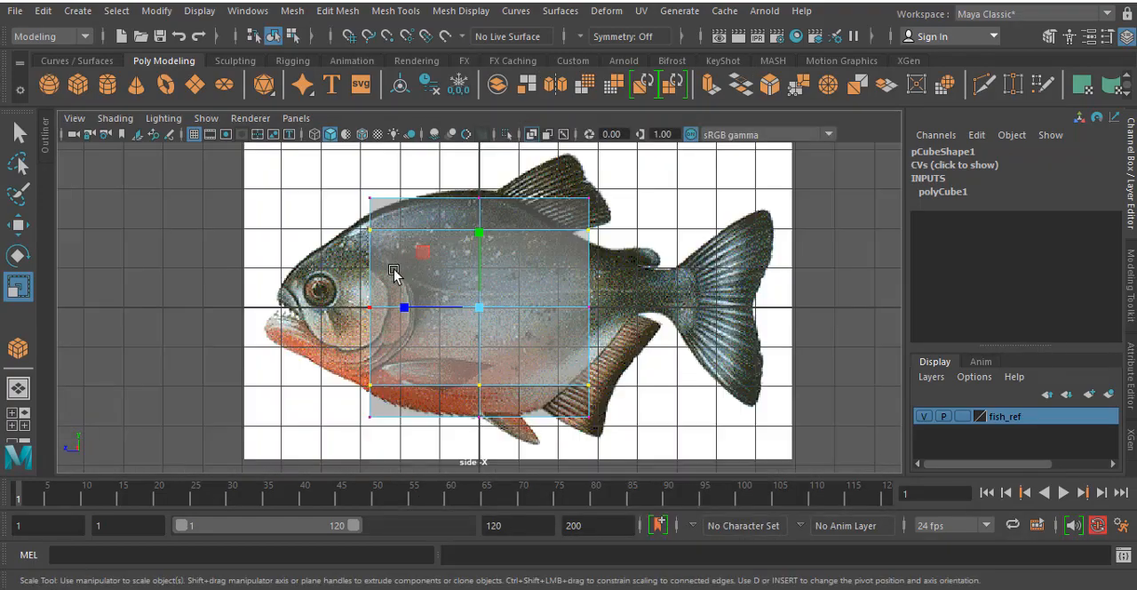
pyautogui.keyDown('alt'); pyautogui.moveTo(418, 294); pyautogui.dragTo(486, 285, button='middle'); pyautogui.keyUp('alt')
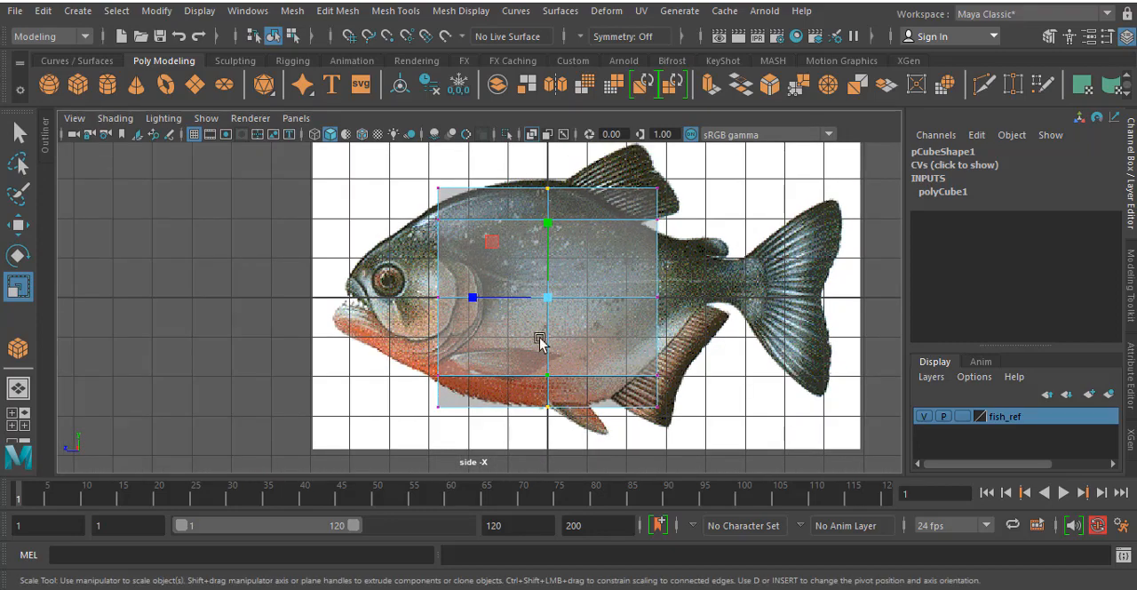
pyautogui.moveTo(546, 298); pyautogui.dragTo(553, 303)
# - Move the rear column of vertices about 5.4 cm back along Z to the tail base and scale it down to the tail root's height
pyautogui.moveTo(631, 160); pyautogui.dragTo(741, 420)
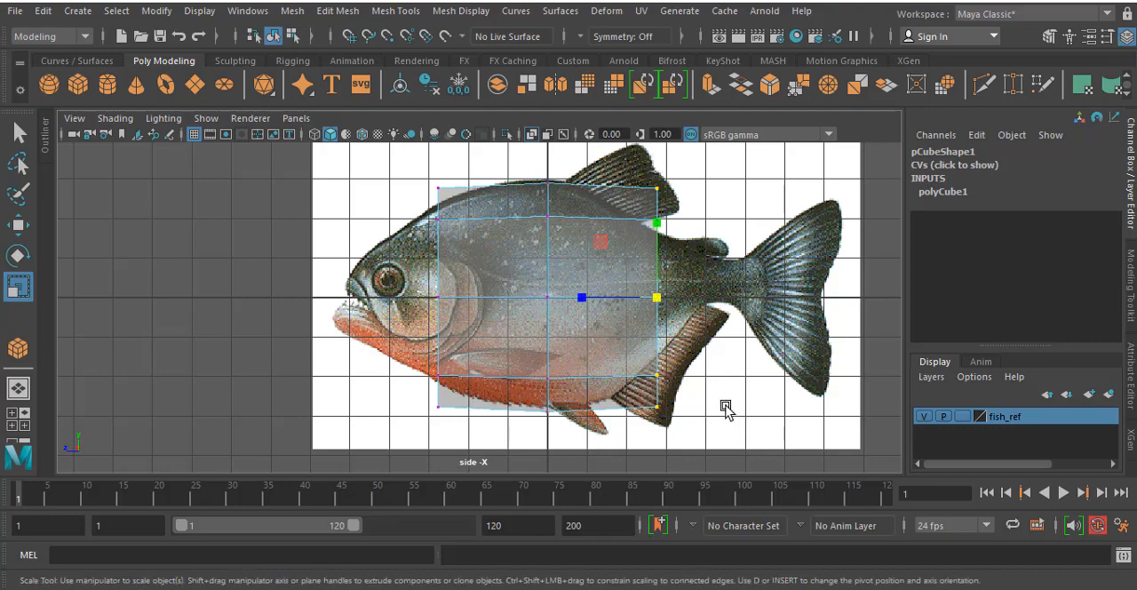
pyautogui.press('w')
pyautogui.moveTo(579, 302); pyautogui.dragTo(682, 302)
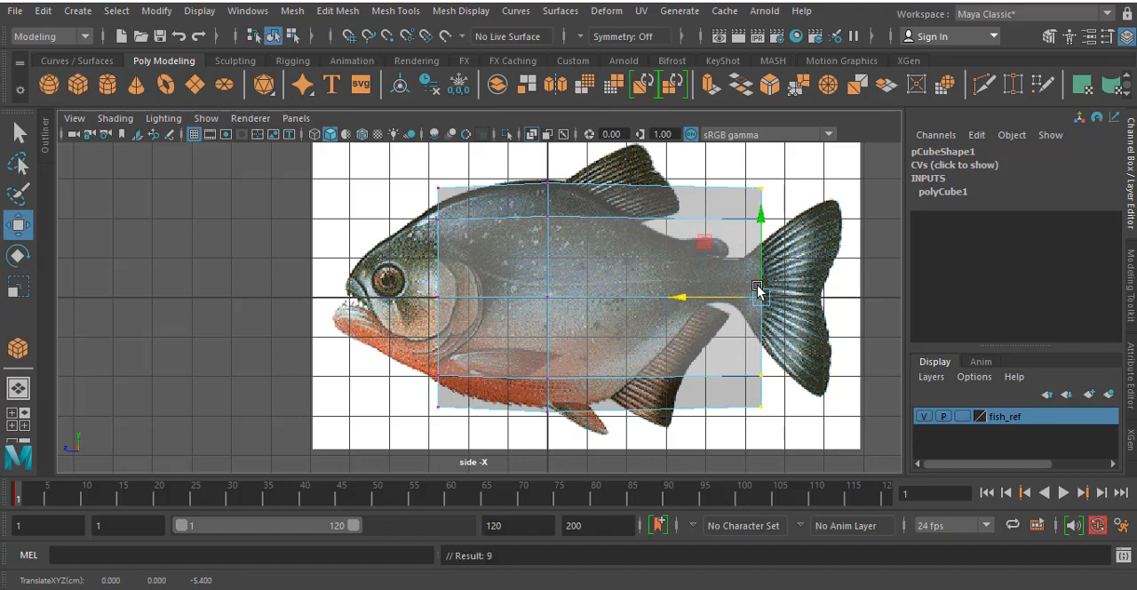
pyautogui.press('r')
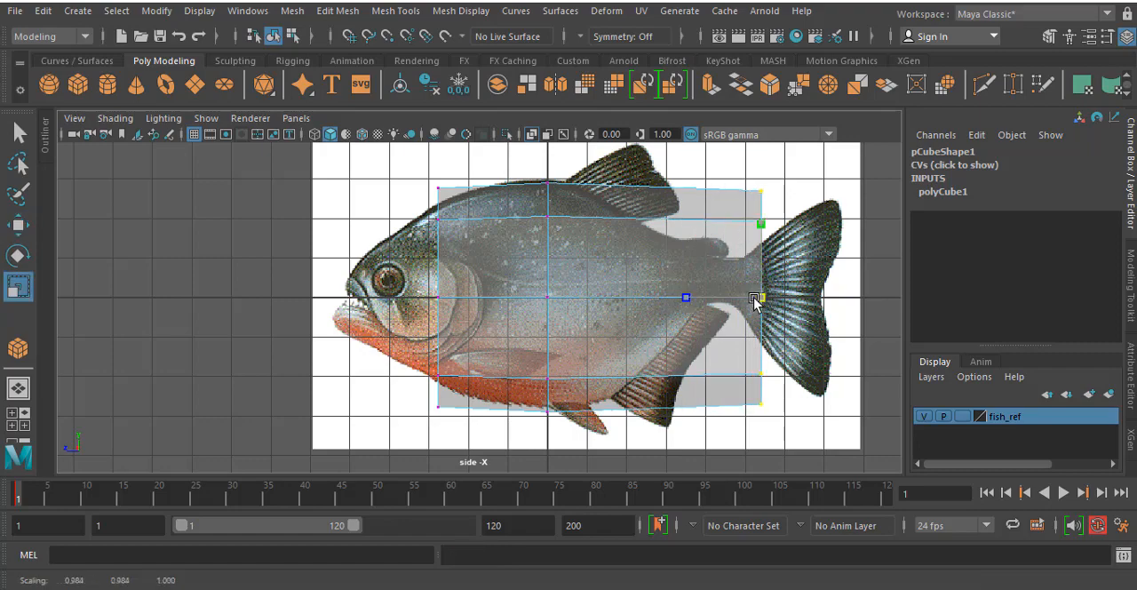
pyautogui.moveTo(760, 299); pyautogui.dragTo(685, 305)
# - Move the front column of vertices forward to the fish's snout and scale it down to the height of the head
pyautogui.moveTo(365, 170); pyautogui.dragTo(451, 401)
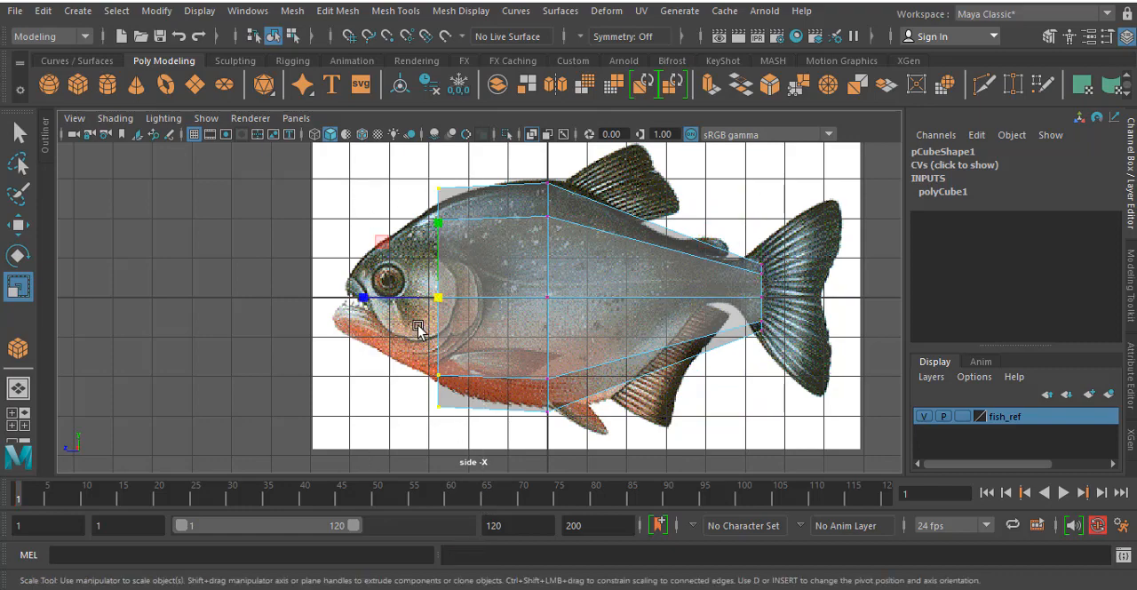
pyautogui.press('w')
pyautogui.moveTo(414, 307); pyautogui.dragTo(377, 308)
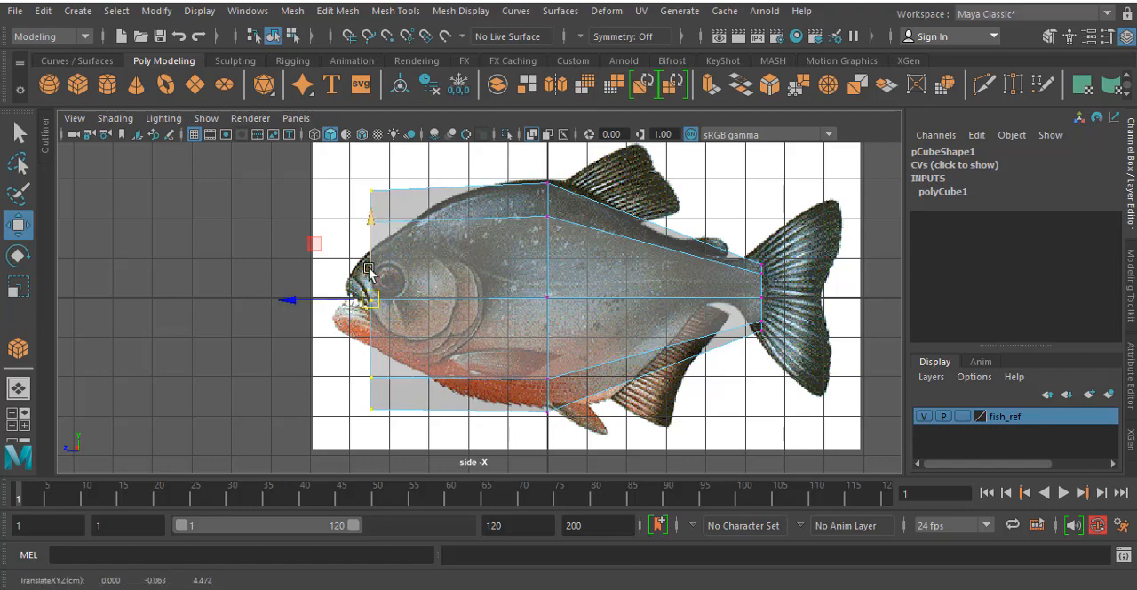
pyautogui.press('r')
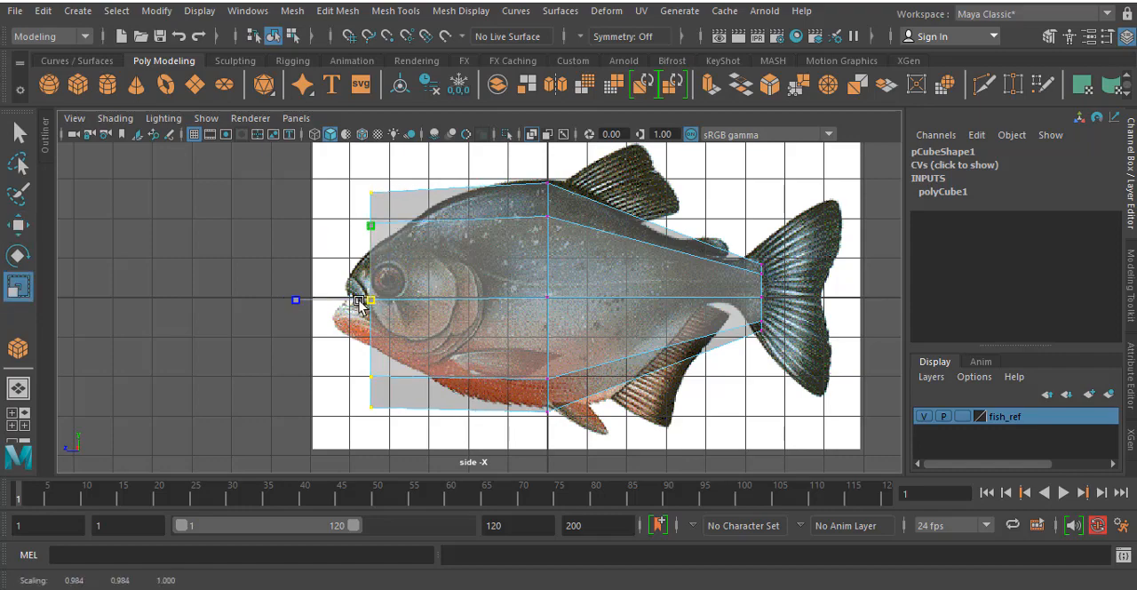
pyautogui.keyDown('ctrl'); pyautogui.moveTo(297, 301); pyautogui.dragTo(292, 332); pyautogui.keyUp('ctrl')
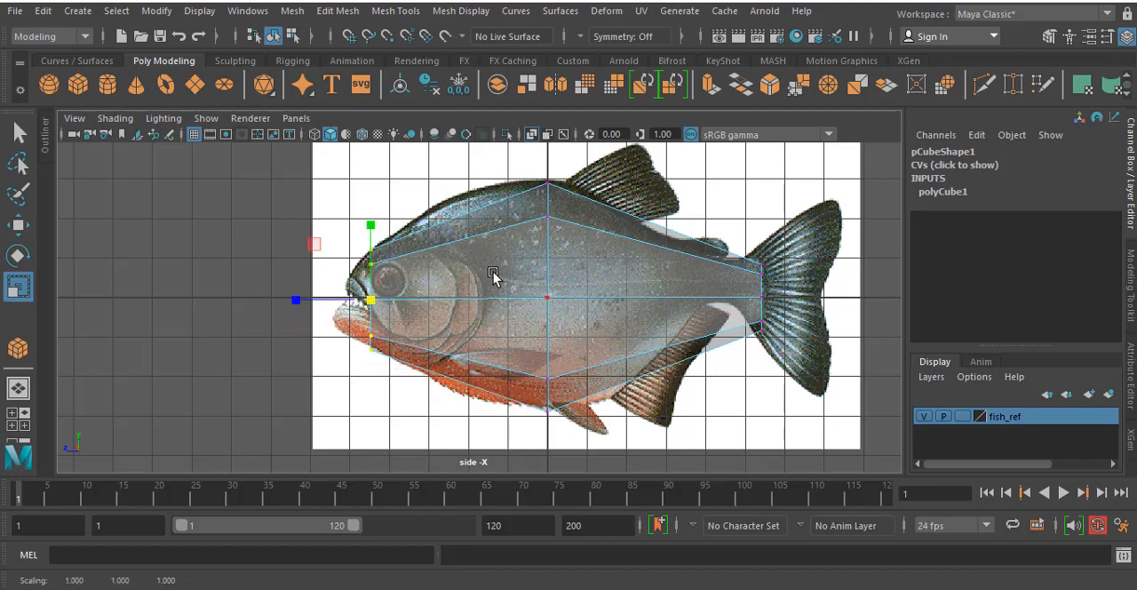
# - Select all the mesh's vertices in the perspective view and scale them inward along X to flatten the body into a thin fish shape
pyautogui.press('space')
pyautogui.press('space')
pyautogui.keyDown('alt'); pyautogui.moveTo(594, 194); pyautogui.dragTo(546, 252); pyautogui.keyUp('alt')
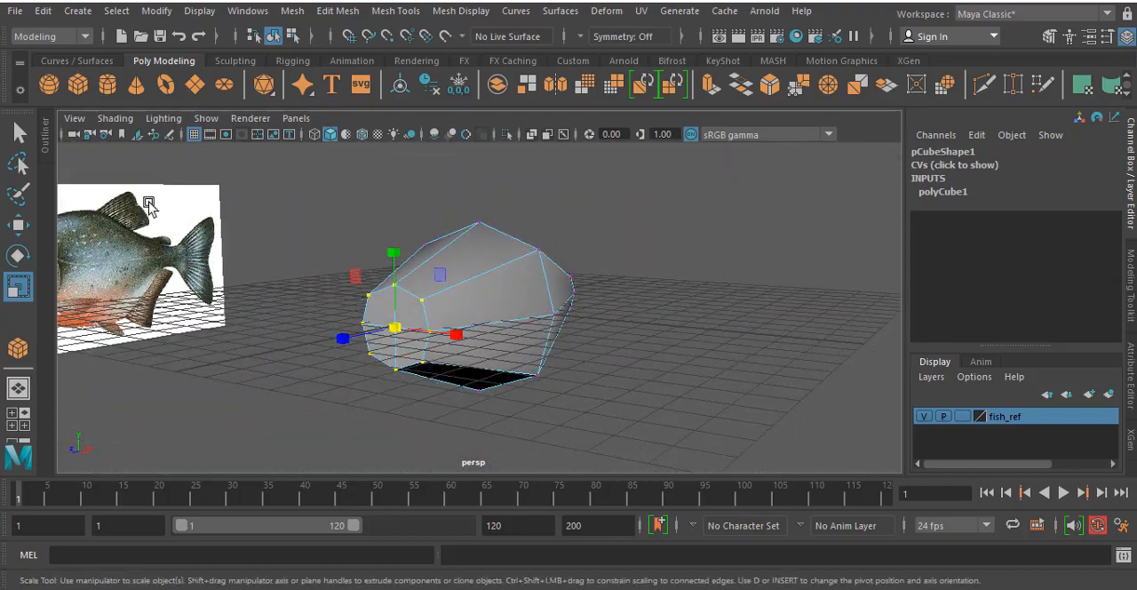
pyautogui.keyDown('alt'); pyautogui.moveTo(333, 267); pyautogui.dragTo(393, 283); pyautogui.keyUp('alt')
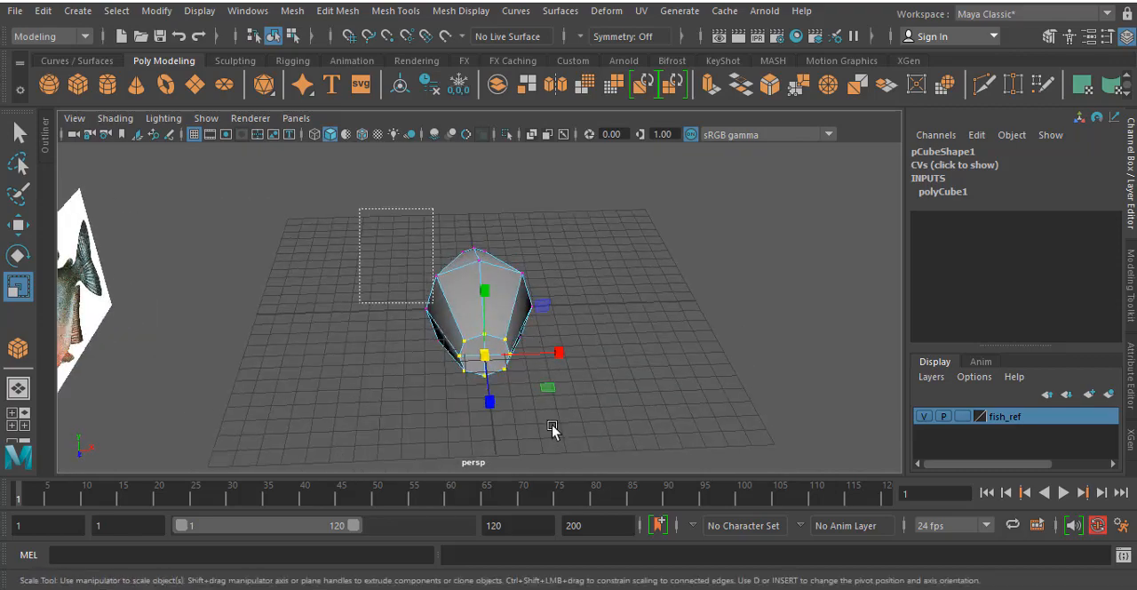
pyautogui.moveTo(551, 427); pyautogui.dragTo(605, 467)
pyautogui.keyDown('alt'); pyautogui.moveTo(636, 344); pyautogui.dragTo(609, 332); pyautogui.keyUp('alt')
pyautogui.moveTo(361, 209); pyautogui.dragTo(621, 429)
pyautogui.keyDown('alt'); pyautogui.moveTo(600, 375); pyautogui.dragTo(608, 341); pyautogui.keyUp('alt')
pyautogui.moveTo(556, 310); pyautogui.dragTo(503, 324)
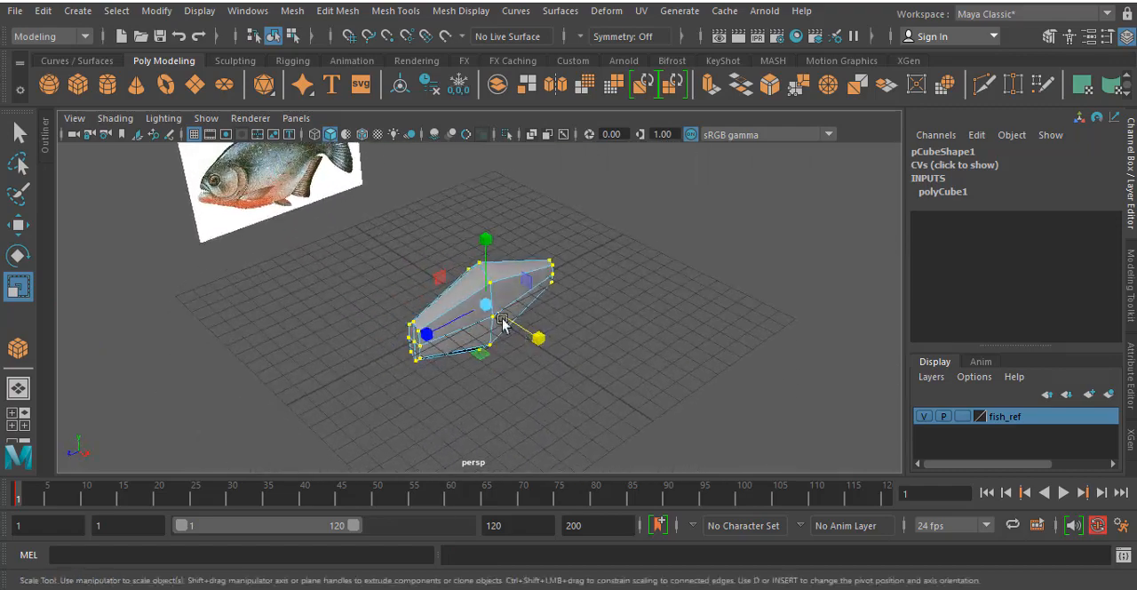
# - Fine-tune the body's X width in the top and front views, and inspect the flattened mesh in the perspective view
pyautogui.press('space')
pyautogui.press('space')
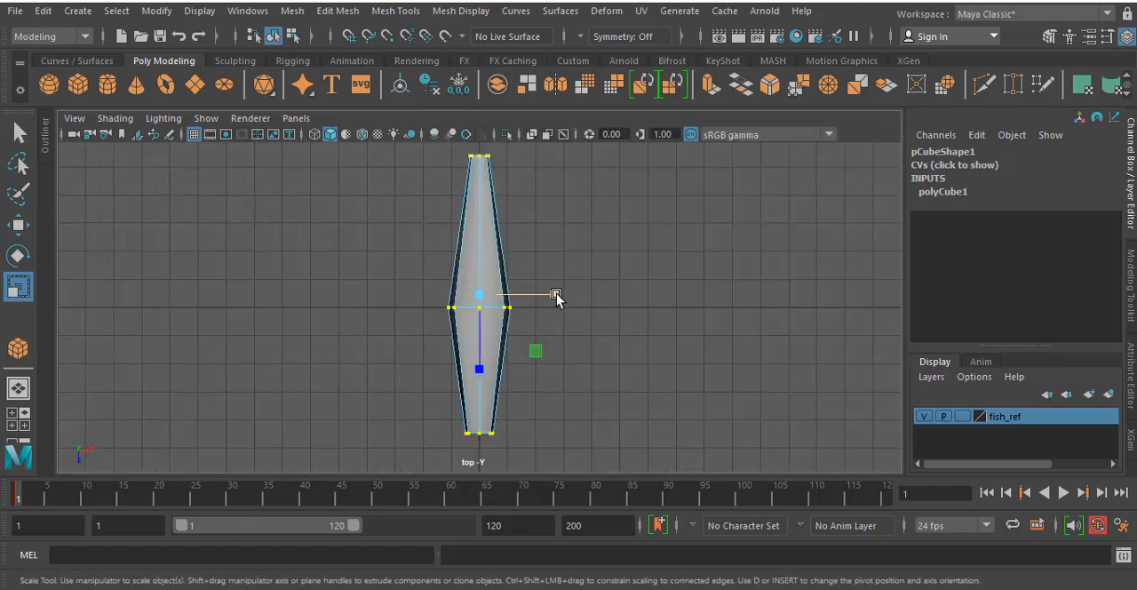
pyautogui.moveTo(556, 294)
pyautogui.mouseDown()
pyautogui.moveTo(578, 303)
pyautogui.moveTo(554, 297)
pyautogui.mouseUp()
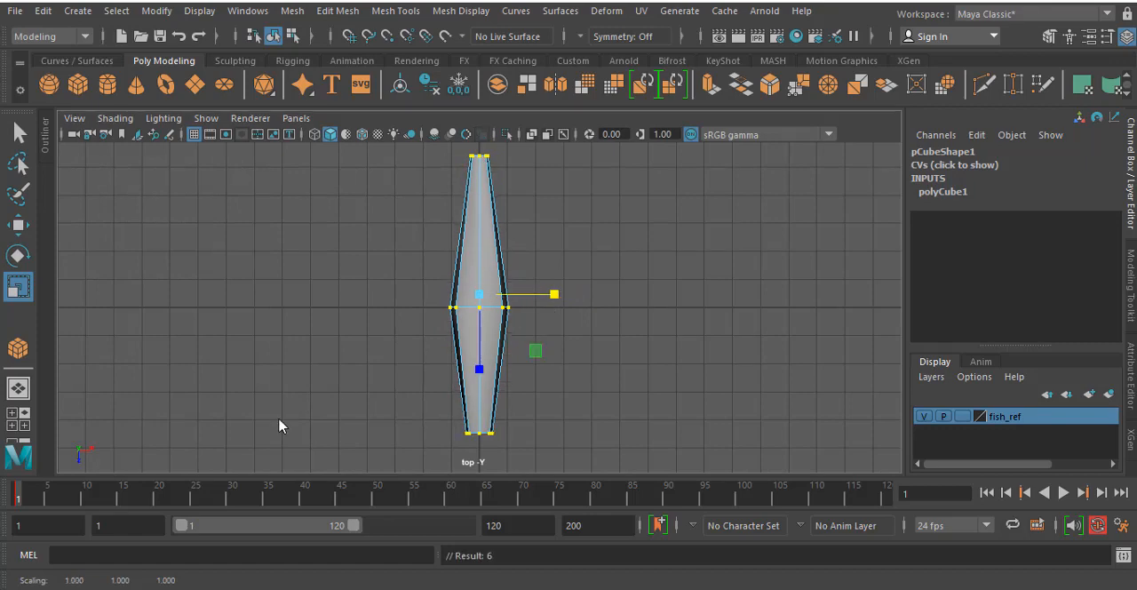
pyautogui.press('space')
pyautogui.press('space')
pyautogui.moveTo(587, 333); pyautogui.dragTo(577, 333)
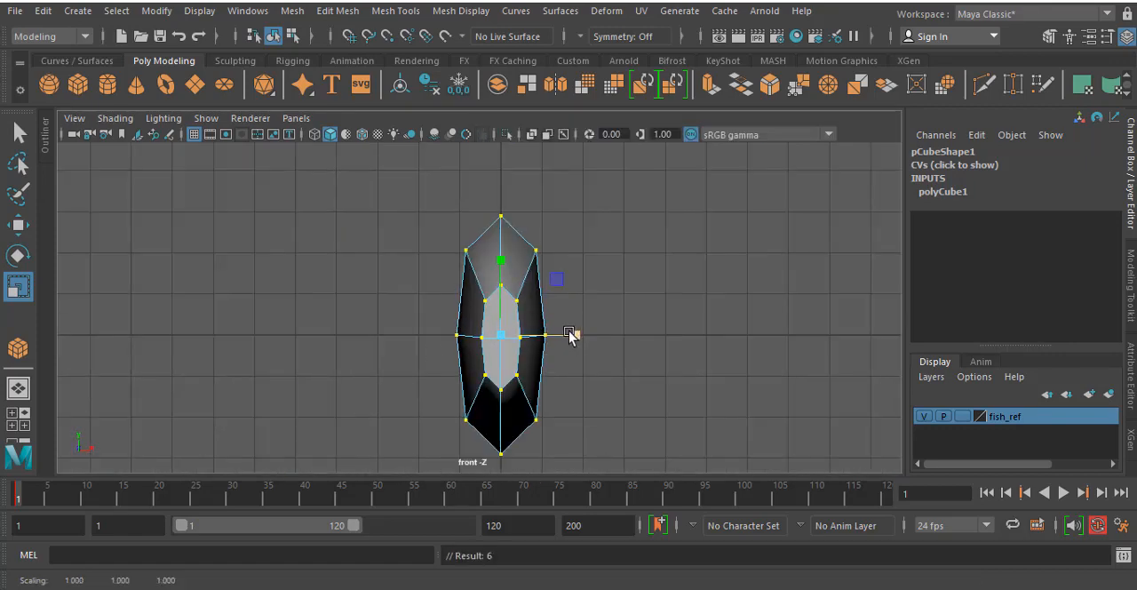
pyautogui.press('space')
pyautogui.press('space')
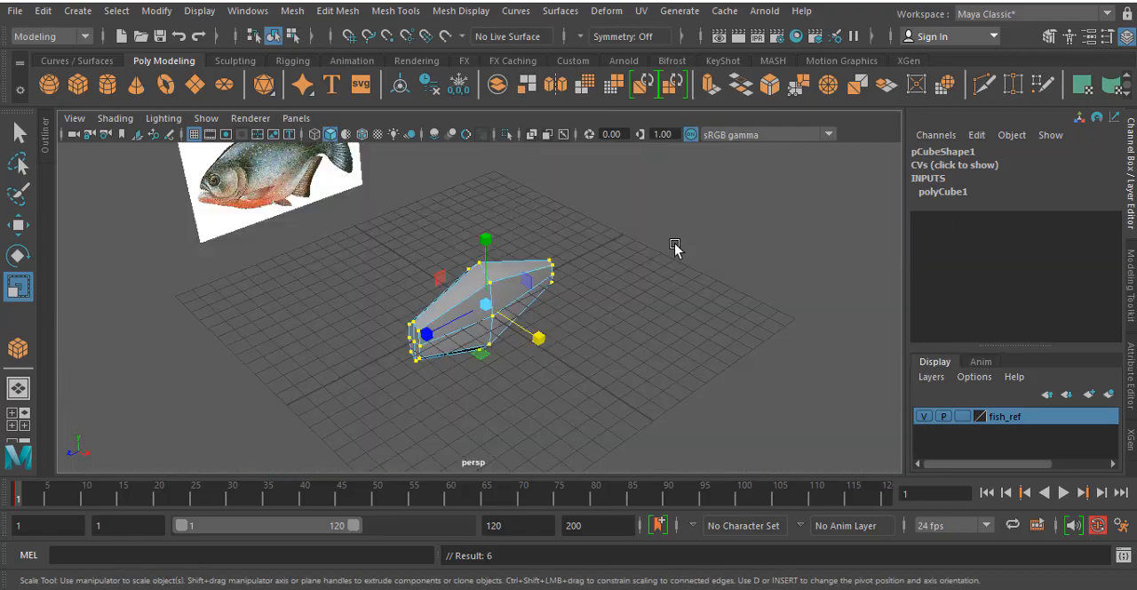
pyautogui.keyDown('alt'); pyautogui.moveTo(673, 247); pyautogui.dragTo(545, 318); pyautogui.keyUp('alt')
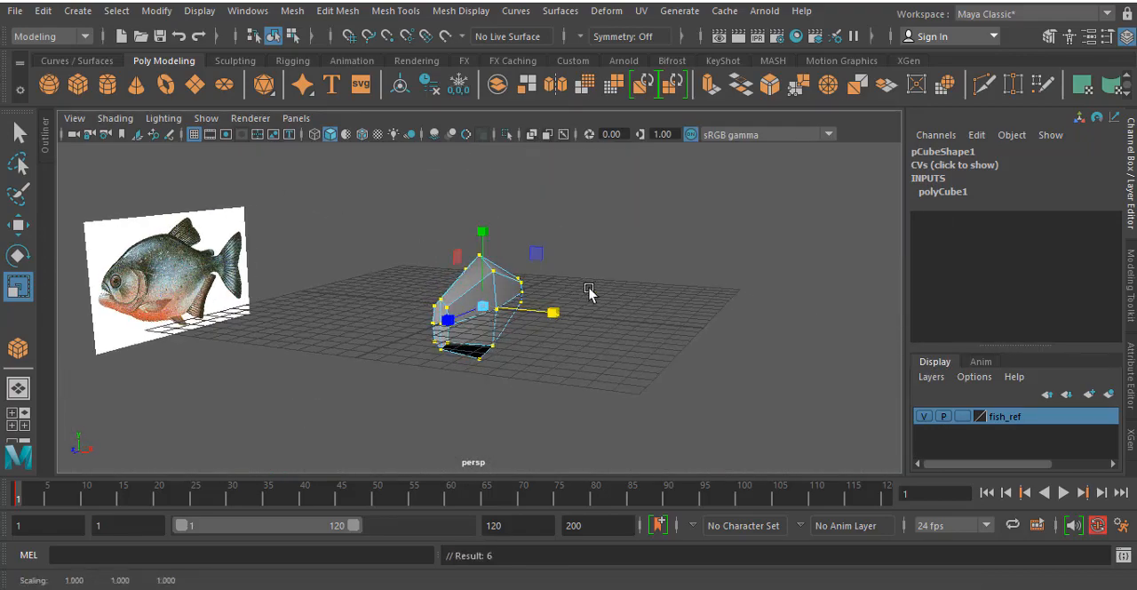
pyautogui.keyDown('alt'); pyautogui.moveTo(545, 380); pyautogui.dragTo(493, 399); pyautogui.keyUp('alt')
# - In the side view, move the topmost and bottommost middle vertices slightly toward the head to fit the fish's back and belly outline
pyautogui.press('space')
pyautogui.press('space')
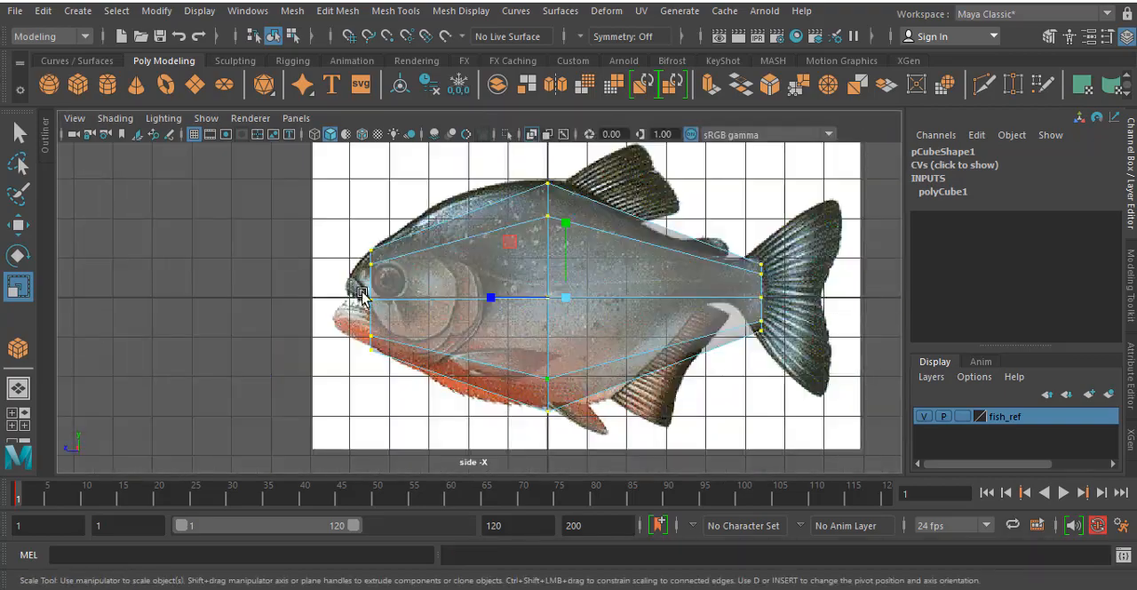
pyautogui.scroll(3, 364, 298)
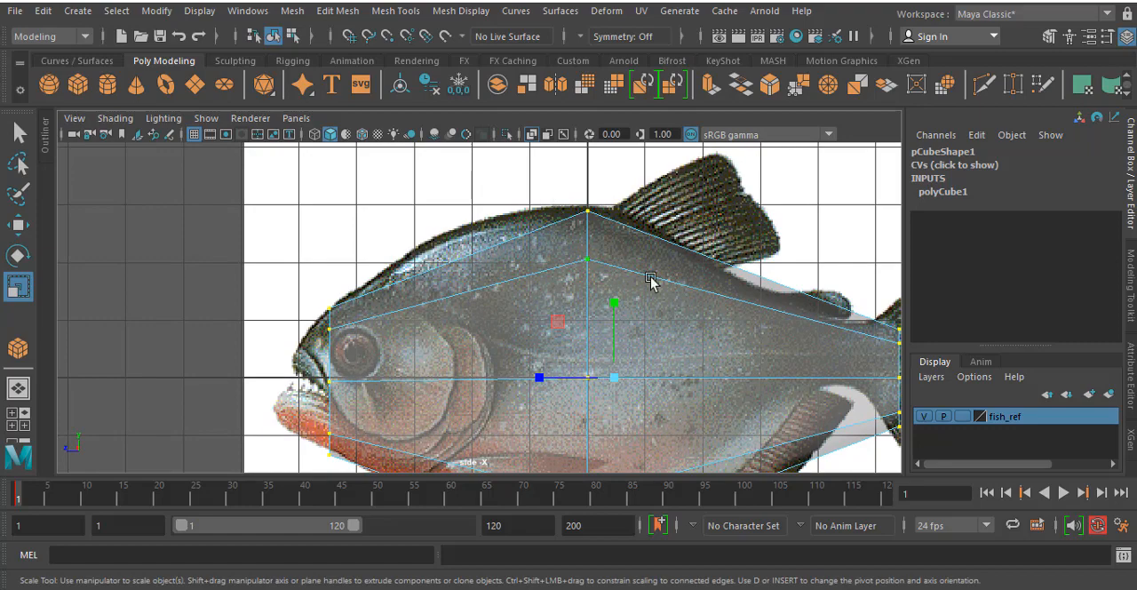
pyautogui.keyDown('alt'); pyautogui.moveTo(651, 281); pyautogui.dragTo(622, 248, button='middle'); pyautogui.keyUp('alt')
pyautogui.click(533, 186)
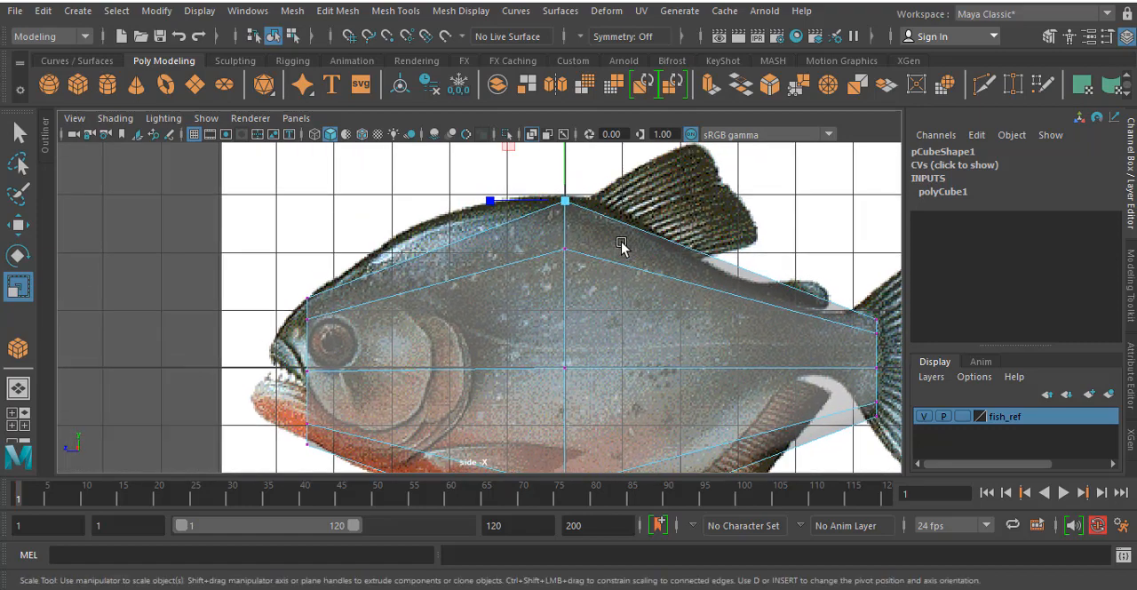
pyautogui.press('w')
pyautogui.moveTo(552, 202); pyautogui.dragTo(538, 201)
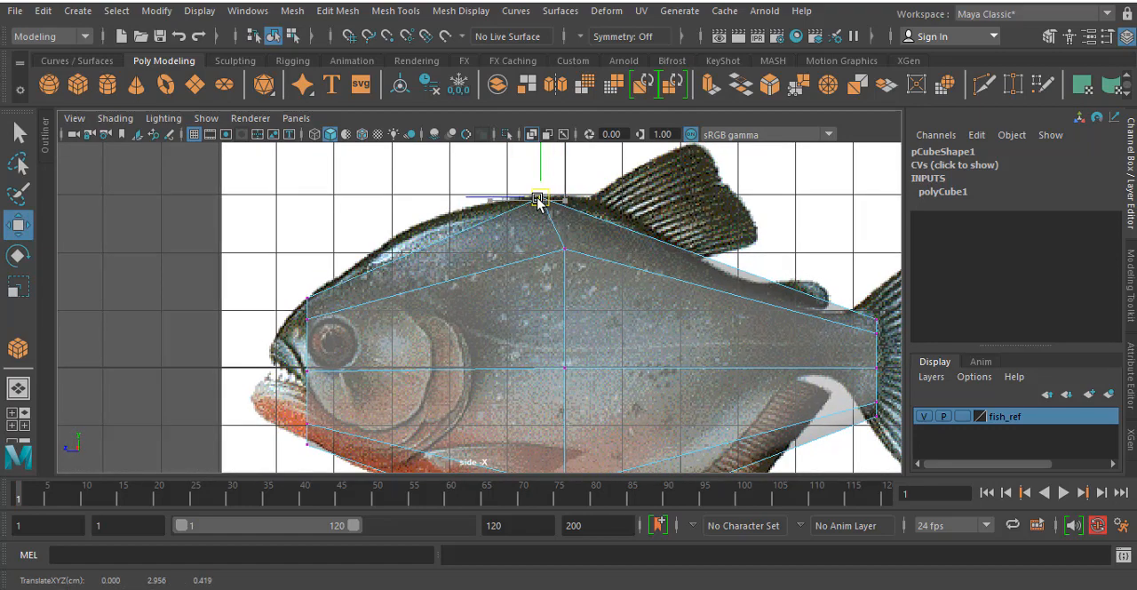
pyautogui.keyDown('alt'); pyautogui.moveTo(600, 255); pyautogui.dragTo(619, 79, button='middle'); pyautogui.keyUp('alt')
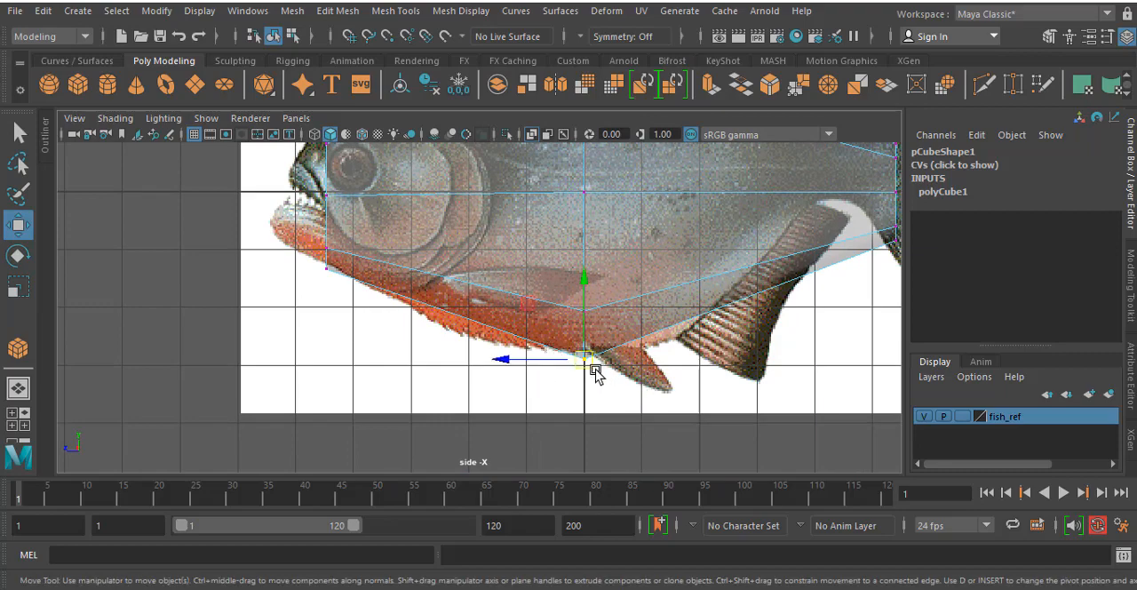
pyautogui.moveTo(585, 360); pyautogui.dragTo(563, 352)
# - Move the lower inner vertices up and slightly toward the tail, and shift the central vertices toward the tail to curve the middle edge line
pyautogui.click(584, 310)
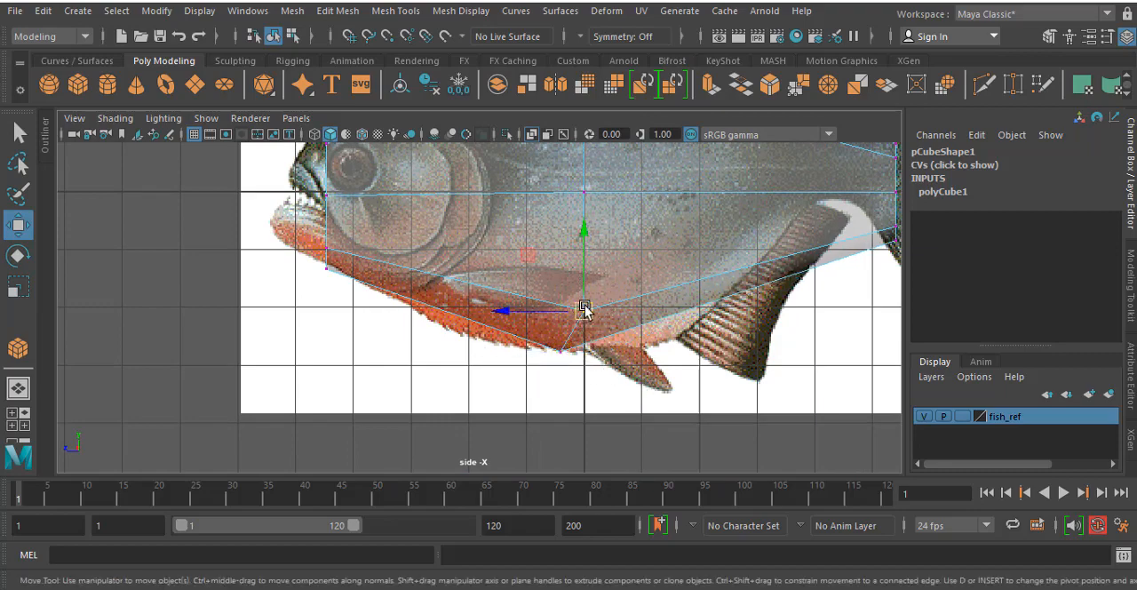
pyautogui.moveTo(584, 310); pyautogui.dragTo(596, 281)
pyautogui.keyDown('alt'); pyautogui.moveTo(570, 167); pyautogui.dragTo(584, 310, button='middle'); pyautogui.keyUp('alt')
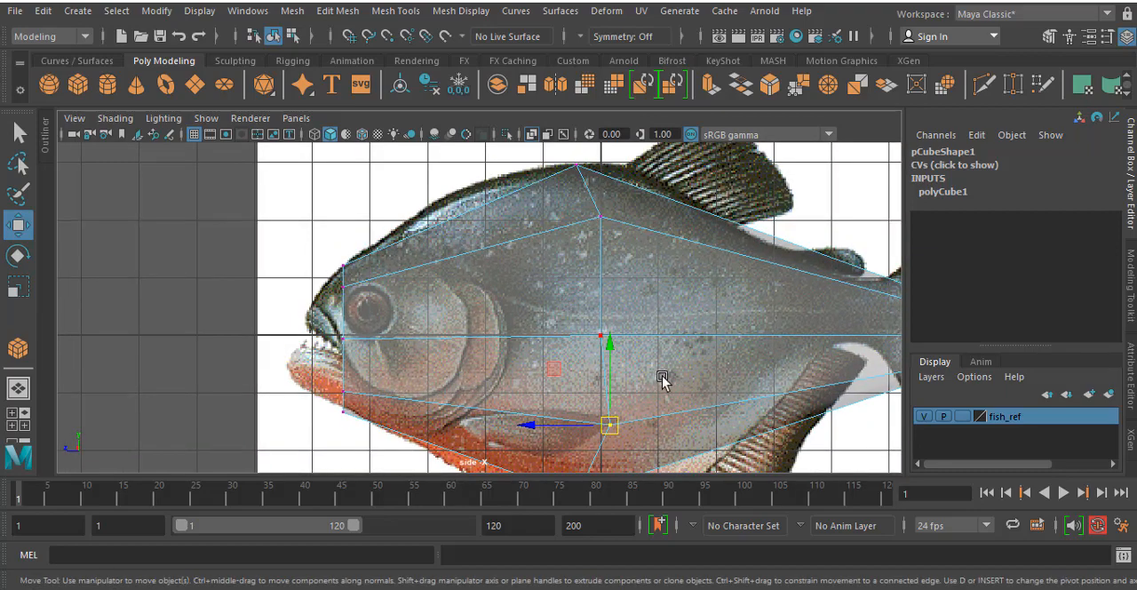
pyautogui.click(601, 337)
pyautogui.moveTo(605, 337); pyautogui.dragTo(624, 338)
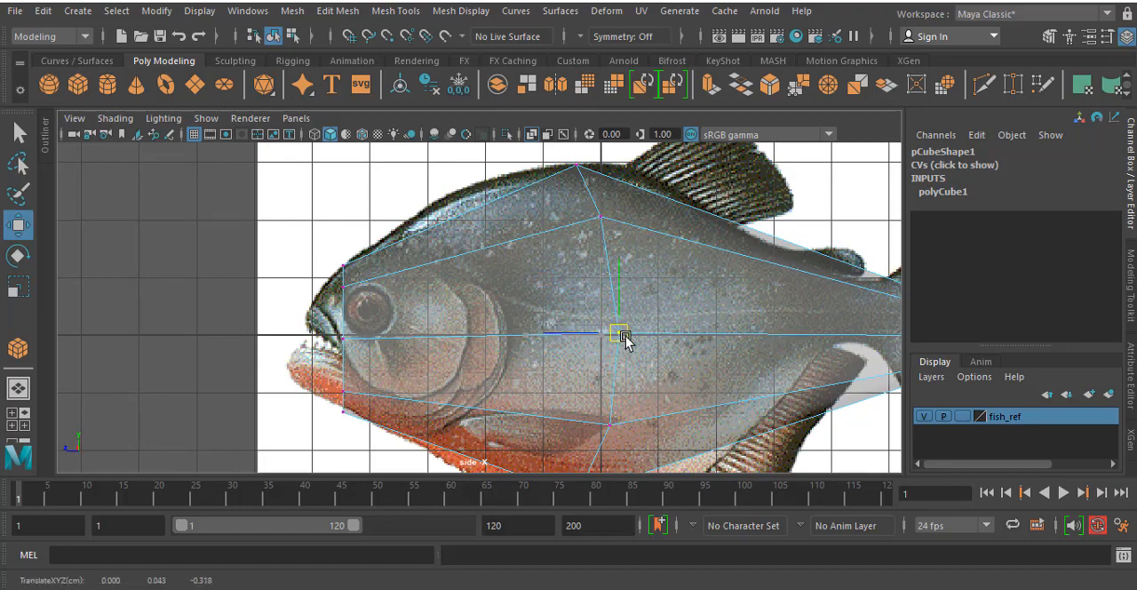
pyautogui.keyDown('alt'); pyautogui.moveTo(637, 409); pyautogui.dragTo(617, 286, button='middle'); pyautogui.keyUp('alt')
pyautogui.keyDown('alt'); pyautogui.moveTo(667, 244); pyautogui.dragTo(650, 328, button='middle'); pyautogui.keyUp('alt')
pyautogui.scroll(-2, 650, 328)
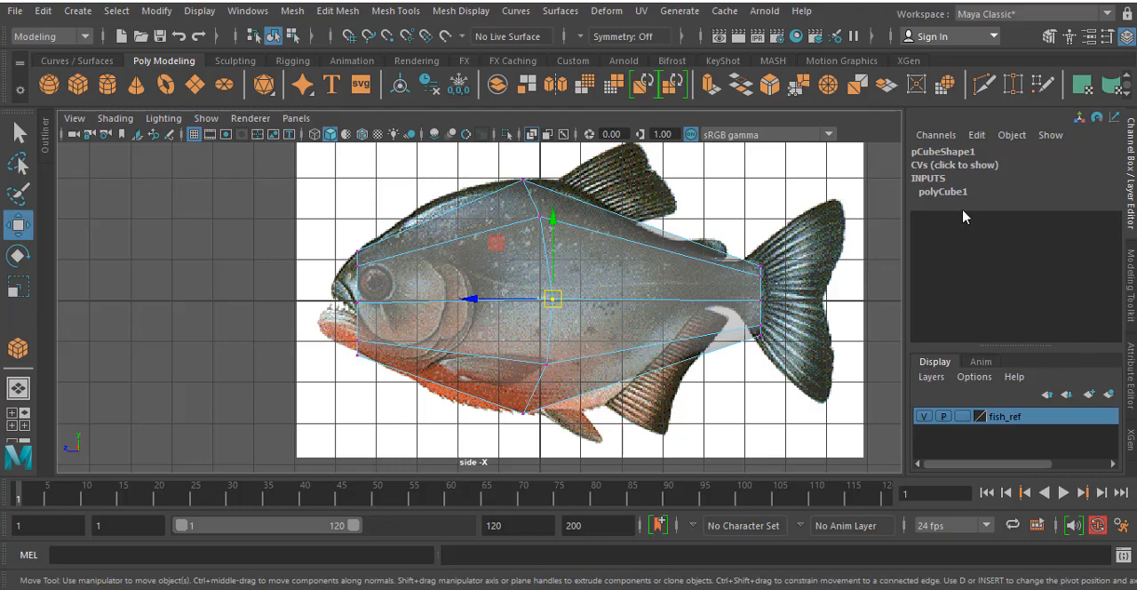
# - Try raising the cube's width, height and depth subdivisions to 3, and undo the change
pyautogui.click(941, 193)
pyautogui.moveTo(1041, 247); pyautogui.dragTo(1041, 271)
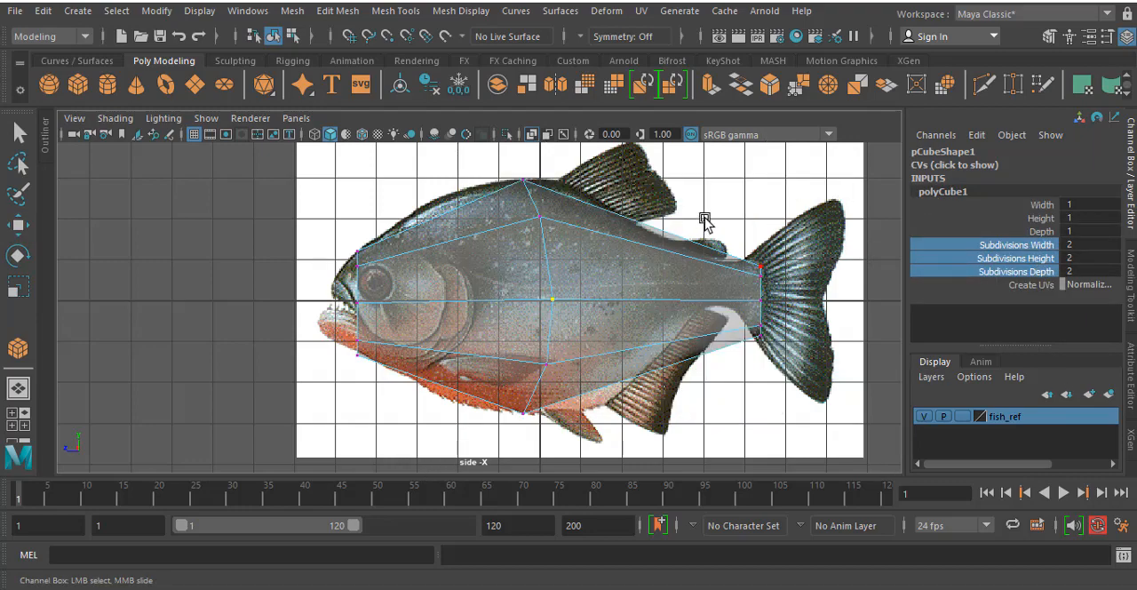
pyautogui.press('space')
pyautogui.press('space')
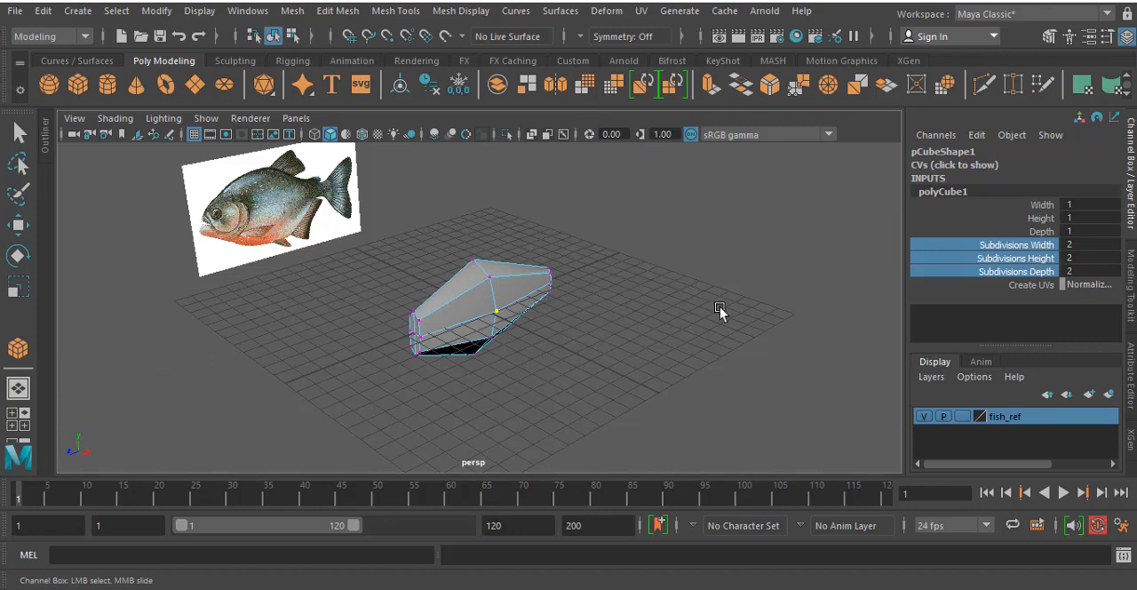
pyautogui.moveTo(629, 303); pyautogui.dragTo(639, 302, button='middle')
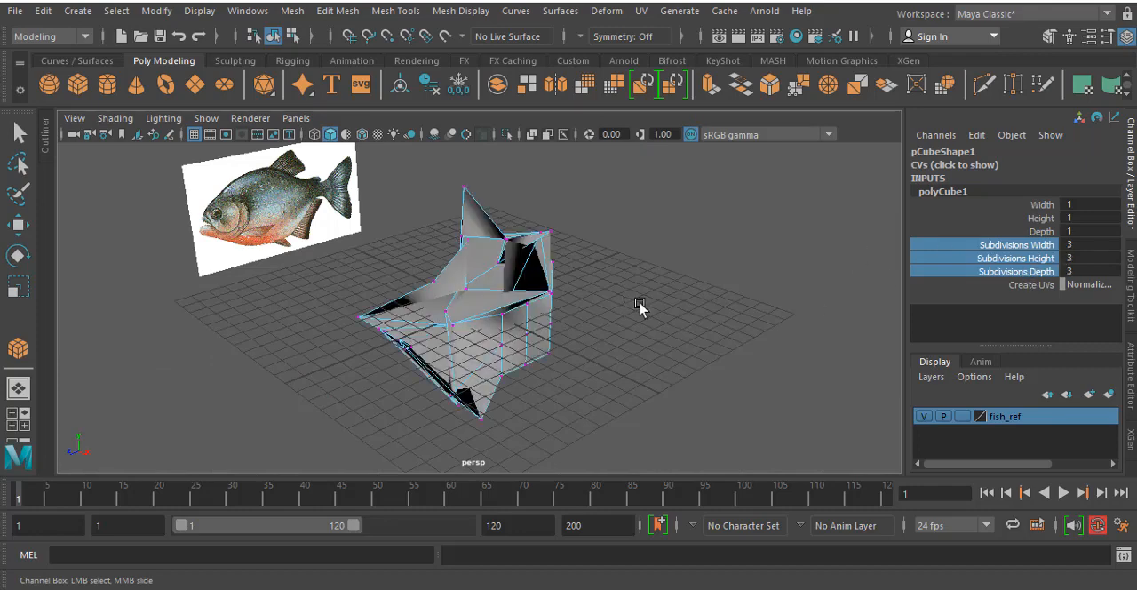
pyautogui.hotkey('ctrl', 'z')
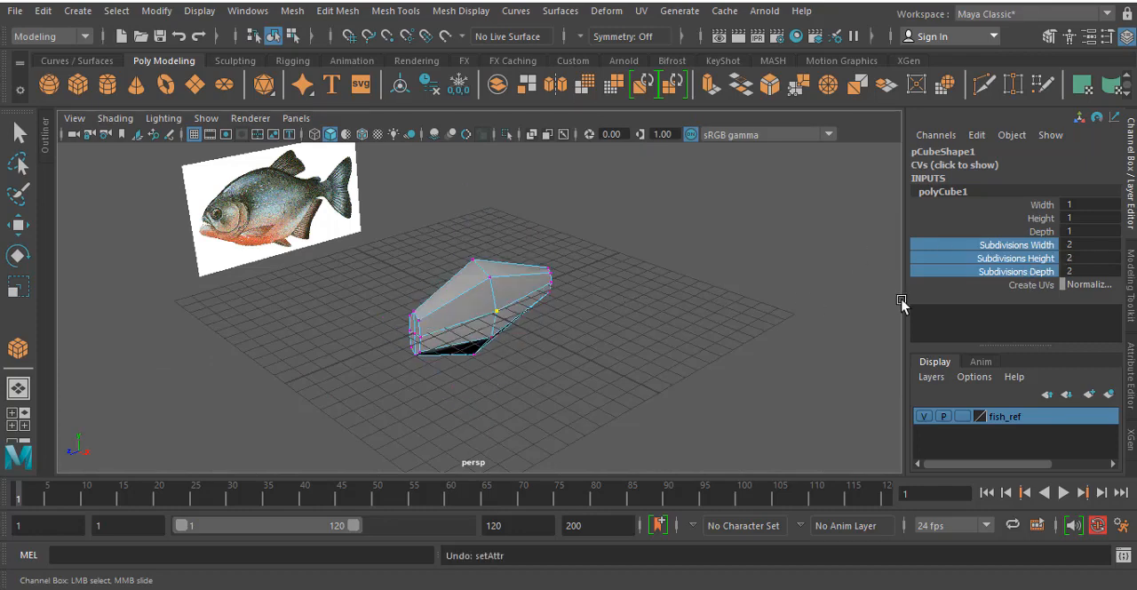
# - Insert two vertical edge loops around the fish body, one through the head half and one through the tail half
pyautogui.press('w')
pyautogui.keyDown('alt'); pyautogui.moveTo(666, 307); pyautogui.dragTo(405, 296); pyautogui.keyUp('alt')
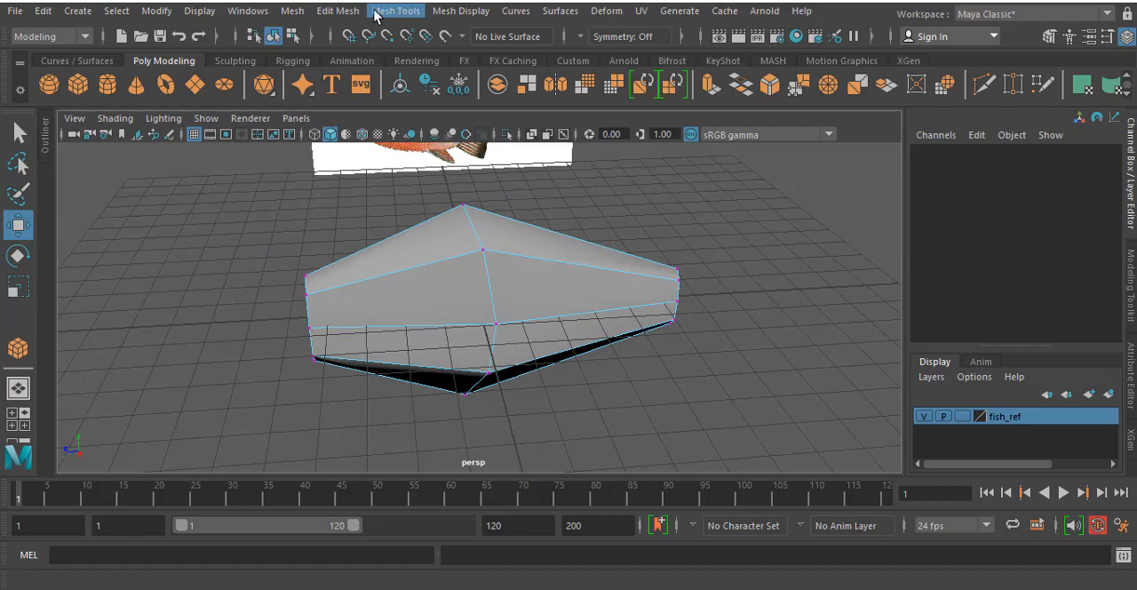
pyautogui.click(339, 11)
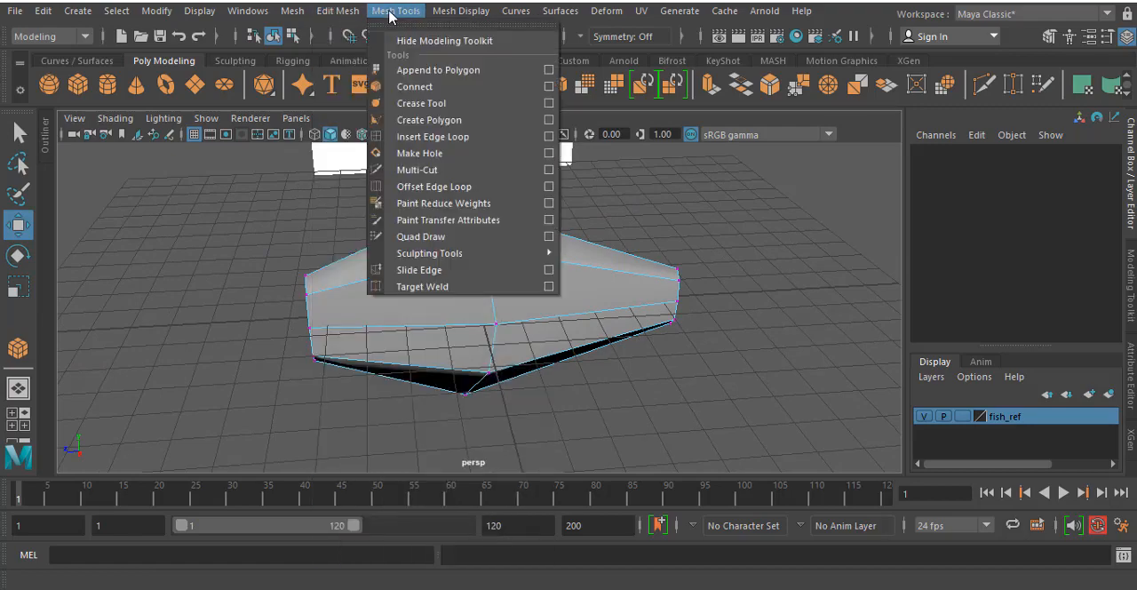
pyautogui.click(427, 138)
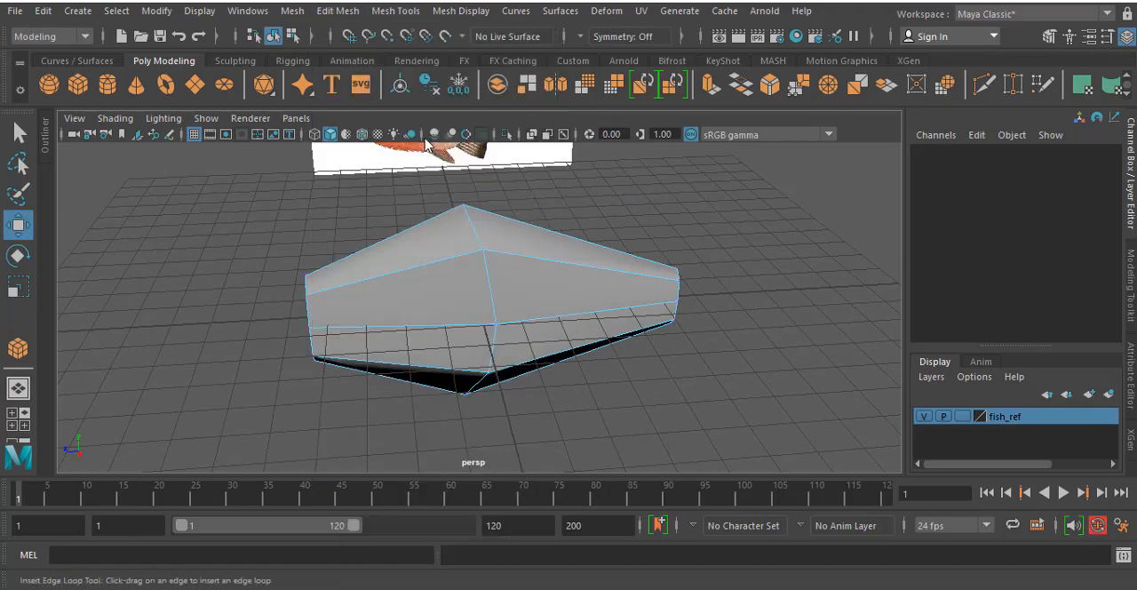
pyautogui.keyDown('alt'); pyautogui.moveTo(719, 348); pyautogui.dragTo(693, 312); pyautogui.keyUp('alt')
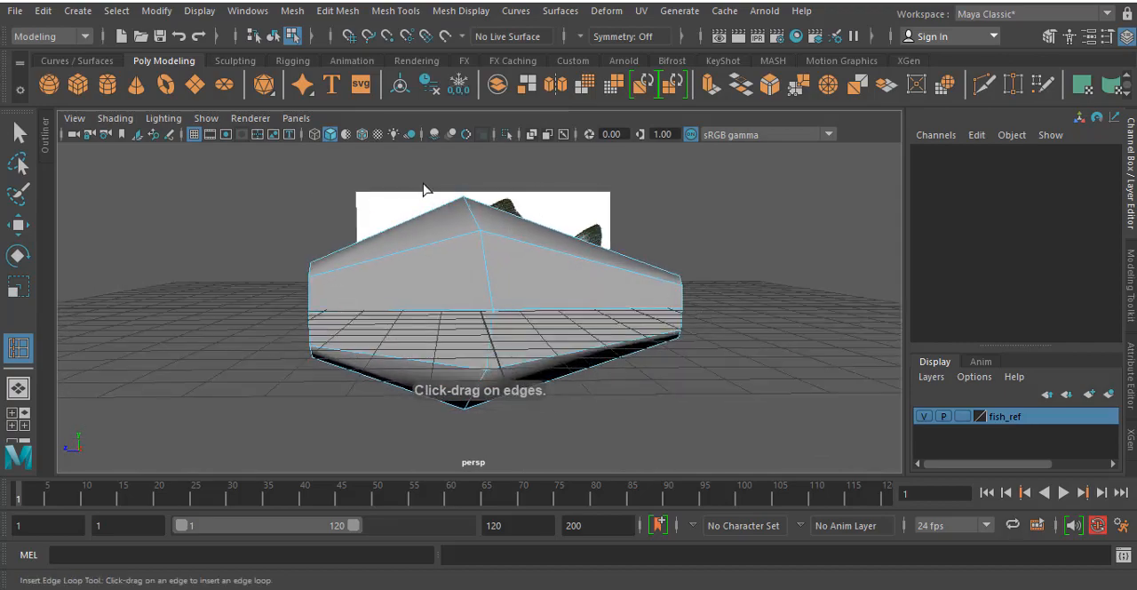
pyautogui.keyDown('alt'); pyautogui.moveTo(459, 202); pyautogui.dragTo(499, 206); pyautogui.keyUp('alt')
pyautogui.keyDown('alt'); pyautogui.moveTo(793, 404); pyautogui.dragTo(431, 399); pyautogui.keyUp('alt')
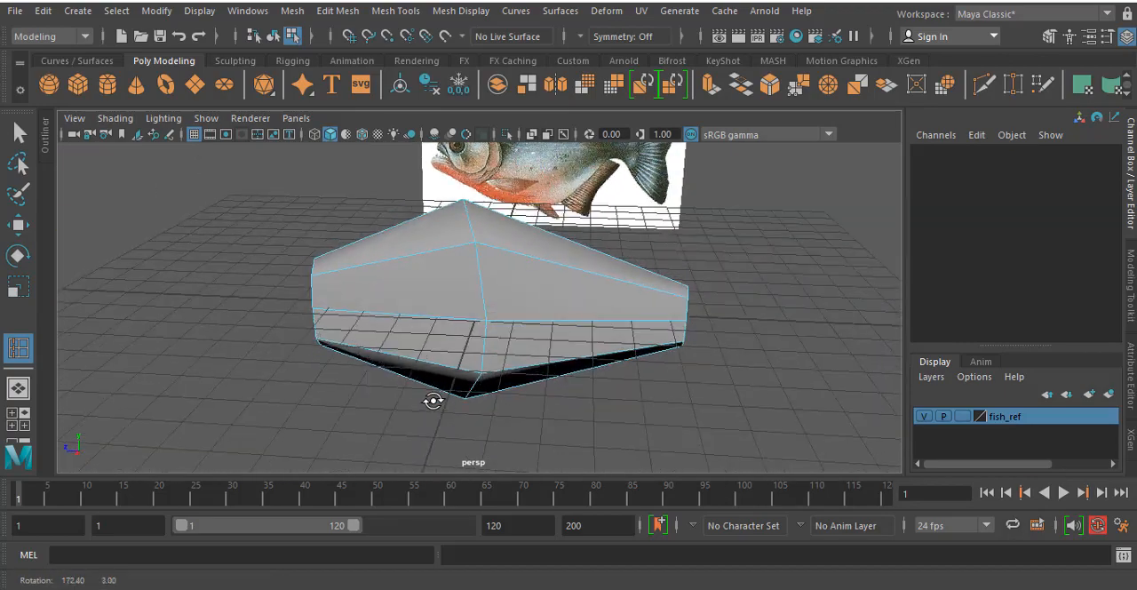
pyautogui.moveTo(397, 267); pyautogui.dragTo(389, 266)
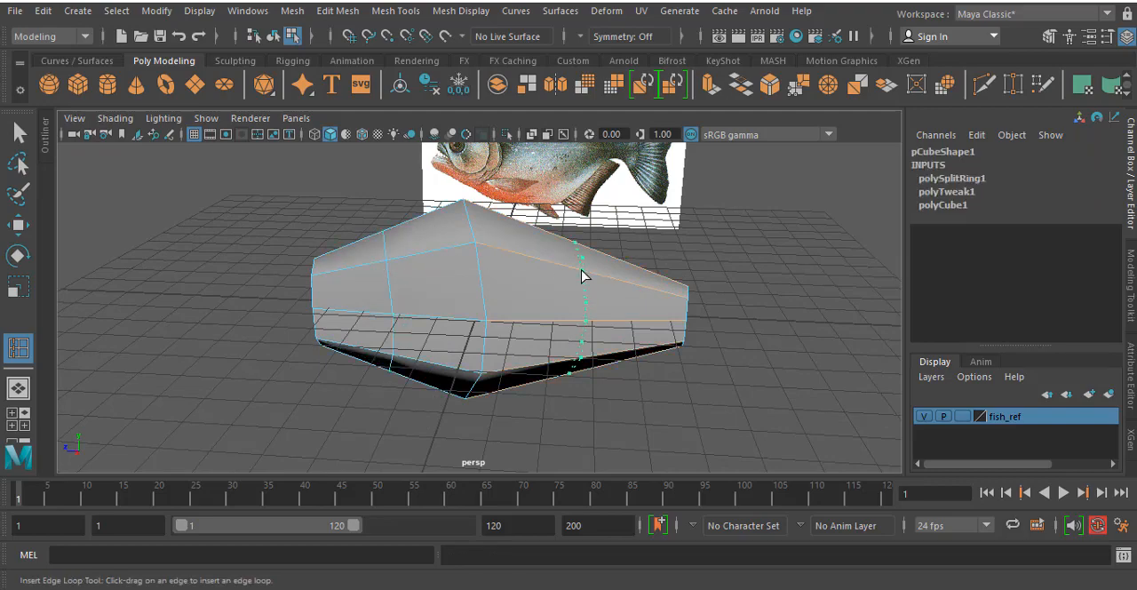
pyautogui.moveTo(582, 276); pyautogui.dragTo(622, 420)
# - Select the upper vertices of the head-side loop in the side view and inspect the selection around the mesh in the perspective view
pyautogui.press('space')
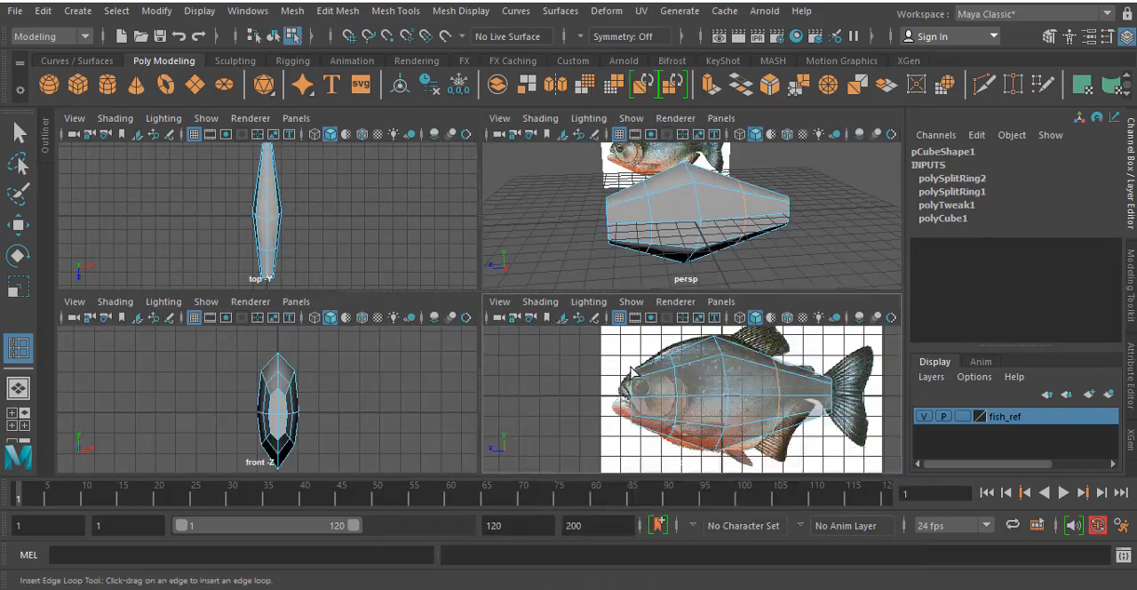
pyautogui.press('space')
pyautogui.scroll(3, 423, 296)
pyautogui.press('w')
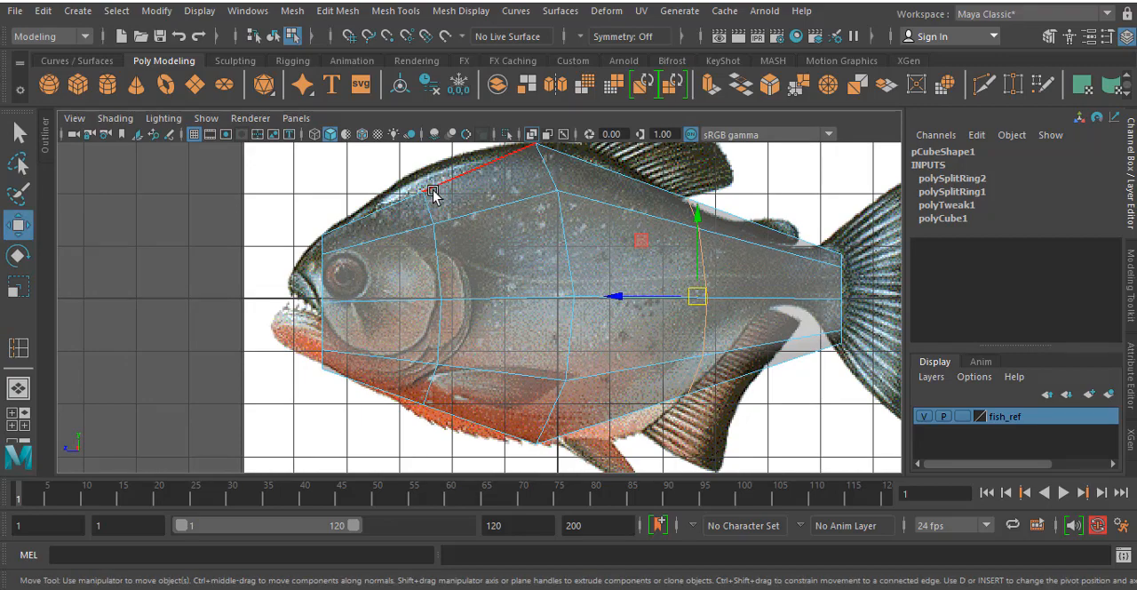
pyautogui.moveTo(432, 190); pyautogui.dragTo(378, 151, button='right')
pyautogui.moveTo(406, 172); pyautogui.dragTo(426, 210)
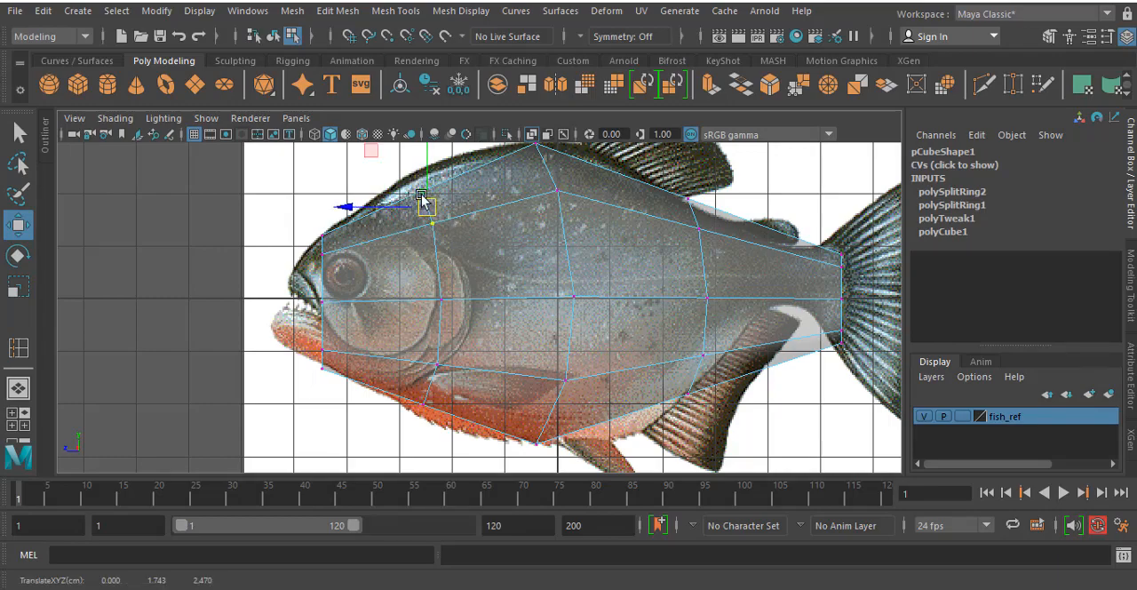
pyautogui.press('space')
pyautogui.press('space')
pyautogui.keyDown('alt'); pyautogui.moveTo(844, 205); pyautogui.dragTo(581, 272); pyautogui.keyUp('alt')
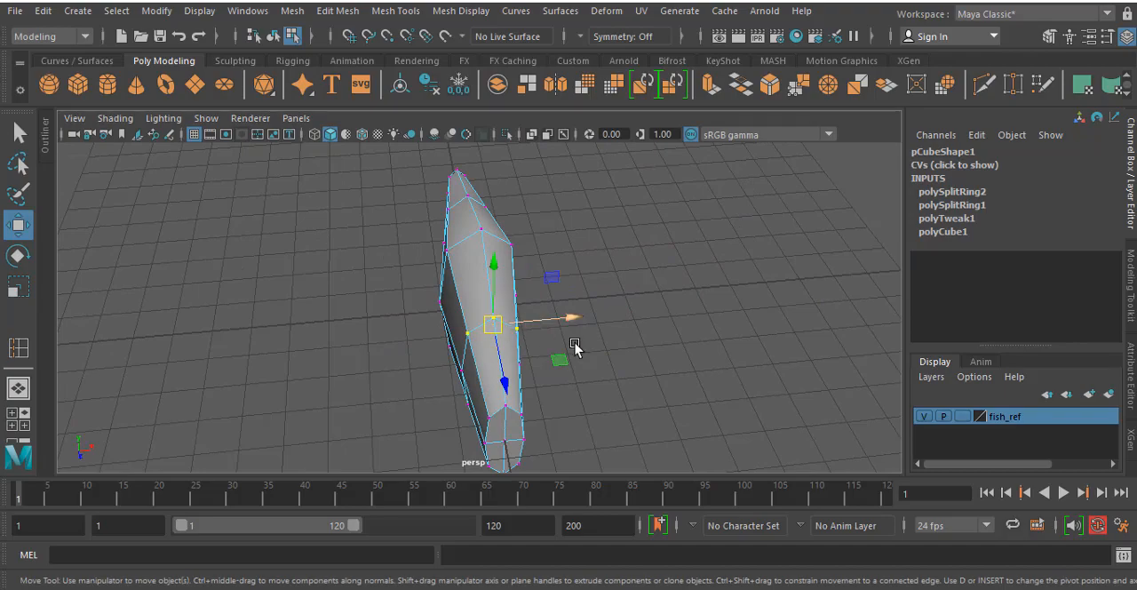
pyautogui.keyDown('alt'); pyautogui.moveTo(578, 347); pyautogui.dragTo(596, 321); pyautogui.keyUp('alt')
pyautogui.keyDown('alt'); pyautogui.moveTo(623, 373); pyautogui.dragTo(627, 297); pyautogui.keyUp('alt')
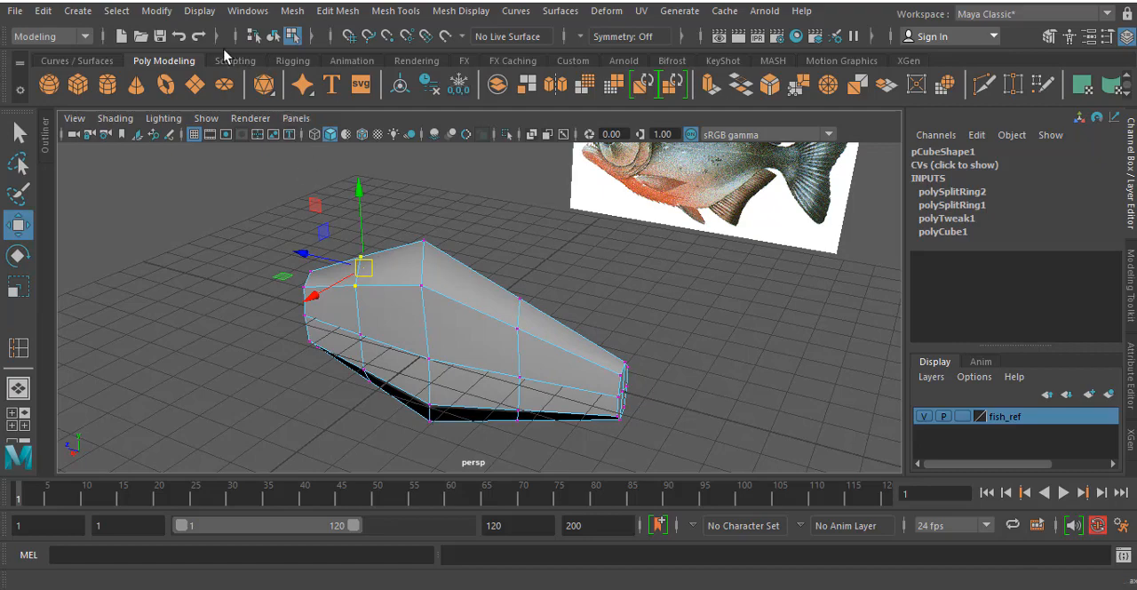
# - Turn on the Poly Count heads-up display and select the head-side loop's upper vertices to check their count
pyautogui.click(201, 11)
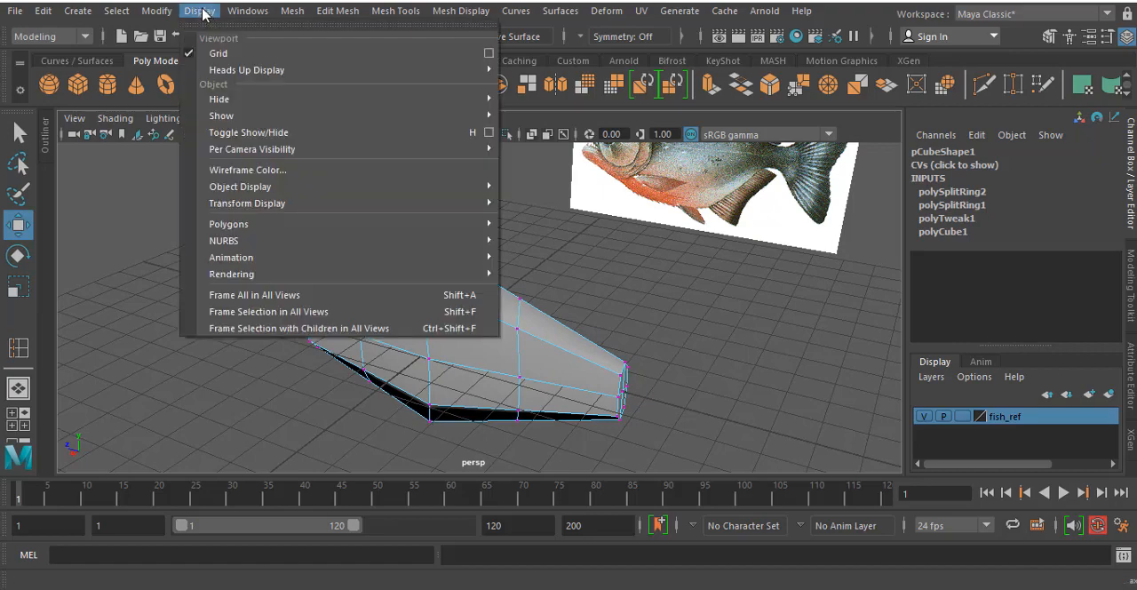
pyautogui.moveTo(234, 74)
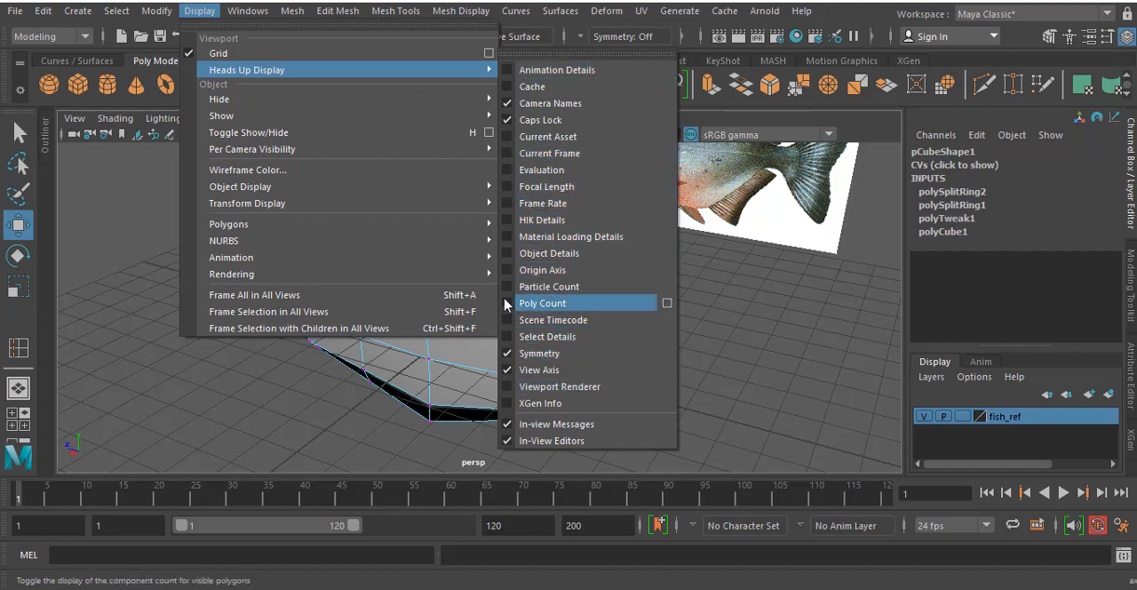
pyautogui.click(508, 305)
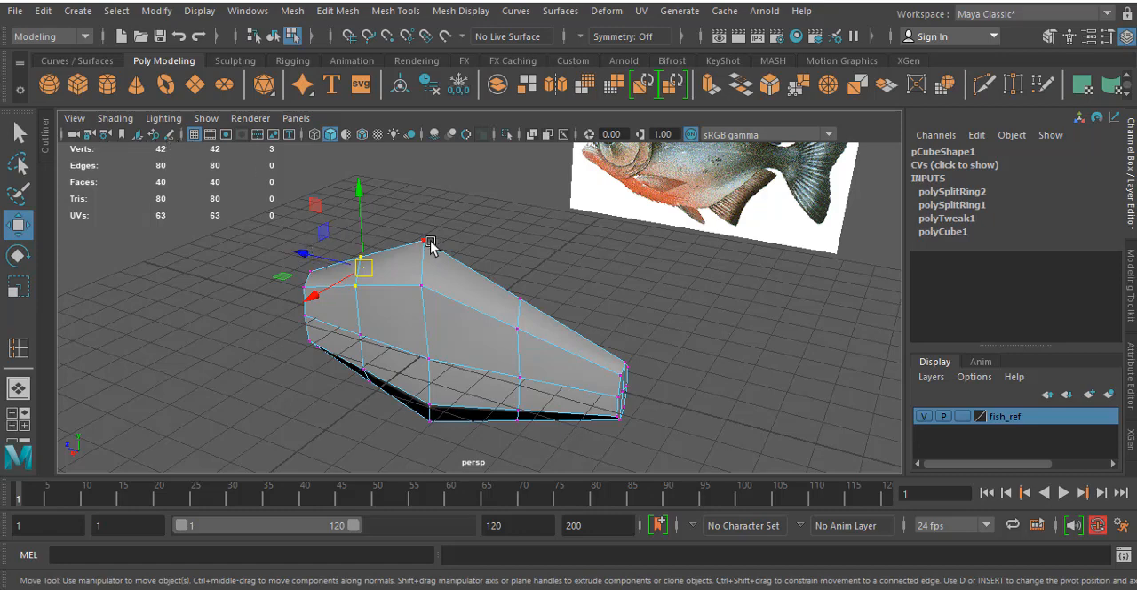
pyautogui.click(402, 206)
pyautogui.keyDown('alt'); pyautogui.moveTo(317, 277); pyautogui.dragTo(296, 251); pyautogui.keyUp('alt')
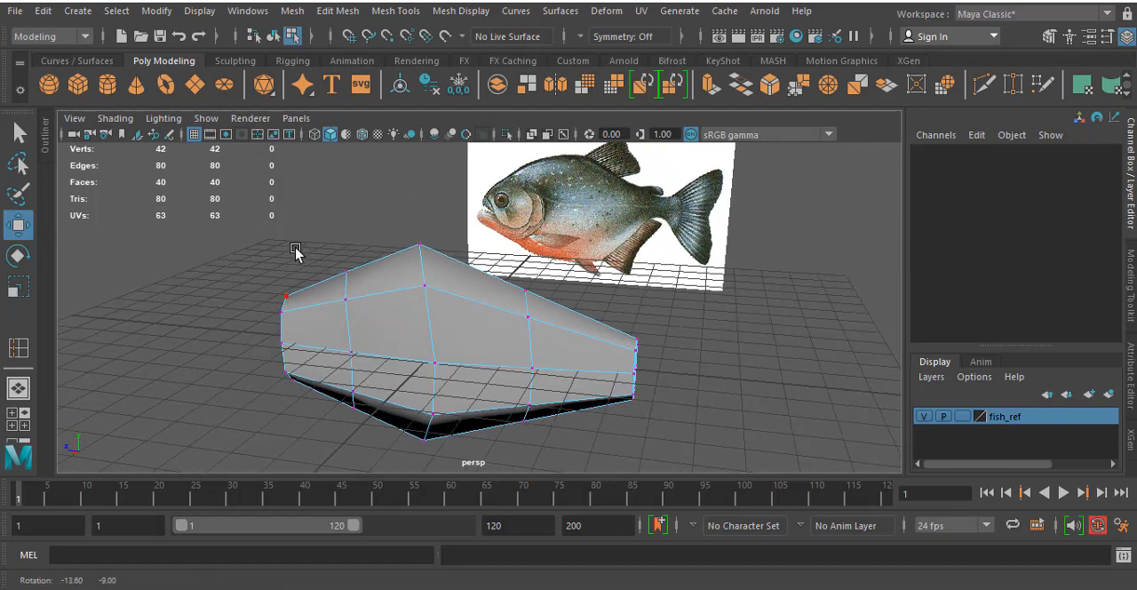
pyautogui.click(349, 285)
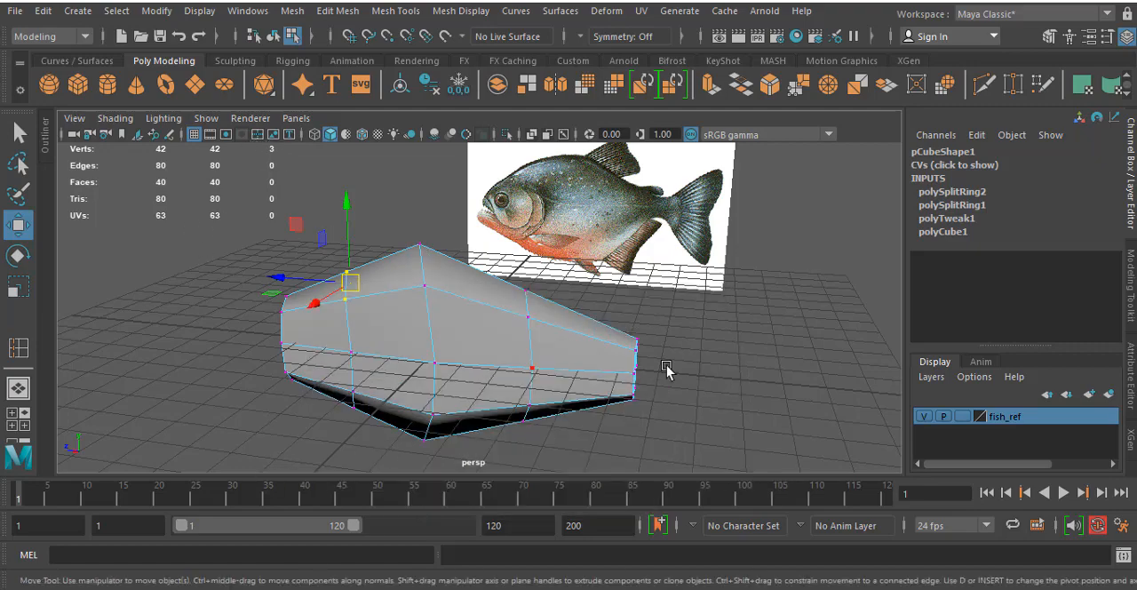
# - In the side view, move the head-side loop's upper vertices up and slightly toward the head to meet the back outline
pyautogui.press('space')
pyautogui.press('space')
pyautogui.keyDown('alt'); pyautogui.moveTo(414, 198); pyautogui.dragTo(448, 237, button='middle'); pyautogui.keyUp('alt')
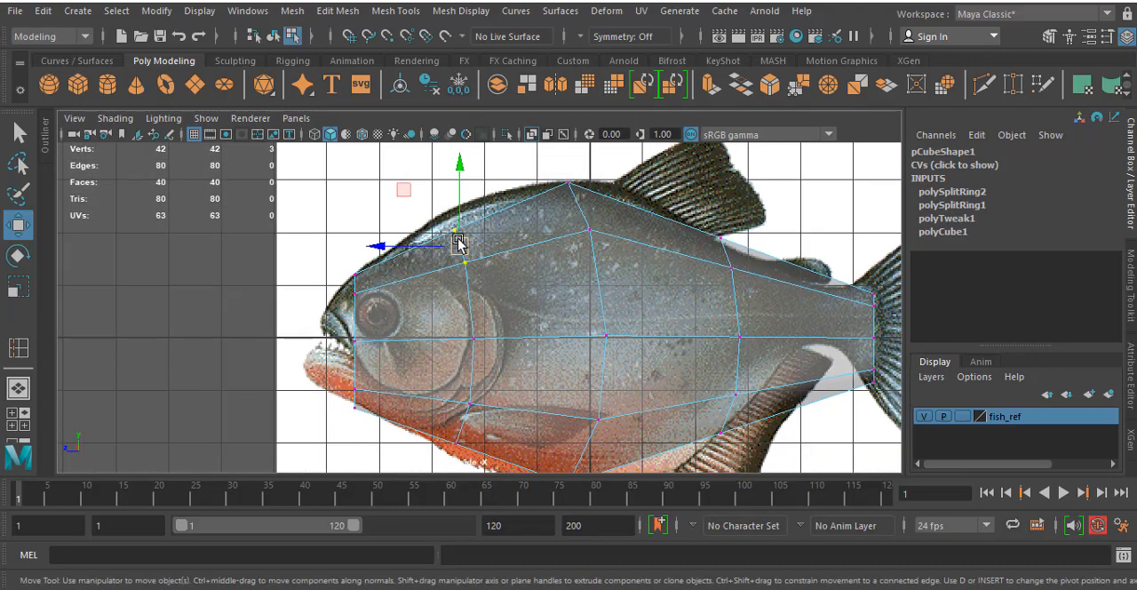
pyautogui.moveTo(458, 238); pyautogui.dragTo(451, 221)
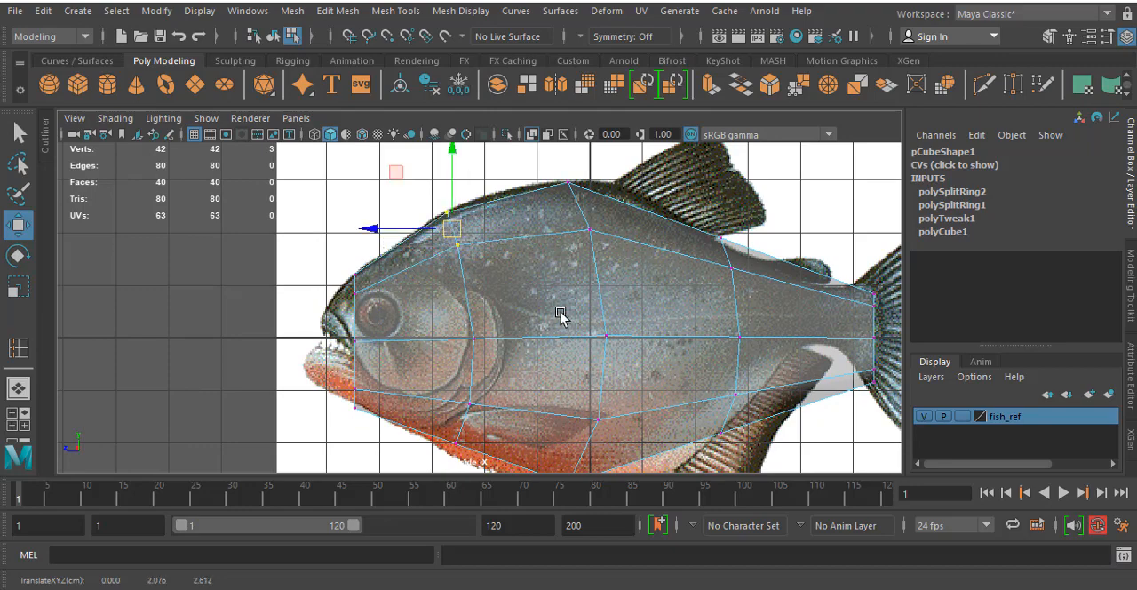
# - Move the head-side loop's lower vertices down and slightly toward the head to follow the belly outline
pyautogui.keyDown('alt'); pyautogui.moveTo(487, 390); pyautogui.dragTo(489, 255, button='middle'); pyautogui.keyUp('alt')
pyautogui.moveTo(448, 260); pyautogui.dragTo(534, 341)
pyautogui.moveTo(467, 285); pyautogui.dragTo(464, 297)
pyautogui.scroll(1, 658, 273)
pyautogui.keyDown('alt'); pyautogui.moveTo(631, 289); pyautogui.dragTo(492, 337, button='middle'); pyautogui.keyUp('alt')
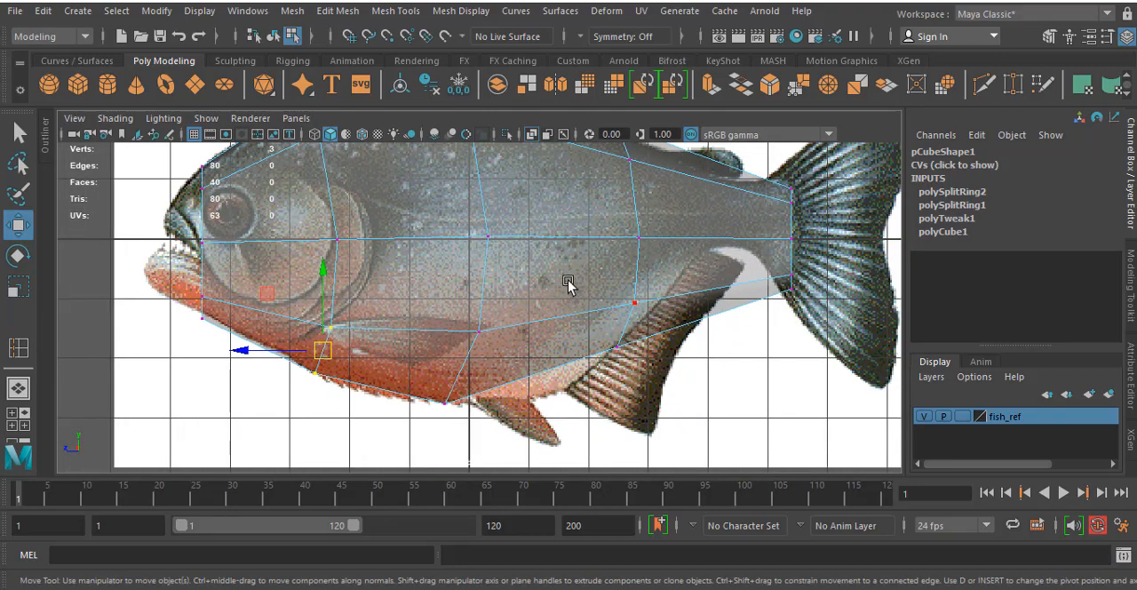
# - Adjust the tail-side loop's lower and upper vertices slightly to follow the fish's belly and back outline
pyautogui.moveTo(568, 278); pyautogui.dragTo(683, 371)
pyautogui.moveTo(629, 322); pyautogui.dragTo(629, 323)
pyautogui.keyDown('alt'); pyautogui.moveTo(674, 184); pyautogui.dragTo(681, 284, button='middle'); pyautogui.keyUp('alt')
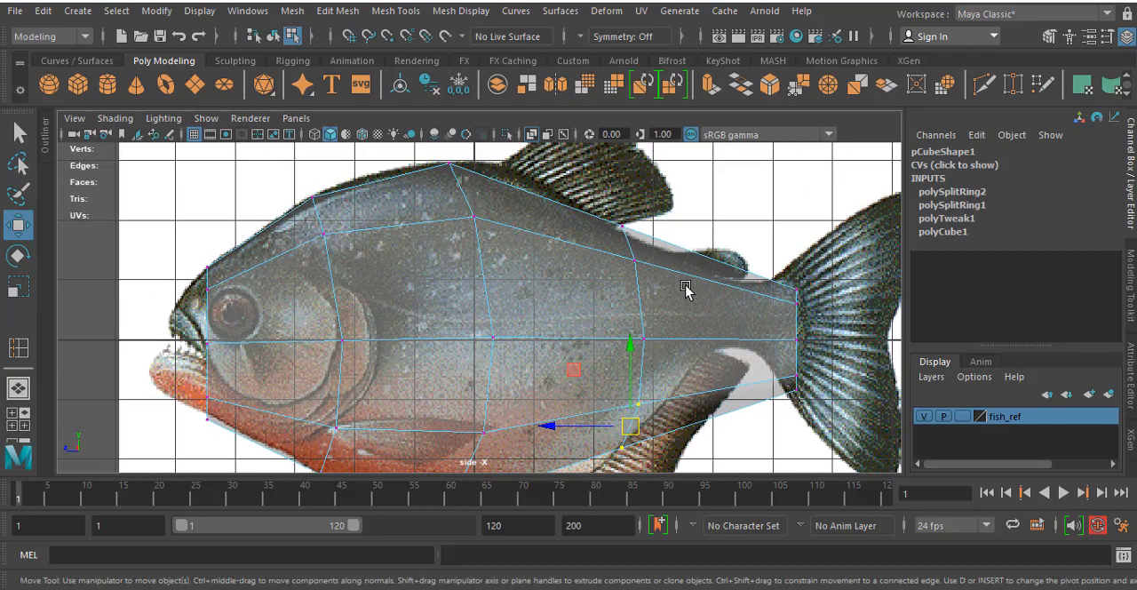
pyautogui.moveTo(602, 185); pyautogui.dragTo(654, 286)
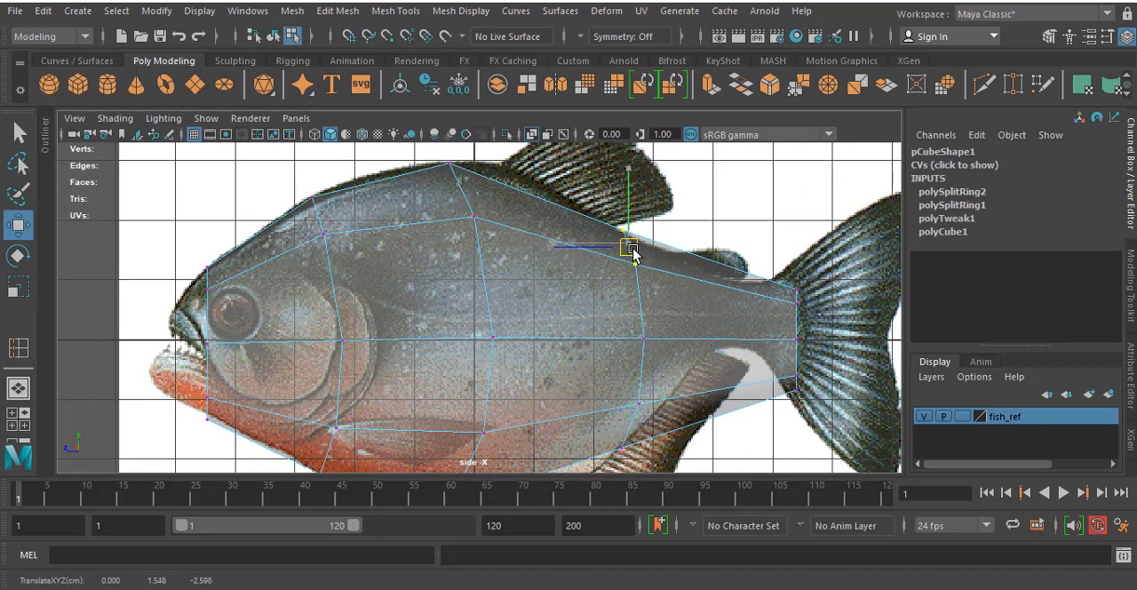
pyautogui.keyDown('alt'); pyautogui.moveTo(535, 425); pyautogui.dragTo(475, 330, button='middle'); pyautogui.keyUp('alt')
pyautogui.keyDown('alt'); pyautogui.moveTo(597, 269); pyautogui.dragTo(577, 329, button='middle'); pyautogui.keyUp('alt')
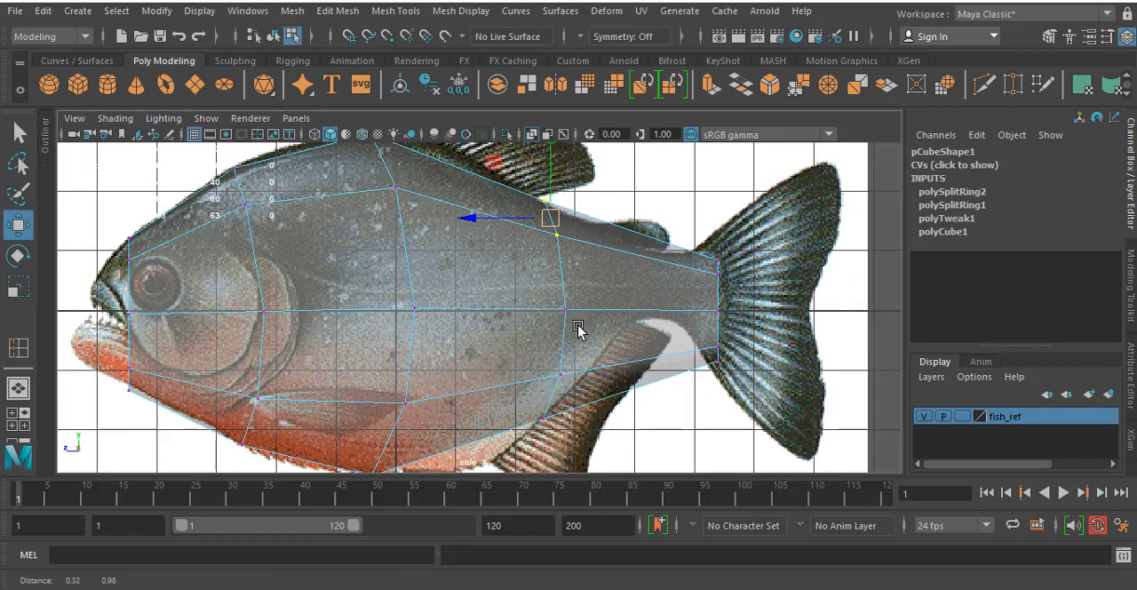
pyautogui.keyDown('alt'); pyautogui.moveTo(573, 292); pyautogui.dragTo(521, 272, button='middle'); pyautogui.keyUp('alt')
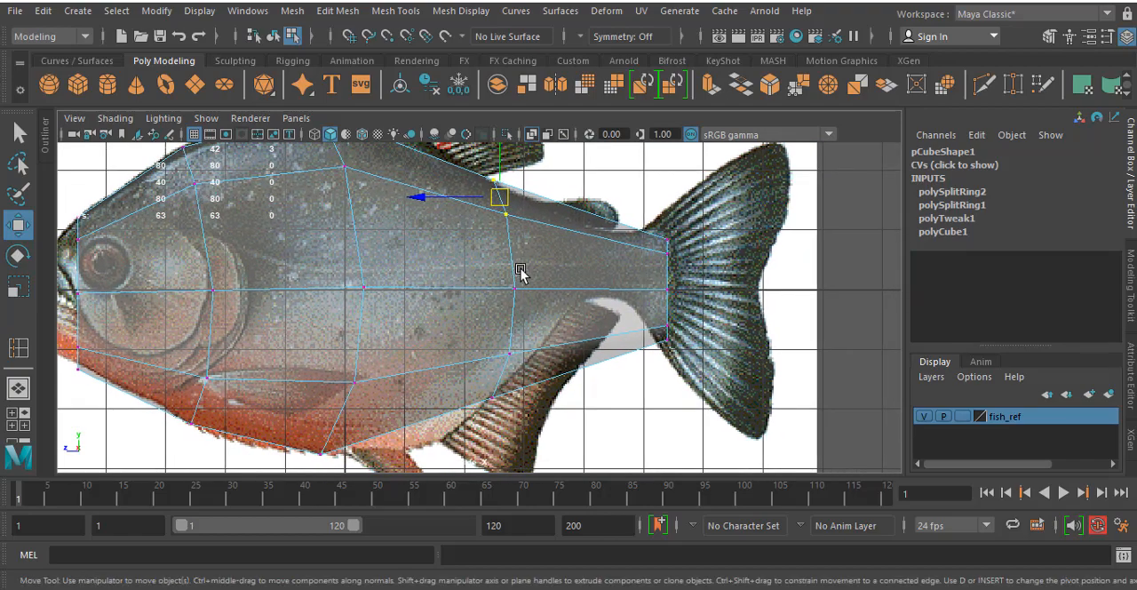
# - Move the tail end's upper vertices up and toward the head, and shift its lower vertices toward the head to curve the end
pyautogui.moveTo(646, 227); pyautogui.dragTo(745, 410)
pyautogui.scroll(3, 642, 287)
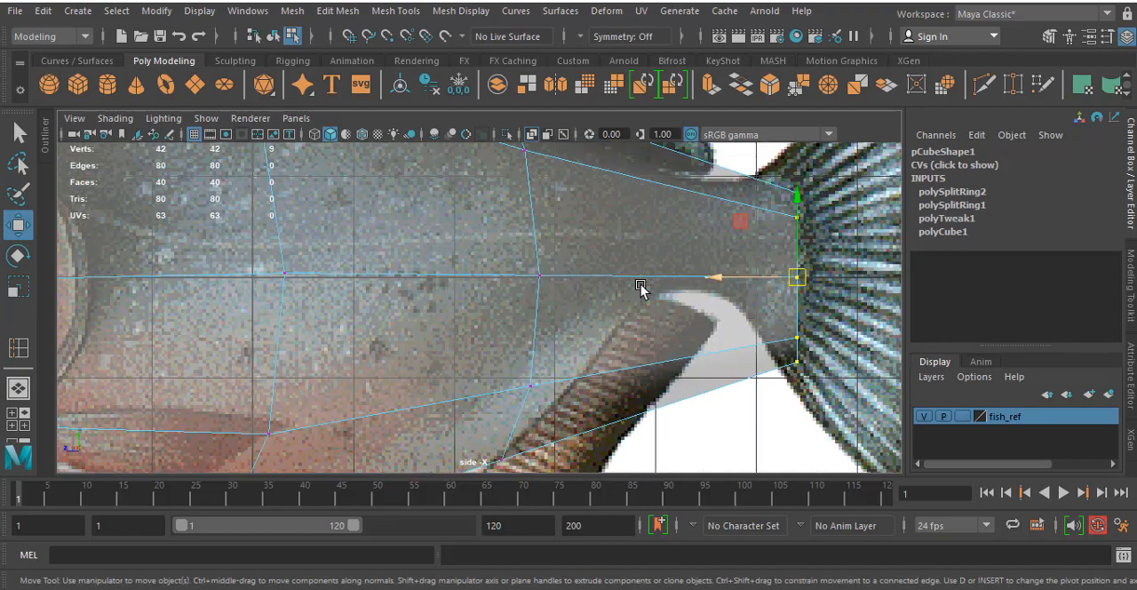
pyautogui.keyDown('alt'); pyautogui.moveTo(852, 187); pyautogui.dragTo(616, 248, button='middle'); pyautogui.keyUp('alt')
pyautogui.click(600, 262)
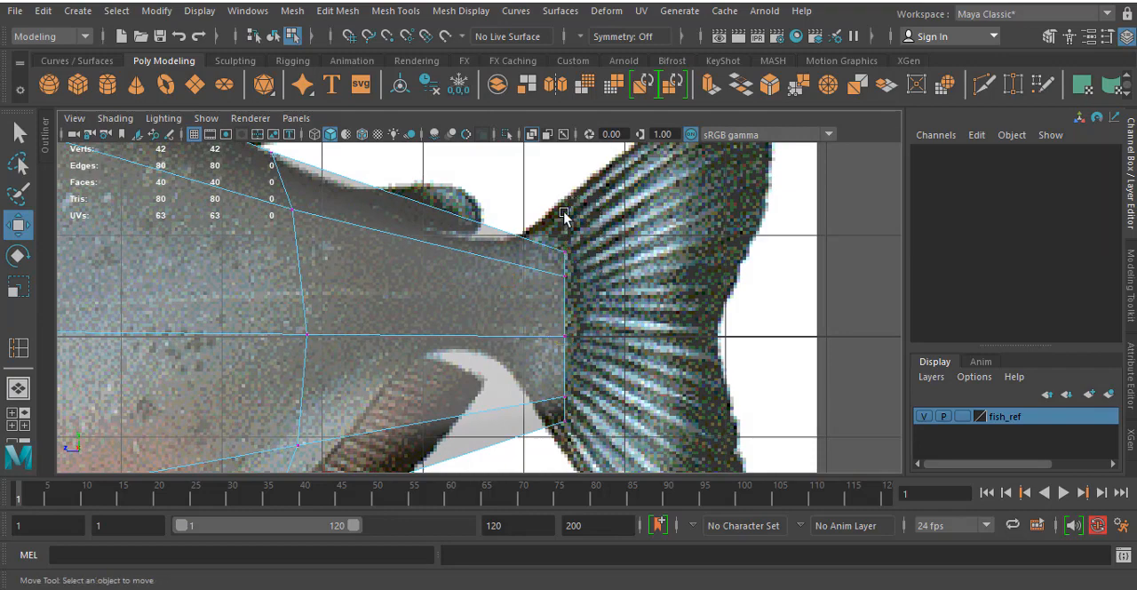
pyautogui.moveTo(551, 210); pyautogui.dragTo(550, 234)
pyautogui.hotkey('ctrl', 'z')
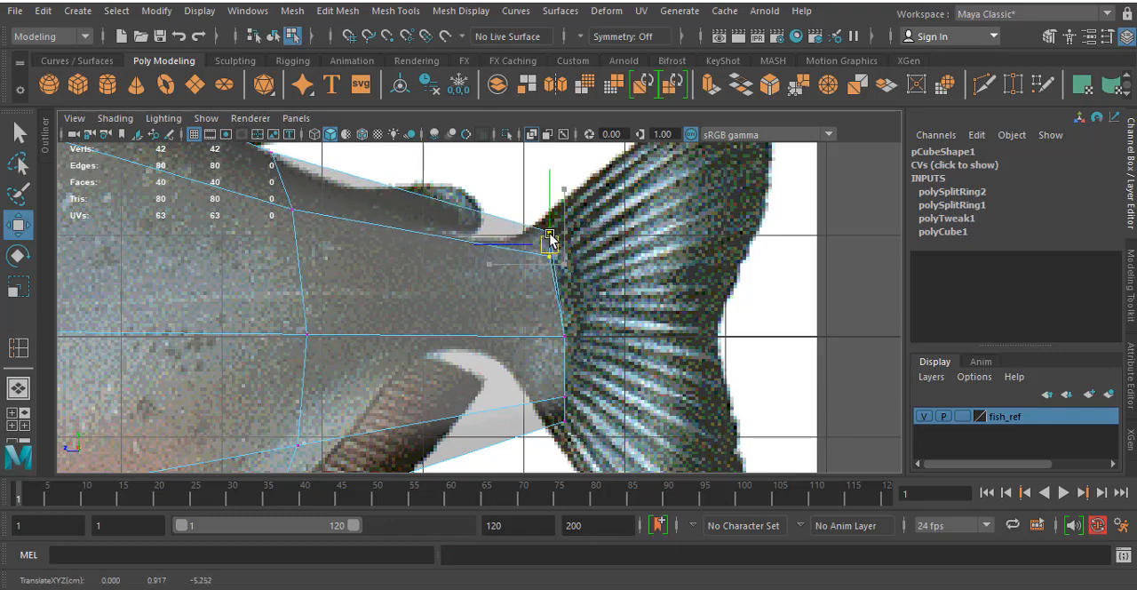
pyautogui.moveTo(527, 381); pyautogui.dragTo(552, 404)
pyautogui.keyDown('alt'); pyautogui.moveTo(510, 278); pyautogui.dragTo(607, 267, button='middle'); pyautogui.keyUp('alt')
pyautogui.scroll(-4, 607, 267)
pyautogui.scroll(4, 528, 254)
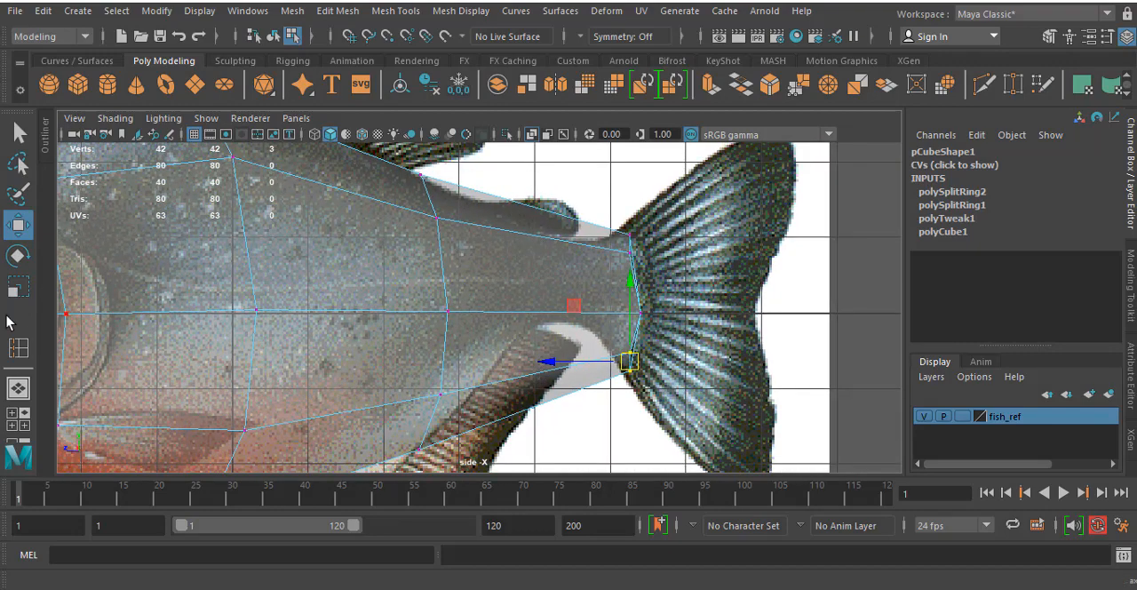
# - Insert an edge loop just before the tail fin and move its top vertices down to the back outline
pyautogui.click(18, 350)
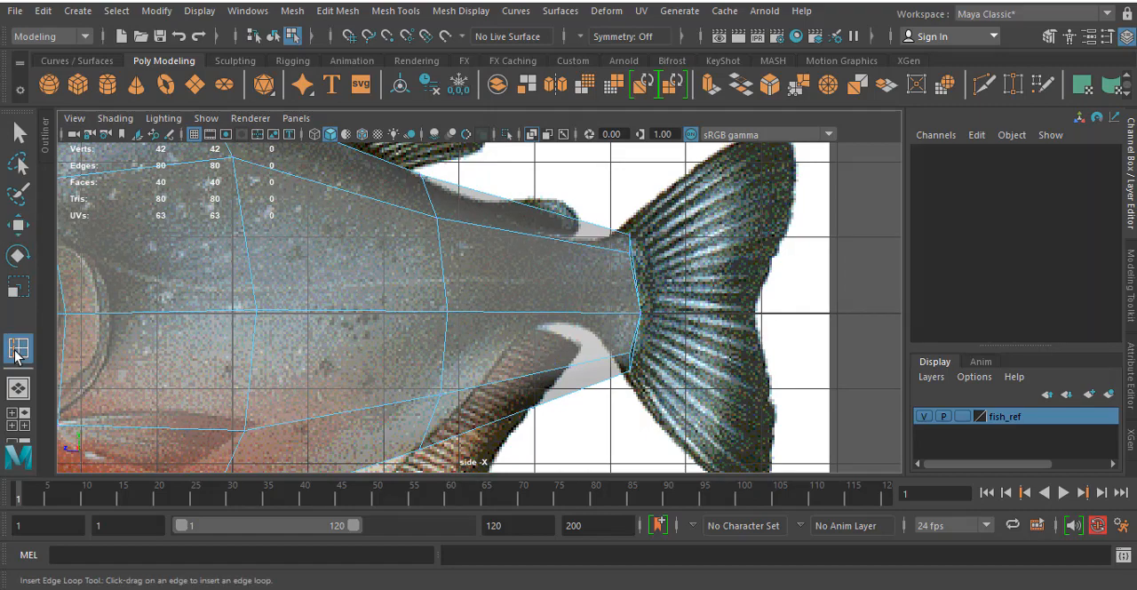
pyautogui.moveTo(537, 315); pyautogui.dragTo(561, 317)
pyautogui.press('w')
pyautogui.moveTo(551, 147); pyautogui.dragTo(467, 146, button='right')
pyautogui.click(541, 223)
pyautogui.moveTo(544, 223); pyautogui.dragTo(550, 250)
# - Raise the new tail loop's middle vertices slightly and move its lower vertices up to narrow the tail base
pyautogui.moveTo(520, 341); pyautogui.dragTo(570, 407)
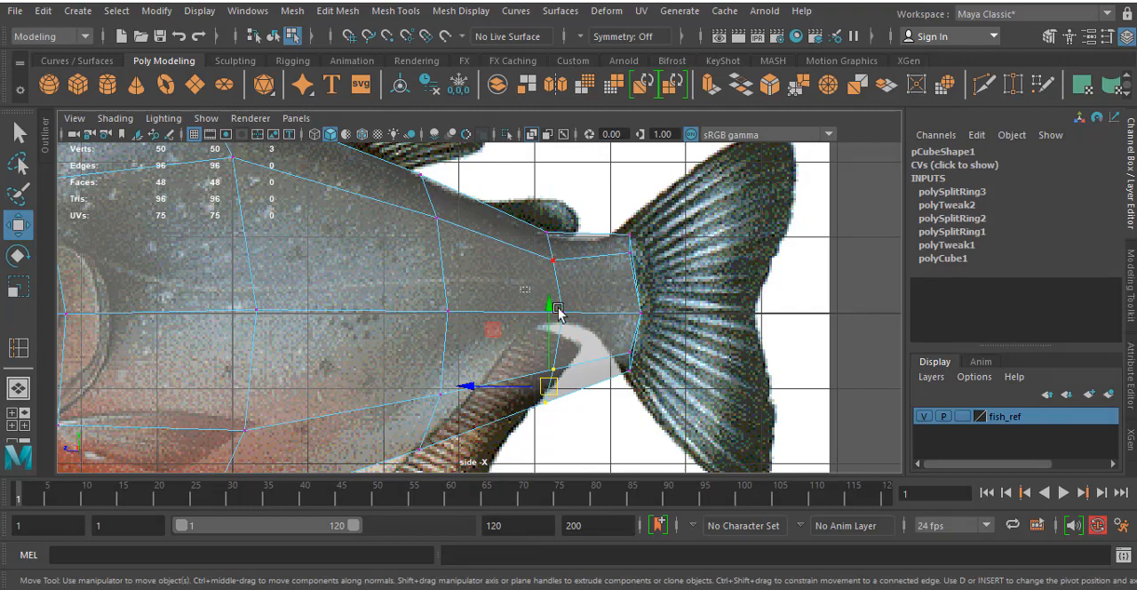
pyautogui.click(559, 309)
pyautogui.moveTo(561, 312); pyautogui.dragTo(559, 295)
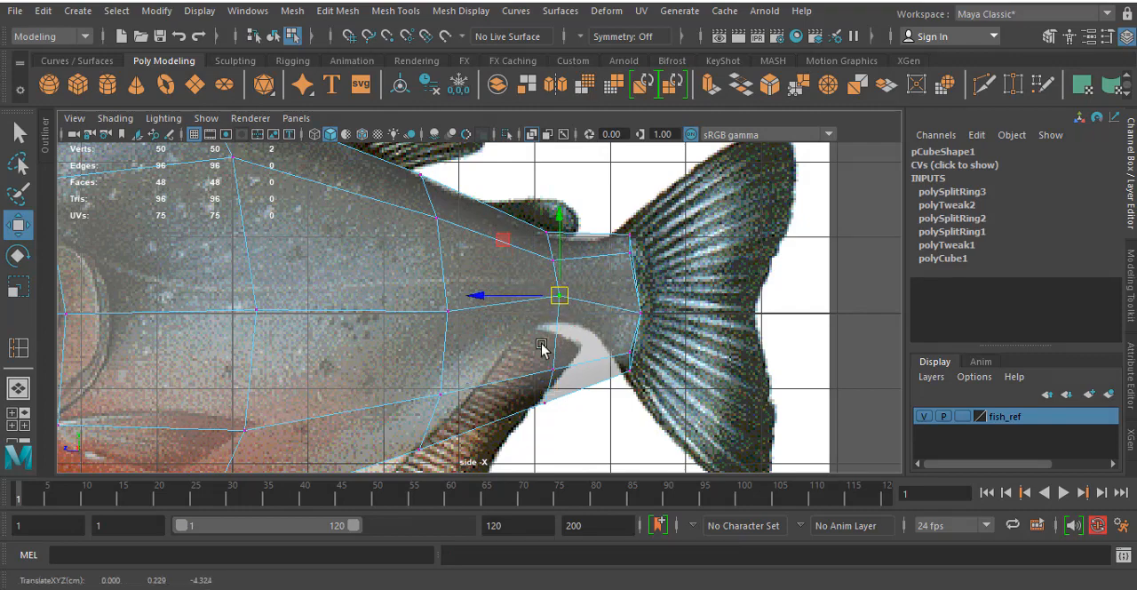
pyautogui.moveTo(517, 352); pyautogui.dragTo(591, 447)
pyautogui.moveTo(554, 389); pyautogui.dragTo(556, 323)
# - Examine the body's fit to the reference in the side view and its overall shape in the perspective view
pyautogui.keyDown('alt'); pyautogui.moveTo(338, 163); pyautogui.dragTo(610, 163, button='middle'); pyautogui.keyUp('alt')
pyautogui.scroll(1, 440, 230)
pyautogui.scroll(-5, 439, 229)
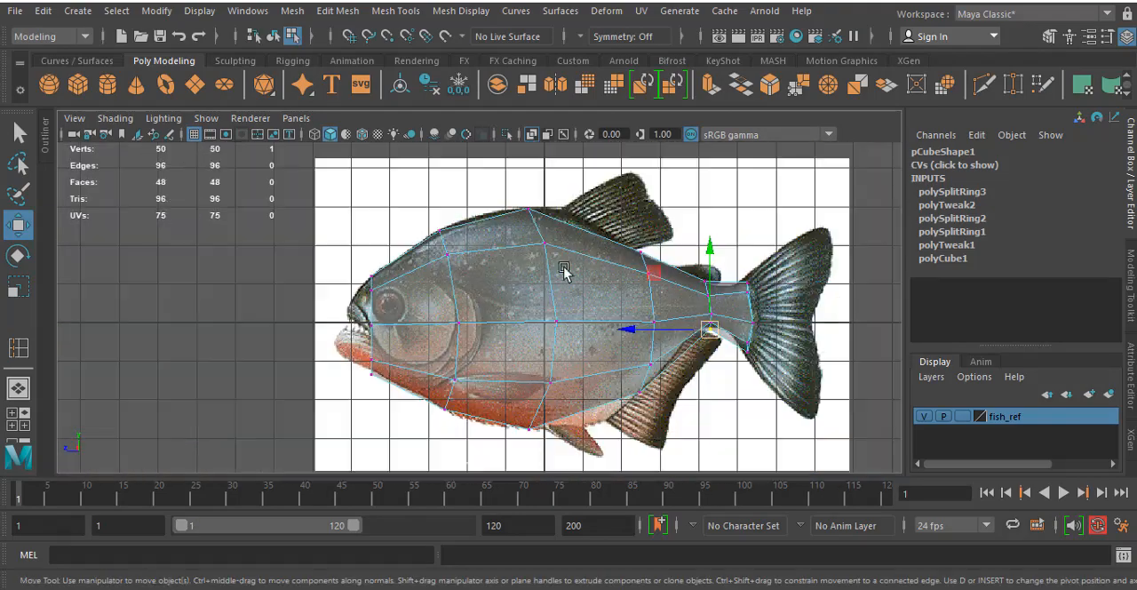
pyautogui.scroll(3, 539, 208)
pyautogui.keyDown('alt'); pyautogui.moveTo(462, 222); pyautogui.dragTo(427, 312, button='middle'); pyautogui.keyUp('alt')
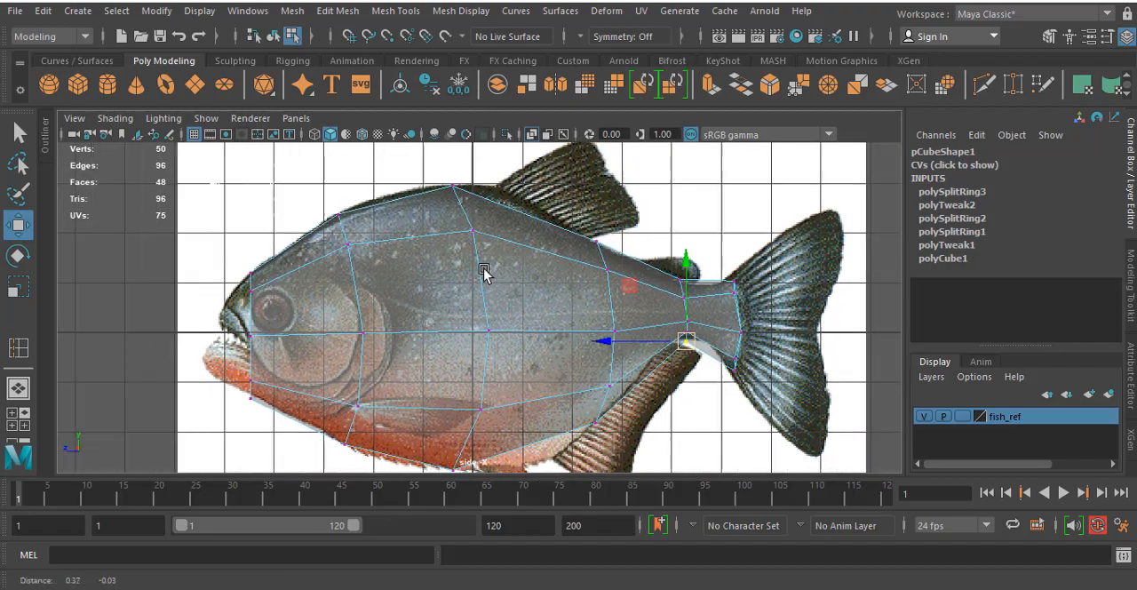
pyautogui.keyDown('alt'); pyautogui.moveTo(520, 286); pyautogui.dragTo(410, 253, button='middle'); pyautogui.keyUp('alt')
pyautogui.scroll(3, 558, 255)
pyautogui.keyDown('alt'); pyautogui.moveTo(559, 254); pyautogui.dragTo(419, 249, button='middle'); pyautogui.keyUp('alt')
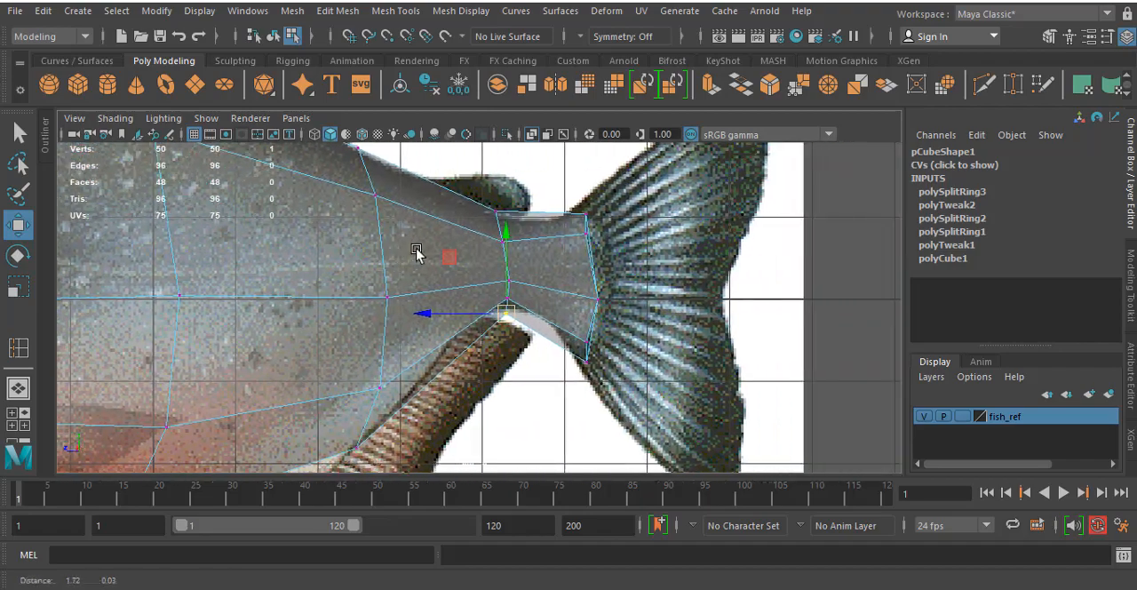
pyautogui.press('space')
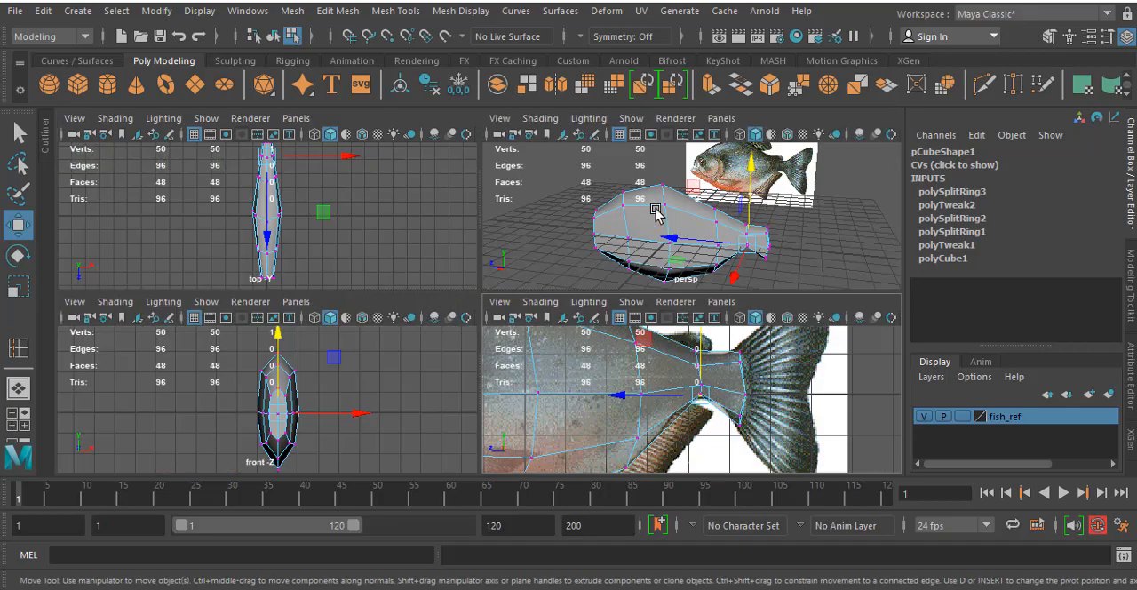
pyautogui.keyDown('alt'); pyautogui.moveTo(657, 213); pyautogui.dragTo(486, 235); pyautogui.keyUp('alt')
pyautogui.press('space')
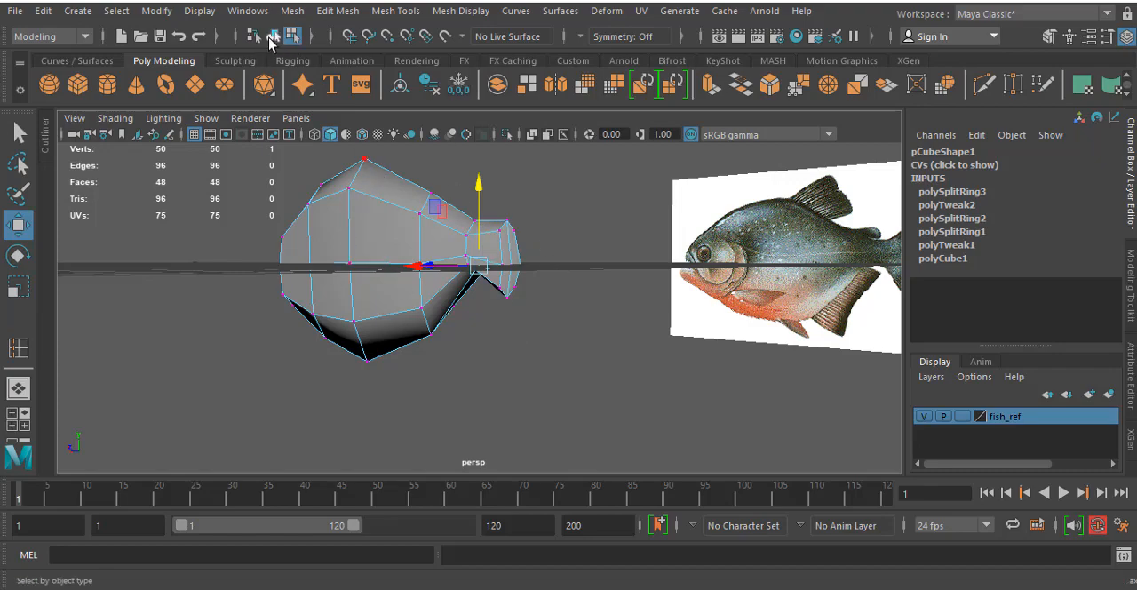
# - Show the fish body in smooth preview and examine its shape in the perspective and side views
pyautogui.click(273, 35)
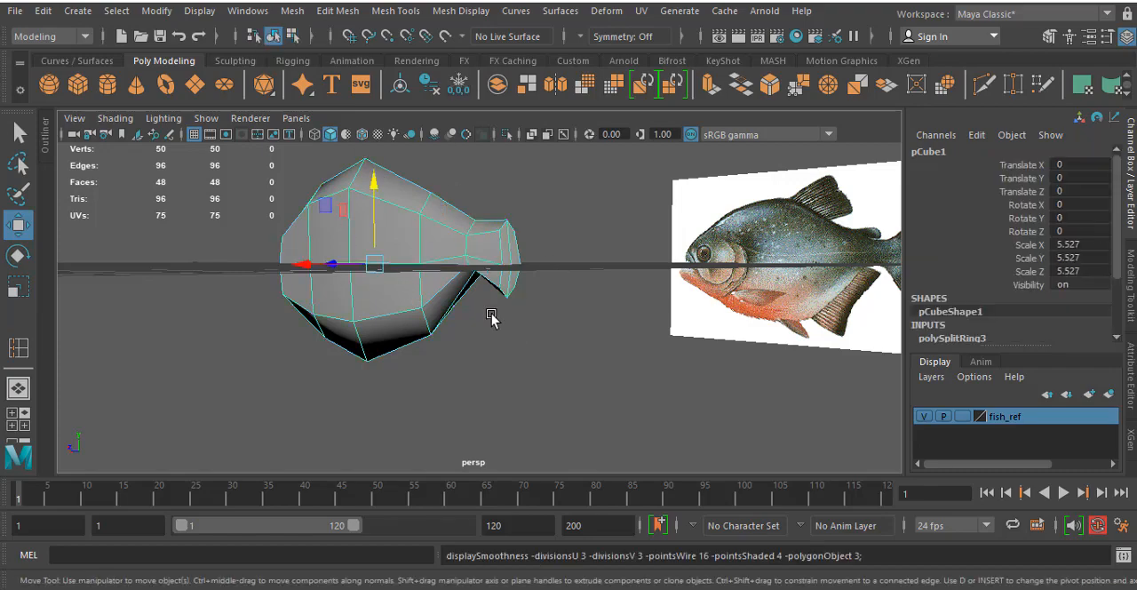
pyautogui.press('3')
pyautogui.click(447, 370)
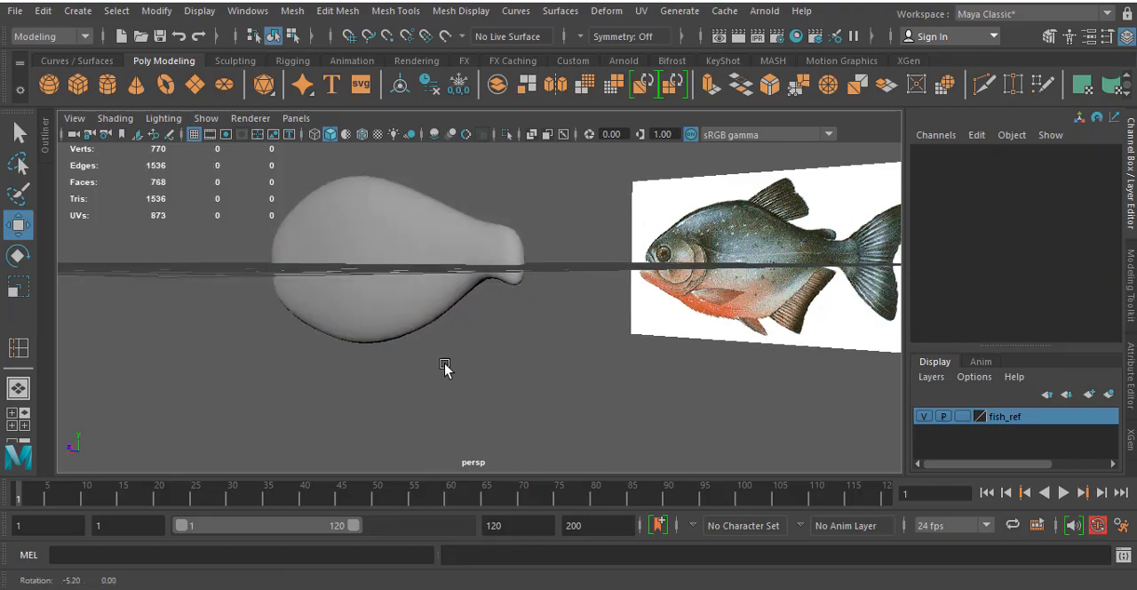
pyautogui.keyDown('alt'); pyautogui.moveTo(447, 370); pyautogui.dragTo(391, 391); pyautogui.keyUp('alt')
pyautogui.keyDown('alt'); pyautogui.moveTo(286, 228); pyautogui.dragTo(495, 334); pyautogui.keyUp('alt')
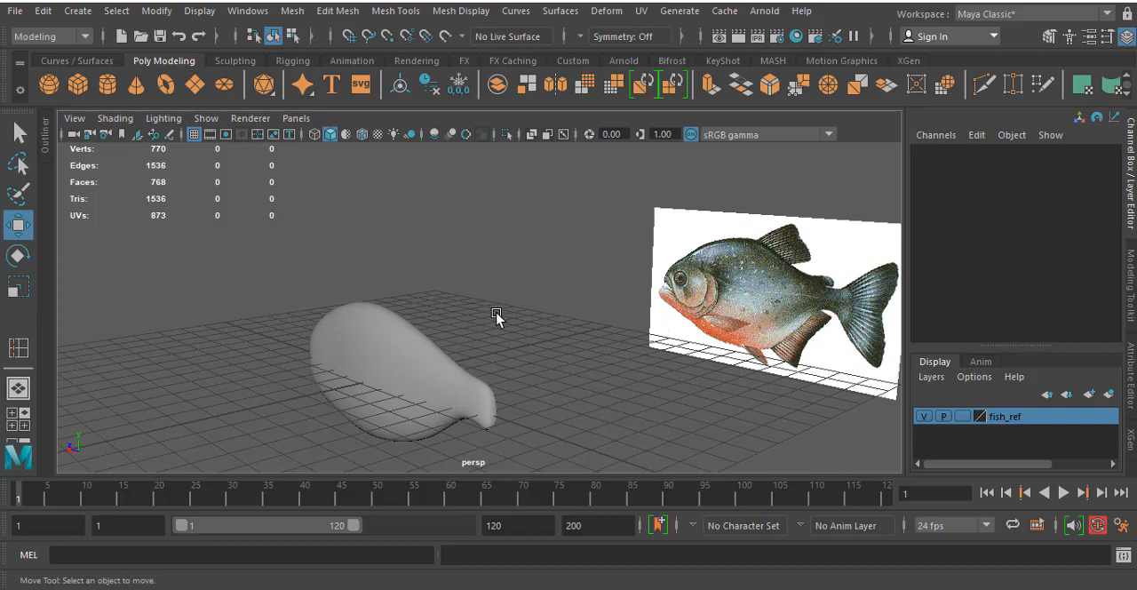
pyautogui.keyDown('alt'); pyautogui.moveTo(444, 271); pyautogui.dragTo(464, 254); pyautogui.keyUp('alt')
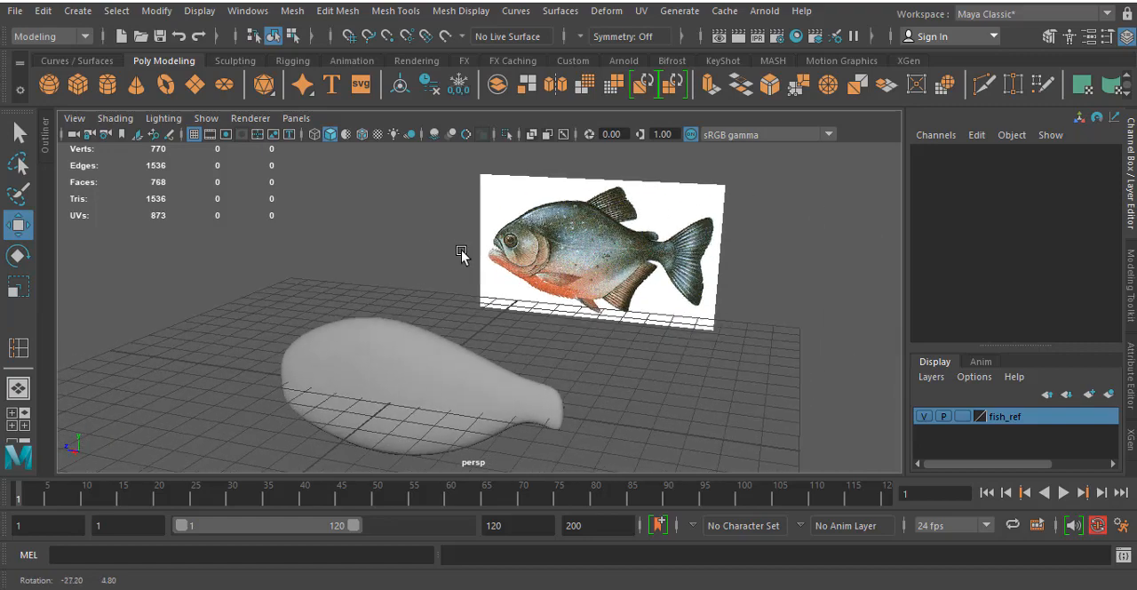
pyautogui.press('space')
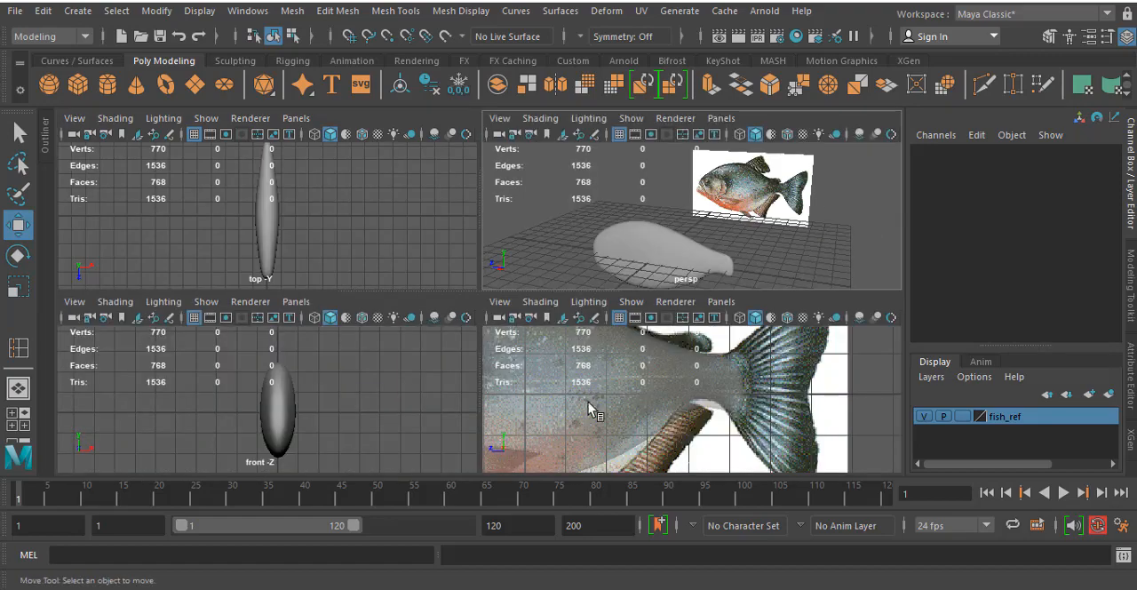
pyautogui.press('space')
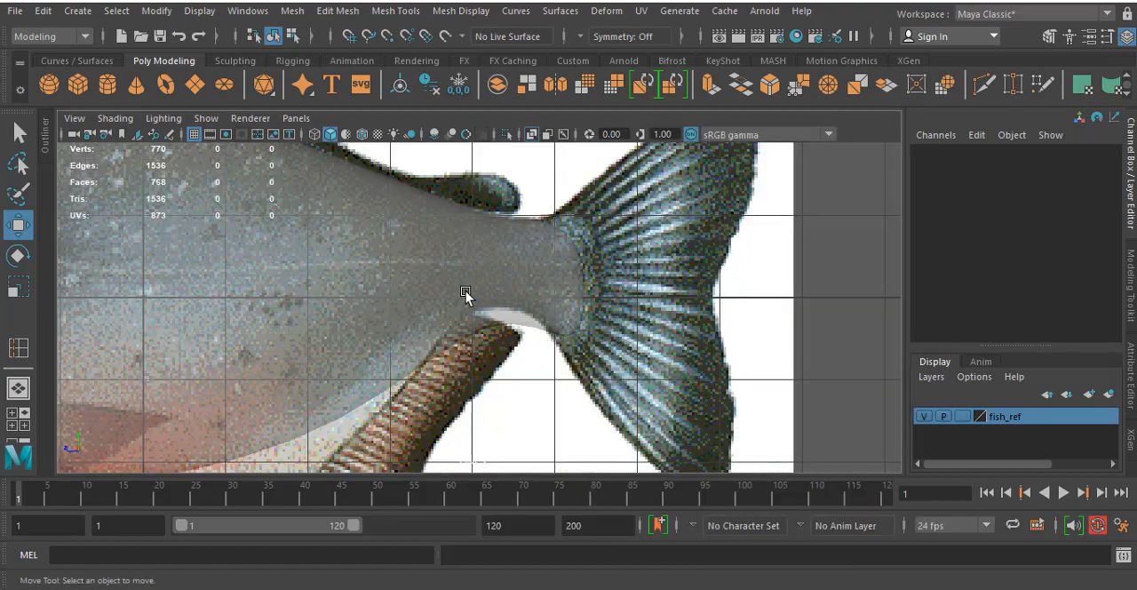
pyautogui.press('space')
pyautogui.press('space')
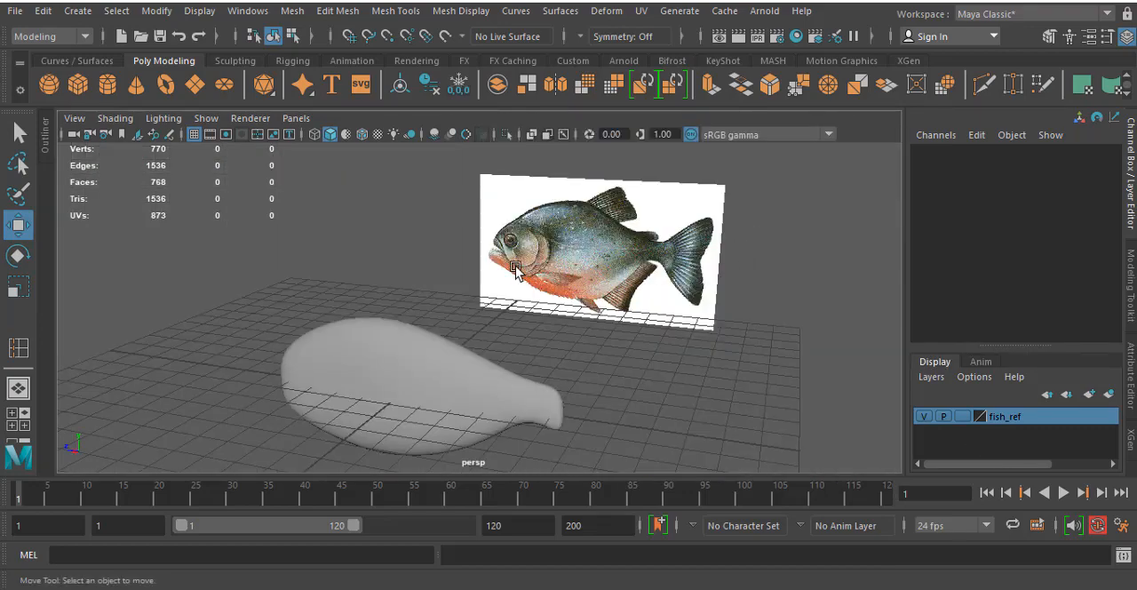
# - Hide the fish_ref layer to view the smoothed body alone in the side view, and show the layer again
pyautogui.click(925, 416)
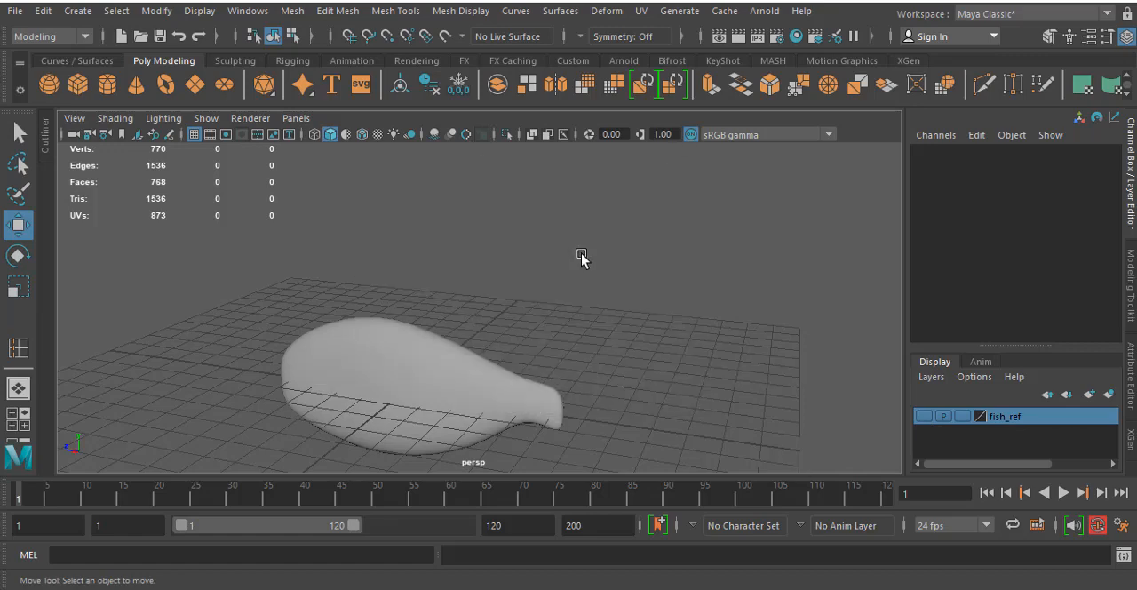
pyautogui.press('space')
pyautogui.press('space')
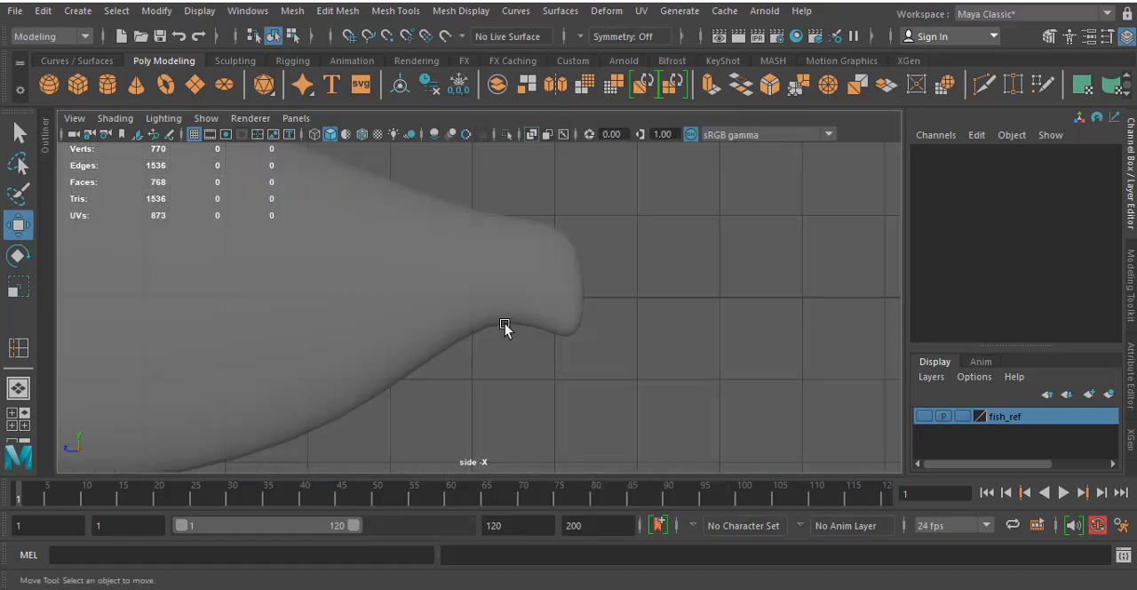
pyautogui.scroll(-5, 444, 288)
pyautogui.keyDown('alt'); pyautogui.moveTo(308, 225); pyautogui.dragTo(484, 261, button='middle'); pyautogui.keyUp('alt')
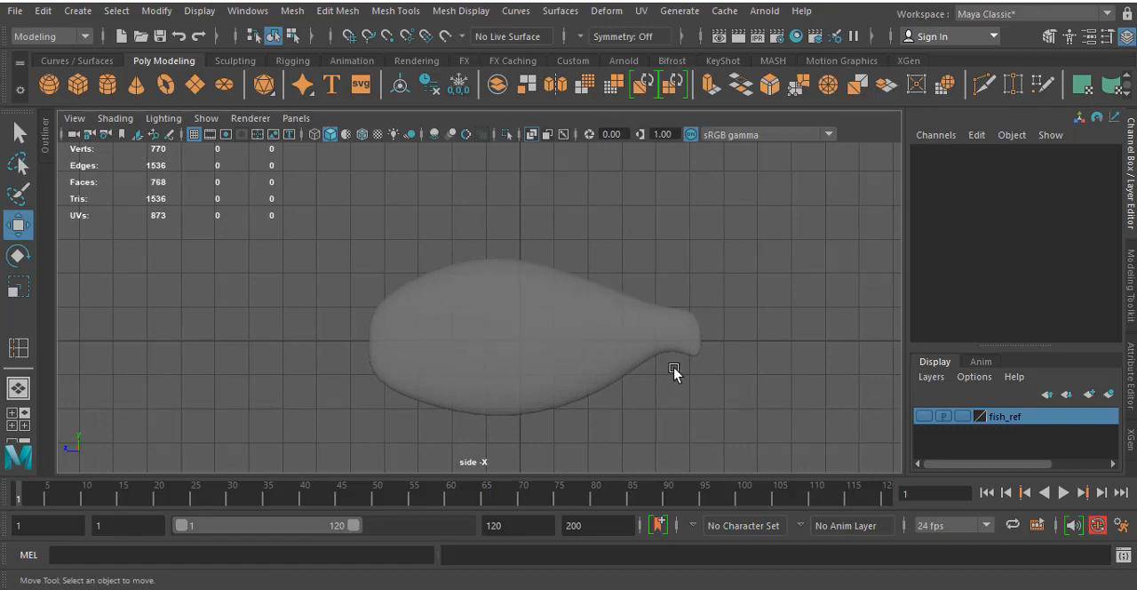
pyautogui.keyDown('alt'); pyautogui.moveTo(674, 371); pyautogui.dragTo(648, 358, button='middle'); pyautogui.keyUp('alt')
pyautogui.click(922, 417)
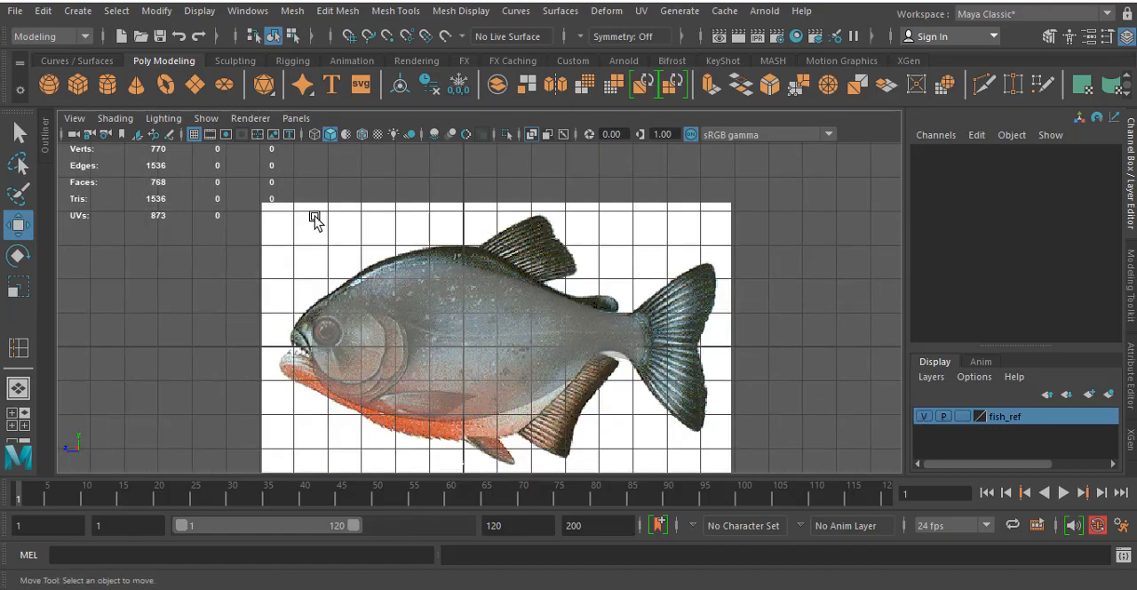
# - Hide image planes in the perspective view only
pyautogui.press('space')
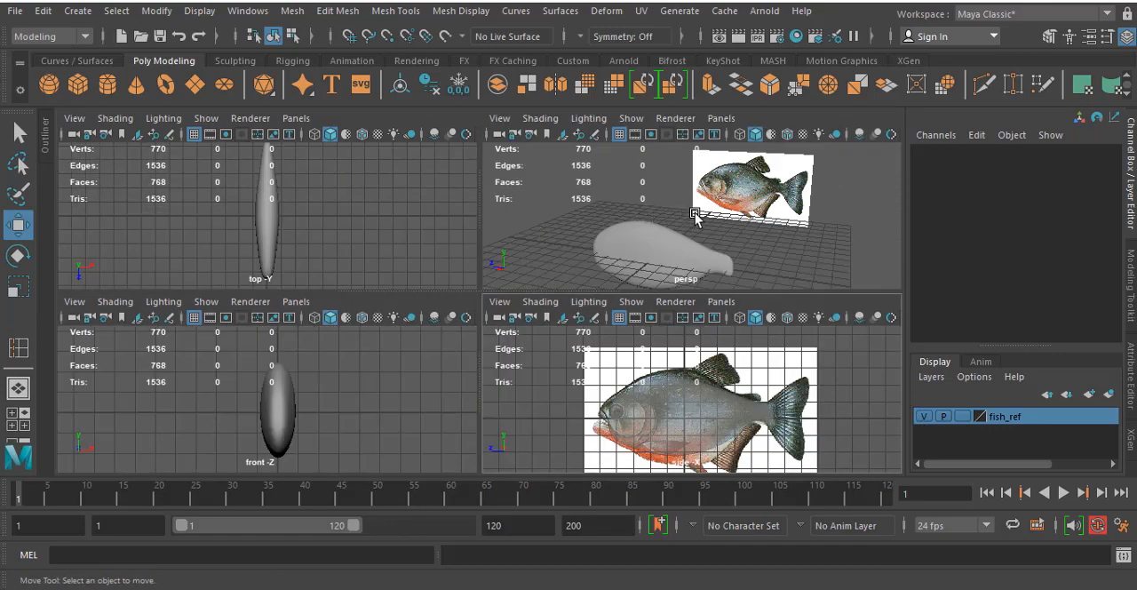
pyautogui.press('space')
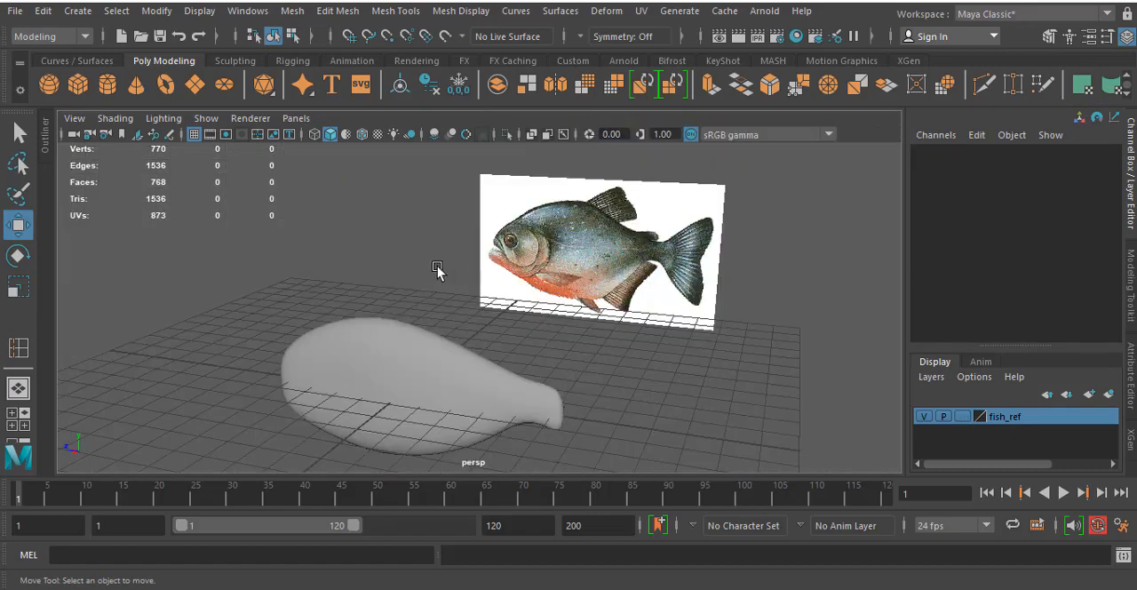
pyautogui.click(71, 119)
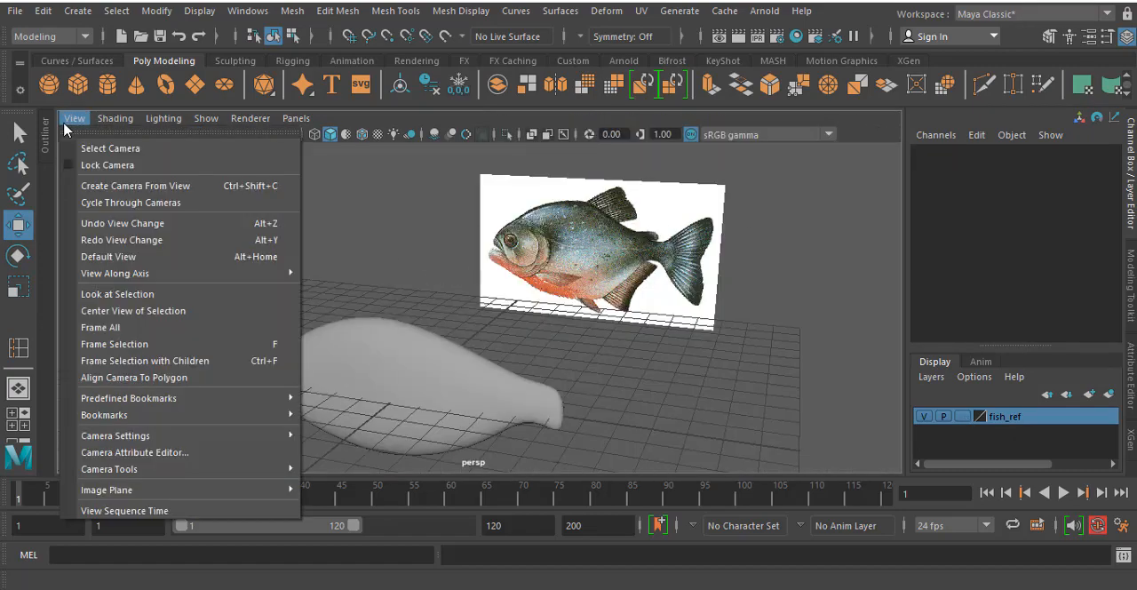
pyautogui.moveTo(207, 118)
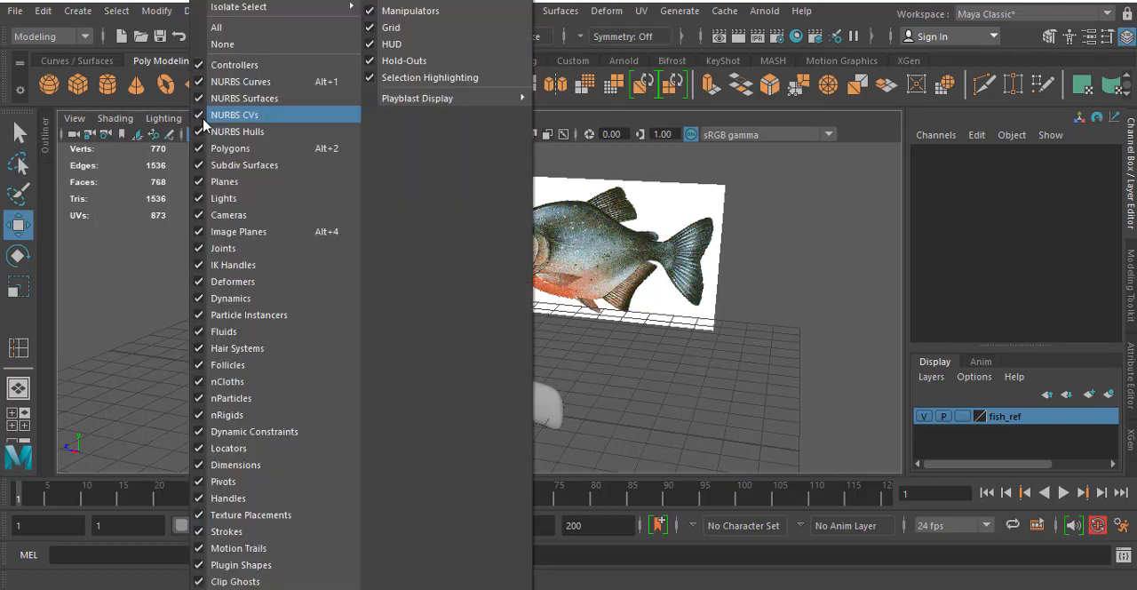
pyautogui.click(198, 231)
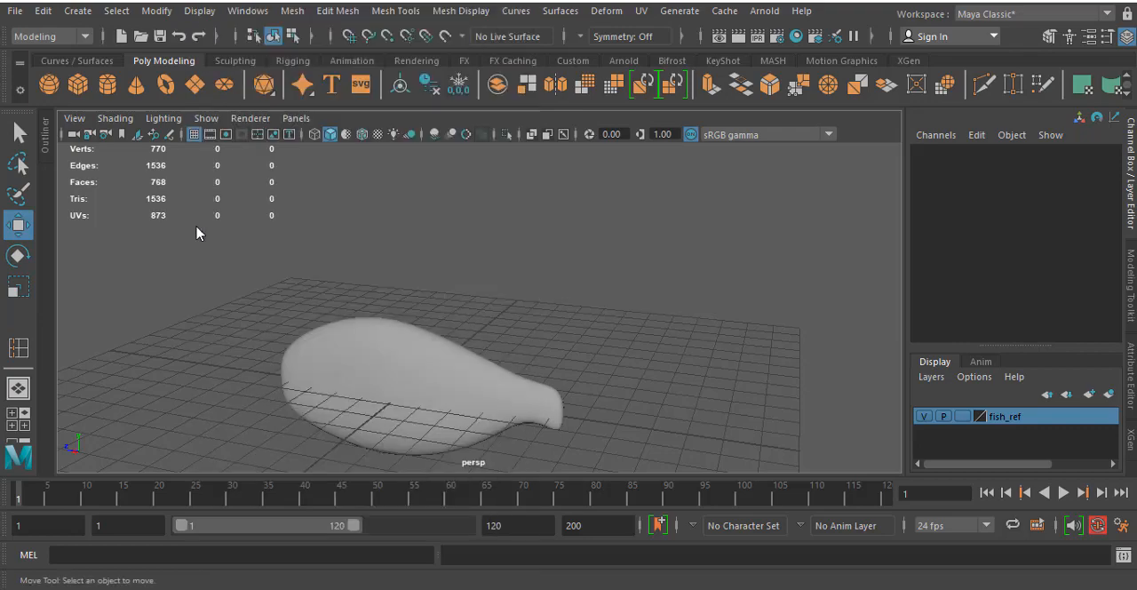
pyautogui.click(206, 119)
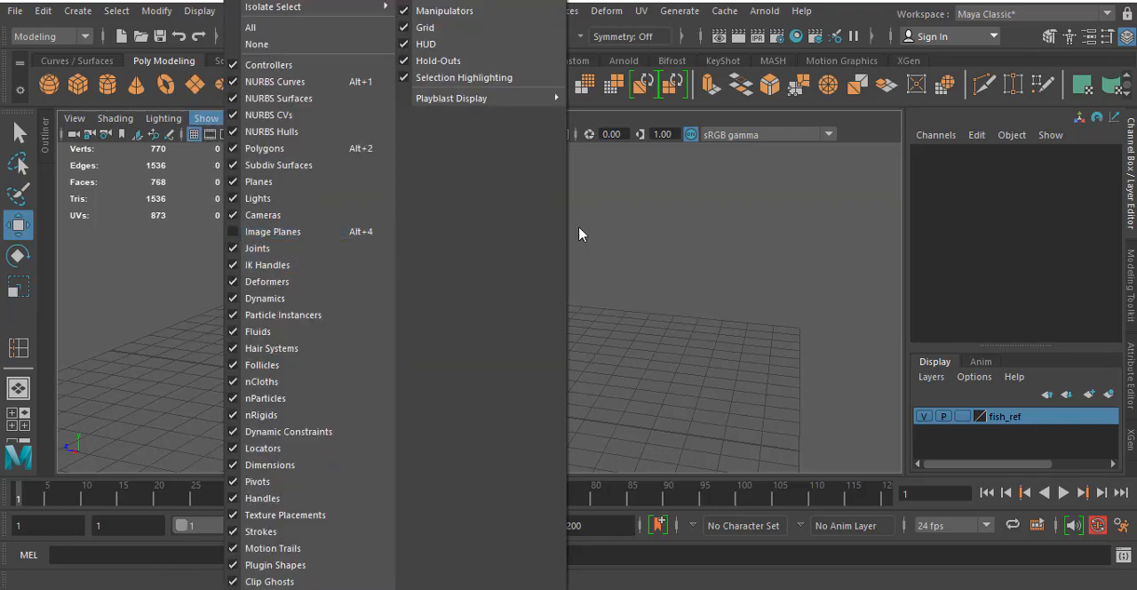
pyautogui.click(626, 232)
pyautogui.keyDown('alt'); pyautogui.moveTo(318, 308); pyautogui.dragTo(525, 364); pyautogui.keyUp('alt')
pyautogui.press('space')
pyautogui.press('space')
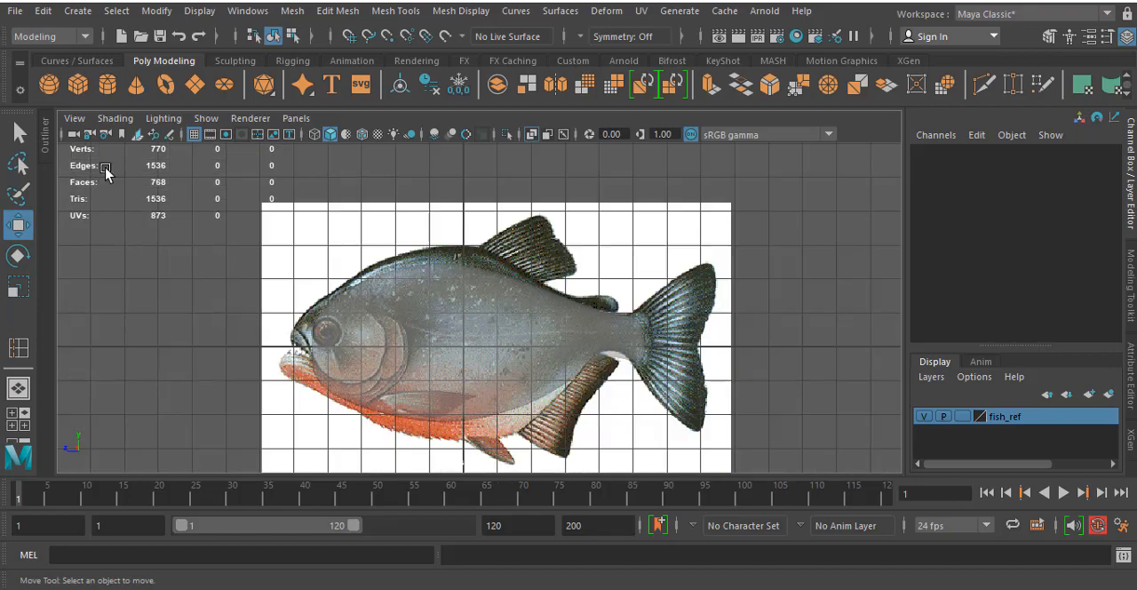
pyautogui.press('space')
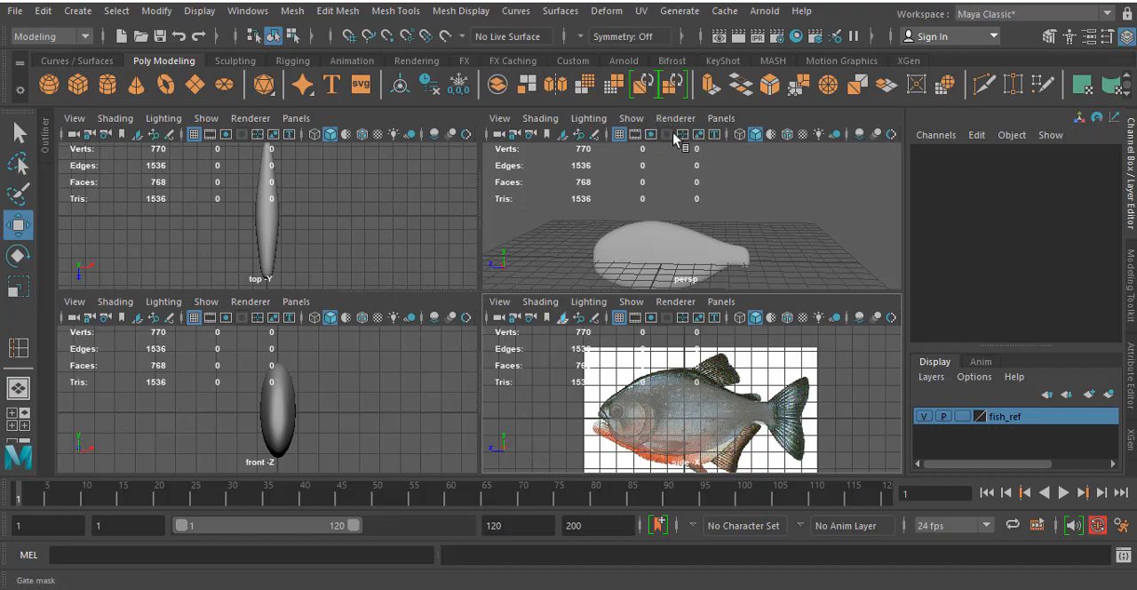
pyautogui.click(634, 118)
pyautogui.click(560, 199)
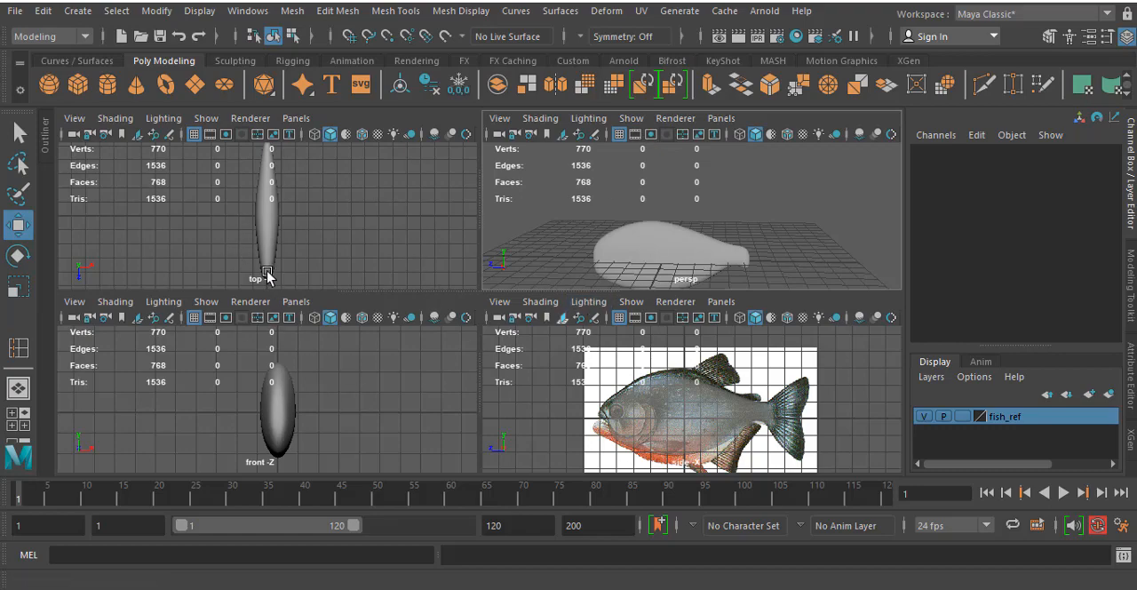
pyautogui.click(207, 118)
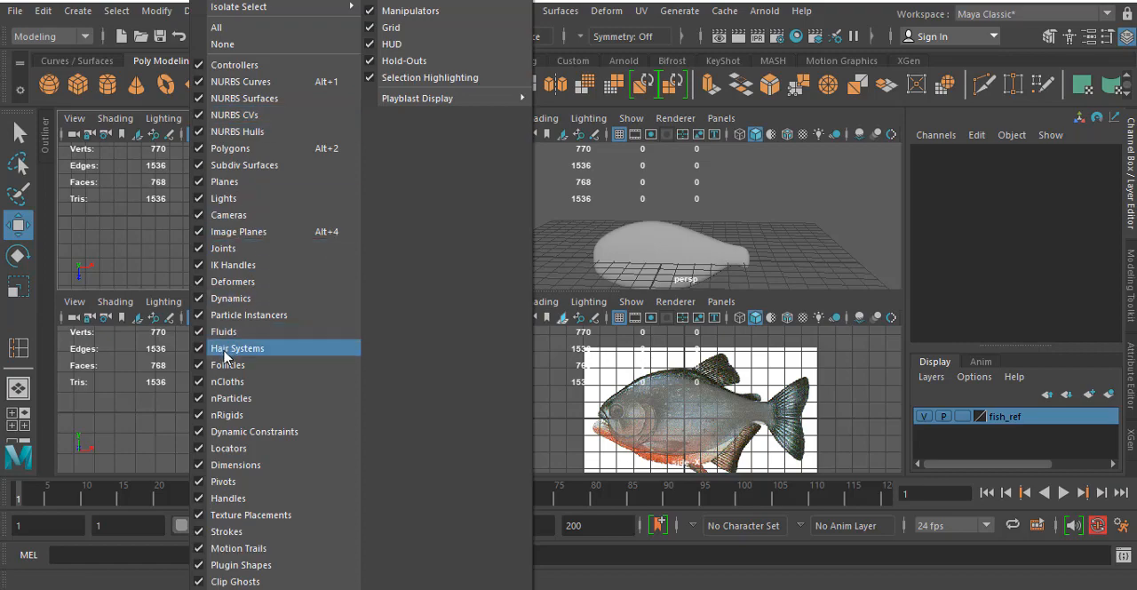
pyautogui.click(805, 194)
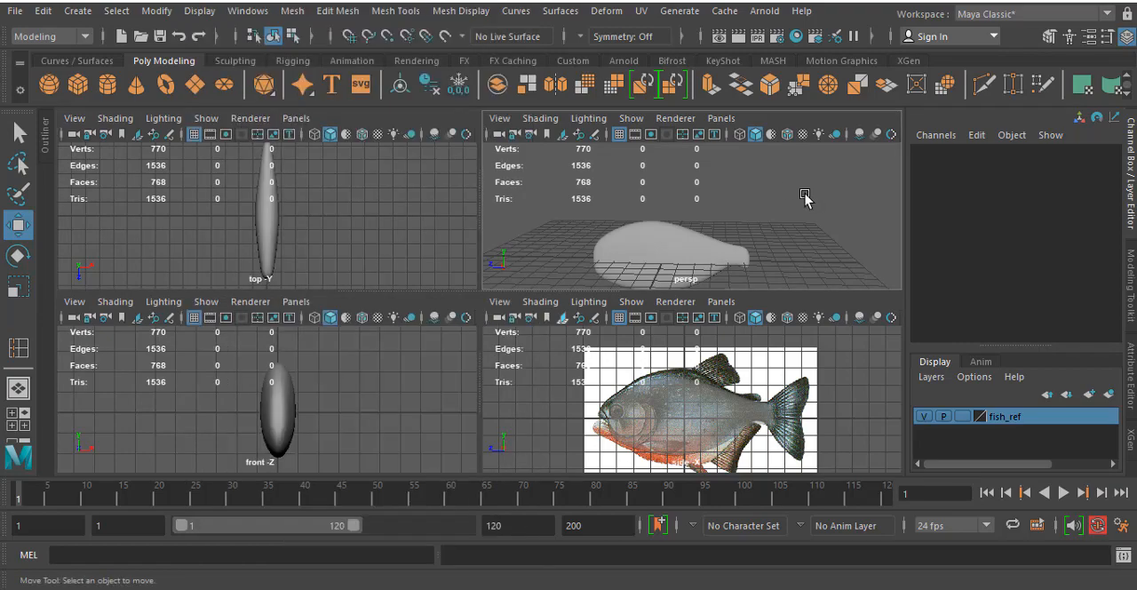
# - Switch the fish body to vertex editing in the side view and turn off its smooth preview
pyautogui.press('space')
pyautogui.click(544, 362)
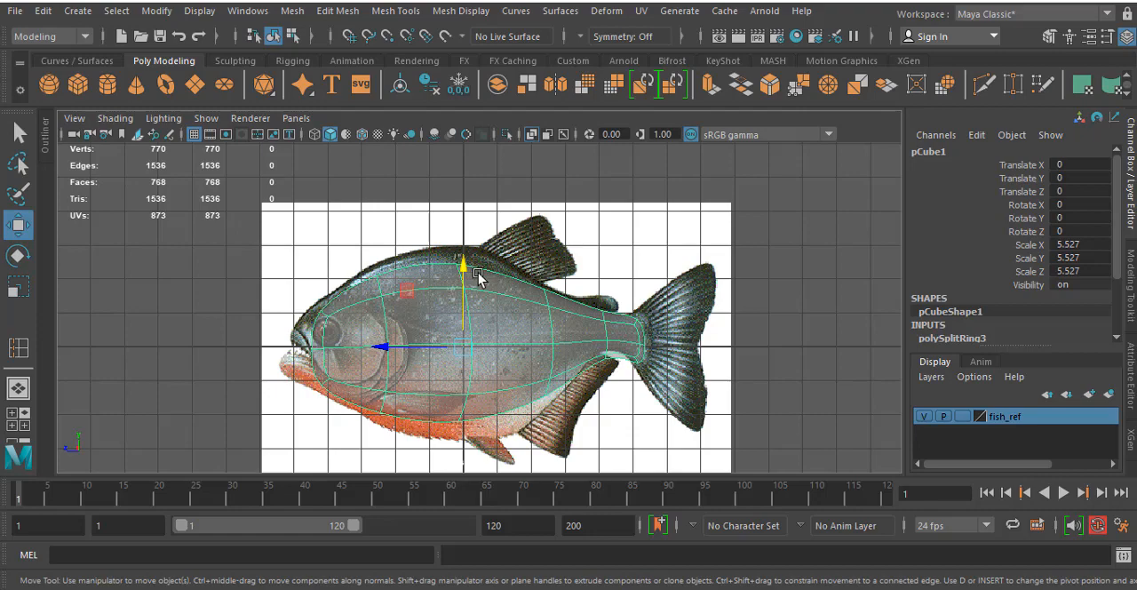
pyautogui.moveTo(476, 278); pyautogui.dragTo(407, 149, button='right')
pyautogui.moveTo(435, 226); pyautogui.dragTo(499, 307)
pyautogui.moveTo(449, 254)
pyautogui.mouseDown()
pyautogui.moveTo(447, 236)
pyautogui.moveTo(450, 262)
pyautogui.mouseUp()
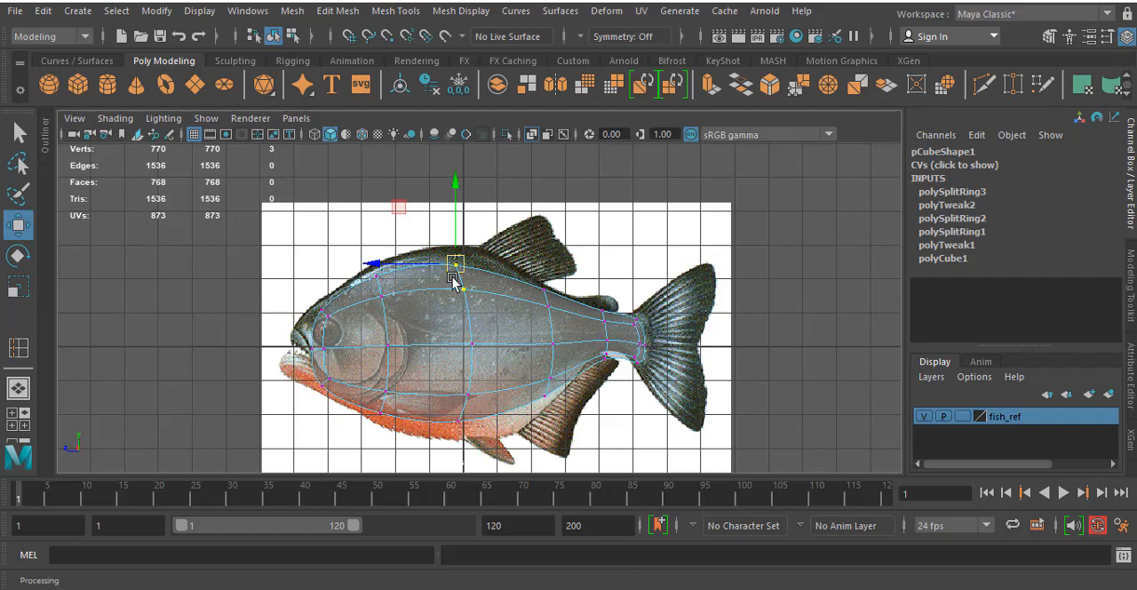
pyautogui.press('1')
# - Raise the middle vertices at the tail end slightly to follow the start of the tail fin
pyautogui.scroll(3, 575, 396)
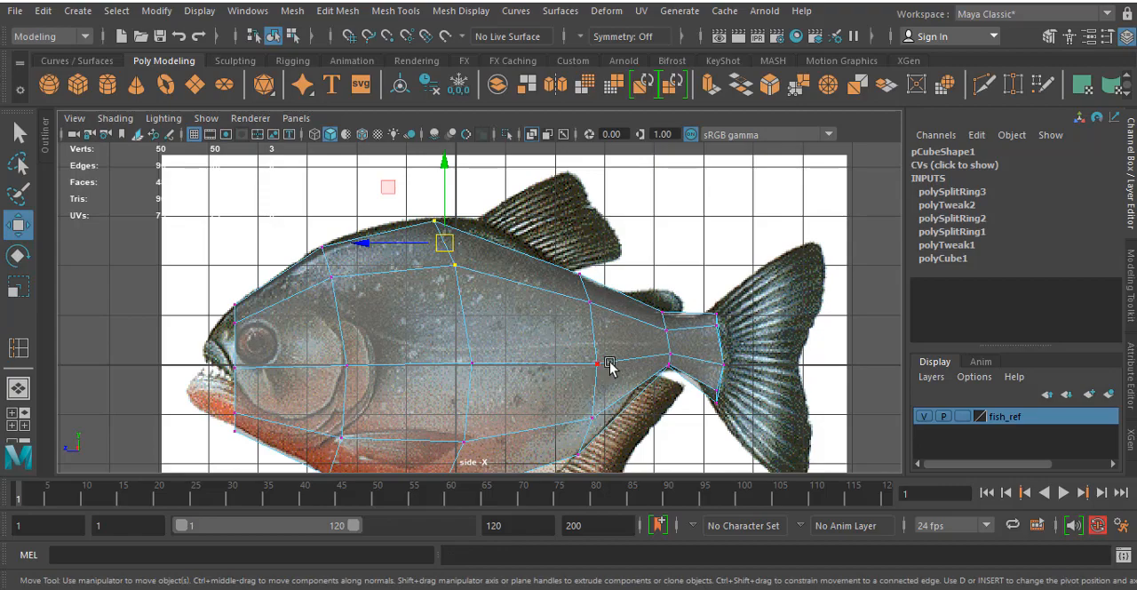
pyautogui.keyDown('alt'); pyautogui.moveTo(633, 336); pyautogui.dragTo(613, 294, button='middle'); pyautogui.keyUp('alt')
pyautogui.scroll(3, 610, 240)
pyautogui.moveTo(737, 261)
pyautogui.mouseDown()
pyautogui.moveTo(773, 294)
pyautogui.moveTo(750, 282)
pyautogui.moveTo(752, 264)
pyautogui.mouseUp()
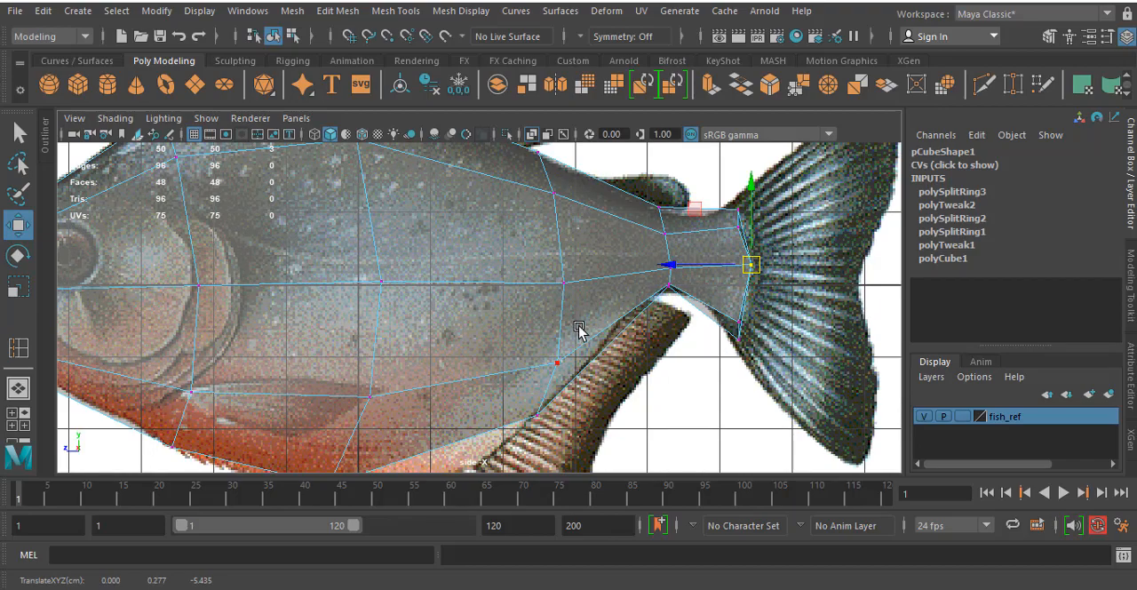
# - Insert three edge loops: through the head behind the eye, behind the gill cover, and across the rear body ahead of the anal fin
pyautogui.moveTo(577, 328)
pyautogui.keyDown('alt'); pyautogui.mouseDown(button='middle')
pyautogui.moveTo(701, 274)
pyautogui.moveTo(609, 383)
pyautogui.moveTo(619, 403)
pyautogui.mouseUp(button='middle'); pyautogui.keyUp('alt')
pyautogui.keyDown('alt'); pyautogui.moveTo(400, 281); pyautogui.dragTo(471, 289, button='middle'); pyautogui.keyUp('alt')
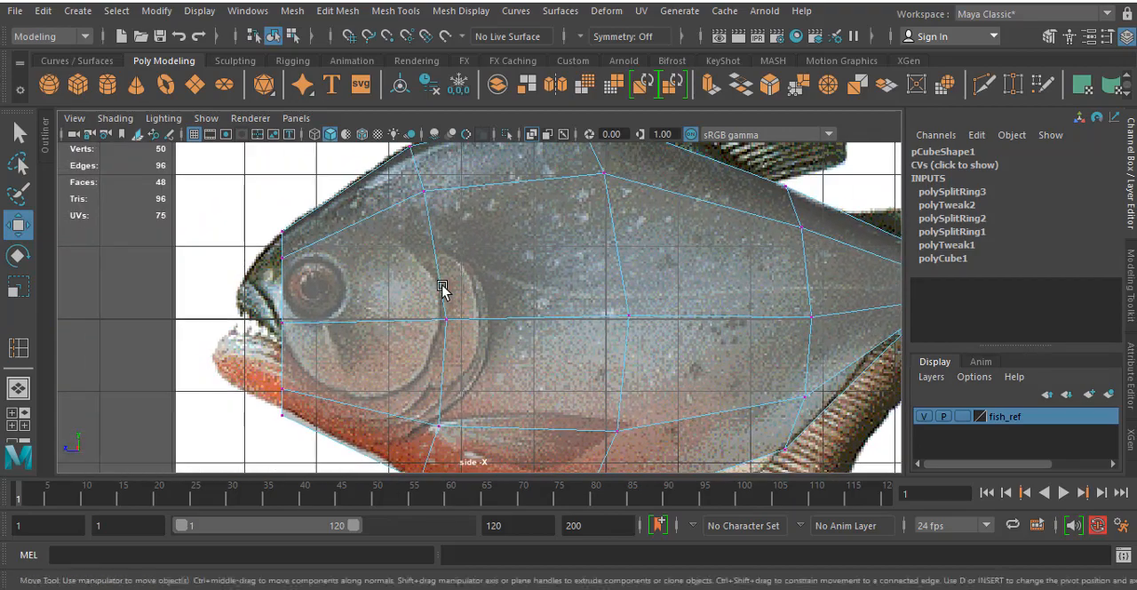
pyautogui.keyDown('alt'); pyautogui.moveTo(449, 253); pyautogui.dragTo(411, 254, button='middle'); pyautogui.keyUp('alt')
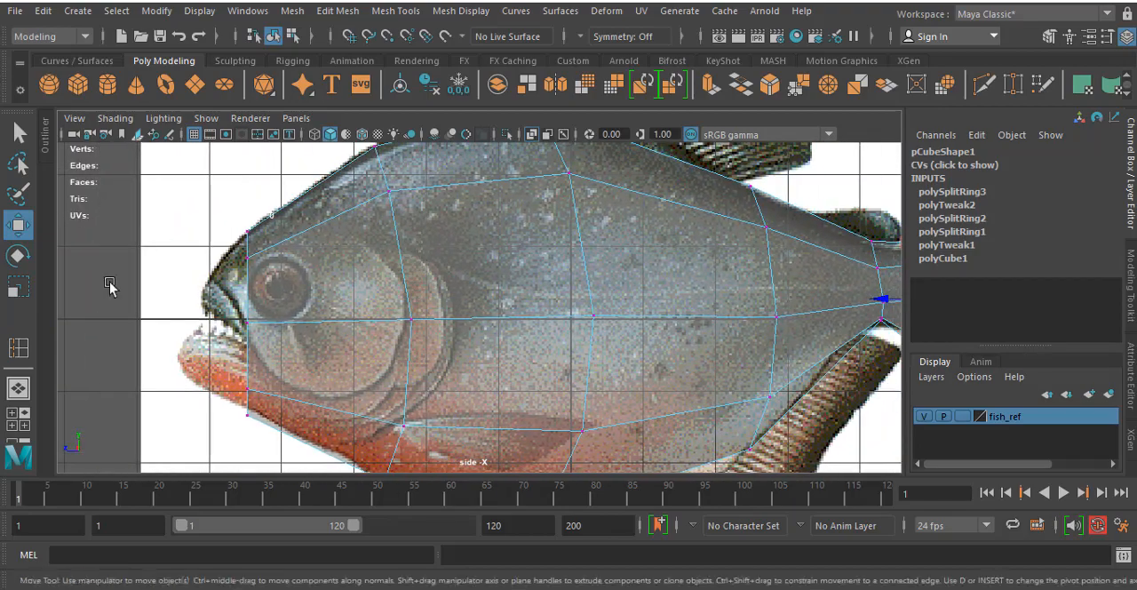
pyautogui.click(19, 347)
pyautogui.click(309, 232)
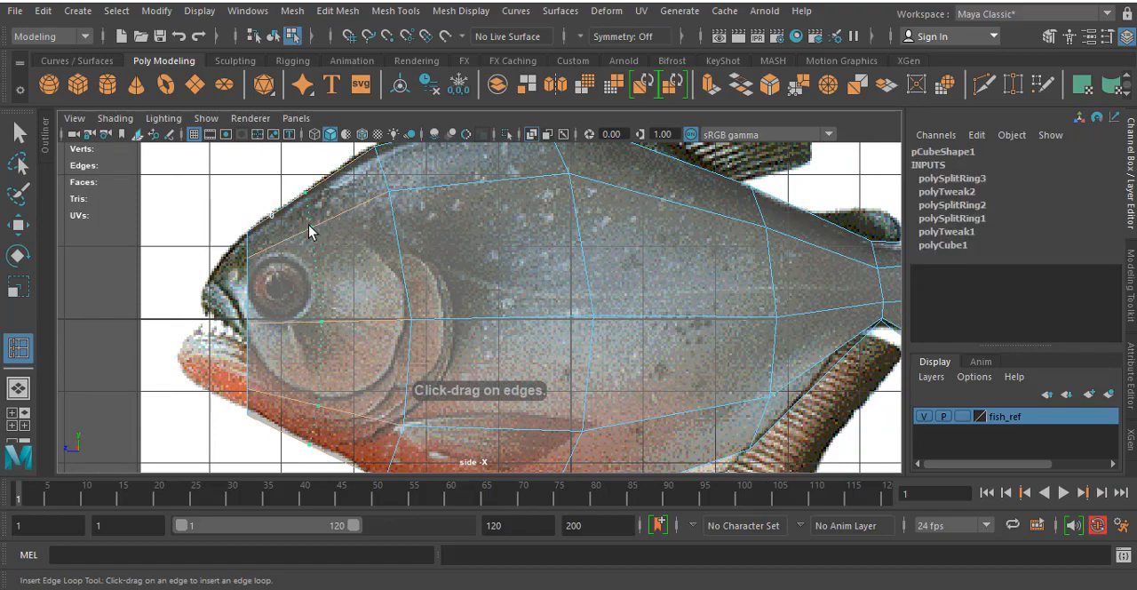
pyautogui.click(310, 232)
pyautogui.keyDown('alt'); pyautogui.moveTo(496, 272); pyautogui.dragTo(424, 290, button='middle'); pyautogui.keyUp('alt')
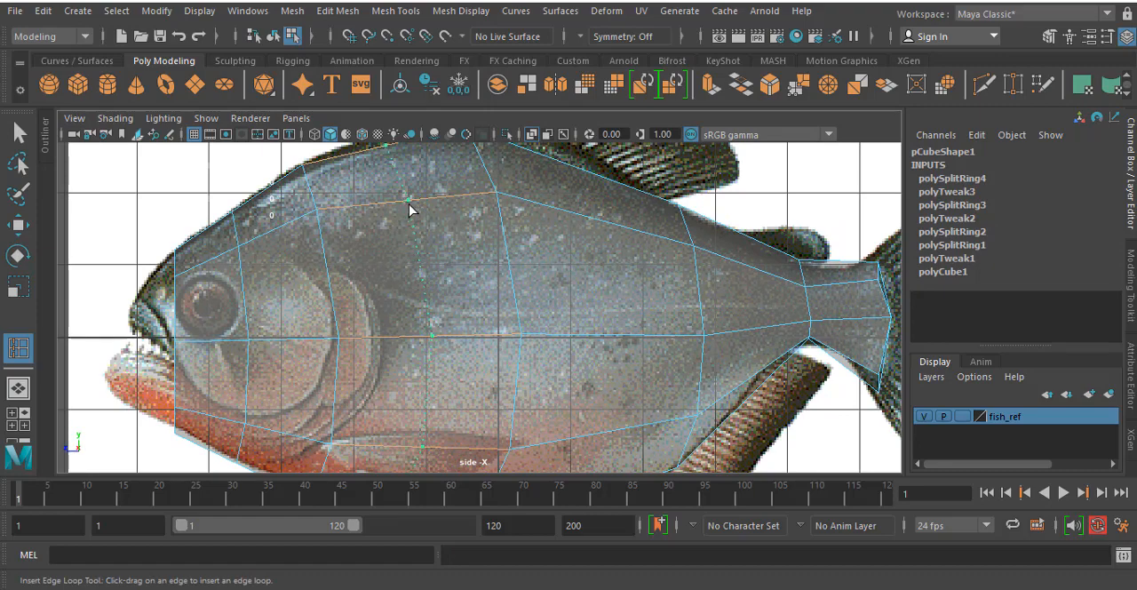
pyautogui.click(409, 204)
pyautogui.keyDown('alt'); pyautogui.moveTo(635, 264); pyautogui.dragTo(515, 170, button='middle'); pyautogui.keyUp('alt')
pyautogui.click(561, 173)
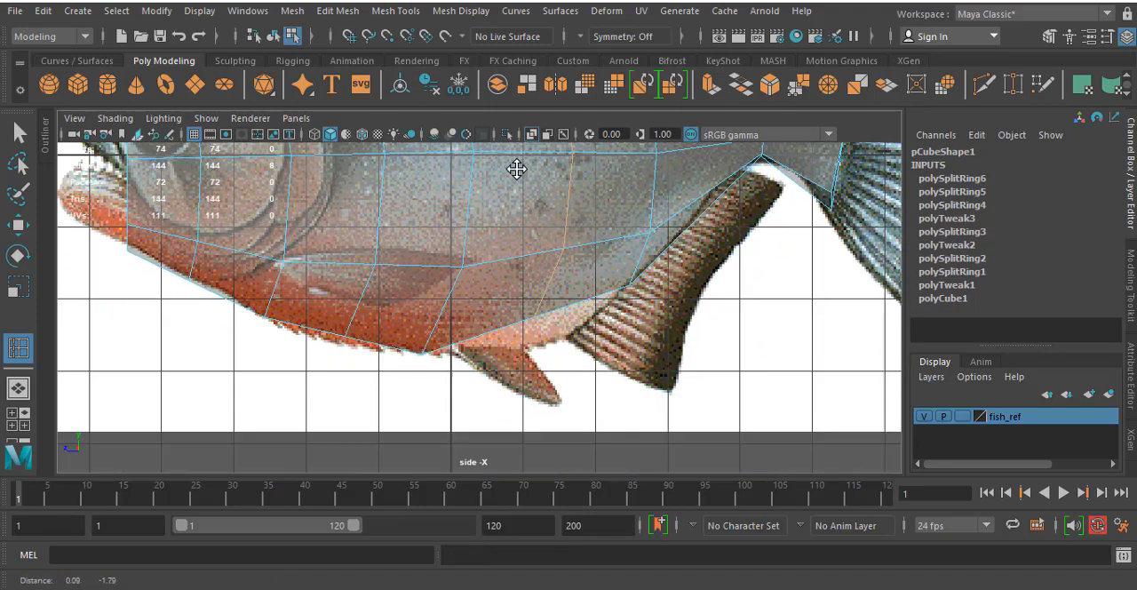
# - Move the lower vertices of the new rear-body loop down to the belly outline
pyautogui.press('w')
pyautogui.moveTo(573, 244); pyautogui.dragTo(503, 240, button='right')
pyautogui.moveTo(495, 224); pyautogui.dragTo(589, 353)
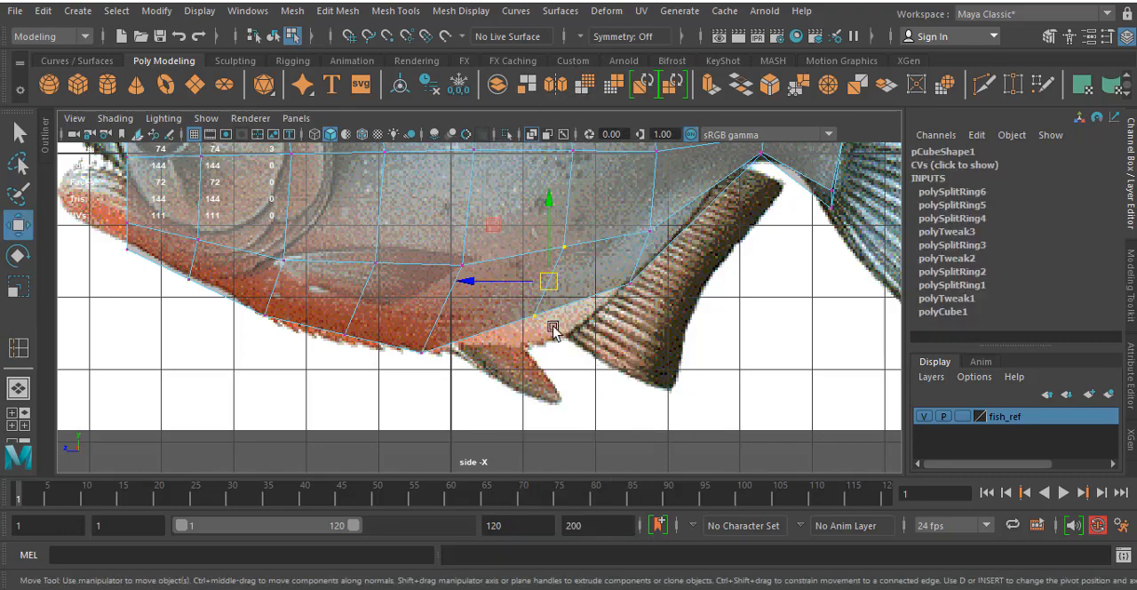
pyautogui.moveTo(551, 281); pyautogui.dragTo(551, 304)
# - Raise the upper vertices of the new loops behind the gill and in the rear body to the fish's back outline
pyautogui.keyDown('alt'); pyautogui.moveTo(315, 264); pyautogui.dragTo(410, 373, button='middle'); pyautogui.keyUp('alt')
pyautogui.keyDown('alt'); pyautogui.moveTo(339, 209); pyautogui.dragTo(390, 385, button='middle'); pyautogui.keyUp('alt')
pyautogui.moveTo(464, 220); pyautogui.dragTo(533, 326)
pyautogui.moveTo(488, 269); pyautogui.dragTo(480, 261)
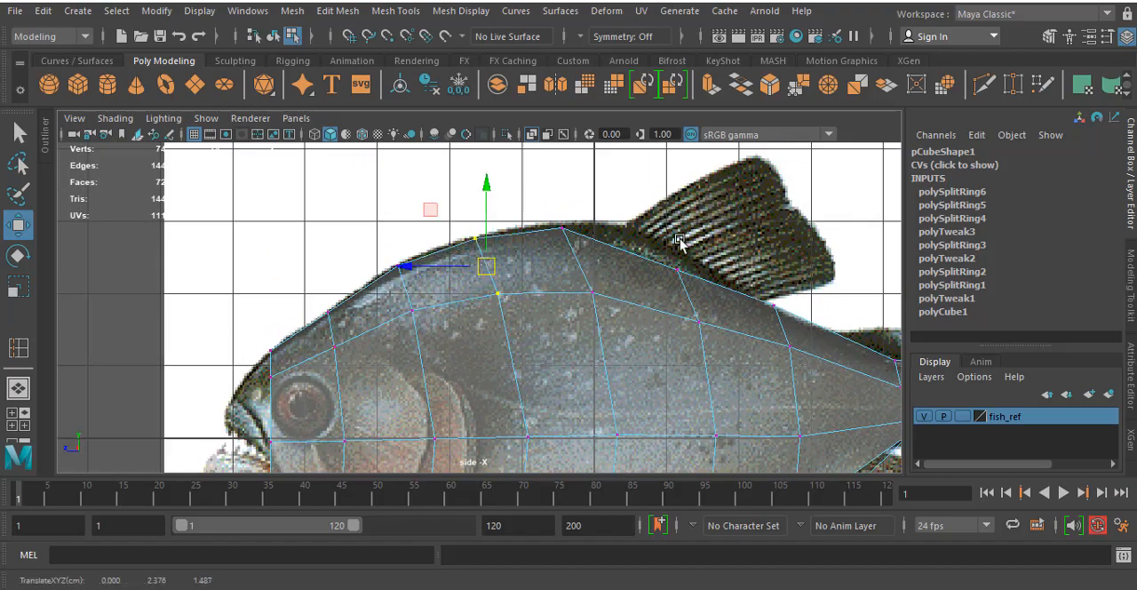
pyautogui.moveTo(737, 333); pyautogui.dragTo(662, 245)
pyautogui.moveTo(685, 297); pyautogui.dragTo(691, 279)
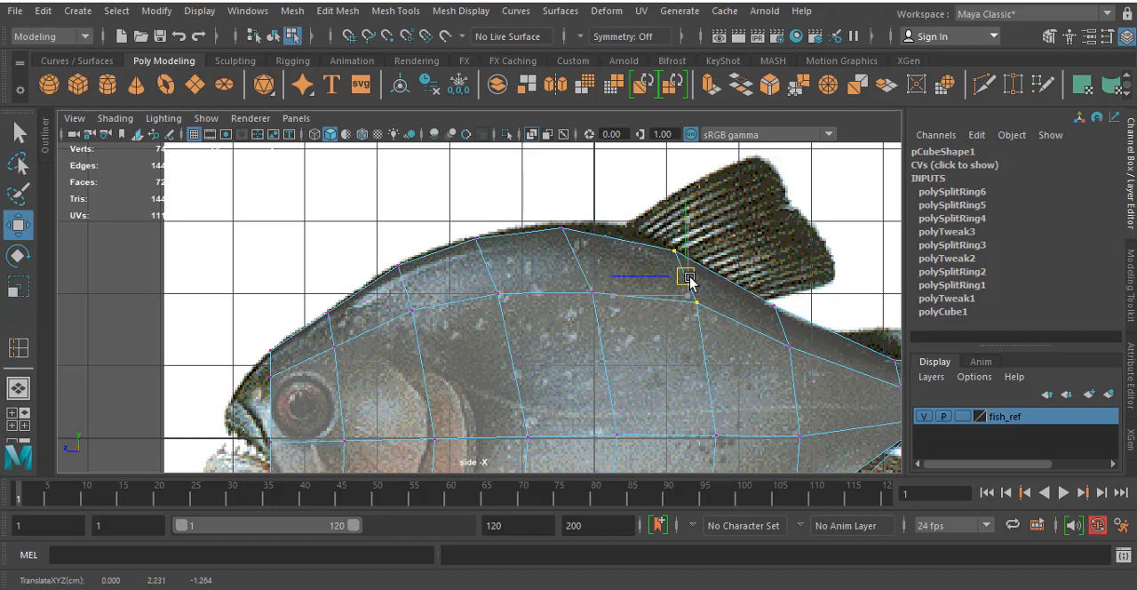
pyautogui.keyDown('alt'); pyautogui.moveTo(786, 369); pyautogui.dragTo(620, 236, button='middle'); pyautogui.keyUp('alt')
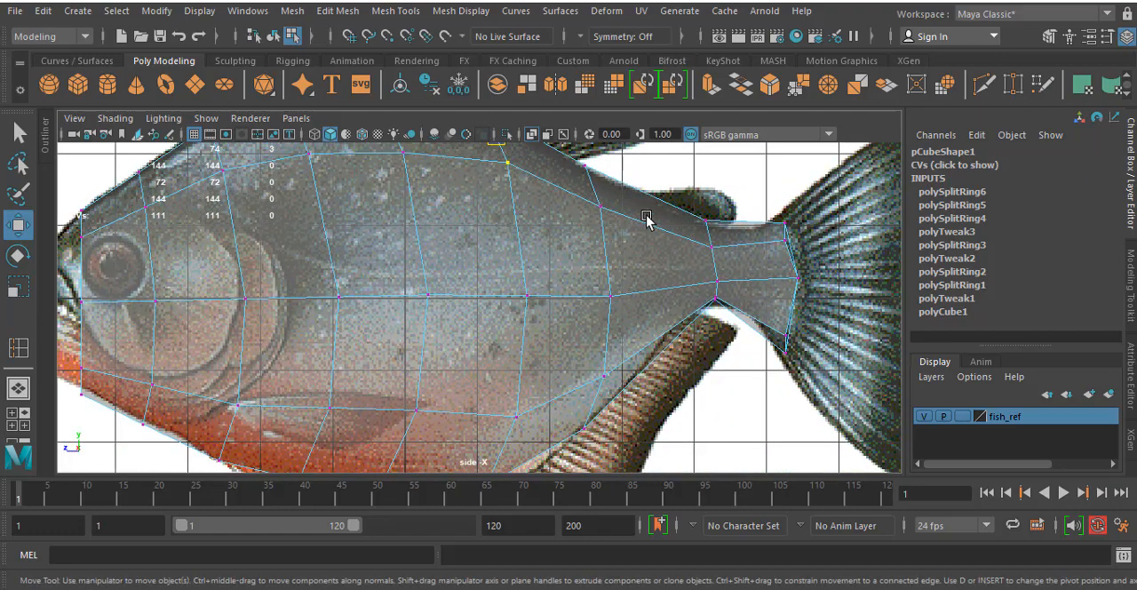
# - Insert an edge loop across the rear body just ahead of the tail stalk and move its upper and lower vertices to the fish outline
pyautogui.click(17, 347)
pyautogui.moveTo(650, 225); pyautogui.dragTo(658, 229)
pyautogui.press('w')
pyautogui.moveTo(658, 206); pyautogui.dragTo(658, 194, button='right')
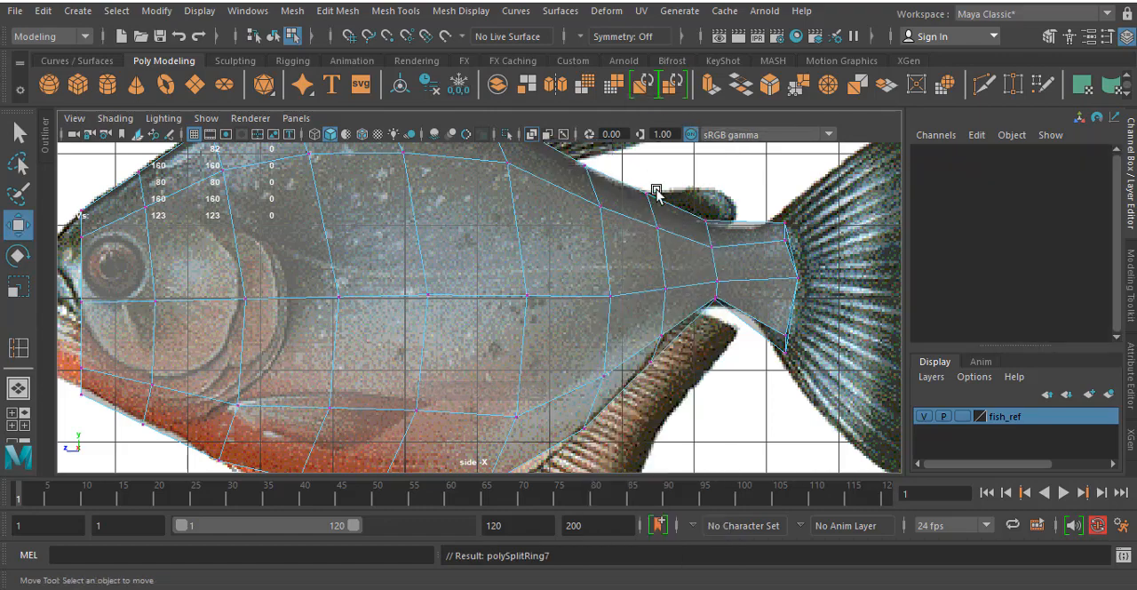
pyautogui.moveTo(624, 161); pyautogui.dragTo(671, 254)
pyautogui.moveTo(654, 213); pyautogui.dragTo(656, 218)
pyautogui.moveTo(641, 321); pyautogui.dragTo(682, 383)
pyautogui.moveTo(656, 341); pyautogui.dragTo(658, 329)
# - Insert an edge loop through the middle of the tail stalk and pull its upper and lower vertices in to the outline
pyautogui.keyDown('alt'); pyautogui.moveTo(511, 253); pyautogui.dragTo(374, 252, button='middle'); pyautogui.keyUp('alt')
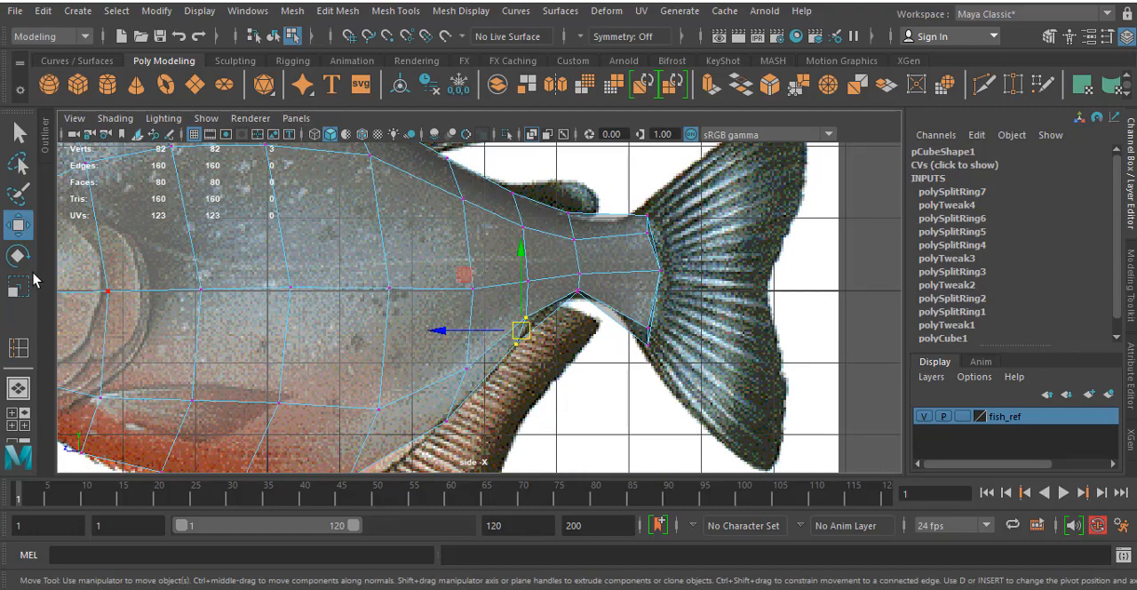
pyautogui.click(19, 347)
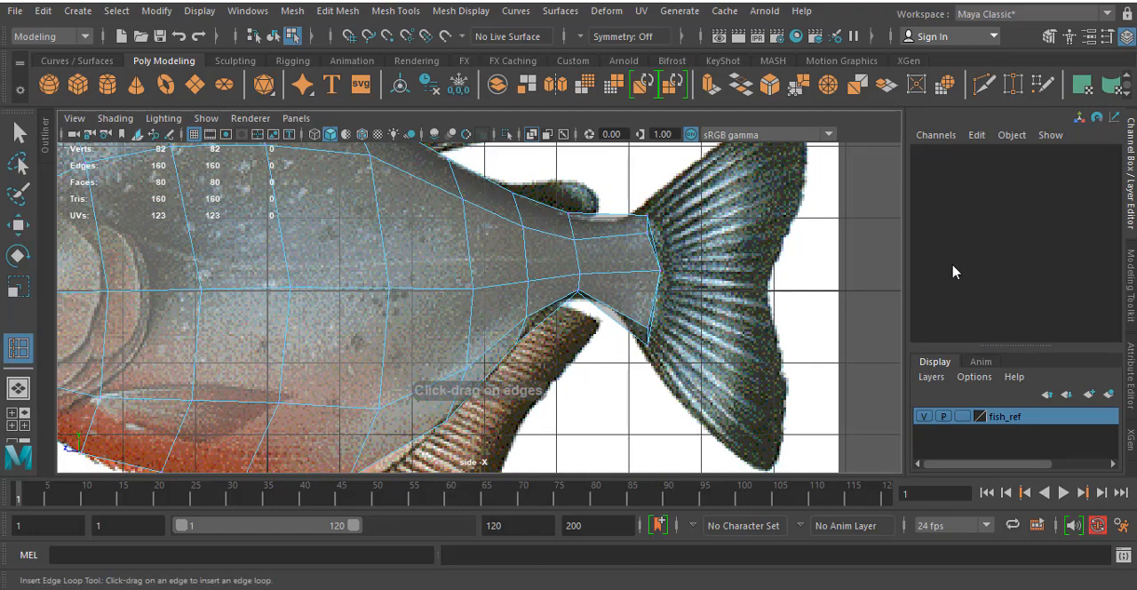
pyautogui.moveTo(623, 245); pyautogui.dragTo(620, 240)
pyautogui.click(611, 240)
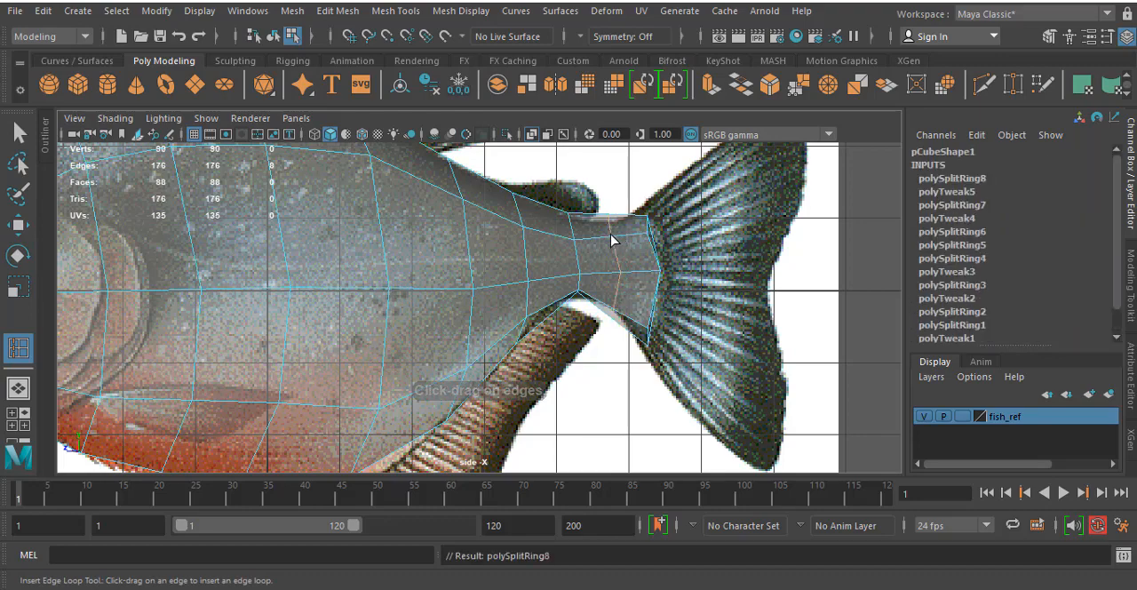
pyautogui.press('w')
pyautogui.moveTo(611, 147); pyautogui.dragTo(533, 156, button='right')
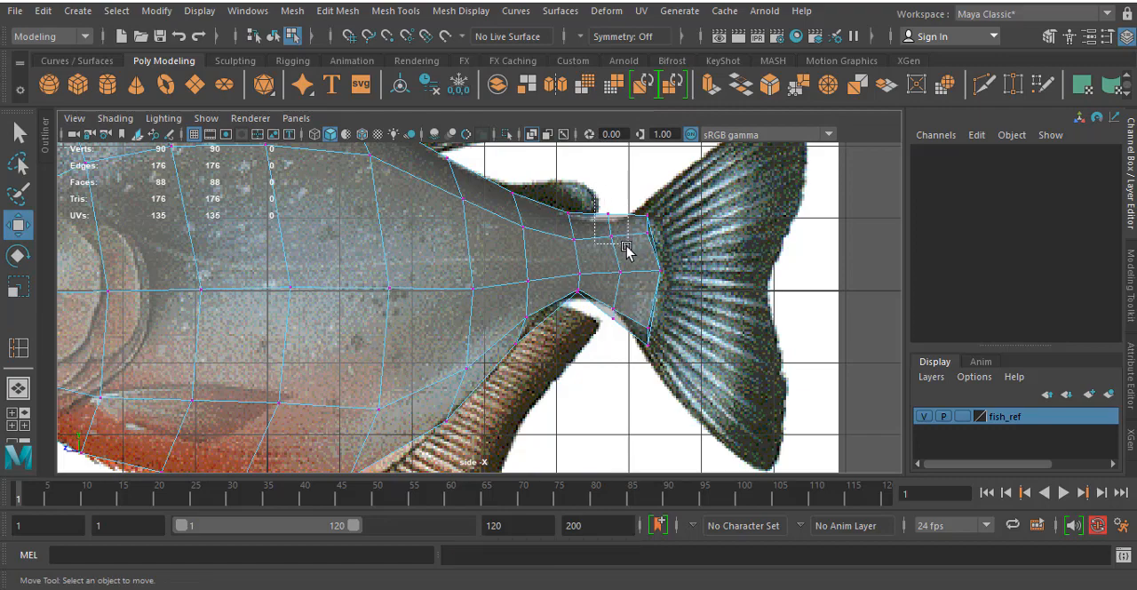
pyautogui.click(610, 231)
pyautogui.moveTo(611, 236); pyautogui.dragTo(611, 242)
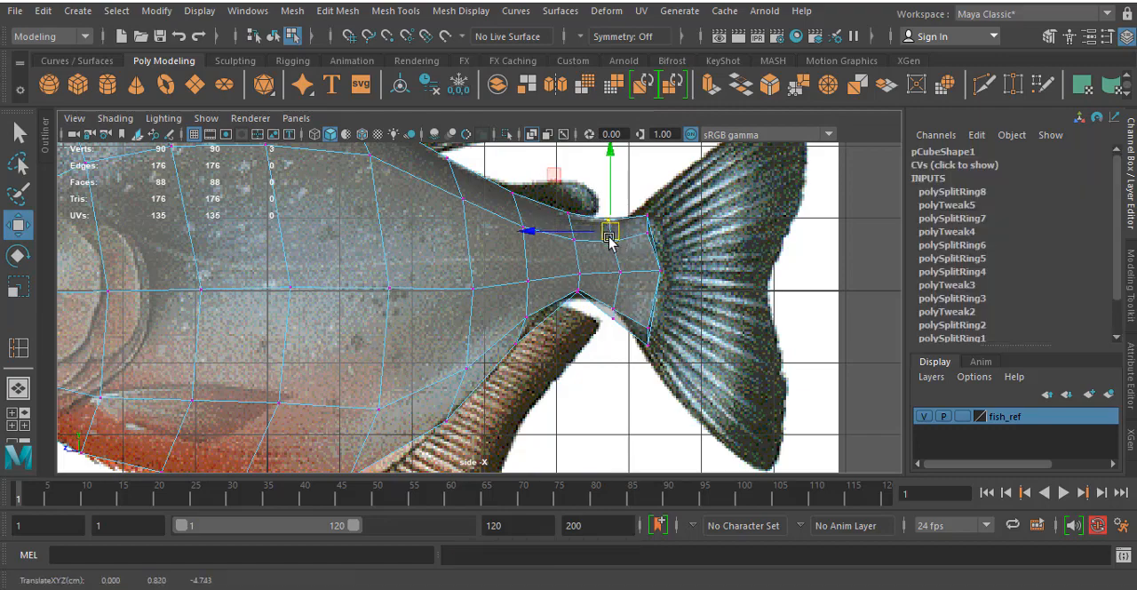
pyautogui.click(595, 306)
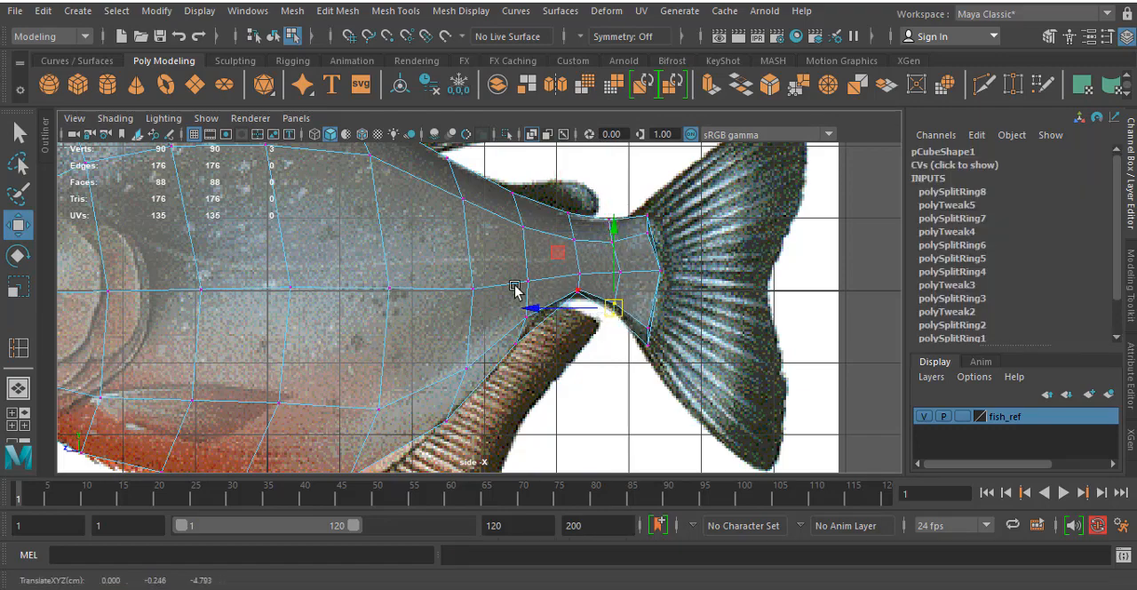
# - Raise the lower vertices at the front of the tail stalk slightly to fit the underside outline
pyautogui.scroll(3, 515, 288)
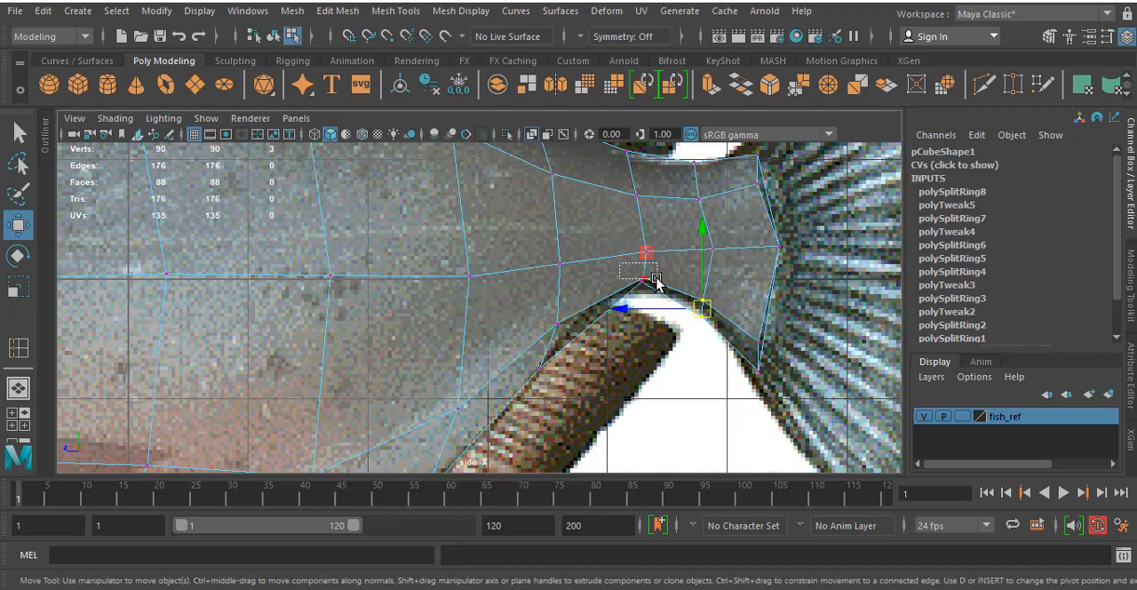
pyautogui.moveTo(657, 279)
pyautogui.mouseDown()
pyautogui.moveTo(660, 290)
pyautogui.moveTo(641, 272)
pyautogui.mouseUp()
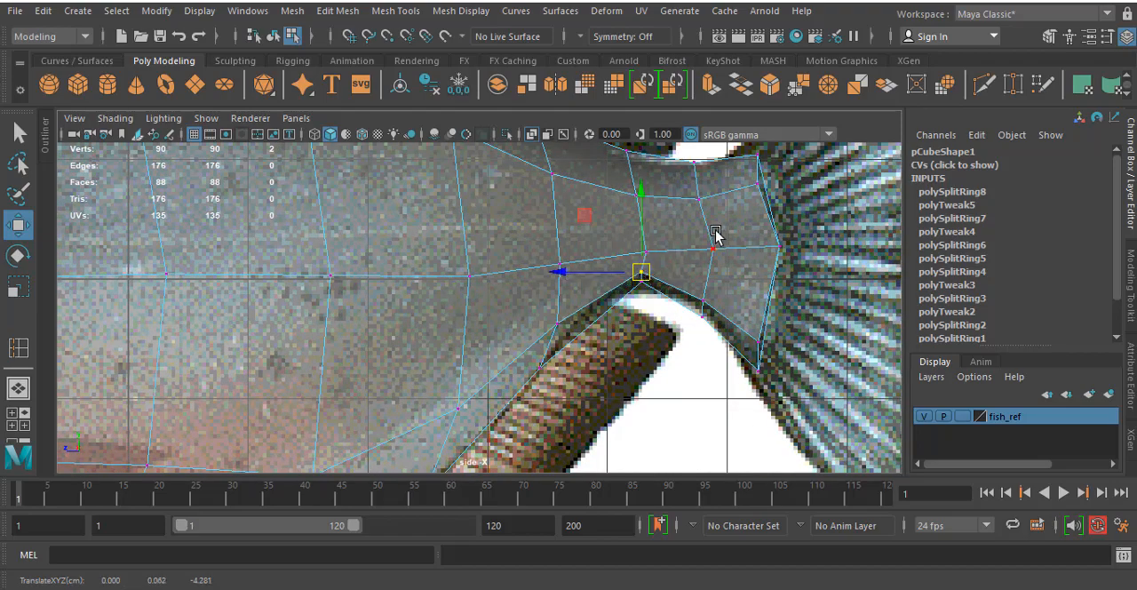
pyautogui.click(710, 248)
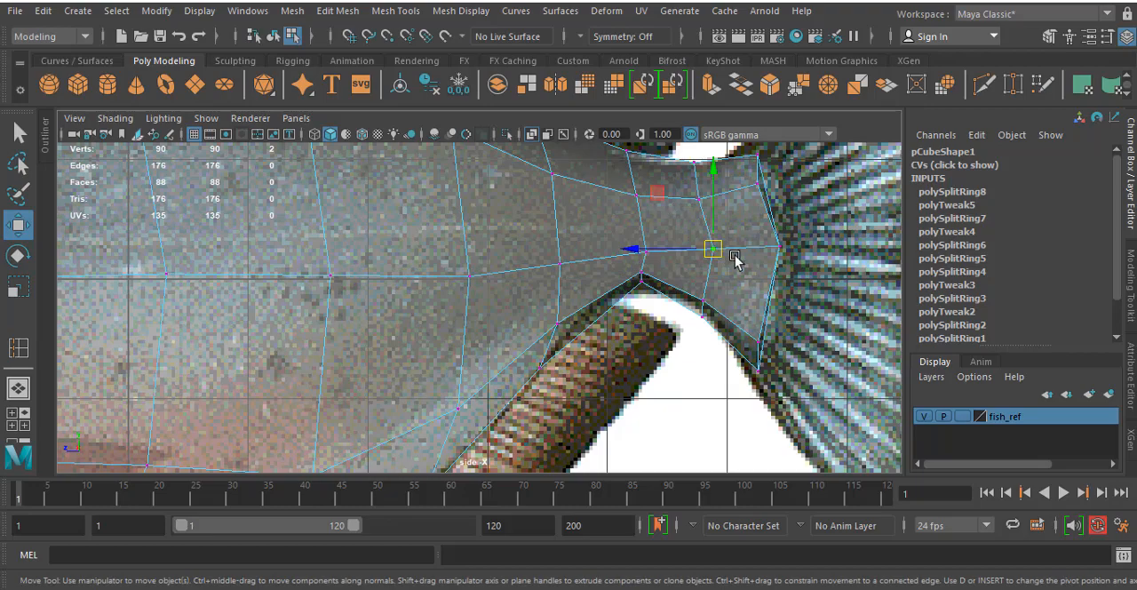
# - Check the tail mesh in perspective and raise the middle vertices at the front of the tail stalk slightly in the side view
pyautogui.press('space')
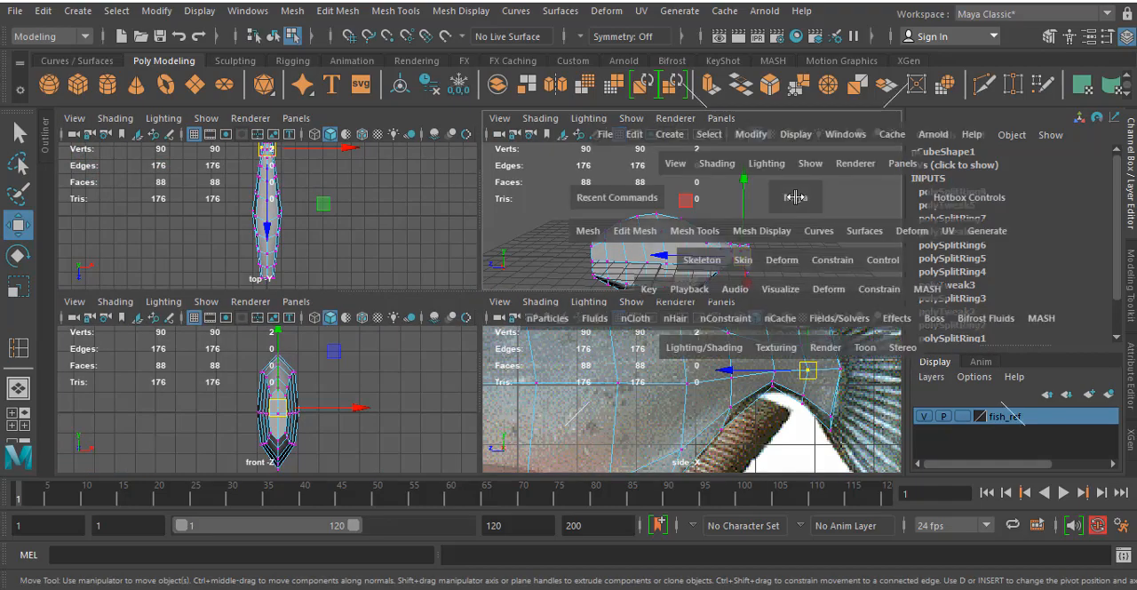
pyautogui.press('space')
pyautogui.keyDown('alt'); pyautogui.moveTo(672, 275); pyautogui.dragTo(639, 214); pyautogui.keyUp('alt')
pyautogui.scroll(5, 463, 241)
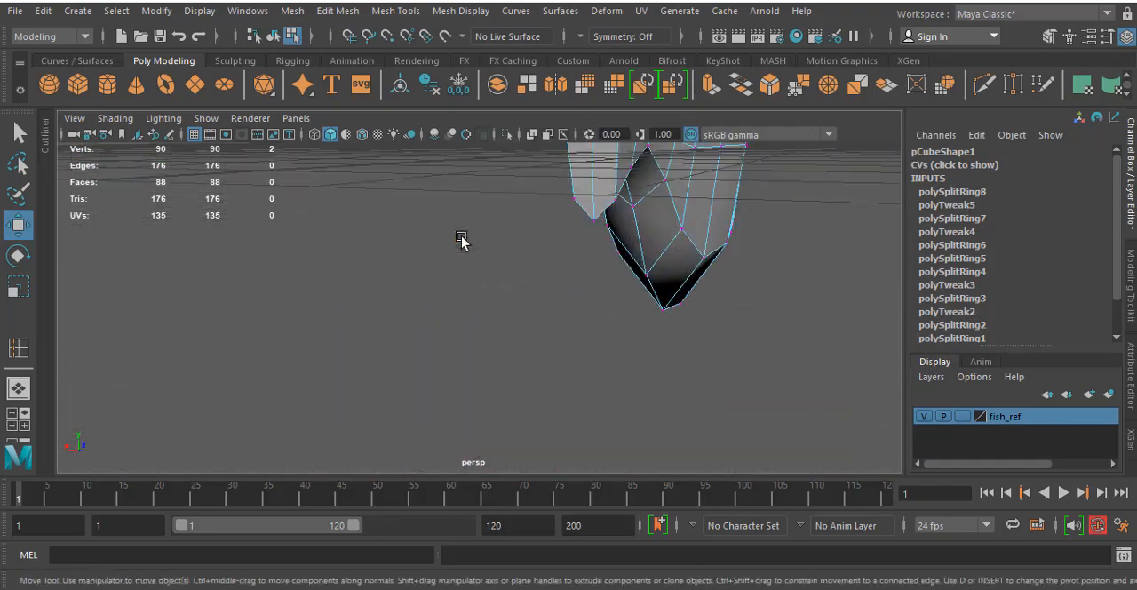
pyautogui.keyDown('alt'); pyautogui.moveTo(680, 237); pyautogui.dragTo(524, 389, button='middle'); pyautogui.keyUp('alt')
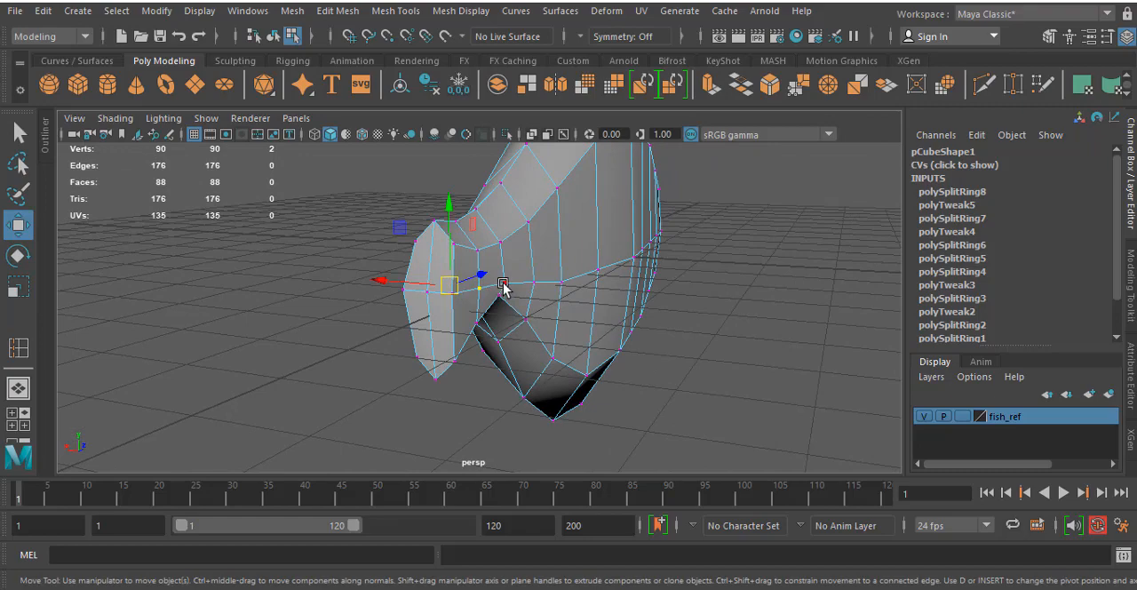
pyautogui.click(502, 286)
pyautogui.moveTo(503, 286)
pyautogui.keyDown('alt'); pyautogui.mouseDown()
pyautogui.moveTo(310, 314)
pyautogui.moveTo(487, 279)
pyautogui.mouseUp(); pyautogui.keyUp('alt')
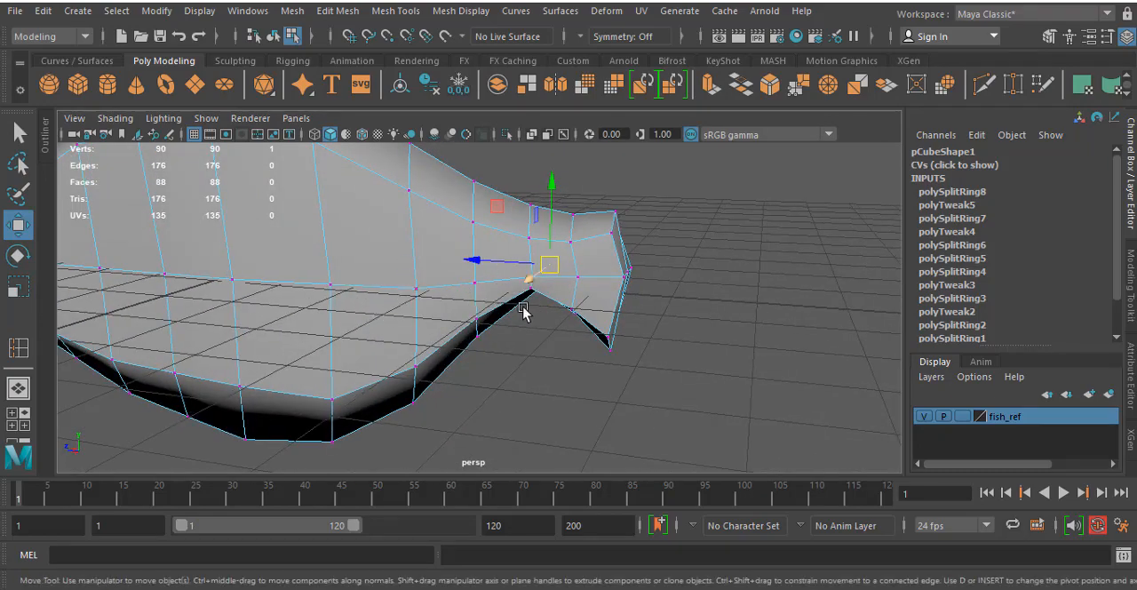
pyautogui.press('space')
pyautogui.press('space')
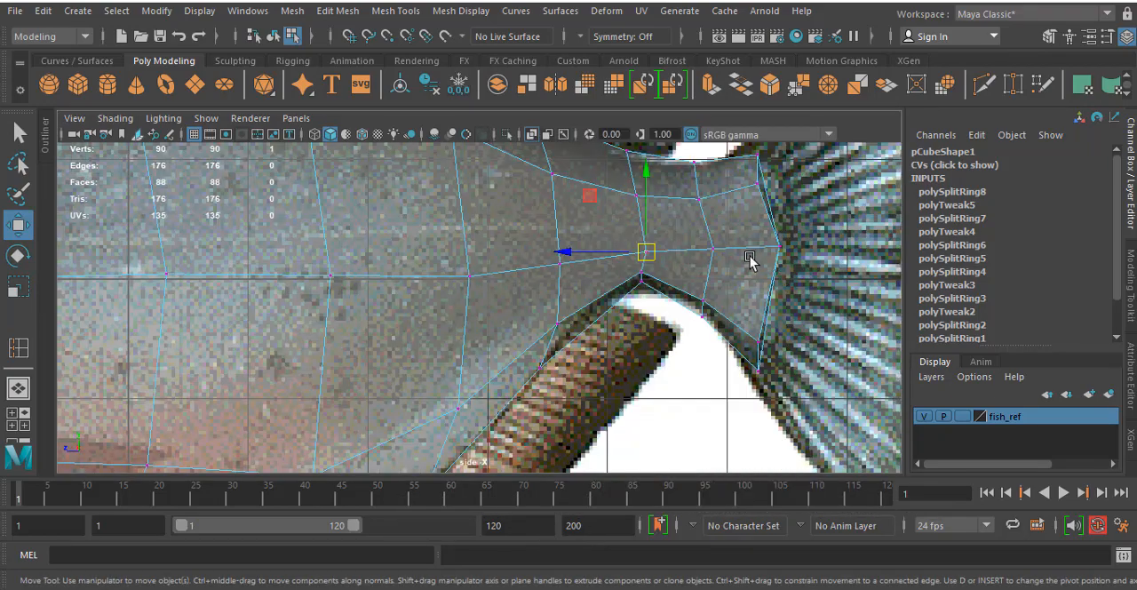
pyautogui.moveTo(603, 221)
pyautogui.mouseDown()
pyautogui.moveTo(668, 271)
pyautogui.moveTo(642, 239)
pyautogui.mouseUp()
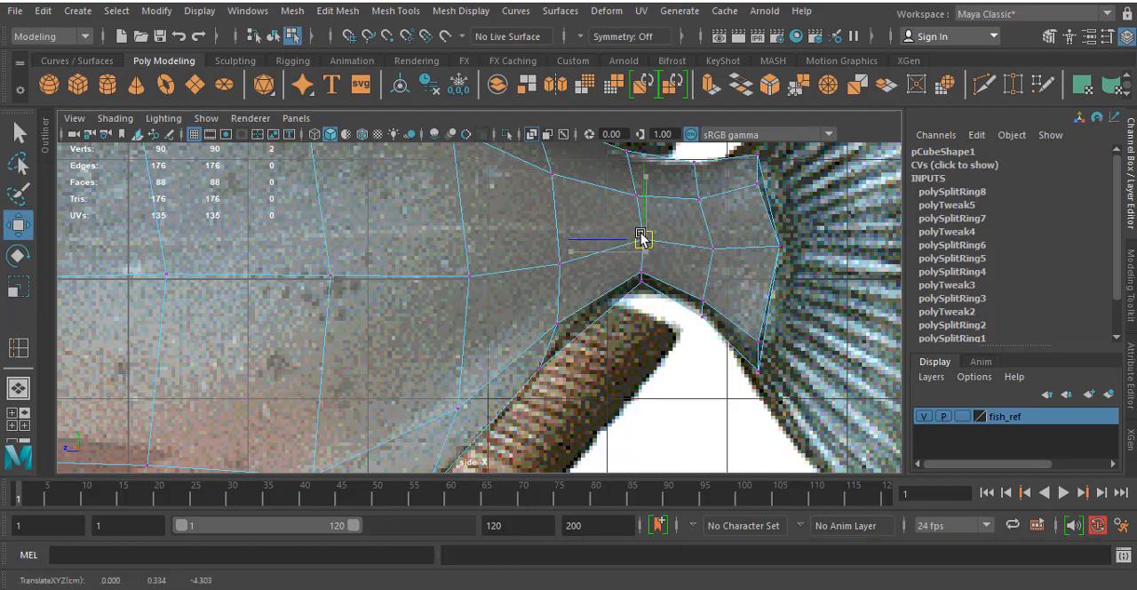
pyautogui.click(712, 249)
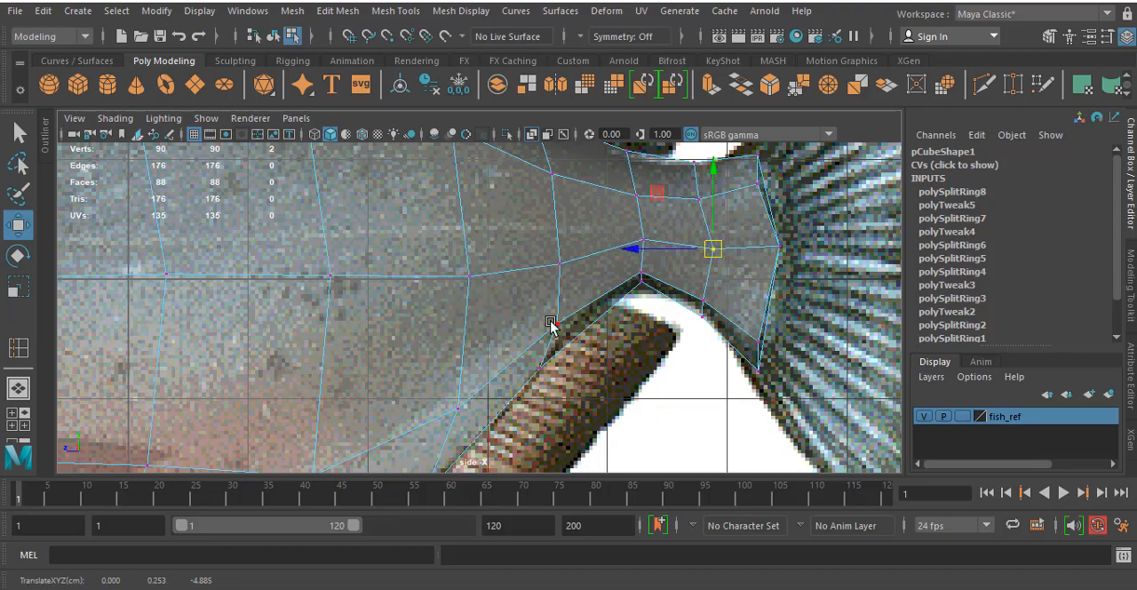
# - Examine the whole body against the reference in the side view and its thickness from the head end in perspective
pyautogui.scroll(-5, 317, 297)
pyautogui.scroll(5, 319, 297)
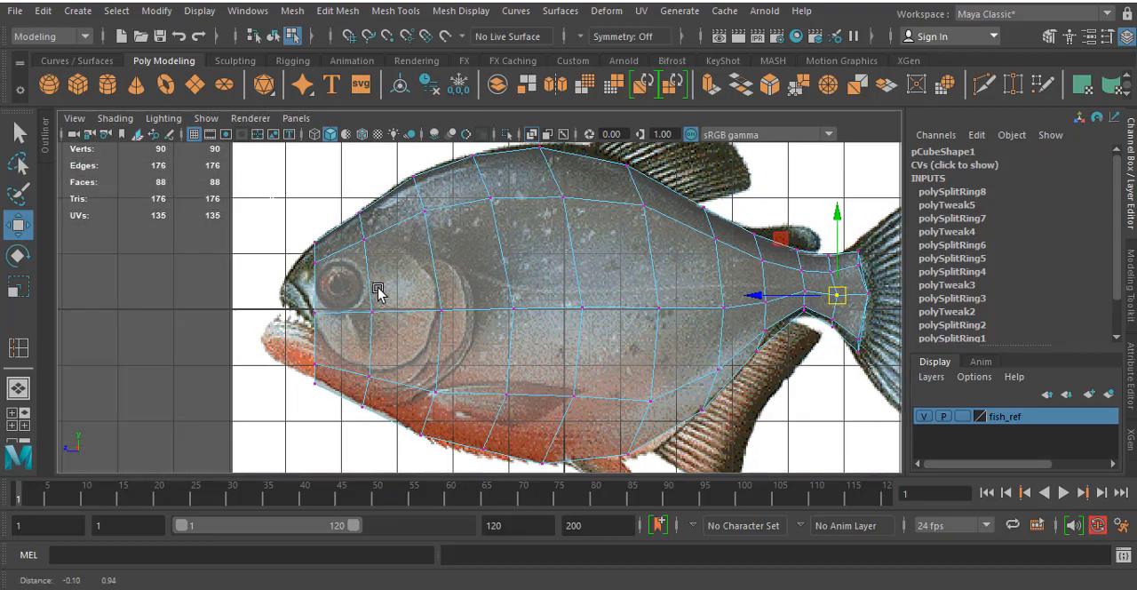
pyautogui.keyDown('alt'); pyautogui.moveTo(580, 192); pyautogui.dragTo(580, 209, button='middle'); pyautogui.keyUp('alt')
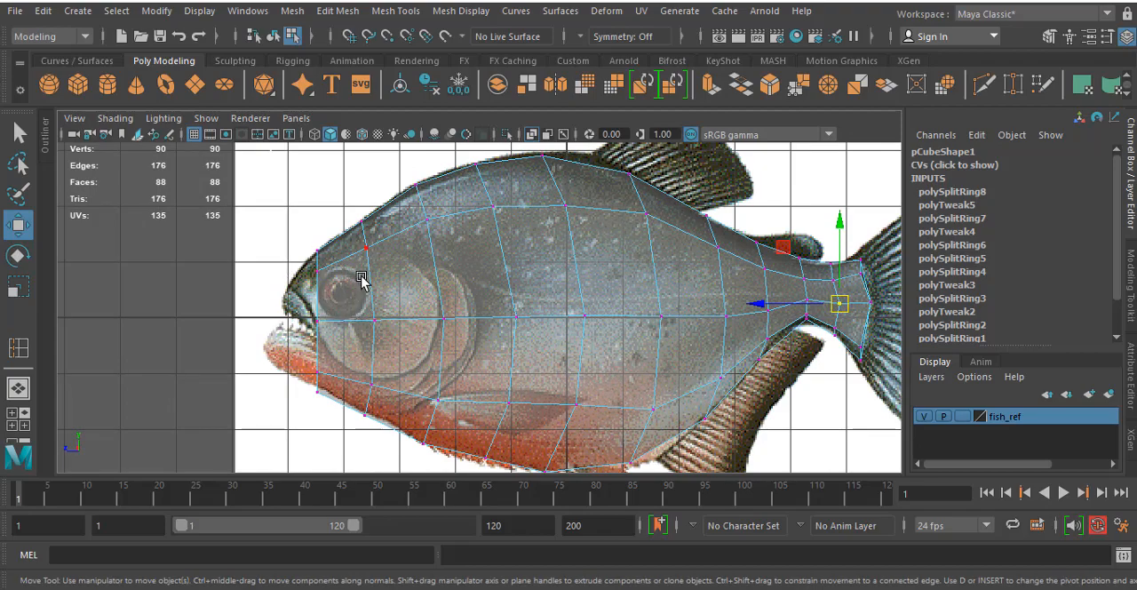
pyautogui.press('space')
pyautogui.press('space')
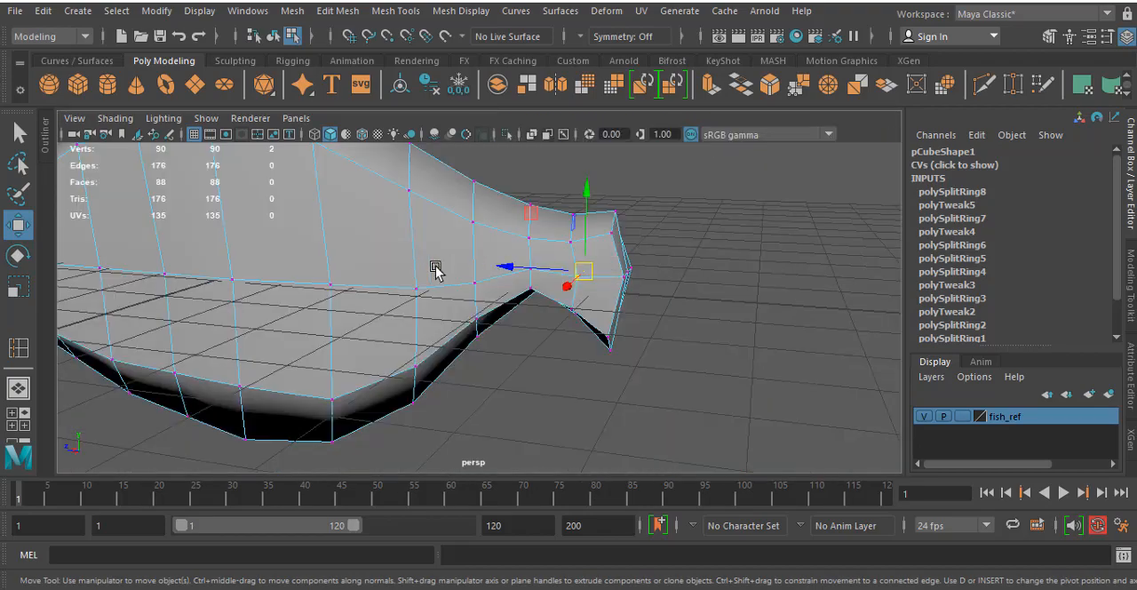
pyautogui.keyDown('alt'); pyautogui.moveTo(434, 266); pyautogui.dragTo(665, 272); pyautogui.keyUp('alt')
pyautogui.scroll(-4, 635, 282)
pyautogui.keyDown('alt'); pyautogui.moveTo(634, 309); pyautogui.dragTo(635, 233, button='middle'); pyautogui.keyUp('alt')
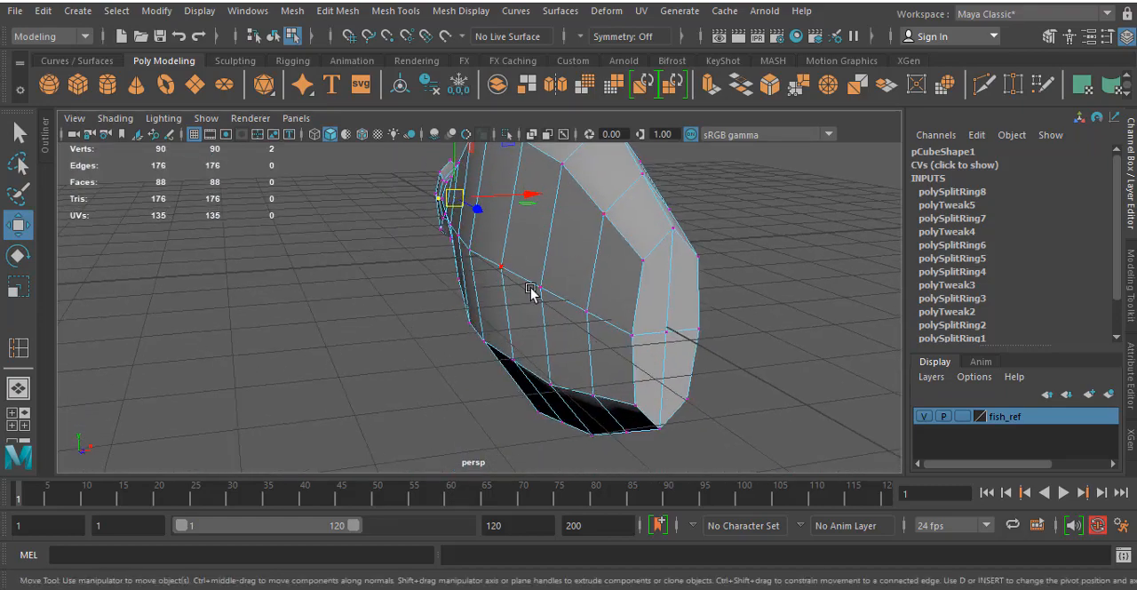
pyautogui.keyDown('alt'); pyautogui.moveTo(560, 266); pyautogui.dragTo(602, 273); pyautogui.keyUp('alt')
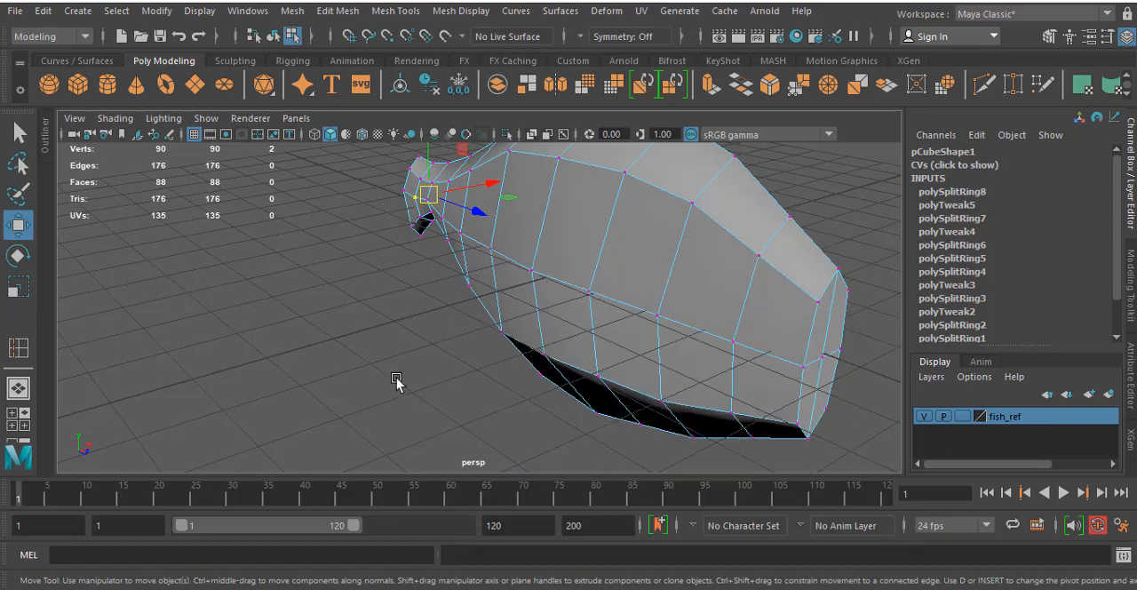
# - Select all faces on the negative X half of the fish body and delete them, keeping only one half
pyautogui.press('space')
pyautogui.press('space')
pyautogui.moveTo(480, 269); pyautogui.dragTo(478, 208, button='right')
pyautogui.moveTo(416, 176); pyautogui.dragTo(500, 485)
pyautogui.press('space')
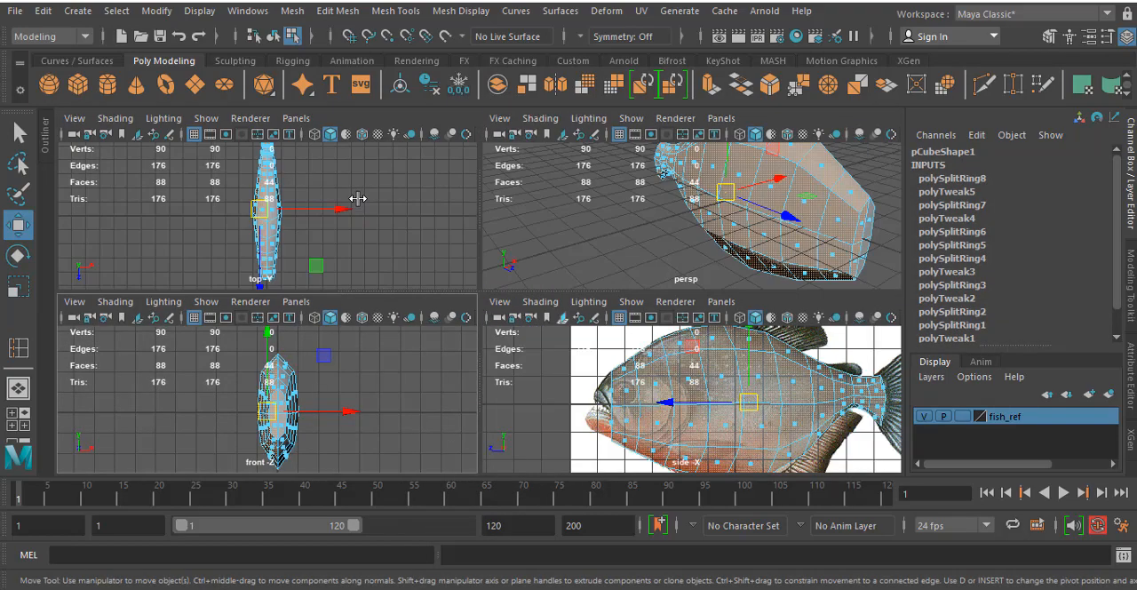
pyautogui.press('space')
pyautogui.keyDown('alt'); pyautogui.moveTo(366, 183); pyautogui.dragTo(391, 269, button='middle'); pyautogui.keyUp('alt')
pyautogui.scroll(4, 427, 233)
pyautogui.scroll(5, 428, 234)
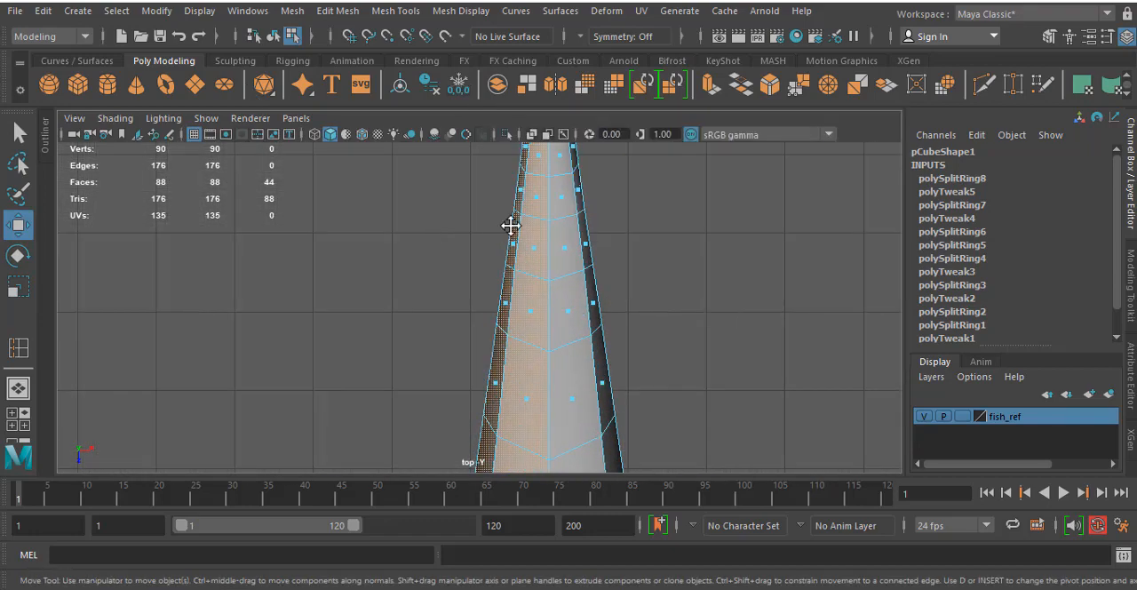
pyautogui.keyDown('alt'); pyautogui.moveTo(510, 226); pyautogui.dragTo(508, 337, button='middle'); pyautogui.keyUp('alt')
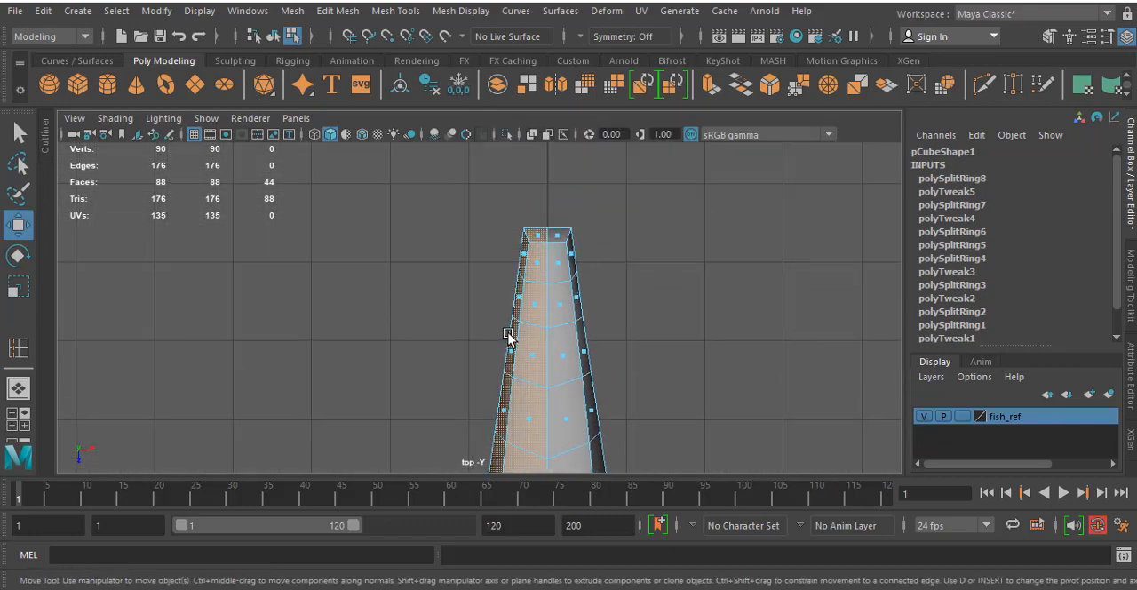
pyautogui.press('Delete')
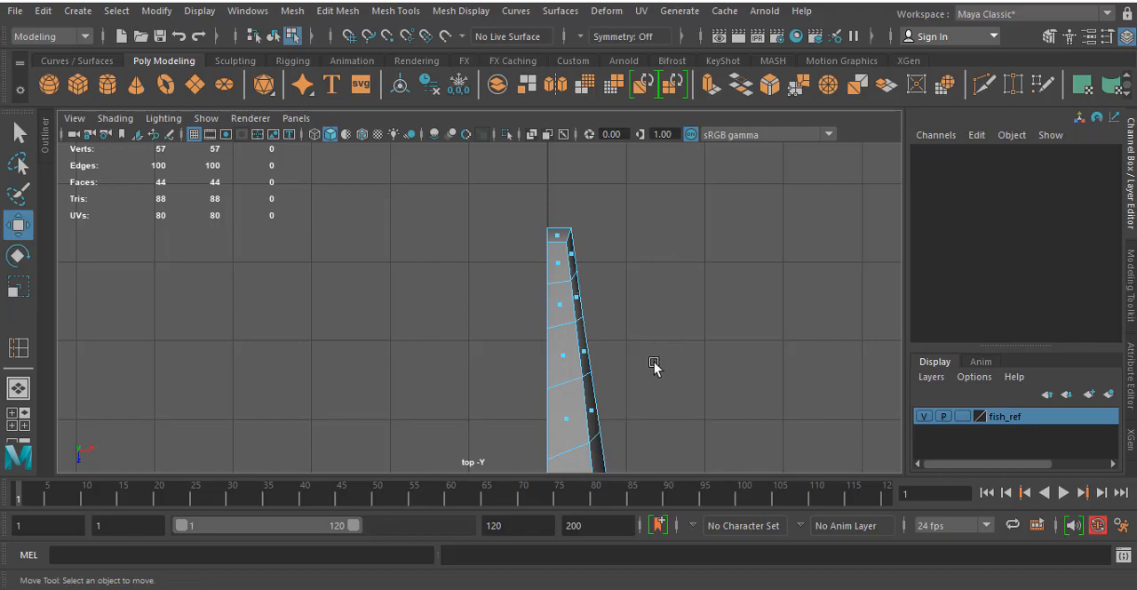
# - Move the outer vertices of the loop at the front of the tail stalk inward along X in the top view
pyautogui.keyDown('alt'); pyautogui.moveTo(648, 348); pyautogui.dragTo(573, 319, button='middle'); pyautogui.keyUp('alt')
pyautogui.press('space')
pyautogui.press('space')
pyautogui.moveTo(717, 308); pyautogui.dragTo(633, 149, button='right')
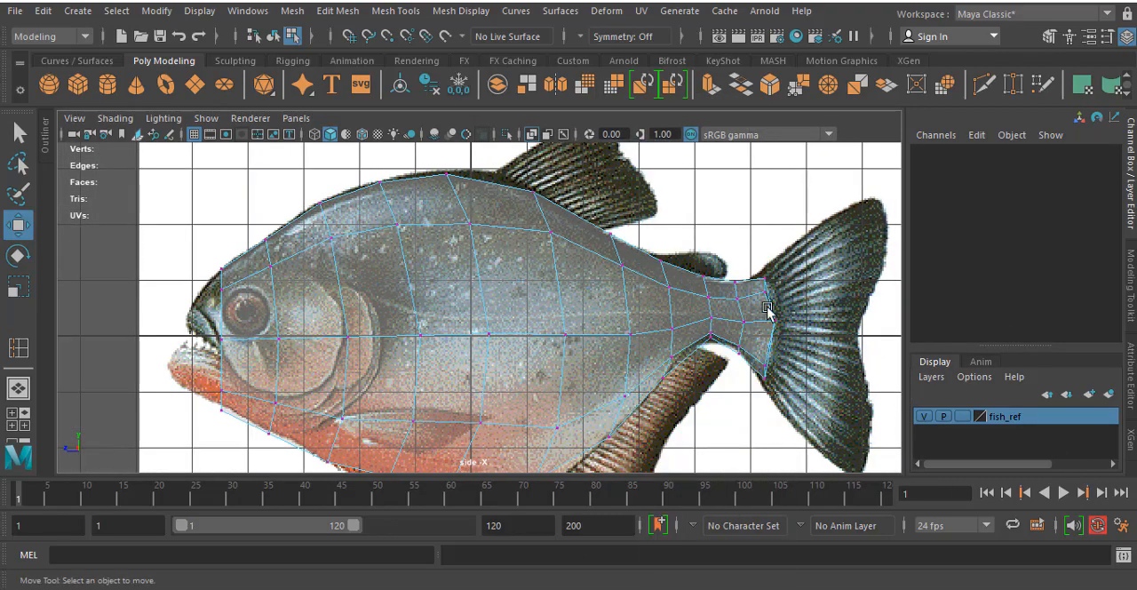
pyautogui.moveTo(732, 373); pyautogui.dragTo(653, 258)
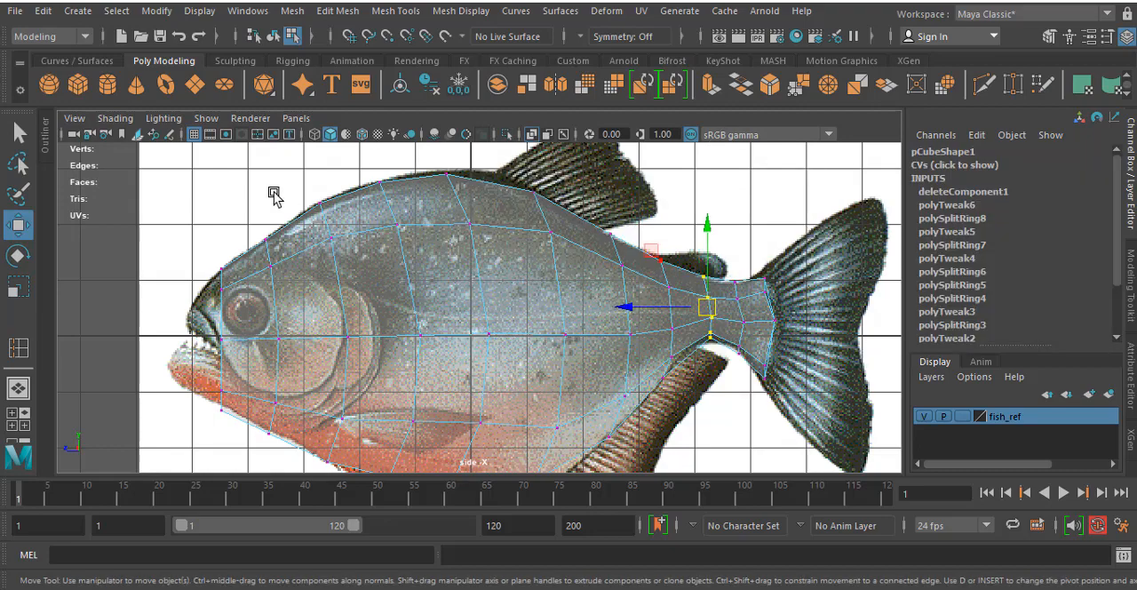
pyautogui.press('space')
pyautogui.press('space')
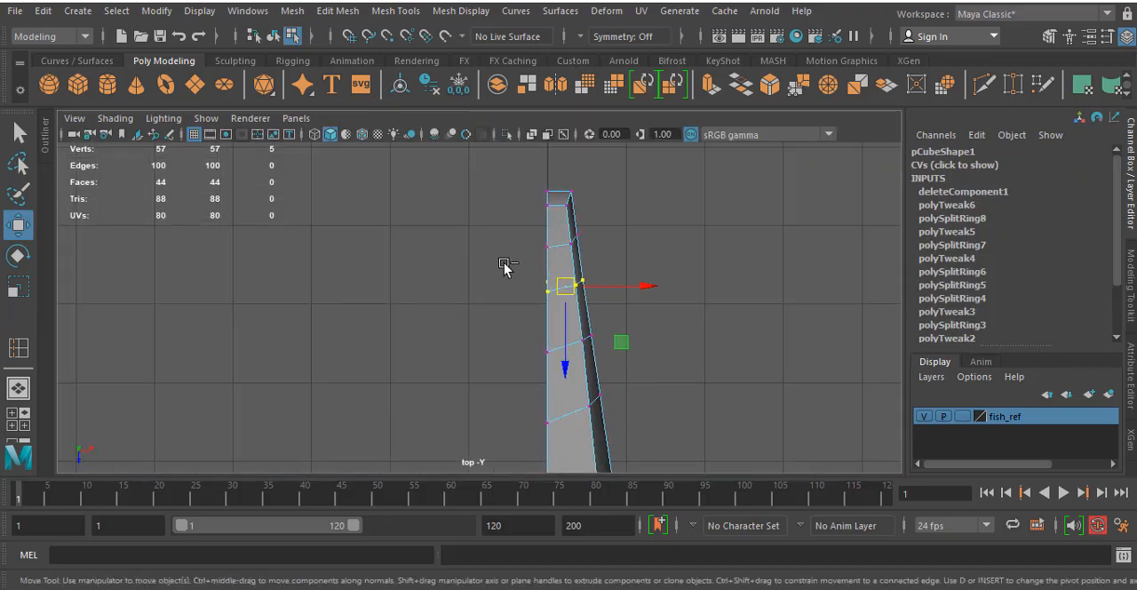
pyautogui.moveTo(504, 269); pyautogui.dragTo(558, 324)
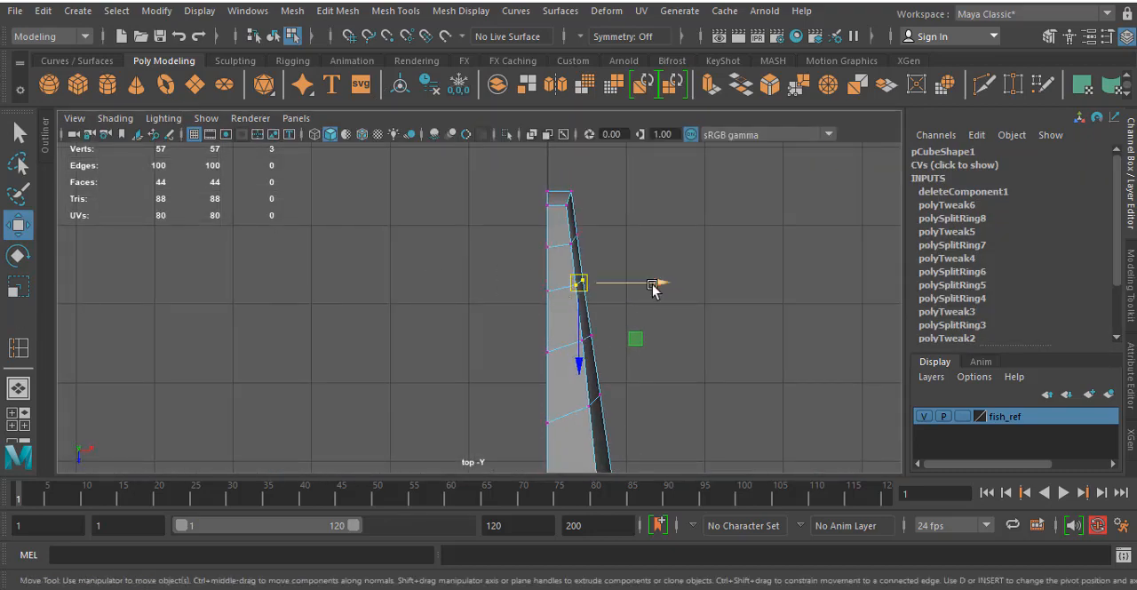
pyautogui.moveTo(660, 284); pyautogui.dragTo(649, 293)
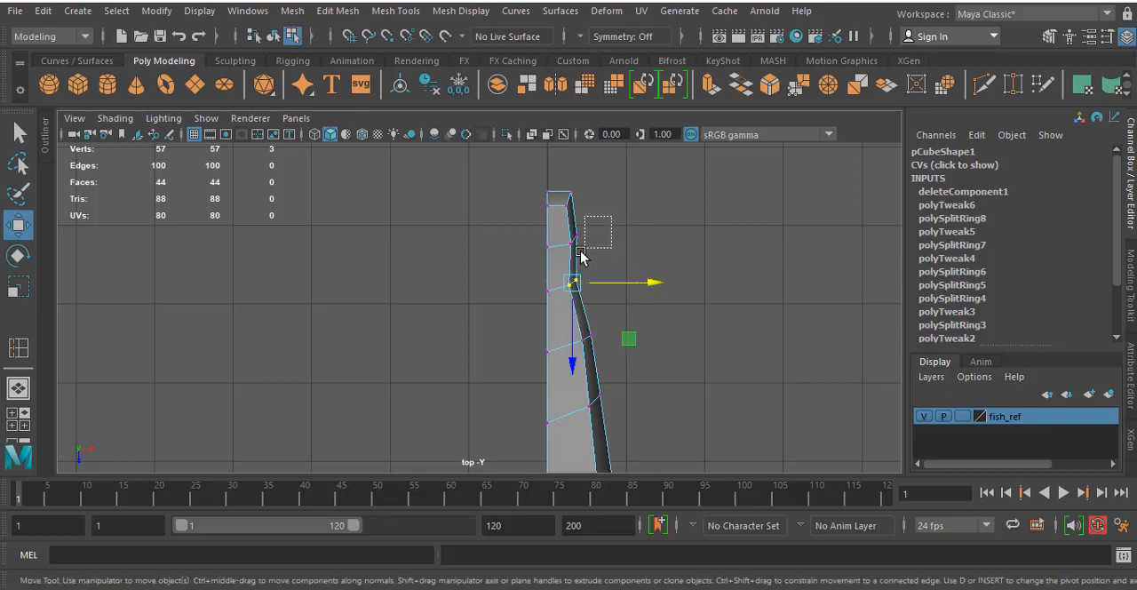
# - Move the outer vertices of the next two loops toward the body inward along X to taper the rear in the top view
pyautogui.moveTo(601, 217); pyautogui.dragTo(615, 240)
pyautogui.keyDown('alt'); pyautogui.moveTo(583, 265); pyautogui.dragTo(571, 156, button='middle'); pyautogui.keyUp('alt')
pyautogui.moveTo(590, 222); pyautogui.dragTo(560, 249)
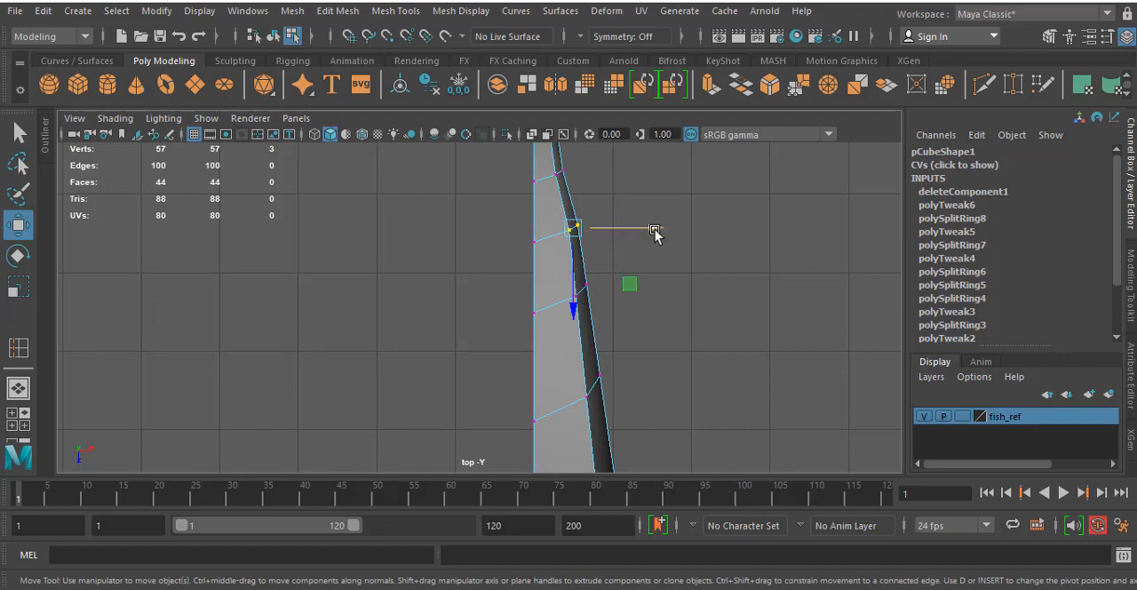
pyautogui.moveTo(654, 234); pyautogui.dragTo(646, 230)
pyautogui.moveTo(596, 283); pyautogui.dragTo(609, 308, button='middle')
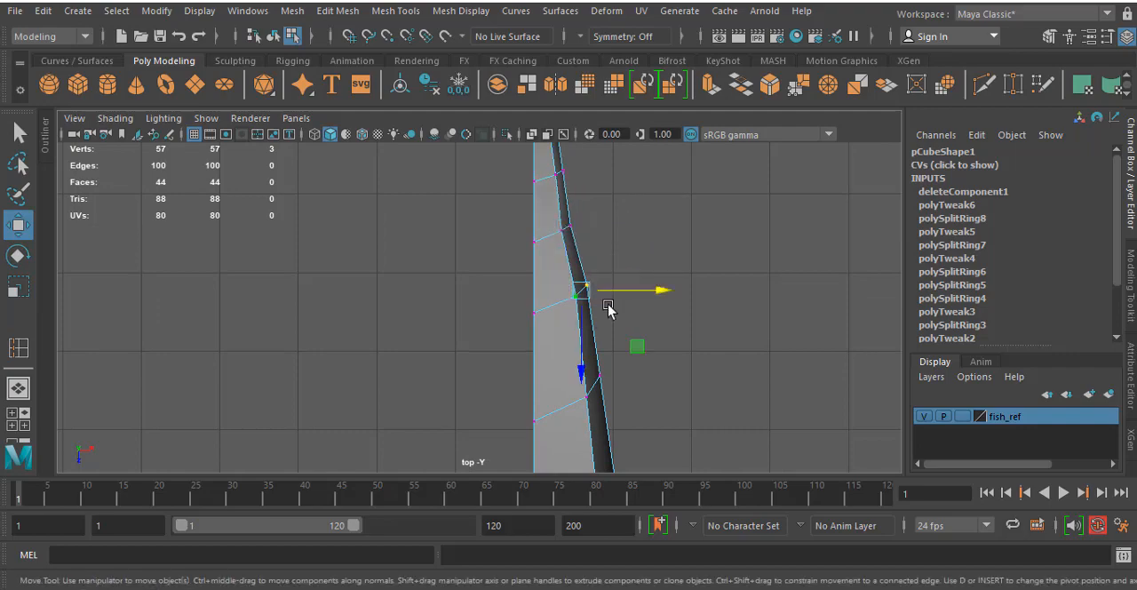
pyautogui.moveTo(666, 291); pyautogui.dragTo(658, 293)
pyautogui.keyDown('alt'); pyautogui.moveTo(698, 408); pyautogui.dragTo(656, 229, button='middle'); pyautogui.keyUp('alt')
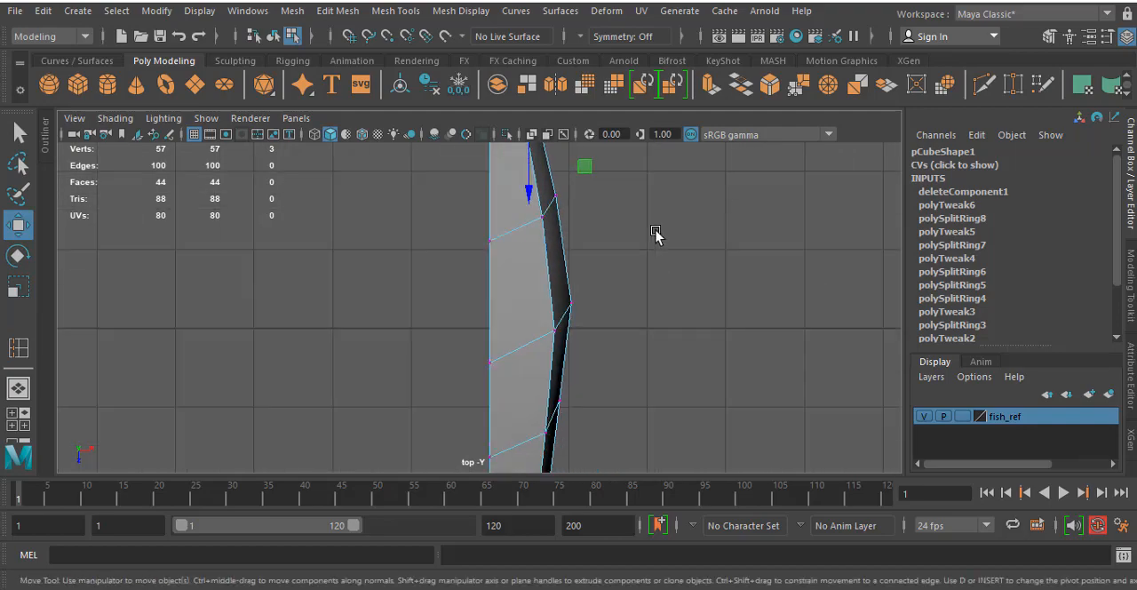
pyautogui.scroll(-5, 646, 253)
pyautogui.keyDown('alt'); pyautogui.moveTo(591, 339); pyautogui.dragTo(534, 326, button='middle'); pyautogui.keyUp('alt')
pyautogui.scroll(1, 512, 234)
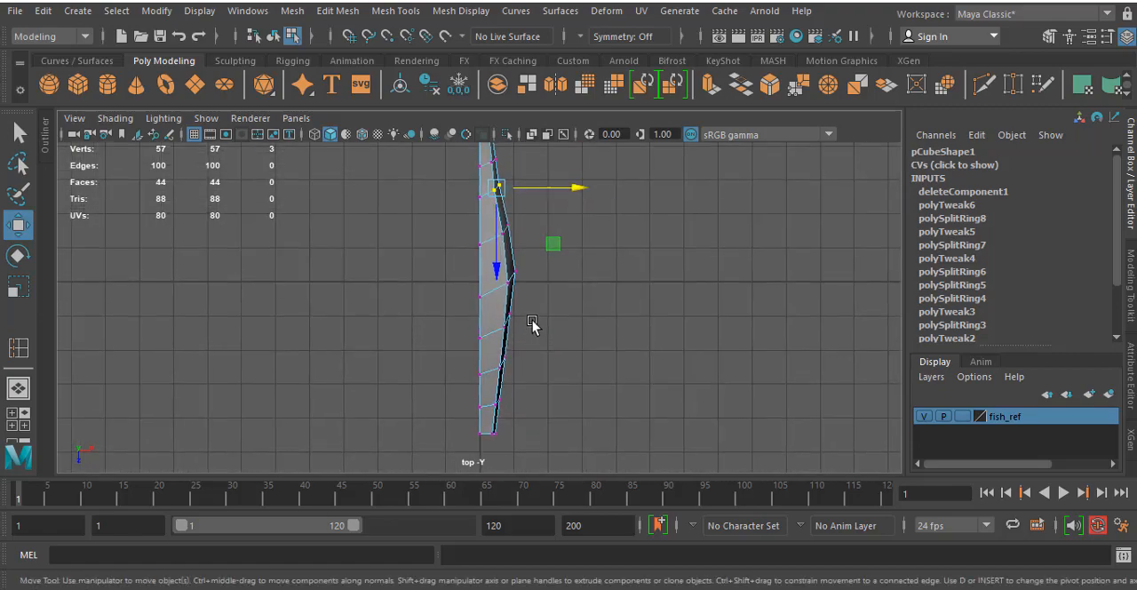
# - Move the outer vertices of the three loops between the widest point and the snout outward along X in the top view
pyautogui.scroll(1, 515, 309)
pyautogui.scroll(2, 517, 308)
pyautogui.keyDown('alt'); pyautogui.moveTo(534, 279); pyautogui.dragTo(546, 229, button='middle'); pyautogui.keyUp('alt')
pyautogui.moveTo(600, 244); pyautogui.dragTo(515, 301)
pyautogui.moveTo(578, 283); pyautogui.dragTo(592, 281)
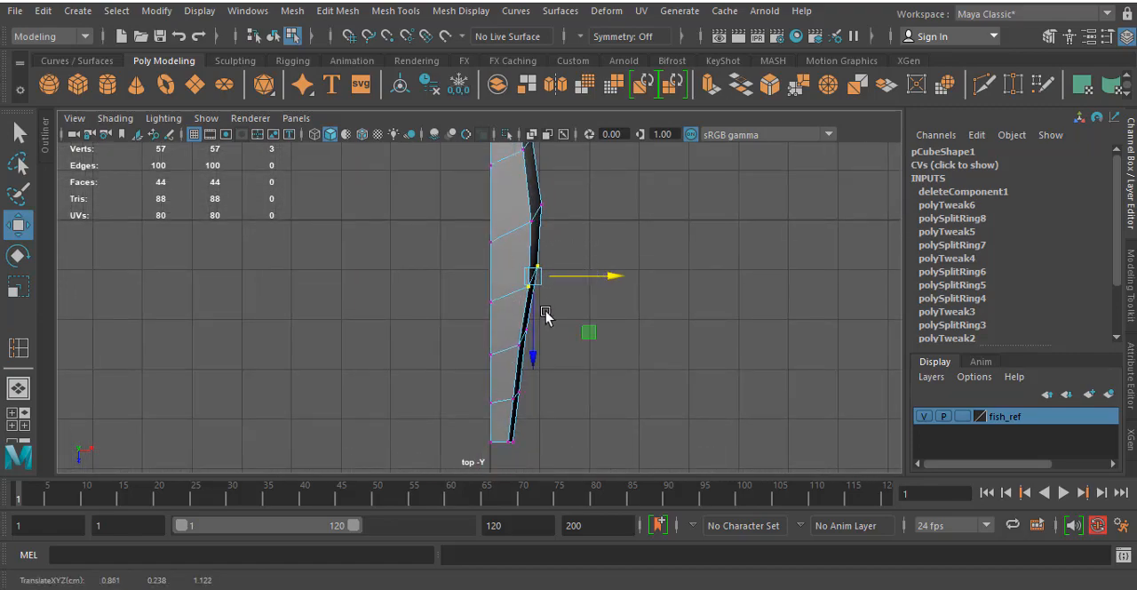
pyautogui.moveTo(546, 312); pyautogui.dragTo(567, 336)
pyautogui.click(564, 336)
pyautogui.moveTo(576, 414); pyautogui.dragTo(504, 371)
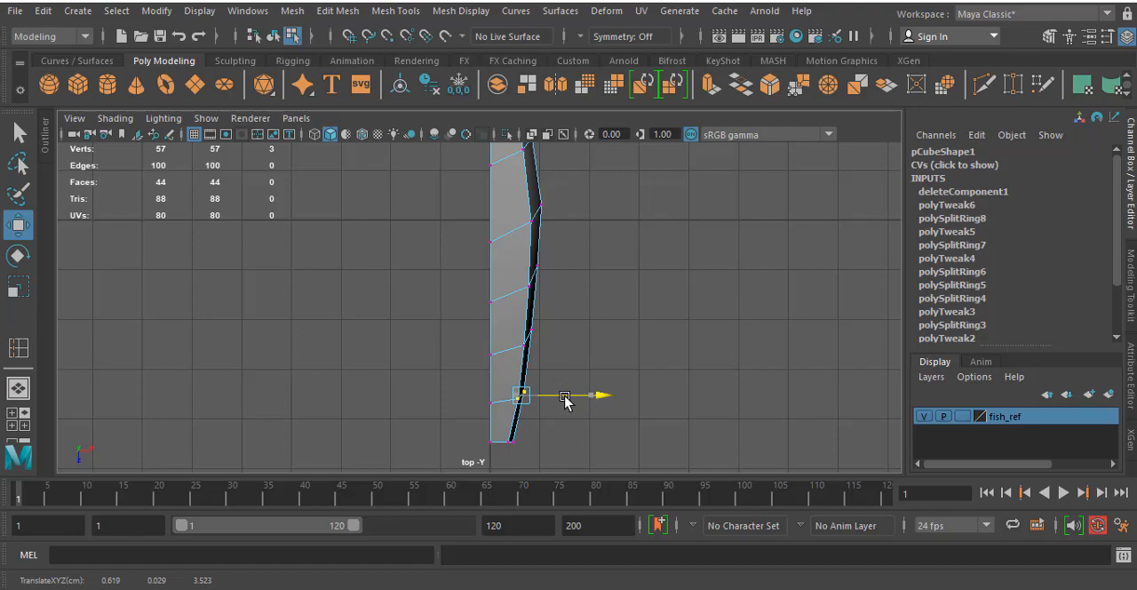
pyautogui.click(693, 368)
# - Raise the mid-side vertex just ahead of the tail stalk slightly in the side view
pyautogui.press('space')
pyautogui.press('space')
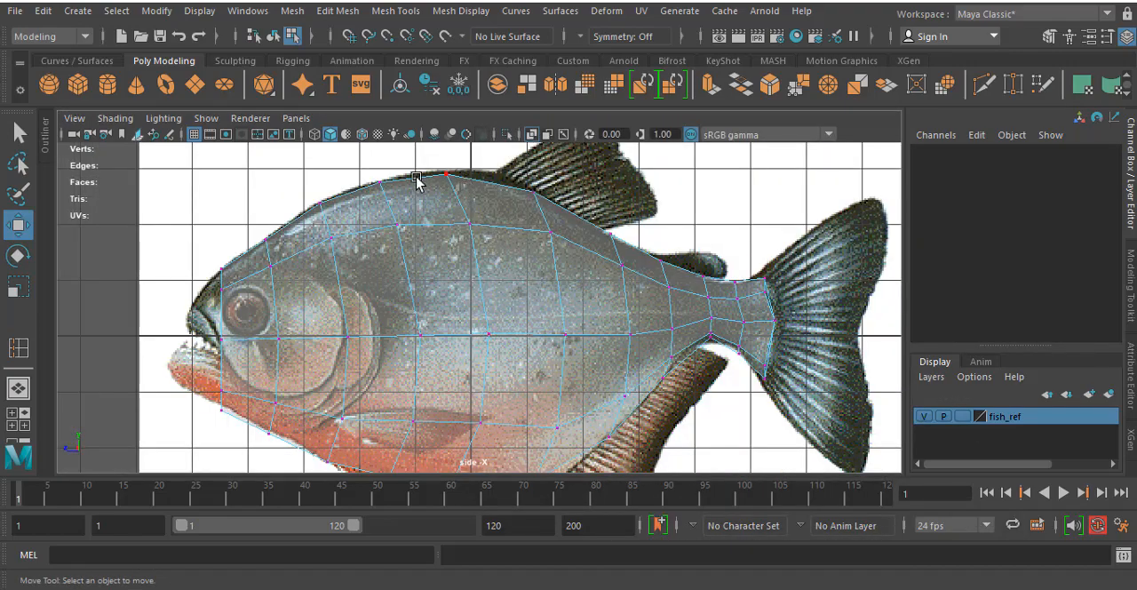
pyautogui.click(472, 185)
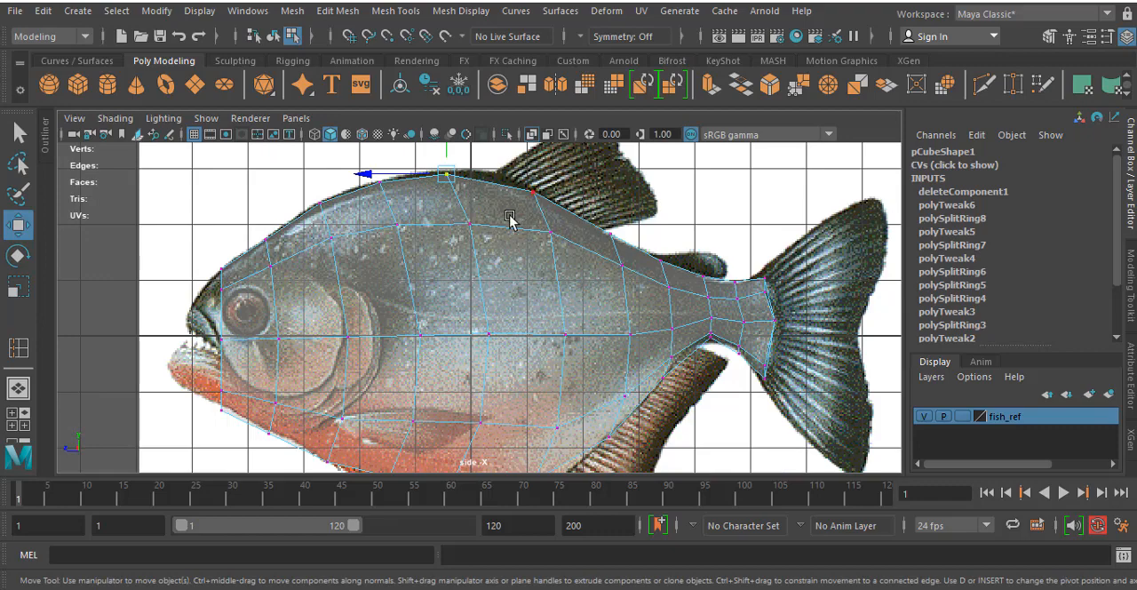
pyautogui.keyDown('alt'); pyautogui.moveTo(510, 219); pyautogui.dragTo(549, 172, button='middle'); pyautogui.keyUp('alt')
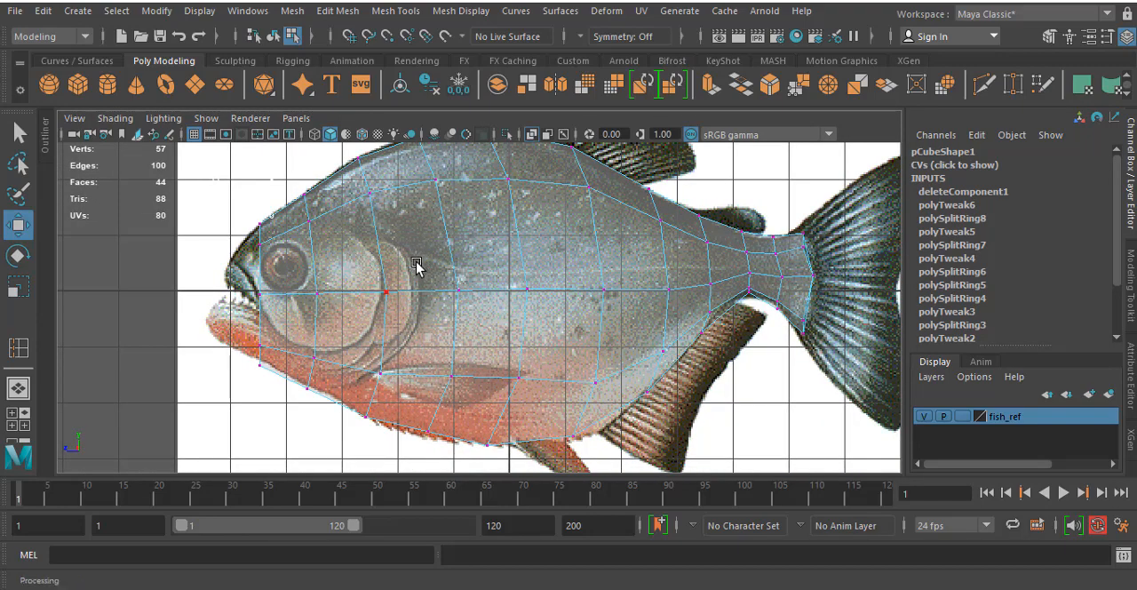
pyautogui.keyDown('alt'); pyautogui.moveTo(393, 255); pyautogui.dragTo(406, 263, button='middle'); pyautogui.keyUp('alt')
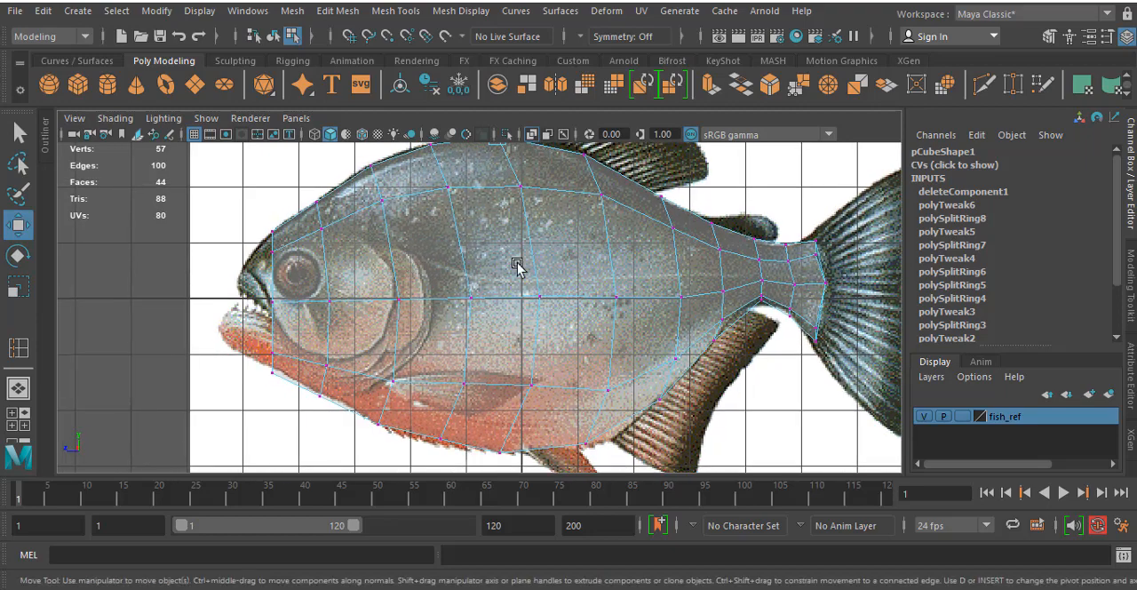
pyautogui.click(679, 295)
pyautogui.moveTo(677, 297); pyautogui.dragTo(724, 285)
pyautogui.click(724, 291)
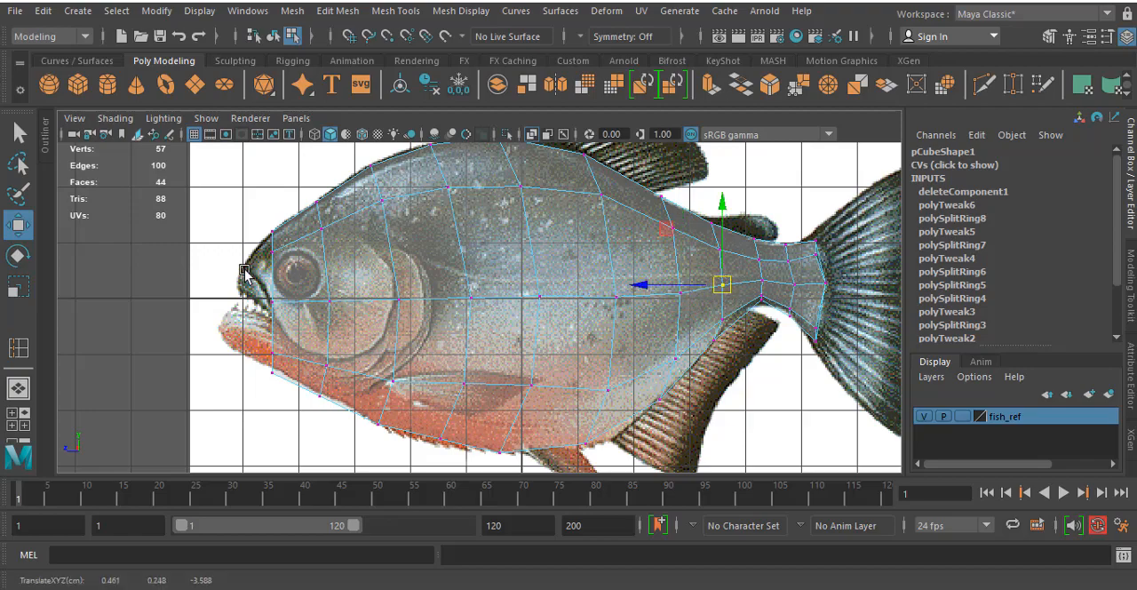
# - Reposition the middle row of head vertices in the side view, lowering the front ones to the mouth corner and shifting one back to the gill cover's edge
pyautogui.scroll(6, 245, 274)
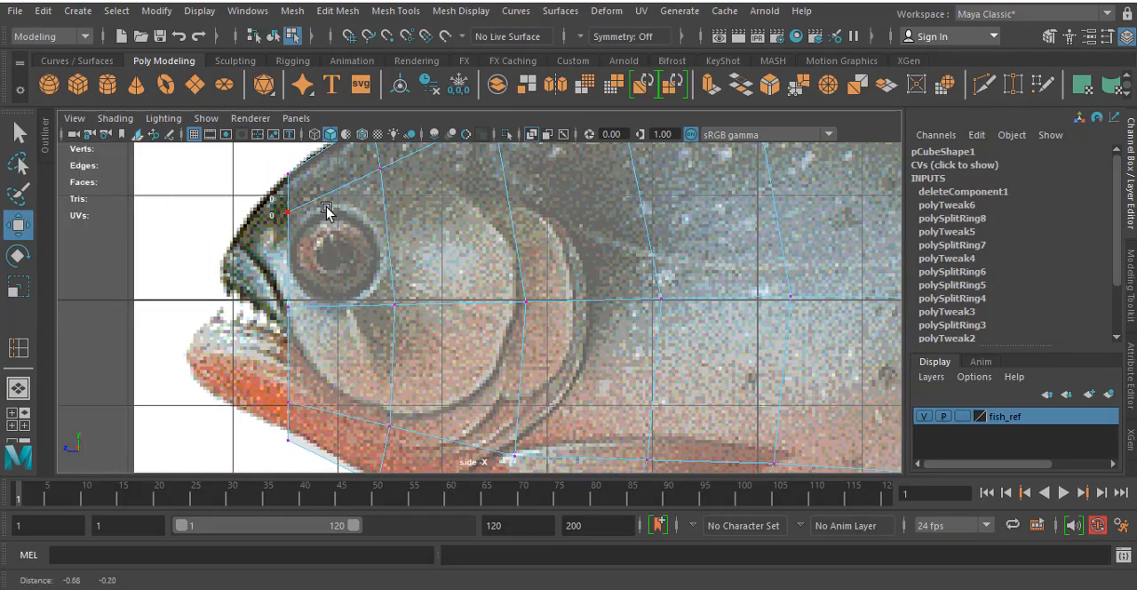
pyautogui.keyDown('alt'); pyautogui.moveTo(326, 207); pyautogui.dragTo(376, 189, button='middle'); pyautogui.keyUp('alt')
pyautogui.moveTo(359, 314)
pyautogui.mouseDown()
pyautogui.moveTo(323, 282)
pyautogui.moveTo(341, 322)
pyautogui.mouseUp()
pyautogui.moveTo(409, 260); pyautogui.dragTo(456, 316)
pyautogui.keyDown('alt'); pyautogui.moveTo(602, 241); pyautogui.dragTo(617, 370, button='middle'); pyautogui.keyUp('alt')
pyautogui.moveTo(536, 213); pyautogui.dragTo(567, 229)
pyautogui.keyDown('alt'); pyautogui.moveTo(570, 240); pyautogui.dragTo(535, 106, button='middle'); pyautogui.keyUp('alt')
pyautogui.moveTo(535, 241); pyautogui.dragTo(608, 273)
# - Move the lower-row vertex at the front of the pectoral fin slightly toward the tail in the side view
pyautogui.keyDown('alt'); pyautogui.moveTo(614, 350); pyautogui.dragTo(577, 176, button='middle'); pyautogui.keyUp('alt')
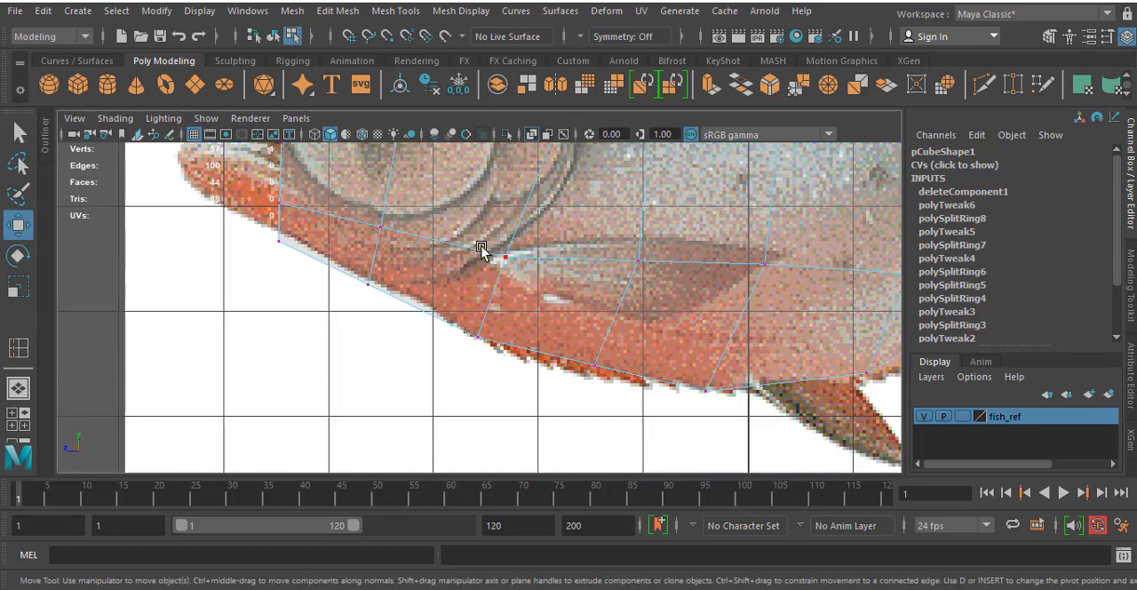
pyautogui.moveTo(460, 236); pyautogui.dragTo(538, 275)
pyautogui.moveTo(506, 258); pyautogui.dragTo(522, 262)
pyautogui.keyDown('alt'); pyautogui.moveTo(365, 172); pyautogui.dragTo(491, 331, button='middle'); pyautogui.keyUp('alt')
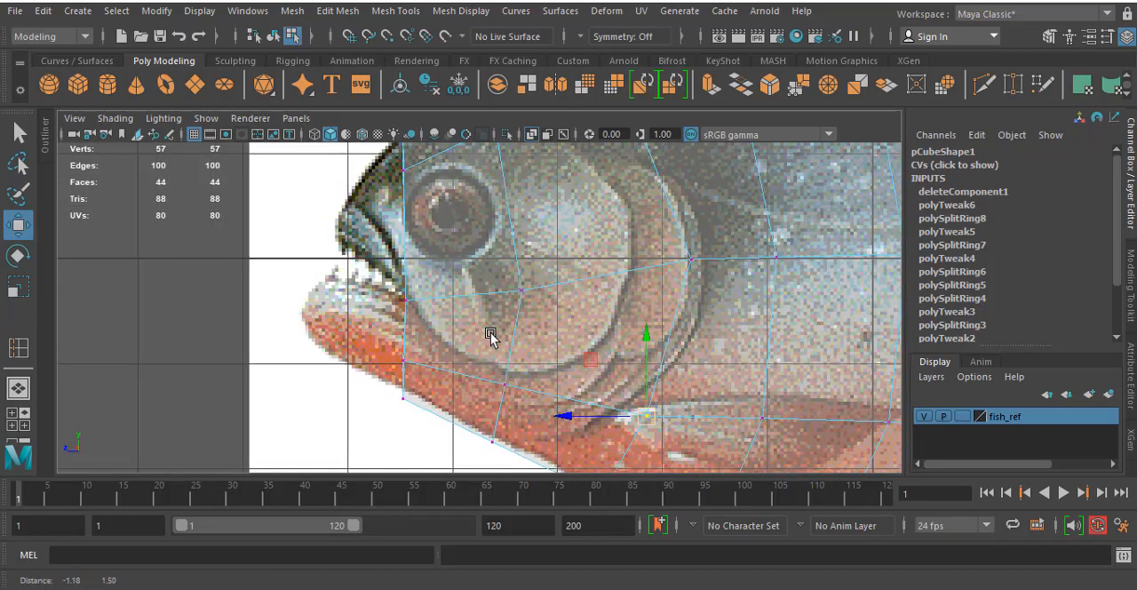
pyautogui.keyDown('alt'); pyautogui.moveTo(386, 240); pyautogui.dragTo(430, 296, button='middle'); pyautogui.keyUp('alt')
# - Examine the head's vertex placement around the mouth corner against the reference in the side view and its shape in perspective
pyautogui.scroll(-3, 448, 227)
pyautogui.press('space')
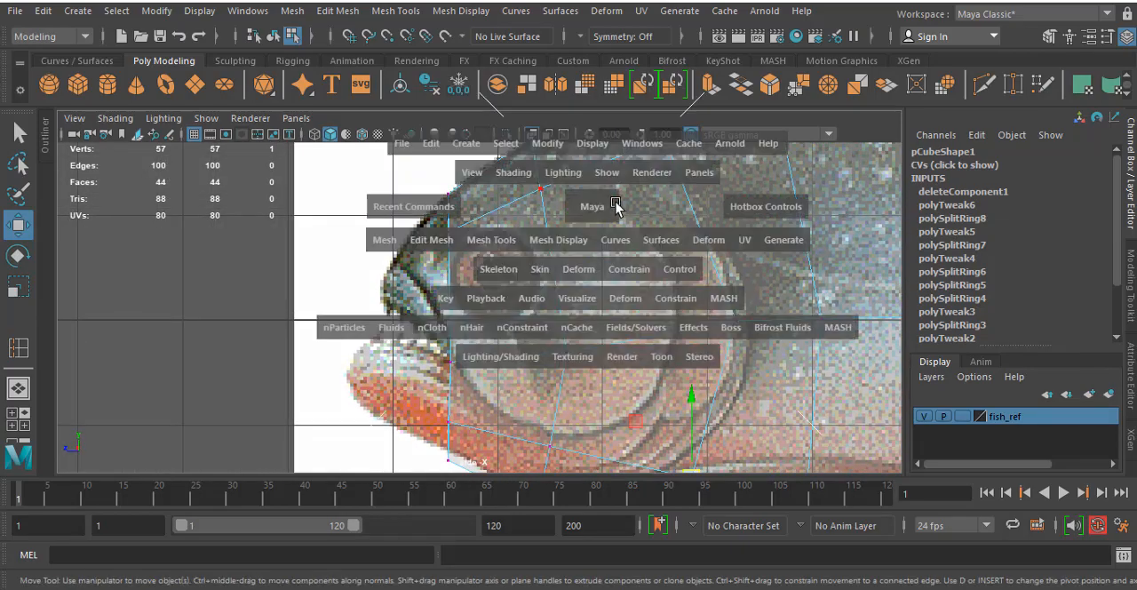
pyautogui.press('space')
pyautogui.keyDown('alt'); pyautogui.moveTo(732, 235); pyautogui.dragTo(338, 302); pyautogui.keyUp('alt')
pyautogui.press('space')
pyautogui.press('space')
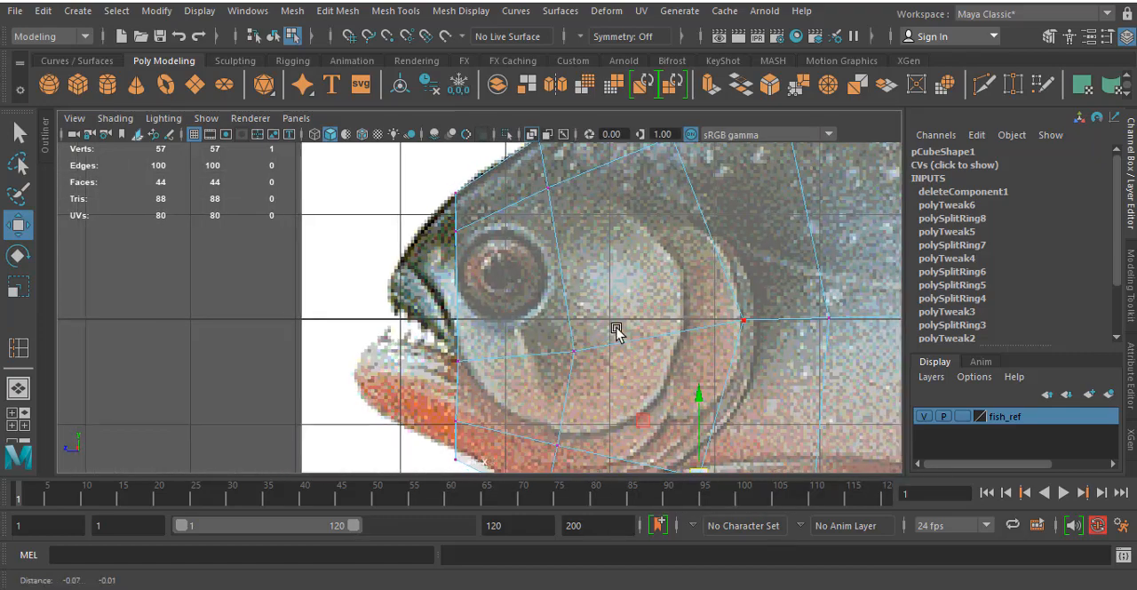
pyautogui.keyDown('alt'); pyautogui.moveTo(614, 330); pyautogui.dragTo(666, 321, button='middle'); pyautogui.keyUp('alt')
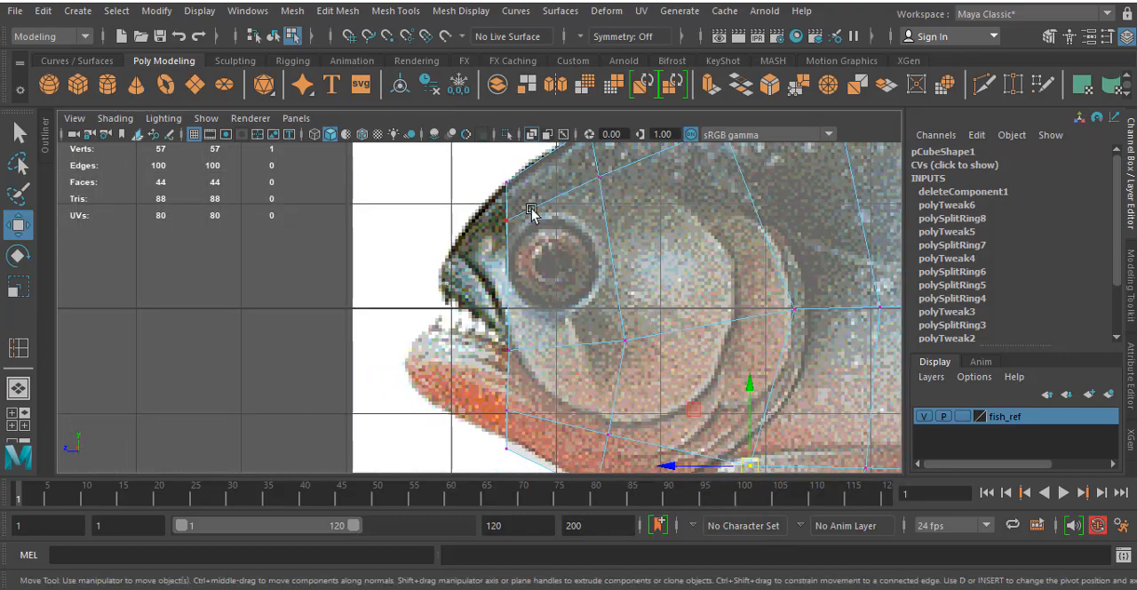
pyautogui.moveTo(502, 337); pyautogui.dragTo(516, 351)
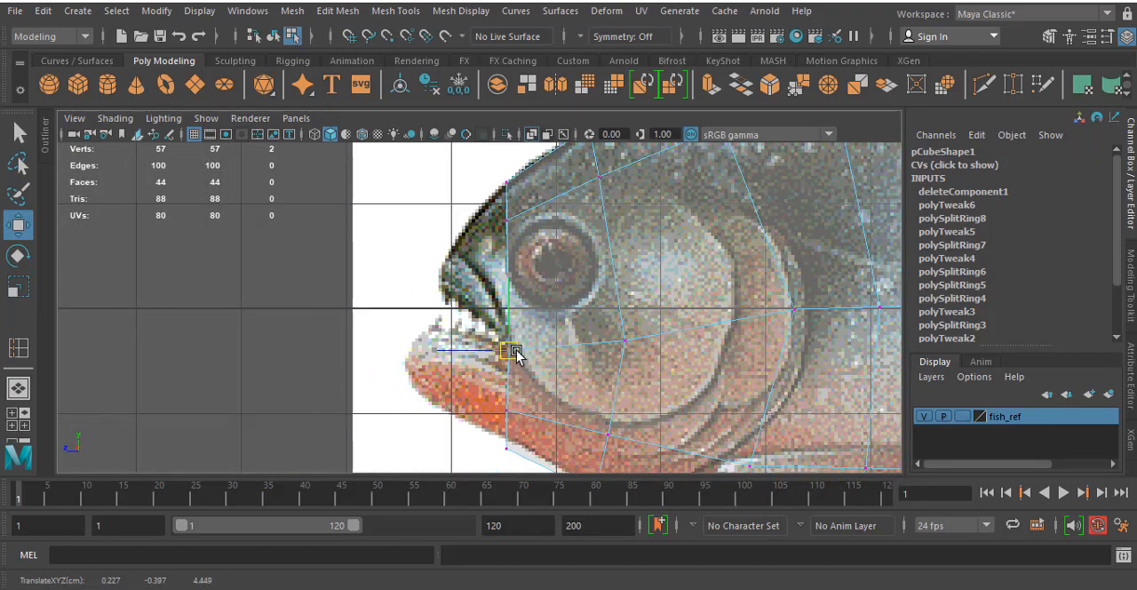
pyautogui.keyDown('alt'); pyautogui.moveTo(703, 289); pyautogui.dragTo(649, 241, button='middle'); pyautogui.keyUp('alt')
pyautogui.scroll(-5, 649, 241)
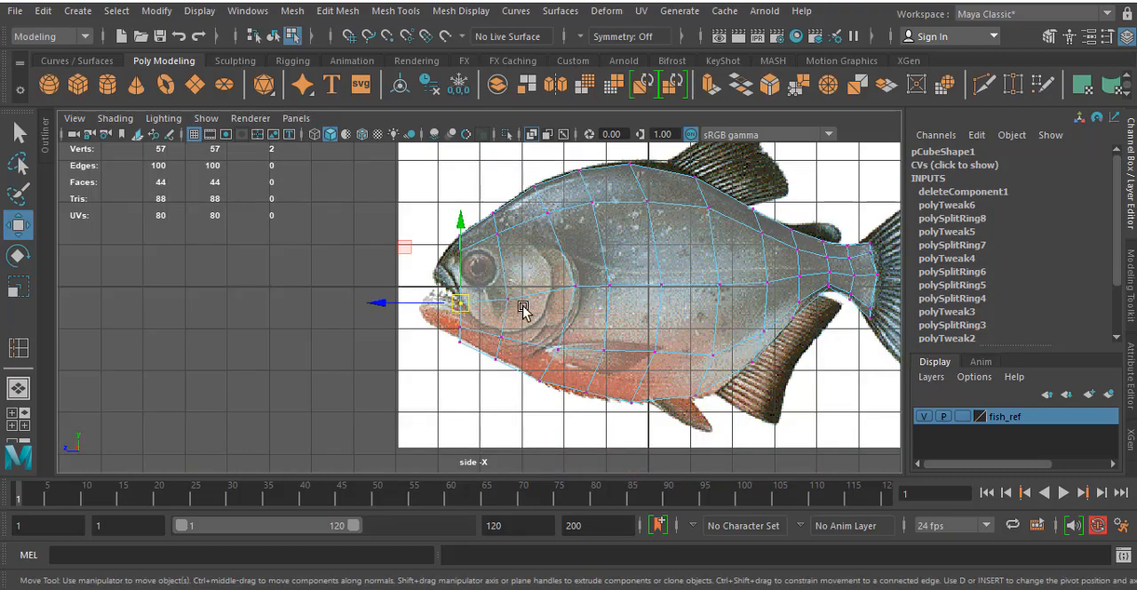
pyautogui.keyDown('alt'); pyautogui.moveTo(414, 323); pyautogui.dragTo(447, 271, button='middle'); pyautogui.keyUp('alt')
pyautogui.scroll(4, 574, 272)
pyautogui.keyDown('alt'); pyautogui.moveTo(627, 233); pyautogui.dragTo(613, 325, button='middle'); pyautogui.keyUp('alt')
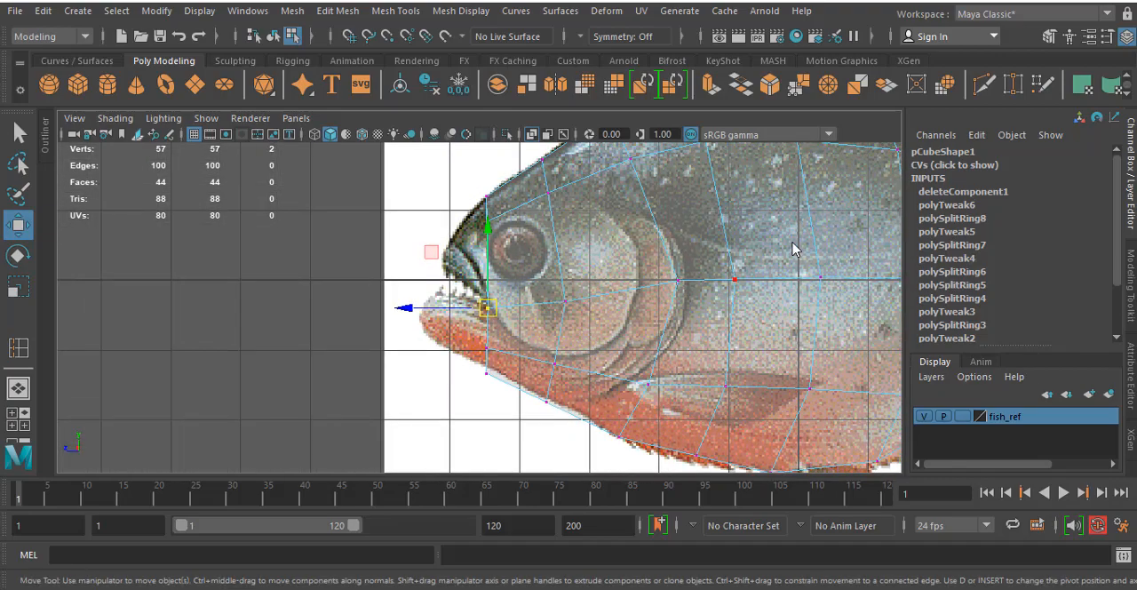
pyautogui.press('space')
pyautogui.press('space')
pyautogui.press('space')
pyautogui.keyDown('alt'); pyautogui.moveTo(620, 251); pyautogui.dragTo(645, 233); pyautogui.keyUp('alt')
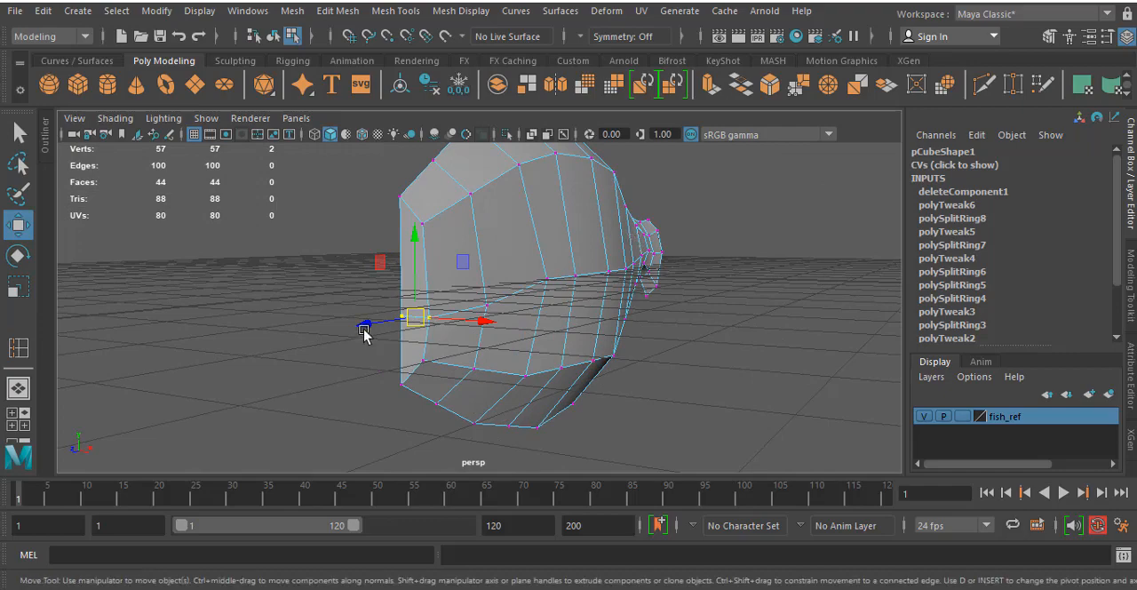
pyautogui.moveTo(404, 328); pyautogui.dragTo(345, 318)
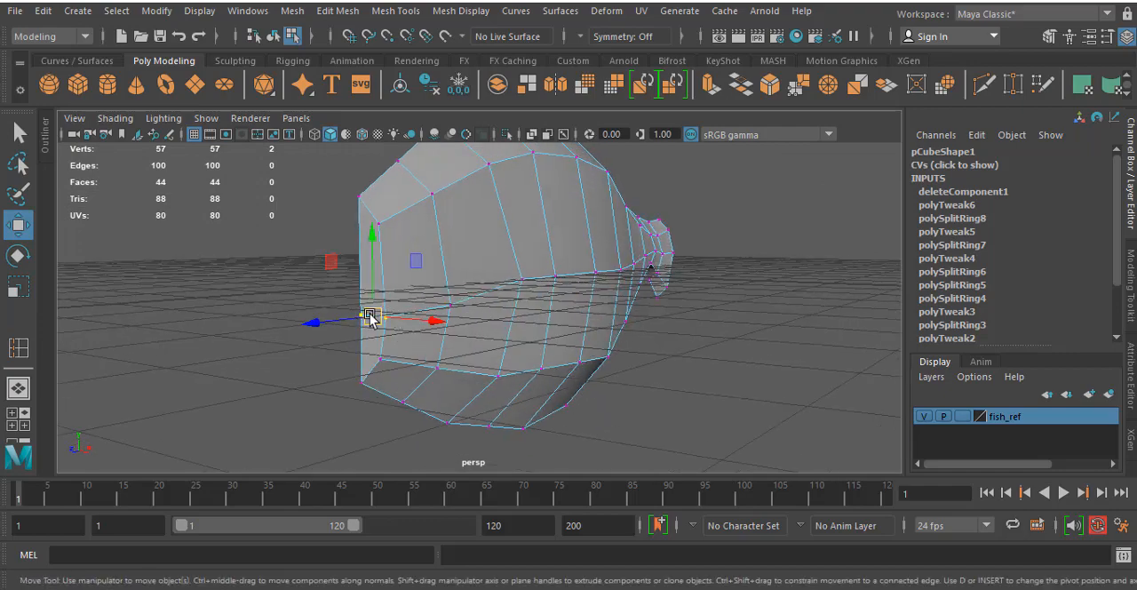
pyautogui.keyDown('alt'); pyautogui.moveTo(485, 355); pyautogui.dragTo(428, 266); pyautogui.keyUp('alt')
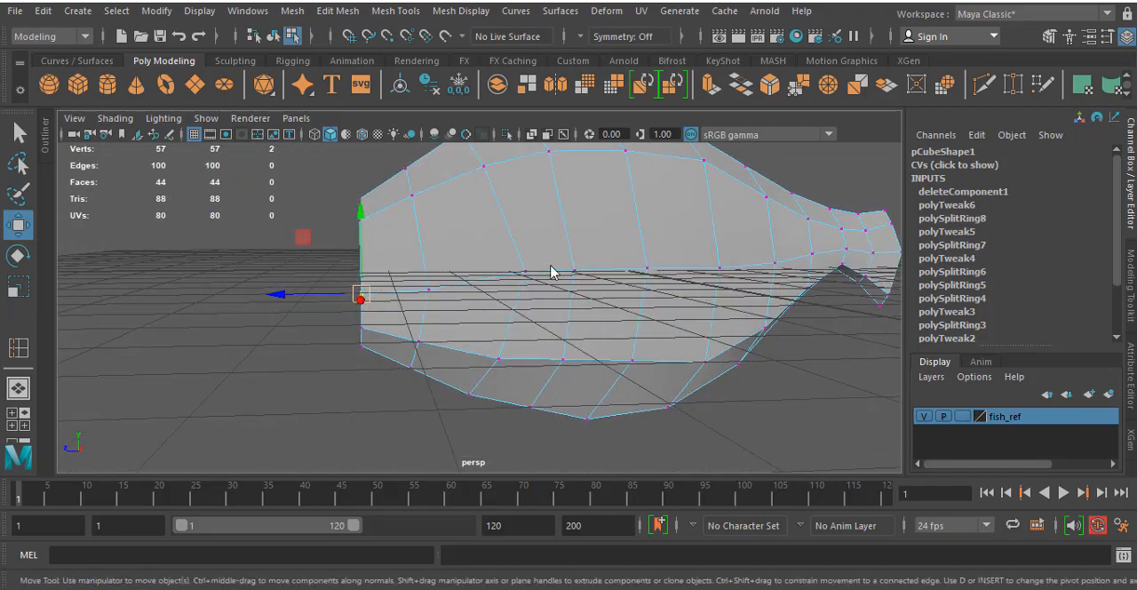
# - Insert a vertical edge loop through the eye, between the front edge and the first loop of the head, in the side view
pyautogui.press('space')
pyautogui.press('space')
pyautogui.scroll(3, 604, 343)
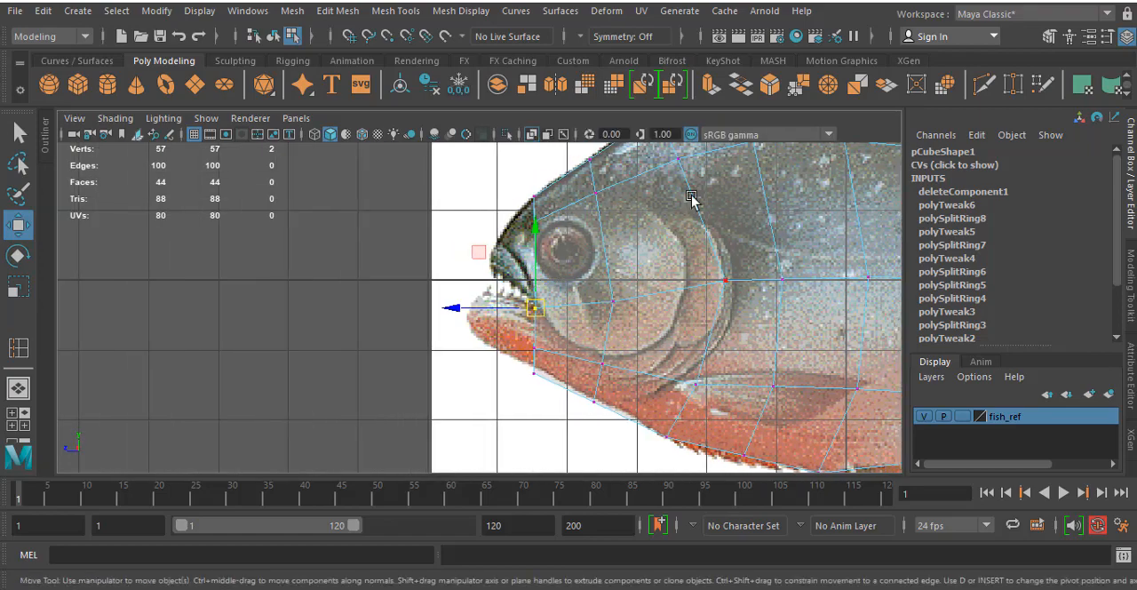
pyautogui.scroll(1, 623, 308)
pyautogui.keyDown('alt'); pyautogui.moveTo(684, 252); pyautogui.dragTo(633, 303, button='middle'); pyautogui.keyUp('alt')
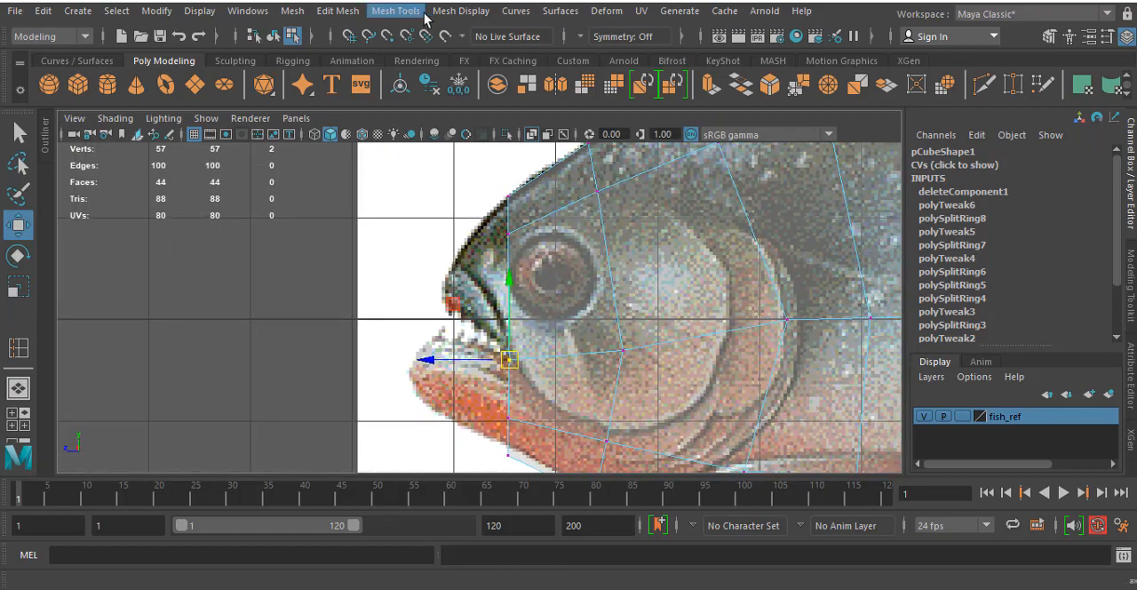
pyautogui.click(395, 11)
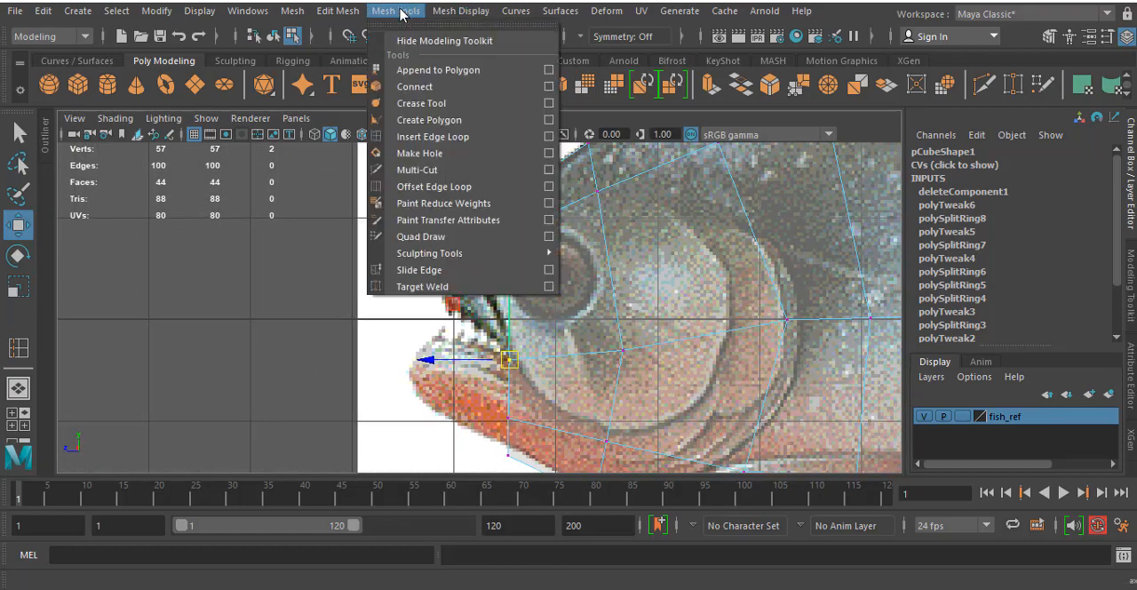
pyautogui.click(434, 137)
pyautogui.moveTo(548, 230); pyautogui.dragTo(549, 216)
# - Insert two lengthwise edge loops along the body's side, one at eye level and one just below the mouth corner
pyautogui.keyDown('alt'); pyautogui.moveTo(584, 205); pyautogui.dragTo(565, 130, button='middle'); pyautogui.keyUp('alt')
pyautogui.keyDown('alt'); pyautogui.moveTo(521, 190); pyautogui.dragTo(531, 231, button='middle'); pyautogui.keyUp('alt')
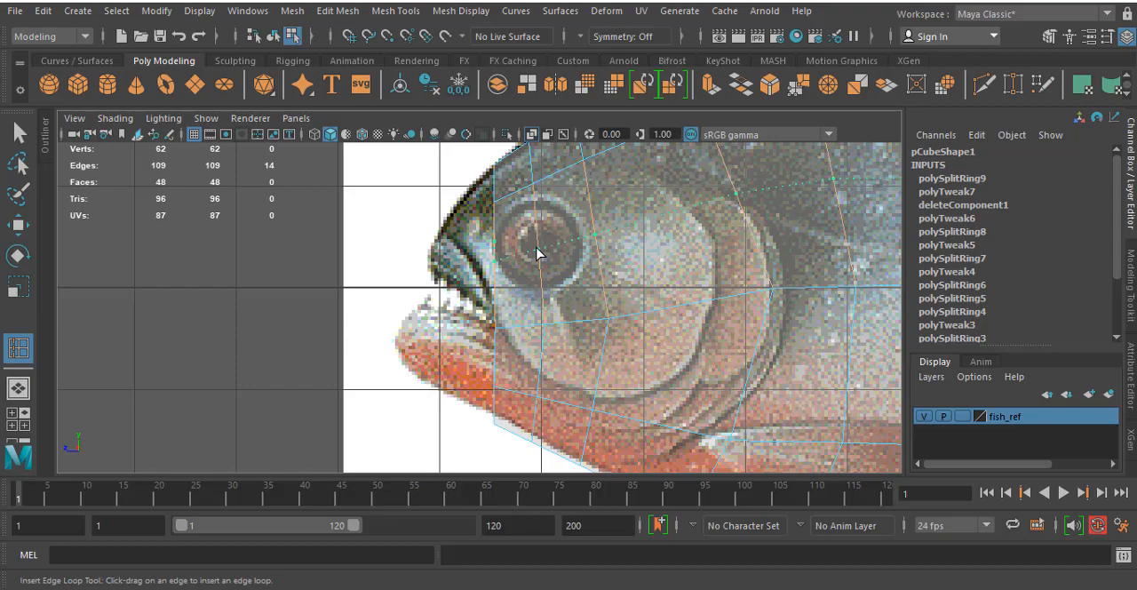
pyautogui.moveTo(536, 247); pyautogui.dragTo(536, 248)
pyautogui.keyDown('alt'); pyautogui.moveTo(638, 249); pyautogui.dragTo(614, 189, button='middle'); pyautogui.keyUp('alt')
pyautogui.keyDown('alt'); pyautogui.moveTo(574, 231); pyautogui.dragTo(581, 168, button='middle'); pyautogui.keyUp('alt')
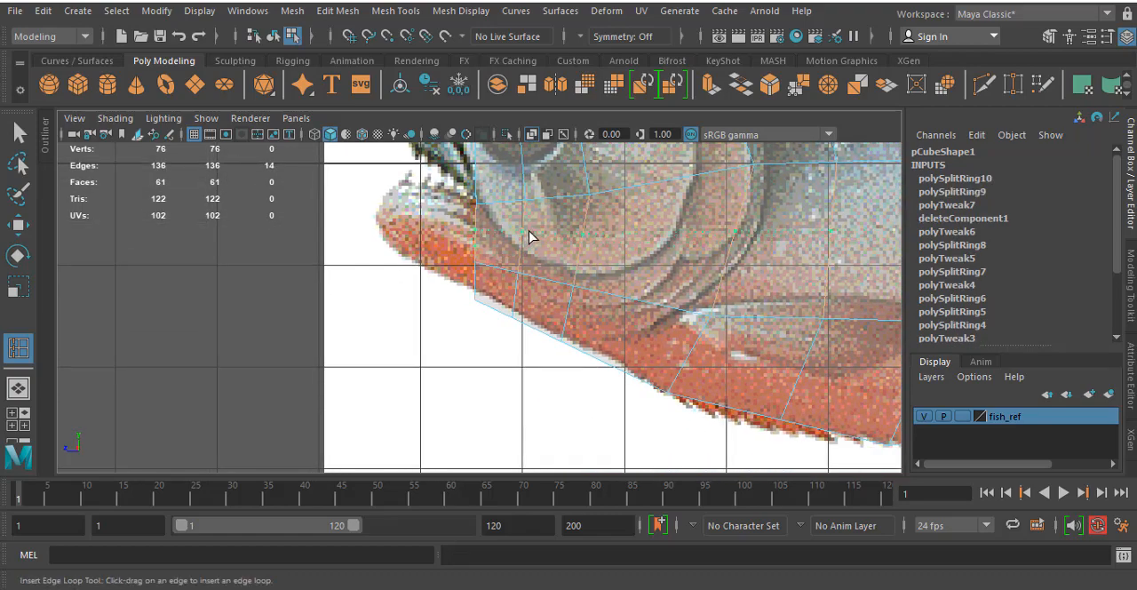
pyautogui.click(530, 237)
# - Insert an edge loop around the narrow back and belly strips between the open centre edge and the side in perspective
pyautogui.scroll(-3, 529, 233)
pyautogui.press('space')
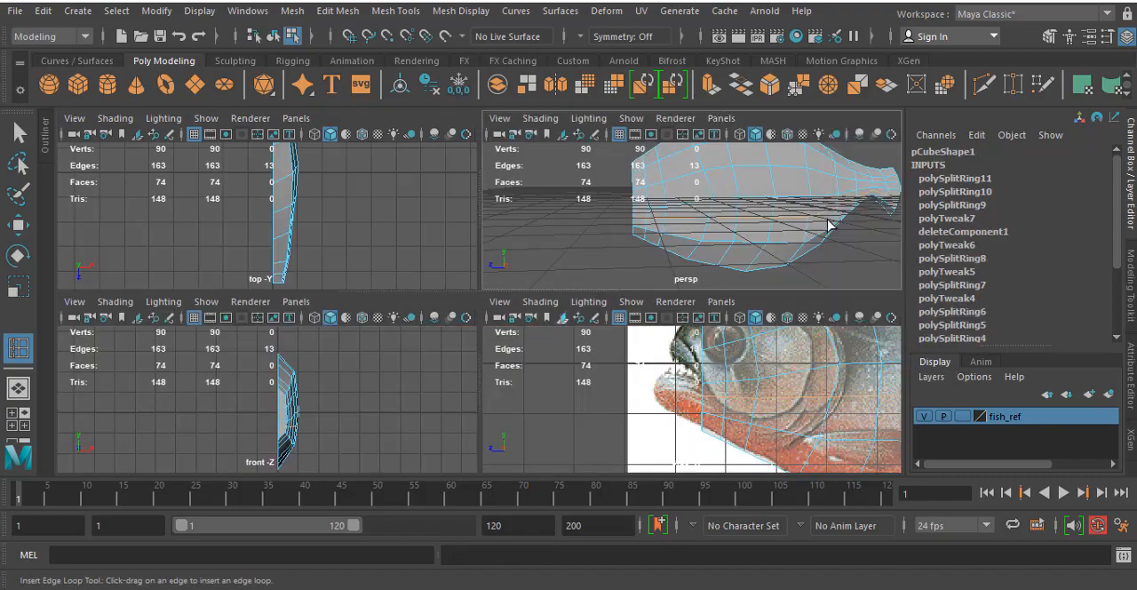
pyautogui.press('space')
pyautogui.keyDown('alt'); pyautogui.moveTo(683, 198); pyautogui.dragTo(680, 226); pyautogui.keyUp('alt')
pyautogui.scroll(5, 680, 219)
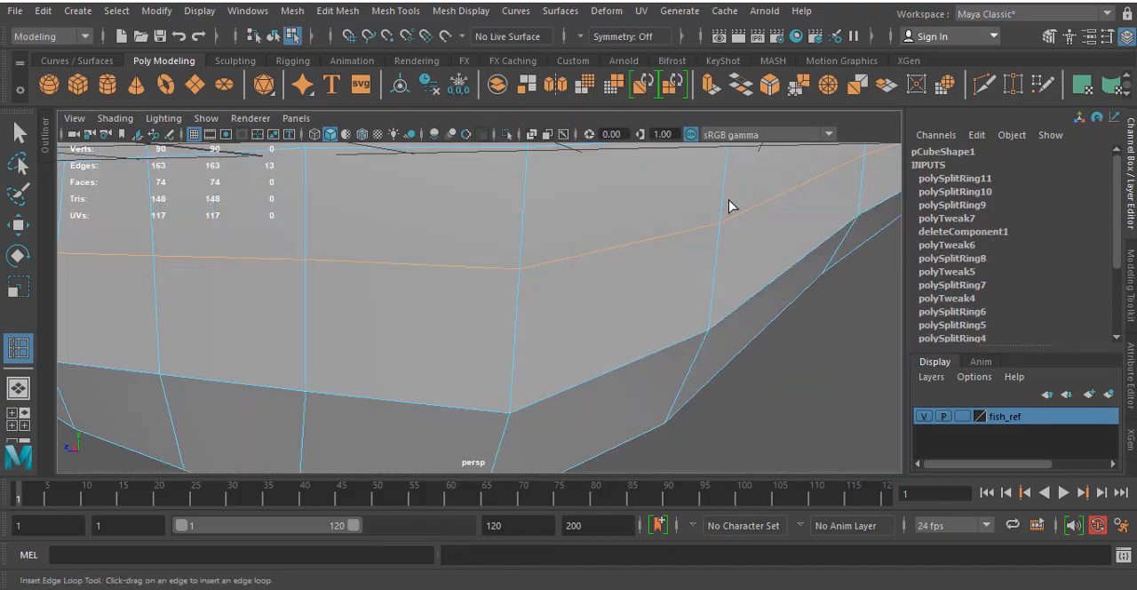
pyautogui.keyDown('alt'); pyautogui.moveTo(714, 211); pyautogui.dragTo(586, 265, button='middle'); pyautogui.keyUp('alt')
pyautogui.scroll(-3, 590, 260)
pyautogui.keyDown('alt'); pyautogui.moveTo(611, 257); pyautogui.dragTo(622, 298); pyautogui.keyUp('alt')
pyautogui.click(458, 193)
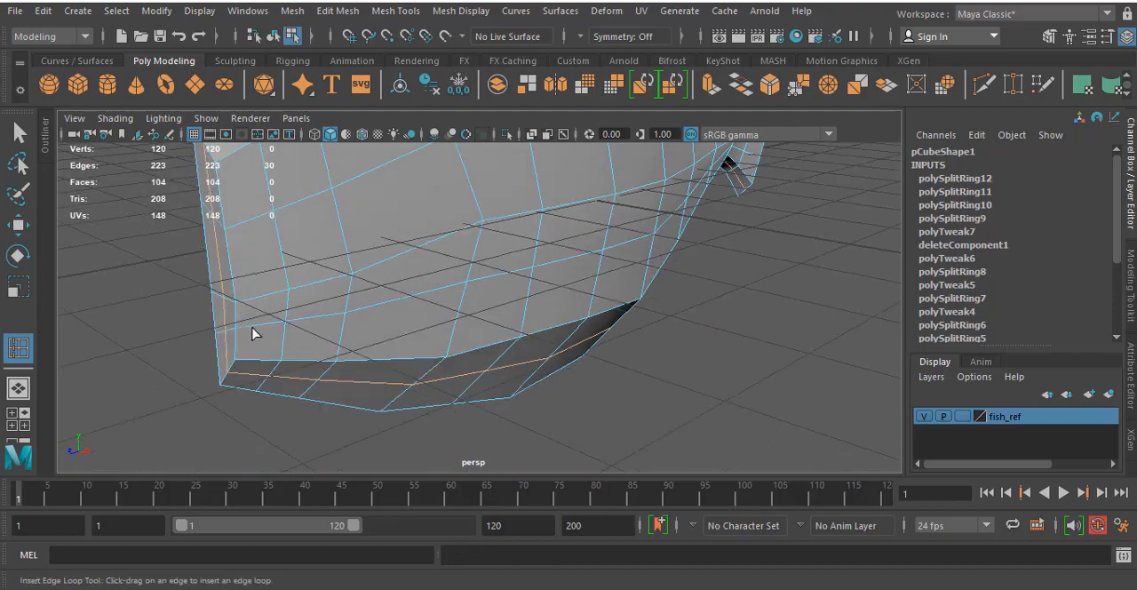
pyautogui.keyDown('alt'); pyautogui.moveTo(469, 318); pyautogui.dragTo(444, 287); pyautogui.keyUp('alt')
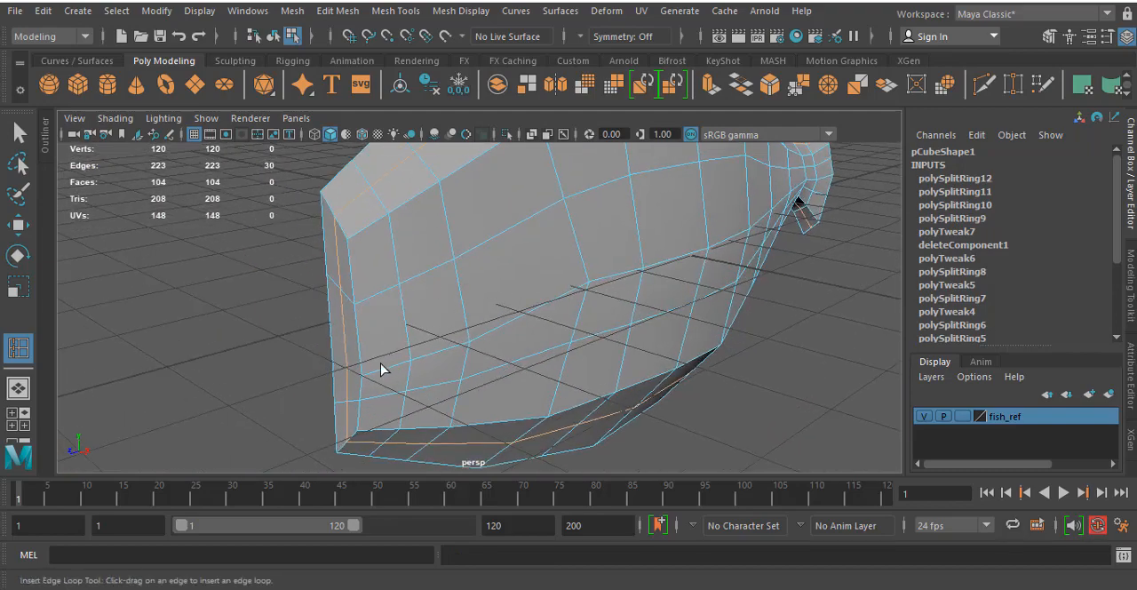
pyautogui.keyDown('alt'); pyautogui.moveTo(382, 369); pyautogui.dragTo(457, 287); pyautogui.keyUp('alt')
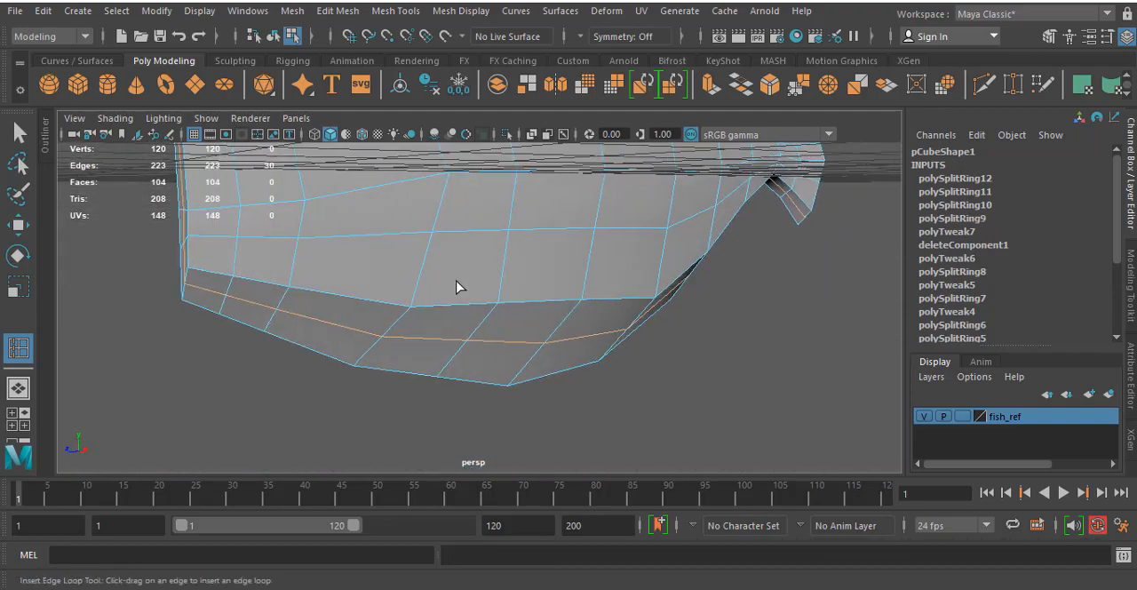
# - Select the four faces on the front end of the head at the upper jaw in the side view
pyautogui.press('space')
pyautogui.press('space')
pyautogui.keyDown('alt'); pyautogui.moveTo(484, 324); pyautogui.dragTo(477, 297, button='middle'); pyautogui.keyUp('alt')
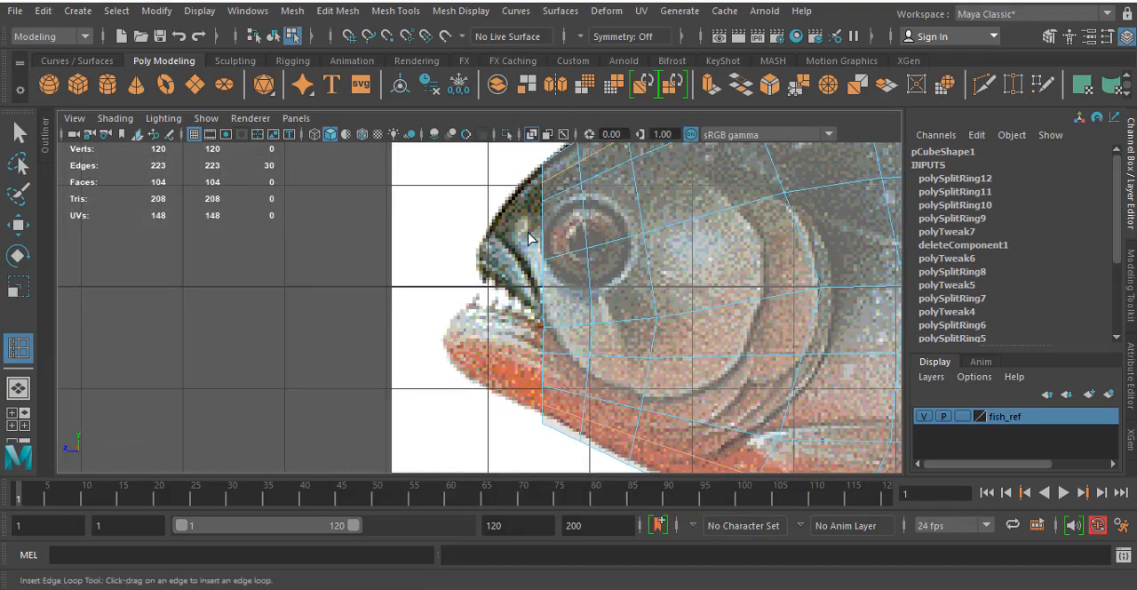
pyautogui.rightClick(570, 199)
pyautogui.click(577, 203)
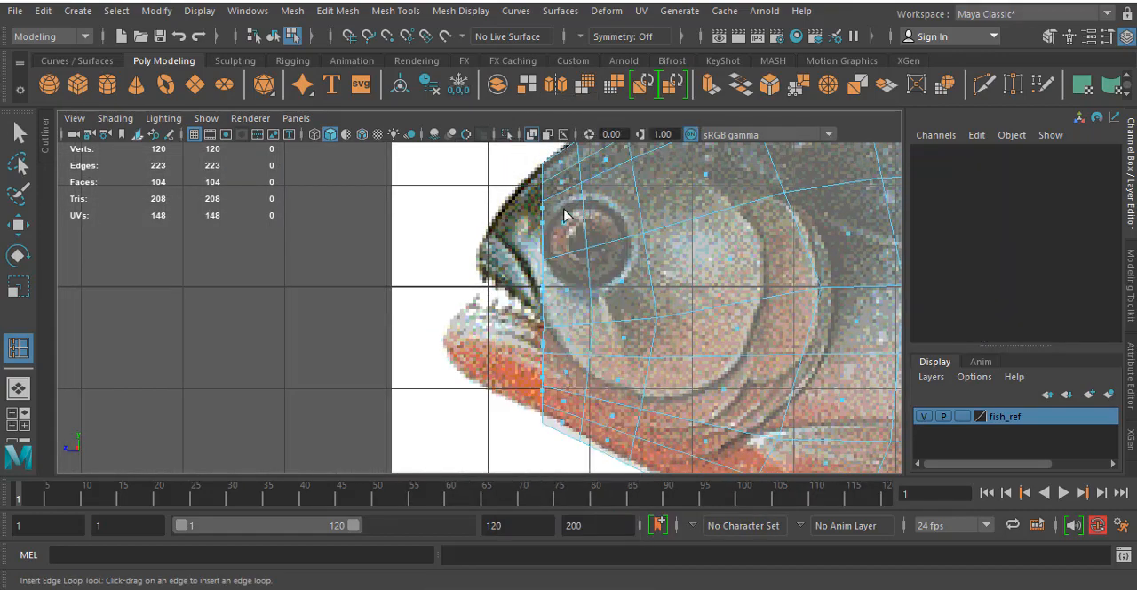
pyautogui.press('q')
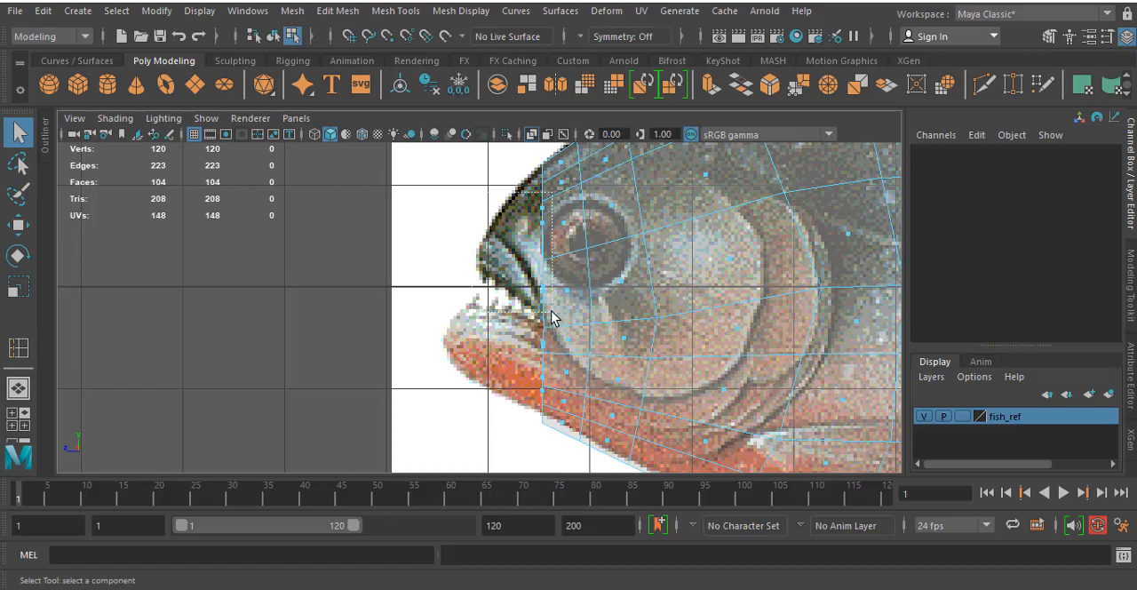
pyautogui.moveTo(551, 317); pyautogui.dragTo(551, 317)
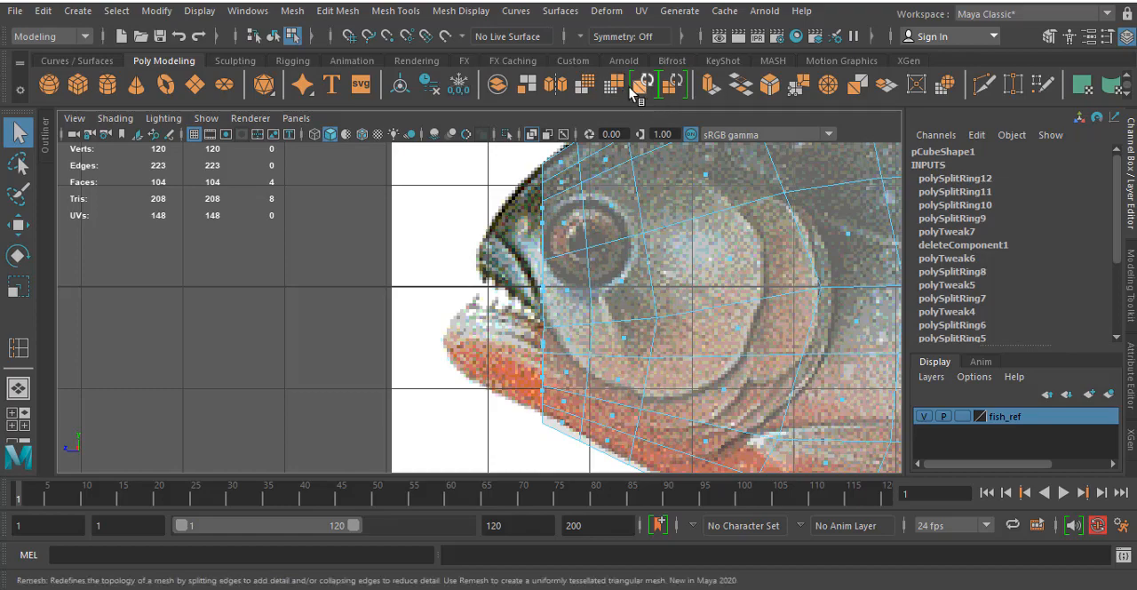
pyautogui.click(380, 11)
pyautogui.moveTo(337, 11)
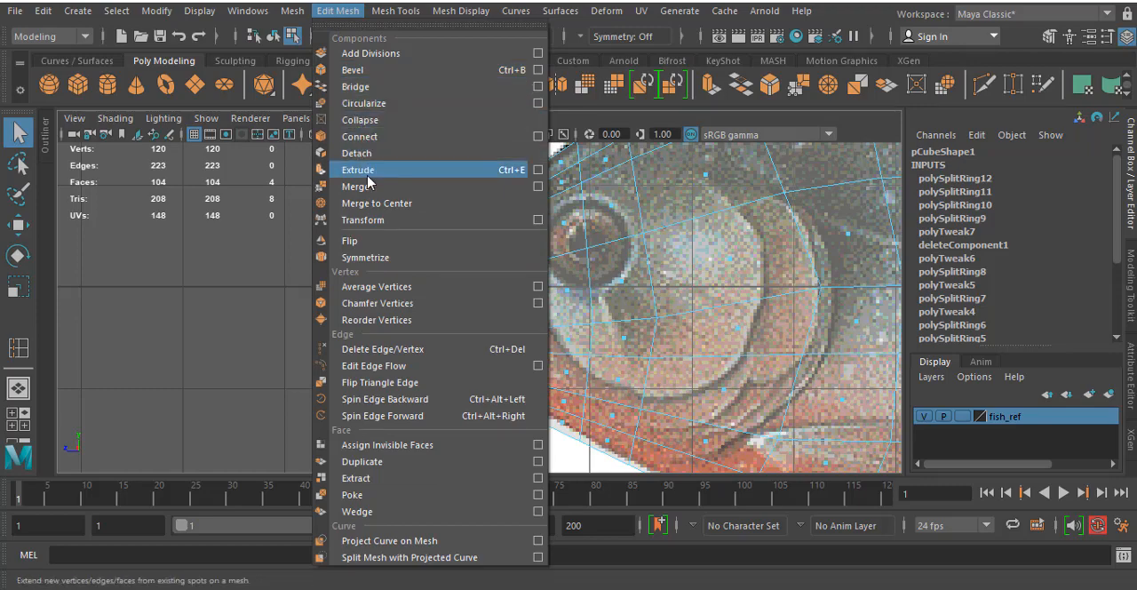
pyautogui.click(267, 222)
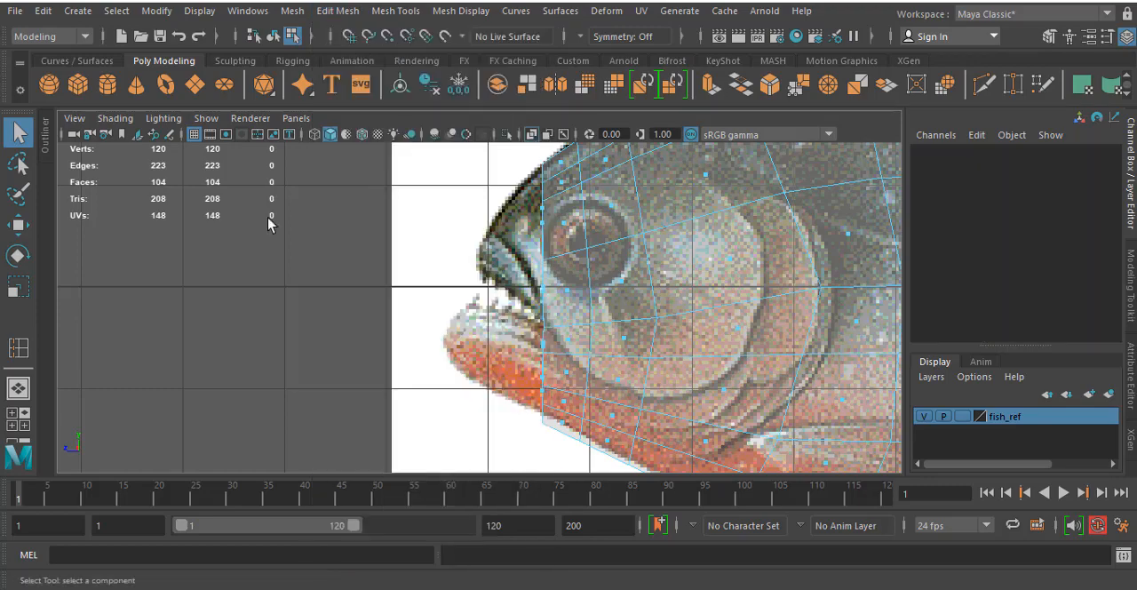
pyautogui.hotkey('ctrl', 'z')
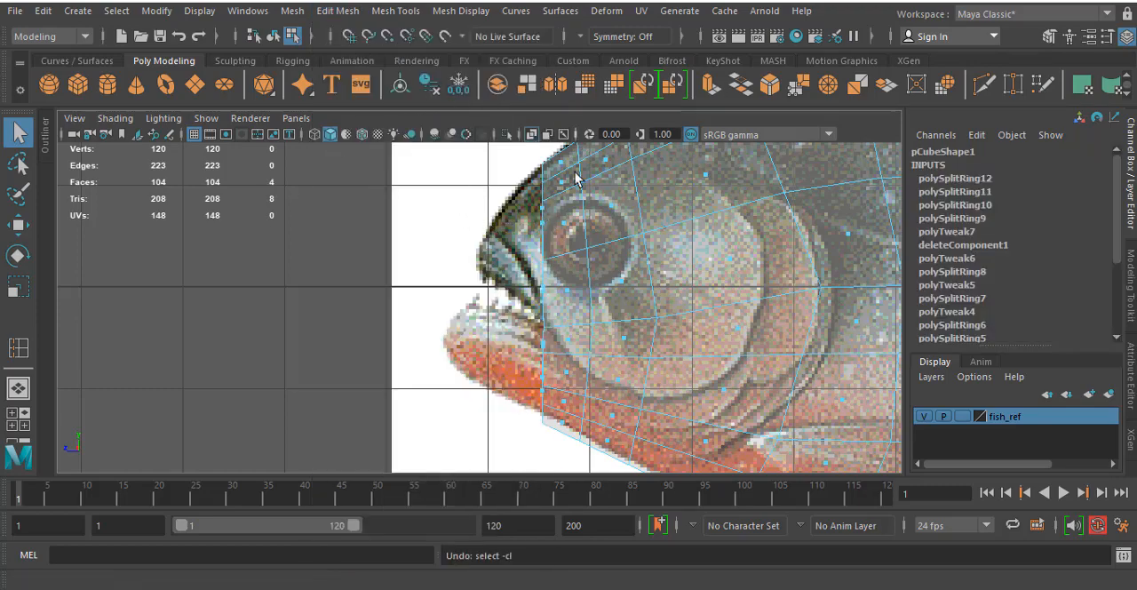
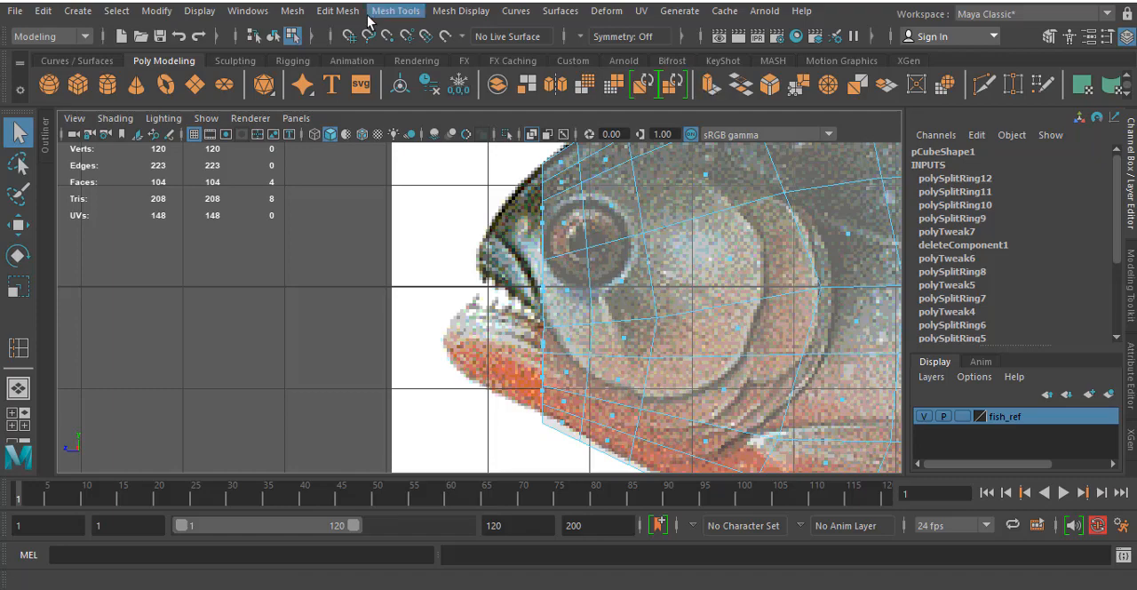
# - Extrude the four selected front head faces forward over the upper jaw with a Local Translate Z of 0.722
pyautogui.click(336, 12)
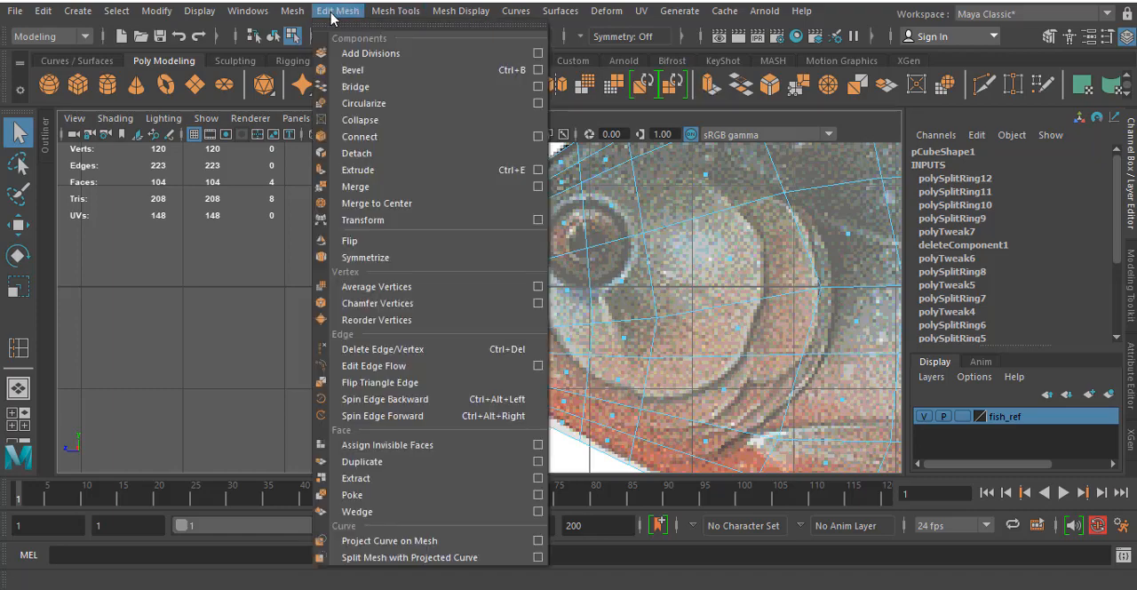
pyautogui.click(360, 170)
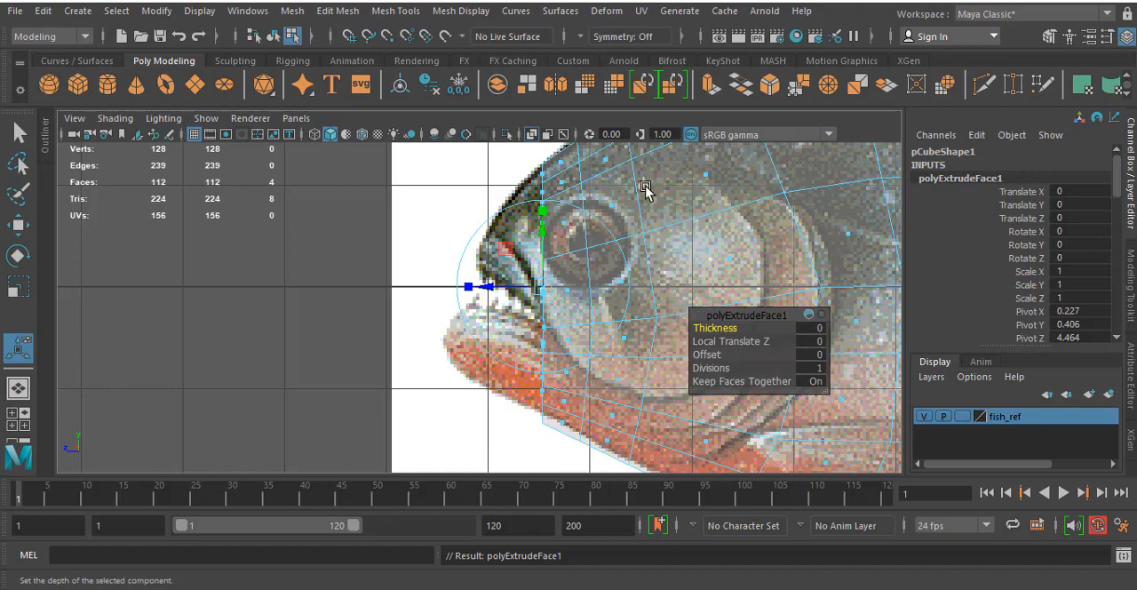
pyautogui.moveTo(500, 294); pyautogui.dragTo(425, 303)
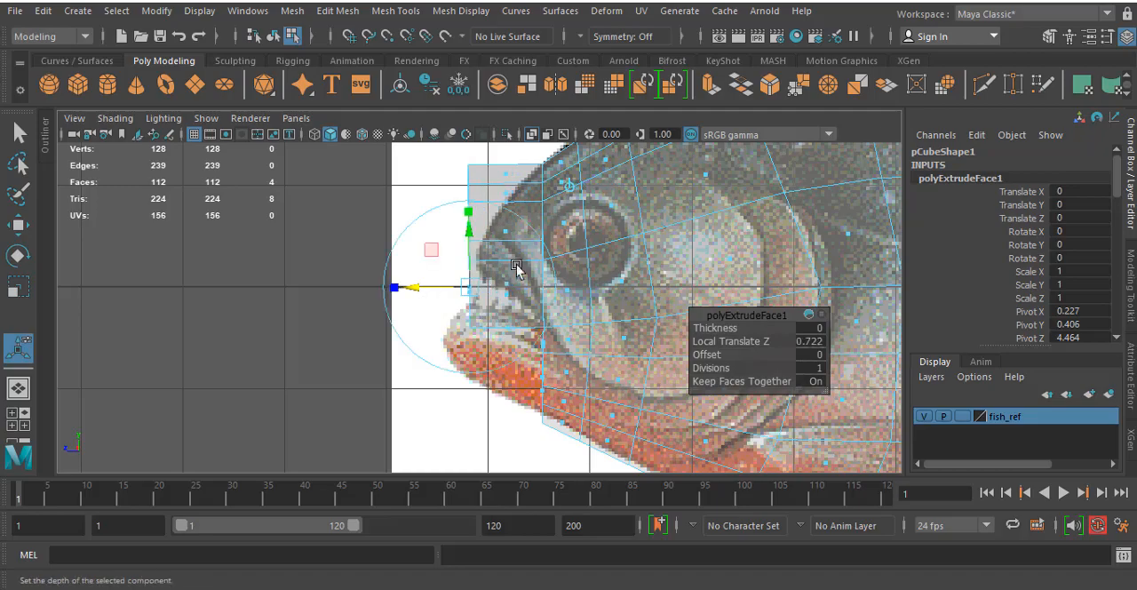
pyautogui.press('space')
pyautogui.press('space')
pyautogui.keyDown('alt'); pyautogui.moveTo(614, 307); pyautogui.dragTo(294, 151); pyautogui.keyUp('alt')
pyautogui.keyDown('alt'); pyautogui.moveTo(633, 328); pyautogui.dragTo(608, 332, button='middle'); pyautogui.keyUp('alt')
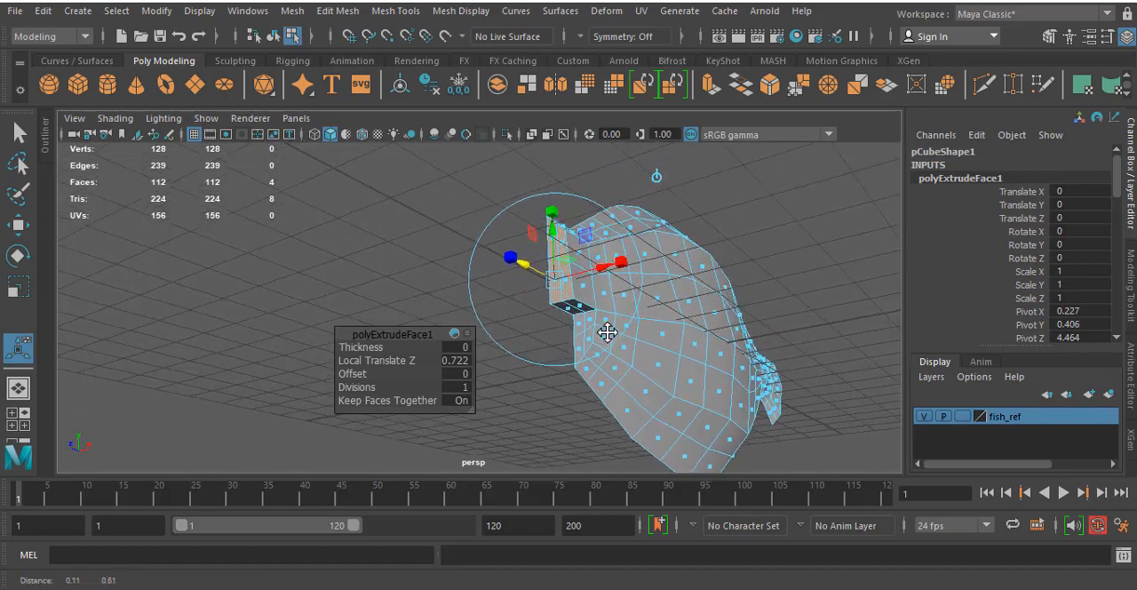
pyautogui.press('space')
pyautogui.press('space')
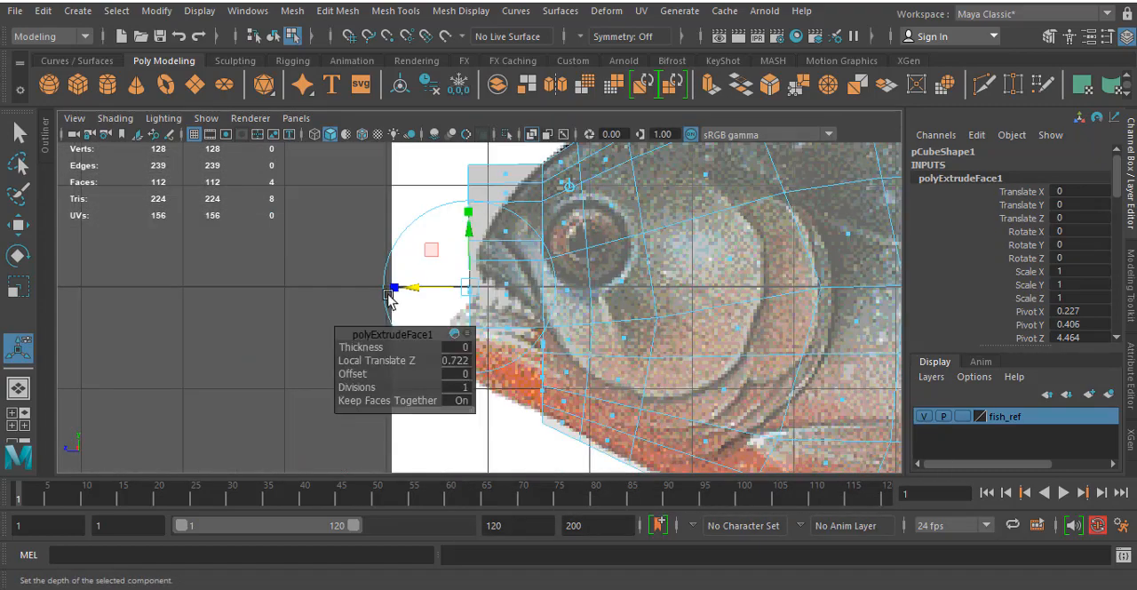
# - Move the three bottom front vertices of the extruded snout back and up toward the upper lip in the side view
pyautogui.keyDown('alt'); pyautogui.moveTo(308, 224); pyautogui.dragTo(537, 205, button='middle'); pyautogui.keyUp('alt')
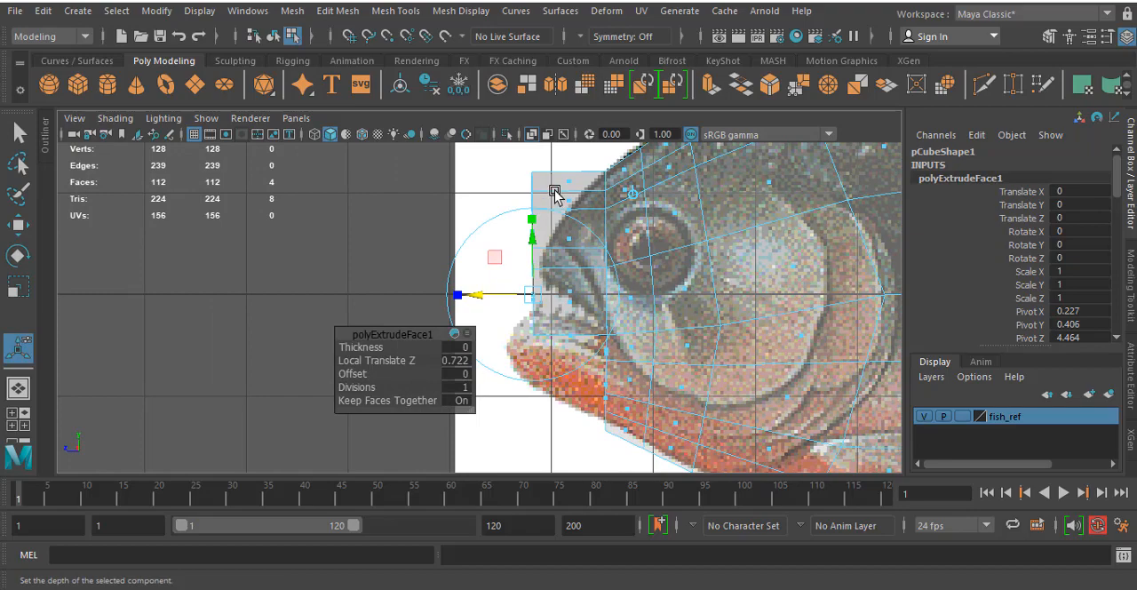
pyautogui.moveTo(555, 147); pyautogui.dragTo(460, 148, button='right')
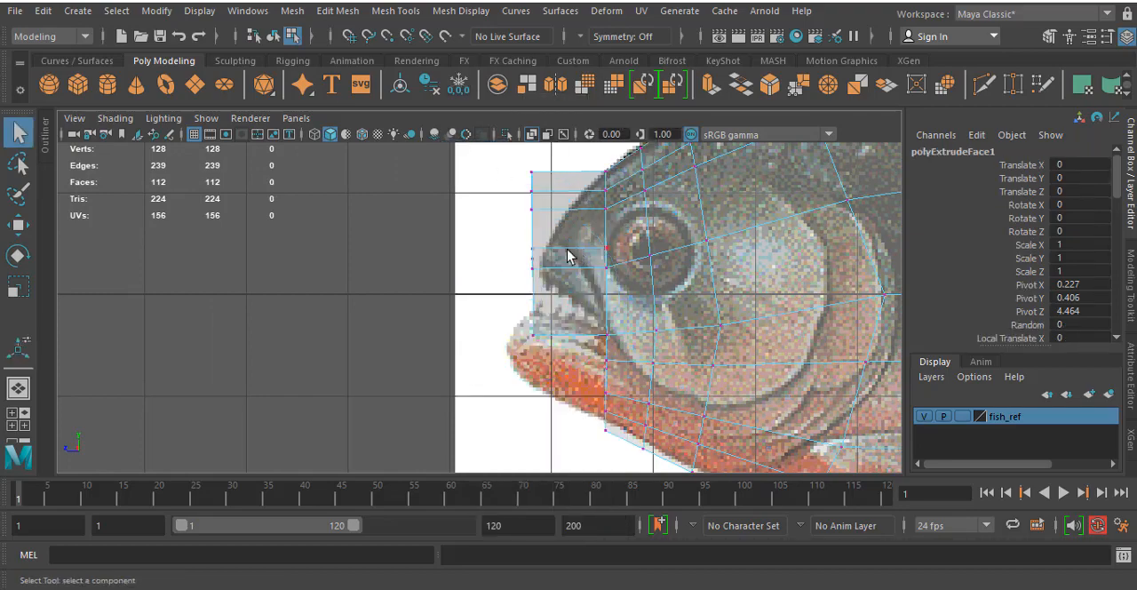
pyautogui.scroll(3, 398, 319)
pyautogui.moveTo(520, 317); pyautogui.dragTo(582, 288)
pyautogui.press('w')
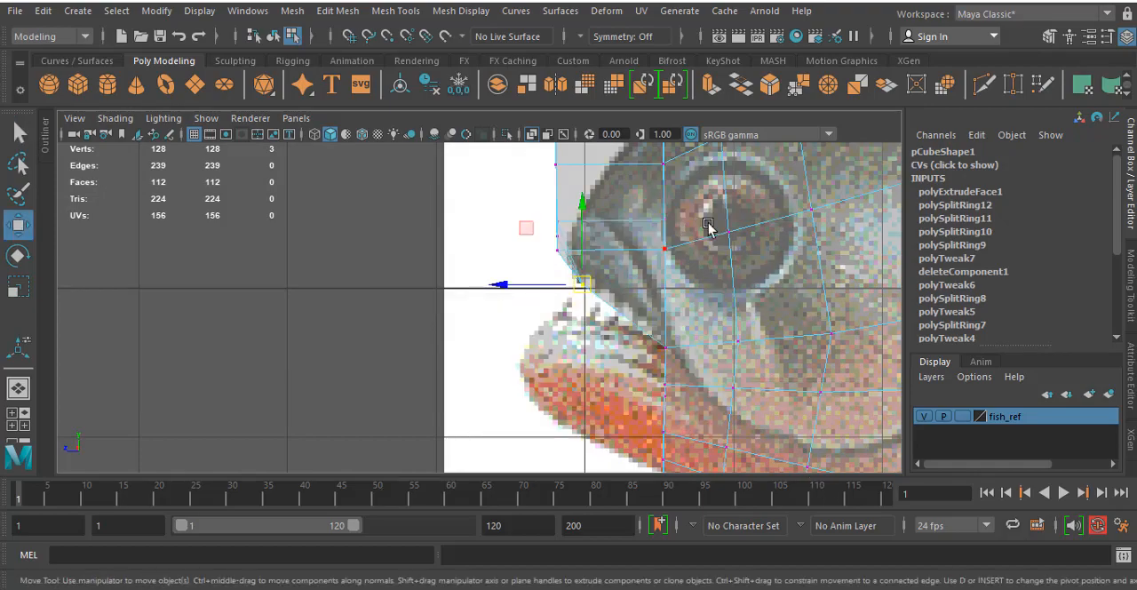
# - Delete the two extruded faces on the open centre side of the snout in perspective
pyautogui.press('space')
pyautogui.press('space')
pyautogui.moveTo(578, 226)
pyautogui.keyDown('alt'); pyautogui.mouseDown()
pyautogui.moveTo(808, 274)
pyautogui.moveTo(610, 249)
pyautogui.moveTo(581, 258)
pyautogui.moveTo(634, 239)
pyautogui.moveTo(616, 300)
pyautogui.moveTo(673, 287)
pyautogui.moveTo(652, 326)
pyautogui.moveTo(548, 228)
pyautogui.moveTo(602, 219)
pyautogui.moveTo(582, 220)
pyautogui.mouseUp(); pyautogui.keyUp('alt')
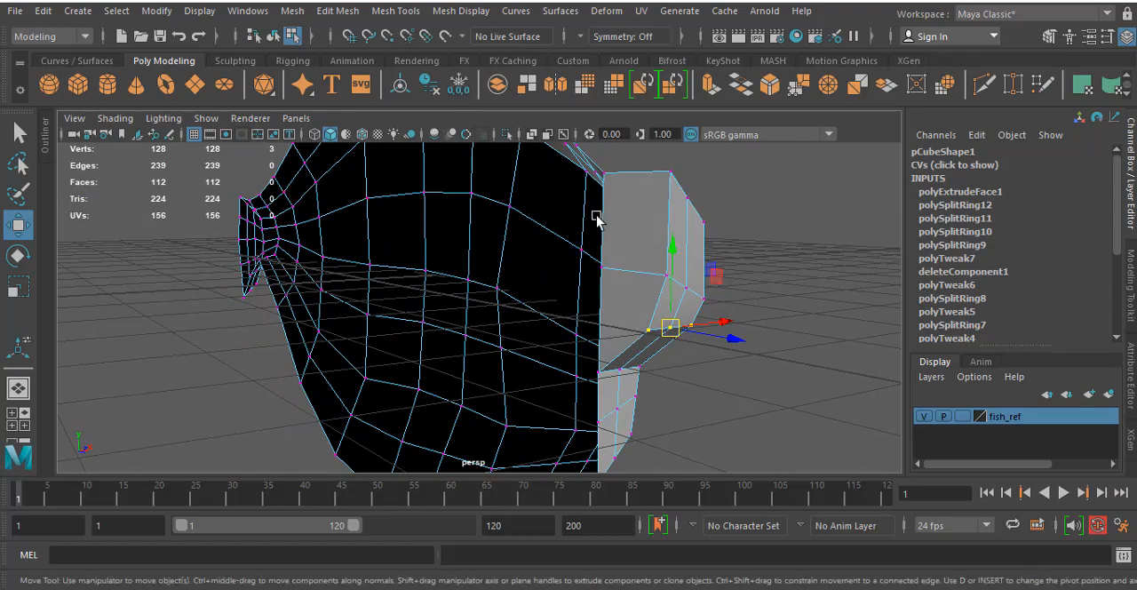
pyautogui.keyDown('alt'); pyautogui.moveTo(518, 268); pyautogui.dragTo(580, 229); pyautogui.keyUp('alt')
pyautogui.keyDown('alt'); pyautogui.moveTo(508, 355); pyautogui.dragTo(605, 247); pyautogui.keyUp('alt')
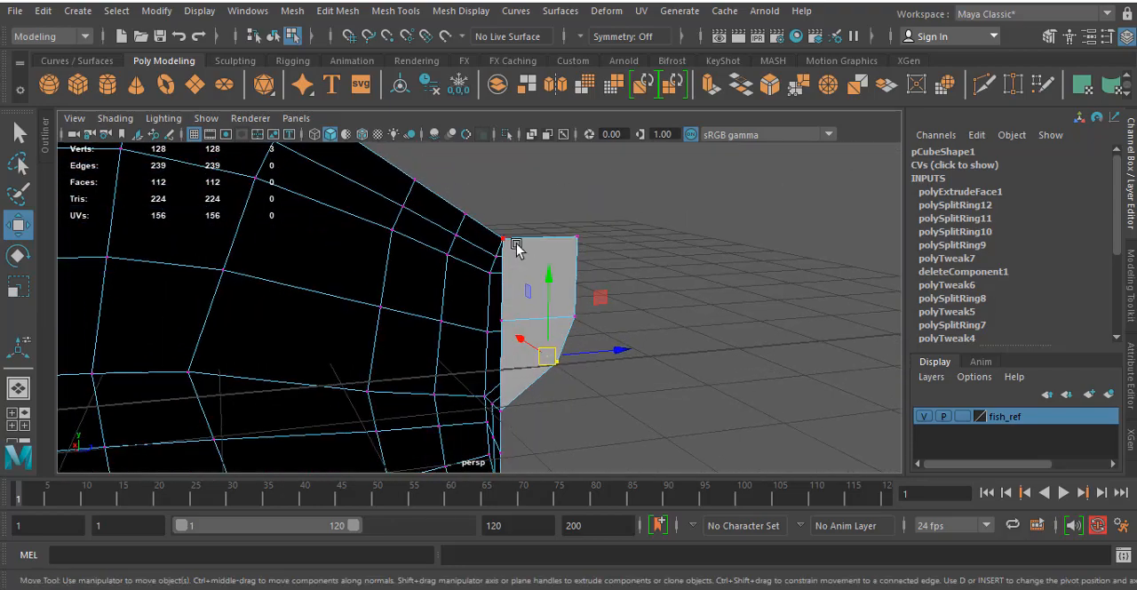
pyautogui.moveTo(519, 246); pyautogui.dragTo(518, 193, button='right')
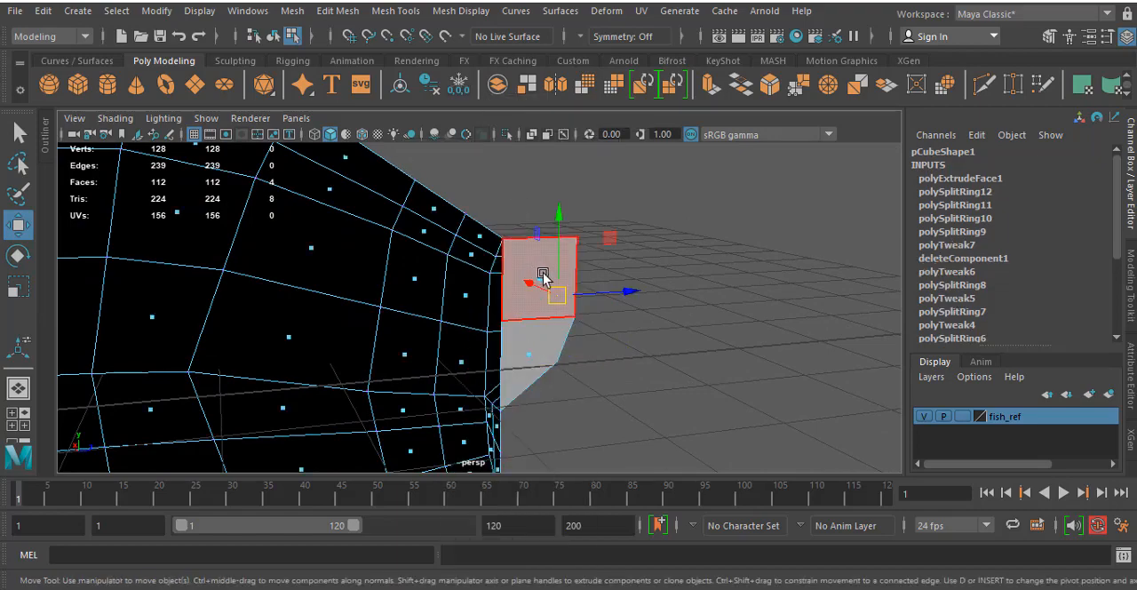
pyautogui.click(543, 276)
pyautogui.keyDown('shift'); pyautogui.click(532, 363); pyautogui.keyUp('shift')
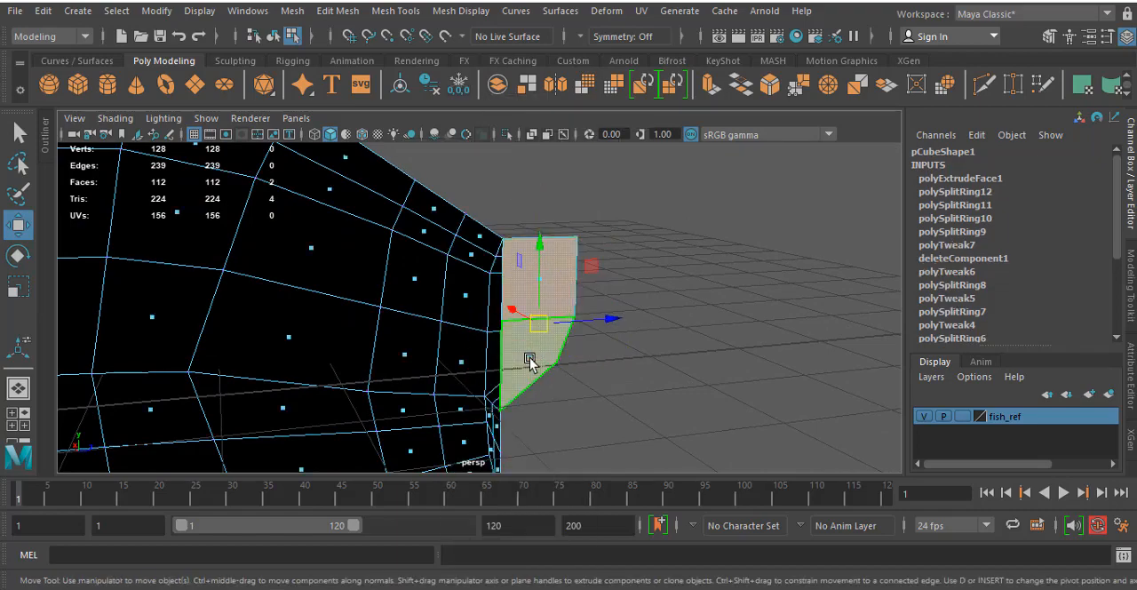
pyautogui.press('Delete')
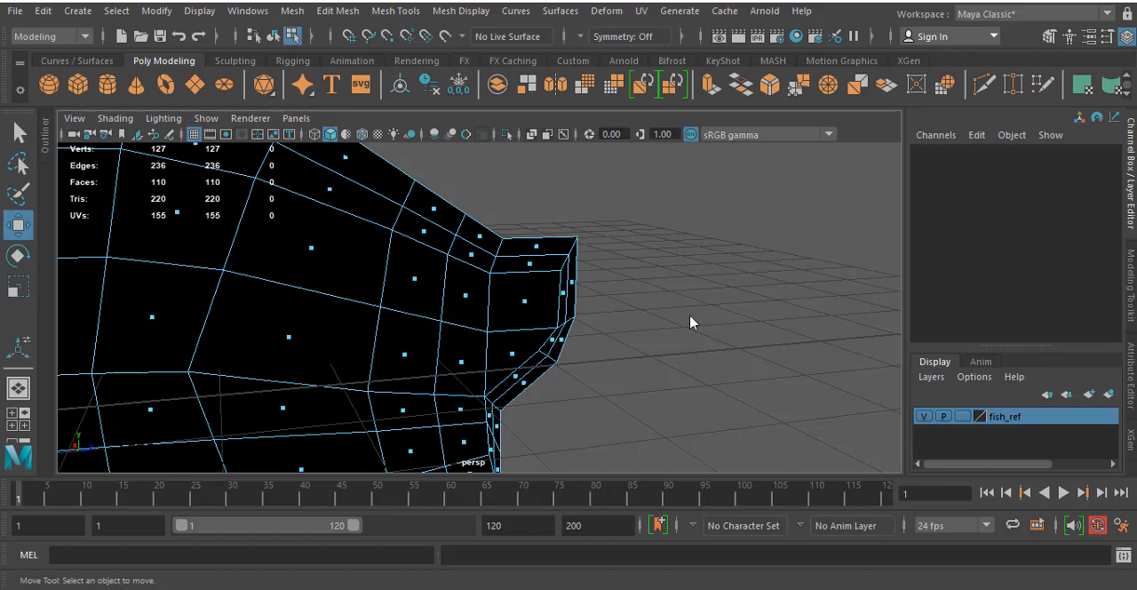
# - Move the bottom row of snout vertices back along the upper lip and the next row down to the lip's front in the side view
pyautogui.press('space')
pyautogui.press('space')
pyautogui.keyDown('alt'); pyautogui.moveTo(535, 299); pyautogui.dragTo(587, 272, button='middle'); pyautogui.keyUp('alt')
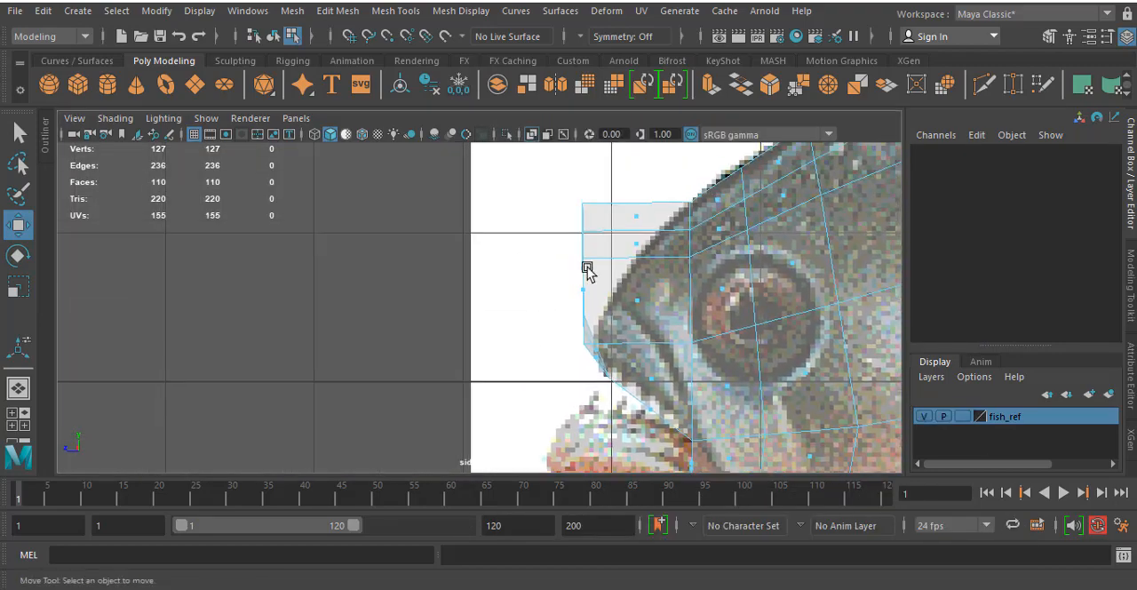
pyautogui.moveTo(587, 272); pyautogui.dragTo(533, 149, button='right')
pyautogui.keyDown('alt'); pyautogui.moveTo(545, 310); pyautogui.dragTo(555, 248, button='middle'); pyautogui.keyUp('alt')
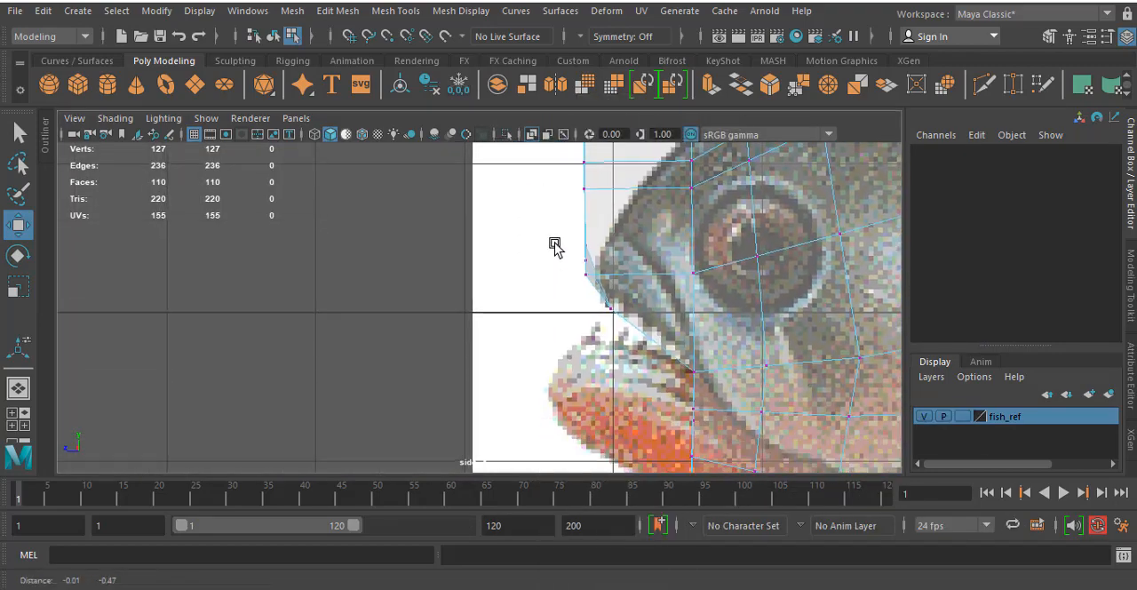
pyautogui.moveTo(649, 329); pyautogui.dragTo(666, 336)
pyautogui.moveTo(569, 236); pyautogui.dragTo(621, 290)
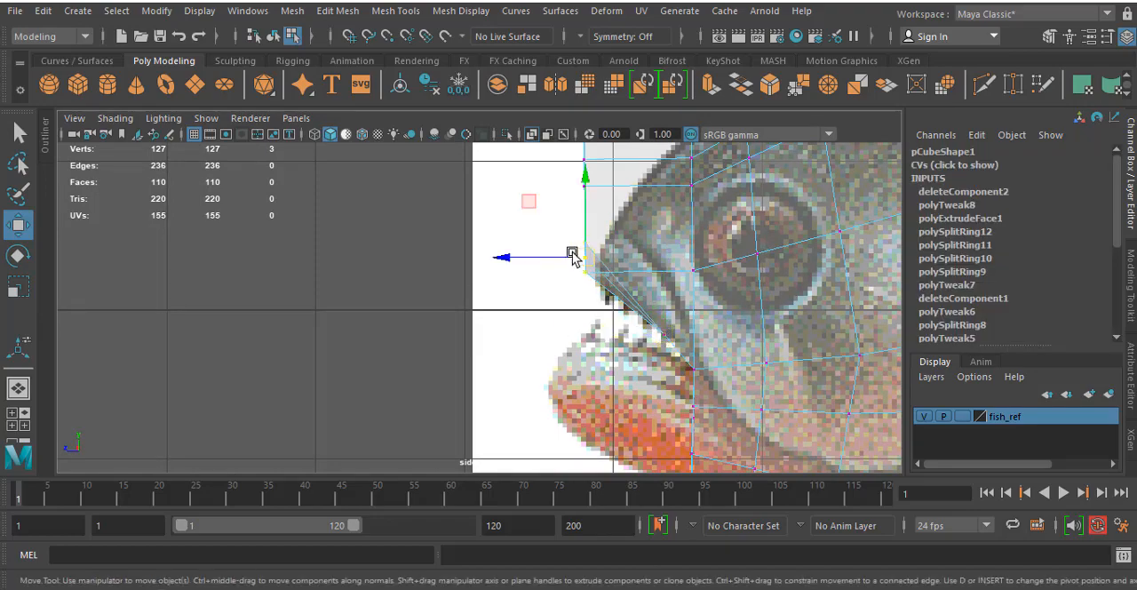
pyautogui.moveTo(581, 256); pyautogui.dragTo(609, 295)
# - Lower the upper front vertices of the snout onto the nose outline of the reference fish in the side view
pyautogui.keyDown('alt'); pyautogui.moveTo(572, 223); pyautogui.dragTo(605, 317, button='middle'); pyautogui.keyUp('alt')
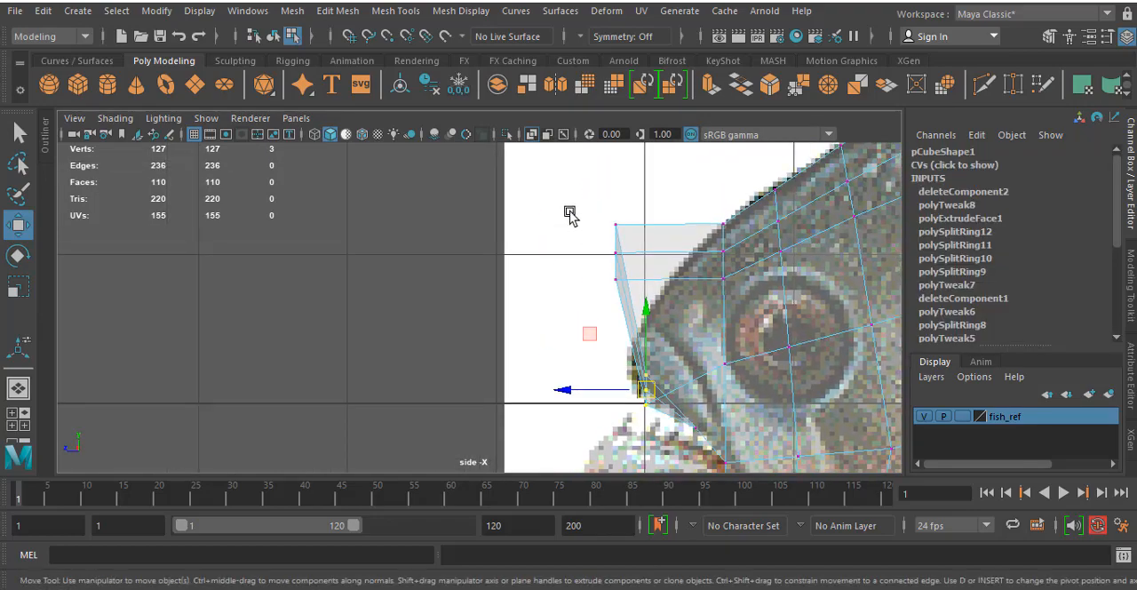
pyautogui.moveTo(649, 291); pyautogui.dragTo(650, 292)
pyautogui.moveTo(620, 252); pyautogui.dragTo(629, 356)
# - Move the middle vertex of the snout's front edge row slightly back and up along the nose outline in the side view
pyautogui.press('space')
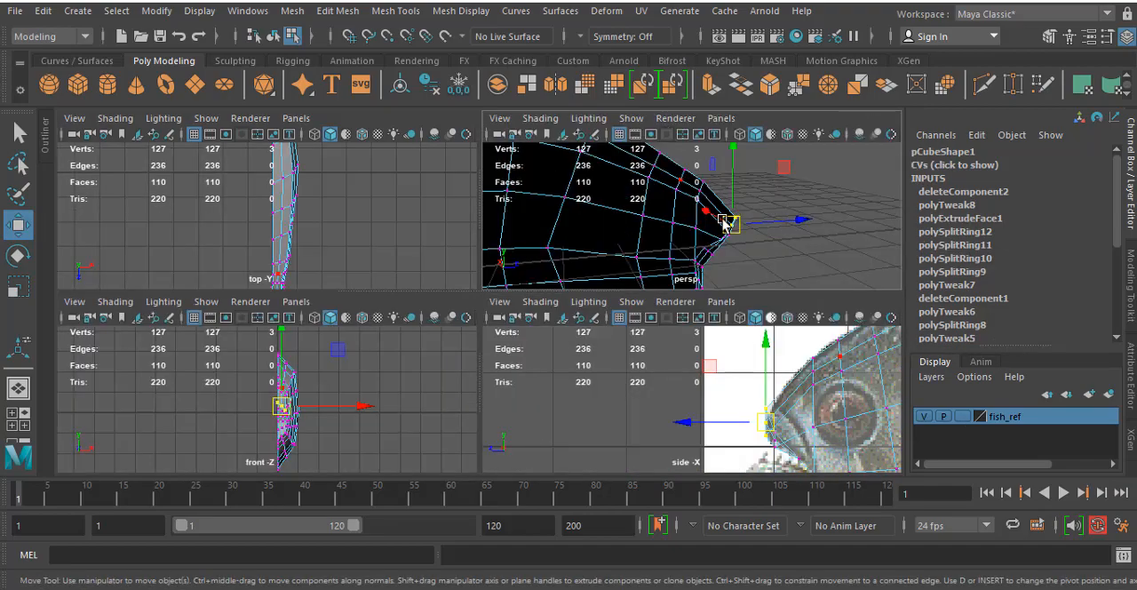
pyautogui.press('space')
pyautogui.keyDown('alt'); pyautogui.moveTo(701, 287); pyautogui.dragTo(536, 278); pyautogui.keyUp('alt')
pyautogui.click(458, 324)
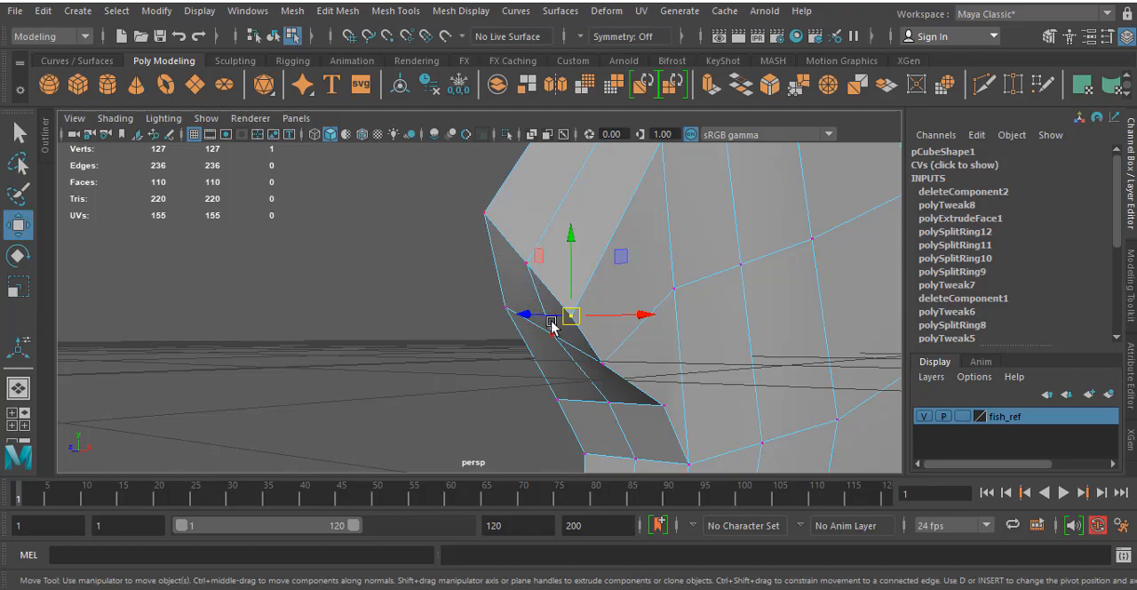
pyautogui.press('space')
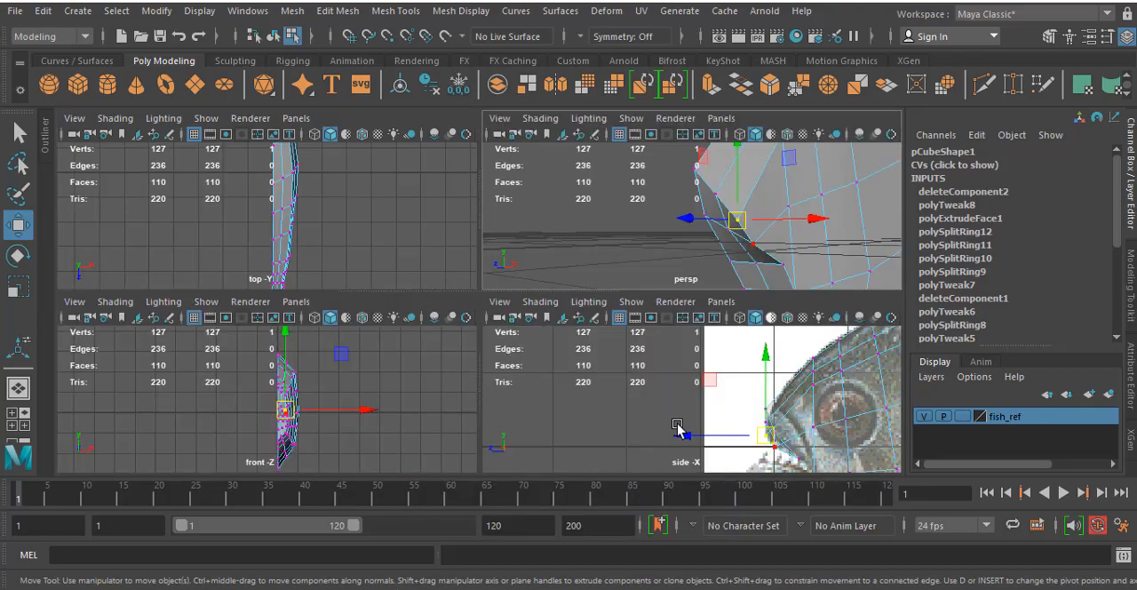
pyautogui.press('space')
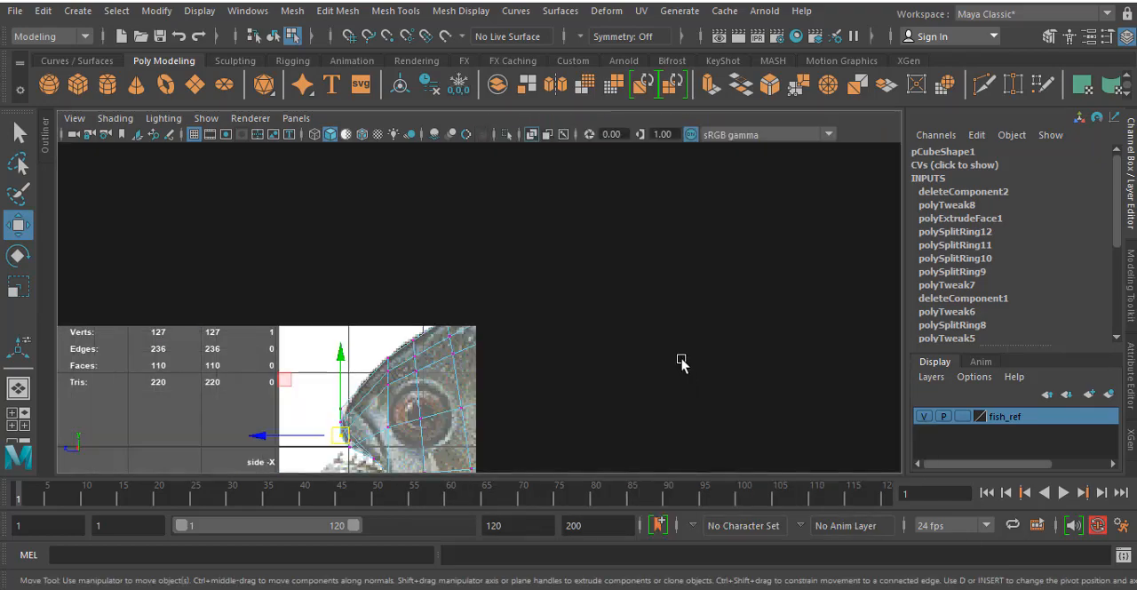
pyautogui.scroll(5, 499, 320)
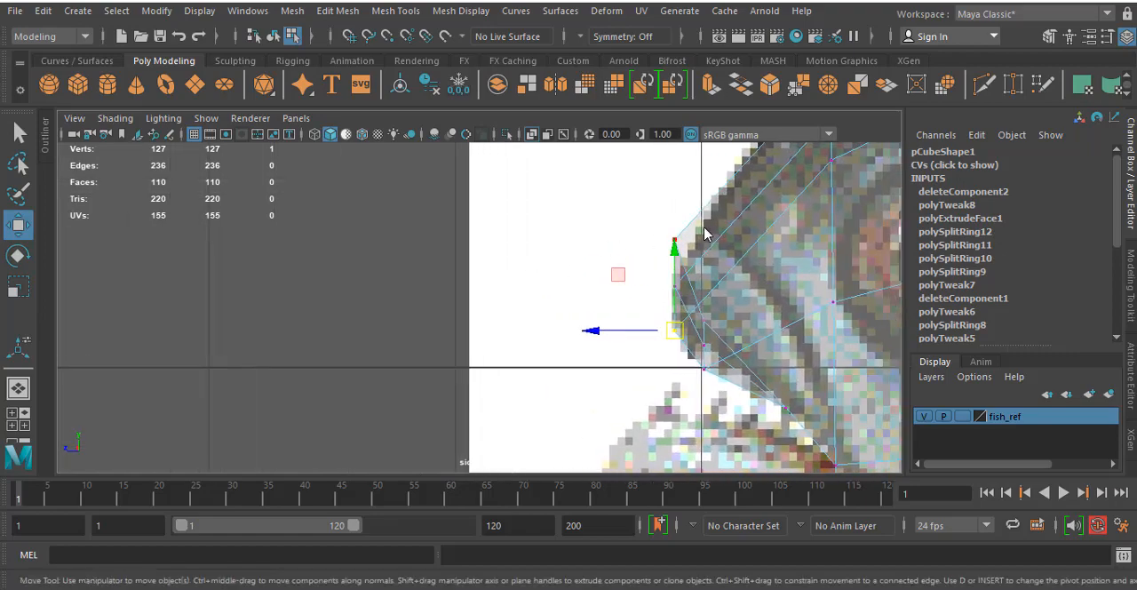
pyautogui.press('space')
pyautogui.press('space')
pyautogui.keyDown('alt'); pyautogui.moveTo(694, 233); pyautogui.dragTo(603, 235); pyautogui.keyUp('alt')
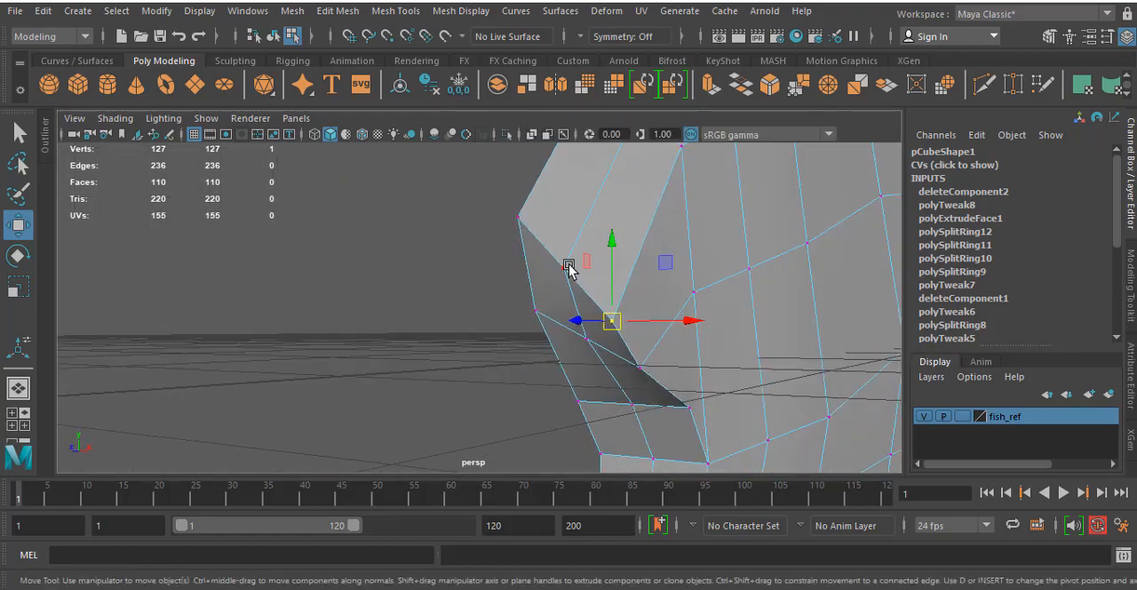
pyautogui.press('space')
pyautogui.press('space')
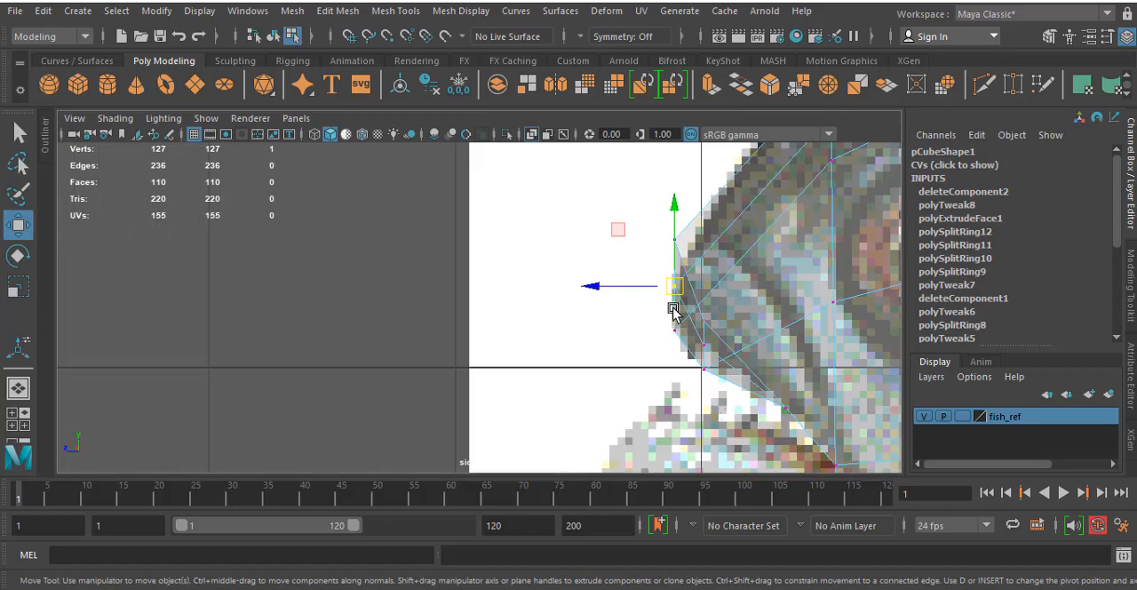
pyautogui.moveTo(684, 285); pyautogui.dragTo(691, 278)
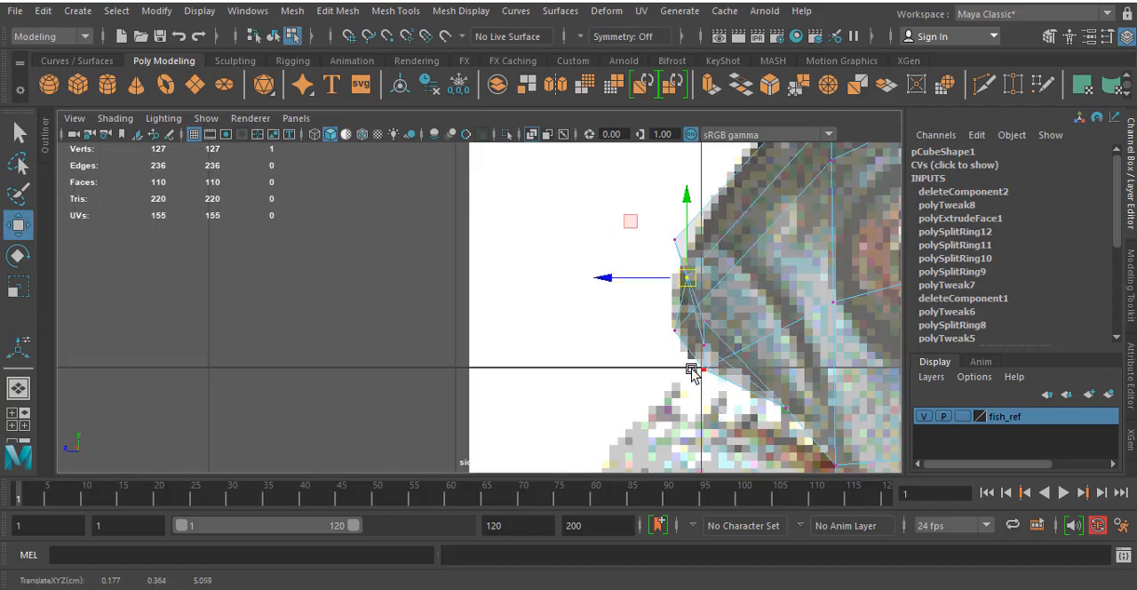
# - Select the outer corner vertex of the same snout row in perspective and move it back and slightly up in the side view
pyautogui.press('space')
pyautogui.click(760, 222)
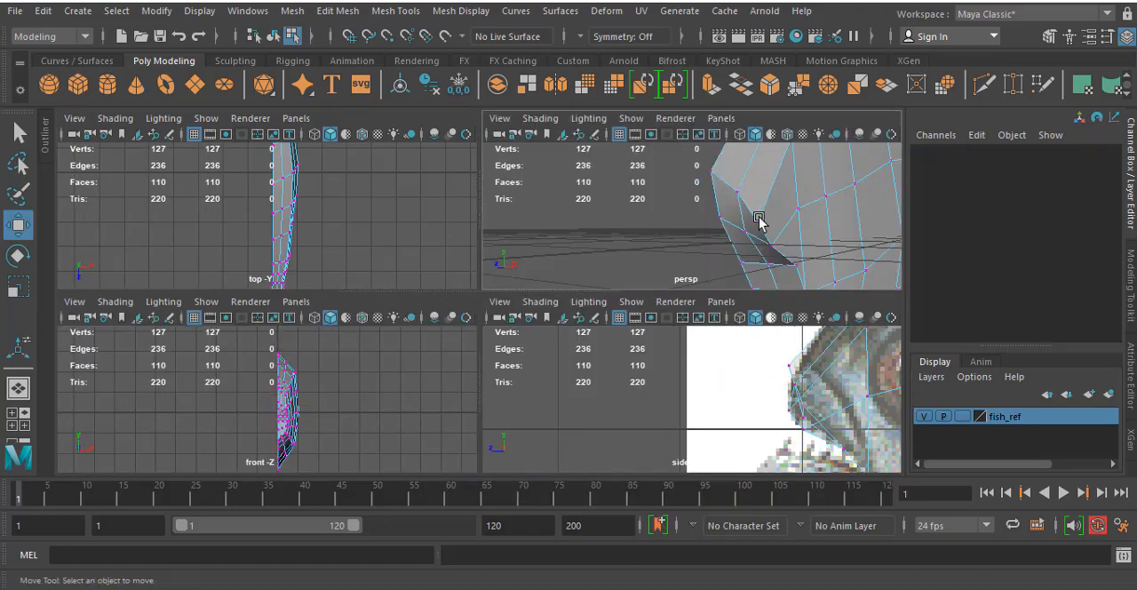
pyautogui.click(760, 223)
pyautogui.press('space')
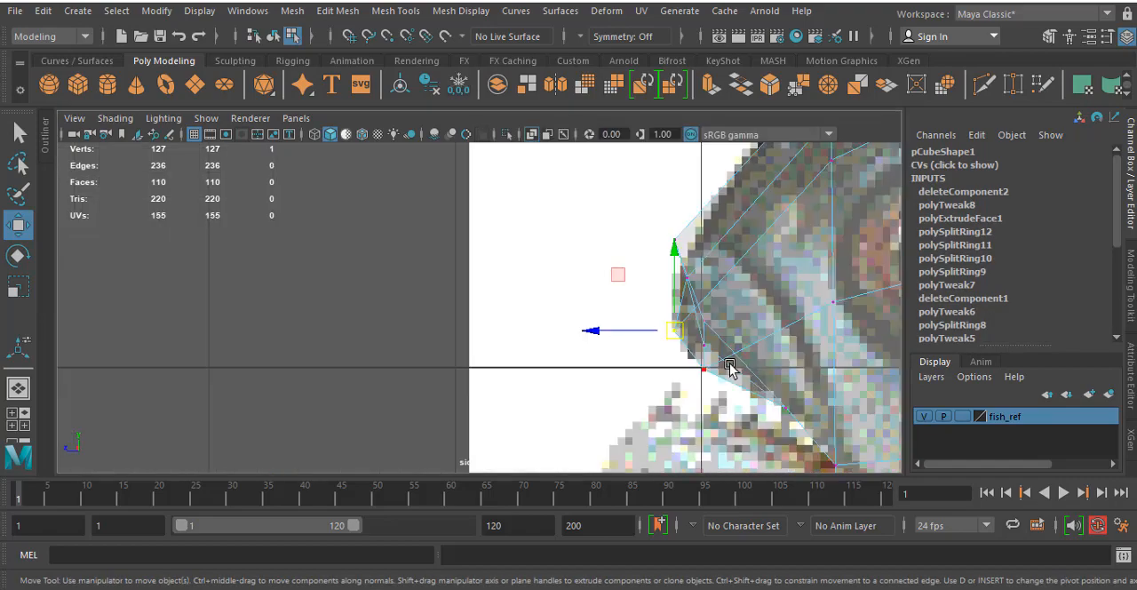
pyautogui.moveTo(677, 325); pyautogui.dragTo(702, 314)
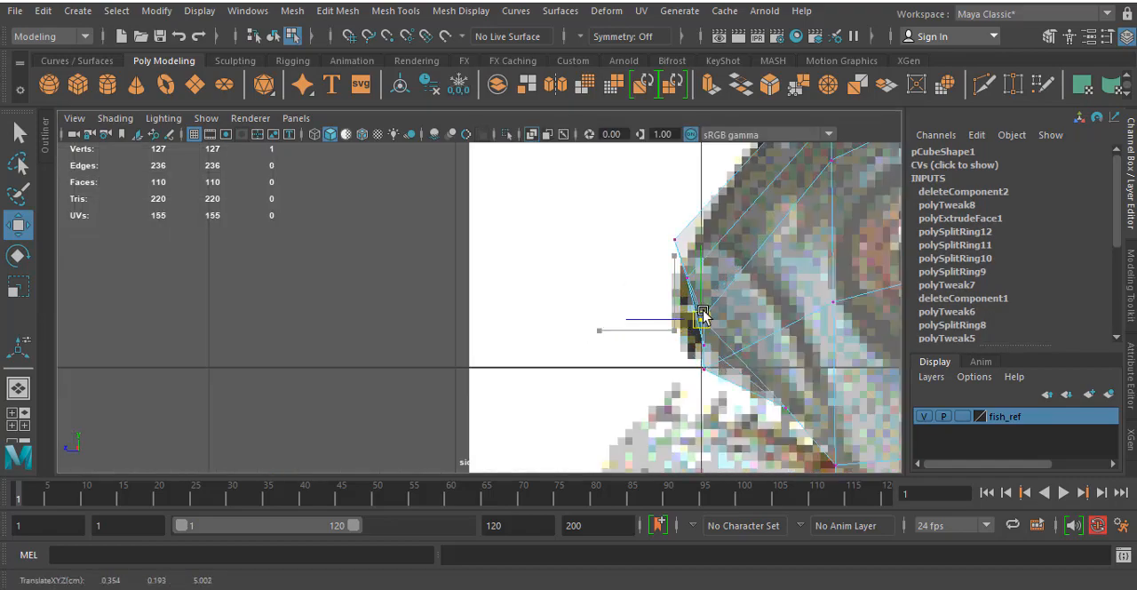
# - Select the outer vertex at the upper lip's front in perspective and move it back and up in the side view
pyautogui.press('space')
pyautogui.press('space')
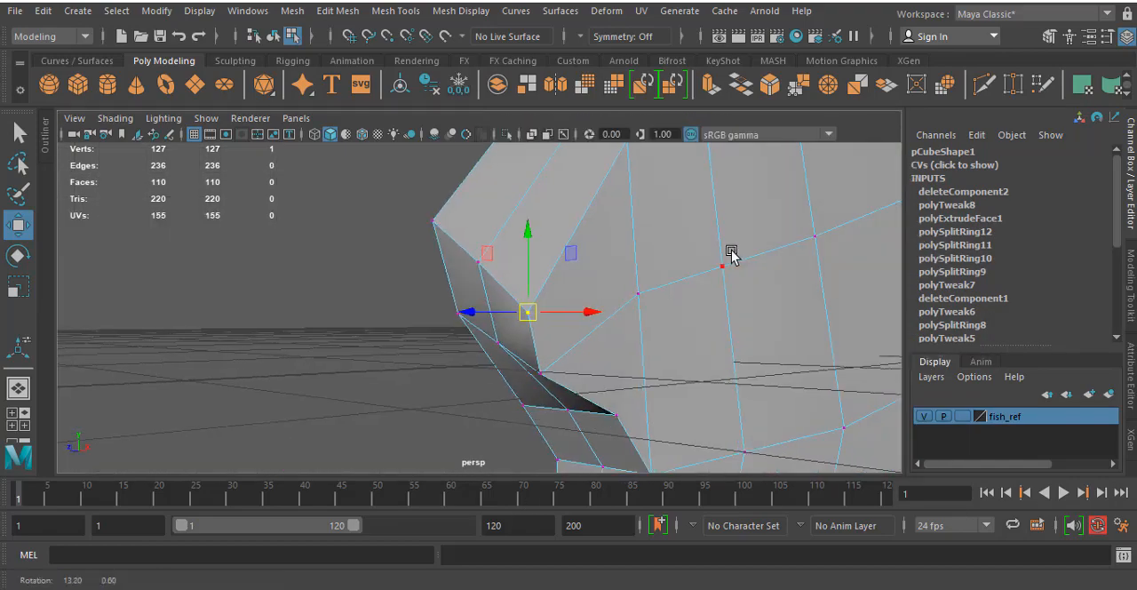
pyautogui.keyDown('alt'); pyautogui.moveTo(731, 255); pyautogui.dragTo(623, 272); pyautogui.keyUp('alt')
pyautogui.click(374, 364)
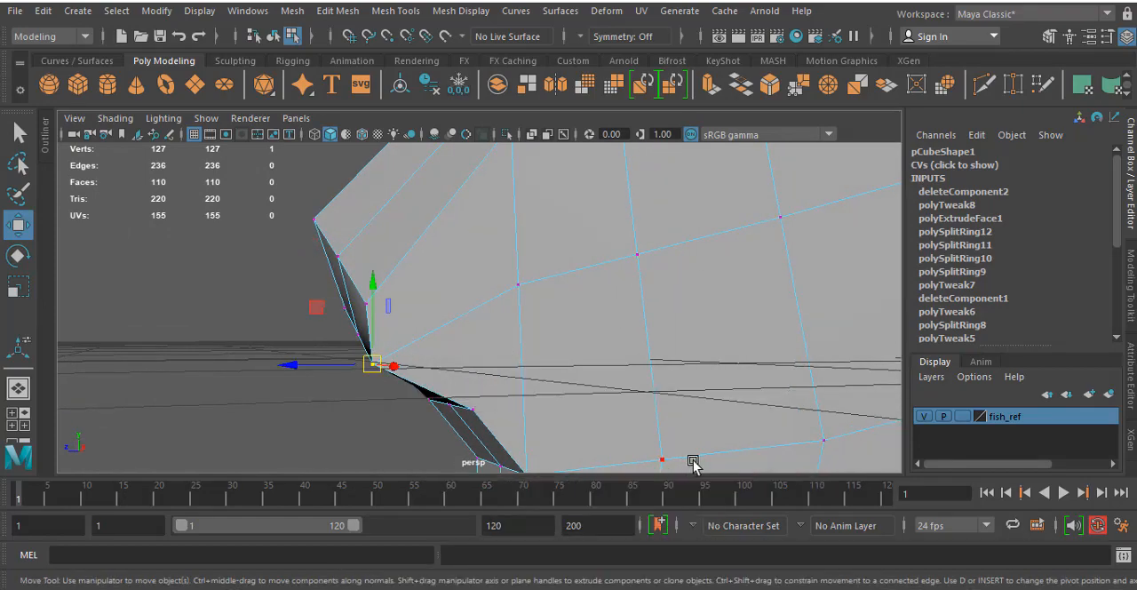
pyautogui.press('space')
# - Select the middle vertex at the upper lip's front in perspective and move it back and up in the side view
pyautogui.press('space')
pyautogui.moveTo(703, 371); pyautogui.dragTo(729, 351)
pyautogui.press('space')
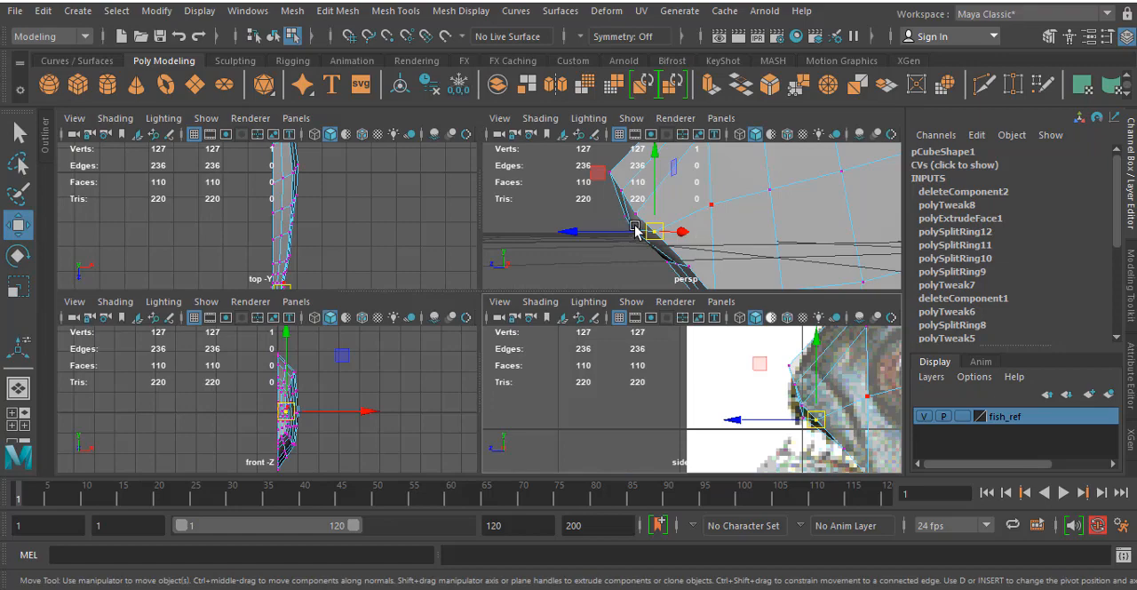
pyautogui.press('space')
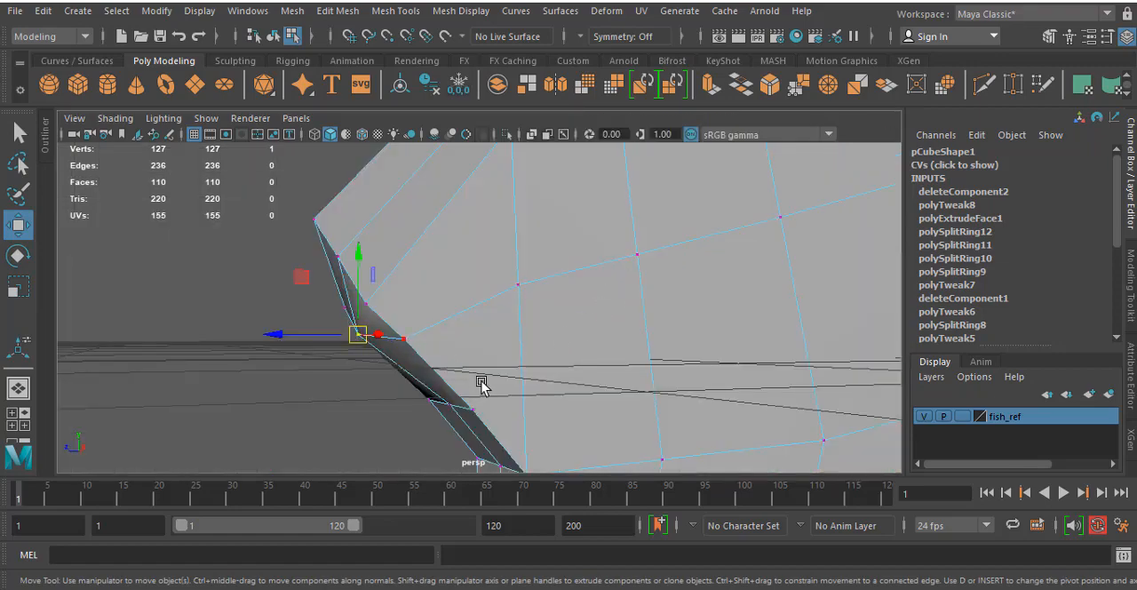
pyautogui.press('space')
pyautogui.moveTo(803, 417); pyautogui.dragTo(812, 418)
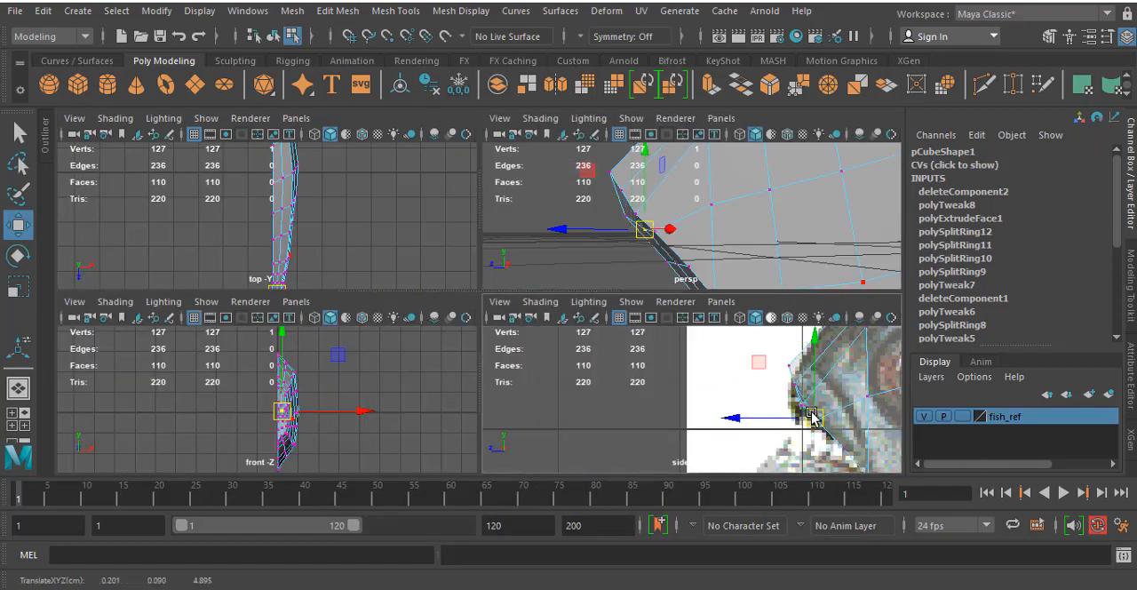
pyautogui.press('space')
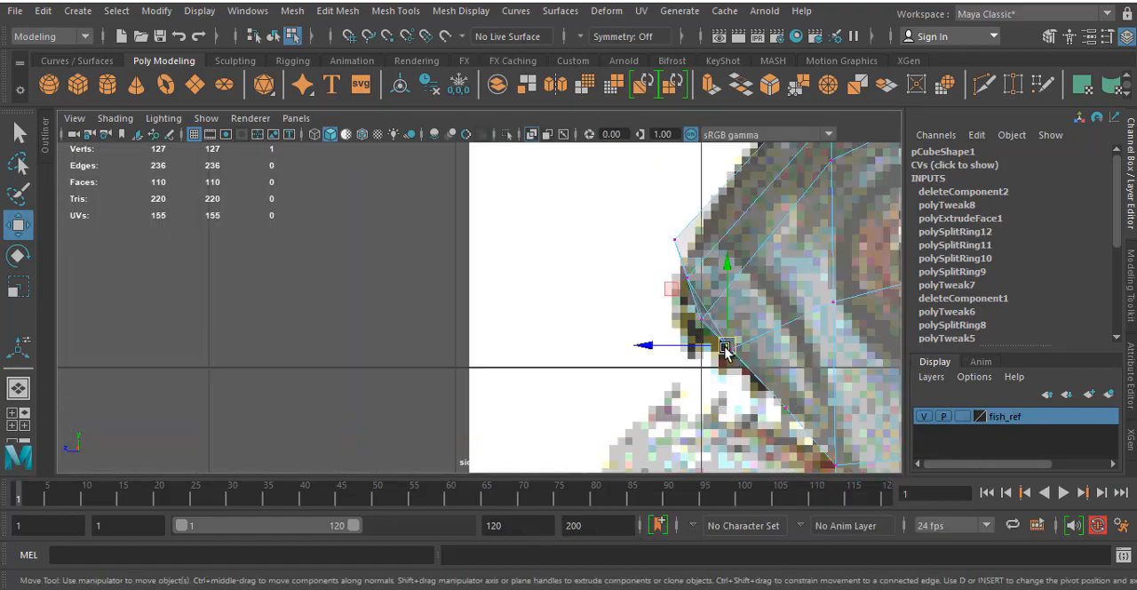
pyautogui.moveTo(725, 350); pyautogui.dragTo(704, 329)
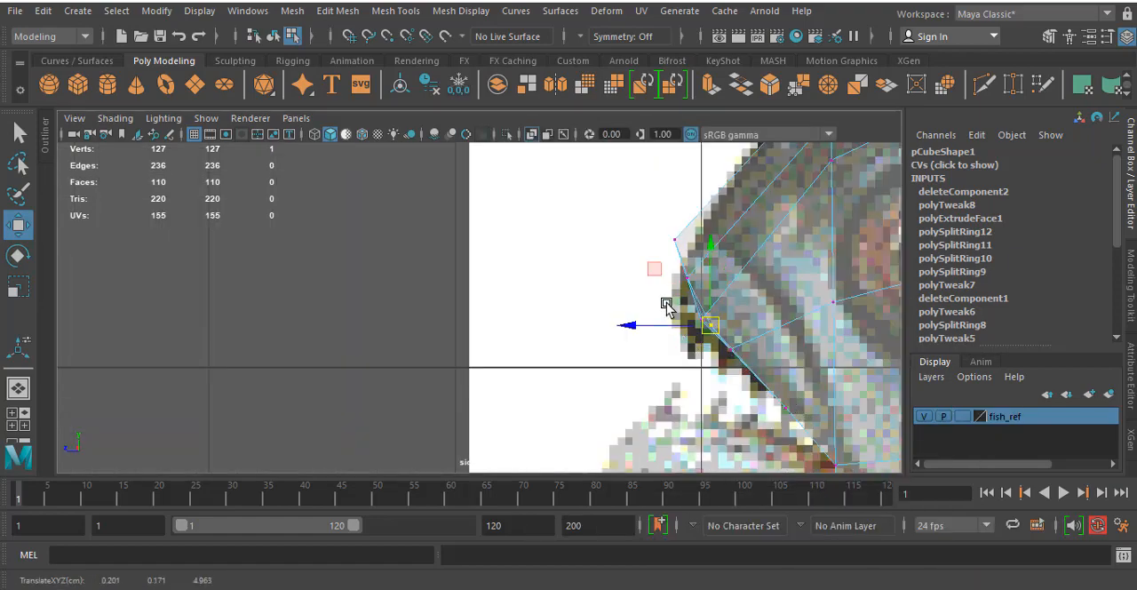
# - Undo the last vertex move and shift the two overlapping vertices at the upper lip's front slightly back and up in the side view
pyautogui.hotkey('ctrl', 'z')
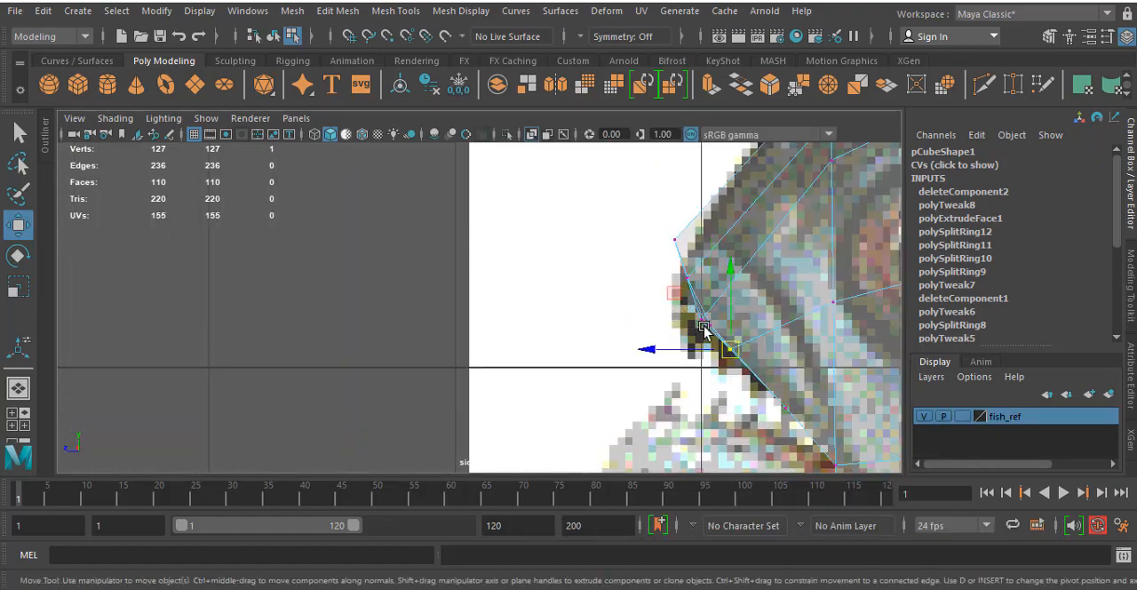
pyautogui.click(703, 325)
pyautogui.moveTo(704, 321); pyautogui.dragTo(710, 318)
pyautogui.press('space')
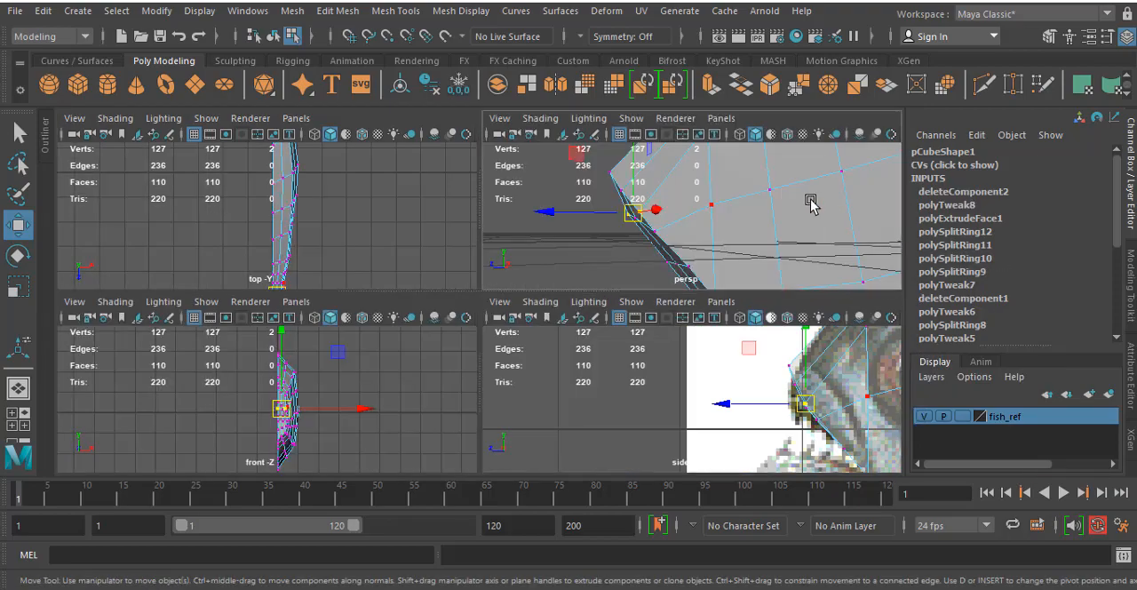
pyautogui.press('space')
pyautogui.keyDown('alt'); pyautogui.moveTo(812, 203); pyautogui.dragTo(604, 300); pyautogui.keyUp('alt')
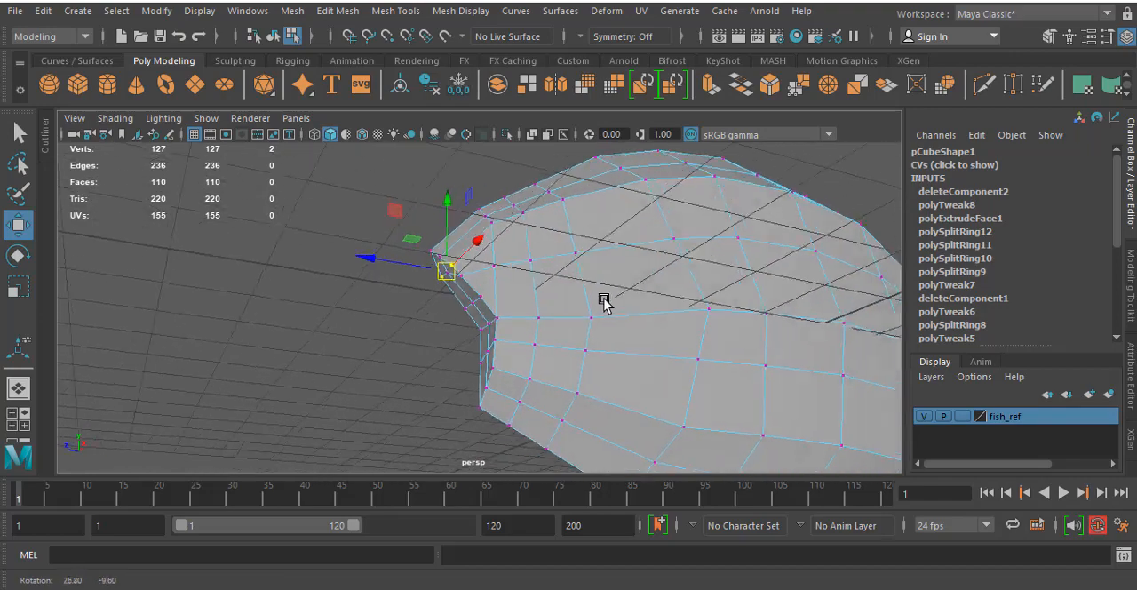
pyautogui.press('space')
pyautogui.press('space')
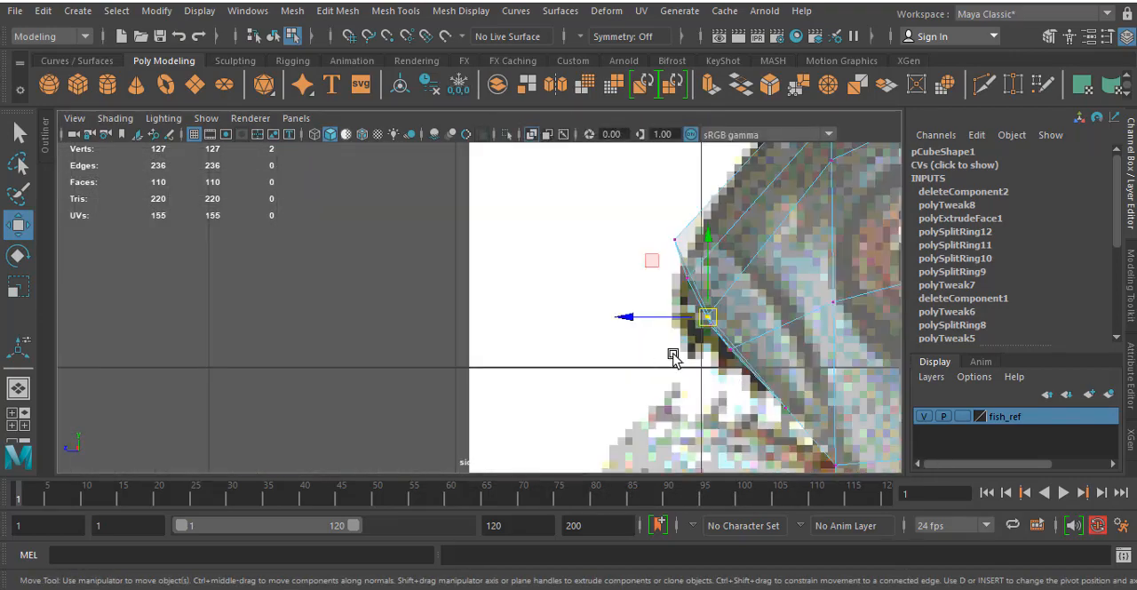
# - Move the next upper-lip vertex slightly back and lower the nose tip vertex to the reference outline in the side view
pyautogui.keyDown('alt'); pyautogui.moveTo(682, 352); pyautogui.dragTo(555, 297, button='middle'); pyautogui.keyUp('alt')
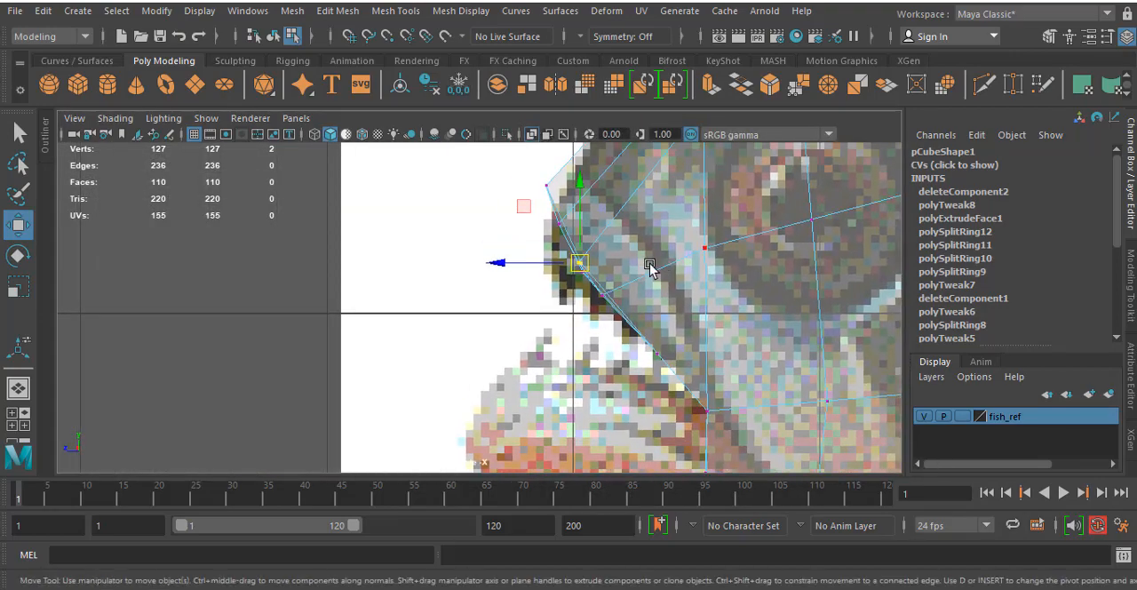
pyautogui.moveTo(606, 310); pyautogui.dragTo(617, 301)
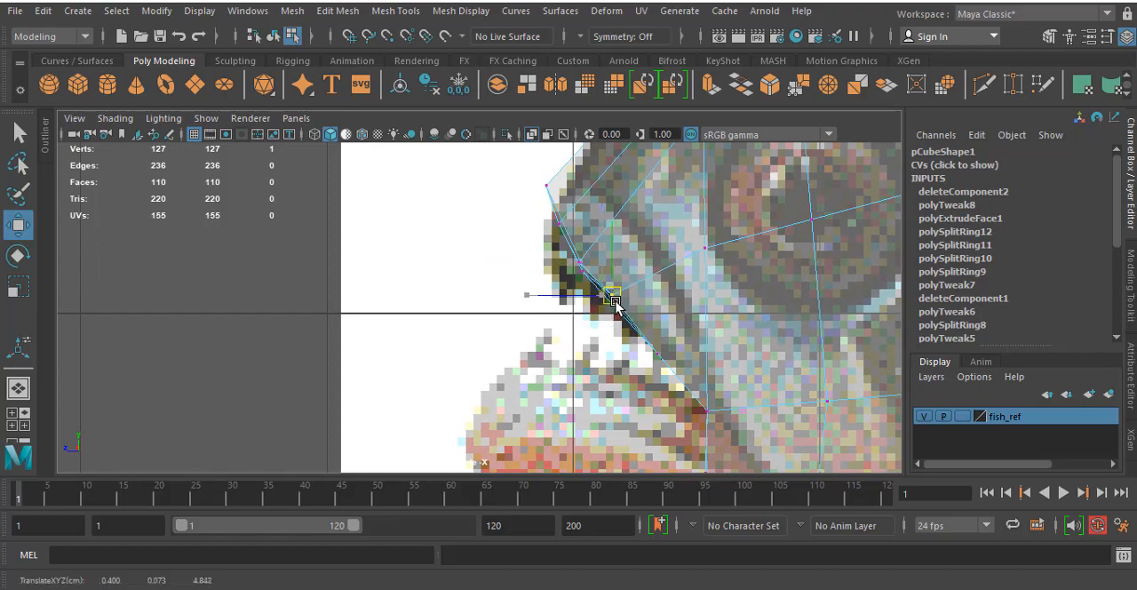
pyautogui.keyDown('alt'); pyautogui.moveTo(613, 307); pyautogui.dragTo(627, 335, button='middle'); pyautogui.keyUp('alt')
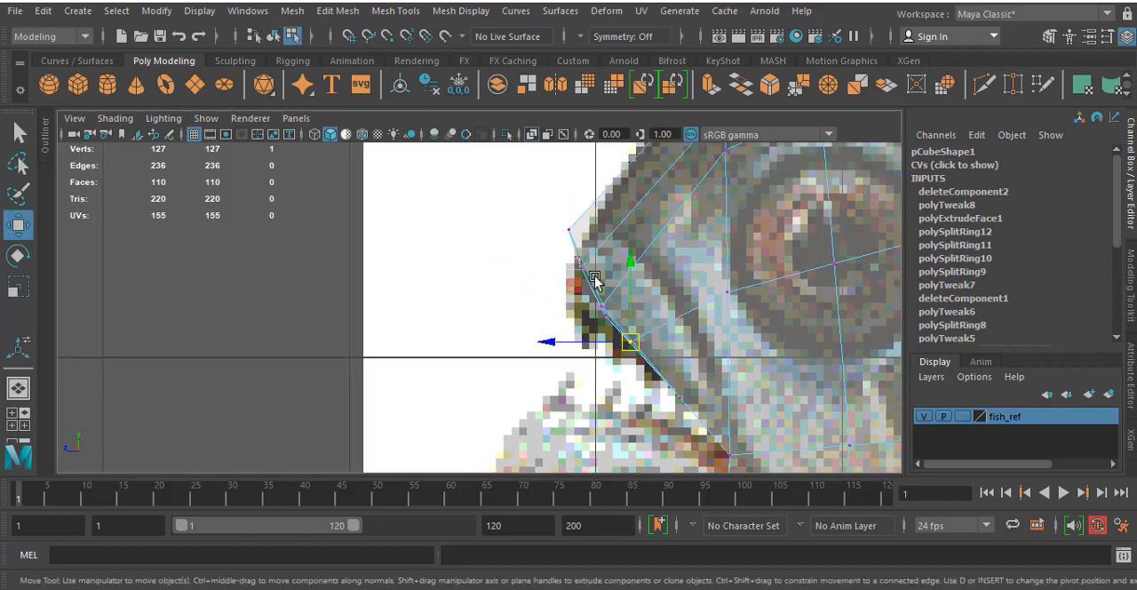
pyautogui.moveTo(594, 278); pyautogui.dragTo(568, 271)
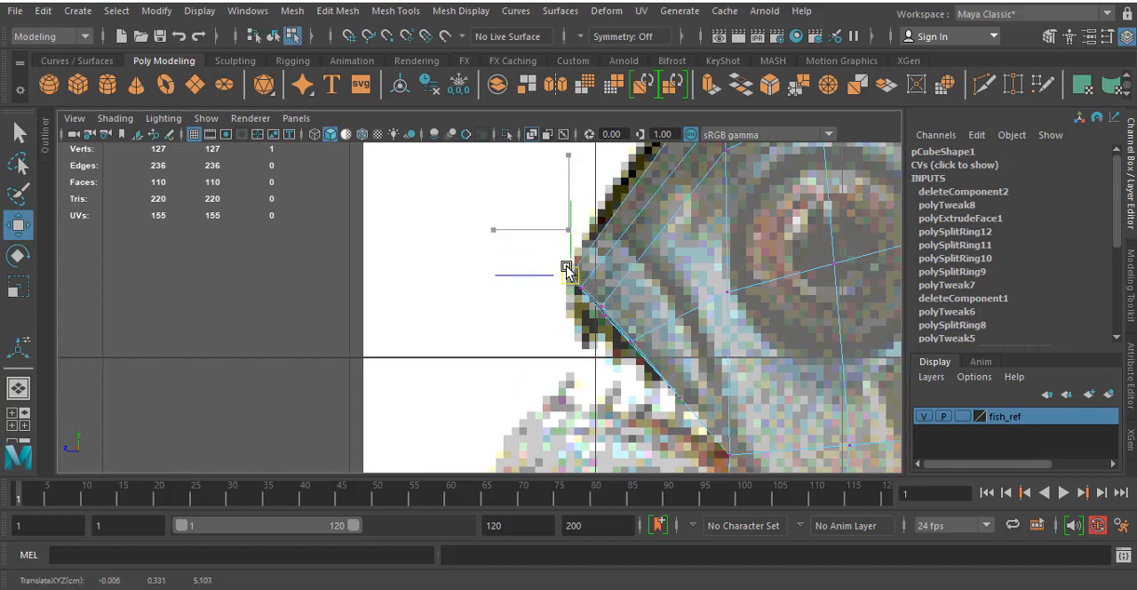
# - Move the three overlapping vertices on the upper jaw's mouth edge back and down towards the mouth corner
pyautogui.scroll(-5, 586, 280)
pyautogui.scroll(6, 533, 311)
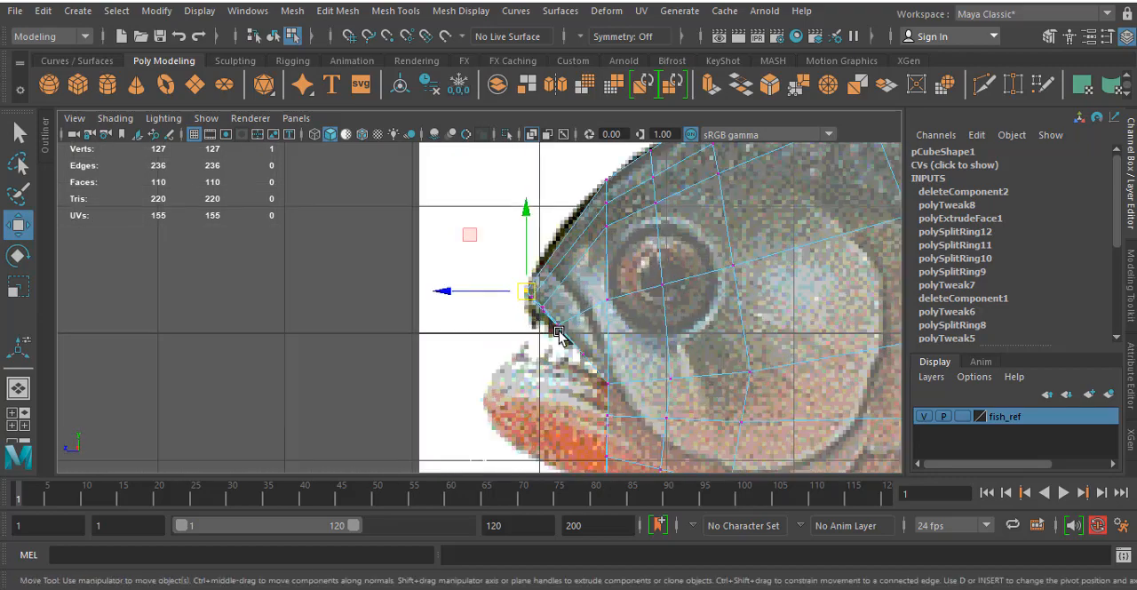
pyautogui.scroll(5, 558, 332)
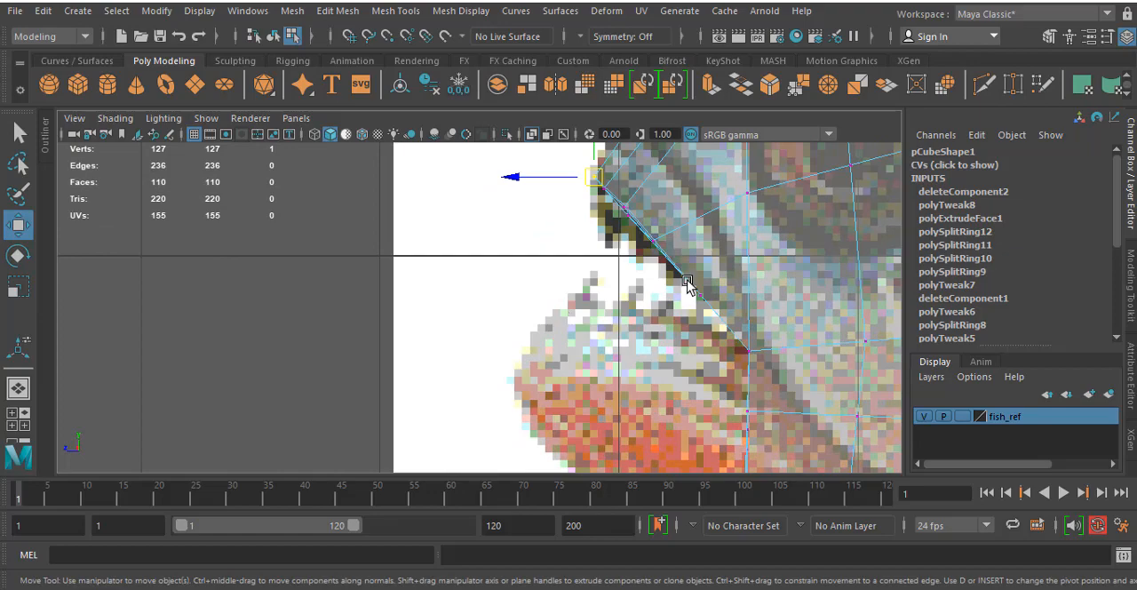
pyautogui.moveTo(688, 283)
pyautogui.mouseDown()
pyautogui.moveTo(718, 320)
pyautogui.moveTo(704, 296)
pyautogui.mouseUp()
# - Insert an edge loop across the snout about midway between the nose tip and the front of the eye
pyautogui.keyDown('alt'); pyautogui.moveTo(715, 248); pyautogui.dragTo(717, 388, button='middle'); pyautogui.keyUp('alt')
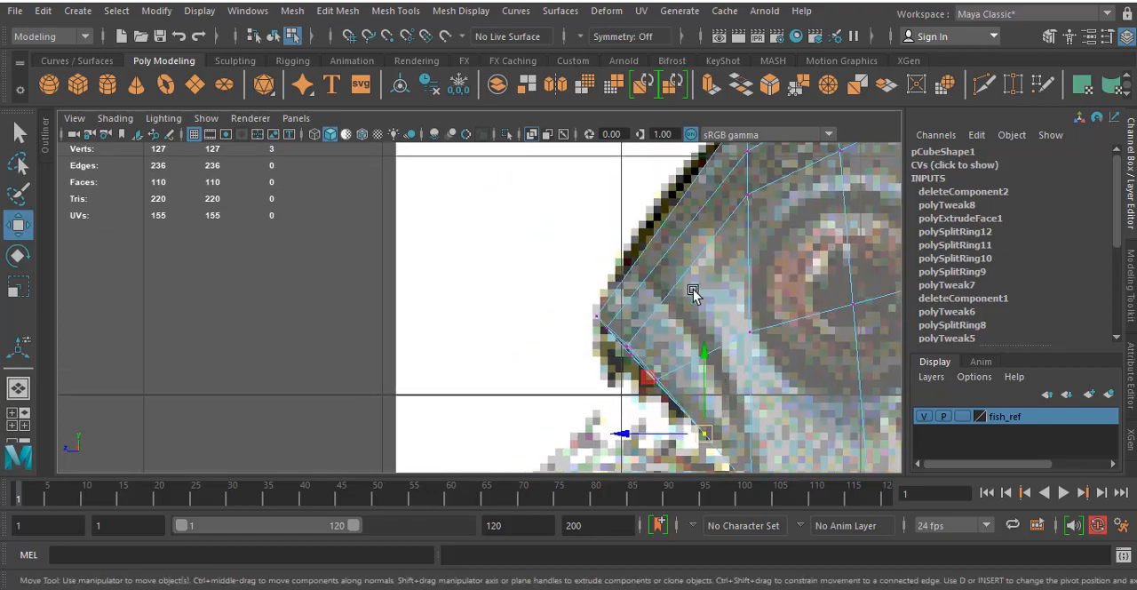
pyautogui.moveTo(693, 292)
pyautogui.keyDown('alt'); pyautogui.mouseDown(button='middle')
pyautogui.moveTo(685, 327)
pyautogui.moveTo(680, 255)
pyautogui.mouseUp(button='middle'); pyautogui.keyUp('alt')
pyautogui.keyDown('alt'); pyautogui.moveTo(688, 332); pyautogui.dragTo(702, 282, button='middle'); pyautogui.keyUp('alt')
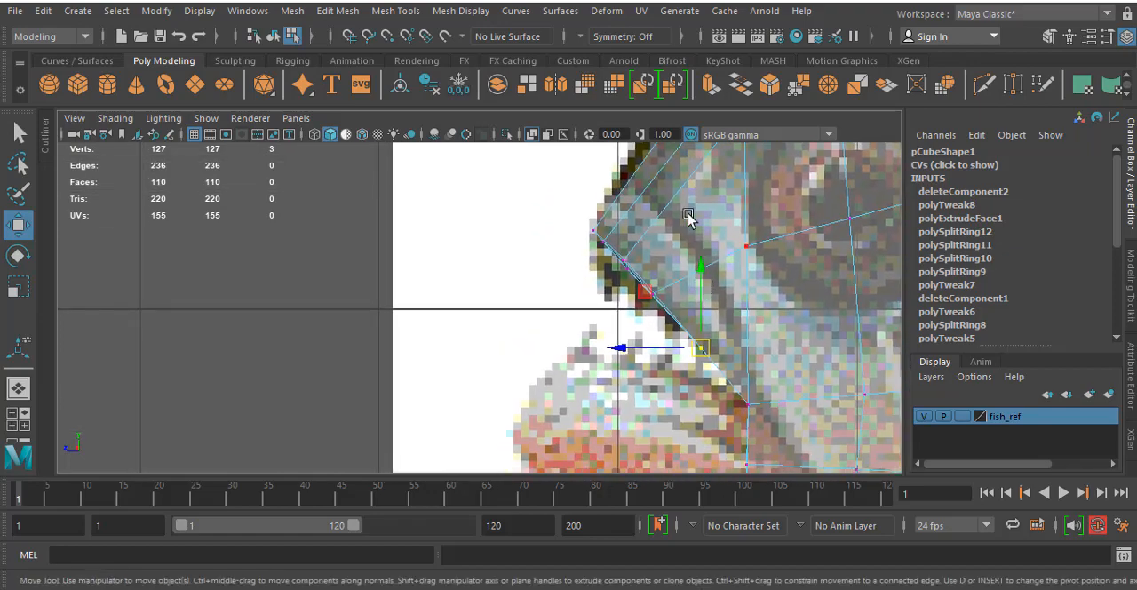
pyautogui.keyDown('alt'); pyautogui.moveTo(688, 215); pyautogui.dragTo(690, 287, button='middle'); pyautogui.keyUp('alt')
pyautogui.keyDown('alt'); pyautogui.moveTo(718, 347); pyautogui.dragTo(691, 259, button='middle'); pyautogui.keyUp('alt')
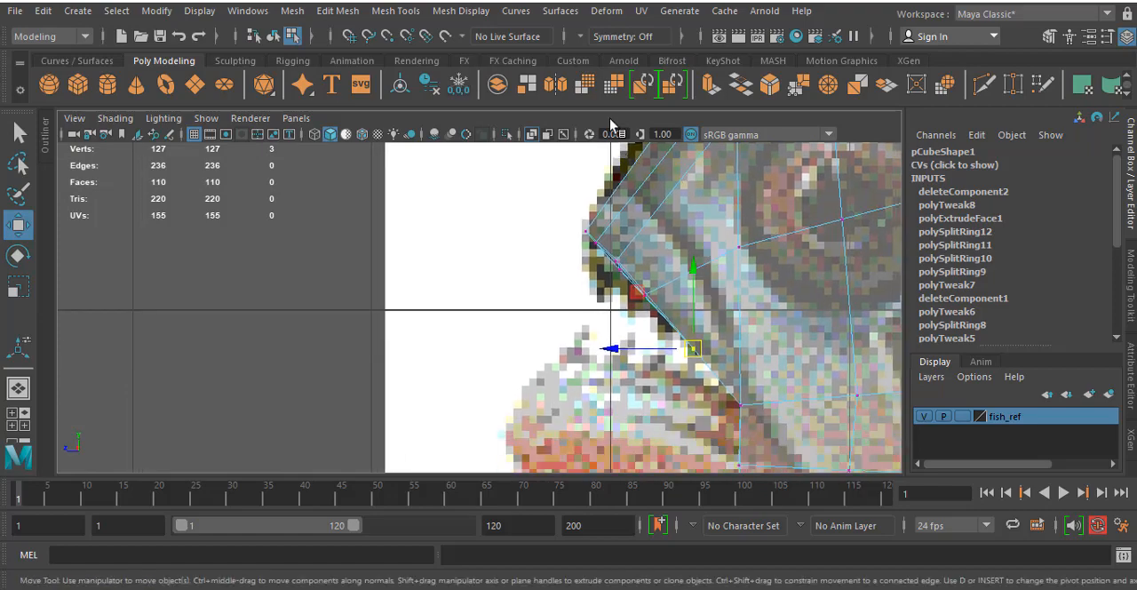
pyautogui.moveTo(680, 222)
pyautogui.keyDown('alt'); pyautogui.mouseDown(button='middle')
pyautogui.moveTo(678, 284)
pyautogui.moveTo(682, 267)
pyautogui.mouseUp(button='middle'); pyautogui.keyUp('alt')
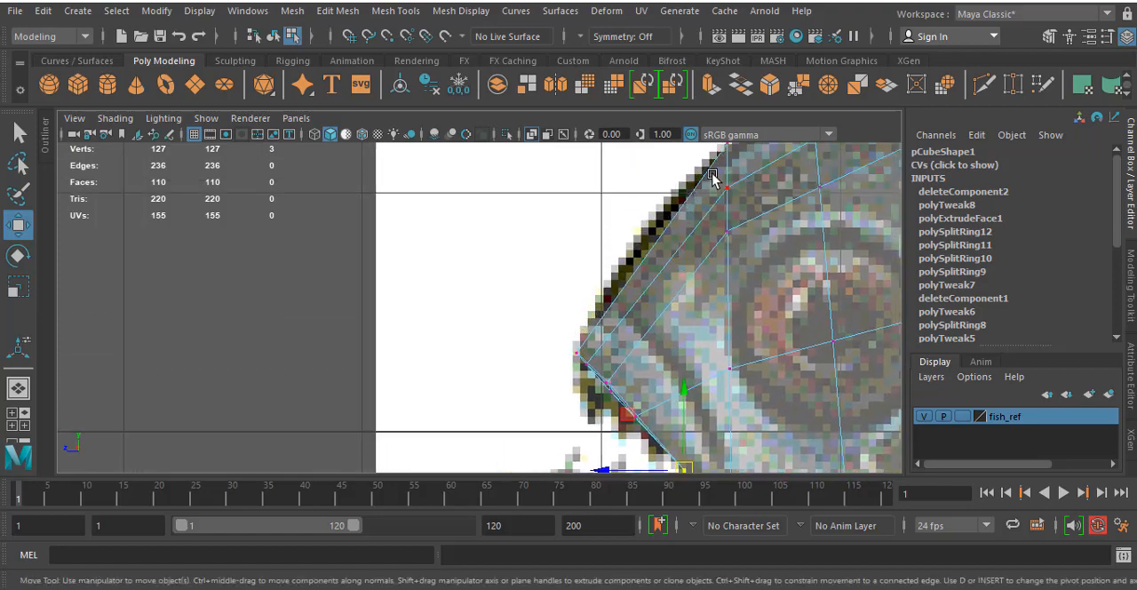
pyautogui.keyDown('alt'); pyautogui.moveTo(663, 245); pyautogui.dragTo(654, 247, button='middle'); pyautogui.keyUp('alt')
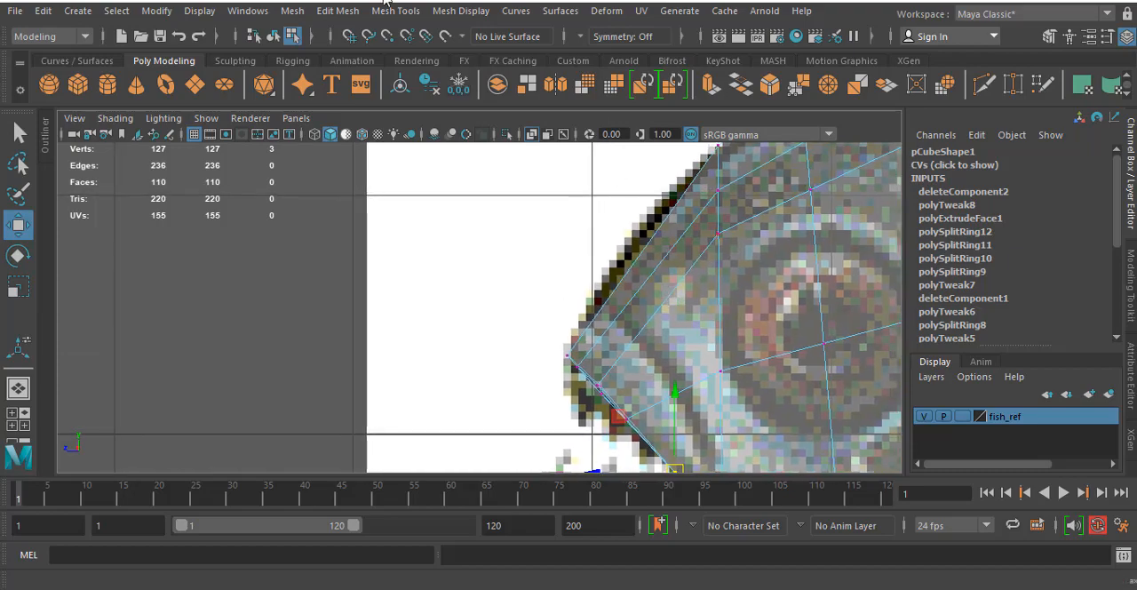
pyautogui.click(395, 10)
pyautogui.click(433, 136)
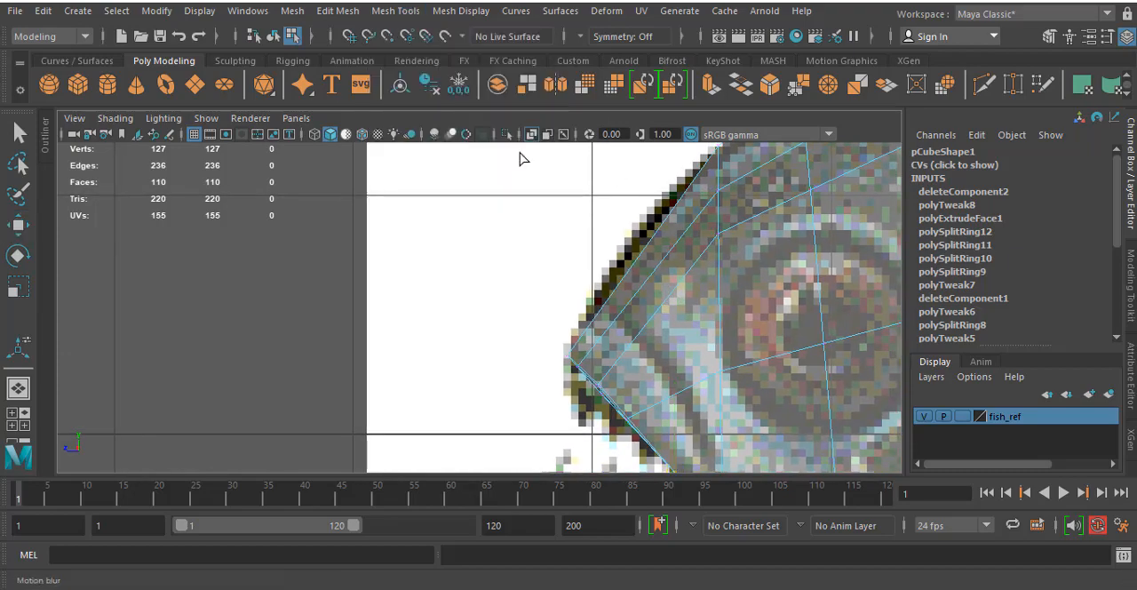
pyautogui.click(638, 273)
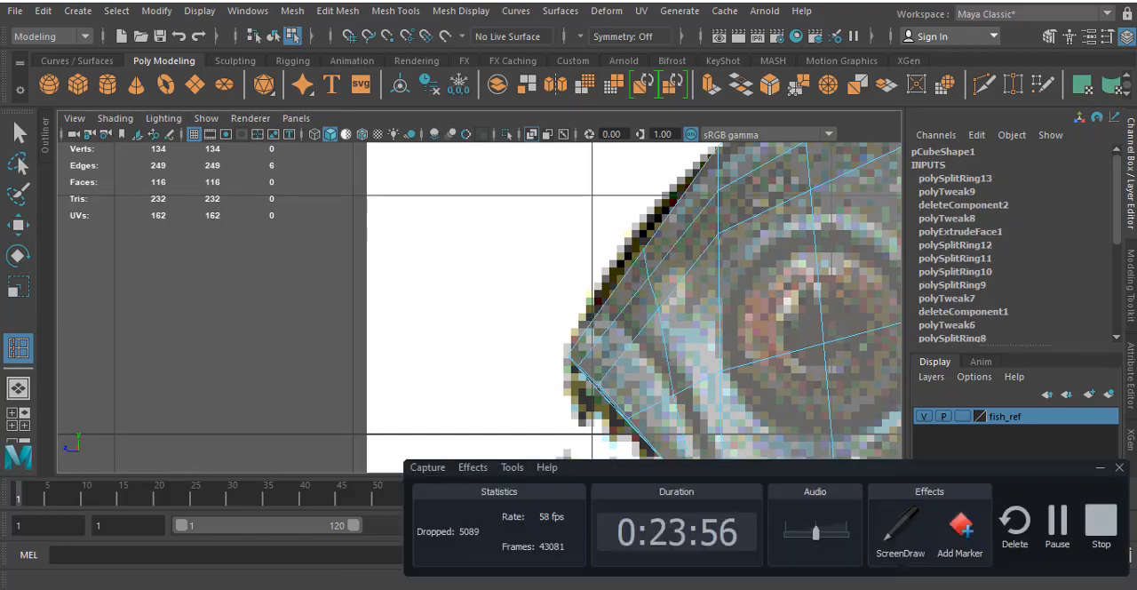
# - Move the three upper vertices of the new snout loop forward and up to the reference outline in the side view
pyautogui.moveTo(646, 147); pyautogui.dragTo(577, 147, button='right')
pyautogui.press('w')
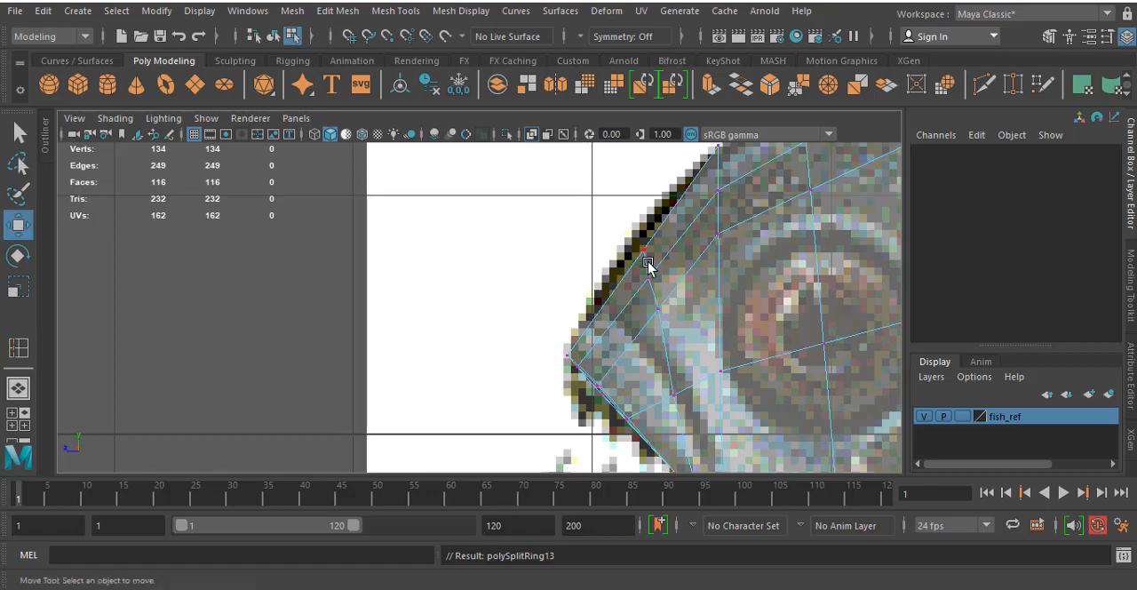
pyautogui.moveTo(650, 261); pyautogui.dragTo(689, 353)
pyautogui.moveTo(656, 286); pyautogui.dragTo(642, 275)
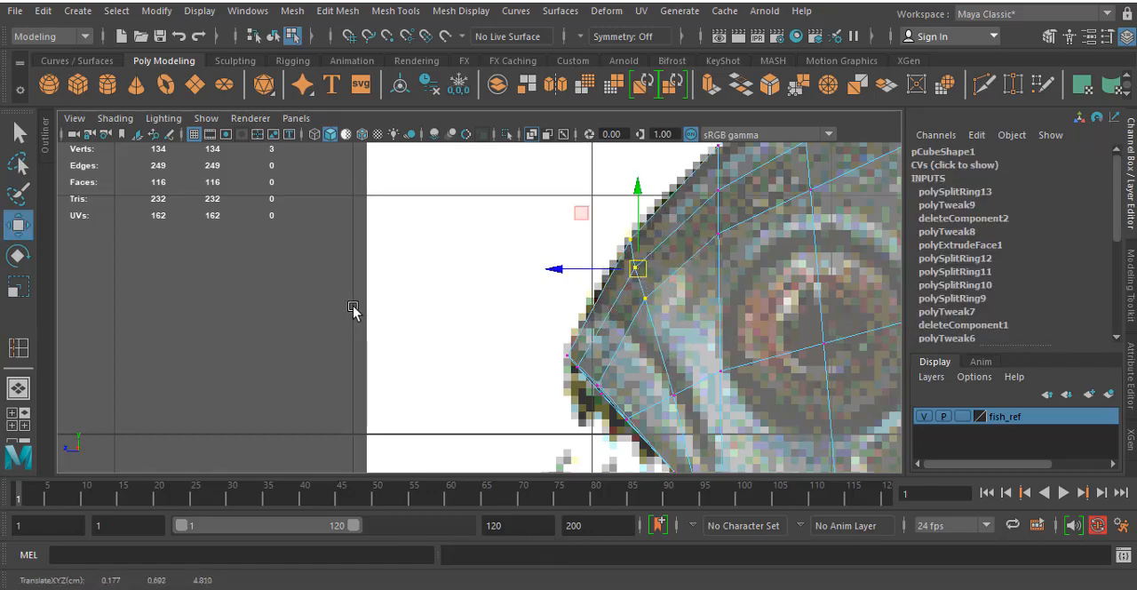
# - Move two neighbouring vertices on the outer side of the snout slightly outward along the X axis in the perspective view
pyautogui.scroll(-5, 365, 310)
pyautogui.scroll(8, 578, 345)
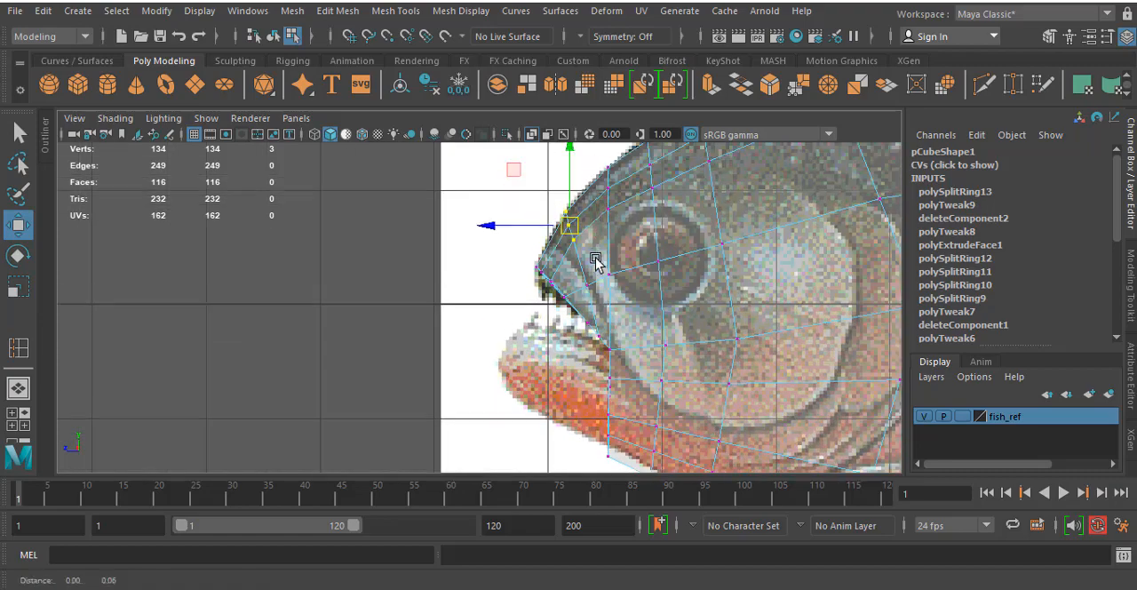
pyautogui.keyDown('alt'); pyautogui.moveTo(596, 260); pyautogui.dragTo(596, 297, button='middle'); pyautogui.keyUp('alt')
pyautogui.keyDown('alt'); pyautogui.moveTo(657, 340); pyautogui.dragTo(645, 264, button='middle'); pyautogui.keyUp('alt')
pyautogui.scroll(3, 536, 305)
pyautogui.keyDown('alt'); pyautogui.moveTo(616, 226); pyautogui.dragTo(616, 293, button='middle'); pyautogui.keyUp('alt')
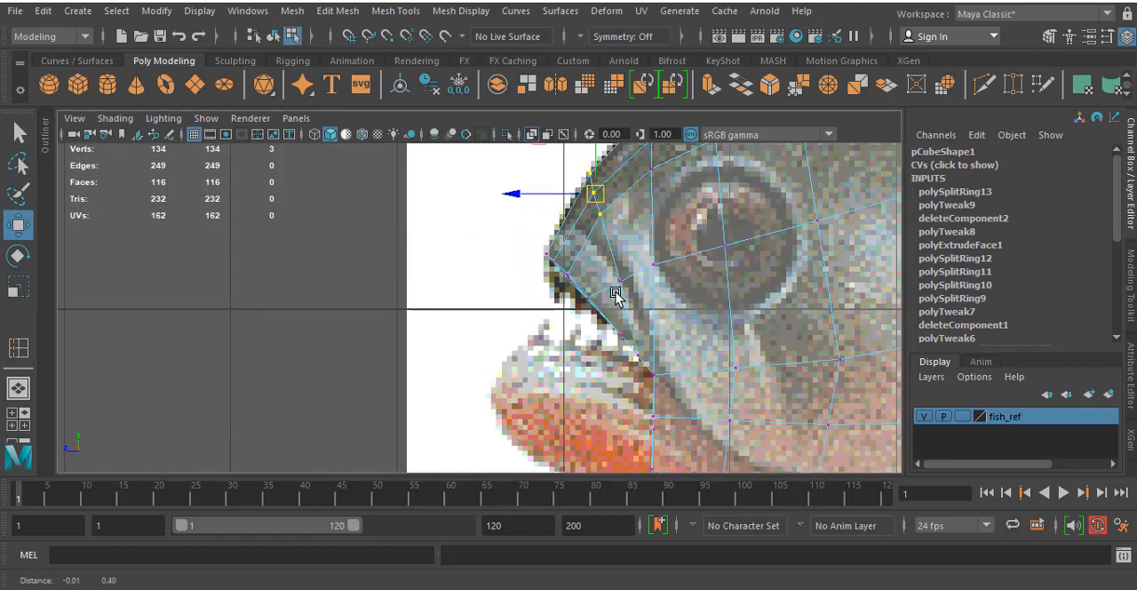
pyautogui.press('space')
pyautogui.press('space')
pyautogui.moveTo(751, 213)
pyautogui.keyDown('alt'); pyautogui.mouseDown()
pyautogui.moveTo(743, 223)
pyautogui.moveTo(772, 229)
pyautogui.moveTo(767, 198)
pyautogui.moveTo(788, 199)
pyautogui.moveTo(756, 201)
pyautogui.mouseUp(); pyautogui.keyUp('alt')
pyautogui.scroll(5, 521, 251)
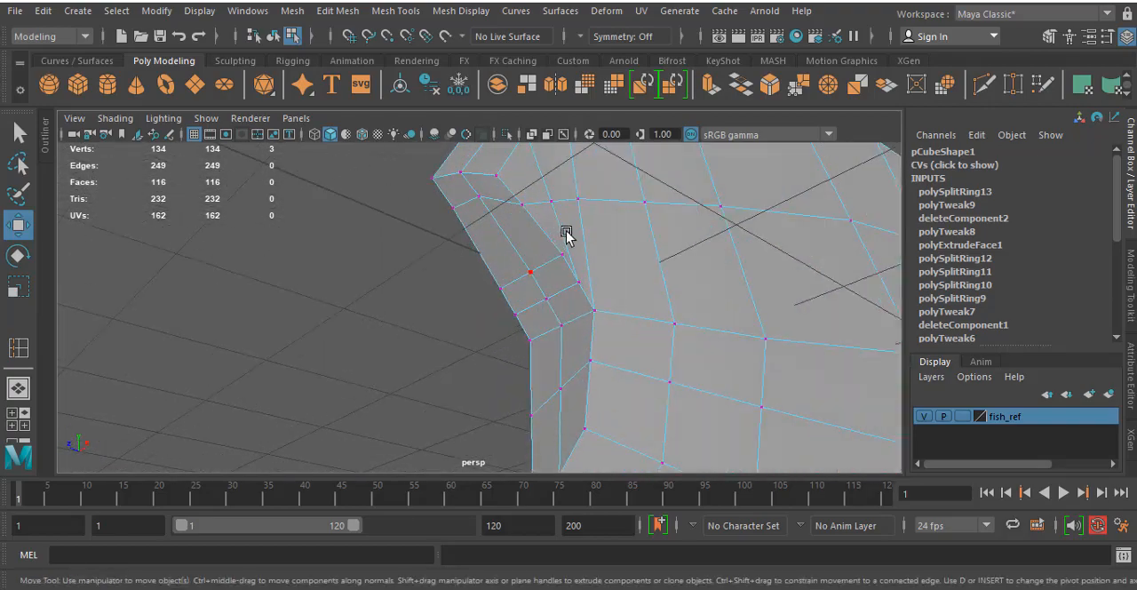
pyautogui.keyDown('alt'); pyautogui.moveTo(567, 233); pyautogui.dragTo(610, 295); pyautogui.keyUp('alt')
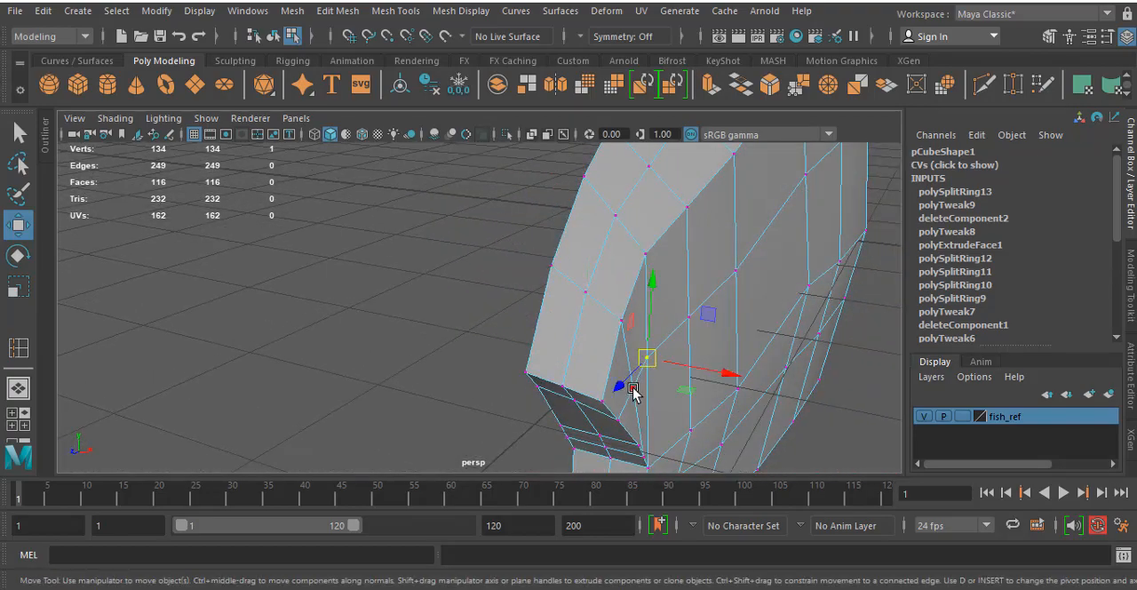
pyautogui.moveTo(693, 384); pyautogui.dragTo(697, 384)
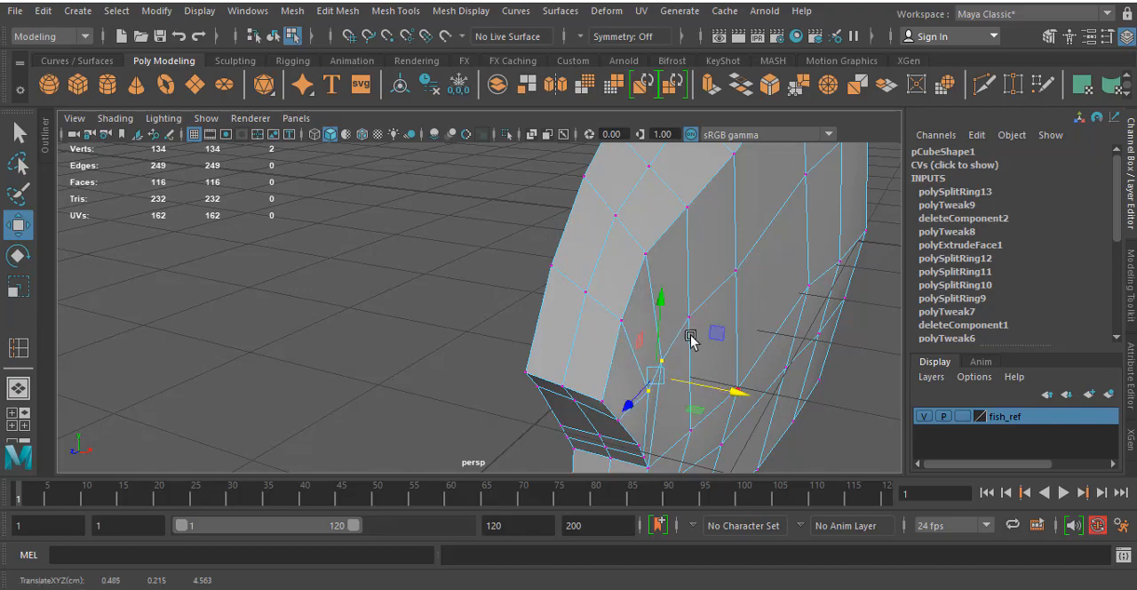
pyautogui.click(691, 339)
# - Preview the fish head in smoothed display from below and return to the unsmoothed display
pyautogui.moveTo(731, 327); pyautogui.dragTo(559, 366)
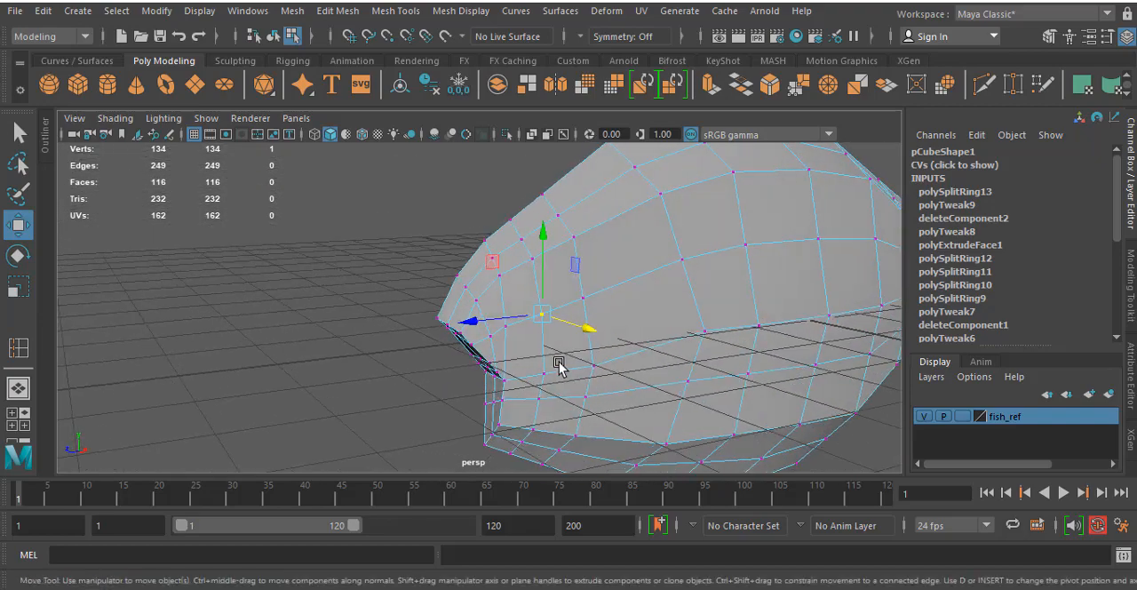
pyautogui.press('3')
pyautogui.moveTo(485, 373)
pyautogui.keyDown('alt'); pyautogui.mouseDown()
pyautogui.moveTo(612, 320)
pyautogui.moveTo(599, 371)
pyautogui.moveTo(430, 378)
pyautogui.moveTo(430, 360)
pyautogui.moveTo(418, 368)
pyautogui.moveTo(551, 361)
pyautogui.moveTo(422, 370)
pyautogui.moveTo(665, 381)
pyautogui.moveTo(581, 384)
pyautogui.moveTo(491, 355)
pyautogui.mouseUp(); pyautogui.keyUp('alt')
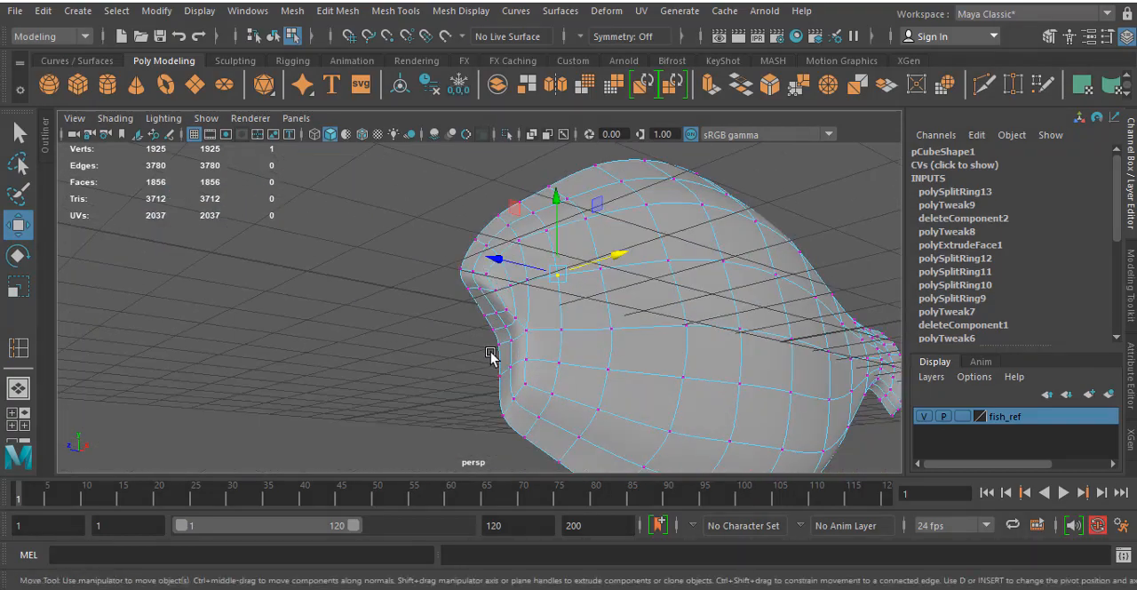
pyautogui.press('1')
# - Raise the three foremost vertices of the throat's lower edge to the reference outline in the side view
pyautogui.press('space')
pyautogui.press('space')
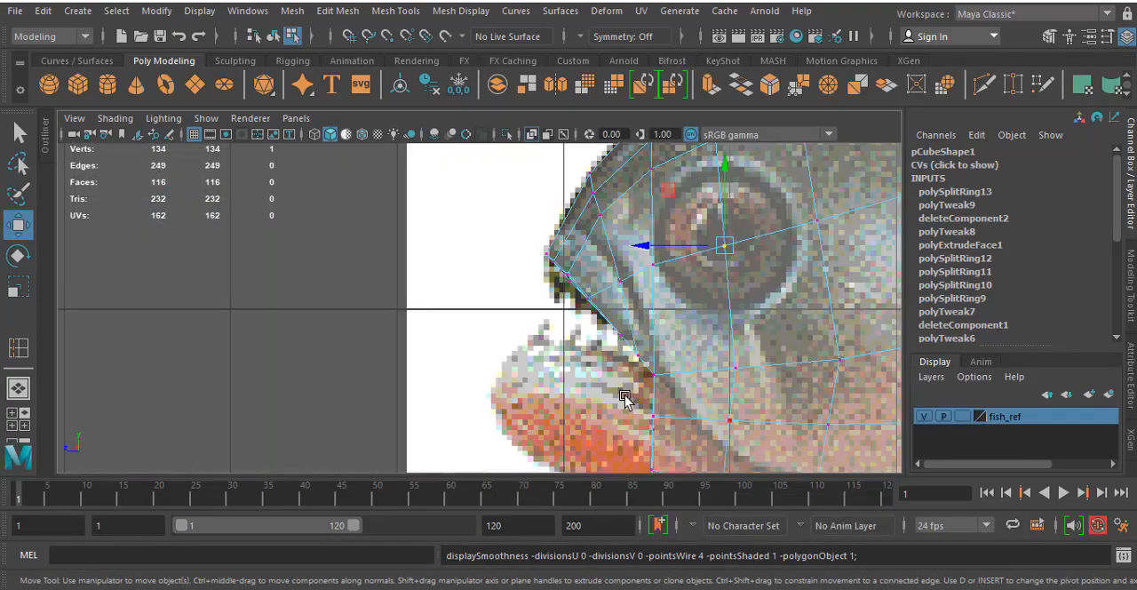
pyautogui.keyDown('alt'); pyautogui.moveTo(625, 398); pyautogui.dragTo(642, 300, button='middle'); pyautogui.keyUp('alt')
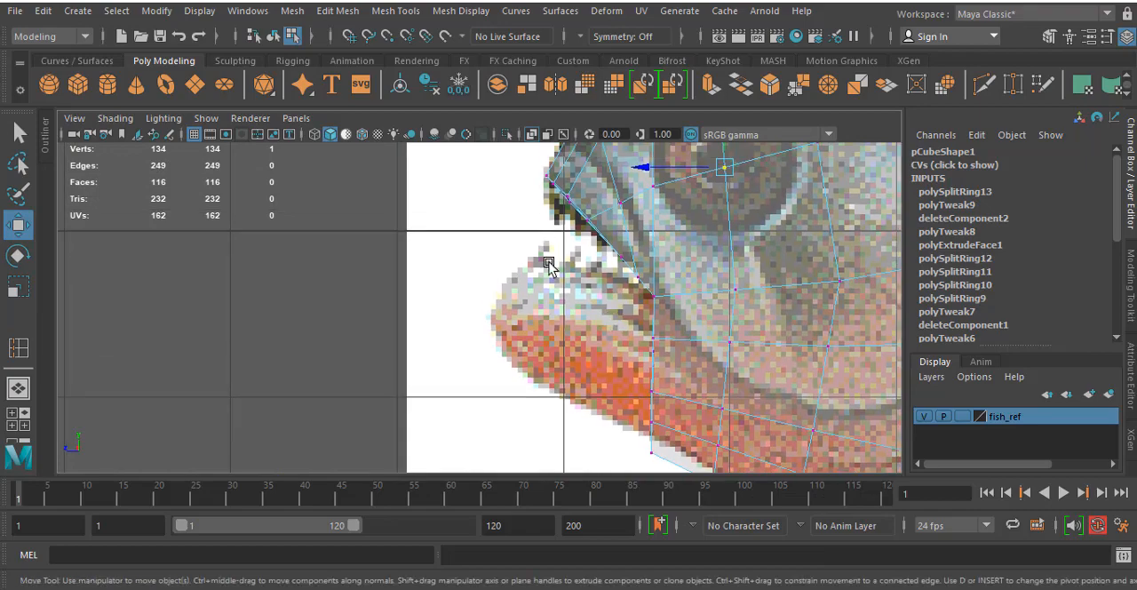
pyautogui.keyDown('alt'); pyautogui.moveTo(549, 314); pyautogui.dragTo(499, 174, button='middle'); pyautogui.keyUp('alt')
pyautogui.moveTo(751, 392); pyautogui.dragTo(751, 382)
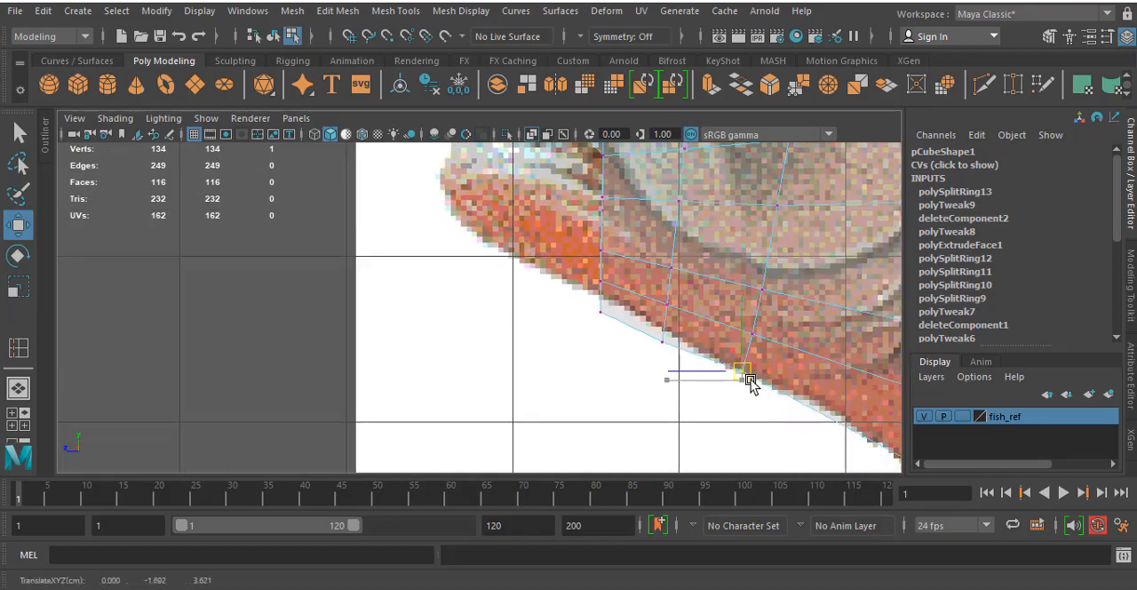
pyautogui.moveTo(681, 366); pyautogui.dragTo(674, 332)
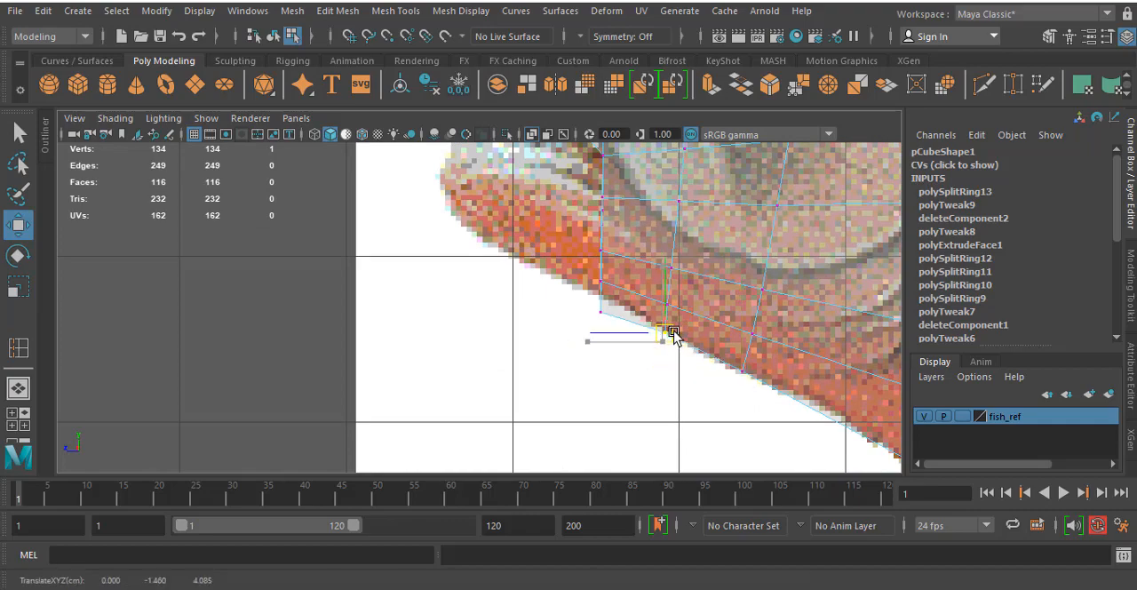
pyautogui.moveTo(590, 305); pyautogui.dragTo(595, 298)
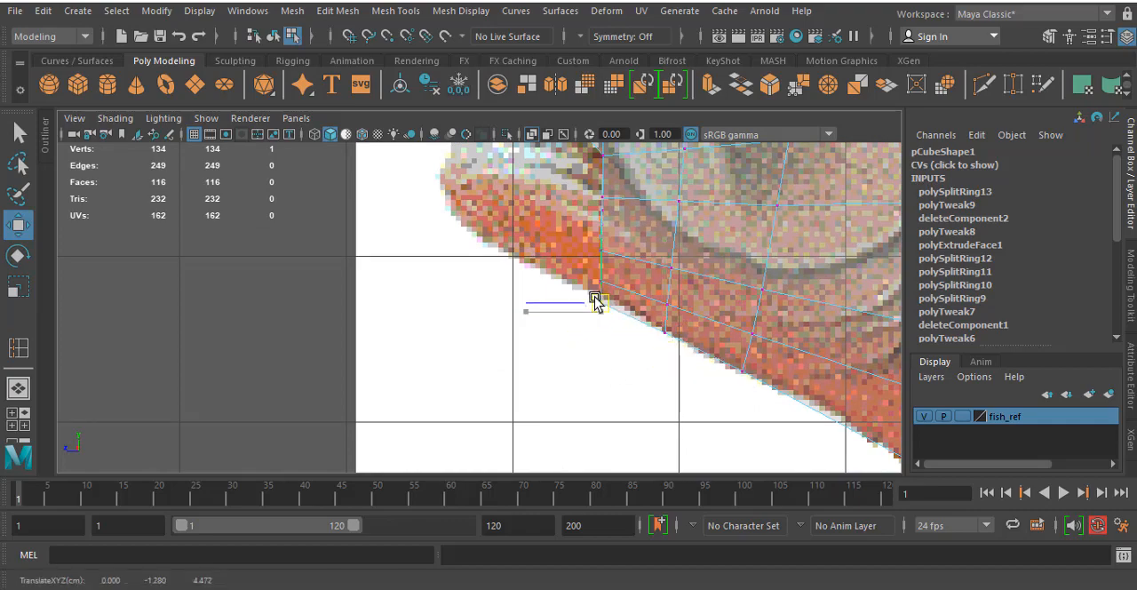
# - Lower the mid-belly edge vertex to the reference outline and move the vertex above it down and slightly forward in the side view
pyautogui.scroll(-5, 596, 298)
pyautogui.scroll(6, 582, 293)
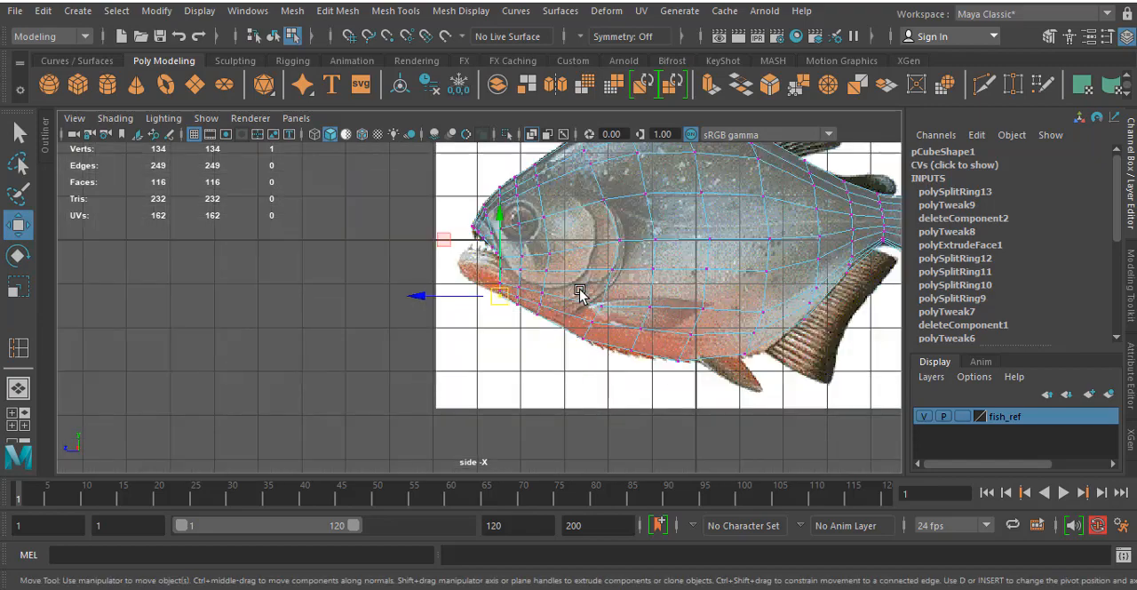
pyautogui.scroll(5, 630, 319)
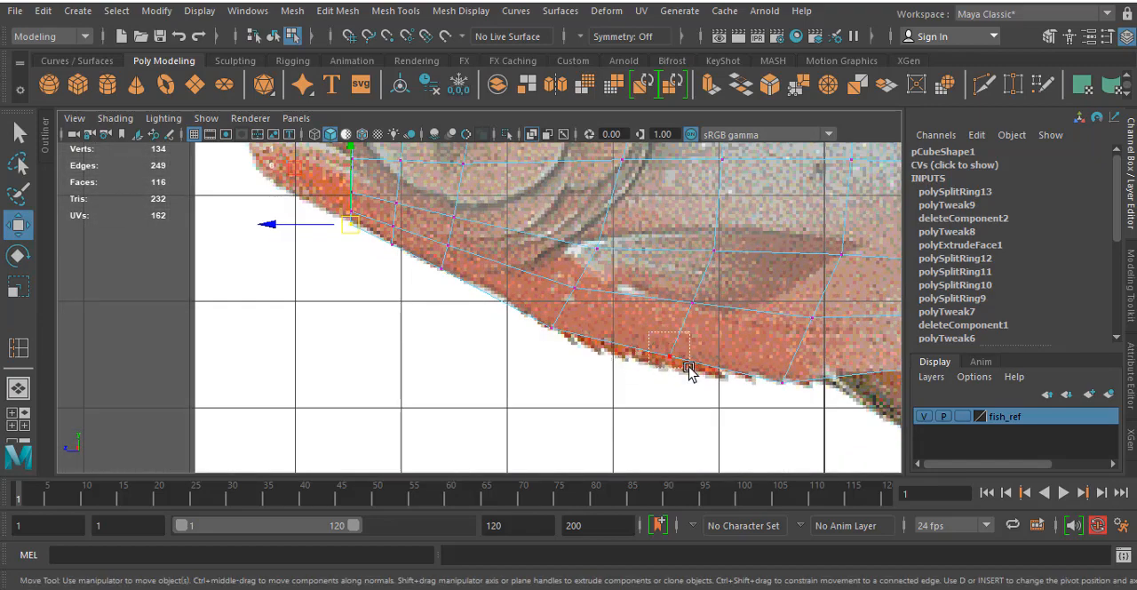
pyautogui.moveTo(689, 371); pyautogui.dragTo(659, 370)
pyautogui.click(698, 302)
pyautogui.moveTo(685, 304); pyautogui.dragTo(681, 321)
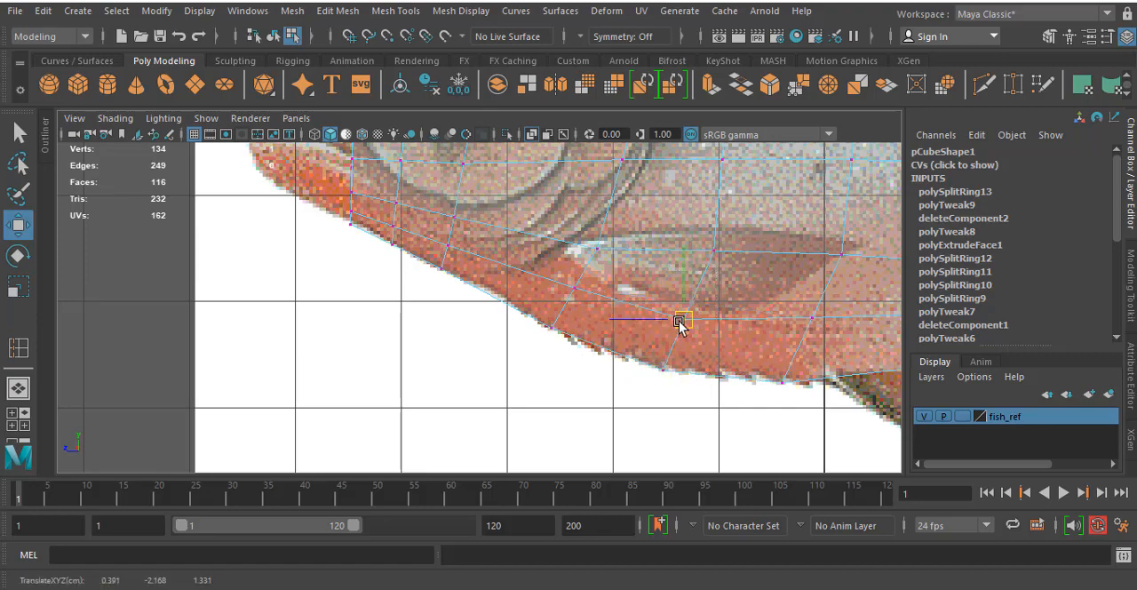
# - Lower the vertices around the pectoral fin and slightly reposition the rear flank vertex to even out the belly rows
pyautogui.click(715, 252)
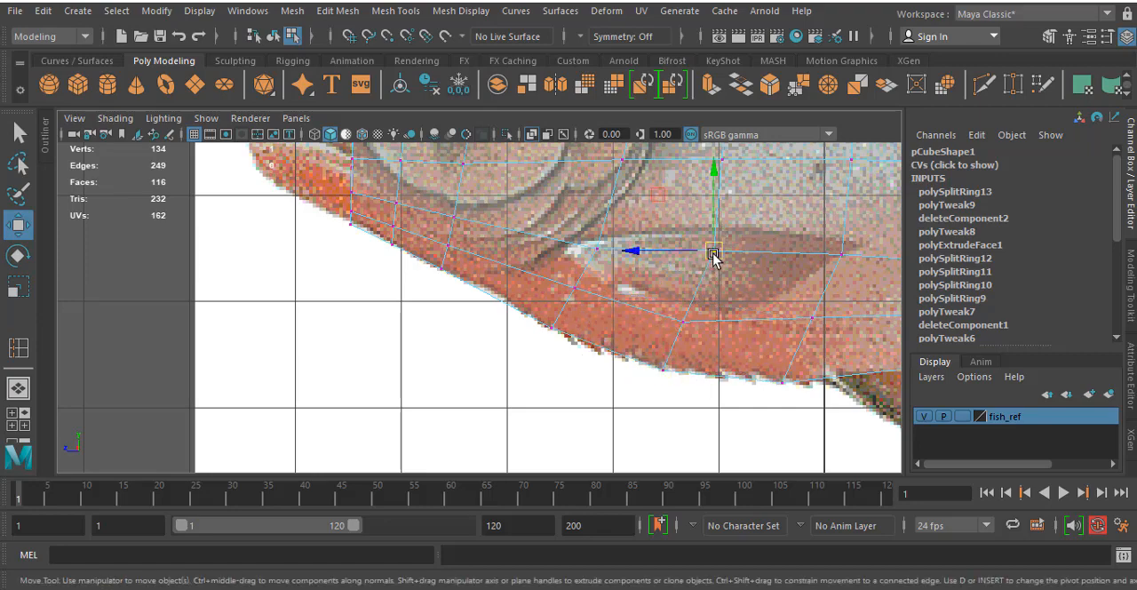
pyautogui.moveTo(715, 253); pyautogui.dragTo(712, 273)
pyautogui.keyDown('alt'); pyautogui.moveTo(751, 274); pyautogui.dragTo(643, 271, button='middle'); pyautogui.keyUp('alt')
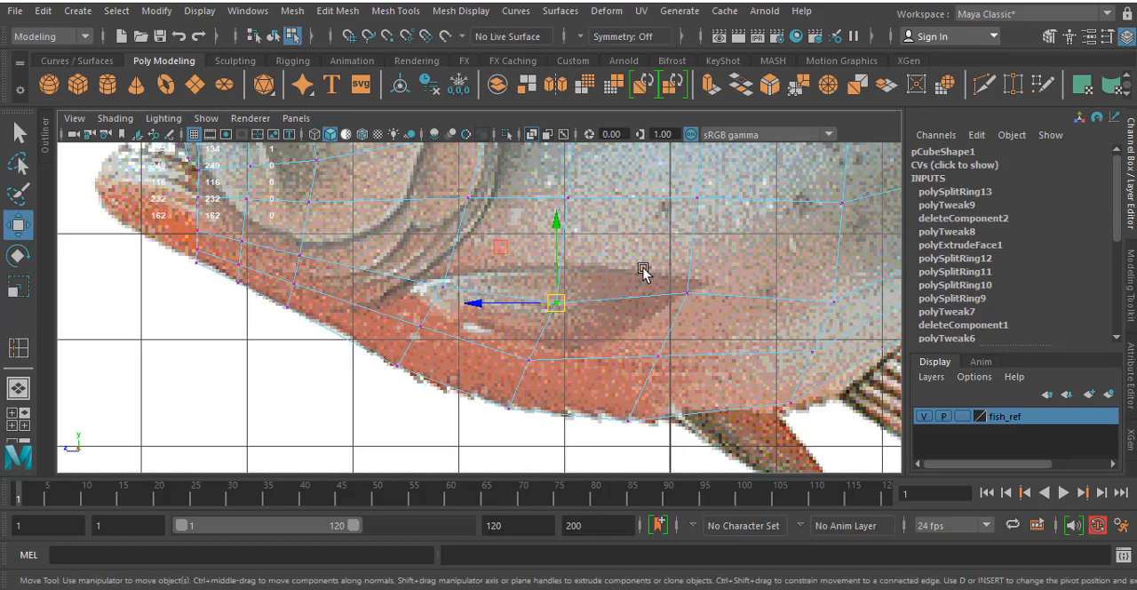
pyautogui.moveTo(711, 317); pyautogui.dragTo(657, 374)
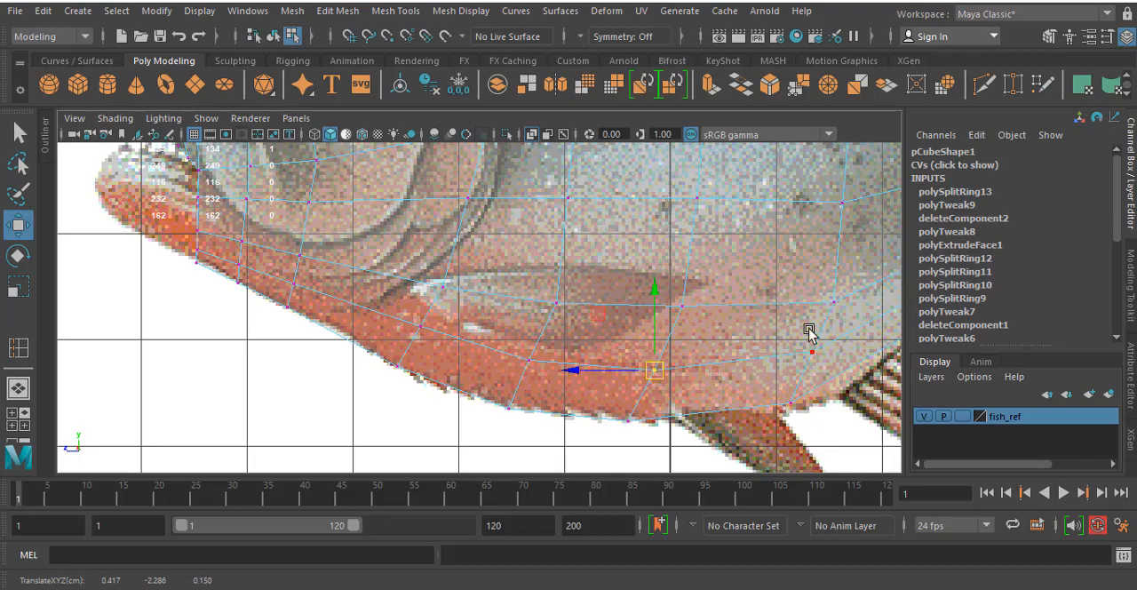
pyautogui.keyDown('alt'); pyautogui.moveTo(809, 330); pyautogui.dragTo(651, 397, button='middle'); pyautogui.keyUp('alt')
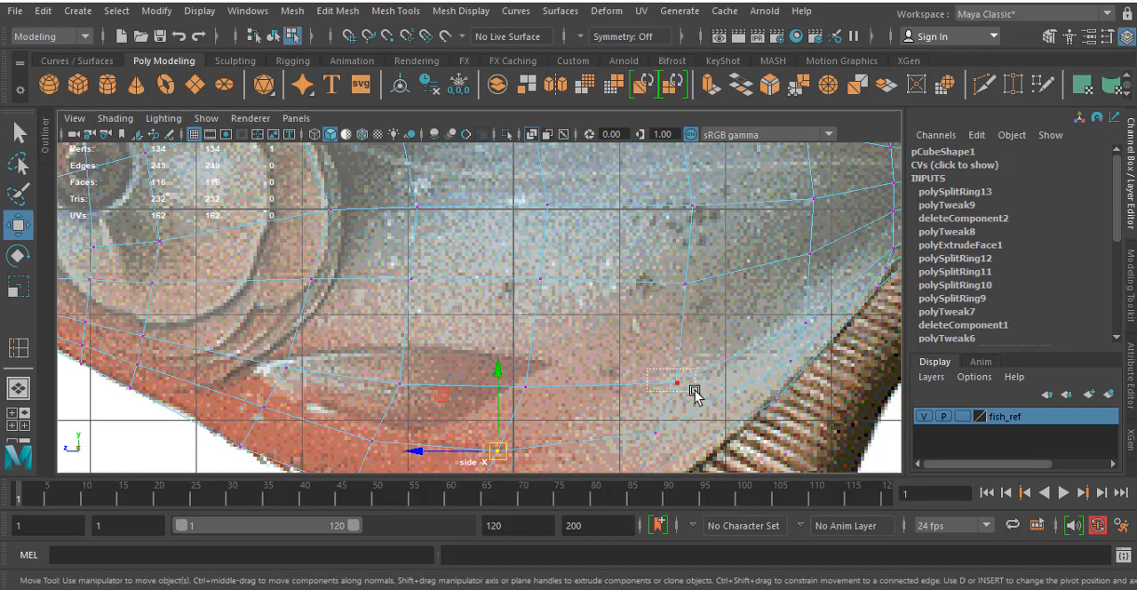
pyautogui.moveTo(694, 391); pyautogui.dragTo(679, 378)
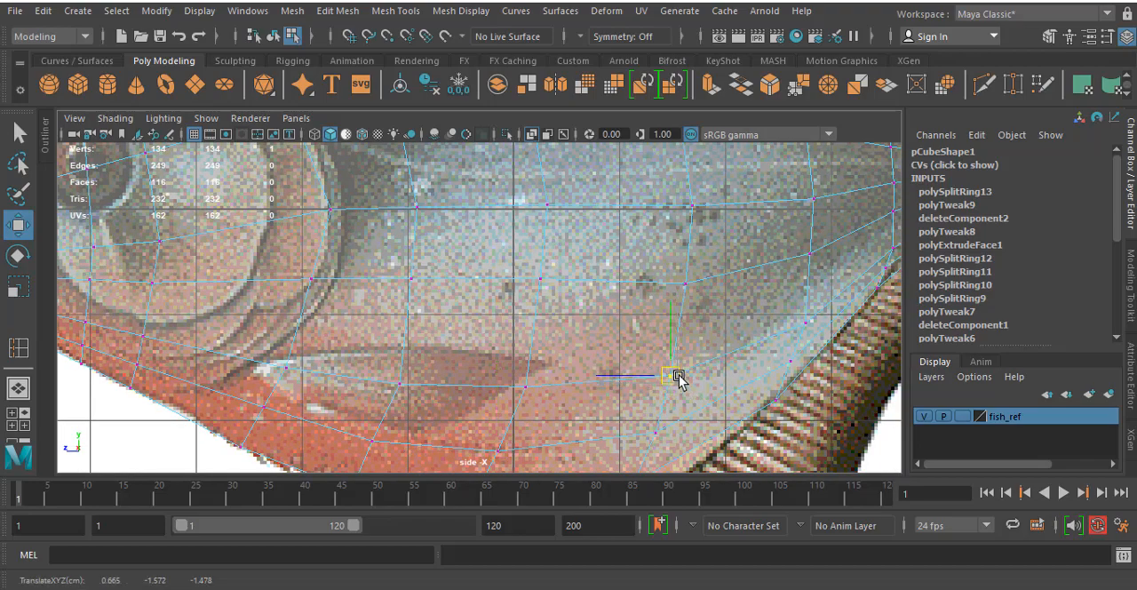
# - Raise the cheek vertex behind and below the eye, and shift the vertex above it slightly backward in the side view
pyautogui.scroll(-5, 338, 307)
pyautogui.scroll(-3, 495, 338)
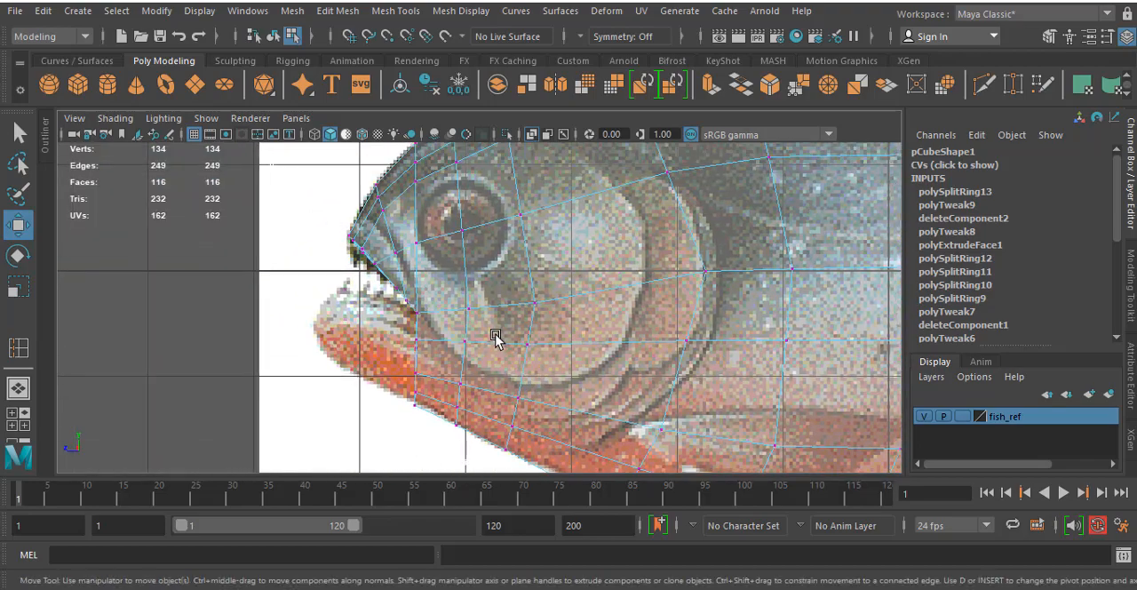
pyautogui.moveTo(545, 314); pyautogui.dragTo(540, 293)
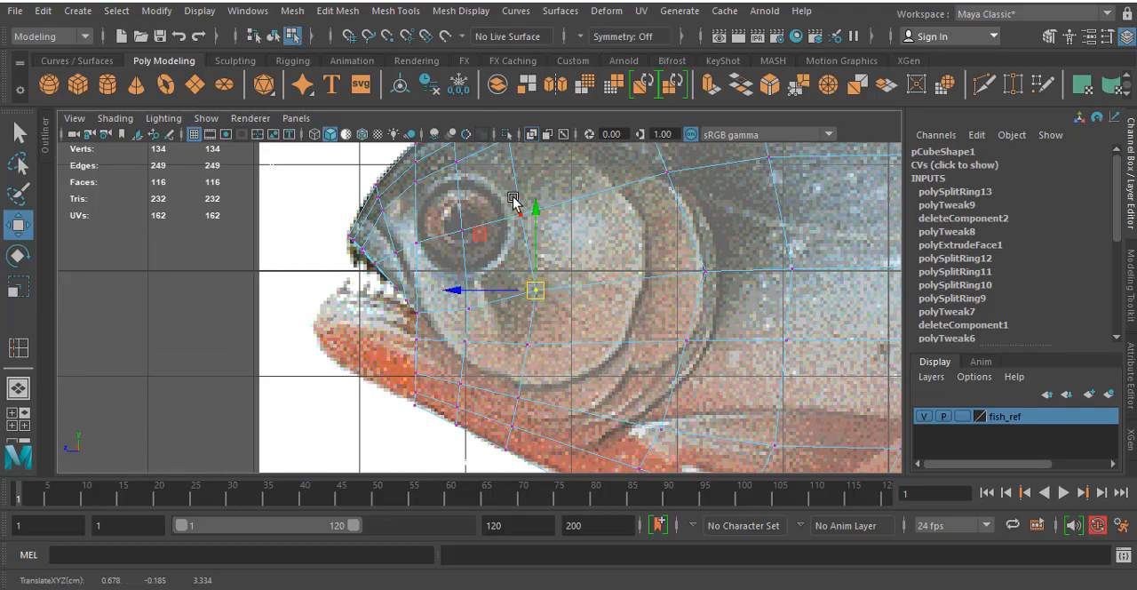
pyautogui.moveTo(514, 200); pyautogui.dragTo(539, 233)
pyautogui.keyDown('alt'); pyautogui.moveTo(527, 228); pyautogui.dragTo(534, 298, button='middle'); pyautogui.keyUp('alt')
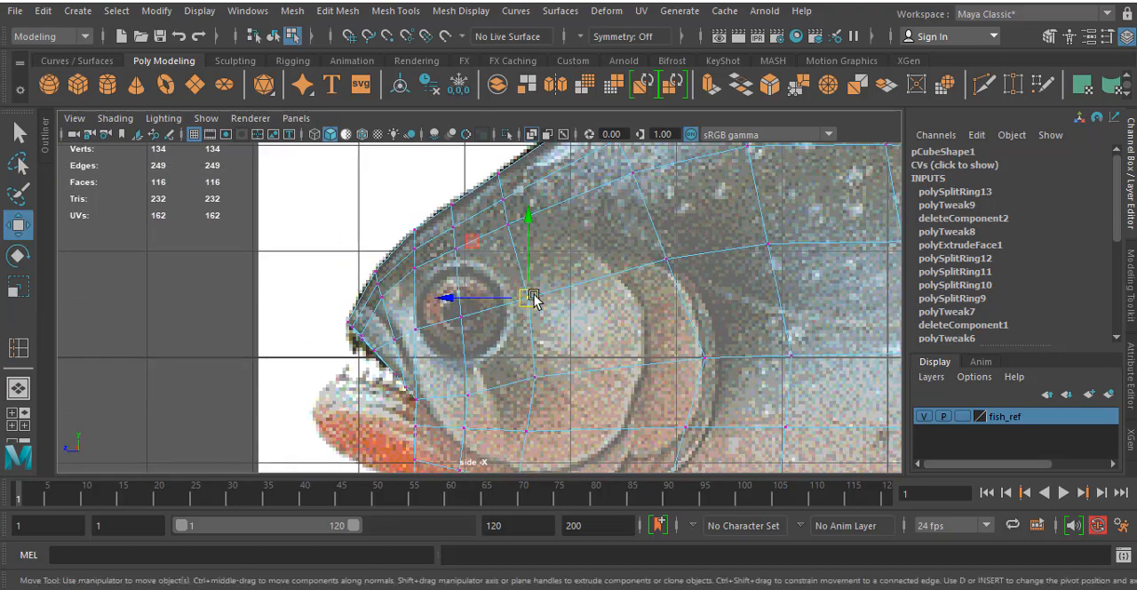
# - Shift the three upper-flank vertices behind the eye row slightly backward, from above the gill cover toward the mid-body
pyautogui.moveTo(692, 299); pyautogui.dragTo(693, 301)
pyautogui.moveTo(668, 259); pyautogui.dragTo(676, 259)
pyautogui.keyDown('alt'); pyautogui.moveTo(616, 218); pyautogui.dragTo(598, 339, button='middle'); pyautogui.keyUp('alt')
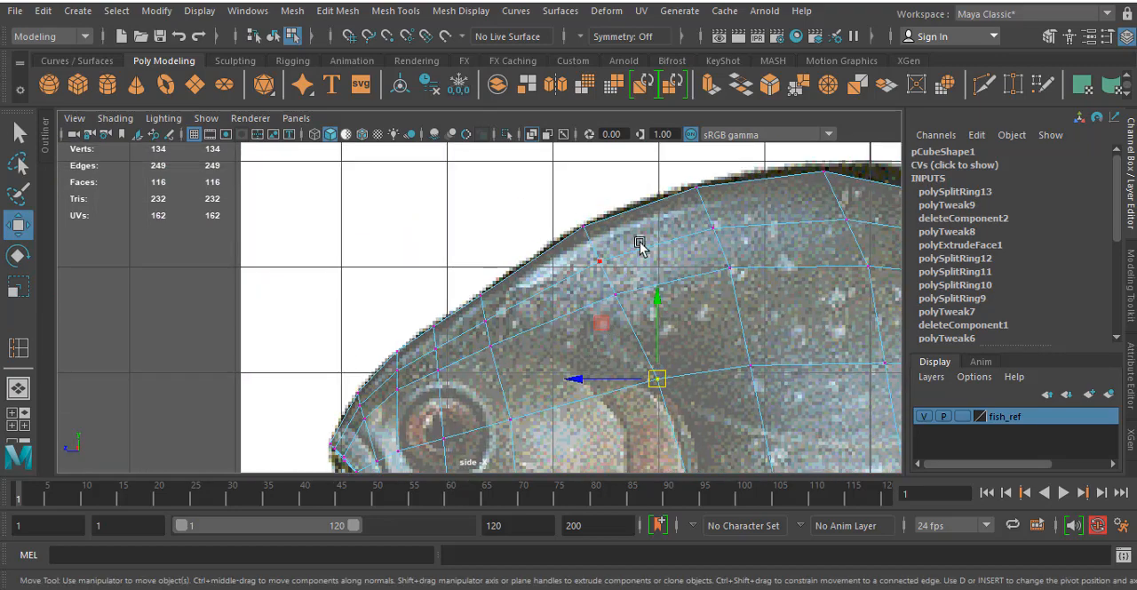
pyautogui.click(777, 385)
pyautogui.moveTo(758, 367); pyautogui.dragTo(774, 367)
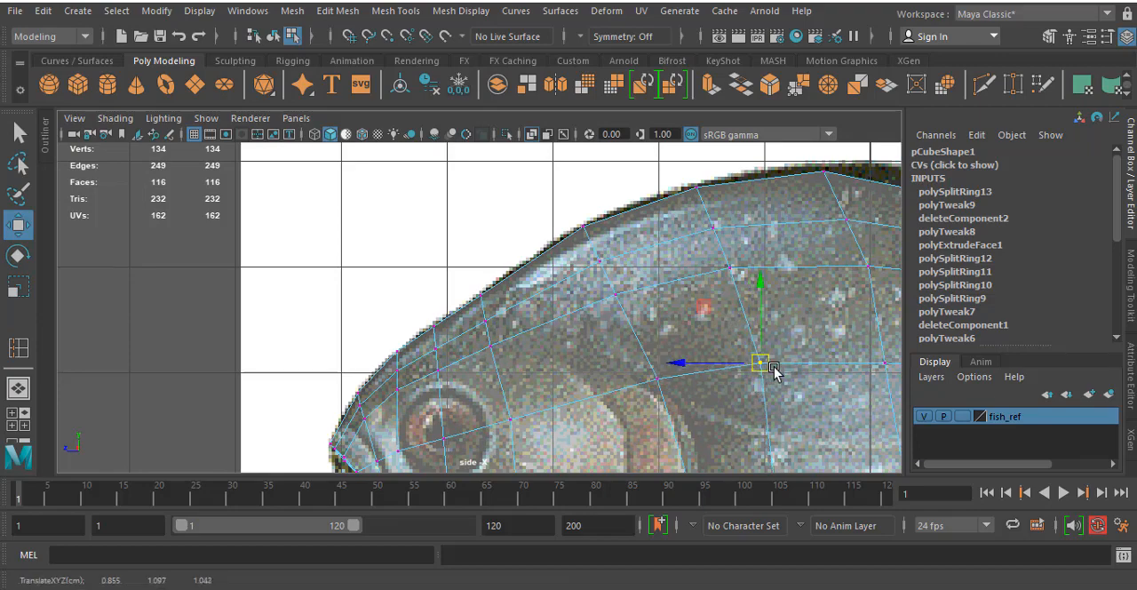
pyautogui.keyDown('alt'); pyautogui.moveTo(773, 371); pyautogui.dragTo(617, 210, button='middle'); pyautogui.keyUp('alt')
pyautogui.keyDown('alt'); pyautogui.moveTo(689, 242); pyautogui.dragTo(658, 307, button='middle'); pyautogui.keyUp('alt')
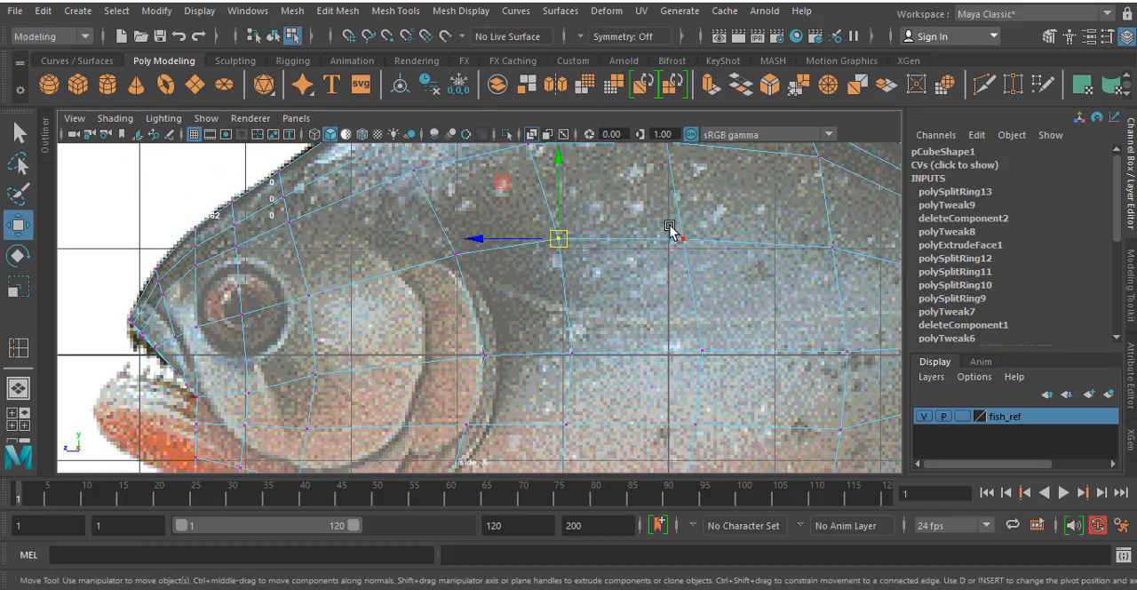
pyautogui.click(683, 238)
pyautogui.moveTo(684, 240); pyautogui.dragTo(692, 239)
# - Shift the vertices of the row just above the belly edge slightly backward below the pectoral fin to even their spacing
pyautogui.keyDown('alt'); pyautogui.moveTo(732, 313); pyautogui.dragTo(661, 206, button='middle'); pyautogui.keyUp('alt')
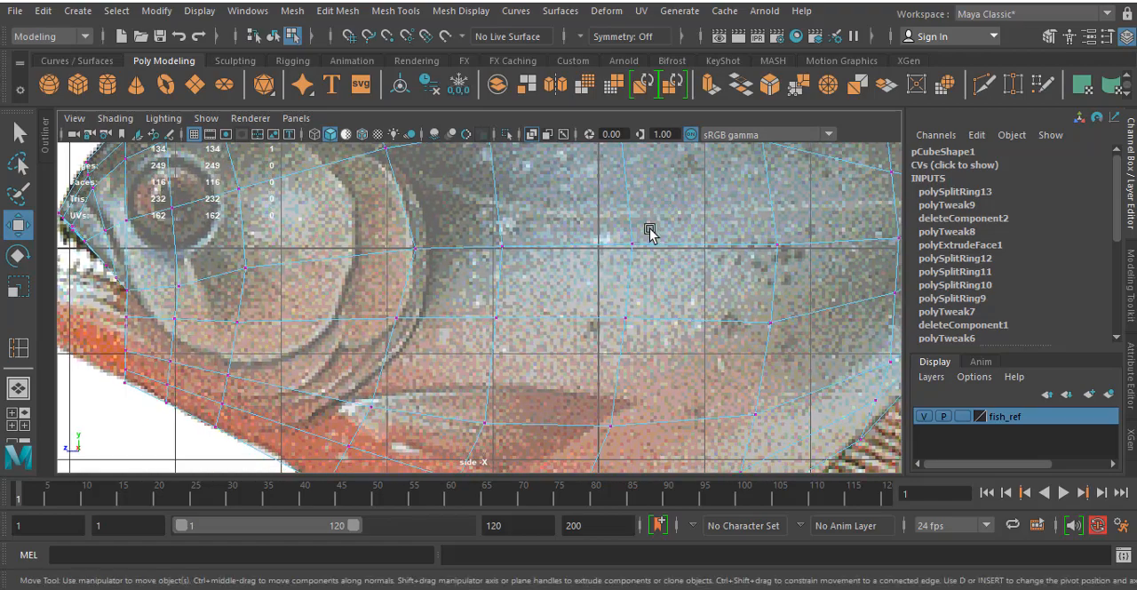
pyautogui.keyDown('alt'); pyautogui.moveTo(555, 372); pyautogui.dragTo(594, 250, button='middle'); pyautogui.keyUp('alt')
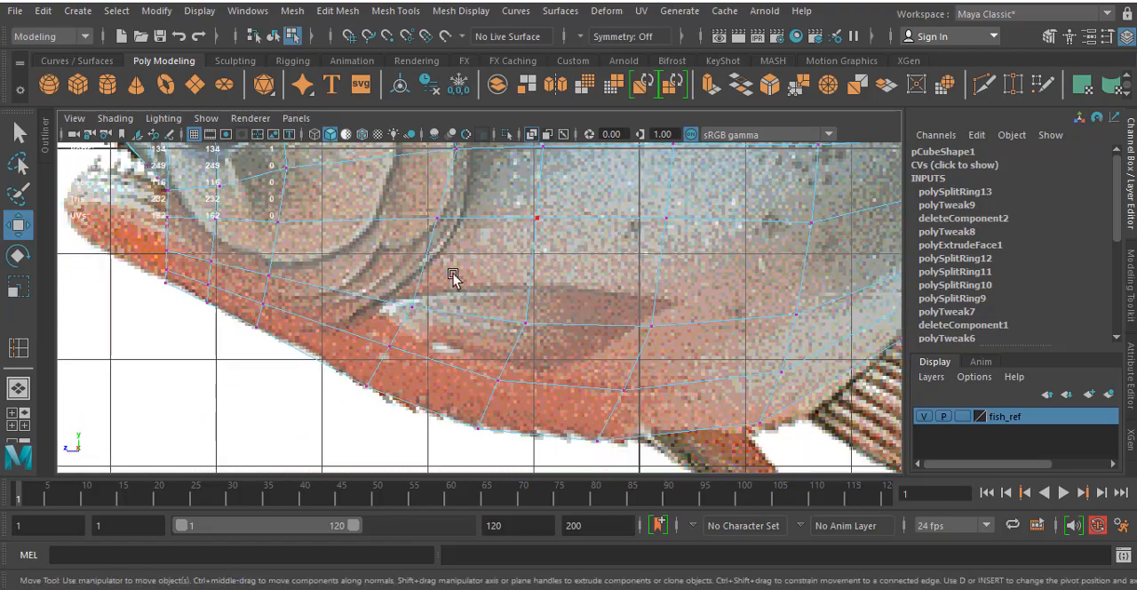
pyautogui.moveTo(394, 352); pyautogui.dragTo(396, 358)
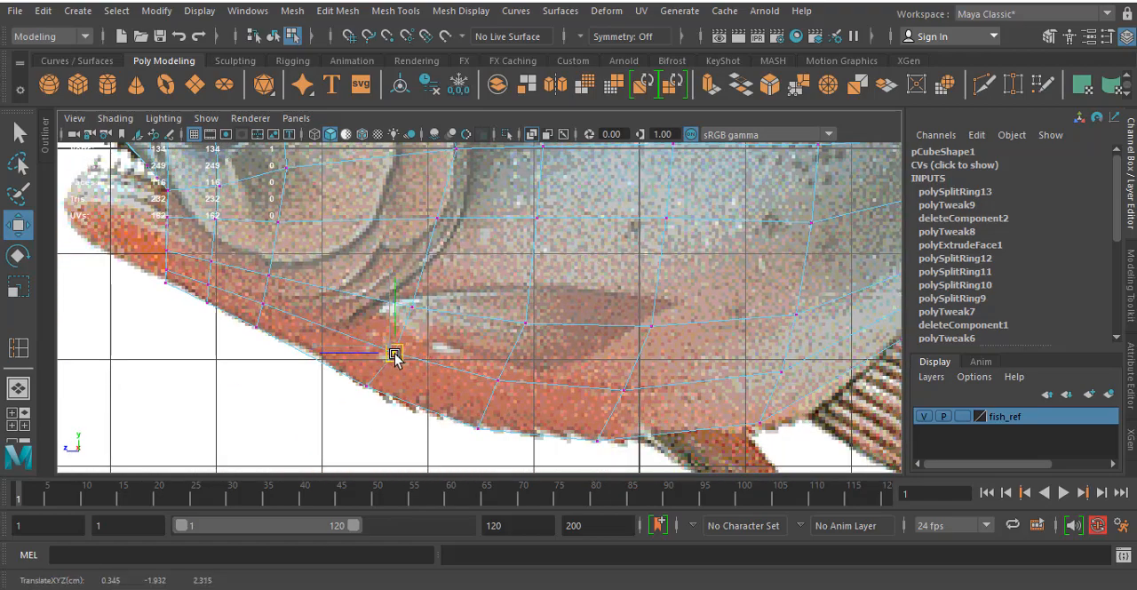
pyautogui.click(498, 383)
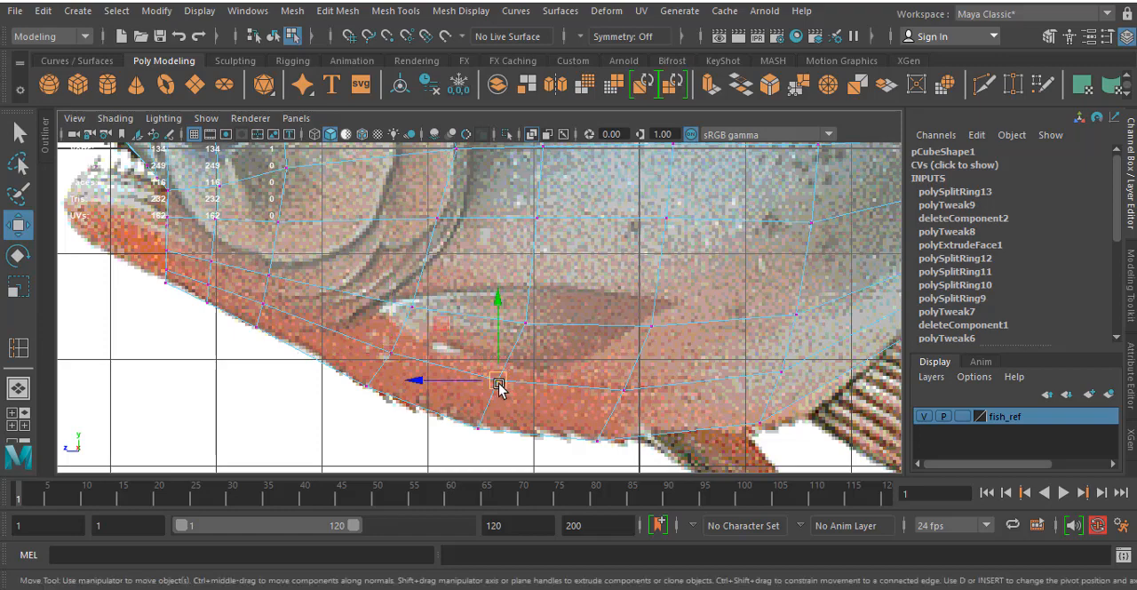
pyautogui.moveTo(498, 383); pyautogui.dragTo(504, 385)
pyautogui.click(626, 390)
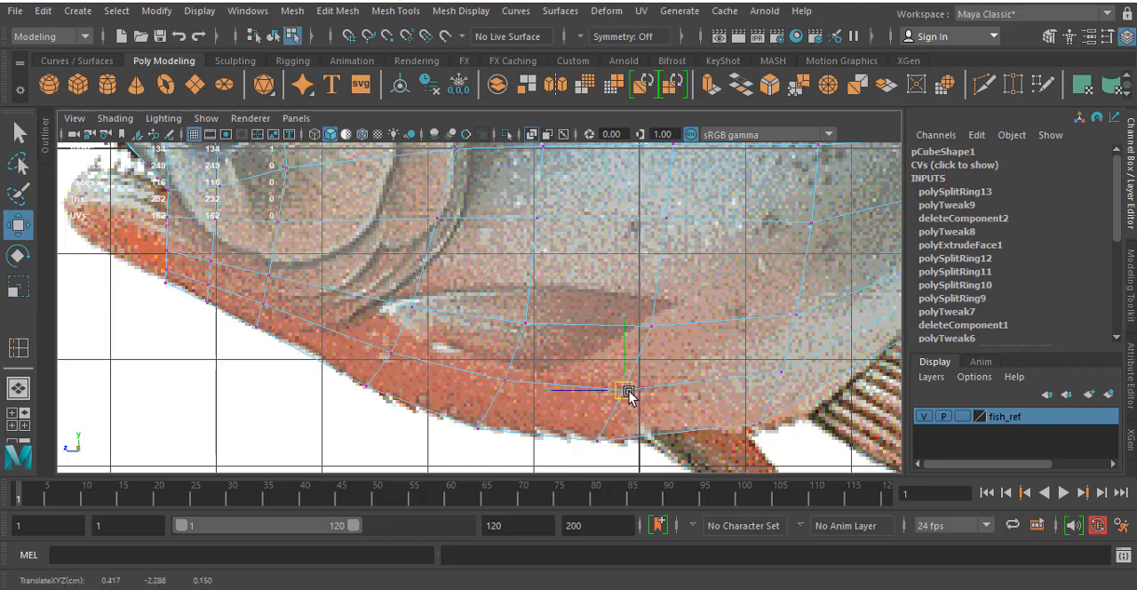
pyautogui.scroll(-5, 359, 265)
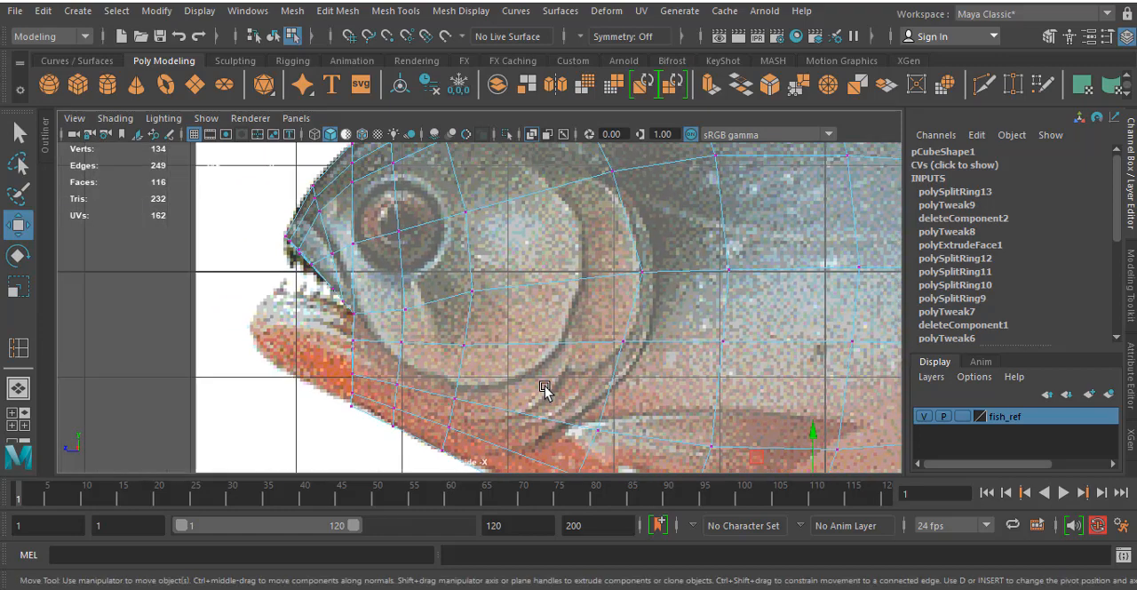
# - Adjust the vertex just inside the forehead outline above the eye in the side view
pyautogui.scroll(5, 441, 353)
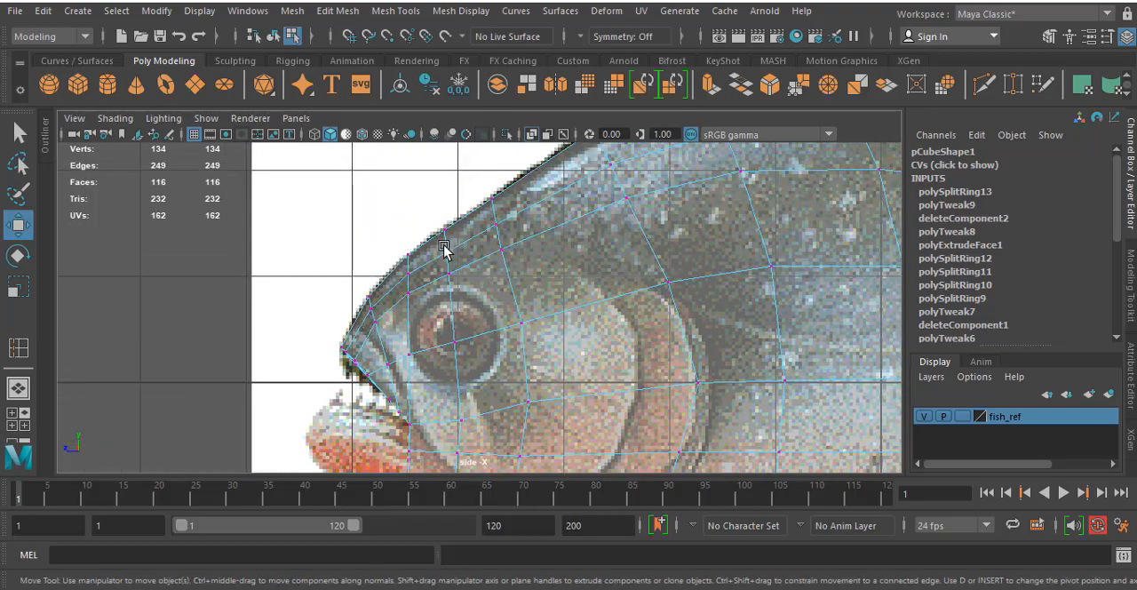
pyautogui.moveTo(451, 256); pyautogui.dragTo(446, 250)
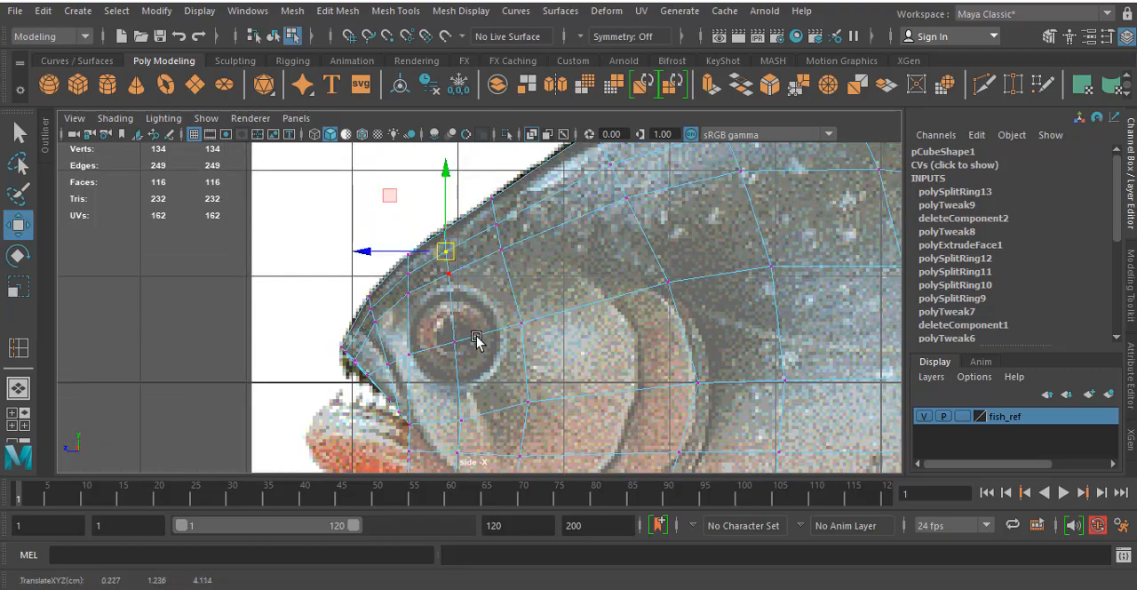
pyautogui.keyDown('alt'); pyautogui.moveTo(446, 371); pyautogui.dragTo(502, 258, button='middle'); pyautogui.keyUp('alt')
# - Reposition the upper jaw vertices at the mouth corner and on the snout's side to follow the reference lip
pyautogui.click(413, 282)
pyautogui.keyDown('alt'); pyautogui.moveTo(400, 284); pyautogui.dragTo(460, 278, button='right'); pyautogui.keyUp('alt')
pyautogui.keyDown('alt'); pyautogui.moveTo(454, 270); pyautogui.dragTo(488, 279, button='middle'); pyautogui.keyUp('alt')
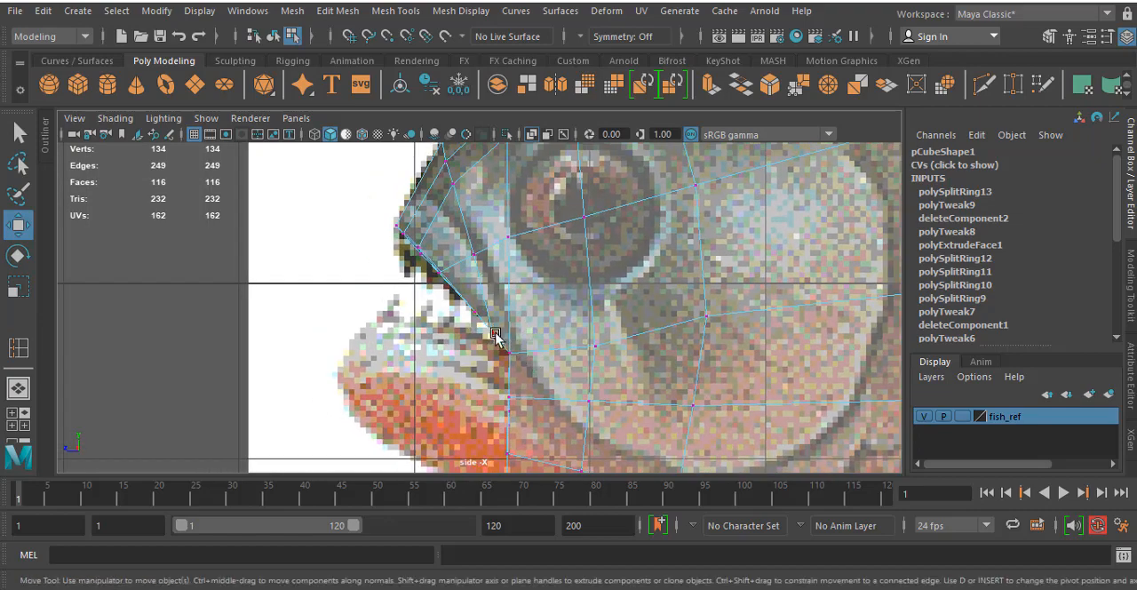
pyautogui.click(496, 343)
pyautogui.moveTo(496, 343); pyautogui.dragTo(503, 341)
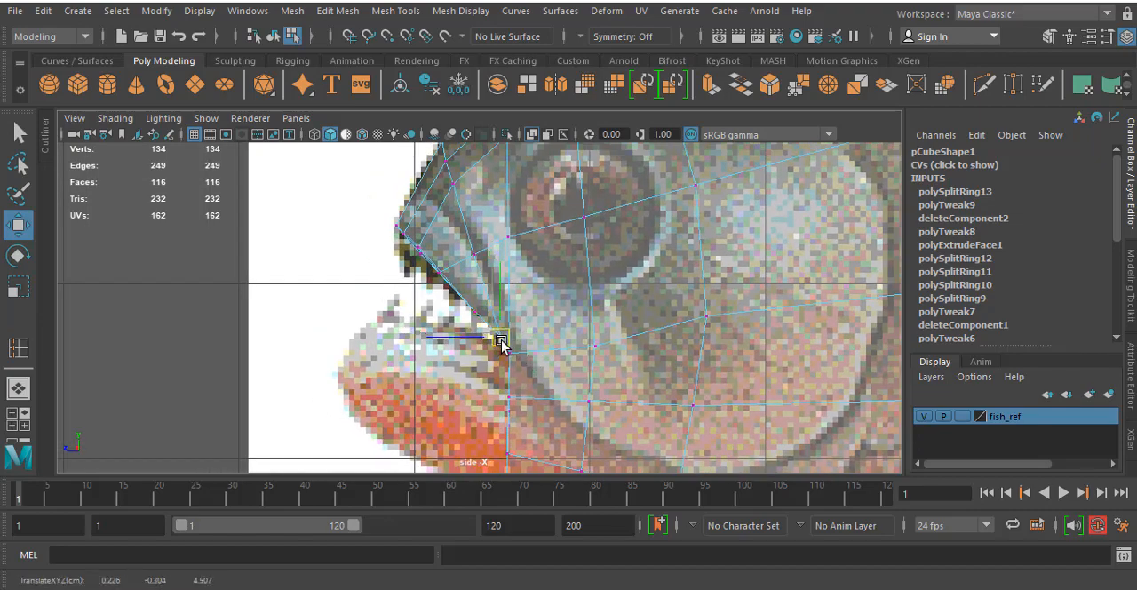
pyautogui.click(473, 254)
pyautogui.moveTo(472, 254); pyautogui.dragTo(478, 255)
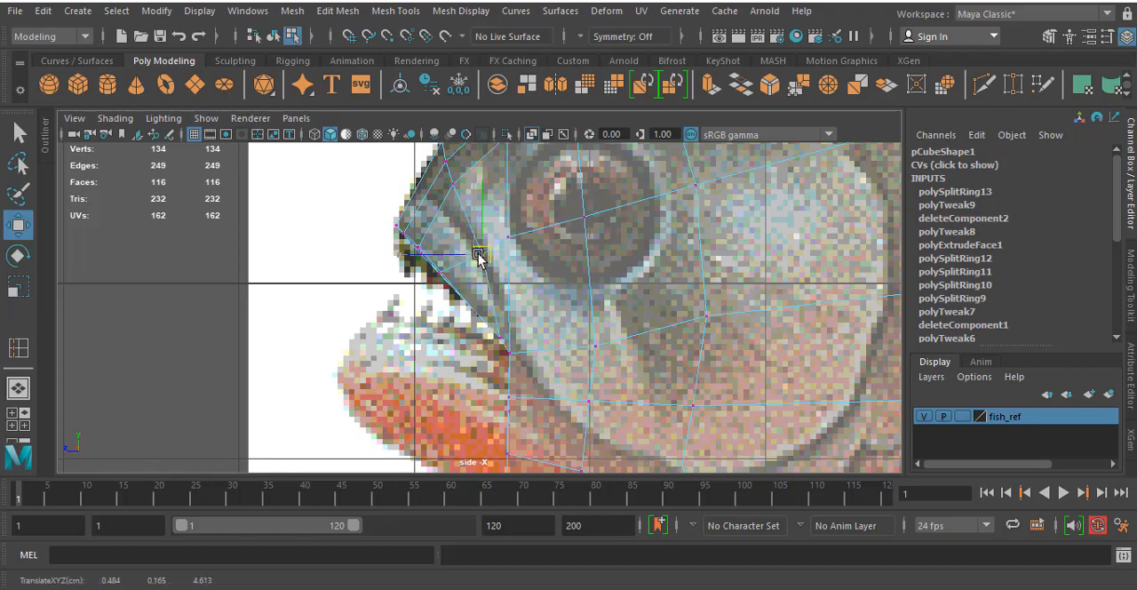
# - Reposition the vertex on the side of the snout and move the upper snout vertex onto the reference outline
pyautogui.keyDown('alt'); pyautogui.moveTo(432, 196); pyautogui.dragTo(485, 293, button='middle'); pyautogui.keyUp('alt')
pyautogui.moveTo(512, 255); pyautogui.dragTo(499, 308)
pyautogui.moveTo(446, 251); pyautogui.dragTo(466, 269)
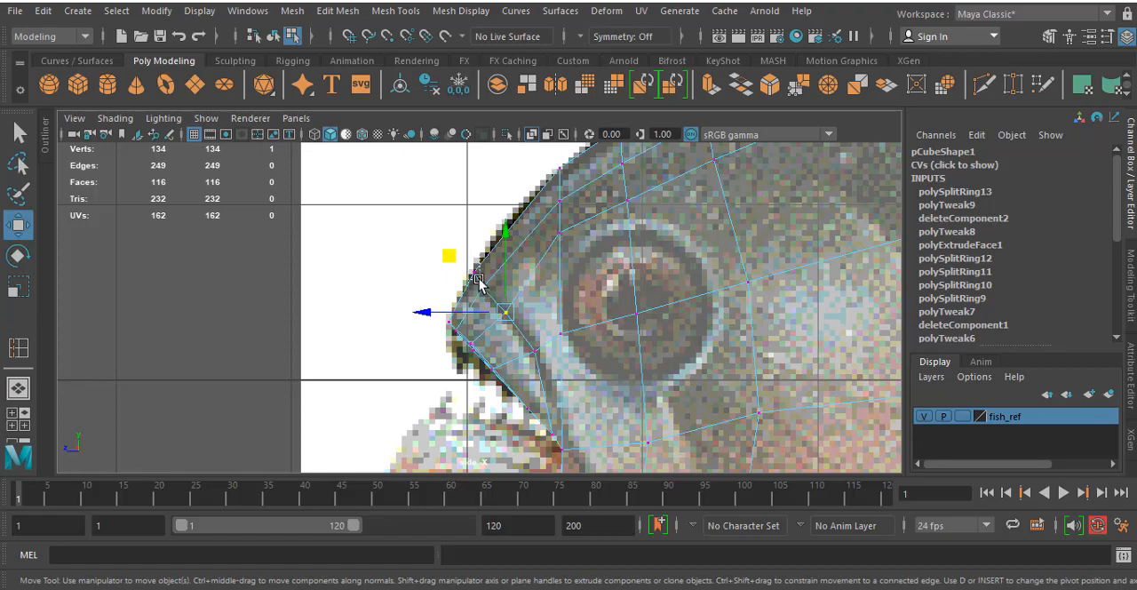
pyautogui.click(478, 281)
pyautogui.keyDown('alt'); pyautogui.moveTo(596, 275); pyautogui.dragTo(591, 235, button='middle'); pyautogui.keyUp('alt')
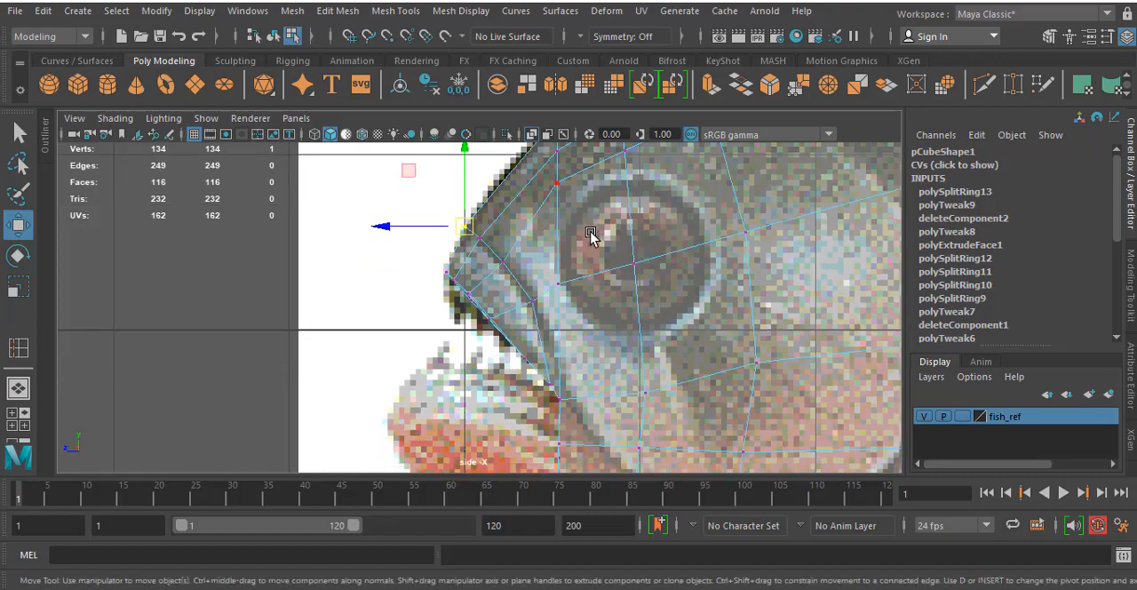
# - Insert an edge loop around the upper jaw between the snout and the front of the eye
pyautogui.click(19, 348)
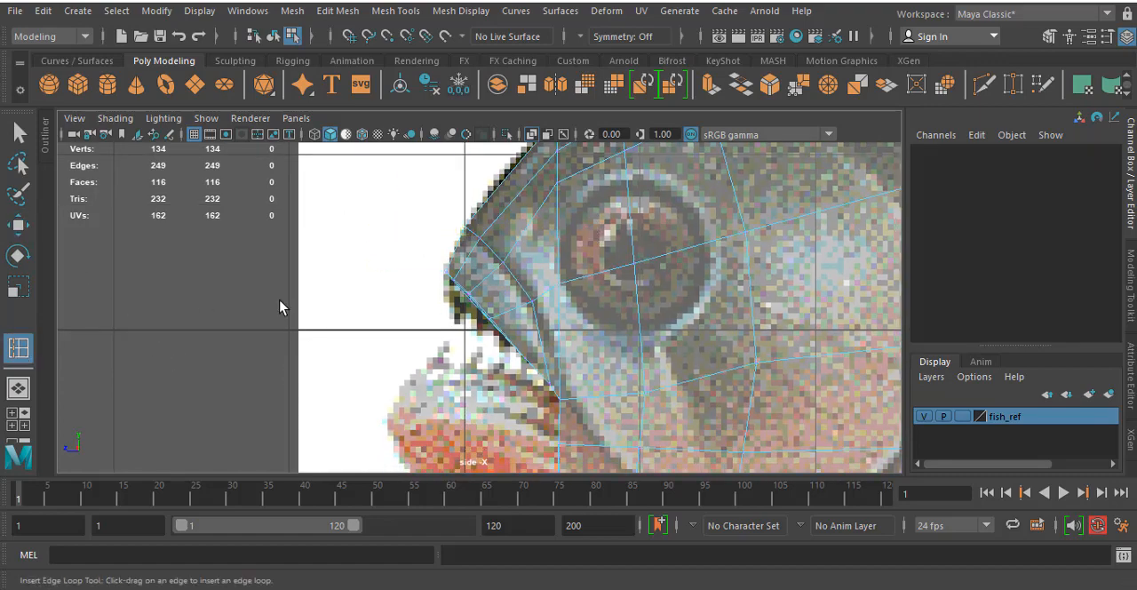
pyautogui.click(530, 222)
pyautogui.moveTo(526, 226); pyautogui.dragTo(527, 227)
pyautogui.keyDown('alt'); pyautogui.moveTo(573, 214); pyautogui.dragTo(618, 264, button='middle'); pyautogui.keyUp('alt')
# - Adjust the snout vertices beside the new edge loop with the Move tool in the side view
pyautogui.press('w')
pyautogui.moveTo(584, 238); pyautogui.dragTo(505, 150, button='right')
pyautogui.moveTo(578, 278); pyautogui.dragTo(558, 247)
pyautogui.click(546, 310)
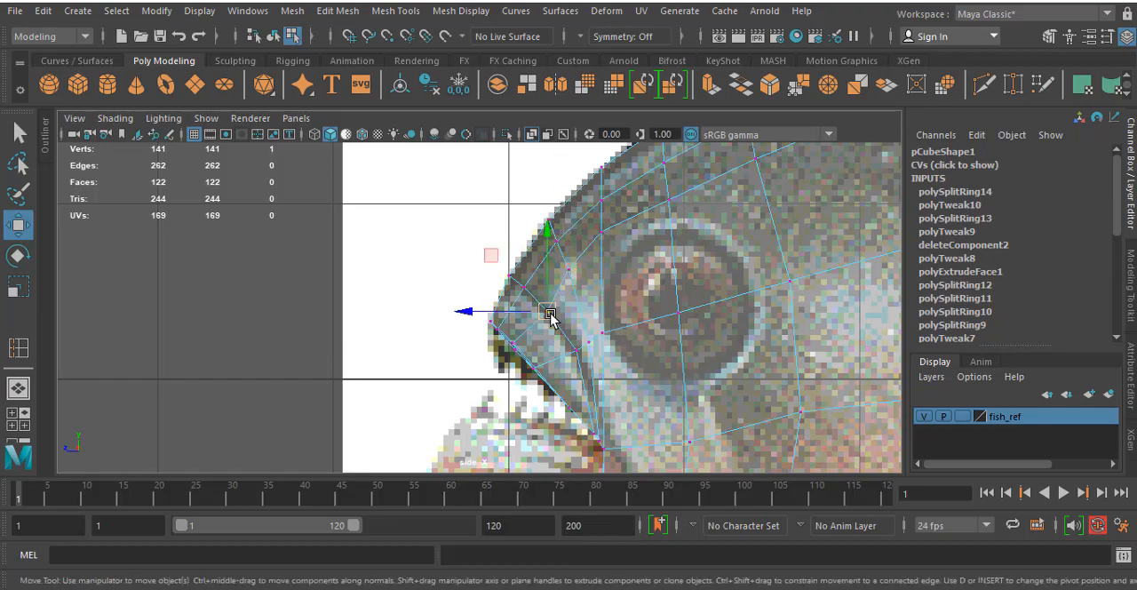
pyautogui.keyDown('alt'); pyautogui.moveTo(548, 313); pyautogui.dragTo(555, 257, button='middle'); pyautogui.keyUp('alt')
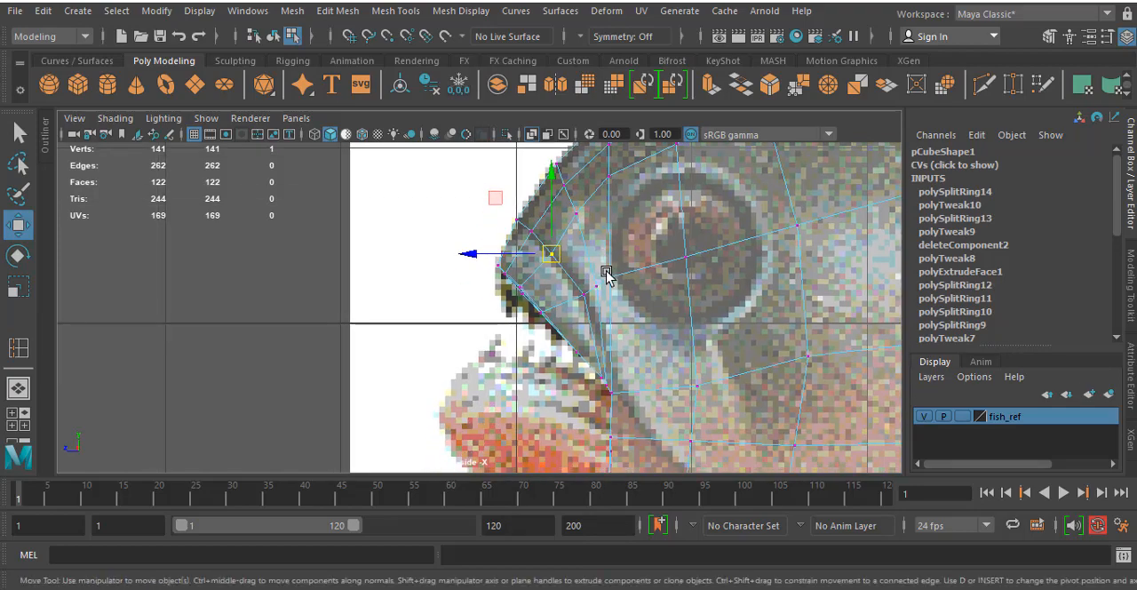
# - Reposition the vertex at the front edge of the eye and the vertex above and behind the eye
pyautogui.click(614, 282)
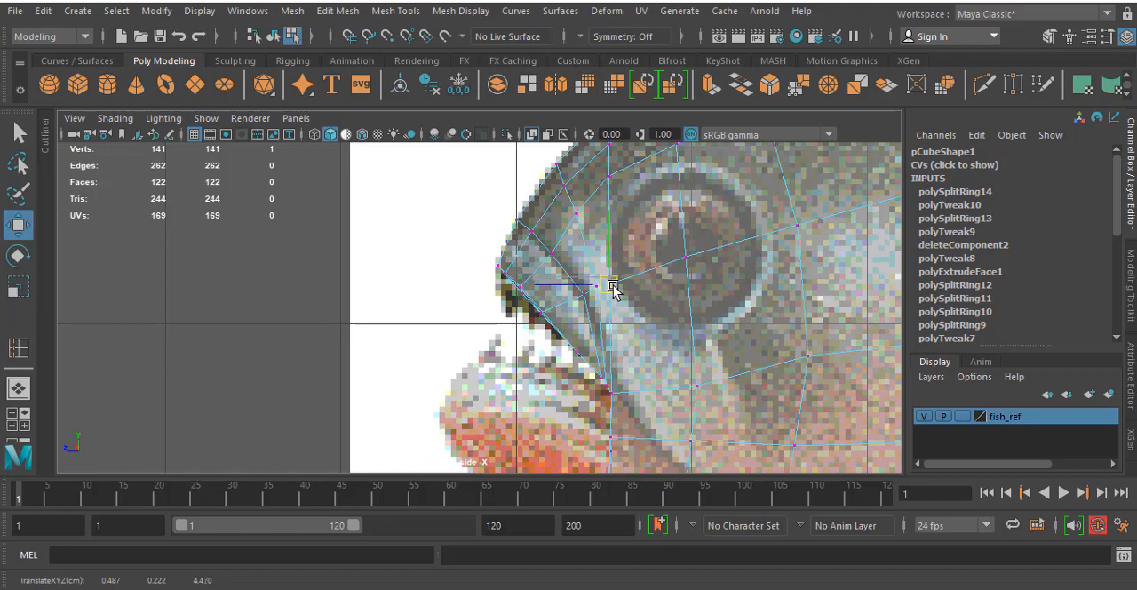
pyautogui.keyDown('alt'); pyautogui.moveTo(613, 287); pyautogui.dragTo(533, 399, button='middle'); pyautogui.keyUp('alt')
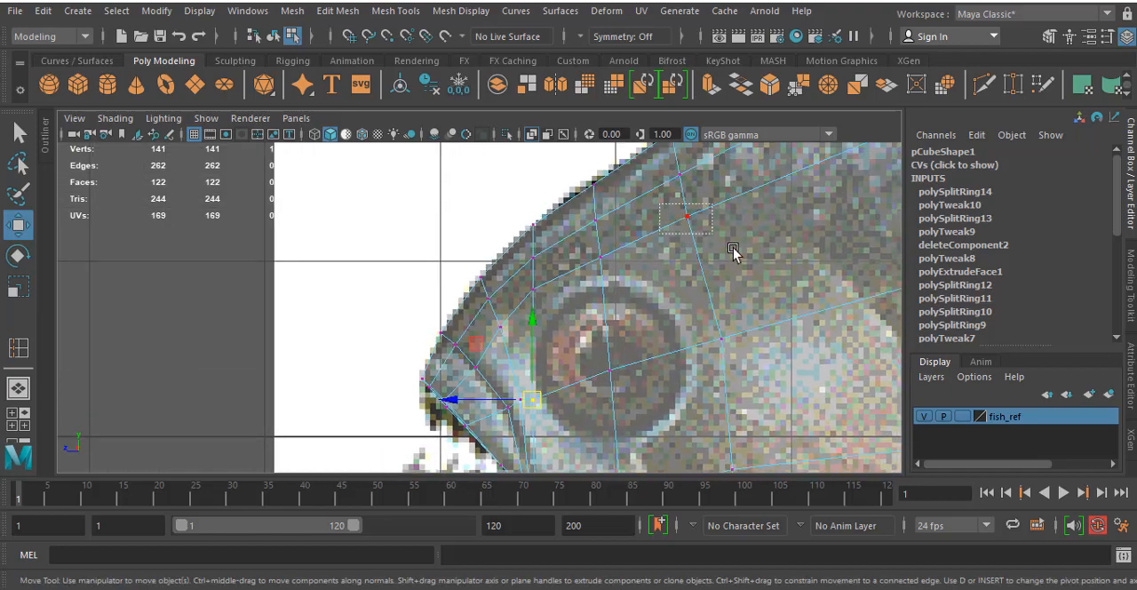
pyautogui.moveTo(732, 248); pyautogui.dragTo(734, 250)
pyautogui.moveTo(688, 215); pyautogui.dragTo(677, 242)
# - Move the rear cheek vertex below the eye slightly forward and raise the vertex directly under the eye
pyautogui.keyDown('alt'); pyautogui.moveTo(682, 460); pyautogui.dragTo(671, 290, button='middle'); pyautogui.keyUp('alt')
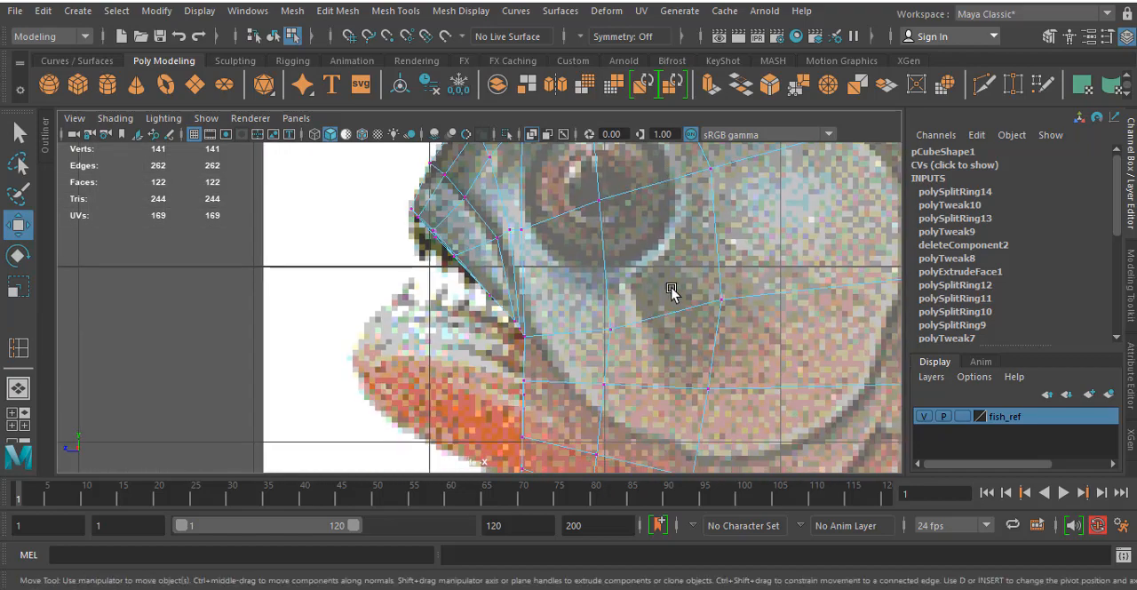
pyautogui.moveTo(762, 322); pyautogui.dragTo(724, 302)
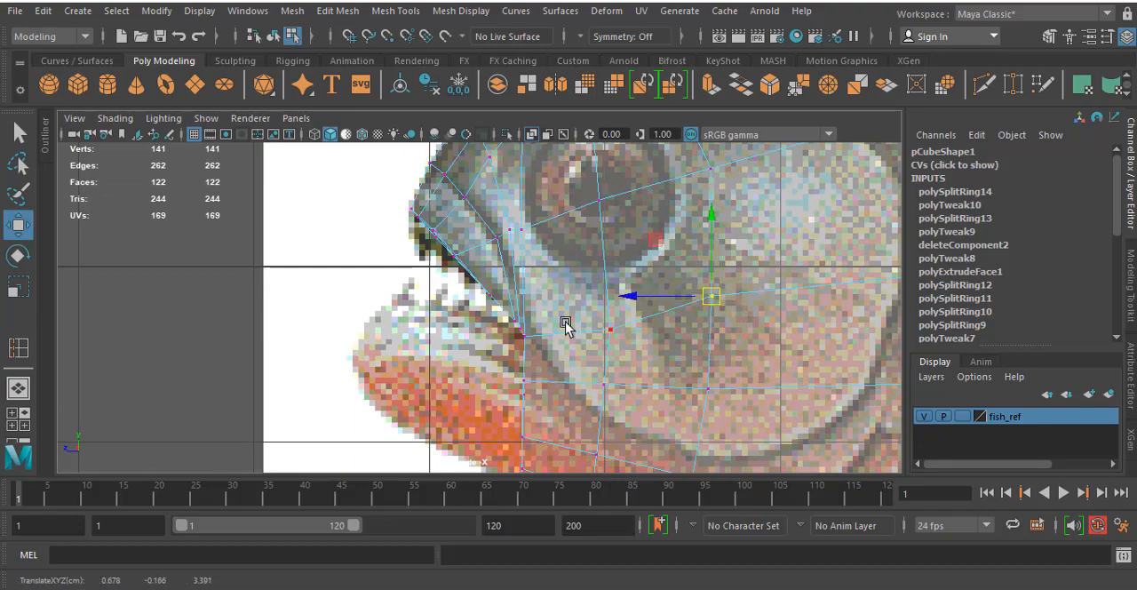
pyautogui.moveTo(596, 316); pyautogui.dragTo(624, 345)
pyautogui.moveTo(614, 334); pyautogui.dragTo(615, 331)
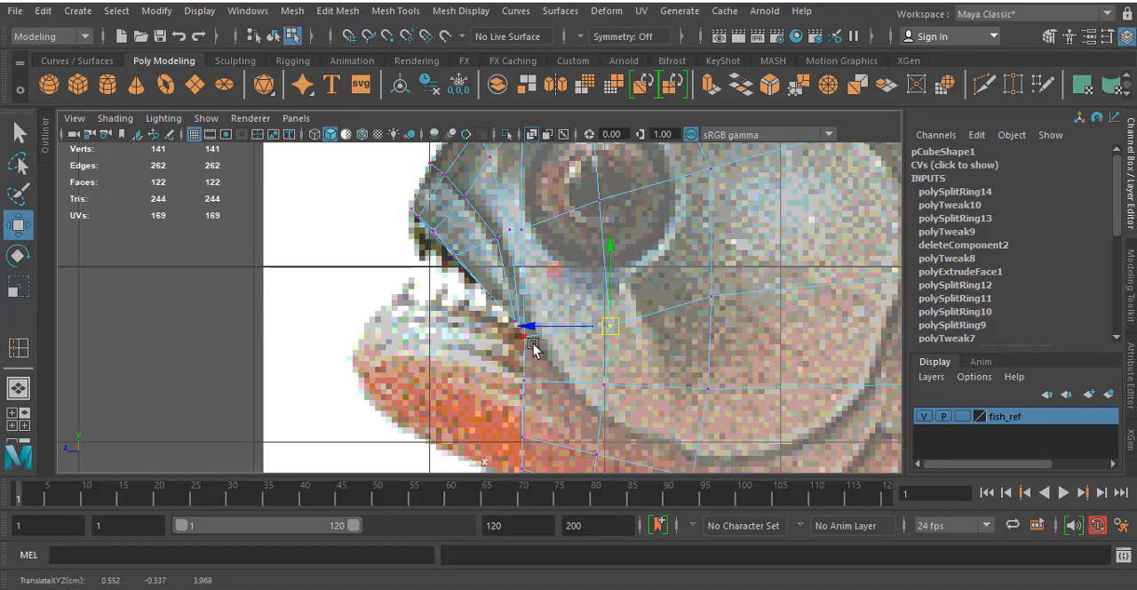
# - Select the four front faces below the mouth corner on the fish mesh
pyautogui.keyDown('alt'); pyautogui.moveTo(524, 313); pyautogui.dragTo(558, 212, button='middle'); pyautogui.keyUp('alt')
pyautogui.moveTo(555, 147); pyautogui.dragTo(555, 201, button='right')
pyautogui.moveTo(576, 362); pyautogui.dragTo(565, 396)
pyautogui.click(782, 203)
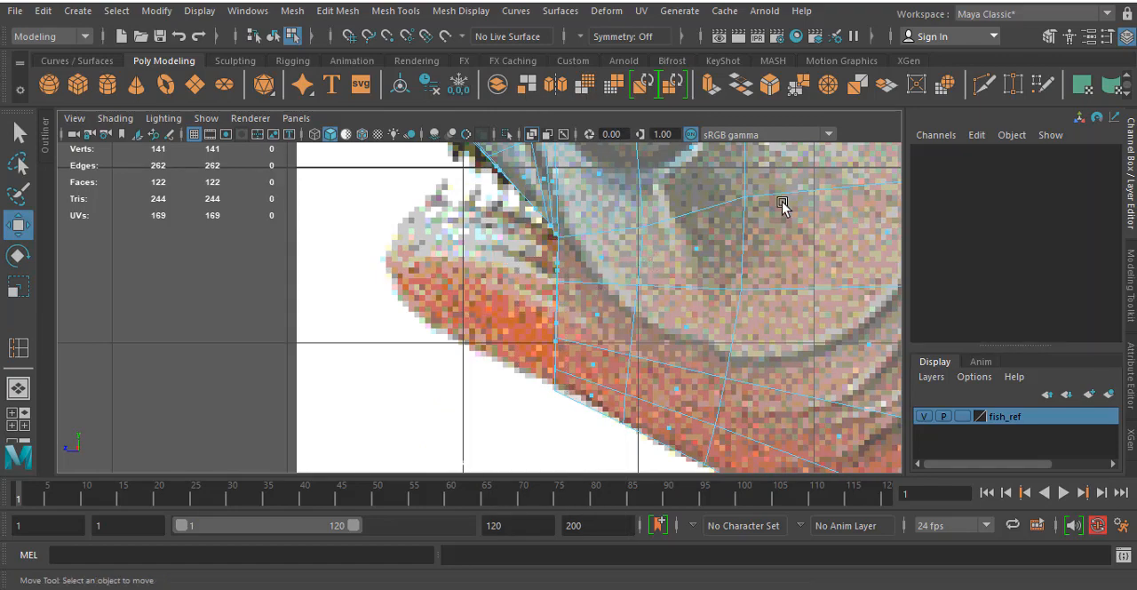
pyautogui.press('space')
pyautogui.press('space')
pyautogui.keyDown('alt'); pyautogui.moveTo(684, 321); pyautogui.dragTo(612, 328); pyautogui.keyUp('alt')
pyautogui.hotkey('ctrl', 'z')
# - Examine the front faces below the mouth corner from several angles in the perspective view
pyautogui.press('space')
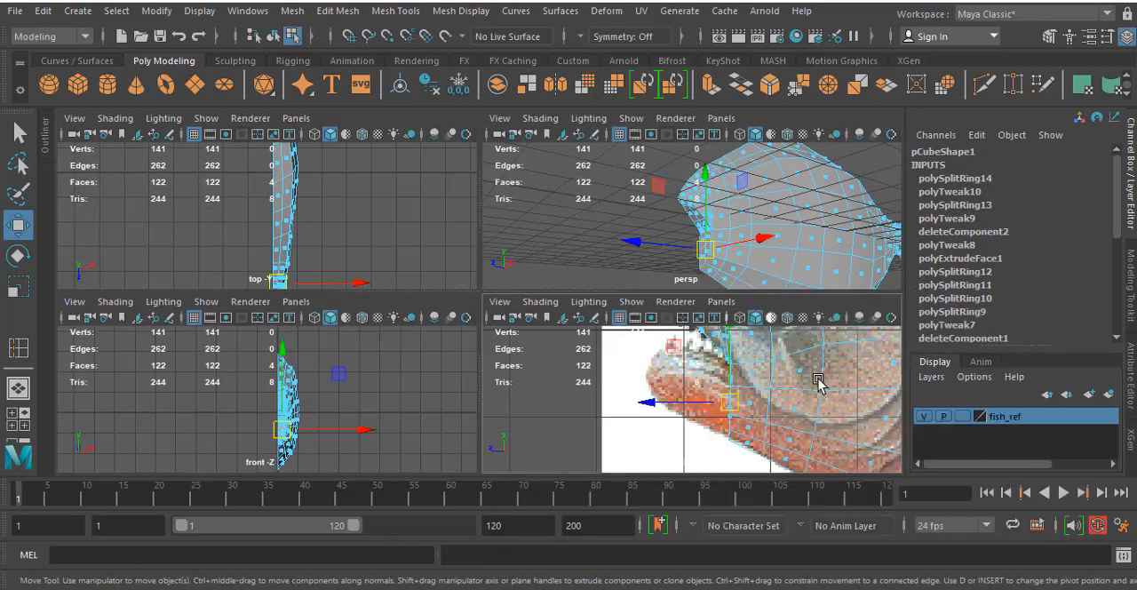
pyautogui.press('space')
pyautogui.press('space')
pyautogui.press('space')
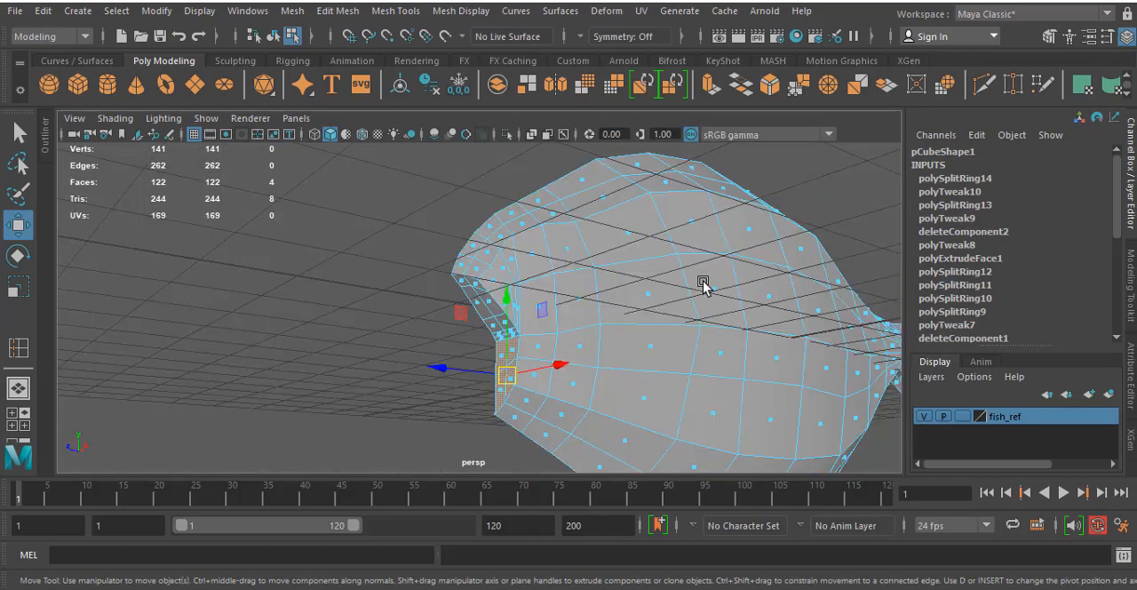
pyautogui.keyDown('alt'); pyautogui.moveTo(701, 283); pyautogui.dragTo(558, 275); pyautogui.keyUp('alt')
pyautogui.keyDown('alt'); pyautogui.moveTo(624, 264); pyautogui.dragTo(539, 258, button='middle'); pyautogui.keyUp('alt')
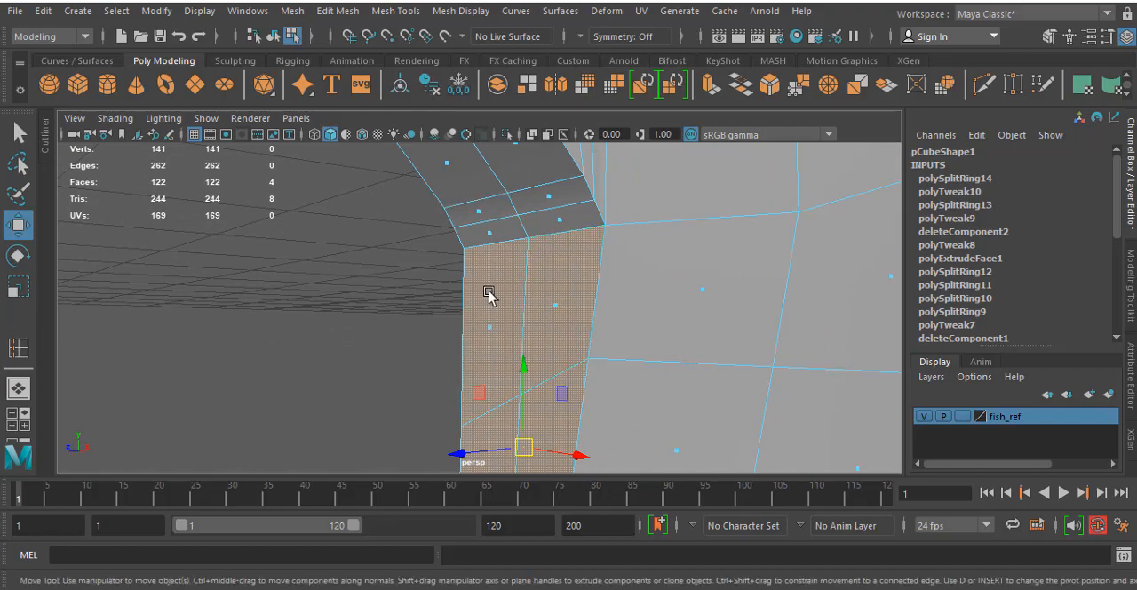
pyautogui.keyDown('alt'); pyautogui.moveTo(502, 273); pyautogui.dragTo(249, 233); pyautogui.keyUp('alt')
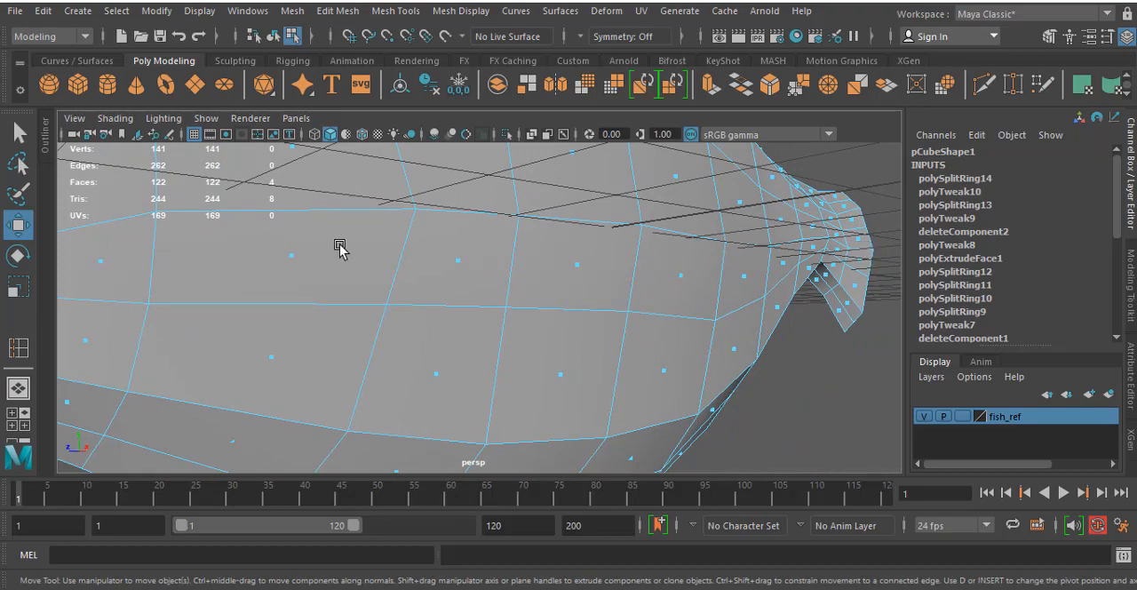
pyautogui.keyDown('alt'); pyautogui.moveTo(340, 249); pyautogui.dragTo(471, 280); pyautogui.keyUp('alt')
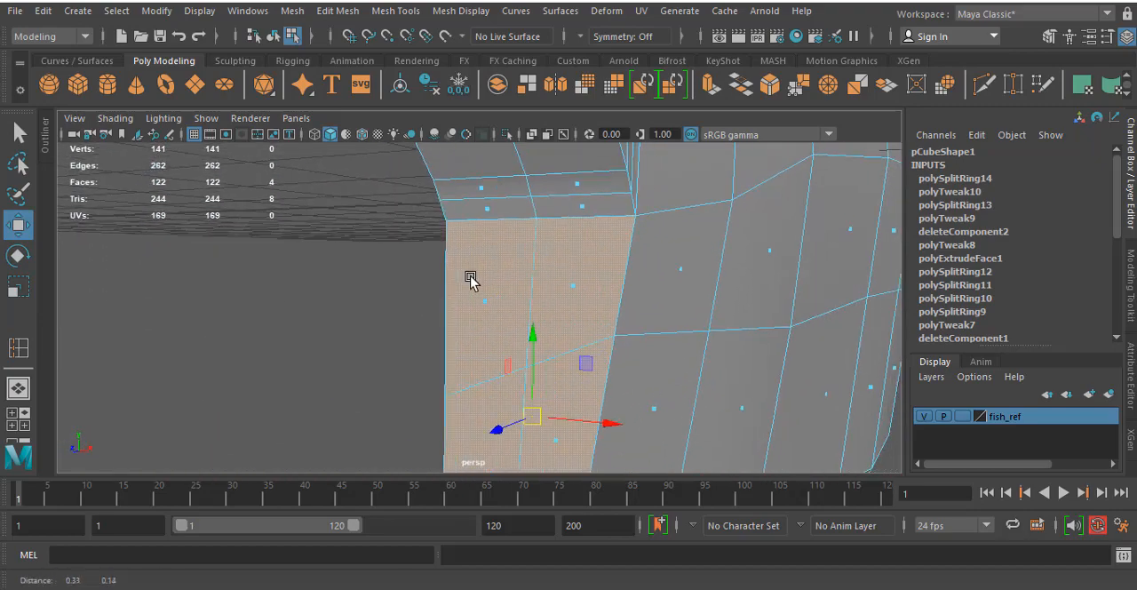
pyautogui.keyDown('alt'); pyautogui.moveTo(640, 236); pyautogui.dragTo(578, 160); pyautogui.keyUp('alt')
pyautogui.click(452, 12)
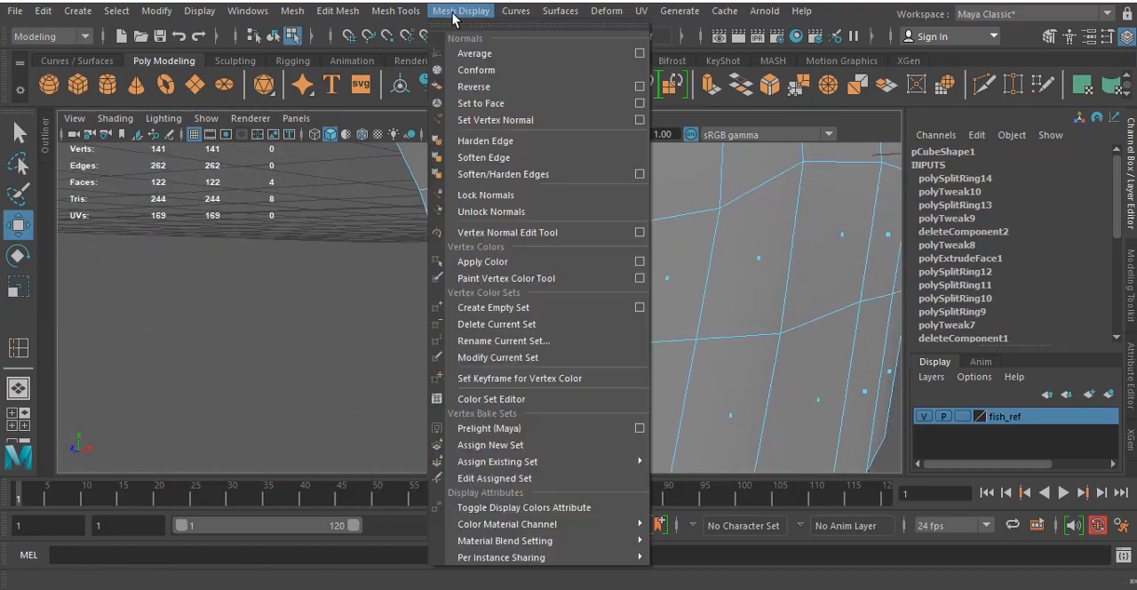
pyautogui.moveTo(396, 13)
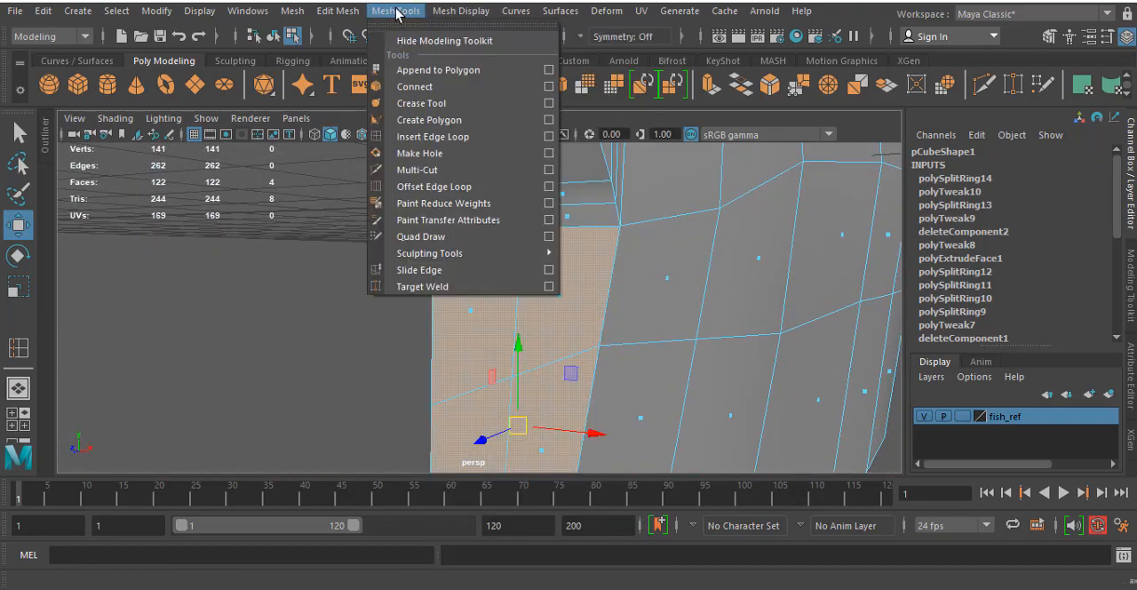
pyautogui.click(427, 169)
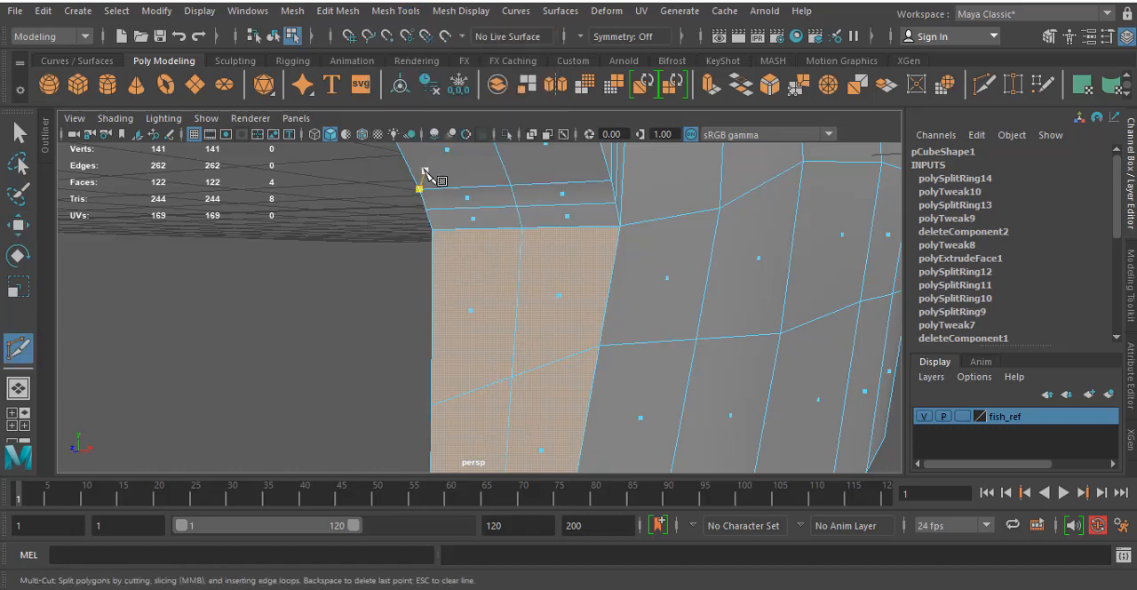
pyautogui.click(522, 227)
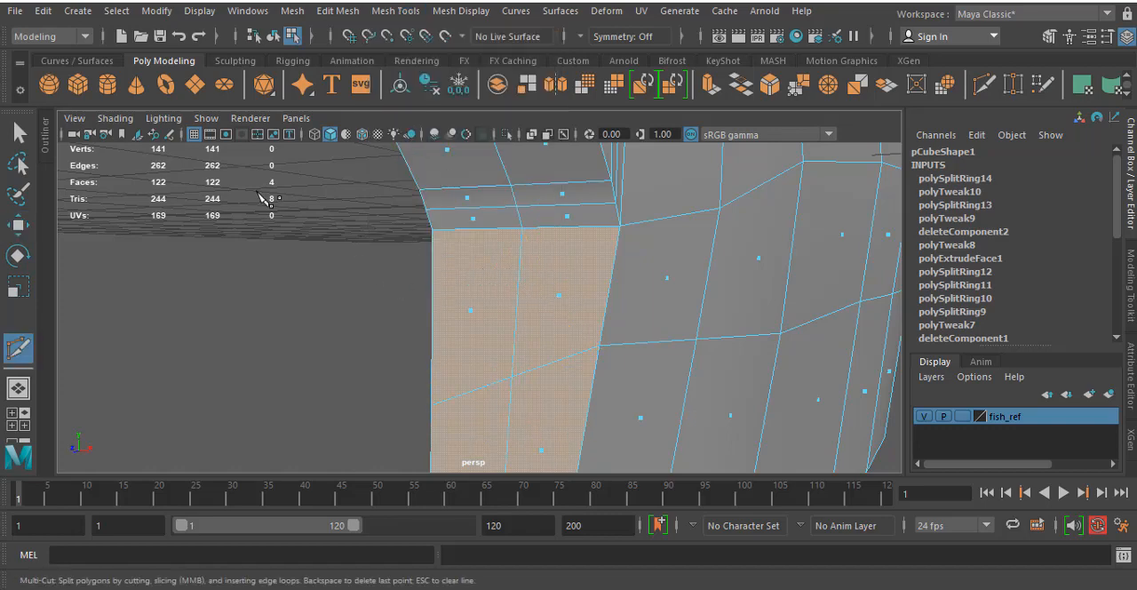
pyautogui.click(12, 134)
pyautogui.click(350, 255)
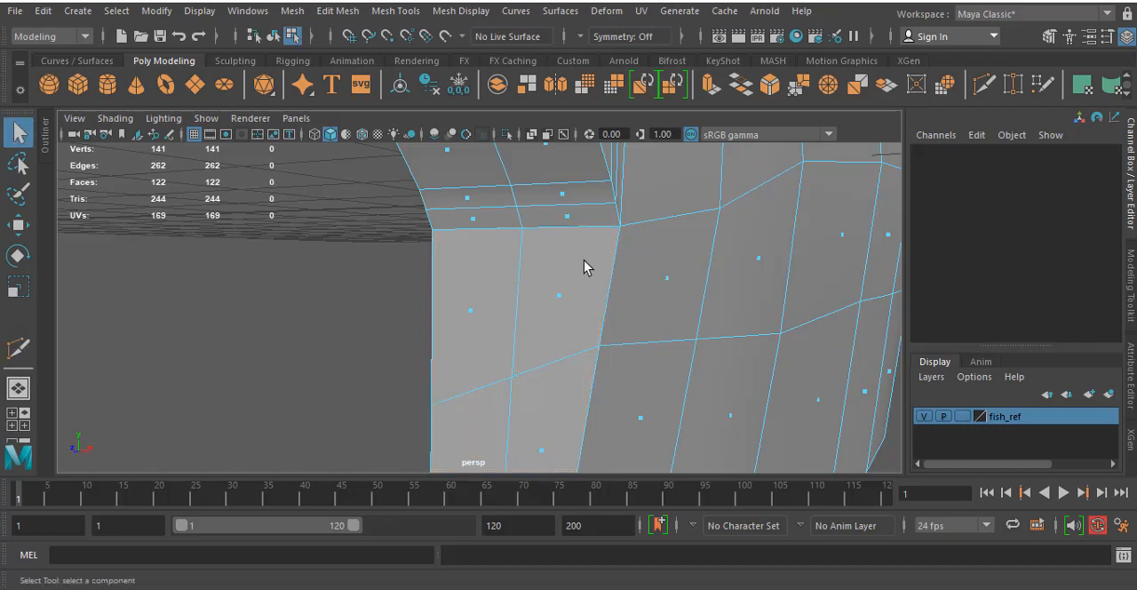
# - Cut a new edge with Multi-Cut across the two upper front faces, just below the mouth corner, from the midline to the outer edge
pyautogui.keyDown('alt'); pyautogui.moveTo(567, 300); pyautogui.dragTo(498, 282); pyautogui.keyUp('alt')
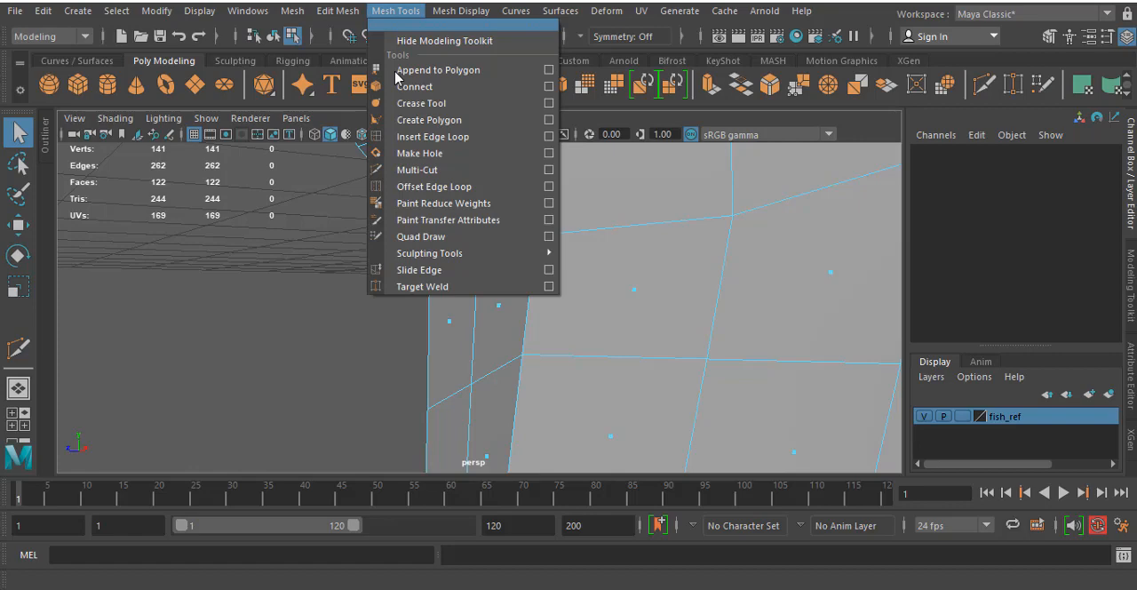
pyautogui.click(434, 170)
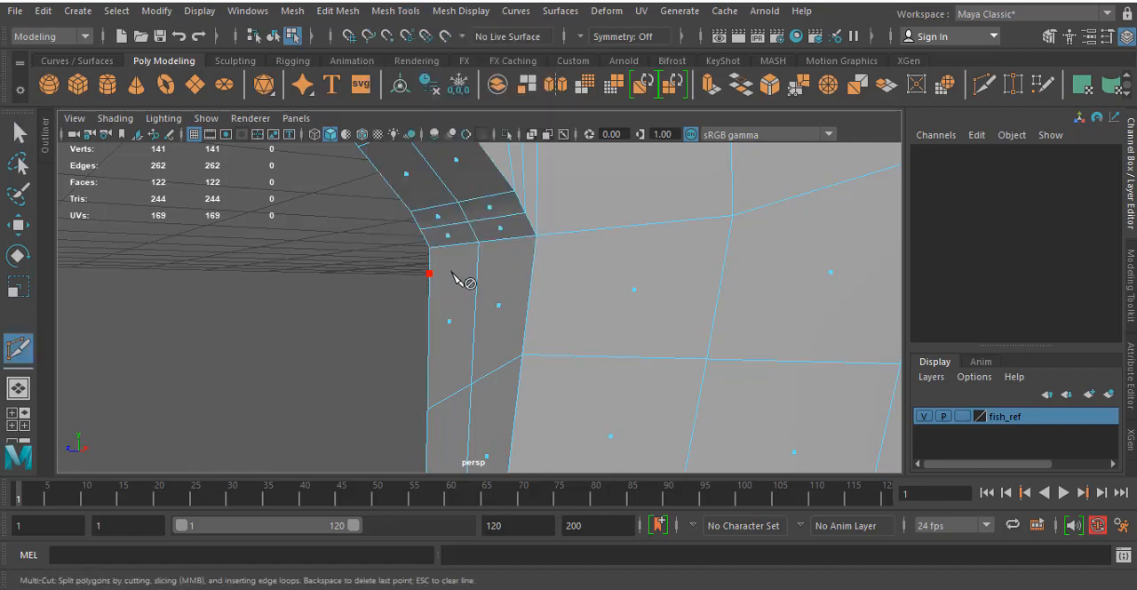
pyautogui.click(478, 269)
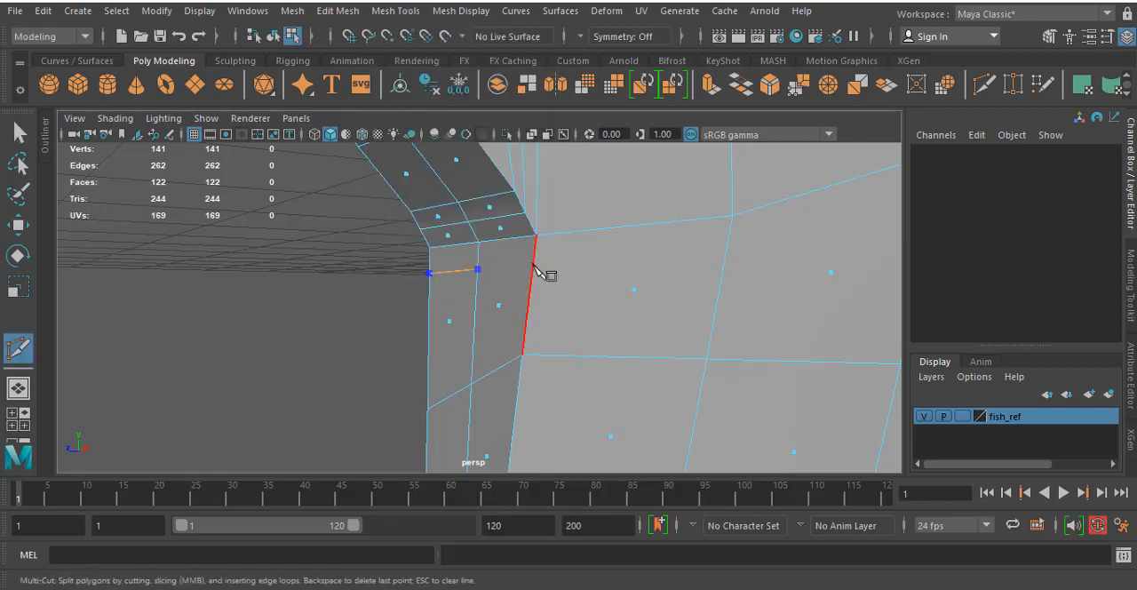
pyautogui.keyDown('alt'); pyautogui.moveTo(711, 284); pyautogui.dragTo(621, 282); pyautogui.keyUp('alt')
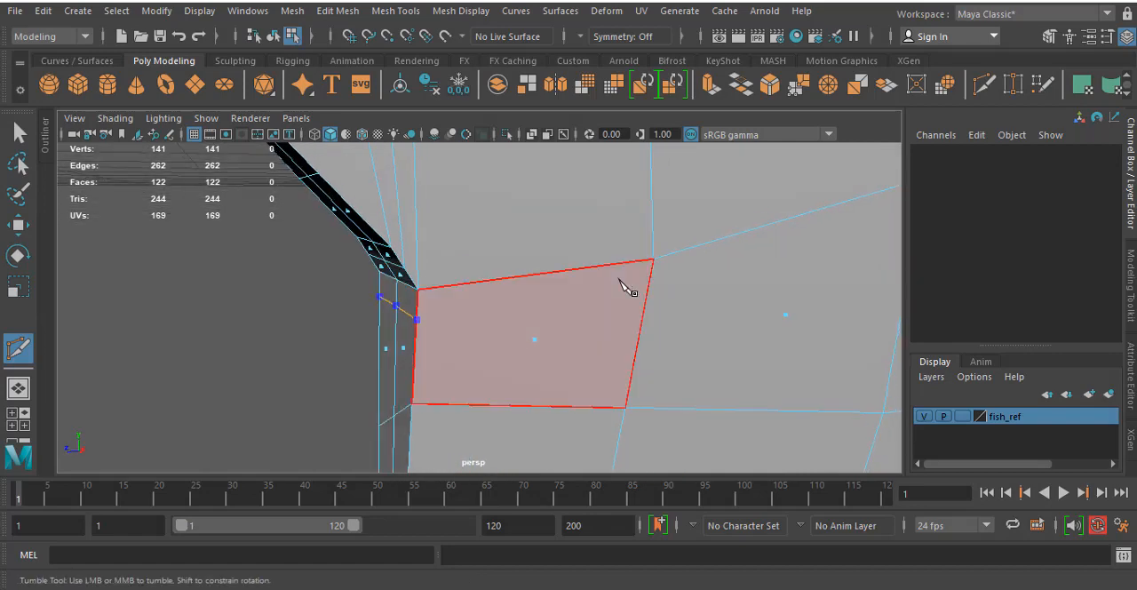
pyautogui.press('Return')
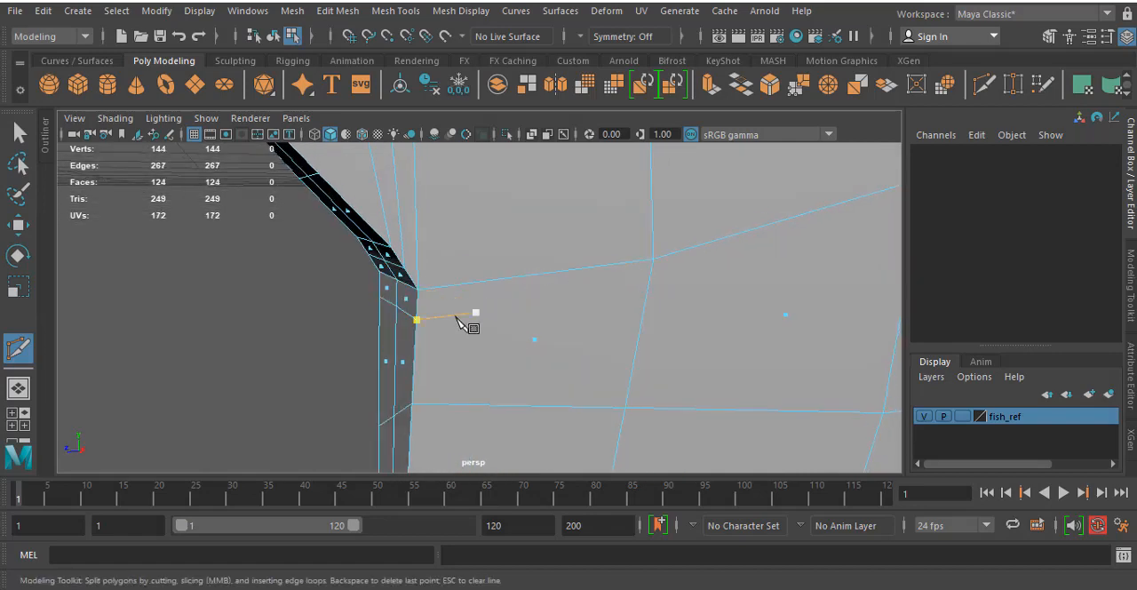
pyautogui.keyDown('alt'); pyautogui.moveTo(315, 300); pyautogui.dragTo(592, 287); pyautogui.keyUp('alt')
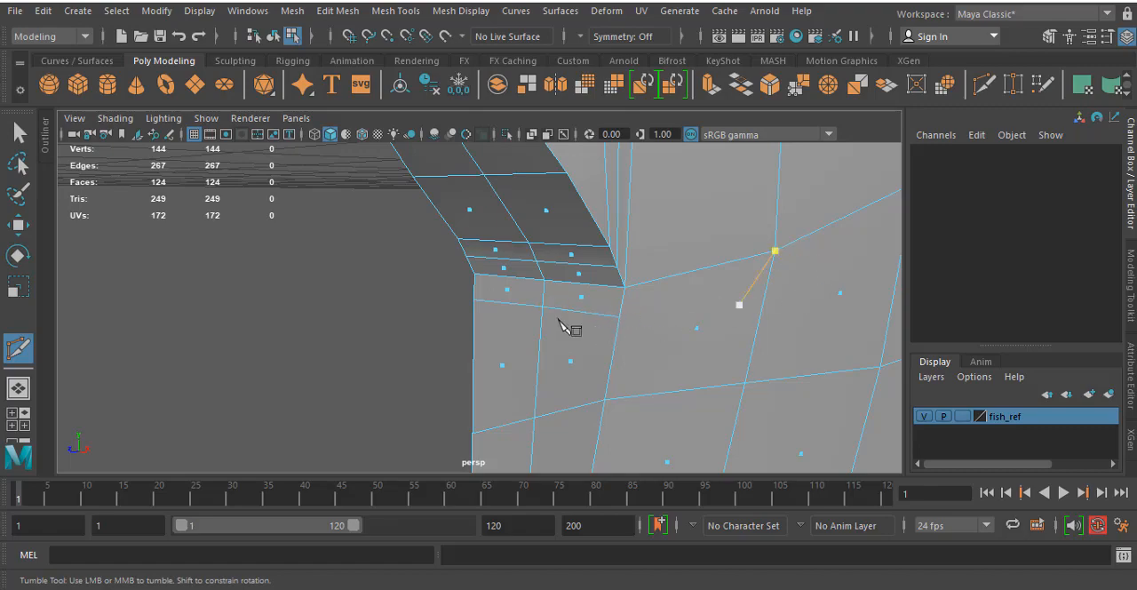
# - Select the four front faces below the new cut in the side view
pyautogui.click(19, 129)
pyautogui.keyDown('alt'); pyautogui.moveTo(177, 214); pyautogui.dragTo(421, 287); pyautogui.keyUp('alt')
pyautogui.keyDown('alt'); pyautogui.moveTo(421, 287); pyautogui.dragTo(438, 235, button='middle'); pyautogui.keyUp('alt')
pyautogui.press('space')
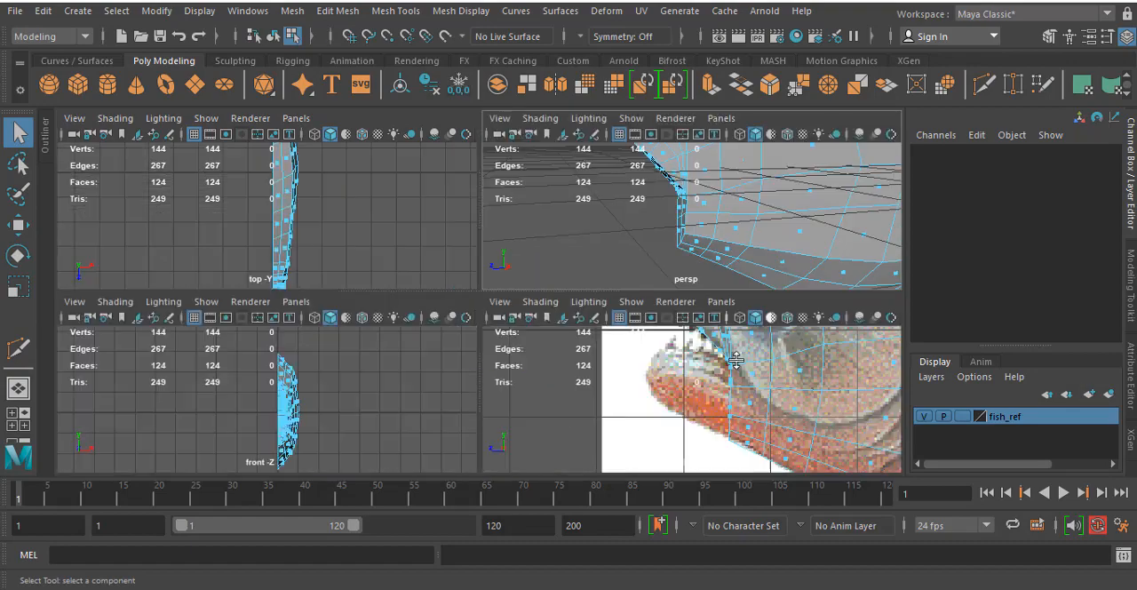
pyautogui.press('space')
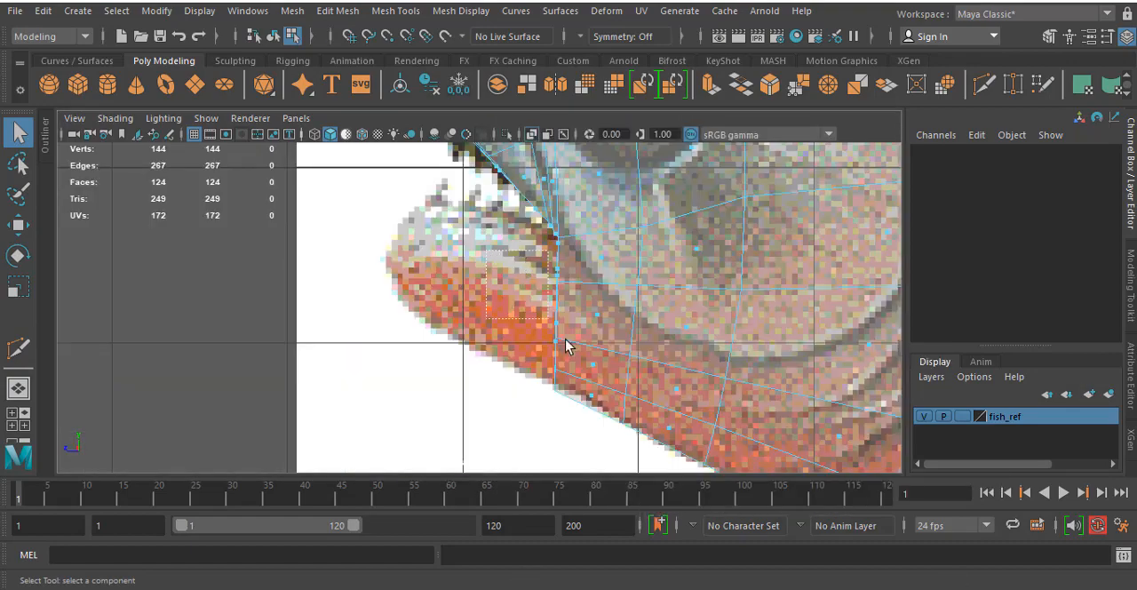
pyautogui.moveTo(578, 402); pyautogui.dragTo(573, 391)
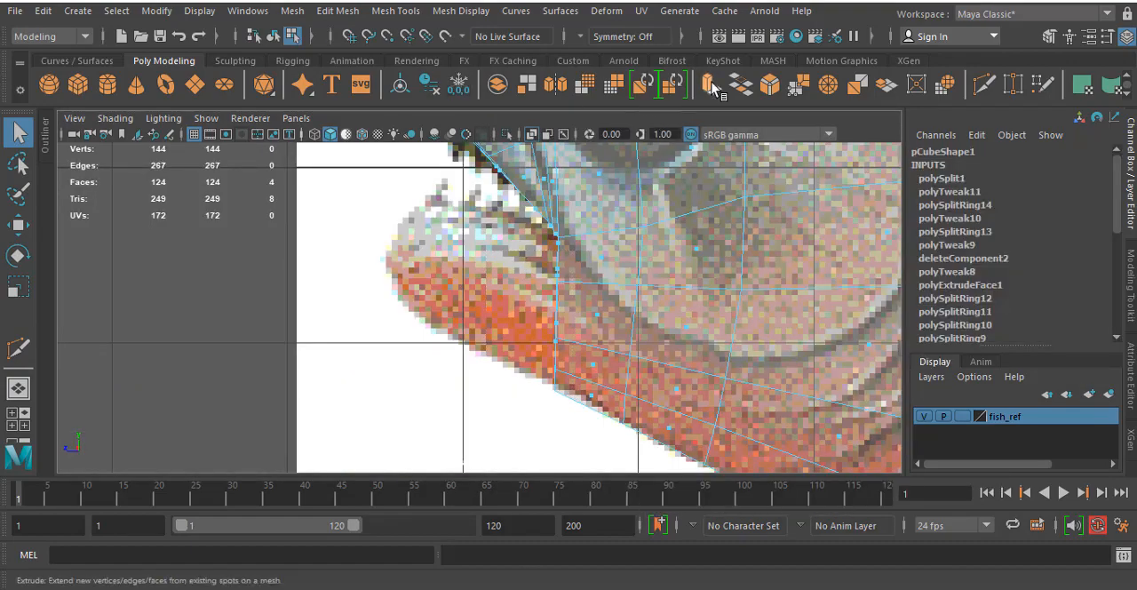
pyautogui.click(711, 85)
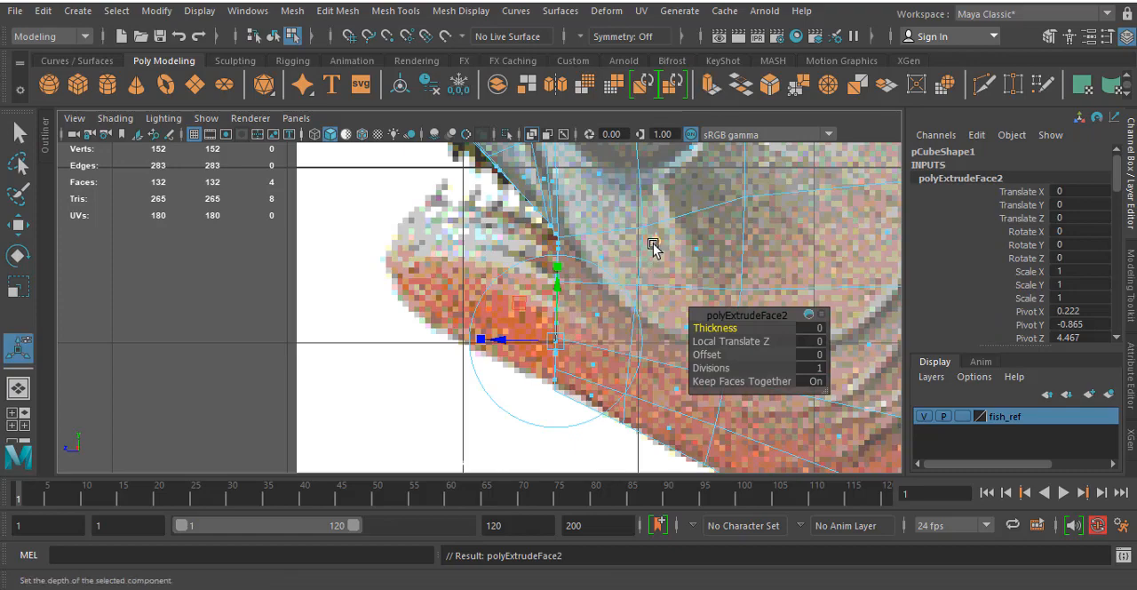
pyautogui.click(338, 11)
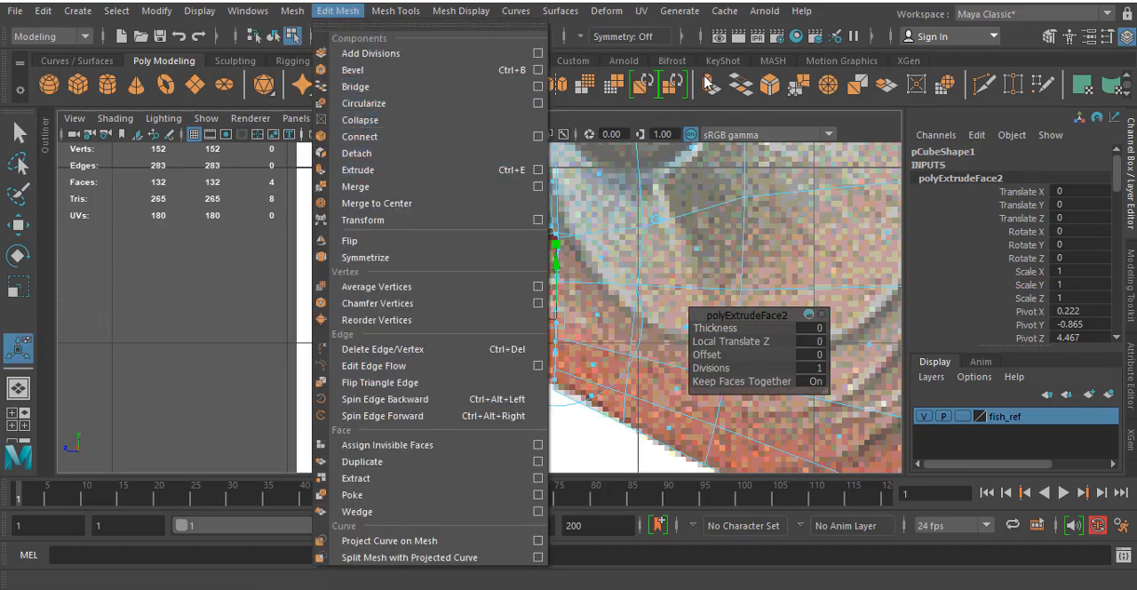
pyautogui.click(18, 133)
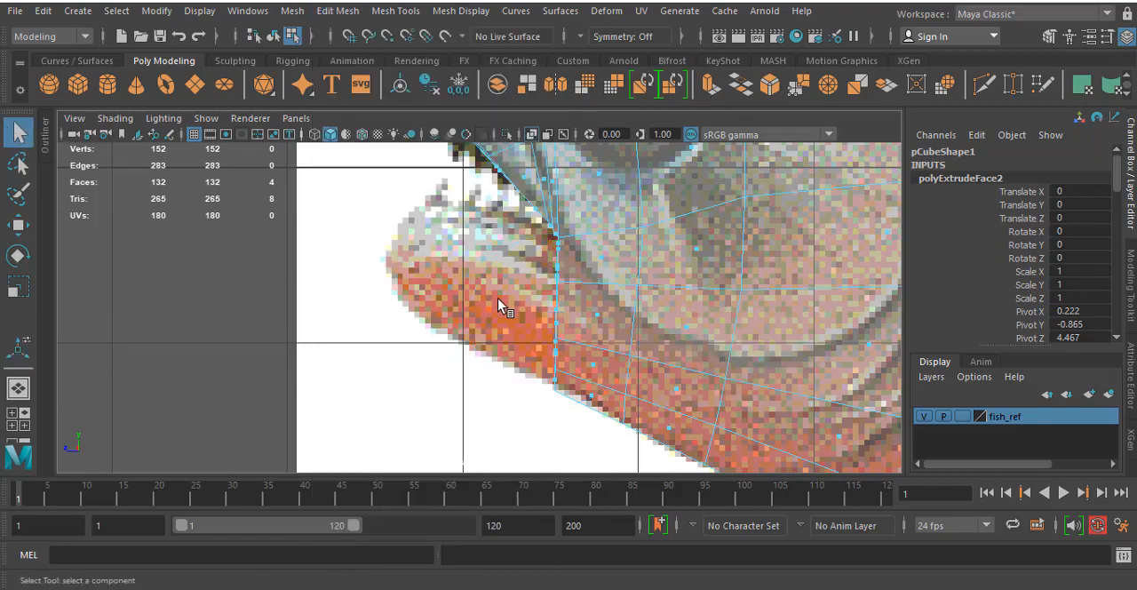
pyautogui.hotkey('ctrl', 'z')
pyautogui.press('w')
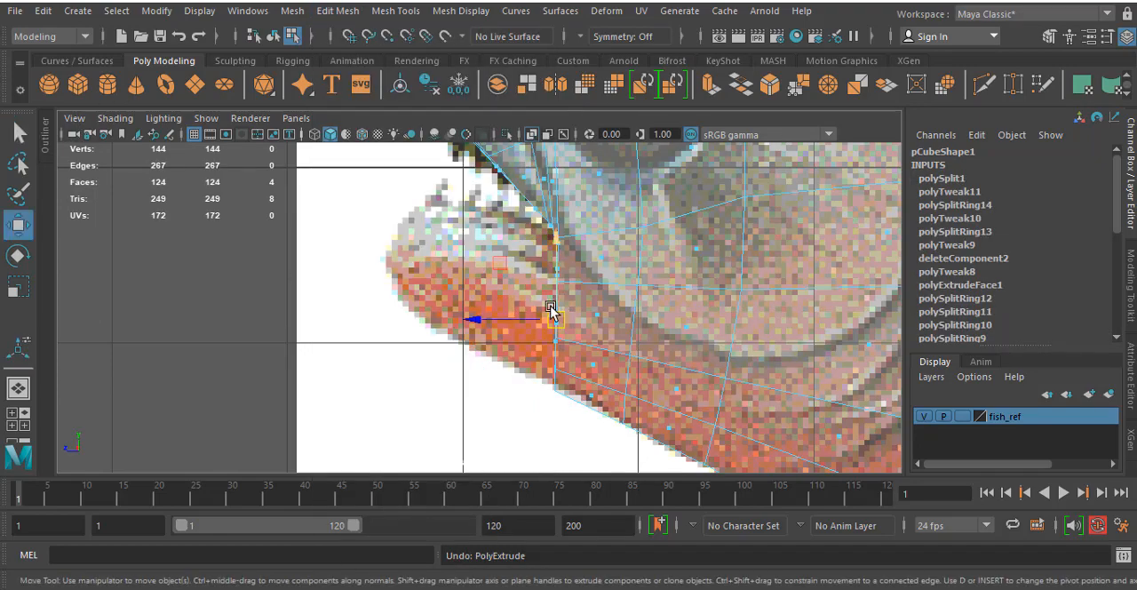
pyautogui.moveTo(551, 309); pyautogui.dragTo(472, 307)
pyautogui.hotkey('ctrl', 'z')
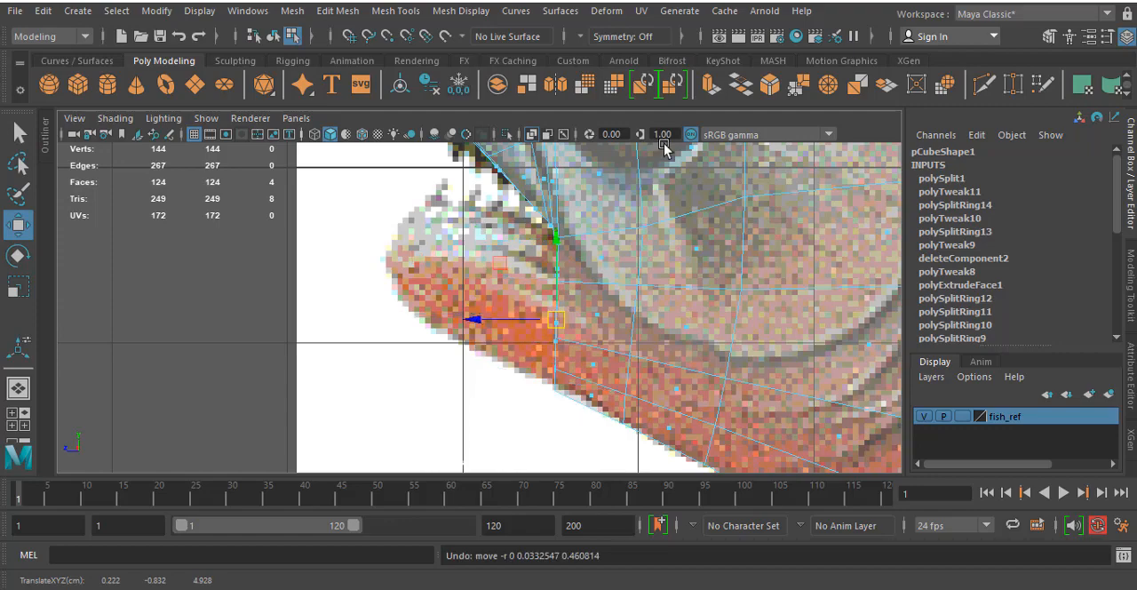
# - Extrude the four selected front faces forward along the lower jaw with a Local Translate Z of 0.749
pyautogui.click(711, 82)
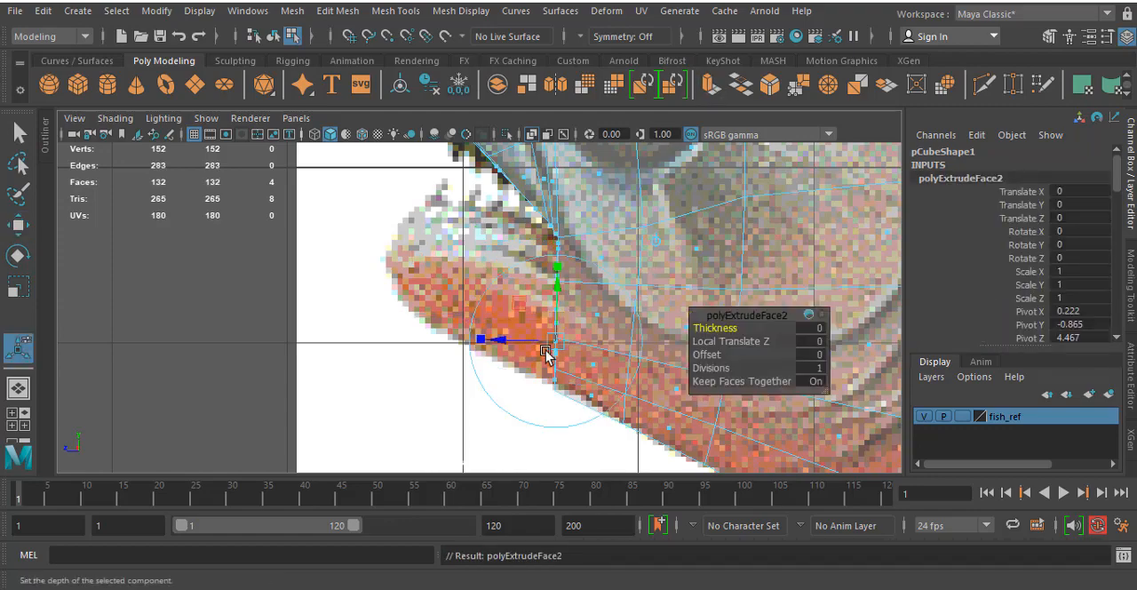
pyautogui.moveTo(527, 341); pyautogui.dragTo(429, 291)
pyautogui.press('space')
pyautogui.press('space')
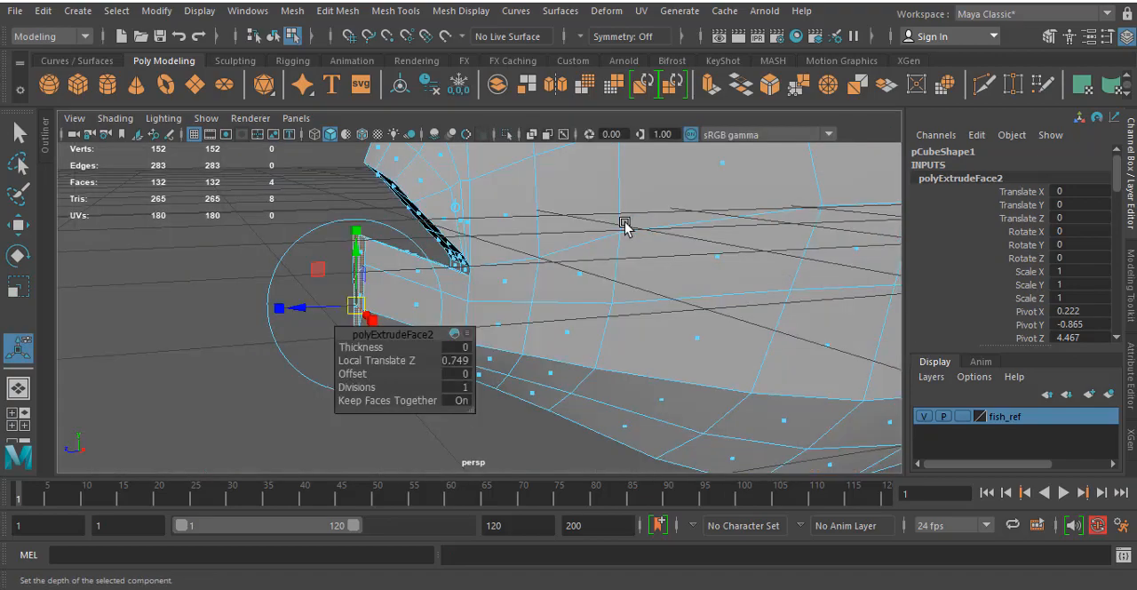
# - Delete the two inner side faces of the jaw extrusion along the midline
pyautogui.keyDown('alt'); pyautogui.moveTo(627, 223); pyautogui.dragTo(870, 230); pyautogui.keyUp('alt')
pyautogui.click(747, 376)
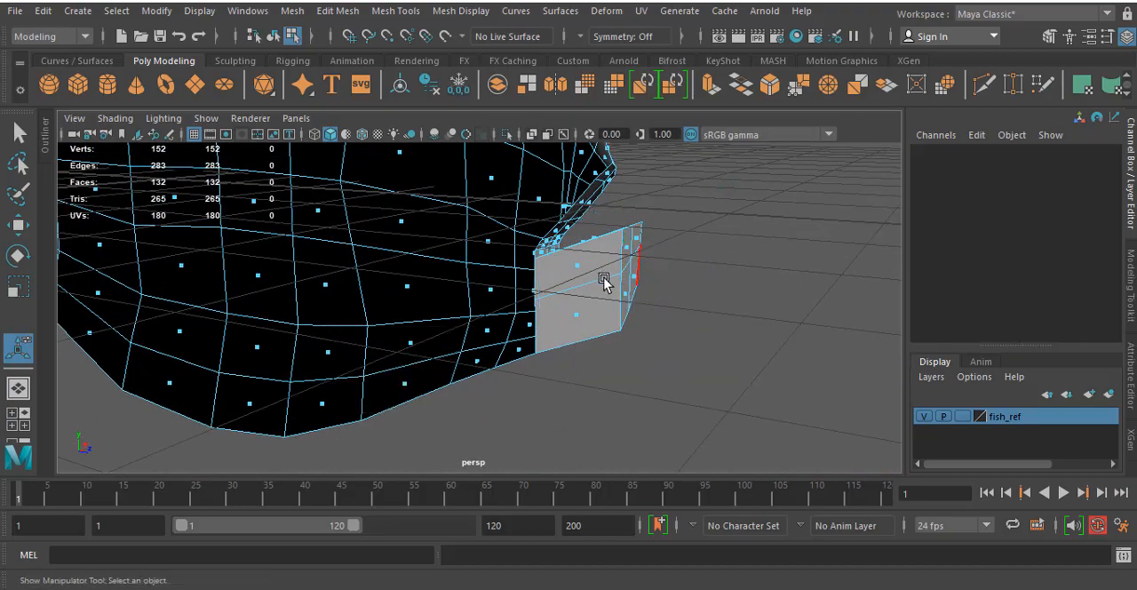
pyautogui.keyDown('alt'); pyautogui.moveTo(604, 282); pyautogui.dragTo(630, 264); pyautogui.keyUp('alt')
pyautogui.click(567, 260)
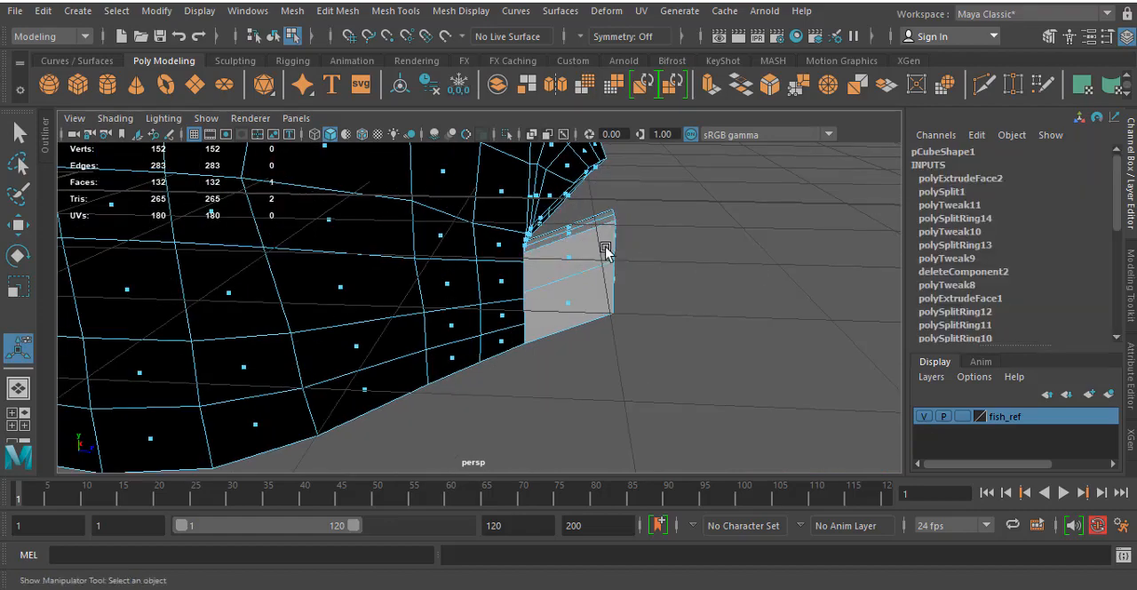
pyautogui.click(607, 251)
pyautogui.click(568, 261)
pyautogui.keyDown('shift'); pyautogui.click(566, 306); pyautogui.keyUp('shift')
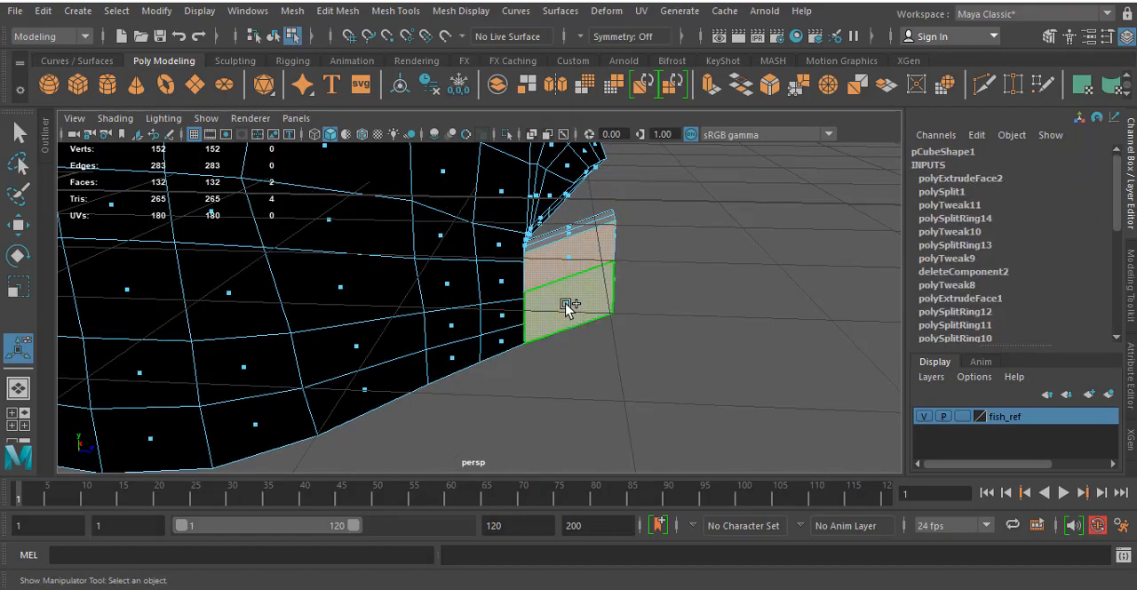
pyautogui.press('Delete')
# - Check the extruded jaw in the top view and undo the inner face deletion and the jaw extrusion
pyautogui.keyDown('alt'); pyautogui.moveTo(652, 256); pyautogui.dragTo(525, 286); pyautogui.keyUp('alt')
pyautogui.press('space')
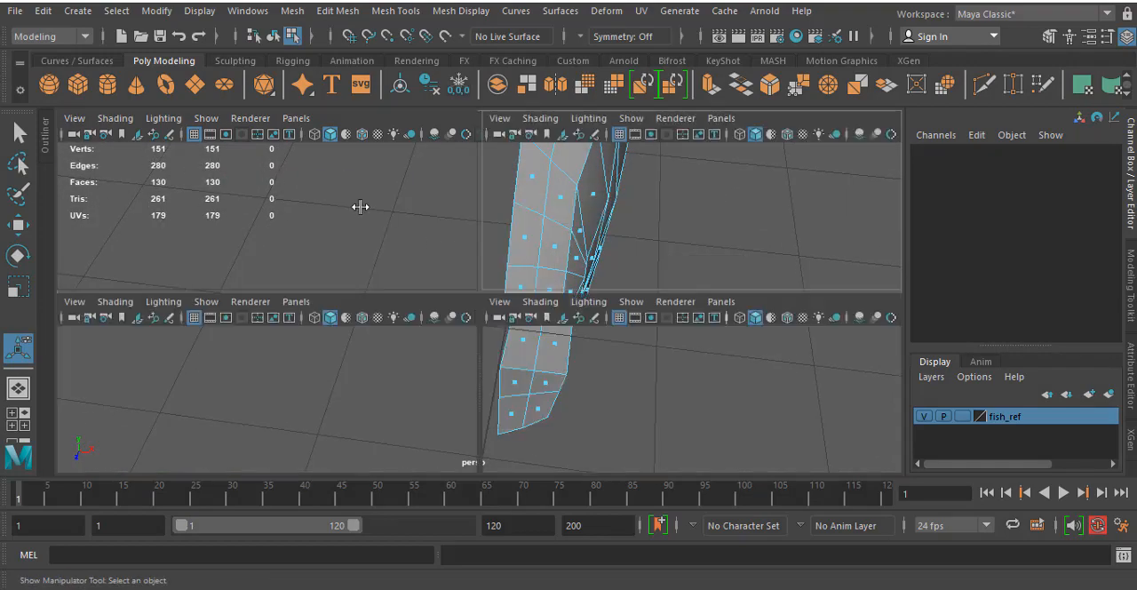
pyautogui.press('space')
pyautogui.scroll(5, 459, 304)
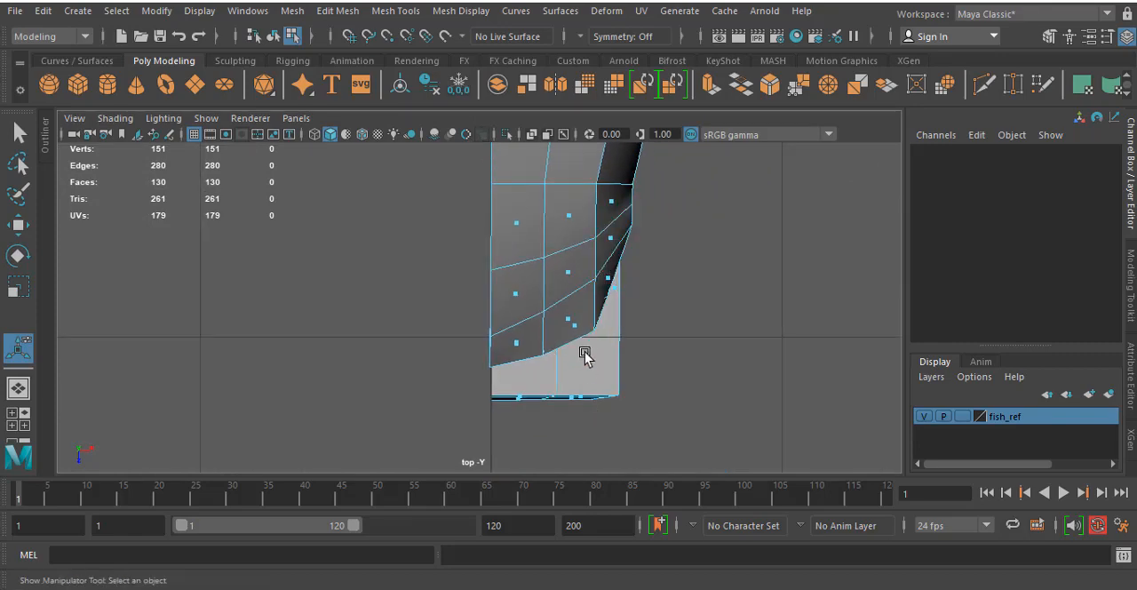
pyautogui.hotkey('ctrl', 'z')
pyautogui.hotkey('ctrl', 'z')
pyautogui.hotkey('ctrl', 'z')
pyautogui.hotkey('ctrl', 'z')
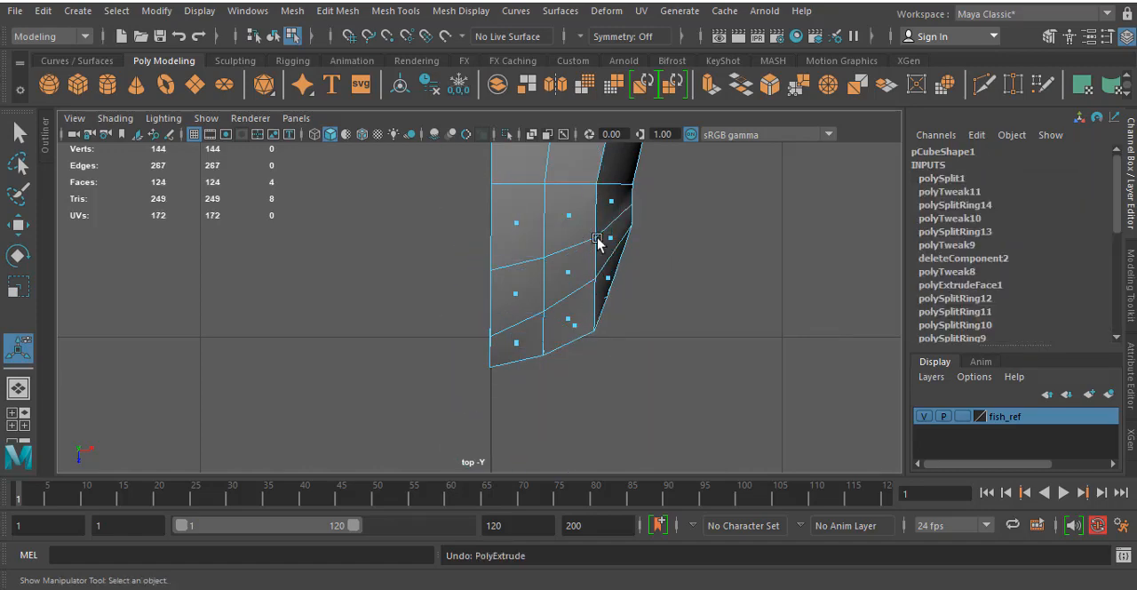
pyautogui.scroll(-6, 615, 263)
pyautogui.keyDown('alt'); pyautogui.moveTo(618, 190); pyautogui.dragTo(576, 203, button='middle'); pyautogui.keyUp('alt')
pyautogui.scroll(3, 538, 328)
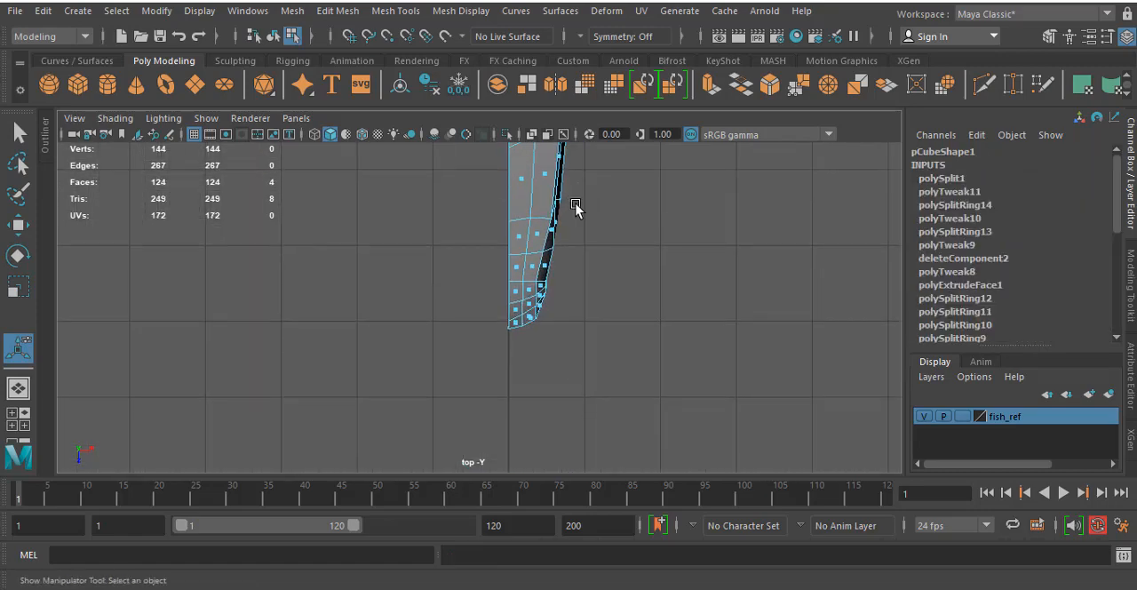
pyautogui.scroll(6, 525, 272)
pyautogui.keyDown('alt'); pyautogui.moveTo(655, 257); pyautogui.dragTo(618, 298, button='middle'); pyautogui.keyUp('alt')
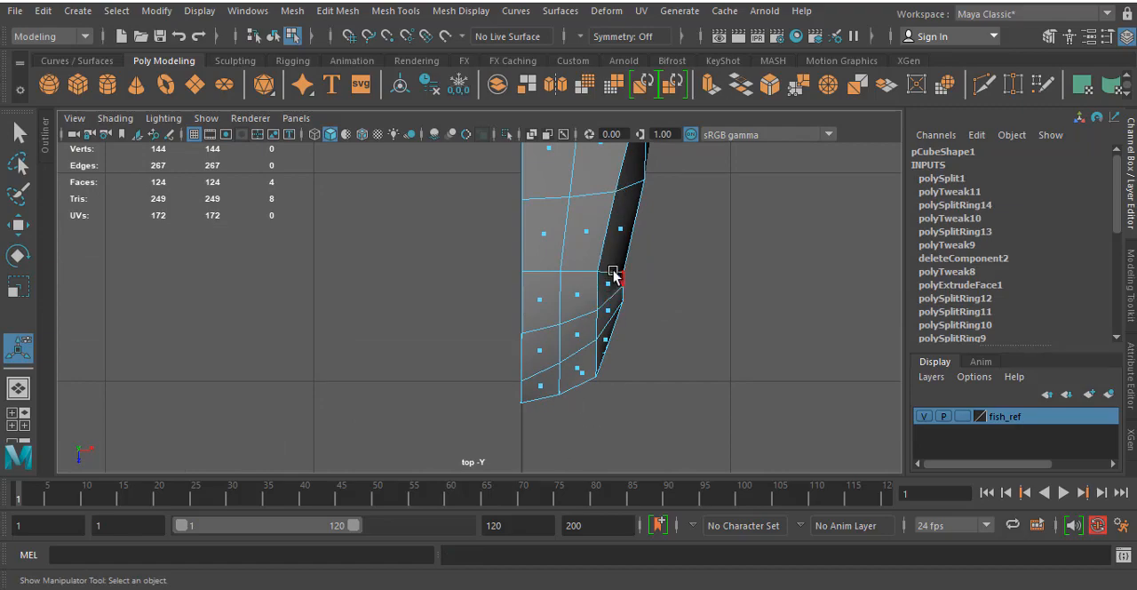
# - Switch the fish mesh from face selection to vertex selection in the perspective view
pyautogui.press('space')
pyautogui.press('space')
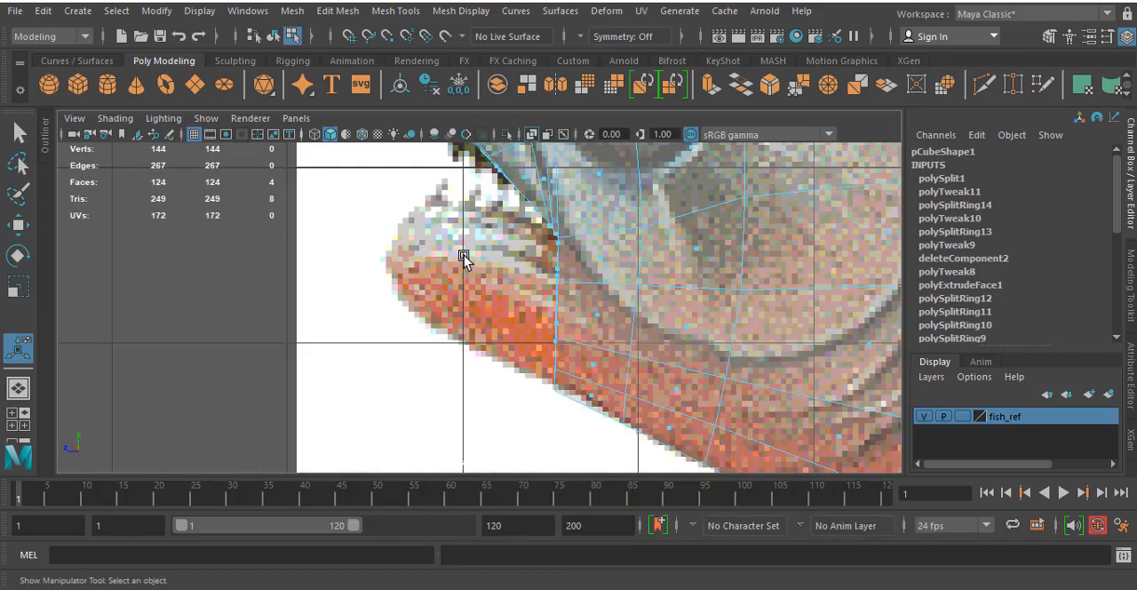
pyautogui.keyDown('alt'); pyautogui.moveTo(464, 254); pyautogui.dragTo(537, 391, button='middle'); pyautogui.keyUp('alt')
pyautogui.press('space')
pyautogui.press('space')
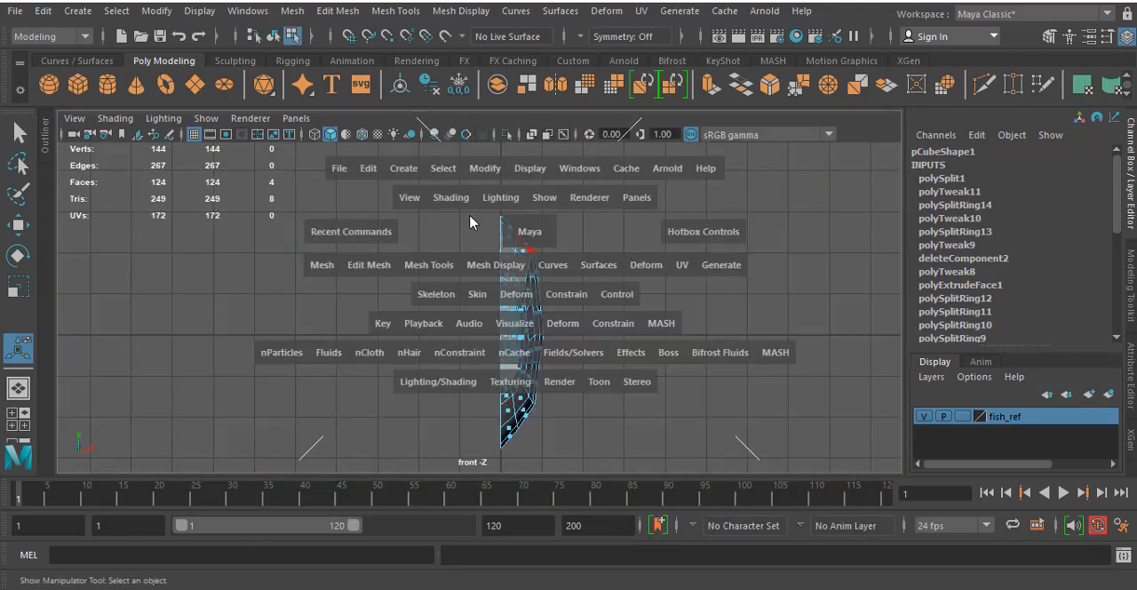
pyautogui.press('space')
pyautogui.keyDown('alt'); pyautogui.moveTo(605, 196); pyautogui.dragTo(551, 226); pyautogui.keyUp('alt')
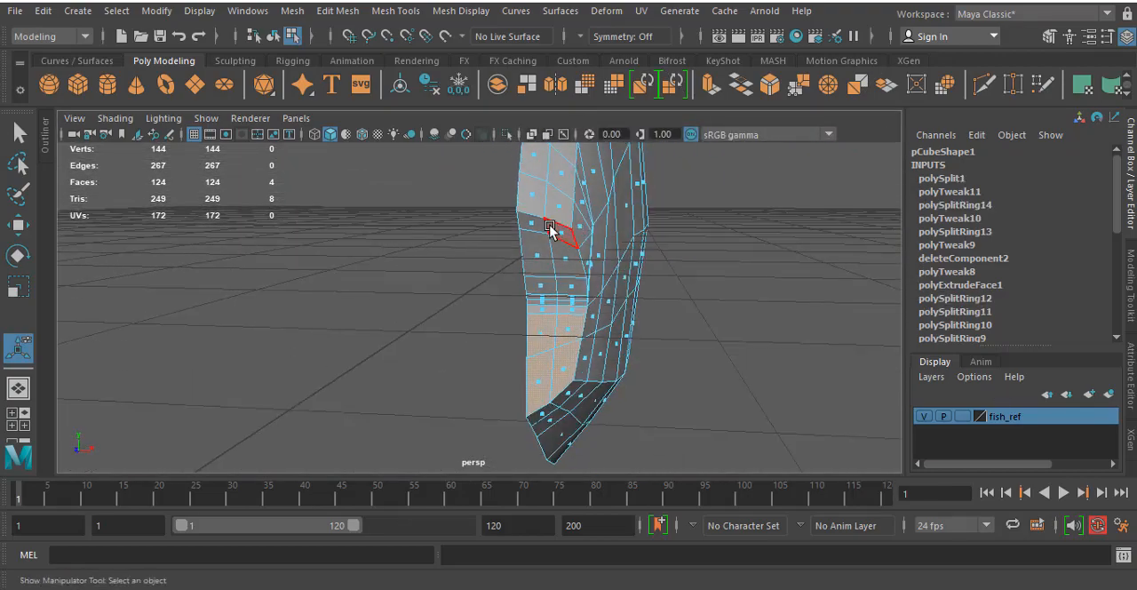
pyautogui.rightClick(550, 229)
pyautogui.moveTo(550, 229); pyautogui.dragTo(522, 177, button='right')
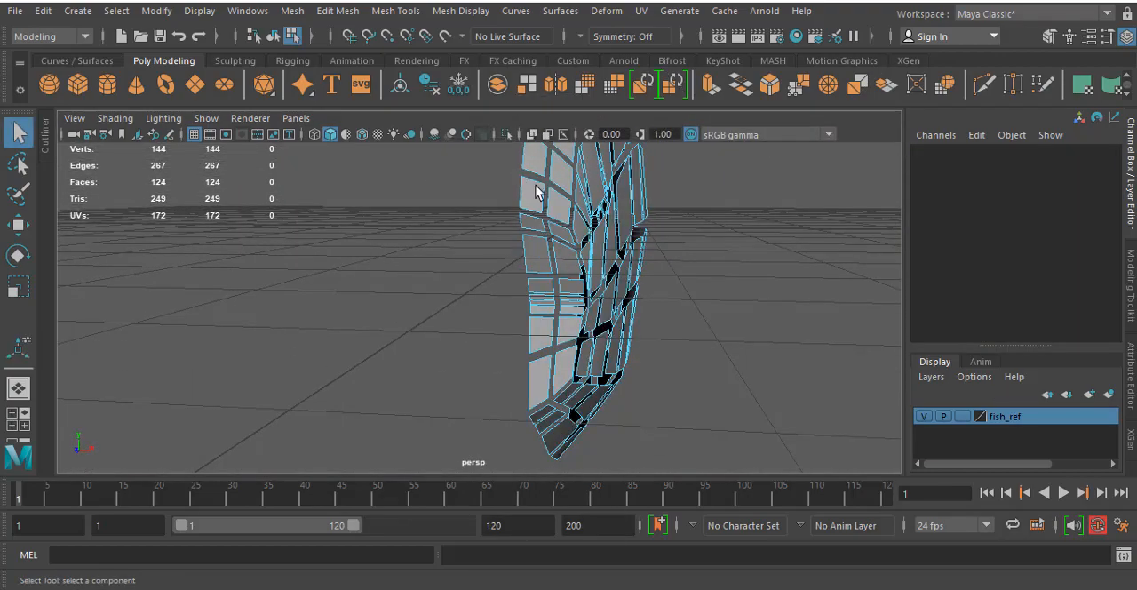
# - Move the three snout vertices in the row running down toward the front of the eye slightly toward the midline in the top view
pyautogui.keyDown('alt'); pyautogui.moveTo(538, 191); pyautogui.dragTo(469, 240); pyautogui.keyUp('alt')
pyautogui.keyDown('alt'); pyautogui.moveTo(254, 213); pyautogui.dragTo(322, 274, button='middle'); pyautogui.keyUp('alt')
pyautogui.keyDown('alt'); pyautogui.moveTo(444, 257); pyautogui.dragTo(526, 211); pyautogui.keyUp('alt')
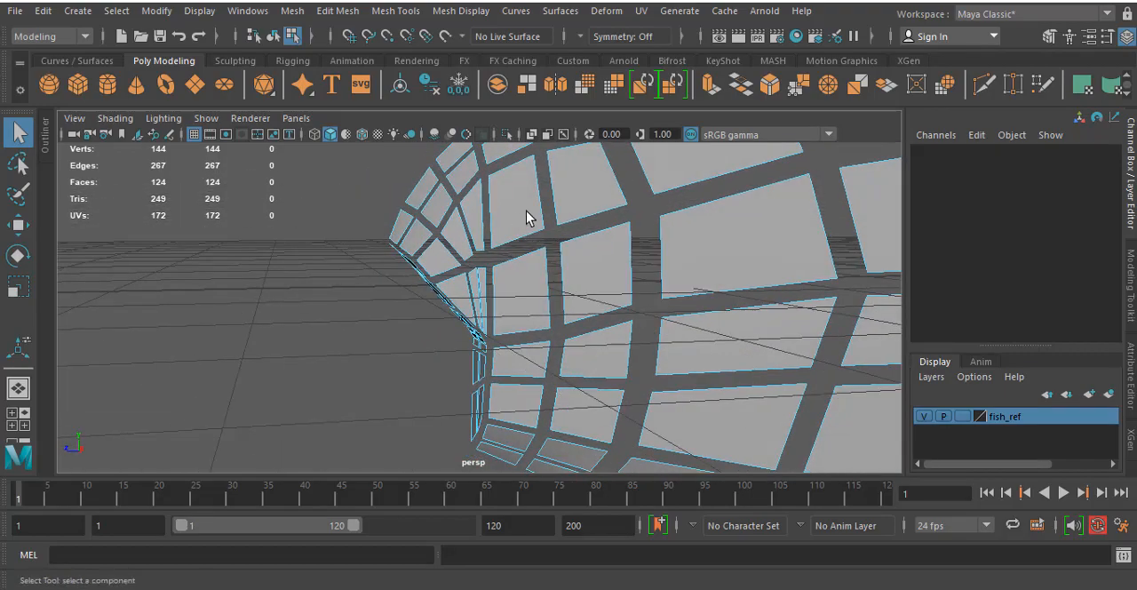
pyautogui.moveTo(526, 212); pyautogui.dragTo(435, 149, button='right')
pyautogui.keyDown('alt'); pyautogui.moveTo(425, 178); pyautogui.dragTo(458, 240); pyautogui.keyUp('alt')
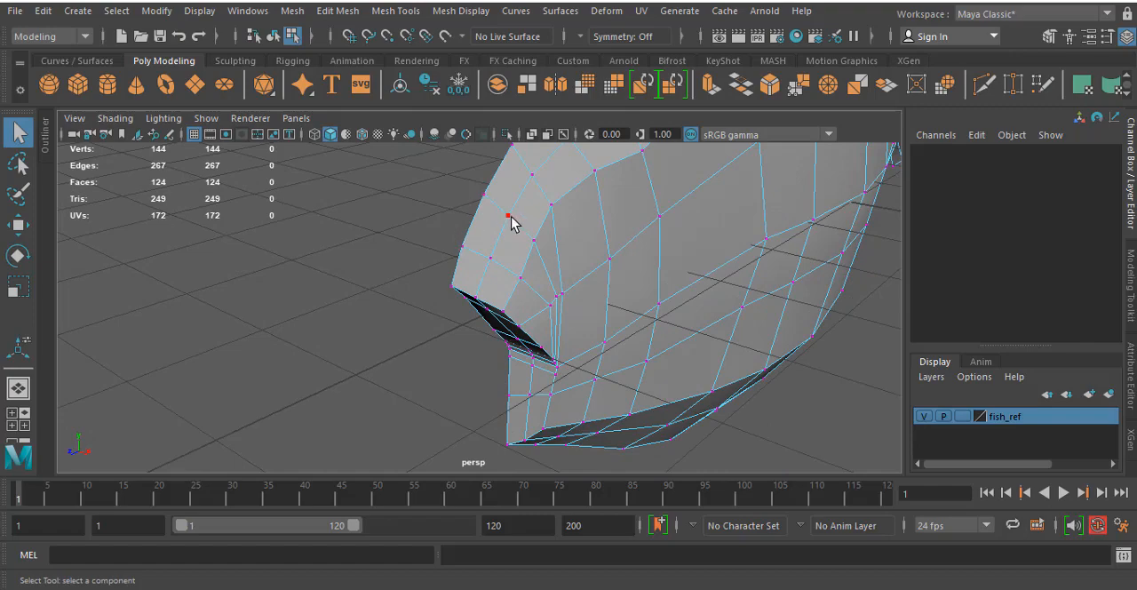
pyautogui.keyDown('alt'); pyautogui.moveTo(528, 231); pyautogui.dragTo(449, 199); pyautogui.keyUp('alt')
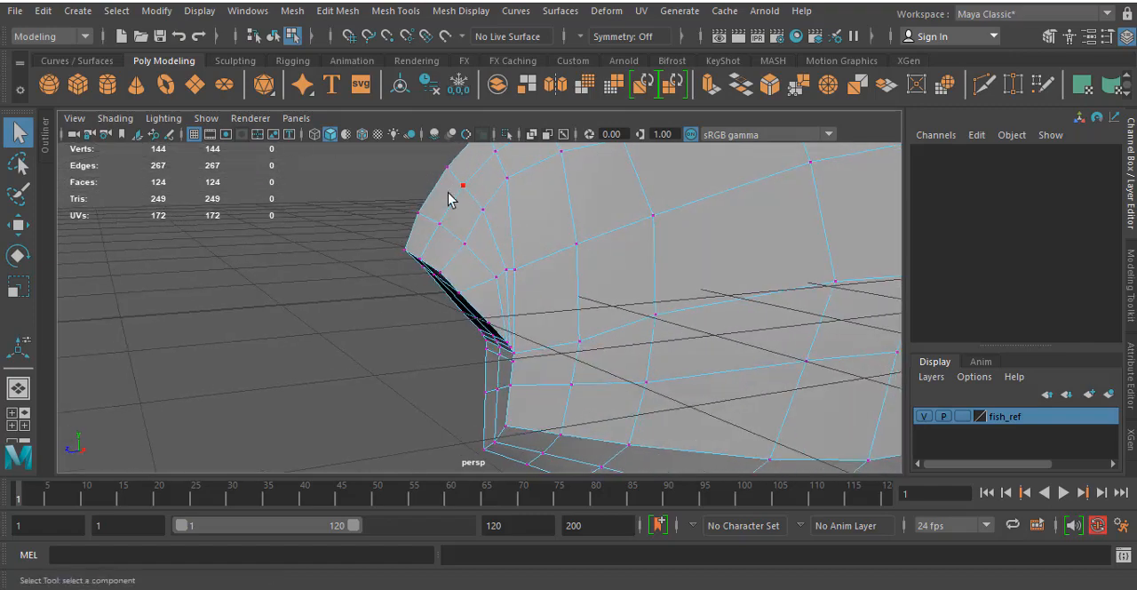
pyautogui.click(462, 186)
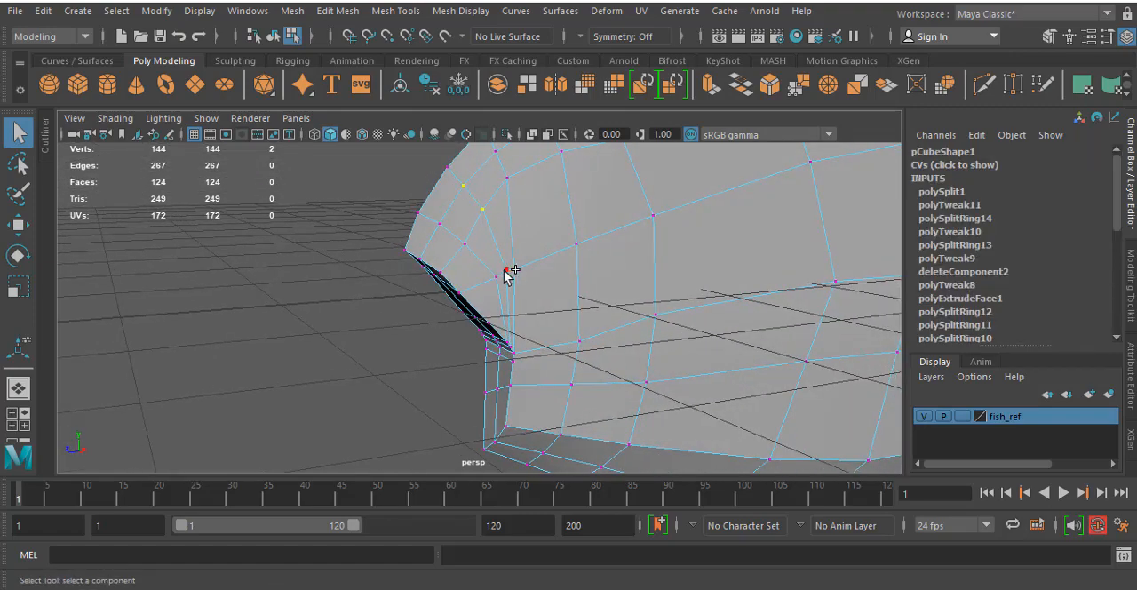
pyautogui.keyDown('alt'); pyautogui.moveTo(512, 290); pyautogui.dragTo(419, 287); pyautogui.keyUp('alt')
pyautogui.press('space')
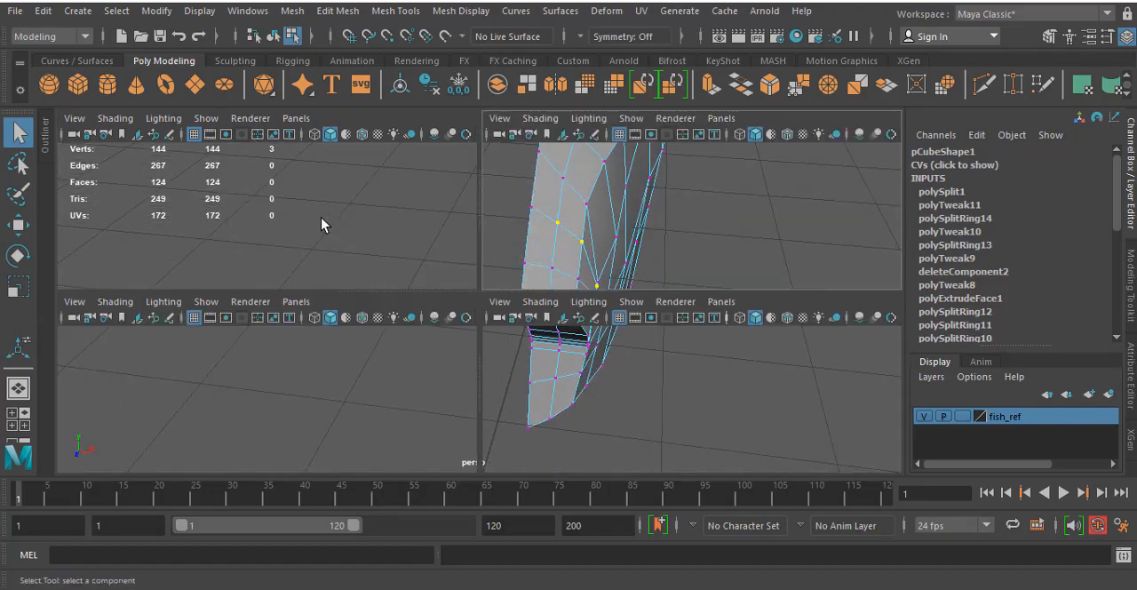
pyautogui.press('space')
pyautogui.press('w')
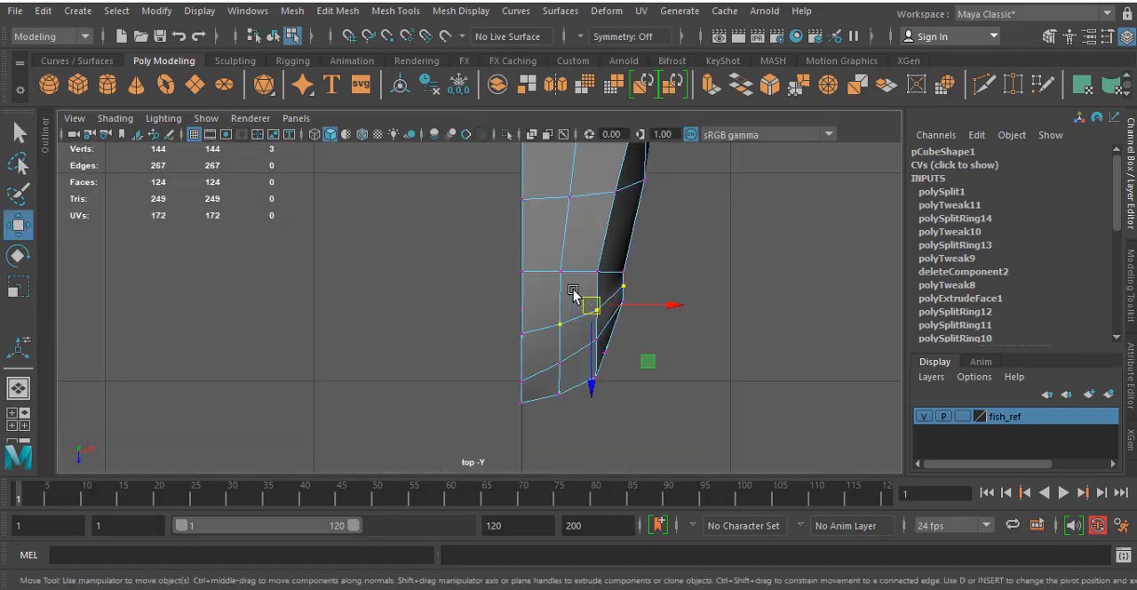
pyautogui.moveTo(659, 306); pyautogui.dragTo(656, 308)
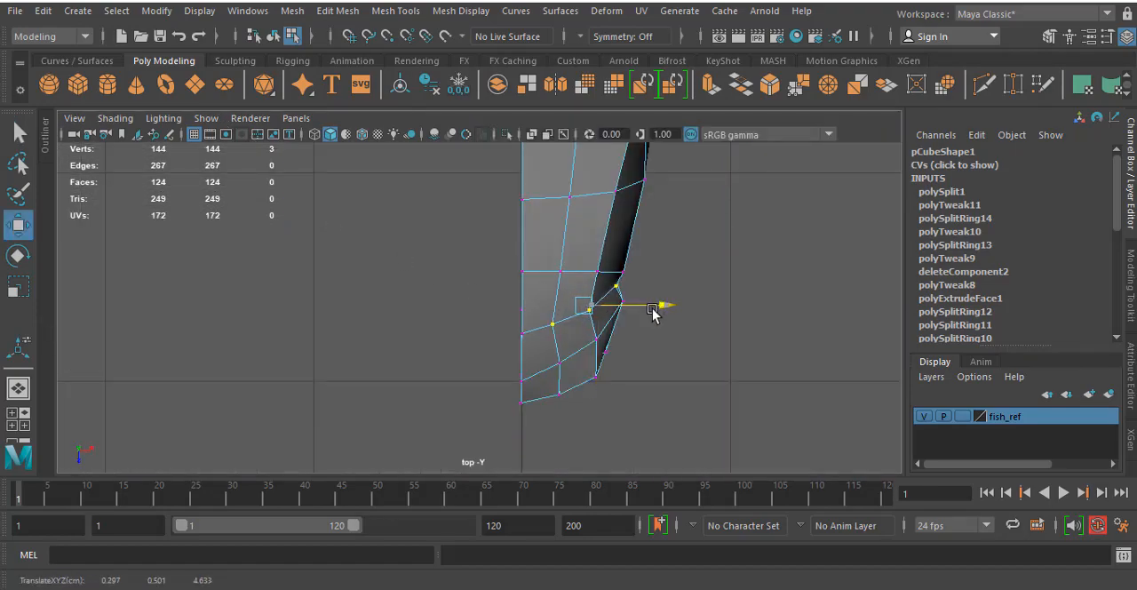
# - Select the next row of three snout vertices in the side view and move them toward the midline in the top view
pyautogui.press('space')
pyautogui.press('space')
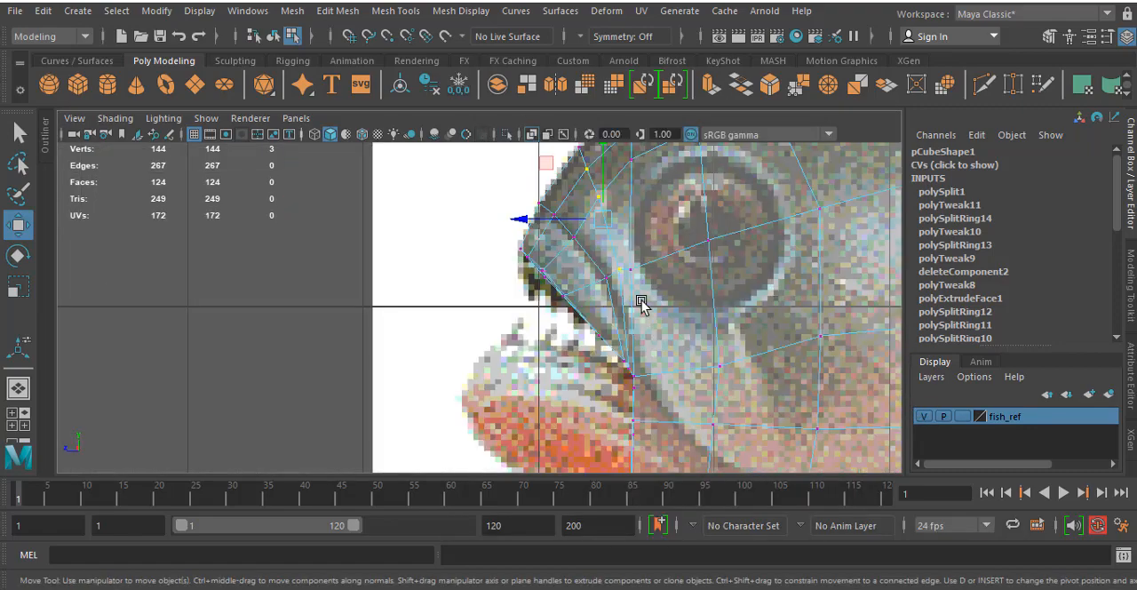
pyautogui.click(559, 210)
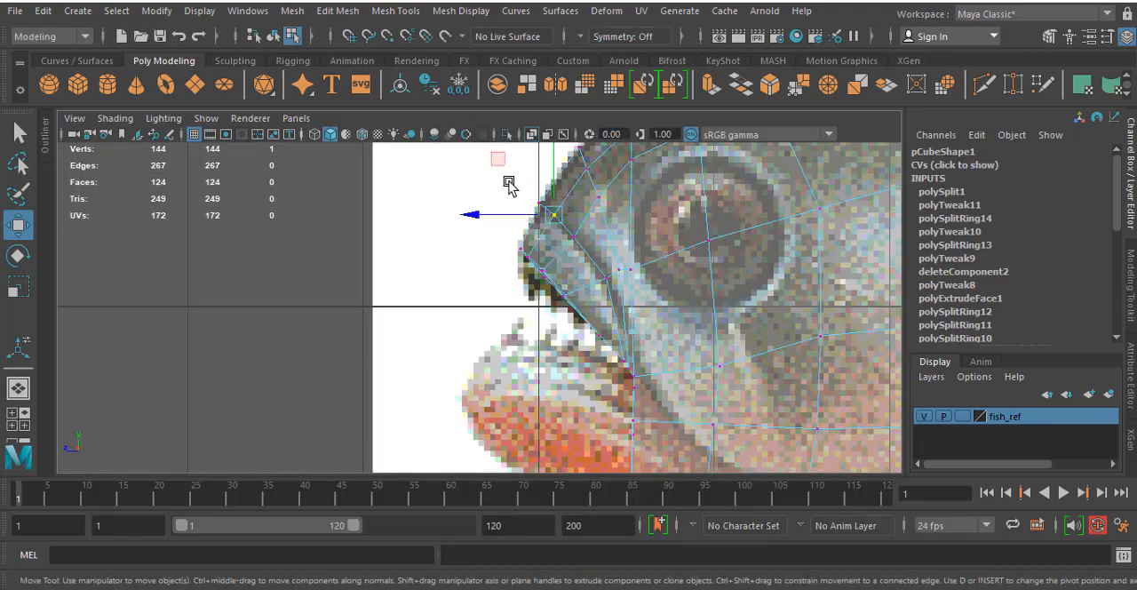
pyautogui.keyDown('shift'); pyautogui.click(576, 243); pyautogui.keyUp('shift')
pyautogui.keyDown('shift'); pyautogui.click(607, 278); pyautogui.keyUp('shift')
pyautogui.press('space')
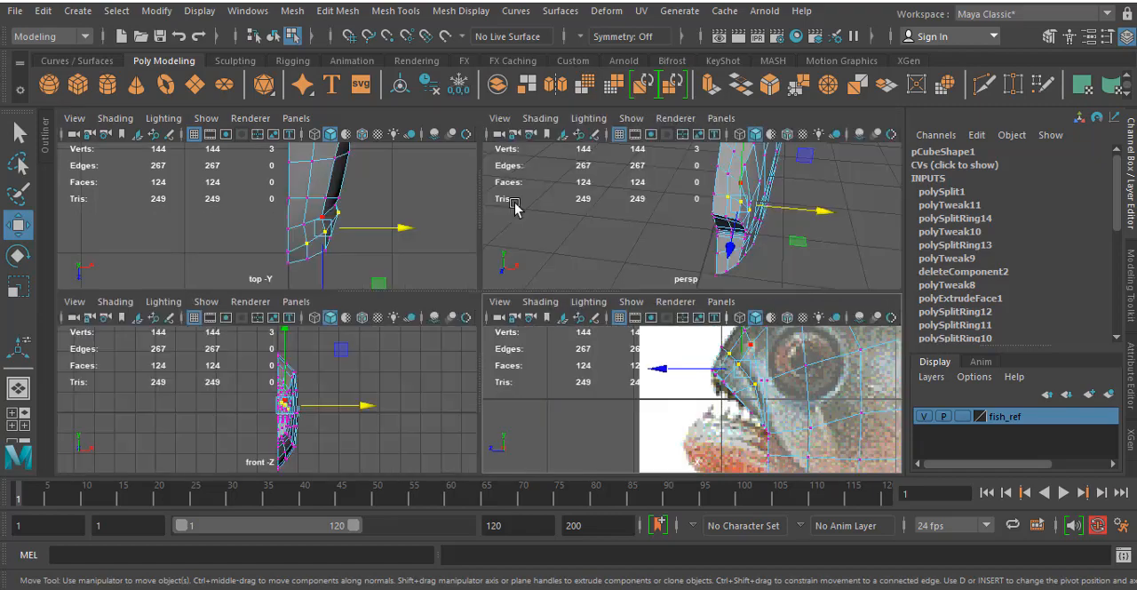
pyautogui.press('space')
pyautogui.moveTo(656, 328)
pyautogui.mouseDown()
pyautogui.moveTo(666, 331)
pyautogui.moveTo(658, 338)
pyautogui.mouseUp()
# - Move the four vertices along the upper lip edge toward the midline in the top view and nudge the lip's outer front corner further inward
pyautogui.press('space')
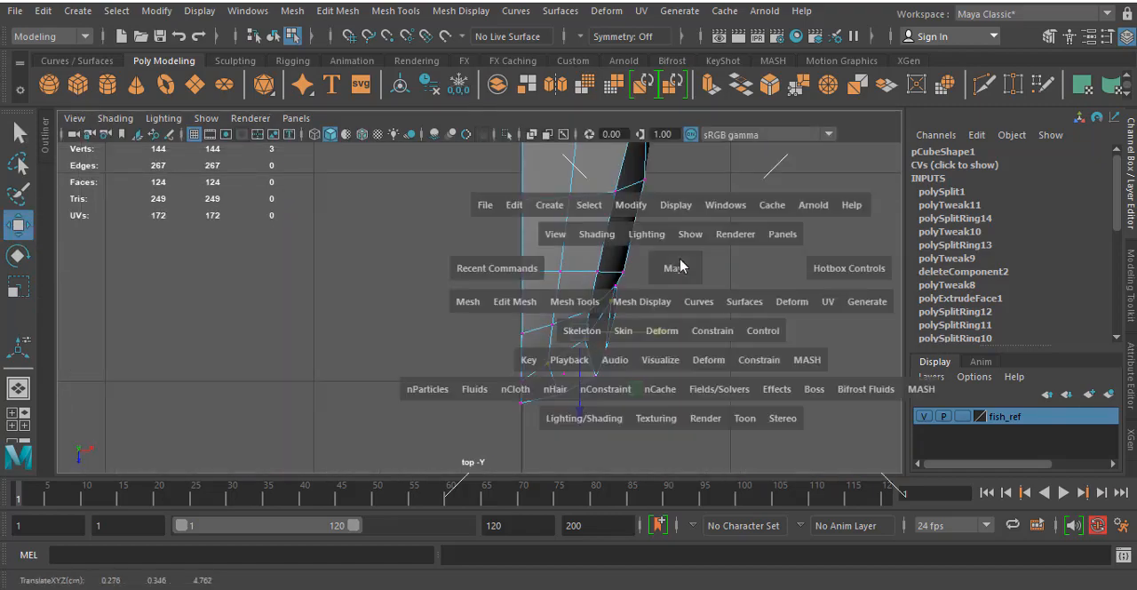
pyautogui.press('space')
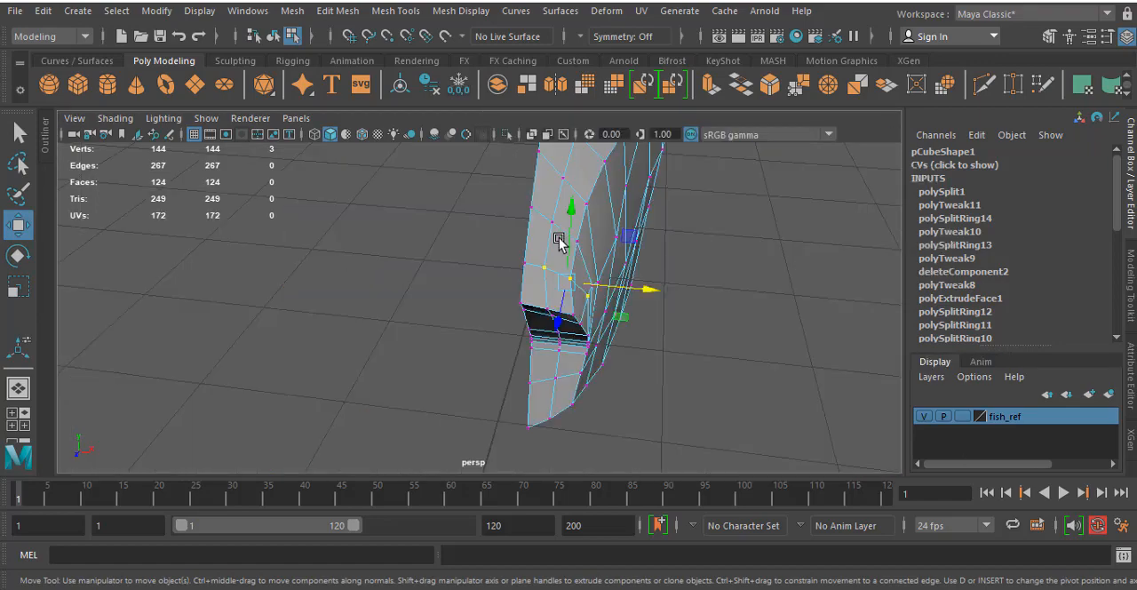
pyautogui.scroll(6, 498, 227)
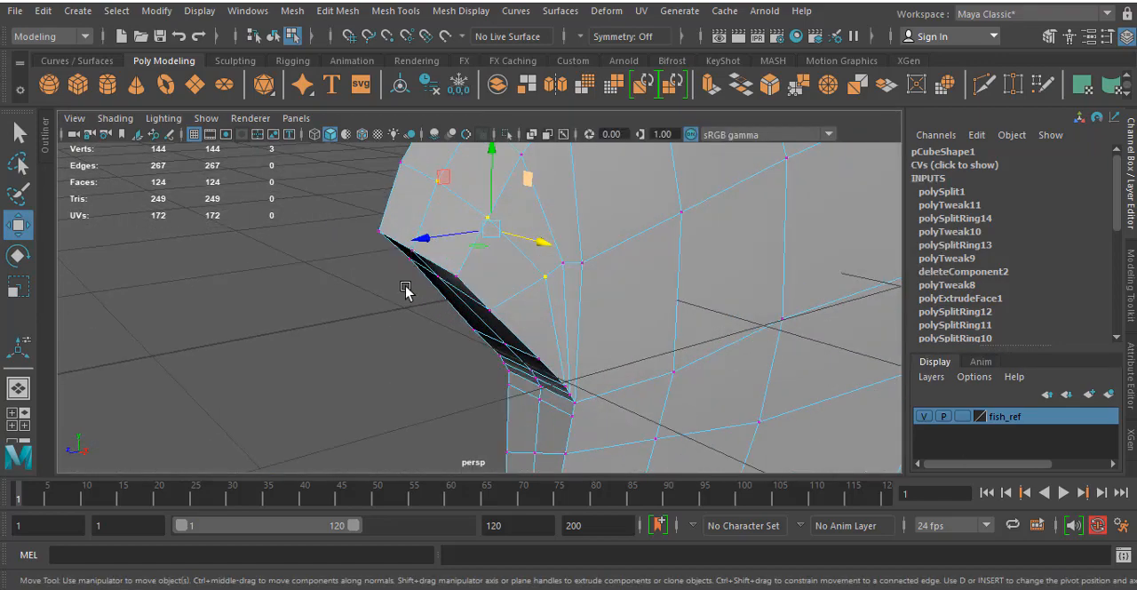
pyautogui.keyDown('alt'); pyautogui.moveTo(407, 290); pyautogui.dragTo(460, 254); pyautogui.keyUp('alt')
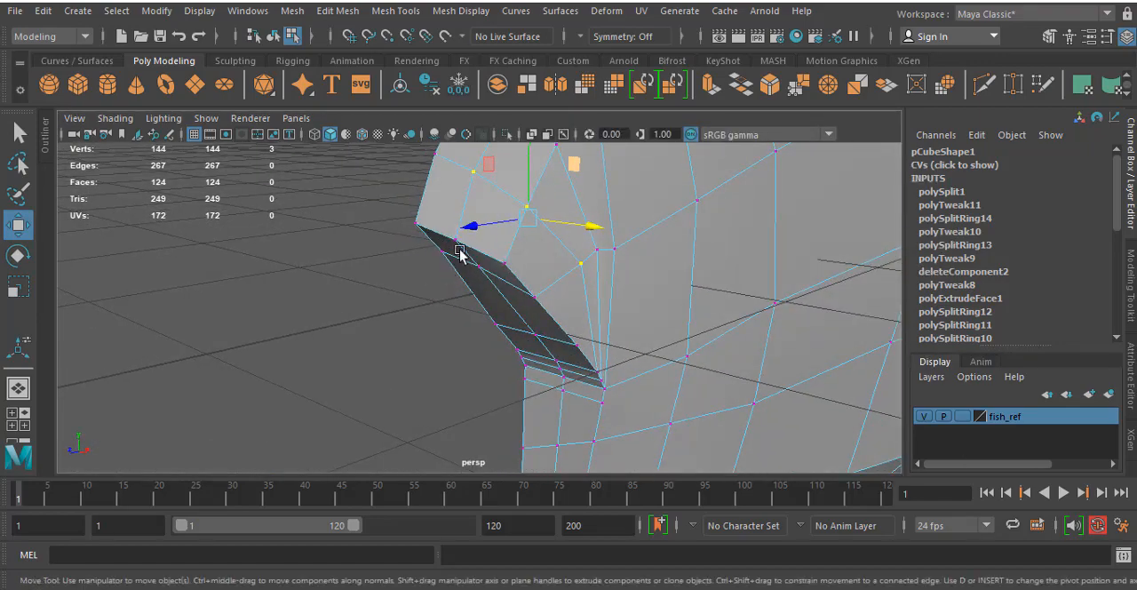
pyautogui.doubleClick(462, 246)
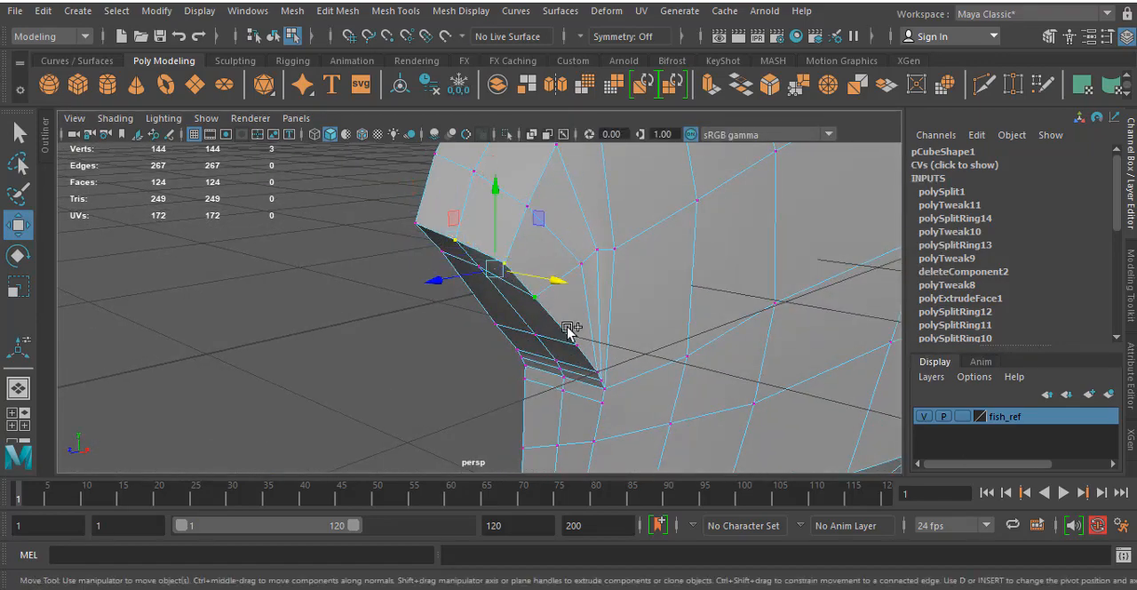
pyautogui.press('space')
pyautogui.press('space')
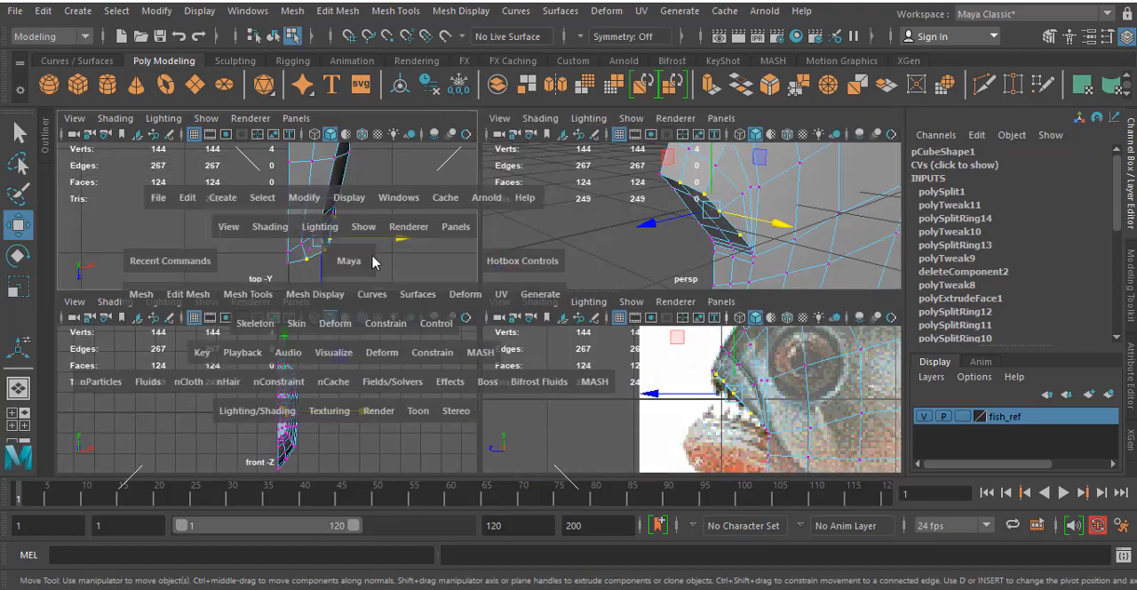
pyautogui.moveTo(675, 357); pyautogui.dragTo(657, 366)
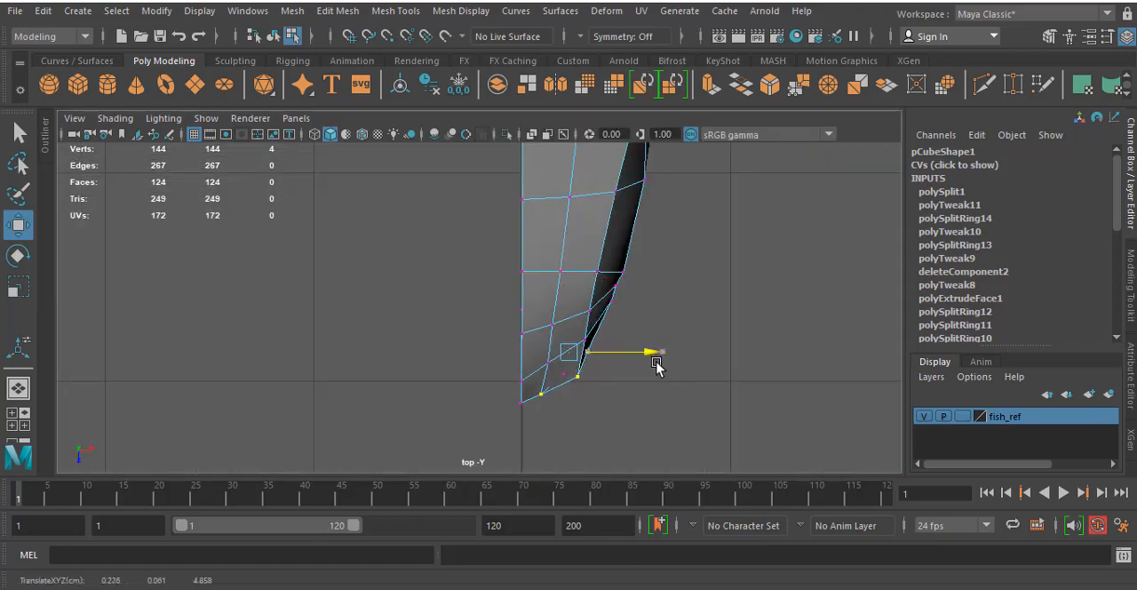
pyautogui.click(579, 378)
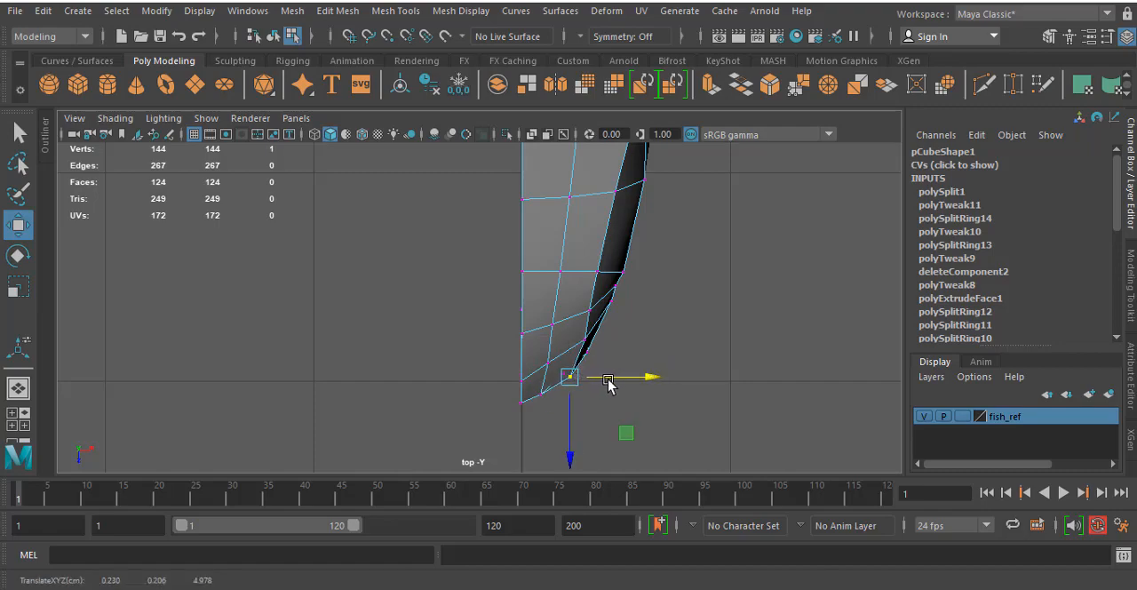
pyautogui.scroll(-5, 673, 223)
# - Even out the upper lip by shifting its middle edge vertex slightly outward and the vertex just below it toward the midline
pyautogui.press('space')
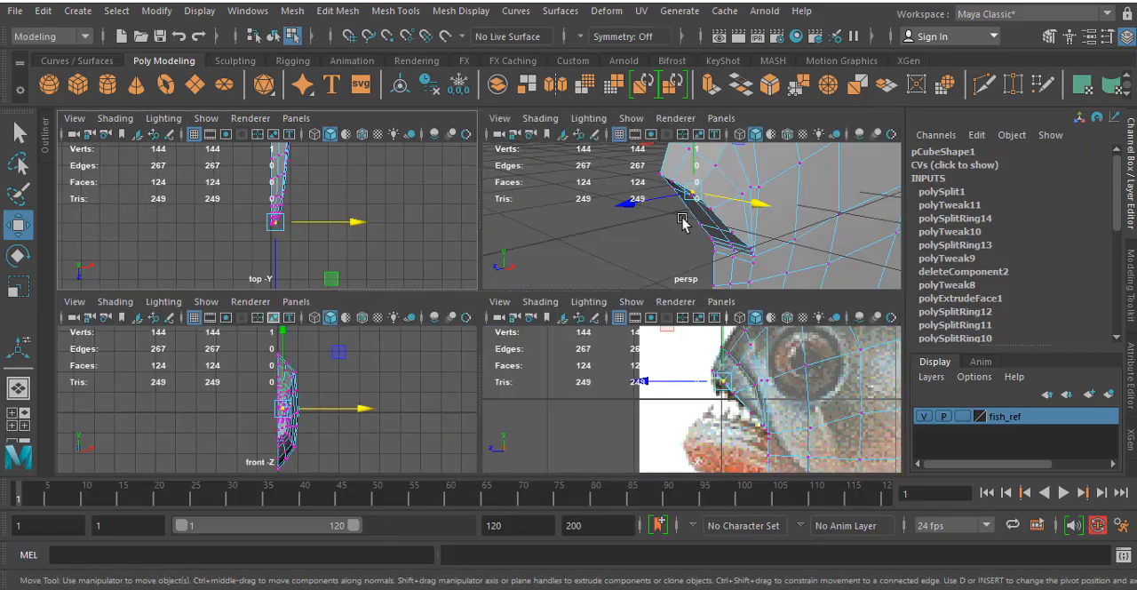
pyautogui.press('space')
pyautogui.keyDown('alt'); pyautogui.moveTo(510, 251); pyautogui.dragTo(610, 255); pyautogui.keyUp('alt')
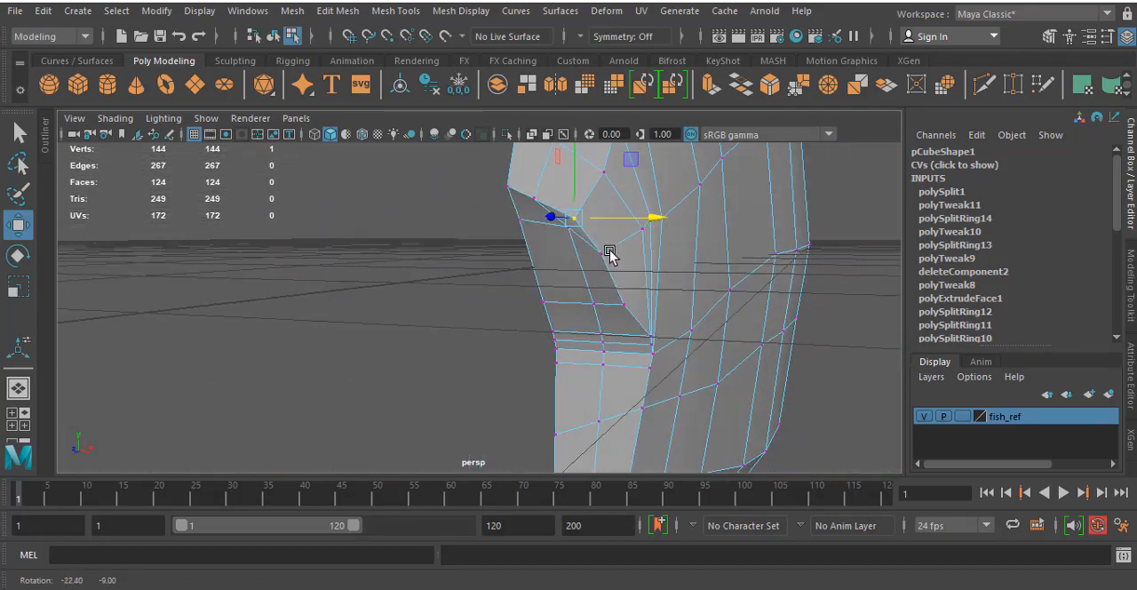
pyautogui.scroll(10, 599, 228)
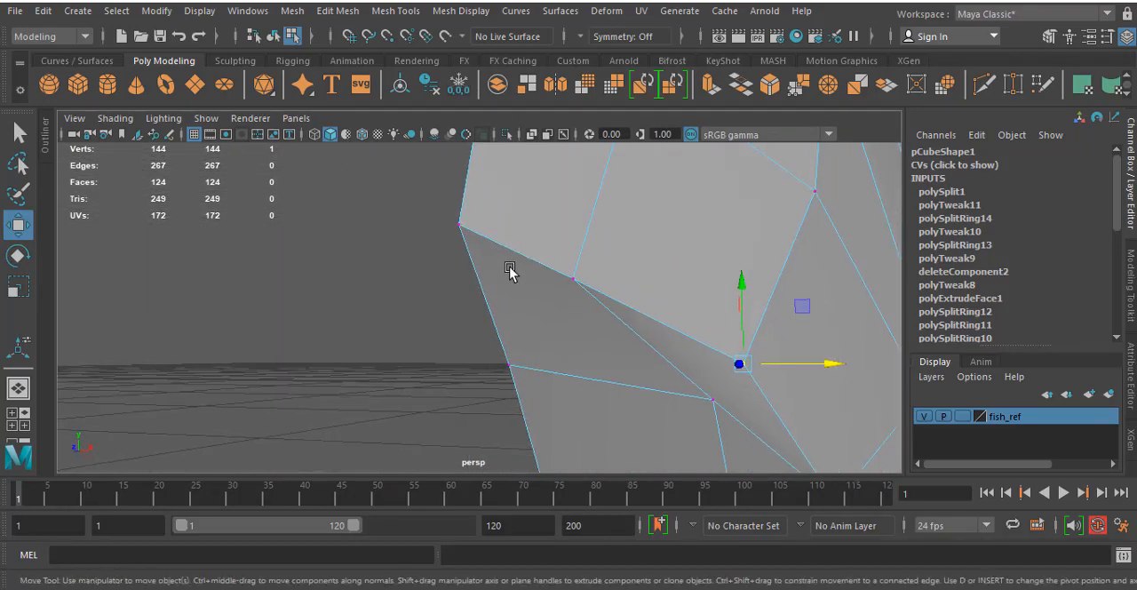
pyautogui.click(582, 284)
pyautogui.keyDown('alt'); pyautogui.moveTo(626, 313); pyautogui.dragTo(679, 223); pyautogui.keyUp('alt')
pyautogui.scroll(-5, 698, 302)
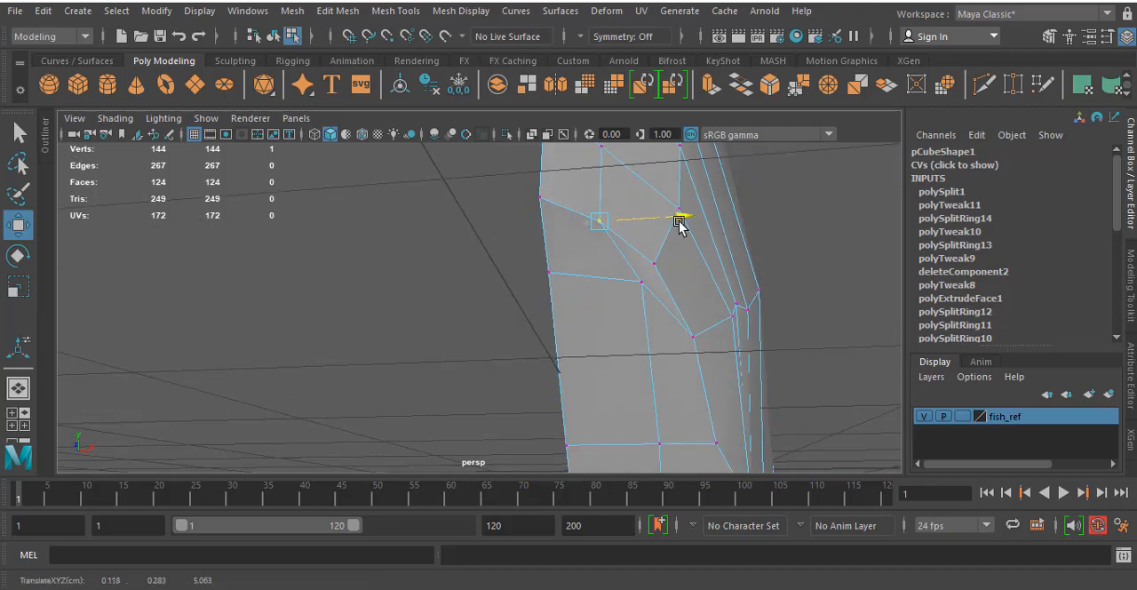
pyautogui.click(643, 297)
pyautogui.moveTo(694, 286); pyautogui.dragTo(679, 290)
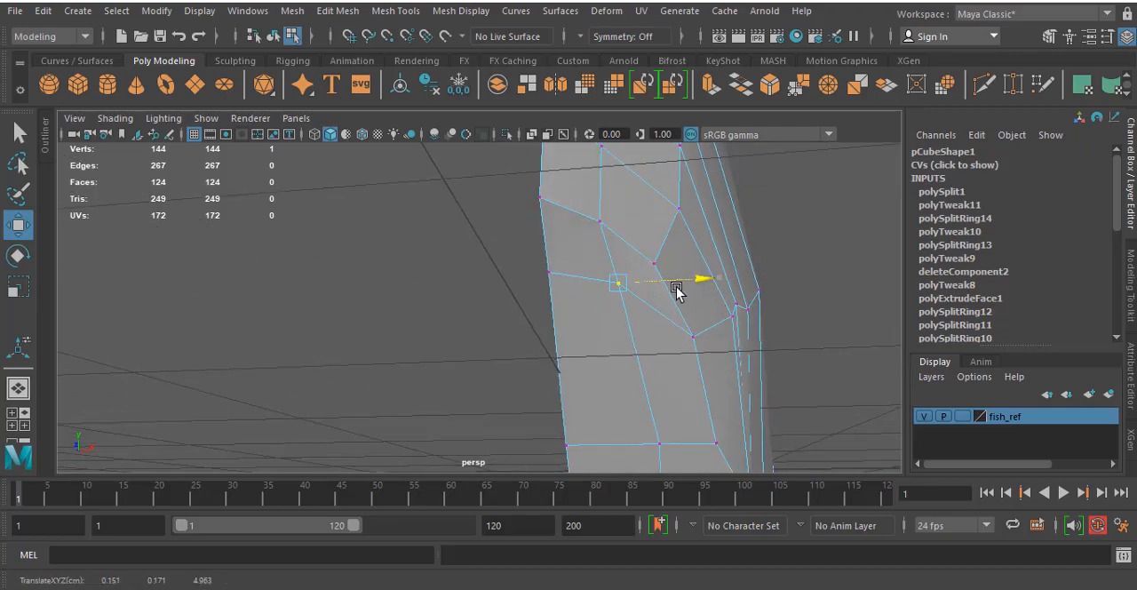
pyautogui.click(743, 382)
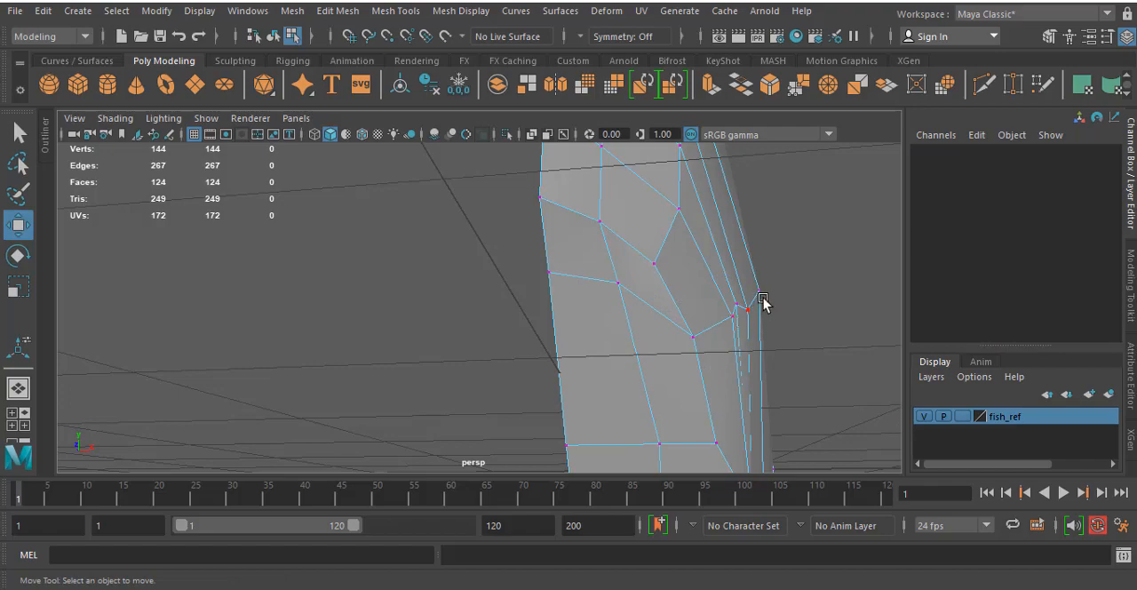
# - Adjust the vertices above and in front of the eye in the side view to follow the reference
pyautogui.keyDown('alt'); pyautogui.moveTo(762, 303); pyautogui.dragTo(628, 334); pyautogui.keyUp('alt')
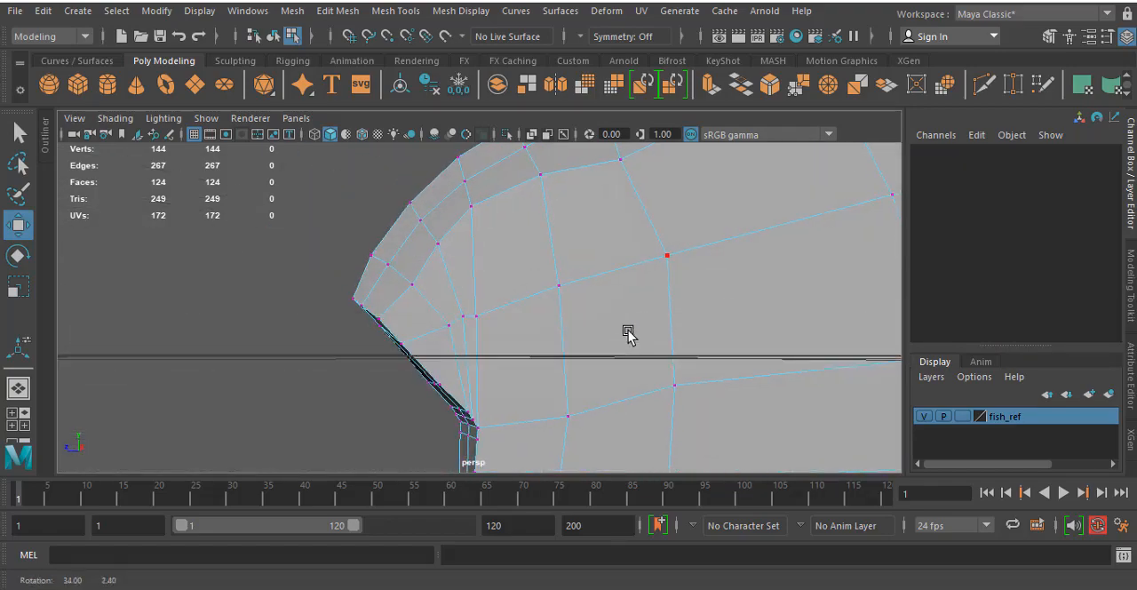
pyautogui.press('space')
pyautogui.press('space')
pyautogui.keyDown('alt'); pyautogui.moveTo(564, 274); pyautogui.dragTo(506, 370, button='middle'); pyautogui.keyUp('alt')
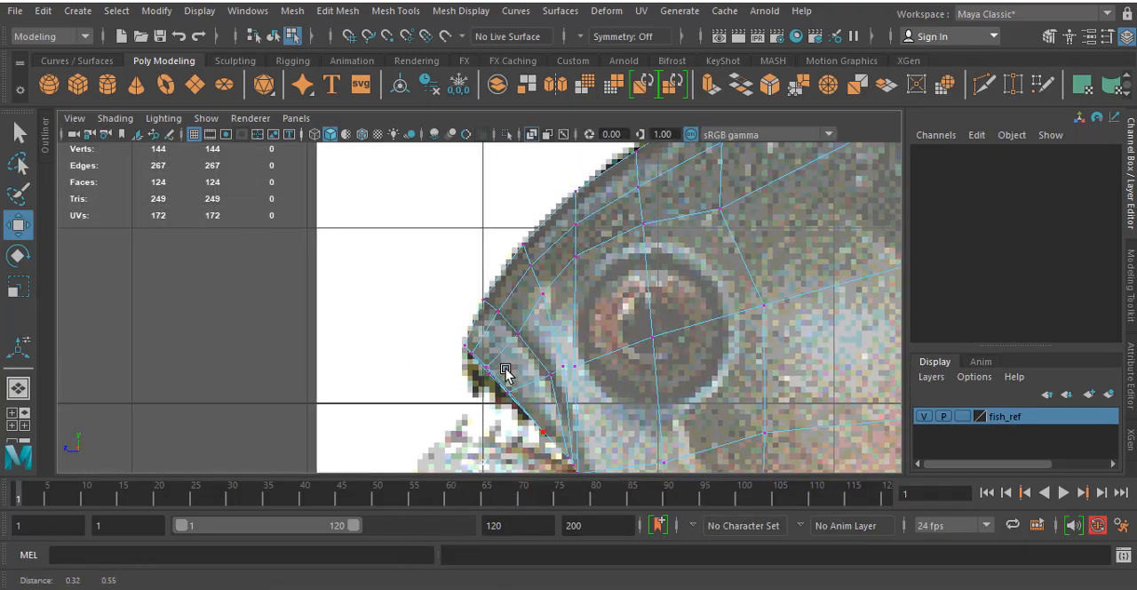
pyautogui.click(574, 257)
pyautogui.moveTo(574, 257); pyautogui.dragTo(579, 274)
pyautogui.click(627, 168)
pyautogui.moveTo(626, 169); pyautogui.dragTo(642, 193)
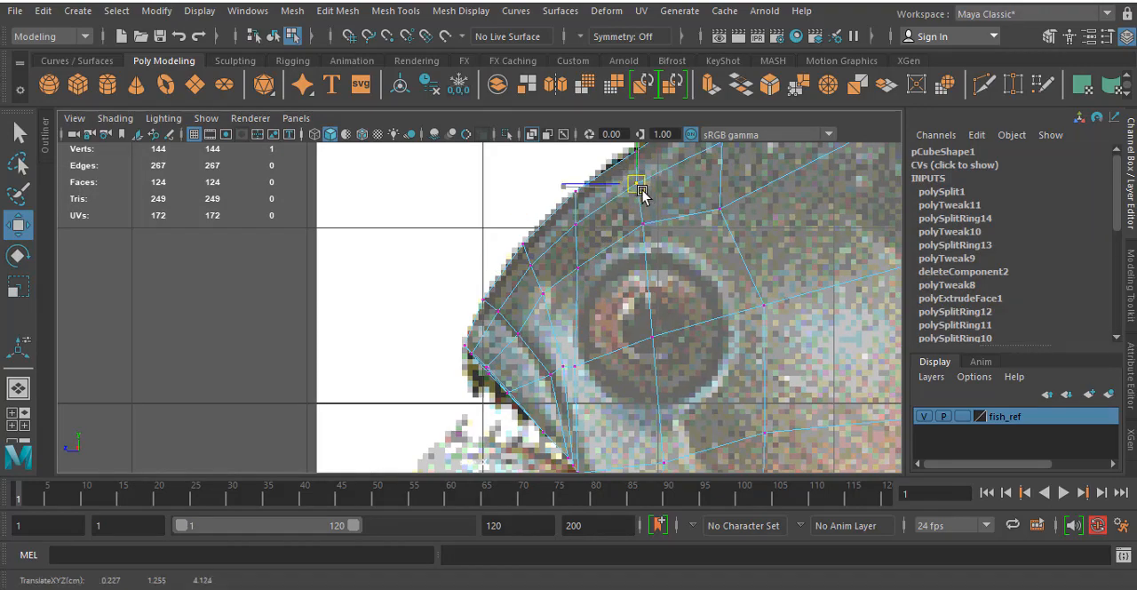
pyautogui.click(717, 207)
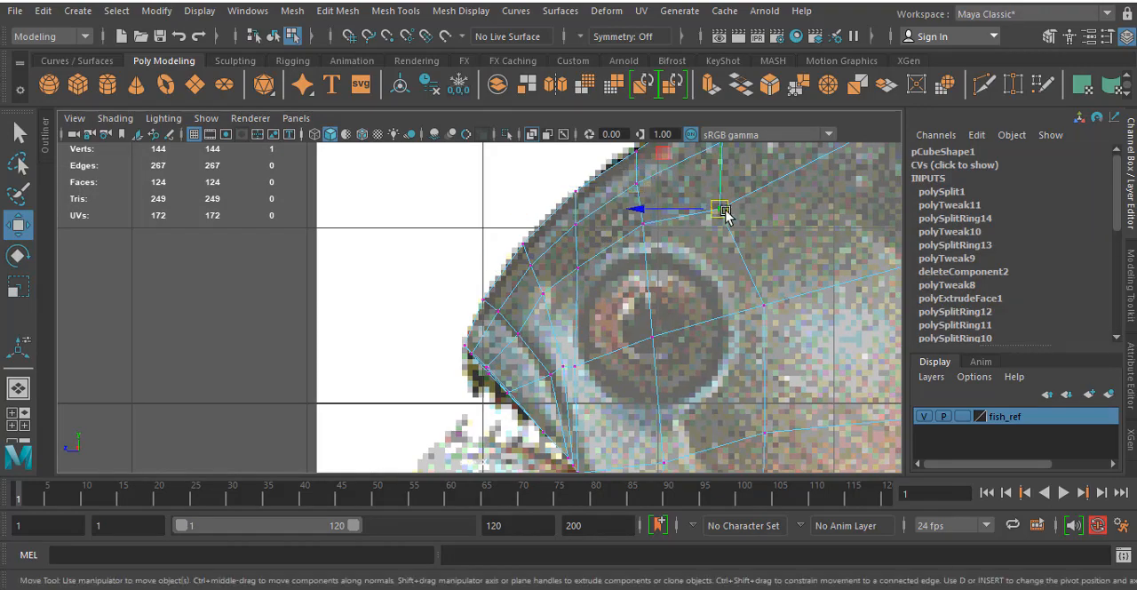
# - Nudge the vertex between the upper lip and the eye slightly downward in the side view
pyautogui.click(506, 337)
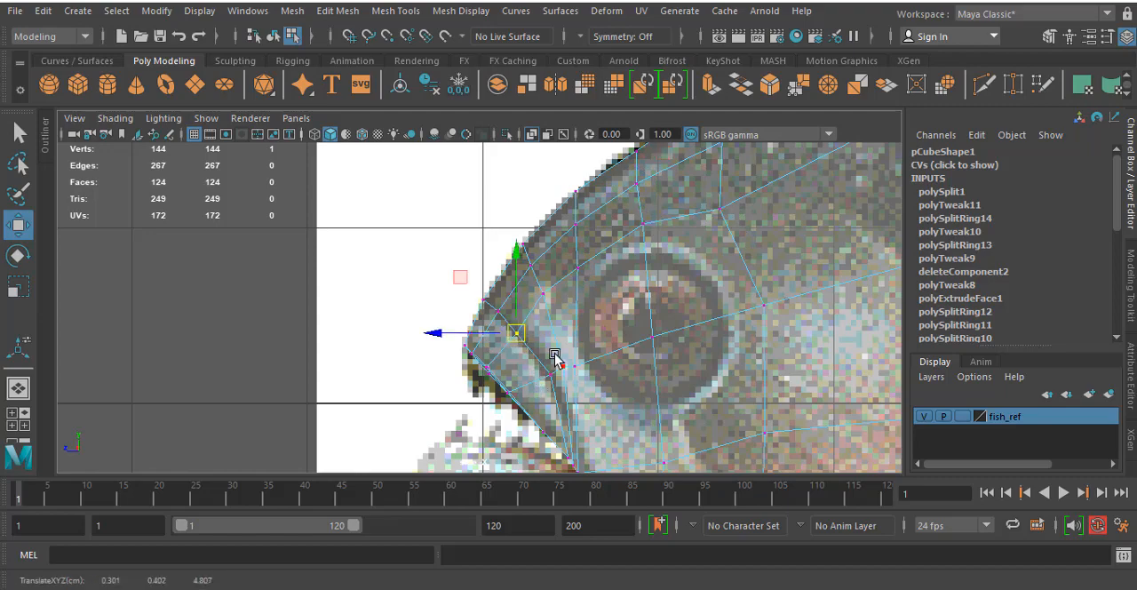
pyautogui.click(563, 368)
pyautogui.scroll(8, 560, 375)
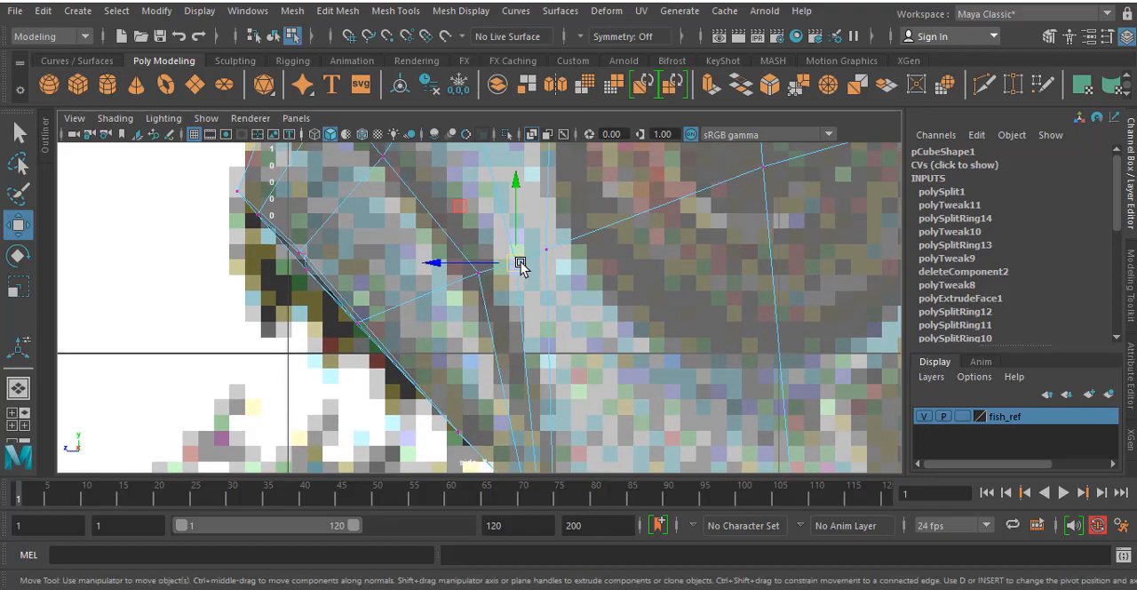
pyautogui.scroll(-8, 515, 258)
pyautogui.scroll(6, 504, 234)
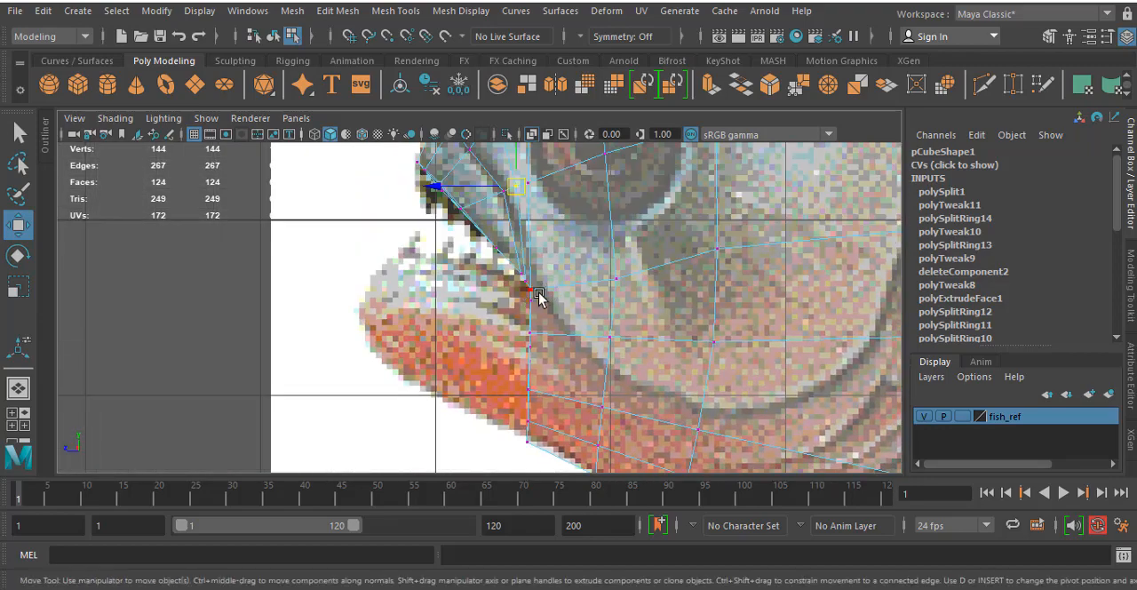
# - Extrude the four faces below the mouth corner forward about 1.03 units in the side view and raise them to follow the lower jaw
pyautogui.moveTo(541, 295); pyautogui.dragTo(537, 195, button='right')
pyautogui.click(515, 366)
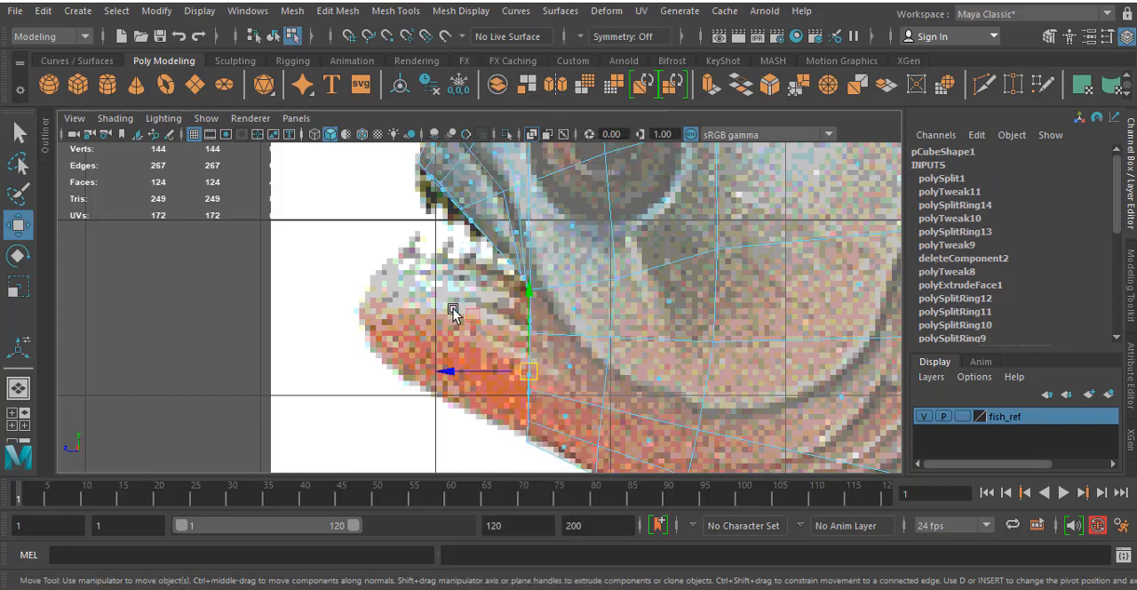
pyautogui.press('space')
pyautogui.press('space')
pyautogui.keyDown('alt'); pyautogui.moveTo(681, 254); pyautogui.dragTo(573, 378); pyautogui.keyUp('alt')
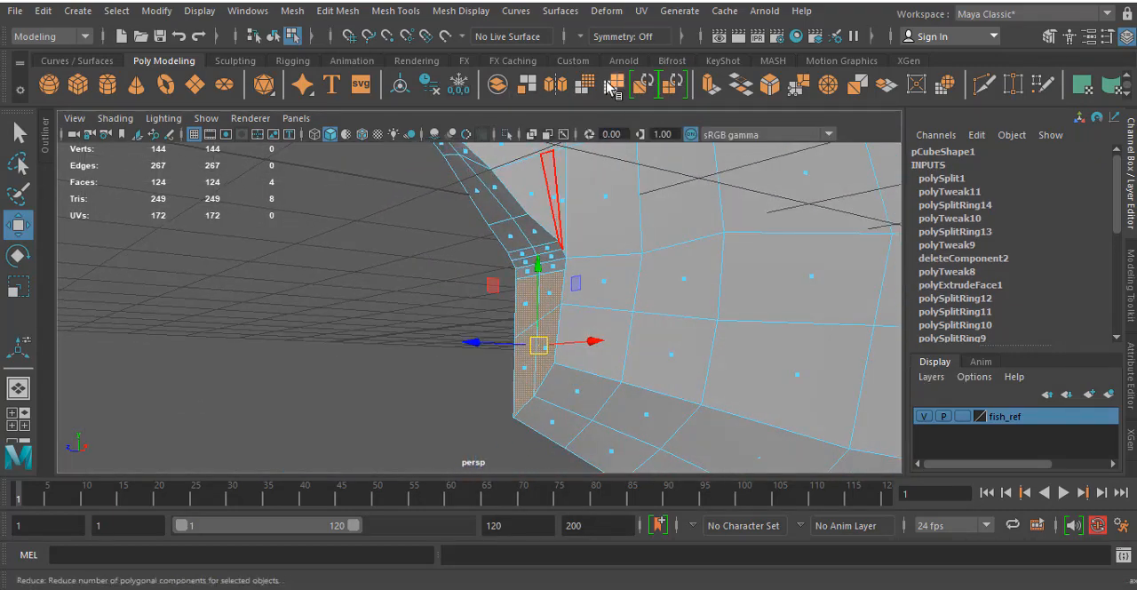
pyautogui.click(709, 92)
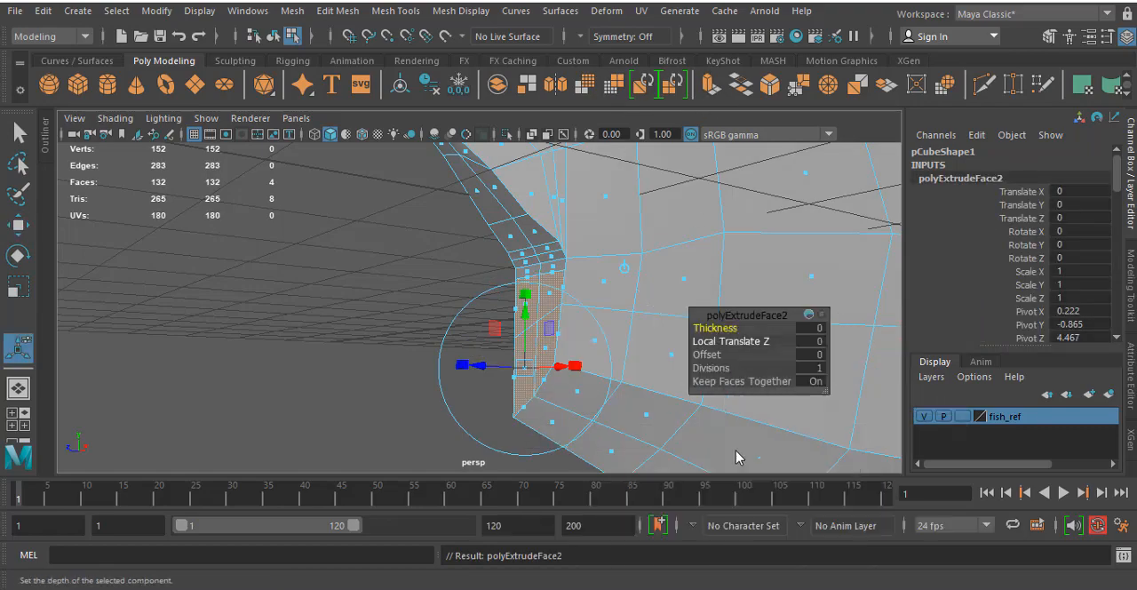
pyautogui.press('space')
pyautogui.press('space')
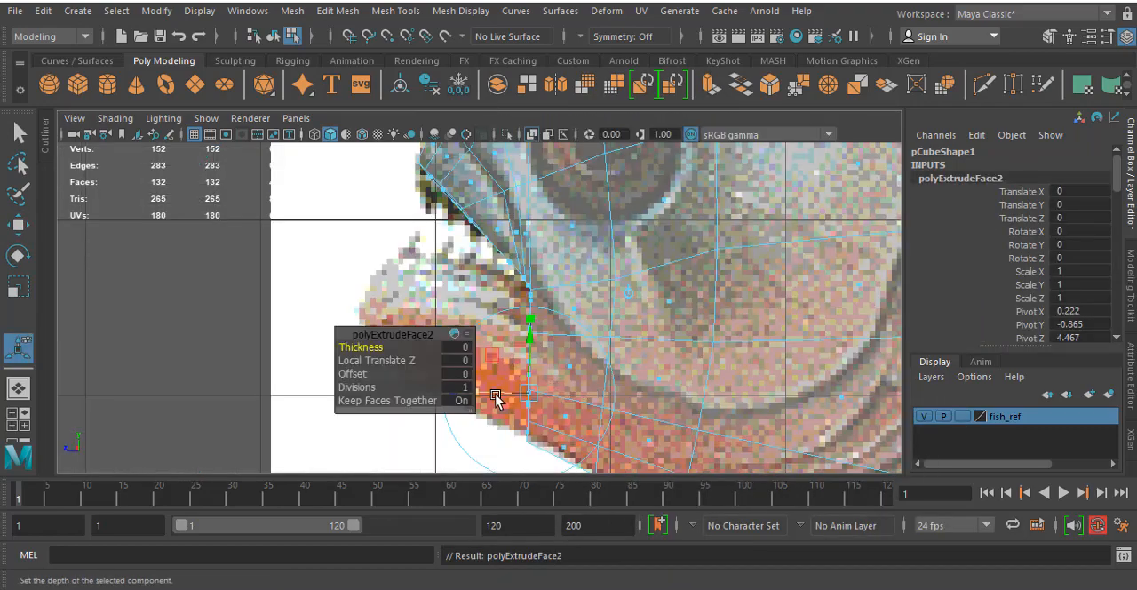
pyautogui.moveTo(495, 397); pyautogui.dragTo(316, 408)
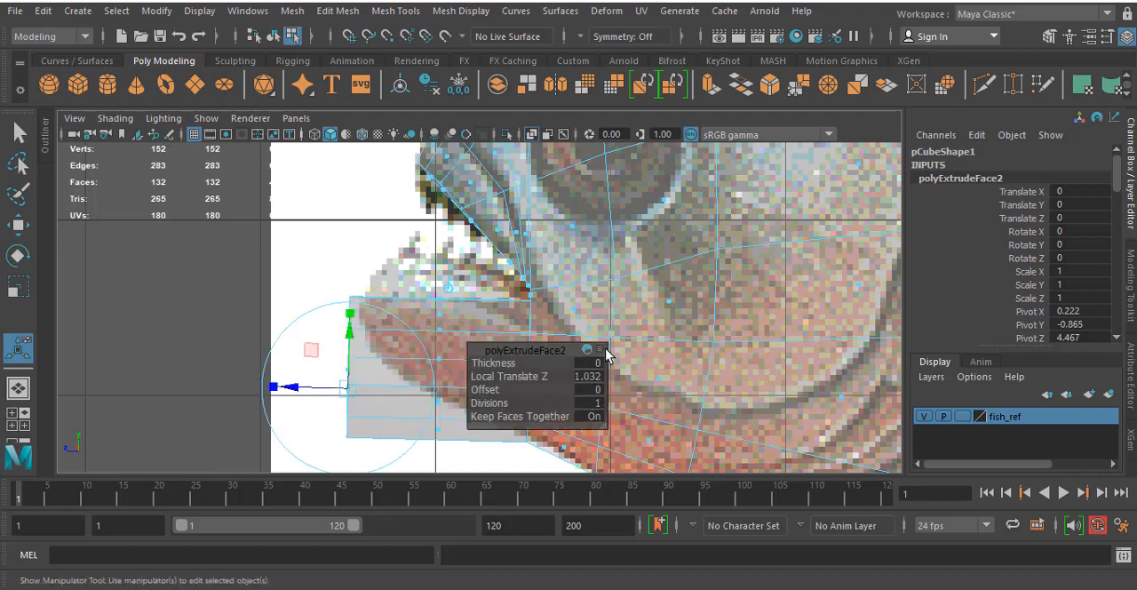
pyautogui.moveTo(352, 338); pyautogui.dragTo(372, 325)
# - Delete the two midline faces on the inner side of the extruded lower jaw
pyautogui.press('space')
pyautogui.press('space')
pyautogui.keyDown('alt'); pyautogui.moveTo(662, 233); pyautogui.dragTo(825, 233); pyautogui.keyUp('alt')
pyautogui.click(824, 237)
pyautogui.click(573, 303)
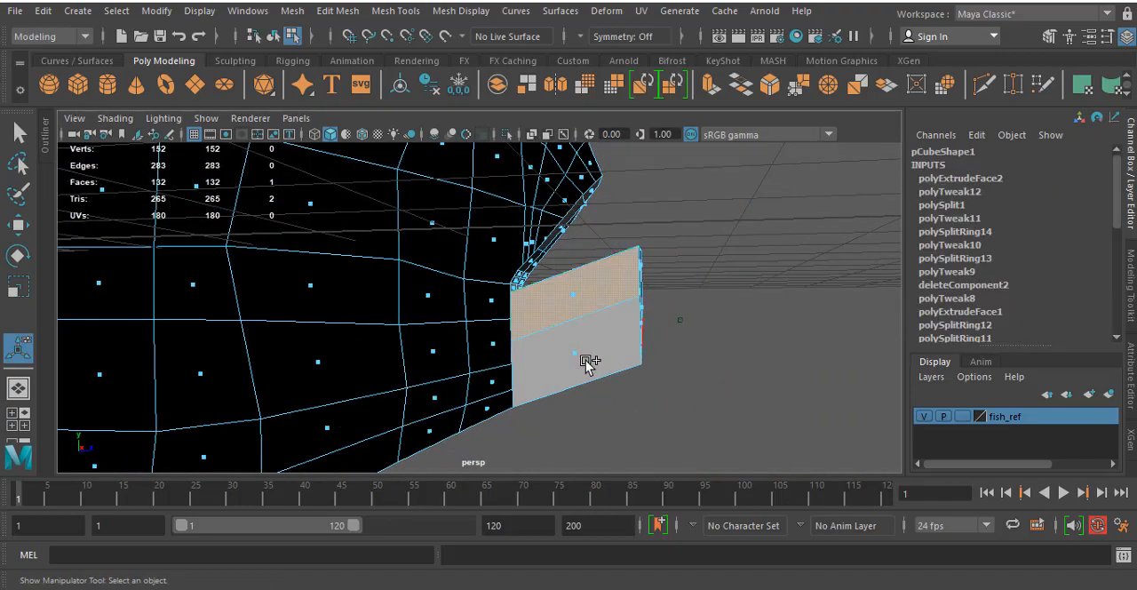
pyautogui.keyDown('shift'); pyautogui.click(570, 355); pyautogui.keyUp('shift')
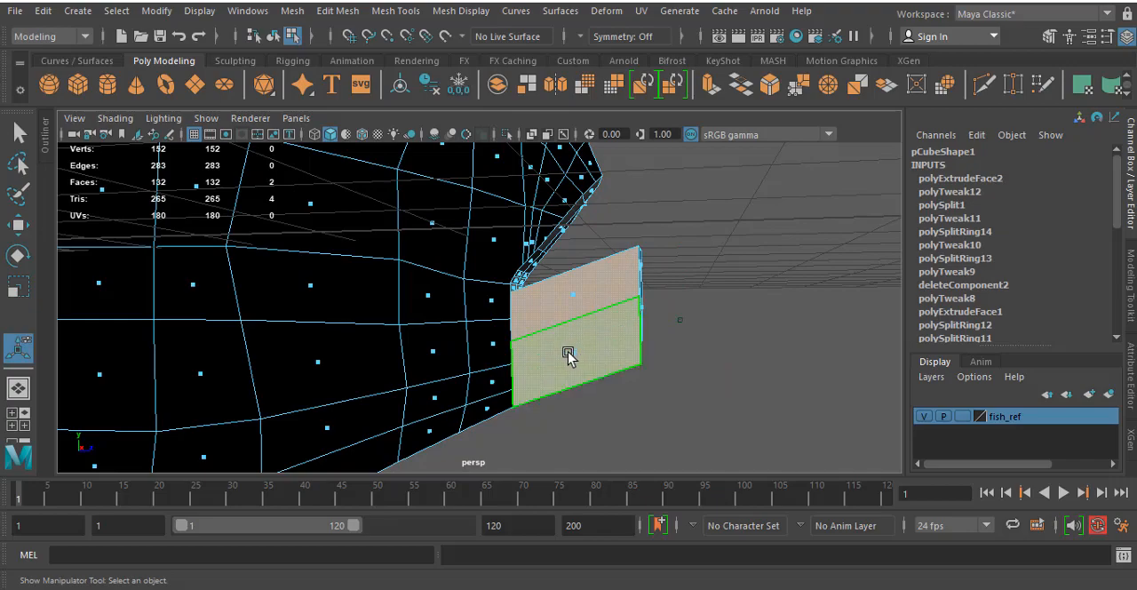
pyautogui.press('Delete')
# - Examine the extruded lower jaw against the upper lip in the perspective, top and side views
pyautogui.keyDown('alt'); pyautogui.moveTo(726, 320); pyautogui.dragTo(443, 343); pyautogui.keyUp('alt')
pyautogui.press('space')
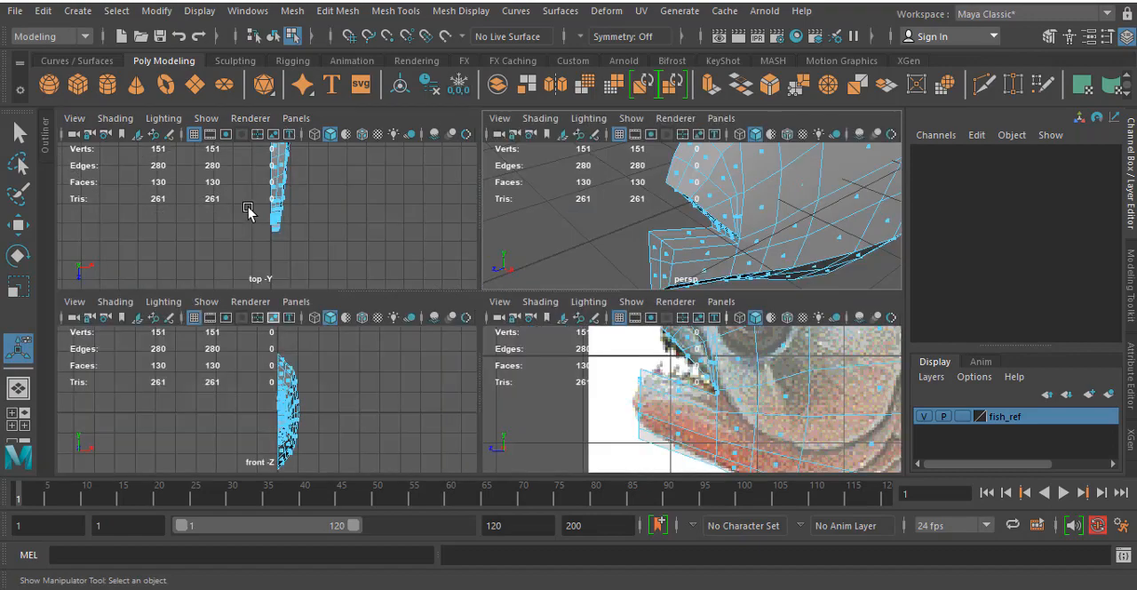
pyautogui.press('space')
pyautogui.scroll(8, 349, 264)
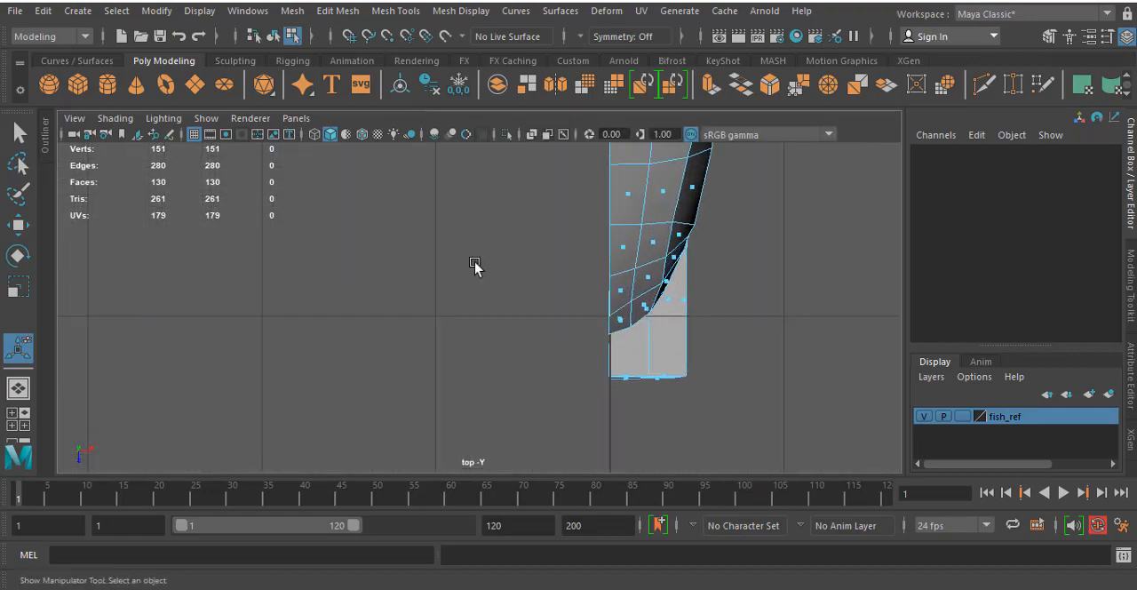
pyautogui.keyDown('alt'); pyautogui.moveTo(597, 264); pyautogui.dragTo(484, 281, button='middle'); pyautogui.keyUp('alt')
pyautogui.press('space')
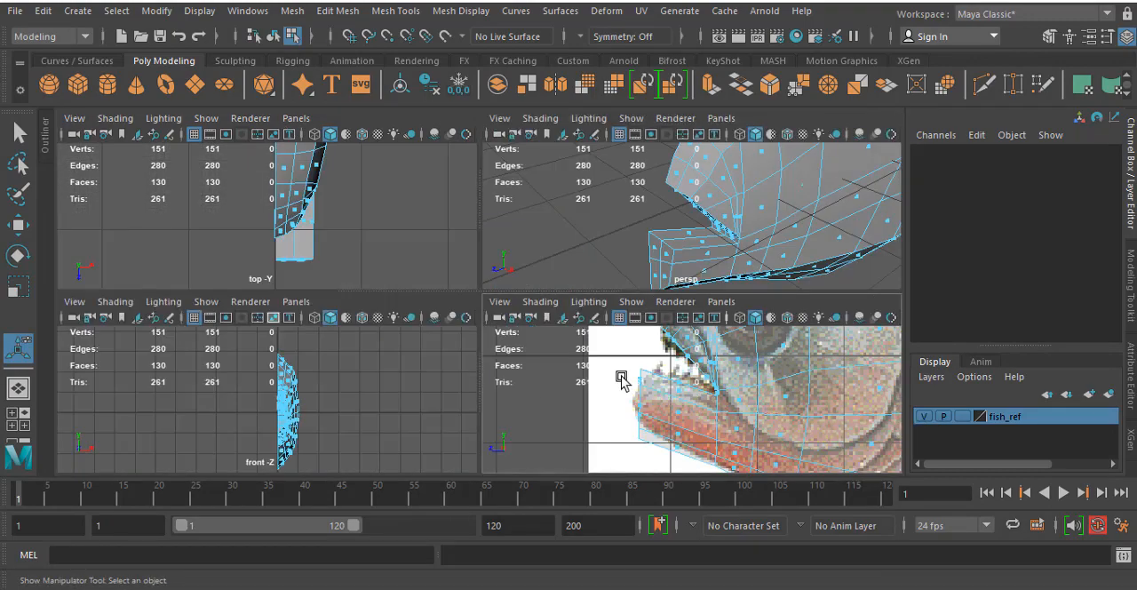
pyautogui.press('space')
pyautogui.press('space')
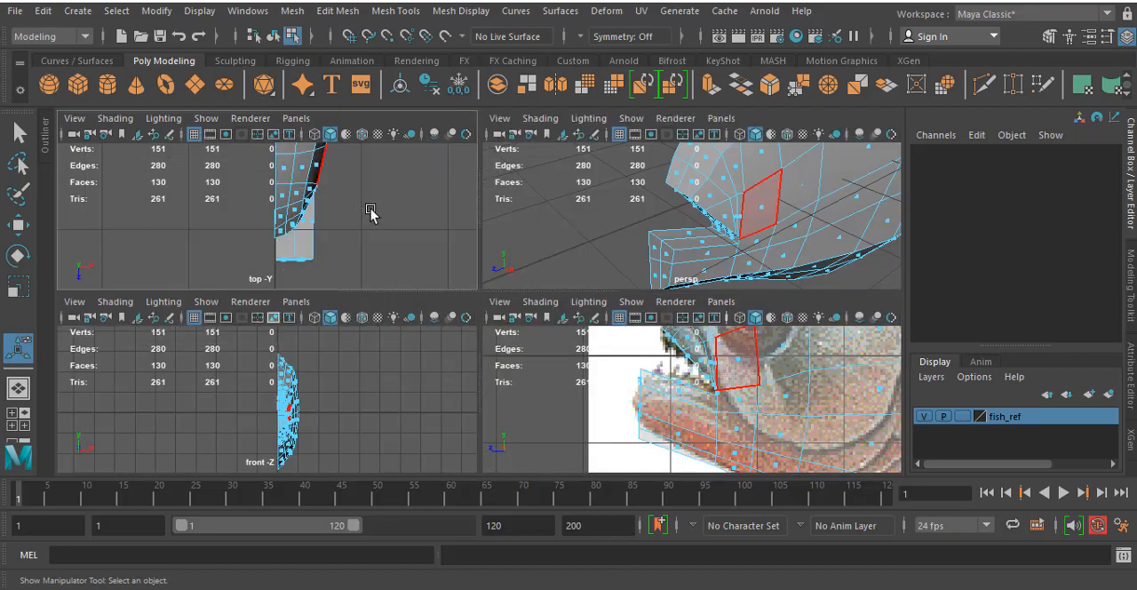
pyautogui.press('space')
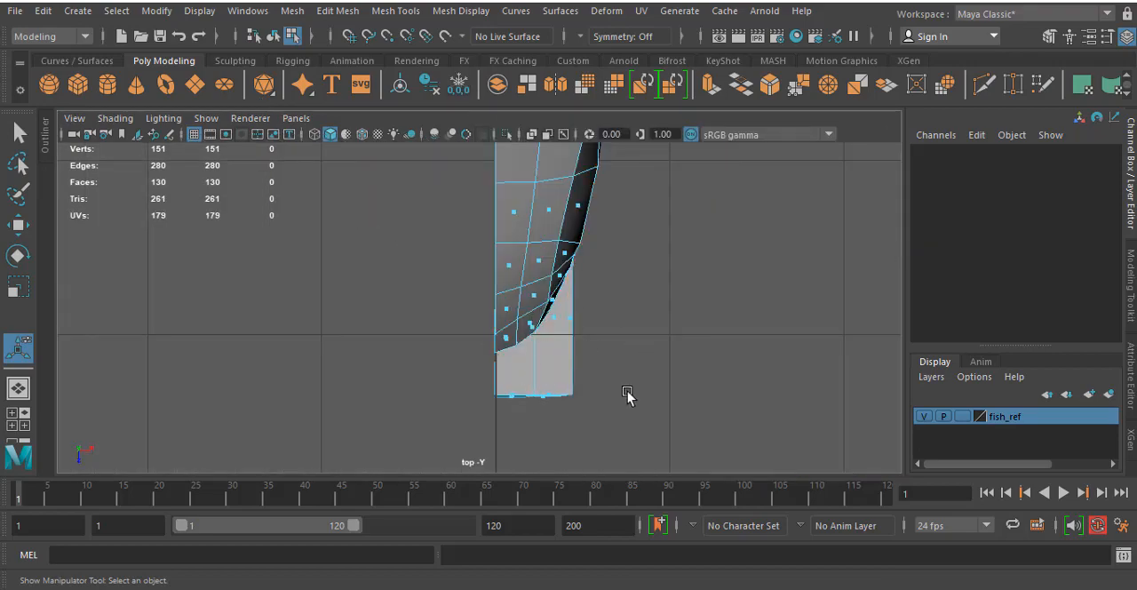
pyautogui.press('space')
pyautogui.press('space')
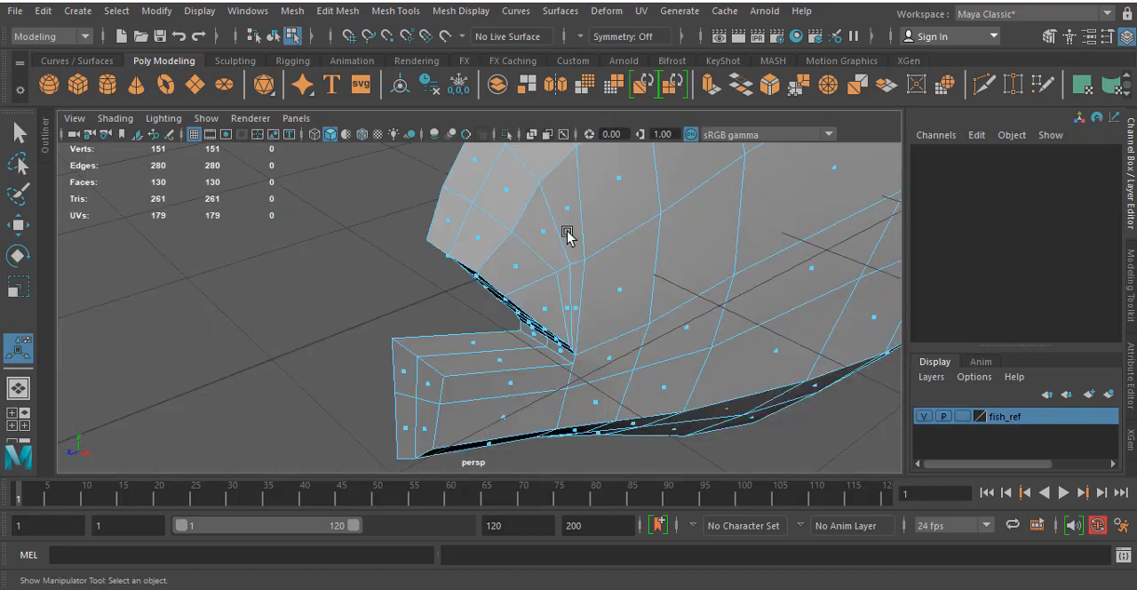
pyautogui.keyDown('alt'); pyautogui.moveTo(569, 234); pyautogui.dragTo(462, 302); pyautogui.keyUp('alt')
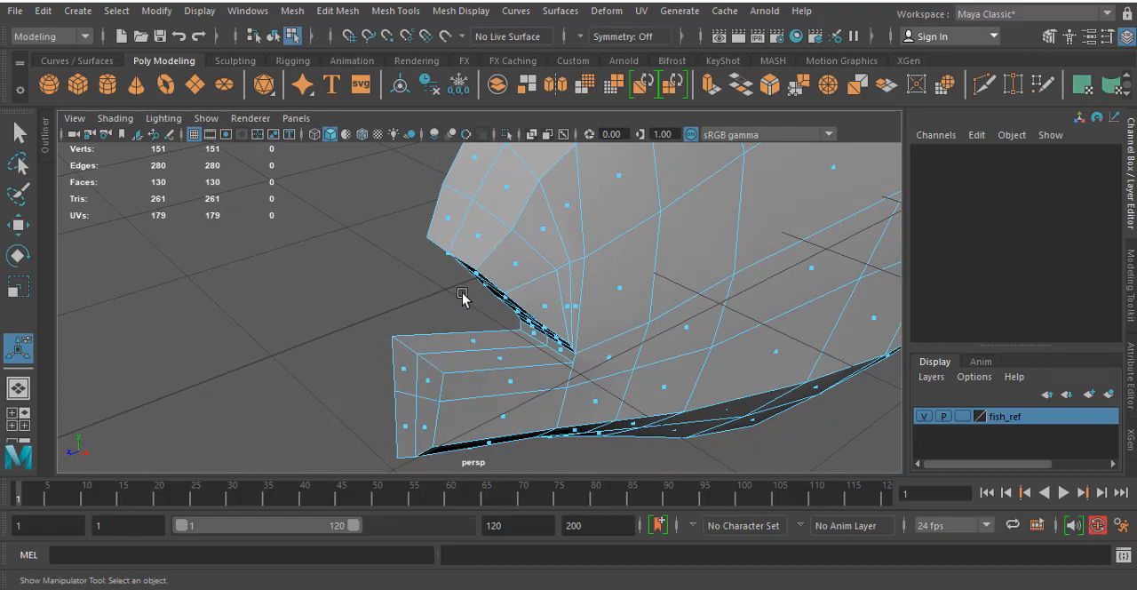
pyautogui.keyDown('alt'); pyautogui.moveTo(420, 336); pyautogui.dragTo(471, 331); pyautogui.keyUp('alt')
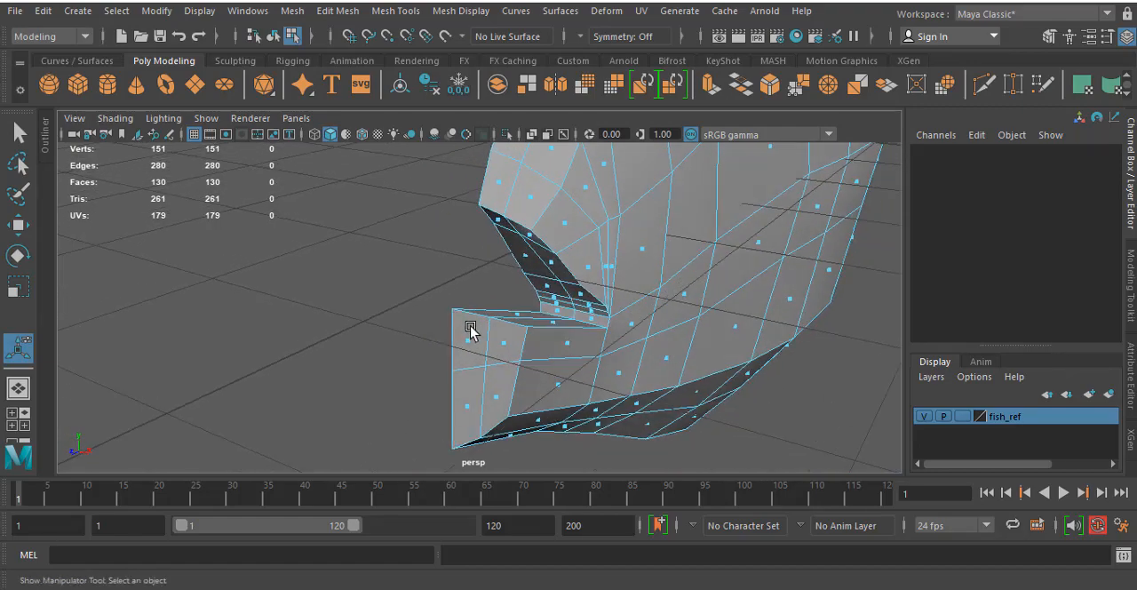
# - Move the middle and outer columns of three vertices on the lower jaw's front face toward the midline in the perspective view
pyautogui.moveTo(487, 327); pyautogui.dragTo(406, 170, button='right')
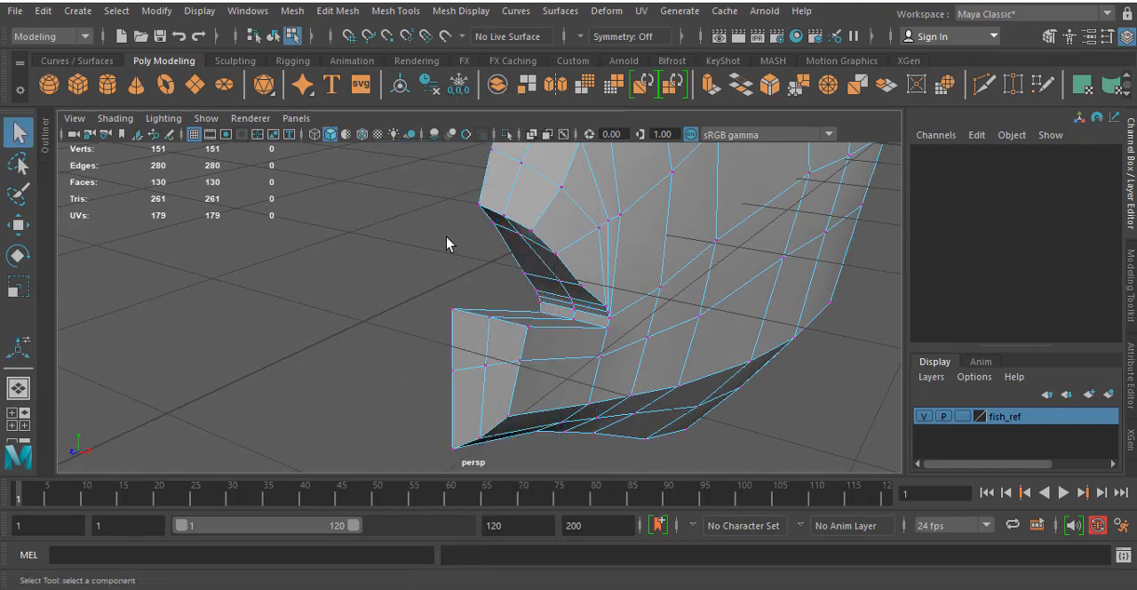
pyautogui.moveTo(487, 329)
pyautogui.keyDown('alt'); pyautogui.mouseDown()
pyautogui.moveTo(474, 339)
pyautogui.moveTo(484, 343)
pyautogui.mouseUp(); pyautogui.keyUp('alt')
pyautogui.keyDown('alt'); pyautogui.moveTo(453, 415); pyautogui.dragTo(494, 415); pyautogui.keyUp('alt')
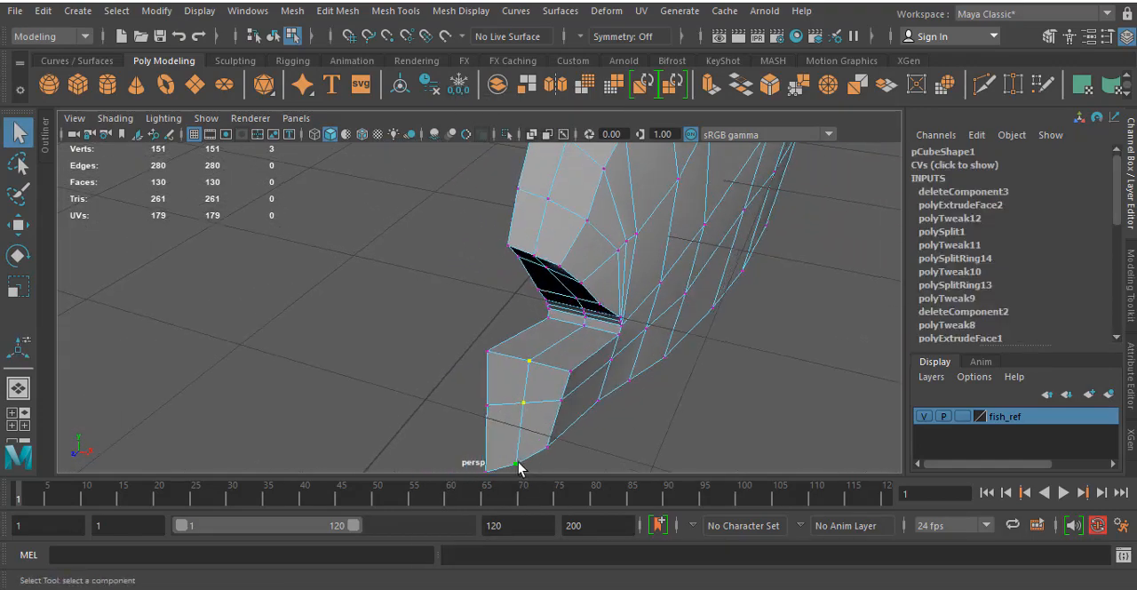
pyautogui.press('w')
pyautogui.moveTo(538, 417); pyautogui.dragTo(601, 437)
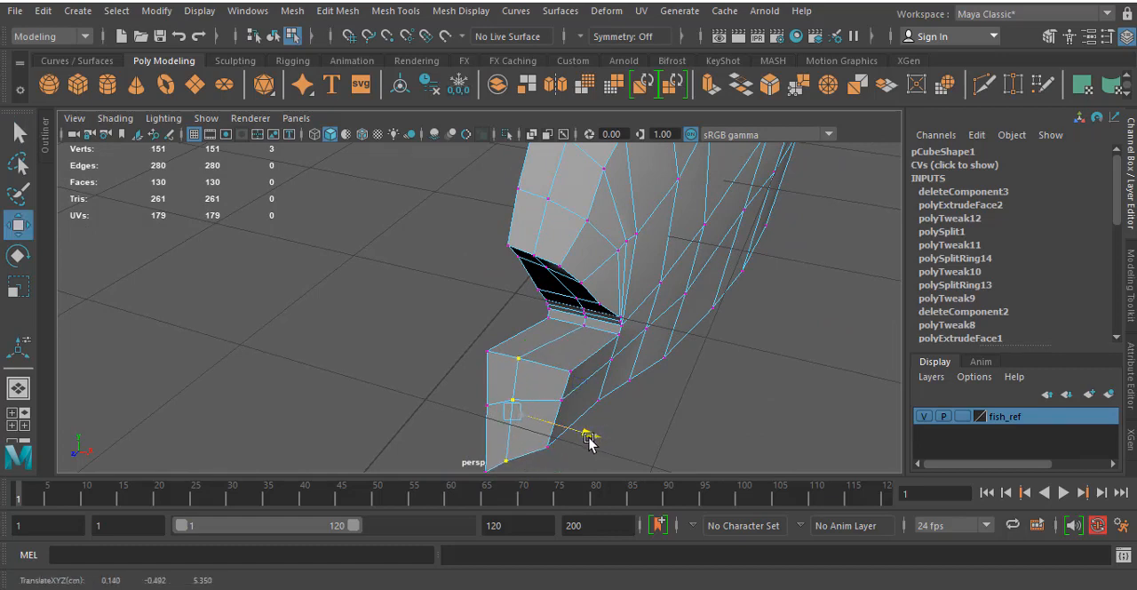
pyautogui.click(568, 371)
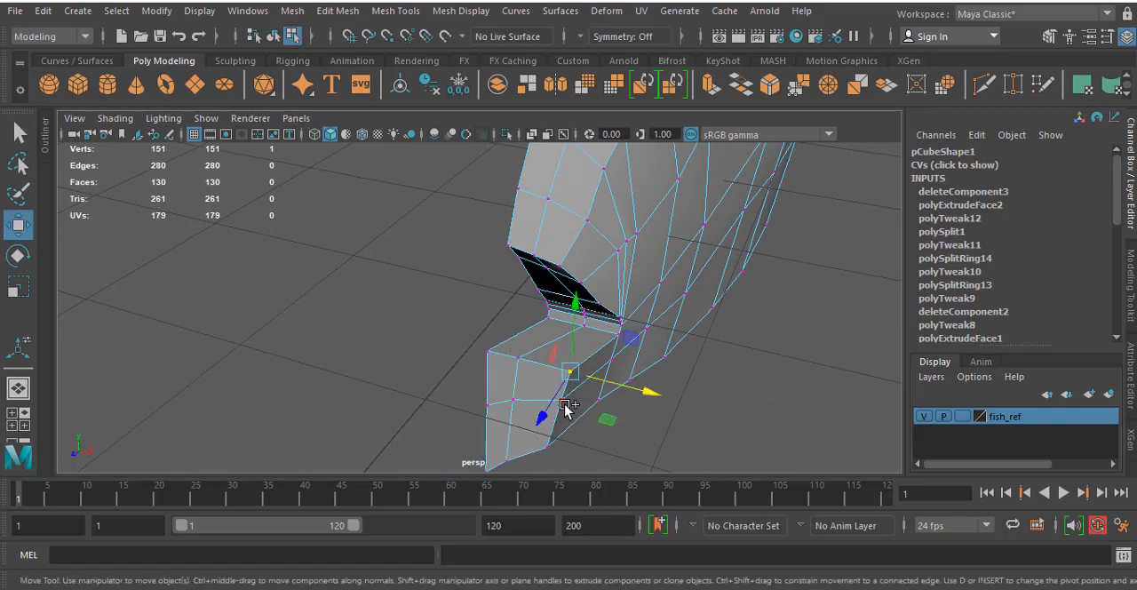
pyautogui.moveTo(644, 435); pyautogui.dragTo(621, 435)
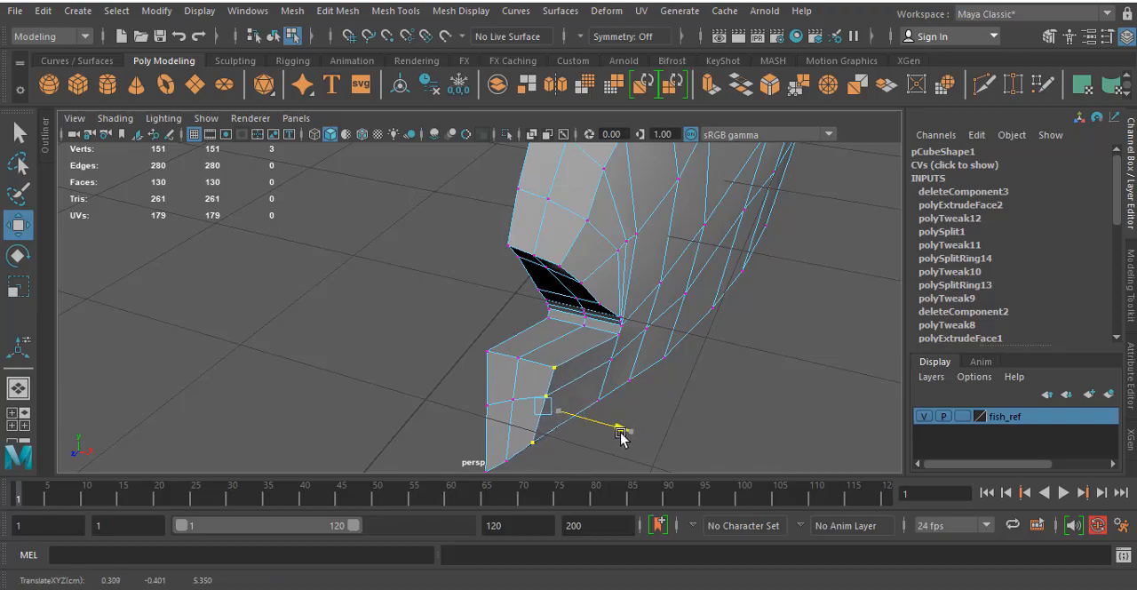
# - Taper the lower jaw tip further by moving its six middle and outer front vertices toward the midline in the top view
pyautogui.press('space')
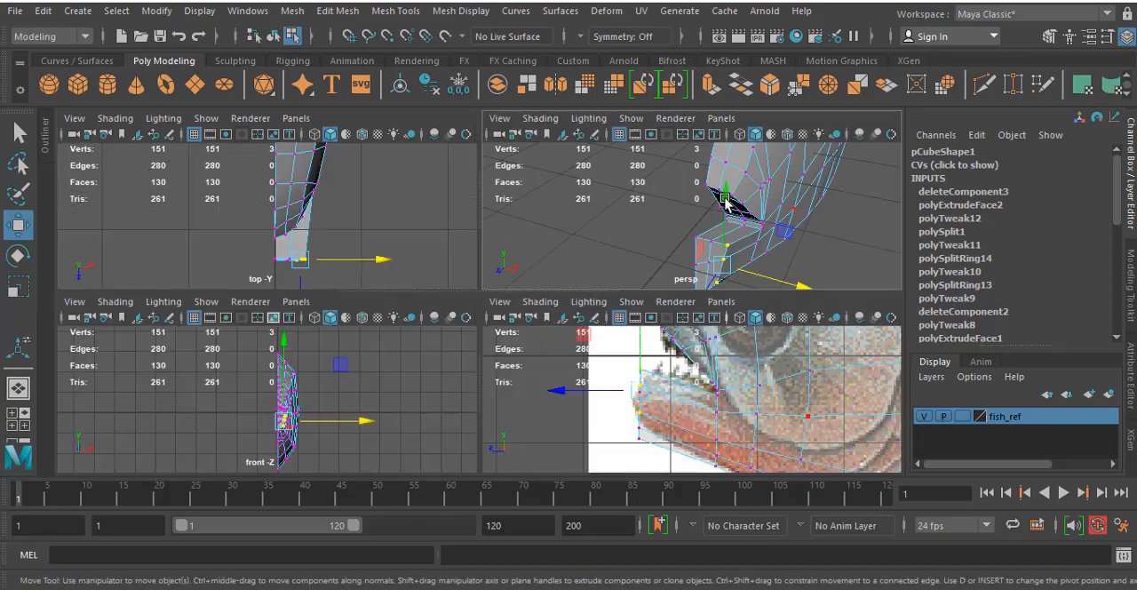
pyautogui.press('space')
pyautogui.keyDown('alt'); pyautogui.moveTo(681, 311); pyautogui.dragTo(685, 280); pyautogui.keyUp('alt')
pyautogui.press('space')
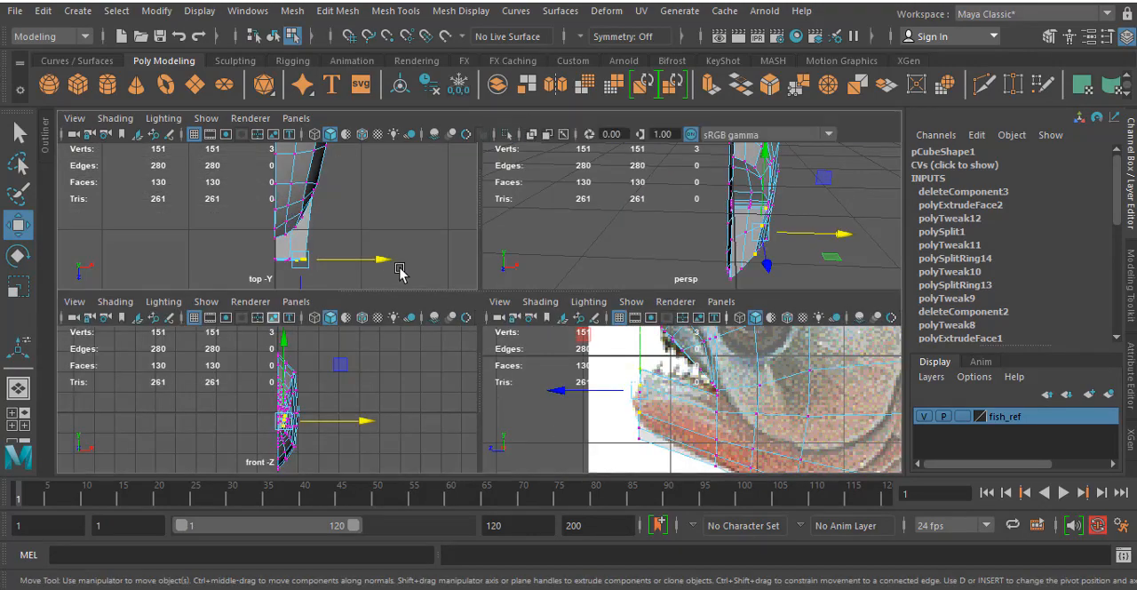
pyautogui.press('space')
pyautogui.scroll(3, 427, 280)
pyautogui.keyDown('alt'); pyautogui.moveTo(501, 286); pyautogui.dragTo(462, 211, button='middle'); pyautogui.keyUp('alt')
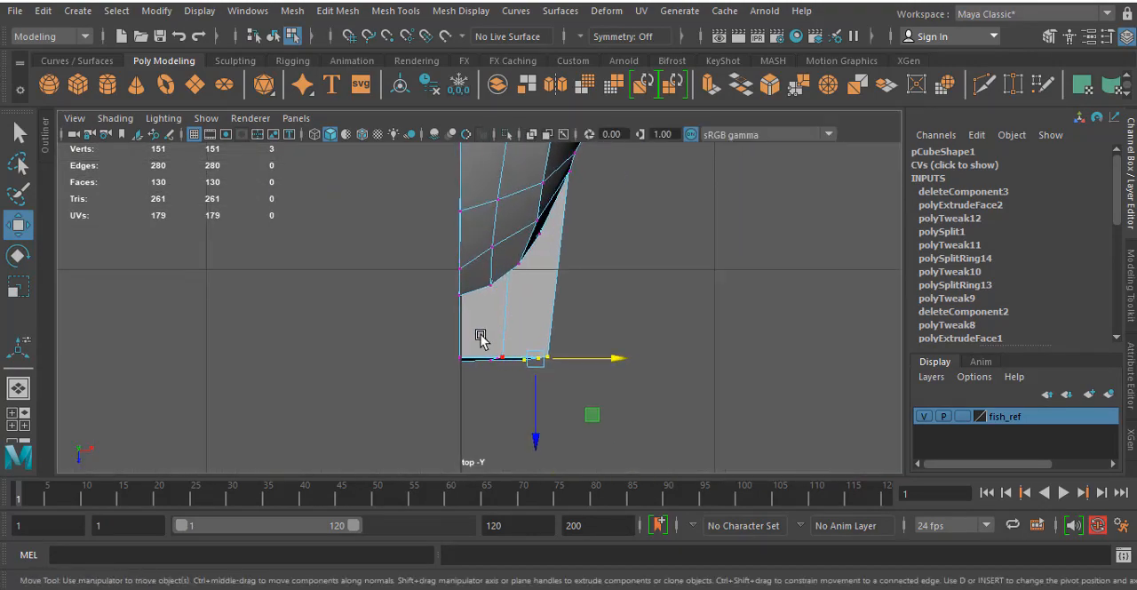
pyautogui.moveTo(594, 364); pyautogui.dragTo(582, 356)
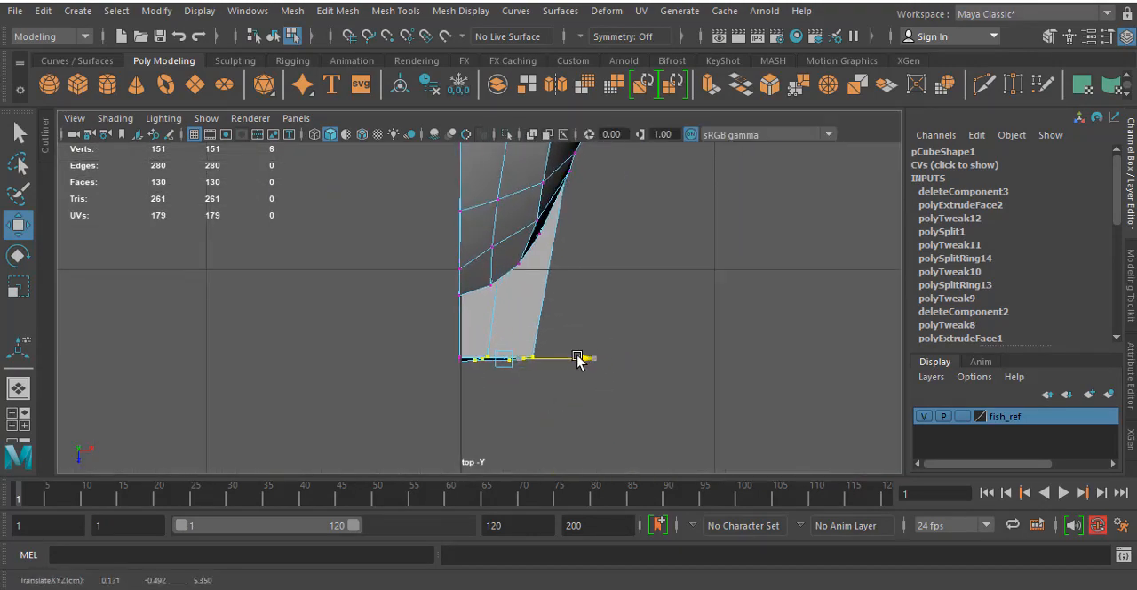
# - Reposition the lower jaw's front vertices in the side view to follow the rounded tip and lower edge of the reference
pyautogui.press('space')
pyautogui.press('space')
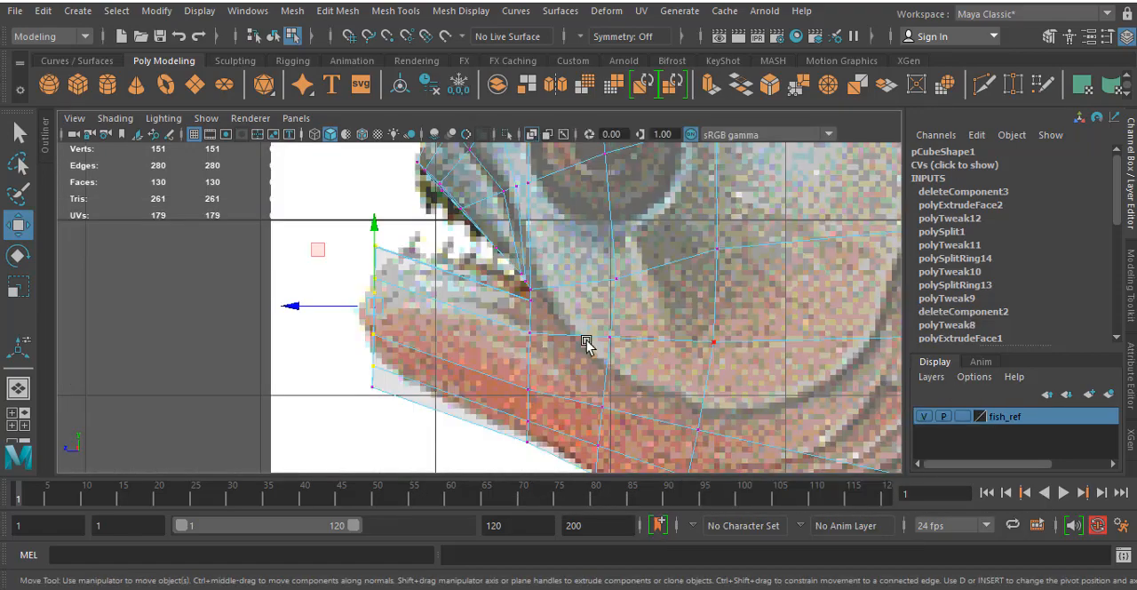
pyautogui.scroll(3, 443, 356)
pyautogui.scroll(5, 406, 275)
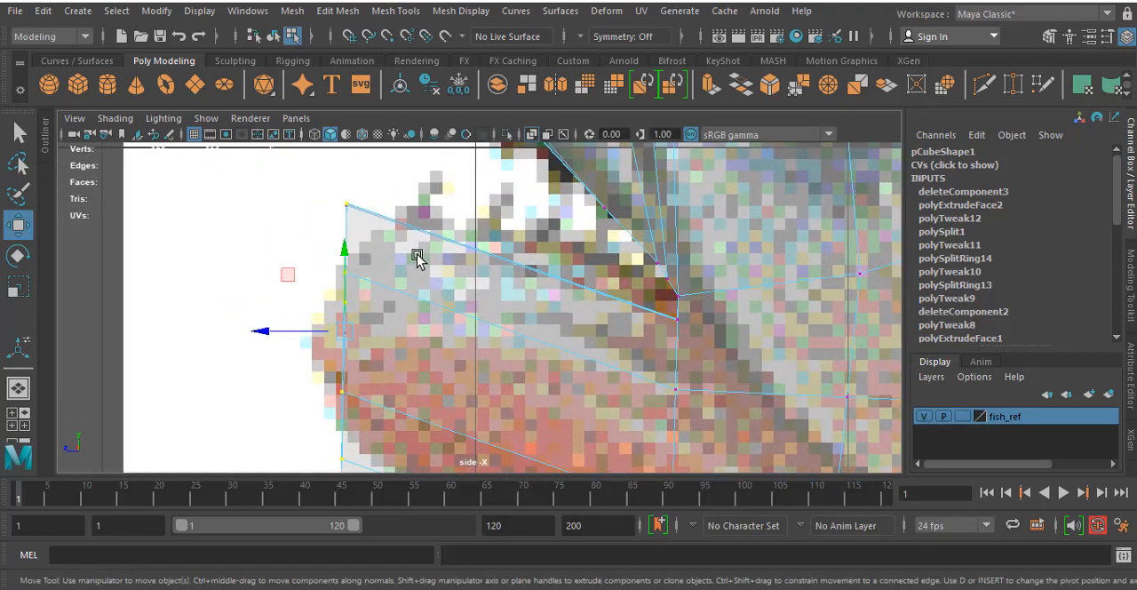
pyautogui.moveTo(406, 239); pyautogui.dragTo(407, 240)
pyautogui.moveTo(369, 210); pyautogui.dragTo(424, 226)
pyautogui.keyDown('alt'); pyautogui.moveTo(400, 374); pyautogui.dragTo(429, 215, button='middle'); pyautogui.keyUp('alt')
pyautogui.keyDown('alt'); pyautogui.moveTo(429, 216); pyautogui.dragTo(431, 320, button='right'); pyautogui.keyUp('alt')
pyautogui.keyDown('alt'); pyautogui.moveTo(405, 355); pyautogui.dragTo(431, 319, button='right'); pyautogui.keyUp('alt')
pyautogui.keyDown('alt'); pyautogui.moveTo(462, 264); pyautogui.dragTo(477, 270, button='middle'); pyautogui.keyUp('alt')
pyautogui.moveTo(432, 302); pyautogui.dragTo(463, 320)
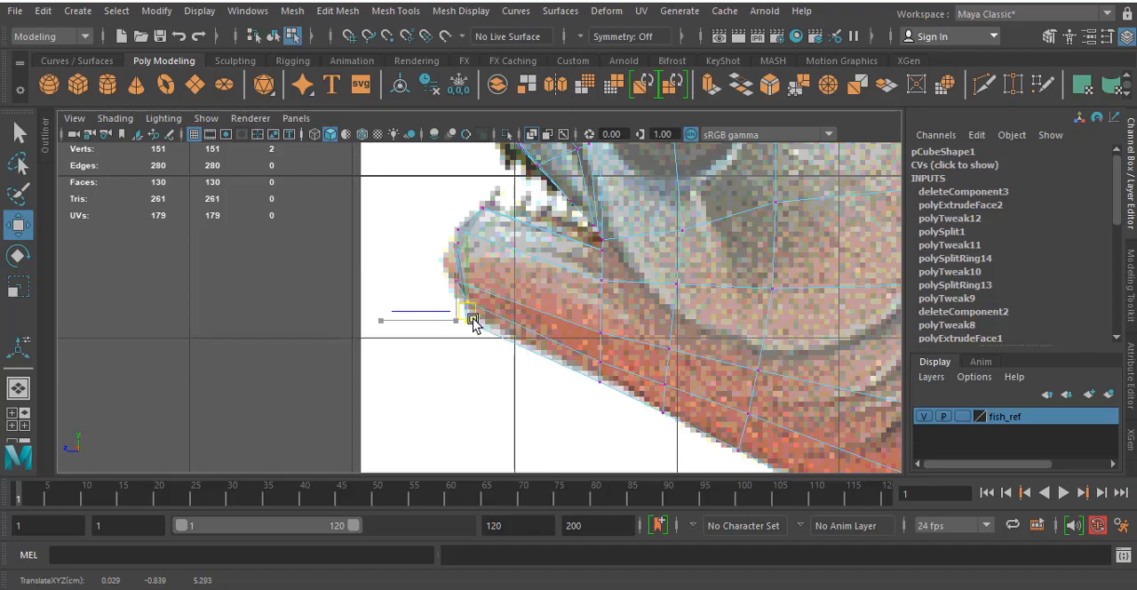
# - Move the three outer front vertices of the lower jaw backward and slightly down in the side view to round the tip
pyautogui.press('space')
pyautogui.press('space')
pyautogui.keyDown('alt'); pyautogui.moveTo(610, 254); pyautogui.dragTo(500, 263); pyautogui.keyUp('alt')
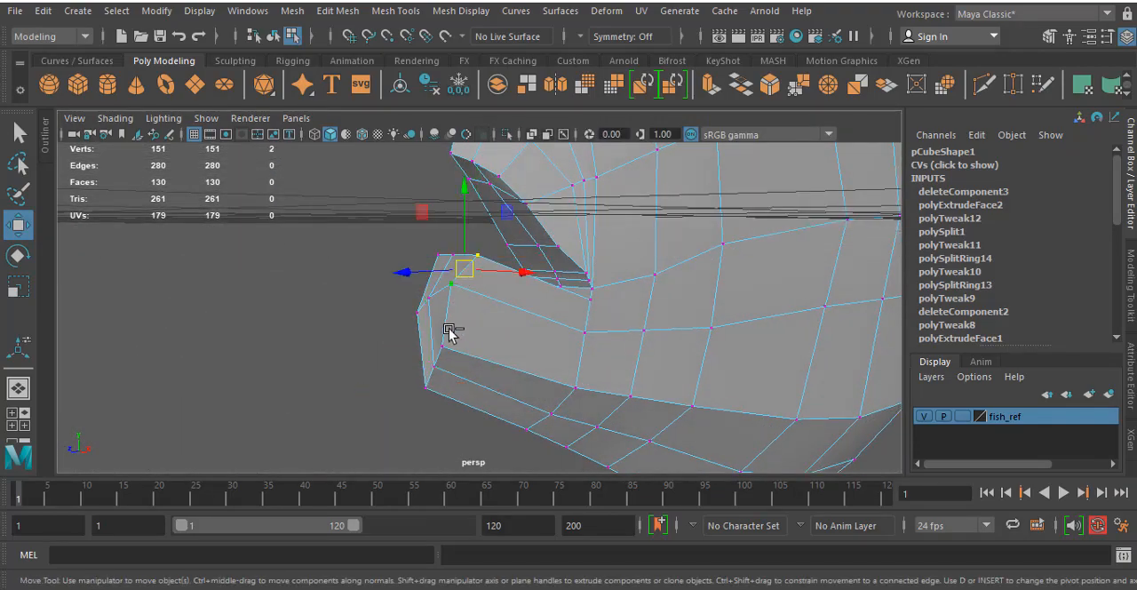
pyautogui.press('space')
pyautogui.press('space')
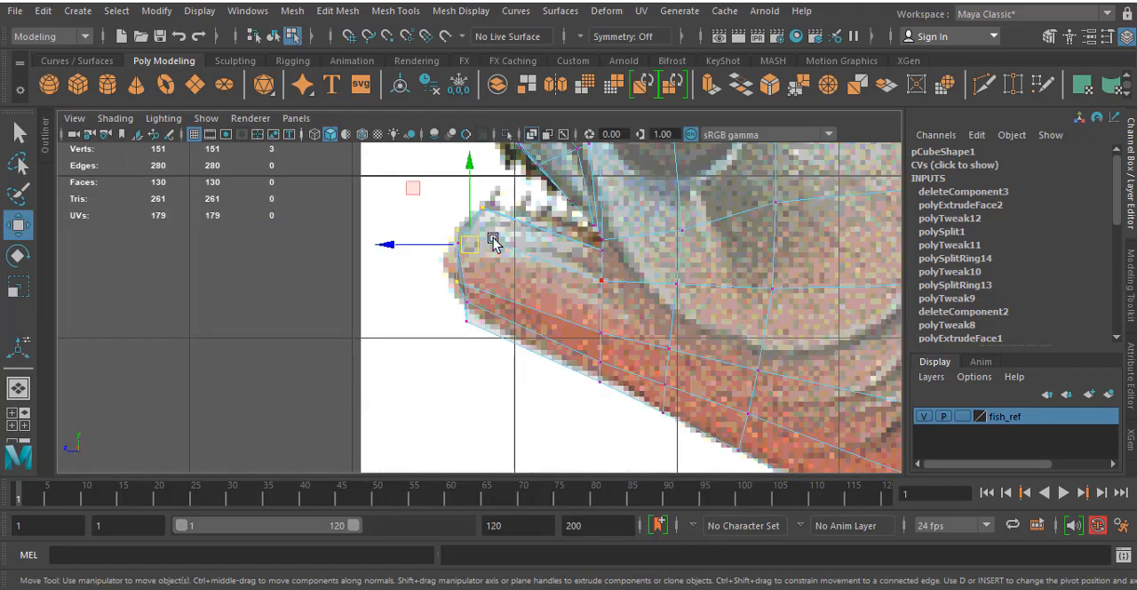
pyautogui.moveTo(464, 251); pyautogui.dragTo(483, 256)
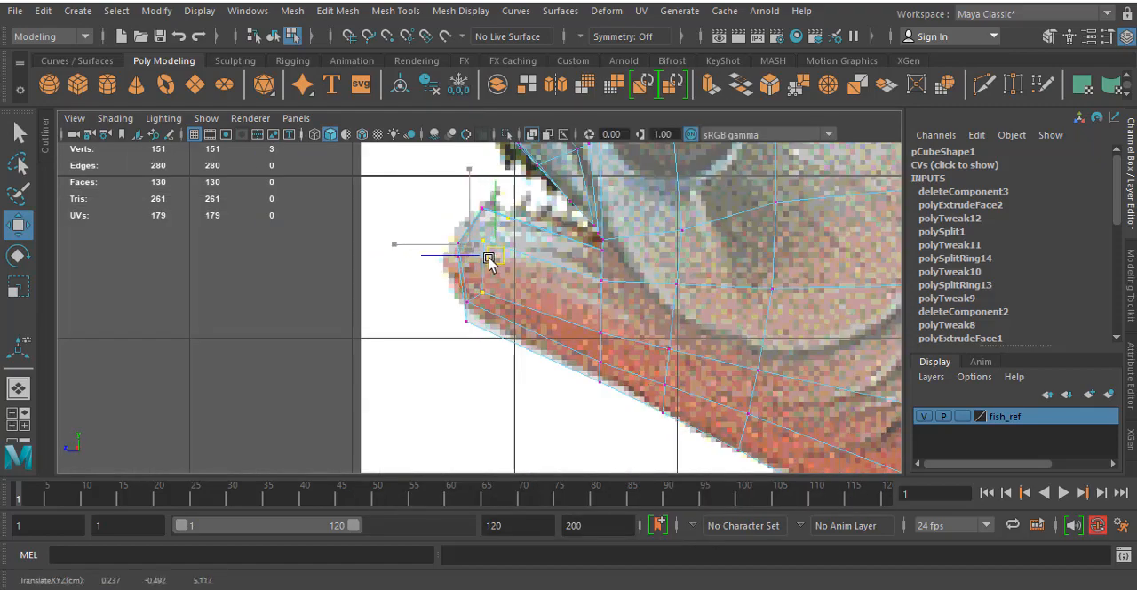
# - Move the middle column of three vertices on the lower jaw's front slightly backward in the side view
pyautogui.press('space')
pyautogui.press('space')
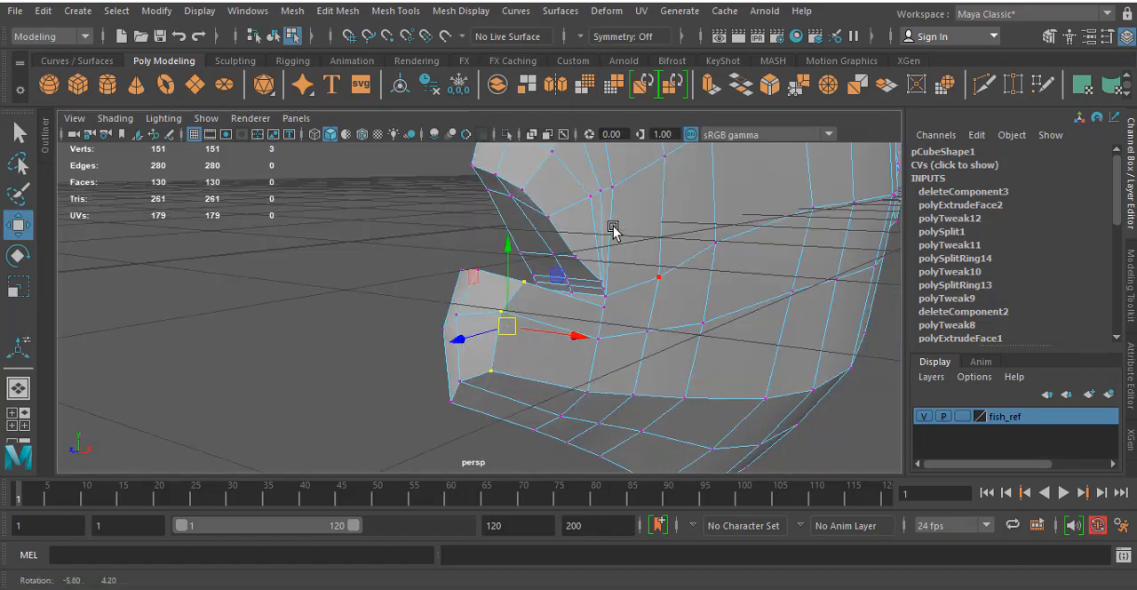
pyautogui.click(489, 268)
pyautogui.keyDown('shift'); pyautogui.click(472, 315); pyautogui.keyUp('shift')
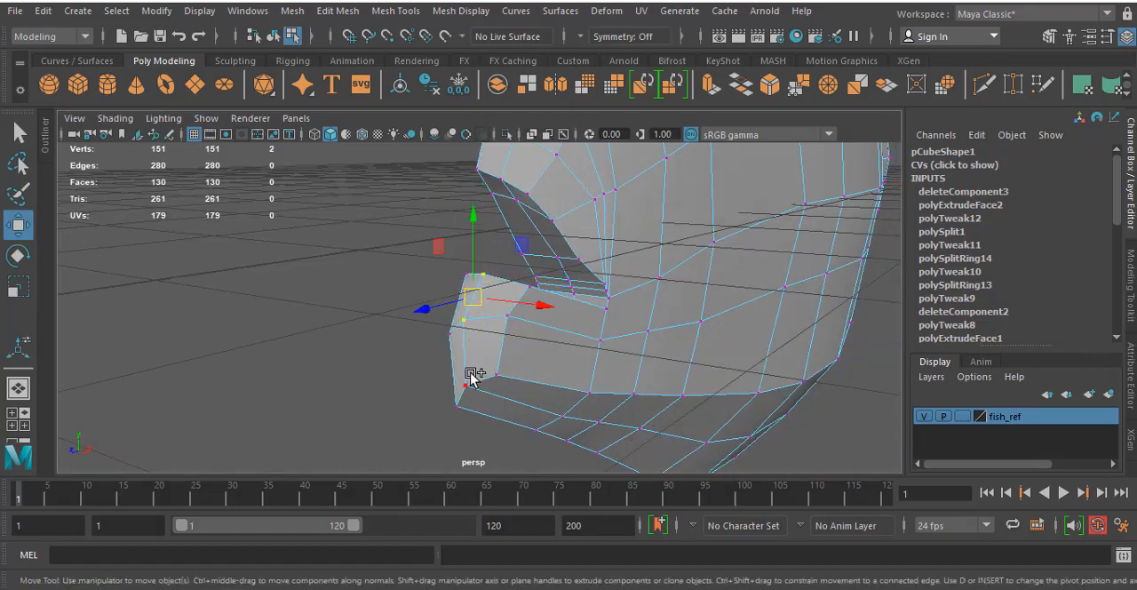
pyautogui.keyDown('shift'); pyautogui.click(472, 376); pyautogui.keyUp('shift')
pyautogui.press('space')
pyautogui.press('space')
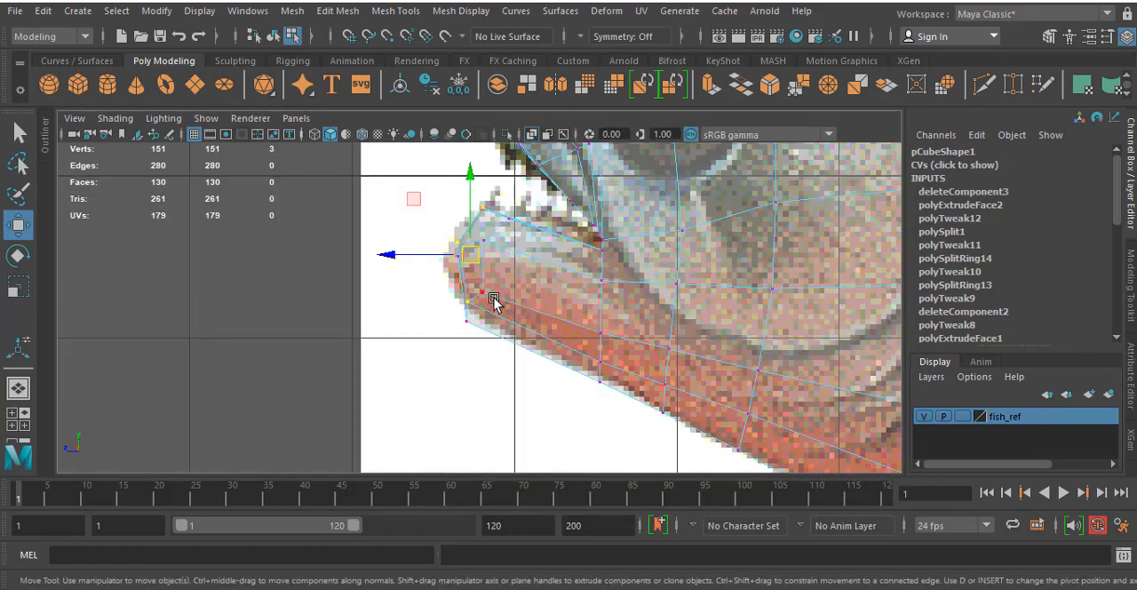
pyautogui.moveTo(463, 256); pyautogui.dragTo(474, 259)
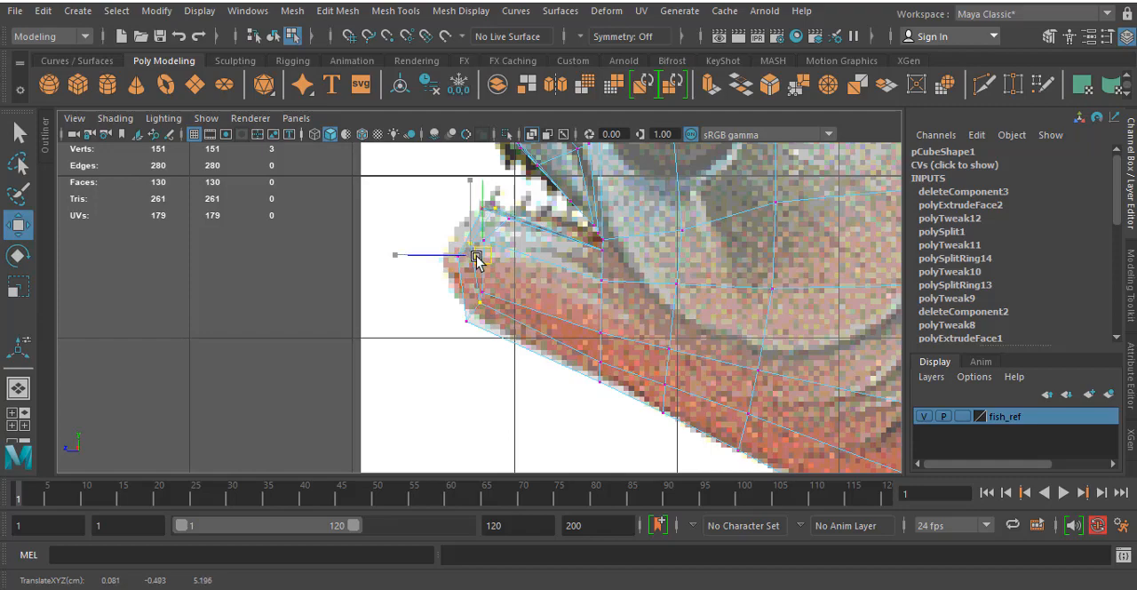
# - Lower the mid-height vertices in the outer and middle columns of the jaw tip in the side view
pyautogui.scroll(5, 488, 279)
pyautogui.keyDown('alt'); pyautogui.moveTo(538, 257); pyautogui.dragTo(556, 322, button='middle'); pyautogui.keyUp('alt')
pyautogui.scroll(5, 525, 261)
pyautogui.keyDown('alt'); pyautogui.moveTo(566, 212); pyautogui.dragTo(590, 268, button='middle'); pyautogui.keyUp('alt')
pyautogui.moveTo(577, 182); pyautogui.dragTo(533, 249)
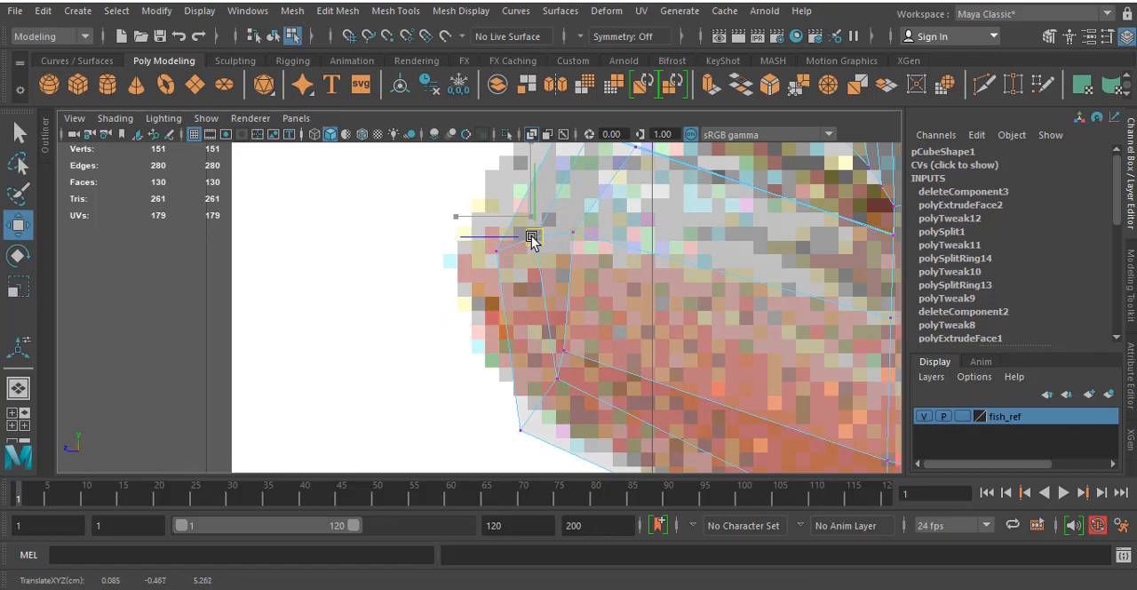
# - In the side view, move the inner lower jaw-tip vertex slightly backward and the outermost bottom vertex up and back onto the reference outline
pyautogui.keyDown('alt'); pyautogui.moveTo(591, 307); pyautogui.dragTo(584, 211, button='middle'); pyautogui.keyUp('alt')
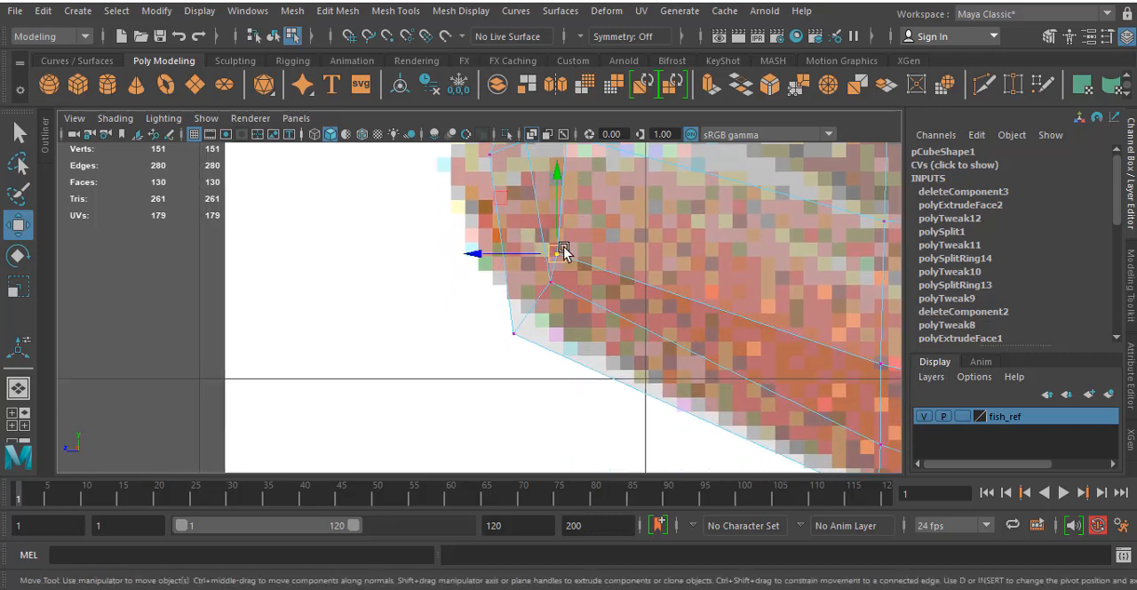
pyautogui.moveTo(564, 248); pyautogui.dragTo(583, 253)
pyautogui.click(513, 329)
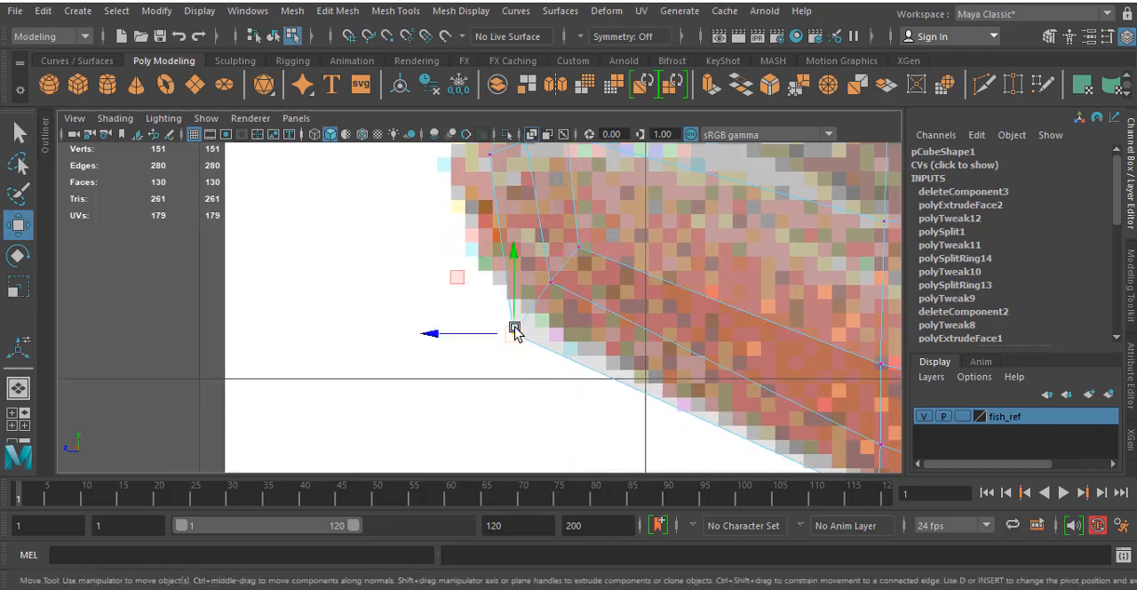
pyautogui.moveTo(512, 329); pyautogui.dragTo(525, 307)
pyautogui.scroll(-10, 548, 298)
pyautogui.scroll(5, 573, 297)
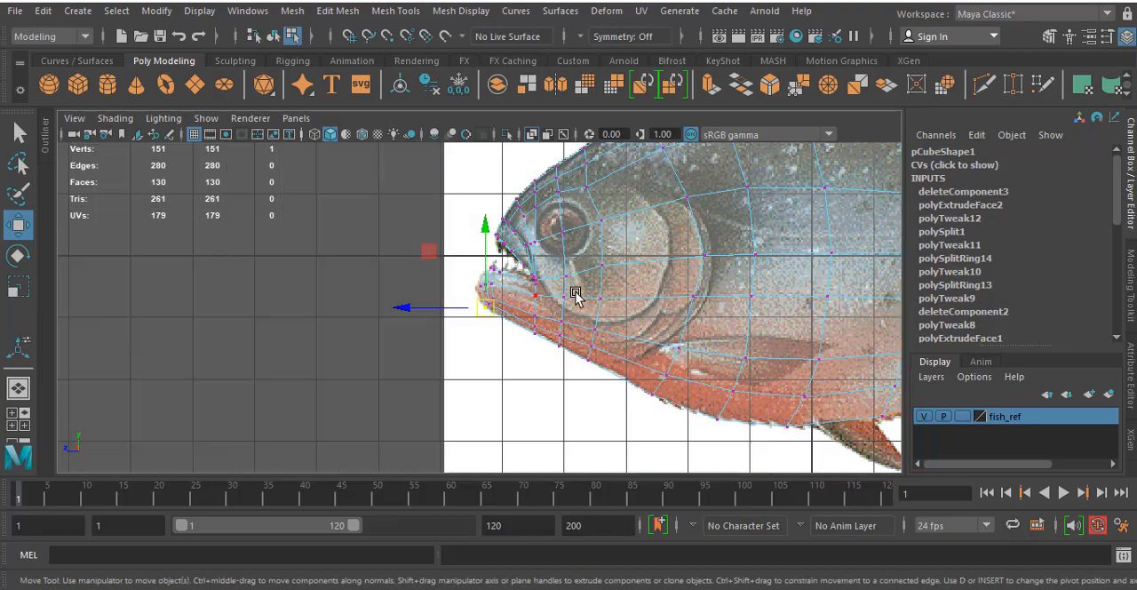
# - Move the three mid-height vertices across the lower jaw's tip slightly forward in the side view
pyautogui.scroll(8, 455, 327)
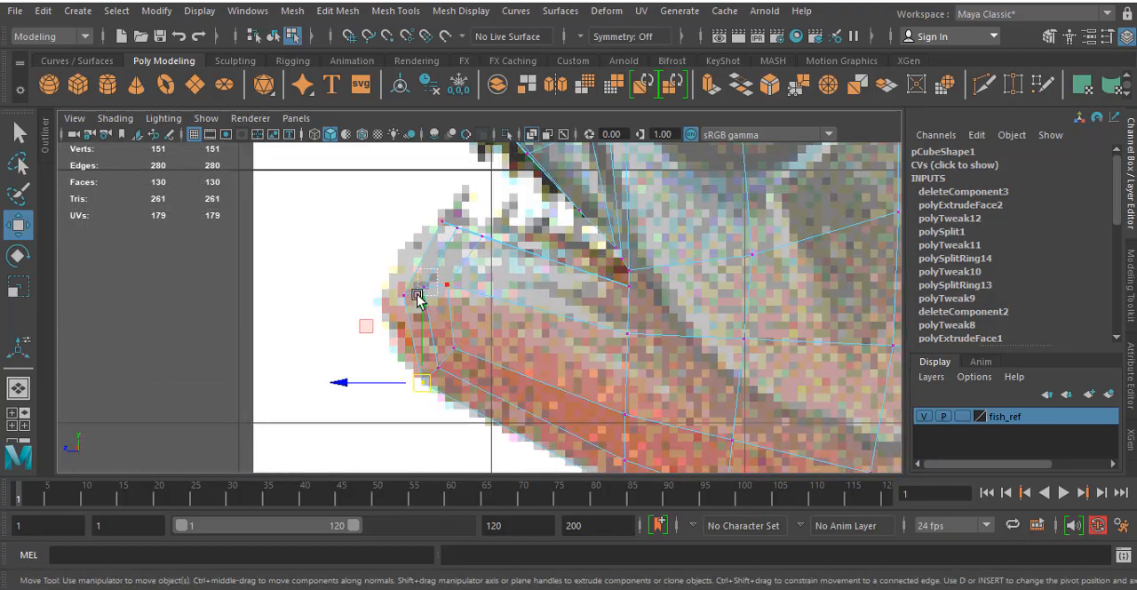
pyautogui.click(420, 291)
pyautogui.moveTo(460, 312); pyautogui.dragTo(430, 289)
pyautogui.scroll(-2, 427, 294)
# - Show the mouth area in the perspective view and switch the mesh to face selection
pyautogui.press('space')
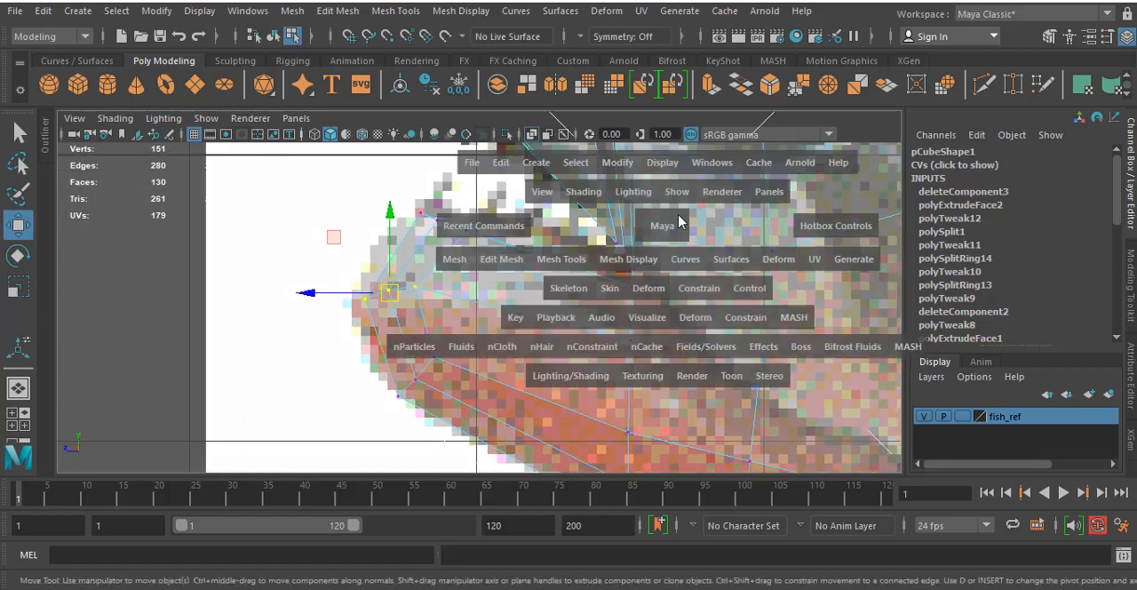
pyautogui.press('space')
pyautogui.keyDown('alt'); pyautogui.moveTo(722, 222); pyautogui.dragTo(482, 257); pyautogui.keyUp('alt')
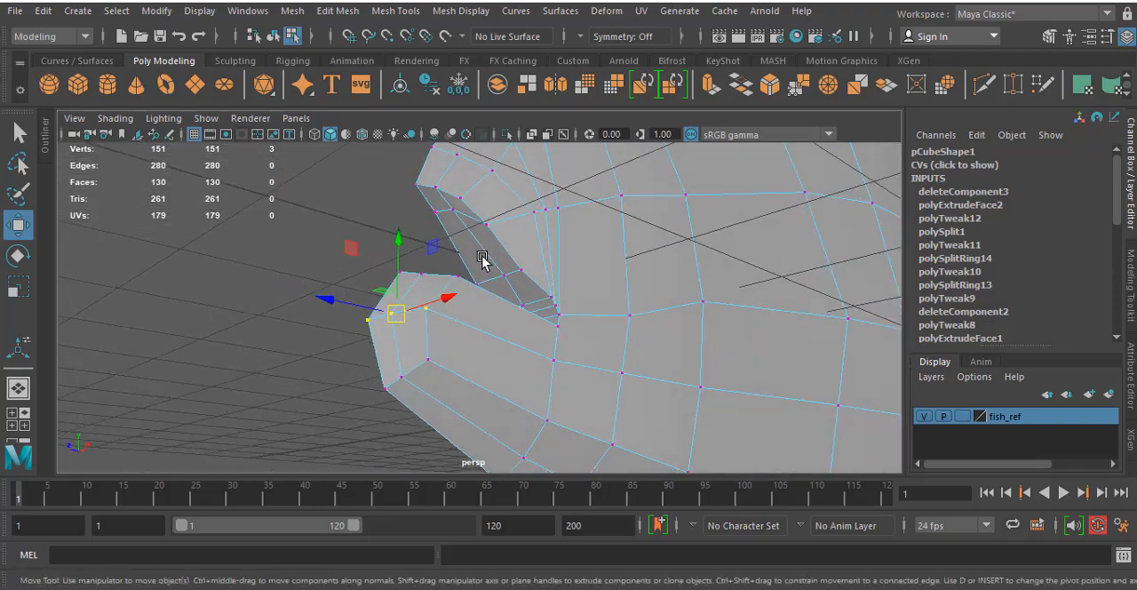
pyautogui.moveTo(450, 196); pyautogui.dragTo(430, 105, button='right')
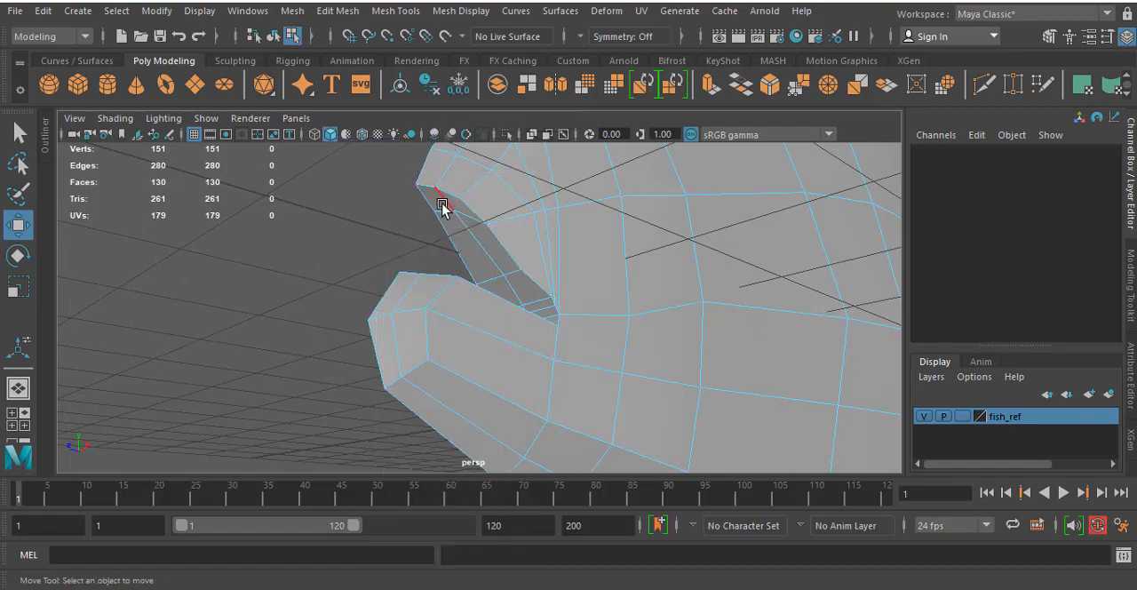
pyautogui.moveTo(436, 147); pyautogui.dragTo(436, 203, button='right')
# - Select the ten faces on the underside of the upper jaw, from the front lip back to the mouth corner
pyautogui.click(434, 203)
pyautogui.keyDown('shift'); pyautogui.click(462, 235); pyautogui.keyUp('shift')
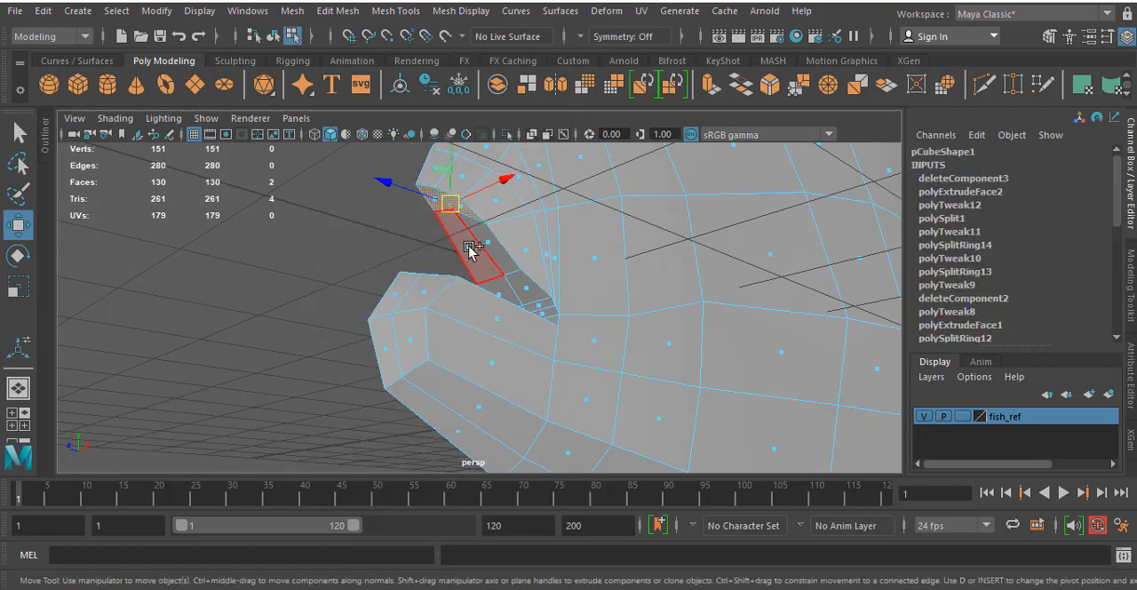
pyautogui.keyDown('shift'); pyautogui.click(473, 250); pyautogui.keyUp('shift')
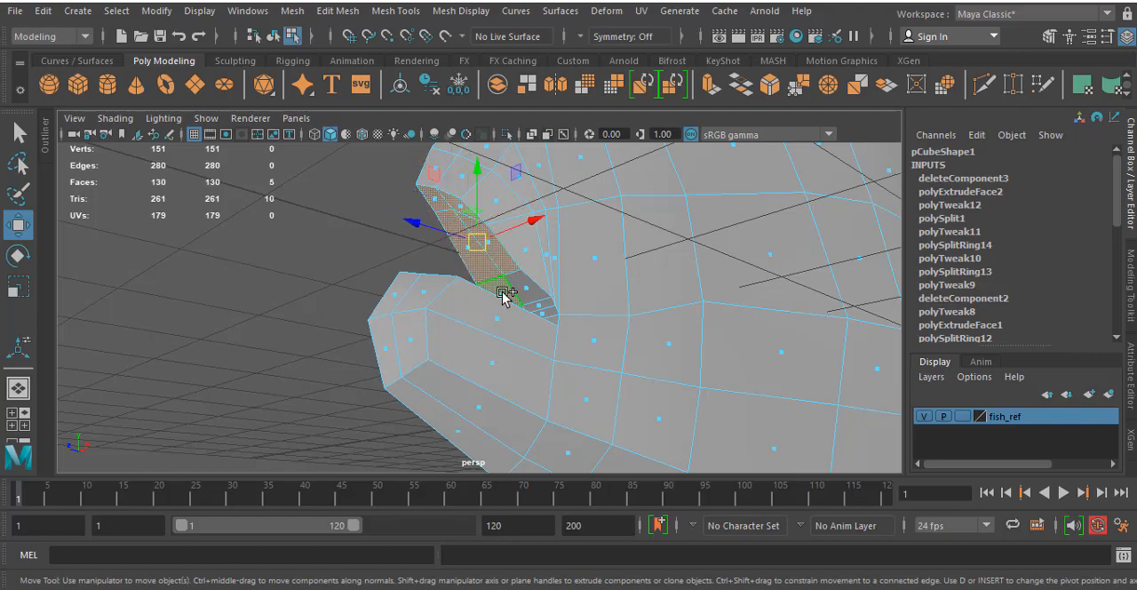
pyautogui.keyDown('alt'); pyautogui.moveTo(586, 307); pyautogui.dragTo(513, 297); pyautogui.keyUp('alt')
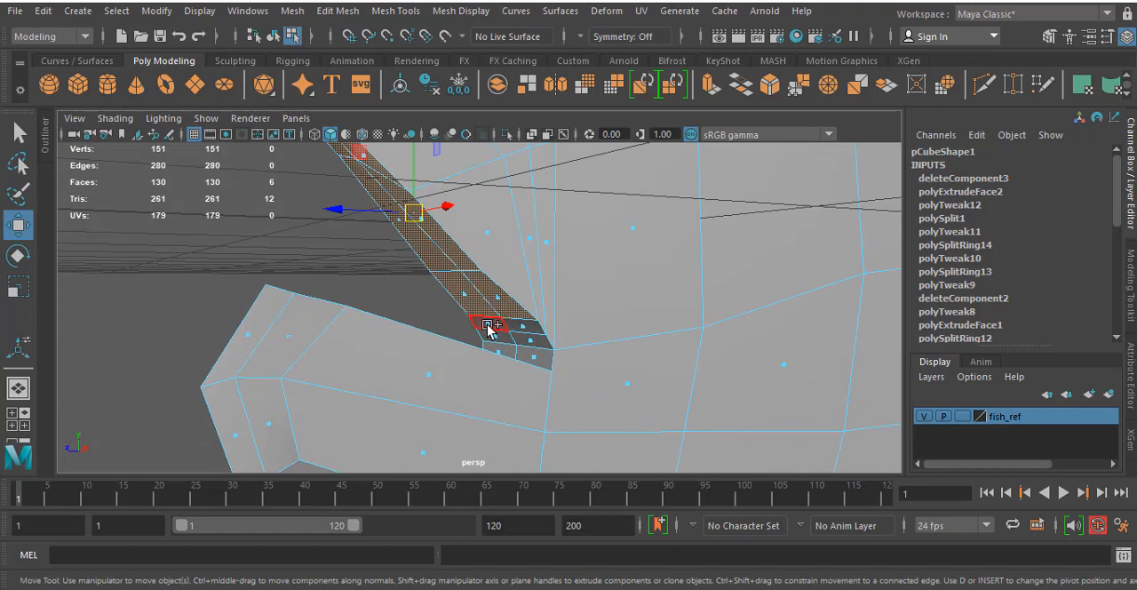
pyautogui.keyDown('shift'); pyautogui.click(487, 325); pyautogui.keyUp('shift')
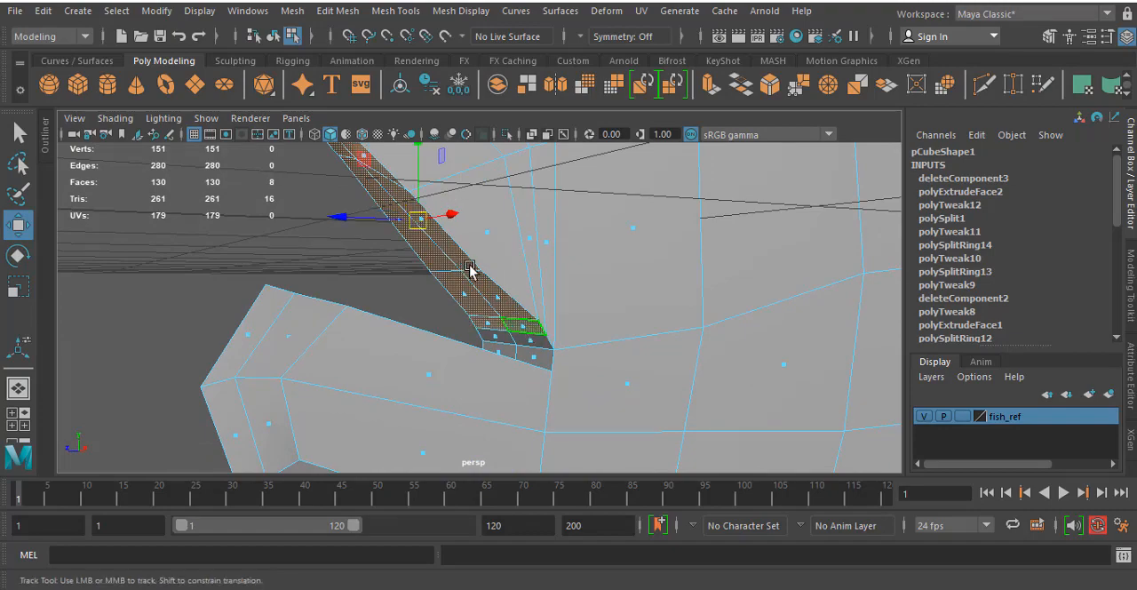
pyautogui.keyDown('alt'); pyautogui.moveTo(470, 266); pyautogui.dragTo(541, 317); pyautogui.keyUp('alt')
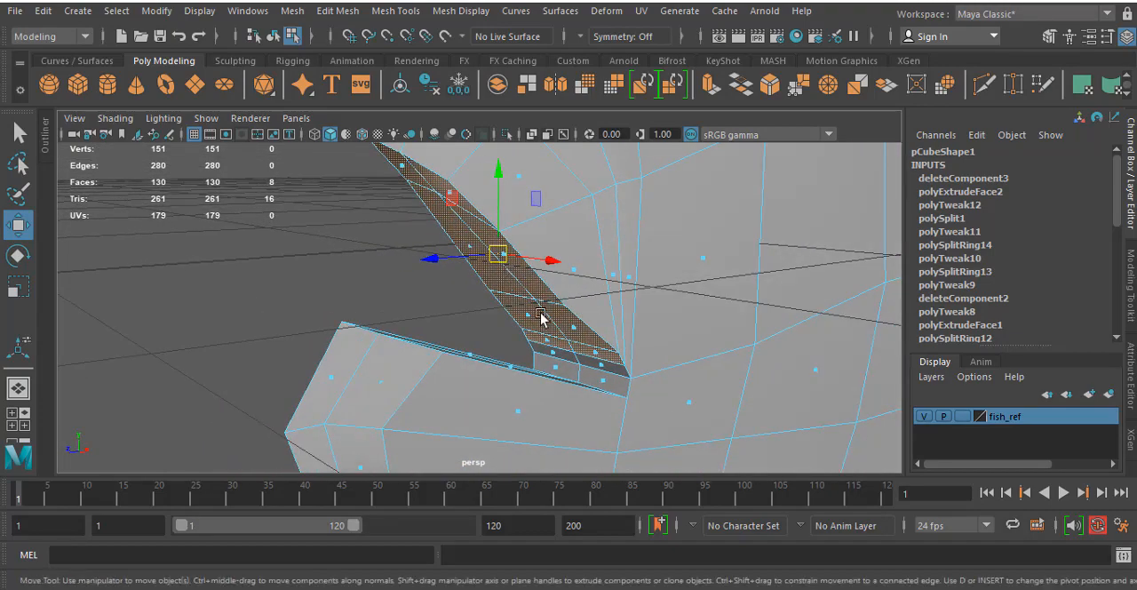
pyautogui.keyDown('shift'); pyautogui.click(553, 356); pyautogui.keyUp('shift')
pyautogui.keyDown('alt'); pyautogui.moveTo(601, 362); pyautogui.dragTo(568, 338); pyautogui.keyUp('alt')
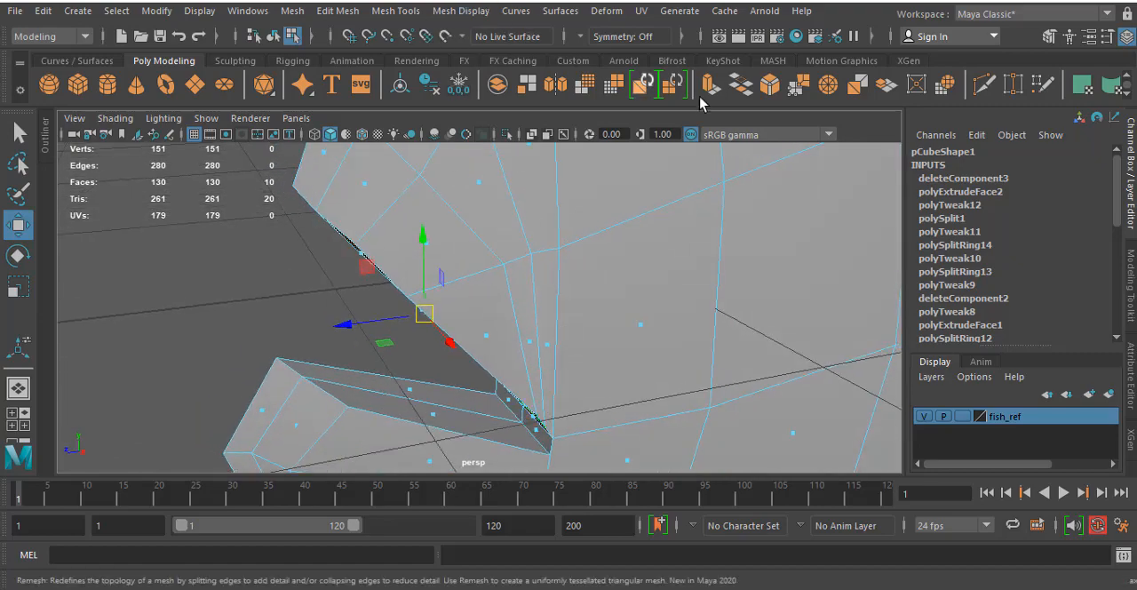
# - Extrude the selected upper-jaw mouth faces with an offset of 0.04
pyautogui.click(711, 84)
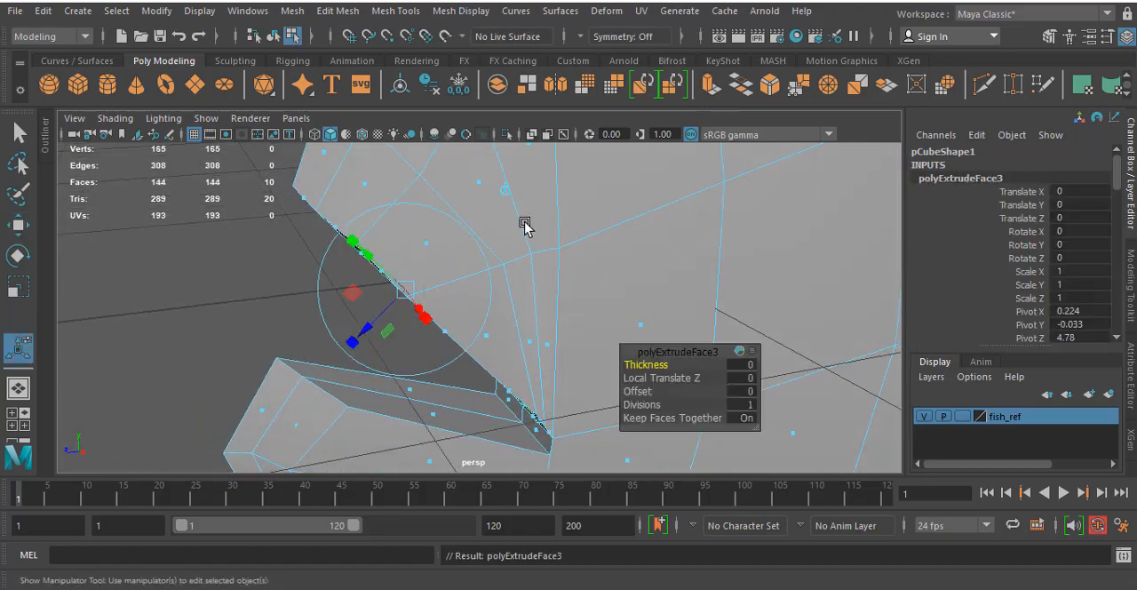
pyautogui.keyDown('alt'); pyautogui.moveTo(525, 224); pyautogui.dragTo(503, 238); pyautogui.keyUp('alt')
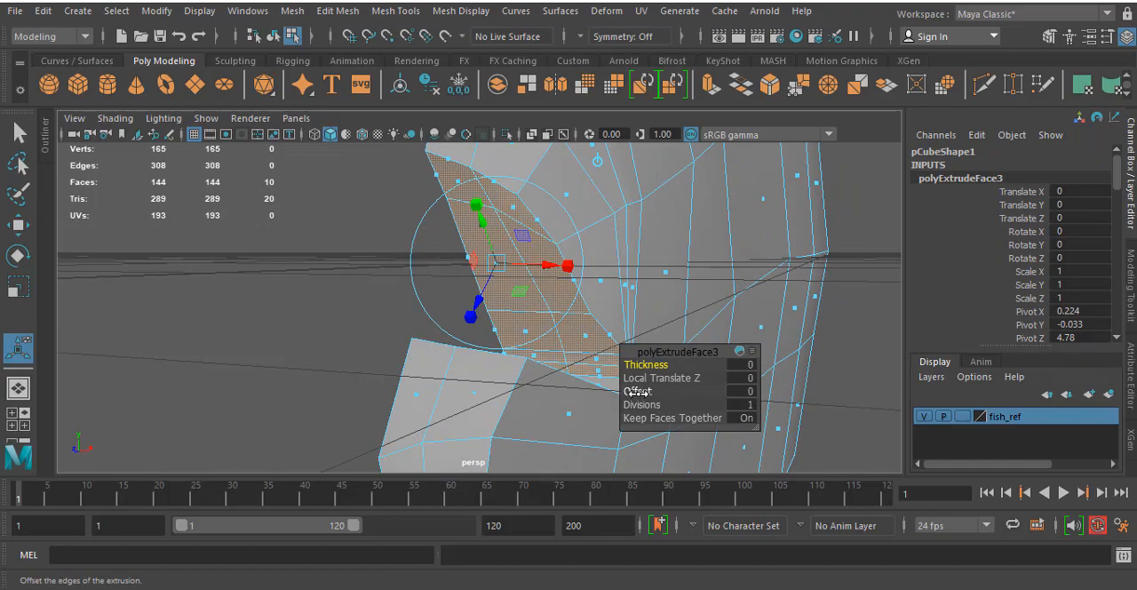
pyautogui.click(740, 391)
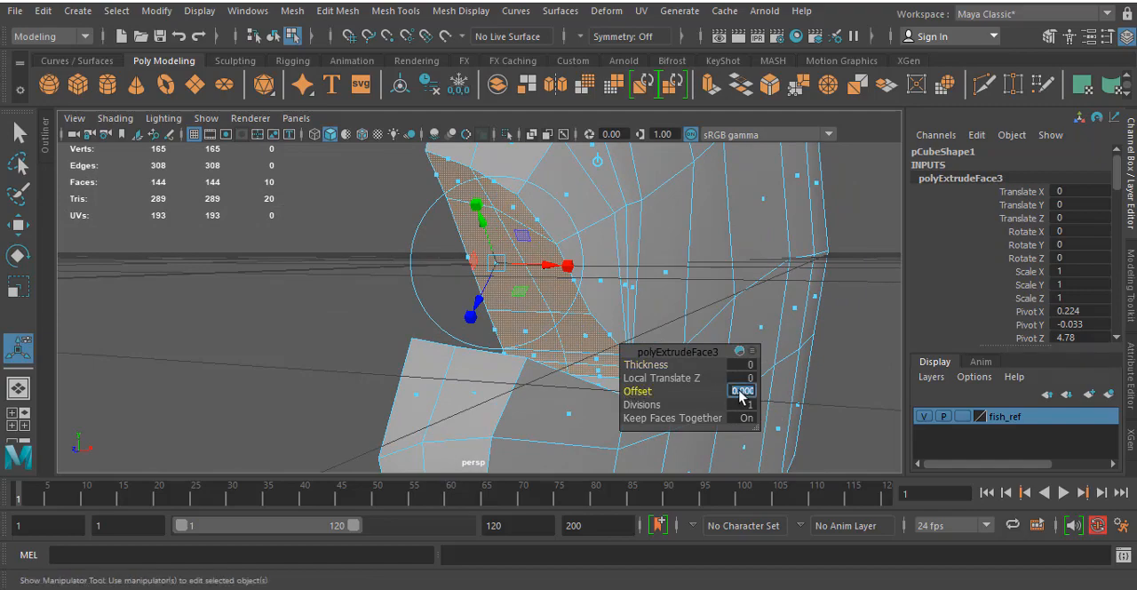
pyautogui.press('Return')
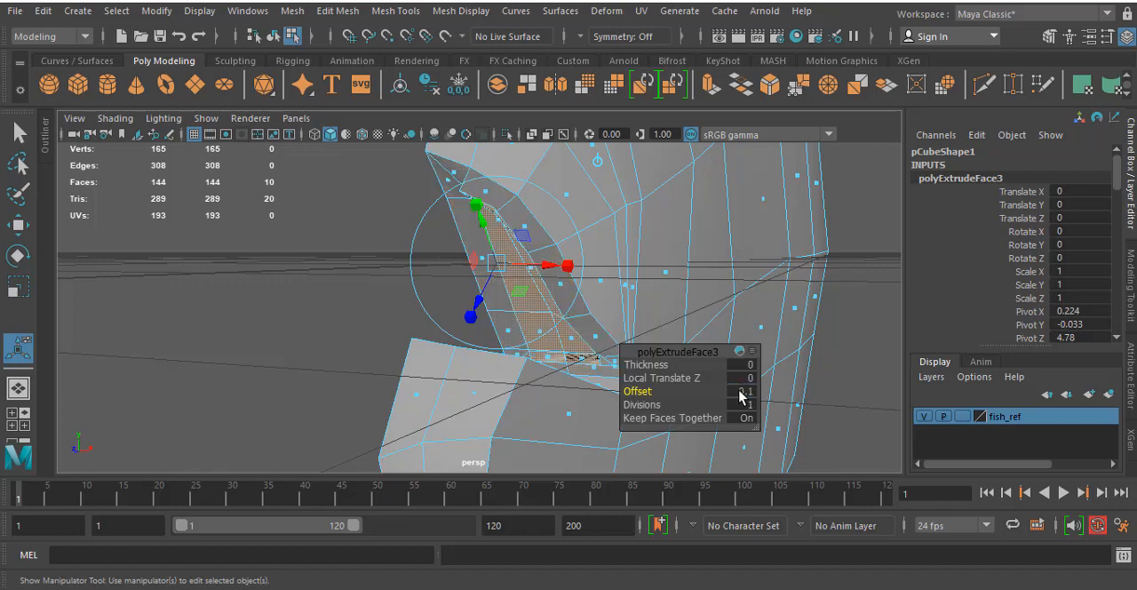
pyautogui.click(743, 392)
pyautogui.press('Return')
pyautogui.click(751, 392)
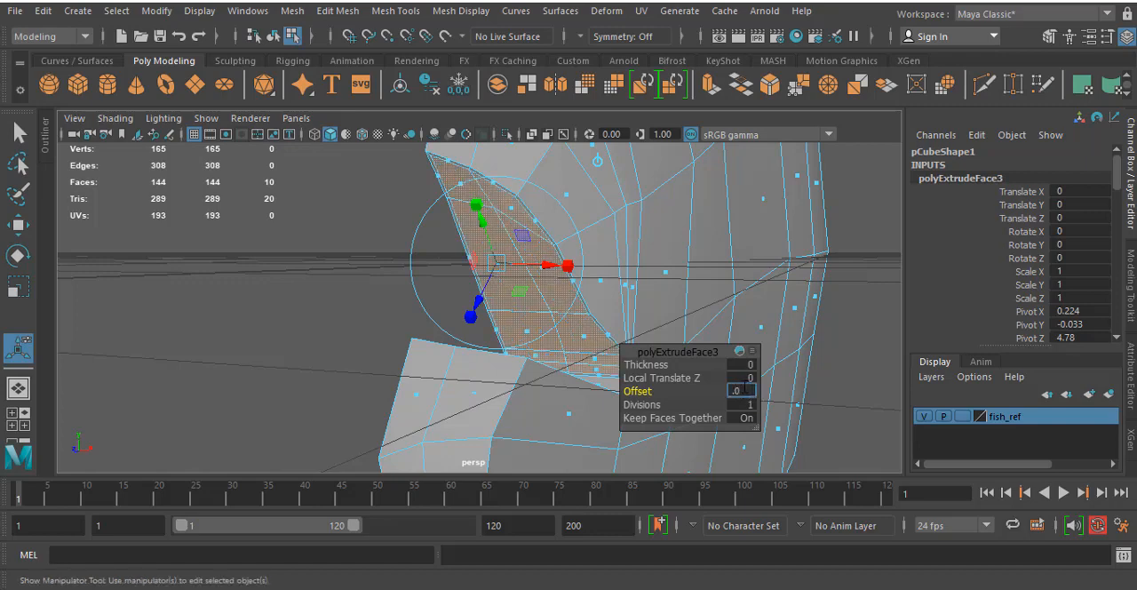
pyautogui.write('.04')
pyautogui.press('Return')
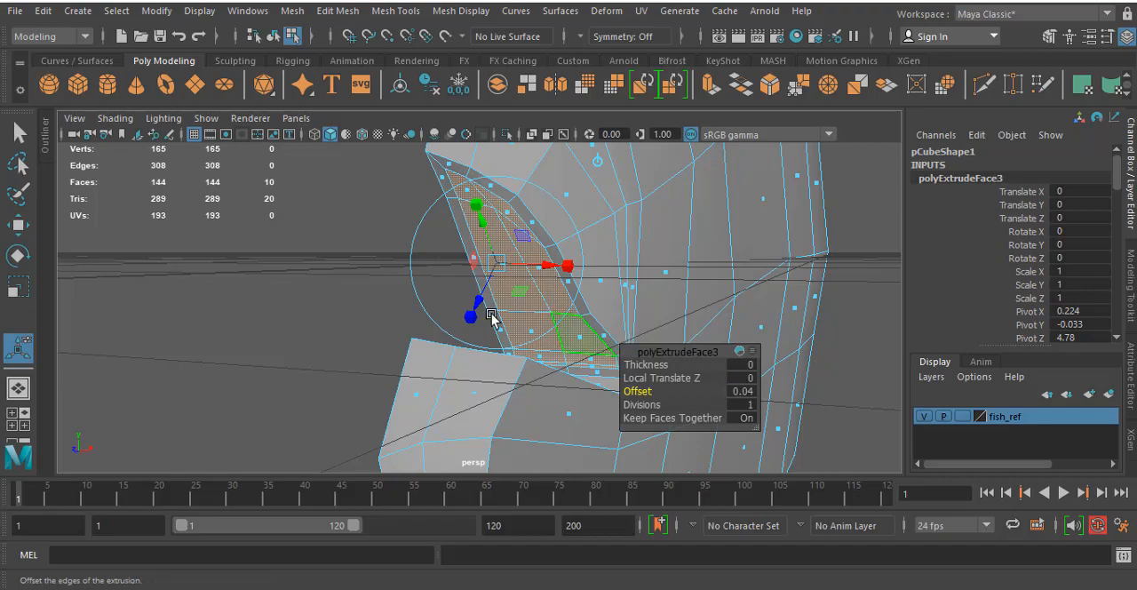
# - Examine the inset mouth faces of the upper jaw from the front and from the open inner side of the half model
pyautogui.moveTo(413, 317)
pyautogui.keyDown('alt'); pyautogui.mouseDown()
pyautogui.moveTo(462, 312)
pyautogui.moveTo(500, 335)
pyautogui.moveTo(426, 321)
pyautogui.mouseUp(); pyautogui.keyUp('alt')
pyautogui.click(868, 308)
pyautogui.keyDown('alt'); pyautogui.moveTo(868, 309); pyautogui.dragTo(674, 287); pyautogui.keyUp('alt')
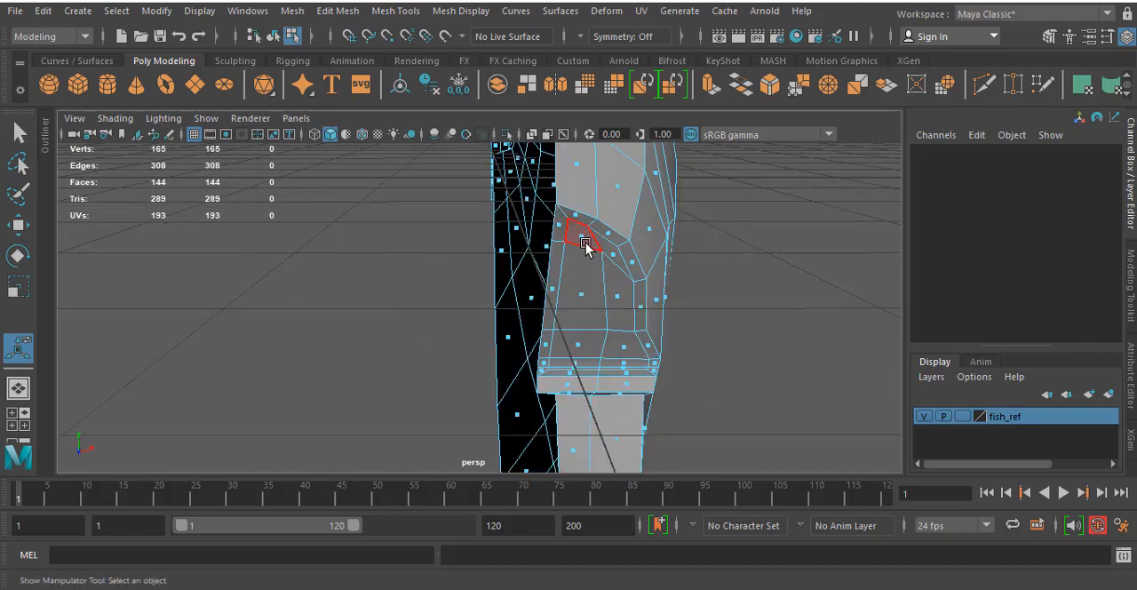
pyautogui.hotkey('ctrl', 'z')
pyautogui.moveTo(589, 307)
pyautogui.keyDown('alt'); pyautogui.mouseDown()
pyautogui.moveTo(630, 313)
pyautogui.moveTo(601, 328)
pyautogui.moveTo(577, 307)
pyautogui.mouseUp(); pyautogui.keyUp('alt')
pyautogui.keyDown('alt'); pyautogui.moveTo(578, 306); pyautogui.dragTo(629, 175); pyautogui.keyUp('alt')
pyautogui.click(737, 175)
pyautogui.keyDown('alt'); pyautogui.moveTo(738, 175); pyautogui.dragTo(698, 203); pyautogui.keyUp('alt')
pyautogui.keyDown('alt'); pyautogui.moveTo(647, 220); pyautogui.dragTo(636, 311, button='middle'); pyautogui.keyUp('alt')
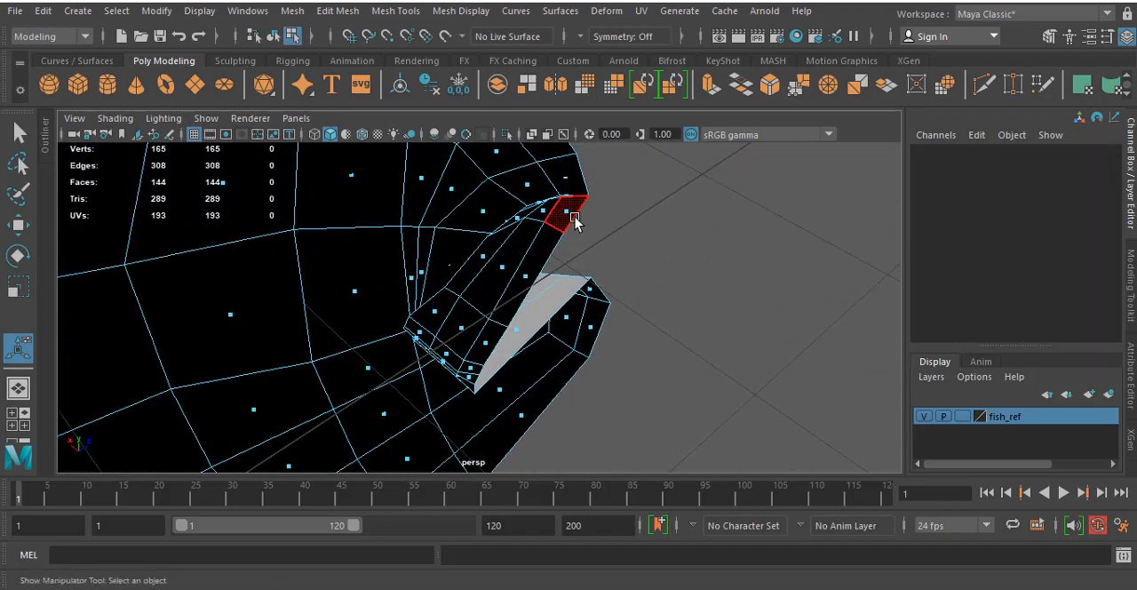
pyautogui.click(569, 215)
pyautogui.keyDown('shift'); pyautogui.click(521, 276); pyautogui.keyUp('shift')
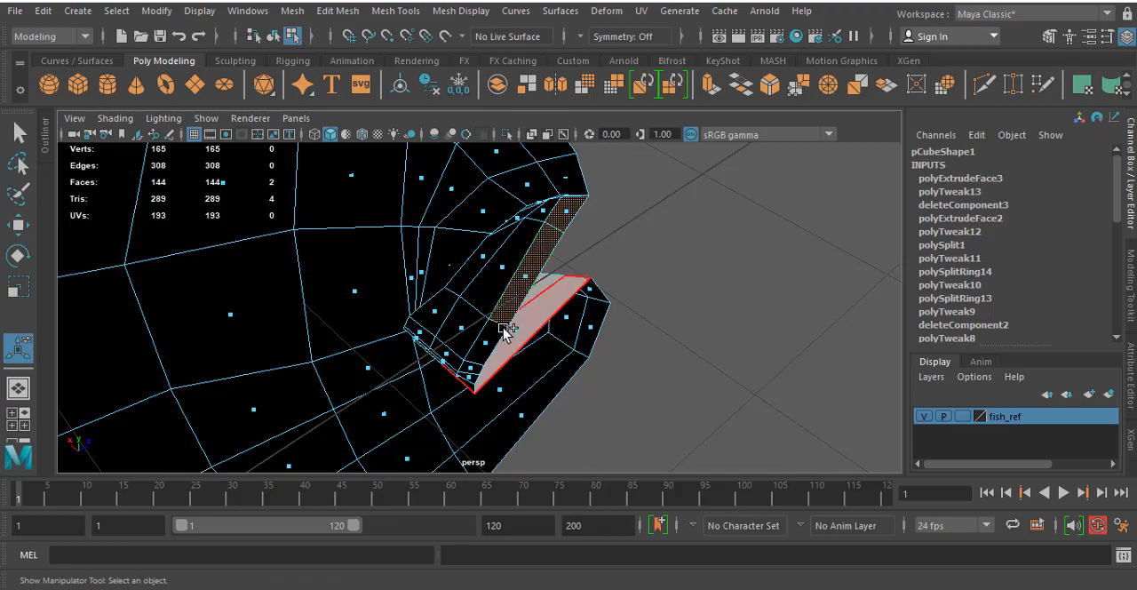
pyautogui.keyDown('shift'); pyautogui.click(491, 342); pyautogui.keyUp('shift')
pyautogui.keyDown('alt'); pyautogui.moveTo(490, 342); pyautogui.dragTo(346, 226); pyautogui.keyUp('alt')
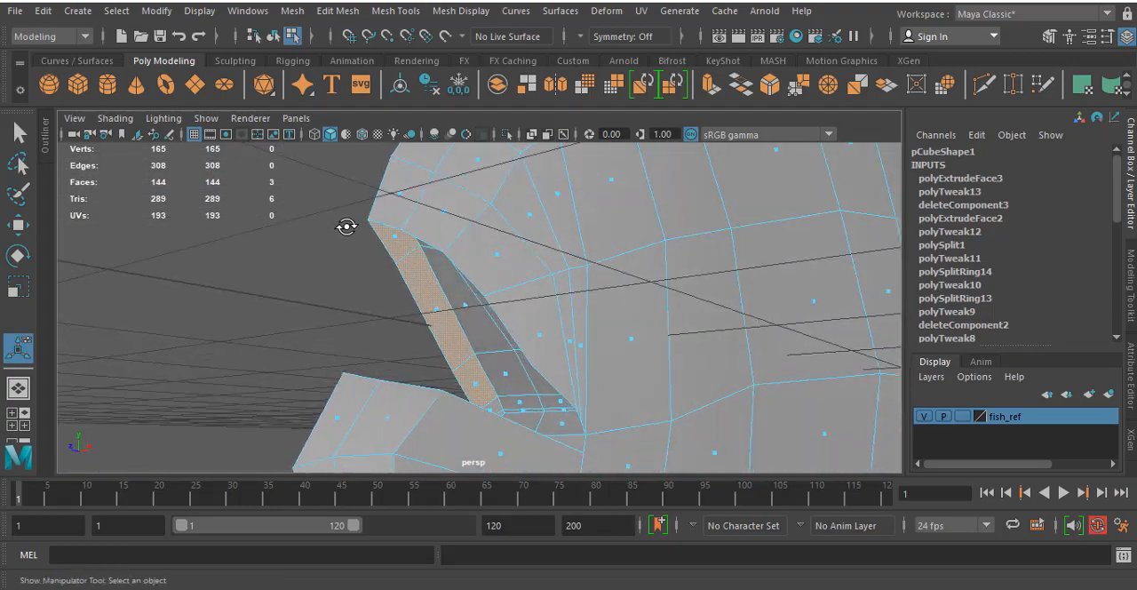
# - Try to move two vertices on the open-side edge of the upper jaw's mouth border, and undo the move
pyautogui.moveTo(389, 242); pyautogui.dragTo(307, 174, button='right')
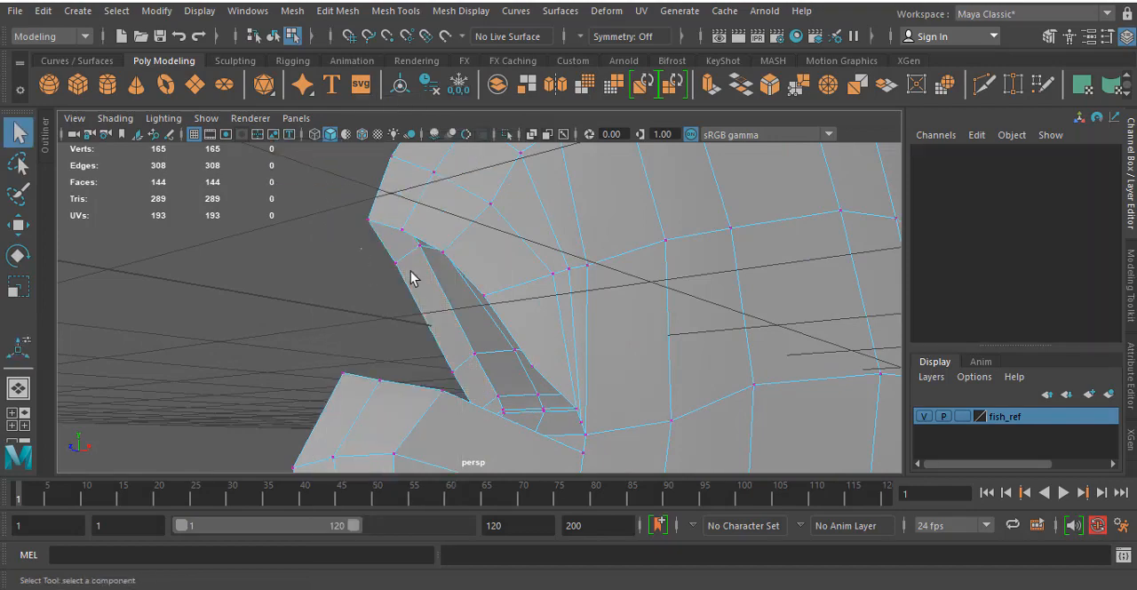
pyautogui.click(410, 278)
pyautogui.moveTo(408, 284)
pyautogui.keyDown('alt'); pyautogui.mouseDown()
pyautogui.moveTo(447, 297)
pyautogui.moveTo(410, 274)
pyautogui.mouseUp(); pyautogui.keyUp('alt')
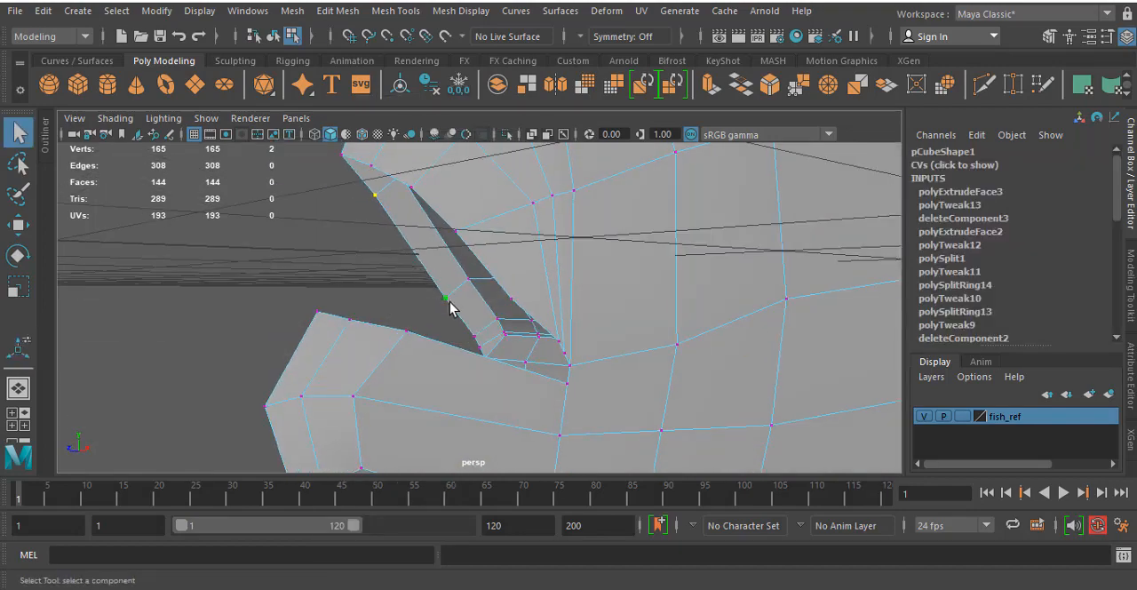
pyautogui.keyDown('alt'); pyautogui.moveTo(450, 307); pyautogui.dragTo(400, 313); pyautogui.keyUp('alt')
pyautogui.press('w')
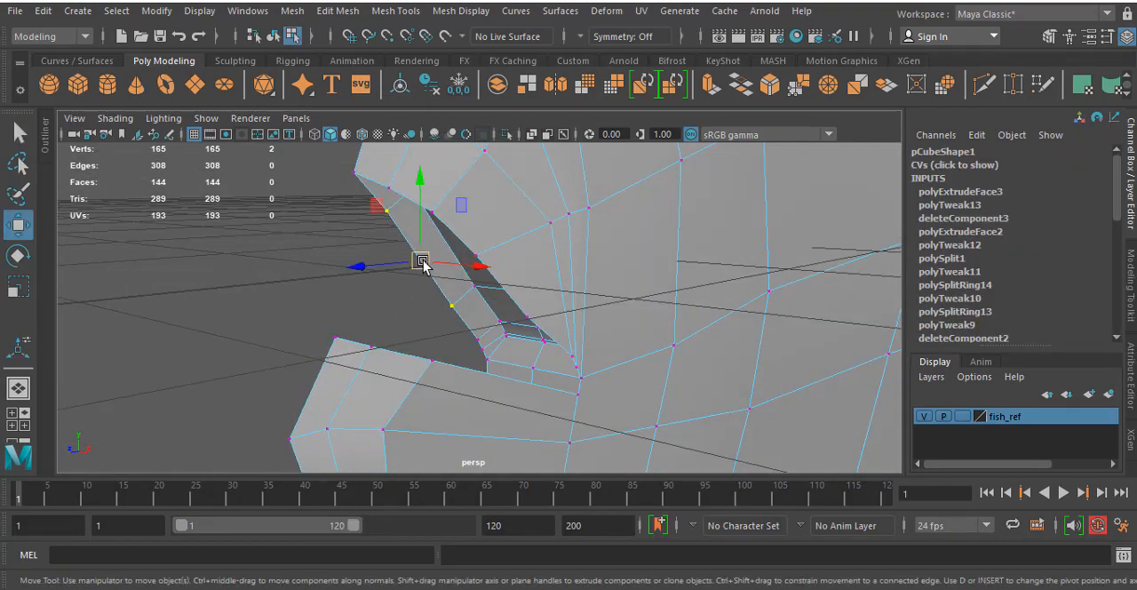
pyautogui.moveTo(423, 263); pyautogui.dragTo(517, 289)
pyautogui.hotkey('ctrl', 'z')
# - Select the narrow border faces along the open centre side of the upper jaw's mouth surface, starting at the lip
pyautogui.keyDown('alt'); pyautogui.moveTo(593, 294); pyautogui.dragTo(432, 196); pyautogui.keyUp('alt')
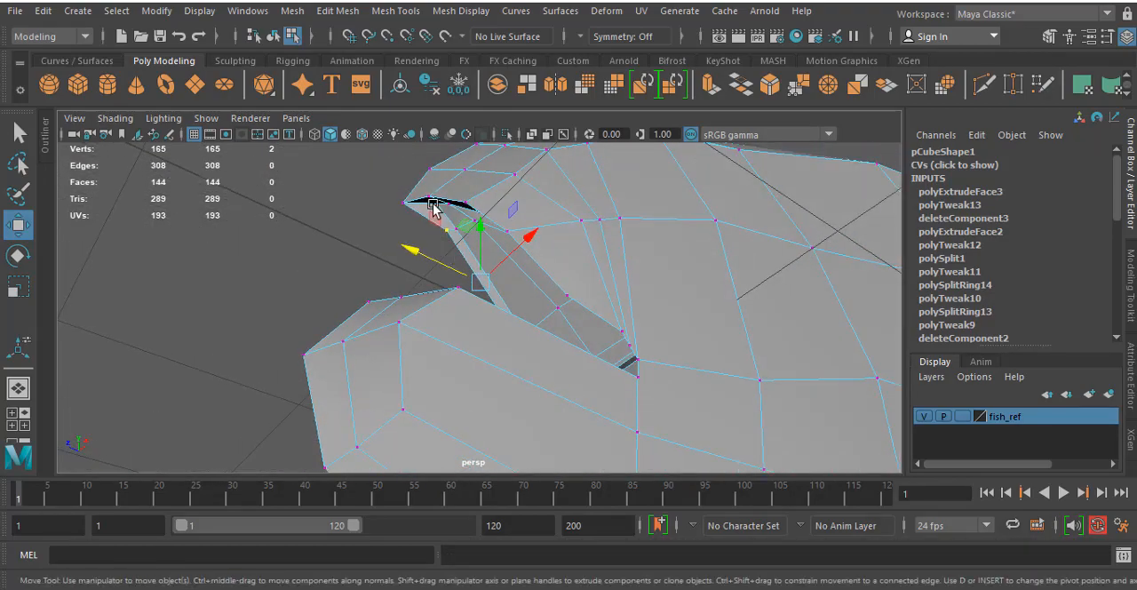
pyautogui.rightClick(432, 193)
pyautogui.click(434, 193)
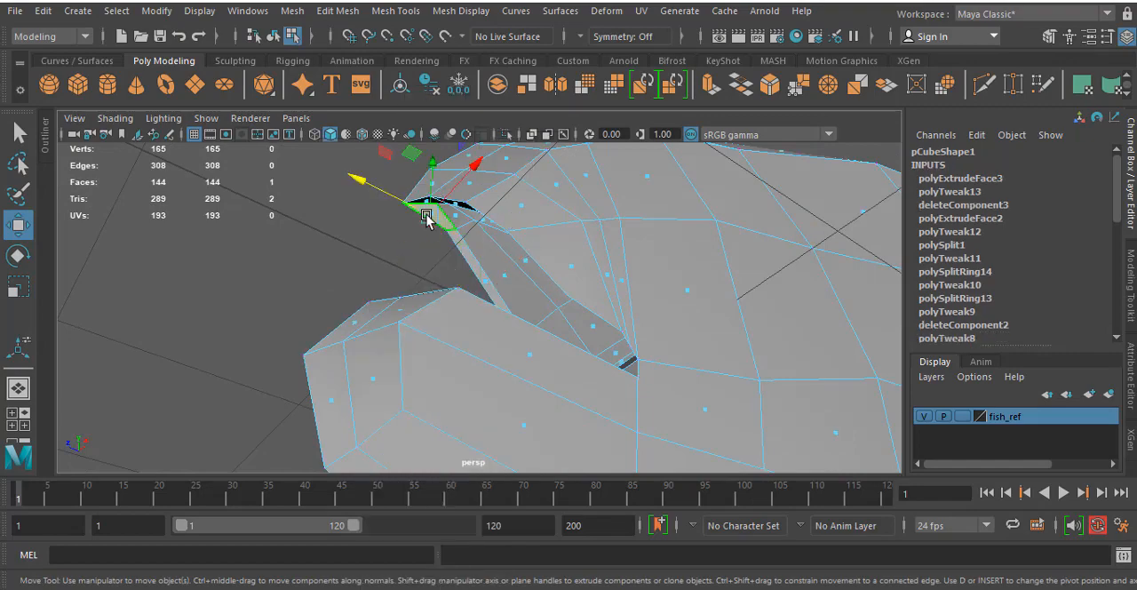
pyautogui.keyDown('shift'); pyautogui.click(484, 275); pyautogui.keyUp('shift')
pyautogui.keyDown('alt'); pyautogui.moveTo(485, 276); pyautogui.dragTo(521, 328); pyautogui.keyUp('alt')
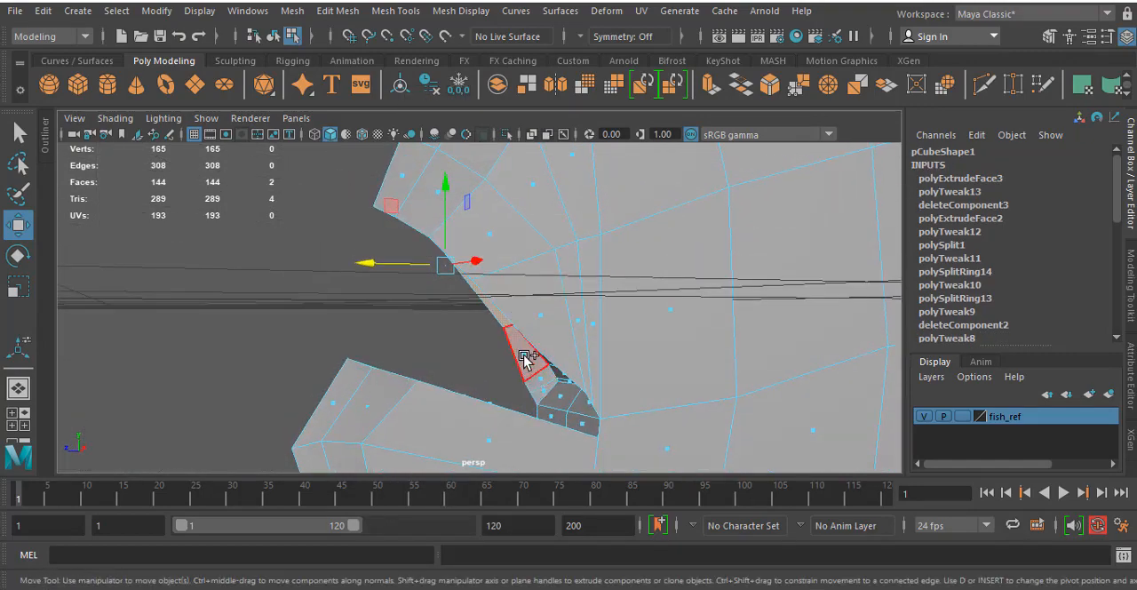
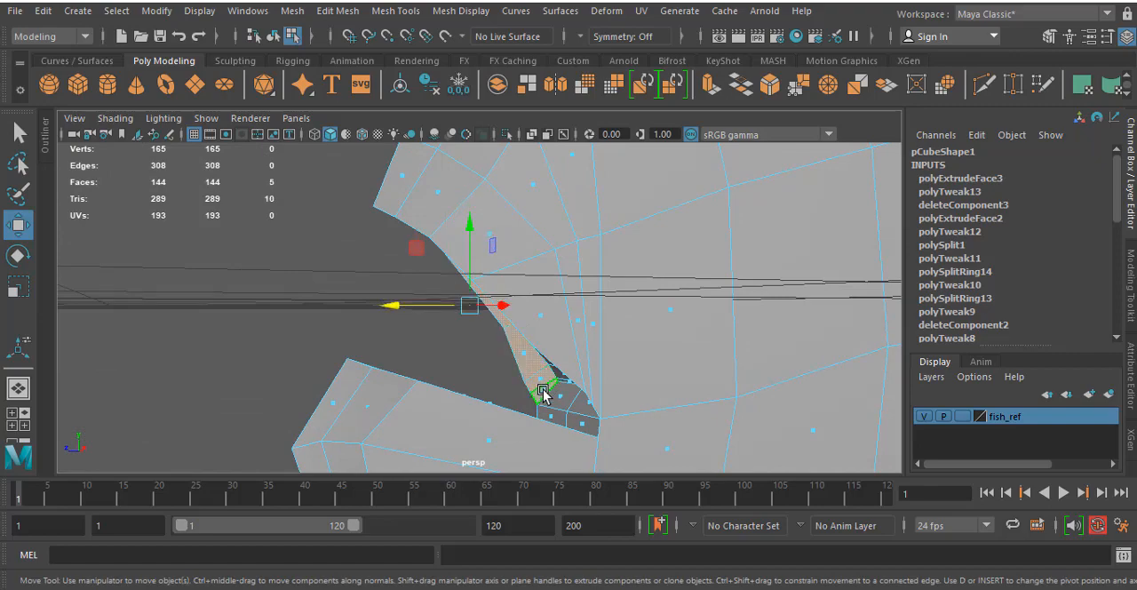
# - Delete the selected centre-side border faces of the upper jaw's mouth, and reposition two vertices beside the lip
pyautogui.press('Delete')
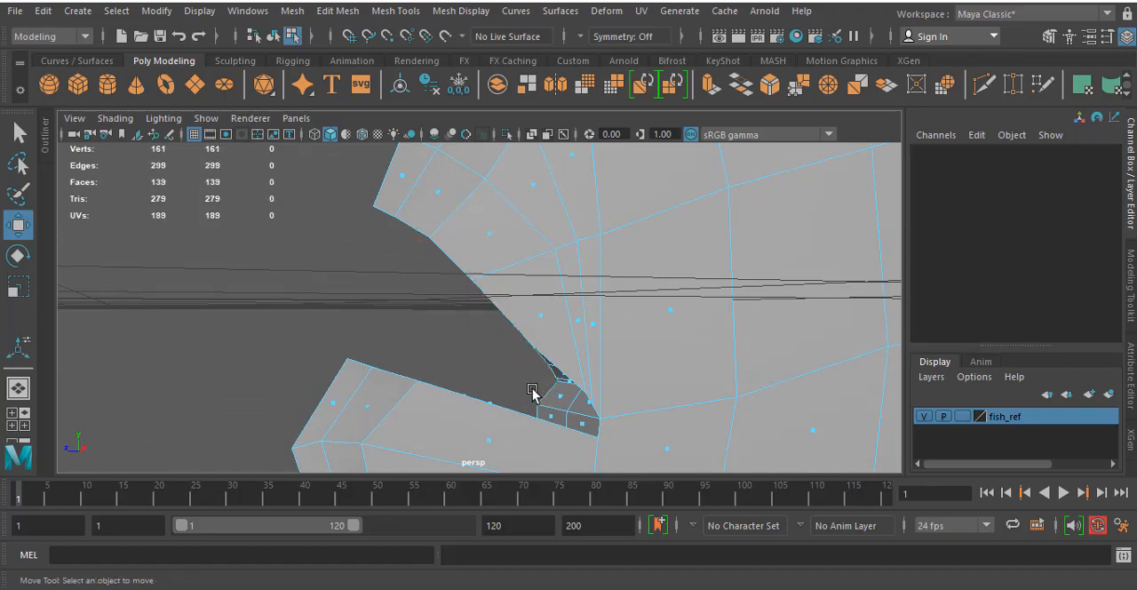
pyautogui.moveTo(384, 355)
pyautogui.keyDown('alt'); pyautogui.mouseDown()
pyautogui.moveTo(614, 329)
pyautogui.moveTo(685, 382)
pyautogui.moveTo(543, 373)
pyautogui.moveTo(568, 265)
pyautogui.moveTo(623, 264)
pyautogui.moveTo(593, 269)
pyautogui.moveTo(584, 335)
pyautogui.moveTo(569, 300)
pyautogui.moveTo(640, 294)
pyautogui.moveTo(649, 250)
pyautogui.moveTo(627, 315)
pyautogui.moveTo(632, 246)
pyautogui.mouseUp(); pyautogui.keyUp('alt')
pyautogui.scroll(4, 569, 269)
pyautogui.keyDown('alt'); pyautogui.moveTo(631, 246); pyautogui.dragTo(578, 365, button='middle'); pyautogui.keyUp('alt')
pyautogui.keyDown('alt'); pyautogui.moveTo(579, 365); pyautogui.dragTo(634, 311); pyautogui.keyUp('alt')
pyautogui.keyDown('alt'); pyautogui.moveTo(507, 265); pyautogui.dragTo(619, 270); pyautogui.keyUp('alt')
pyautogui.moveTo(619, 271); pyautogui.dragTo(544, 150, button='right')
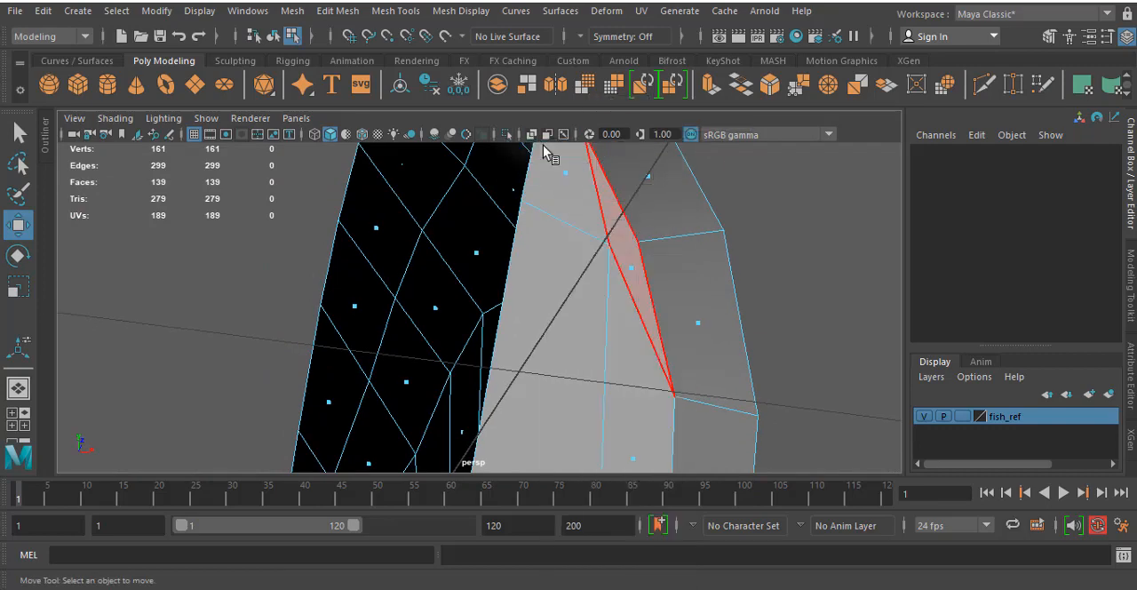
pyautogui.click(610, 250)
pyautogui.moveTo(610, 250); pyautogui.dragTo(580, 266)
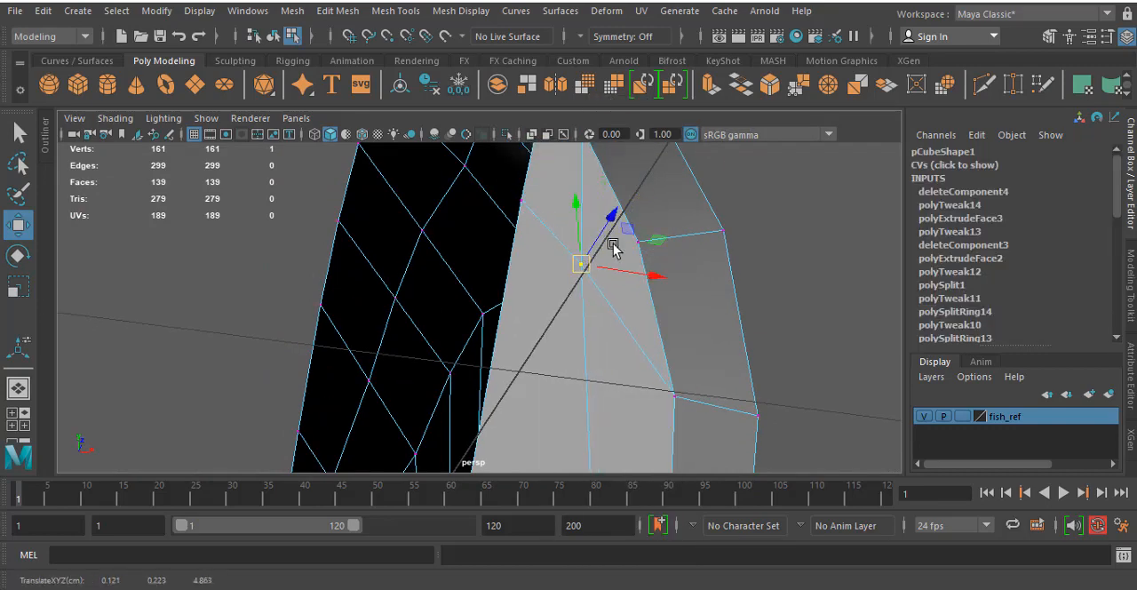
pyautogui.click(630, 250)
pyautogui.moveTo(638, 242); pyautogui.dragTo(648, 246)
# - Insert an edge loop along the narrow strip just inside the upper jaw's lip
pyautogui.scroll(-5, 648, 250)
pyautogui.keyDown('alt'); pyautogui.moveTo(642, 319); pyautogui.dragTo(664, 230, button='middle'); pyautogui.keyUp('alt')
pyautogui.keyDown('alt'); pyautogui.moveTo(664, 230); pyautogui.dragTo(578, 291); pyautogui.keyUp('alt')
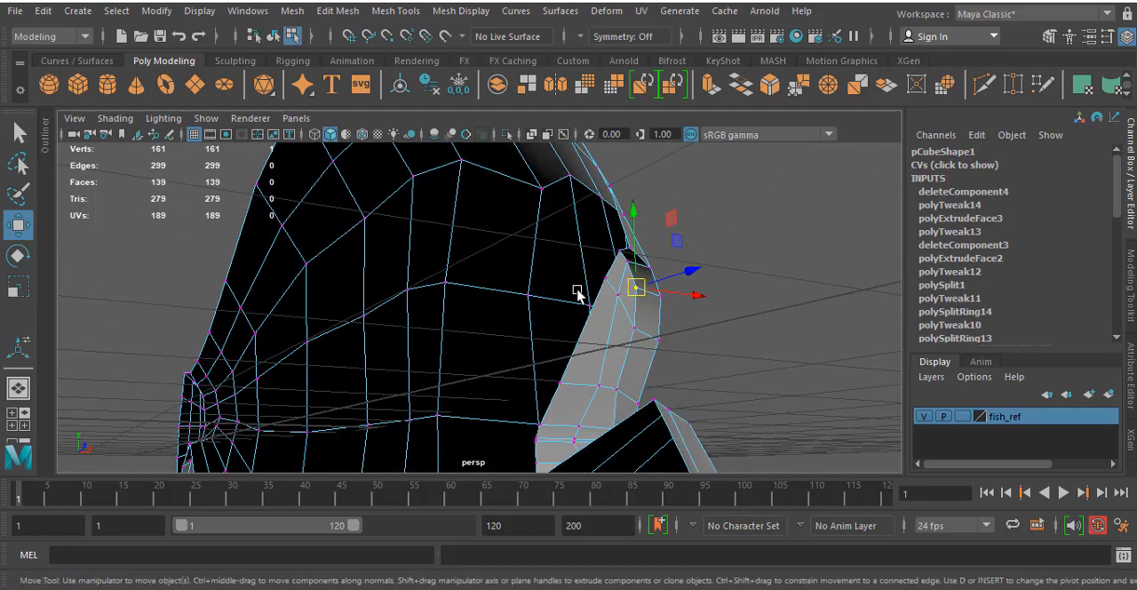
pyautogui.keyDown('alt'); pyautogui.moveTo(497, 328); pyautogui.dragTo(510, 333); pyautogui.keyUp('alt')
pyautogui.click(396, 11)
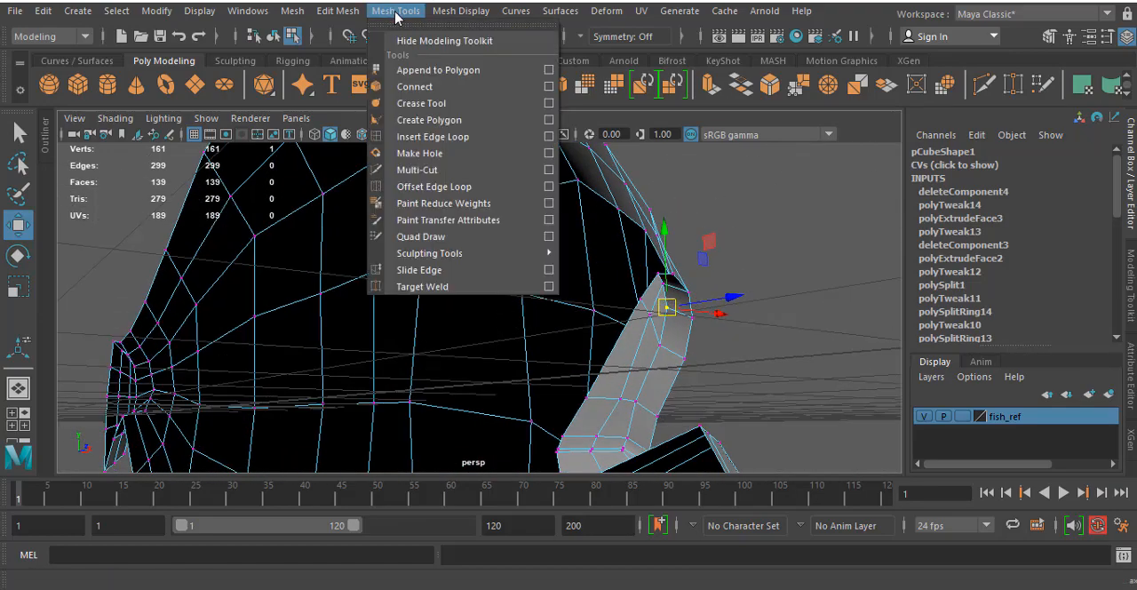
pyautogui.click(445, 139)
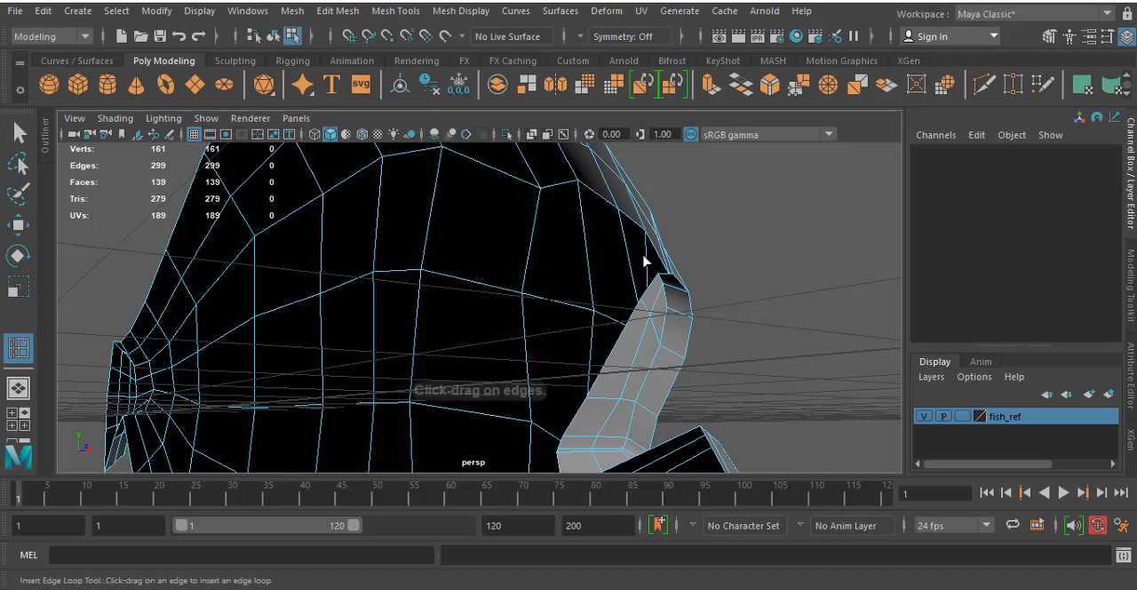
pyautogui.click(680, 317)
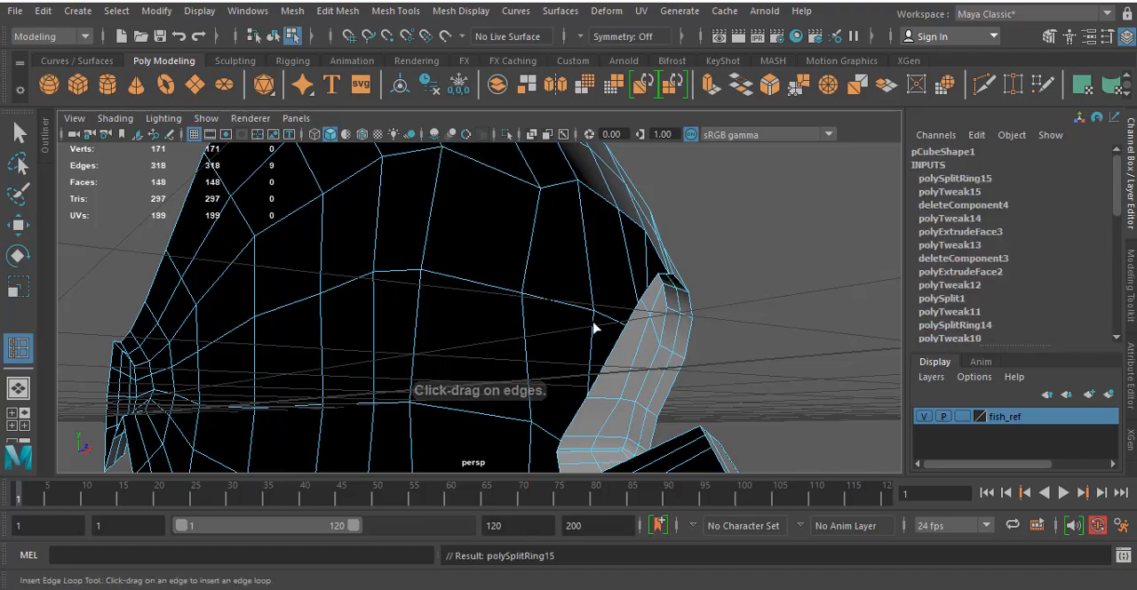
# - Select four vertices of the new edge loop inside the upper lip and move them along the Z axis
pyautogui.keyDown('alt'); pyautogui.moveTo(597, 325); pyautogui.dragTo(616, 302); pyautogui.keyUp('alt')
pyautogui.press('w')
pyautogui.moveTo(730, 223); pyautogui.dragTo(662, 160, button='right')
pyautogui.click(718, 228)
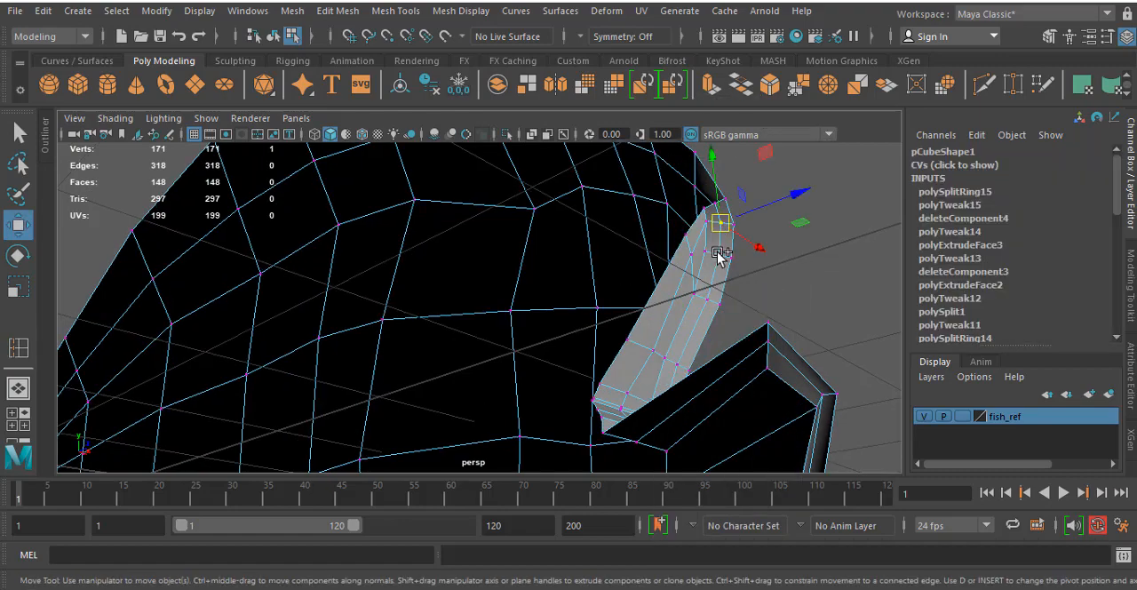
pyautogui.keyDown('shift'); pyautogui.click(719, 254); pyautogui.keyUp('shift')
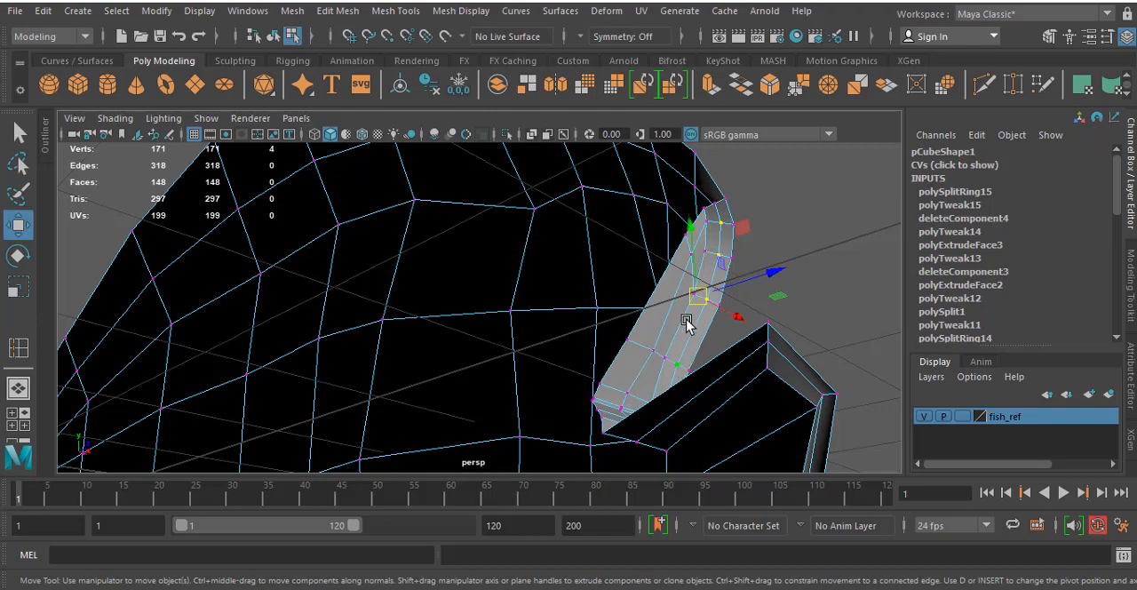
pyautogui.keyDown('alt'); pyautogui.moveTo(605, 287); pyautogui.dragTo(692, 222); pyautogui.keyUp('alt')
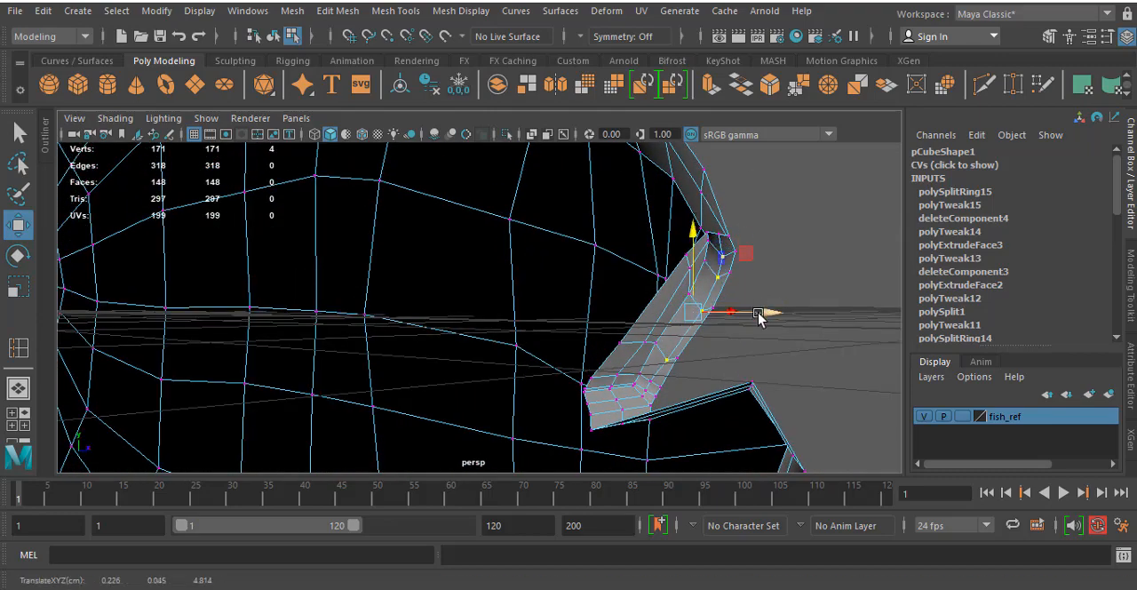
pyautogui.keyDown('alt'); pyautogui.moveTo(744, 315); pyautogui.dragTo(586, 317); pyautogui.keyUp('alt')
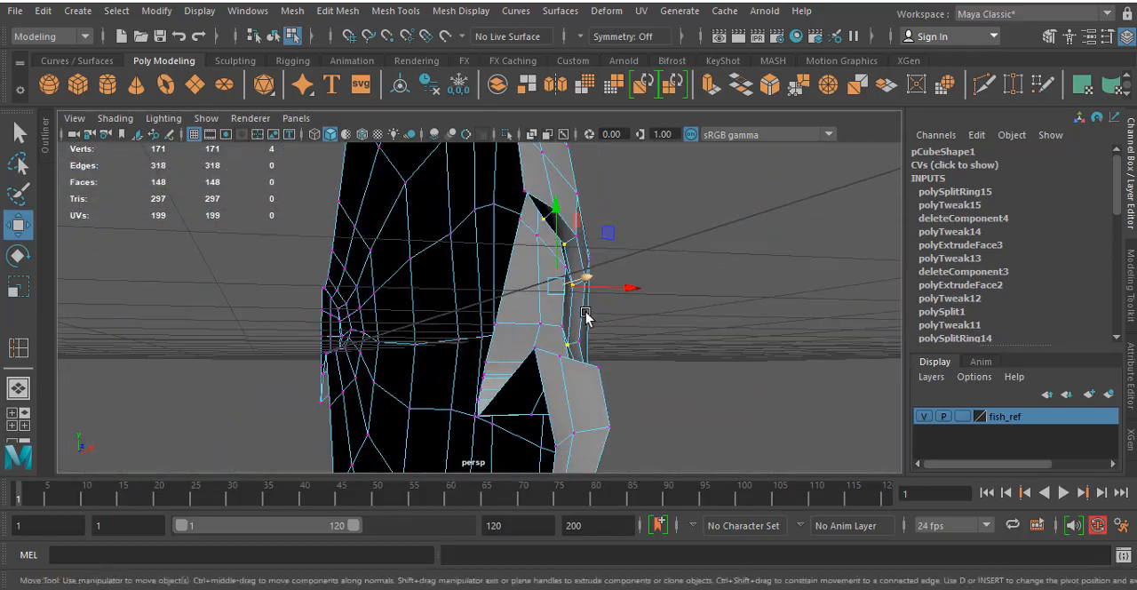
# - Reposition two vertices on the open centre-side edge of the upper jaw's mouth surface
pyautogui.click(496, 322)
pyautogui.keyDown('alt'); pyautogui.moveTo(497, 322); pyautogui.dragTo(627, 369); pyautogui.keyUp('alt')
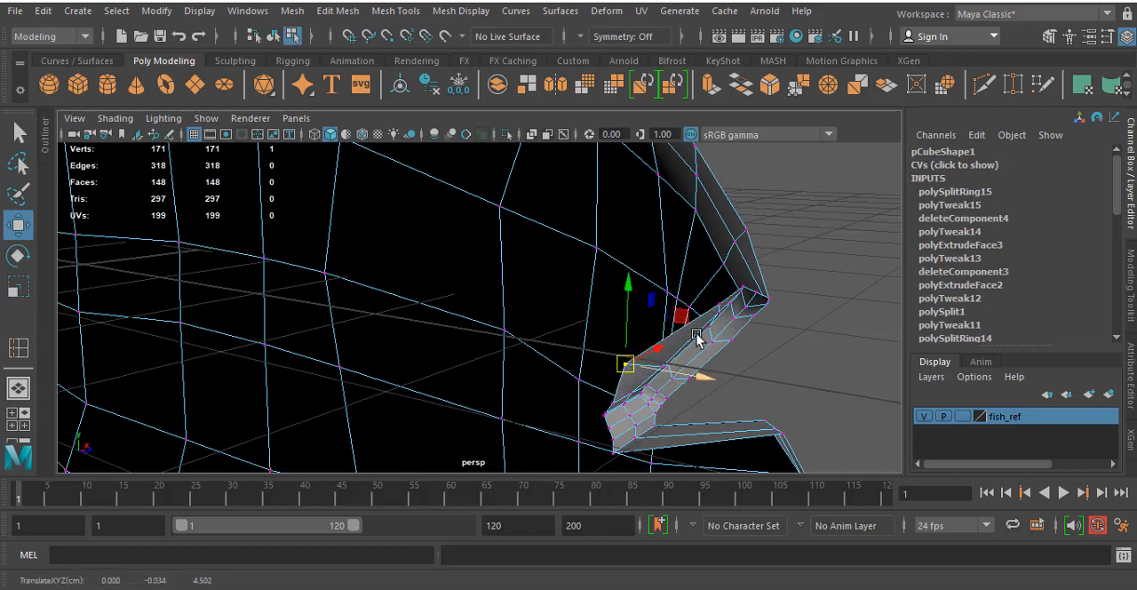
pyautogui.click(717, 299)
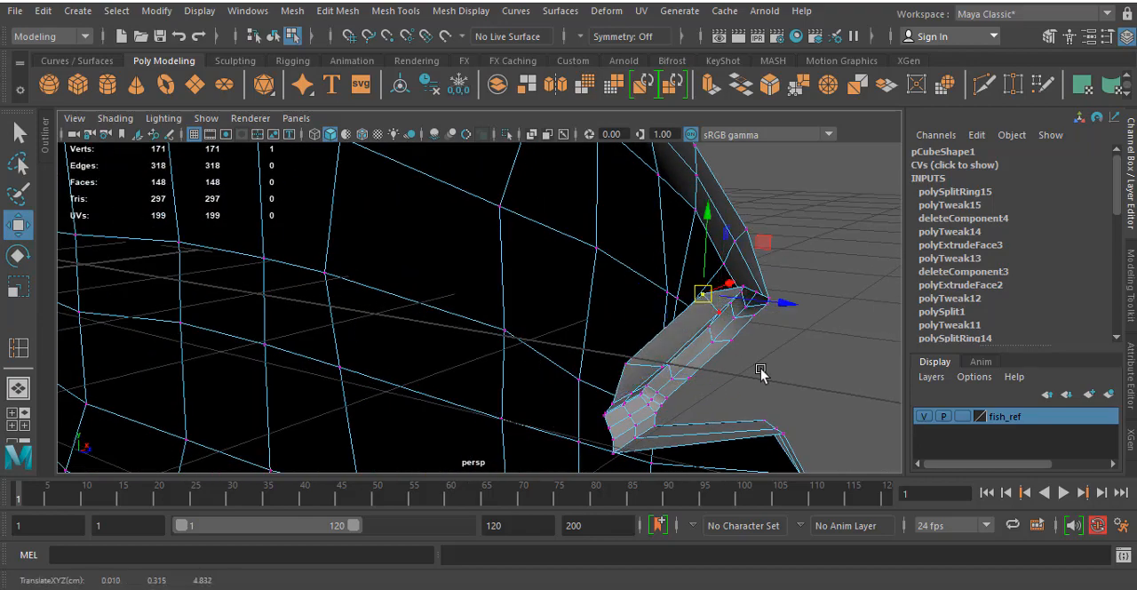
pyautogui.keyDown('alt'); pyautogui.moveTo(760, 373); pyautogui.dragTo(678, 351); pyautogui.keyUp('alt')
# - Examine the upper jaw's lip and mouth fold in smooth preview, selecting vertices along the fold's inner edge
pyautogui.press('3')
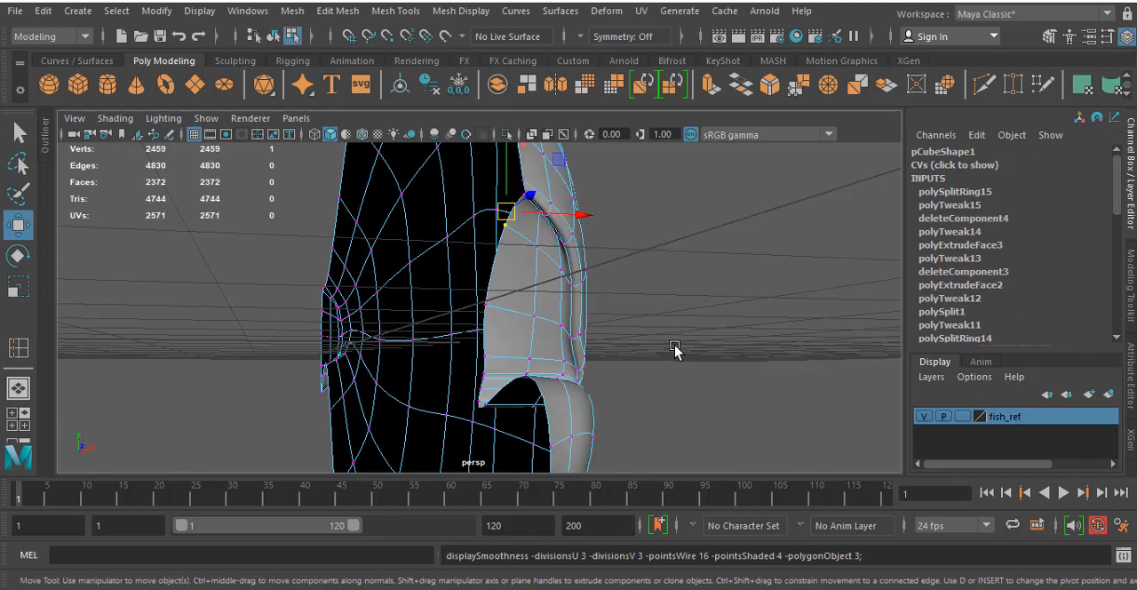
pyautogui.keyDown('alt'); pyautogui.moveTo(566, 311); pyautogui.dragTo(653, 307); pyautogui.keyUp('alt')
pyautogui.scroll(4, 515, 236)
pyautogui.keyDown('alt'); pyautogui.moveTo(560, 222); pyautogui.dragTo(602, 279); pyautogui.keyUp('alt')
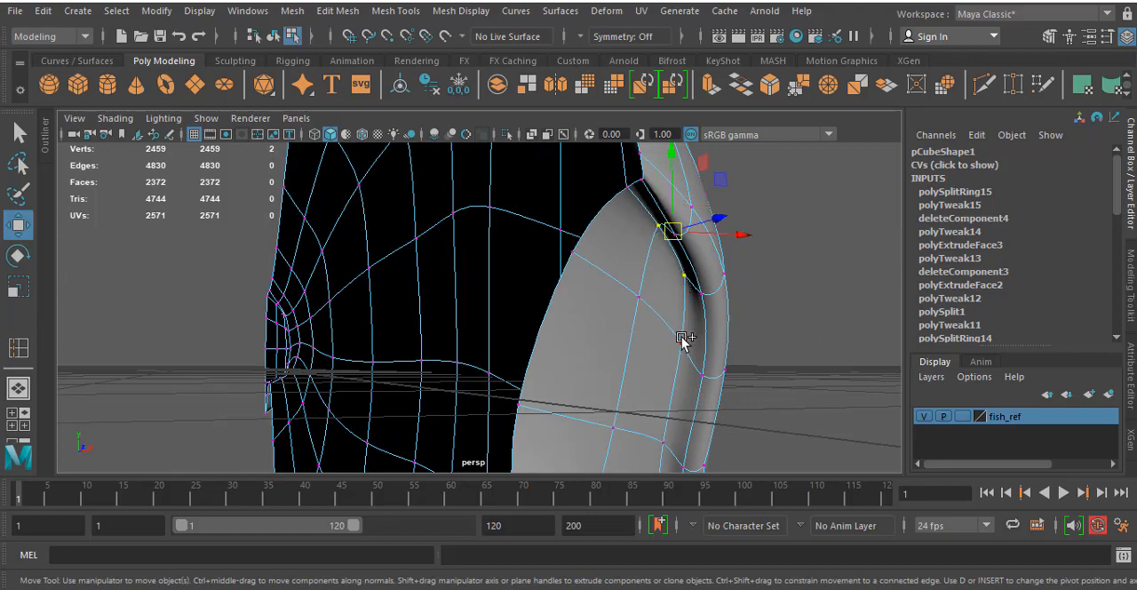
pyautogui.keyDown('alt'); pyautogui.moveTo(697, 350); pyautogui.dragTo(656, 273); pyautogui.keyUp('alt')
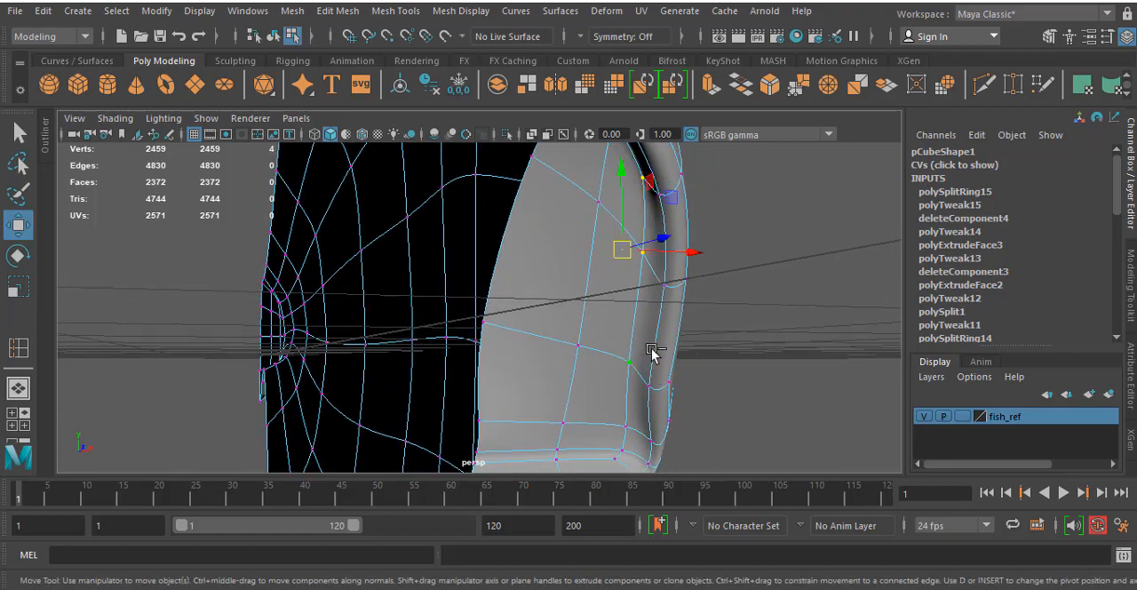
pyautogui.click(694, 254)
pyautogui.hotkey('ctrl', 'z')
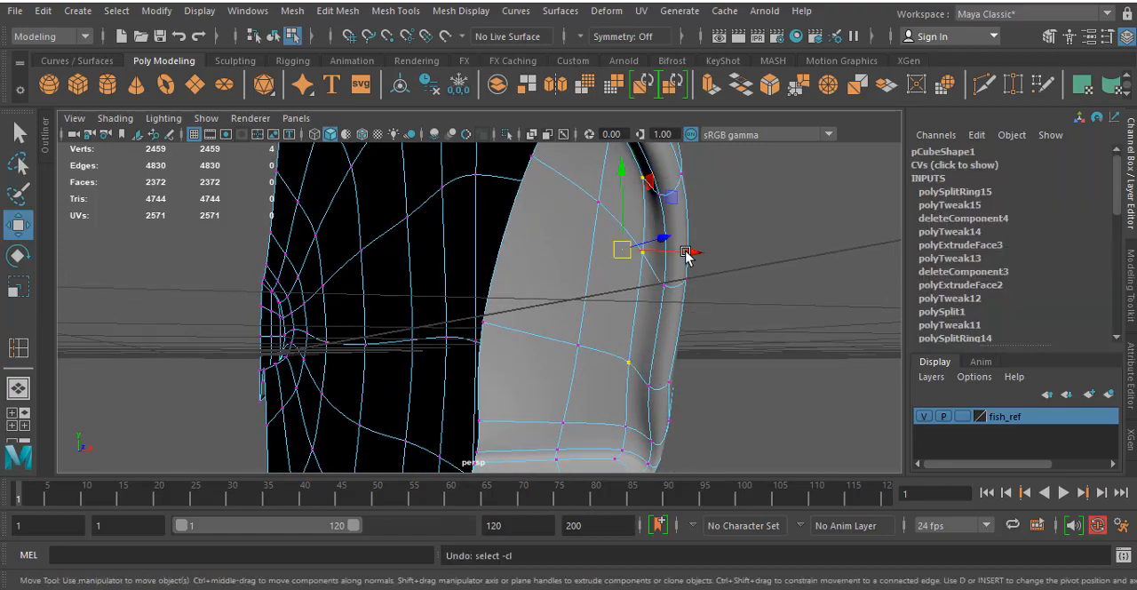
pyautogui.press('1')
# - Move five vertices of the loop inside the upper lip slightly along X toward the centre plane, and adjust the vertex at its front end
pyautogui.keyDown('alt'); pyautogui.moveTo(706, 284); pyautogui.dragTo(749, 296); pyautogui.keyUp('alt')
pyautogui.keyDown('shift'); pyautogui.click(689, 441); pyautogui.keyUp('shift')
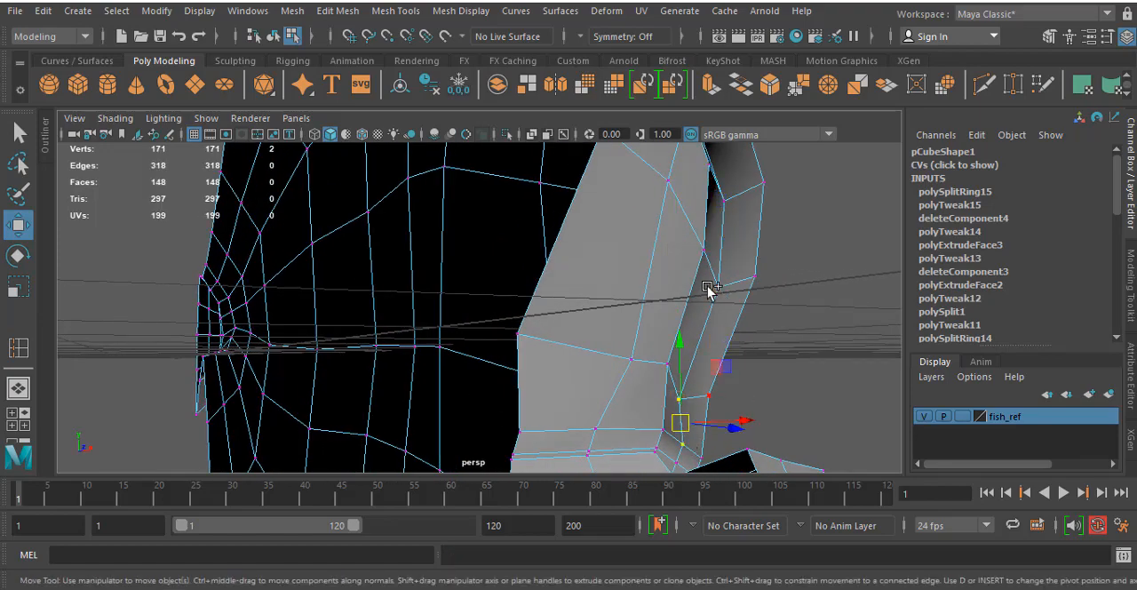
pyautogui.keyDown('shift'); pyautogui.click(720, 286); pyautogui.keyUp('shift')
pyautogui.keyDown('alt'); pyautogui.moveTo(728, 248); pyautogui.dragTo(726, 313); pyautogui.keyUp('alt')
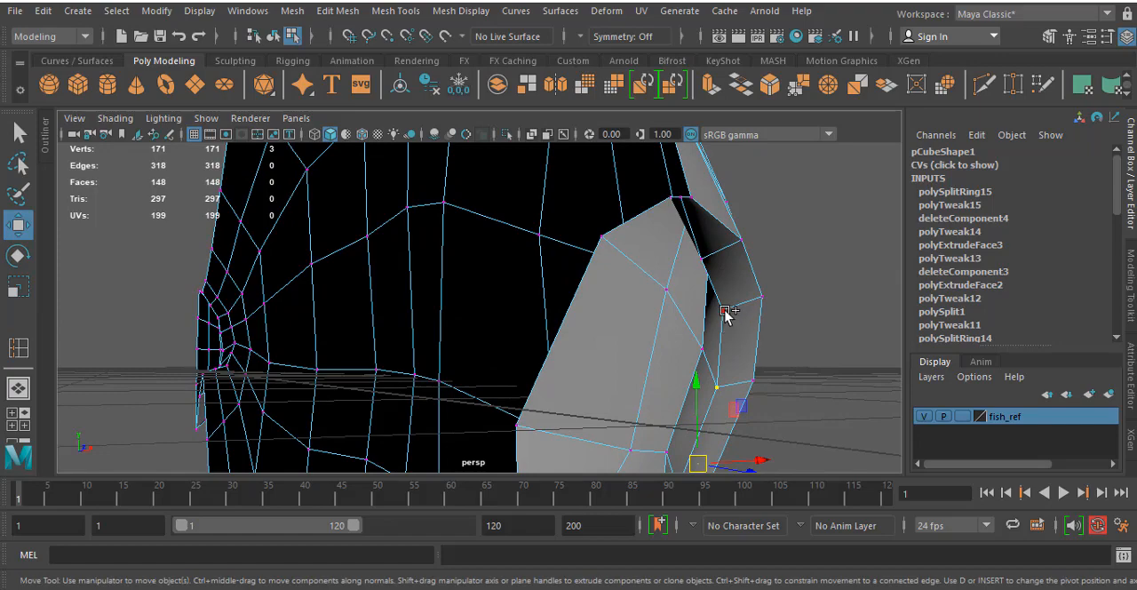
pyautogui.keyDown('shift'); pyautogui.click(702, 255); pyautogui.keyUp('shift')
pyautogui.keyDown('alt'); pyautogui.moveTo(703, 255); pyautogui.dragTo(656, 246); pyautogui.keyUp('alt')
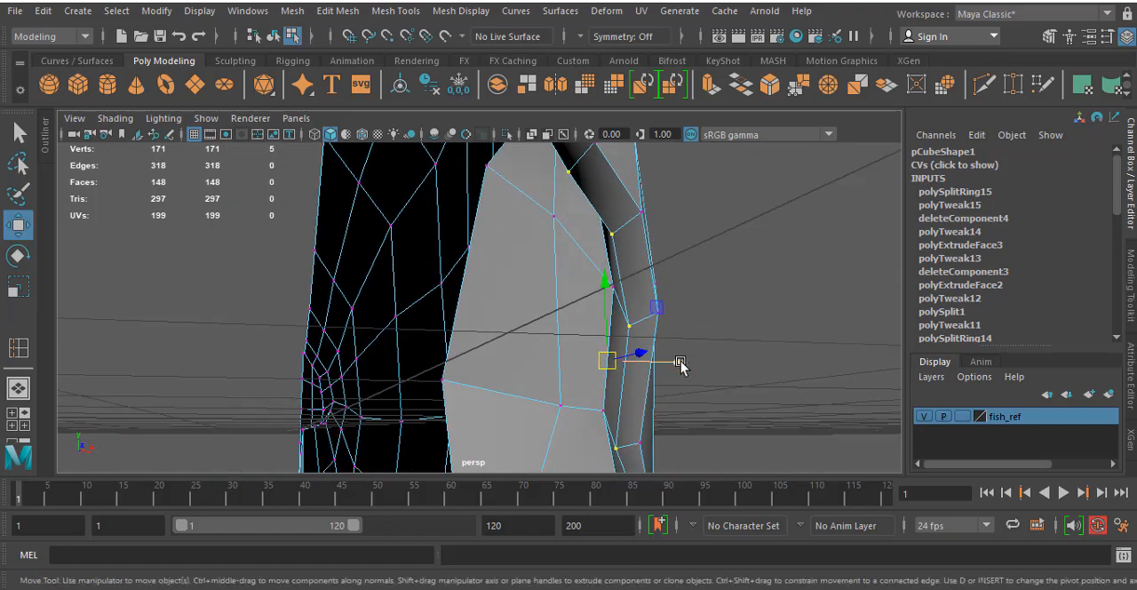
pyautogui.moveTo(680, 365); pyautogui.dragTo(669, 367)
pyautogui.keyDown('alt'); pyautogui.moveTo(628, 311); pyautogui.dragTo(602, 228); pyautogui.keyUp('alt')
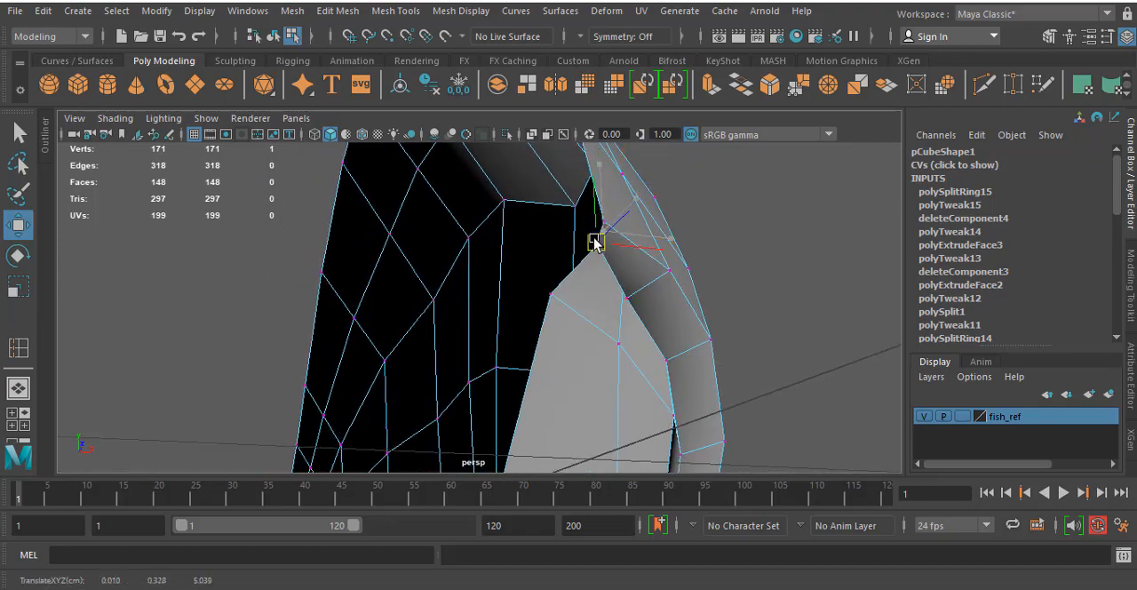
# - Extrude the two top faces of the lower jaw with an offset of 0.04
pyautogui.keyDown('alt'); pyautogui.moveTo(653, 271); pyautogui.dragTo(493, 331); pyautogui.keyUp('alt')
pyautogui.keyDown('alt'); pyautogui.moveTo(494, 330); pyautogui.dragTo(490, 321, button='middle'); pyautogui.keyUp('alt')
pyautogui.keyDown('alt'); pyautogui.moveTo(489, 322); pyautogui.dragTo(485, 244); pyautogui.keyUp('alt')
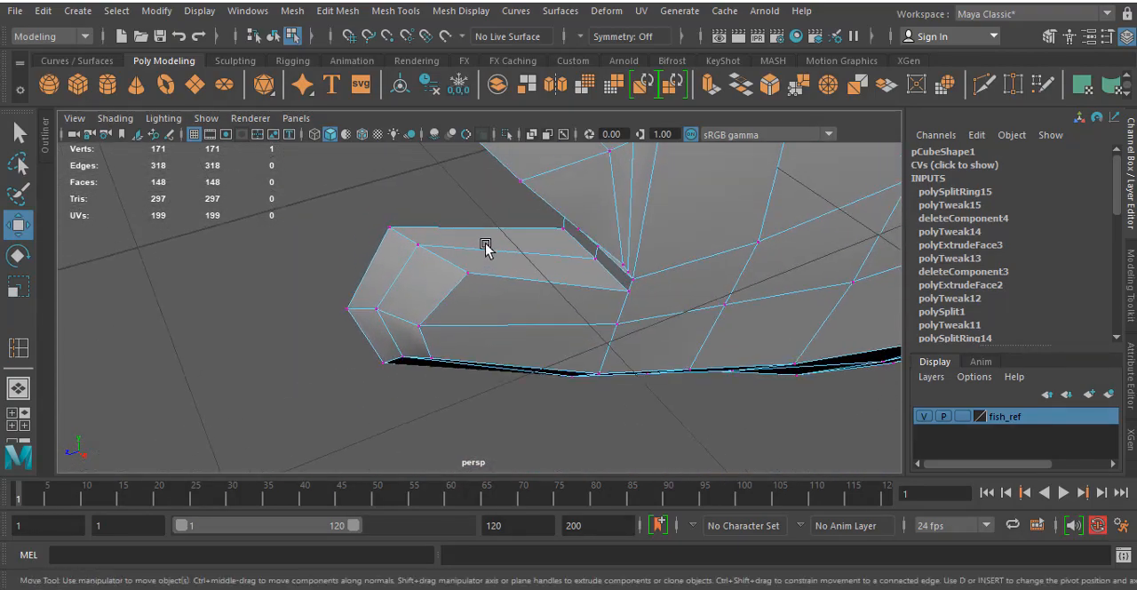
pyautogui.rightClick(484, 247)
pyautogui.click(499, 194)
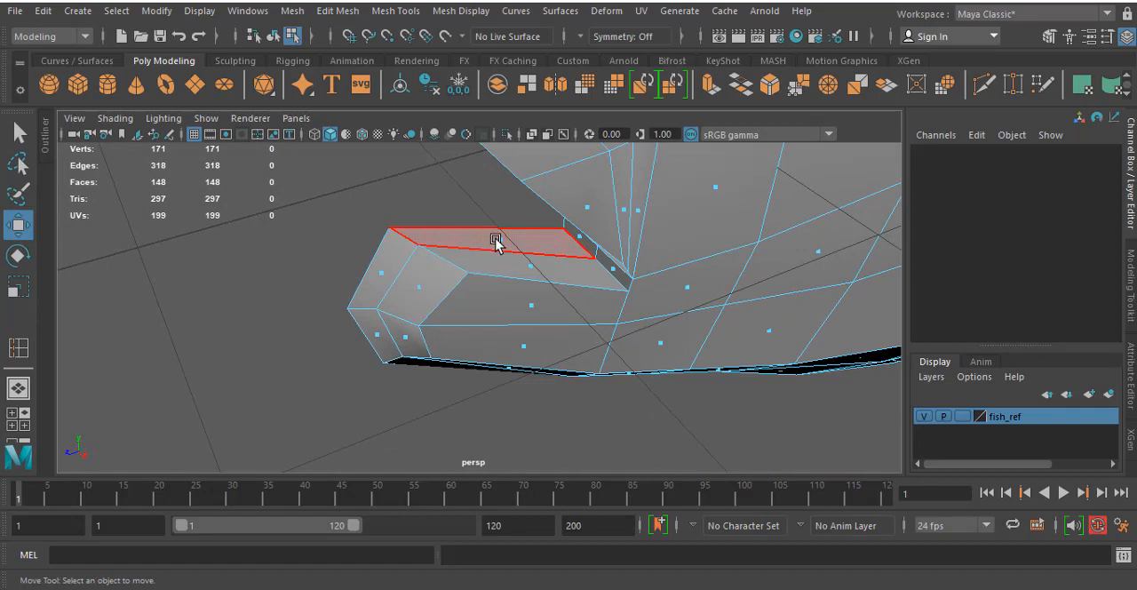
pyautogui.click(496, 243)
pyautogui.keyDown('shift'); pyautogui.click(544, 273); pyautogui.keyUp('shift')
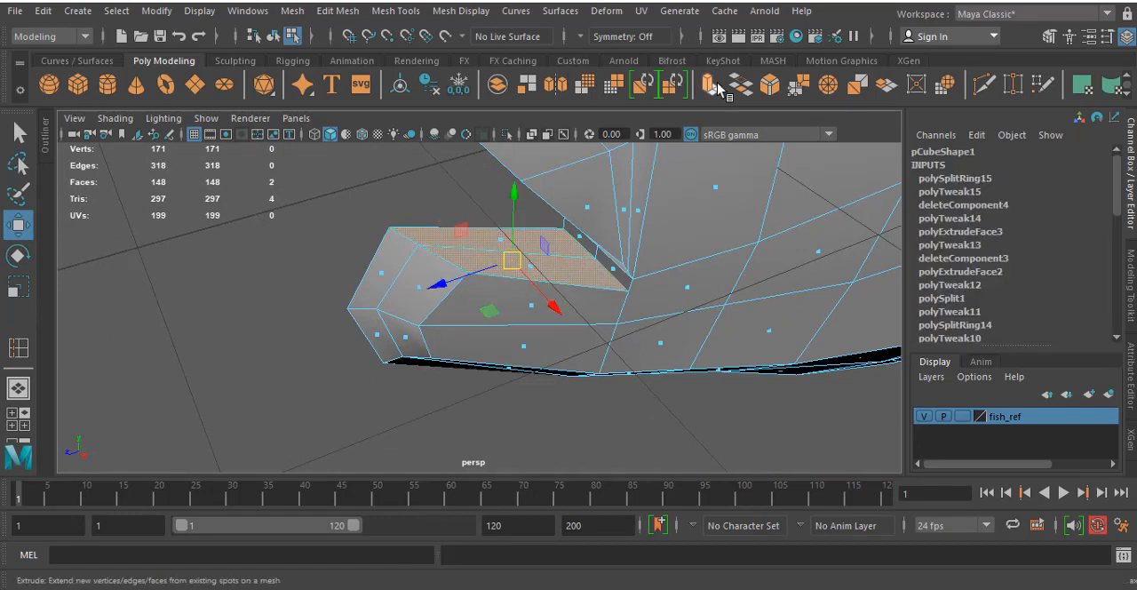
pyautogui.click(711, 85)
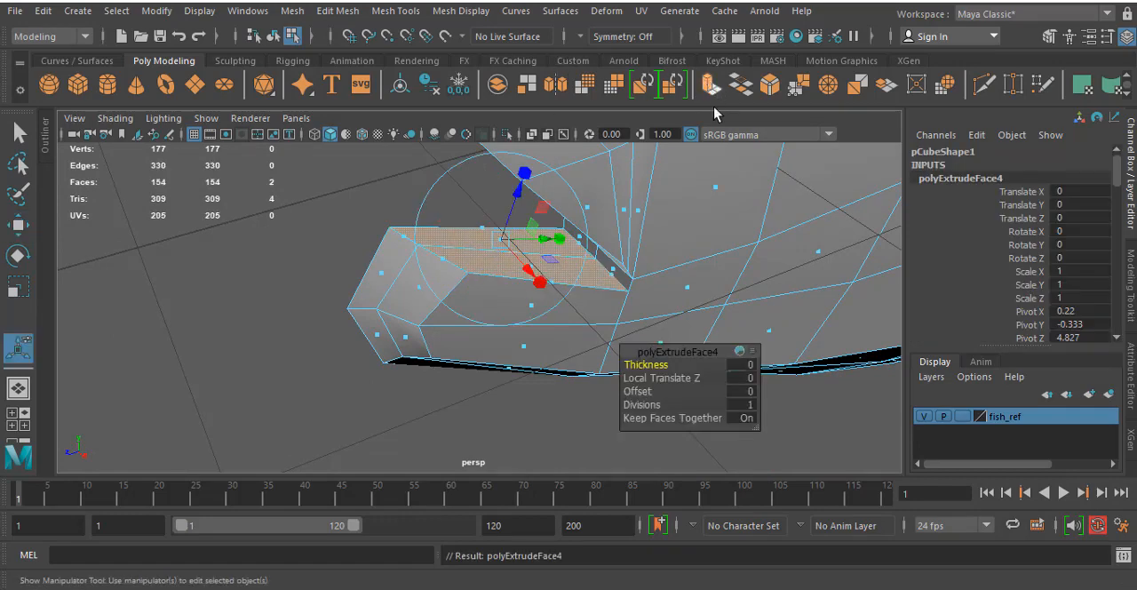
pyautogui.click(740, 391)
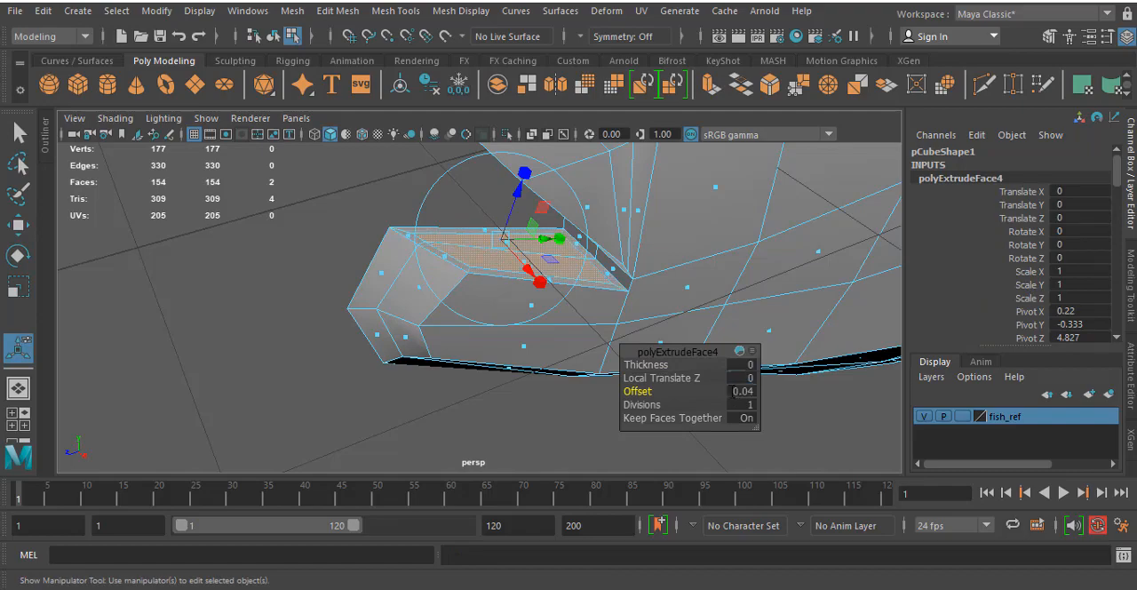
pyautogui.keyDown('alt'); pyautogui.moveTo(356, 267); pyautogui.dragTo(357, 278); pyautogui.keyUp('alt')
pyautogui.click(312, 220)
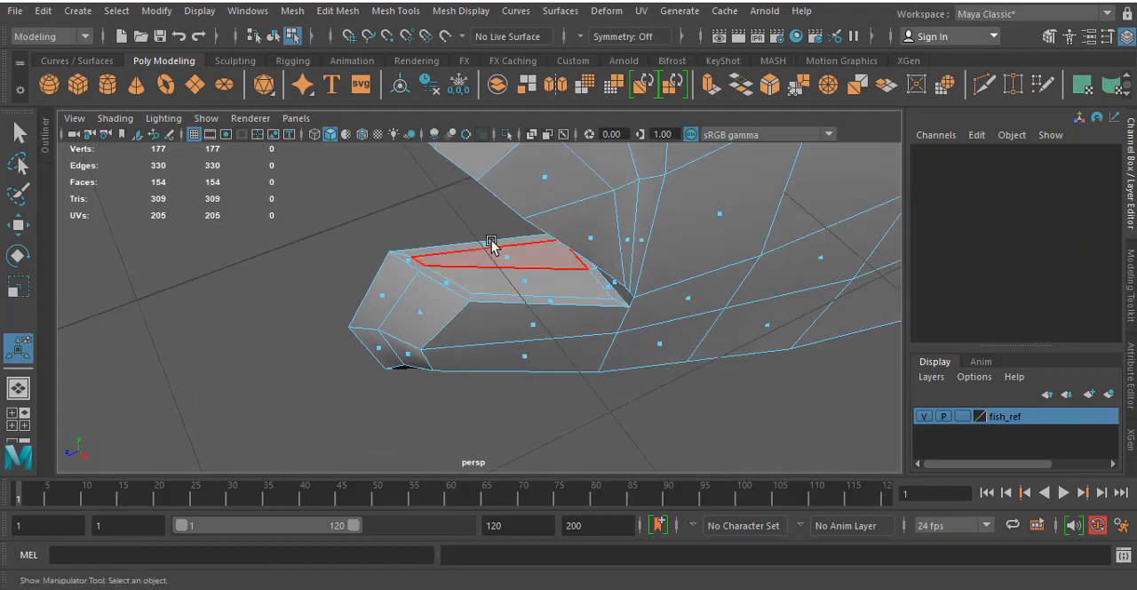
pyautogui.click(490, 243)
pyautogui.hotkey('ctrl', 'shift', 'i')
pyautogui.press('Delete')
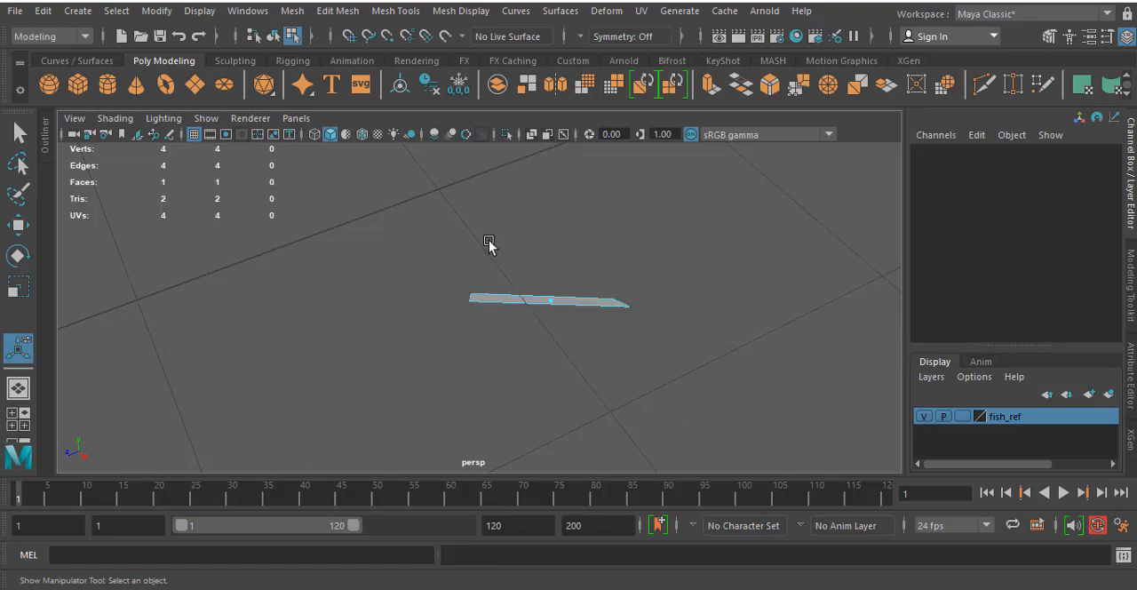
pyautogui.hotkey('ctrl', 'z')
# - Delete the narrow border face along the open centre side of the lower jaw's mouth surface
pyautogui.click(480, 246)
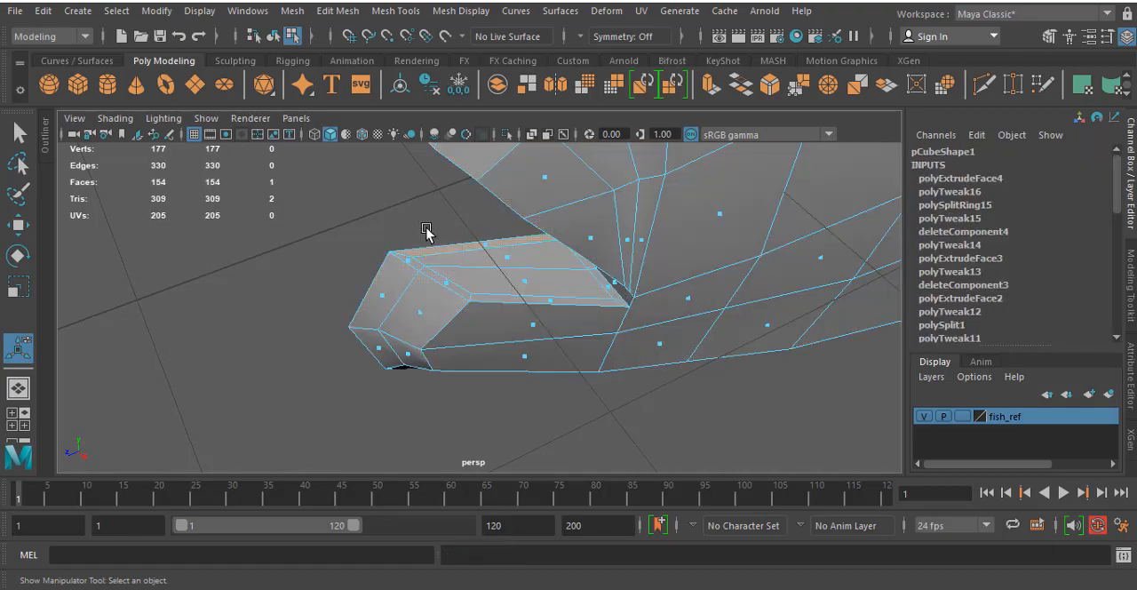
pyautogui.press('Delete')
# - Select the two inset faces on the lower jaw, try lowering them directly, and undo the move
pyautogui.keyDown('alt'); pyautogui.moveTo(501, 280); pyautogui.dragTo(432, 248); pyautogui.keyUp('alt')
pyautogui.click(528, 232)
pyautogui.keyDown('shift'); pyautogui.click(432, 248); pyautogui.keyUp('shift')
pyautogui.press('w')
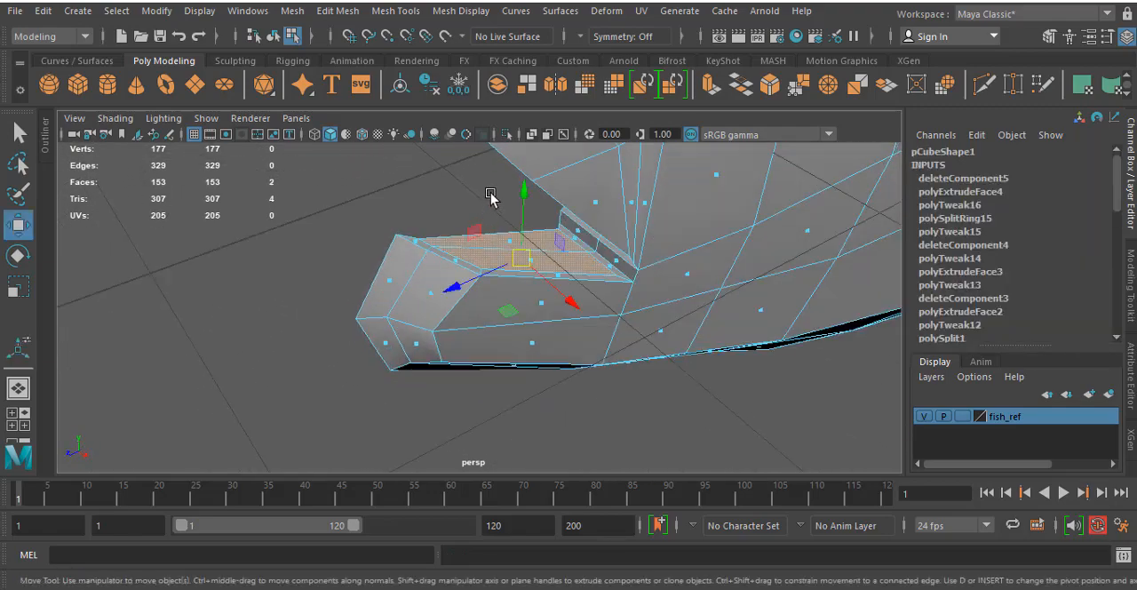
pyautogui.moveTo(519, 195); pyautogui.dragTo(514, 208)
pyautogui.keyDown('alt'); pyautogui.moveTo(417, 264); pyautogui.dragTo(513, 272); pyautogui.keyUp('alt')
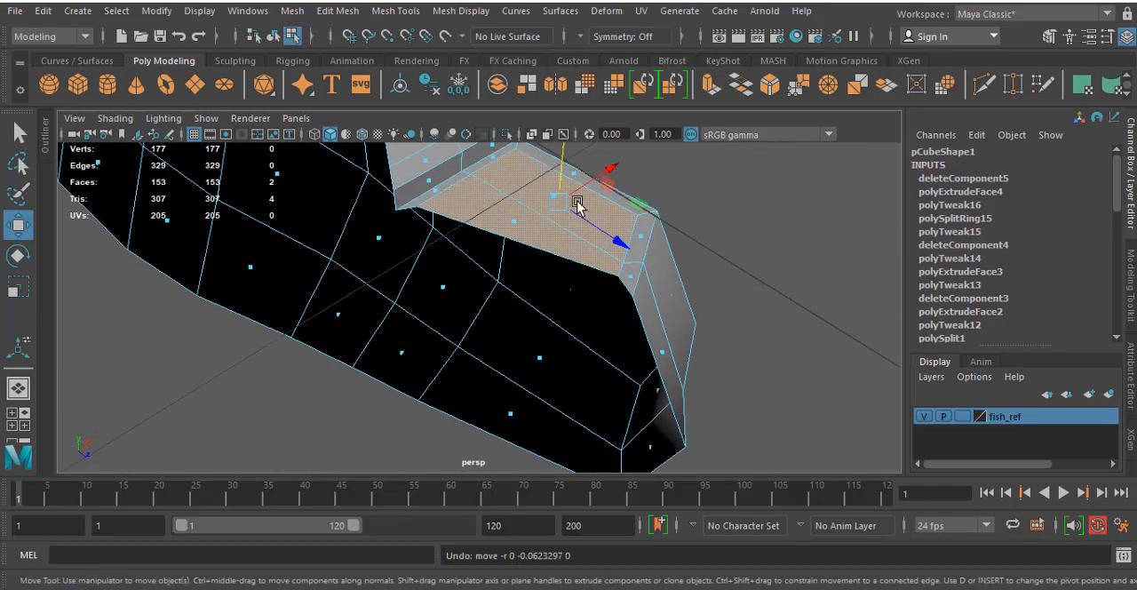
# - Extrude the two inset lower-jaw faces downward, and delete the resulting wall face on the open centre side
pyautogui.keyDown('alt'); pyautogui.moveTo(579, 203); pyautogui.dragTo(584, 244); pyautogui.keyUp('alt')
pyautogui.click(711, 86)
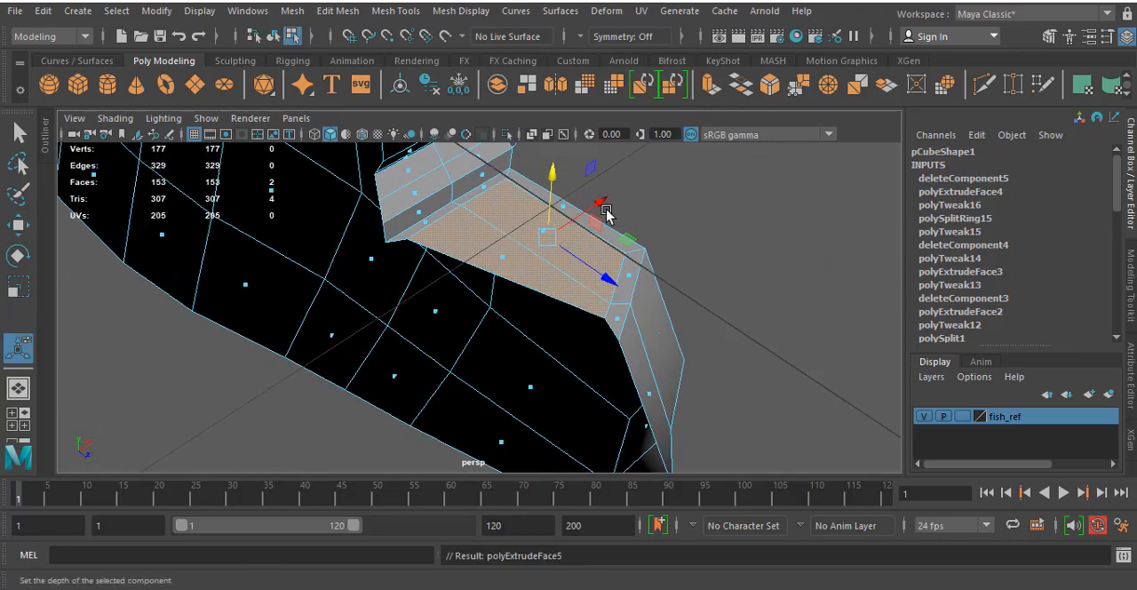
pyautogui.moveTo(492, 208); pyautogui.dragTo(542, 260)
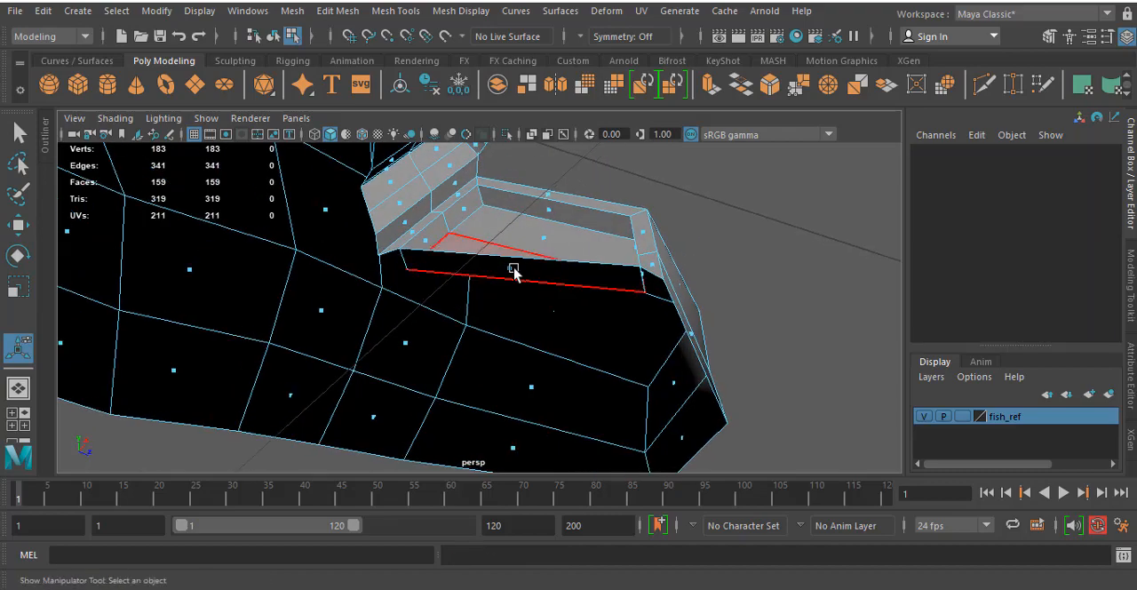
pyautogui.press('Delete')
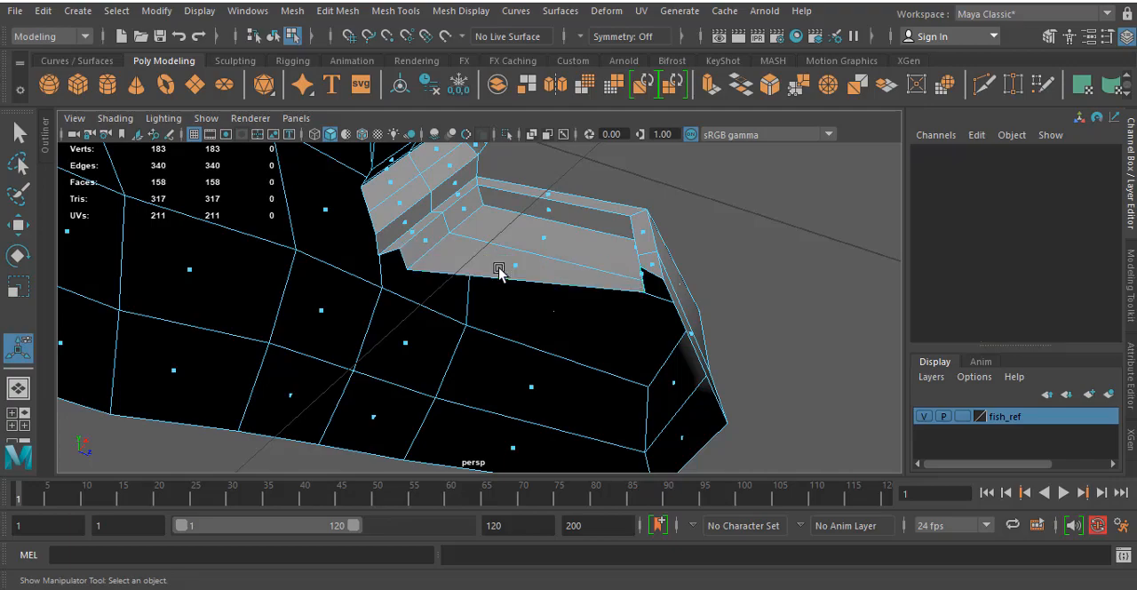
pyautogui.keyDown('alt'); pyautogui.moveTo(683, 271); pyautogui.dragTo(796, 209); pyautogui.keyUp('alt')
pyautogui.scroll(6, 332, 223)
pyautogui.keyDown('alt'); pyautogui.moveTo(363, 213); pyautogui.dragTo(409, 246, button='middle'); pyautogui.keyUp('alt')
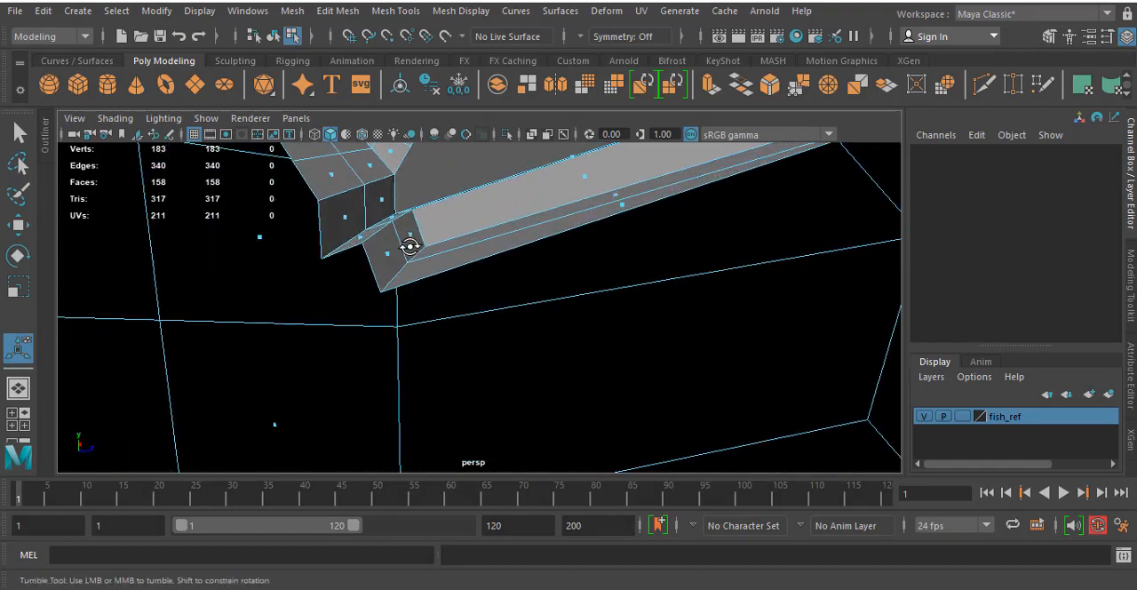
# - Select the three vertices at the back end of the lower jaw's inner mouth and adjust their position near the mouth corner
pyautogui.keyDown('alt'); pyautogui.moveTo(409, 246); pyautogui.dragTo(390, 194); pyautogui.keyUp('alt')
pyautogui.moveTo(390, 194); pyautogui.dragTo(320, 146, button='right')
pyautogui.click(388, 197)
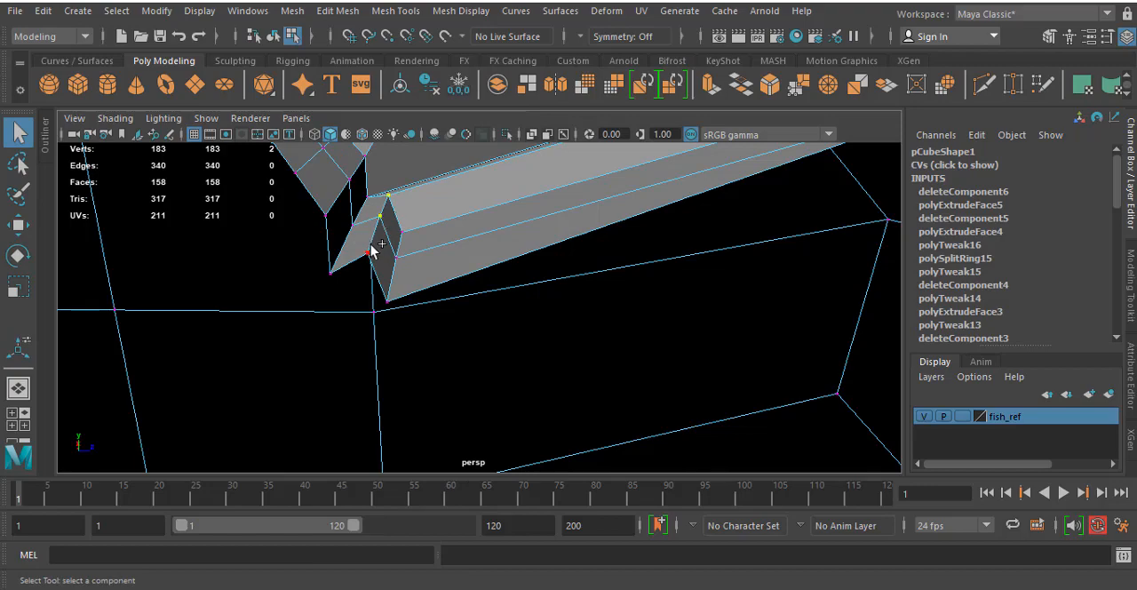
pyautogui.press('w')
pyautogui.moveTo(380, 219); pyautogui.dragTo(333, 269)
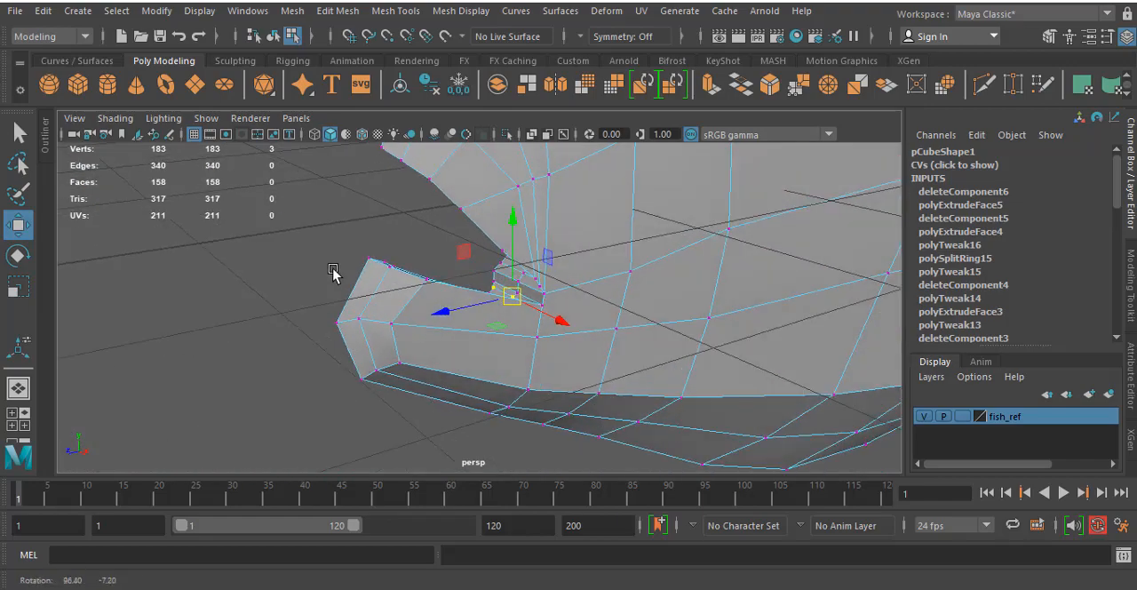
pyautogui.press('3')
pyautogui.keyDown('alt'); pyautogui.moveTo(572, 298); pyautogui.dragTo(497, 308); pyautogui.keyUp('alt')
# - In the unsmoothed side view, adjust the vertex on the upper lip's lower edge to follow the reference
pyautogui.click(287, 216)
pyautogui.keyDown('alt'); pyautogui.moveTo(287, 216); pyautogui.dragTo(436, 257); pyautogui.keyUp('alt')
pyautogui.press('space')
pyautogui.press('space')
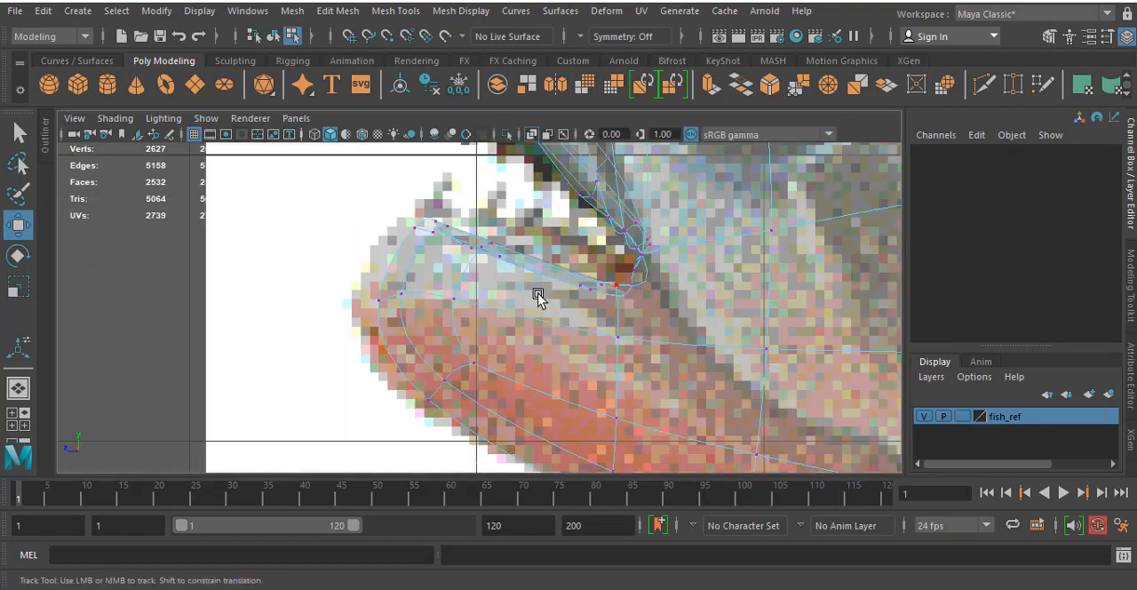
pyautogui.keyDown('alt'); pyautogui.moveTo(536, 294); pyautogui.dragTo(558, 399, button='middle'); pyautogui.keyUp('alt')
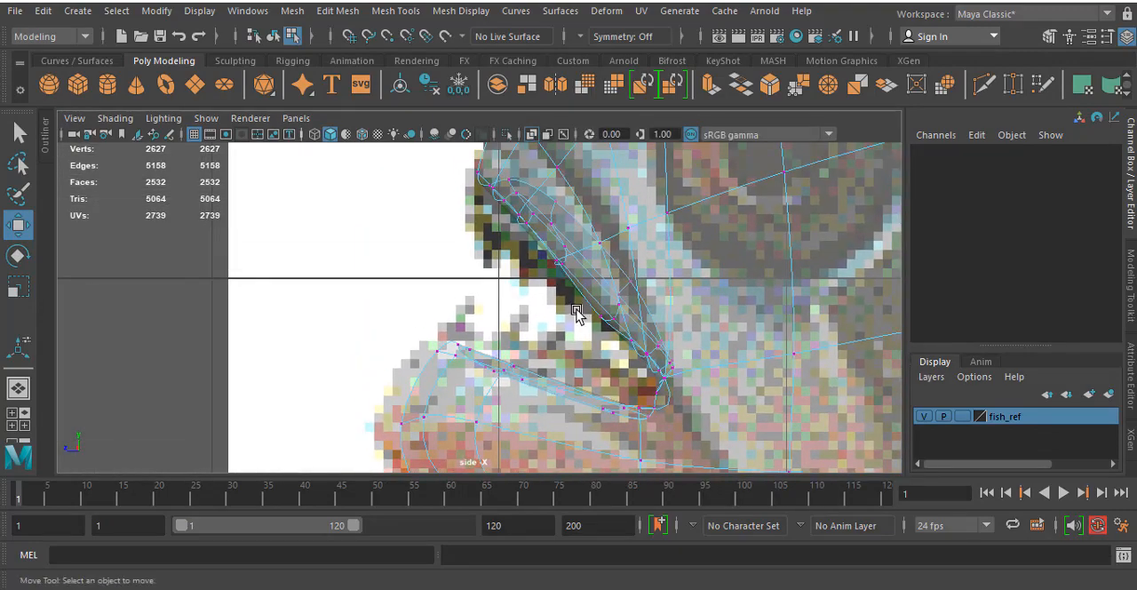
pyautogui.press('1')
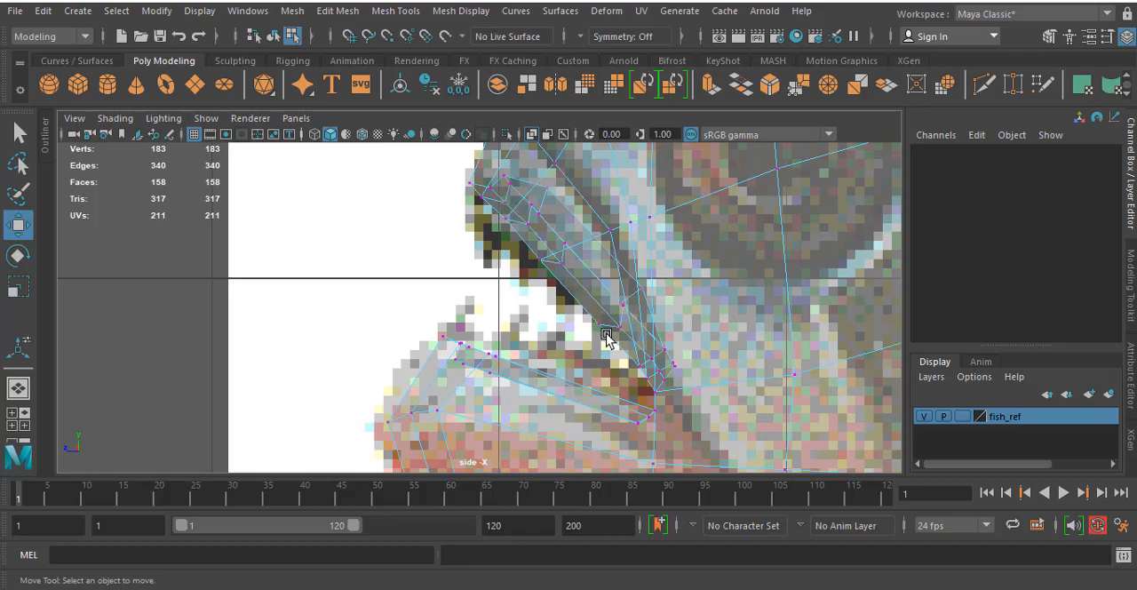
pyautogui.moveTo(580, 316); pyautogui.dragTo(612, 338)
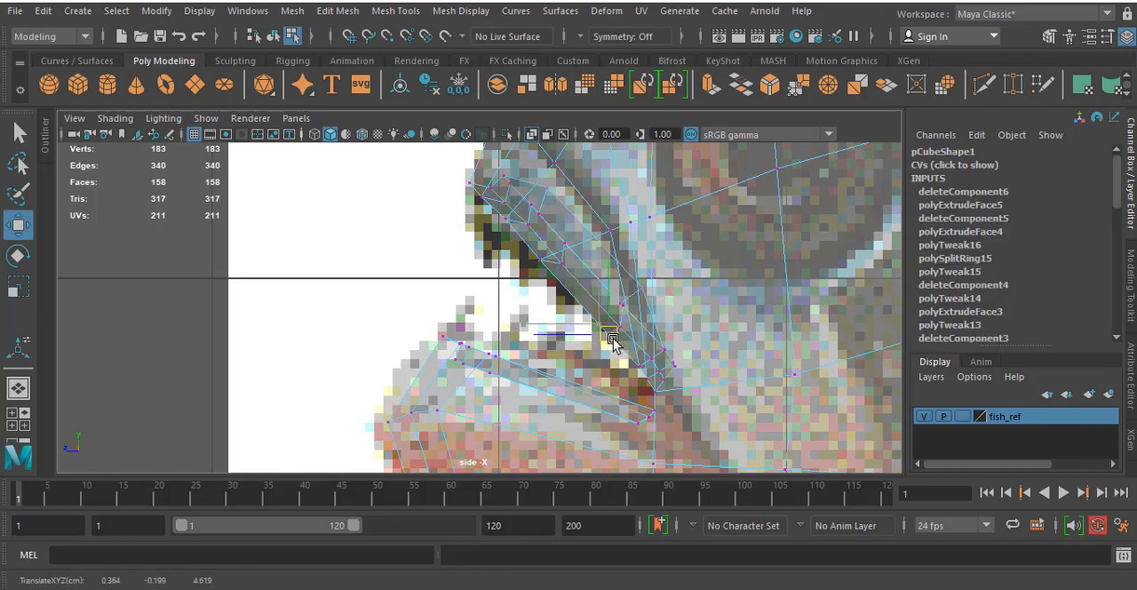
# - Insert an edge loop across the lower jaw, about midway between its front and the mouth corner
pyautogui.keyDown('alt'); pyautogui.moveTo(486, 305); pyautogui.dragTo(453, 178, button='middle'); pyautogui.keyUp('alt')
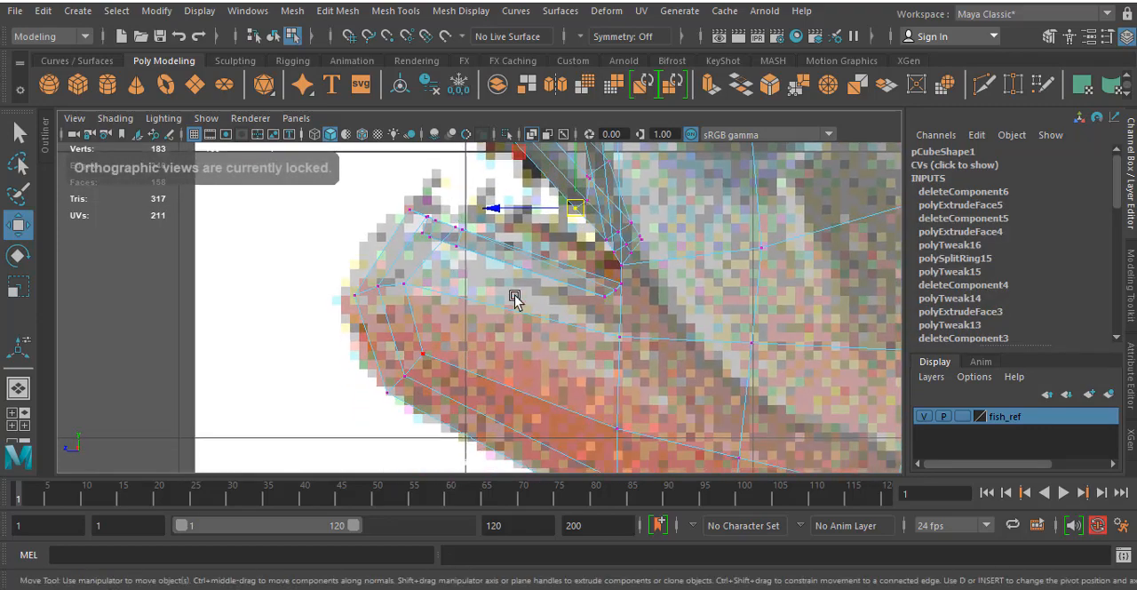
pyautogui.keyDown('alt'); pyautogui.moveTo(515, 300); pyautogui.dragTo(471, 295, button='middle'); pyautogui.keyUp('alt')
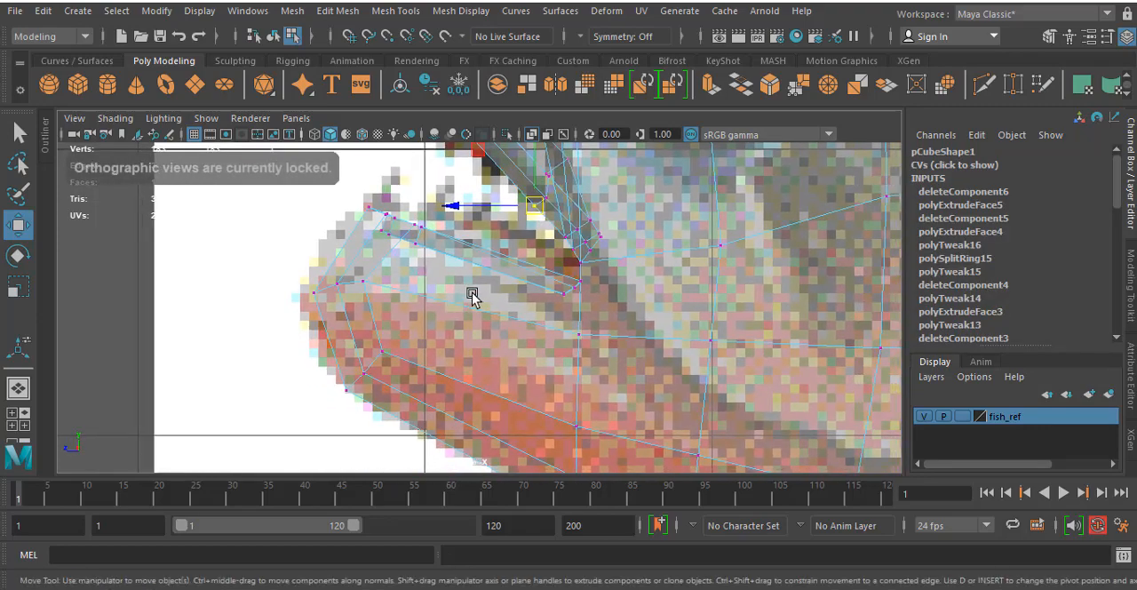
pyautogui.click(398, 11)
pyautogui.click(443, 138)
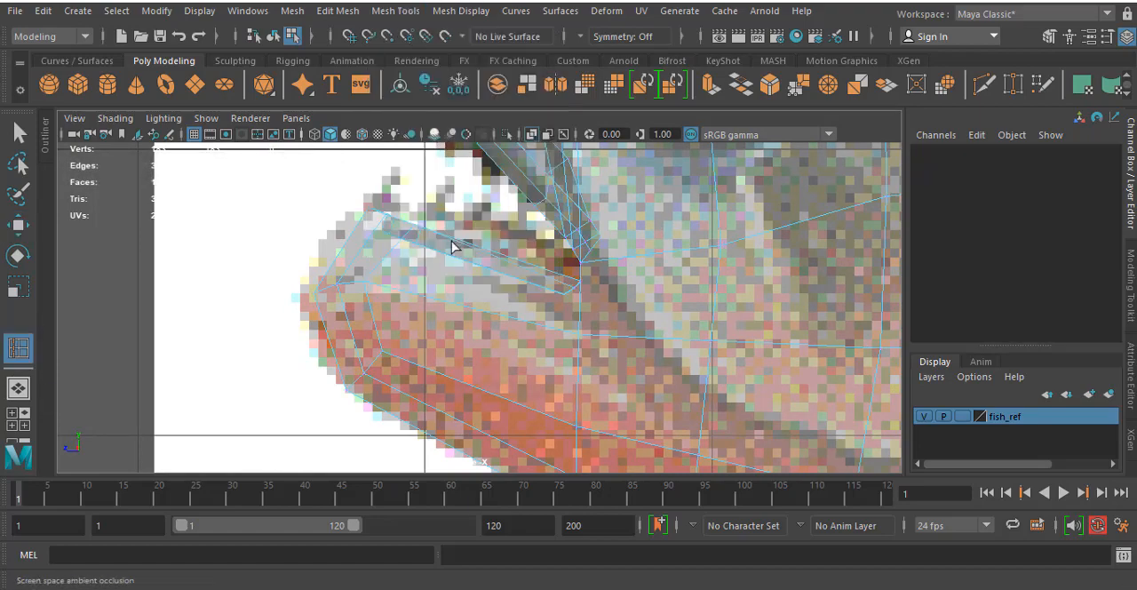
pyautogui.moveTo(430, 304); pyautogui.dragTo(454, 307)
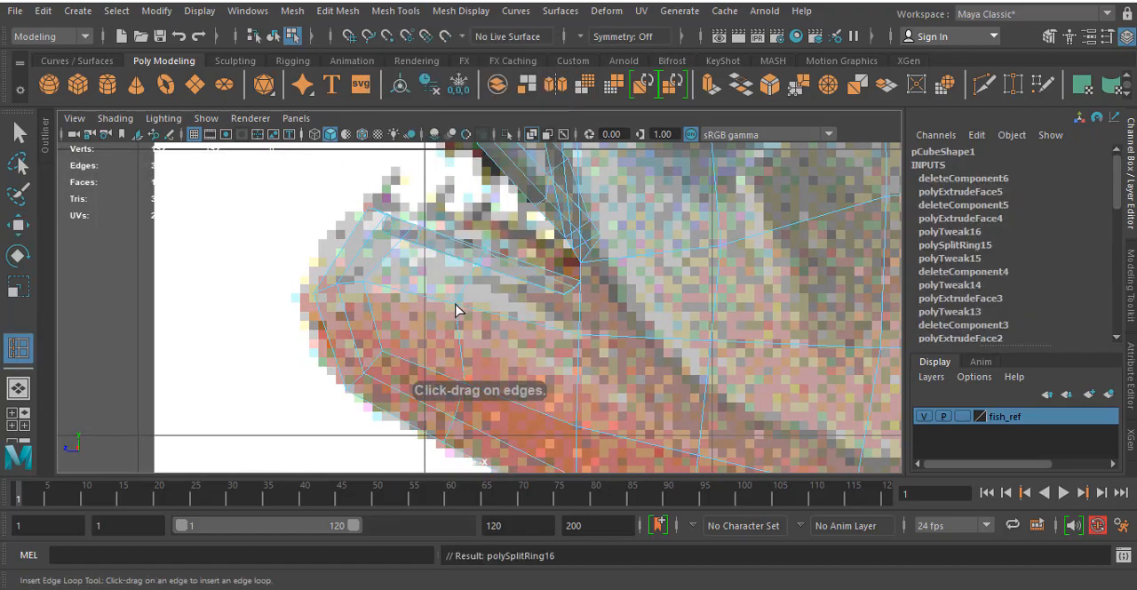
# - Move the new loop's vertices on the lower jaw to round its underside and side along the reference outline
pyautogui.keyDown('alt'); pyautogui.moveTo(456, 310); pyautogui.dragTo(450, 213, button='middle'); pyautogui.keyUp('alt')
pyautogui.press('w')
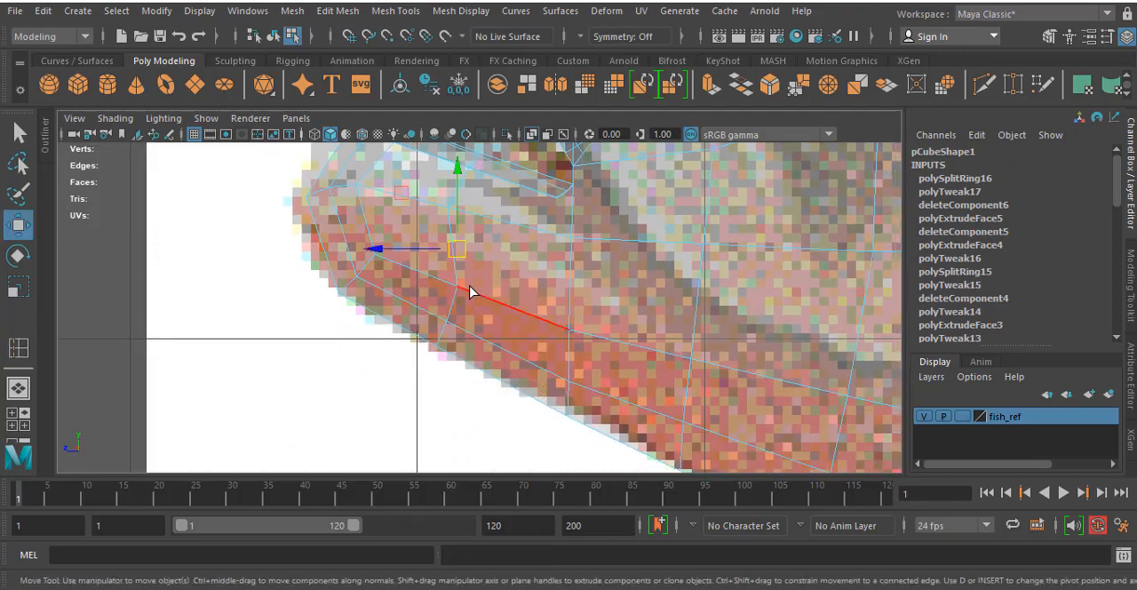
pyautogui.moveTo(472, 294); pyautogui.dragTo(394, 147, button='right')
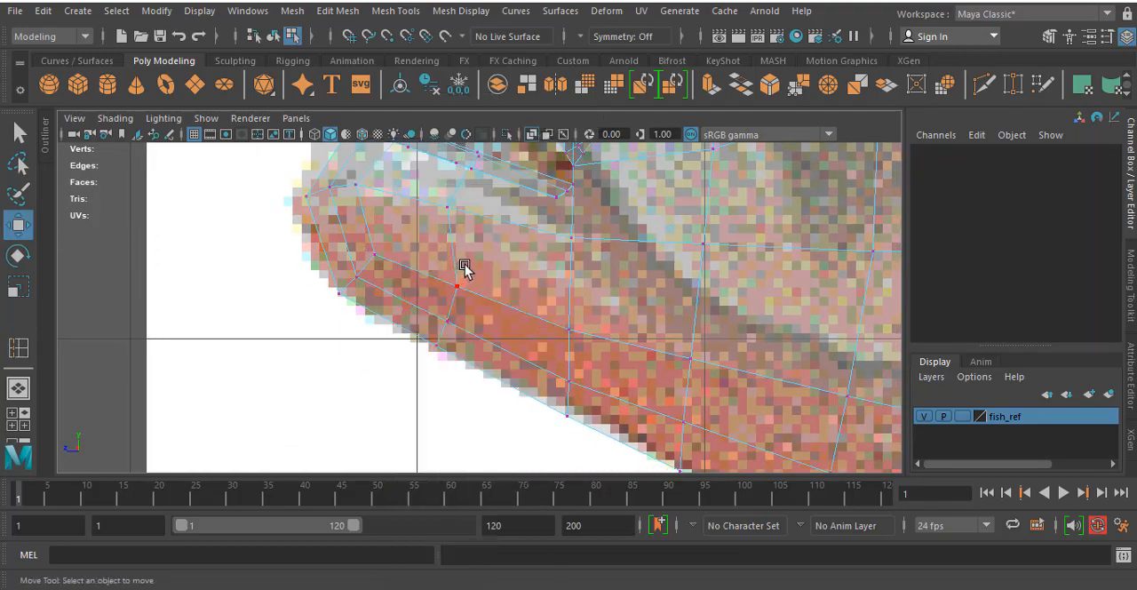
pyautogui.moveTo(423, 375); pyautogui.dragTo(424, 373)
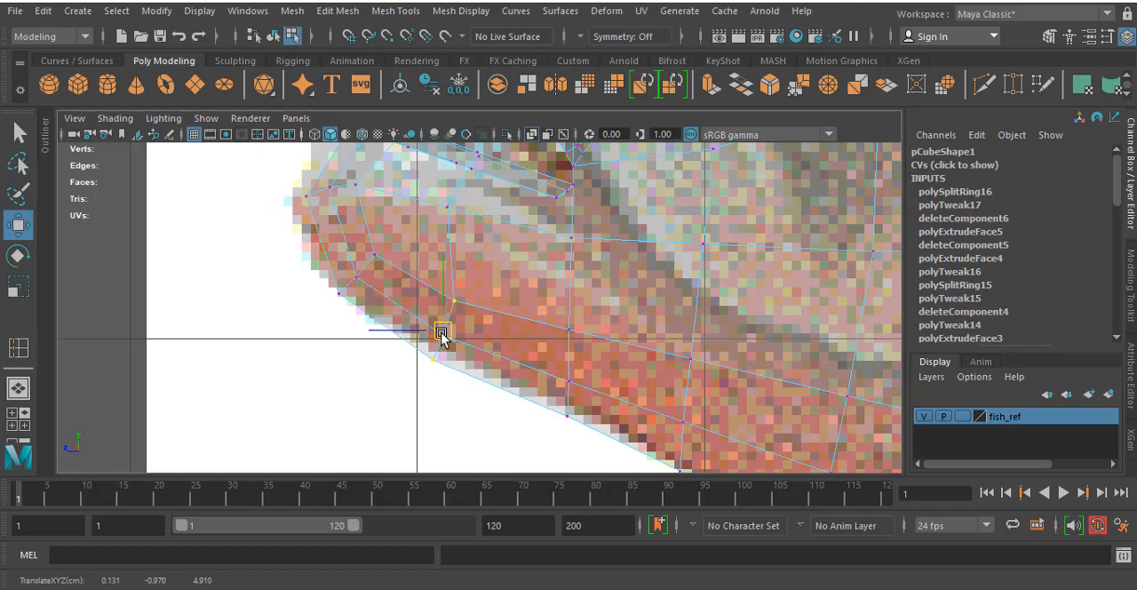
pyautogui.keyDown('alt'); pyautogui.moveTo(480, 237); pyautogui.dragTo(496, 317, button='middle'); pyautogui.keyUp('alt')
pyautogui.moveTo(467, 290); pyautogui.dragTo(477, 301)
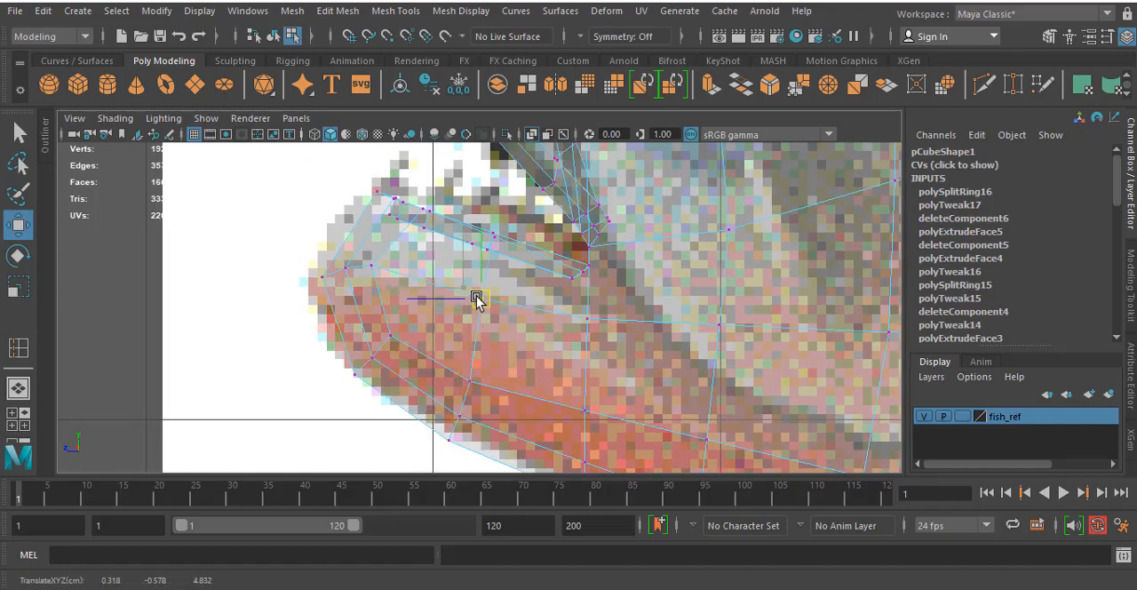
# - Insert two more edge loops across the lower jaw, one on each side of the previous loop
pyautogui.click(18, 354)
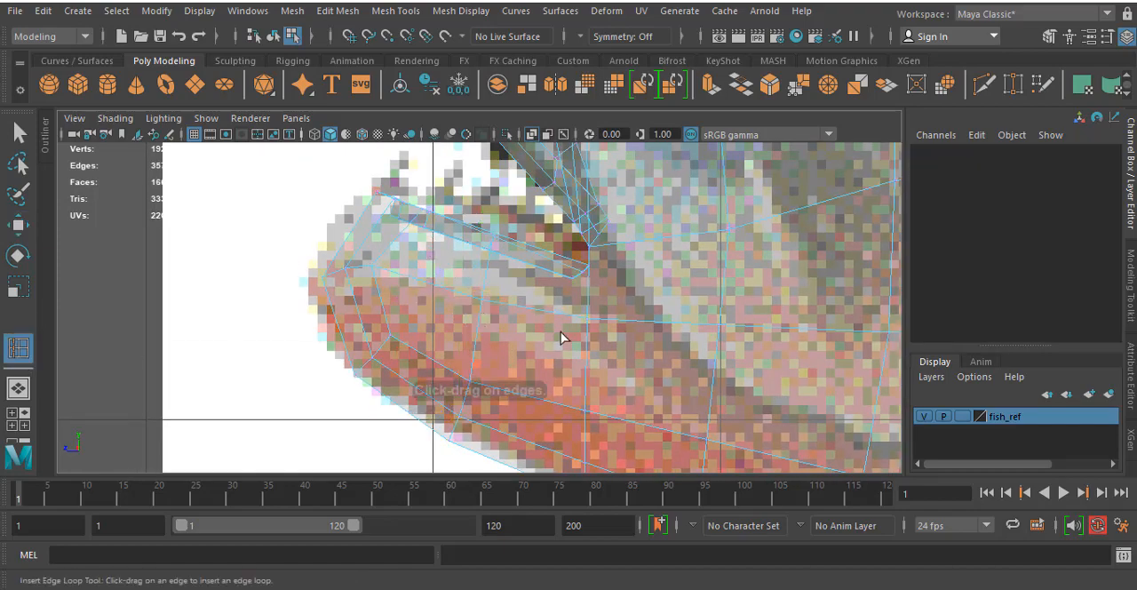
pyautogui.click(544, 312)
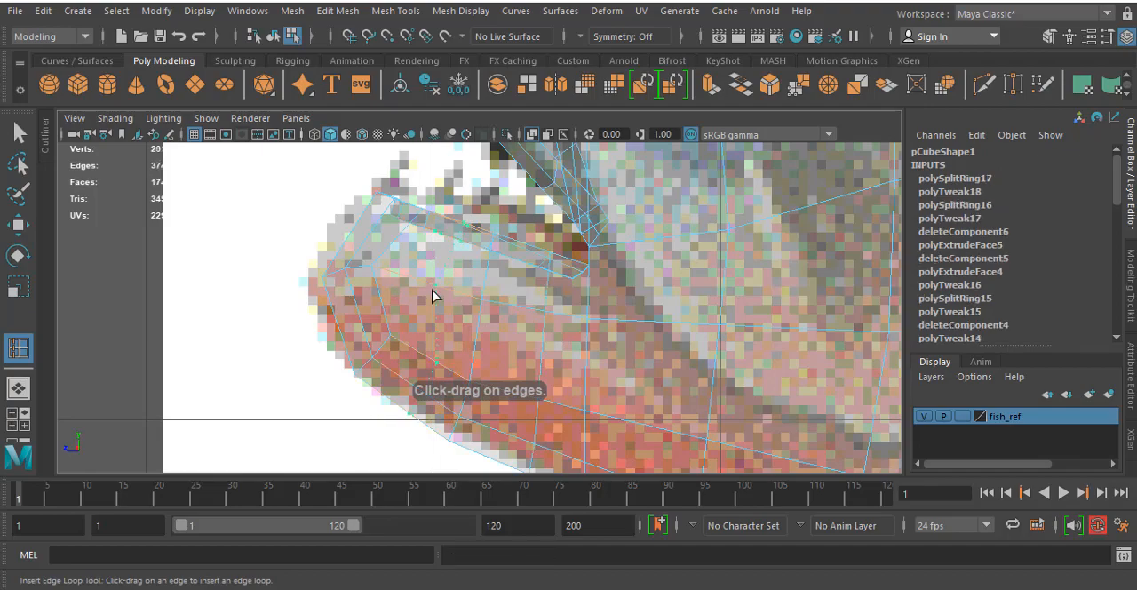
pyautogui.click(429, 297)
pyautogui.press('a')
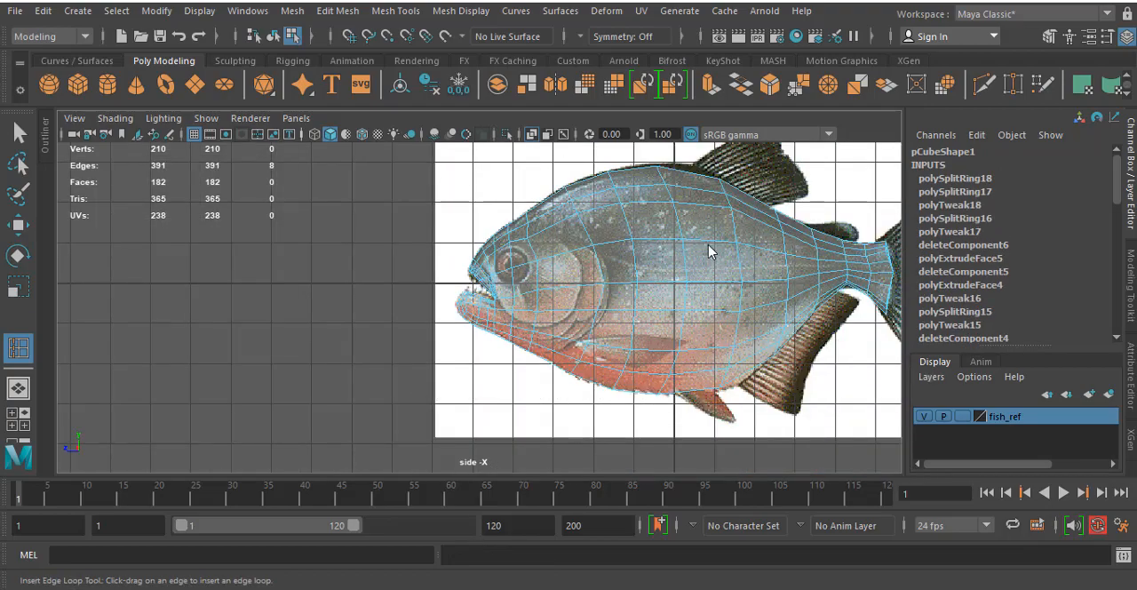
# - Insert an edge loop across the front part of the upper jaw in the perspective view
pyautogui.press('space')
pyautogui.press('space')
pyautogui.keyDown('alt'); pyautogui.moveTo(706, 246); pyautogui.dragTo(474, 211); pyautogui.keyUp('alt')
pyautogui.click(439, 230)
# - In the side view, move the front vertex of the new upper-jaw loop onto the snout outline of the reference
pyautogui.press('space')
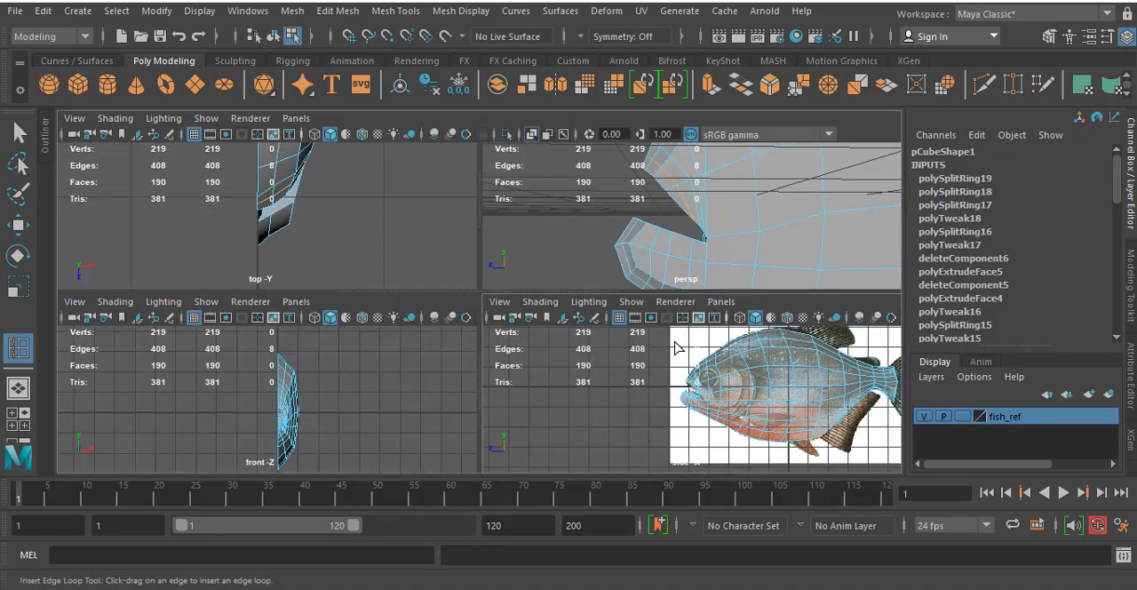
pyautogui.press('space')
pyautogui.scroll(10, 501, 289)
pyautogui.scroll(-5, 501, 289)
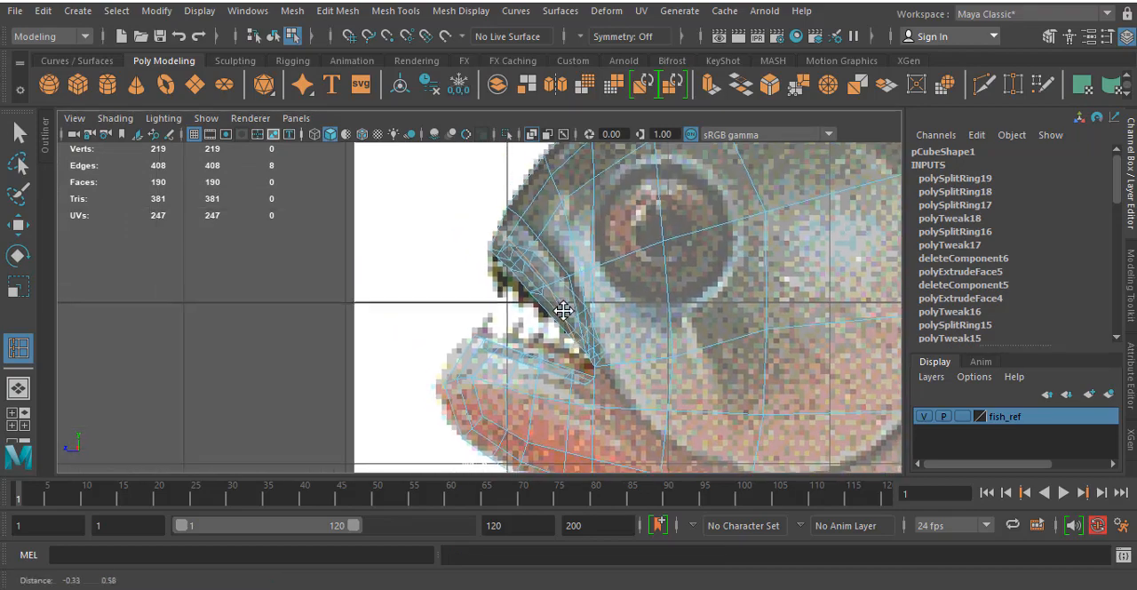
pyautogui.scroll(8, 521, 258)
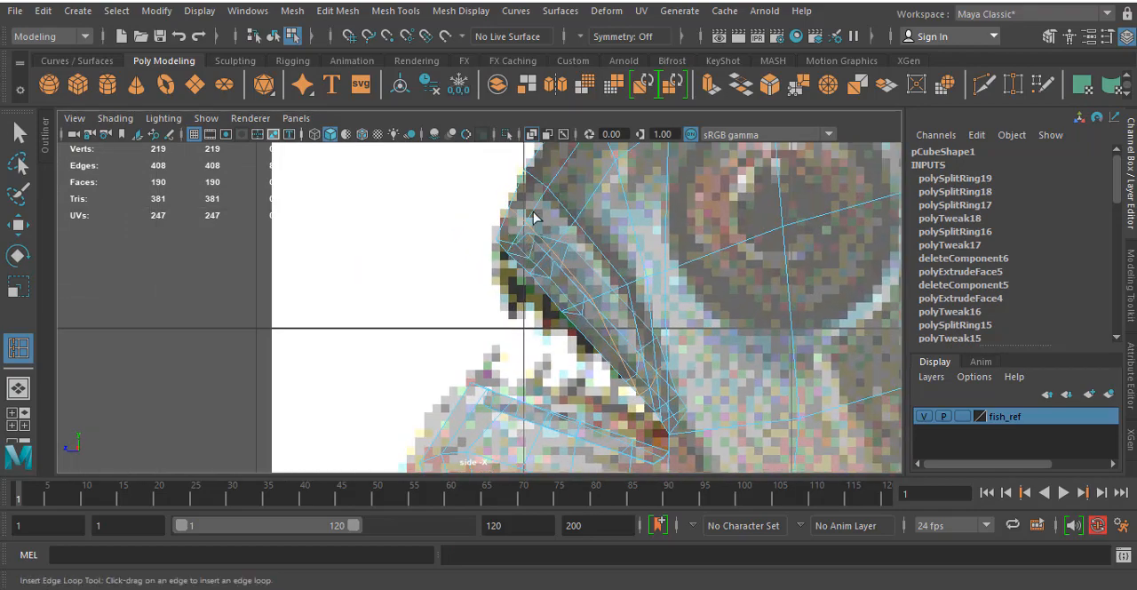
pyautogui.press('w')
pyautogui.moveTo(531, 216); pyautogui.dragTo(427, 146, button='right')
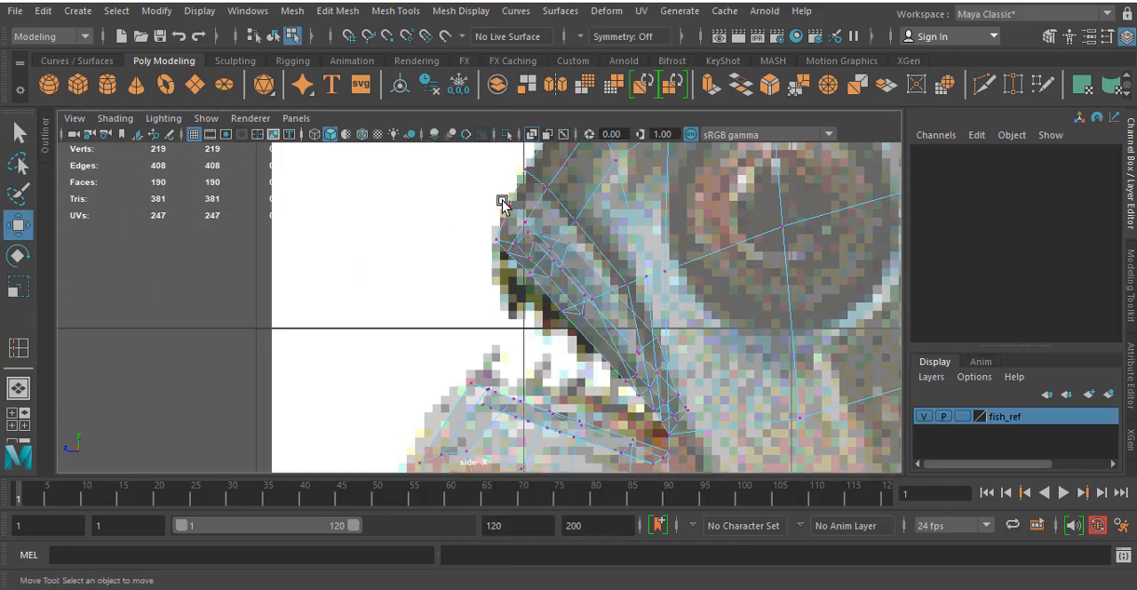
pyautogui.click(502, 203)
# - Adjust the sideways position of the new loop's vertices on the upper jaw in the perspective view to round the snout
pyautogui.press('space')
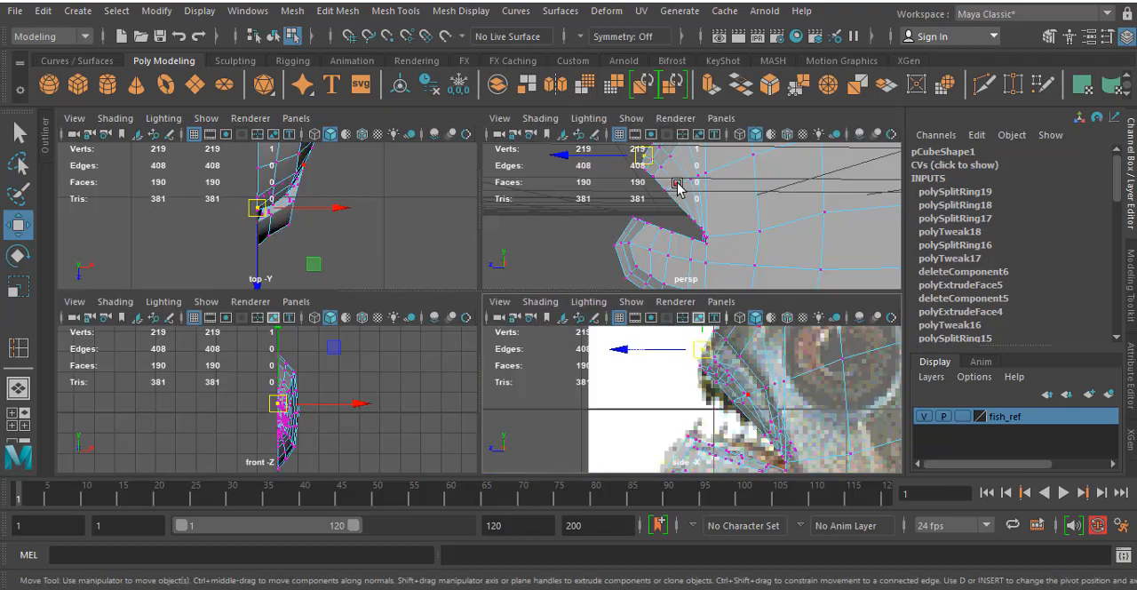
pyautogui.press('space')
pyautogui.keyDown('alt'); pyautogui.moveTo(731, 210); pyautogui.dragTo(542, 202); pyautogui.keyUp('alt')
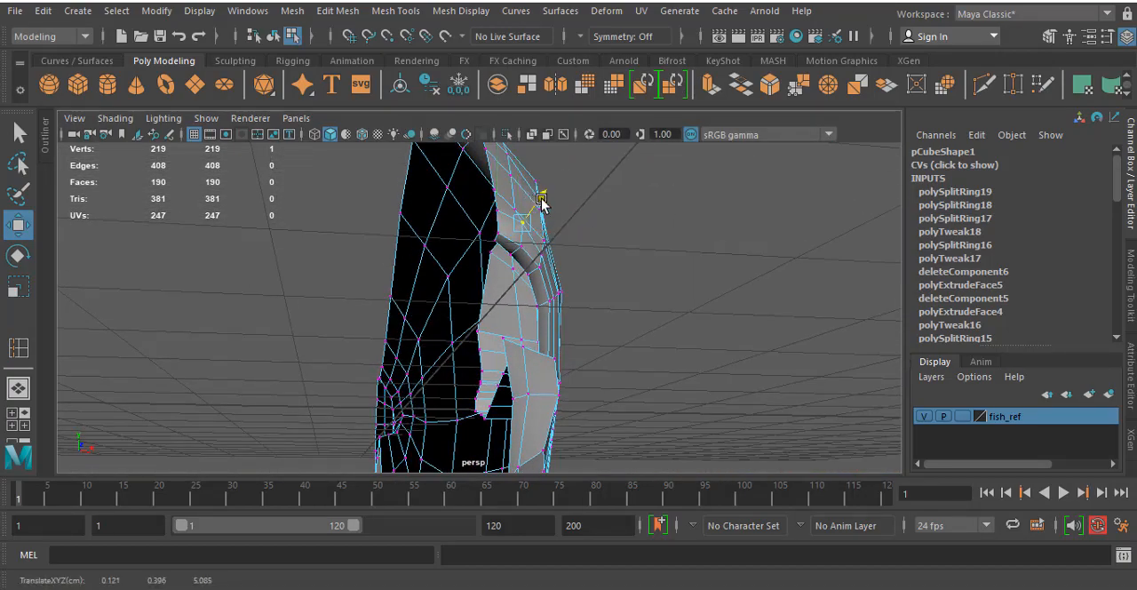
pyautogui.click(544, 258)
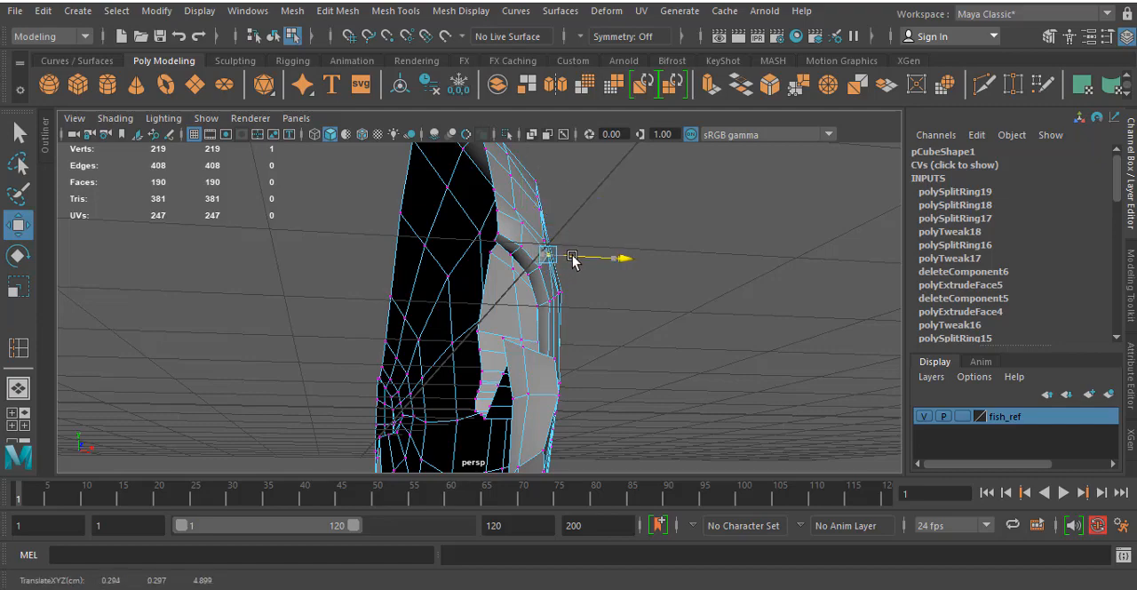
# - Pull the upper jaw's tip vertex slightly forward and check the shape in wireframe and smoothed shaded display
pyautogui.keyDown('alt'); pyautogui.moveTo(616, 298); pyautogui.dragTo(490, 432); pyautogui.keyUp('alt')
pyautogui.click(598, 283)
pyautogui.click(391, 251)
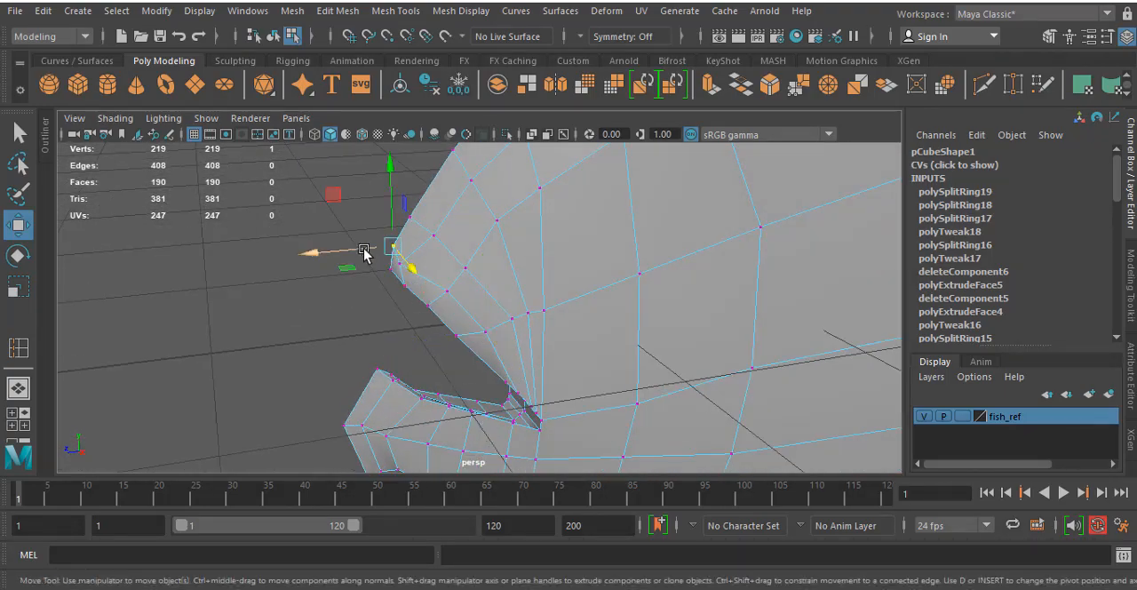
pyautogui.moveTo(373, 254); pyautogui.dragTo(357, 252)
pyautogui.press('4')
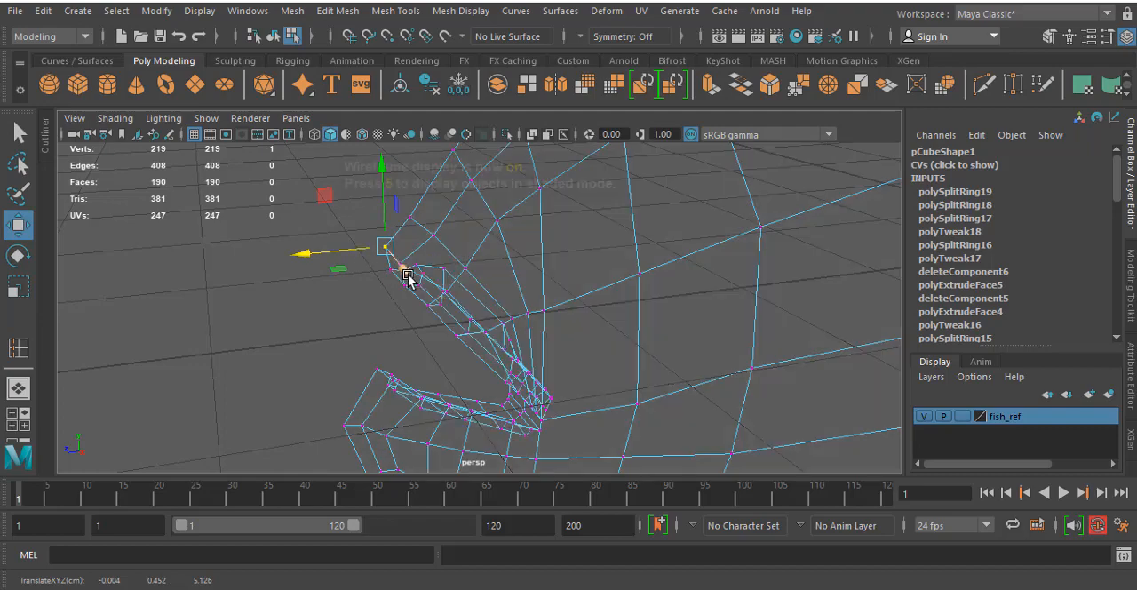
pyautogui.press('3')
pyautogui.press('5')
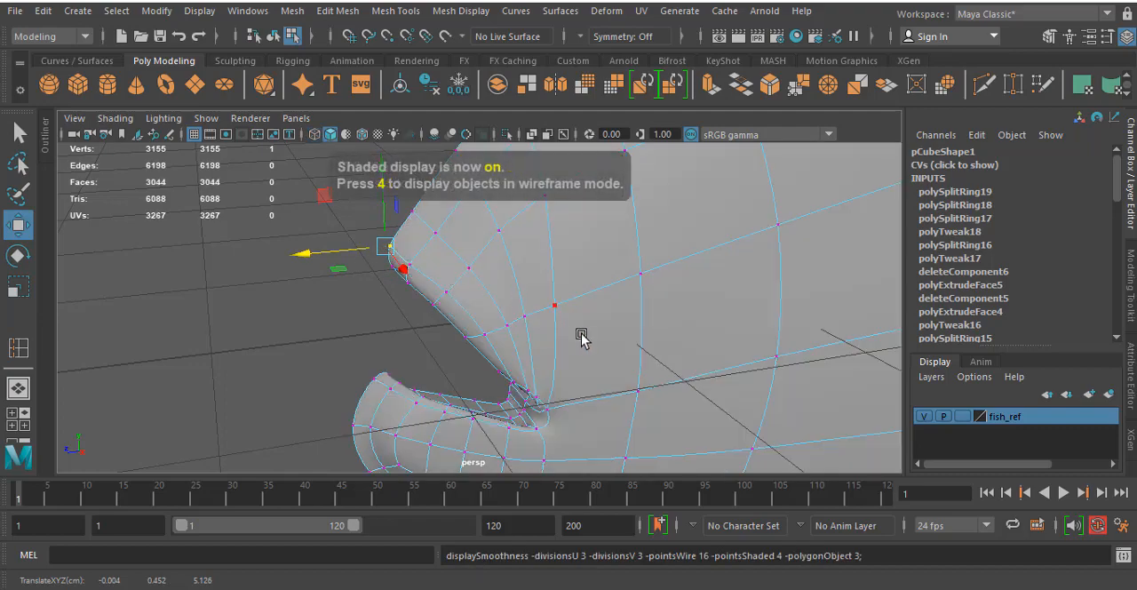
# - Turn off the smooth preview and reposition the upper lip's edge vertex just above the mouth corner
pyautogui.keyDown('alt'); pyautogui.moveTo(578, 349); pyautogui.dragTo(490, 315); pyautogui.keyUp('alt')
pyautogui.scroll(-5, 508, 320)
pyautogui.scroll(9, 475, 365)
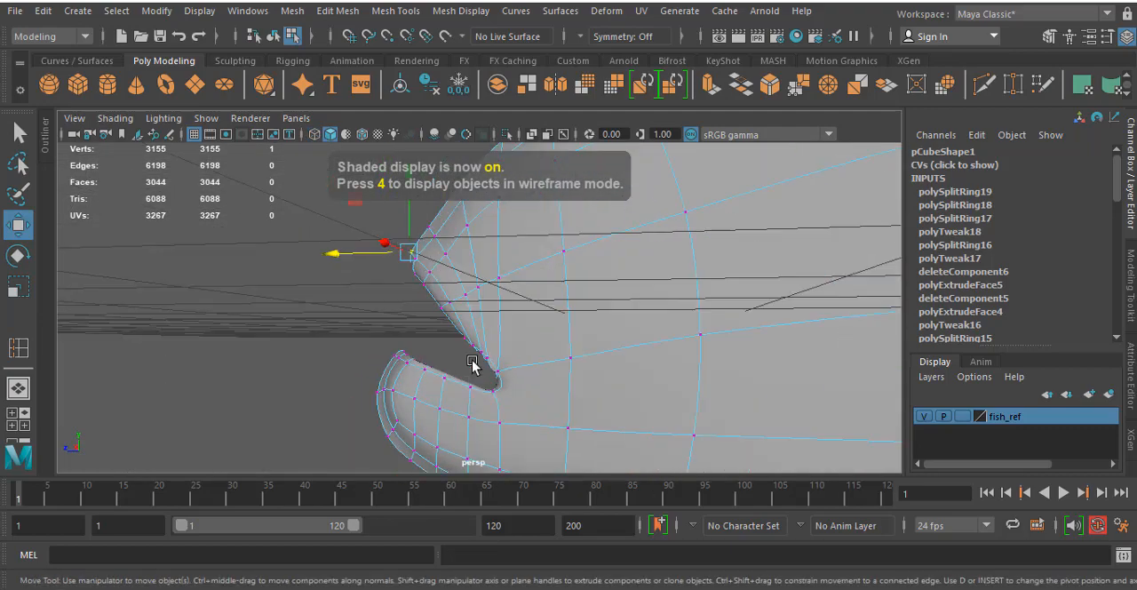
pyautogui.keyDown('alt'); pyautogui.moveTo(484, 289); pyautogui.dragTo(510, 176, button='middle'); pyautogui.keyUp('alt')
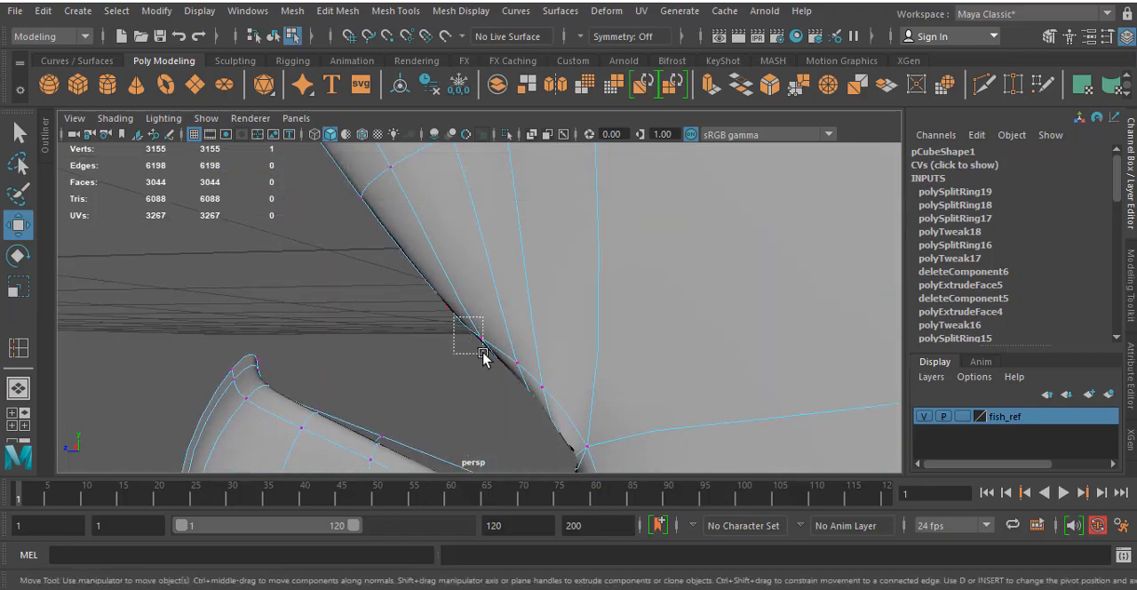
pyautogui.press('1')
pyautogui.moveTo(481, 370); pyautogui.dragTo(484, 381)
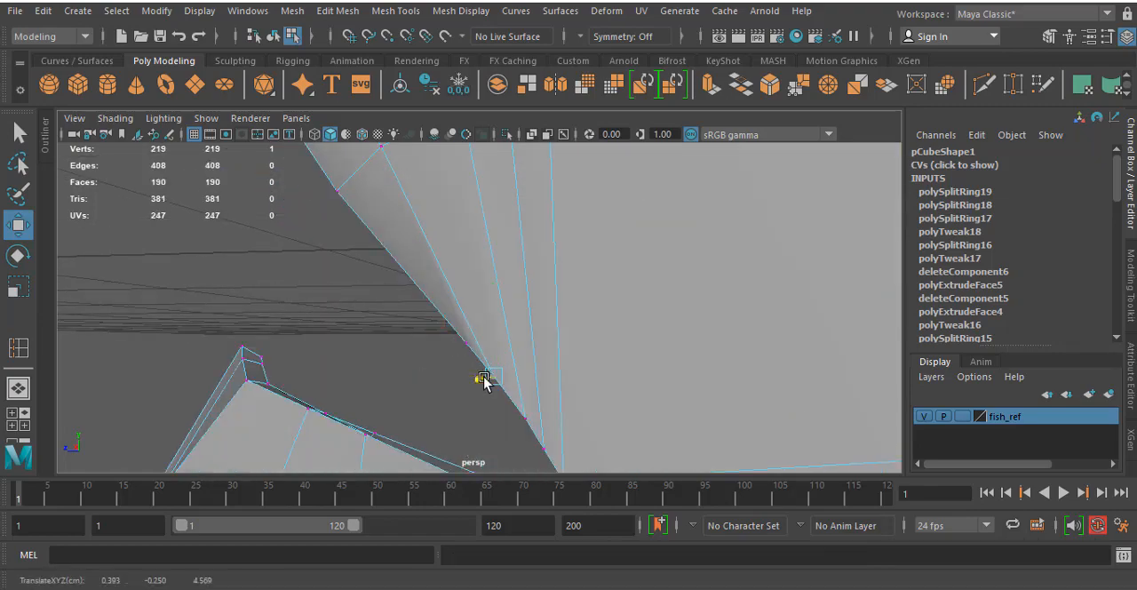
pyautogui.scroll(-10, 498, 353)
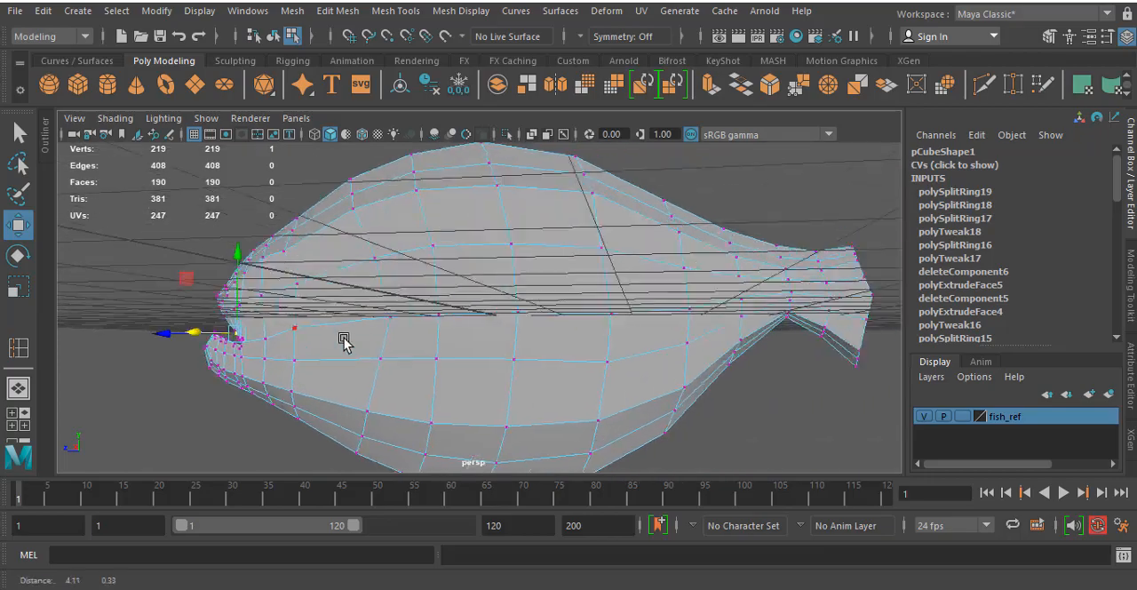
# - In the side view, extrude the four faces covering the reference eye with an offset of 0.1
pyautogui.keyDown('alt'); pyautogui.moveTo(353, 325); pyautogui.dragTo(401, 338); pyautogui.keyUp('alt')
pyautogui.press('space')
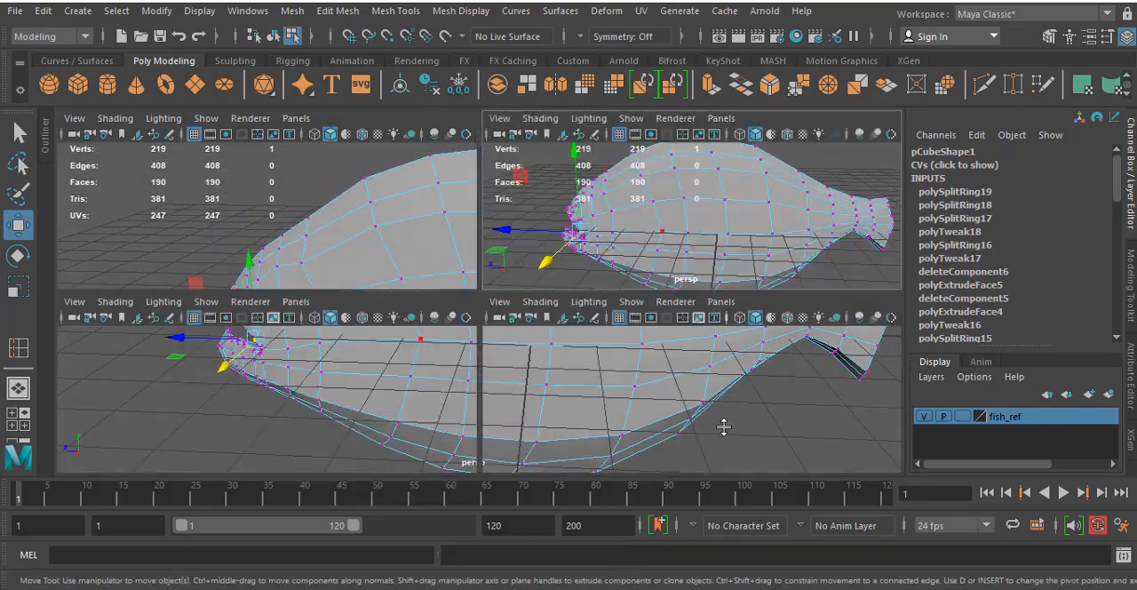
pyautogui.press('space')
pyautogui.scroll(-9, 653, 361)
pyautogui.scroll(5, 636, 361)
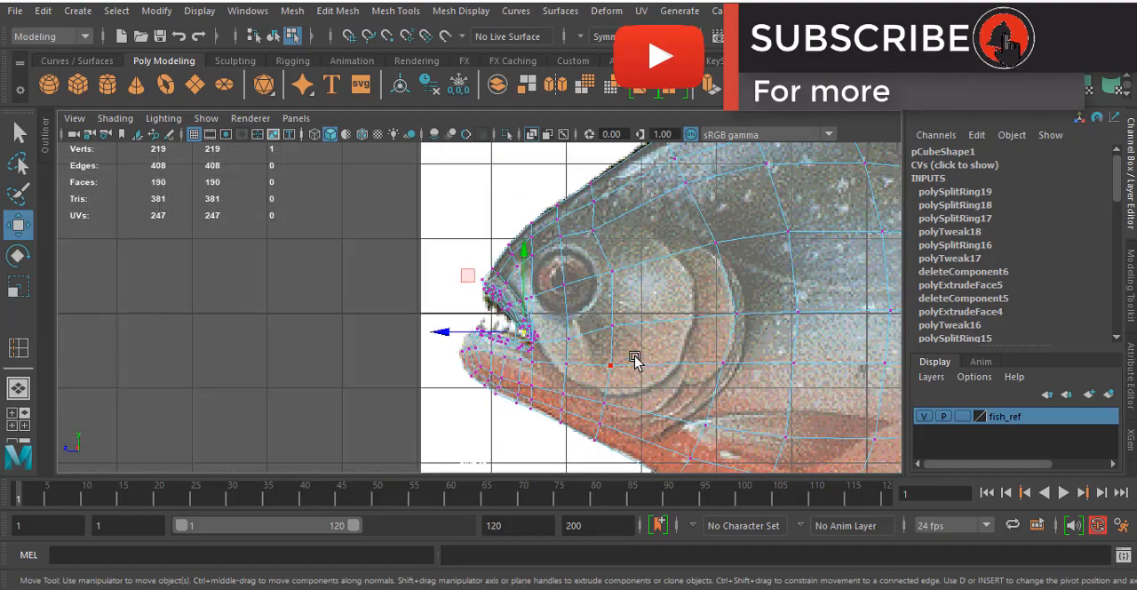
pyautogui.keyDown('alt'); pyautogui.moveTo(635, 290); pyautogui.dragTo(600, 311, button='middle'); pyautogui.keyUp('alt')
pyautogui.scroll(2, 540, 315)
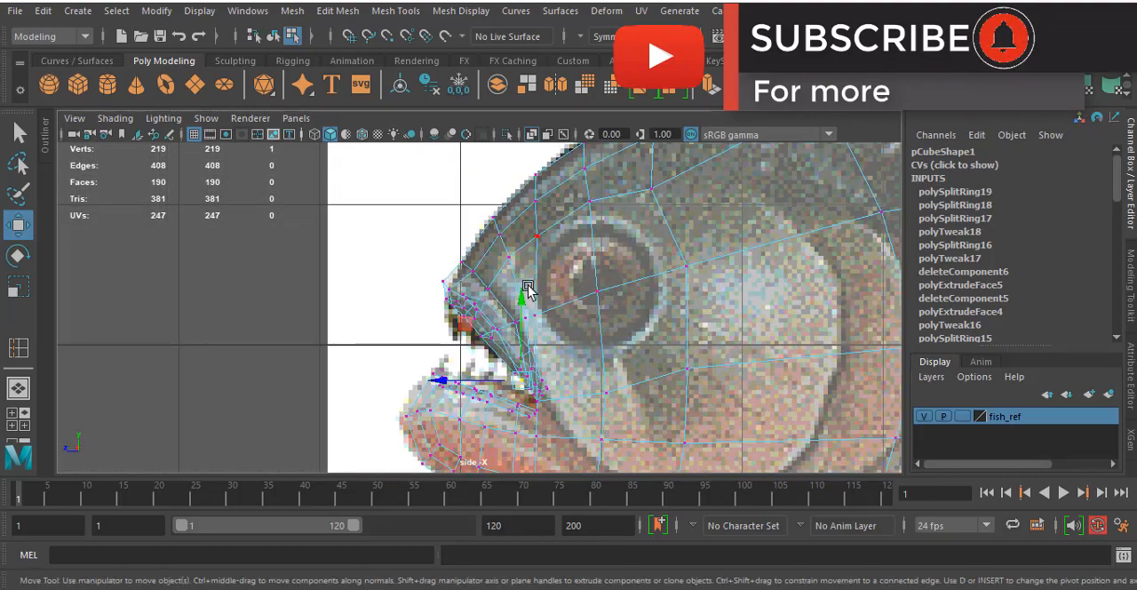
pyautogui.moveTo(587, 252); pyautogui.dragTo(658, 251, button='right')
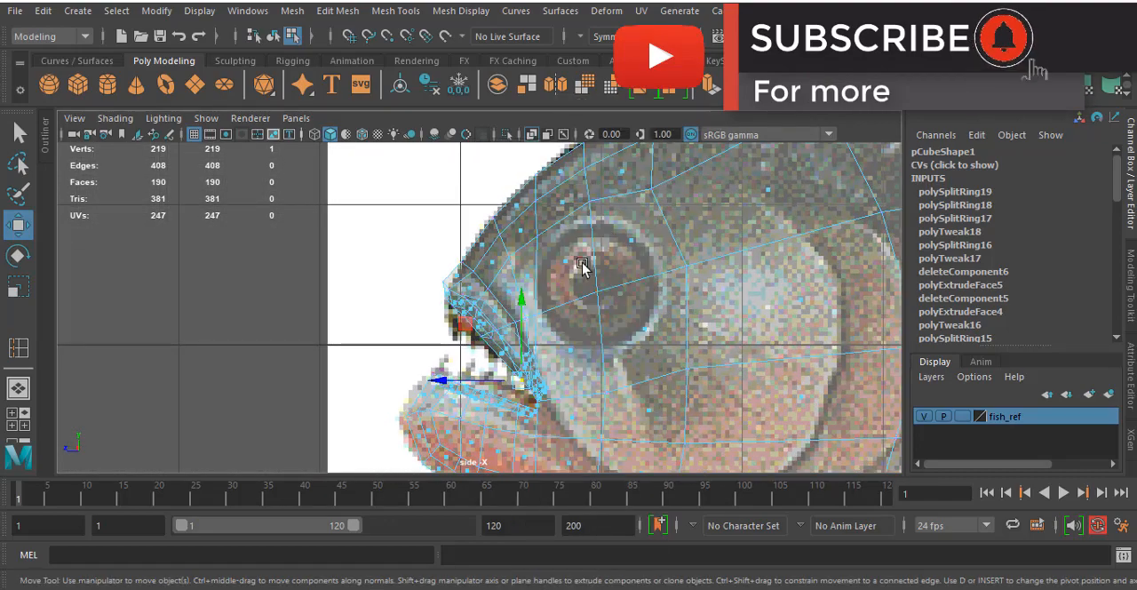
pyautogui.click(573, 255)
pyautogui.keyDown('shift'); pyautogui.click(638, 242); pyautogui.keyUp('shift')
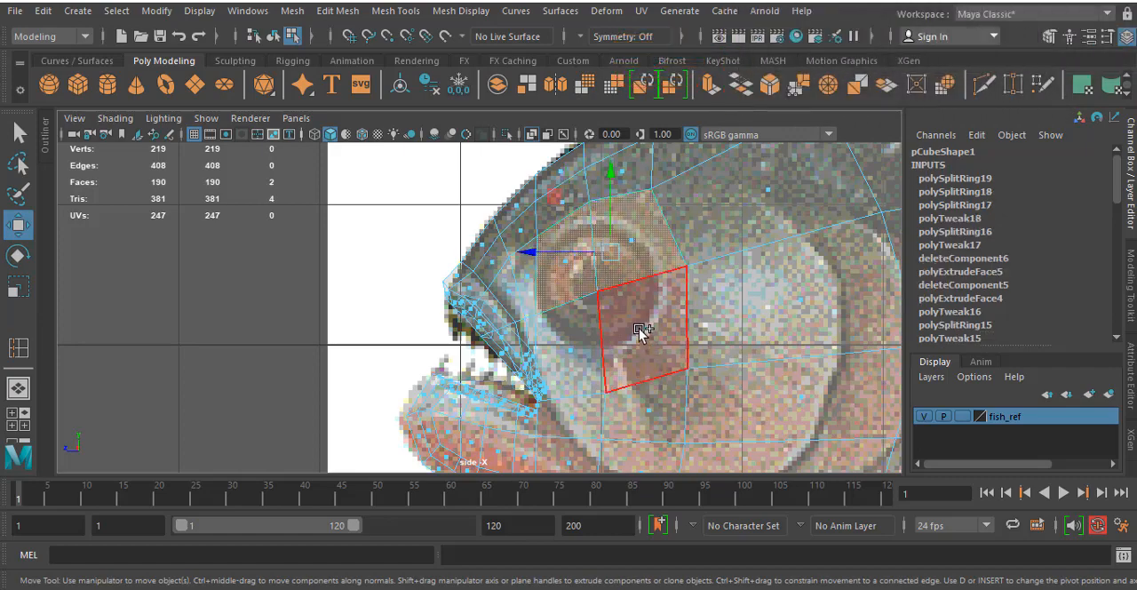
pyautogui.keyDown('shift'); pyautogui.click(642, 332); pyautogui.keyUp('shift')
pyautogui.keyDown('shift'); pyautogui.click(576, 350); pyautogui.keyUp('shift')
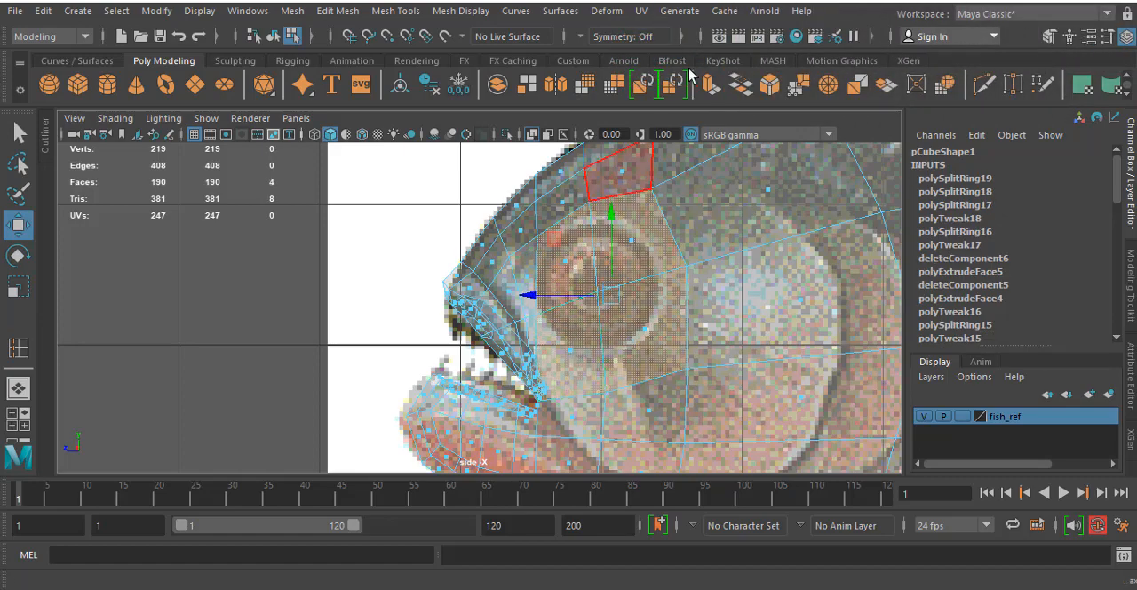
pyautogui.click(711, 85)
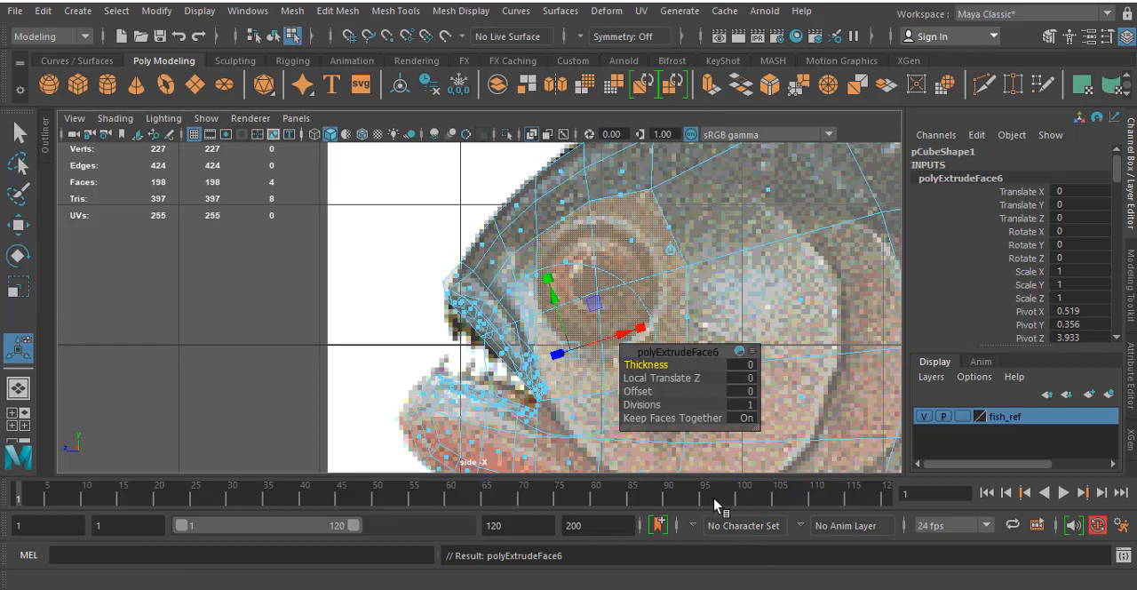
pyautogui.click(751, 395)
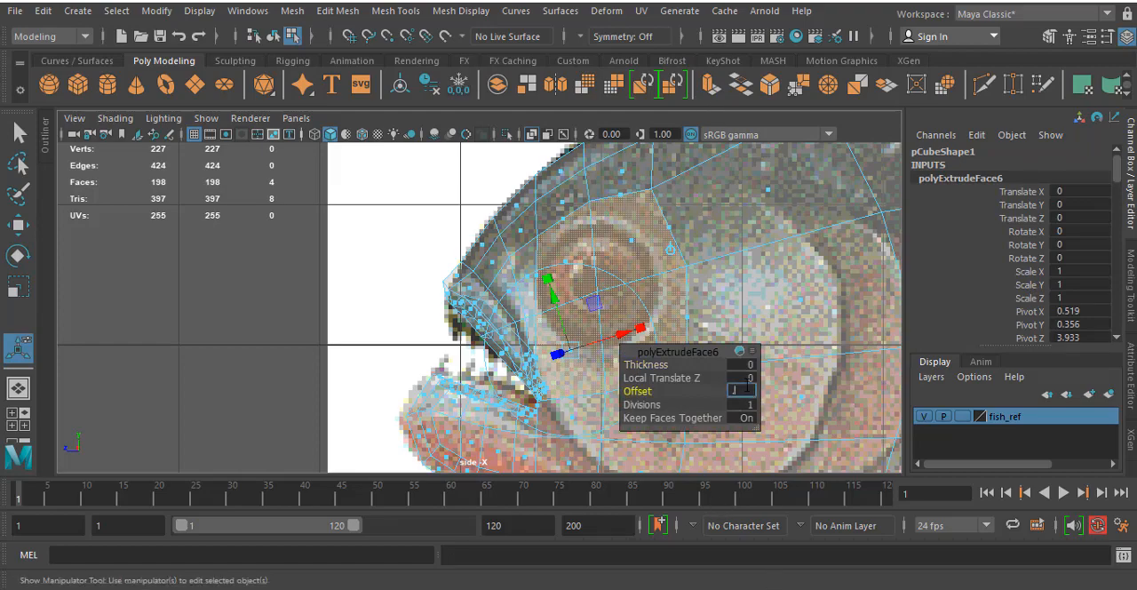
pyautogui.write('.1')
pyautogui.press('Return')
# - Examine the inset faces around the eye in the perspective view and compare them with the reference in the side view
pyautogui.scroll(4, 680, 350)
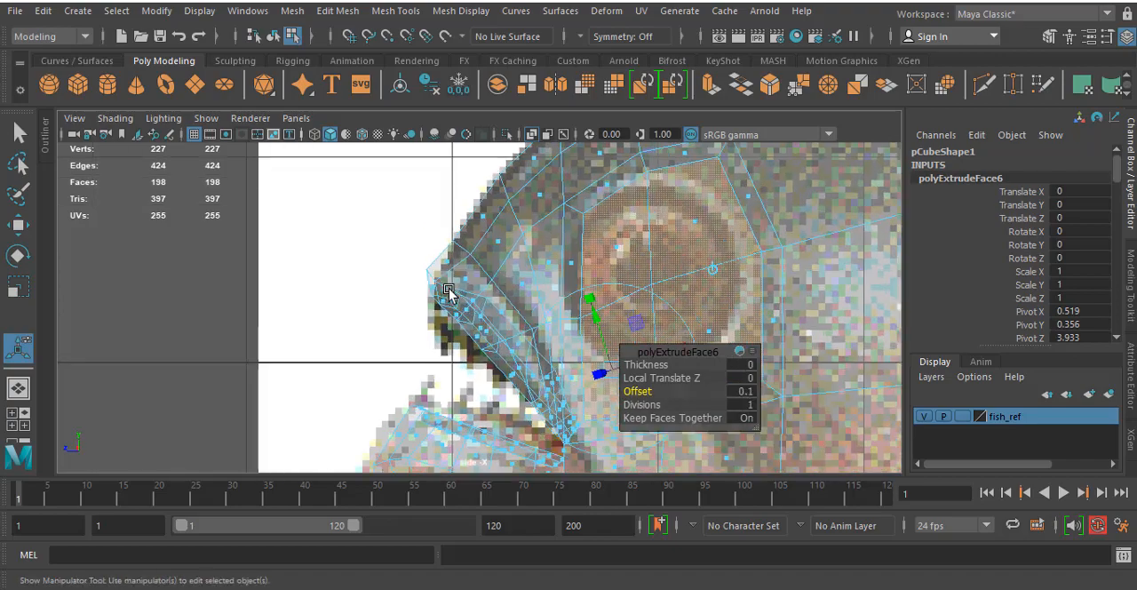
pyautogui.press('space')
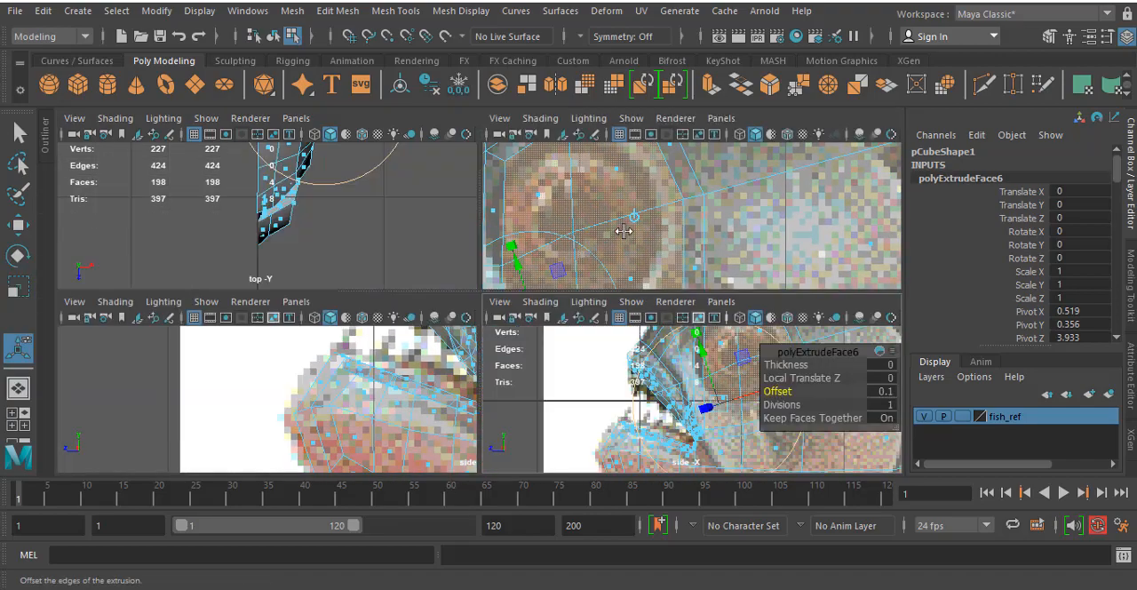
pyautogui.press('space')
pyautogui.keyDown('alt'); pyautogui.moveTo(615, 234); pyautogui.dragTo(600, 186); pyautogui.keyUp('alt')
pyautogui.keyDown('alt'); pyautogui.moveTo(599, 186); pyautogui.dragTo(698, 151, button='middle'); pyautogui.keyUp('alt')
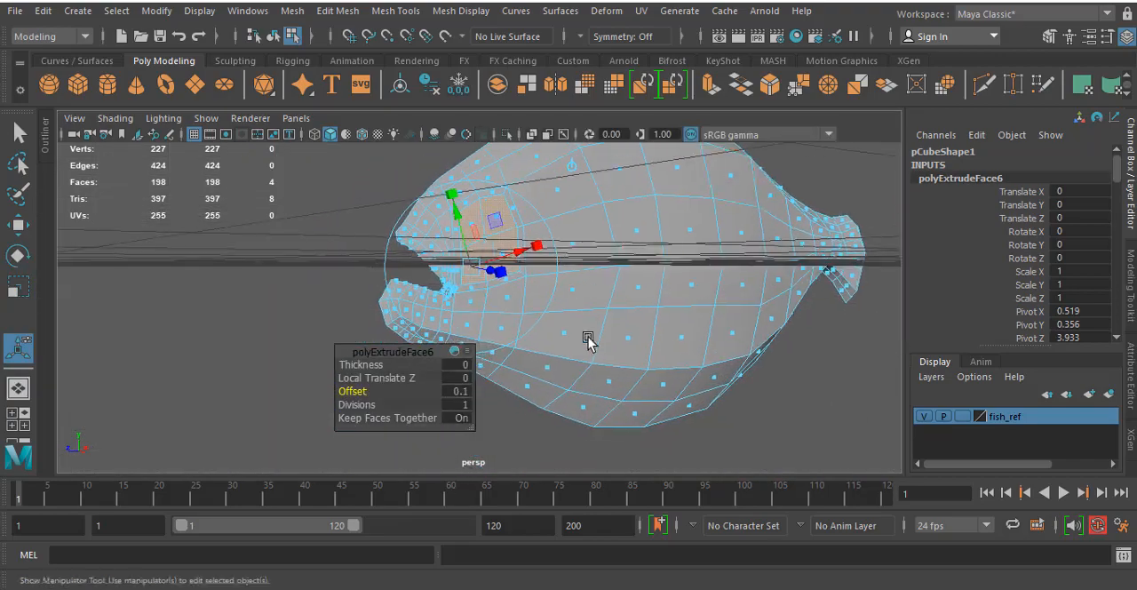
pyautogui.keyDown('alt'); pyautogui.moveTo(589, 341); pyautogui.dragTo(538, 323); pyautogui.keyUp('alt')
pyautogui.scroll(3, 538, 322)
pyautogui.keyDown('alt'); pyautogui.moveTo(539, 322); pyautogui.dragTo(696, 297, button='middle'); pyautogui.keyUp('alt')
pyautogui.scroll(4, 608, 276)
pyautogui.keyDown('alt'); pyautogui.moveTo(650, 254); pyautogui.dragTo(609, 305, button='middle'); pyautogui.keyUp('alt')
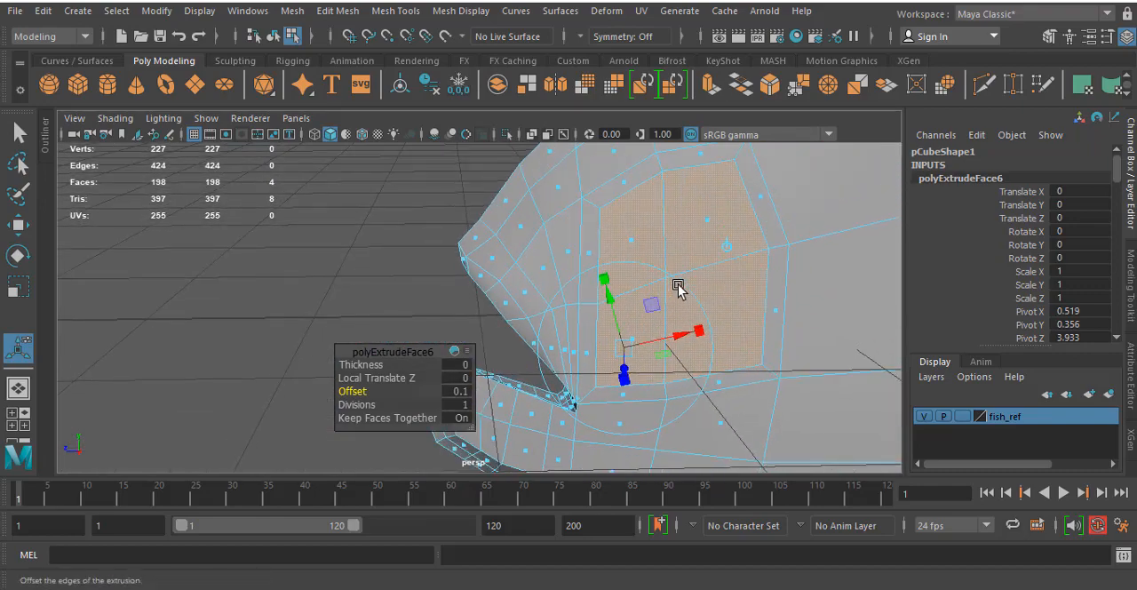
pyautogui.press('space')
pyautogui.press('space')
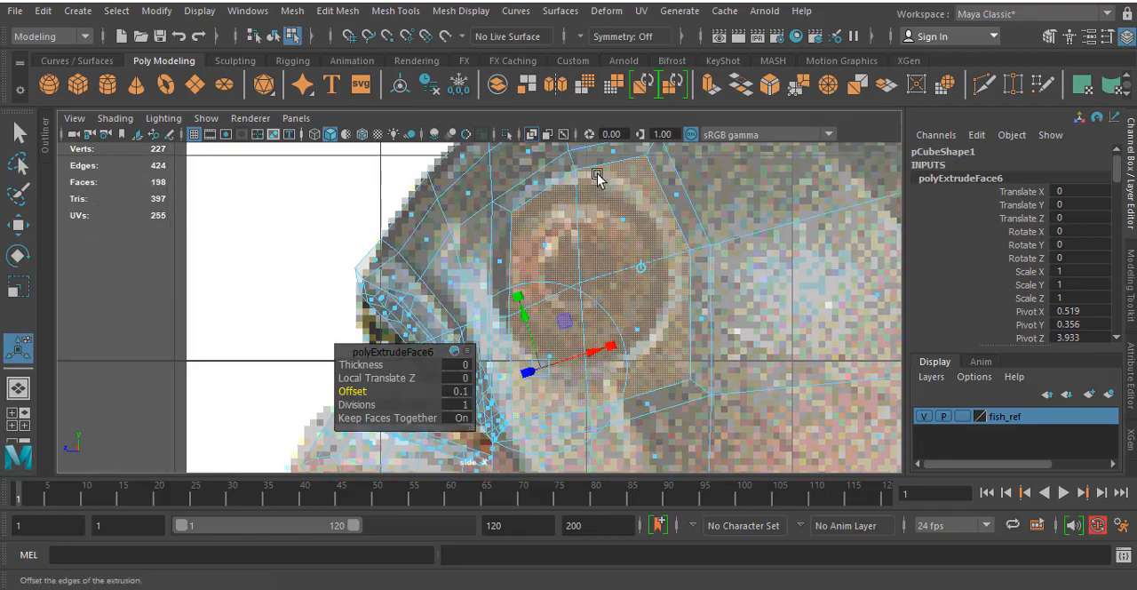
pyautogui.moveTo(598, 146); pyautogui.dragTo(531, 151, button='right')
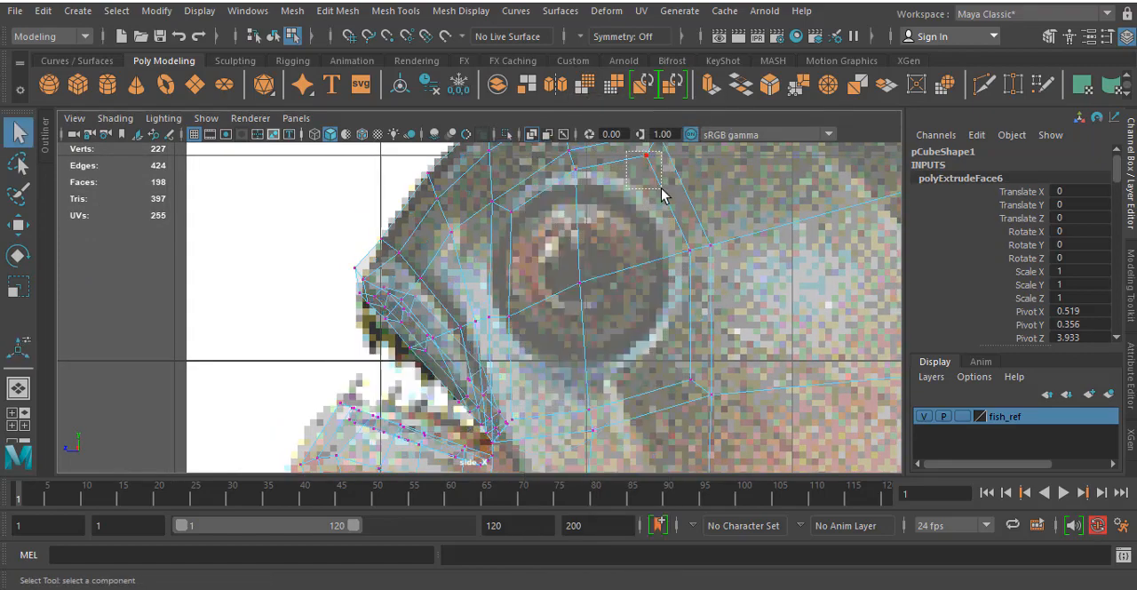
pyautogui.moveTo(662, 189); pyautogui.dragTo(662, 189)
pyautogui.press('w')
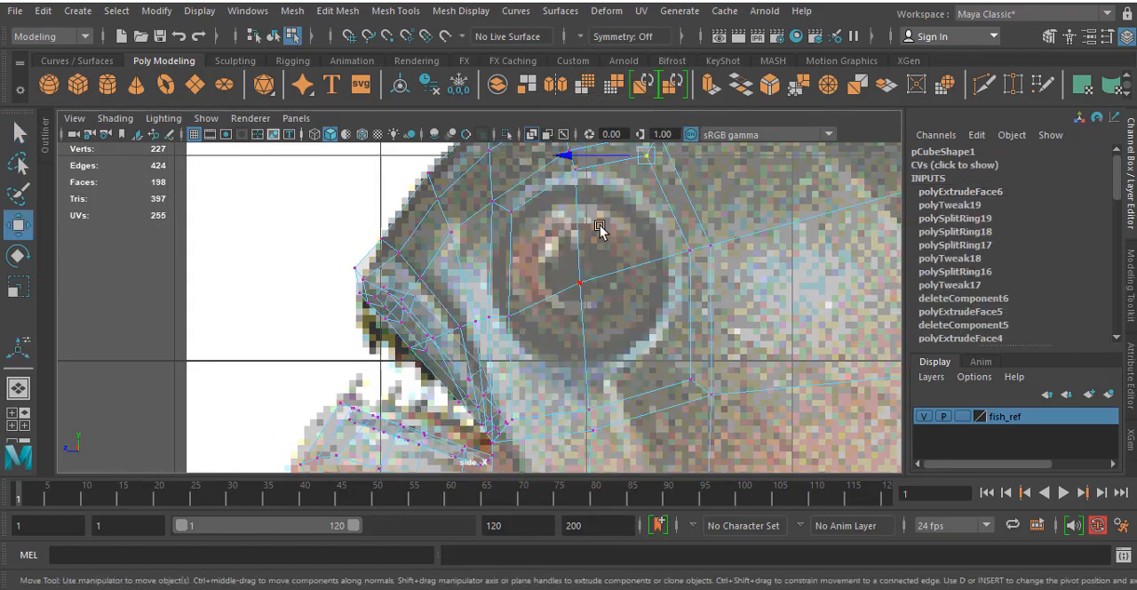
pyautogui.moveTo(600, 229); pyautogui.dragTo(601, 195, button='right')
# - Reselect the four inset faces over the eye and apply Circularize to round their outline
pyautogui.click(521, 260)
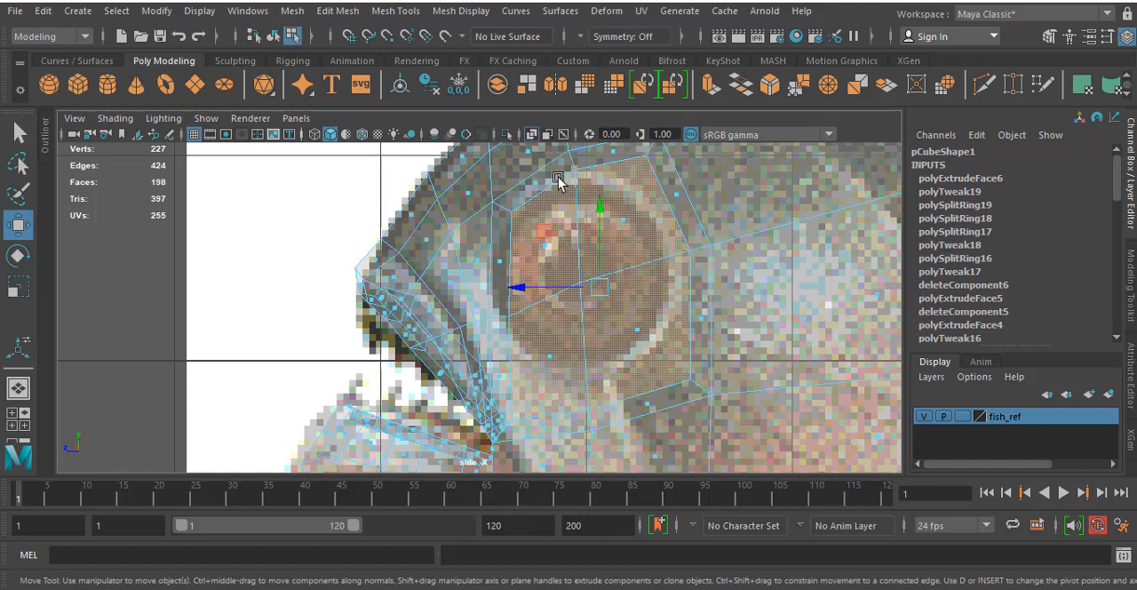
pyautogui.click(342, 11)
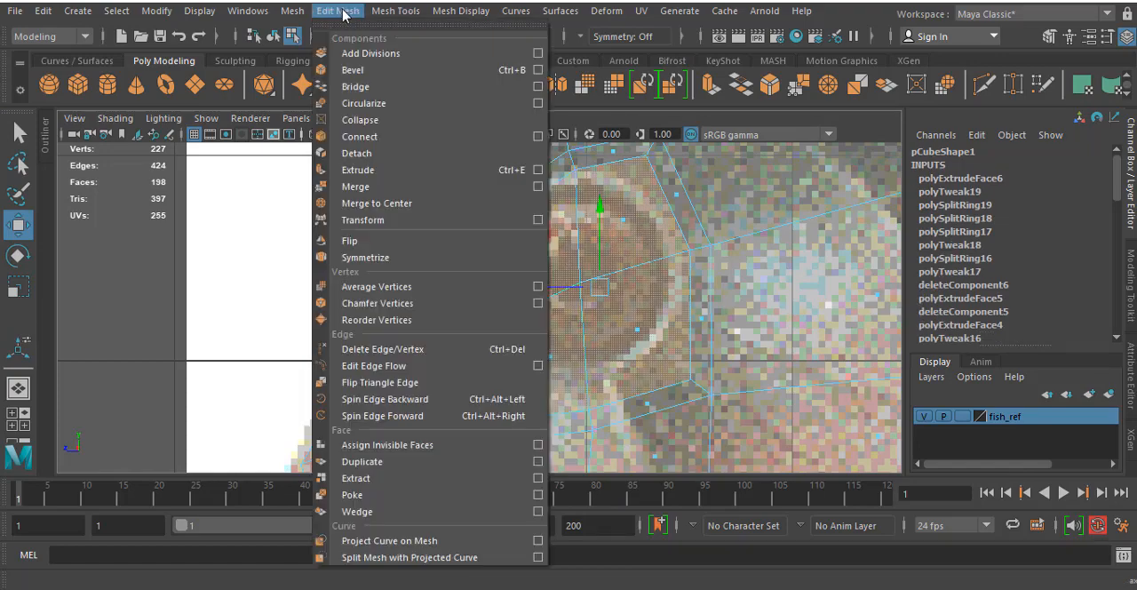
pyautogui.click(379, 104)
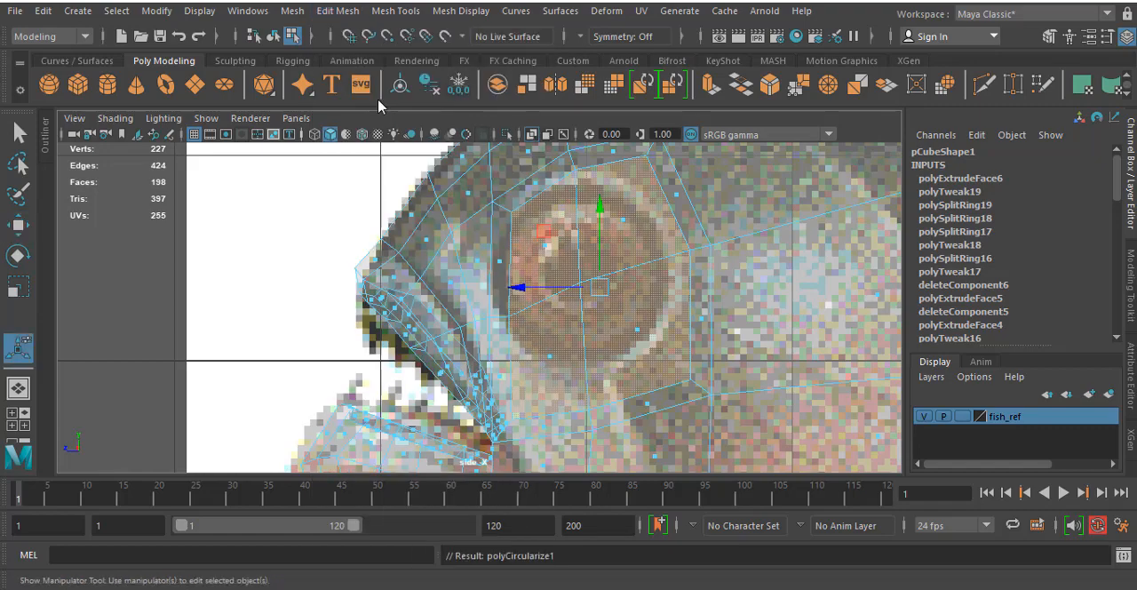
pyautogui.scroll(-3, 649, 247)
pyautogui.scroll(3, 649, 247)
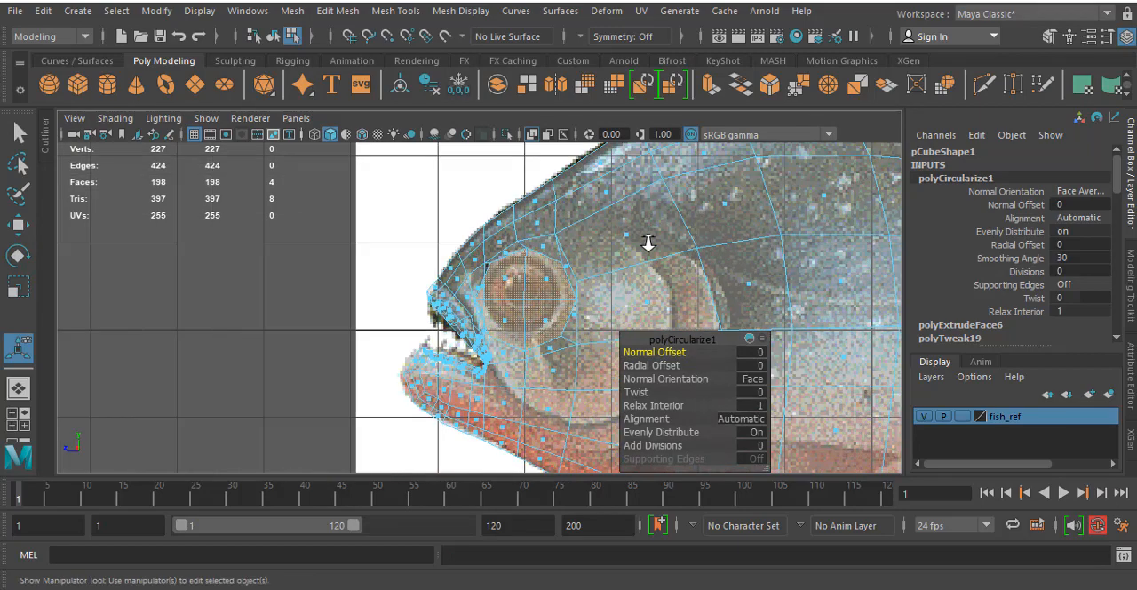
# - Rotate the circular eye faces slightly and scale them down to about the size of the reference eye
pyautogui.click(649, 244)
pyautogui.press('e')
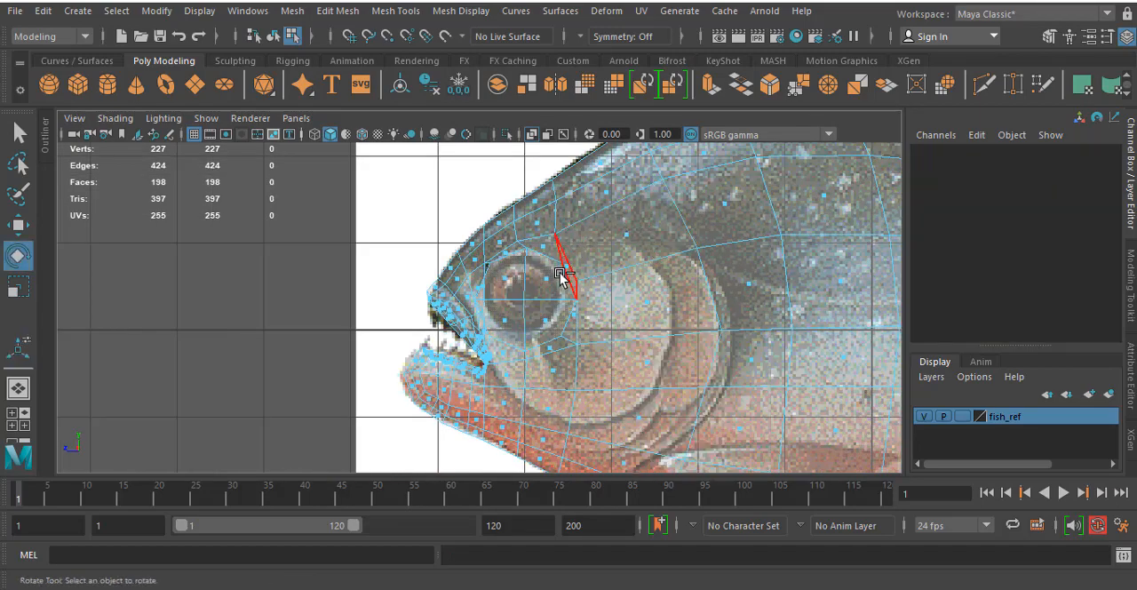
pyautogui.click(561, 277)
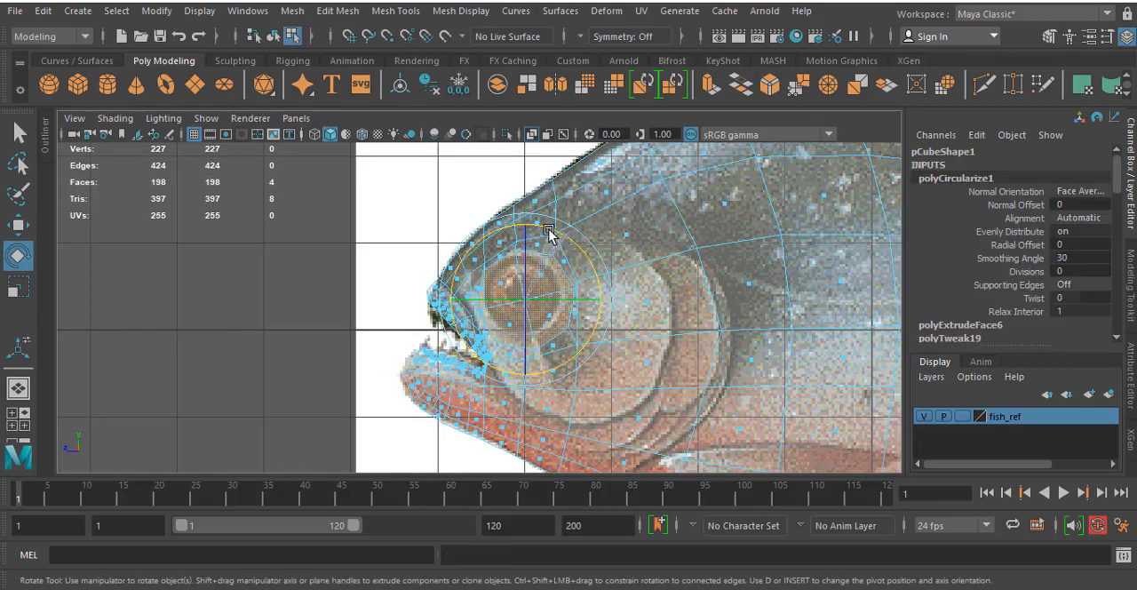
pyautogui.press('space')
pyautogui.press('space')
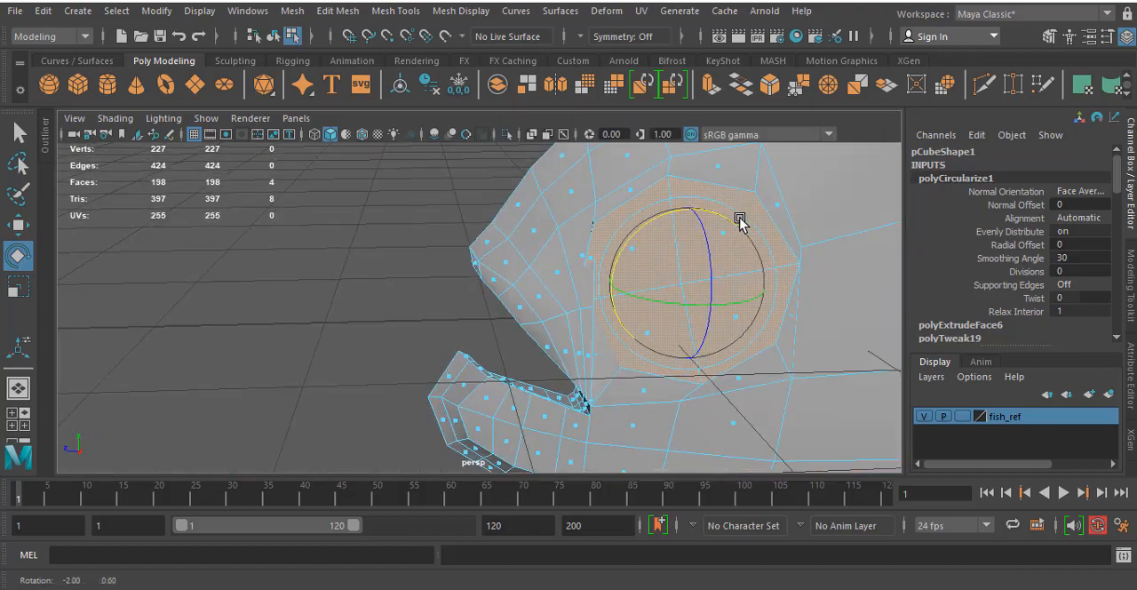
pyautogui.press('r')
pyautogui.moveTo(690, 291); pyautogui.dragTo(648, 299)
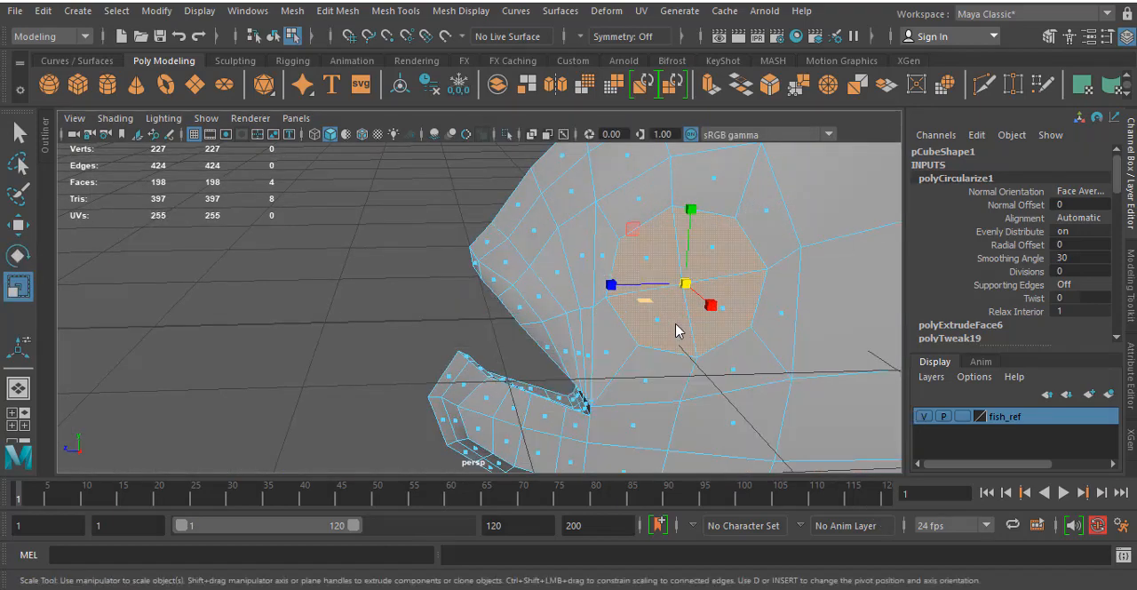
pyautogui.press('space')
pyautogui.press('space')
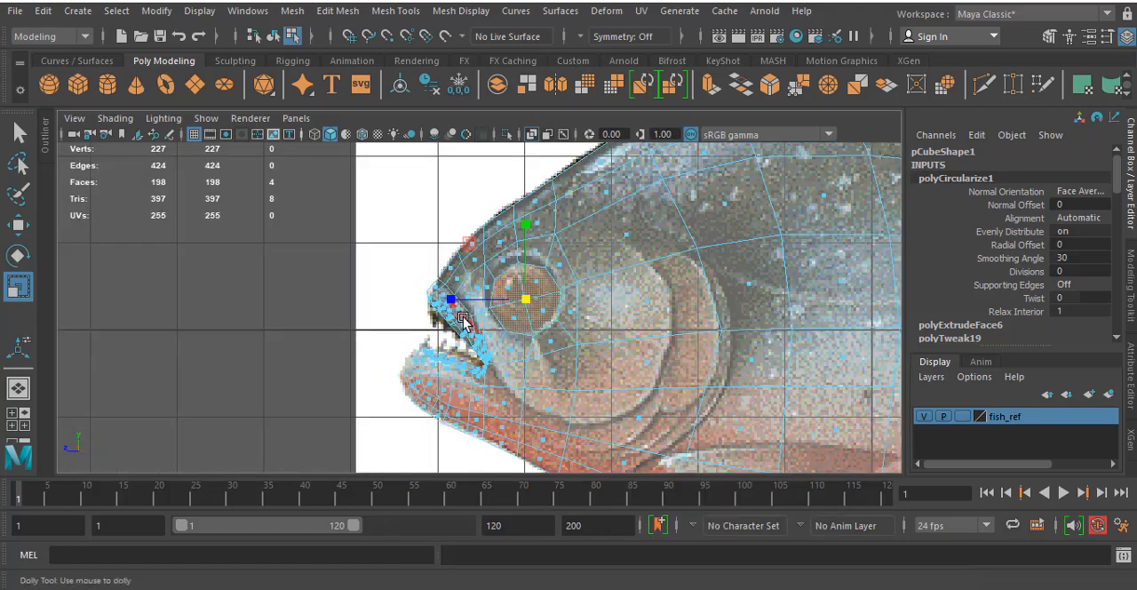
# - Move the circular faces onto the reference eye in the side view and delete them to open the eye hole
pyautogui.scroll(3, 467, 319)
pyautogui.press('w')
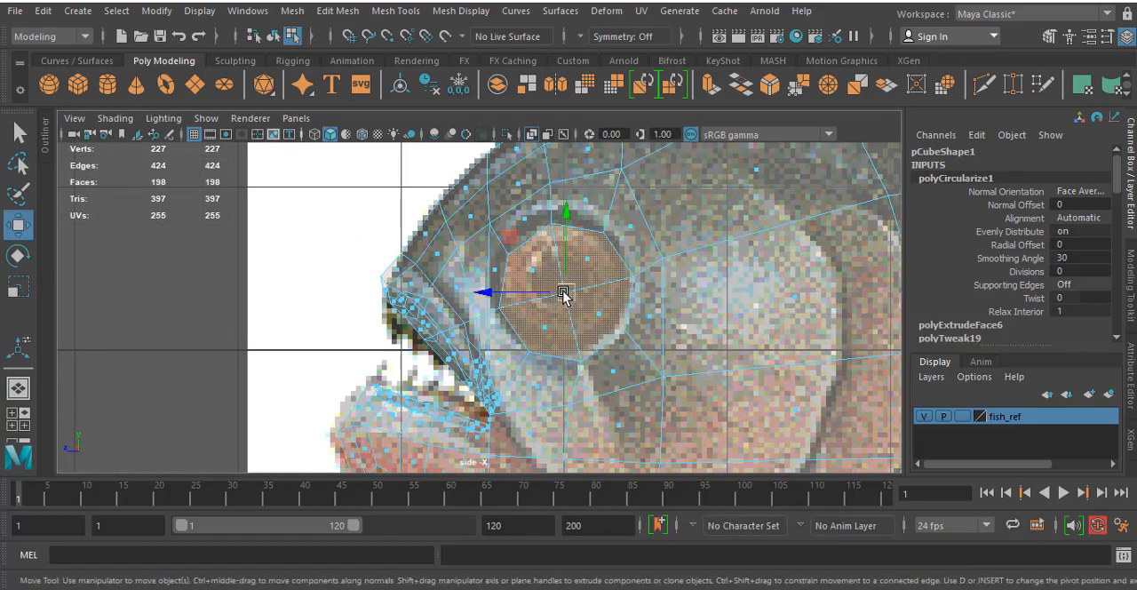
pyautogui.moveTo(563, 292); pyautogui.dragTo(558, 285)
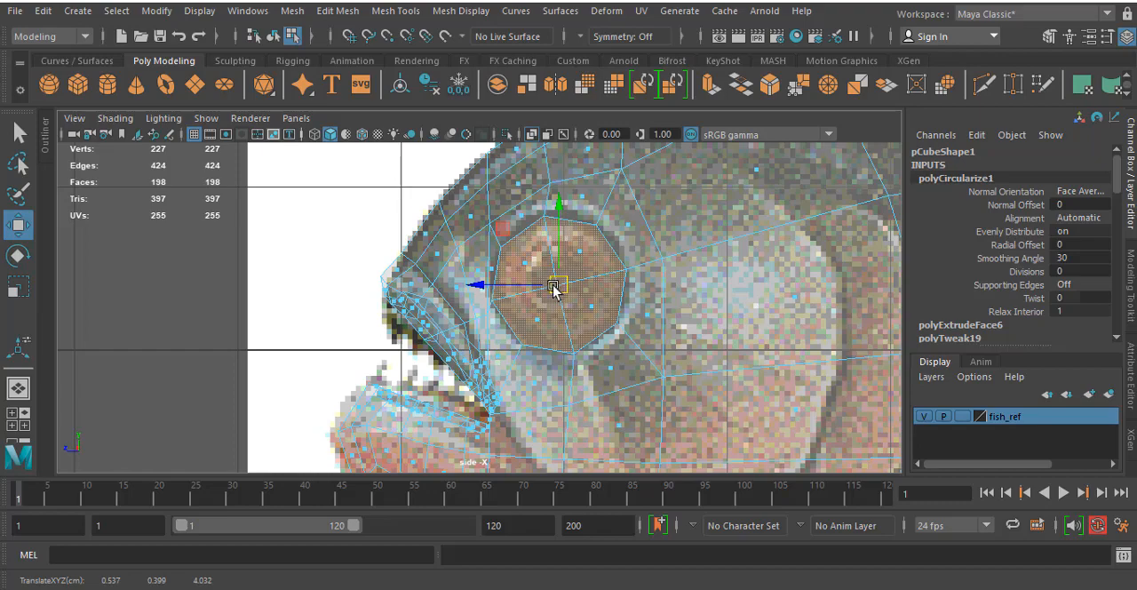
pyautogui.press('Delete')
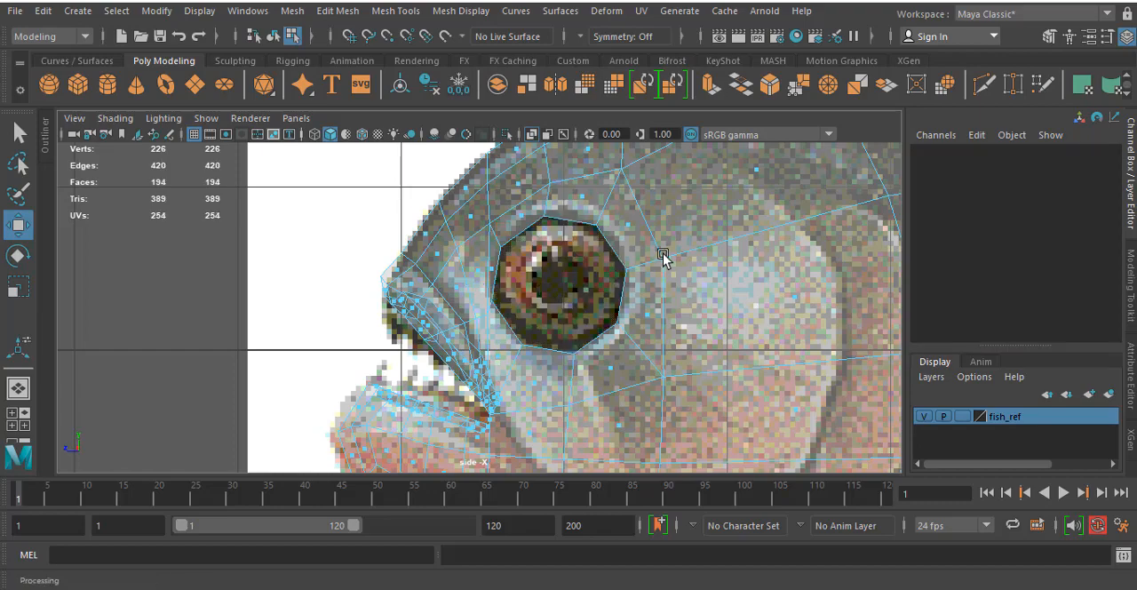
pyautogui.press('space')
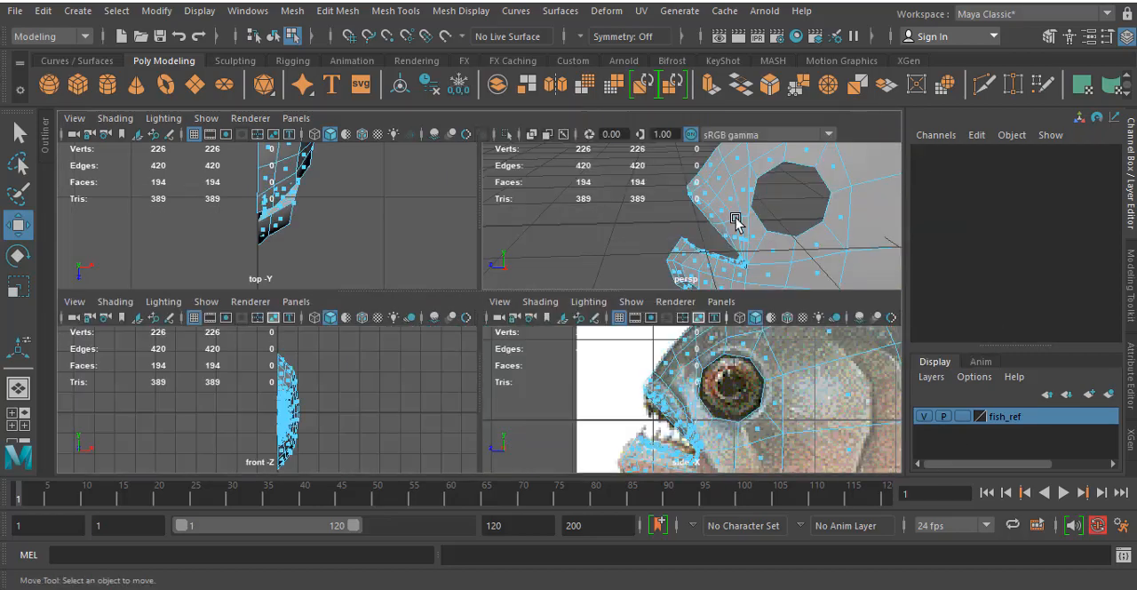
pyautogui.press('space')
pyautogui.keyDown('alt'); pyautogui.moveTo(759, 239); pyautogui.dragTo(609, 283); pyautogui.keyUp('alt')
pyautogui.rightClick(654, 249)
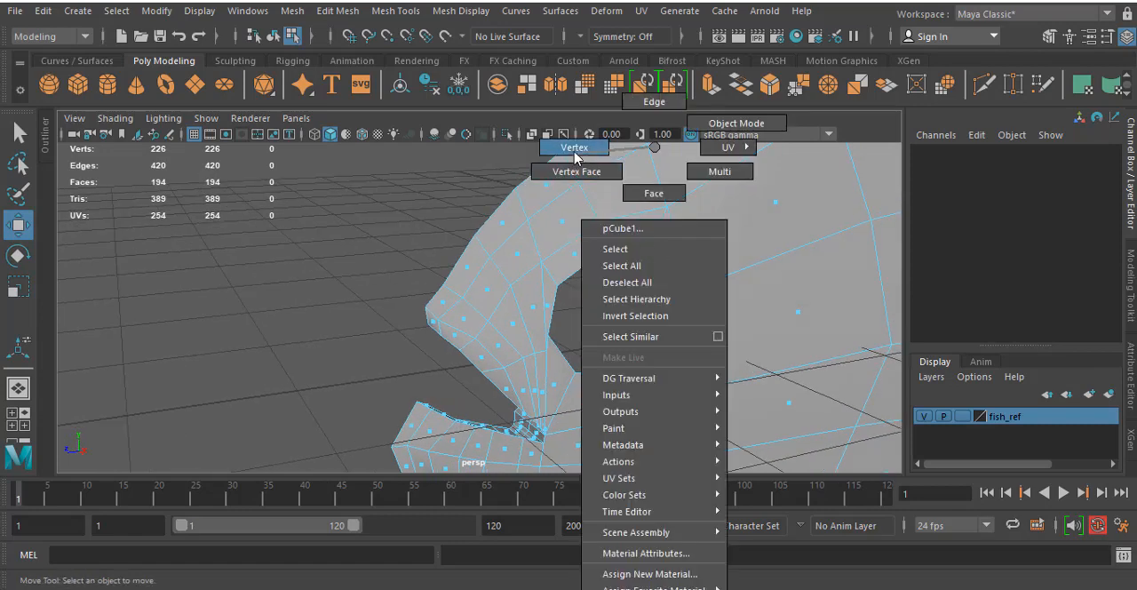
pyautogui.click(574, 148)
pyautogui.click(603, 253)
pyautogui.keyDown('shift'); pyautogui.click(644, 258); pyautogui.keyUp('shift')
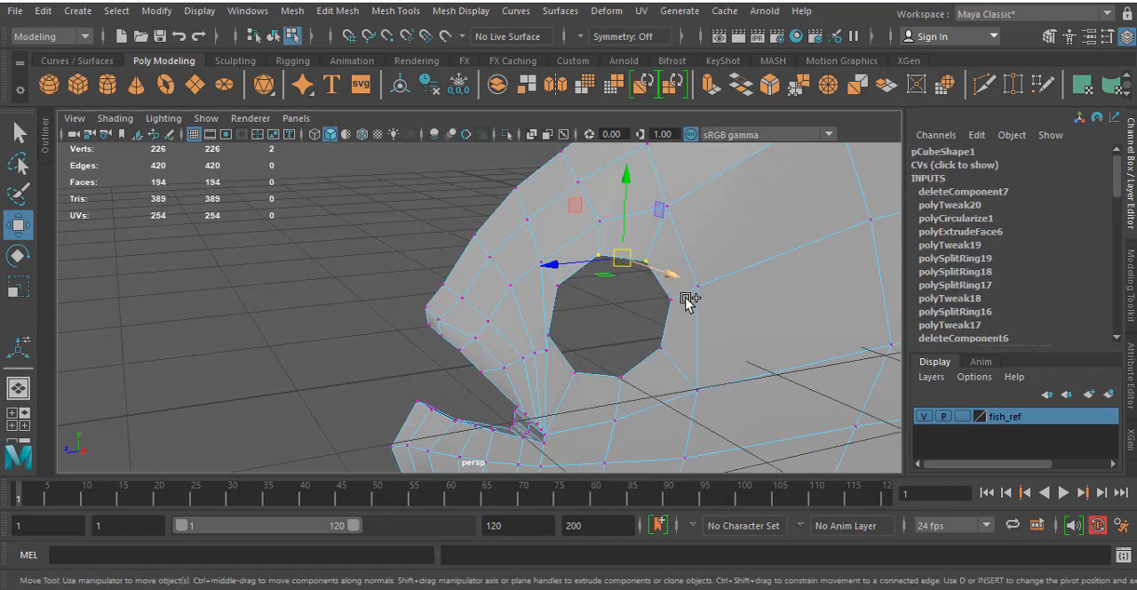
pyautogui.keyDown('shift'); pyautogui.click(671, 300); pyautogui.keyUp('shift')
pyautogui.keyDown('shift'); pyautogui.click(662, 348); pyautogui.keyUp('shift')
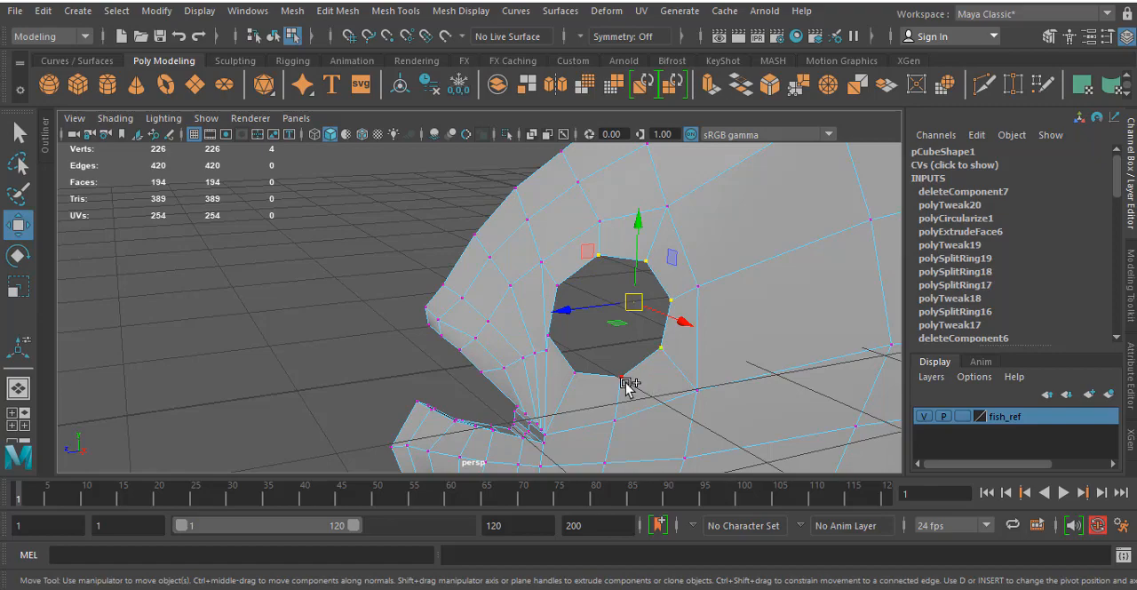
pyautogui.keyDown('shift'); pyautogui.click(624, 379); pyautogui.keyUp('shift')
pyautogui.press('space')
pyautogui.press('space')
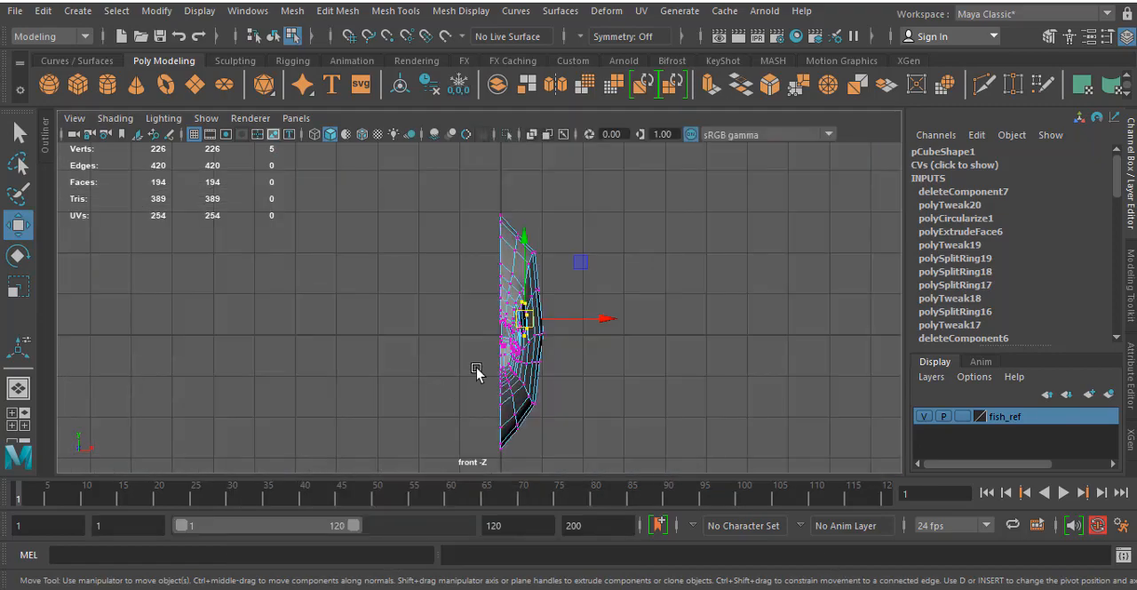
pyautogui.scroll(4, 475, 365)
pyautogui.press('space')
pyautogui.press('space')
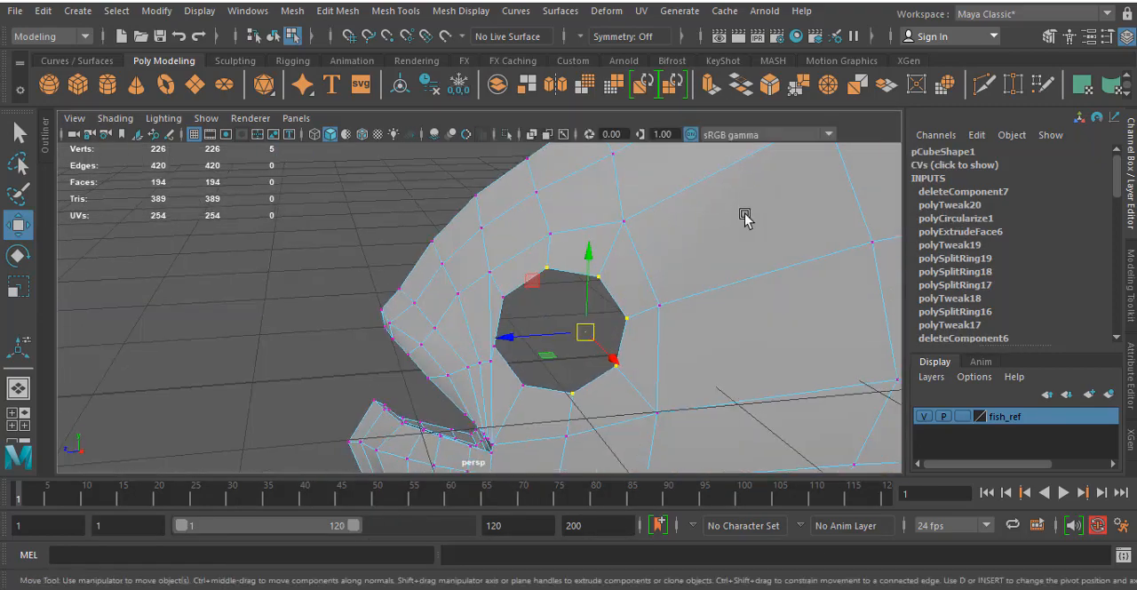
# - Try to rotate the eye hole's border vertices slightly in the side view to line them up with the reference eye
pyautogui.moveTo(532, 282); pyautogui.dragTo(524, 108, button='right')
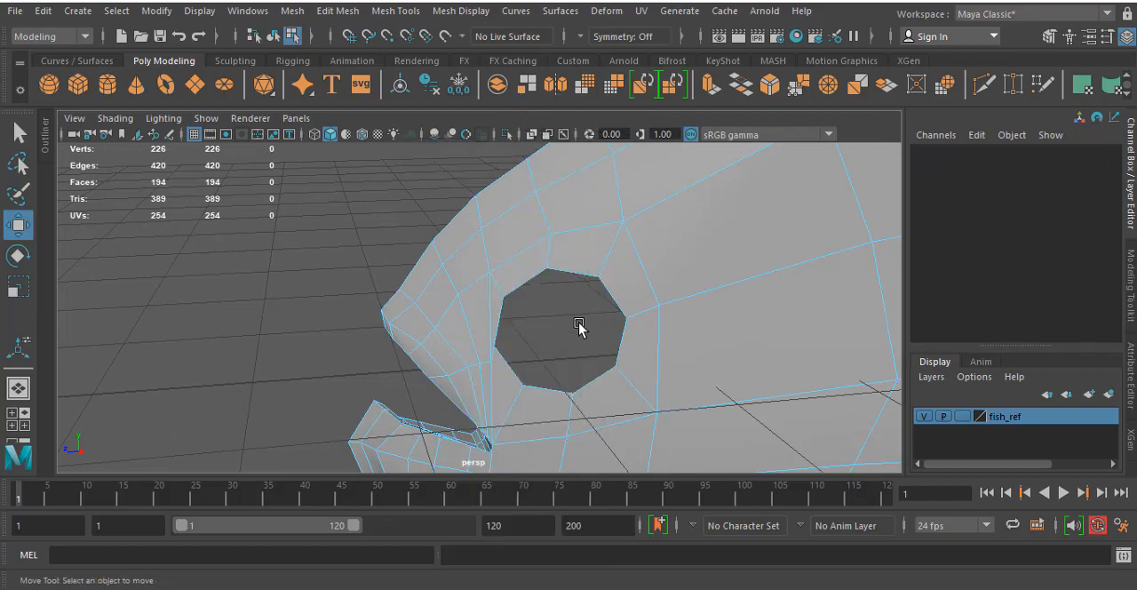
pyautogui.doubleClick(565, 273)
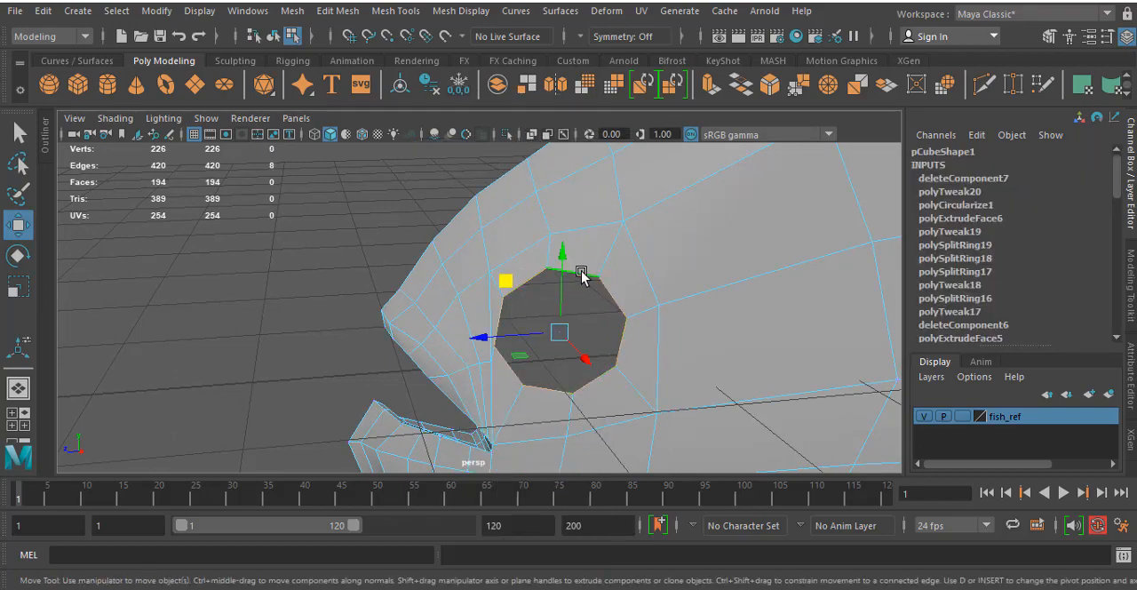
pyautogui.keyDown('ctrl'); pyautogui.moveTo(582, 274); pyautogui.dragTo(432, 269, button='right'); pyautogui.keyUp('ctrl')
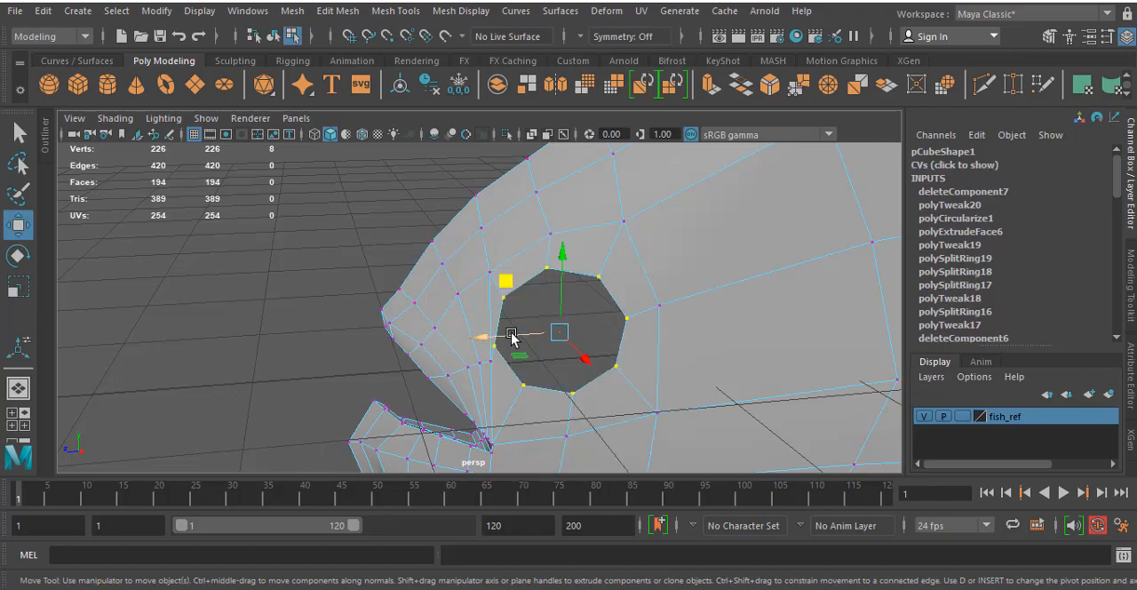
pyautogui.keyDown('alt'); pyautogui.moveTo(512, 335); pyautogui.dragTo(543, 325); pyautogui.keyUp('alt')
pyautogui.press('e')
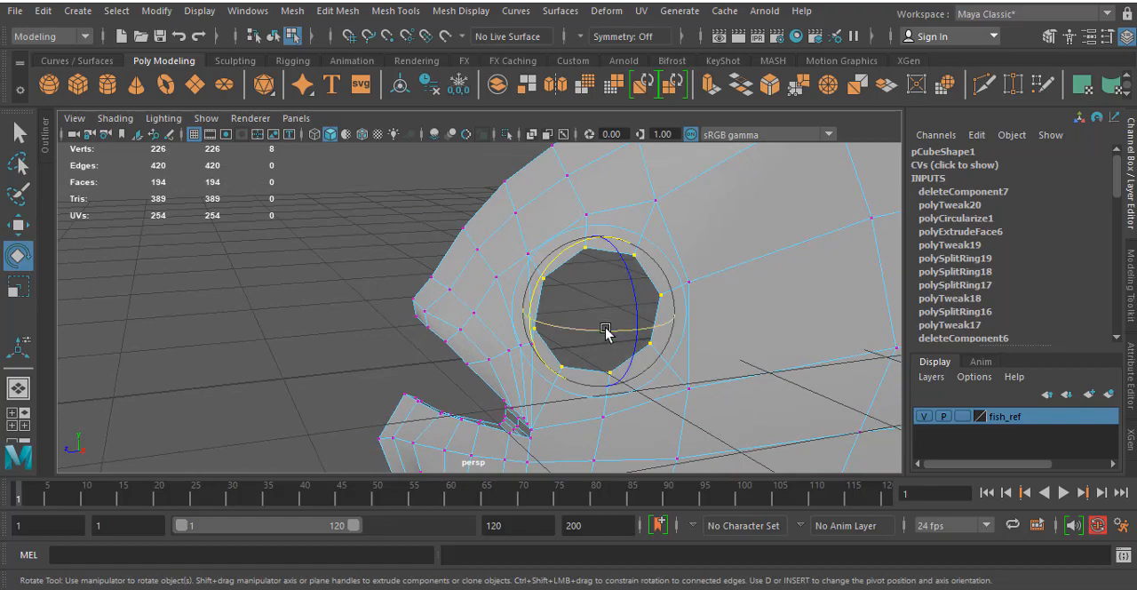
pyautogui.press('space')
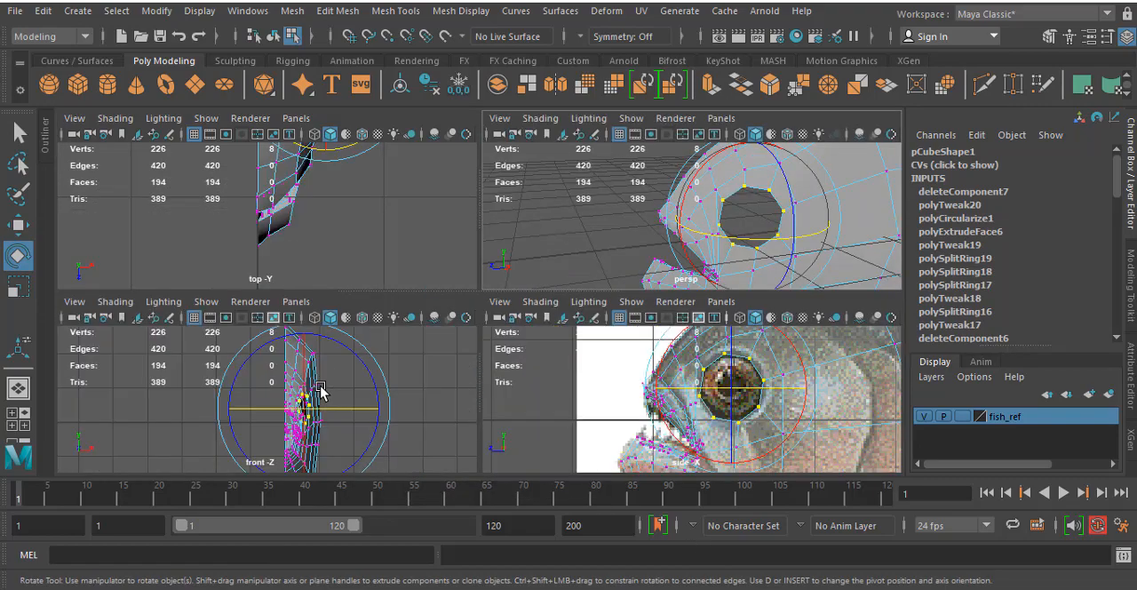
pyautogui.press('space')
pyautogui.moveTo(573, 295); pyautogui.dragTo(671, 304)
pyautogui.press('space')
pyautogui.press('space')
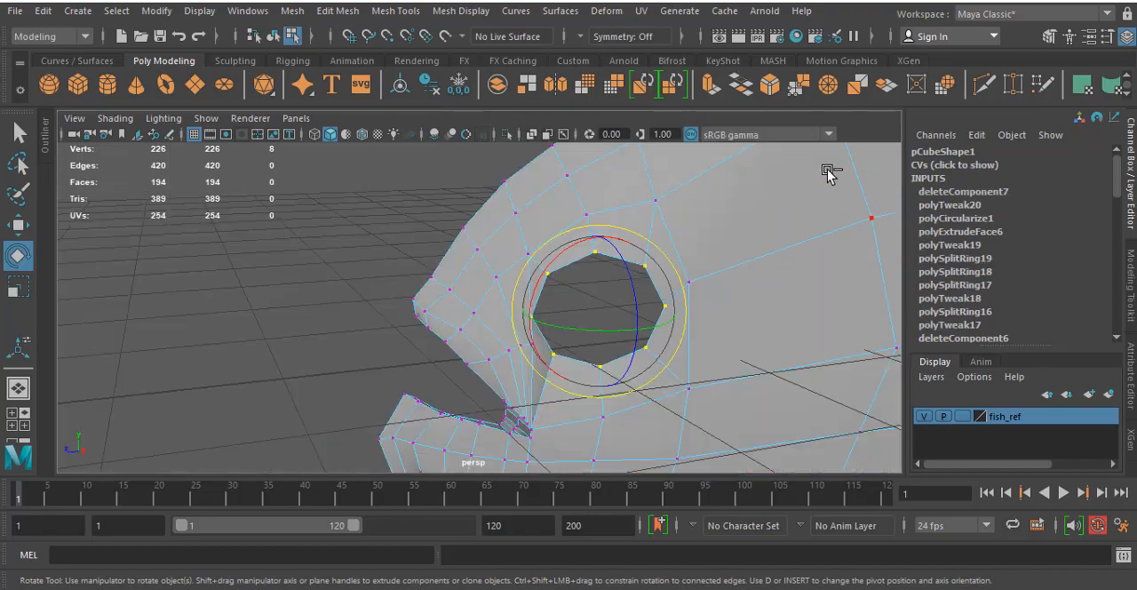
# - Select the eye hole's border edge loop and extrude it about 0.27 inward into the head
pyautogui.keyDown('alt'); pyautogui.moveTo(764, 339); pyautogui.dragTo(675, 328); pyautogui.keyUp('alt')
pyautogui.moveTo(534, 227); pyautogui.dragTo(528, 106, button='right')
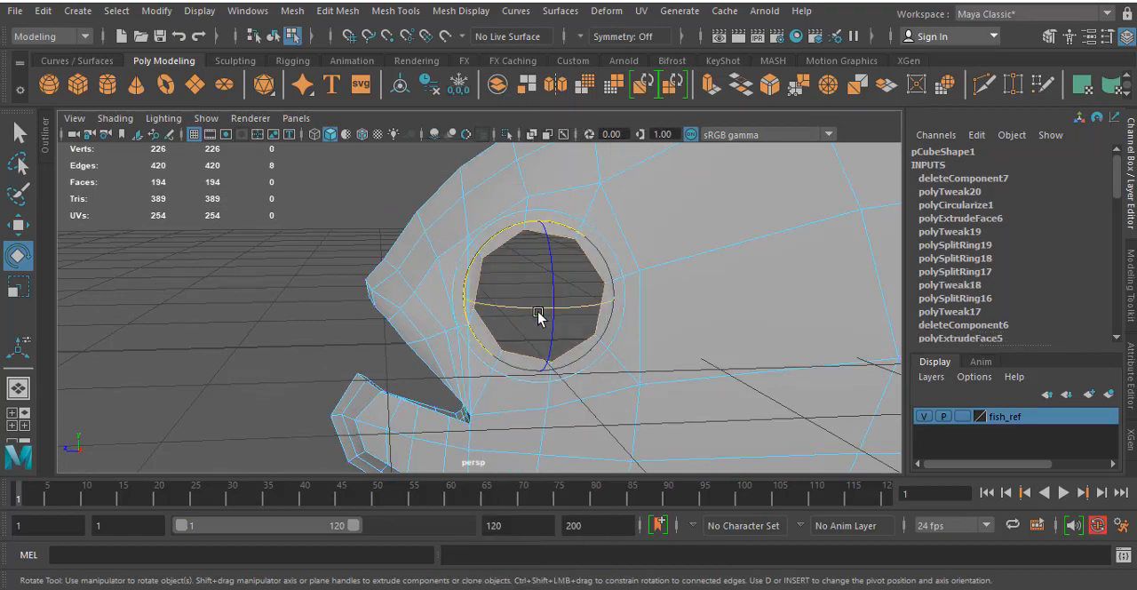
pyautogui.moveTo(539, 314); pyautogui.dragTo(570, 253)
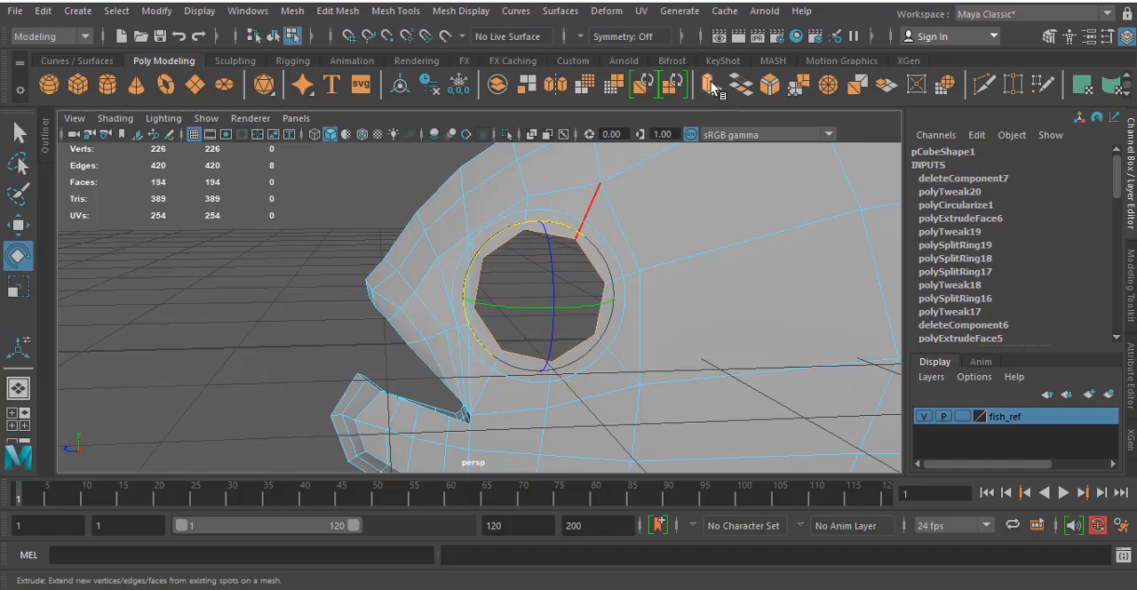
pyautogui.moveTo(378, 306)
pyautogui.keyDown('alt'); pyautogui.mouseDown()
pyautogui.moveTo(385, 318)
pyautogui.moveTo(446, 312)
pyautogui.moveTo(520, 347)
pyautogui.moveTo(434, 361)
pyautogui.moveTo(429, 340)
pyautogui.moveTo(311, 307)
pyautogui.moveTo(399, 323)
pyautogui.moveTo(373, 317)
pyautogui.mouseUp(); pyautogui.keyUp('alt')
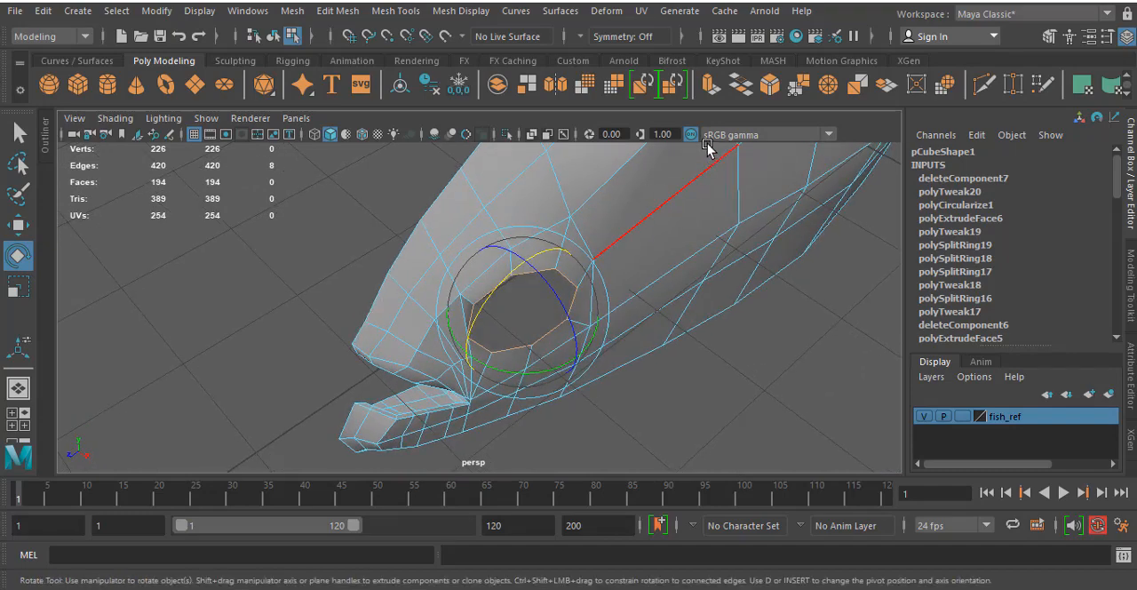
pyautogui.click(711, 85)
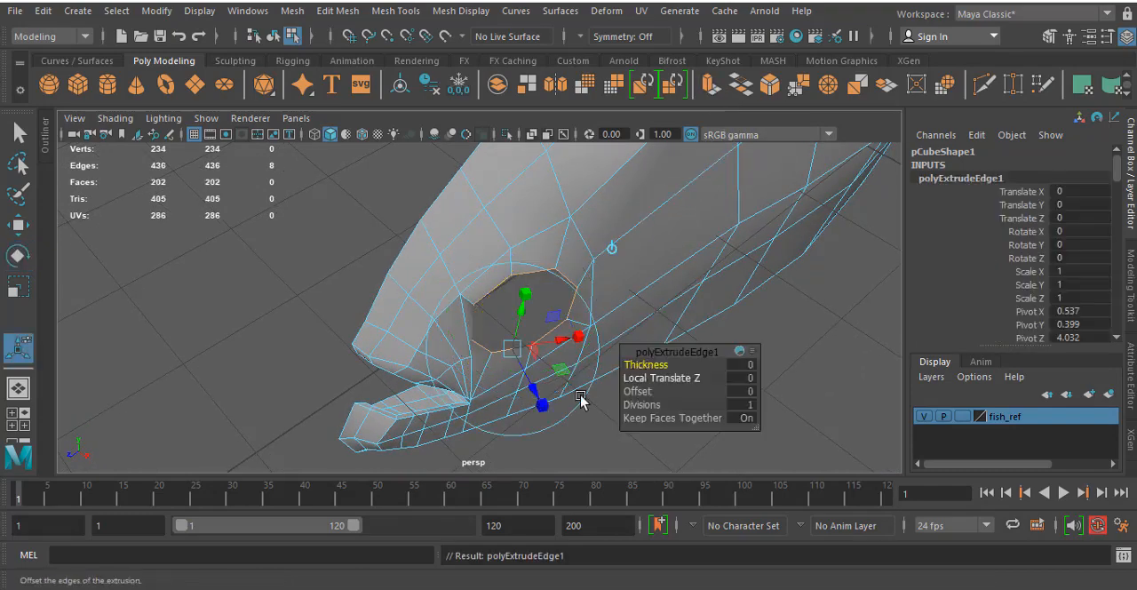
pyautogui.keyDown('alt'); pyautogui.moveTo(531, 404); pyautogui.dragTo(559, 385); pyautogui.keyUp('alt')
pyautogui.moveTo(595, 338); pyautogui.dragTo(453, 353)
# - Scale the extruded edge loop down uniformly to taper the inner rim of the eye socket, and deselect it
pyautogui.keyDown('alt'); pyautogui.moveTo(453, 223); pyautogui.dragTo(452, 286, button='middle'); pyautogui.keyUp('alt')
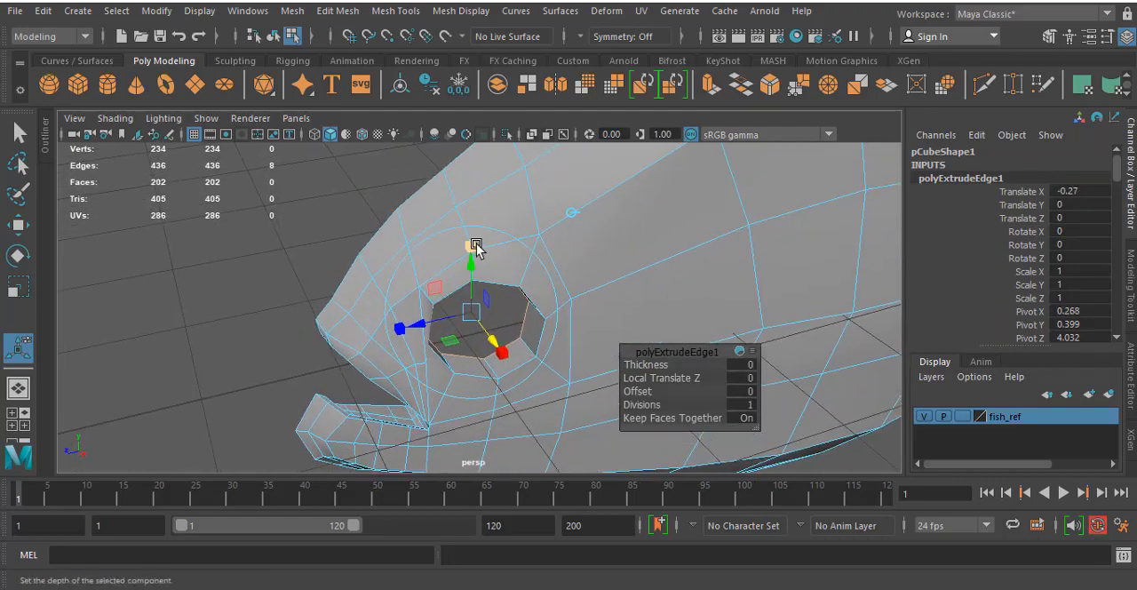
pyautogui.click(472, 246)
pyautogui.click(472, 312)
pyautogui.moveTo(472, 312); pyautogui.dragTo(274, 271)
pyautogui.click(273, 272)
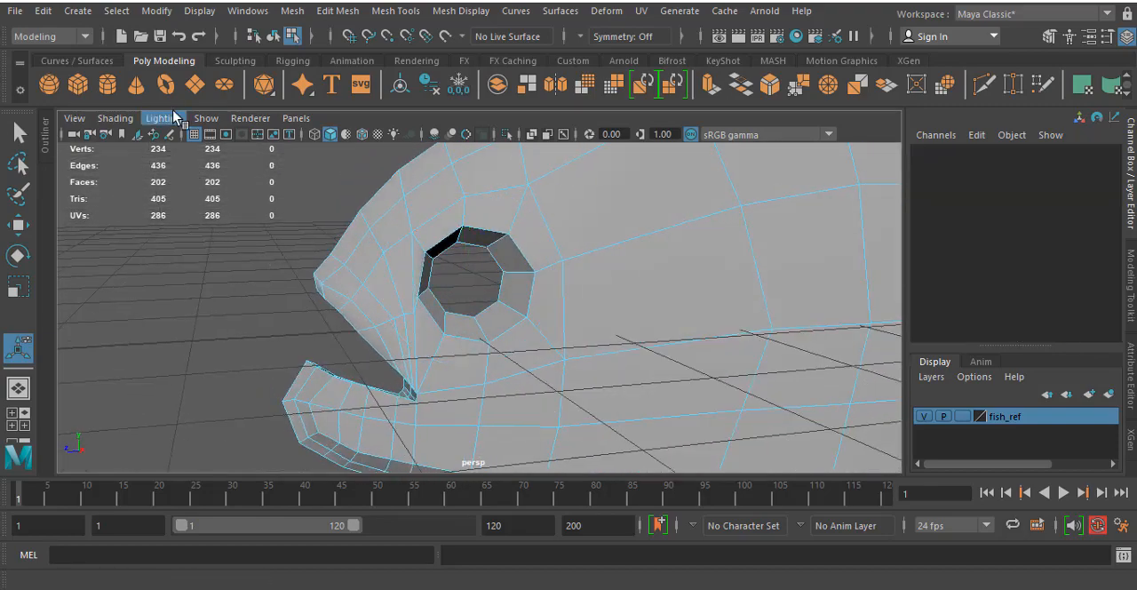
# - Create a polygon sphere for the eyeball and set its Rotate Z to 90
pyautogui.click(49, 84)
pyautogui.scroll(-5, 616, 254)
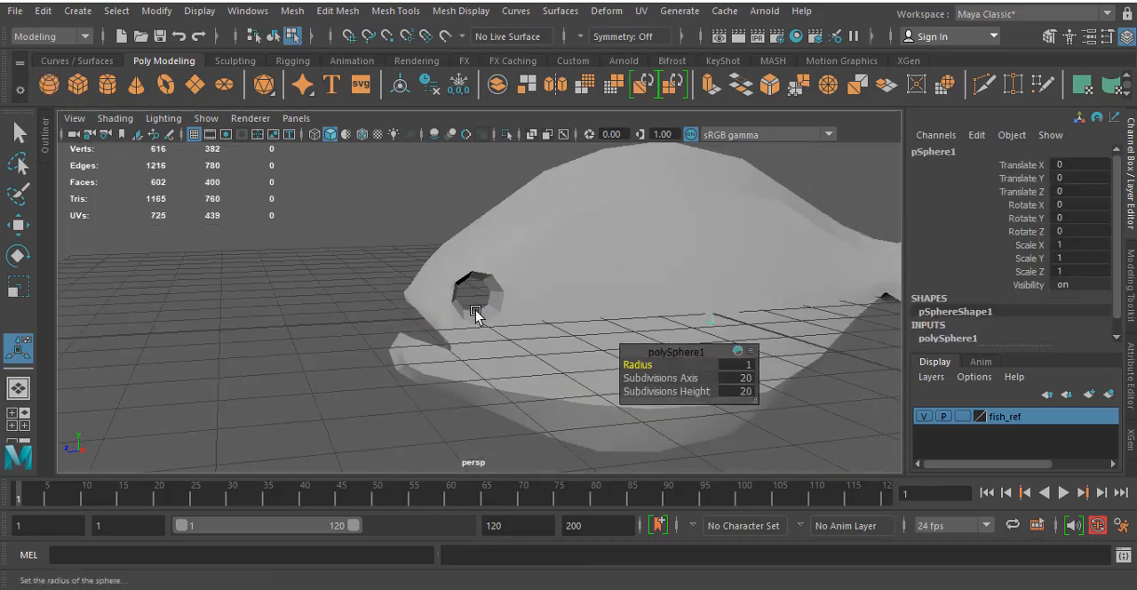
pyautogui.press('space')
pyautogui.press('space')
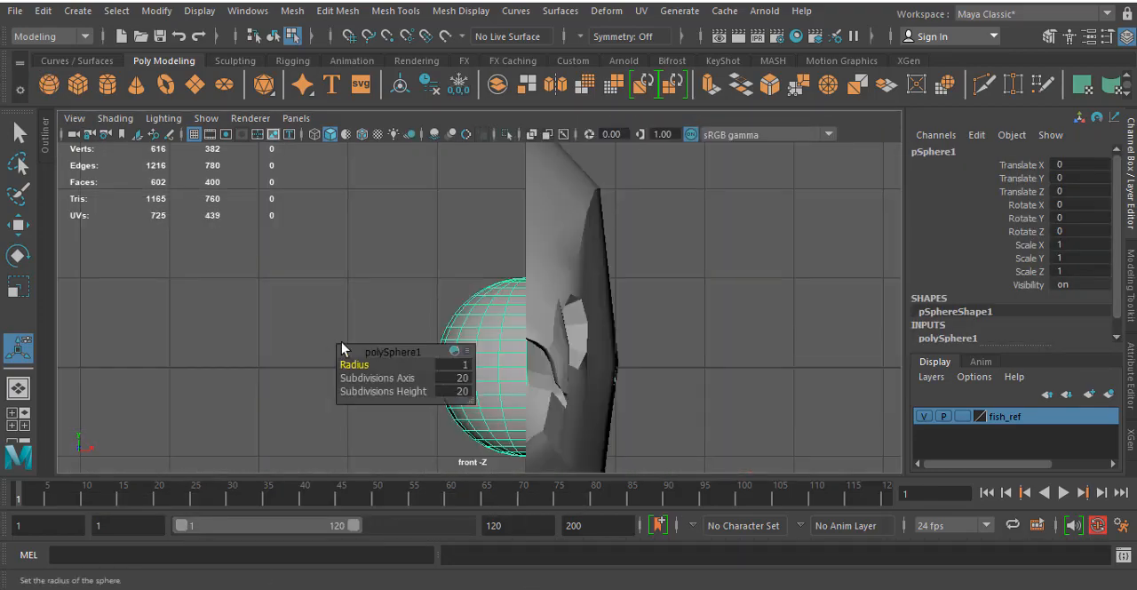
pyautogui.press('e')
pyautogui.moveTo(538, 299); pyautogui.dragTo(591, 394)
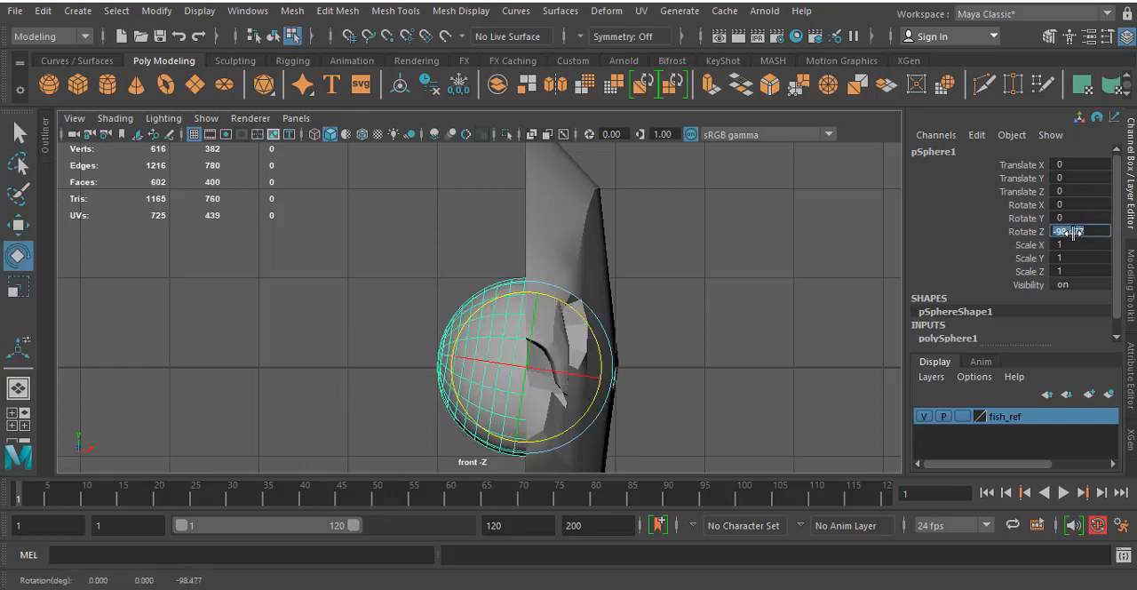
pyautogui.click(1074, 232)
pyautogui.write('90')
pyautogui.press('Return')
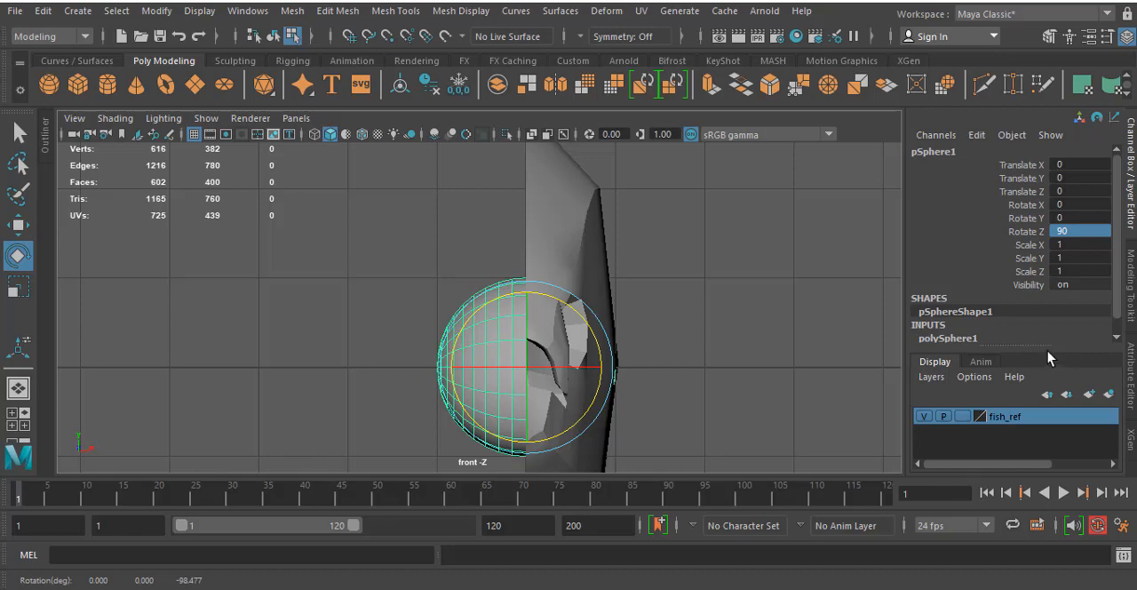
# - Set the sphere's Subdivisions Axis and Subdivisions Height to 12
pyautogui.click(966, 340)
pyautogui.scroll(-2, 1022, 315)
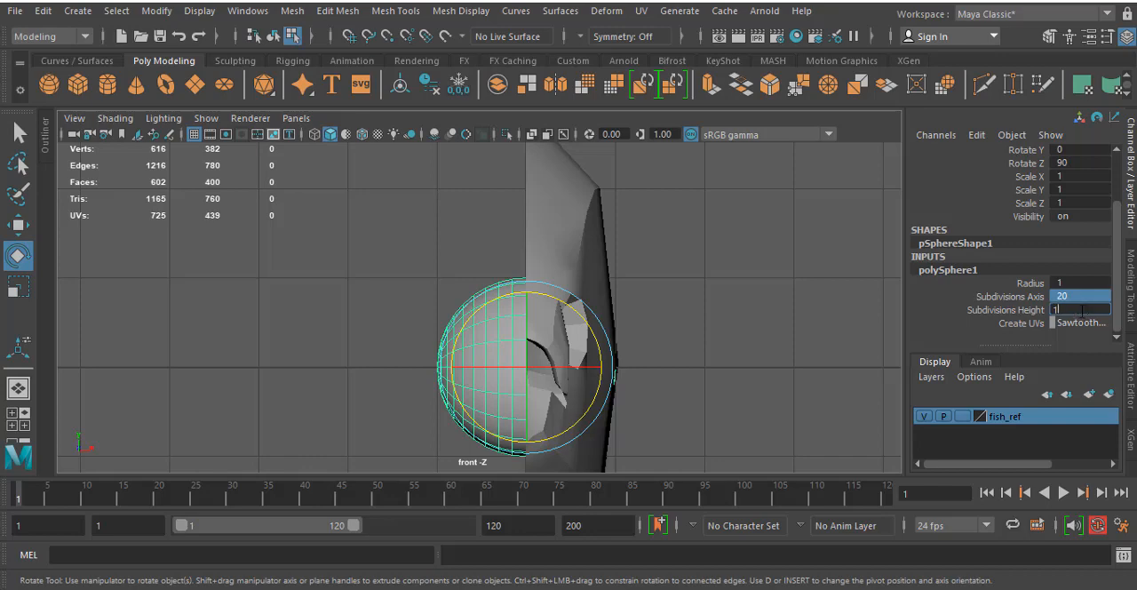
pyautogui.press('Return')
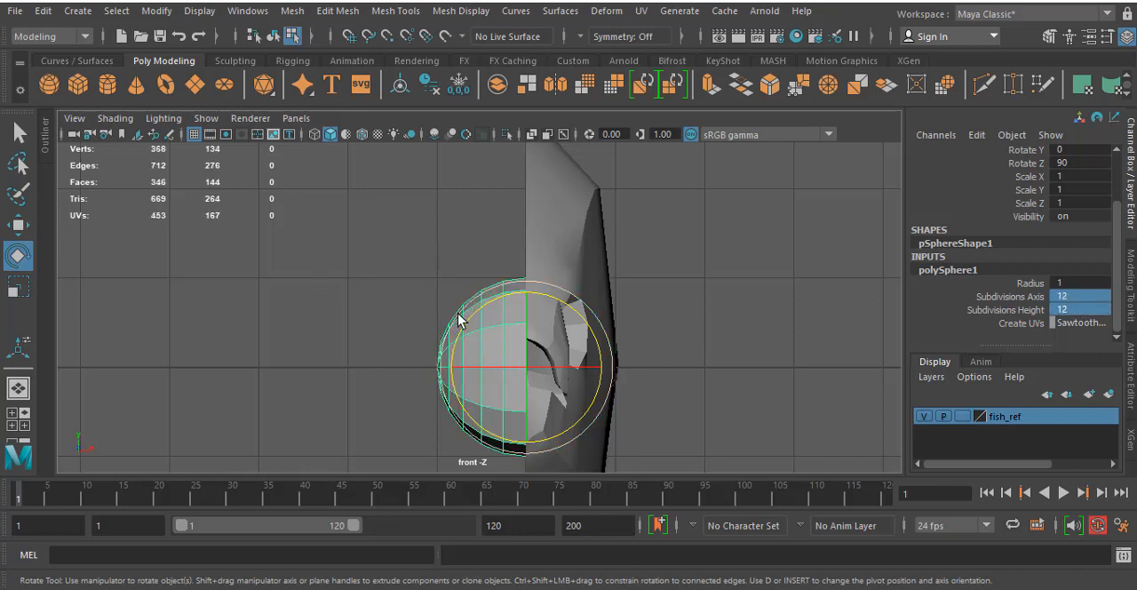
# - Select the sphere's faces on the negative X side in the front view and delete them to keep a hemisphere
pyautogui.moveTo(459, 146); pyautogui.dragTo(457, 195, button='right')
pyautogui.moveTo(341, 215); pyautogui.dragTo(520, 500)
pyautogui.press('Delete')
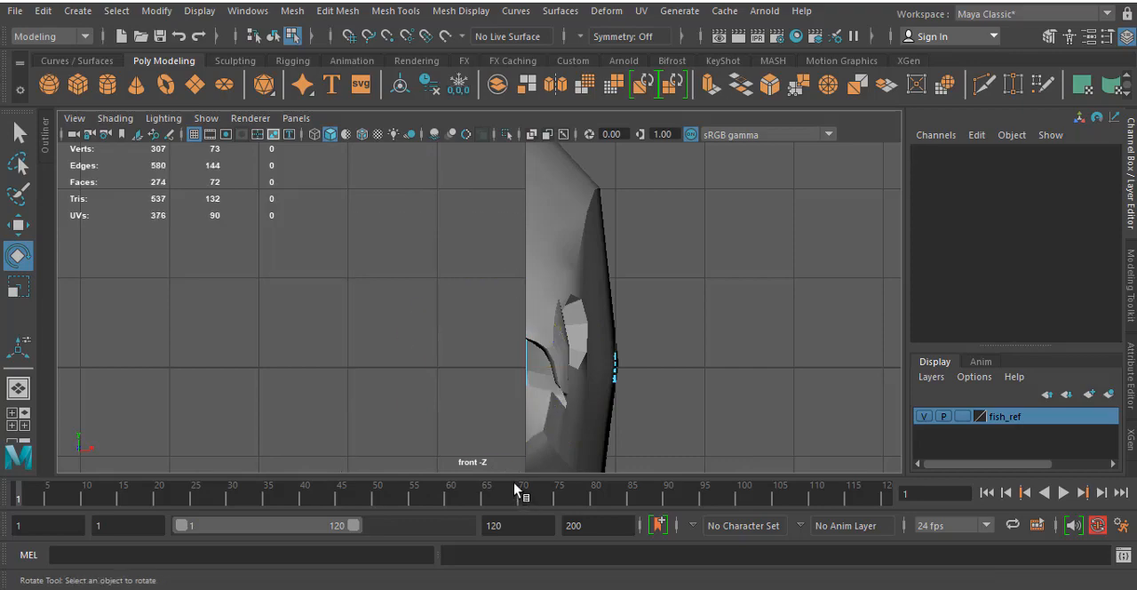
# - Select the hemisphere as an object and move it along Z to about 3.84, close to the eye socket
pyautogui.press('space')
pyautogui.press('space')
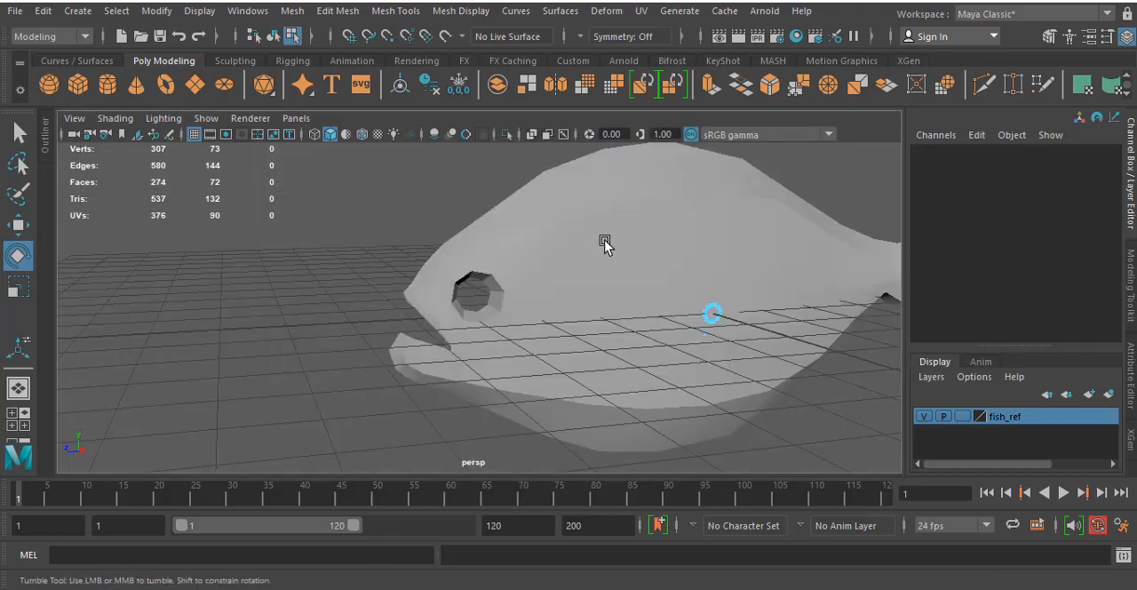
pyautogui.keyDown('alt'); pyautogui.moveTo(604, 244); pyautogui.dragTo(803, 234); pyautogui.keyUp('alt')
pyautogui.click(272, 36)
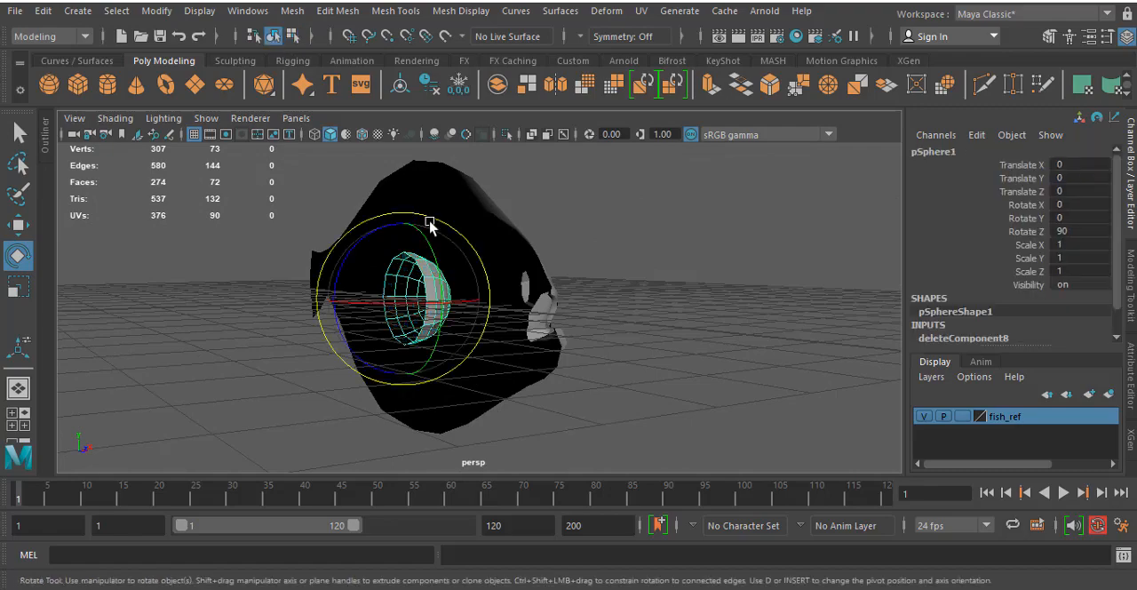
pyautogui.keyDown('alt'); pyautogui.moveTo(432, 222); pyautogui.dragTo(488, 279); pyautogui.keyUp('alt')
pyautogui.press('w')
pyautogui.moveTo(381, 279); pyautogui.dragTo(566, 327)
# - Place the hemisphere over the reference eye in the side view and scale it uniformly to about 0.366
pyautogui.press('space')
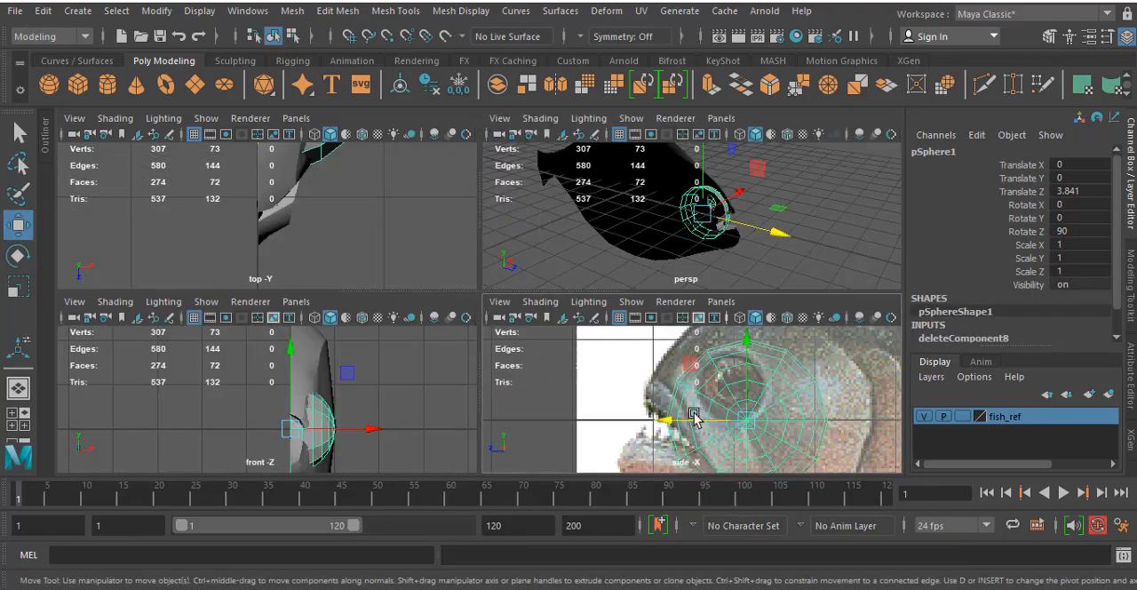
pyautogui.press('space')
pyautogui.moveTo(585, 344); pyautogui.dragTo(375, 282)
pyautogui.press('r')
pyautogui.press('space')
pyautogui.press('space')
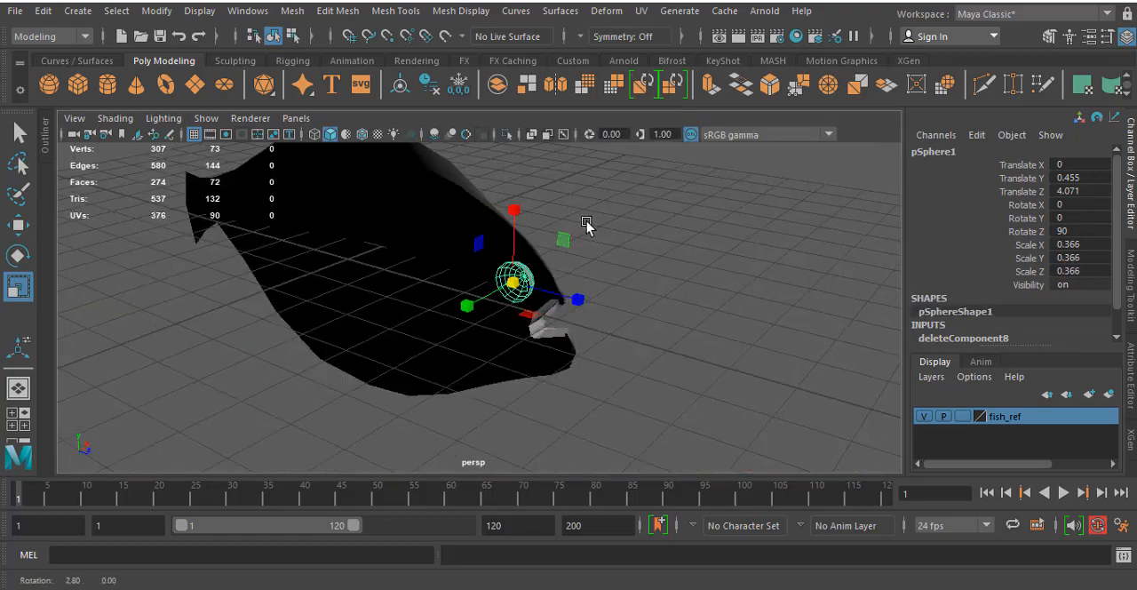
# - Enlarge the hemisphere to a uniform scale of about 0.414 and move it outward into the socket, to about 0.341 in X
pyautogui.keyDown('alt'); pyautogui.moveTo(485, 253); pyautogui.dragTo(672, 233, button='right'); pyautogui.keyUp('alt')
pyautogui.keyDown('alt'); pyautogui.moveTo(672, 233); pyautogui.dragTo(598, 236, button='middle'); pyautogui.keyUp('alt')
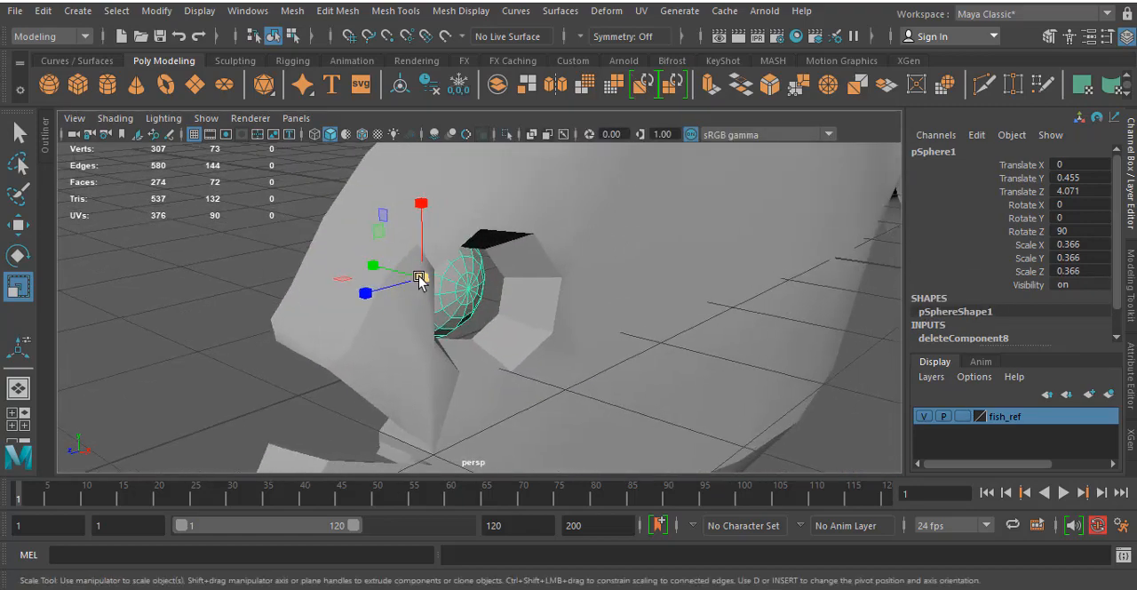
pyautogui.moveTo(420, 279); pyautogui.dragTo(354, 312)
pyautogui.press('w')
# - Rotate the hemisphere in the top view to about -12.3 in Rotate X, following the slant of the head
pyautogui.press('space')
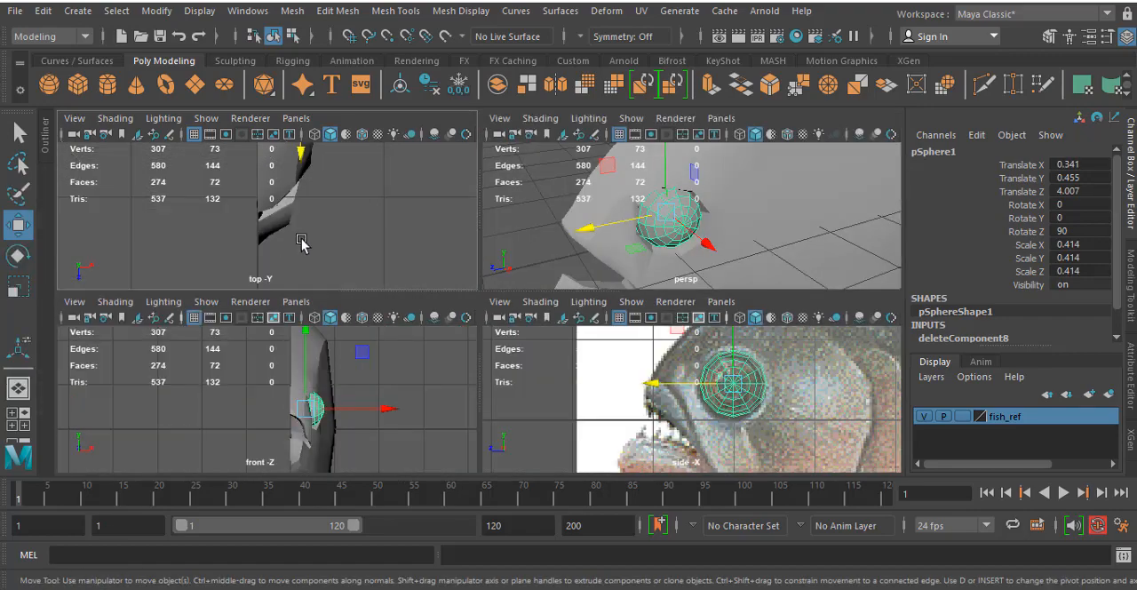
pyautogui.press('space')
pyautogui.keyDown('alt'); pyautogui.moveTo(439, 407); pyautogui.dragTo(495, 304, button='right'); pyautogui.keyUp('alt')
pyautogui.scroll(-6, 496, 304)
pyautogui.scroll(2, 498, 295)
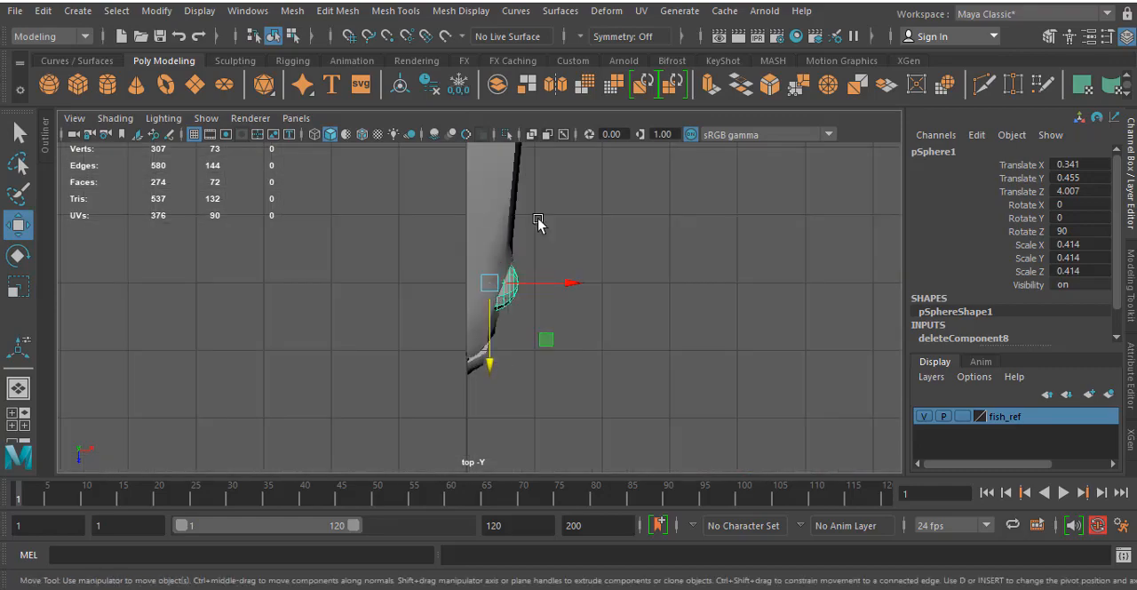
pyautogui.keyDown('alt'); pyautogui.moveTo(539, 222); pyautogui.dragTo(534, 261, button='middle'); pyautogui.keyUp('alt')
pyautogui.press('4')
pyautogui.scroll(3, 540, 268)
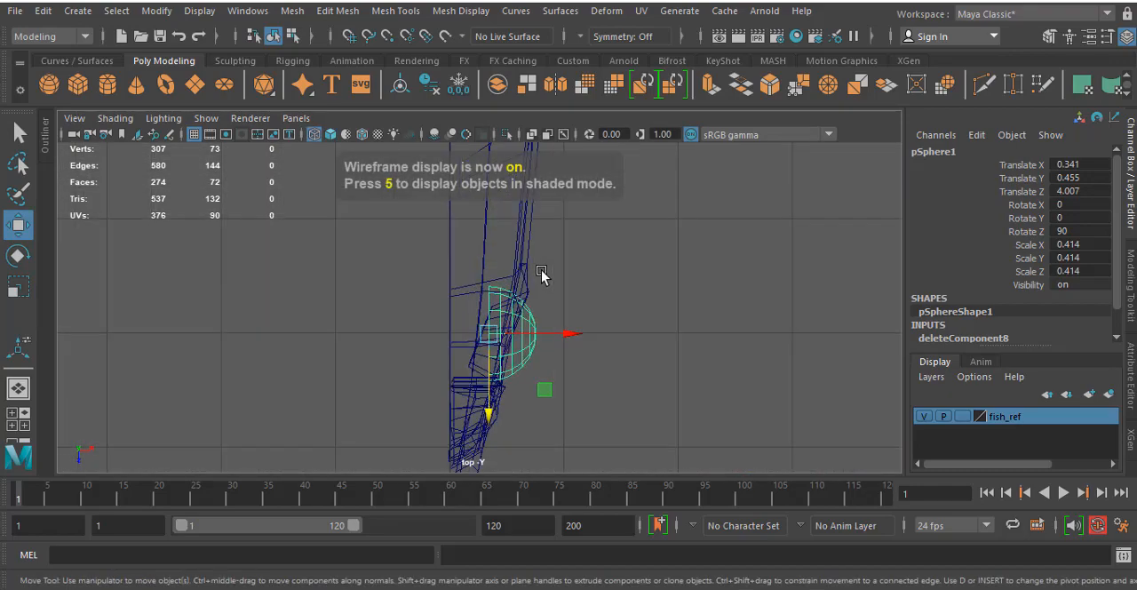
pyautogui.keyDown('alt'); pyautogui.moveTo(604, 260); pyautogui.dragTo(597, 279, button='middle'); pyautogui.keyUp('alt')
pyautogui.press('e')
pyautogui.moveTo(546, 297); pyautogui.dragTo(540, 304)
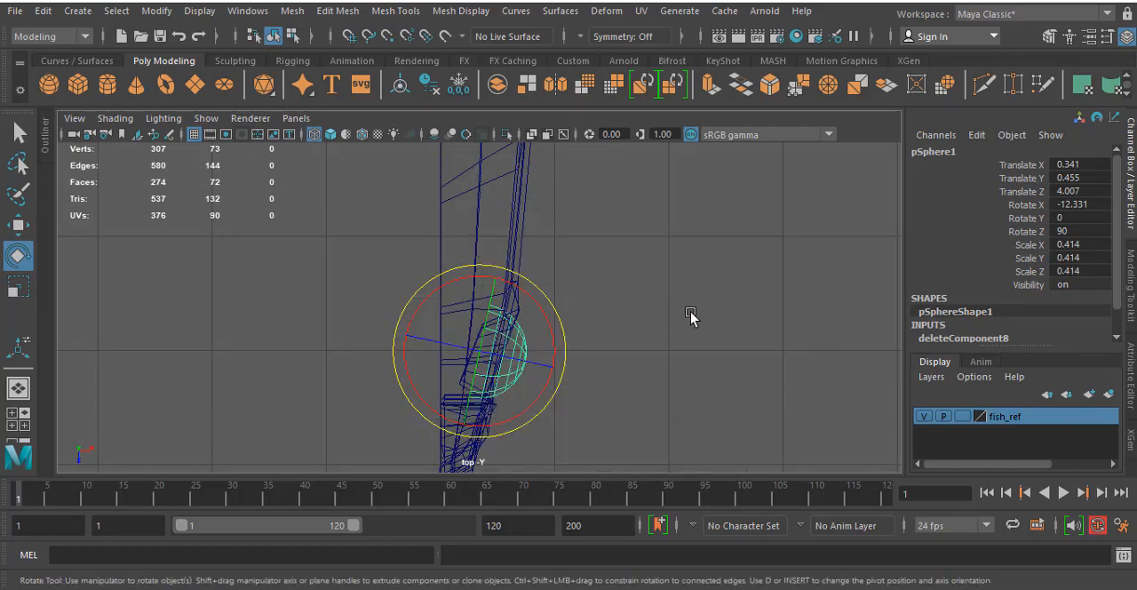
# - Flatten the eye hemisphere by scaling it along its Y axis to about 0.371
pyautogui.press('space')
pyautogui.press('space')
pyautogui.keyDown('alt'); pyautogui.moveTo(627, 263); pyautogui.dragTo(693, 251); pyautogui.keyUp('alt')
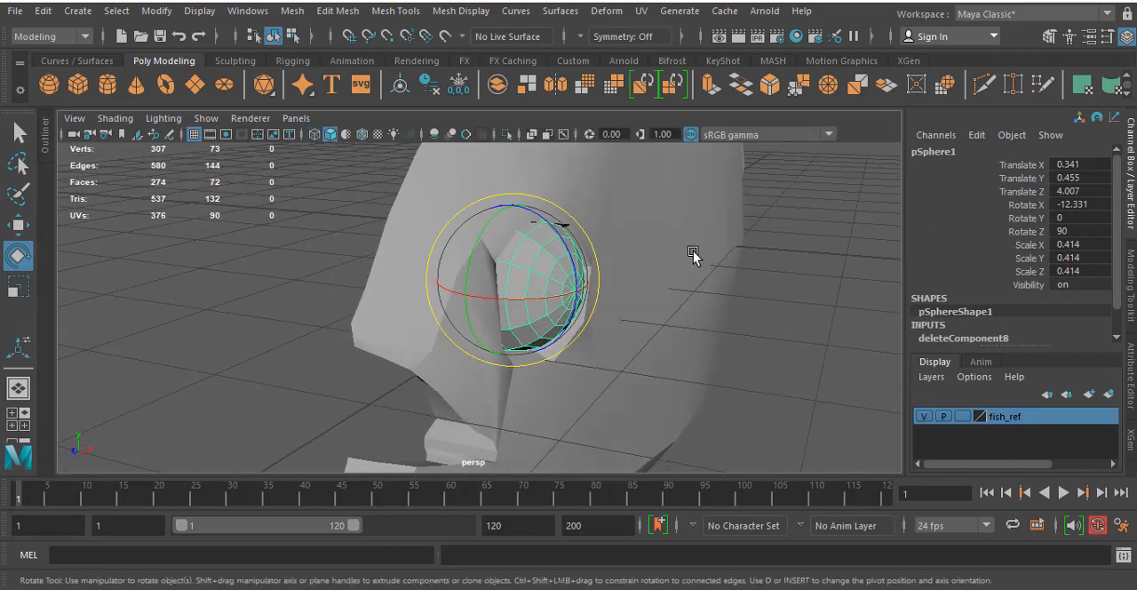
pyautogui.press('r')
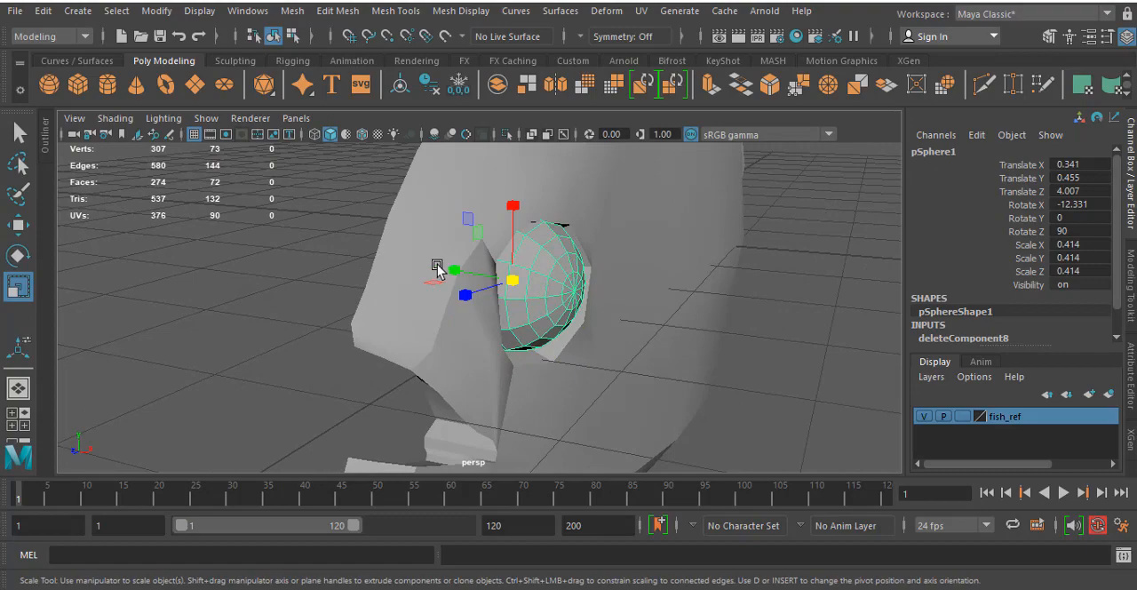
pyautogui.moveTo(437, 264); pyautogui.dragTo(459, 272)
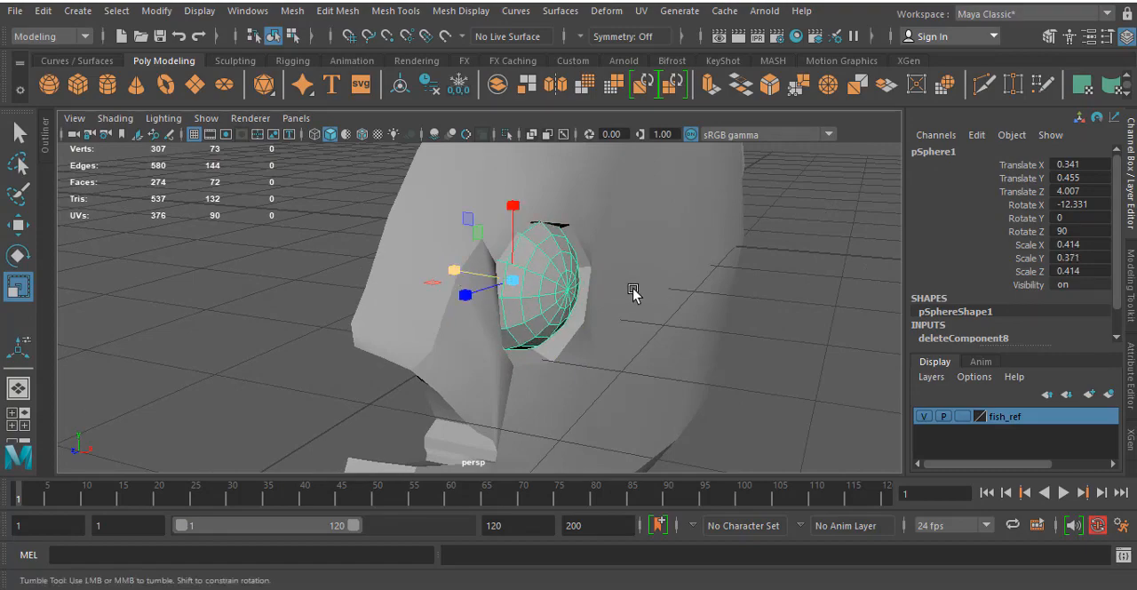
# - Reposition the eye hemisphere in the side view to about 0.418 in Y and 4.016 in Z, centring it in the eye socket
pyautogui.keyDown('alt'); pyautogui.moveTo(632, 293); pyautogui.dragTo(542, 281); pyautogui.keyUp('alt')
pyautogui.press('space')
pyautogui.press('space')
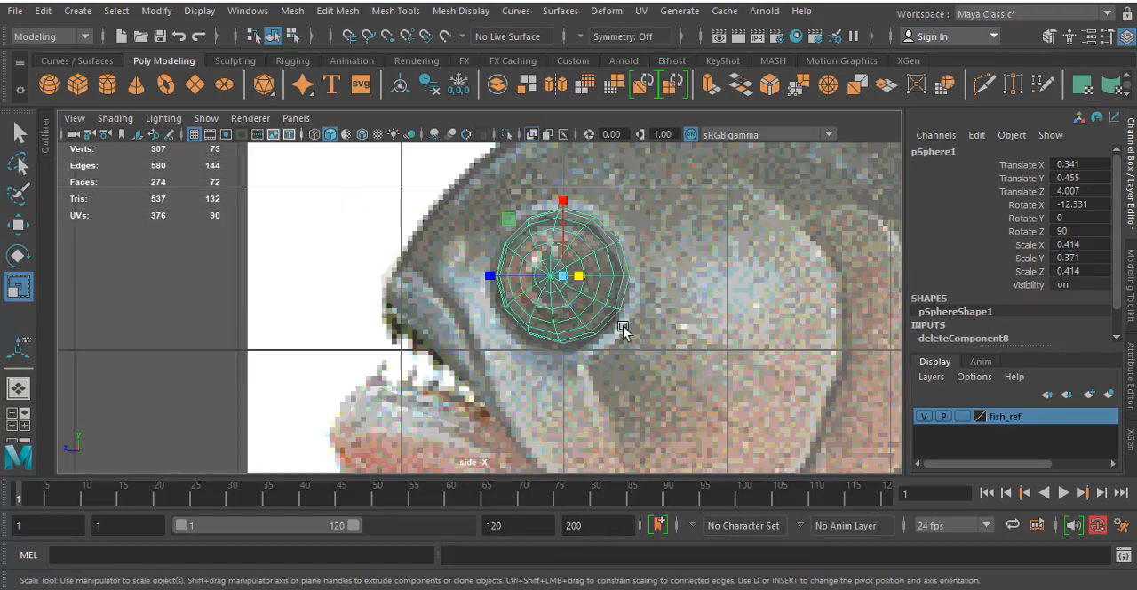
pyautogui.scroll(4, 657, 302)
pyautogui.keyDown('alt'); pyautogui.moveTo(684, 295); pyautogui.dragTo(639, 322, button='middle'); pyautogui.keyUp('alt')
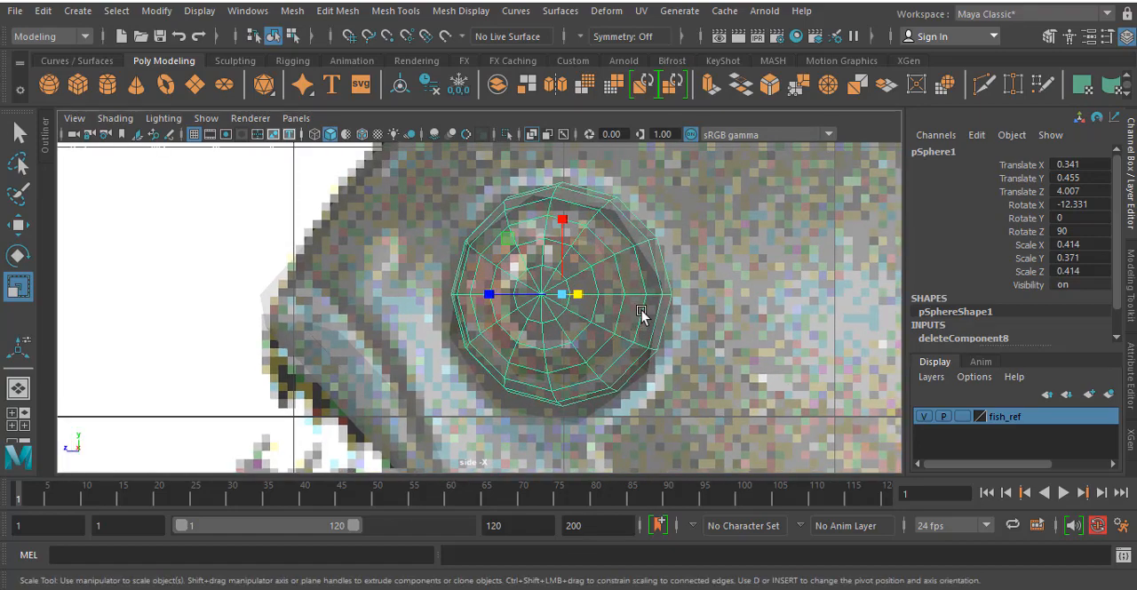
pyautogui.press('4')
pyautogui.press('w')
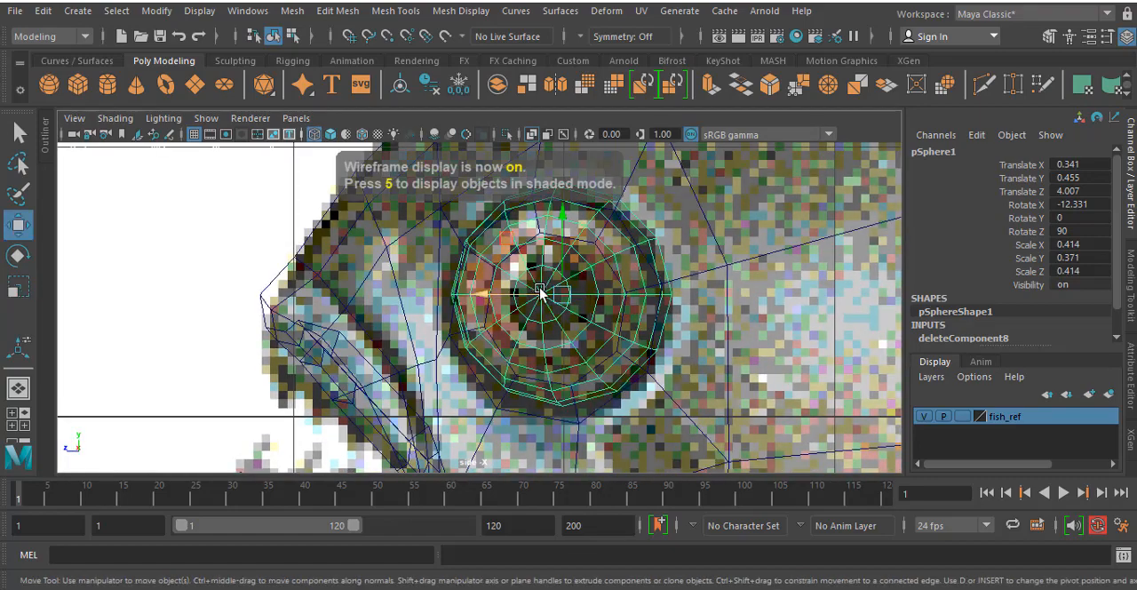
pyautogui.moveTo(548, 294); pyautogui.dragTo(564, 303)
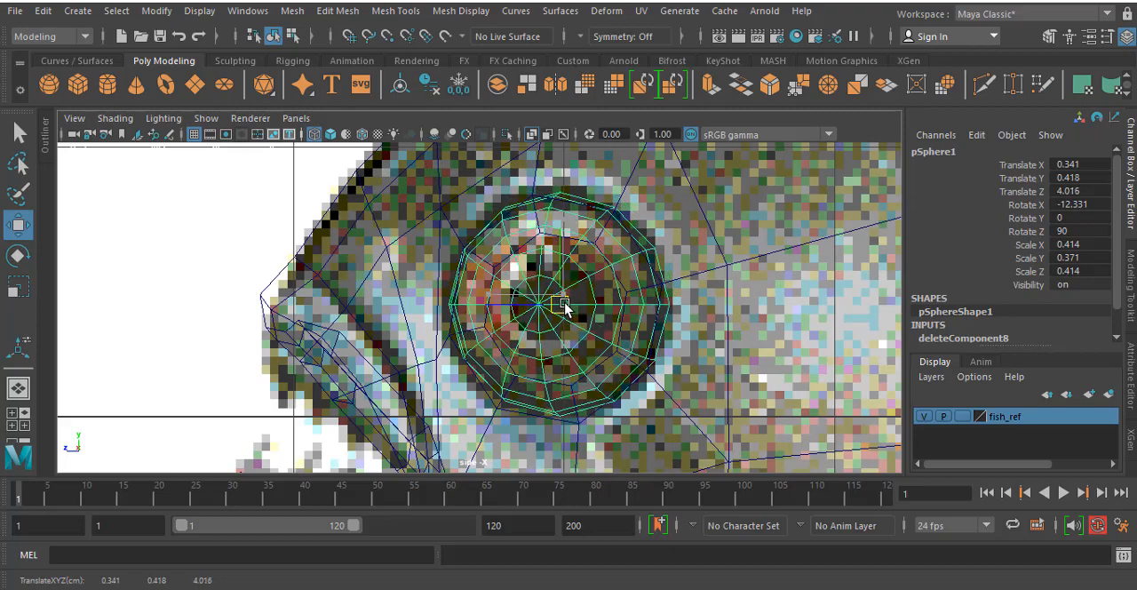
# - Insert two edge loops around the fish's eye socket, one just outside its rim and one just inside
pyautogui.press('space')
pyautogui.press('space')
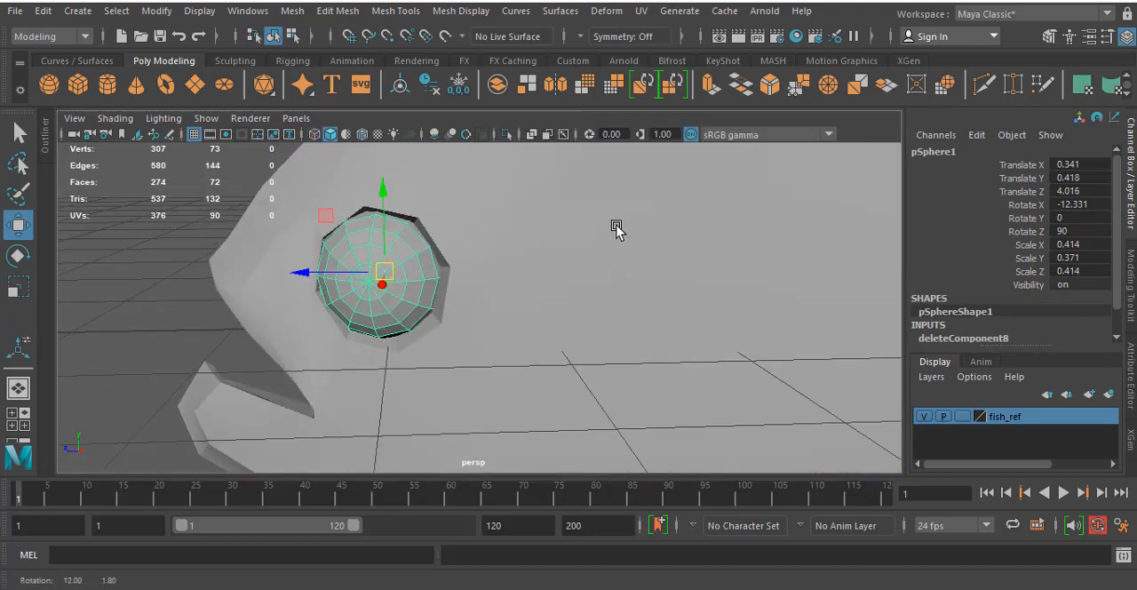
pyautogui.keyDown('alt'); pyautogui.moveTo(616, 229); pyautogui.dragTo(438, 257); pyautogui.keyUp('alt')
pyautogui.click(510, 234)
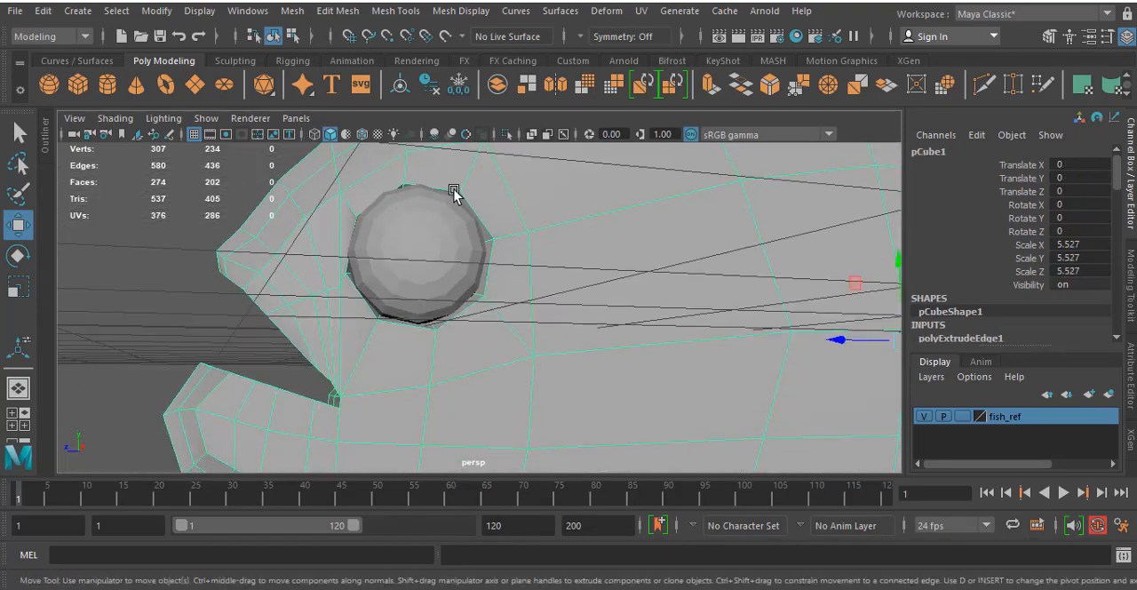
pyautogui.keyDown('alt'); pyautogui.moveTo(454, 190); pyautogui.dragTo(458, 214, button='middle'); pyautogui.keyUp('alt')
pyautogui.scroll(5, 311, 248)
pyautogui.keyDown('alt'); pyautogui.moveTo(286, 217); pyautogui.dragTo(378, 275, button='middle'); pyautogui.keyUp('alt')
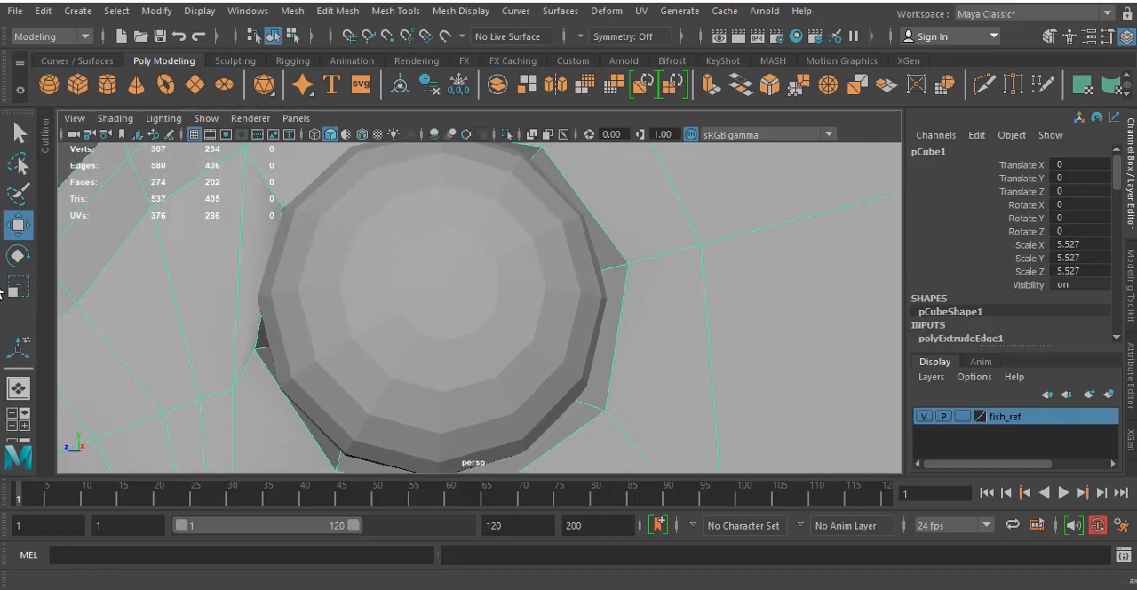
pyautogui.click(395, 10)
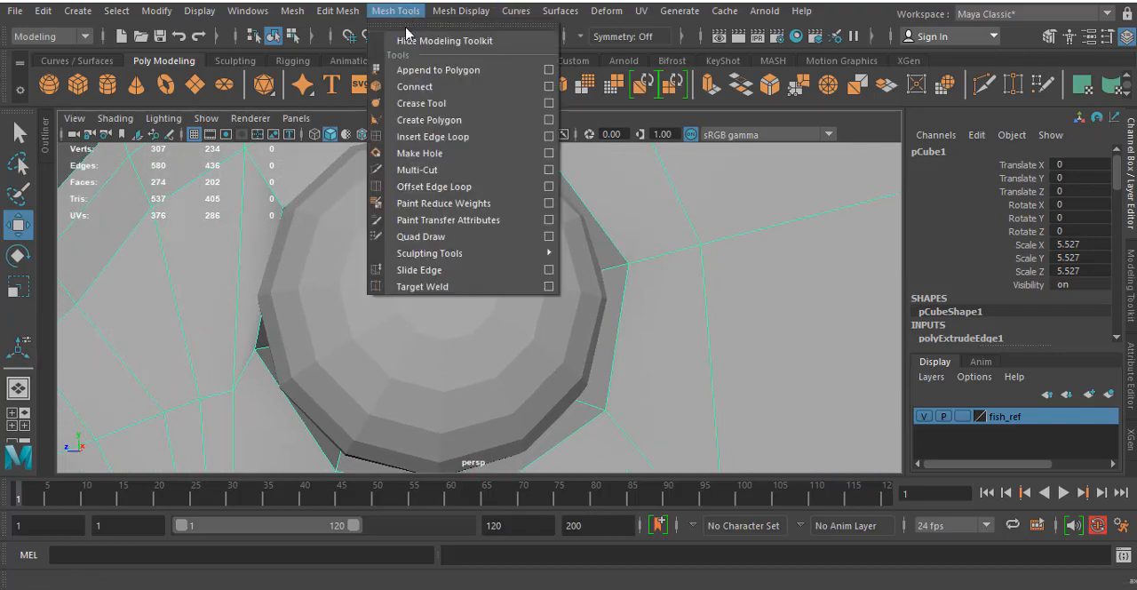
pyautogui.click(430, 136)
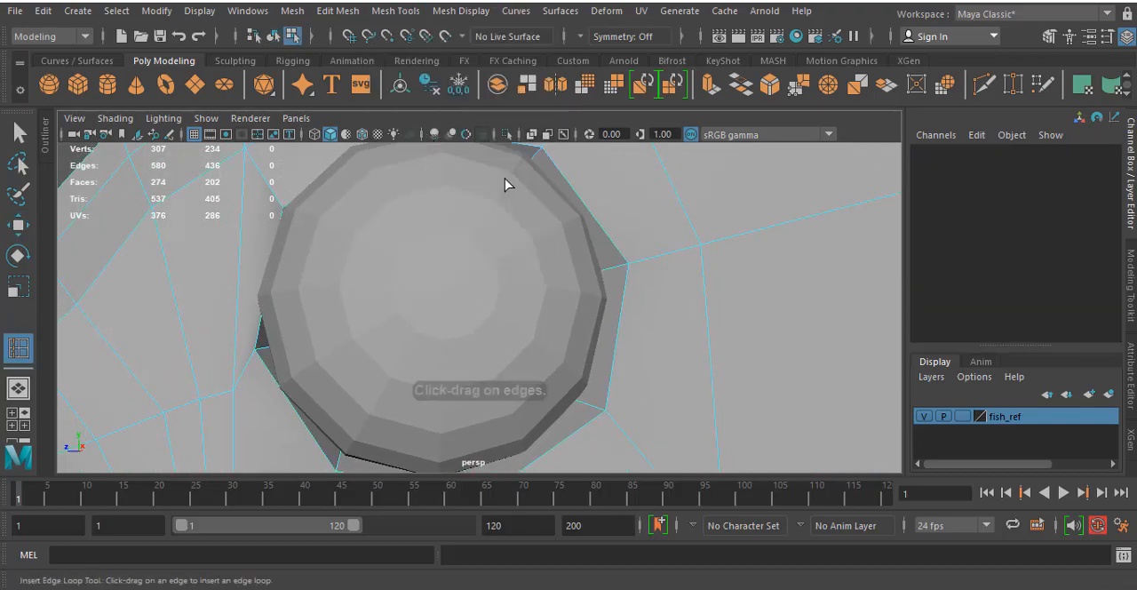
pyautogui.click(664, 261)
pyautogui.moveTo(664, 260); pyautogui.dragTo(663, 262)
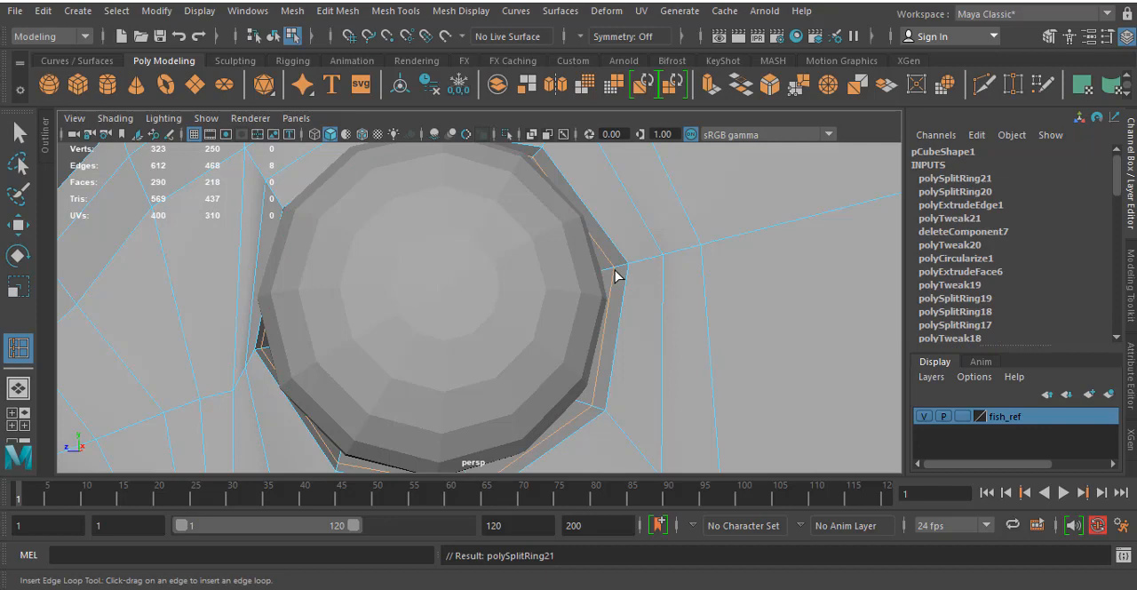
# - Scale the new inner edge loop and adjust the eye socket's rim loop along X
pyautogui.press('r')
pyautogui.moveTo(445, 315); pyautogui.dragTo(425, 316)
pyautogui.keyDown('alt'); pyautogui.moveTo(434, 236); pyautogui.dragTo(509, 171); pyautogui.keyUp('alt')
pyautogui.moveTo(495, 184); pyautogui.dragTo(502, 125, button='right')
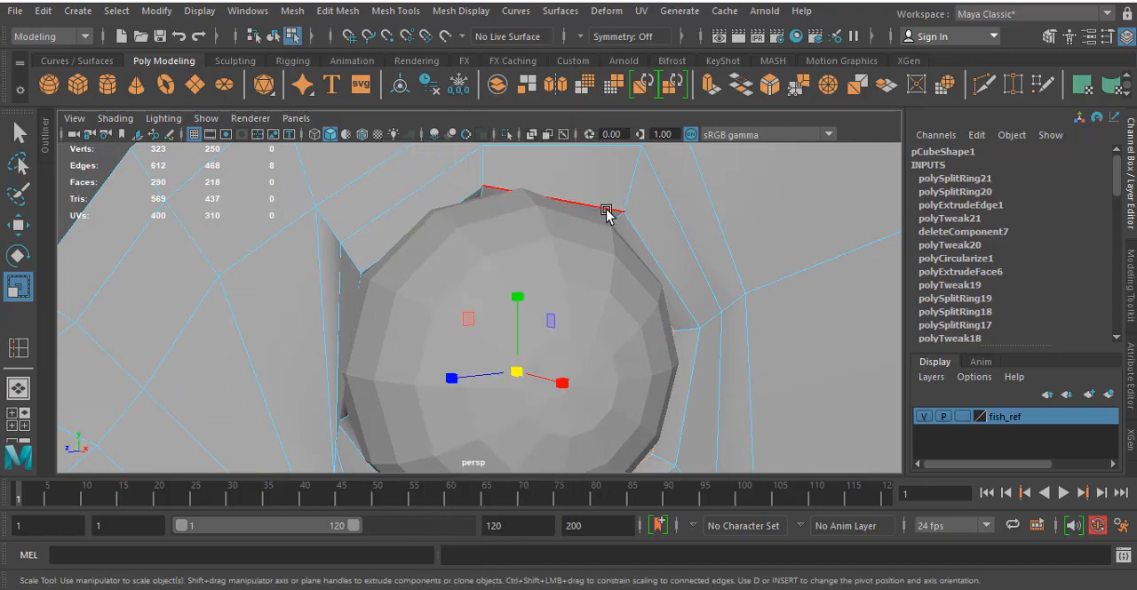
pyautogui.click(606, 211)
pyautogui.keyDown('alt'); pyautogui.moveTo(609, 211); pyautogui.dragTo(548, 227); pyautogui.keyUp('alt')
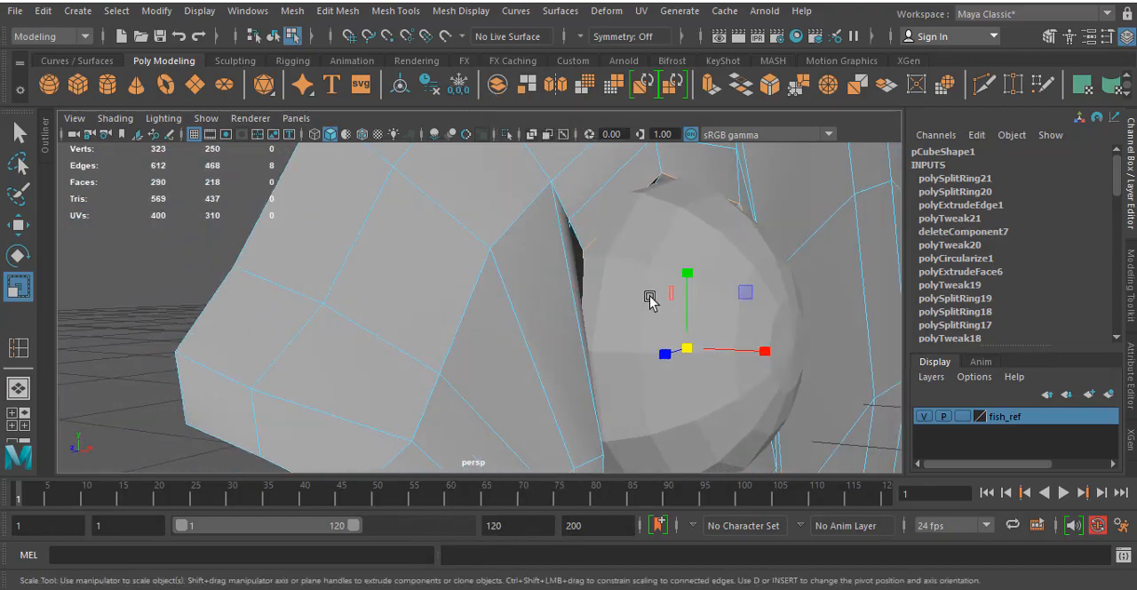
pyautogui.press('w')
pyautogui.moveTo(744, 353); pyautogui.dragTo(385, 283)
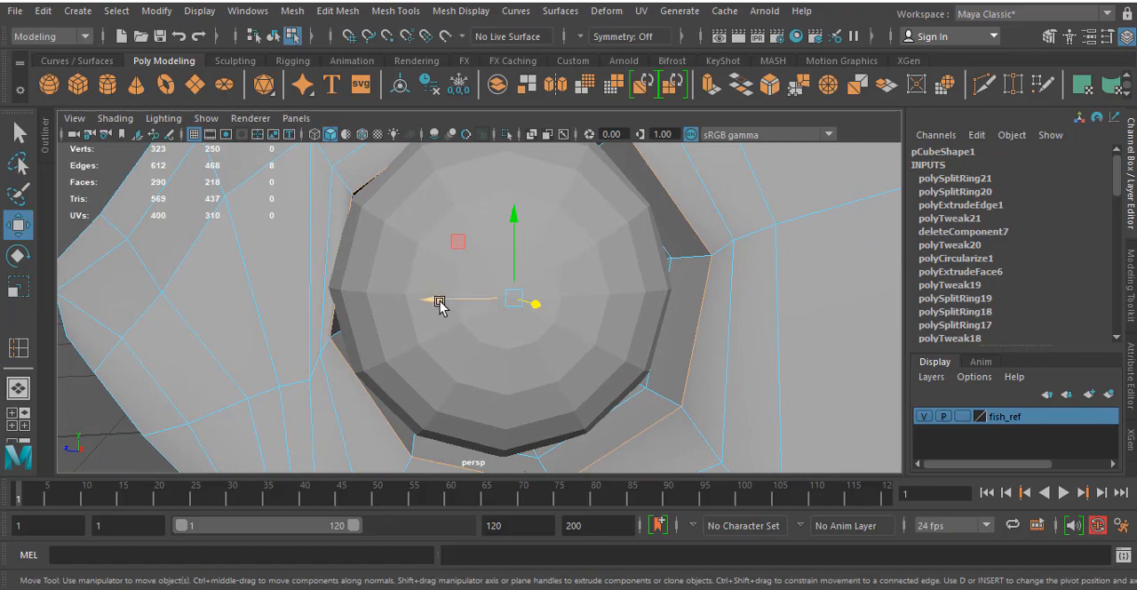
# - Reposition the eye hemisphere in the socket to about 0.433 in X and 3.984 in Z
pyautogui.click(434, 221)
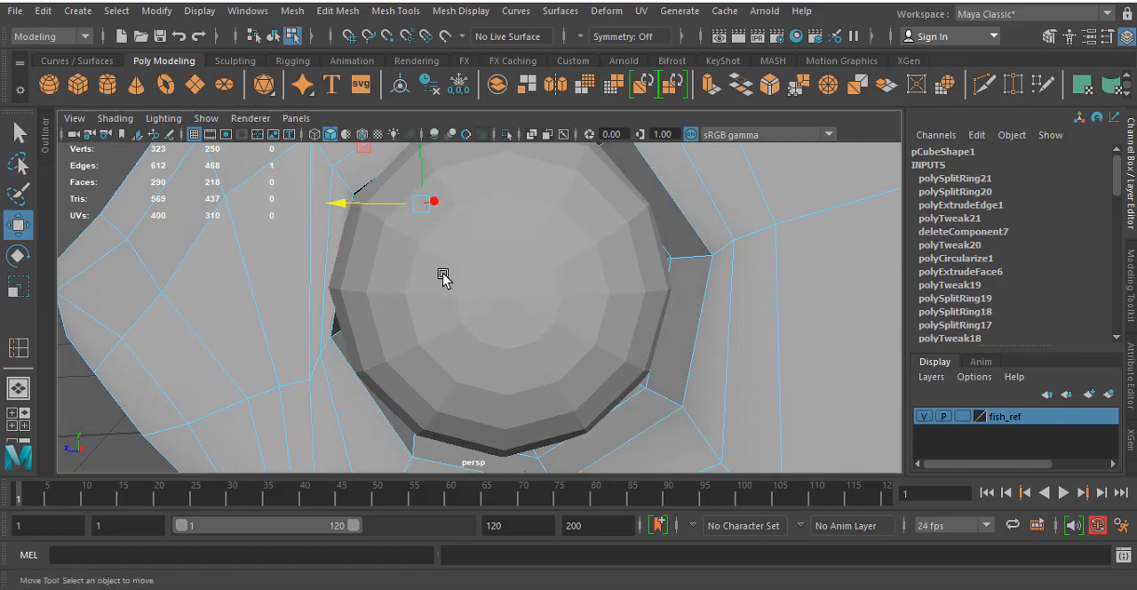
pyautogui.click(443, 275)
pyautogui.click(274, 34)
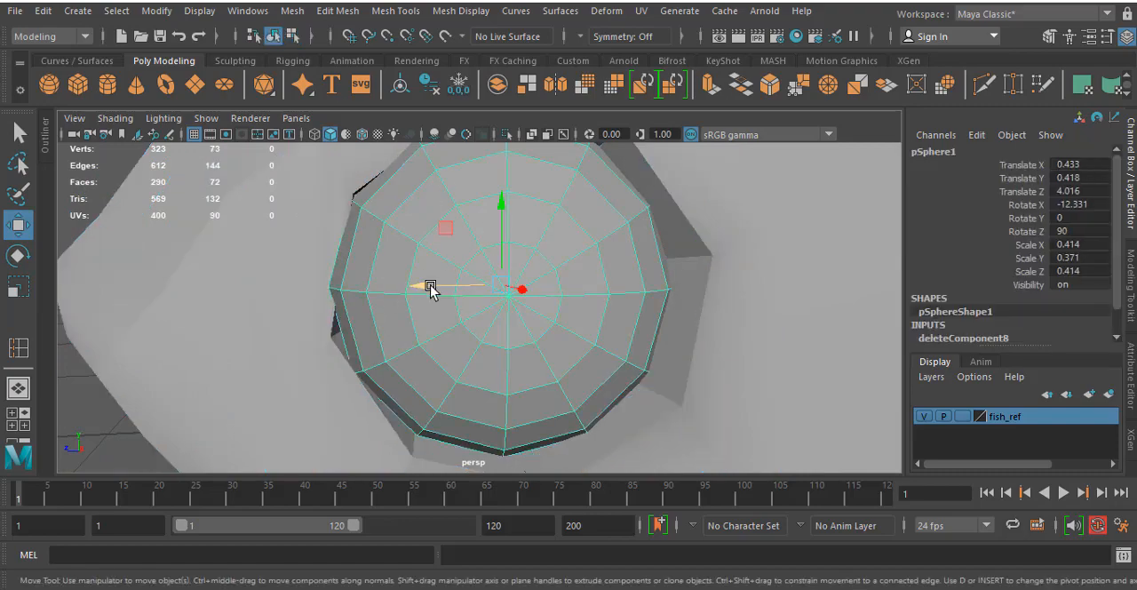
pyautogui.moveTo(431, 288); pyautogui.dragTo(441, 288)
# - Scale the eye socket's rim edge loop slightly inward so it fits closer around the eyeball
pyautogui.click(709, 178)
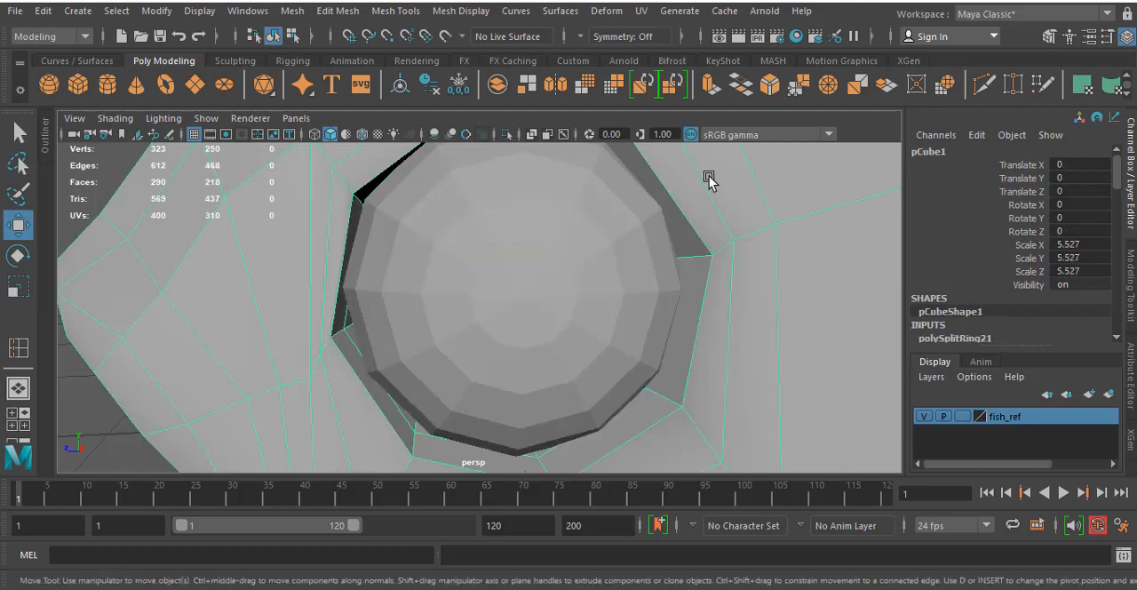
pyautogui.moveTo(709, 178); pyautogui.dragTo(714, 105, button='right')
pyautogui.click(684, 218)
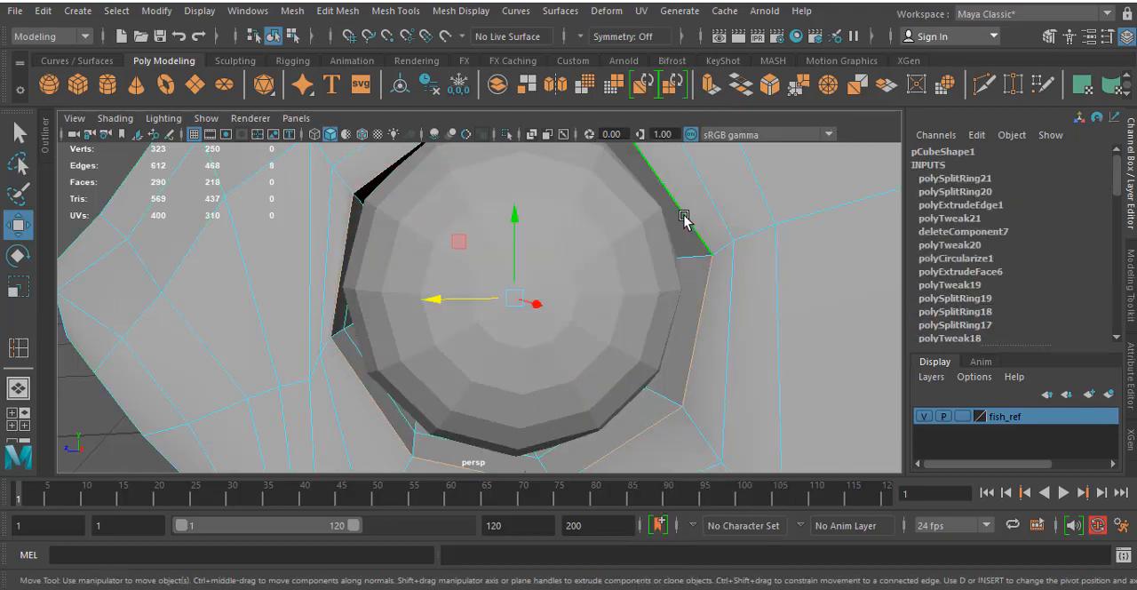
pyautogui.press('r')
pyautogui.moveTo(515, 300); pyautogui.dragTo(500, 305)
pyautogui.keyDown('alt'); pyautogui.moveTo(495, 219); pyautogui.dragTo(511, 296, button='middle'); pyautogui.keyUp('alt')
# - Insert another edge loop close to the socket rim and move it outward to about 0.527 in X, forming a raised eyelid ridge
pyautogui.click(18, 348)
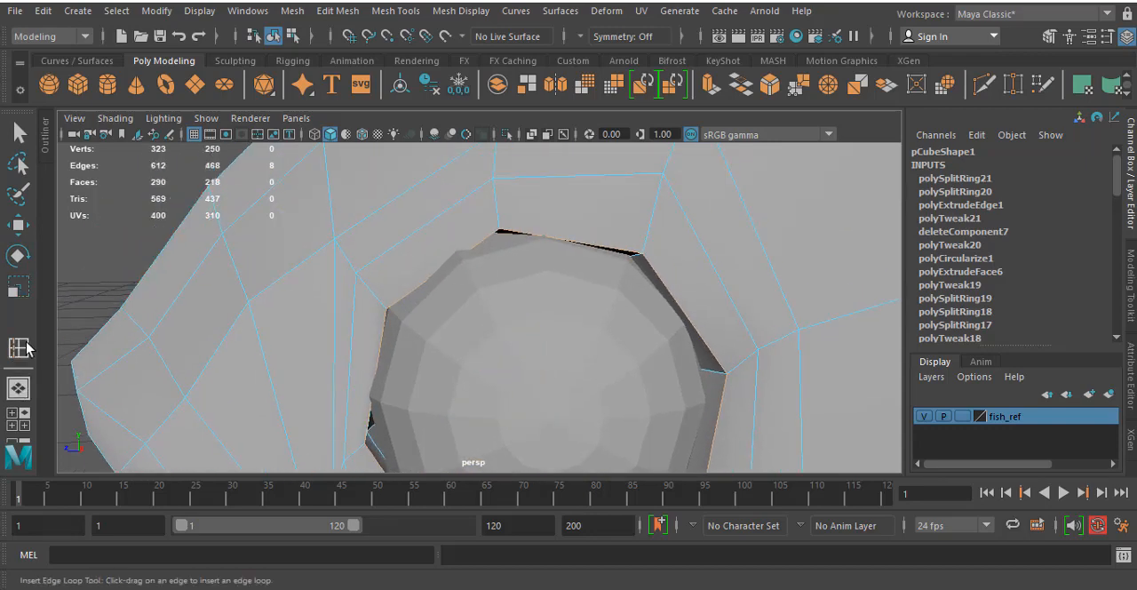
pyautogui.click(654, 229)
pyautogui.keyDown('alt'); pyautogui.moveTo(419, 252); pyautogui.dragTo(579, 248); pyautogui.keyUp('alt')
pyautogui.keyDown('alt'); pyautogui.moveTo(578, 249); pyautogui.dragTo(489, 241, button='middle'); pyautogui.keyUp('alt')
pyautogui.press('w')
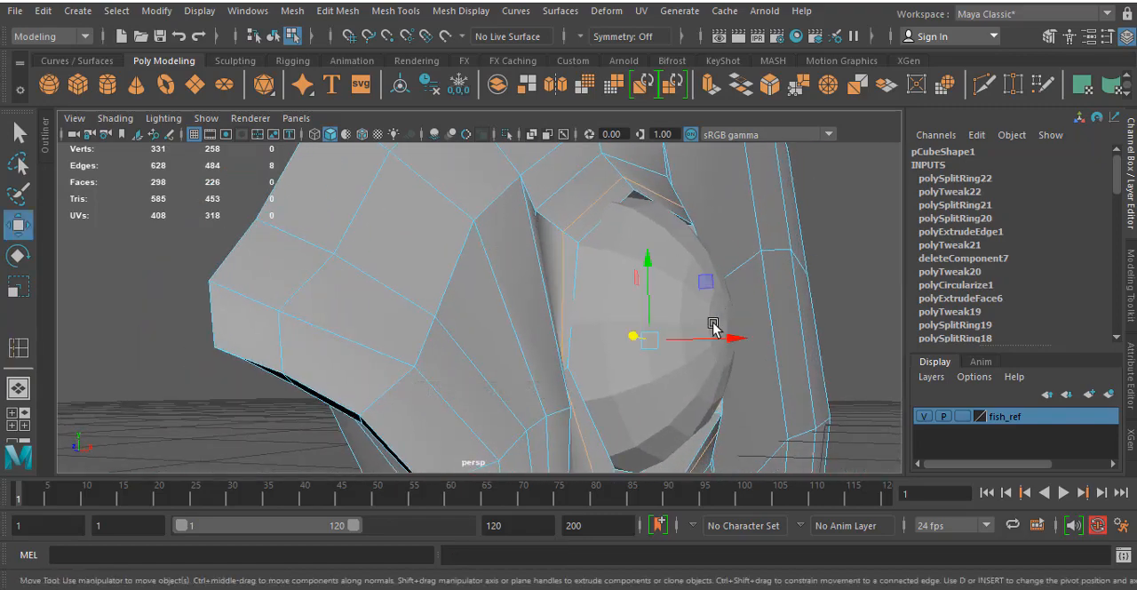
pyautogui.moveTo(716, 336); pyautogui.dragTo(742, 339)
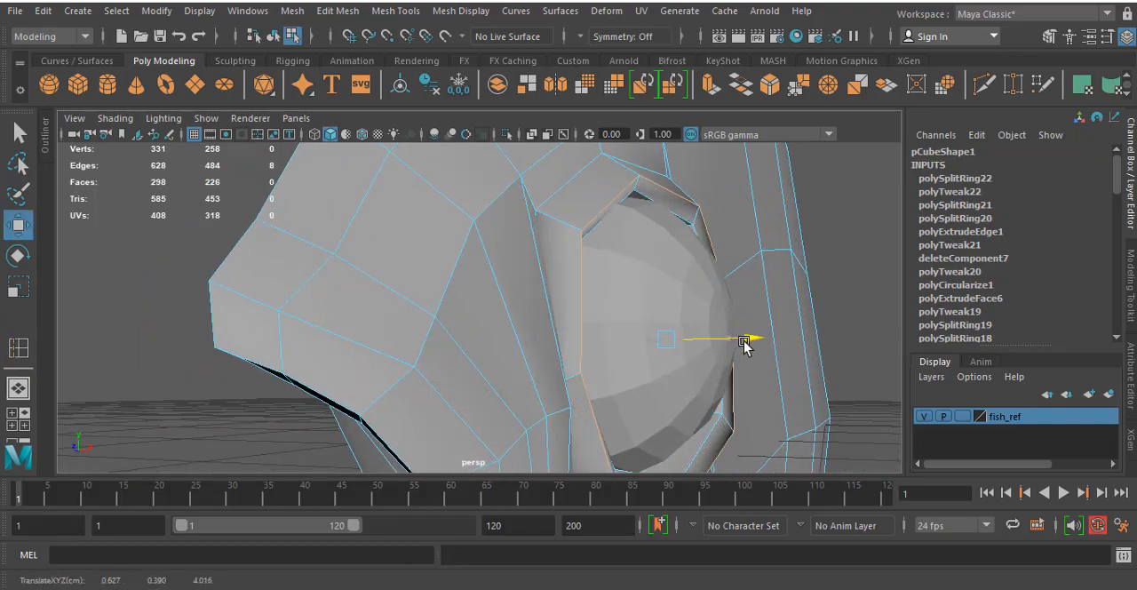
# - Preview the fish body and the eye hemisphere in smooth mesh display and examine how the eye sits in its socket
pyautogui.press('3')
pyautogui.keyDown('alt'); pyautogui.moveTo(775, 251); pyautogui.dragTo(642, 258); pyautogui.keyUp('alt')
pyautogui.scroll(-5, 641, 258)
pyautogui.moveTo(555, 269)
pyautogui.keyDown('alt'); pyautogui.mouseDown()
pyautogui.moveTo(574, 272)
pyautogui.moveTo(572, 258)
pyautogui.mouseUp(); pyautogui.keyUp('alt')
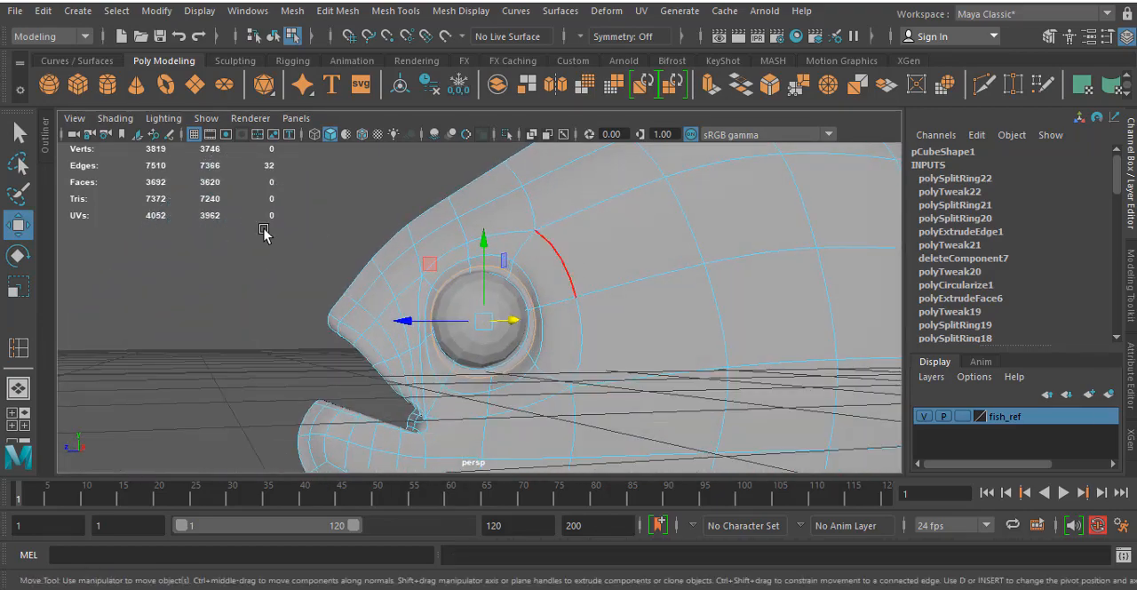
pyautogui.press('q')
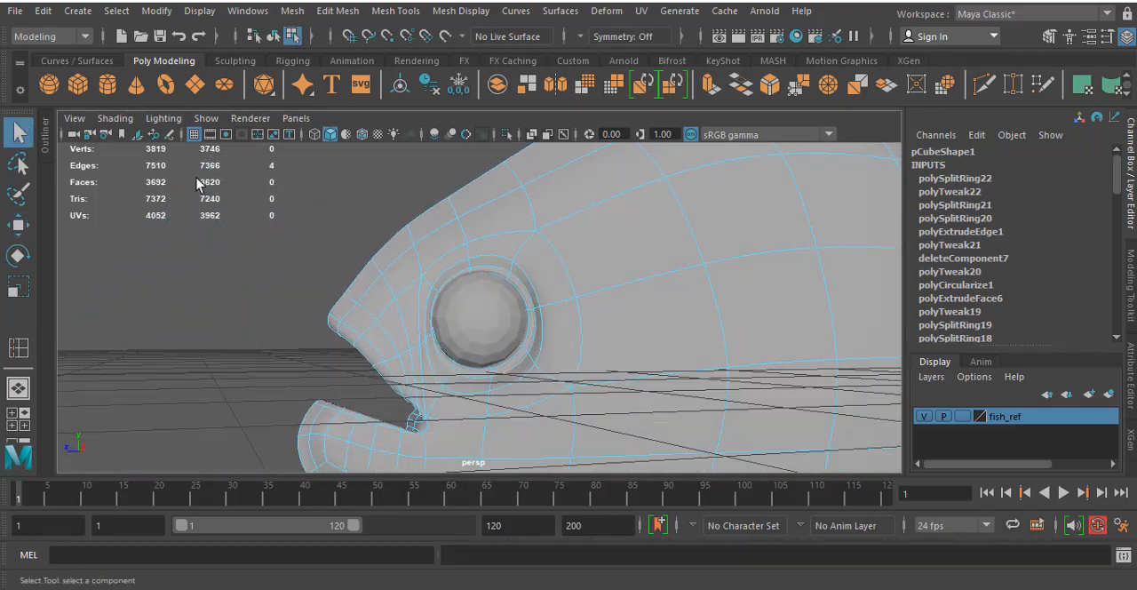
pyautogui.click(272, 36)
pyautogui.click(499, 333)
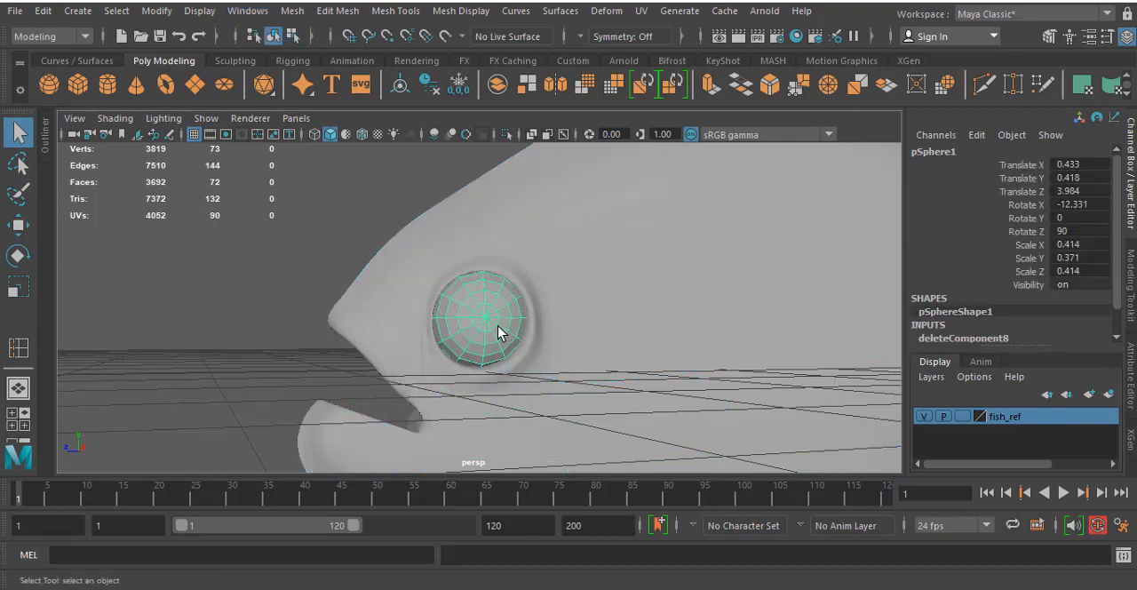
pyautogui.press('3')
pyautogui.click(196, 283)
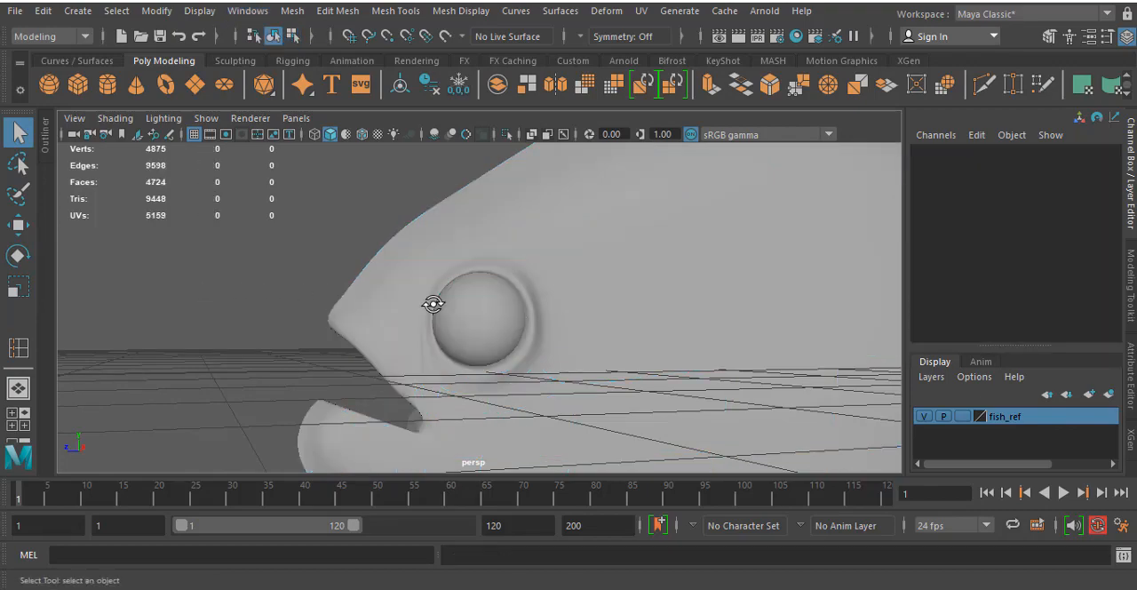
# - Return the eye hemisphere to unsmoothed display, flatten it to about 0.295 in Scale Y and tilt it to follow the socket
pyautogui.keyDown('alt'); pyautogui.moveTo(434, 305); pyautogui.dragTo(406, 284); pyautogui.keyUp('alt')
pyautogui.click(430, 285)
pyautogui.press('1')
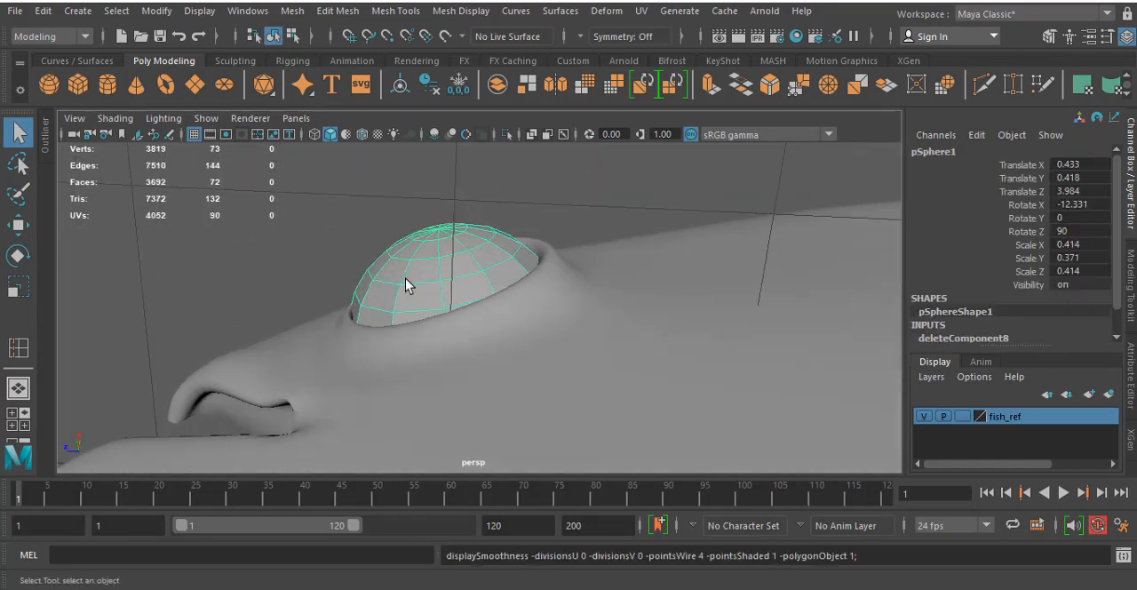
pyautogui.press('r')
pyautogui.moveTo(473, 388); pyautogui.dragTo(464, 374)
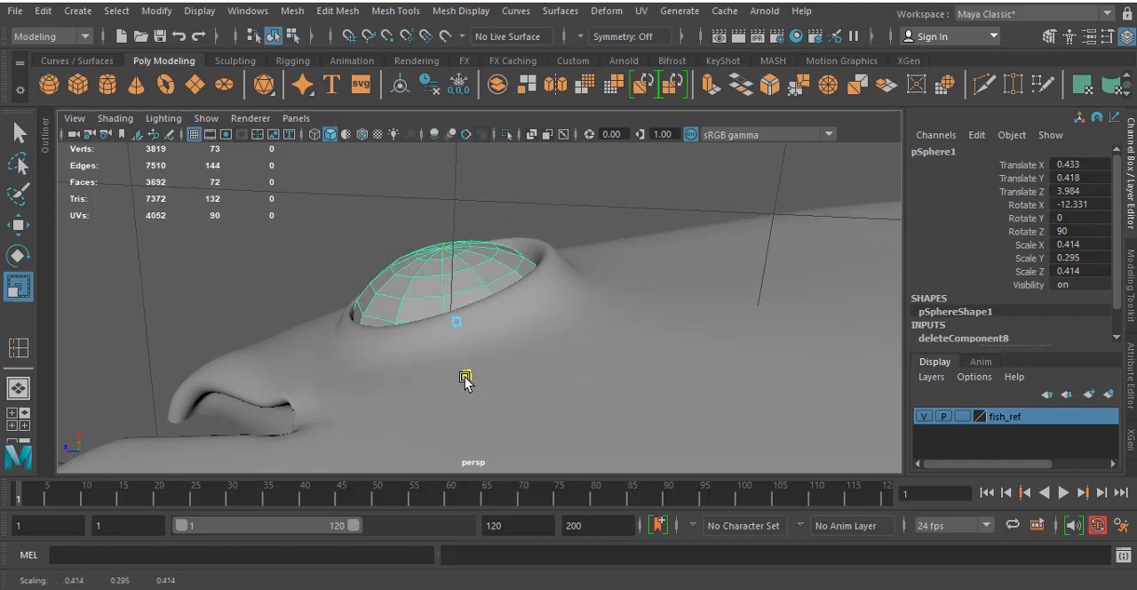
pyautogui.press('e')
pyautogui.moveTo(506, 275); pyautogui.dragTo(493, 269)
pyautogui.click(290, 273)
# - Show the fish body unsmoothed and adjust the vertices on the snout side of the eye socket
pyautogui.keyDown('alt'); pyautogui.moveTo(289, 273); pyautogui.dragTo(381, 382); pyautogui.keyUp('alt')
pyautogui.click(407, 328)
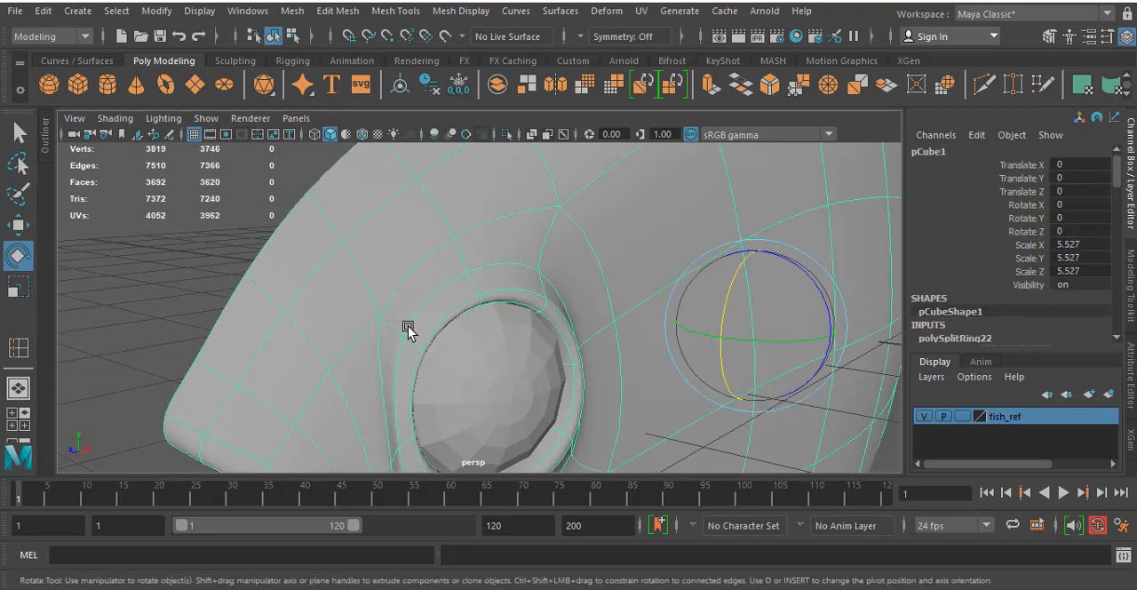
pyautogui.press('1')
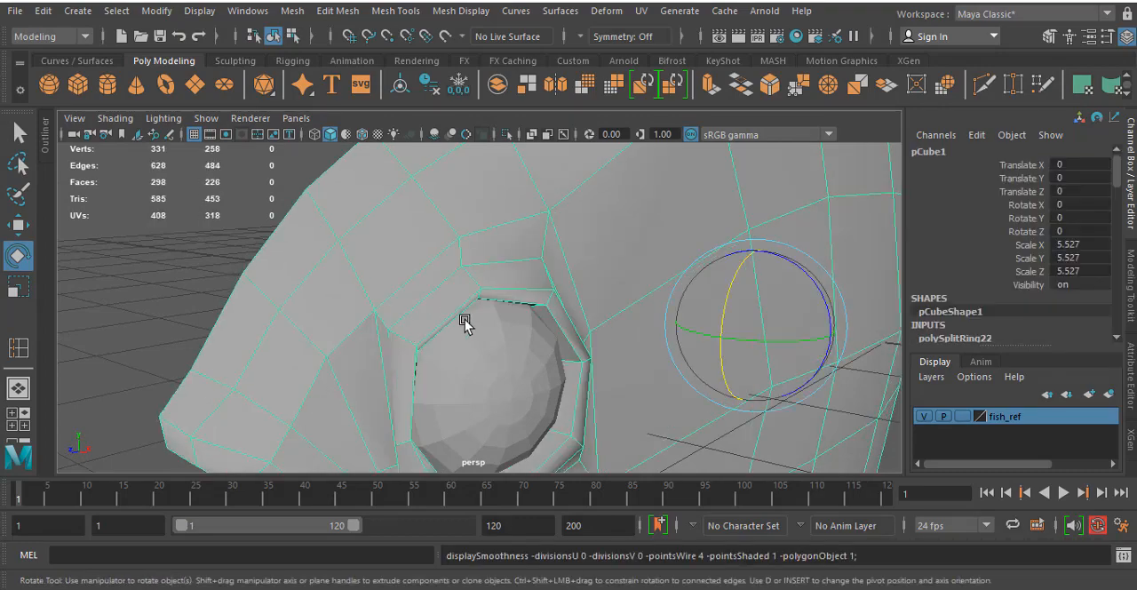
pyautogui.keyDown('alt'); pyautogui.moveTo(415, 325); pyautogui.dragTo(341, 239); pyautogui.keyUp('alt')
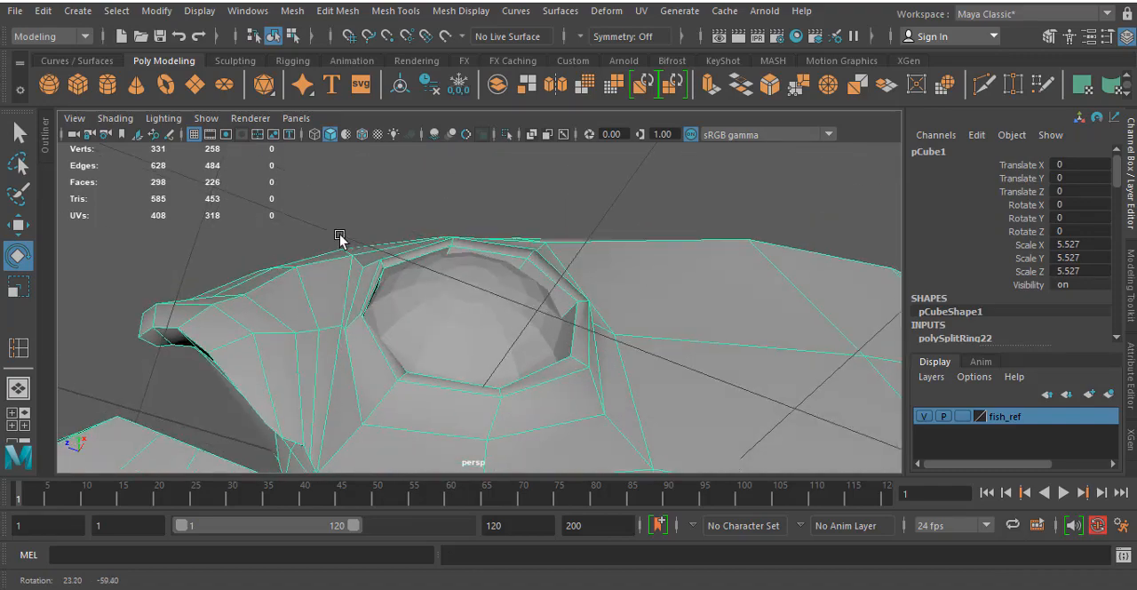
pyautogui.scroll(4, 302, 314)
pyautogui.keyDown('alt'); pyautogui.moveTo(302, 314); pyautogui.dragTo(329, 338); pyautogui.keyUp('alt')
pyautogui.rightClick(315, 340)
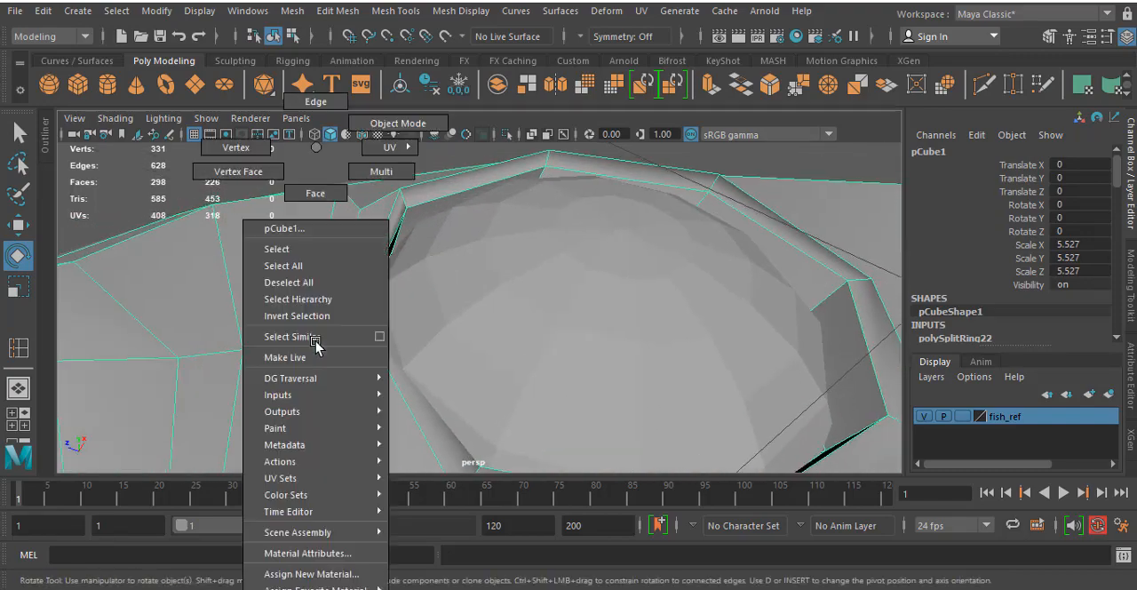
pyautogui.click(236, 147)
pyautogui.click(304, 338)
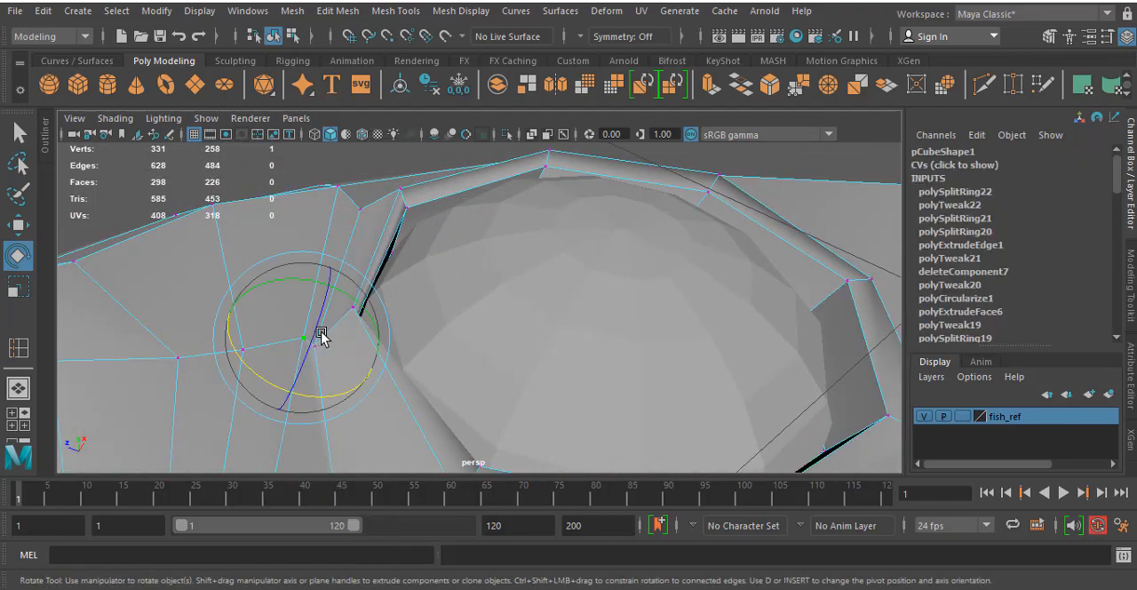
pyautogui.press('w')
pyautogui.moveTo(263, 329); pyautogui.dragTo(276, 355)
pyautogui.click(311, 350)
pyautogui.keyDown('alt'); pyautogui.moveTo(333, 320); pyautogui.dragTo(345, 220); pyautogui.keyUp('alt')
pyautogui.moveTo(357, 184); pyautogui.dragTo(374, 157)
pyautogui.keyDown('alt'); pyautogui.moveTo(238, 214); pyautogui.dragTo(333, 191); pyautogui.keyUp('alt')
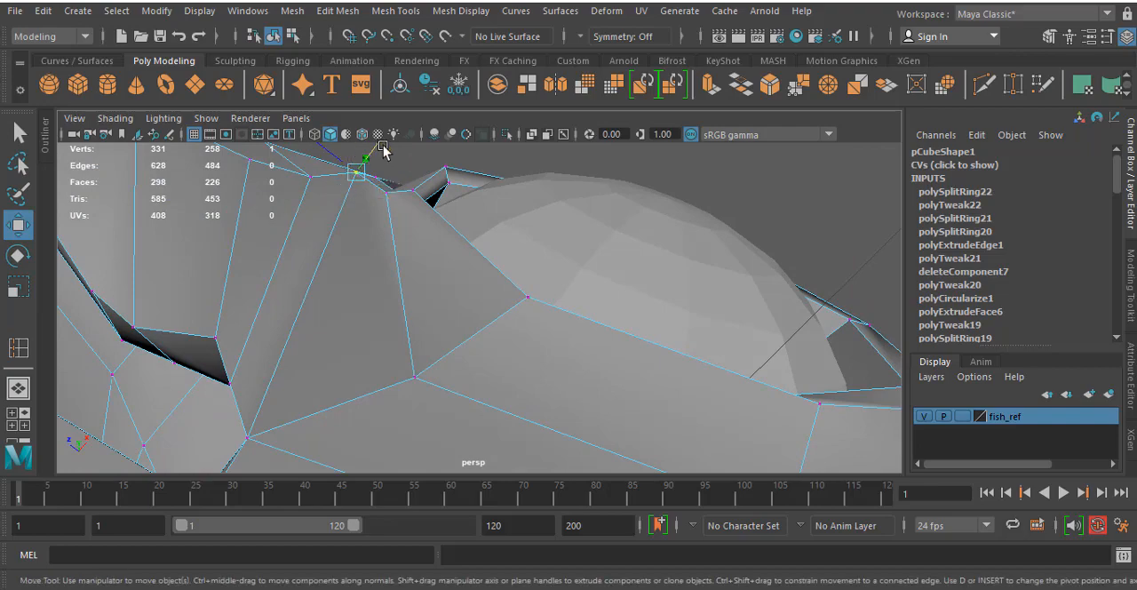
pyautogui.moveTo(383, 151); pyautogui.dragTo(406, 334)
# - With the body smoothed, move the vertex in front of the eye socket to about 0.472, 0.262, 4.469
pyautogui.press('3')
pyautogui.scroll(3, 406, 332)
pyautogui.moveTo(447, 295)
pyautogui.mouseDown()
pyautogui.moveTo(473, 304)
pyautogui.moveTo(434, 288)
pyautogui.mouseUp()
pyautogui.moveTo(415, 449); pyautogui.dragTo(438, 434)
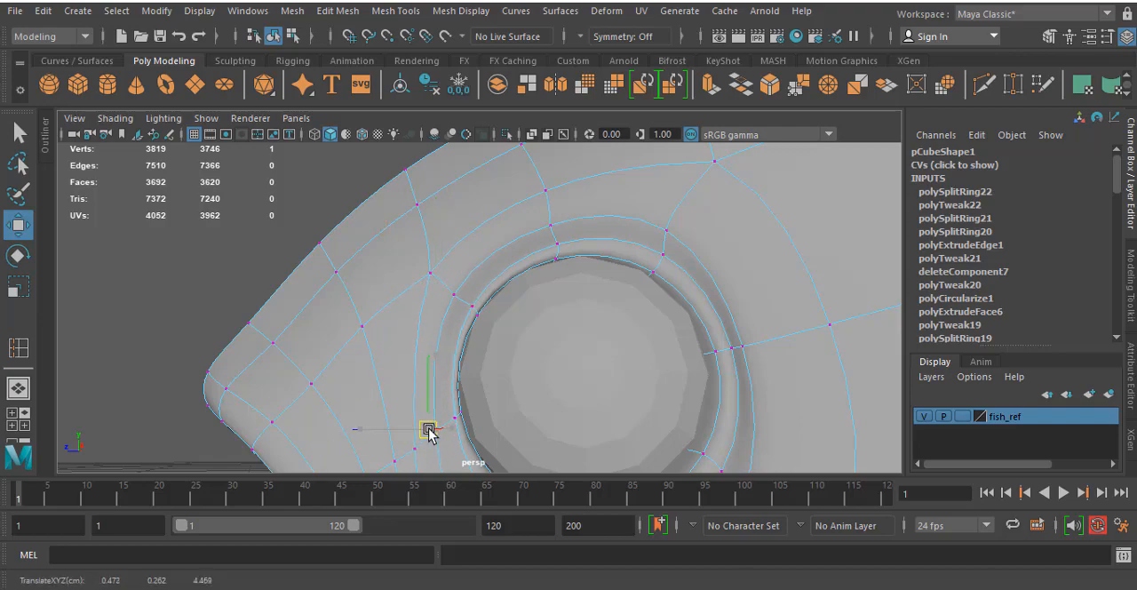
# - With the body unsmoothed, move two vertices below the eye socket to about 0.465, -0.098, 4.294 and 0.566, -0.155, 3.956
pyautogui.keyDown('alt'); pyautogui.moveTo(592, 338); pyautogui.dragTo(500, 427); pyautogui.keyUp('alt')
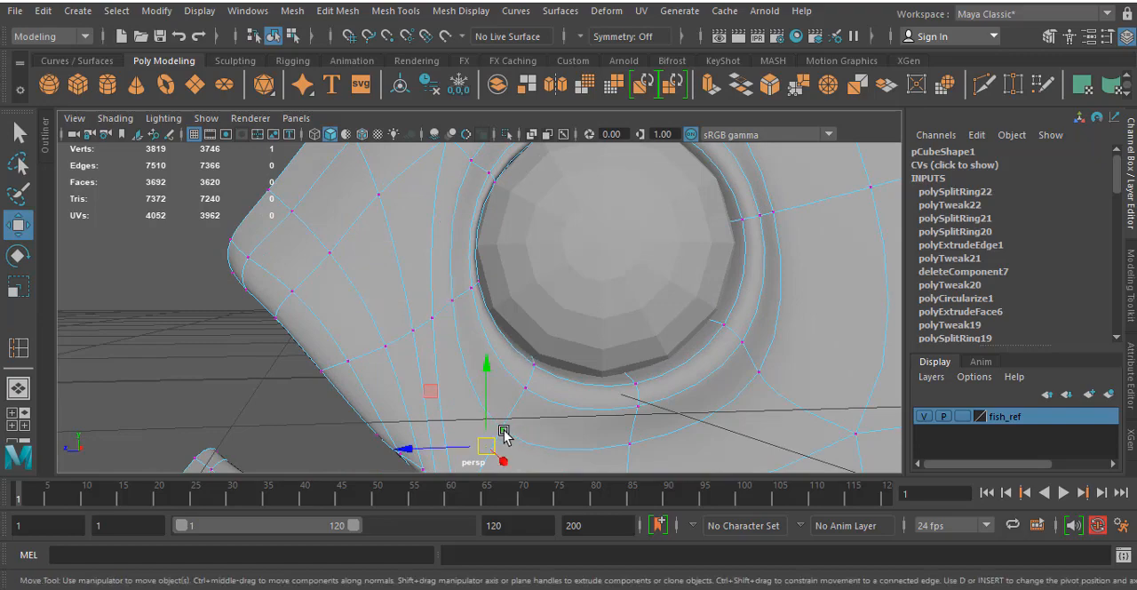
pyautogui.press('1')
pyautogui.moveTo(496, 444); pyautogui.dragTo(510, 424)
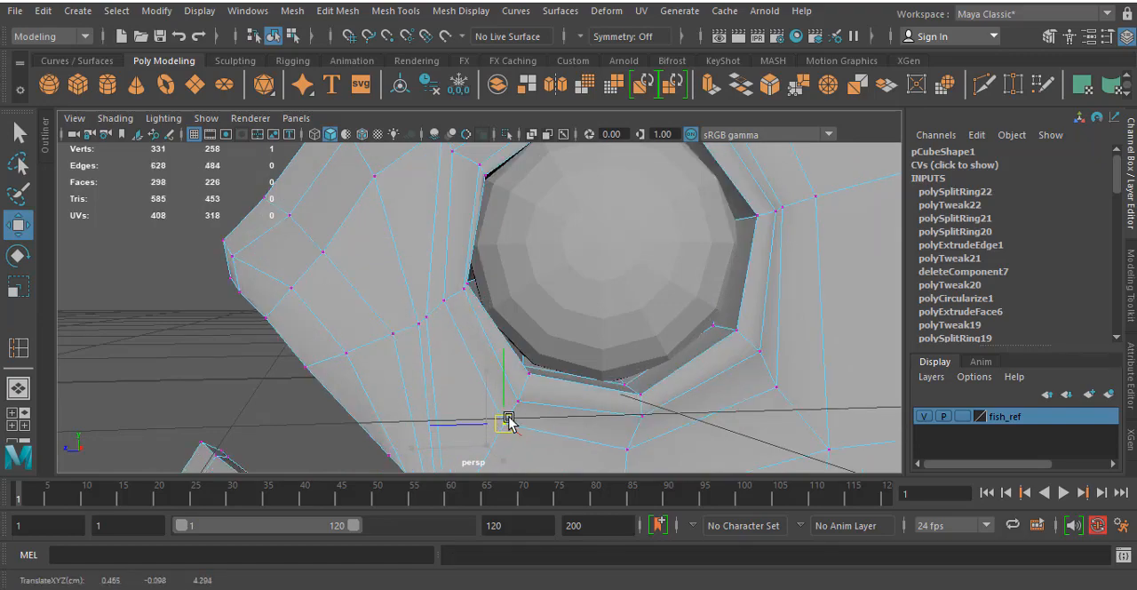
pyautogui.click(629, 446)
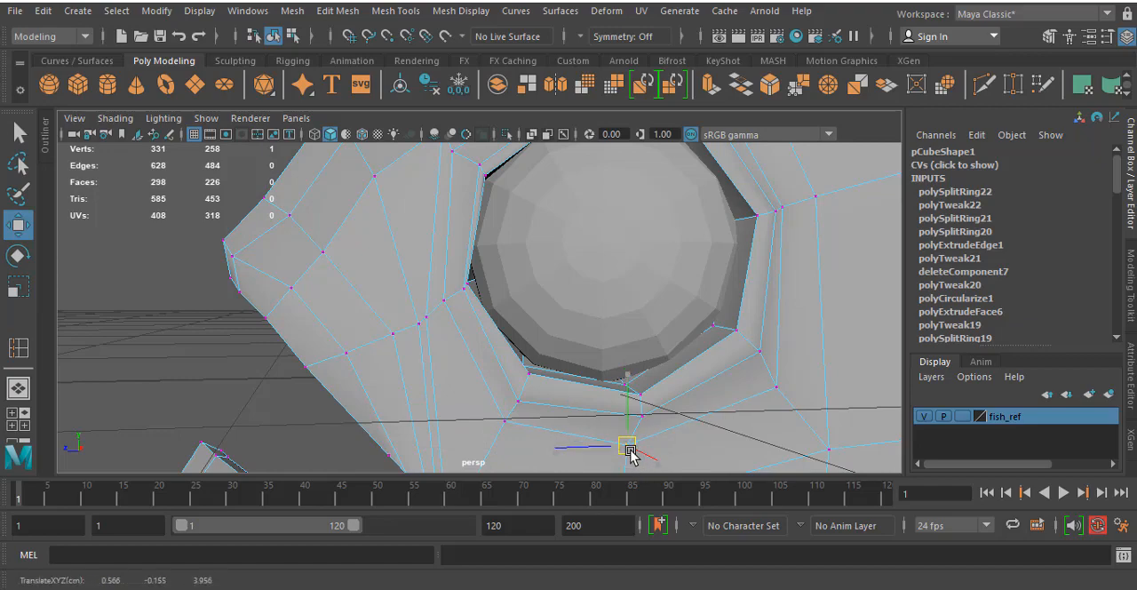
# - Examine the head mesh and eye socket against the fish reference image in the side view
pyautogui.scroll(-5, 647, 352)
pyautogui.keyDown('alt'); pyautogui.moveTo(644, 351); pyautogui.dragTo(614, 364); pyautogui.keyUp('alt')
pyautogui.scroll(-5, 643, 358)
pyautogui.press('space')
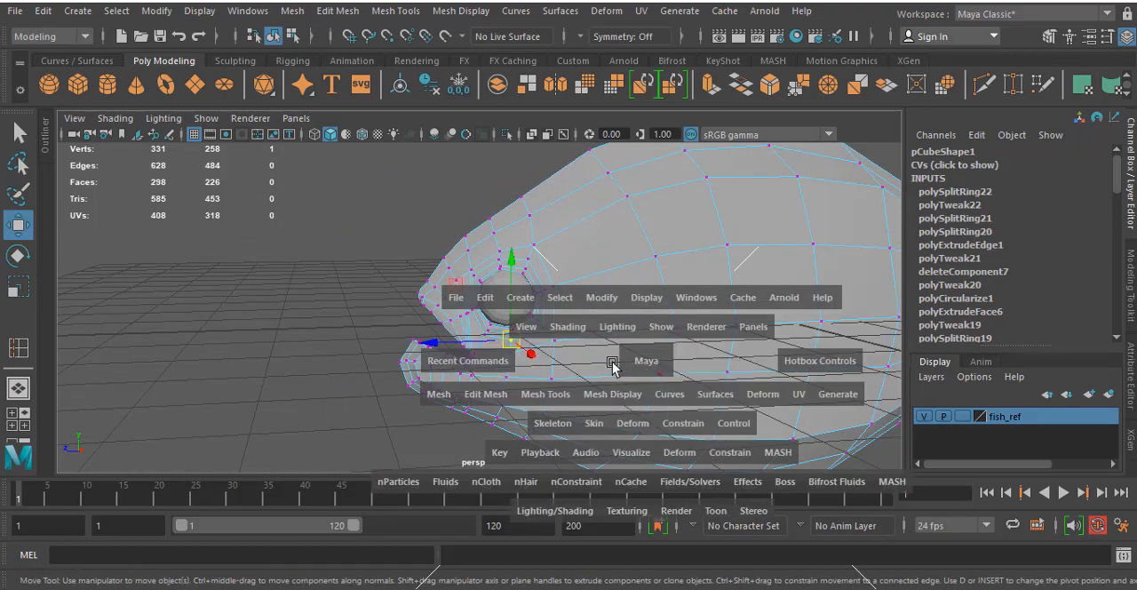
pyautogui.press('space')
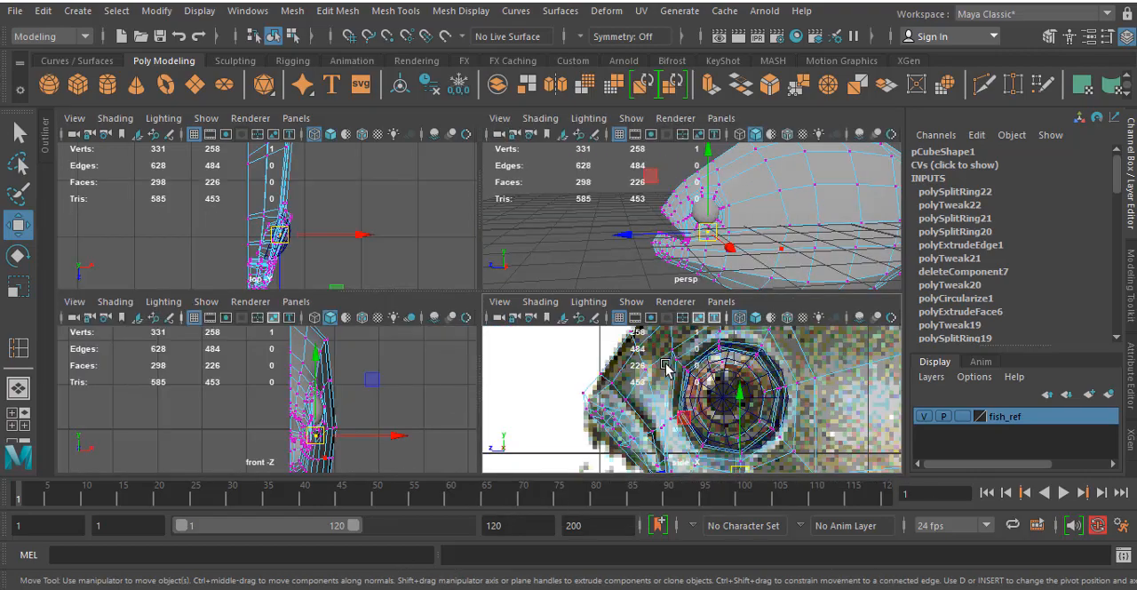
pyautogui.press('space')
pyautogui.scroll(2, 666, 366)
pyautogui.scroll(1, 667, 366)
pyautogui.scroll(2, 370, 376)
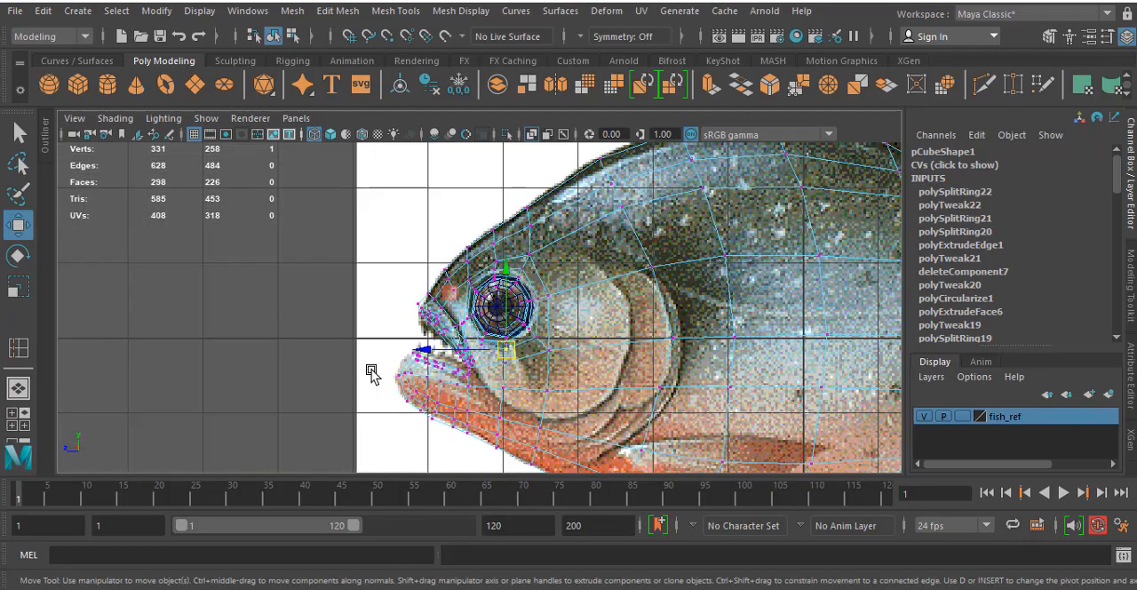
# - Undo the last vertex move and examine the cheek and gill cover mesh against the fish reference in the side view
pyautogui.hotkey('ctrl', 'z')
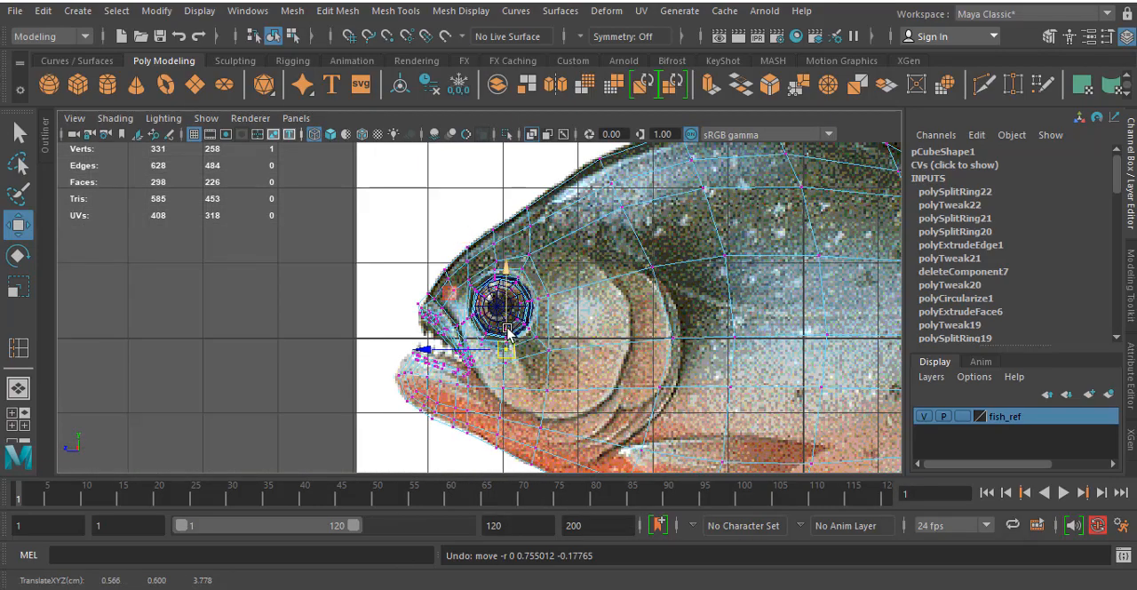
pyautogui.scroll(-3, 615, 357)
pyautogui.scroll(4, 539, 333)
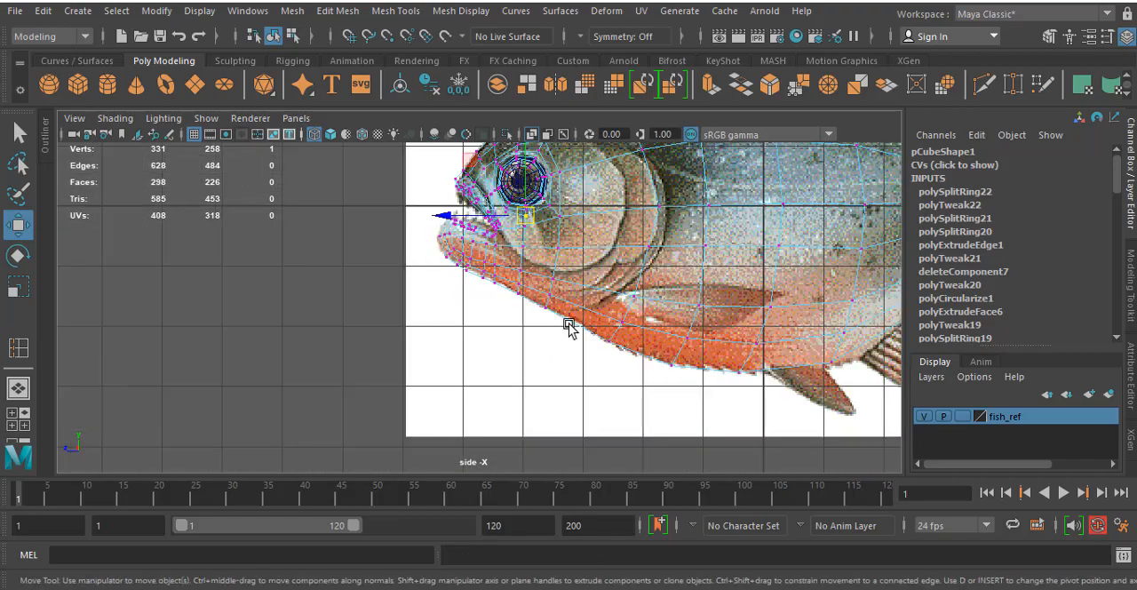
pyautogui.keyDown('alt'); pyautogui.moveTo(568, 326); pyautogui.dragTo(500, 399, button='middle'); pyautogui.keyUp('alt')
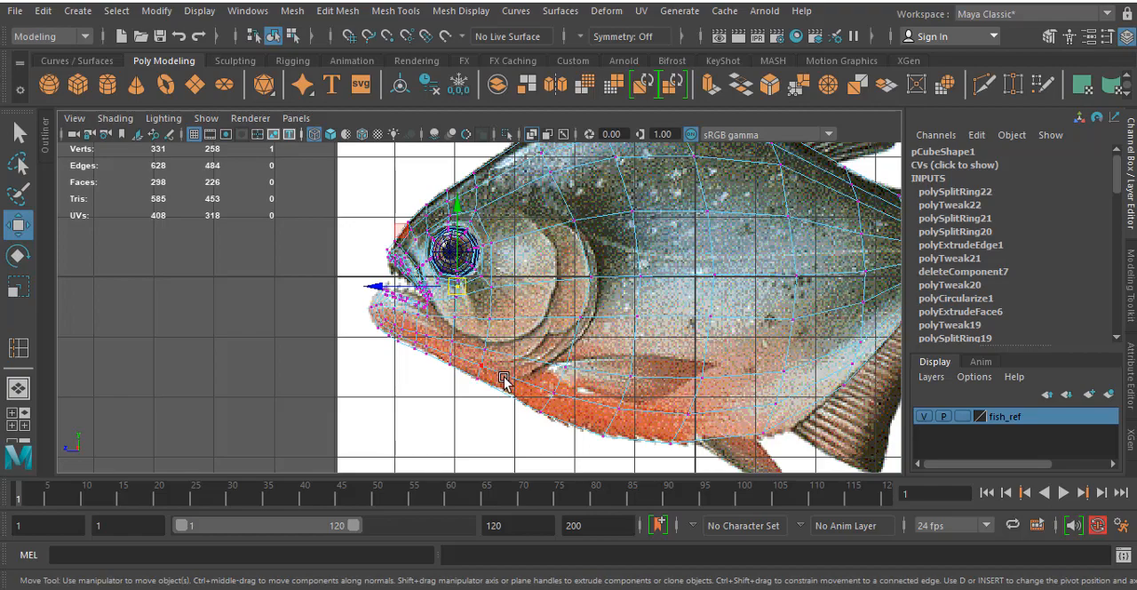
pyautogui.keyDown('alt'); pyautogui.moveTo(501, 357); pyautogui.dragTo(485, 385, button='middle'); pyautogui.keyUp('alt')
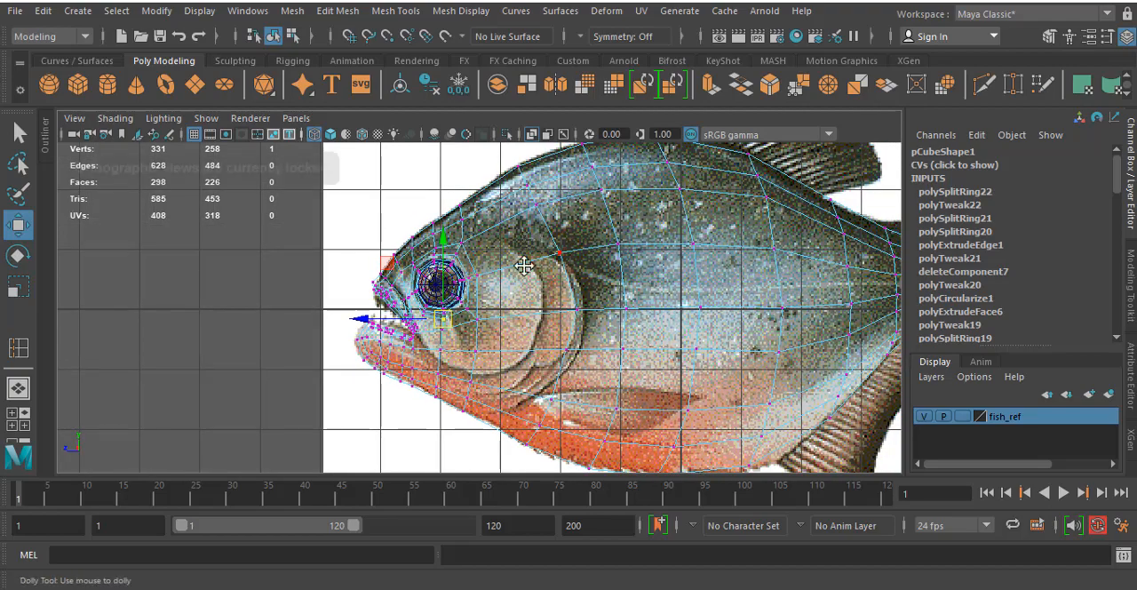
pyautogui.keyDown('alt'); pyautogui.moveTo(525, 261); pyautogui.dragTo(519, 277, button='middle'); pyautogui.keyUp('alt')
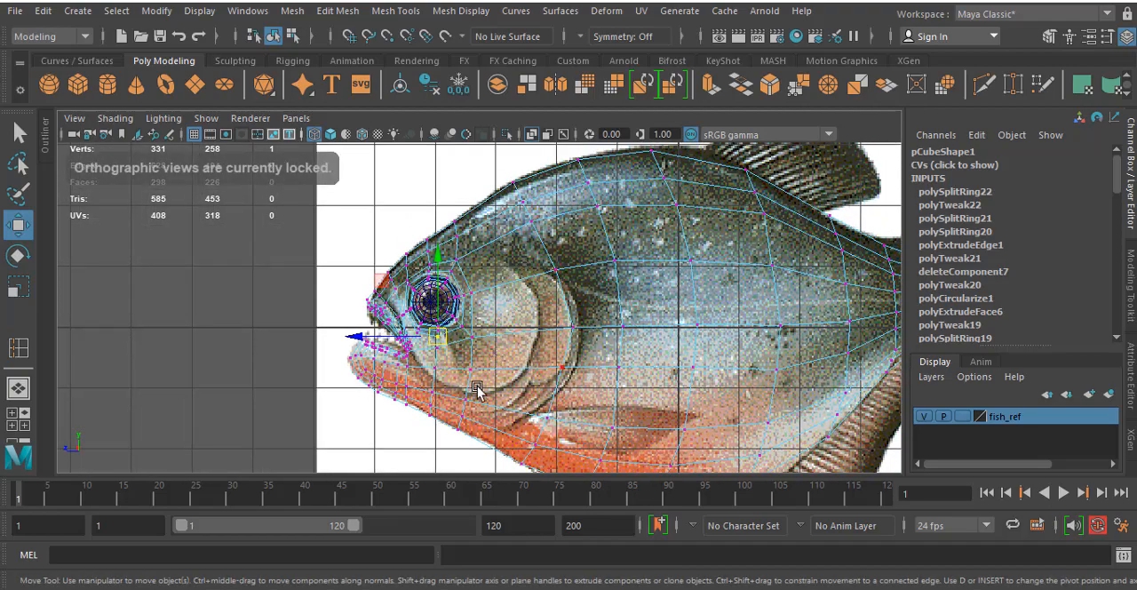
pyautogui.scroll(3, 477, 391)
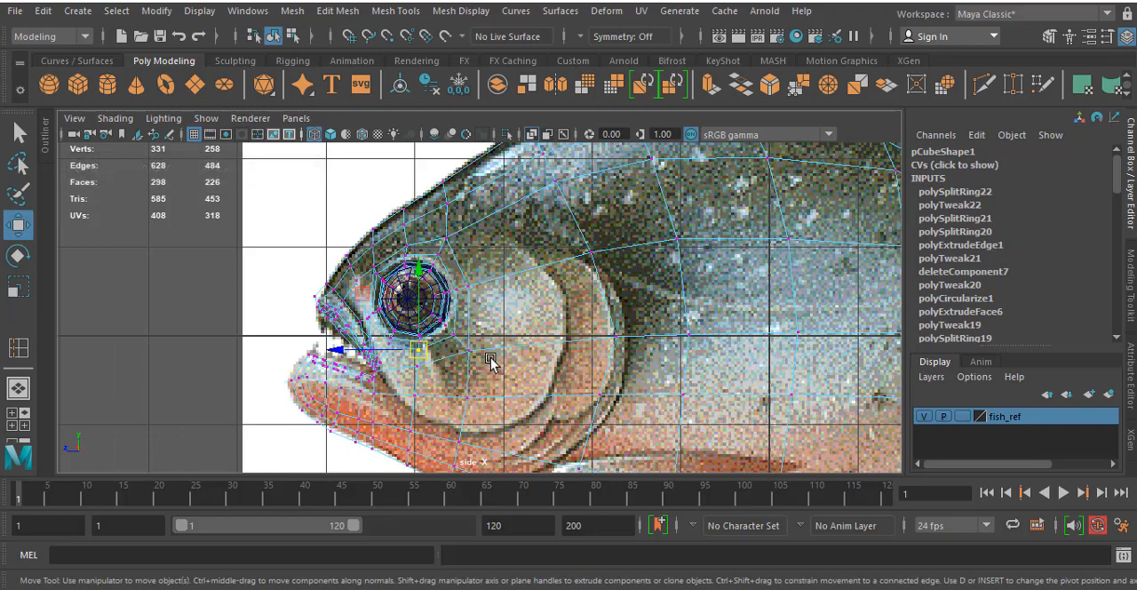
pyautogui.keyDown('alt'); pyautogui.moveTo(518, 411); pyautogui.dragTo(525, 331, button='middle'); pyautogui.keyUp('alt')
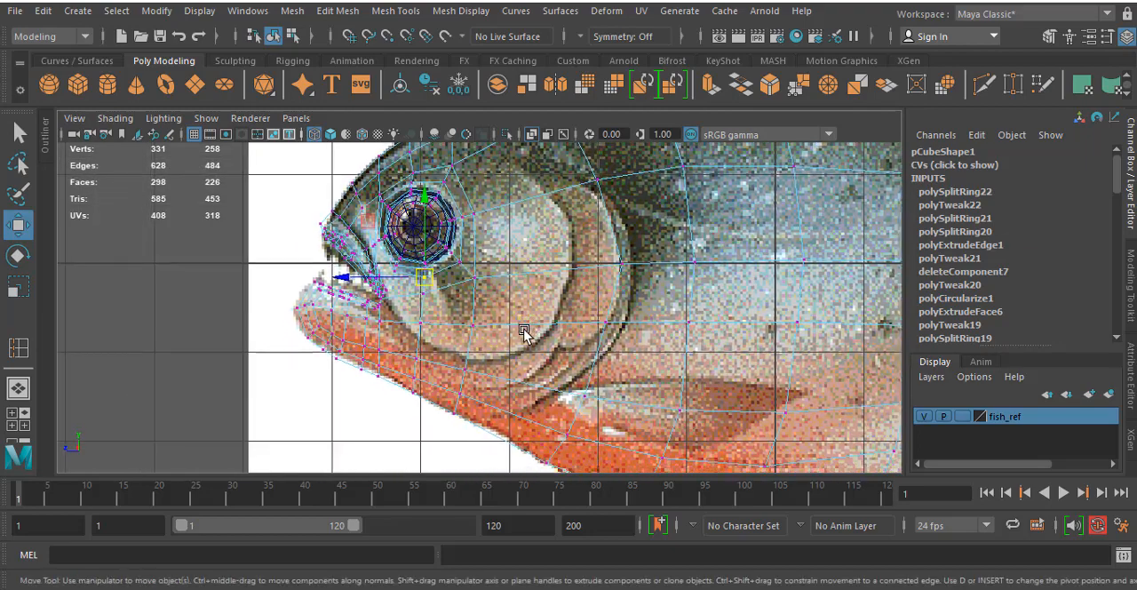
# - Try to move the cheek vertex below the eye down onto the lower outline of the gill cover
pyautogui.click(423, 326)
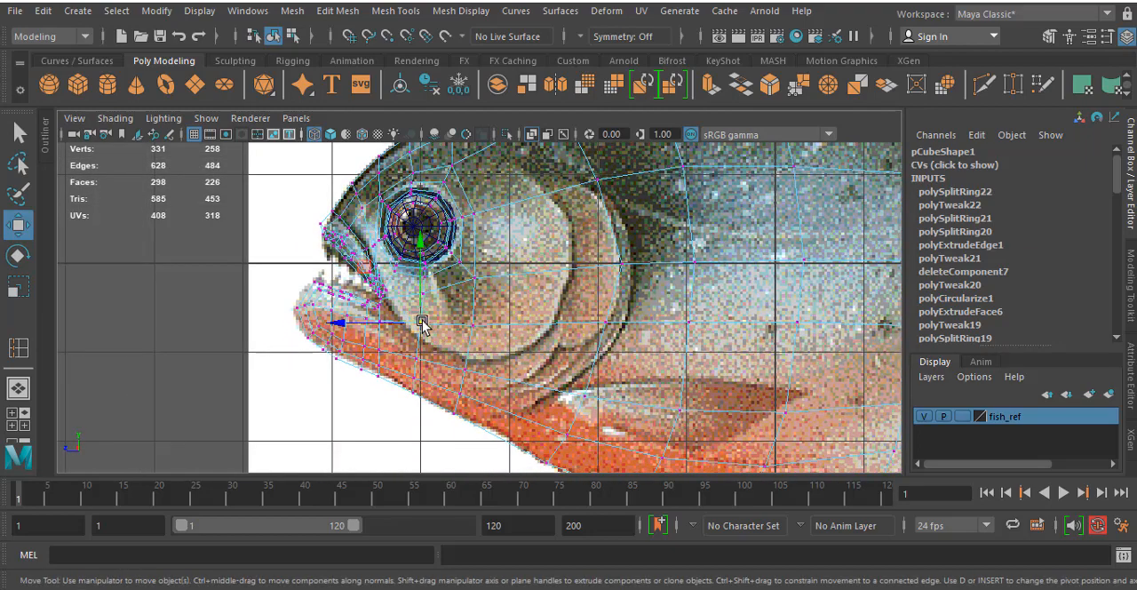
pyautogui.moveTo(421, 326); pyautogui.dragTo(478, 349)
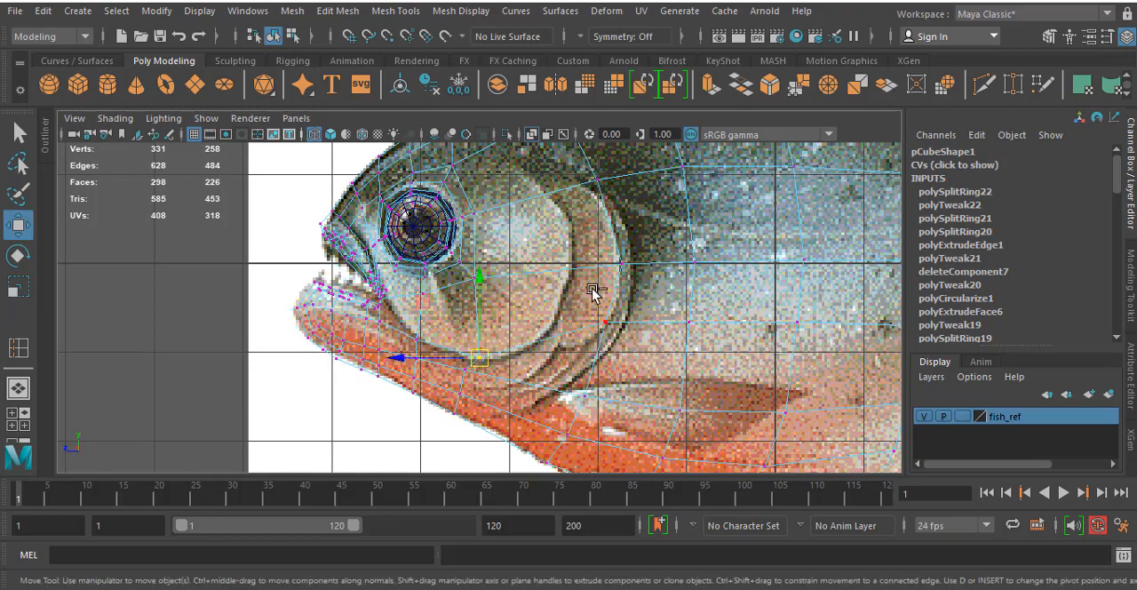
pyautogui.hotkey('ctrl', 'z')
pyautogui.hotkey('ctrl', 'z')
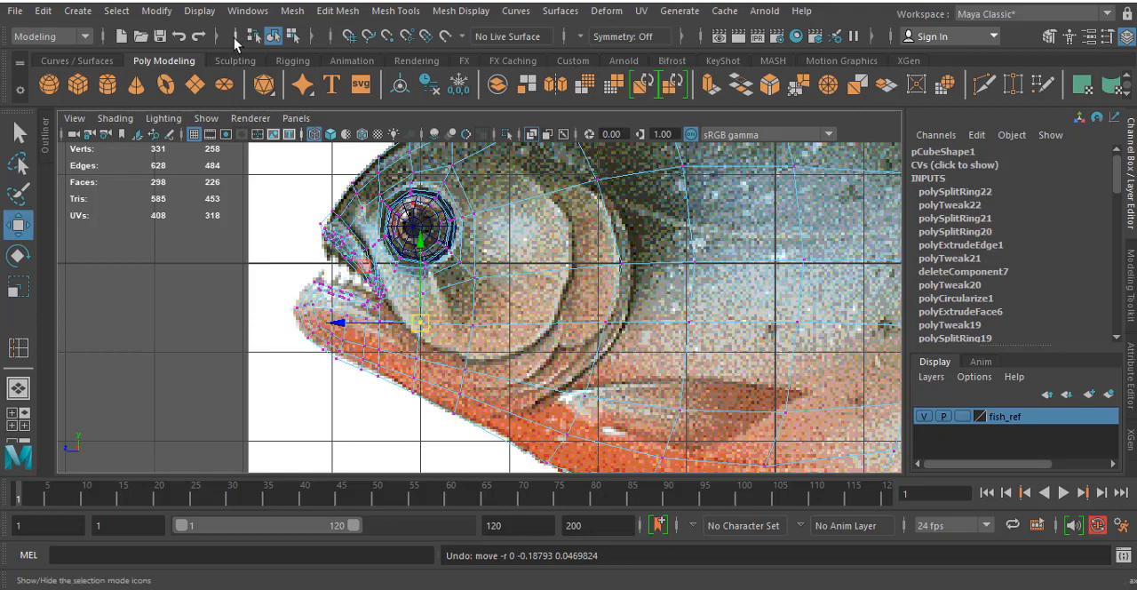
# - Insert two edge loops running down the cheek between the eye socket and the rear edge of the gill cover
pyautogui.click(410, 15)
pyautogui.click(457, 136)
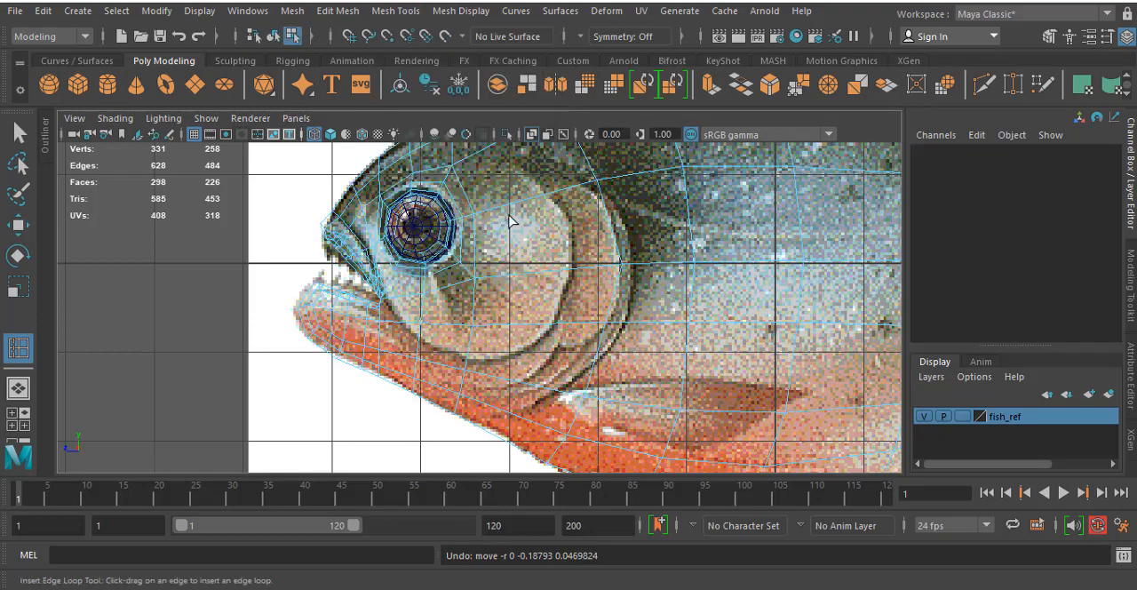
pyautogui.click(533, 278)
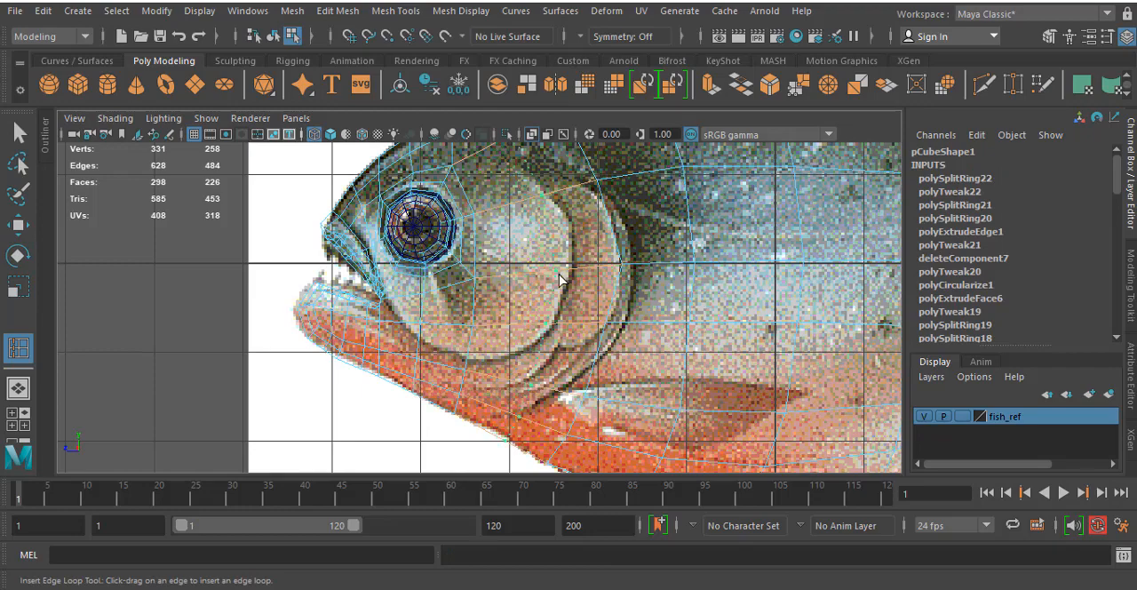
pyautogui.click(569, 282)
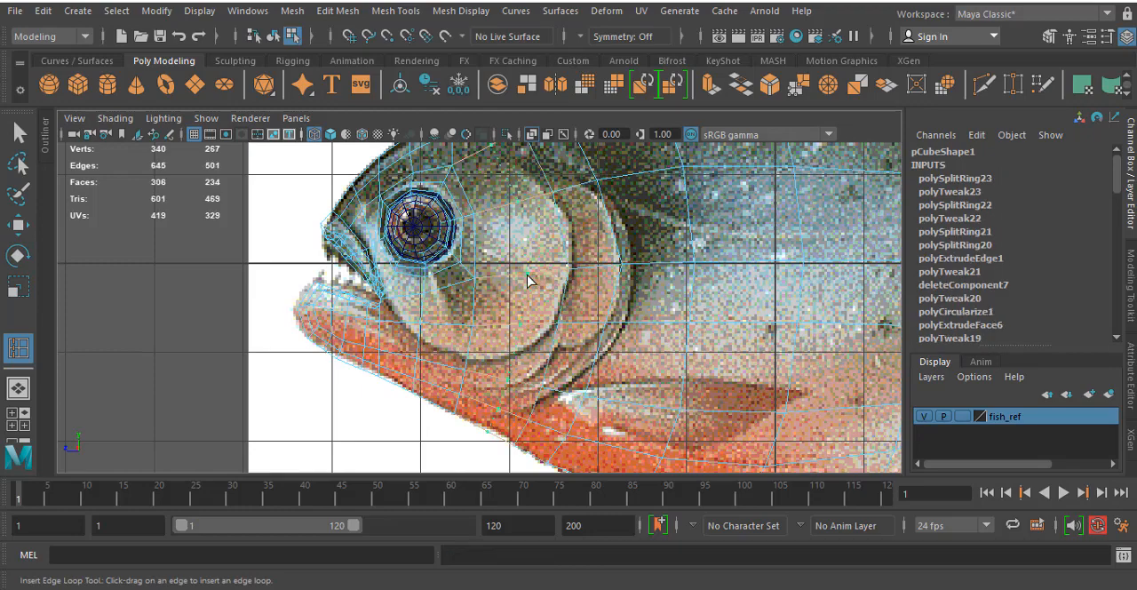
pyautogui.click(528, 280)
pyautogui.scroll(4, 441, 293)
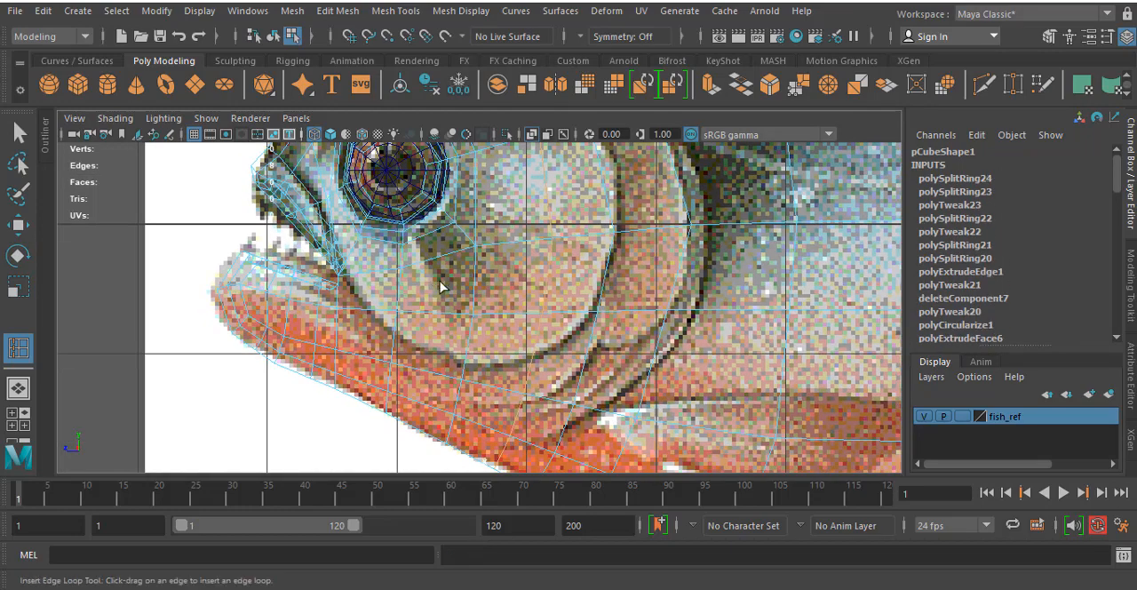
# - Move the lower cheek vertices onto the curved lower outline of the cheek plate, placing the front one at about 0.506, -0.817, 4.035
pyautogui.press('w')
pyautogui.rightClick(394, 301)
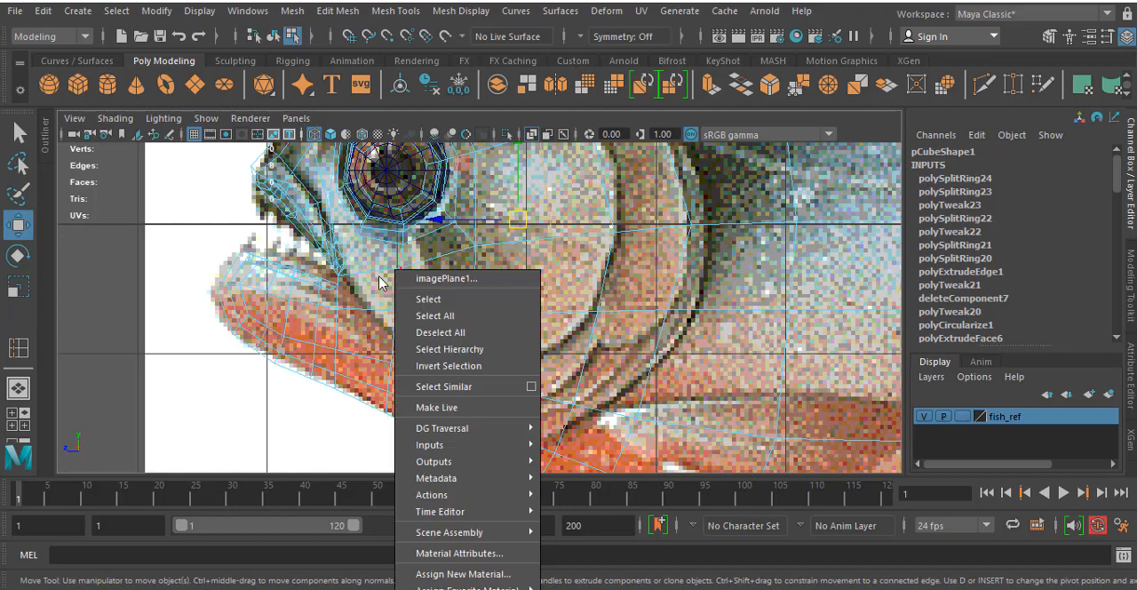
pyautogui.moveTo(396, 301); pyautogui.dragTo(312, 154, button='right')
pyautogui.click(404, 315)
pyautogui.moveTo(394, 309); pyautogui.dragTo(395, 336)
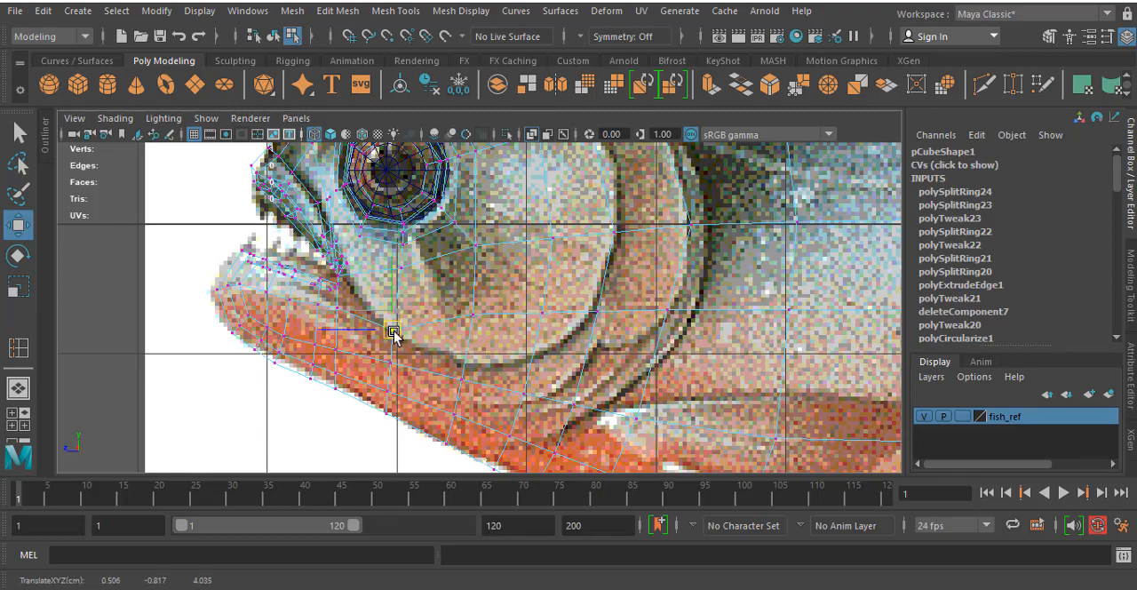
pyautogui.moveTo(456, 294); pyautogui.dragTo(466, 365)
pyautogui.click(542, 312)
pyautogui.moveTo(542, 312); pyautogui.dragTo(563, 334)
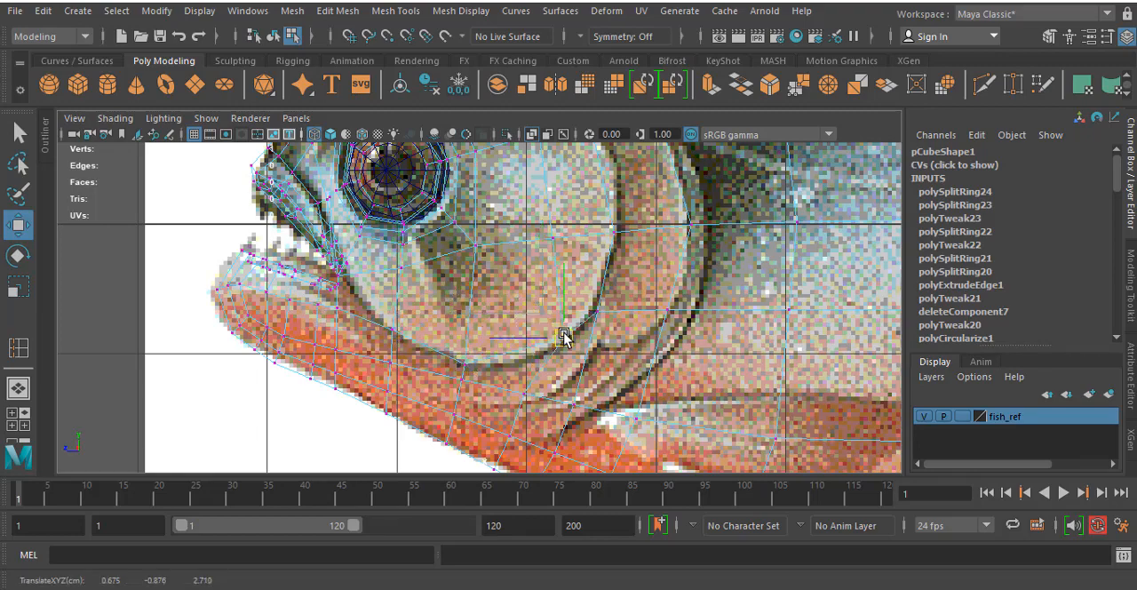
# - Move the rear cheek vertices onto the cheek plate's back outline, placing the middle one at about 0.732, -0.153, 2.438
pyautogui.click(537, 225)
pyautogui.moveTo(537, 233); pyautogui.dragTo(584, 240)
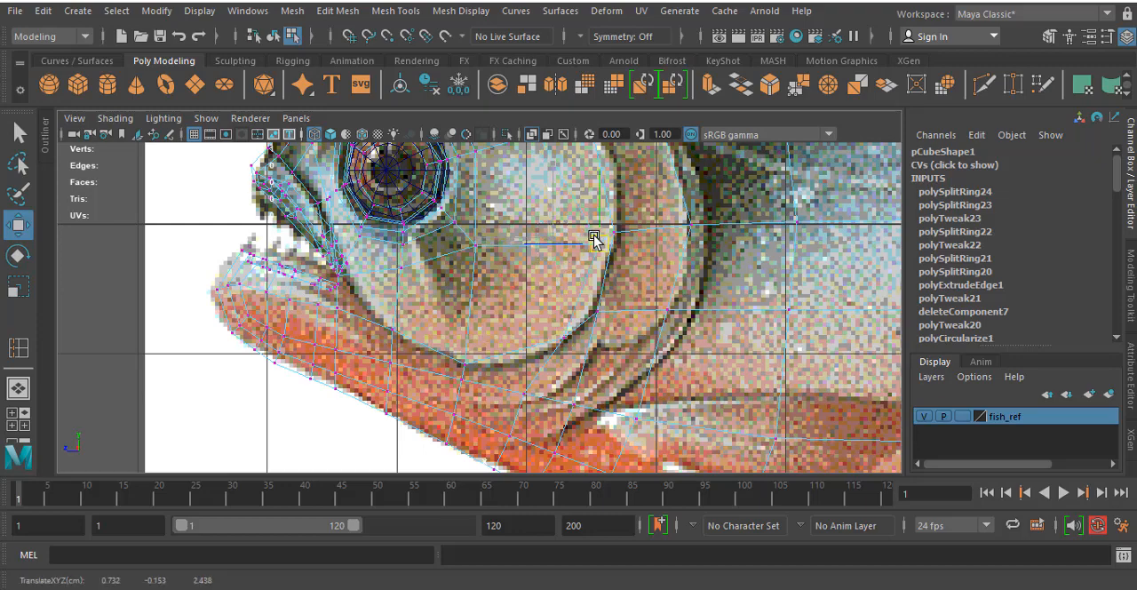
pyautogui.keyDown('alt'); pyautogui.moveTo(555, 226); pyautogui.dragTo(564, 352, button='middle'); pyautogui.keyUp('alt')
pyautogui.moveTo(535, 243); pyautogui.dragTo(593, 242)
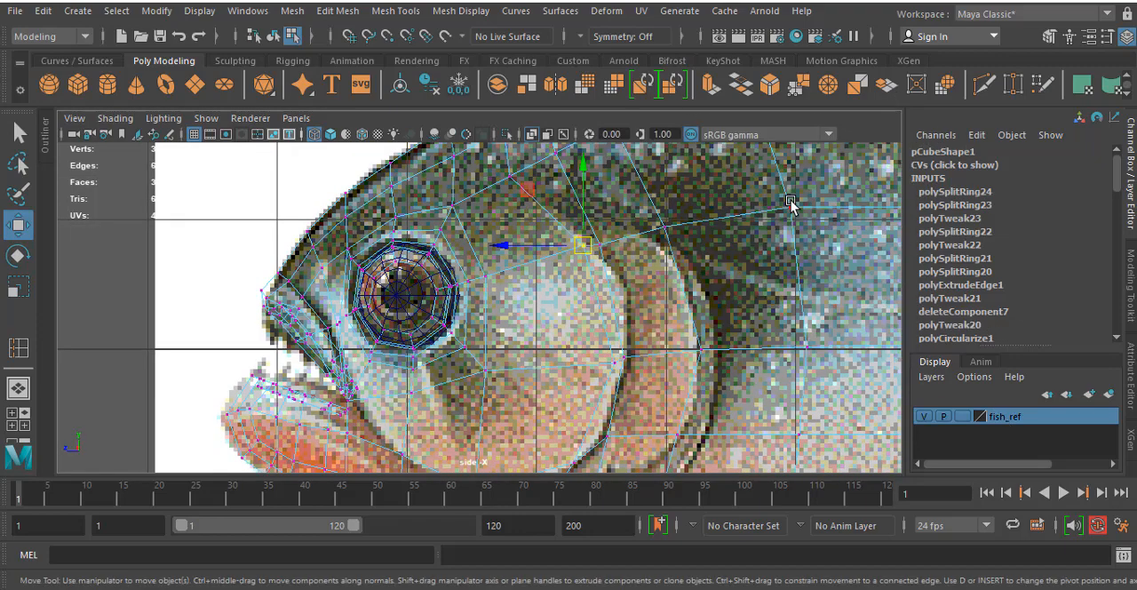
# - Check the cheek in perspective and adjust the vertex just behind the mouth corner to the reference in the side view
pyautogui.press('space')
pyautogui.press('space')
pyautogui.moveTo(667, 243)
pyautogui.keyDown('alt'); pyautogui.mouseDown()
pyautogui.moveTo(689, 208)
pyautogui.moveTo(655, 210)
pyautogui.mouseUp(); pyautogui.keyUp('alt')
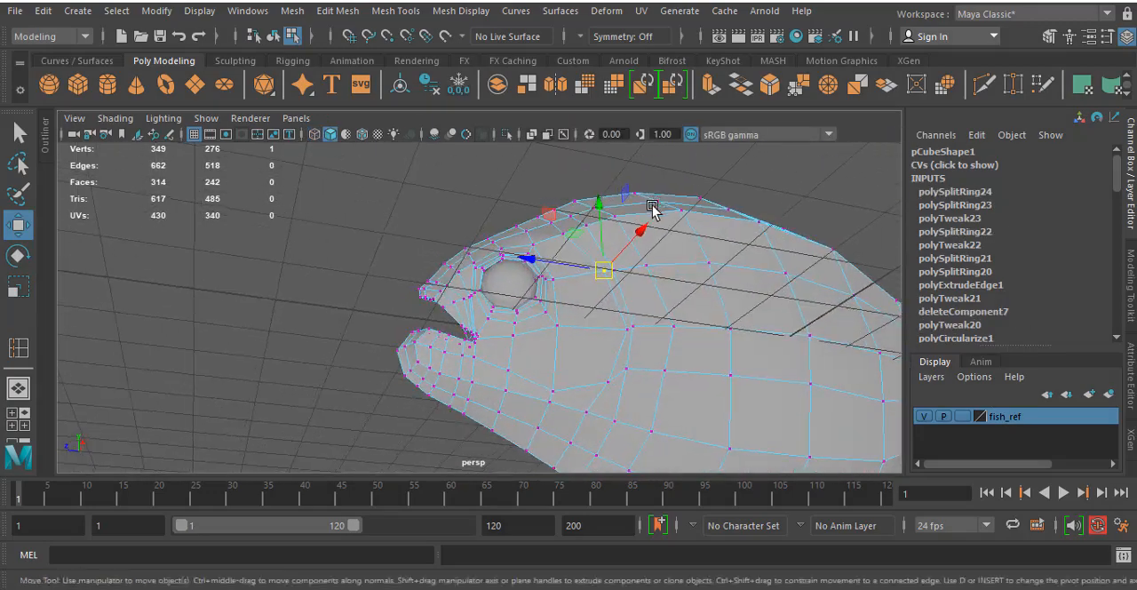
pyautogui.moveTo(537, 403)
pyautogui.keyDown('alt'); pyautogui.mouseDown()
pyautogui.moveTo(530, 414)
pyautogui.moveTo(497, 388)
pyautogui.moveTo(454, 409)
pyautogui.moveTo(510, 298)
pyautogui.mouseUp(); pyautogui.keyUp('alt')
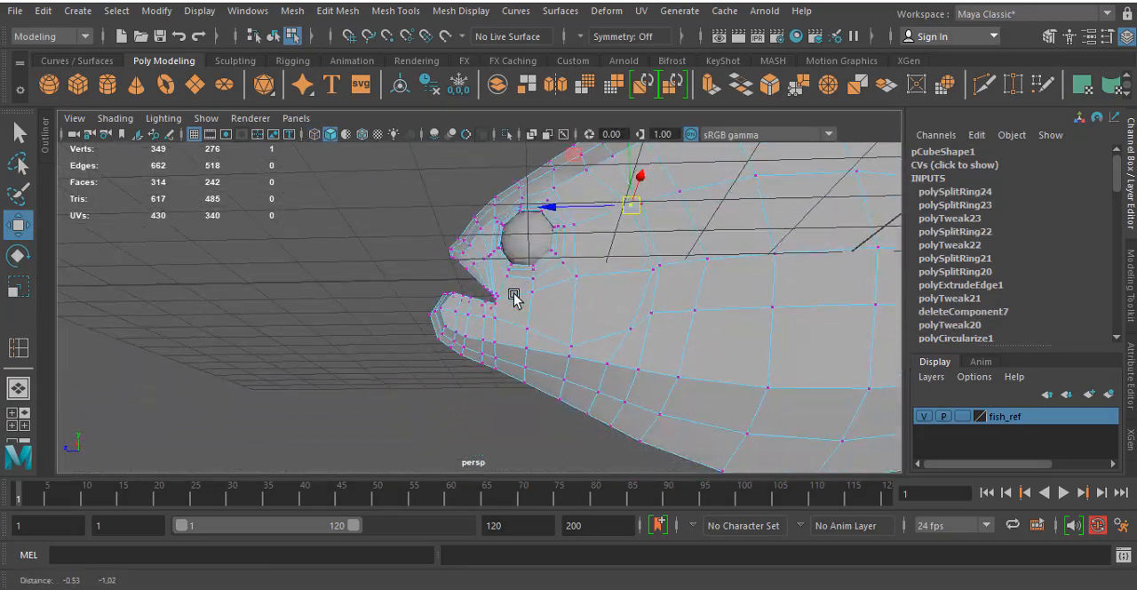
pyautogui.press('space')
pyautogui.press('space')
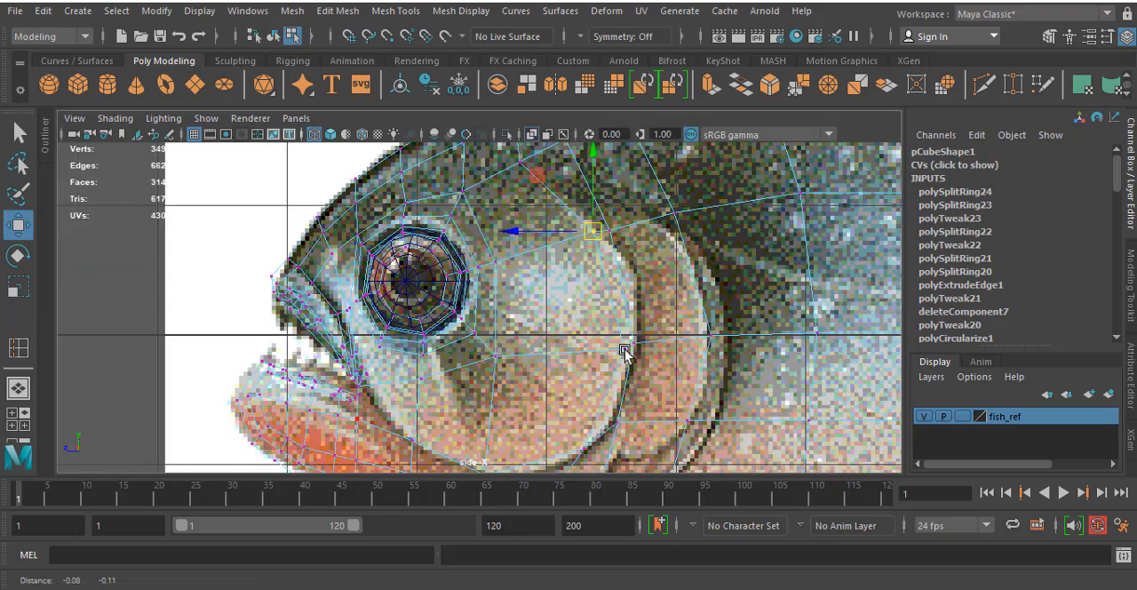
pyautogui.scroll(3, 469, 366)
pyautogui.moveTo(430, 354); pyautogui.dragTo(430, 334)
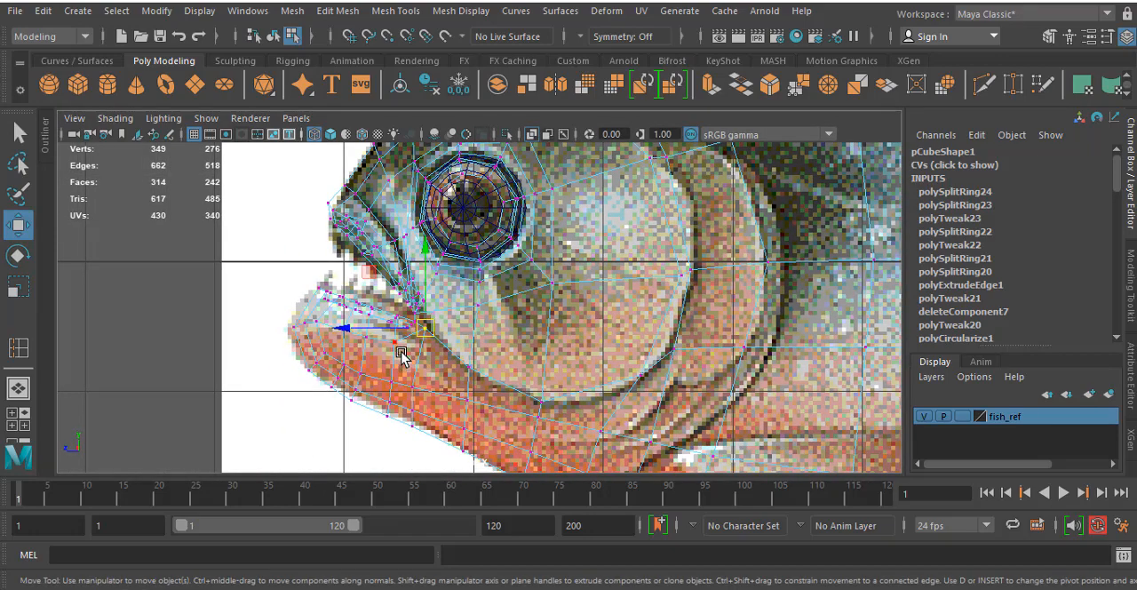
# - Adjust the row of vertices below the lower lip, moving the one nearest the jaw tip to about 0.286, -0.526, 5.008
pyautogui.click(385, 339)
pyautogui.moveTo(386, 339); pyautogui.dragTo(374, 351)
pyautogui.keyDown('alt'); pyautogui.moveTo(368, 352); pyautogui.dragTo(469, 323, button='right'); pyautogui.keyUp('alt')
pyautogui.keyDown('alt'); pyautogui.moveTo(469, 322); pyautogui.dragTo(688, 268, button='middle'); pyautogui.keyUp('alt')
pyautogui.keyDown('alt'); pyautogui.moveTo(366, 340); pyautogui.dragTo(689, 331, button='right'); pyautogui.keyUp('alt')
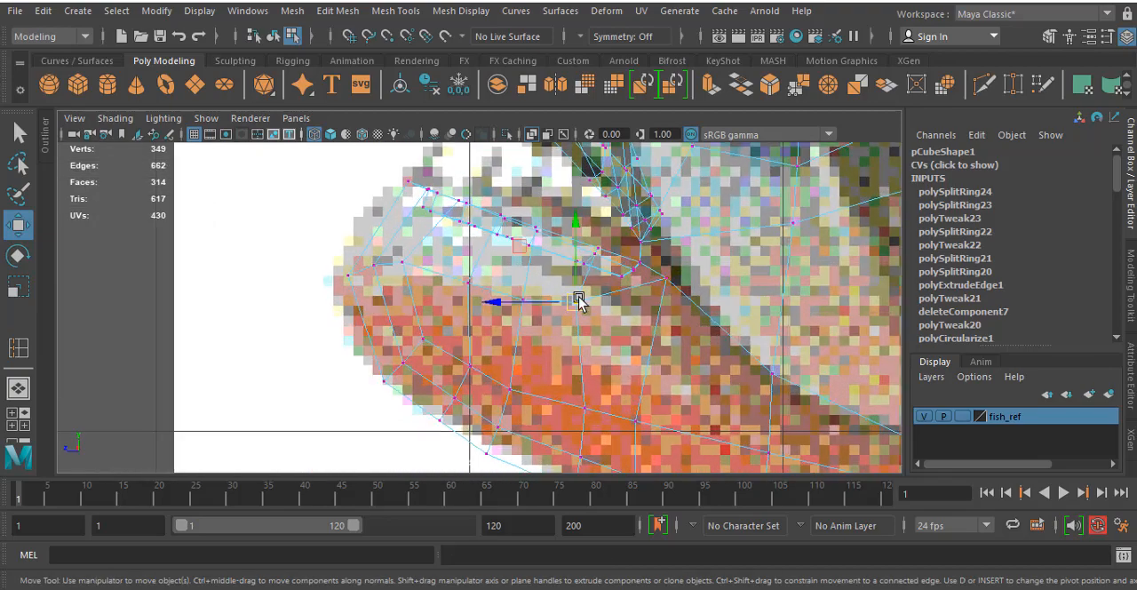
pyautogui.moveTo(579, 299); pyautogui.dragTo(472, 278)
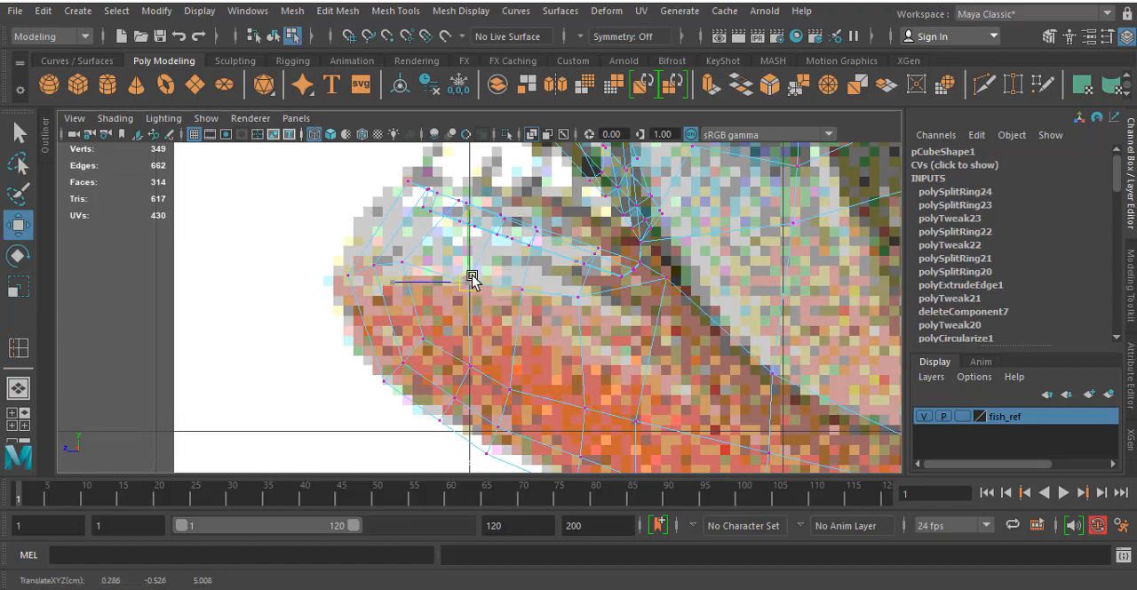
pyautogui.keyDown('alt'); pyautogui.moveTo(564, 310); pyautogui.dragTo(362, 307, button='middle'); pyautogui.keyUp('alt')
pyautogui.keyDown('alt'); pyautogui.moveTo(522, 269); pyautogui.dragTo(511, 283, button='middle'); pyautogui.keyUp('alt')
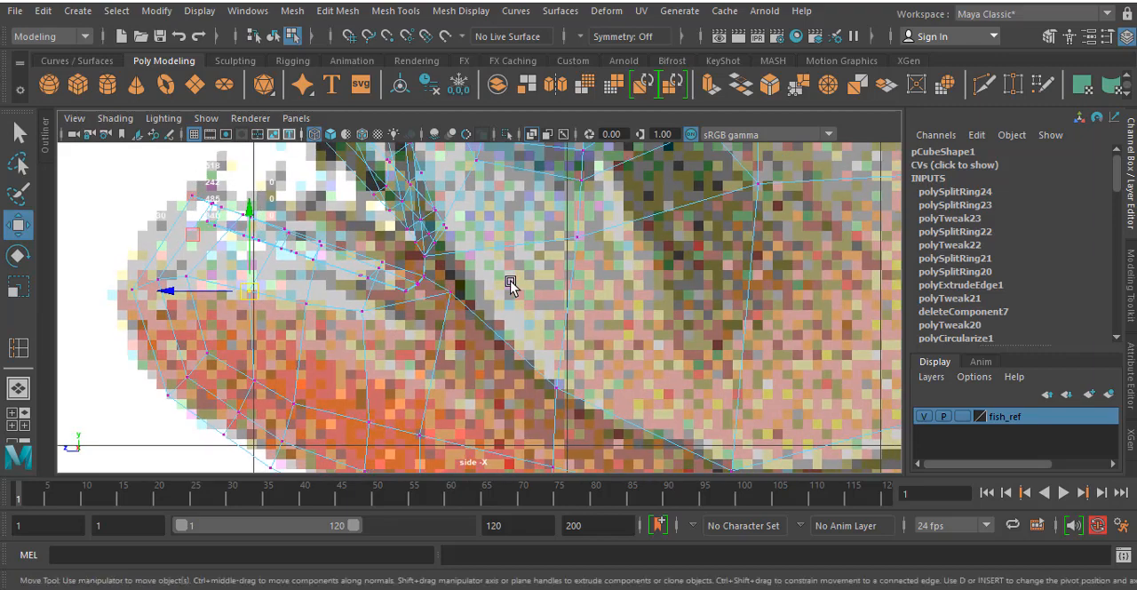
# - Move the vertex at the upper front of the eye socket slightly forward toward the snout
pyautogui.scroll(-6, 480, 289)
pyautogui.scroll(3, 490, 298)
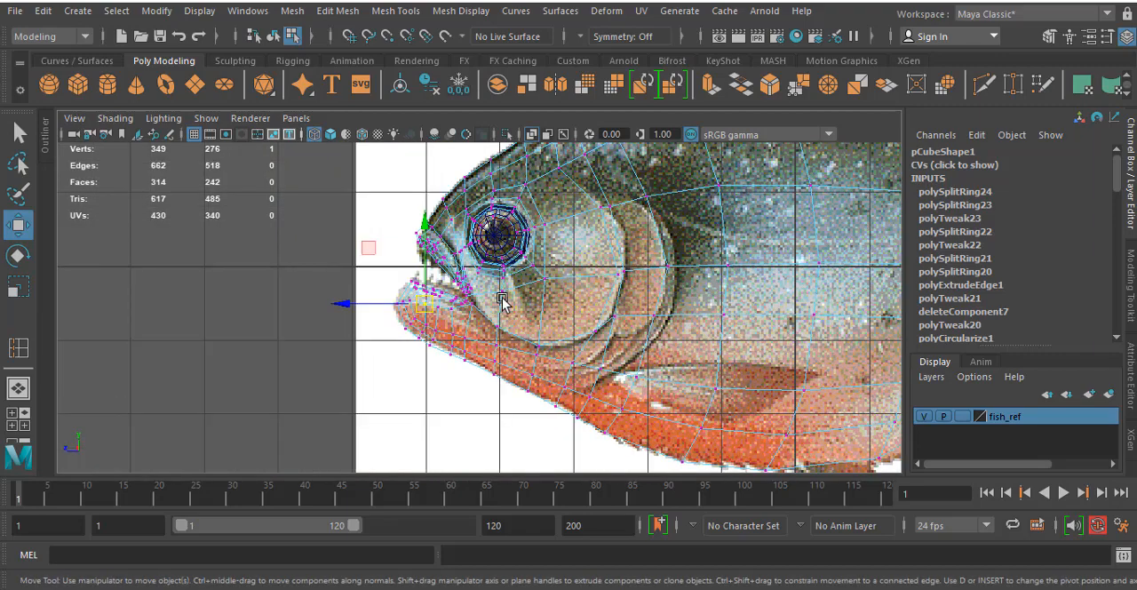
pyautogui.scroll(4, 502, 306)
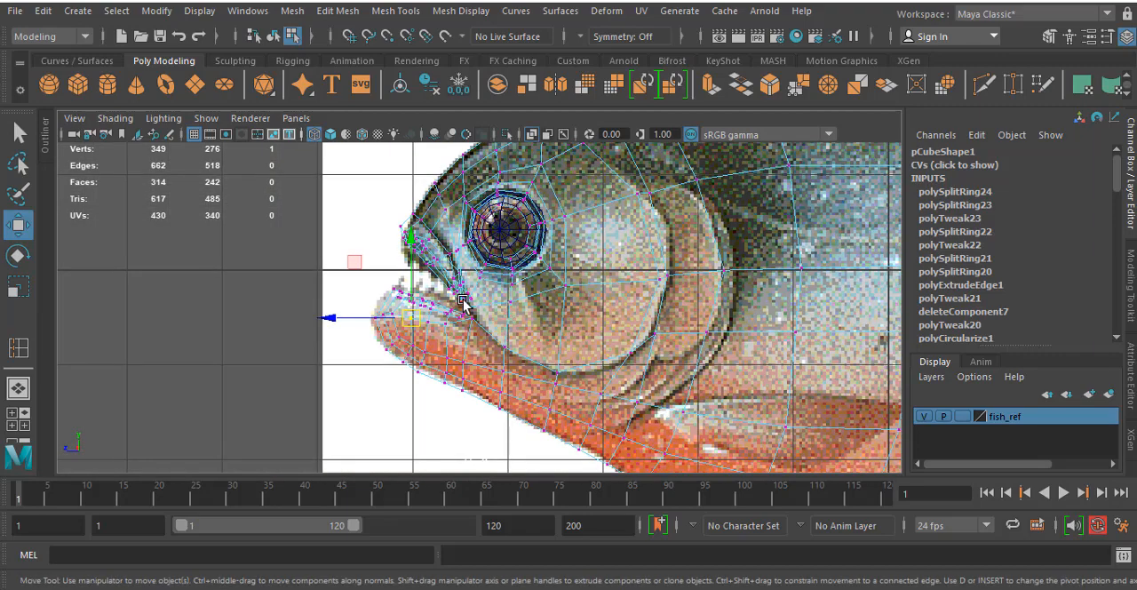
pyautogui.scroll(5, 462, 300)
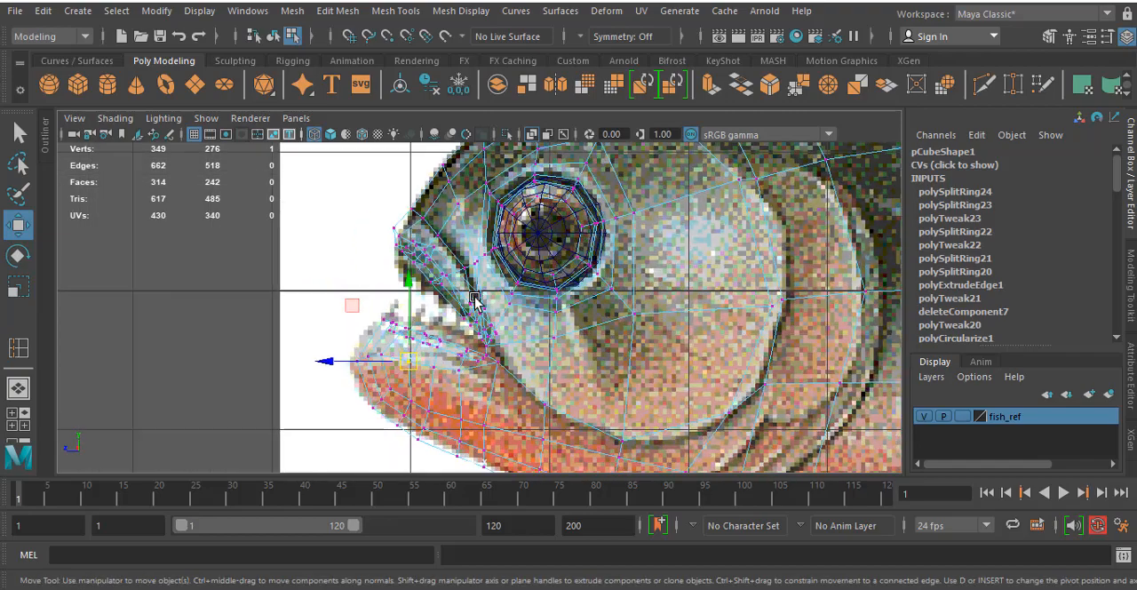
pyautogui.scroll(4, 474, 300)
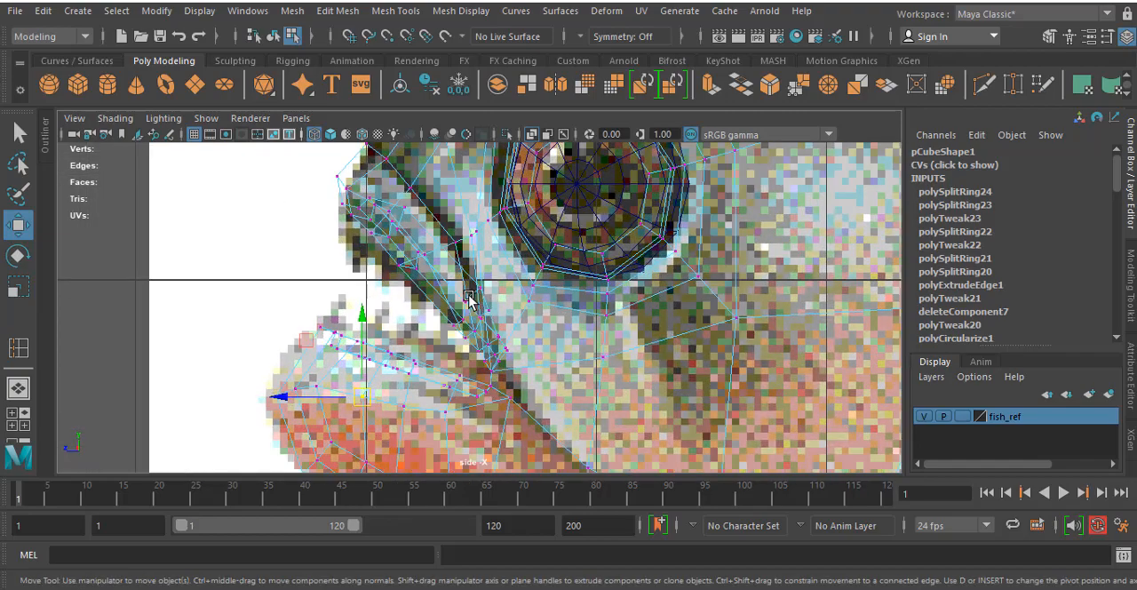
pyautogui.keyDown('alt'); pyautogui.moveTo(471, 302); pyautogui.dragTo(503, 369, button='middle'); pyautogui.keyUp('alt')
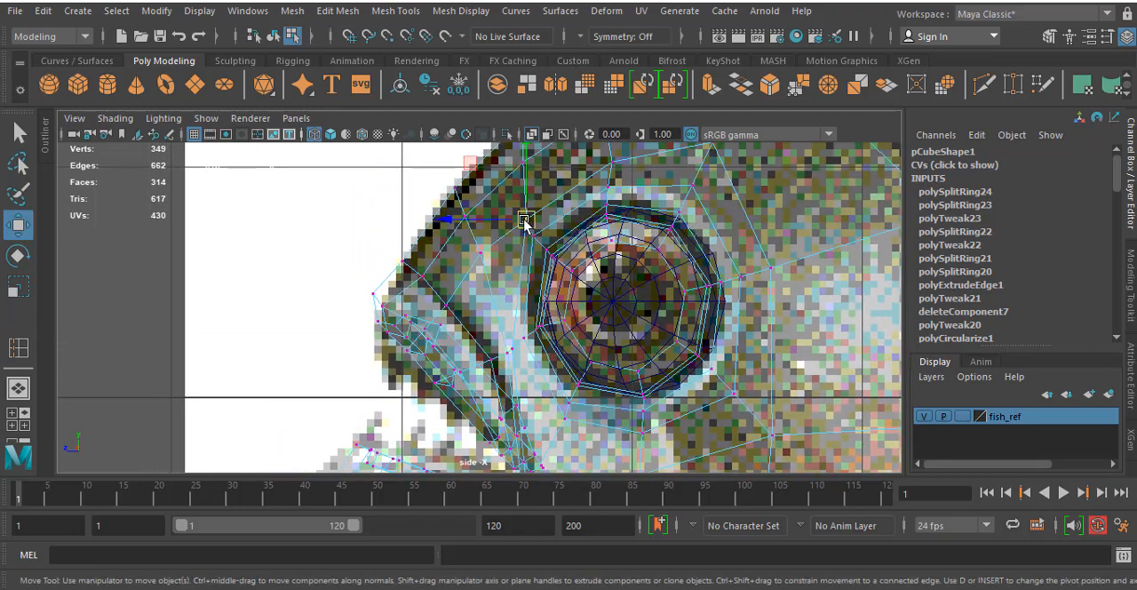
pyautogui.moveTo(525, 219); pyautogui.dragTo(512, 221)
# - Move the forehead vertex above the front of the eye socket to about 0.183, 0.892, 4.592, following the head outline
pyautogui.keyDown('alt'); pyautogui.moveTo(501, 228); pyautogui.dragTo(503, 300, button='middle'); pyautogui.keyUp('alt')
pyautogui.moveTo(523, 191); pyautogui.dragTo(503, 251)
pyautogui.click(525, 233)
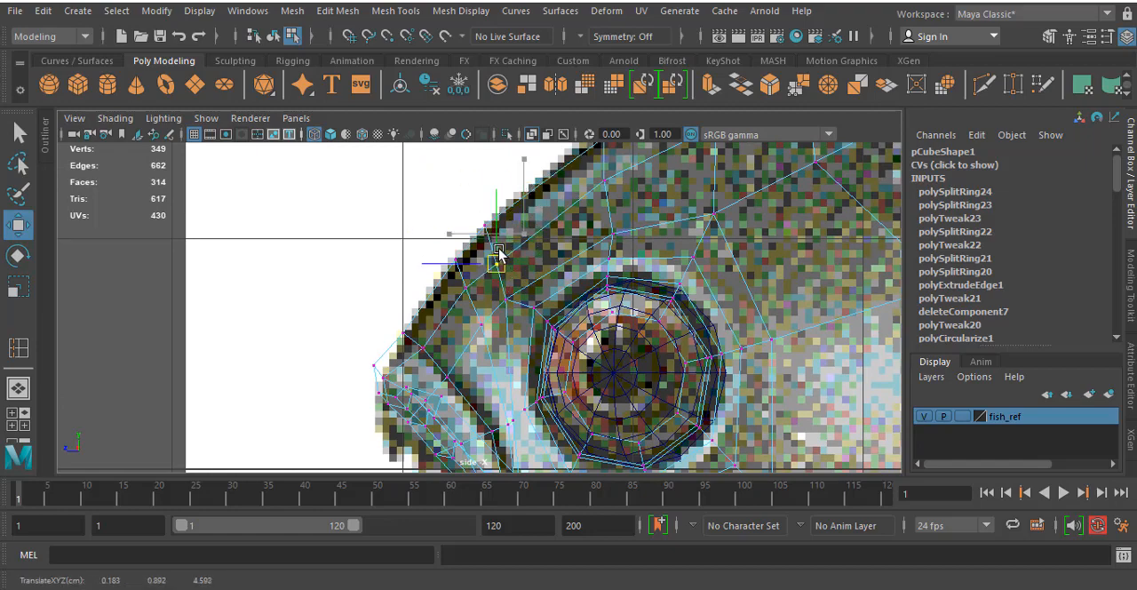
pyautogui.keyDown('alt'); pyautogui.moveTo(558, 292); pyautogui.dragTo(580, 250, button='middle'); pyautogui.keyUp('alt')
pyautogui.keyDown('alt'); pyautogui.moveTo(582, 373); pyautogui.dragTo(558, 234, button='middle'); pyautogui.keyUp('alt')
pyautogui.keyDown('alt'); pyautogui.moveTo(632, 303); pyautogui.dragTo(532, 271, button='middle'); pyautogui.keyUp('alt')
# - Examine the mouth corner, eye socket and cheek mesh in the perspective view
pyautogui.press('space')
pyautogui.press('space')
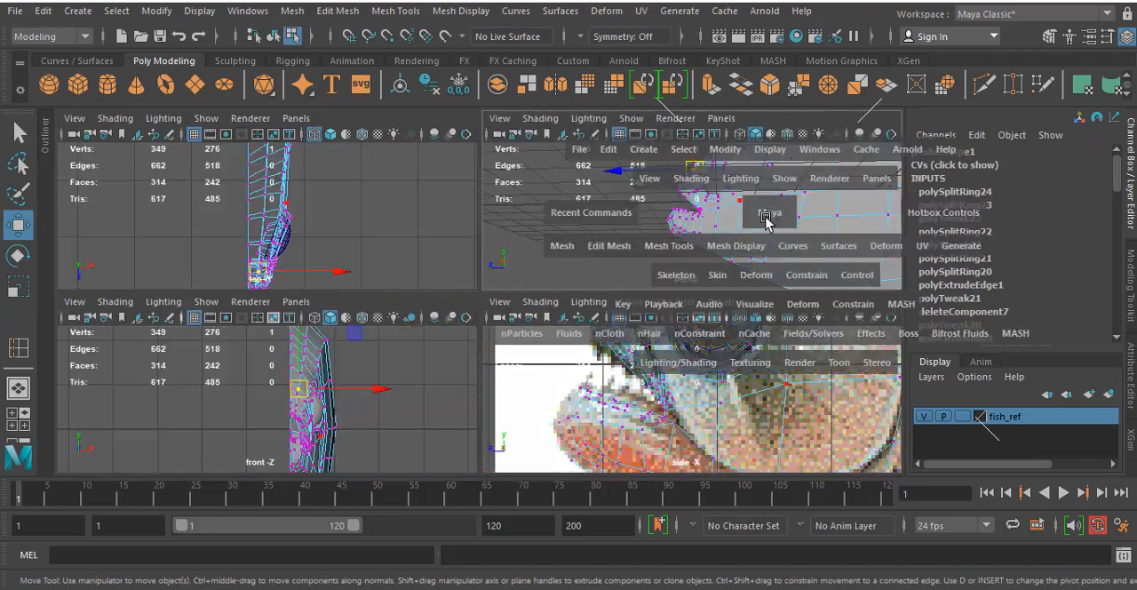
pyautogui.keyDown('alt'); pyautogui.moveTo(769, 246); pyautogui.dragTo(752, 252); pyautogui.keyUp('alt')
pyautogui.scroll(5, 509, 345)
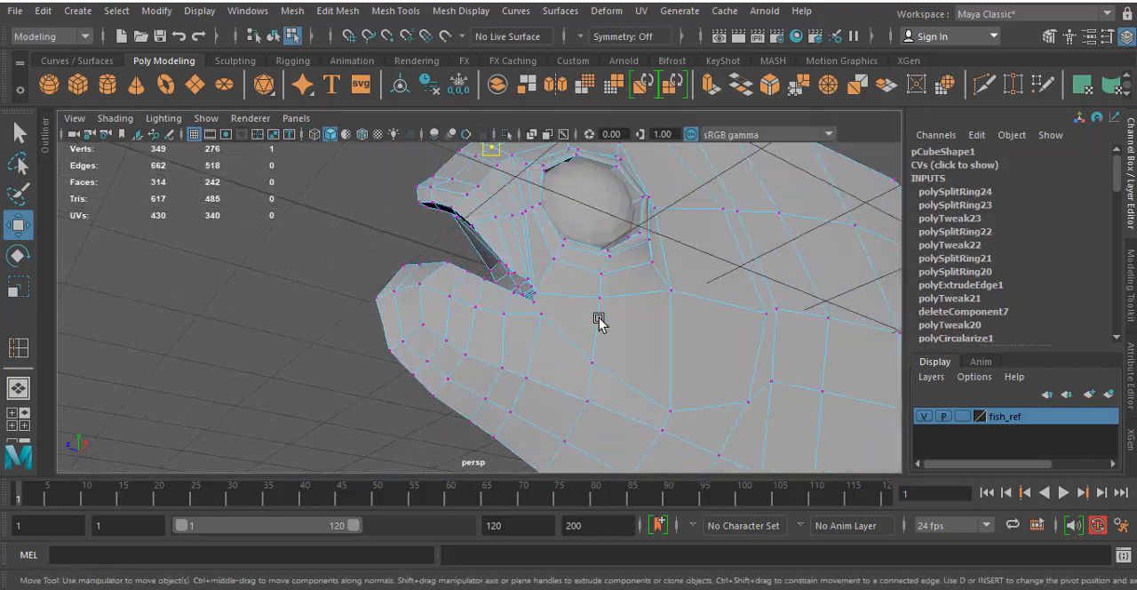
pyautogui.keyDown('alt'); pyautogui.moveTo(622, 335); pyautogui.dragTo(547, 305); pyautogui.keyUp('alt')
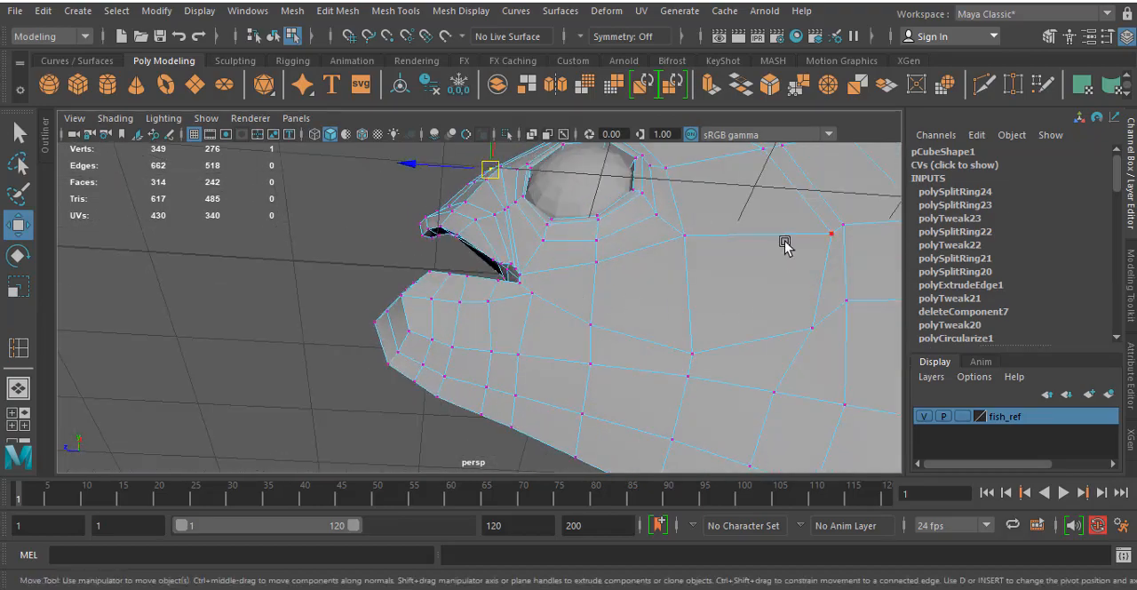
# - Move the front-loop cheek vertex above and behind the eye to about 0.663, 0.802, 2.640
pyautogui.keyDown('alt'); pyautogui.moveTo(772, 274); pyautogui.dragTo(656, 314); pyautogui.keyUp('alt')
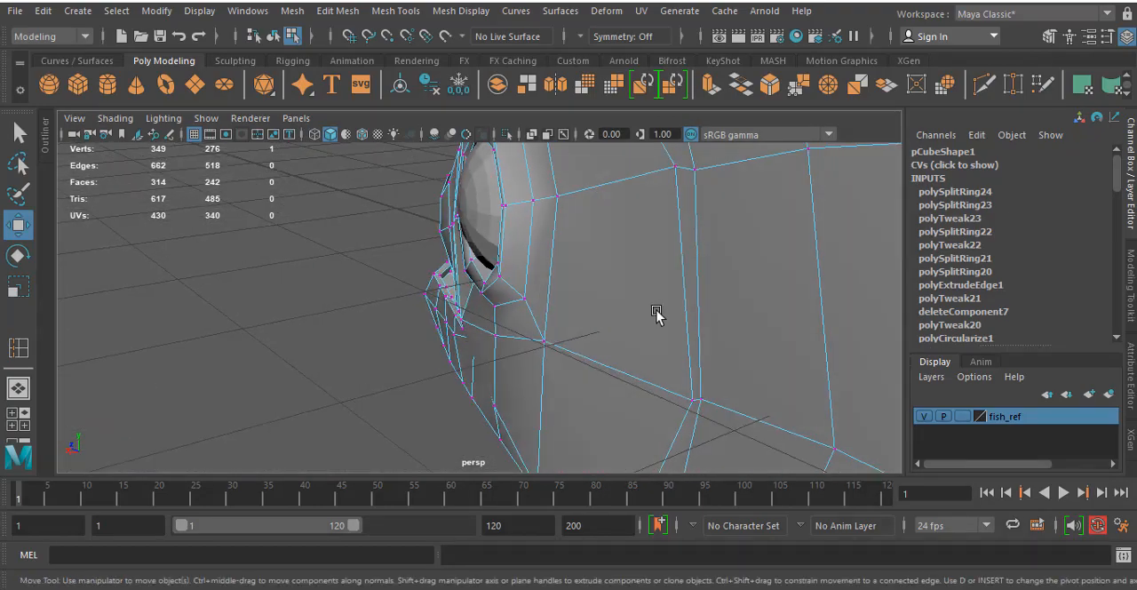
pyautogui.keyDown('alt'); pyautogui.moveTo(651, 247); pyautogui.dragTo(604, 322); pyautogui.keyUp('alt')
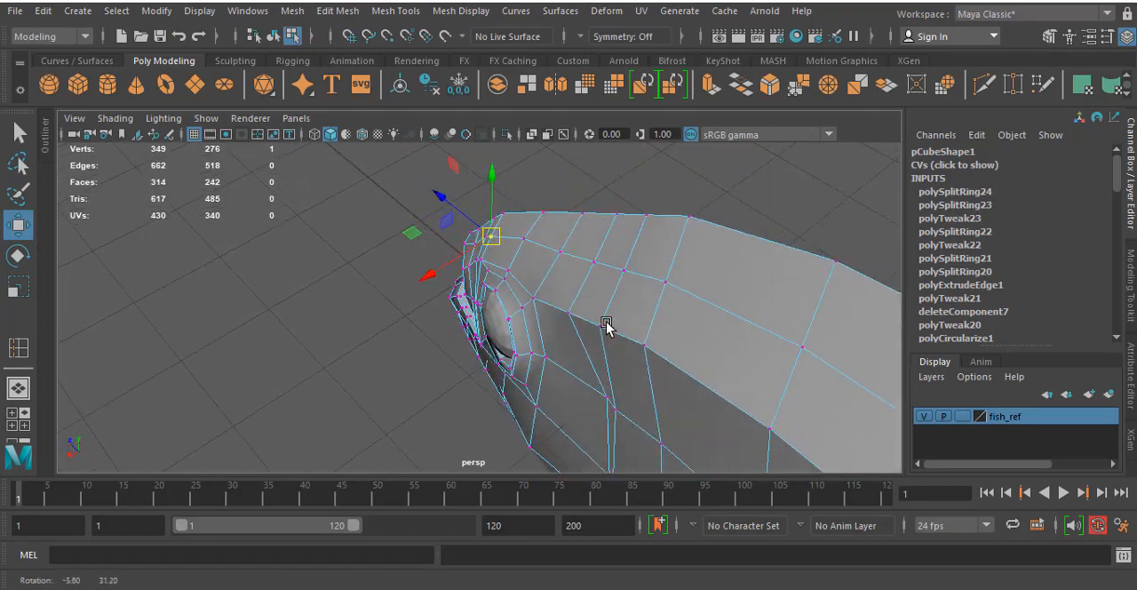
pyautogui.moveTo(601, 402); pyautogui.dragTo(588, 418)
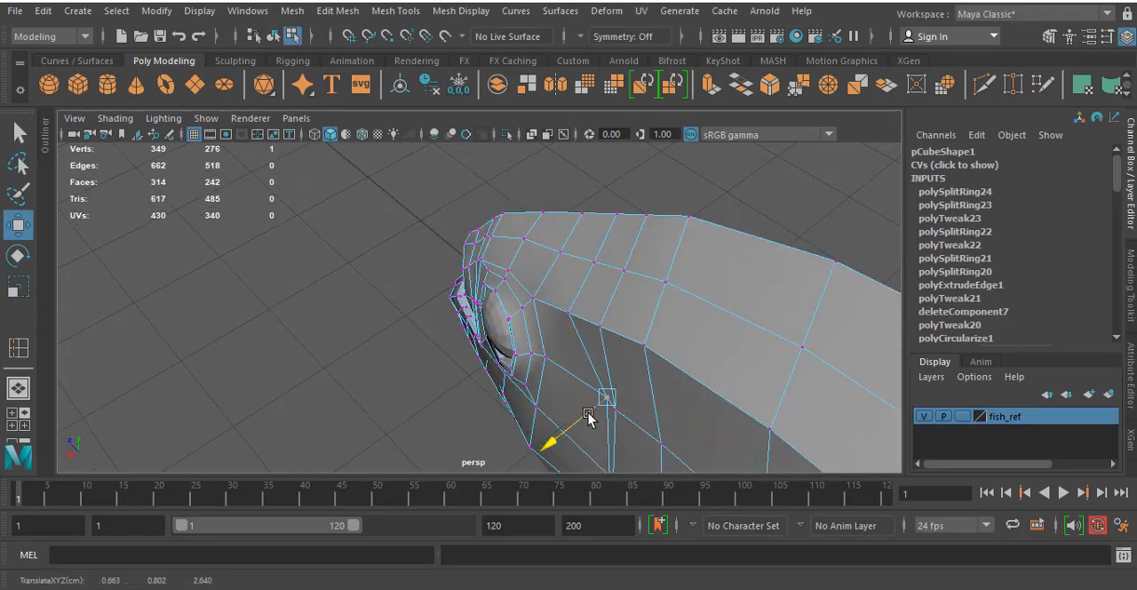
# - Adjust the vertex just below the corner of the mouth to even out the surrounding cheek mesh
pyautogui.keyDown('alt'); pyautogui.moveTo(525, 382); pyautogui.dragTo(601, 348); pyautogui.keyUp('alt')
pyautogui.scroll(5, 500, 348)
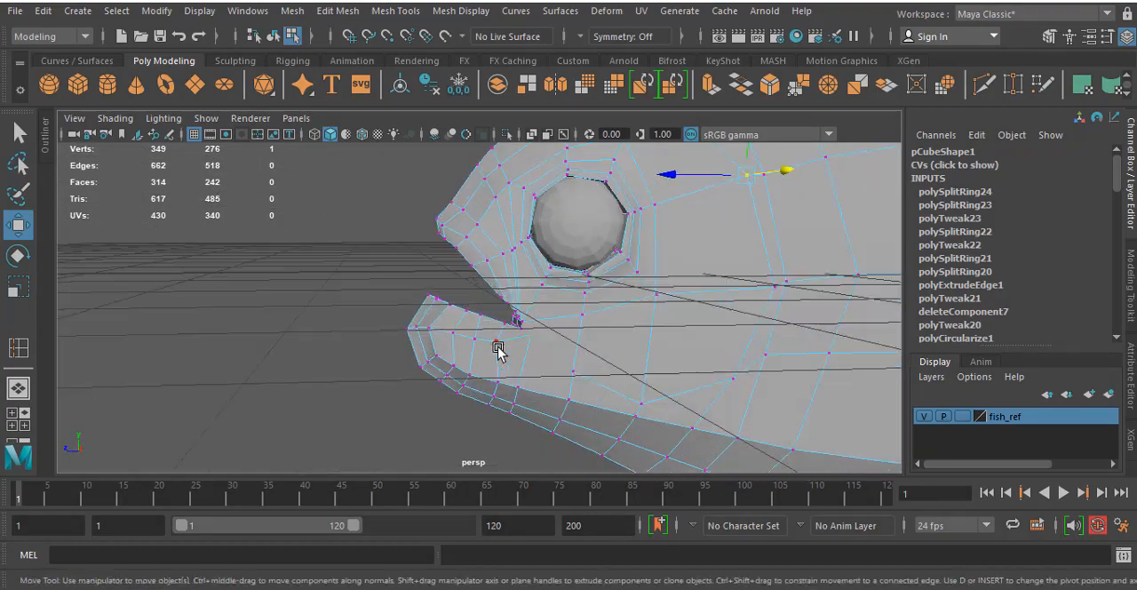
pyautogui.keyDown('alt'); pyautogui.moveTo(499, 353); pyautogui.dragTo(501, 269); pyautogui.keyUp('alt')
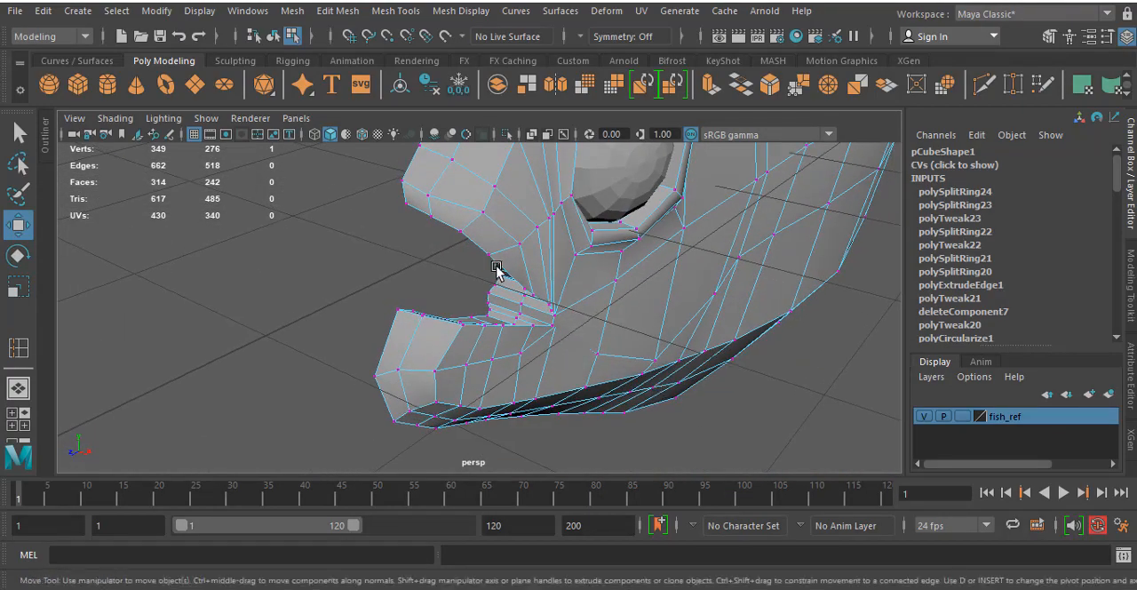
pyautogui.scroll(3, 566, 329)
pyautogui.keyDown('alt'); pyautogui.moveTo(566, 329); pyautogui.dragTo(582, 344); pyautogui.keyUp('alt')
pyautogui.moveTo(654, 386); pyautogui.dragTo(648, 409)
pyautogui.keyDown('alt'); pyautogui.moveTo(574, 381); pyautogui.dragTo(598, 355); pyautogui.keyUp('alt')
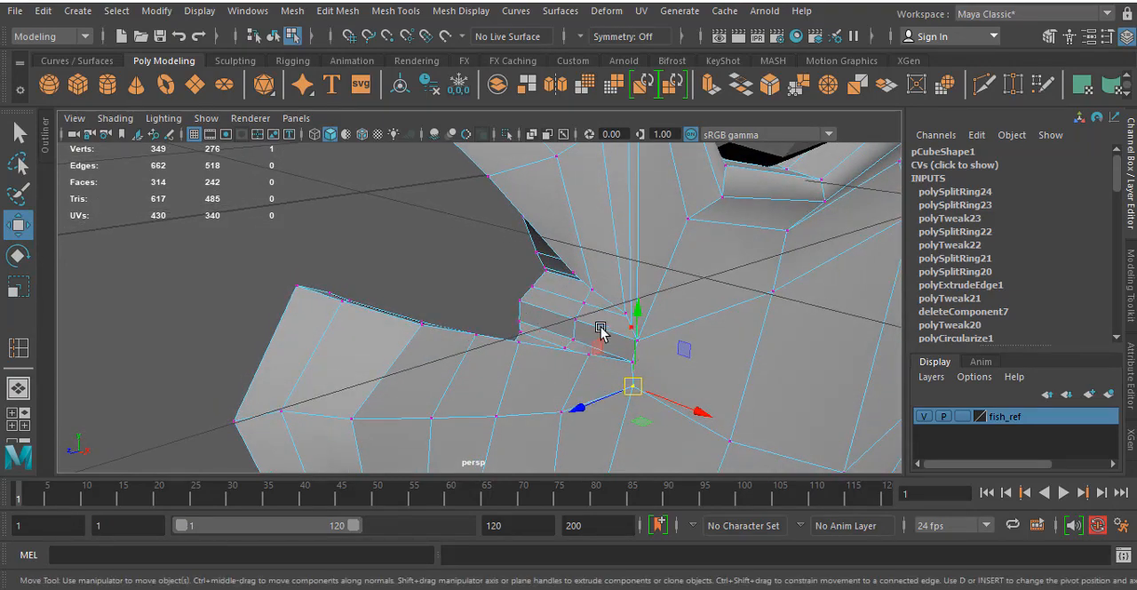
pyautogui.keyDown('alt'); pyautogui.moveTo(573, 330); pyautogui.dragTo(622, 318); pyautogui.keyUp('alt')
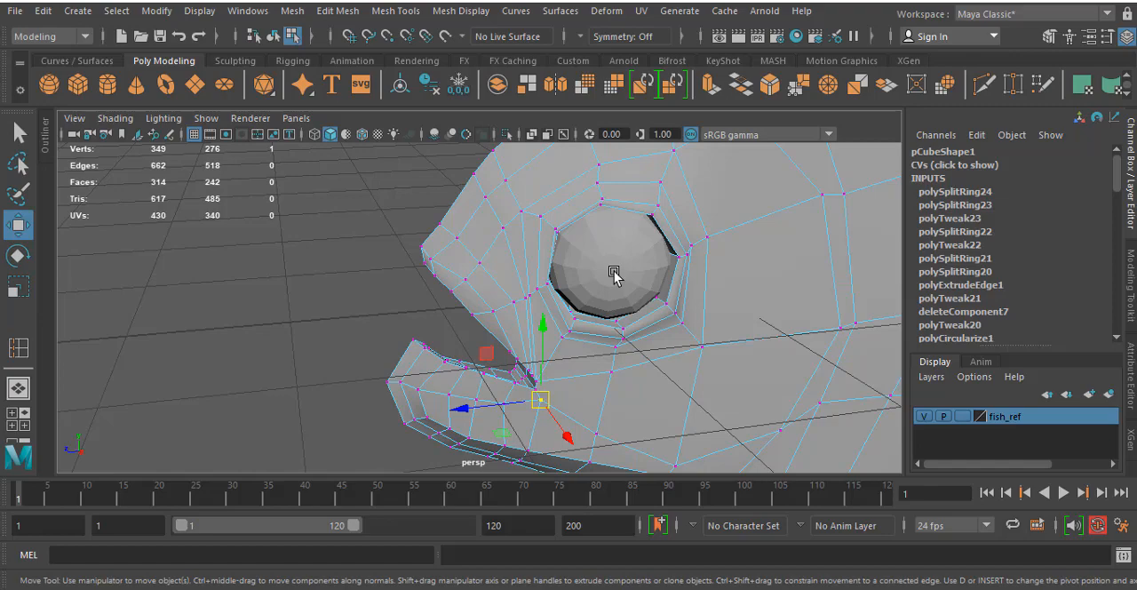
# - Start a Multi-Cut line at the head's upper outline, running down behind the eye socket and curving forward onto the lower cheek
pyautogui.keyDown('alt'); pyautogui.moveTo(672, 340); pyautogui.dragTo(678, 406, button='middle'); pyautogui.keyUp('alt')
pyautogui.keyDown('alt'); pyautogui.moveTo(678, 288); pyautogui.dragTo(675, 269, button='middle'); pyautogui.keyUp('alt')
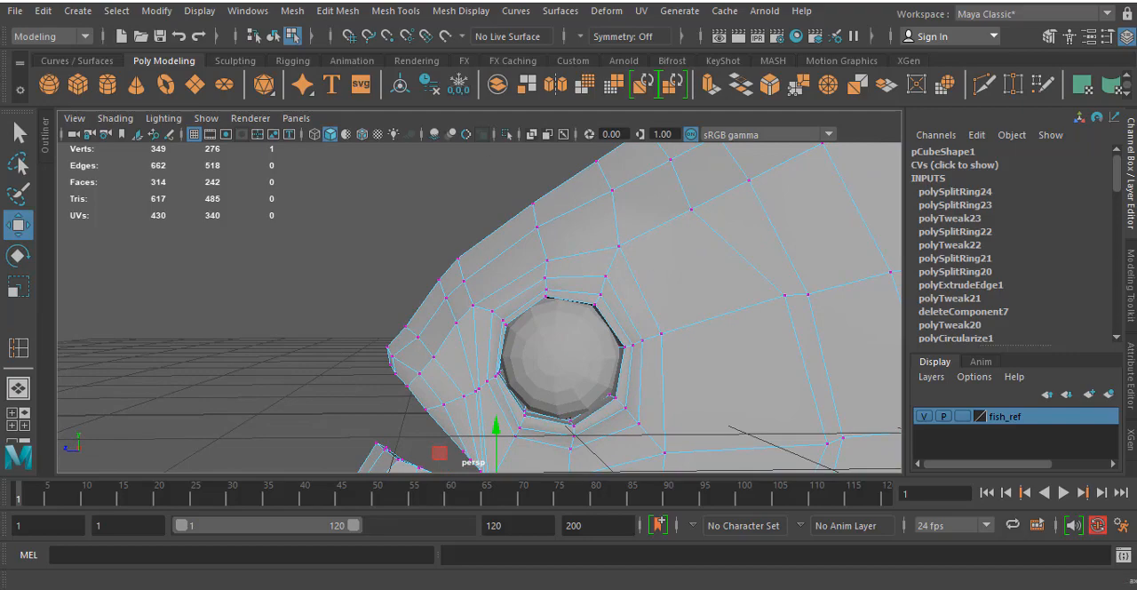
pyautogui.click(452, 13)
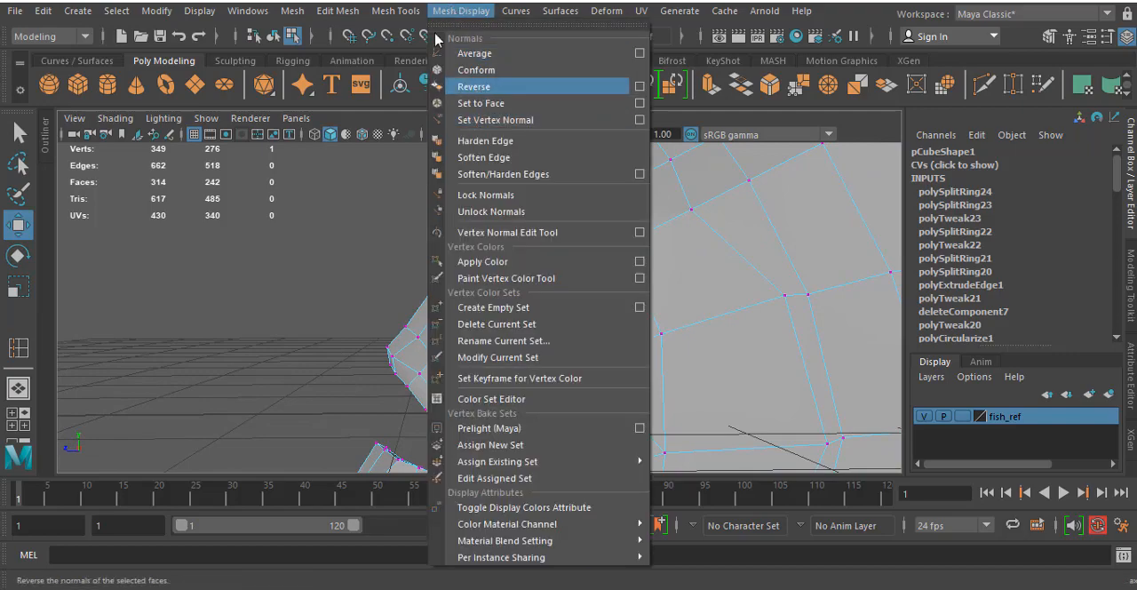
pyautogui.click(395, 11)
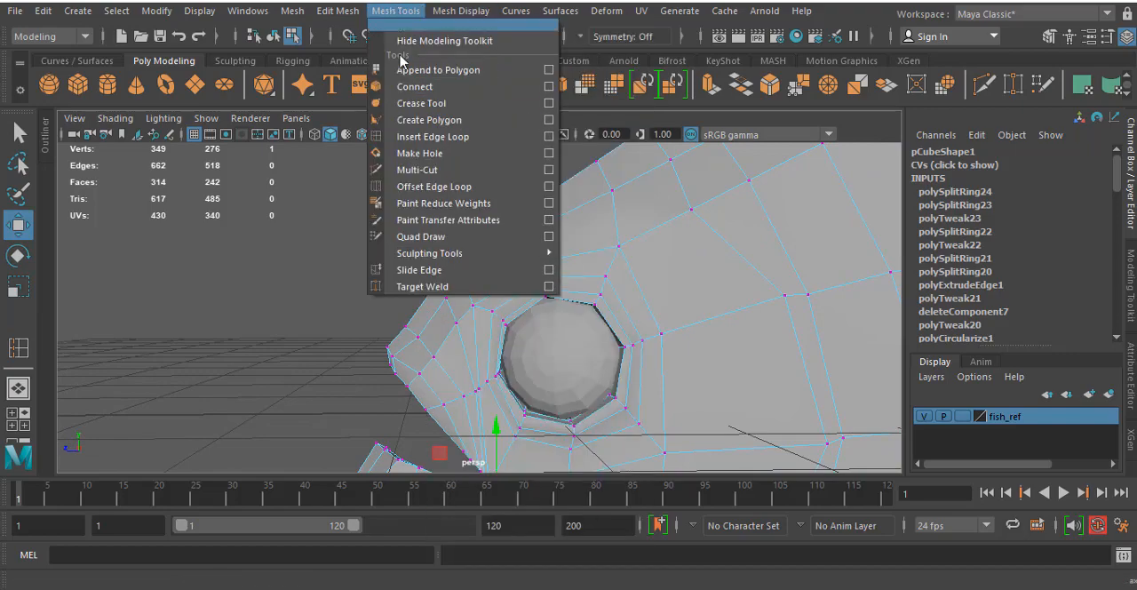
pyautogui.click(425, 169)
pyautogui.keyDown('alt'); pyautogui.moveTo(673, 197); pyautogui.dragTo(659, 195, button='middle'); pyautogui.keyUp('alt')
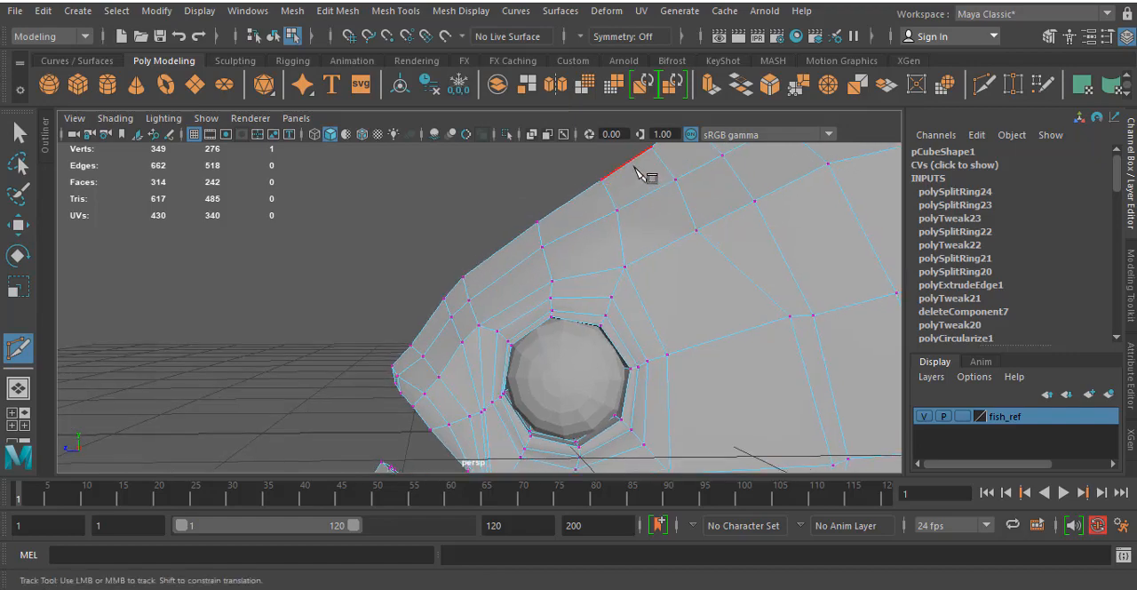
pyautogui.click(666, 245)
pyautogui.keyDown('alt'); pyautogui.moveTo(738, 346); pyautogui.dragTo(690, 152, button='middle'); pyautogui.keyUp('alt')
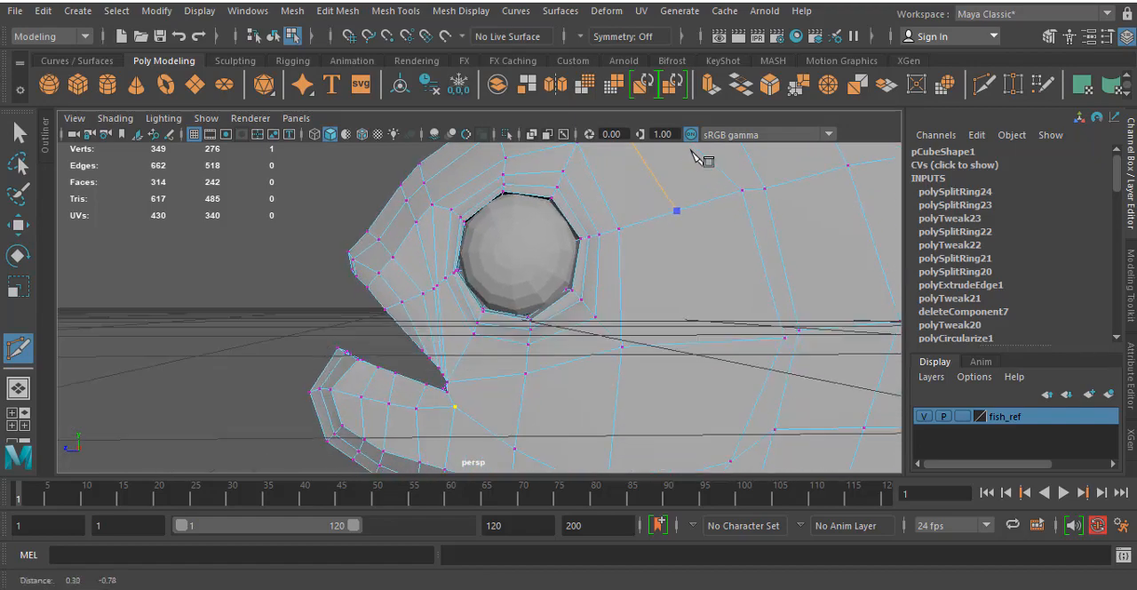
pyautogui.click(699, 322)
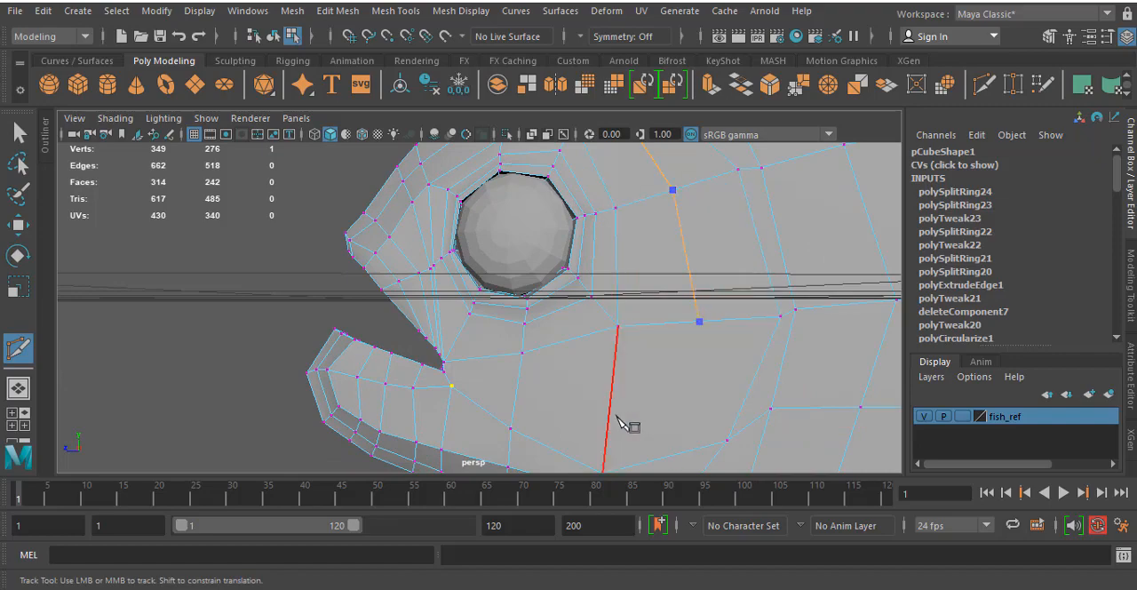
pyautogui.click(610, 416)
# - Continue the cut forward across the cheek to the vertex at the mouth corner and complete it
pyautogui.keyDown('alt'); pyautogui.moveTo(584, 307); pyautogui.dragTo(625, 244, button='middle'); pyautogui.keyUp('alt')
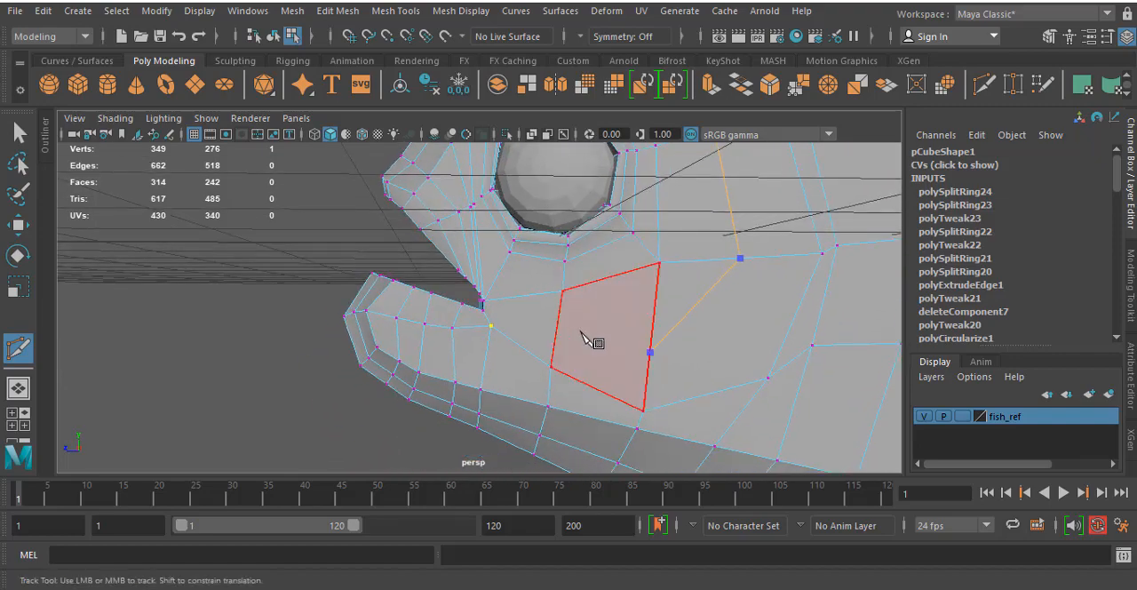
pyautogui.keyDown('alt'); pyautogui.moveTo(427, 291); pyautogui.dragTo(485, 318); pyautogui.keyUp('alt')
pyautogui.keyDown('alt'); pyautogui.moveTo(429, 337); pyautogui.dragTo(477, 323, button='right'); pyautogui.keyUp('alt')
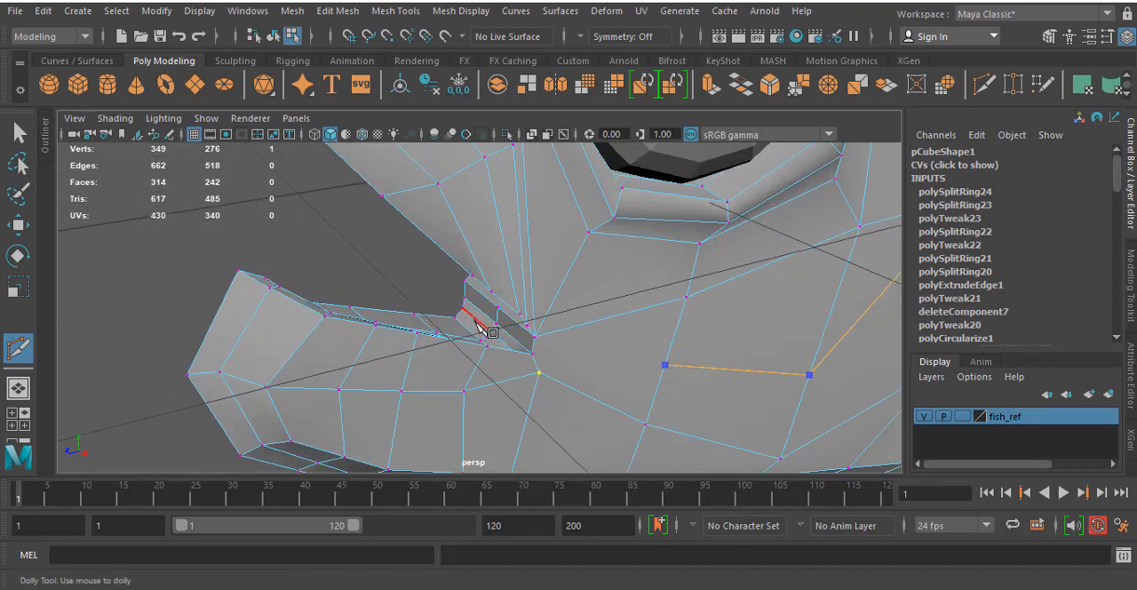
pyautogui.keyDown('alt'); pyautogui.moveTo(503, 258); pyautogui.dragTo(522, 214); pyautogui.keyUp('alt')
pyautogui.keyDown('alt'); pyautogui.moveTo(521, 214); pyautogui.dragTo(527, 200, button='middle'); pyautogui.keyUp('alt')
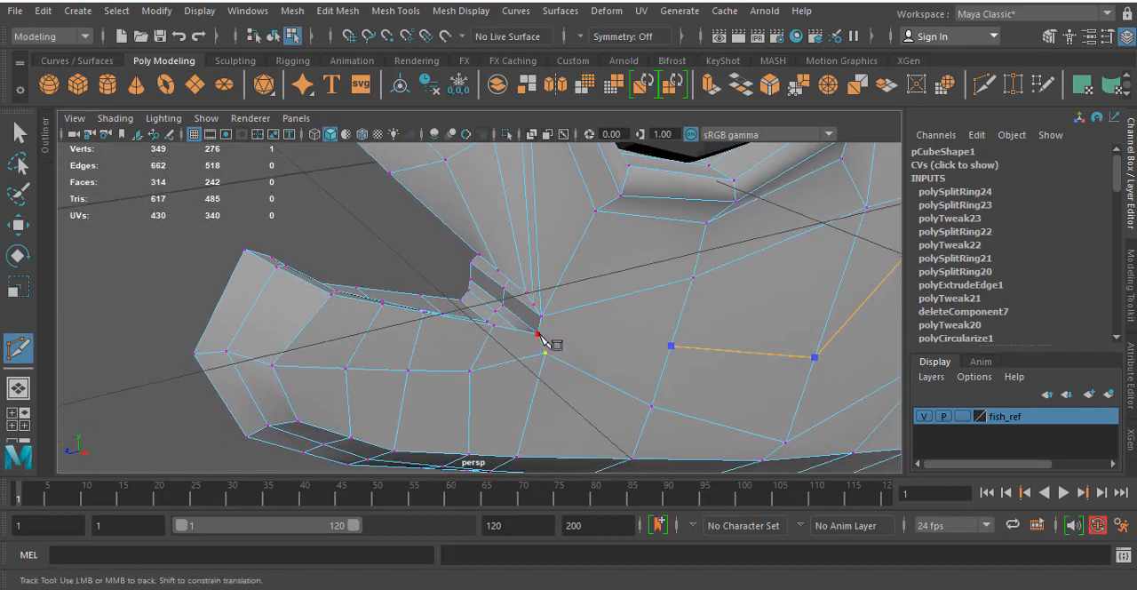
pyautogui.click(538, 335)
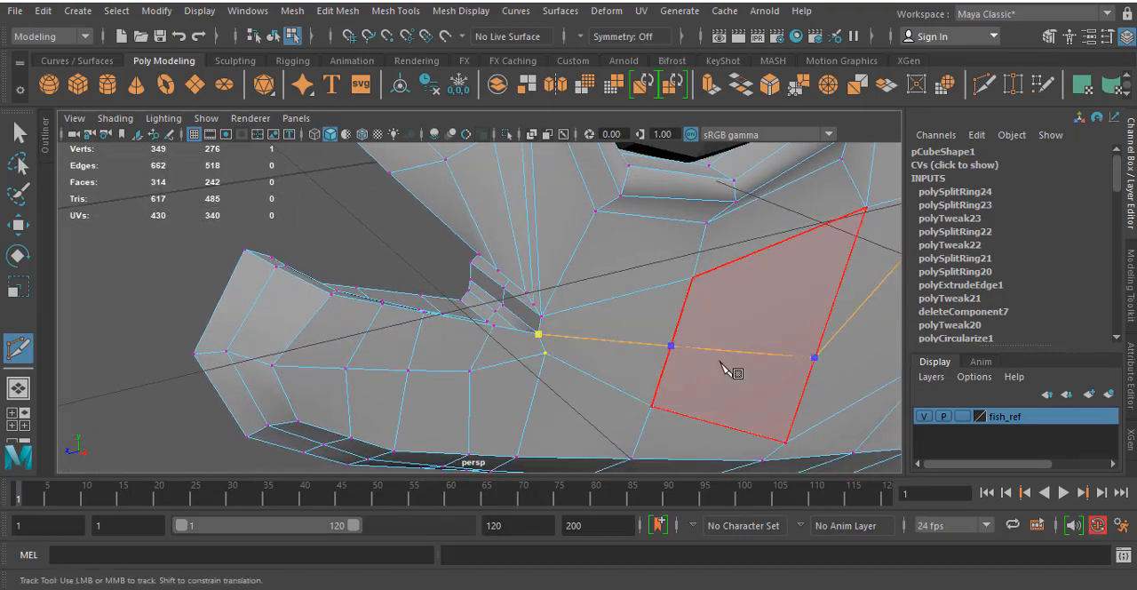
pyautogui.rightClick(687, 326)
# - Cut a new edge from the middle of the diagonal cheek edge to the lower cheek vertex where the loops meet
pyautogui.keyDown('alt'); pyautogui.moveTo(493, 320); pyautogui.dragTo(678, 294); pyautogui.keyUp('alt')
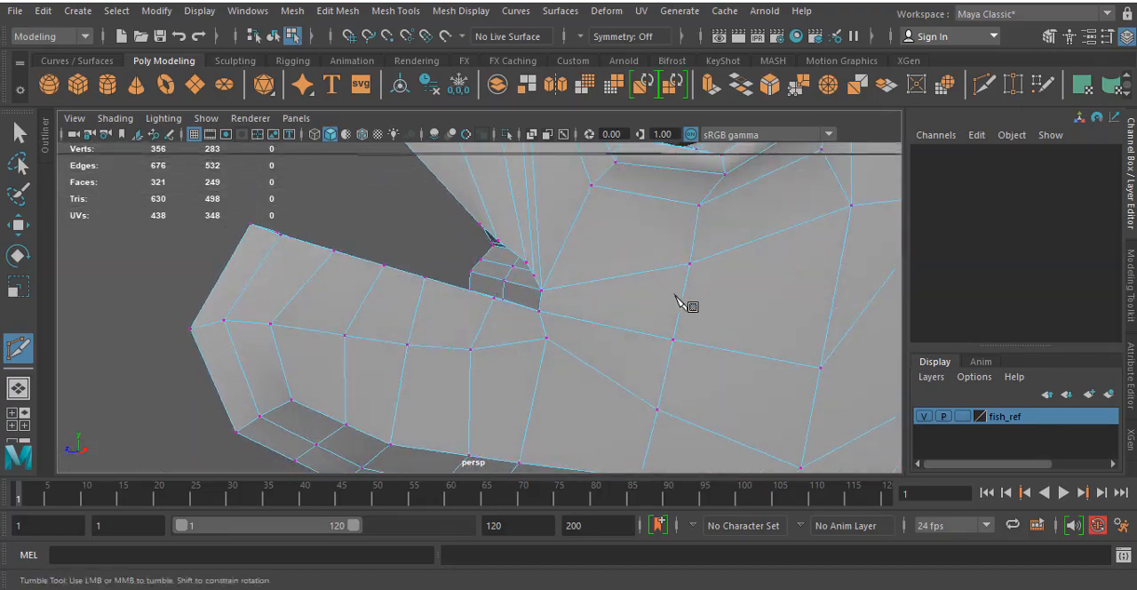
pyautogui.keyDown('alt'); pyautogui.moveTo(678, 294); pyautogui.dragTo(428, 279, button='middle'); pyautogui.keyUp('alt')
pyautogui.keyDown('alt'); pyautogui.moveTo(717, 218); pyautogui.dragTo(556, 312); pyautogui.keyUp('alt')
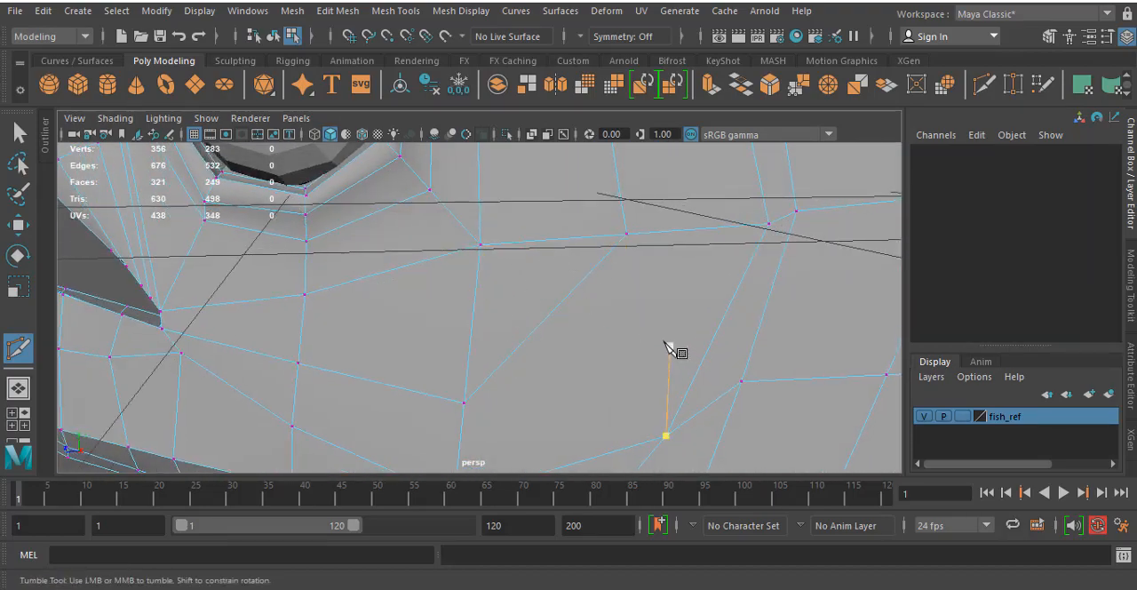
pyautogui.moveTo(665, 342)
pyautogui.keyDown('alt'); pyautogui.mouseDown()
pyautogui.moveTo(643, 315)
pyautogui.moveTo(663, 356)
pyautogui.mouseUp(); pyautogui.keyUp('alt')
pyautogui.keyDown('alt'); pyautogui.moveTo(662, 355); pyautogui.dragTo(616, 269, button='middle'); pyautogui.keyUp('alt')
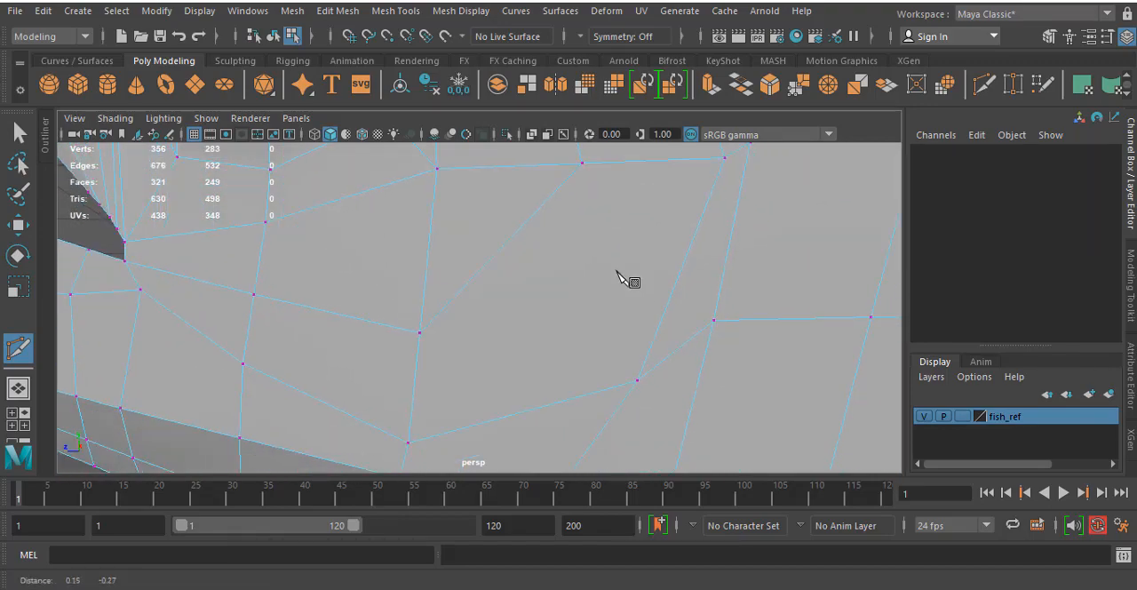
pyautogui.click(510, 240)
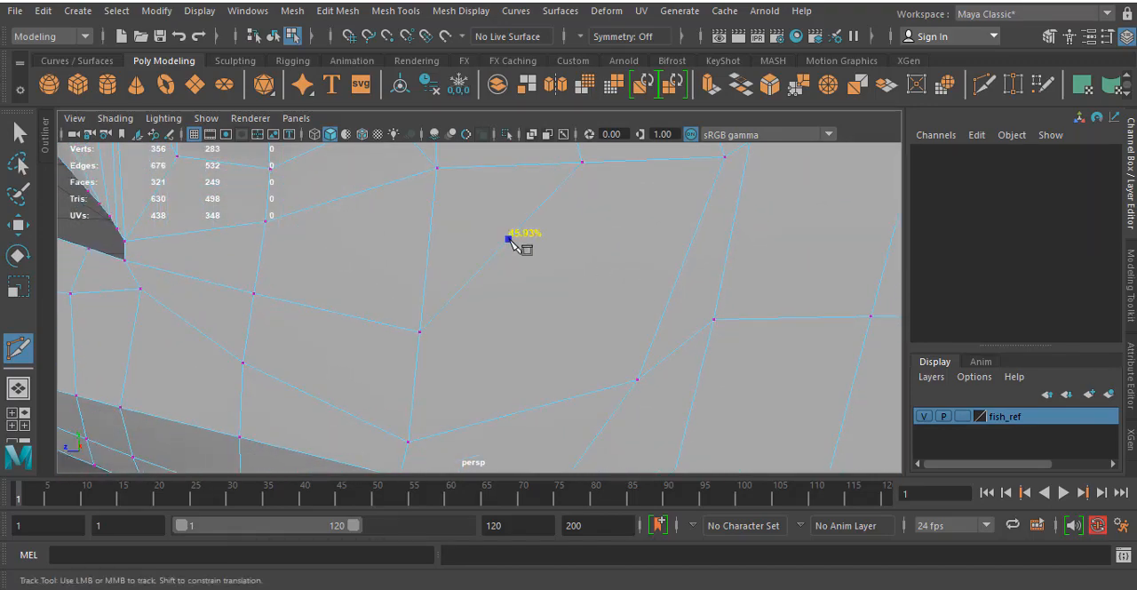
pyautogui.click(638, 380)
pyautogui.press('Return')
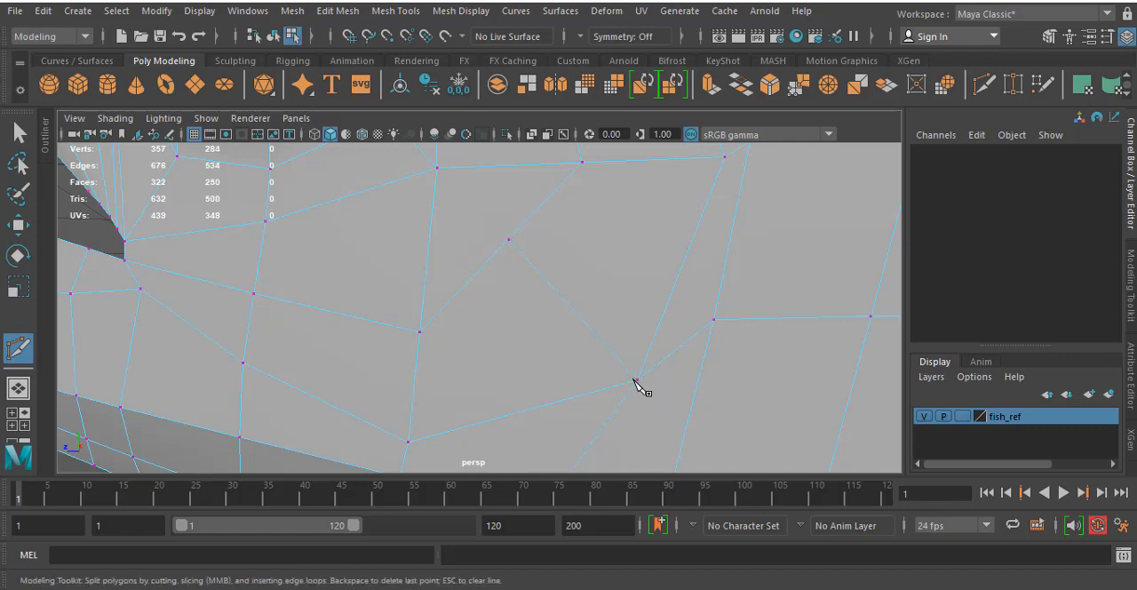
# - Adjust the new vertex on the cheek diagonal and move the new line's vertex behind the eye to about 0.638, 0.680, 3.015
pyautogui.press('w')
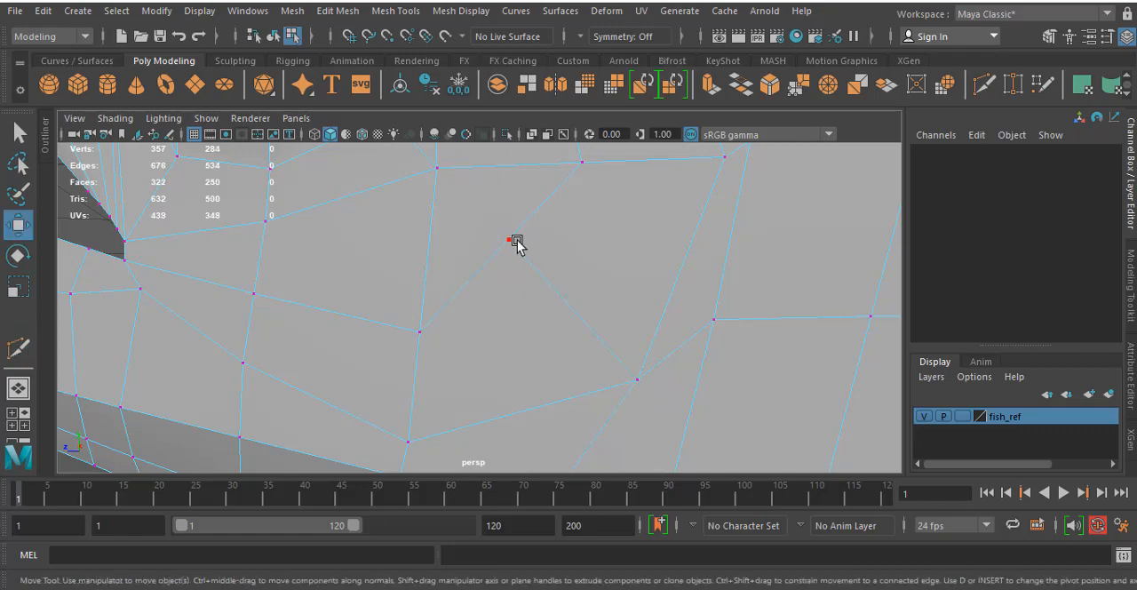
pyautogui.click(503, 240)
pyautogui.moveTo(502, 239); pyautogui.dragTo(561, 304)
pyautogui.scroll(-5, 573, 257)
pyautogui.keyDown('alt'); pyautogui.moveTo(505, 210); pyautogui.dragTo(535, 325, button='middle'); pyautogui.keyUp('alt')
pyautogui.click(535, 284)
pyautogui.keyDown('alt'); pyautogui.moveTo(536, 318); pyautogui.dragTo(555, 275); pyautogui.keyUp('alt')
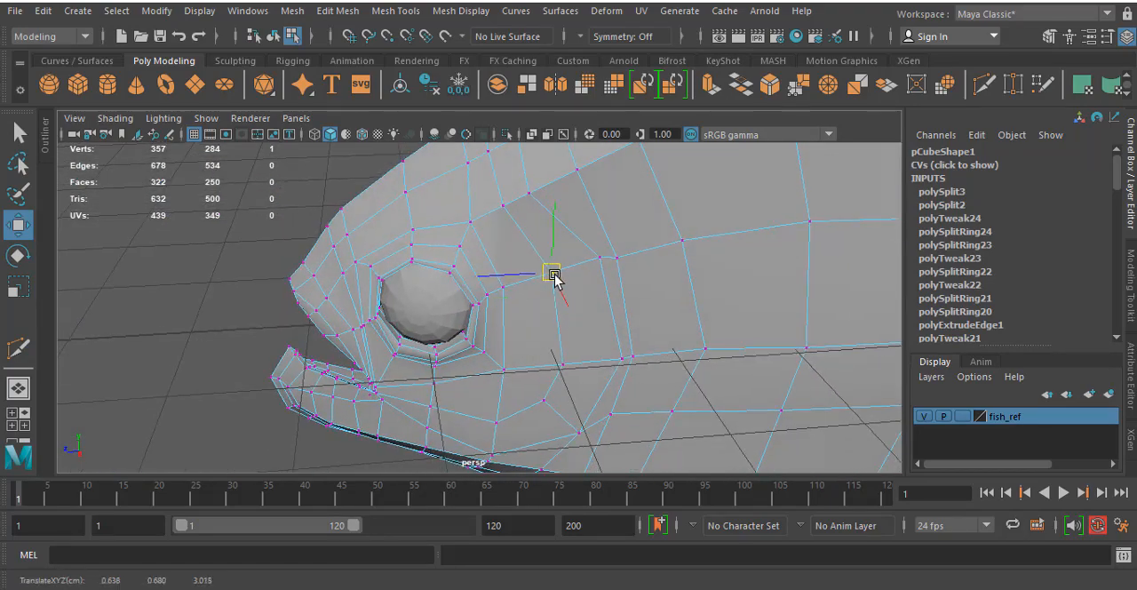
# - Shift the two new-line vertices directly behind the eye sideways together, to about 0.851, 0.272, 2.943
pyautogui.keyDown('alt'); pyautogui.moveTo(495, 236); pyautogui.dragTo(576, 181); pyautogui.keyUp('alt')
pyautogui.keyDown('alt'); pyautogui.moveTo(605, 275); pyautogui.dragTo(525, 267); pyautogui.keyUp('alt')
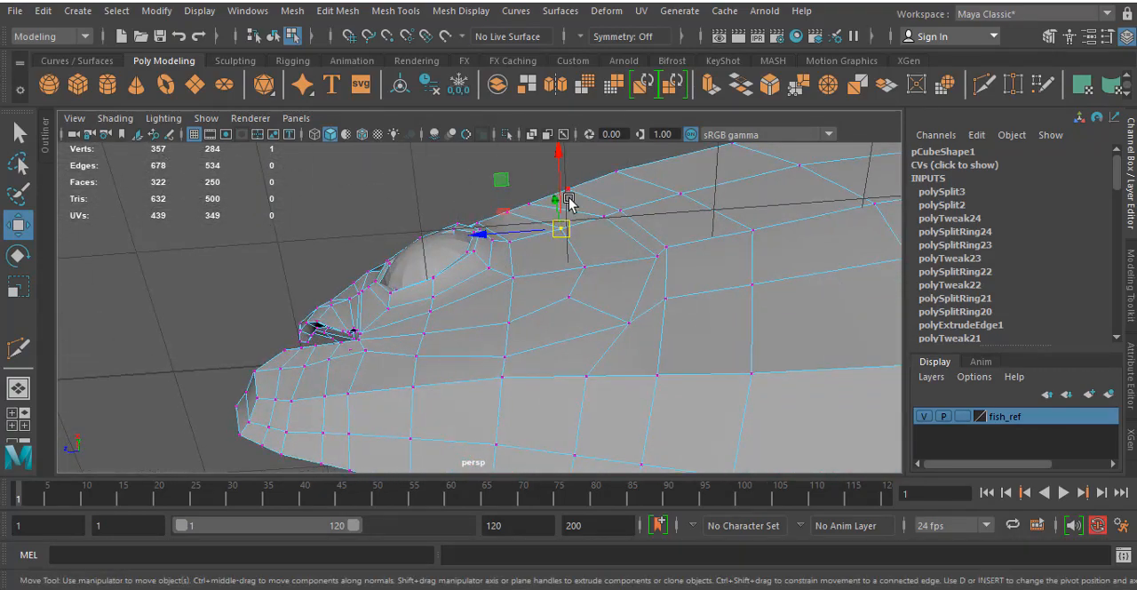
pyautogui.keyDown('alt'); pyautogui.moveTo(566, 198); pyautogui.dragTo(643, 422); pyautogui.keyUp('alt')
pyautogui.moveTo(660, 381); pyautogui.dragTo(596, 382)
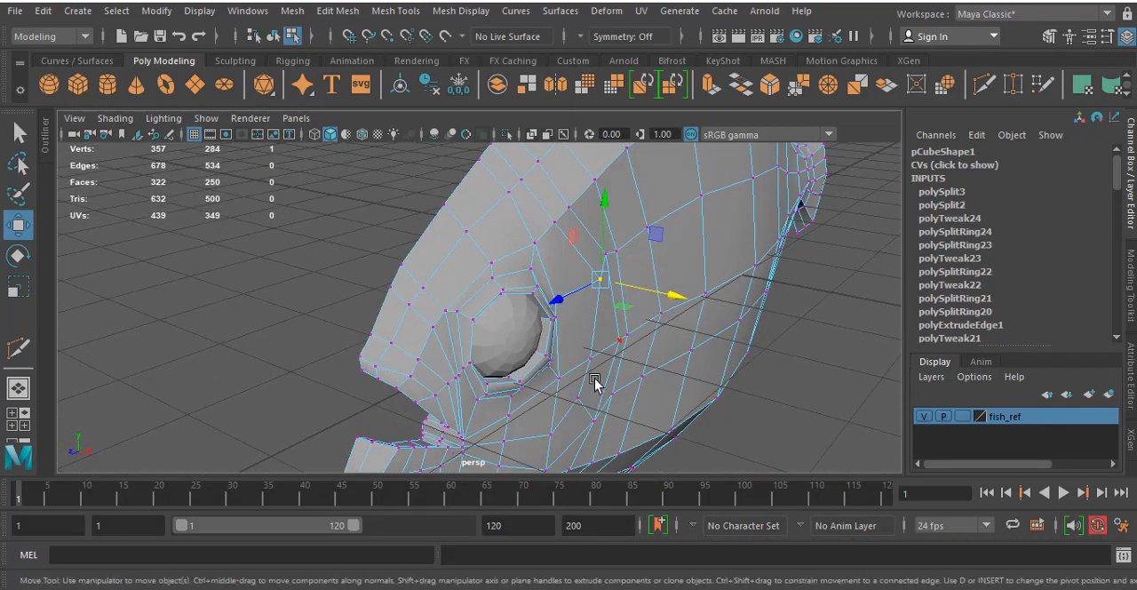
pyautogui.moveTo(660, 340); pyautogui.dragTo(676, 345)
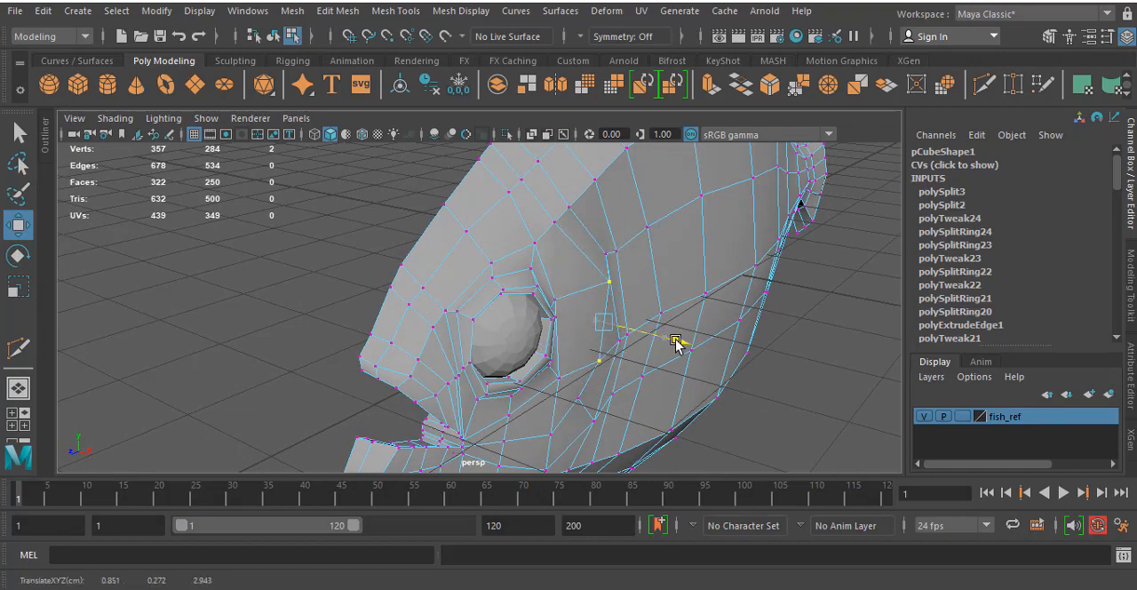
# - Fine-tune the lower cheek vertices sideways, placing the one on the rear cheek loop at about 0.701, -0.063, 2.325
pyautogui.click(601, 366)
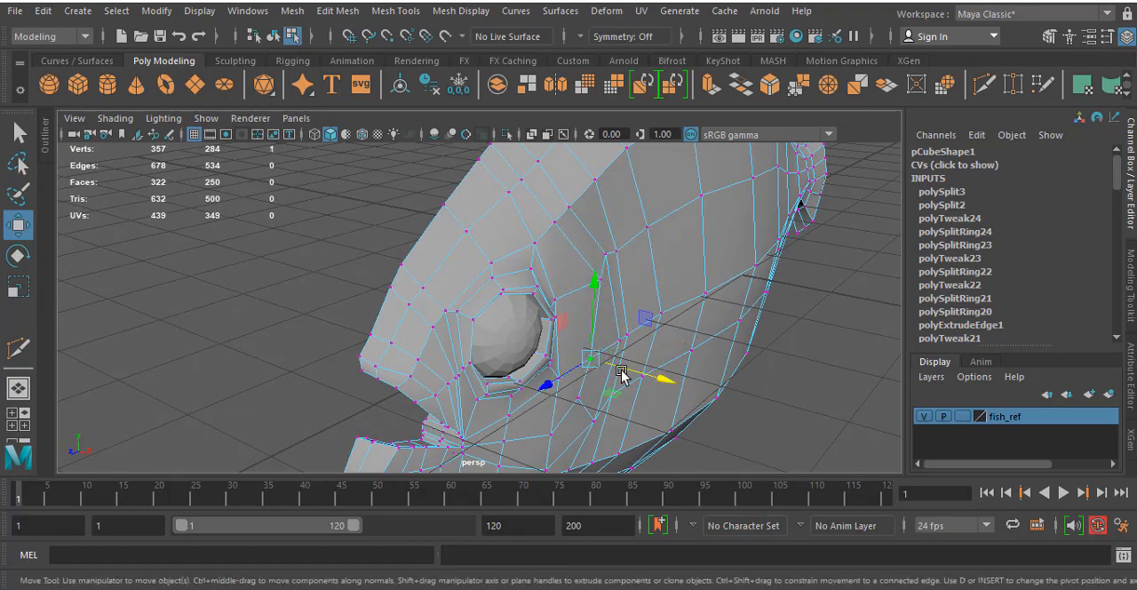
pyautogui.moveTo(622, 373); pyautogui.dragTo(640, 375)
pyautogui.click(583, 398)
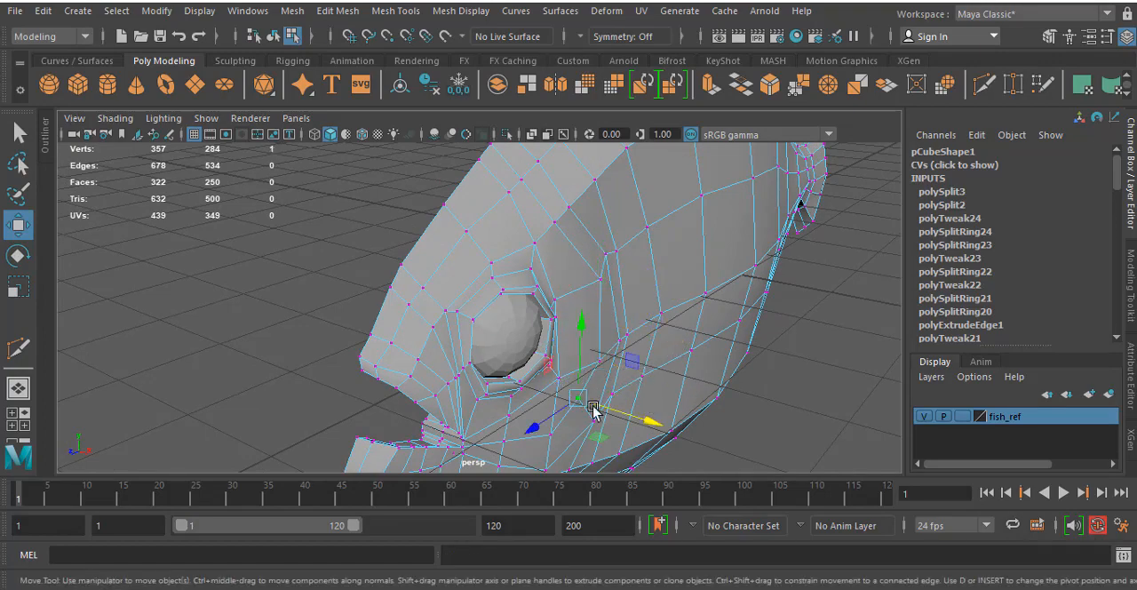
pyautogui.moveTo(612, 410); pyautogui.dragTo(619, 375)
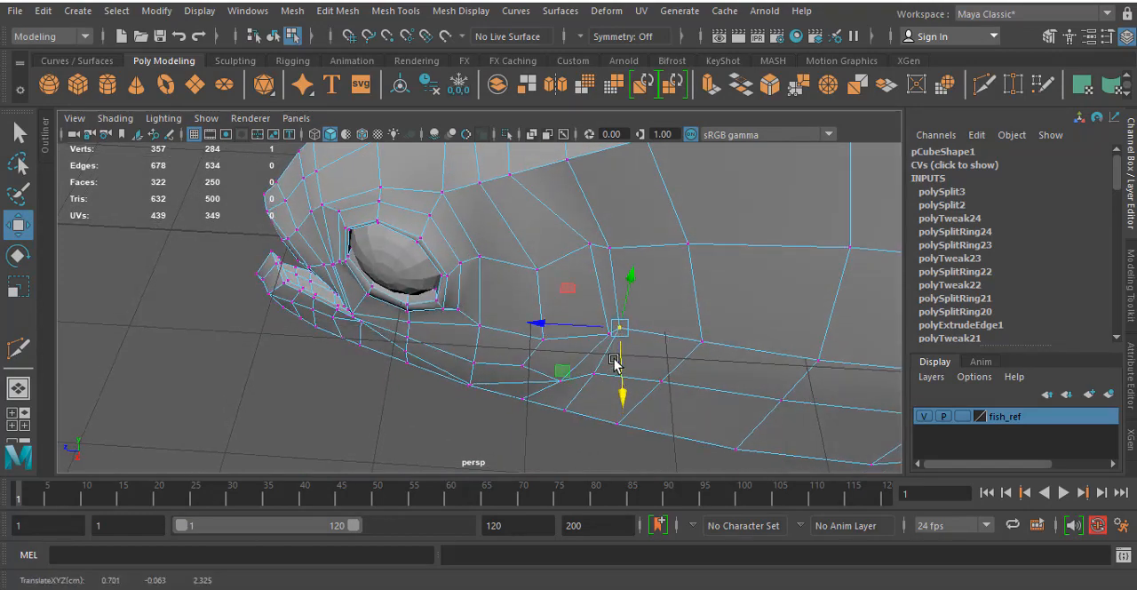
# - Move the upper and middle vertices of the rear cheek loop forward, tightening the gap to the neighbouring loop
pyautogui.click(616, 246)
pyautogui.moveTo(615, 322); pyautogui.dragTo(609, 311)
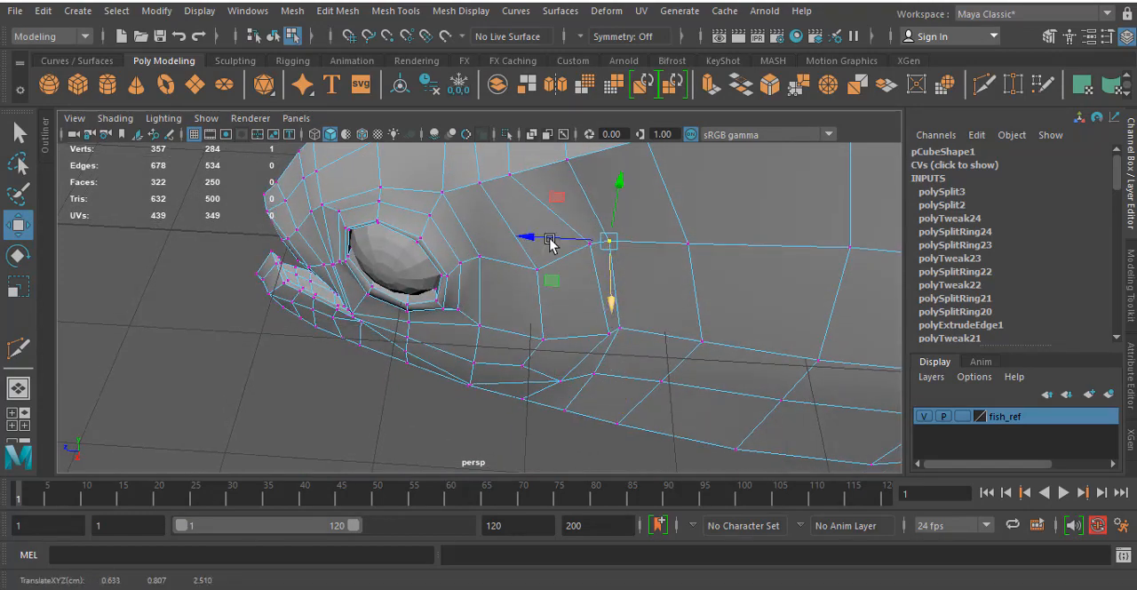
pyautogui.moveTo(548, 243); pyautogui.dragTo(532, 252)
pyautogui.click(617, 325)
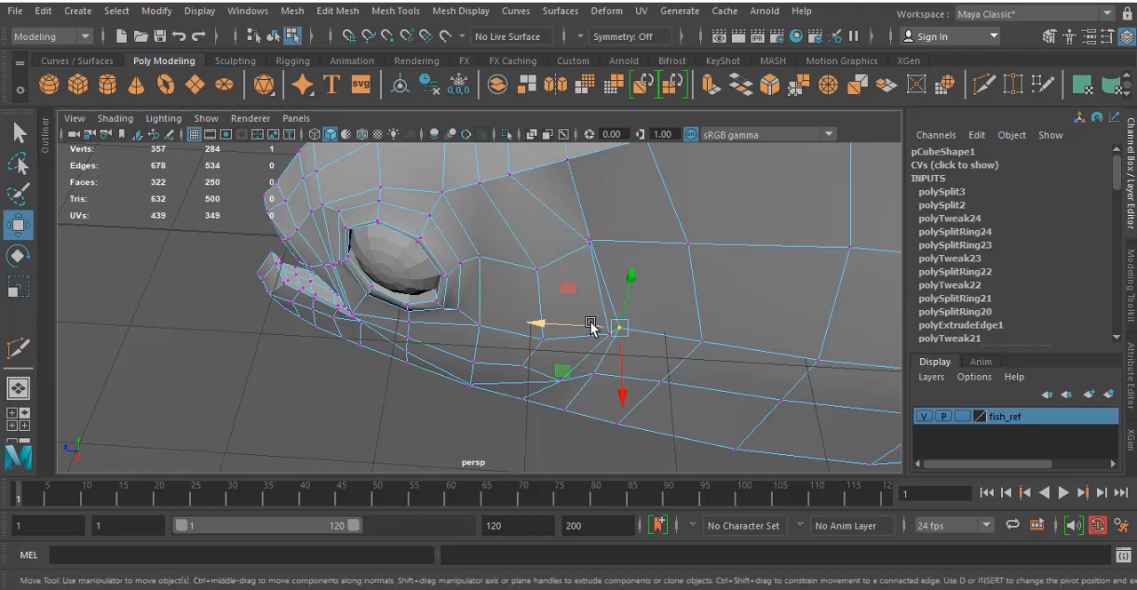
pyautogui.moveTo(588, 326); pyautogui.dragTo(580, 326)
# - Move the lower vertex of the rear cheek loop inward and forward to about 0.531, -0.673, 2.624
pyautogui.keyDown('alt'); pyautogui.moveTo(595, 330); pyautogui.dragTo(599, 294); pyautogui.keyUp('alt')
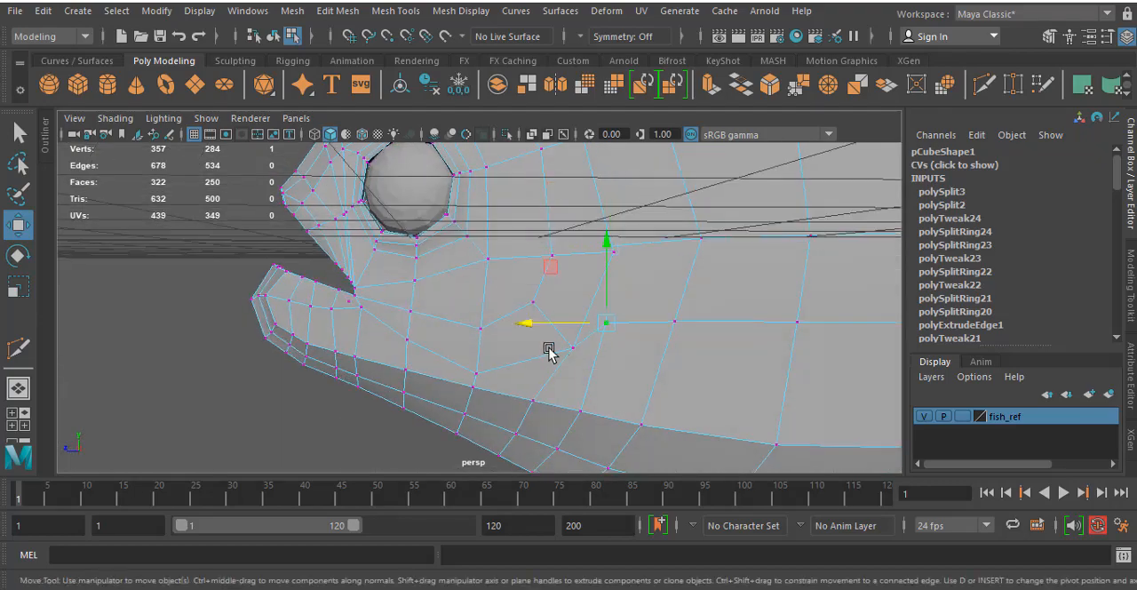
pyautogui.keyDown('alt'); pyautogui.moveTo(548, 351); pyautogui.dragTo(578, 240); pyautogui.keyUp('alt')
pyautogui.moveTo(617, 191); pyautogui.dragTo(609, 218)
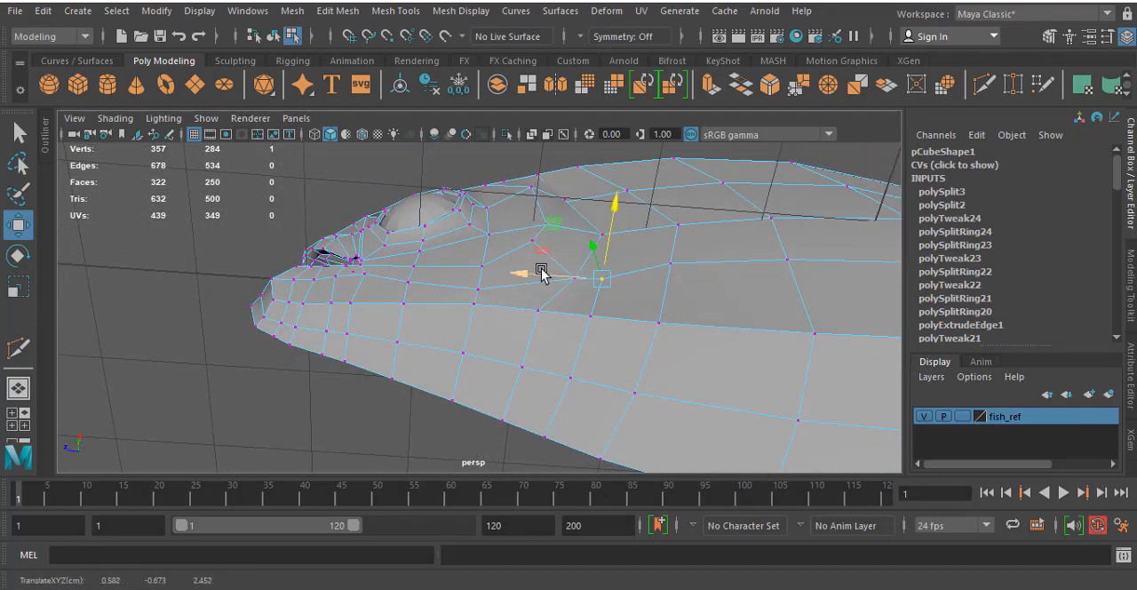
pyautogui.moveTo(538, 275); pyautogui.dragTo(526, 278)
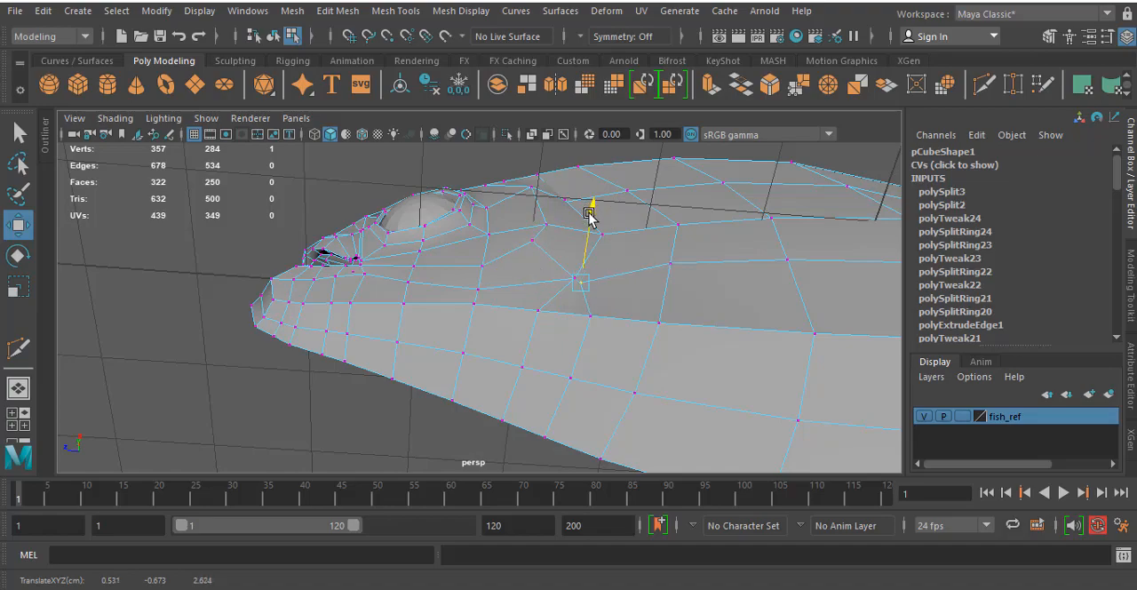
# - Select the three rear cheek-loop vertices and shift them sideways together, ending at about 0.785, -0.037, 2.555
pyautogui.moveTo(586, 217); pyautogui.dragTo(586, 216)
pyautogui.keyDown('alt'); pyautogui.moveTo(586, 216); pyautogui.dragTo(525, 262); pyautogui.keyUp('alt')
pyautogui.click(504, 238)
pyautogui.keyDown('alt'); pyautogui.moveTo(511, 235); pyautogui.dragTo(513, 195, button='middle'); pyautogui.keyUp('alt')
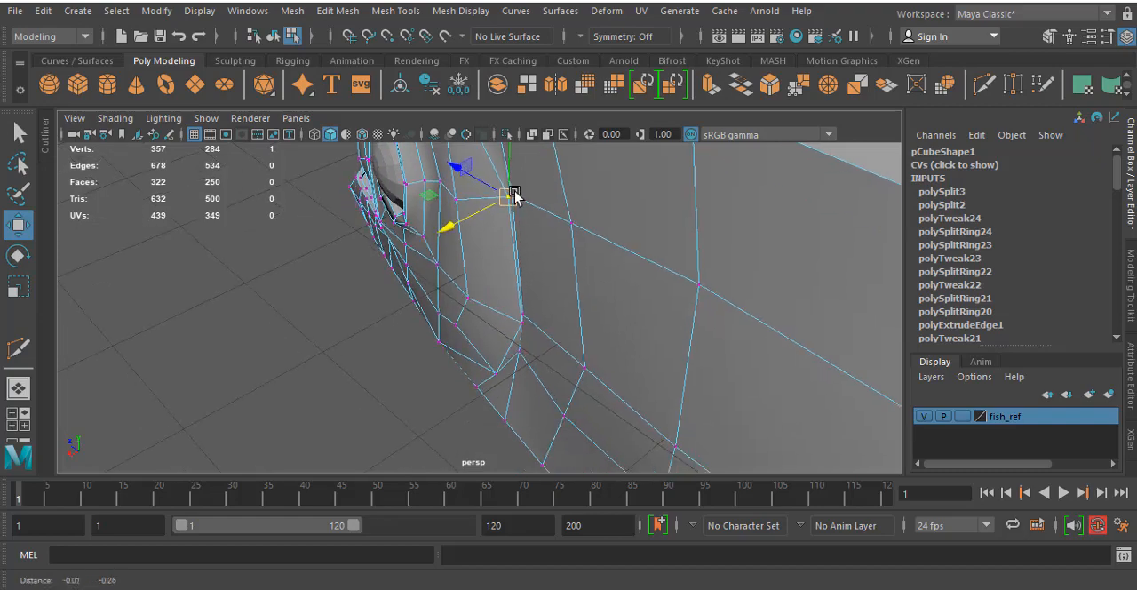
pyautogui.keyDown('shift'); pyautogui.click(519, 322); pyautogui.keyUp('shift')
pyautogui.keyDown('shift'); pyautogui.click(492, 374); pyautogui.keyUp('shift')
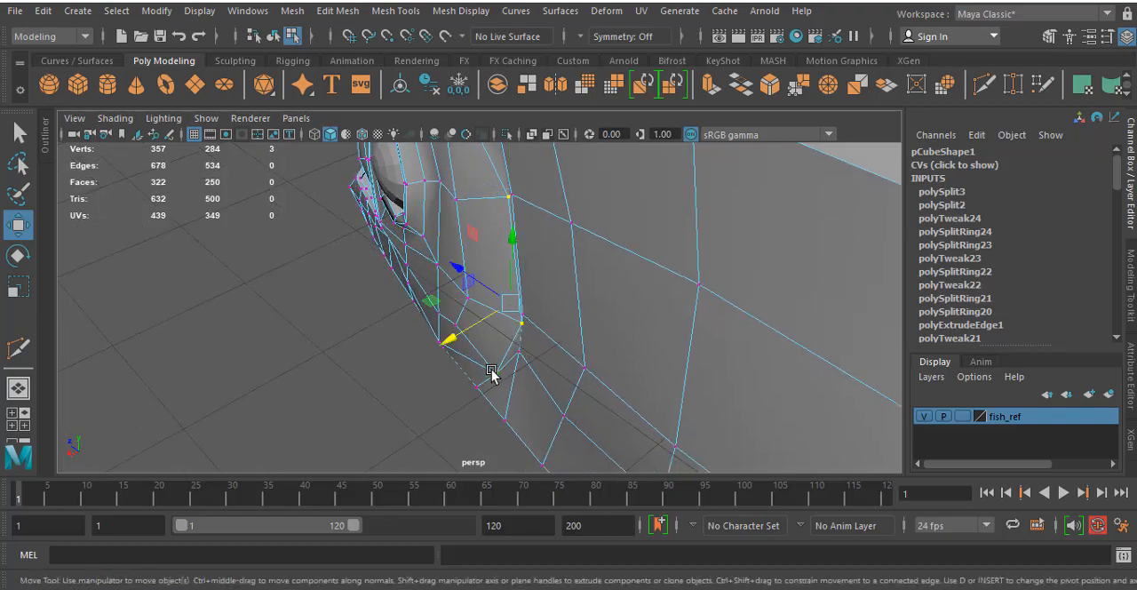
pyautogui.moveTo(461, 327); pyautogui.dragTo(452, 334)
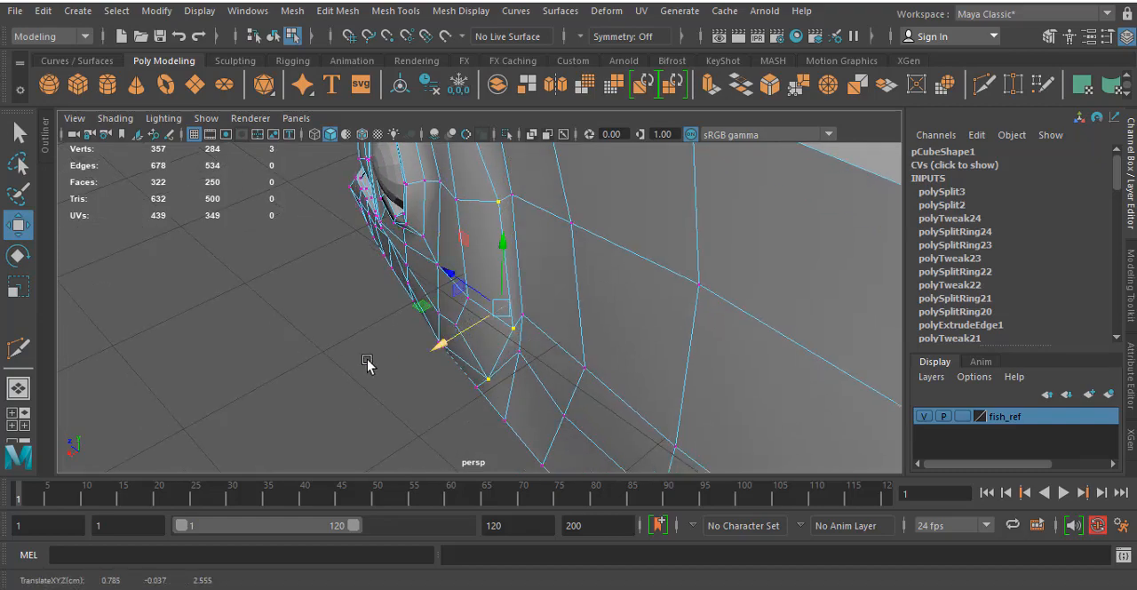
# - Examine the cheek and gill crease in smooth preview without component display, then return to the unsmoothed mesh
pyautogui.keyDown('alt'); pyautogui.moveTo(368, 364); pyautogui.dragTo(513, 321); pyautogui.keyUp('alt')
pyautogui.scroll(-5, 525, 315)
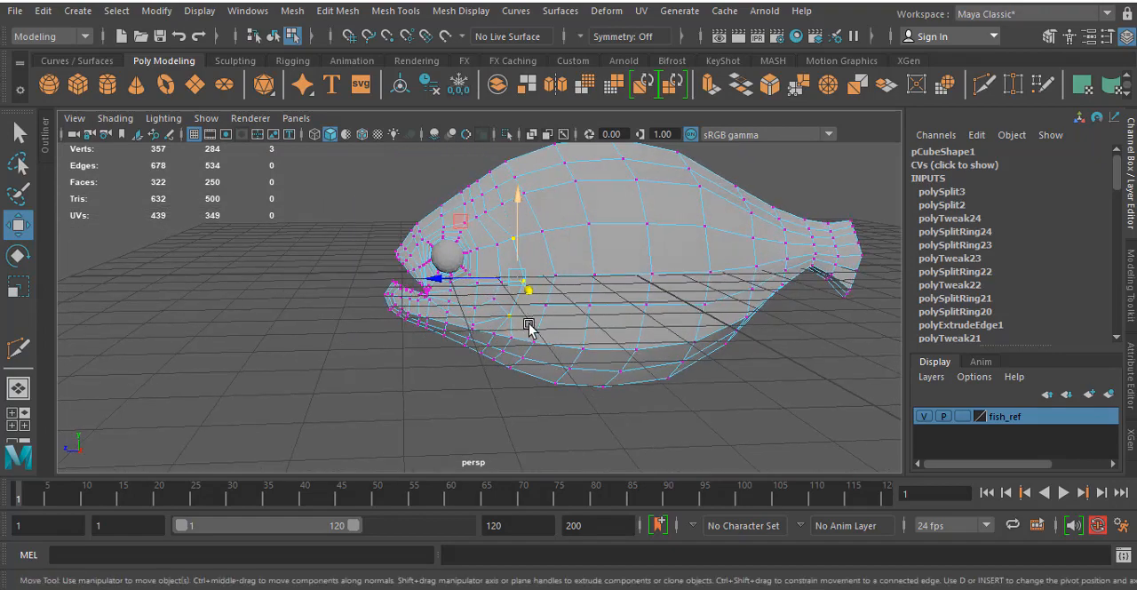
pyautogui.press('3')
pyautogui.click(463, 386)
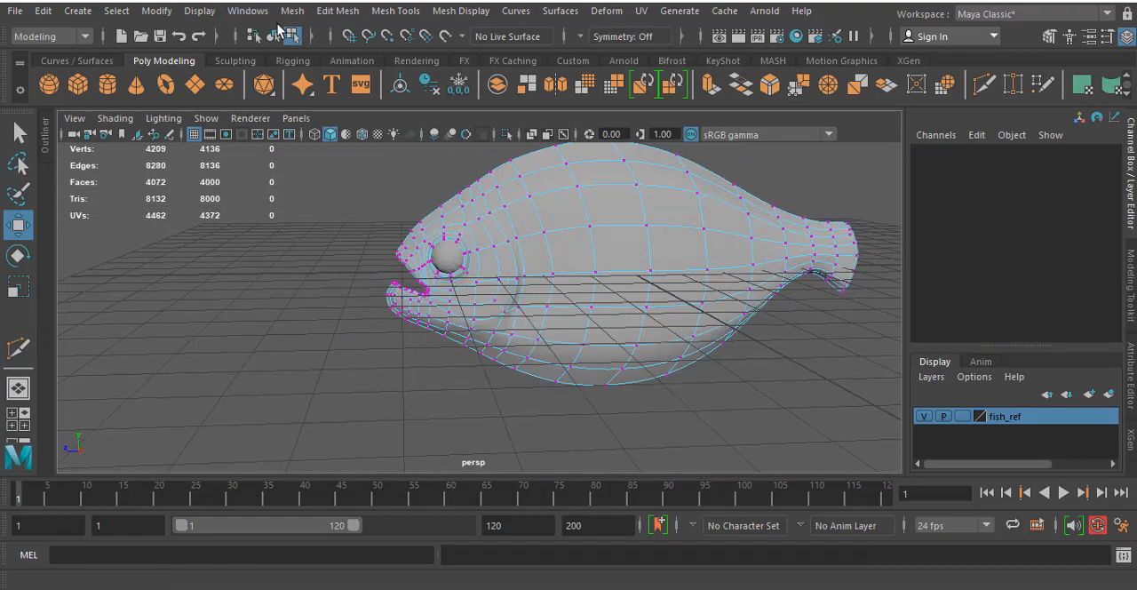
pyautogui.click(273, 35)
pyautogui.click(358, 264)
pyautogui.keyDown('alt'); pyautogui.moveTo(440, 280); pyautogui.dragTo(484, 295); pyautogui.keyUp('alt')
pyautogui.scroll(6, 460, 292)
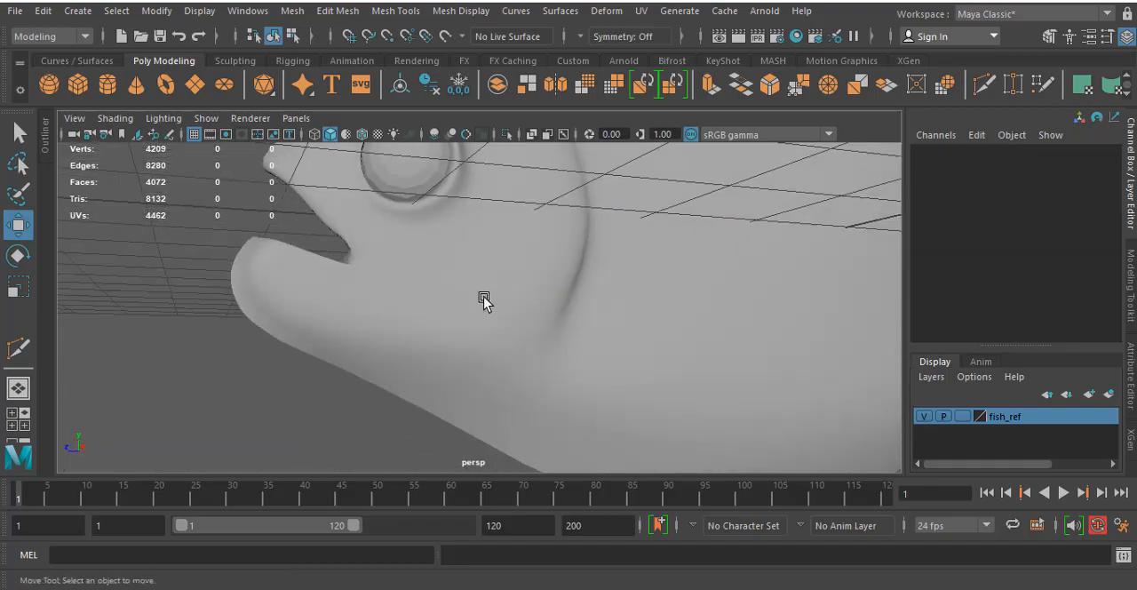
pyautogui.click(484, 301)
pyautogui.keyDown('alt'); pyautogui.moveTo(505, 356); pyautogui.dragTo(634, 389); pyautogui.keyUp('alt')
pyautogui.press('1')
# - Start a Multi-Cut line at the lower jaw tip, running it back along the jaw to below the rear cheek corner
pyautogui.keyDown('alt'); pyautogui.moveTo(616, 351); pyautogui.dragTo(578, 129, button='middle'); pyautogui.keyUp('alt')
pyautogui.keyDown('alt'); pyautogui.moveTo(504, 303); pyautogui.dragTo(510, 244, button='middle'); pyautogui.keyUp('alt')
pyautogui.keyDown('alt'); pyautogui.moveTo(413, 272); pyautogui.dragTo(434, 280, button='middle'); pyautogui.keyUp('alt')
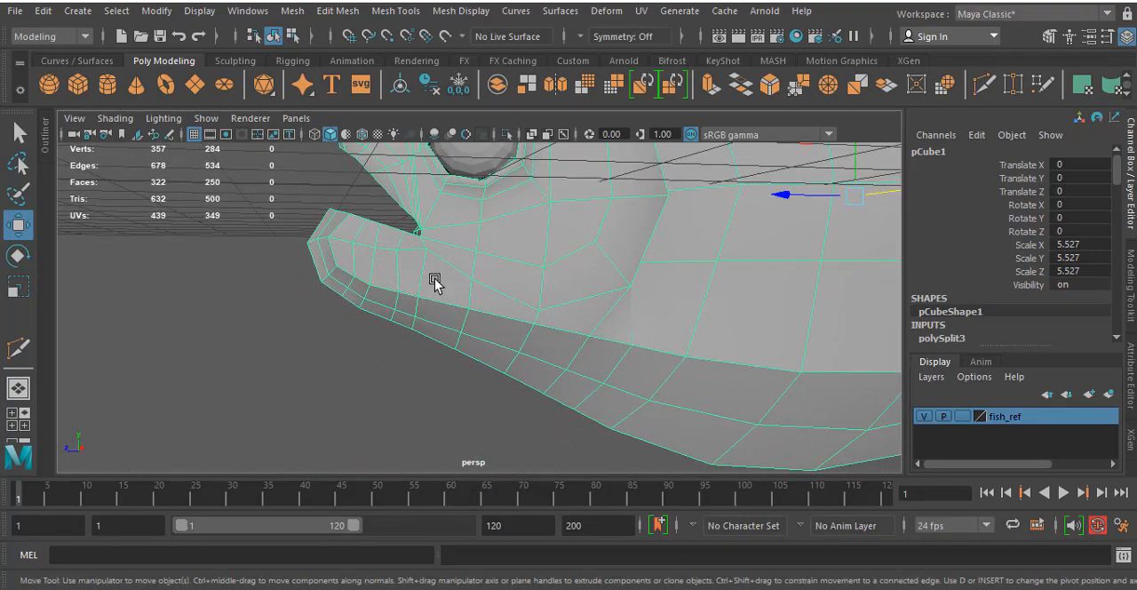
pyautogui.keyDown('alt'); pyautogui.moveTo(434, 281); pyautogui.dragTo(378, 267); pyautogui.keyUp('alt')
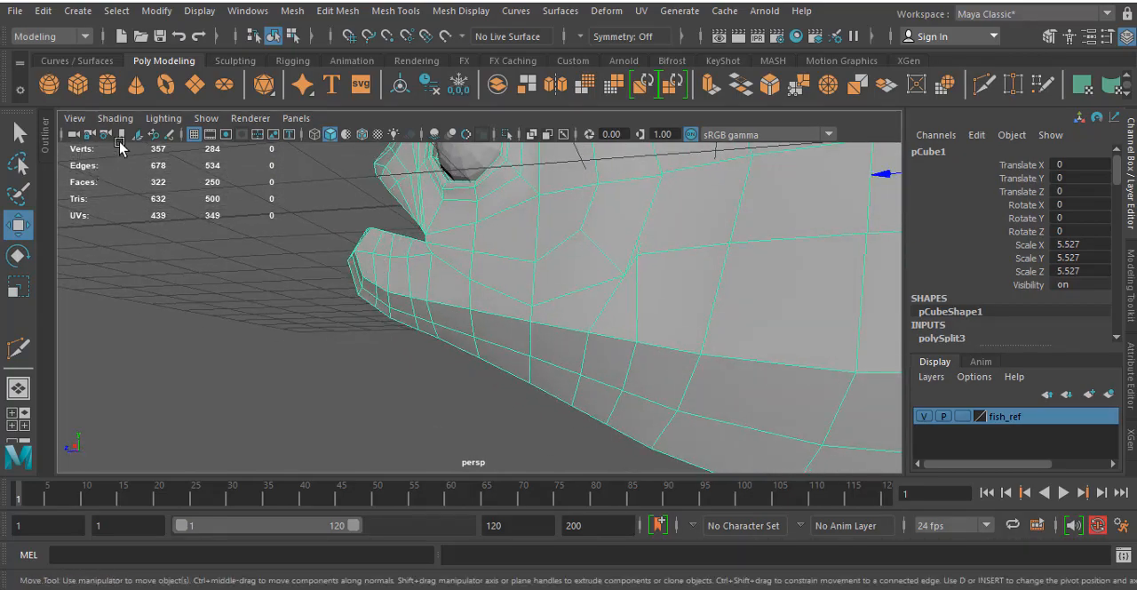
pyautogui.click(18, 346)
pyautogui.keyDown('alt'); pyautogui.moveTo(152, 370); pyautogui.dragTo(361, 285); pyautogui.keyUp('alt')
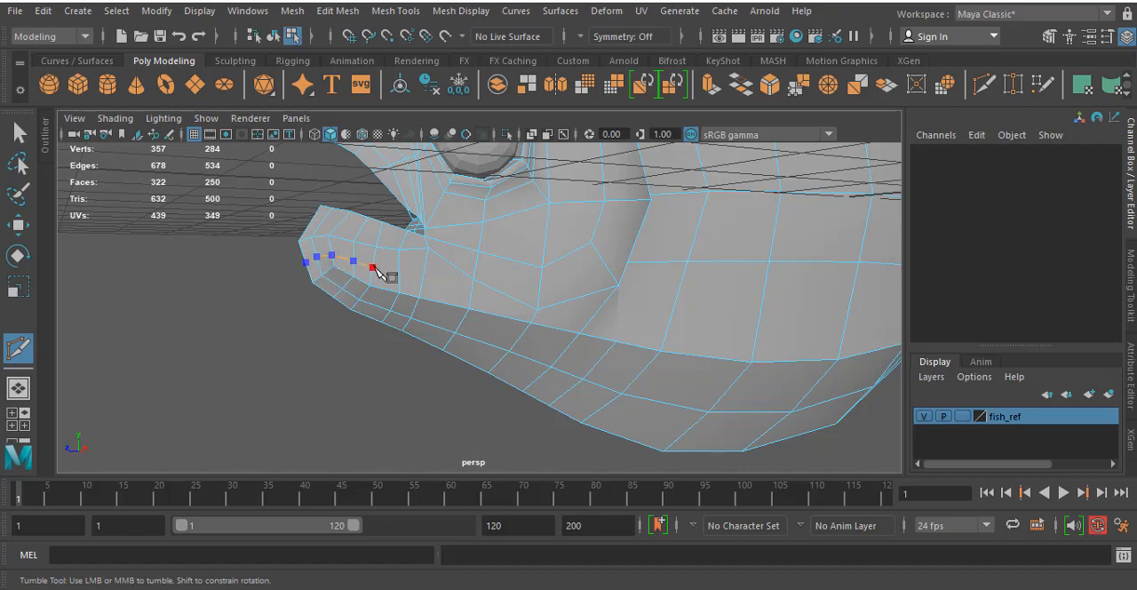
pyautogui.click(471, 297)
pyautogui.click(534, 317)
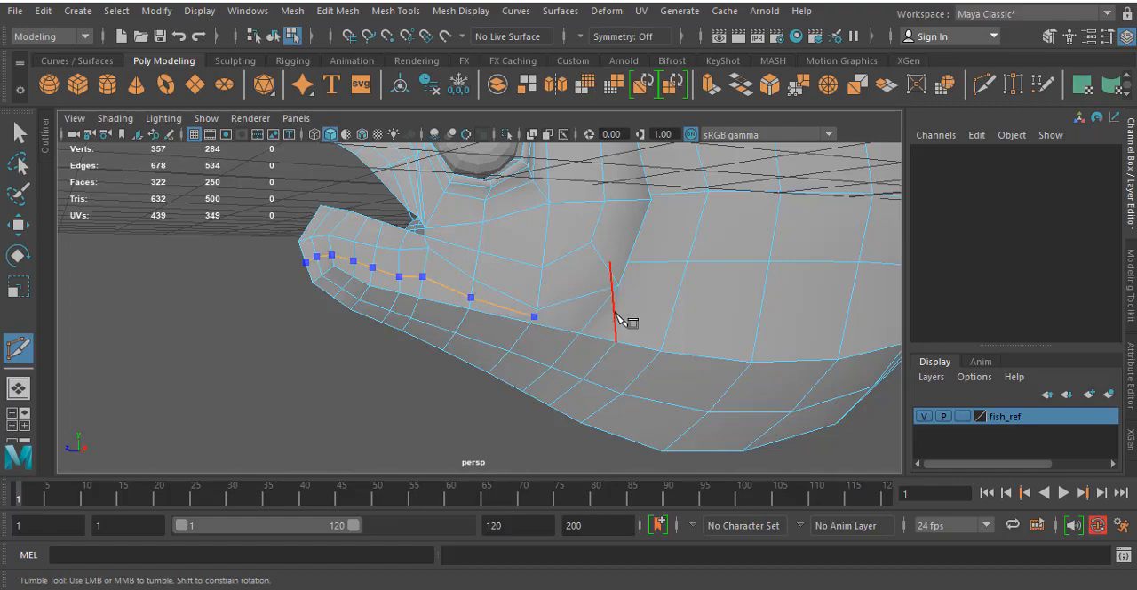
pyautogui.keyDown('alt'); pyautogui.moveTo(604, 308); pyautogui.dragTo(632, 334); pyautogui.keyUp('alt')
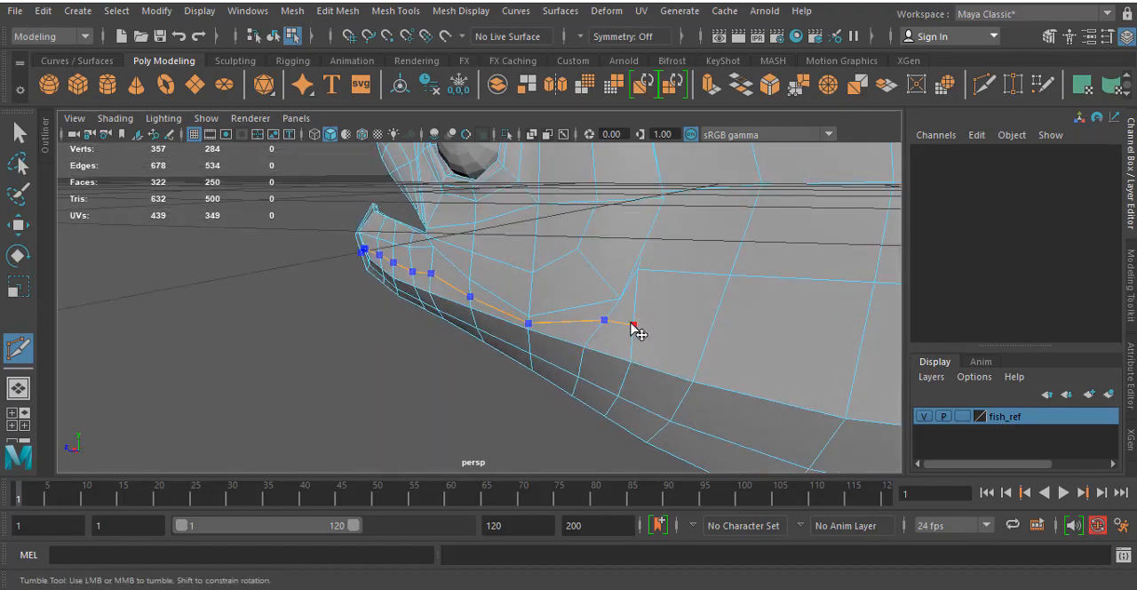
# - Continue the cut upward behind the cheek loop to the top edge of the head and complete it
pyautogui.click(692, 271)
pyautogui.keyDown('alt'); pyautogui.moveTo(729, 241); pyautogui.dragTo(706, 353); pyautogui.keyUp('alt')
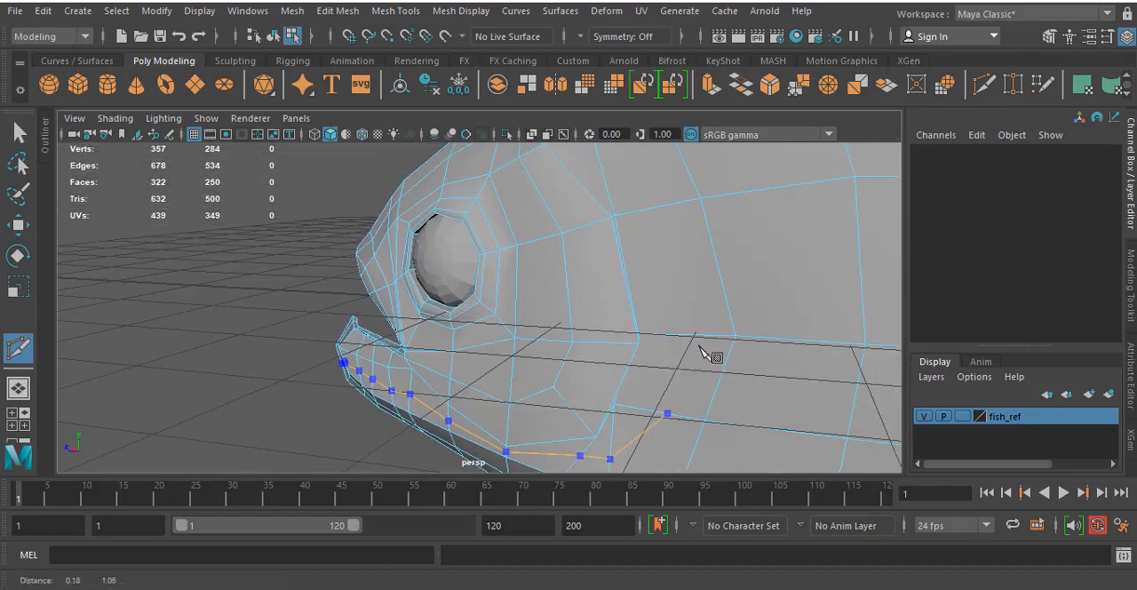
pyautogui.click(698, 335)
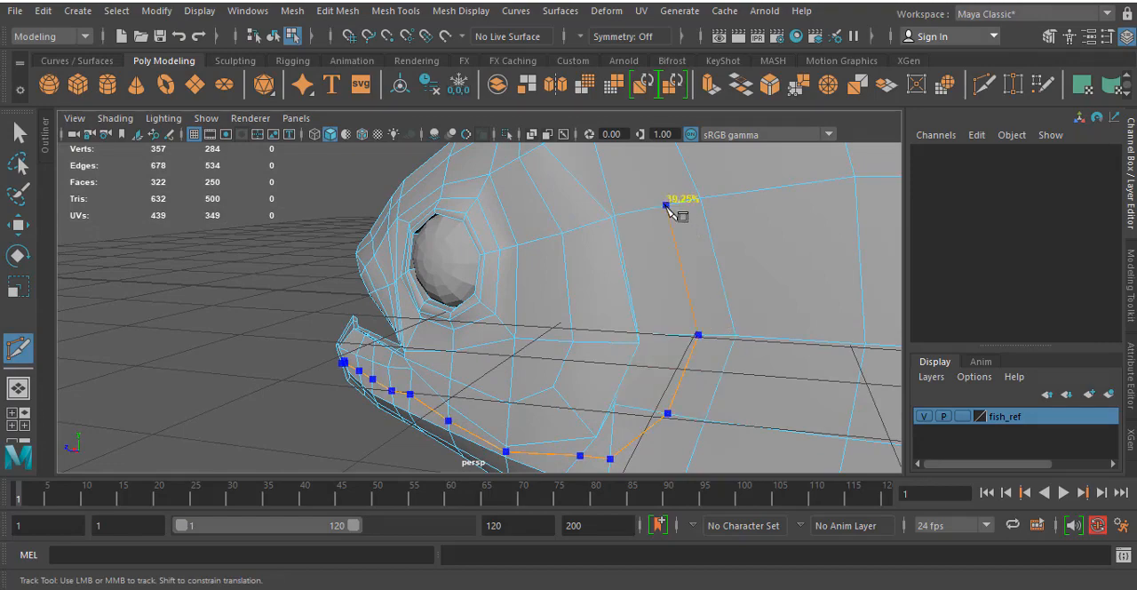
pyautogui.click(667, 205)
pyautogui.keyDown('alt'); pyautogui.moveTo(666, 207); pyautogui.dragTo(678, 315); pyautogui.keyUp('alt')
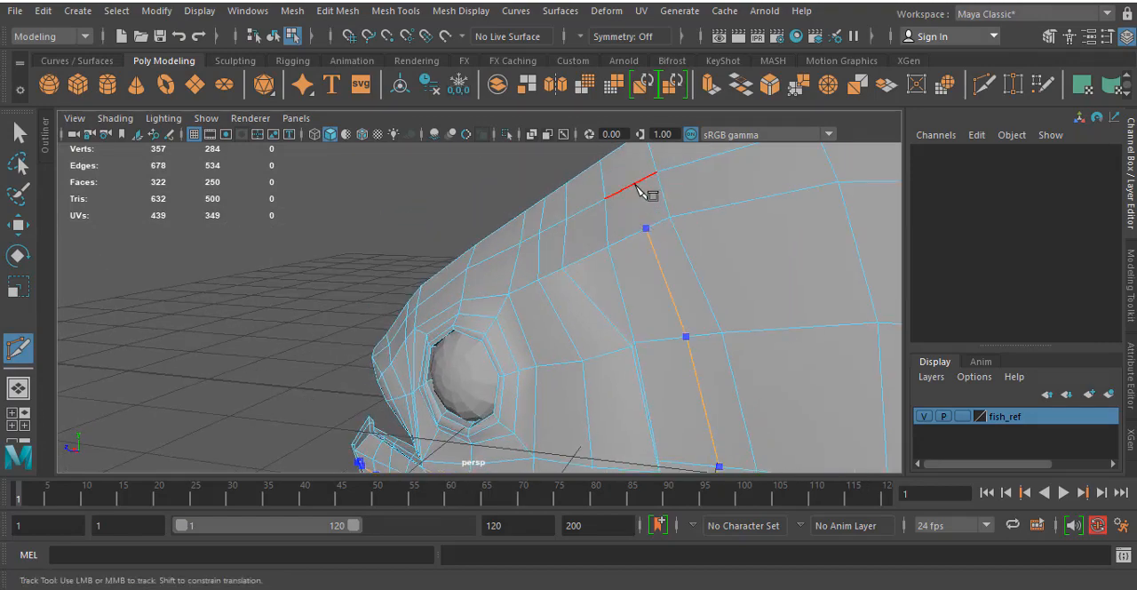
pyautogui.click(624, 145)
pyautogui.press('Return')
# - Cut a short edge from the new line below the gill corner down to the vertex on the lower body edge
pyautogui.keyDown('alt'); pyautogui.moveTo(698, 460); pyautogui.dragTo(613, 266, button='middle'); pyautogui.keyUp('alt')
pyautogui.click(614, 266)
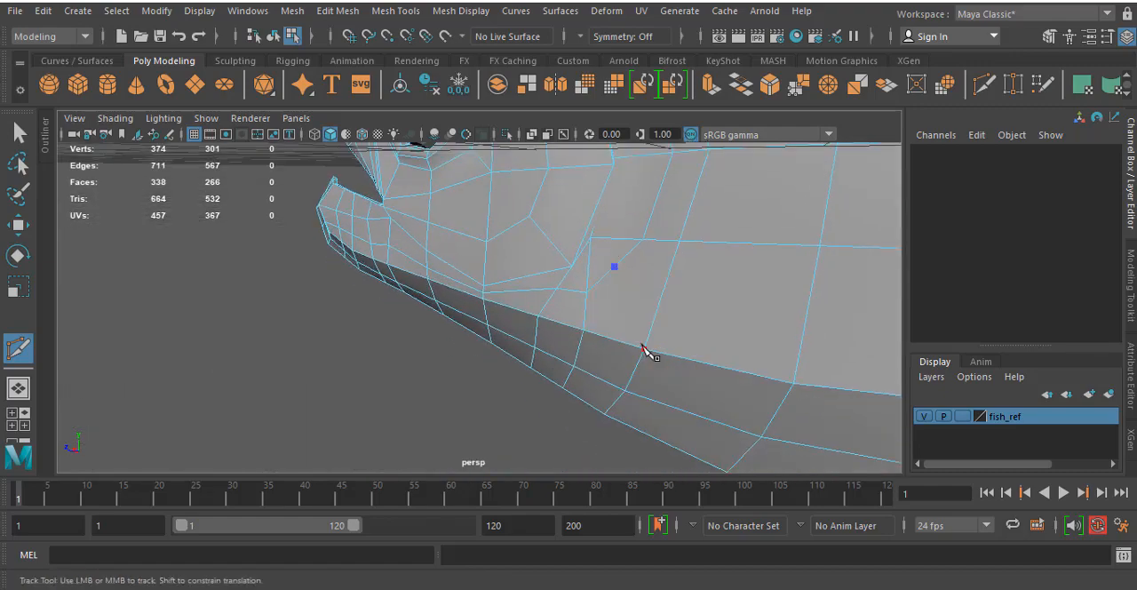
pyautogui.click(641, 347)
pyautogui.press('Return')
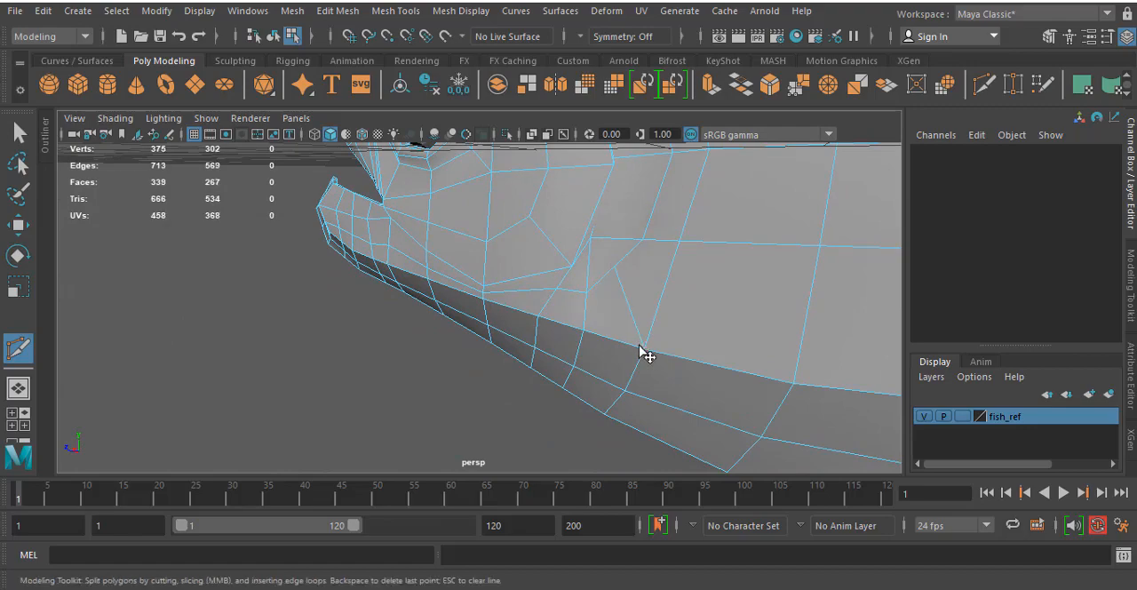
# - Raise the new-line vertex beneath the cheek and shift it sideways, placing it at about 0.522, -1.097, 3.490
pyautogui.keyDown('alt'); pyautogui.moveTo(571, 349); pyautogui.dragTo(755, 297); pyautogui.keyUp('alt')
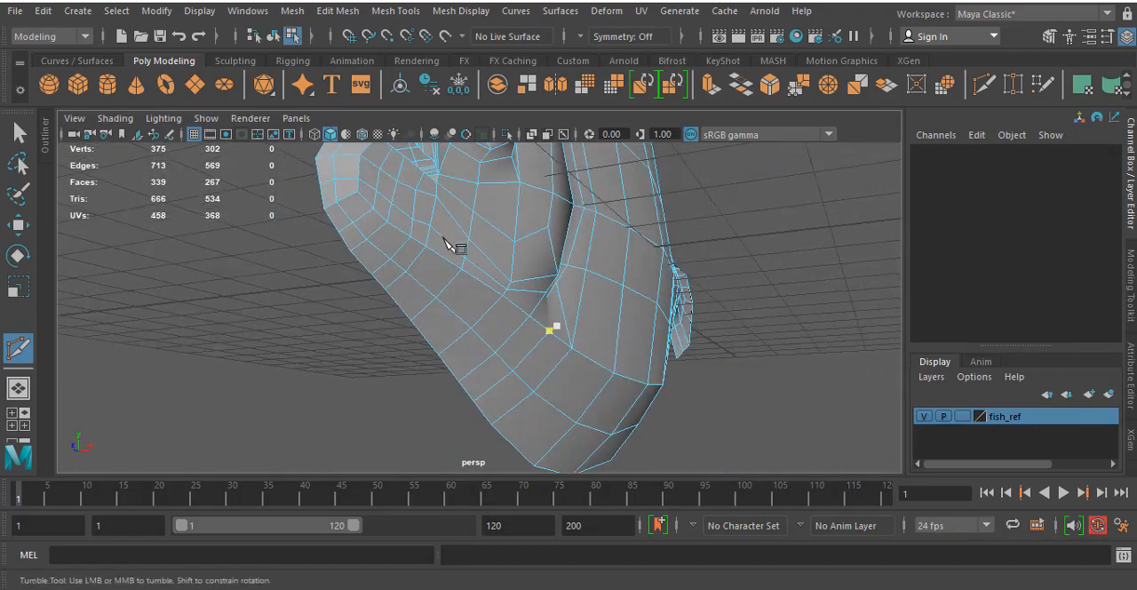
pyautogui.keyDown('alt'); pyautogui.moveTo(446, 239); pyautogui.dragTo(464, 257, button='middle'); pyautogui.keyUp('alt')
pyautogui.press('w')
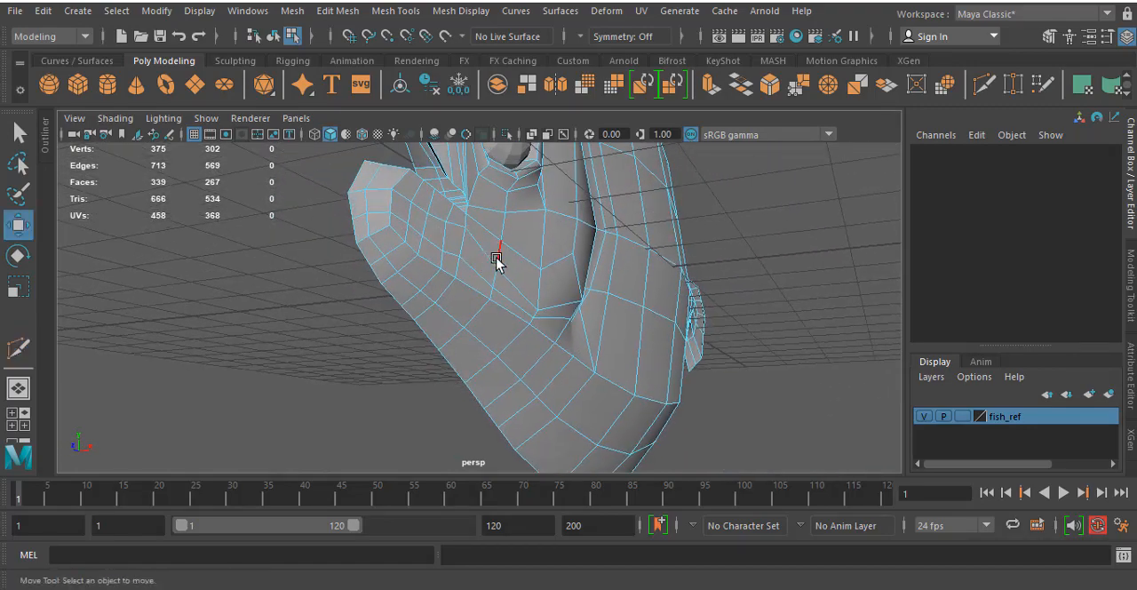
pyautogui.moveTo(495, 256); pyautogui.dragTo(397, 167, button='right')
pyautogui.scroll(3, 443, 301)
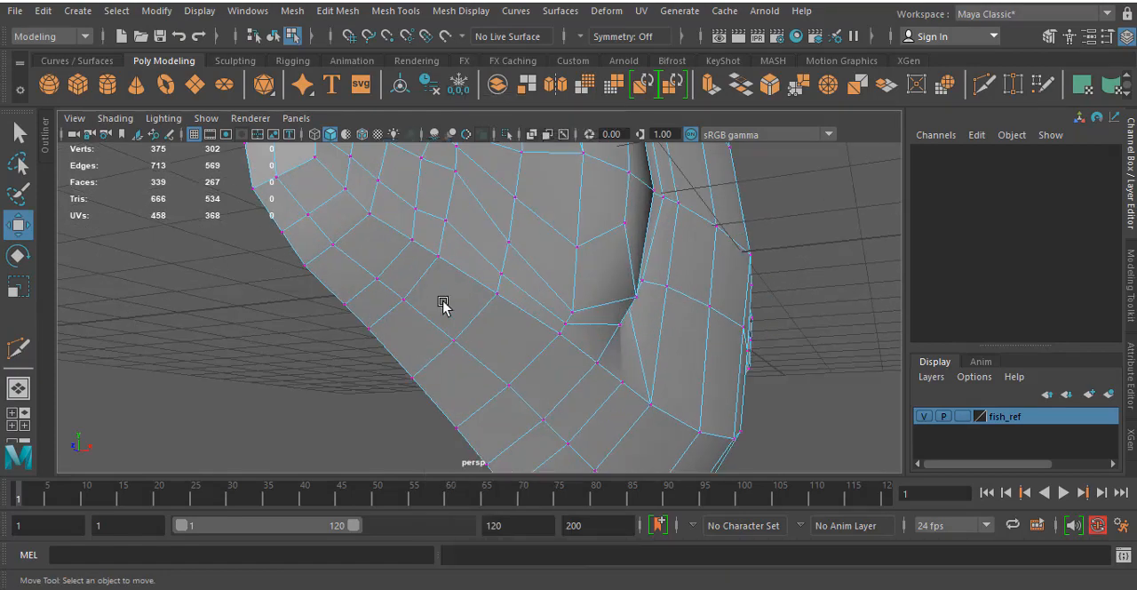
pyautogui.keyDown('alt'); pyautogui.moveTo(530, 297); pyautogui.dragTo(549, 346); pyautogui.keyUp('alt')
pyautogui.click(513, 306)
pyautogui.moveTo(491, 272); pyautogui.dragTo(492, 248)
pyautogui.keyDown('alt'); pyautogui.moveTo(576, 321); pyautogui.dragTo(579, 323); pyautogui.keyUp('alt')
pyautogui.click(568, 329)
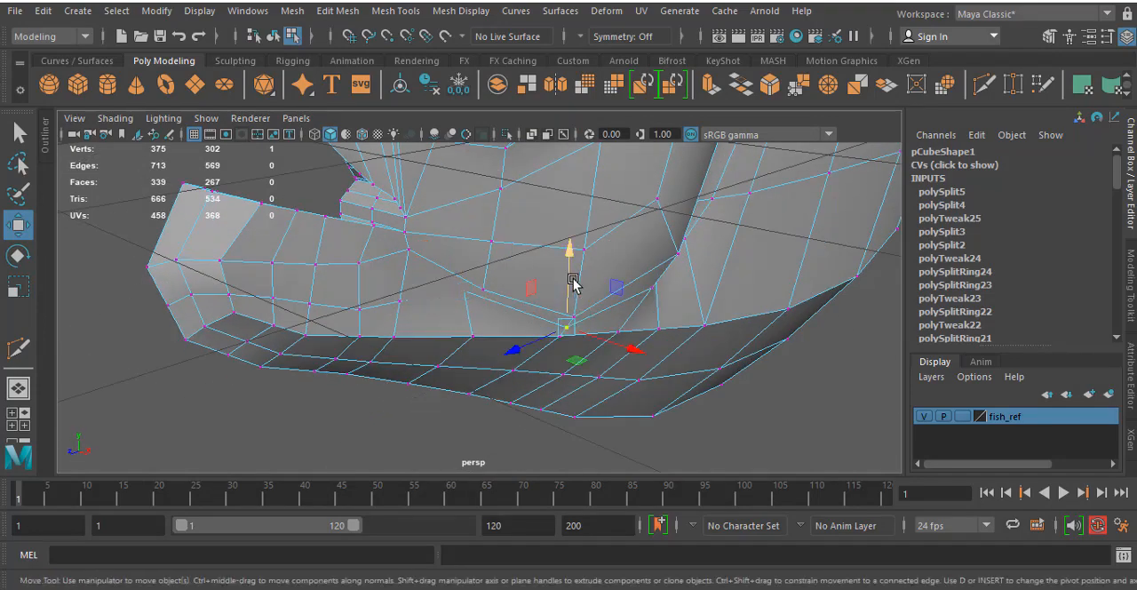
pyautogui.moveTo(567, 279); pyautogui.dragTo(564, 268)
pyautogui.moveTo(627, 336); pyautogui.dragTo(614, 333)
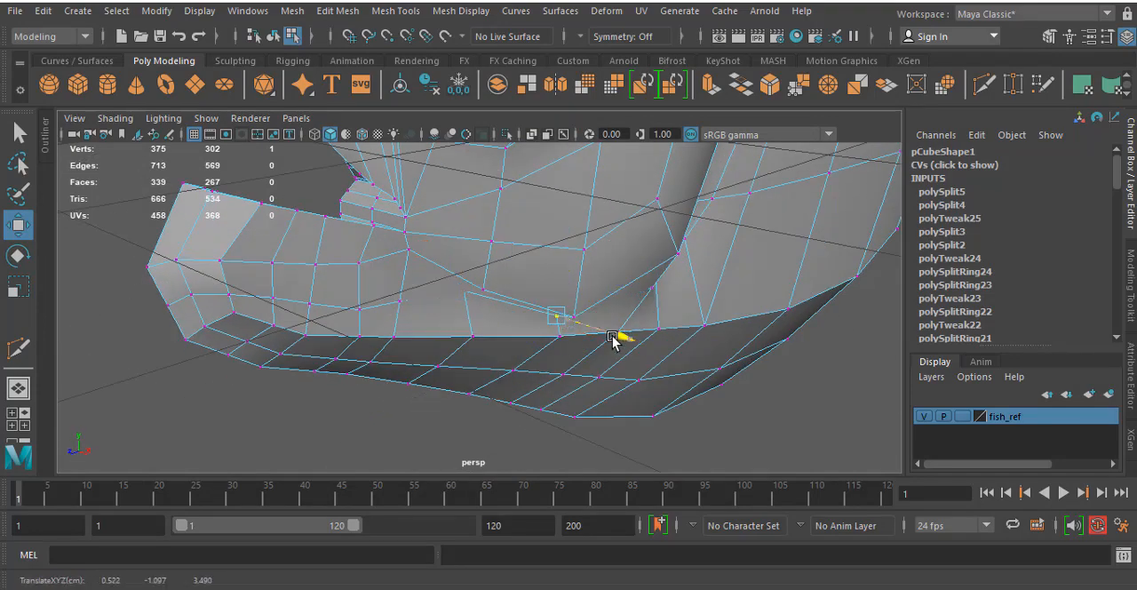
# - Adjust the height of the new-line vertex just below the rear cheek corner
pyautogui.click(654, 289)
pyautogui.keyDown('alt'); pyautogui.moveTo(773, 334); pyautogui.dragTo(703, 265); pyautogui.keyUp('alt')
pyautogui.click(699, 335)
pyautogui.keyDown('alt'); pyautogui.moveTo(700, 274); pyautogui.dragTo(555, 340); pyautogui.keyUp('alt')
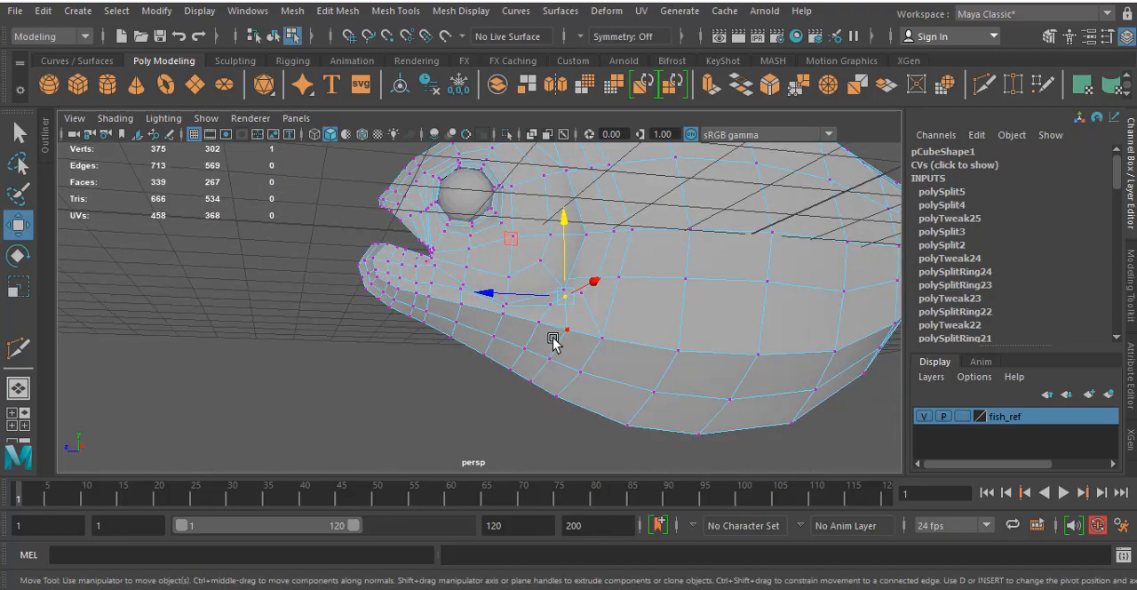
# - Inspect the whole fish in smooth preview in object mode, then return the body to its unsmoothed display
pyautogui.press('3')
pyautogui.moveTo(452, 405)
pyautogui.keyDown('alt'); pyautogui.mouseDown()
pyautogui.moveTo(492, 434)
pyautogui.moveTo(507, 418)
pyautogui.moveTo(448, 411)
pyautogui.mouseUp(); pyautogui.keyUp('alt')
pyautogui.keyDown('alt'); pyautogui.moveTo(443, 403); pyautogui.dragTo(371, 366); pyautogui.keyUp('alt')
pyautogui.click(274, 36)
pyautogui.click(295, 295)
pyautogui.scroll(-5, 375, 342)
pyautogui.keyDown('alt'); pyautogui.moveTo(431, 391); pyautogui.dragTo(487, 373); pyautogui.keyUp('alt')
pyautogui.click(534, 320)
pyautogui.press('1')
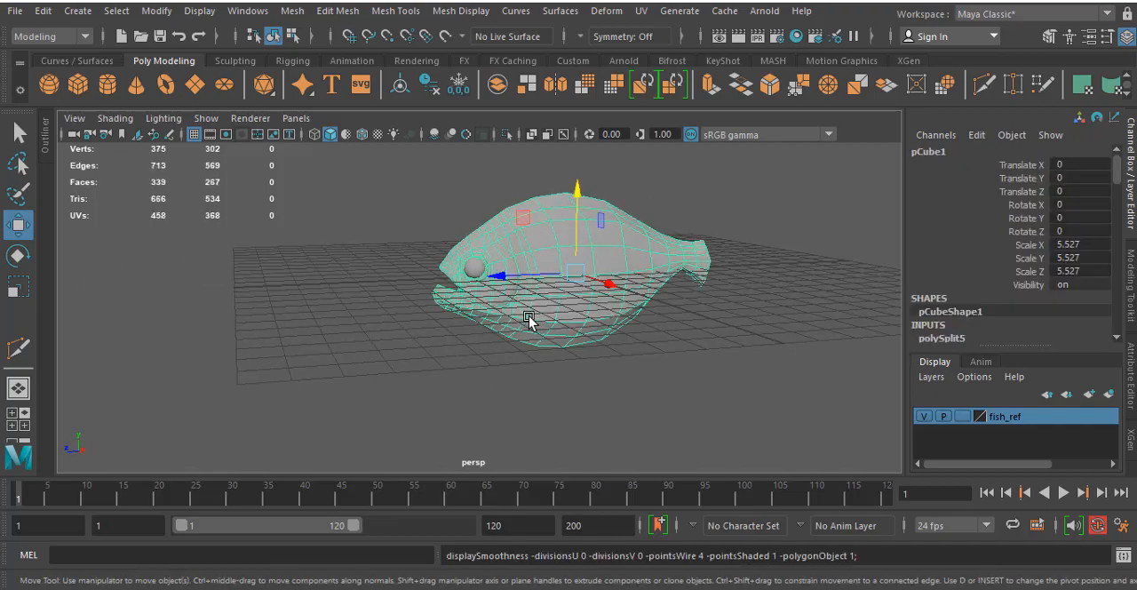
# - Compare the head and gill edge flow with the fish reference image in the side view
pyautogui.press('space')
pyautogui.press('space')
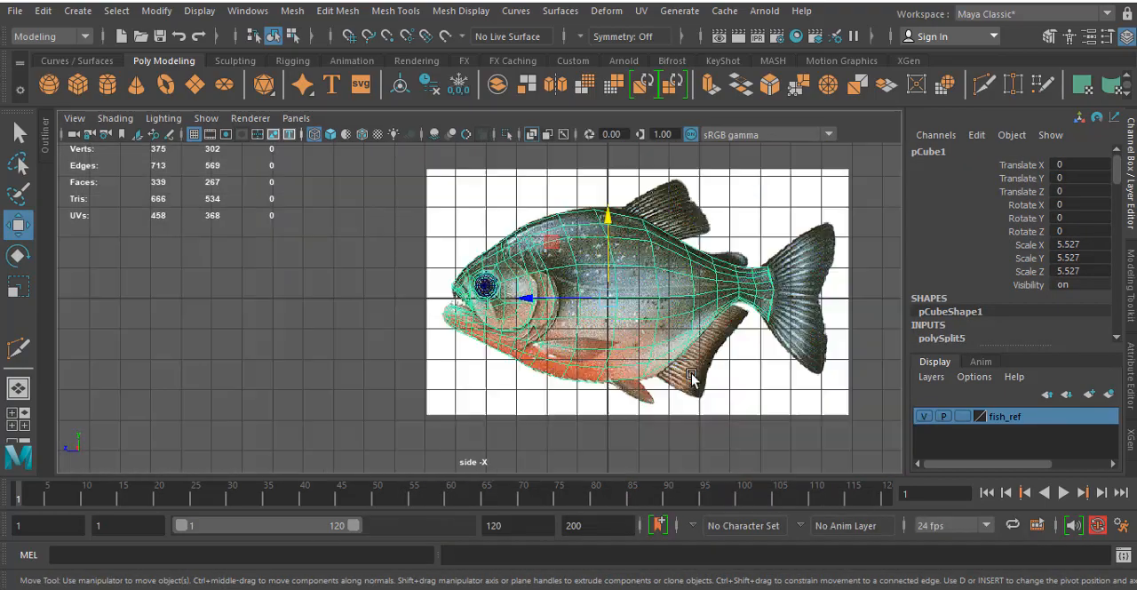
pyautogui.scroll(4, 692, 376)
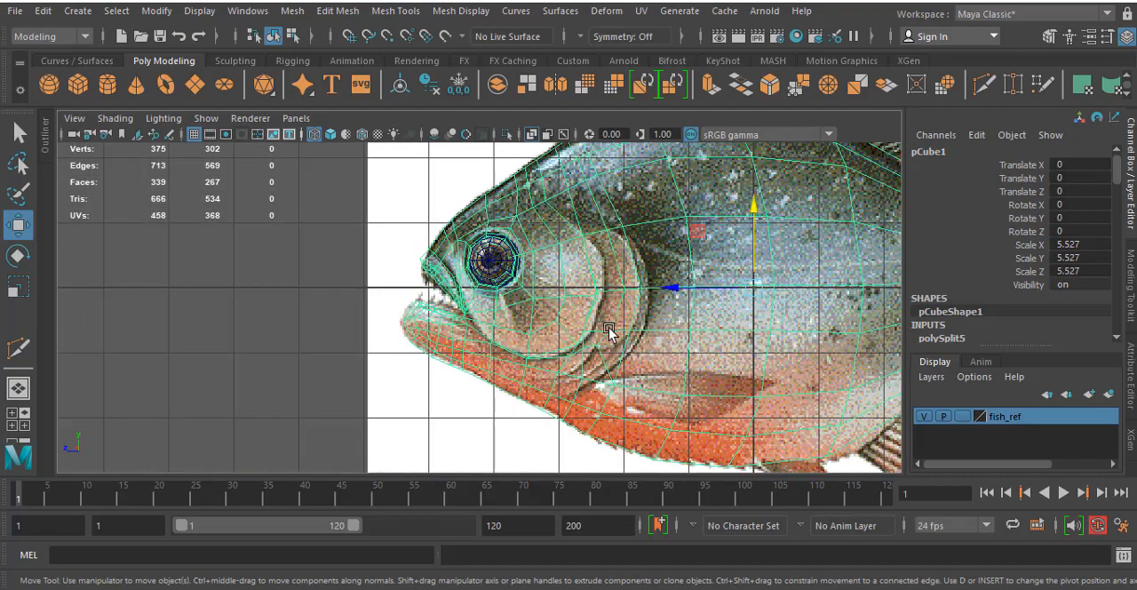
pyautogui.scroll(2, 604, 361)
pyautogui.keyDown('alt'); pyautogui.moveTo(641, 368); pyautogui.dragTo(628, 330, button='middle'); pyautogui.keyUp('alt')
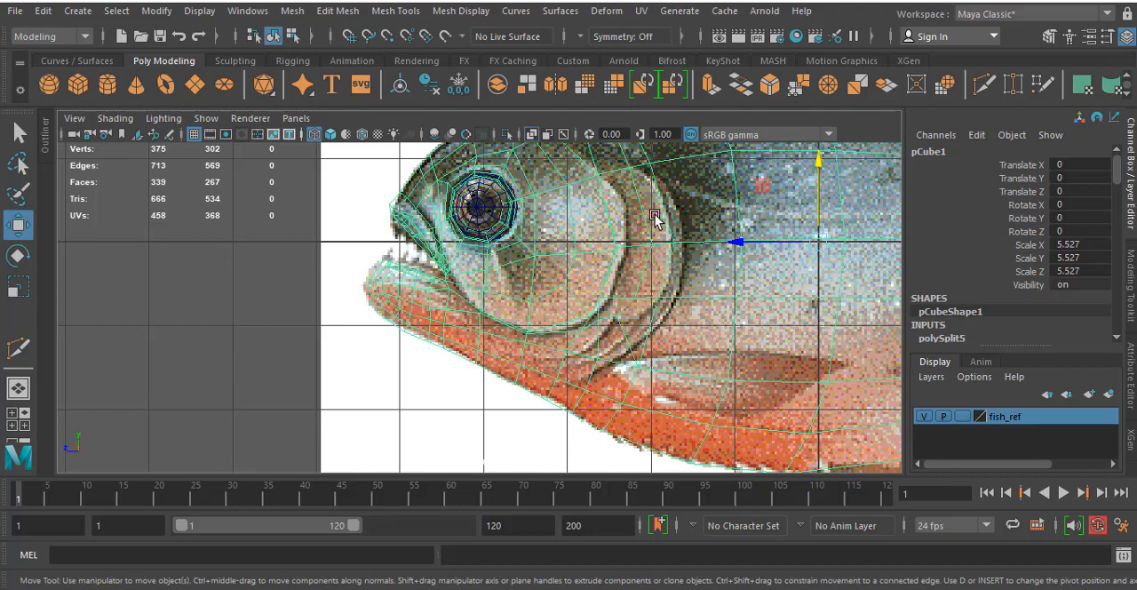
# - Move the vertex on the cheek plate's lower rear edge to follow the cheek outline in the reference
pyautogui.moveTo(607, 227); pyautogui.dragTo(600, 242, button='right')
pyautogui.moveTo(629, 259); pyautogui.dragTo(628, 252)
pyautogui.keyDown('alt'); pyautogui.moveTo(602, 169); pyautogui.dragTo(668, 145, button='middle'); pyautogui.keyUp('alt')
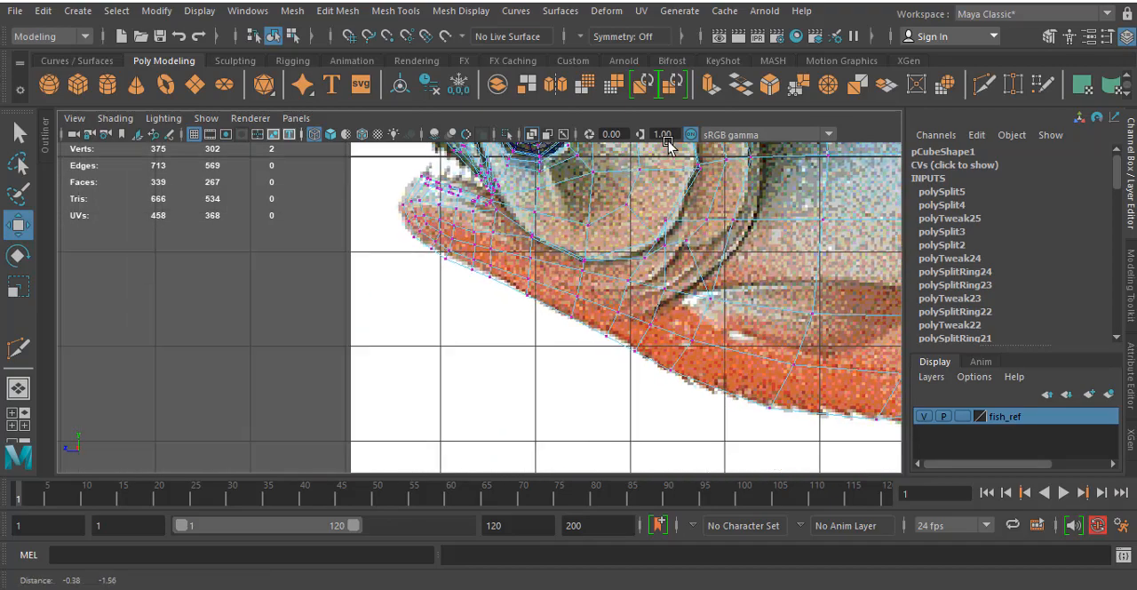
pyautogui.scroll(3, 647, 209)
pyautogui.keyDown('alt'); pyautogui.moveTo(694, 204); pyautogui.dragTo(593, 291, button='middle'); pyautogui.keyUp('alt')
pyautogui.moveTo(612, 297)
pyautogui.mouseDown()
pyautogui.moveTo(625, 313)
pyautogui.moveTo(626, 302)
pyautogui.mouseUp()
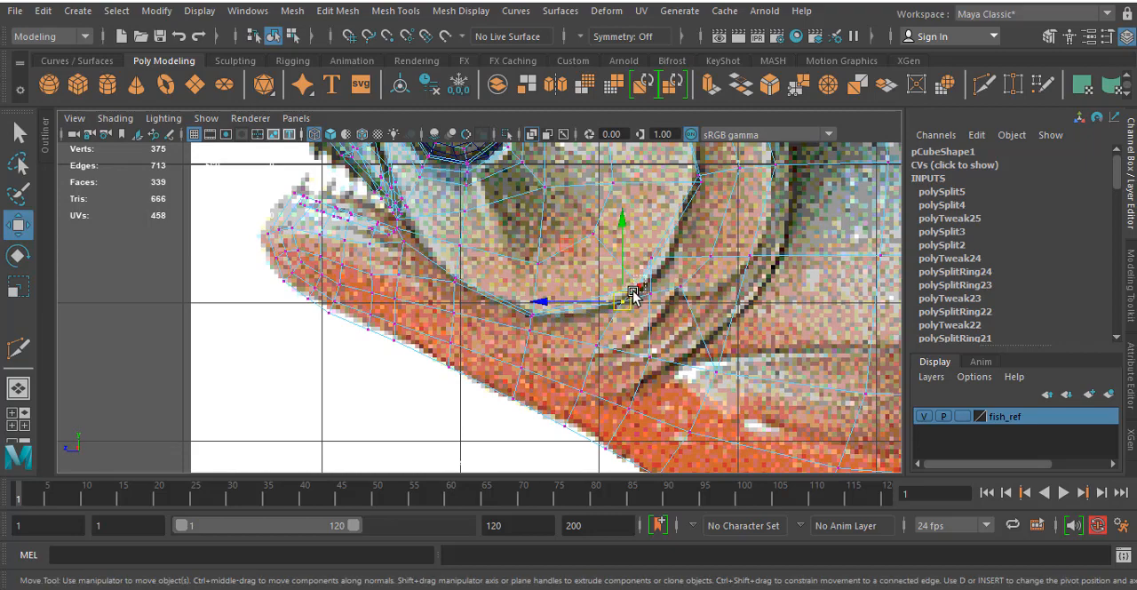
# - Move the next vertex up the cheek's rear edge onto the reference outline, at about 0.514, -0.679, 2.558
pyautogui.keyDown('alt'); pyautogui.moveTo(681, 261); pyautogui.dragTo(647, 293, button='middle'); pyautogui.keyUp('alt')
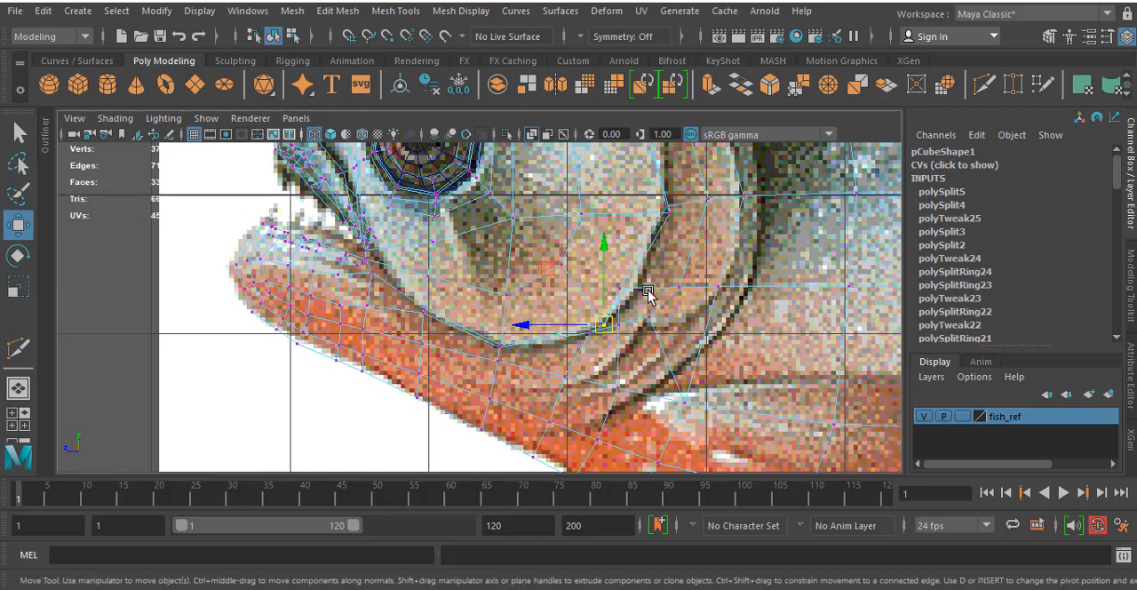
pyautogui.moveTo(631, 273); pyautogui.dragTo(630, 290)
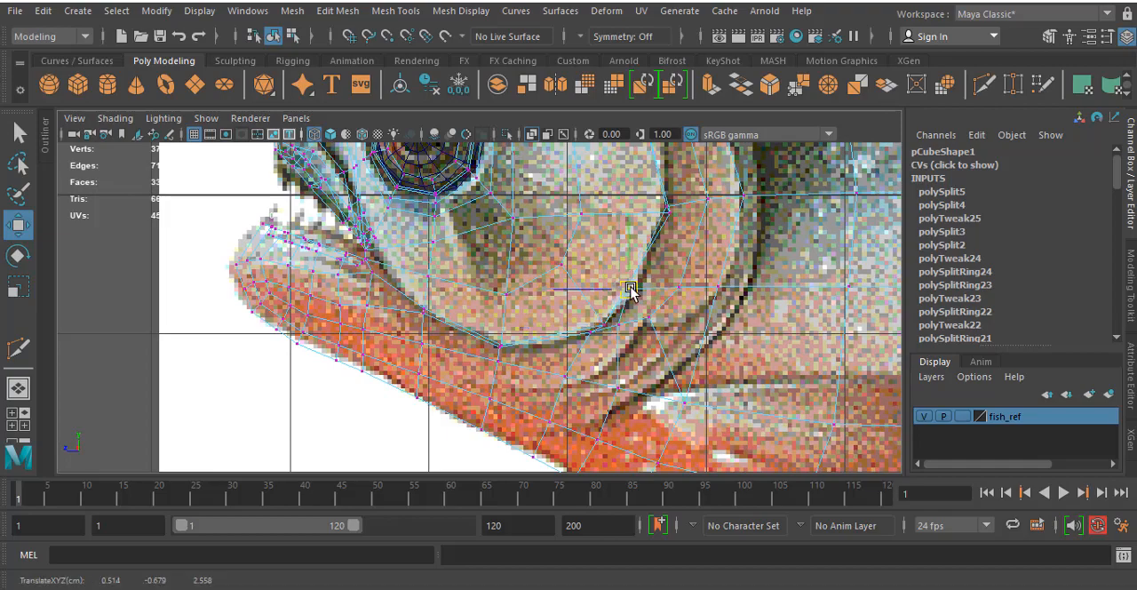
pyautogui.keyDown('alt'); pyautogui.moveTo(662, 280); pyautogui.dragTo(653, 388, button='middle'); pyautogui.keyUp('alt')
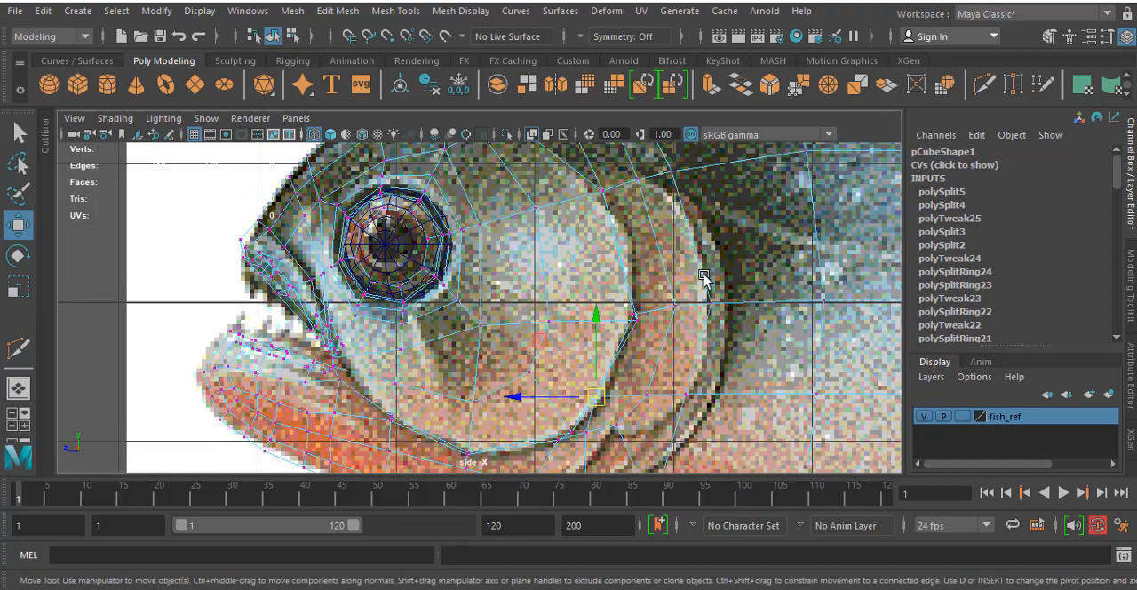
pyautogui.keyDown('alt'); pyautogui.moveTo(705, 278); pyautogui.dragTo(698, 223, button='middle'); pyautogui.keyUp('alt')
pyautogui.keyDown('alt'); pyautogui.moveTo(670, 286); pyautogui.dragTo(675, 190, button='middle'); pyautogui.keyUp('alt')
pyautogui.keyDown('alt'); pyautogui.moveTo(660, 252); pyautogui.dragTo(671, 205, button='middle'); pyautogui.keyUp('alt')
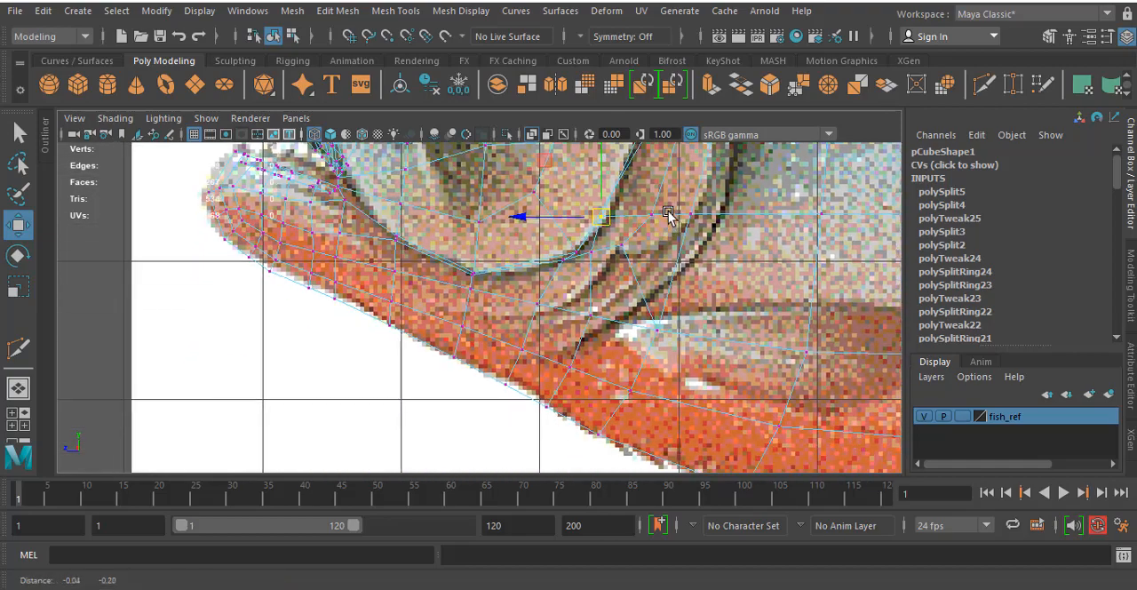
# - Reposition the vertices beneath the rear cheek to follow the lower gill folds in the reference
pyautogui.click(536, 298)
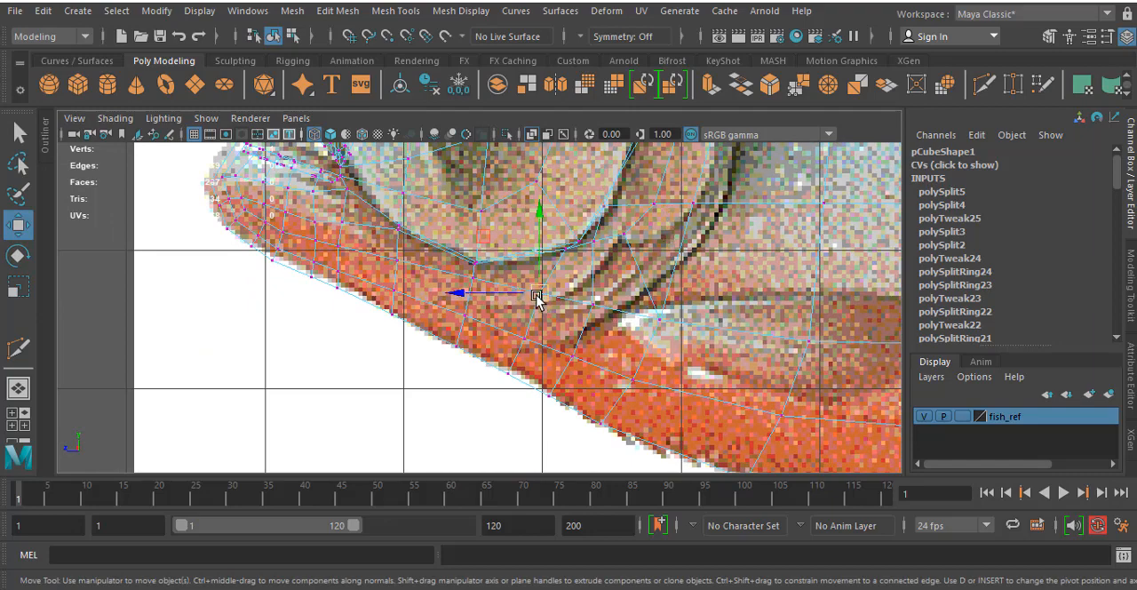
pyautogui.click(595, 305)
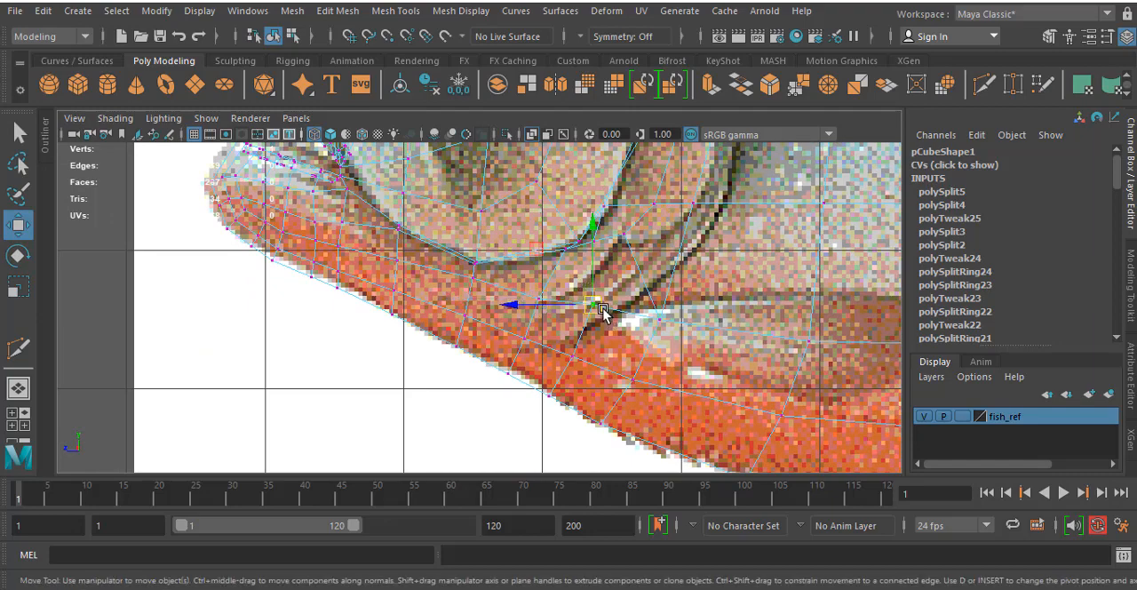
pyautogui.moveTo(594, 305); pyautogui.dragTo(591, 282)
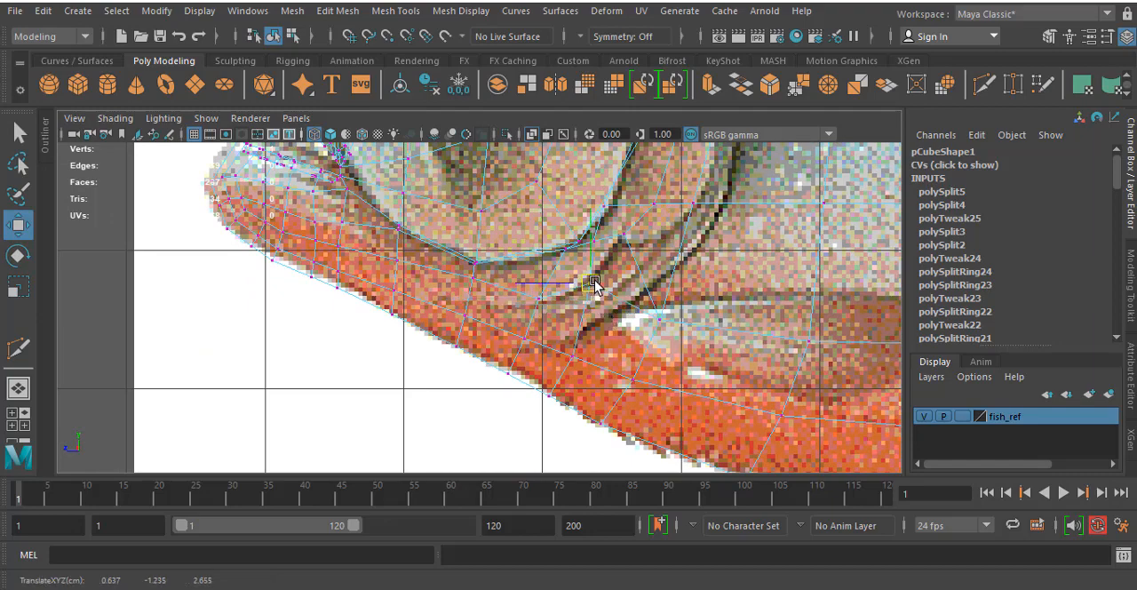
pyautogui.click(666, 314)
pyautogui.moveTo(665, 314); pyautogui.dragTo(633, 250)
# - Shift the vertices along the rear of the gill cover, up to its upper end, onto the reference's outer outline
pyautogui.keyDown('alt'); pyautogui.moveTo(684, 228); pyautogui.dragTo(639, 311, button='middle'); pyautogui.keyUp('alt')
pyautogui.click(670, 236)
pyautogui.moveTo(639, 311); pyautogui.dragTo(651, 317)
pyautogui.keyDown('alt'); pyautogui.moveTo(670, 246); pyautogui.dragTo(657, 315, button='middle'); pyautogui.keyUp('alt')
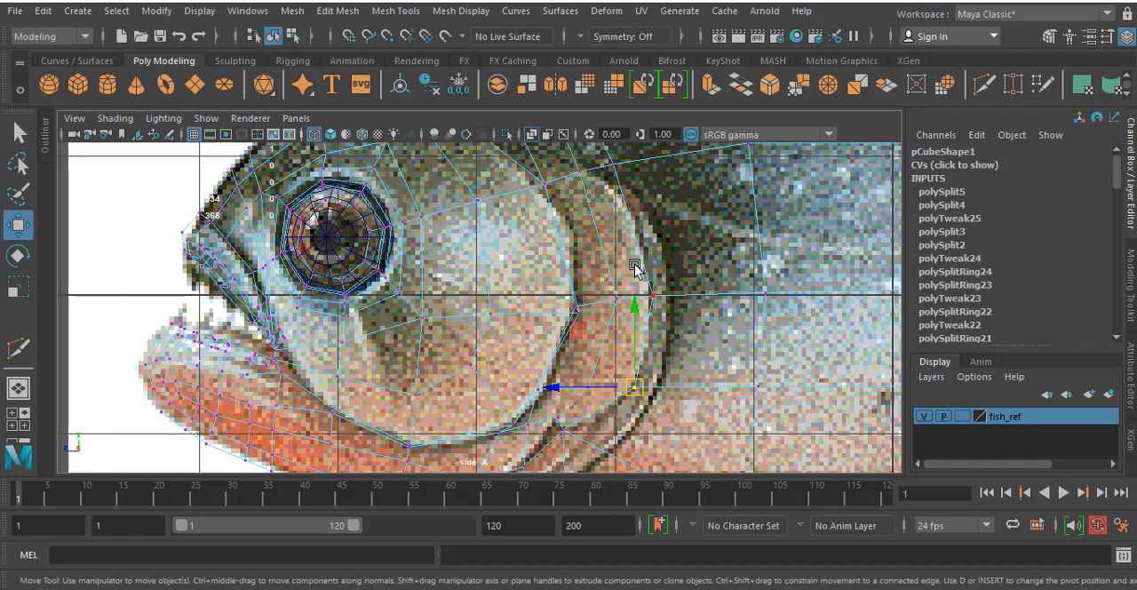
pyautogui.click(656, 298)
pyautogui.keyDown('alt'); pyautogui.moveTo(595, 160); pyautogui.dragTo(604, 221, button='middle'); pyautogui.keyUp('alt')
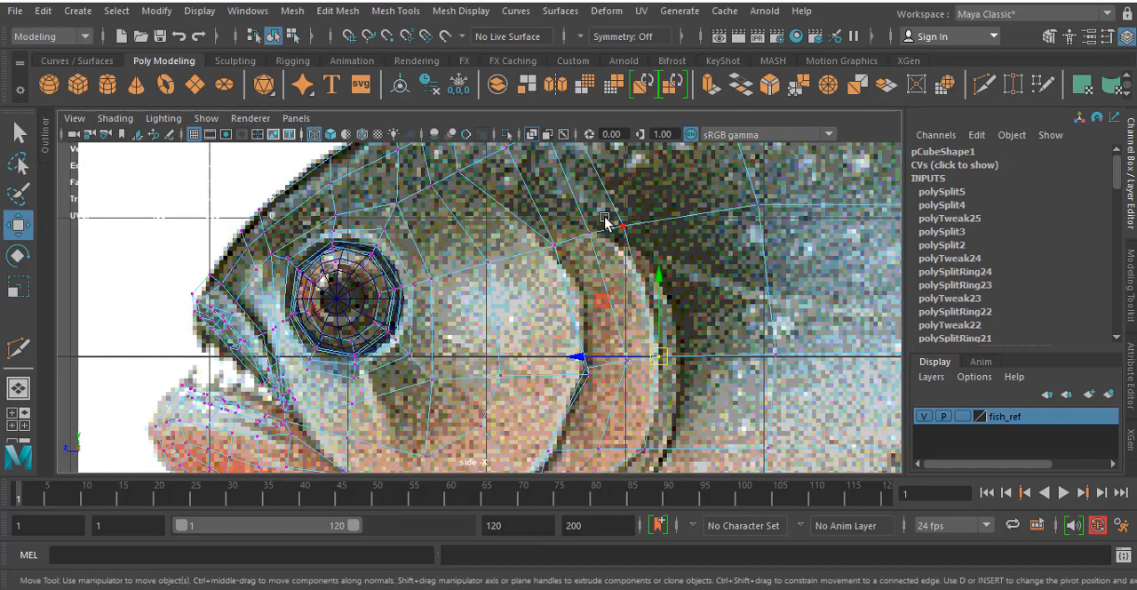
pyautogui.click(636, 240)
pyautogui.keyDown('alt'); pyautogui.moveTo(430, 198); pyautogui.dragTo(469, 196, button='middle'); pyautogui.keyUp('alt')
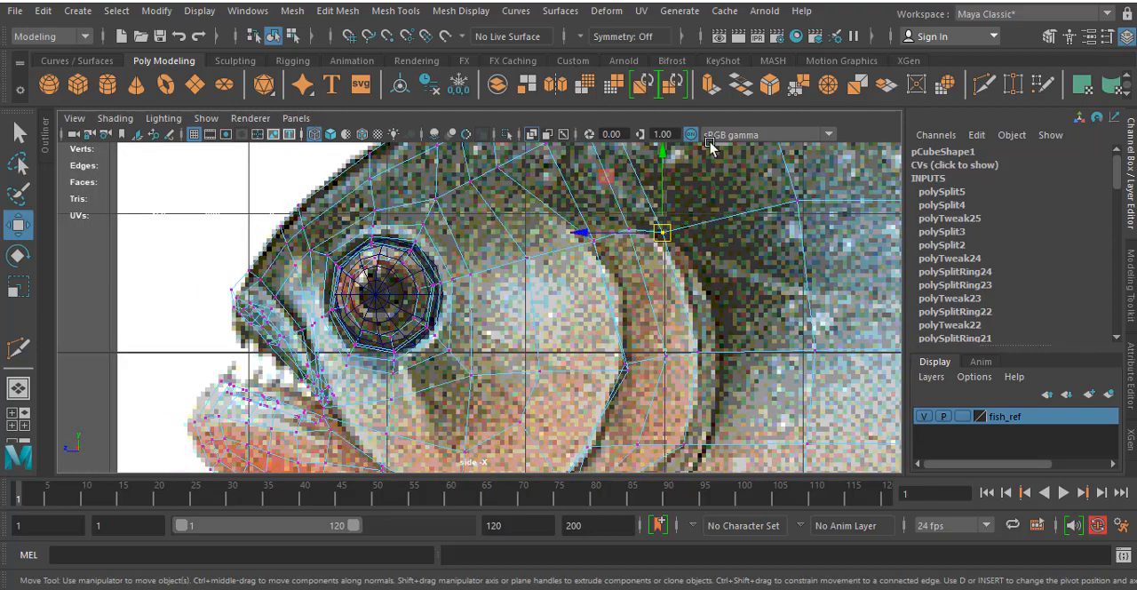
# - Leave vertex editing and examine the whole body's edge flow and the upper head against the reference image
pyautogui.click(395, 11)
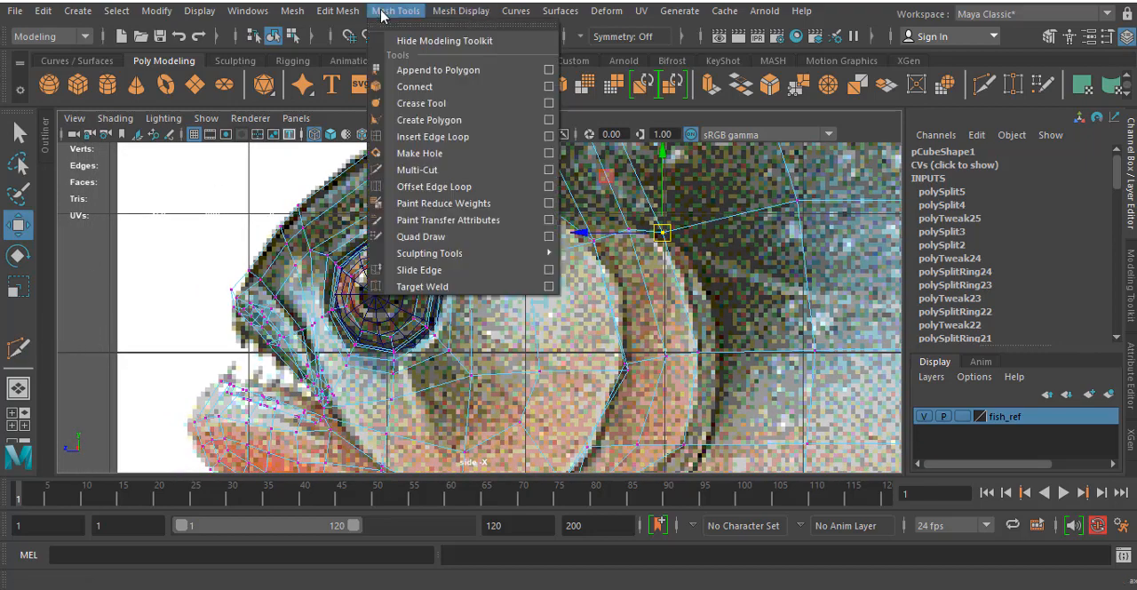
pyautogui.click(809, 291)
pyautogui.click(810, 292)
pyautogui.scroll(-8, 787, 275)
pyautogui.keyDown('alt'); pyautogui.moveTo(756, 261); pyautogui.dragTo(707, 230, button='middle'); pyautogui.keyUp('alt')
pyautogui.scroll(1, 644, 274)
pyautogui.scroll(3, 644, 277)
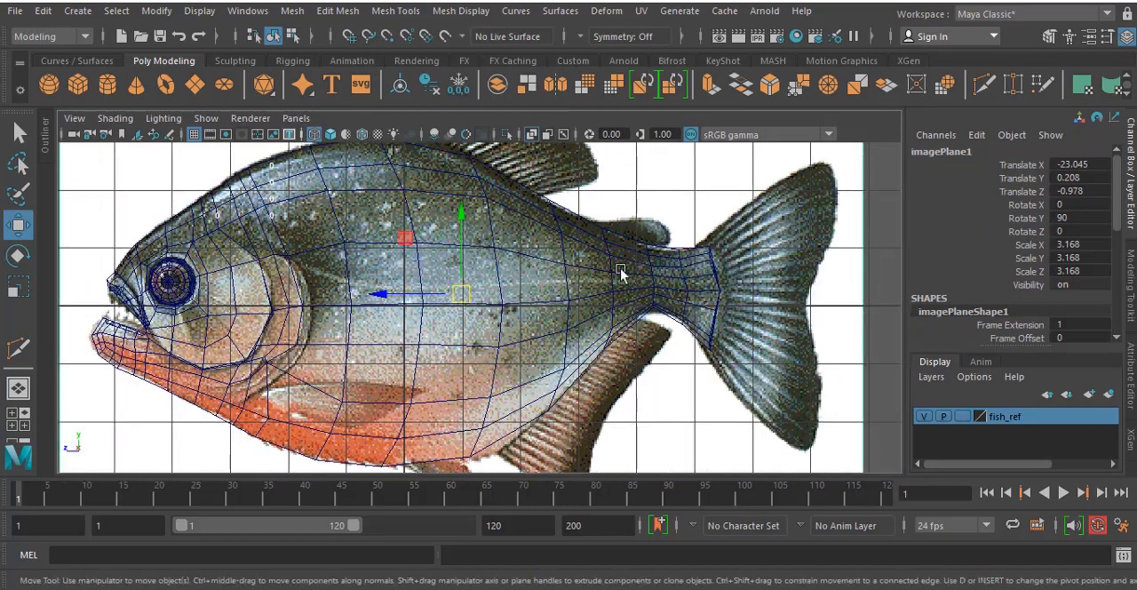
pyautogui.keyDown('alt'); pyautogui.moveTo(398, 268); pyautogui.dragTo(625, 266, button='middle'); pyautogui.keyUp('alt')
pyautogui.scroll(5, 613, 267)
pyautogui.keyDown('alt'); pyautogui.moveTo(405, 253); pyautogui.dragTo(423, 329, button='middle'); pyautogui.keyUp('alt')
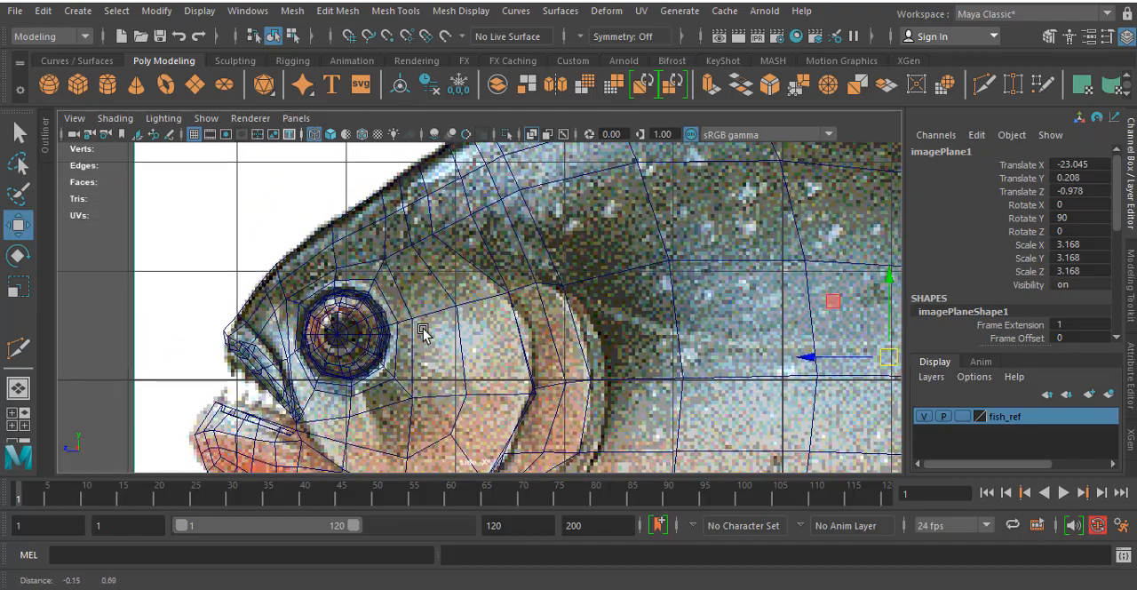
pyautogui.keyDown('alt'); pyautogui.moveTo(463, 297); pyautogui.dragTo(458, 317, button='middle'); pyautogui.keyUp('alt')
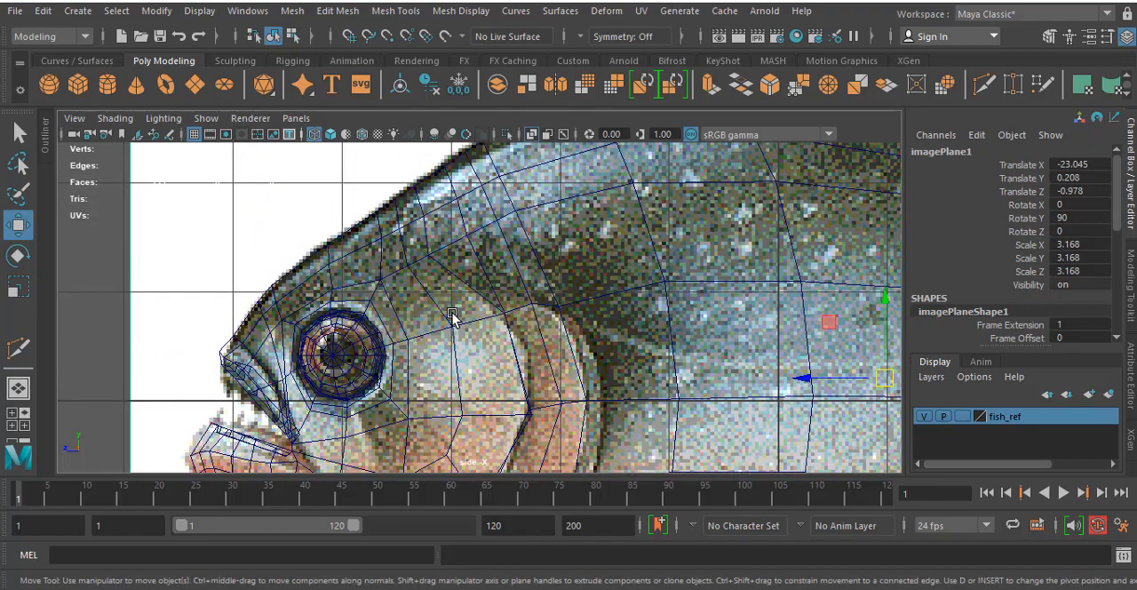
pyautogui.press('4')
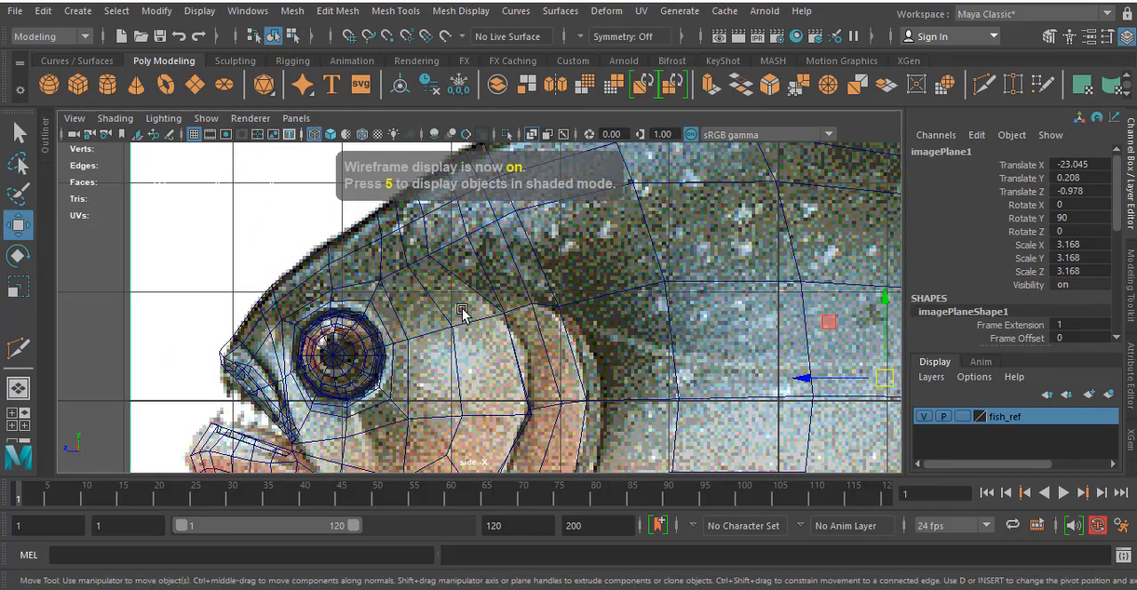
# - Put the eye sphere on a new display layer named eye, working from the perspective view
pyautogui.press('space')
pyautogui.press('space')
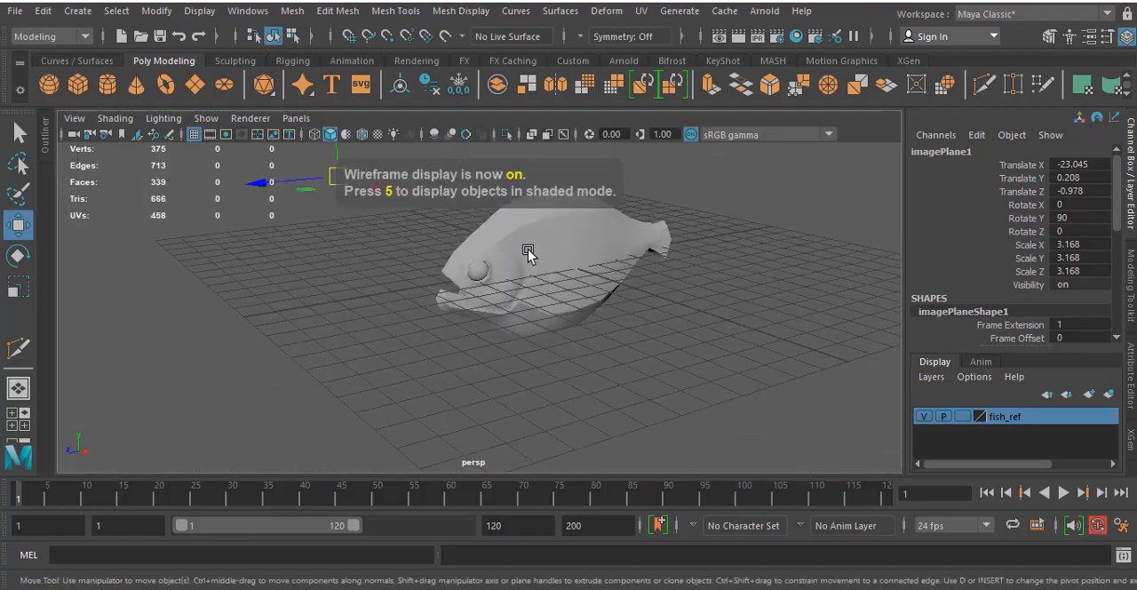
pyautogui.click(528, 253)
pyautogui.press('f')
pyautogui.click(469, 295)
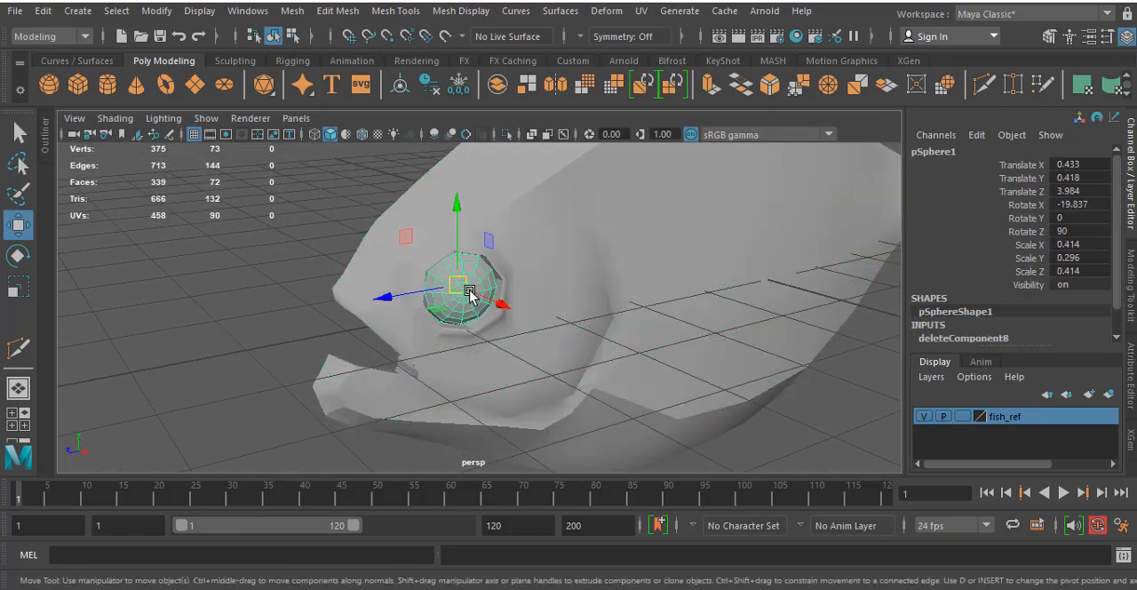
pyautogui.click(1111, 395)
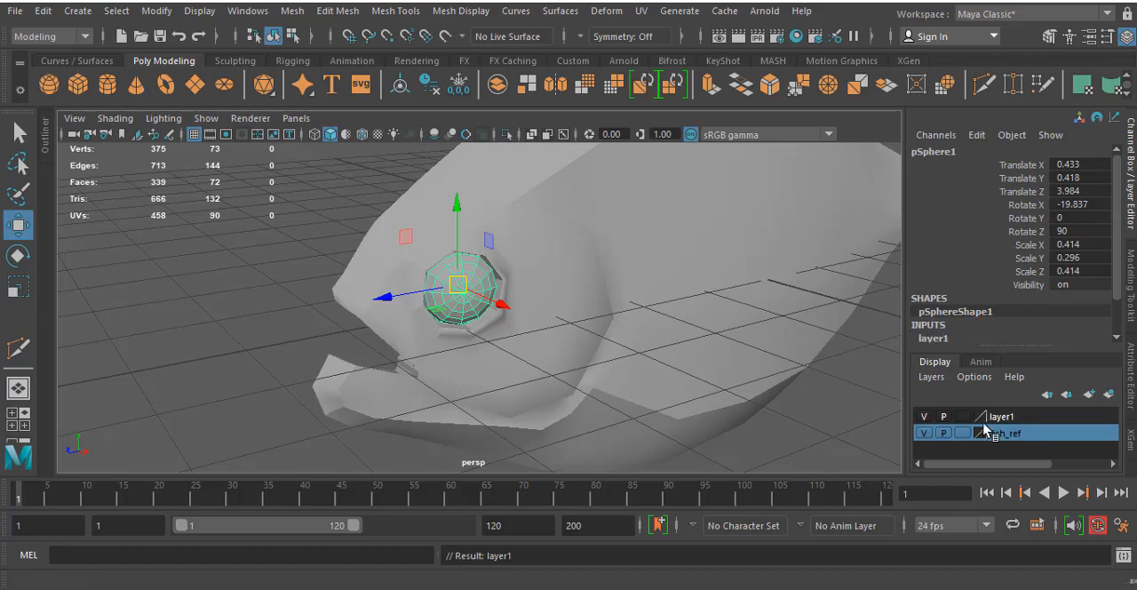
pyautogui.doubleClick(1002, 417)
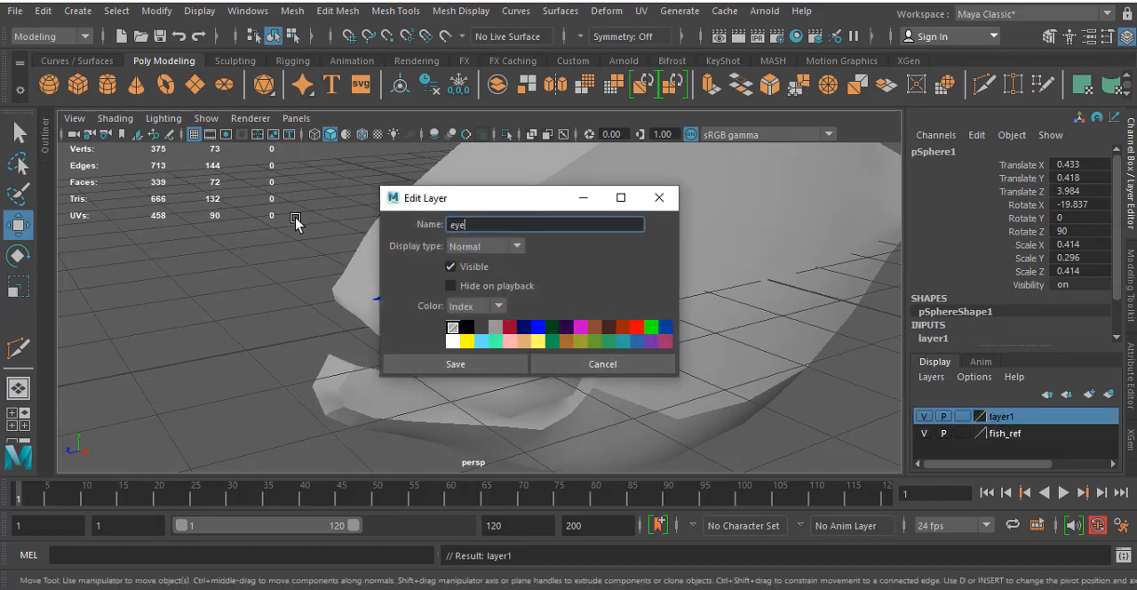
pyautogui.click(408, 355)
# - Hide the eye layer and select the fish body
pyautogui.keyDown('alt'); pyautogui.moveTo(520, 293); pyautogui.dragTo(541, 254); pyautogui.keyUp('alt')
pyautogui.click(925, 418)
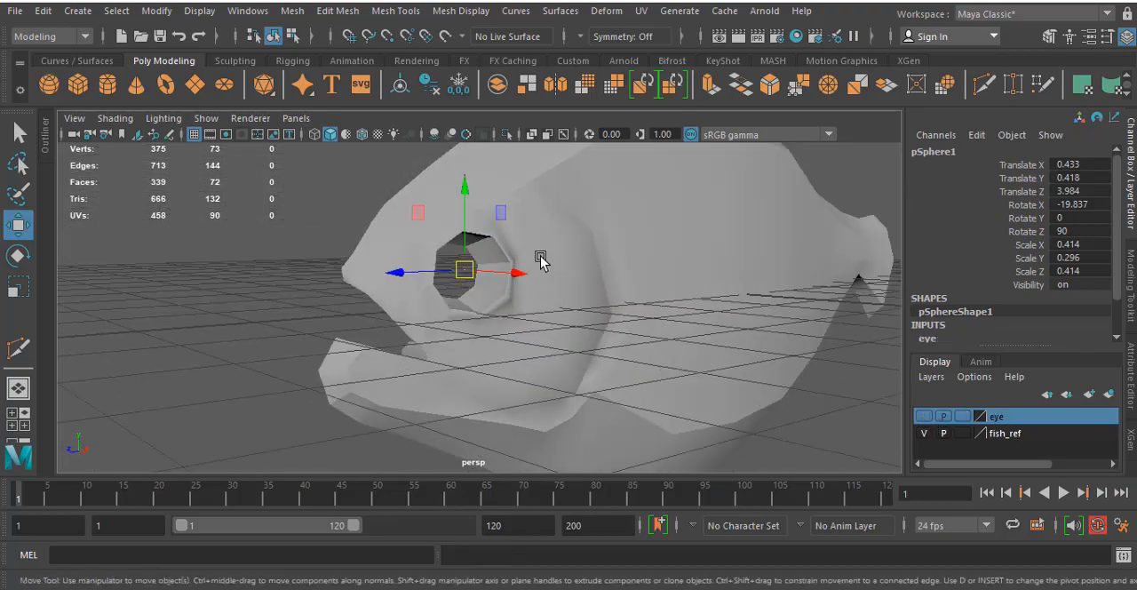
pyautogui.click(634, 261)
pyautogui.keyDown('alt'); pyautogui.moveTo(634, 261); pyautogui.dragTo(536, 257); pyautogui.keyUp('alt')
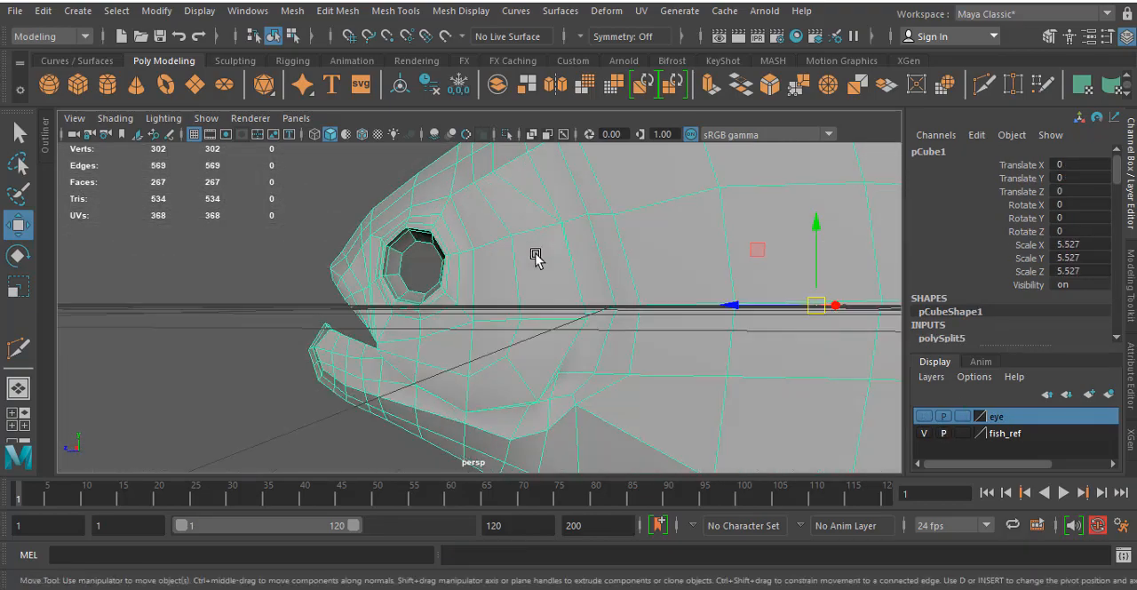
# - In the side view, run a Multi-Cut line from the upper rear of the eye socket across the upper cheek edges
pyautogui.press('space')
pyautogui.press('space')
pyautogui.keyDown('alt'); pyautogui.moveTo(621, 331); pyautogui.dragTo(631, 279, button='middle'); pyautogui.keyUp('alt')
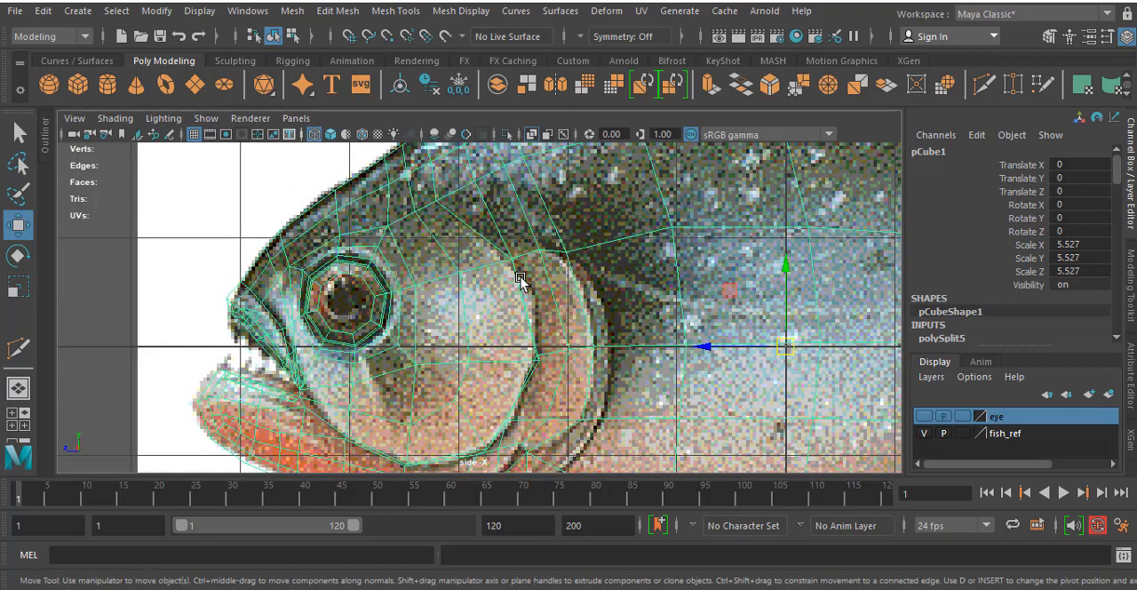
pyautogui.keyDown('alt'); pyautogui.moveTo(521, 279); pyautogui.dragTo(564, 271, button='middle'); pyautogui.keyUp('alt')
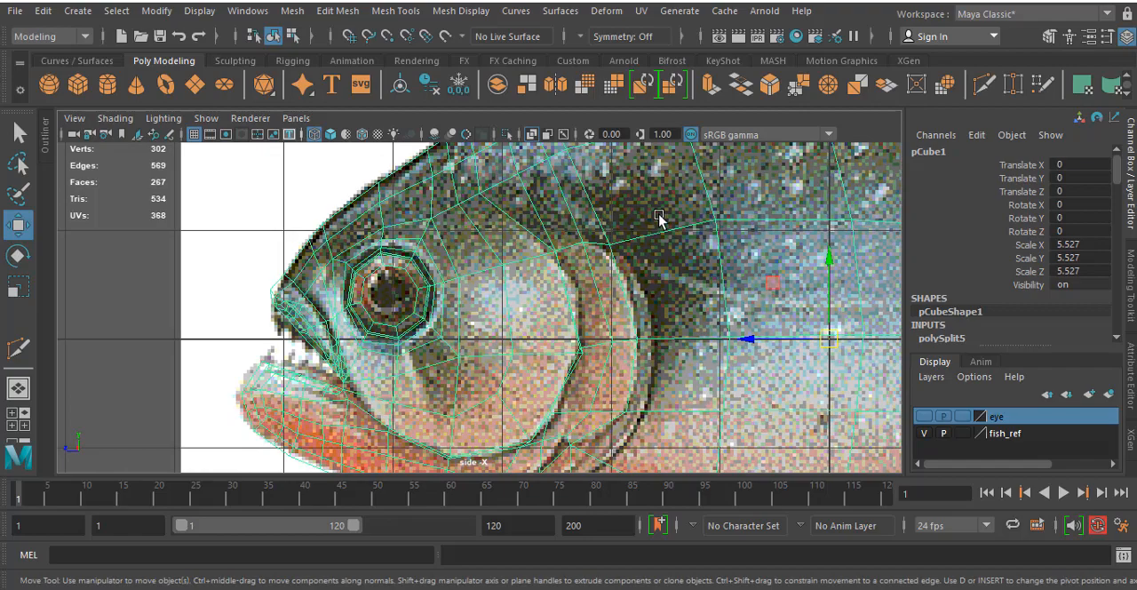
pyautogui.scroll(5, 467, 258)
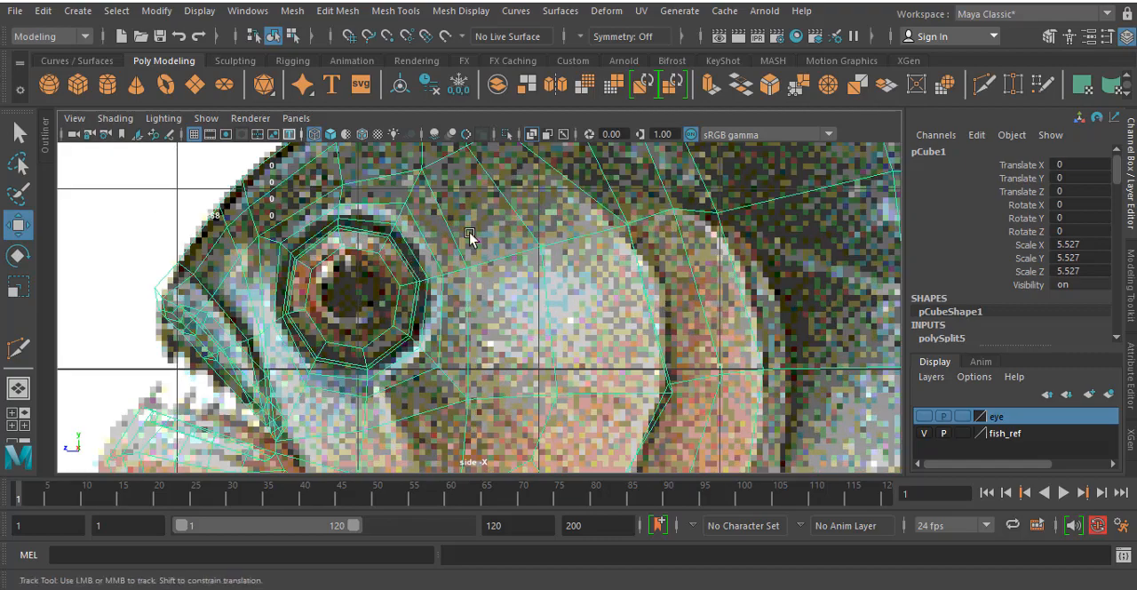
pyautogui.scroll(2, 467, 257)
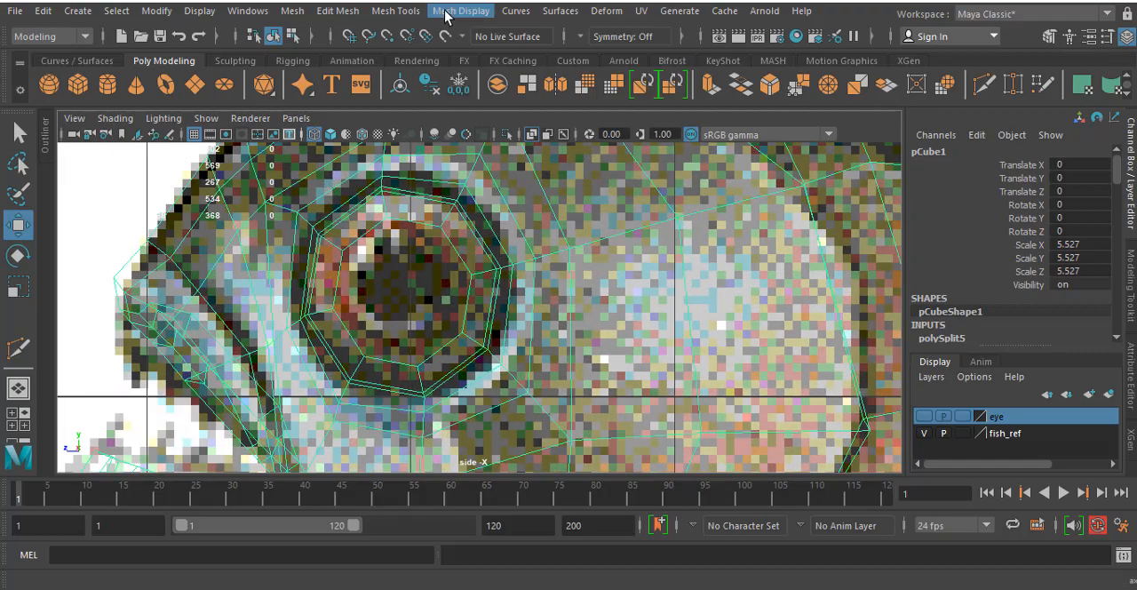
pyautogui.click(18, 349)
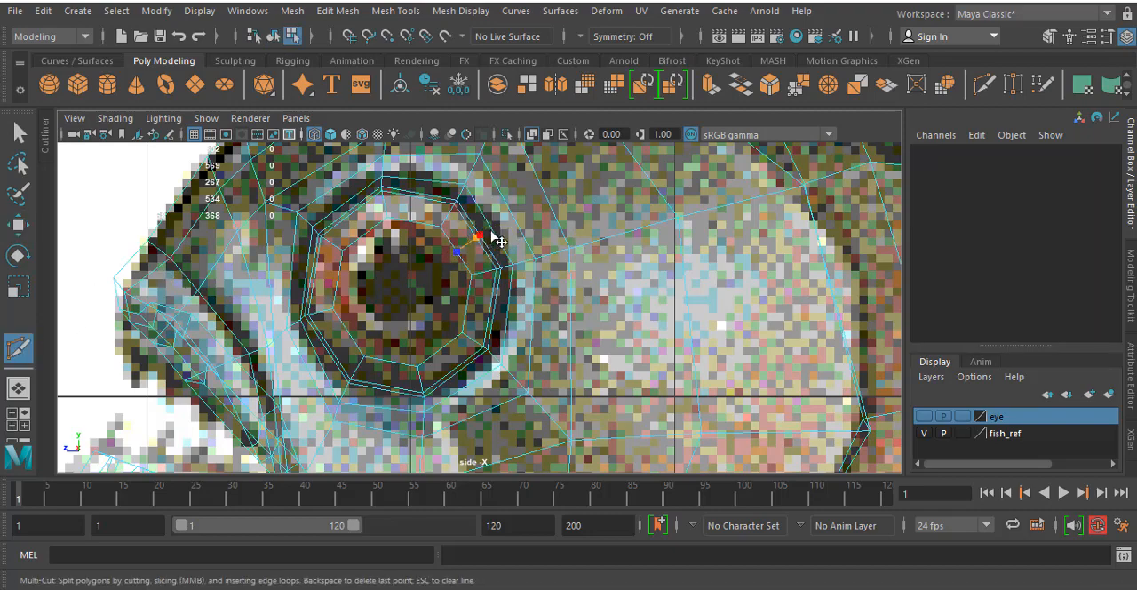
pyautogui.click(510, 208)
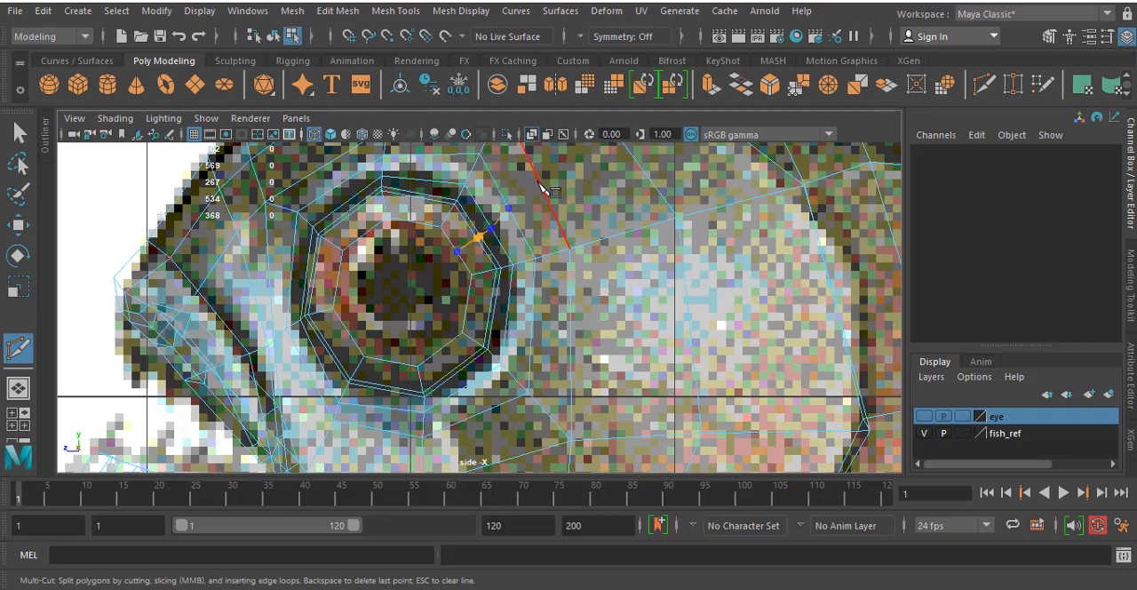
pyautogui.click(538, 183)
pyautogui.keyDown('alt'); pyautogui.moveTo(616, 176); pyautogui.dragTo(457, 315, button='middle'); pyautogui.keyUp('alt')
pyautogui.click(465, 284)
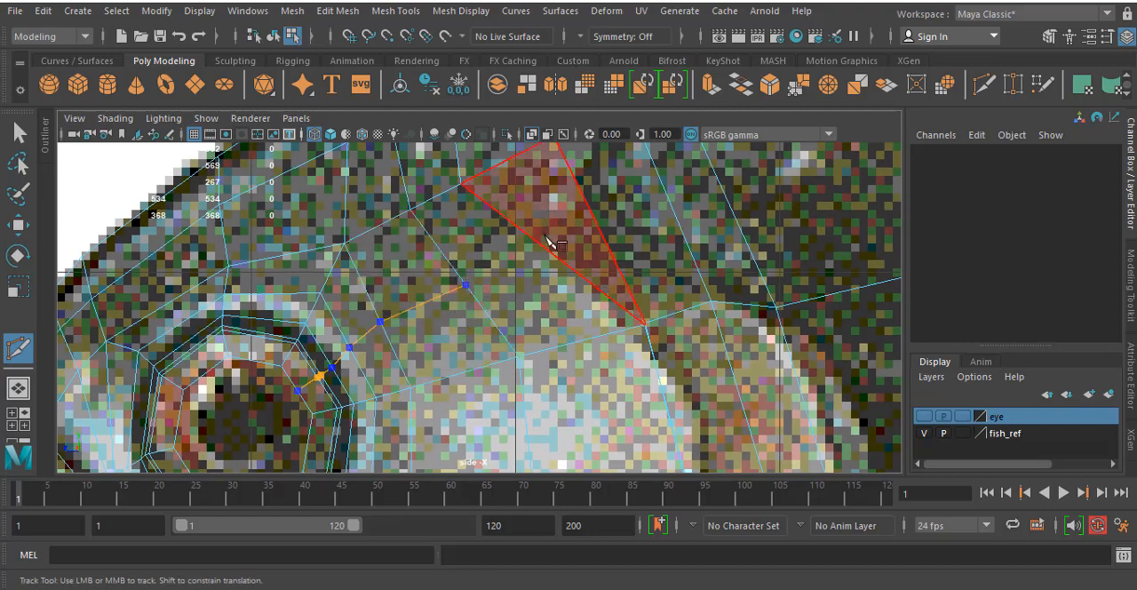
pyautogui.keyDown('alt'); pyautogui.moveTo(551, 245); pyautogui.dragTo(473, 323, button='middle'); pyautogui.keyUp('alt')
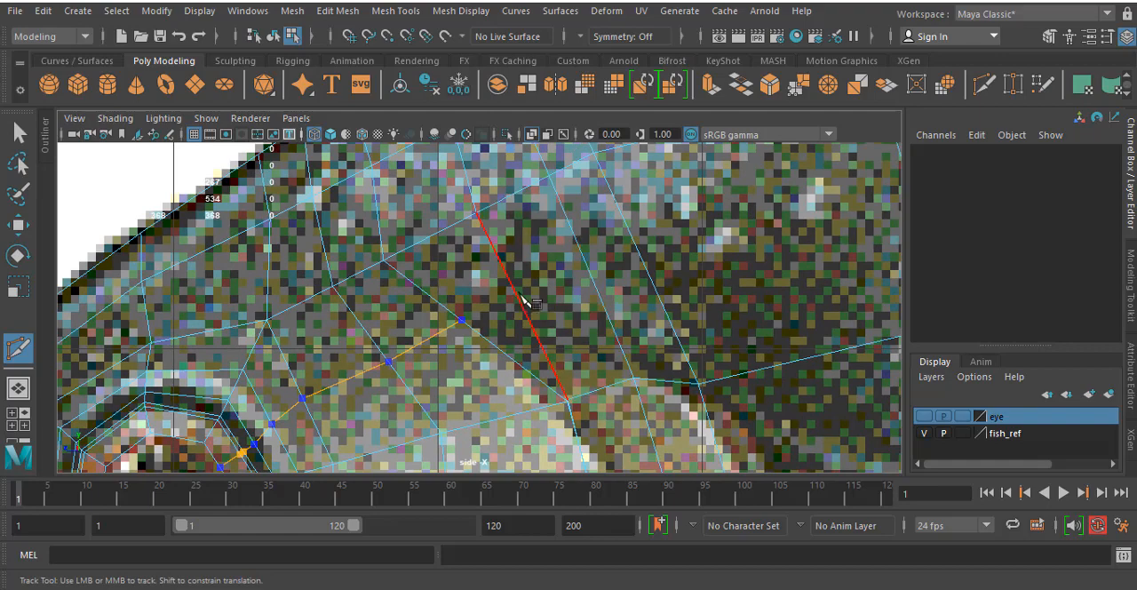
# - Extend the cut to a corner above the gill cover, turn it up to the back outline and complete it
pyautogui.click(518, 297)
pyautogui.click(559, 277)
pyautogui.keyDown('alt'); pyautogui.moveTo(507, 196); pyautogui.dragTo(571, 360, button='middle'); pyautogui.keyUp('alt')
pyautogui.click(526, 247)
pyautogui.click(577, 365)
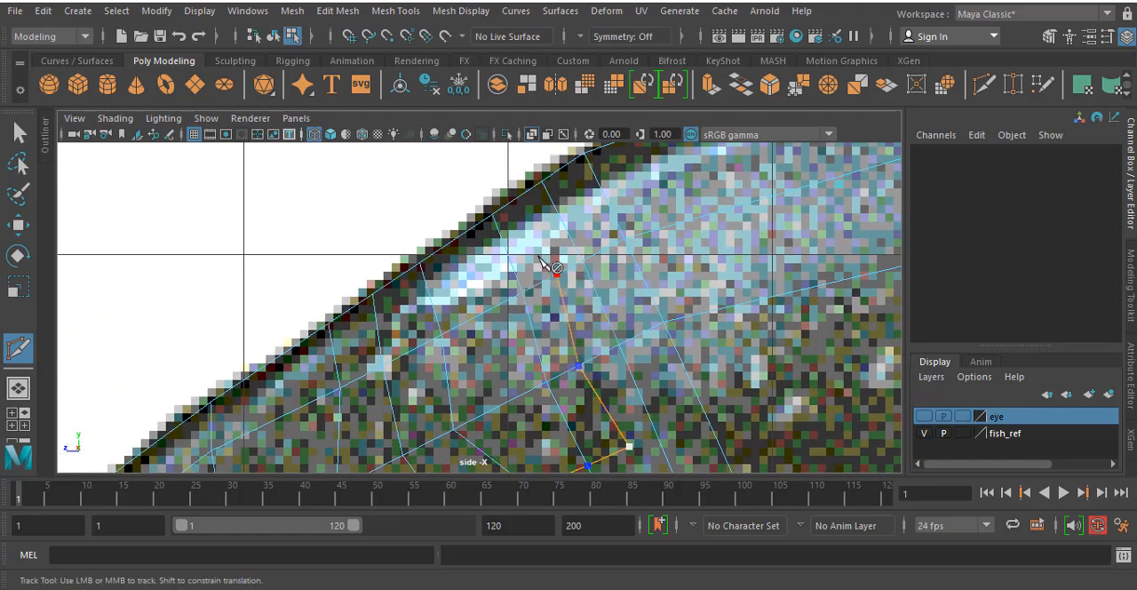
pyautogui.click(518, 198)
pyautogui.rightClick(518, 197)
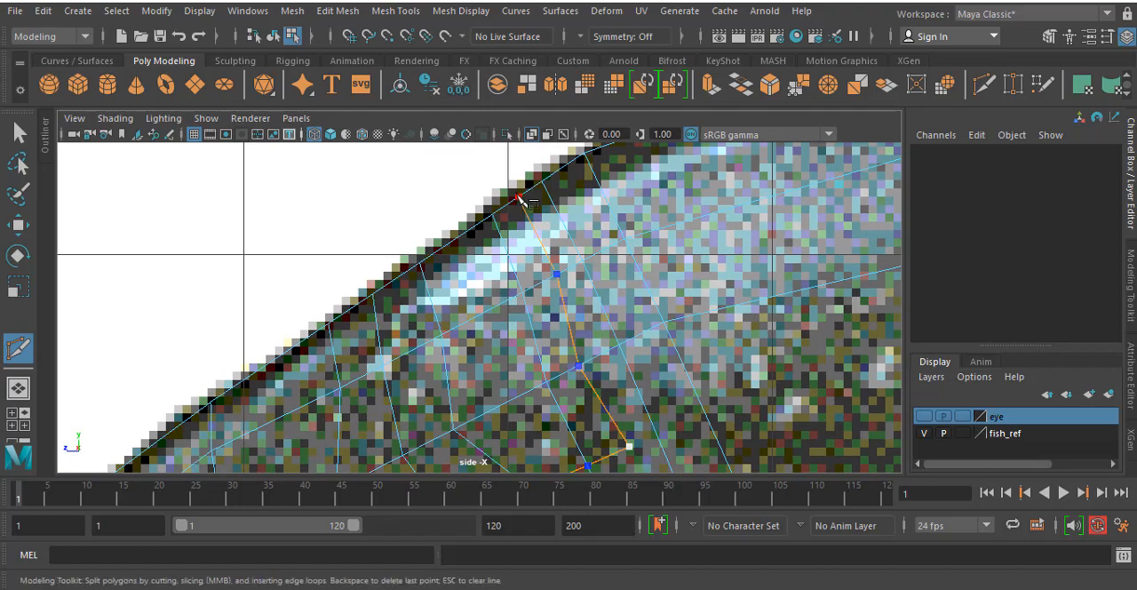
# - Cut an edge from the new line's corner down to the vertex at the upper front of the gill cover
pyautogui.keyDown('alt'); pyautogui.moveTo(667, 338); pyautogui.dragTo(593, 112, button='middle'); pyautogui.keyUp('alt')
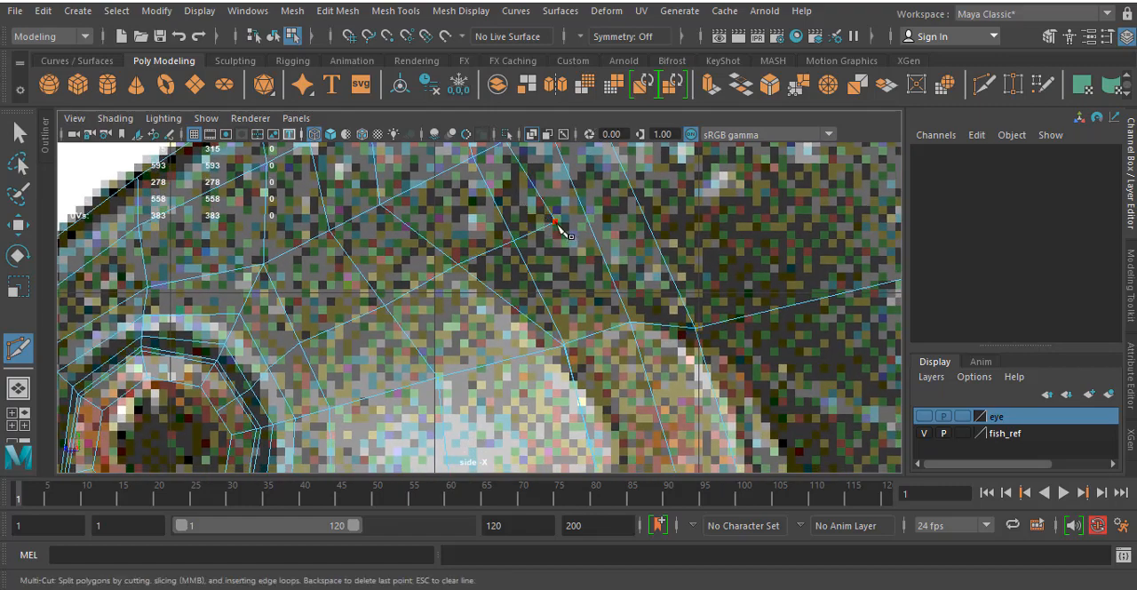
pyautogui.click(555, 221)
pyautogui.click(631, 323)
pyautogui.rightClick(631, 322)
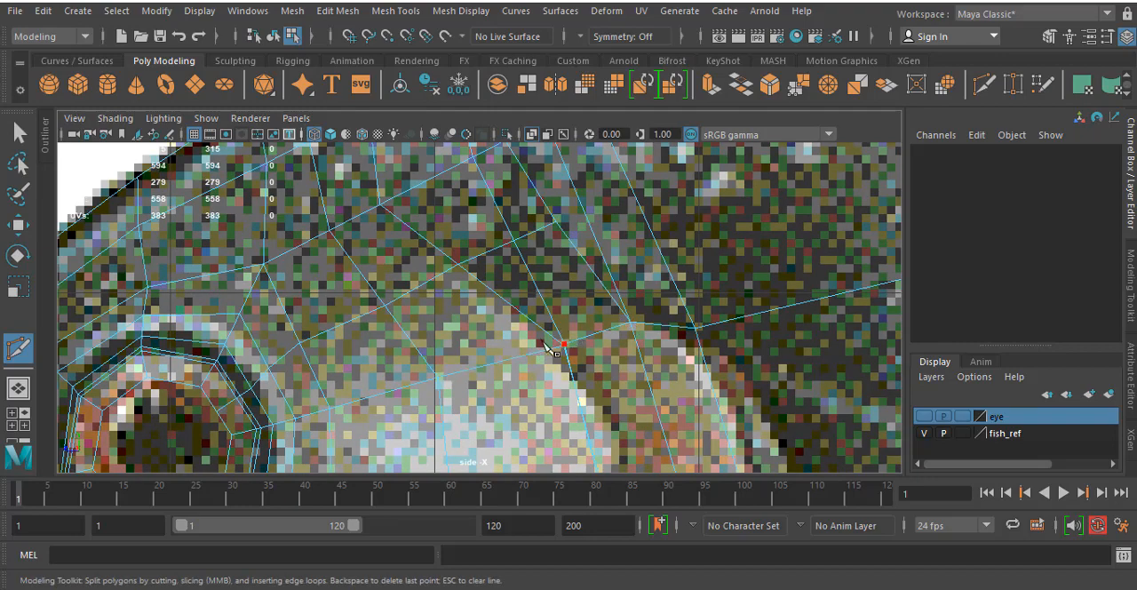
pyautogui.click(460, 266)
pyautogui.press('space')
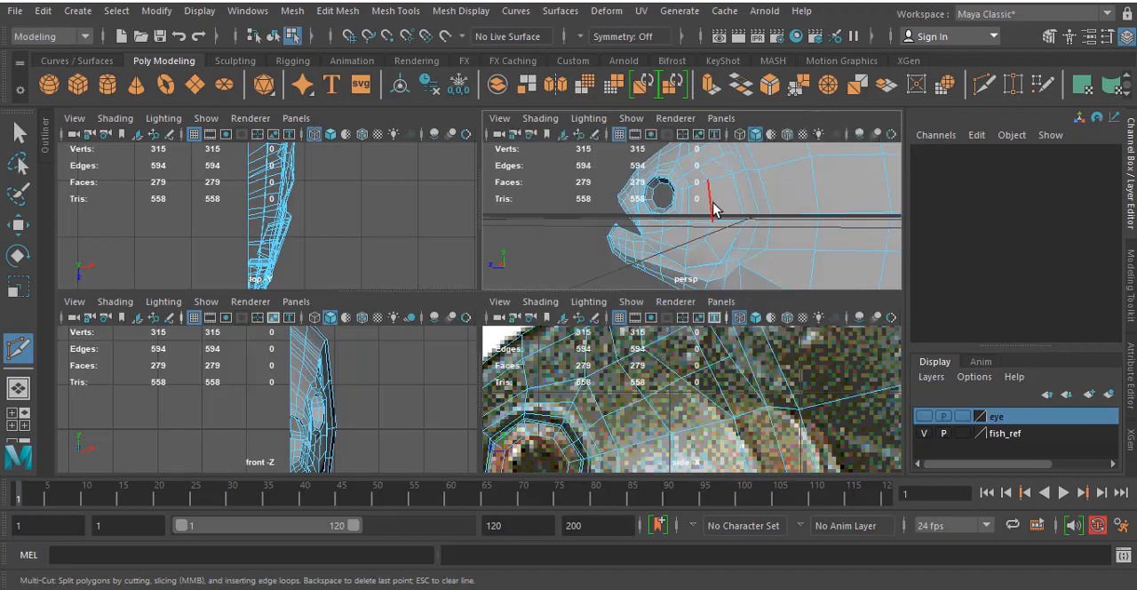
# - Leave the Multi-Cut tool and examine the gill cover's edge flow in perspective and against the side reference image
pyautogui.press('space')
pyautogui.keyDown('alt'); pyautogui.moveTo(683, 227); pyautogui.dragTo(626, 253); pyautogui.keyUp('alt')
pyautogui.press('Escape')
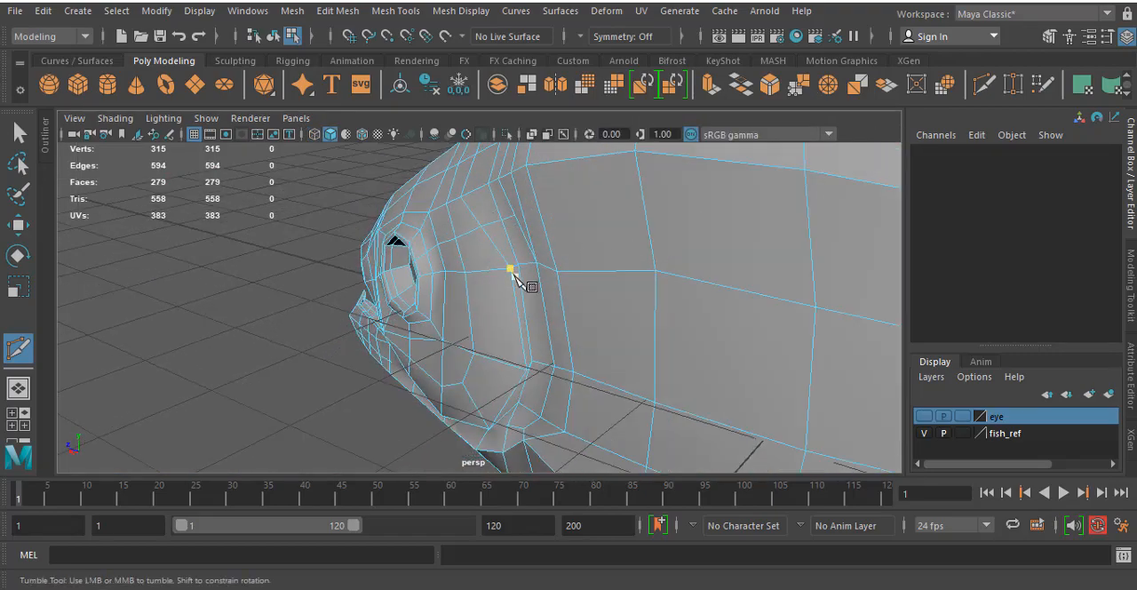
pyautogui.press('q')
pyautogui.keyDown('alt'); pyautogui.moveTo(443, 355); pyautogui.dragTo(587, 341); pyautogui.keyUp('alt')
pyautogui.keyDown('alt'); pyautogui.moveTo(570, 293); pyautogui.dragTo(569, 256); pyautogui.keyUp('alt')
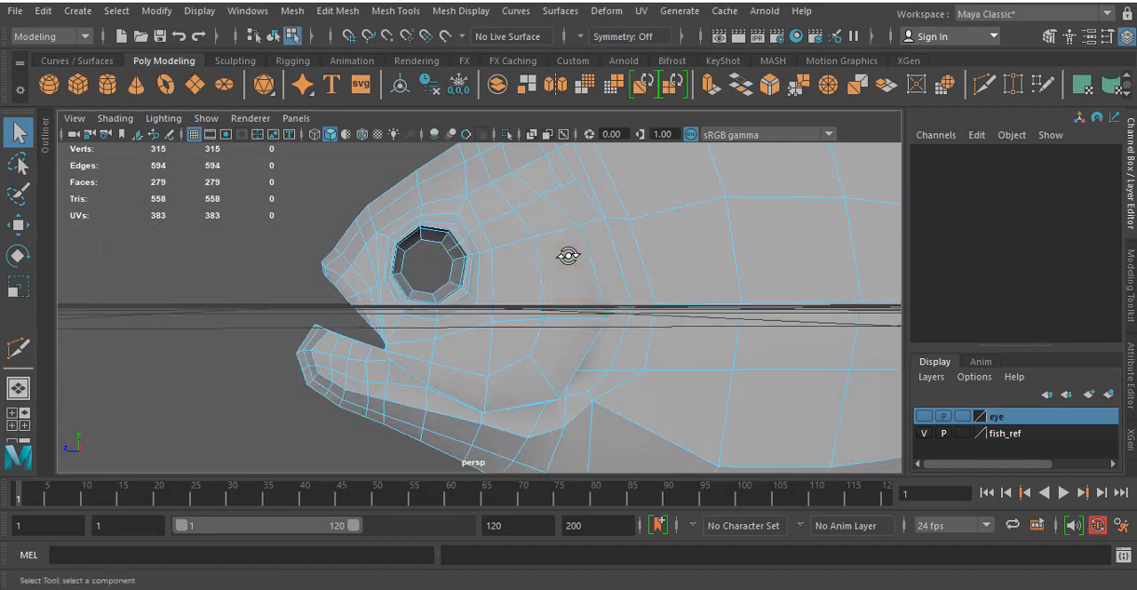
pyautogui.press('space')
pyautogui.press('space')
pyautogui.keyDown('alt'); pyautogui.moveTo(774, 406); pyautogui.dragTo(773, 237, button='middle'); pyautogui.keyUp('alt')
pyautogui.scroll(-8, 764, 247)
pyautogui.scroll(3, 593, 327)
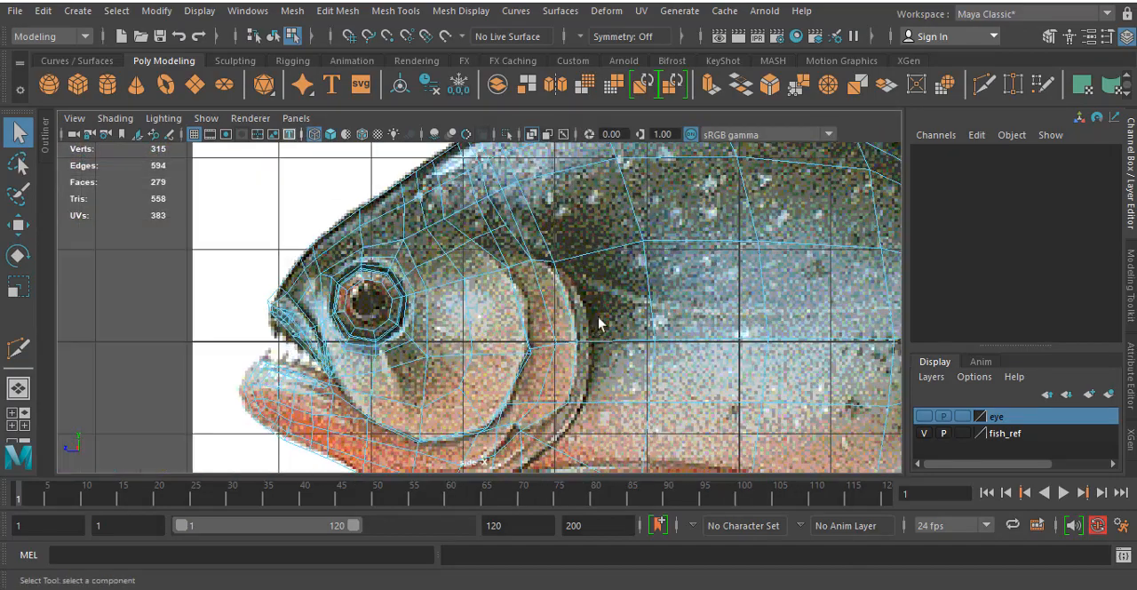
pyautogui.keyDown('alt'); pyautogui.moveTo(598, 325); pyautogui.dragTo(585, 203, button='middle'); pyautogui.keyUp('alt')
pyautogui.scroll(3, 602, 292)
pyautogui.keyDown('alt'); pyautogui.moveTo(584, 294); pyautogui.dragTo(579, 272, button='middle'); pyautogui.keyUp('alt')
pyautogui.scroll(-3, 579, 267)
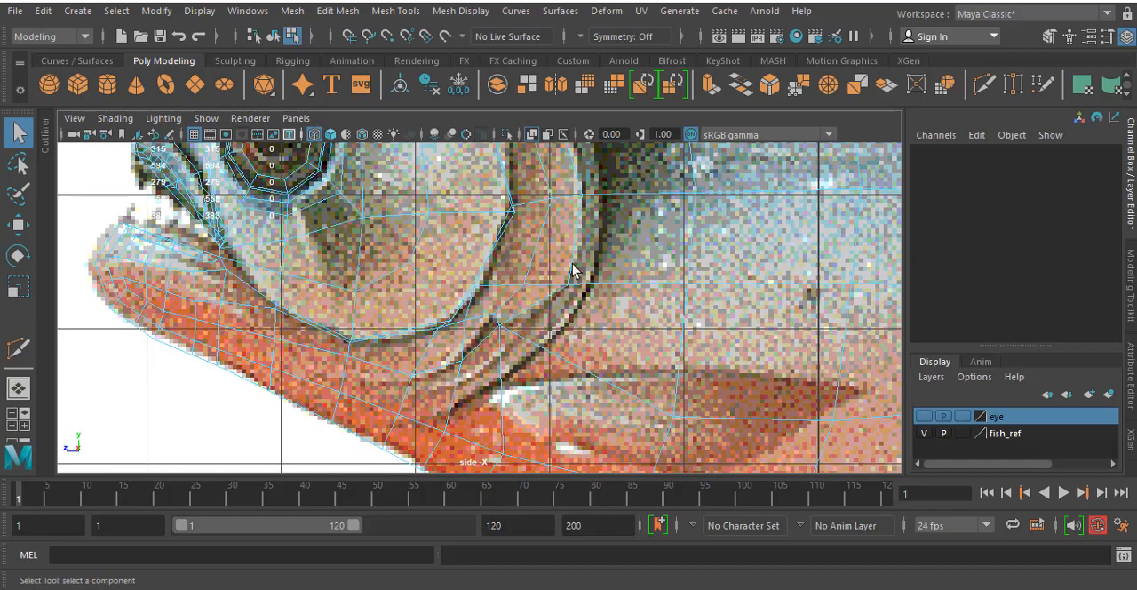
pyautogui.press('space')
pyautogui.moveTo(663, 219)
pyautogui.keyDown('alt'); pyautogui.mouseDown()
pyautogui.moveTo(595, 218)
pyautogui.moveTo(640, 254)
pyautogui.moveTo(649, 294)
pyautogui.moveTo(622, 264)
pyautogui.moveTo(719, 168)
pyautogui.moveTo(648, 196)
pyautogui.moveTo(670, 233)
pyautogui.mouseUp(); pyautogui.keyUp('alt')
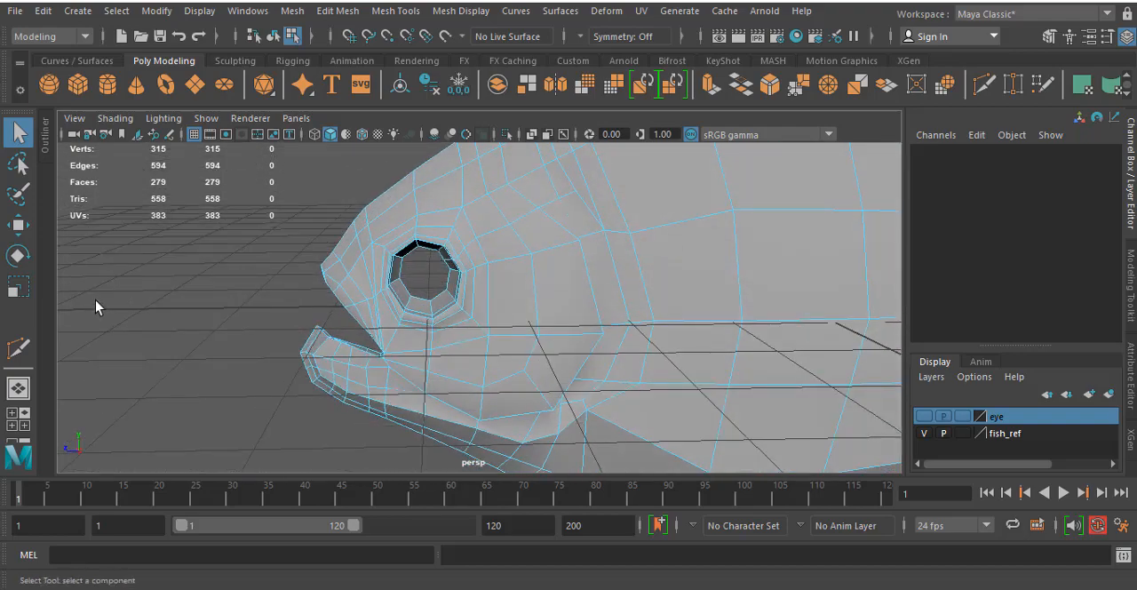
# - Insert a vertical edge loop across the body just behind the gill cover with the Insert Edge Loop tool
pyautogui.click(395, 10)
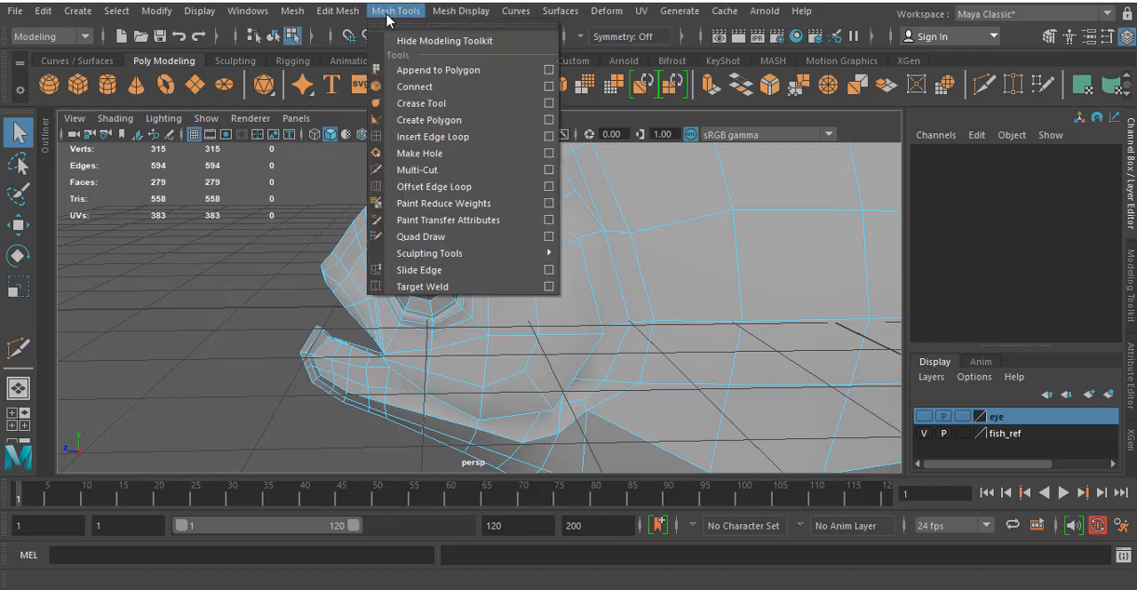
pyautogui.click(441, 140)
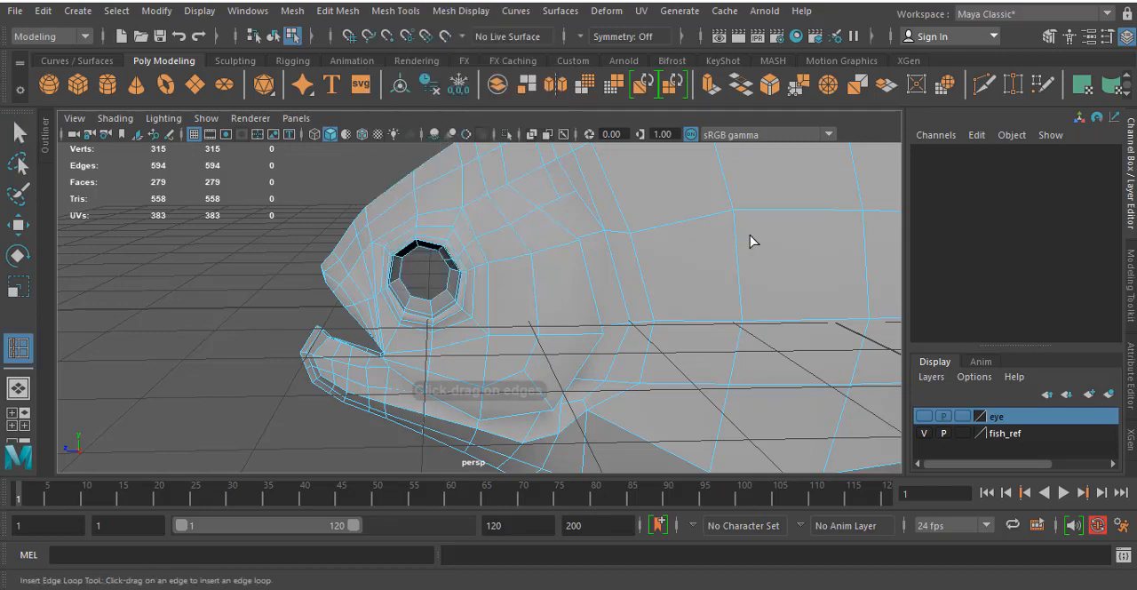
pyautogui.moveTo(691, 224)
pyautogui.mouseDown()
pyautogui.moveTo(675, 226)
pyautogui.moveTo(682, 239)
pyautogui.mouseUp()
pyautogui.scroll(-4, 744, 234)
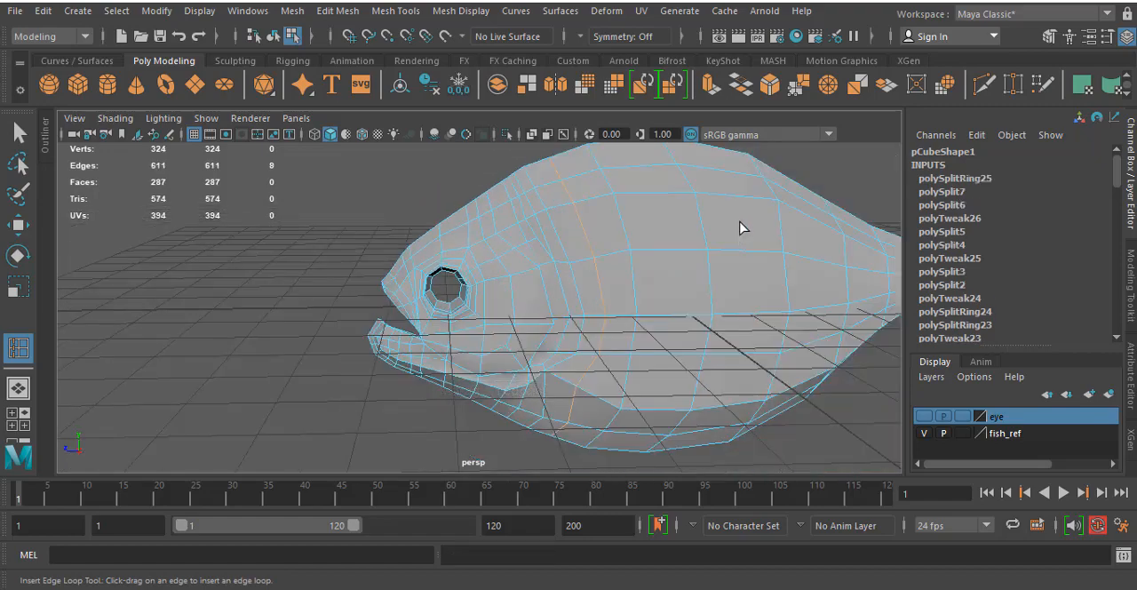
# - In the side view, insert a second edge loop along the dark rear rim of the gill cover, ahead of the first
pyautogui.press('space')
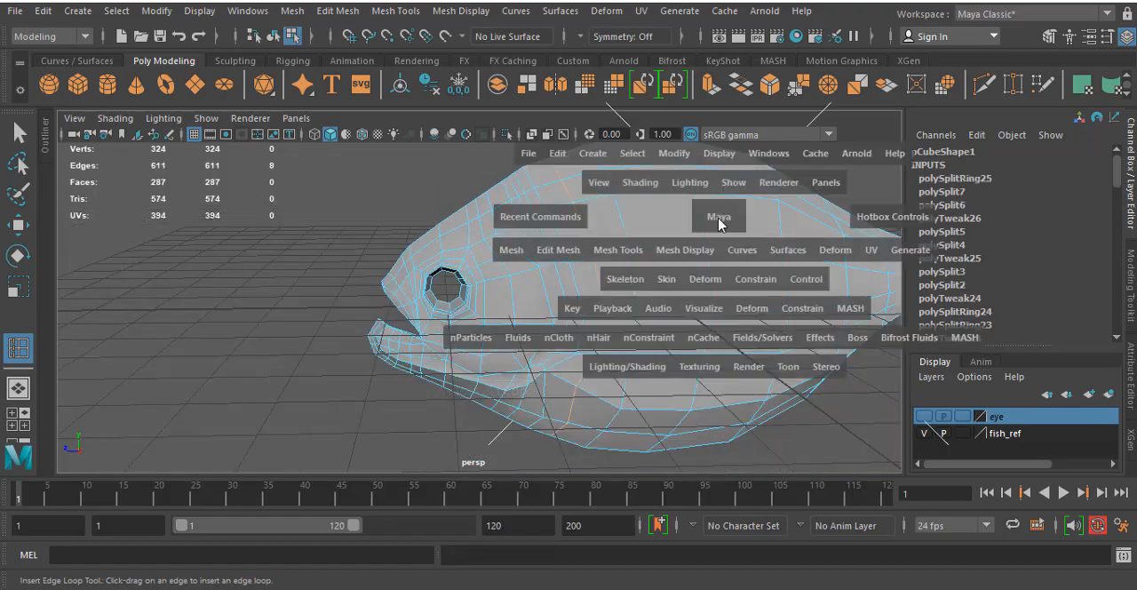
pyautogui.press('space')
pyautogui.scroll(-5, 675, 377)
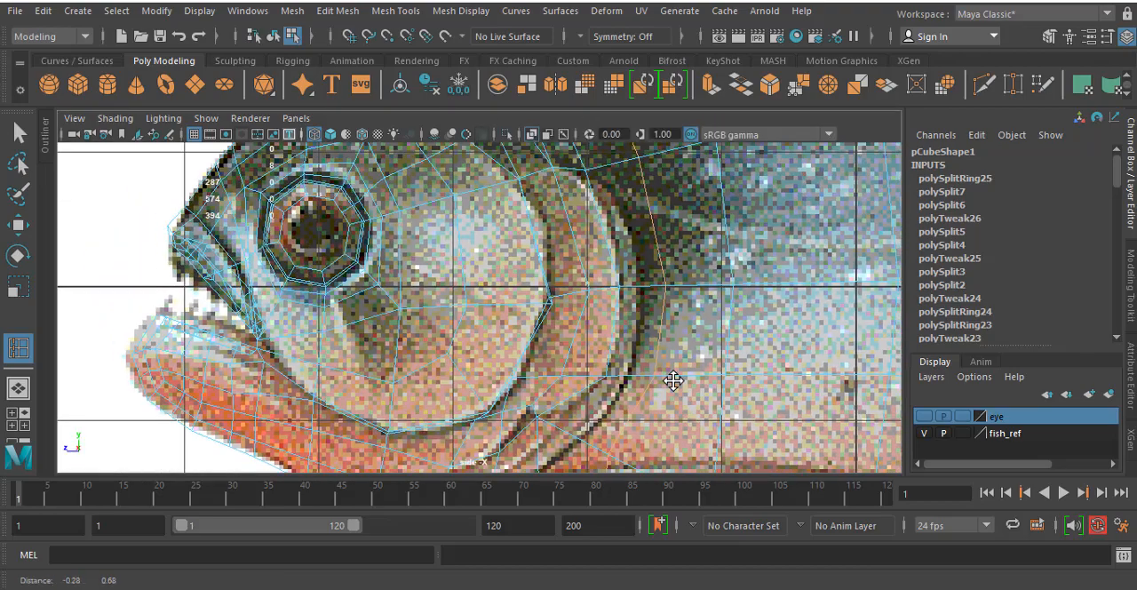
pyautogui.scroll(3, 677, 382)
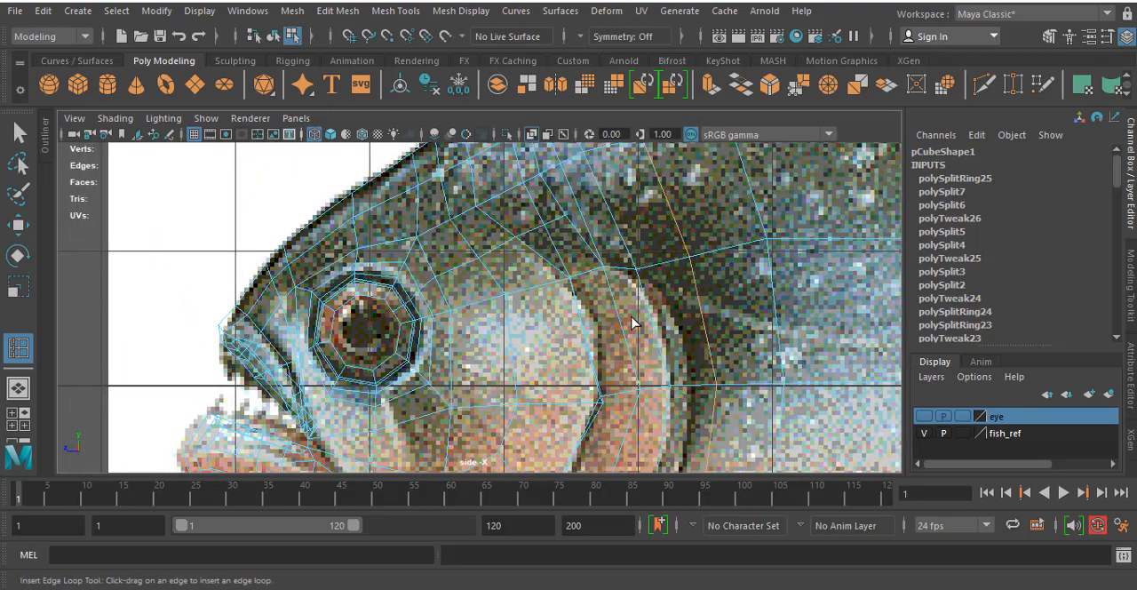
pyautogui.scroll(-3, 591, 189)
pyautogui.scroll(3, 593, 185)
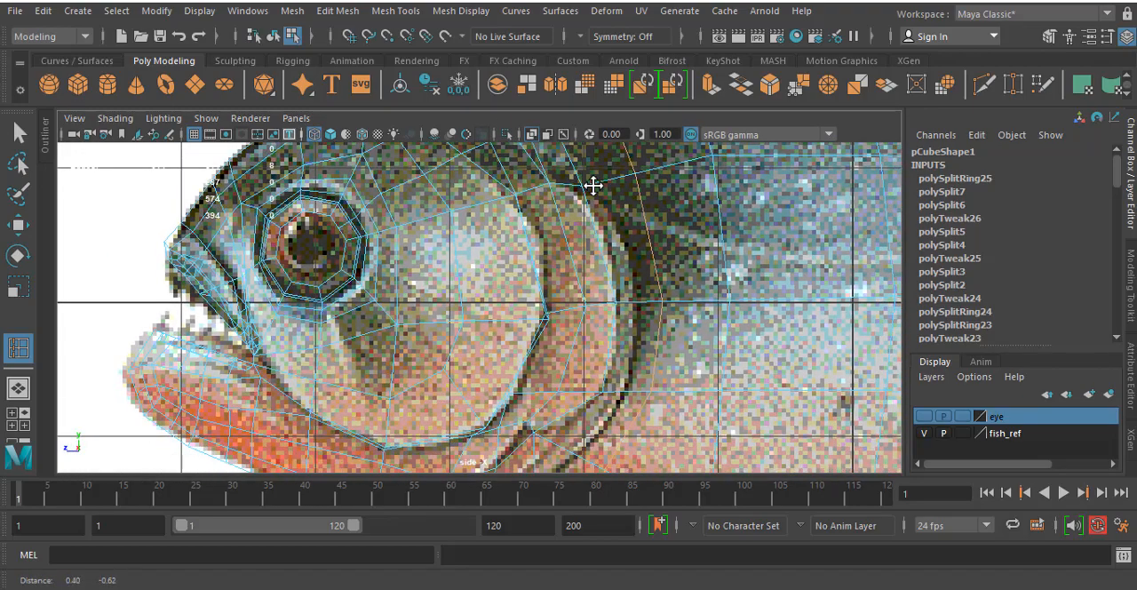
pyautogui.keyDown('alt'); pyautogui.moveTo(594, 185); pyautogui.dragTo(641, 270, button='middle'); pyautogui.keyUp('alt')
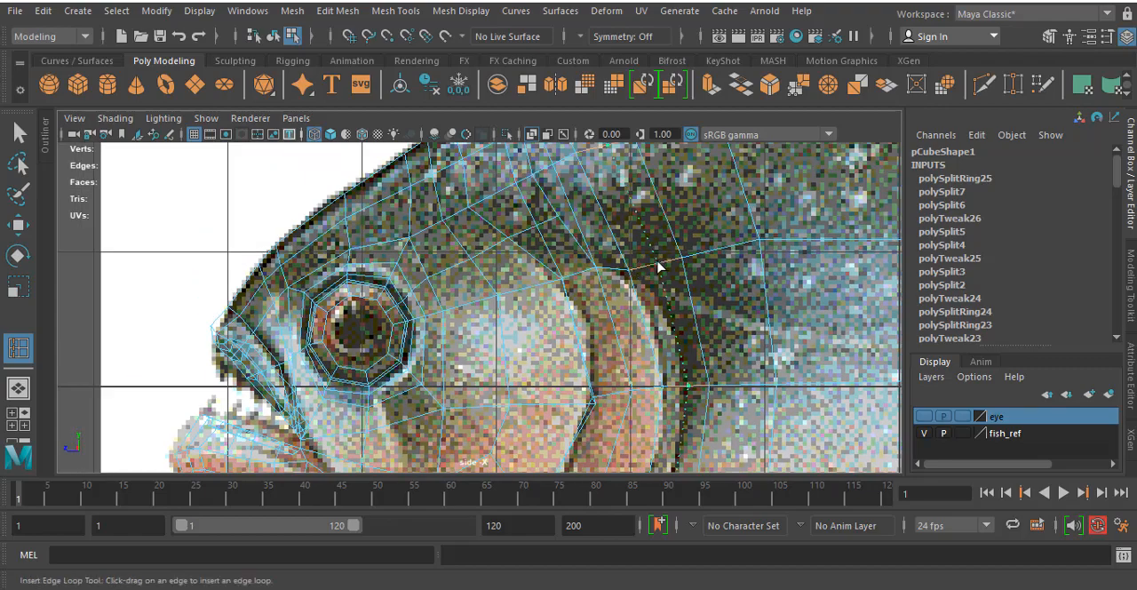
pyautogui.scroll(-3, 656, 266)
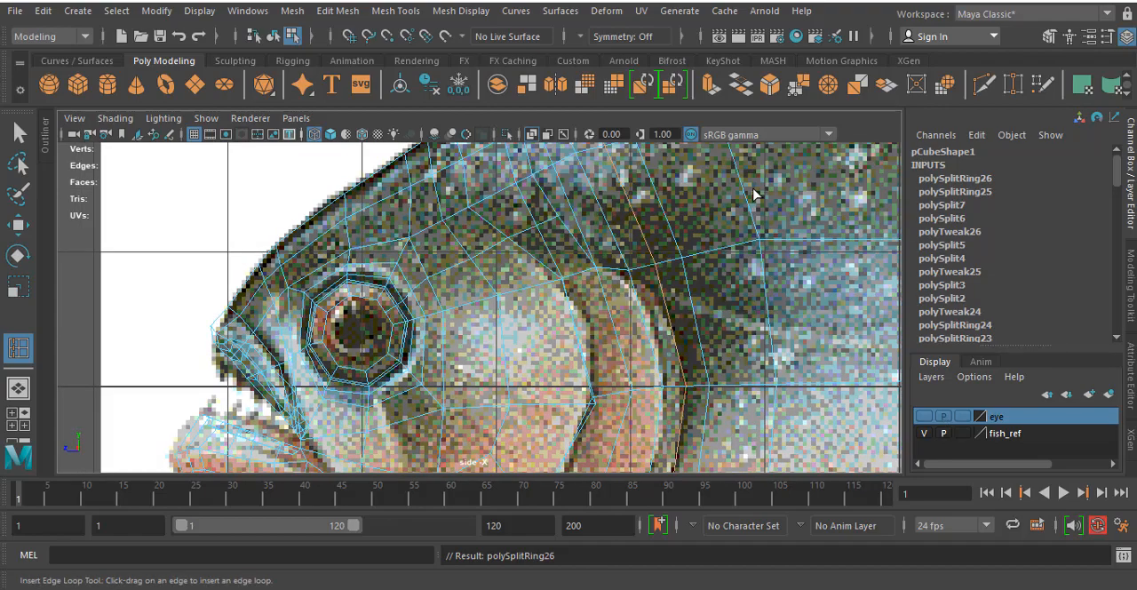
# - In perspective, switch to vertex editing with the Move tool and select three neighbouring vertices on the second loop behind the gill cover
pyautogui.press('space')
pyautogui.press('space')
pyautogui.scroll(3, 596, 252)
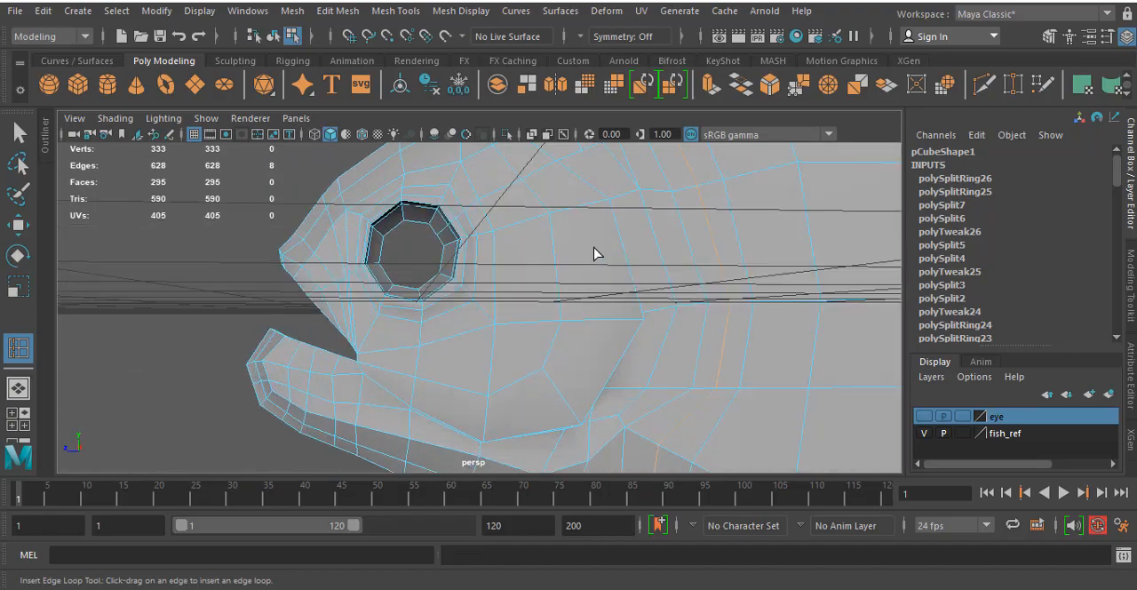
pyautogui.keyDown('alt'); pyautogui.moveTo(596, 252); pyautogui.dragTo(597, 294, button='middle'); pyautogui.keyUp('alt')
pyautogui.keyDown('alt'); pyautogui.moveTo(597, 293); pyautogui.dragTo(622, 320); pyautogui.keyUp('alt')
pyautogui.press('w')
pyautogui.moveTo(681, 282); pyautogui.dragTo(613, 148, button='right')
pyautogui.click(634, 288)
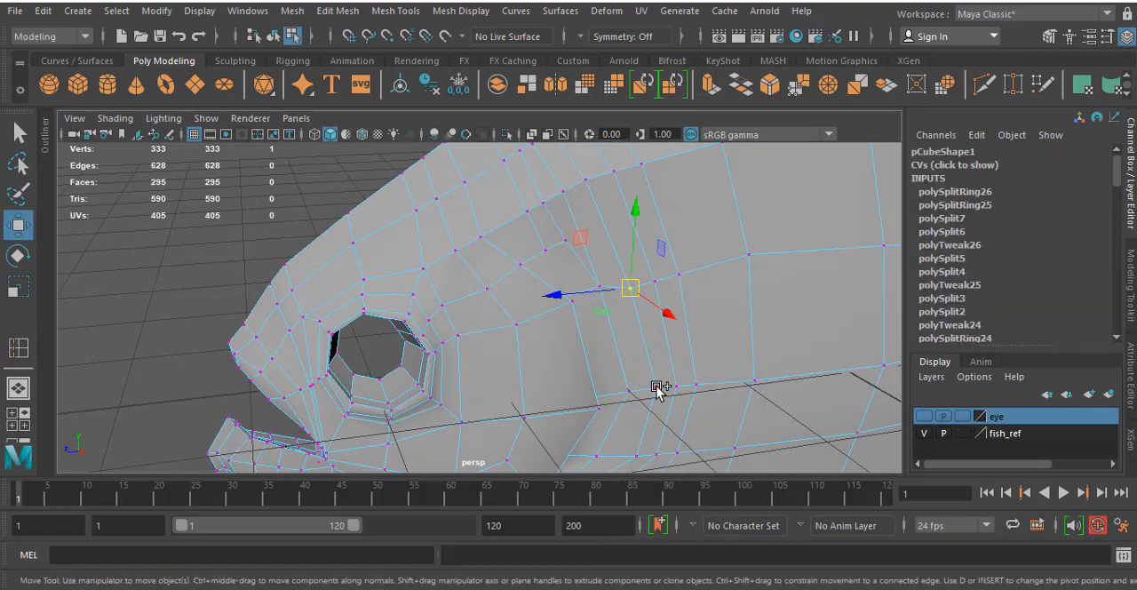
pyautogui.click(658, 283)
pyautogui.keyDown('shift'); pyautogui.click(677, 384); pyautogui.keyUp('shift')
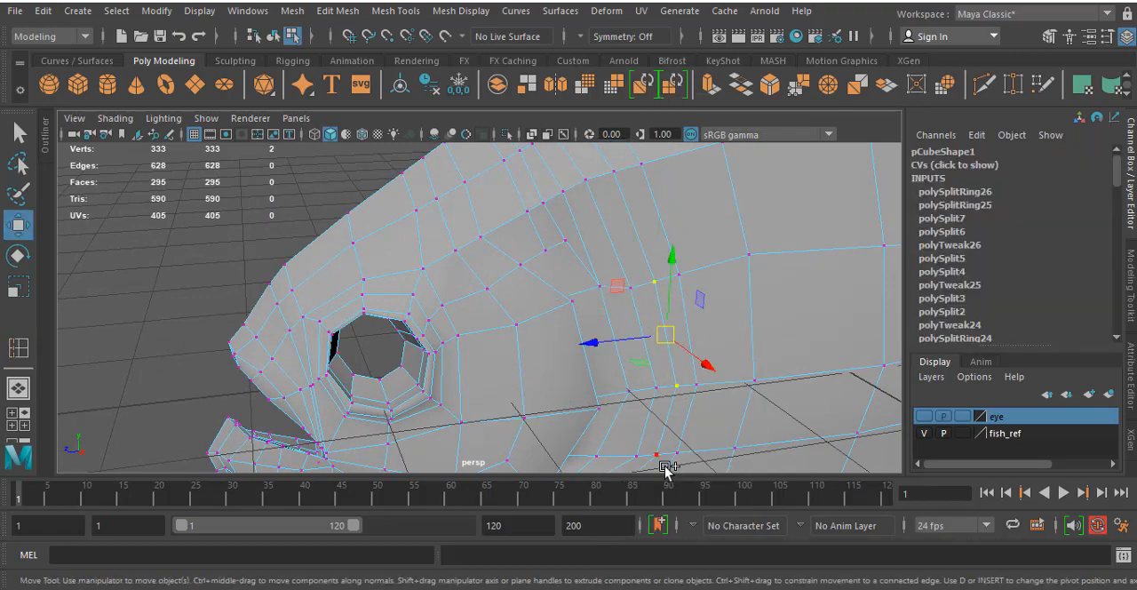
pyautogui.keyDown('shift'); pyautogui.click(658, 454); pyautogui.keyUp('shift')
# - Compare the selected vertices with the gill cover's rear rim in the side reference image and in perspective
pyautogui.press('space')
pyautogui.press('space')
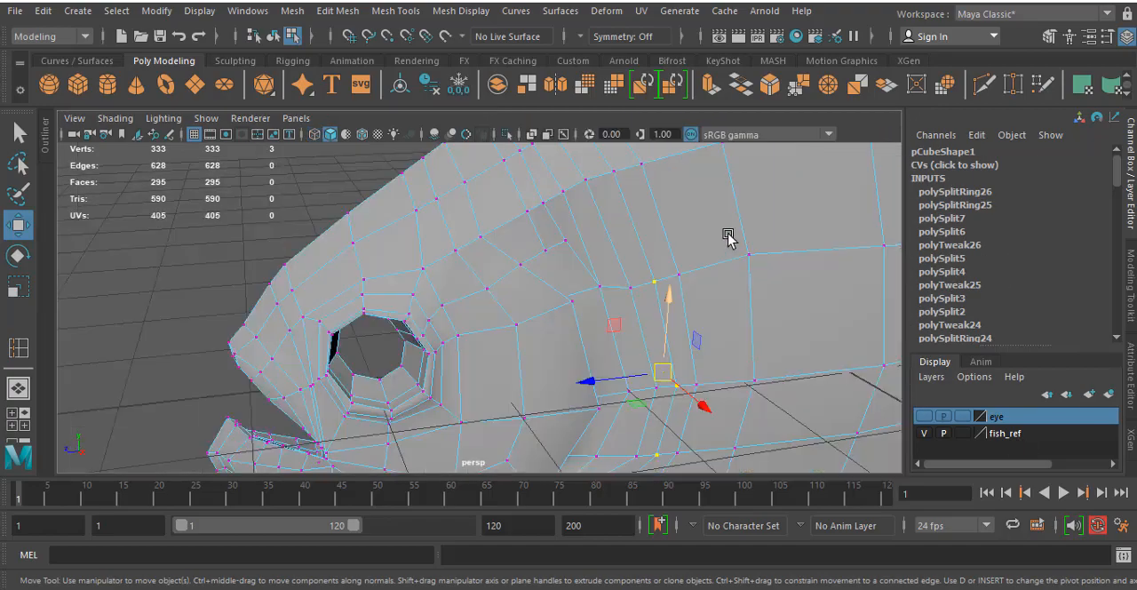
pyautogui.keyDown('alt'); pyautogui.moveTo(728, 238); pyautogui.dragTo(698, 277); pyautogui.keyUp('alt')
pyautogui.keyDown('alt'); pyautogui.moveTo(586, 373); pyautogui.dragTo(673, 293); pyautogui.keyUp('alt')
pyautogui.press('space')
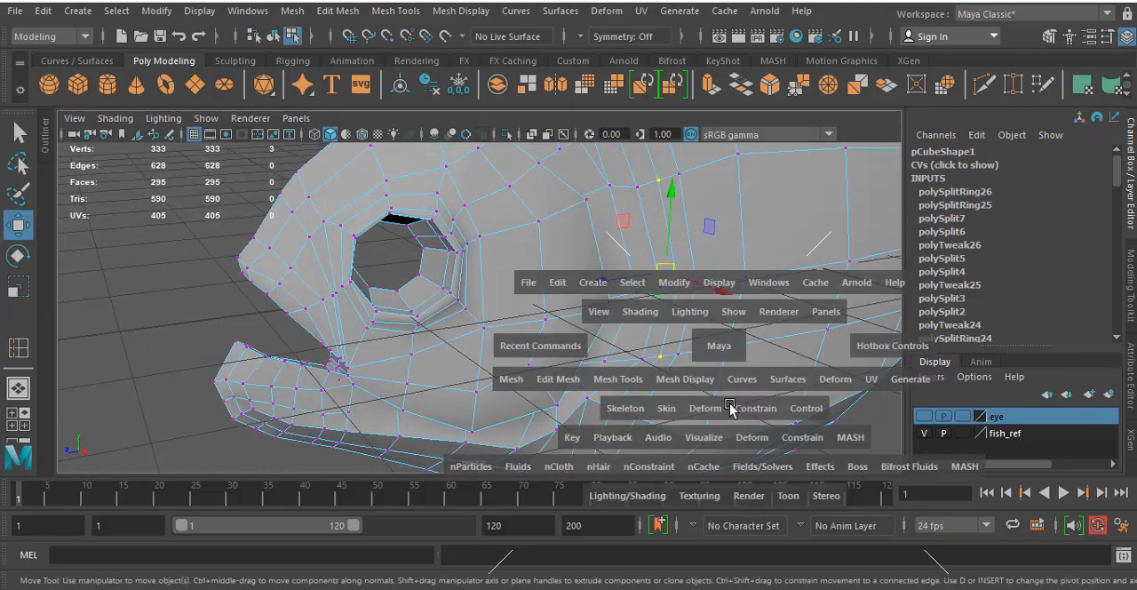
pyautogui.press('space')
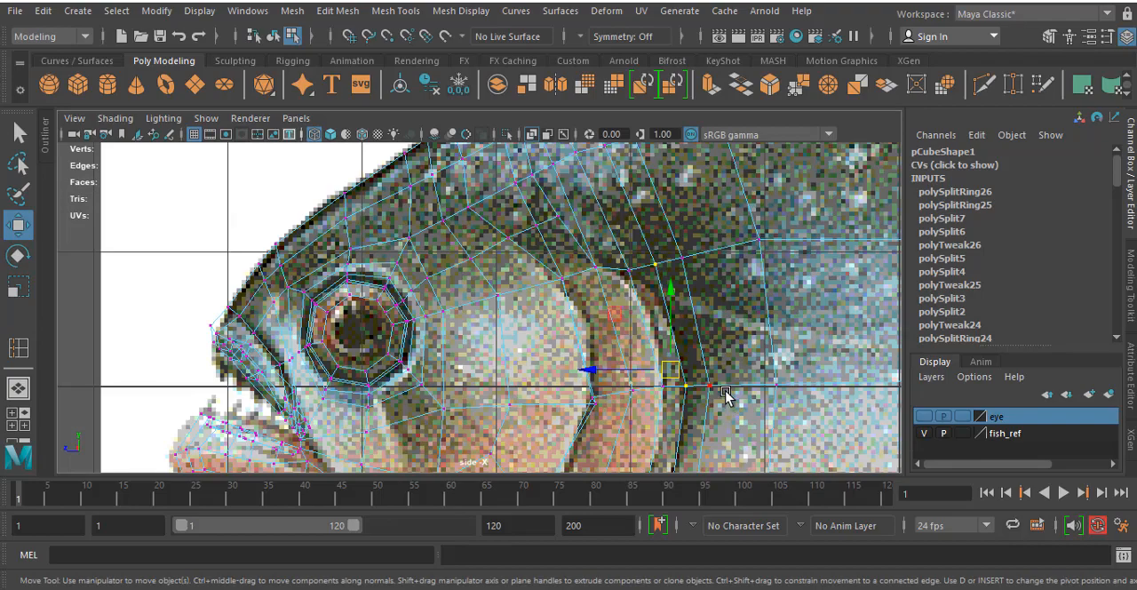
pyautogui.press('space')
pyautogui.press('space')
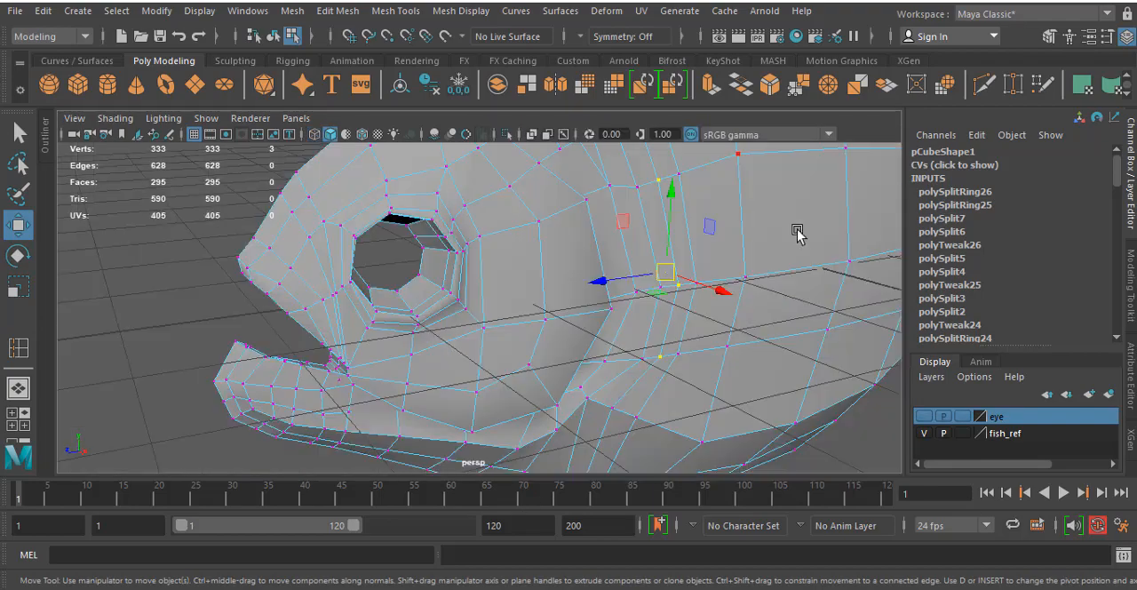
# - Move the vertices behind the gill cover's rear rim one by one toward the head, down to its lower corner, to form a crease
pyautogui.keyDown('alt'); pyautogui.moveTo(794, 229); pyautogui.dragTo(584, 249); pyautogui.keyUp('alt')
pyautogui.click(657, 256)
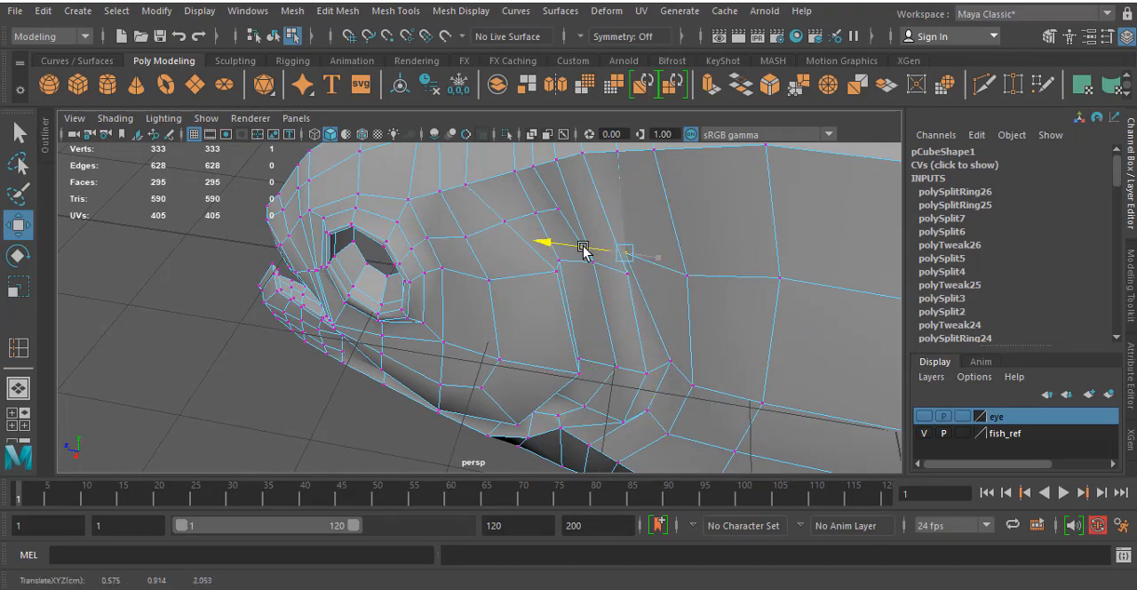
pyautogui.click(666, 364)
pyautogui.moveTo(619, 357); pyautogui.dragTo(604, 356)
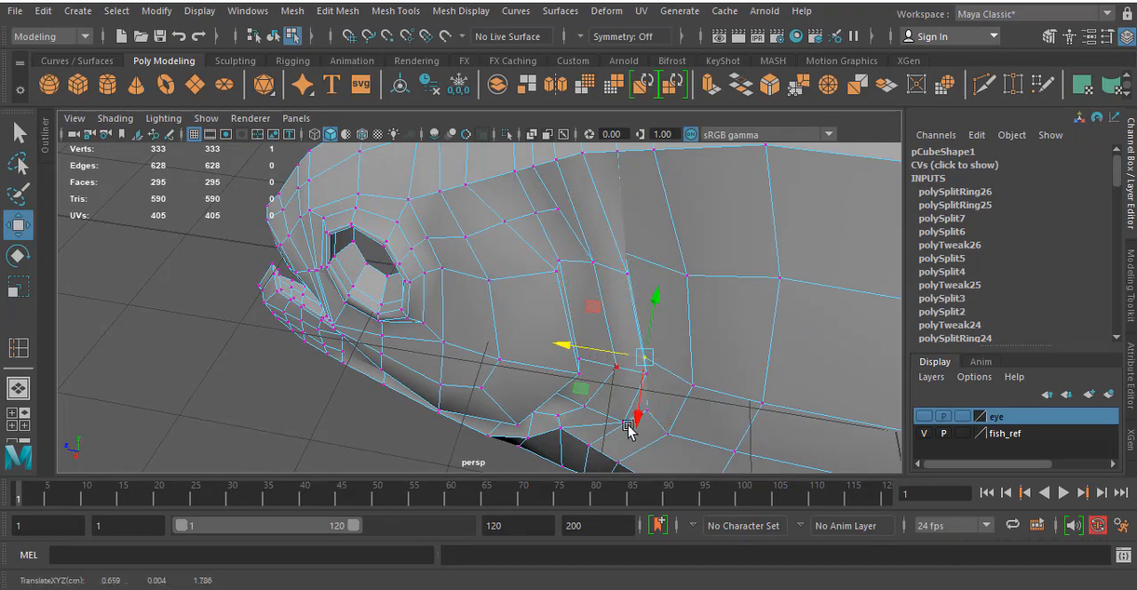
pyautogui.moveTo(629, 429)
pyautogui.keyDown('alt'); pyautogui.mouseDown()
pyautogui.moveTo(675, 389)
pyautogui.moveTo(610, 382)
pyautogui.moveTo(648, 422)
pyautogui.moveTo(594, 440)
pyautogui.moveTo(638, 433)
pyautogui.moveTo(619, 425)
pyautogui.mouseUp(); pyautogui.keyUp('alt')
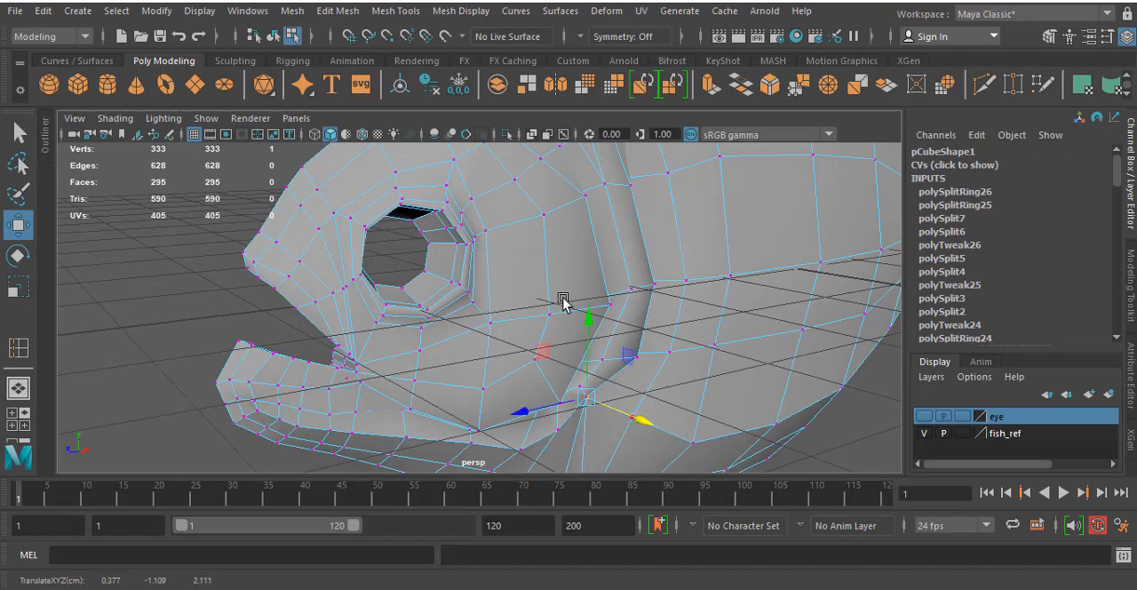
pyautogui.keyDown('alt'); pyautogui.moveTo(564, 302); pyautogui.dragTo(513, 279); pyautogui.keyUp('alt')
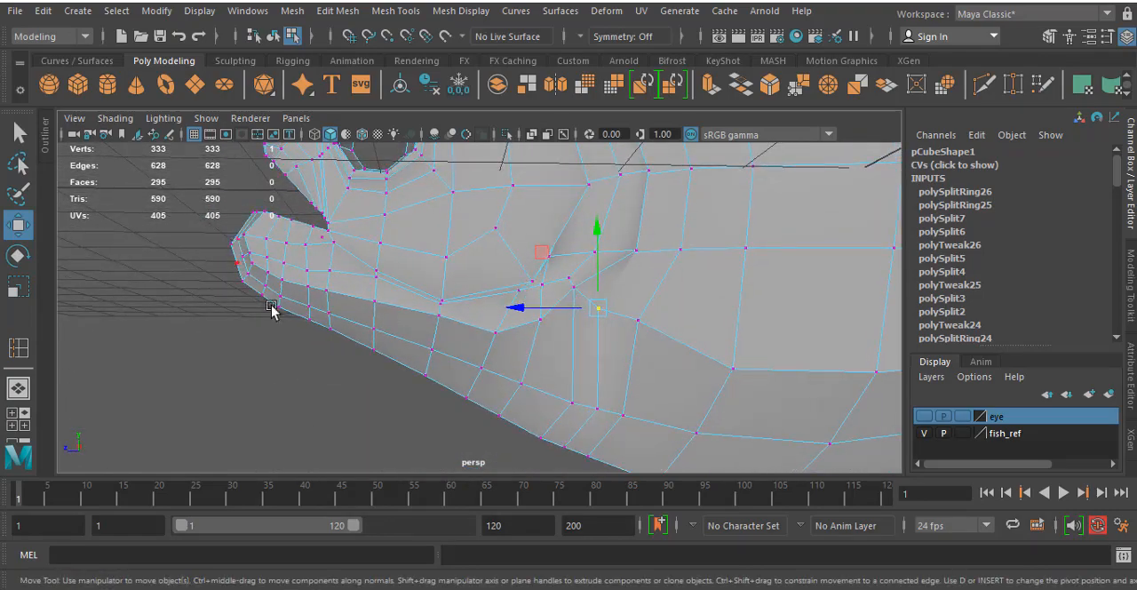
pyautogui.keyDown('alt'); pyautogui.moveTo(582, 361); pyautogui.dragTo(629, 373); pyautogui.keyUp('alt')
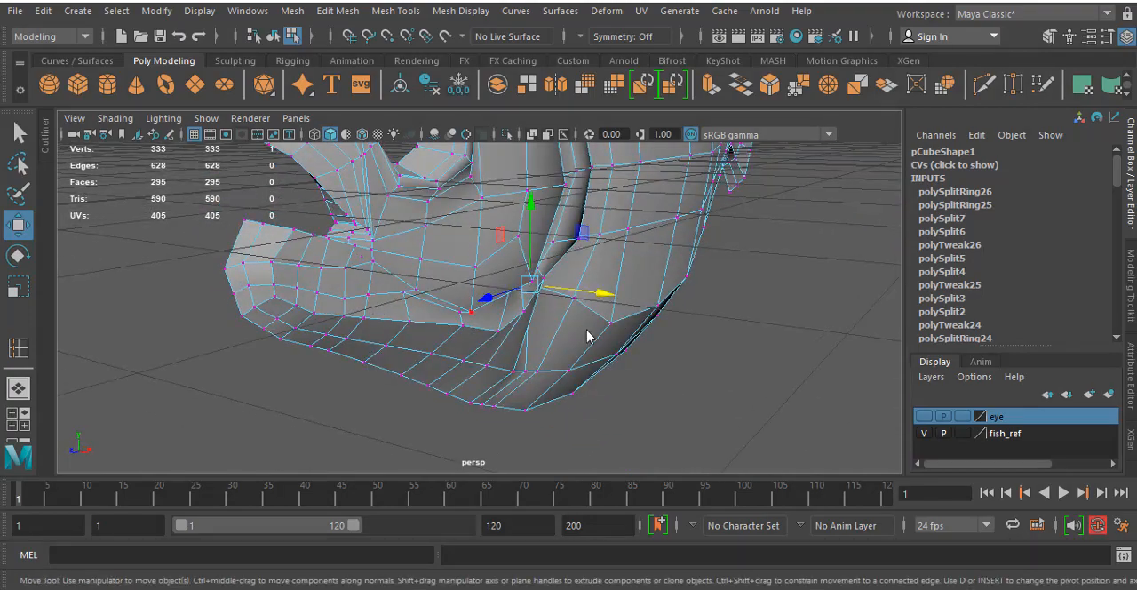
# - In the side view, shift the foremost vertex of the lower jaw tip slightly back to match the reference
pyautogui.press('space')
pyautogui.press('space')
pyautogui.scroll(5, 525, 373)
pyautogui.keyDown('alt'); pyautogui.moveTo(687, 209); pyautogui.dragTo(755, 165, button='middle'); pyautogui.keyUp('alt')
pyautogui.scroll(2, 533, 353)
pyautogui.keyDown('alt'); pyautogui.moveTo(410, 329); pyautogui.dragTo(518, 266, button='middle'); pyautogui.keyUp('alt')
pyautogui.scroll(2, 531, 236)
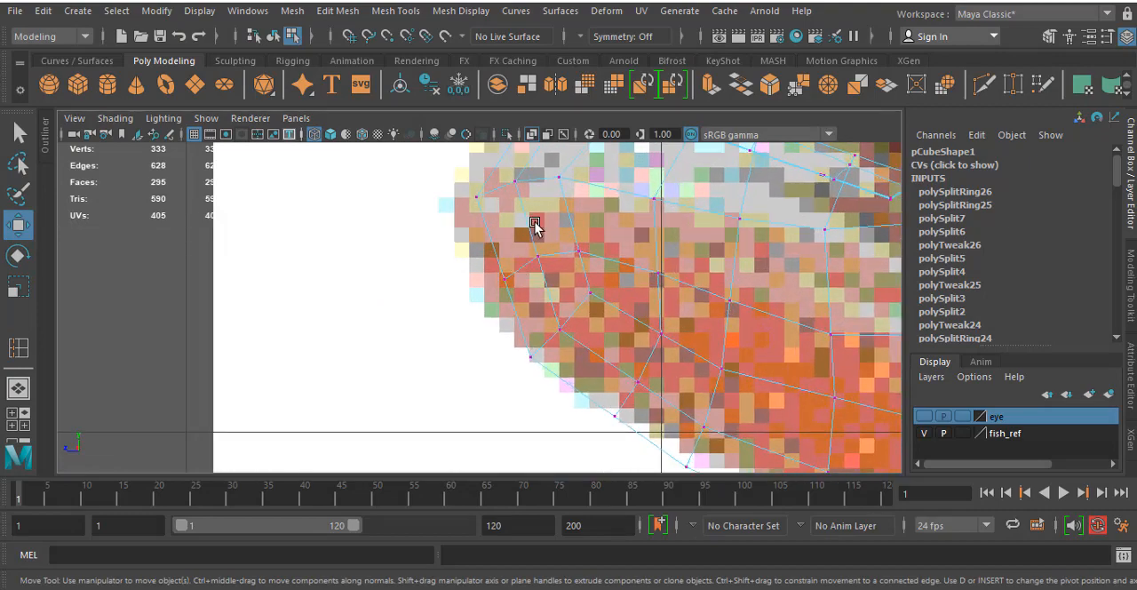
pyautogui.keyDown('alt'); pyautogui.moveTo(535, 227); pyautogui.dragTo(453, 247, button='middle'); pyautogui.keyUp('alt')
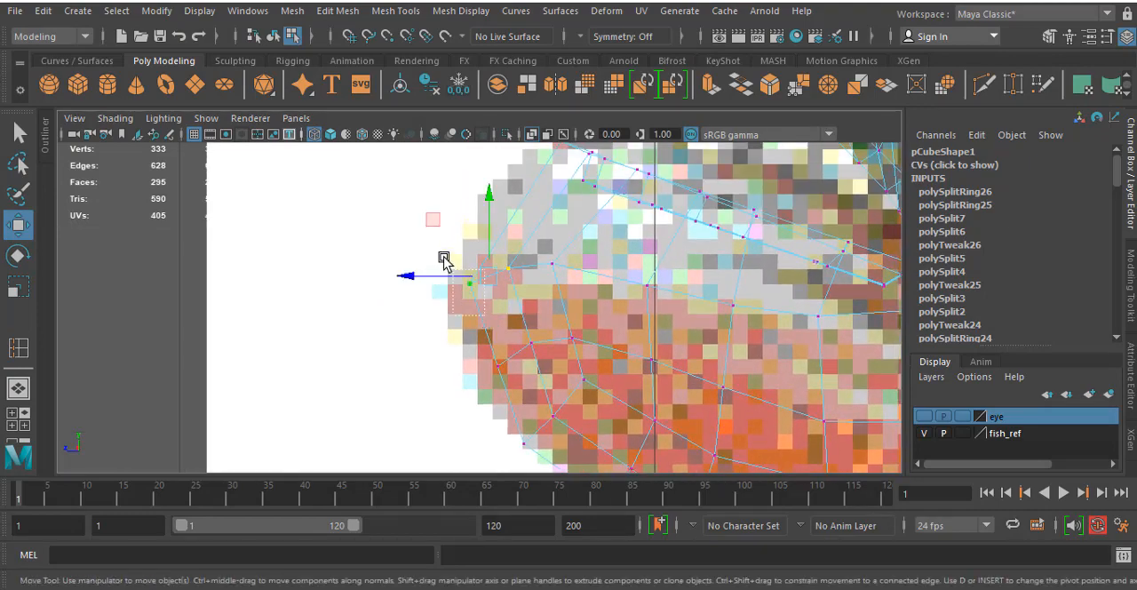
pyautogui.moveTo(474, 282); pyautogui.dragTo(480, 283)
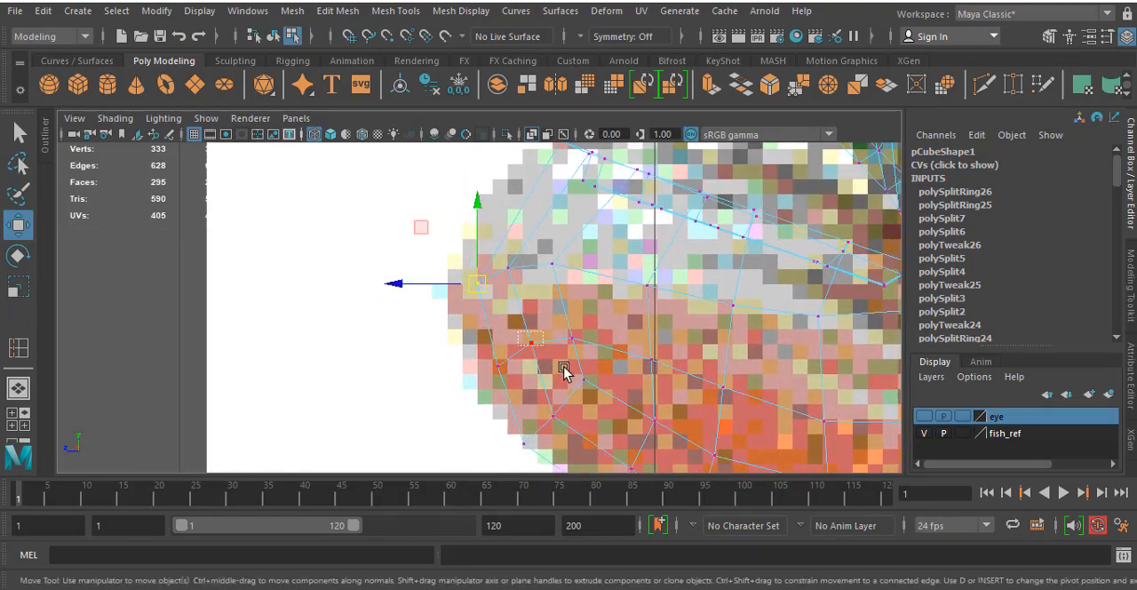
# - Move the inner vertices behind the lower jaw tip horizontally forward, closer to the jaw's front outline
pyautogui.moveTo(514, 348); pyautogui.dragTo(484, 349)
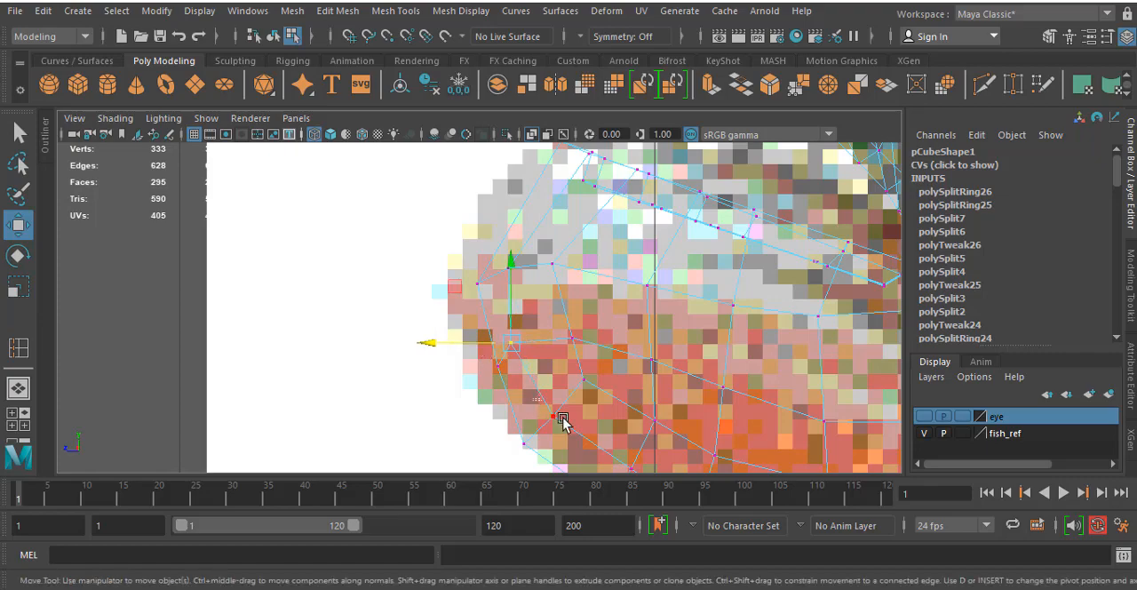
pyautogui.moveTo(528, 422); pyautogui.dragTo(512, 424)
pyautogui.click(502, 263)
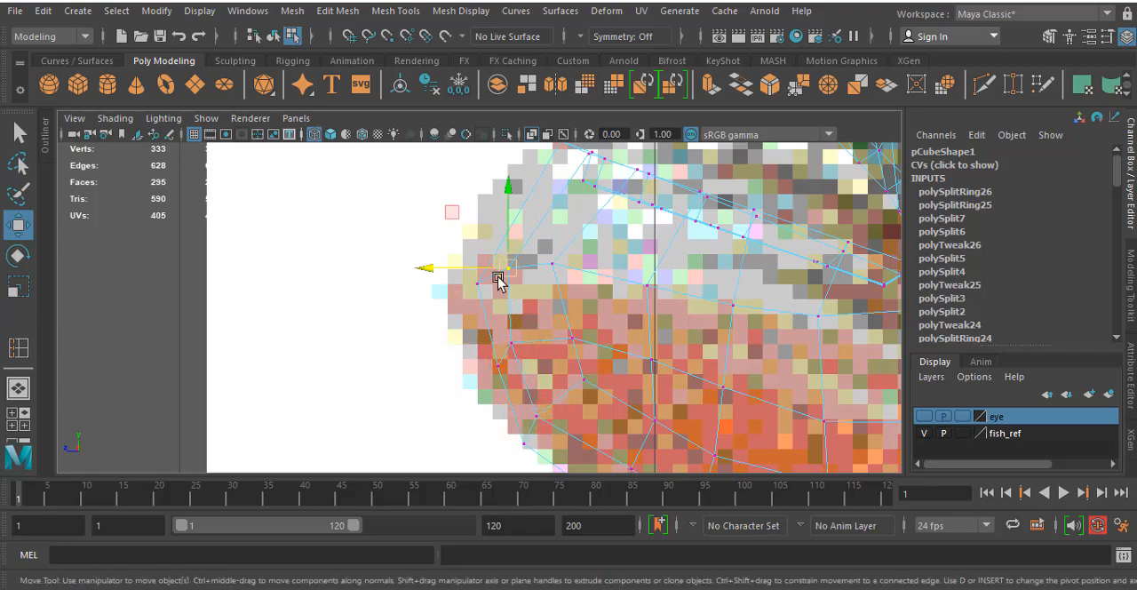
pyautogui.moveTo(497, 265); pyautogui.dragTo(473, 271)
# - Examine the reshaped lower jaw and the area under the gill cover in perspective and against the side reference image
pyautogui.press('space')
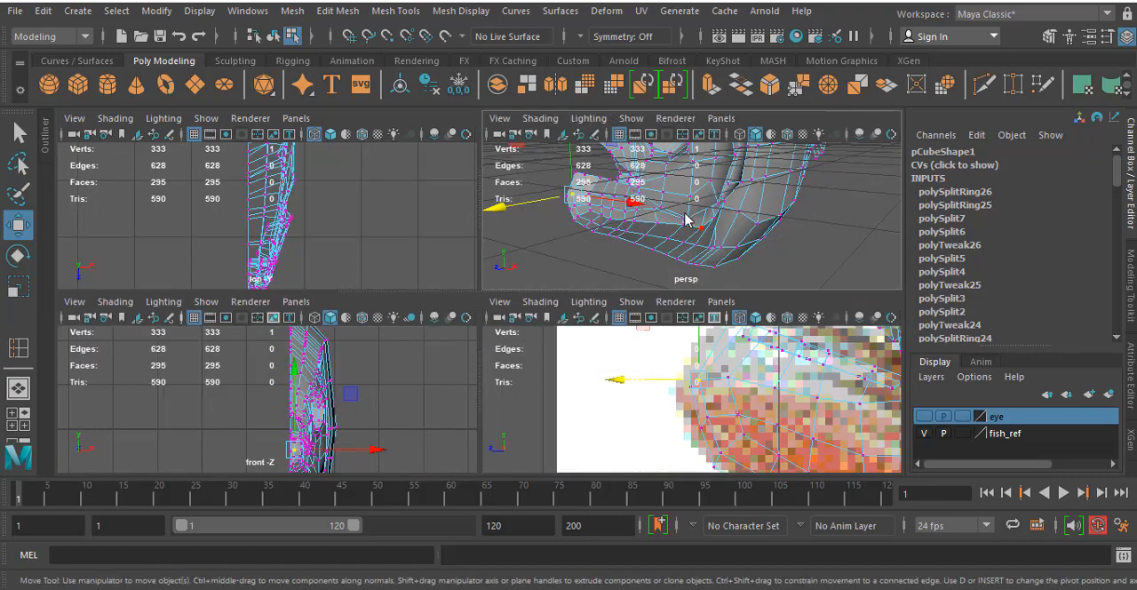
pyautogui.press('space')
pyautogui.keyDown('alt'); pyautogui.moveTo(595, 233); pyautogui.dragTo(381, 293); pyautogui.keyUp('alt')
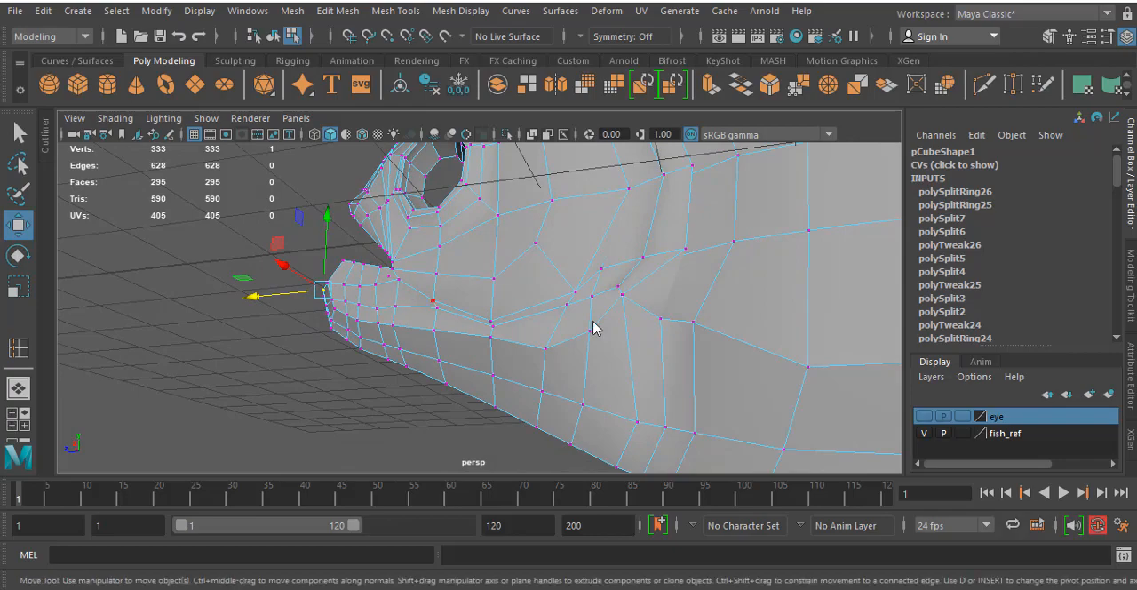
pyautogui.press('space')
pyautogui.press('space')
pyautogui.keyDown('alt'); pyautogui.moveTo(734, 398); pyautogui.dragTo(376, 272, button='middle'); pyautogui.keyUp('alt')
pyautogui.scroll(-12, 376, 272)
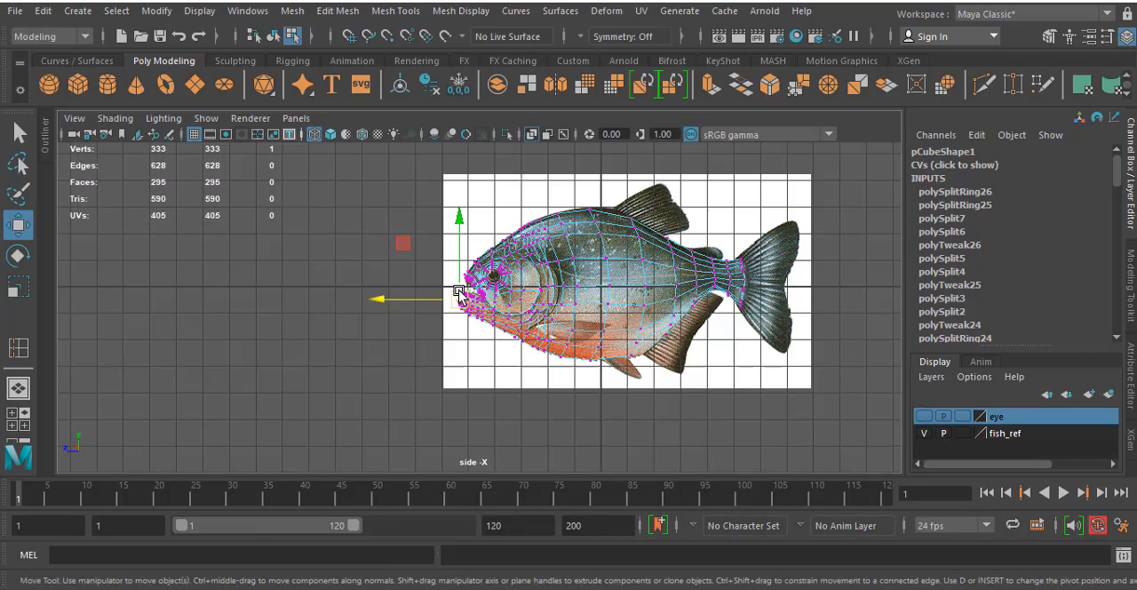
pyautogui.scroll(5, 465, 296)
pyautogui.scroll(6, 521, 300)
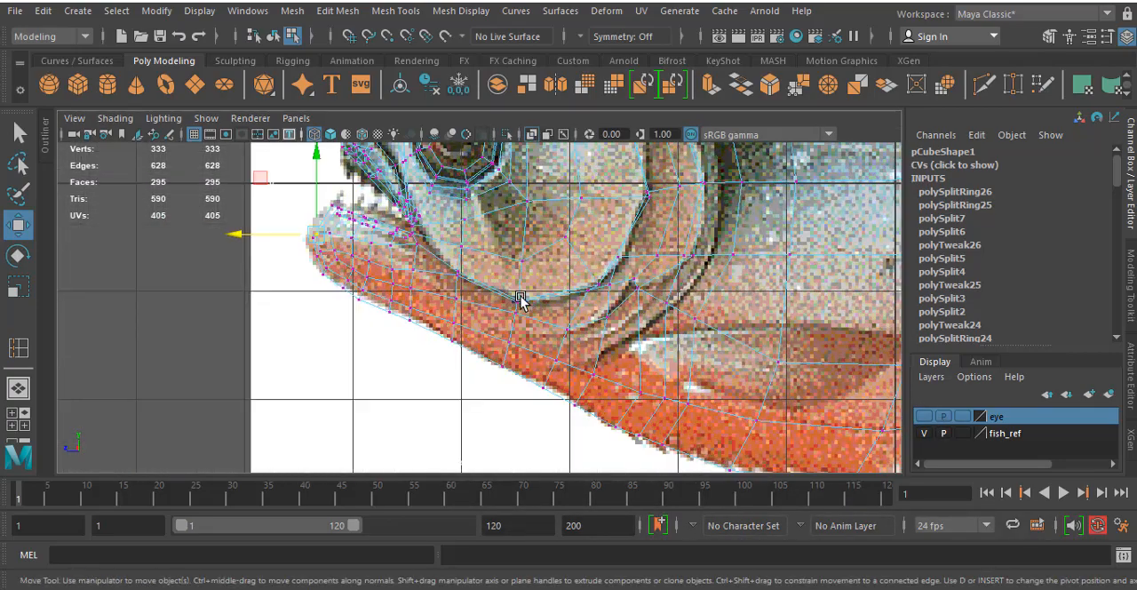
# - In the side view, move two vertices at the gill cover's lower corner onto the reference image's dark crease line
pyautogui.scroll(2, 566, 319)
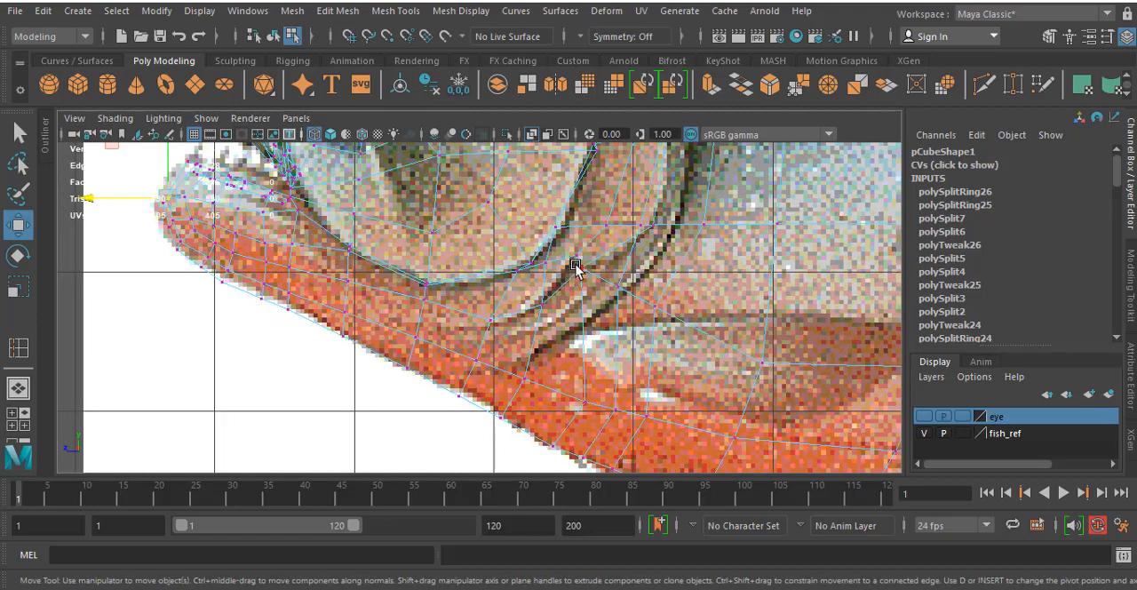
pyautogui.moveTo(592, 286); pyautogui.dragTo(541, 323)
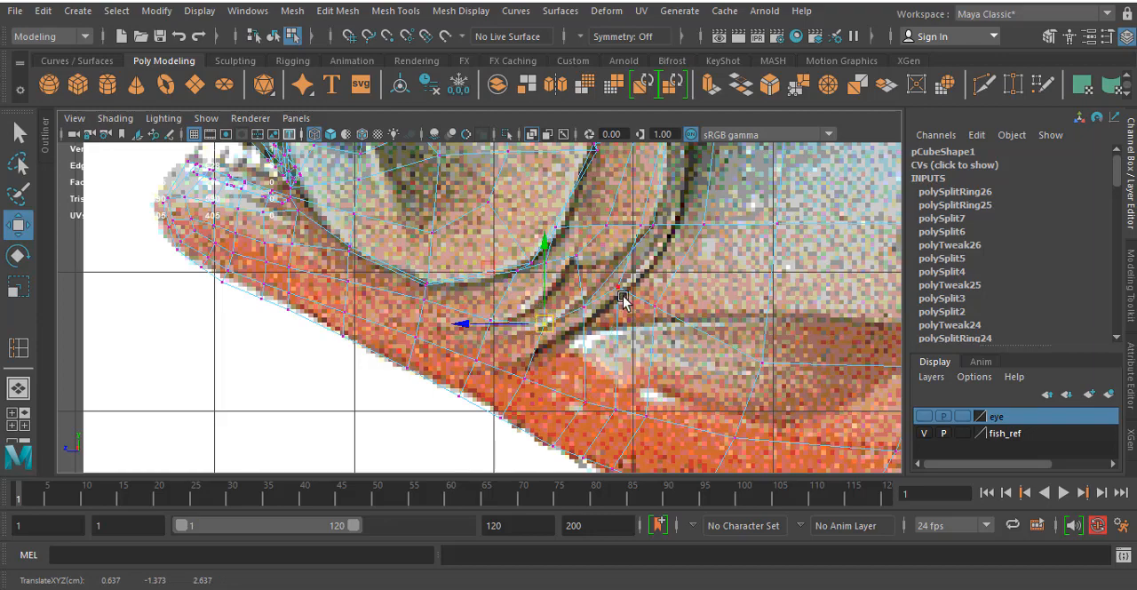
pyautogui.click(621, 286)
pyautogui.moveTo(621, 288); pyautogui.dragTo(615, 291)
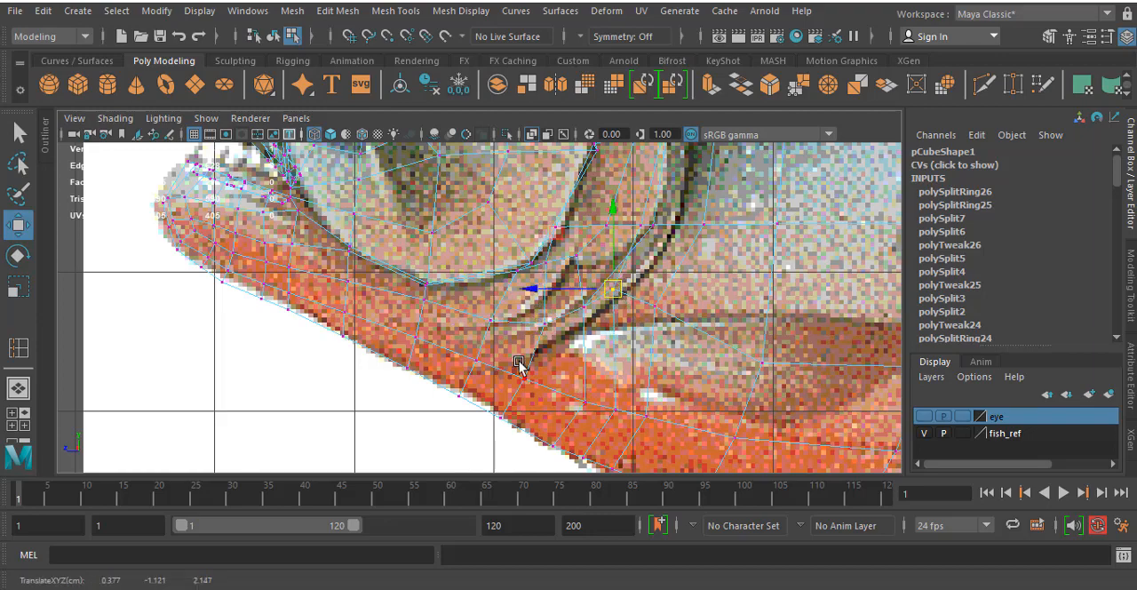
pyautogui.scroll(3, 517, 358)
pyautogui.keyDown('alt'); pyautogui.moveTo(480, 284); pyautogui.dragTo(503, 421, button='middle'); pyautogui.keyUp('alt')
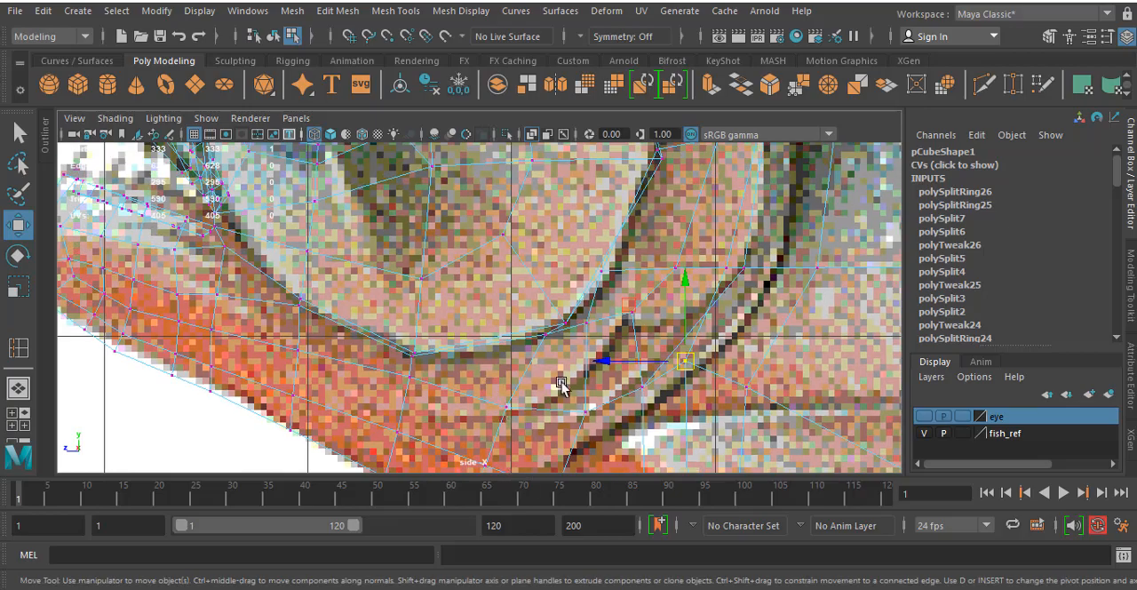
pyautogui.scroll(-8, 562, 384)
pyautogui.scroll(3, 610, 297)
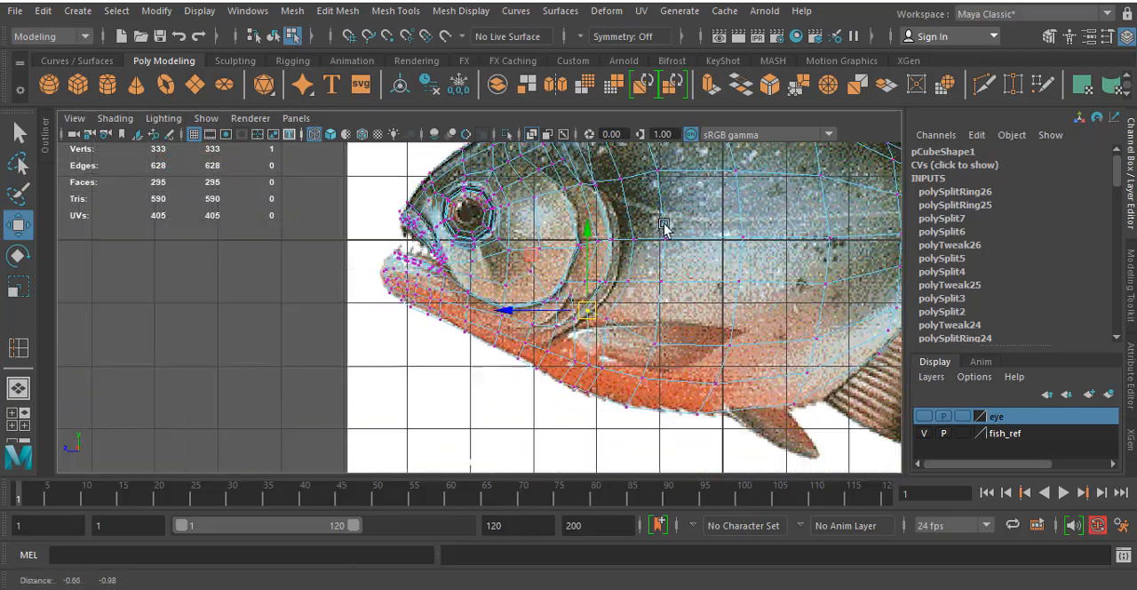
pyautogui.scroll(6, 430, 286)
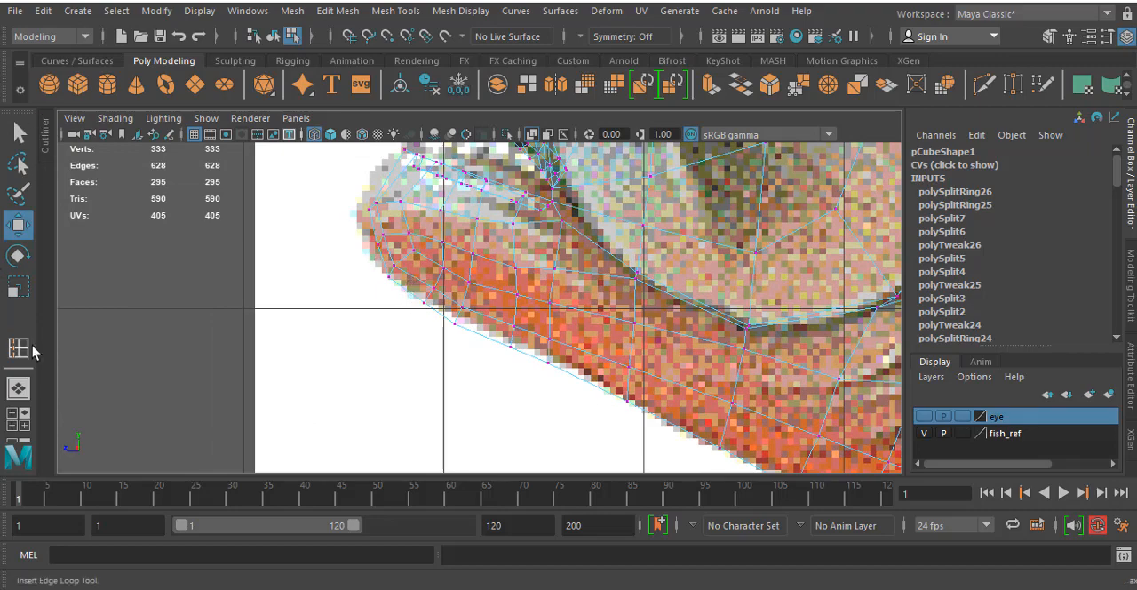
pyautogui.click(447, 12)
pyautogui.moveTo(395, 10)
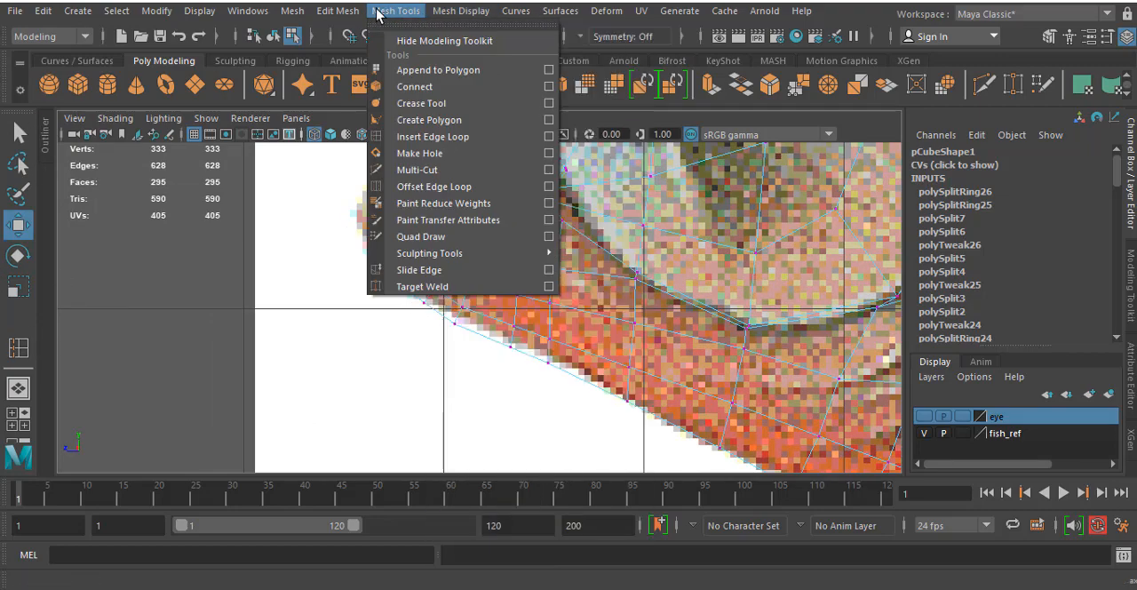
pyautogui.click(451, 174)
pyautogui.scroll(3, 411, 309)
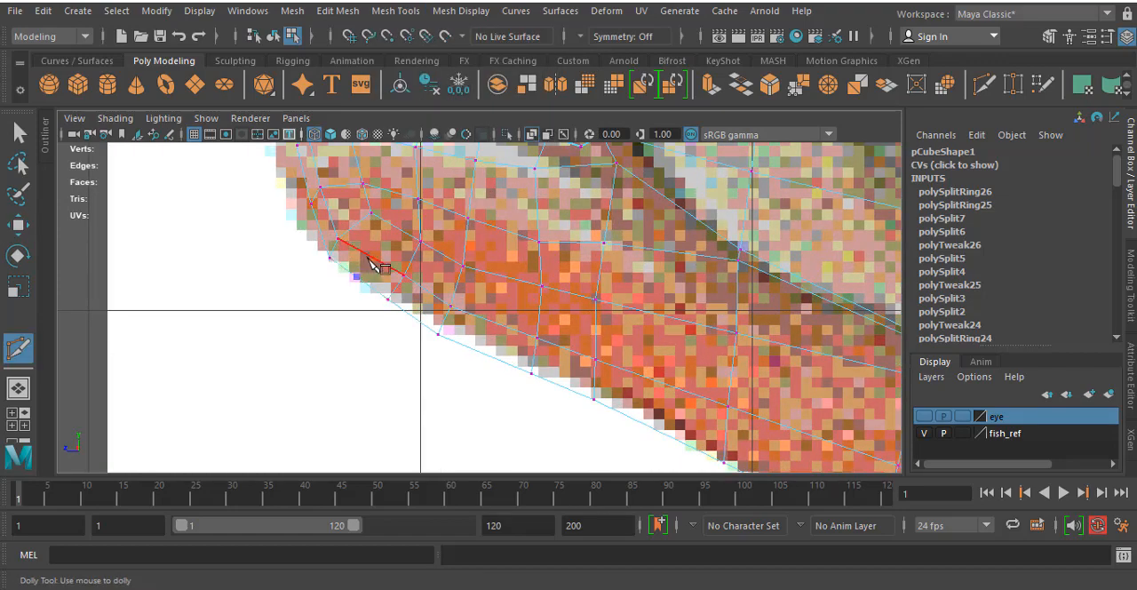
pyautogui.click(419, 213)
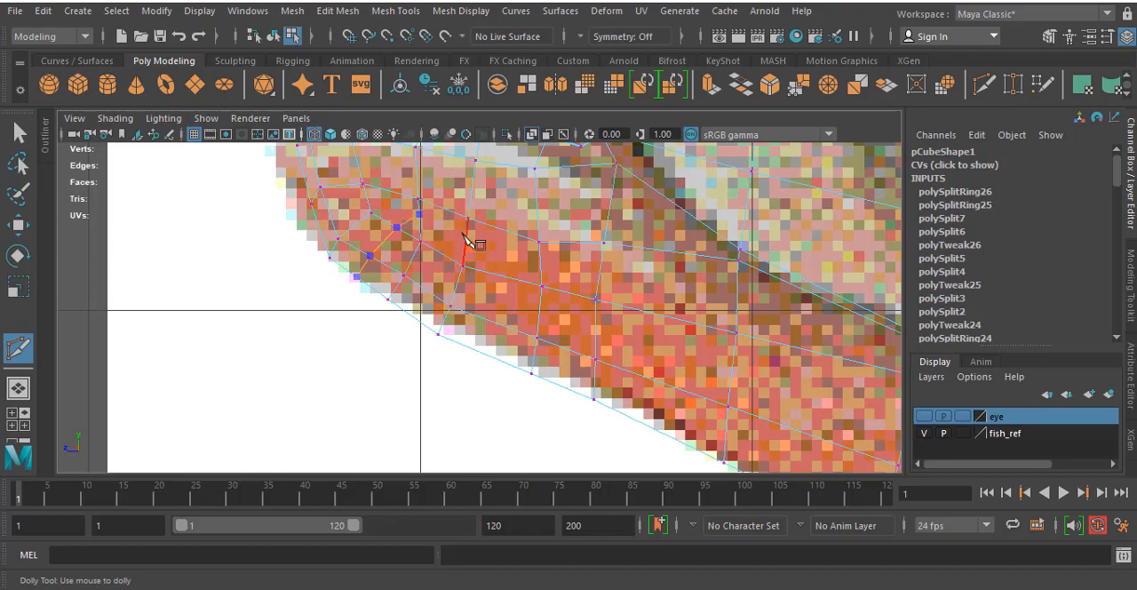
pyautogui.click(541, 264)
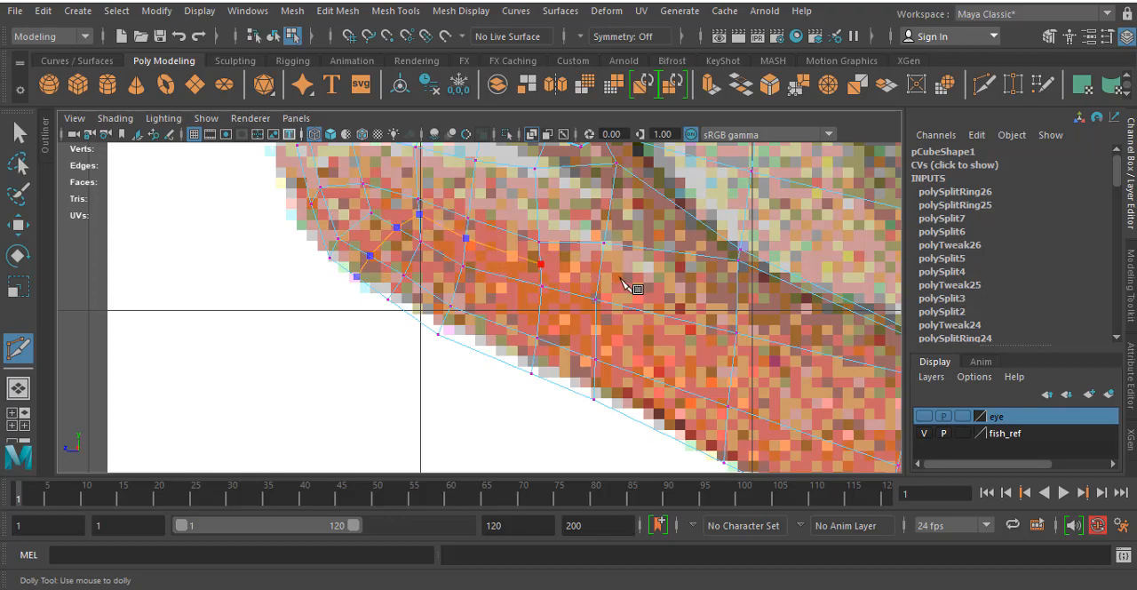
pyautogui.click(736, 306)
pyautogui.keyDown('alt'); pyautogui.moveTo(759, 279); pyautogui.dragTo(389, 148, button='middle'); pyautogui.keyUp('alt')
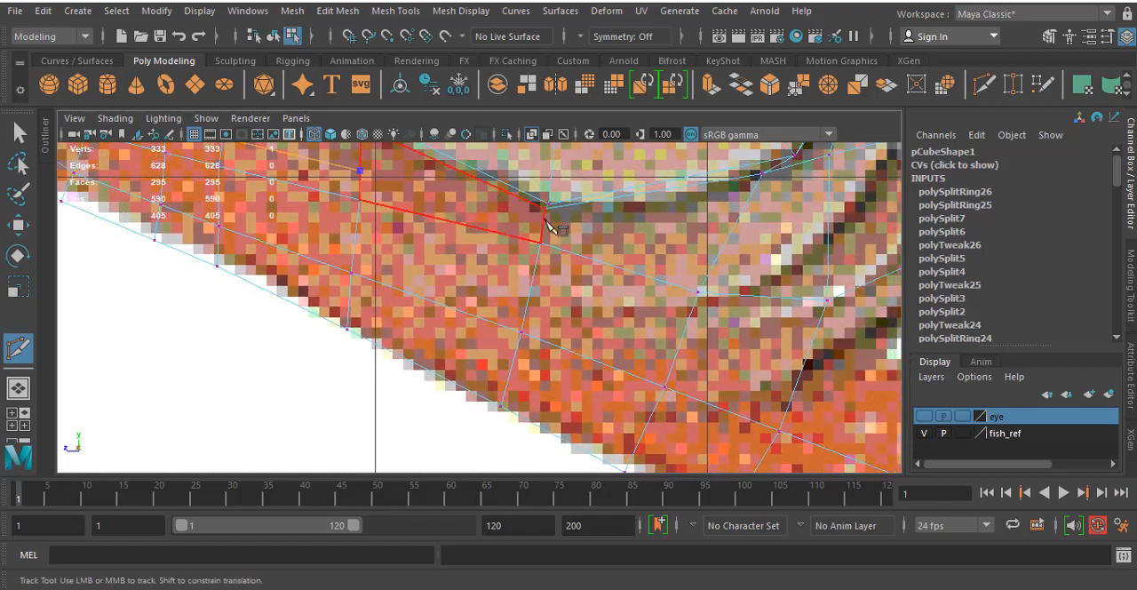
pyautogui.click(545, 228)
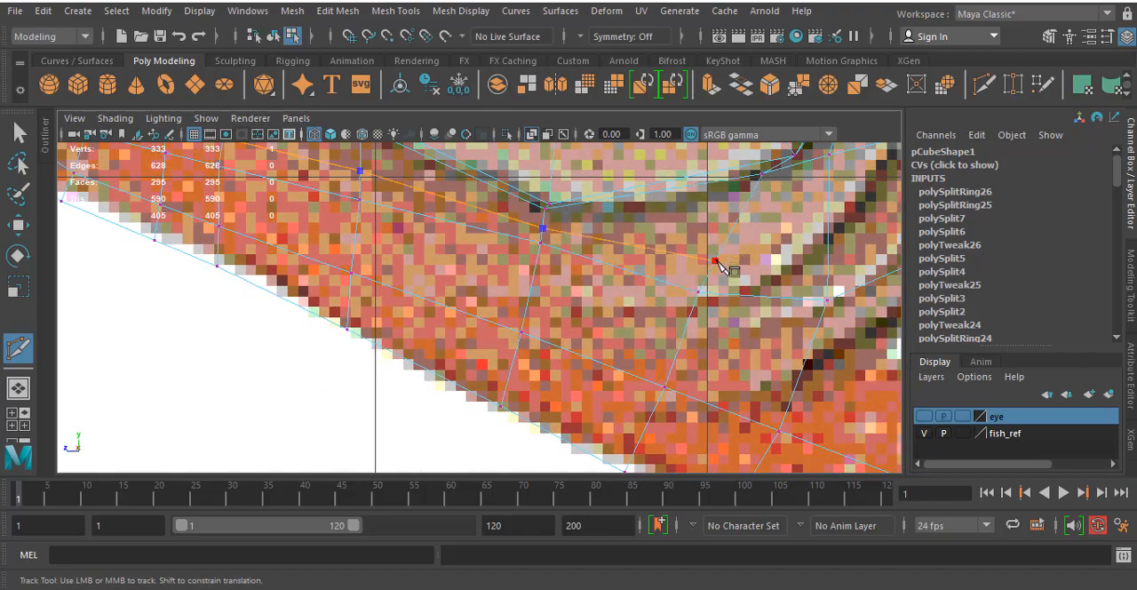
pyautogui.click(716, 261)
pyautogui.keyDown('alt'); pyautogui.moveTo(787, 274); pyautogui.dragTo(427, 393, button='middle'); pyautogui.keyUp('alt')
pyautogui.keyDown('alt'); pyautogui.moveTo(444, 315); pyautogui.dragTo(745, 277, button='middle'); pyautogui.keyUp('alt')
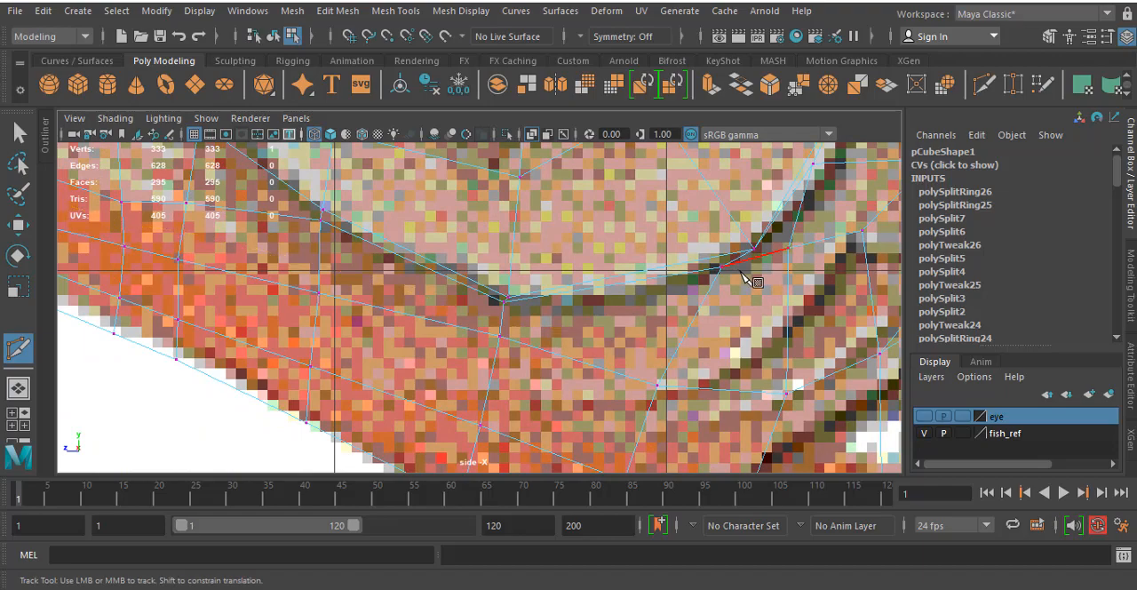
# - Use Multi-Cut to place a new edge row along the middle of the lower jaw, from its tip to below the gill cover
pyautogui.scroll(-10, 567, 350)
pyautogui.scroll(7, 486, 259)
pyautogui.keyDown('alt'); pyautogui.moveTo(389, 261); pyautogui.dragTo(457, 335, button='middle'); pyautogui.keyUp('alt')
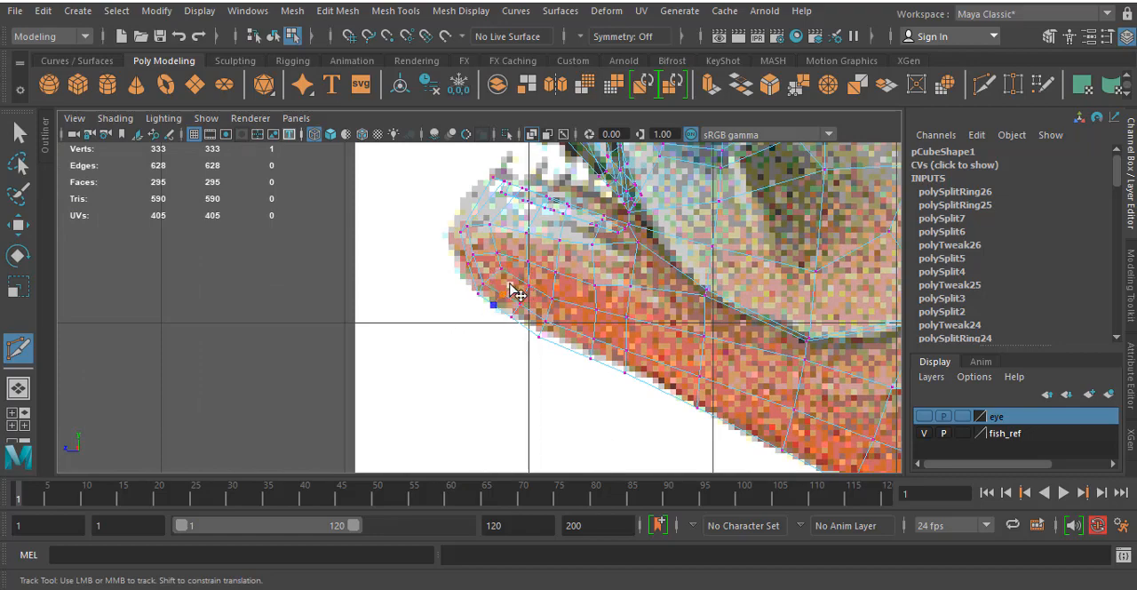
pyautogui.click(548, 312)
pyautogui.click(595, 326)
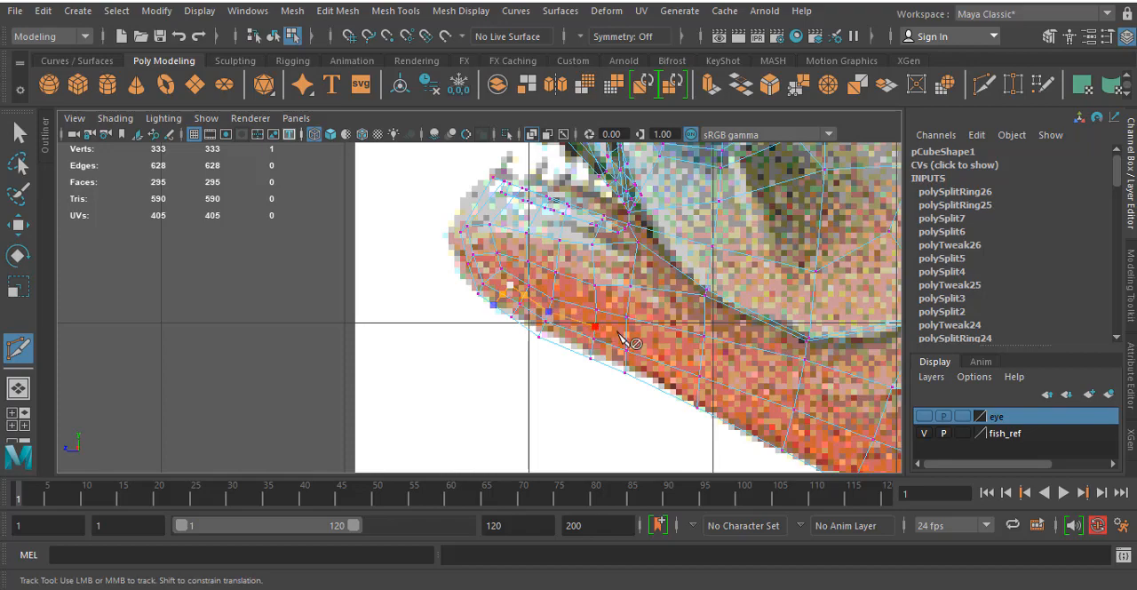
pyautogui.click(625, 336)
pyautogui.click(702, 359)
pyautogui.keyDown('alt'); pyautogui.moveTo(770, 372); pyautogui.dragTo(581, 300, button='middle'); pyautogui.keyUp('alt')
pyautogui.click(609, 321)
pyautogui.click(694, 354)
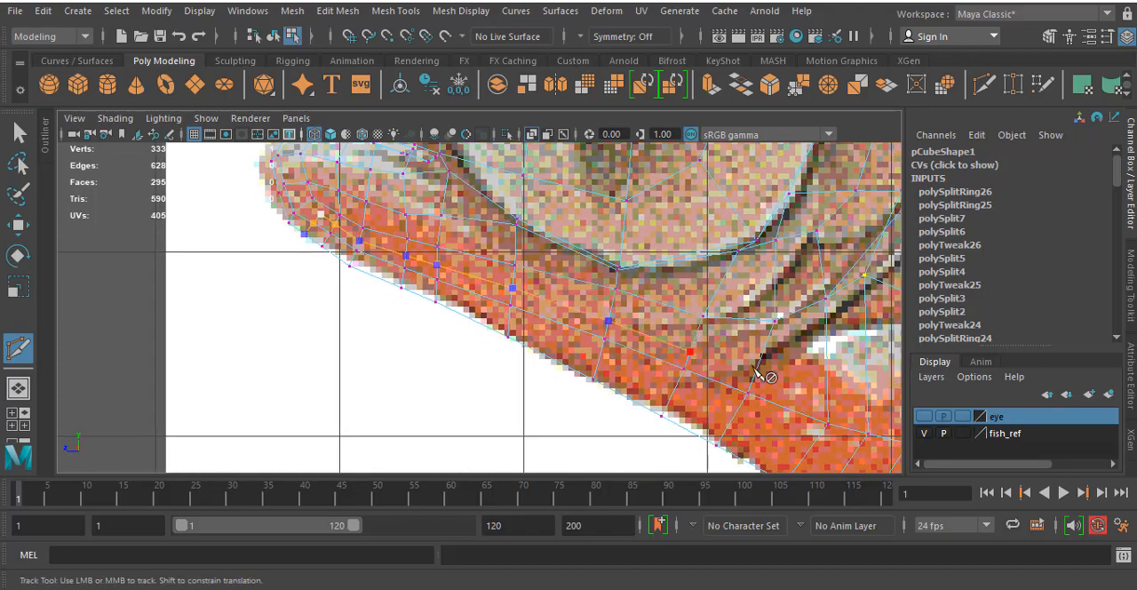
pyautogui.keyDown('alt'); pyautogui.moveTo(758, 370); pyautogui.dragTo(654, 394, button='middle'); pyautogui.keyUp('alt')
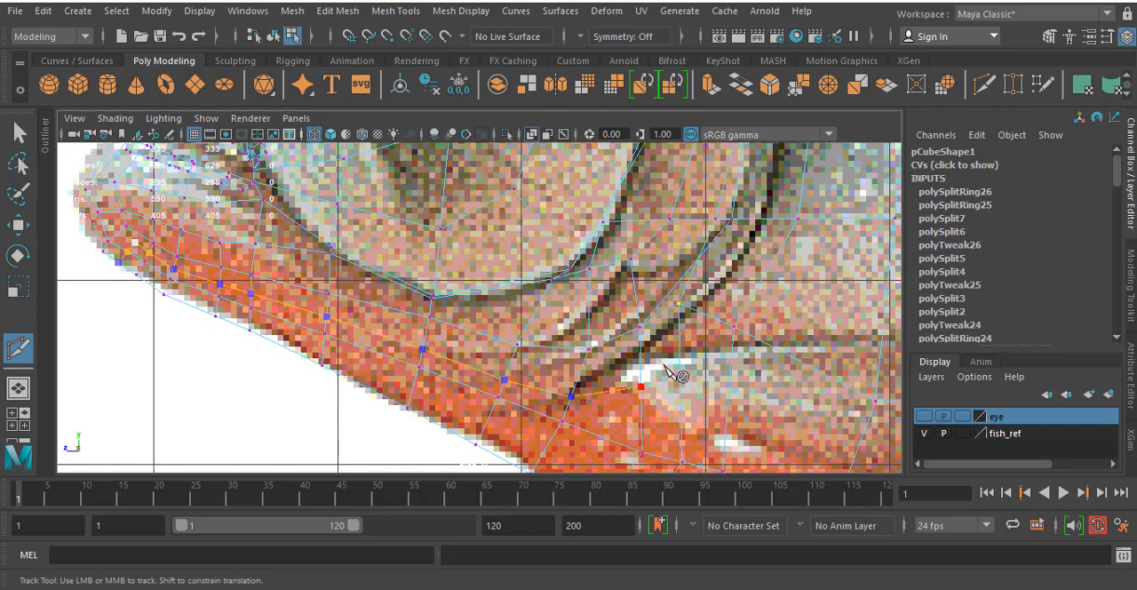
# - Continue the cut up behind the gill cover's rear rim to the top outline of the head and complete it
pyautogui.click(681, 359)
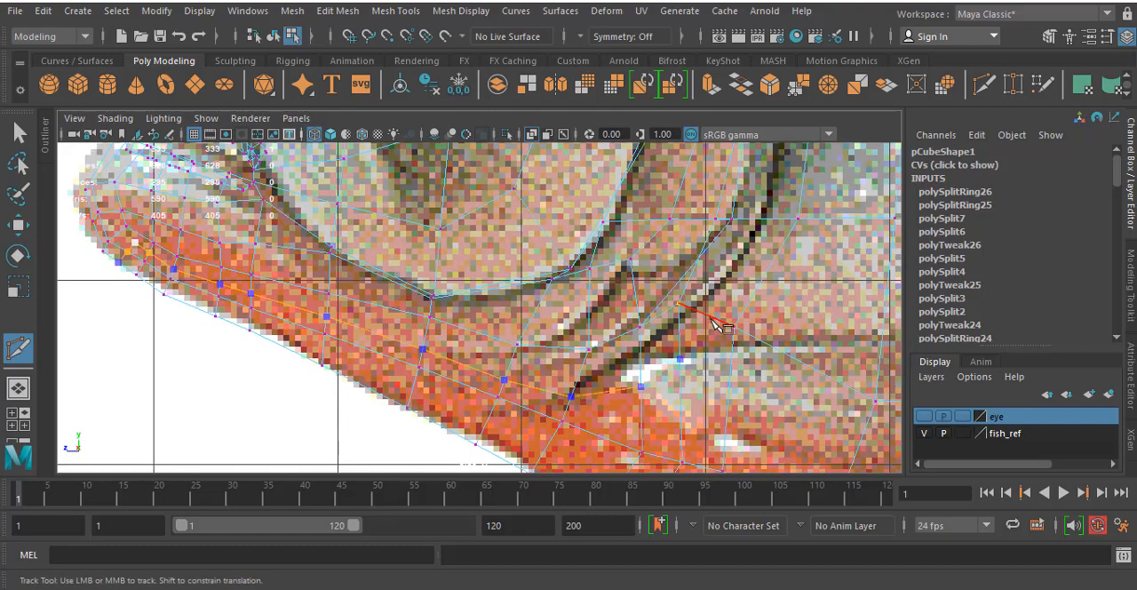
pyautogui.click(713, 318)
pyautogui.keyDown('alt'); pyautogui.moveTo(767, 242); pyautogui.dragTo(699, 346, button='middle'); pyautogui.keyUp('alt')
pyautogui.click(697, 322)
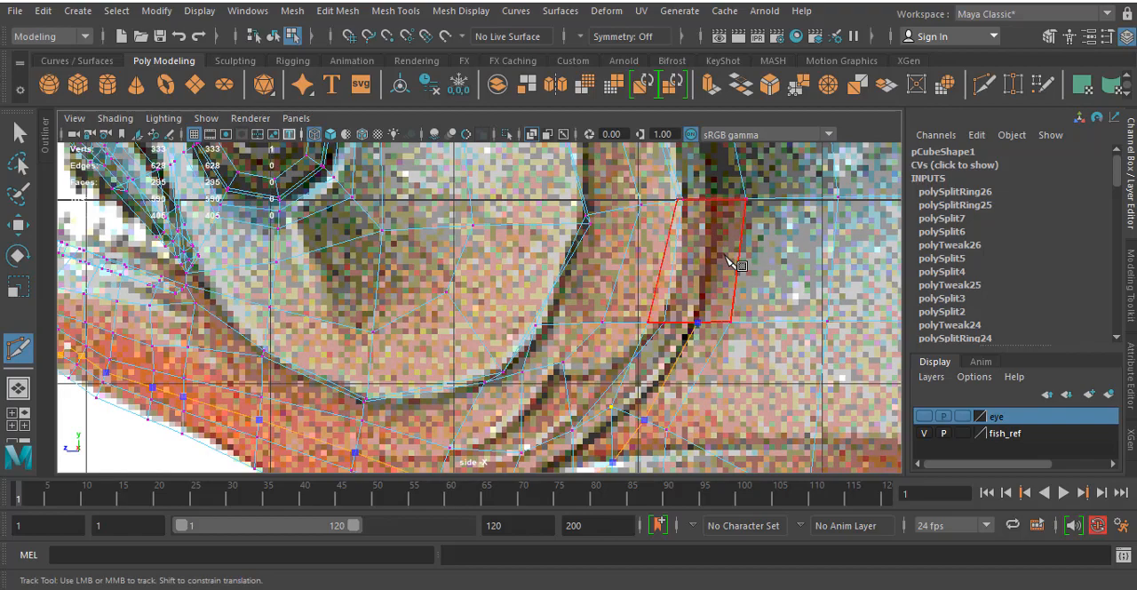
pyautogui.keyDown('alt'); pyautogui.moveTo(727, 258); pyautogui.dragTo(709, 366, button='middle'); pyautogui.keyUp('alt')
pyautogui.click(704, 310)
pyautogui.keyDown('alt'); pyautogui.moveTo(693, 206); pyautogui.dragTo(691, 397, button='middle'); pyautogui.keyUp('alt')
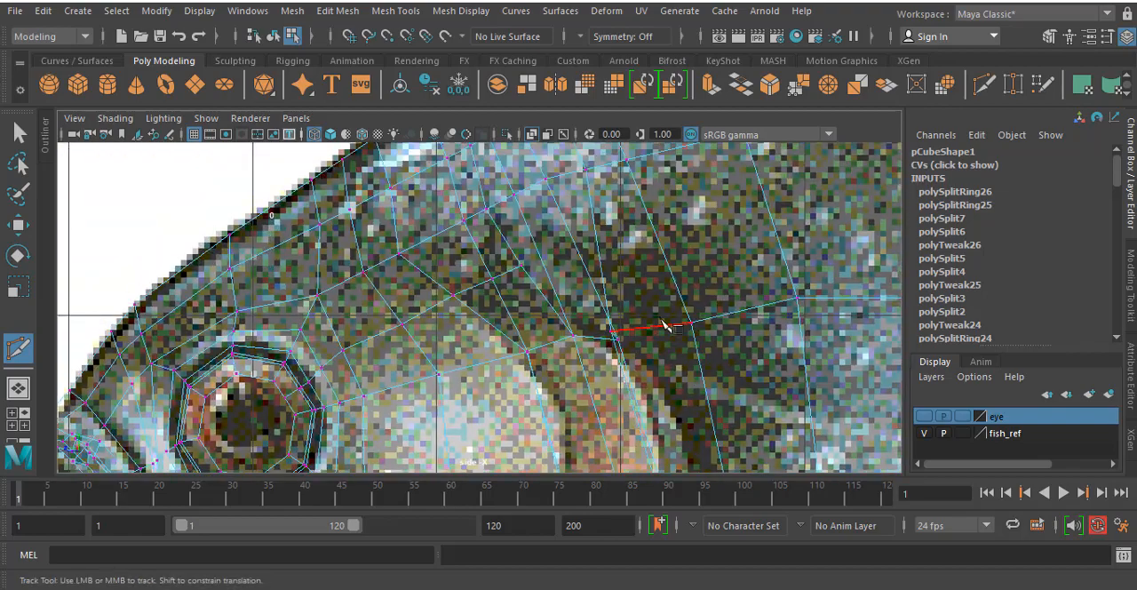
pyautogui.click(661, 322)
pyautogui.keyDown('alt'); pyautogui.moveTo(607, 173); pyautogui.dragTo(643, 329, button='middle'); pyautogui.keyUp('alt')
pyautogui.click(646, 320)
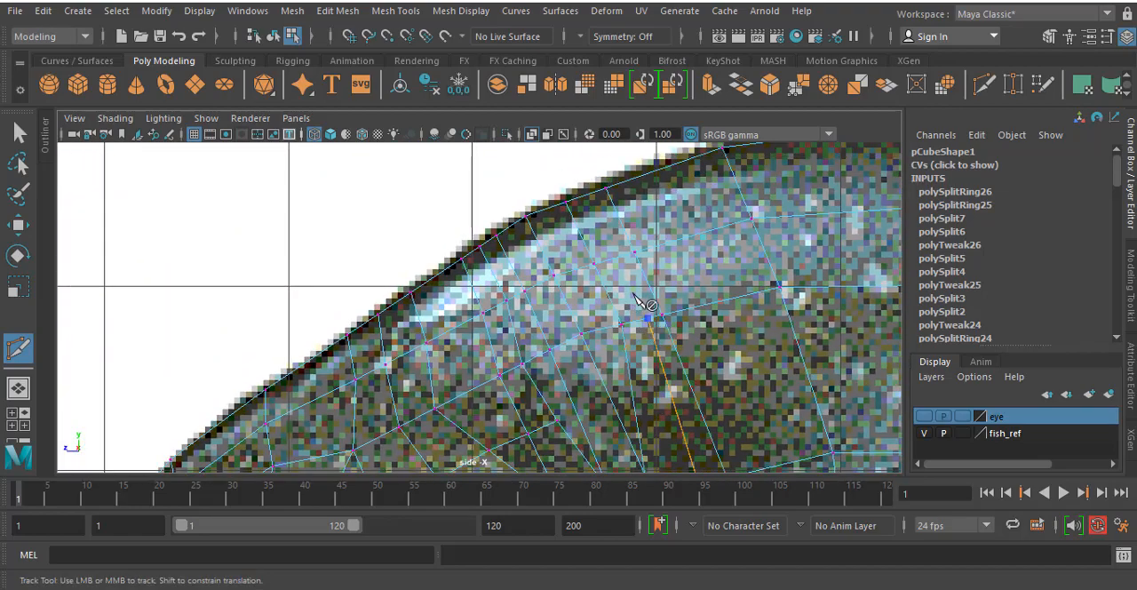
pyautogui.click(620, 256)
pyautogui.click(590, 195)
pyautogui.rightClick(590, 195)
# - Cut a short edge at the lower jaw tip that joins the new edge row's front end to the neighbouring vertex
pyautogui.scroll(-8, 643, 295)
pyautogui.keyDown('alt'); pyautogui.moveTo(645, 309); pyautogui.dragTo(725, 157, button='middle'); pyautogui.keyUp('alt')
pyautogui.scroll(4, 343, 291)
pyautogui.keyDown('alt'); pyautogui.moveTo(617, 330); pyautogui.dragTo(741, 500, button='middle'); pyautogui.keyUp('alt')
pyautogui.scroll(5, 525, 283)
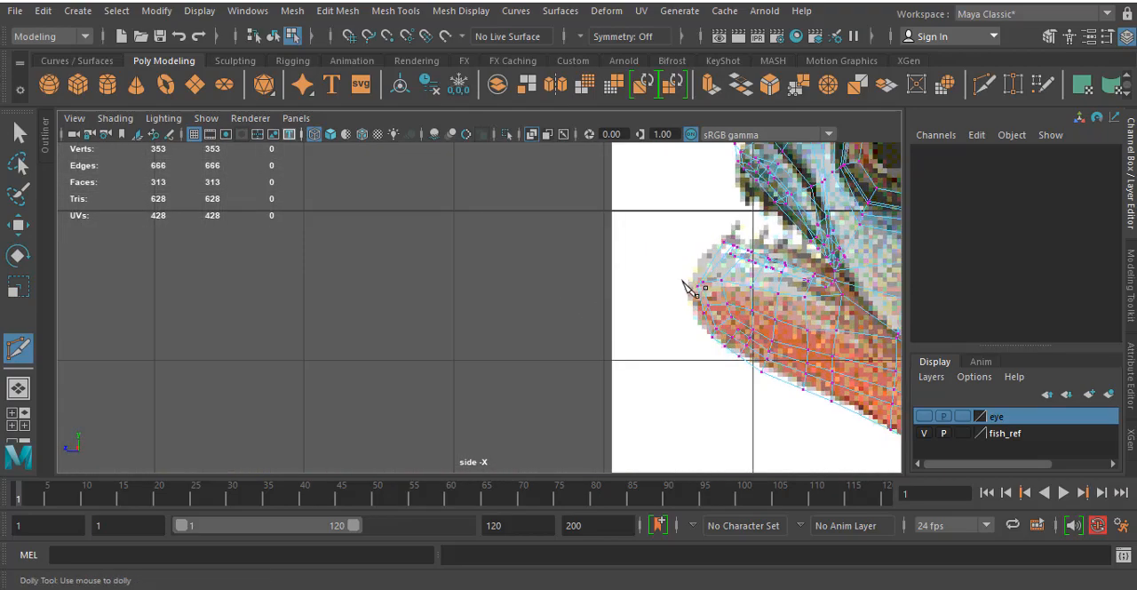
pyautogui.keyDown('alt'); pyautogui.moveTo(681, 314); pyautogui.dragTo(499, 272, button='middle'); pyautogui.keyUp('alt')
pyautogui.scroll(3, 499, 278)
pyautogui.scroll(6, 617, 263)
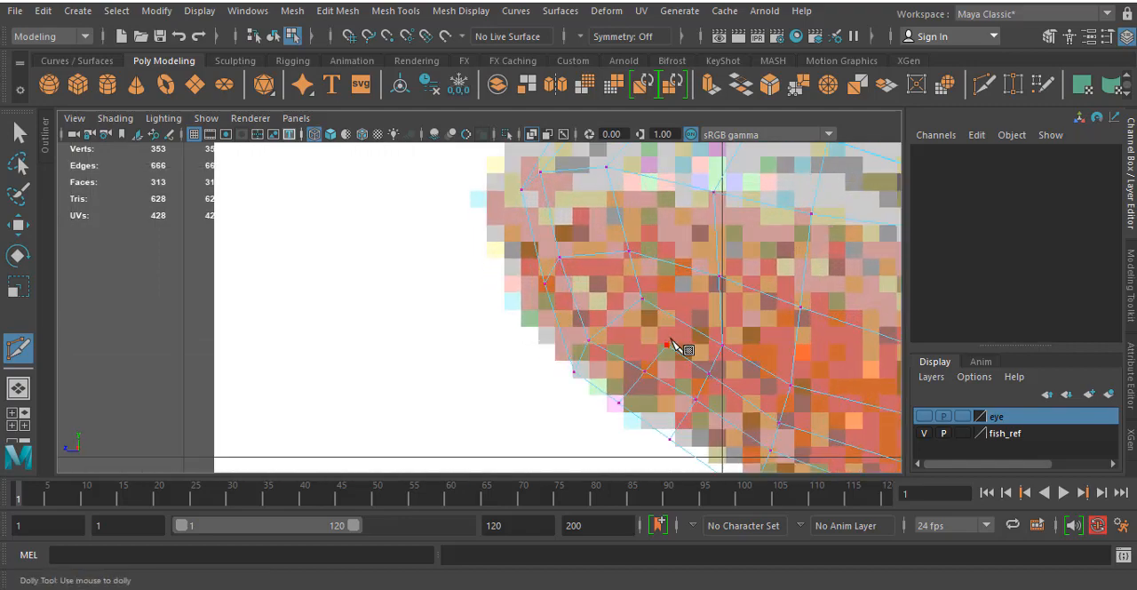
pyautogui.click(641, 302)
pyautogui.rightClick(643, 303)
# - In the perspective view, slightly lower two vertices of the new edge row along the lower jaw with the Move tool
pyautogui.scroll(-12, 751, 304)
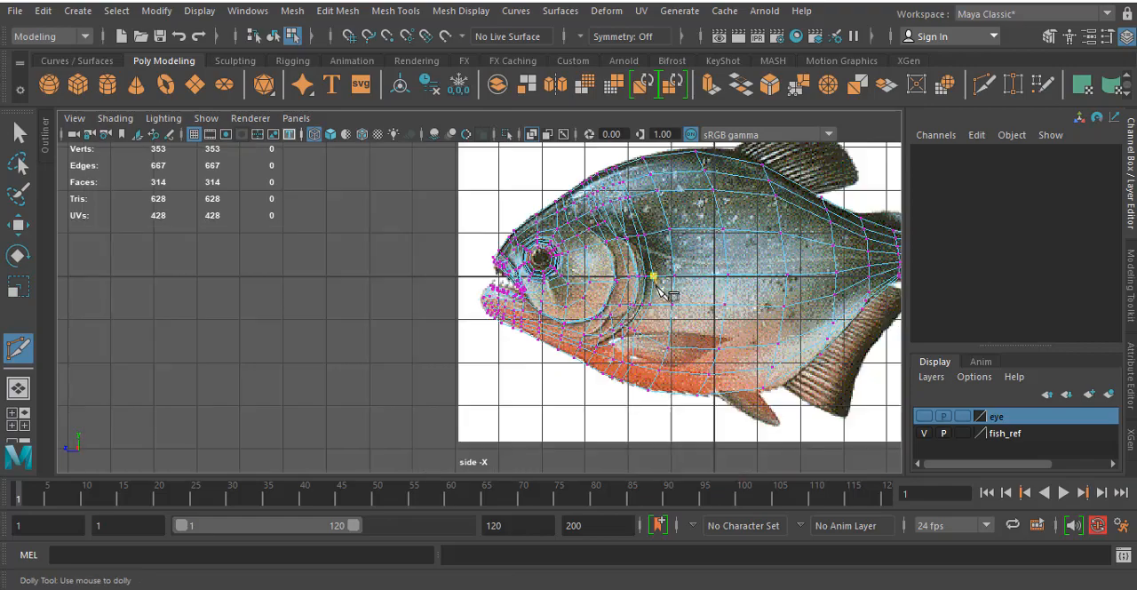
pyautogui.keyDown('alt'); pyautogui.moveTo(608, 312); pyautogui.dragTo(582, 269, button='middle'); pyautogui.keyUp('alt')
pyautogui.press('space')
pyautogui.press('space')
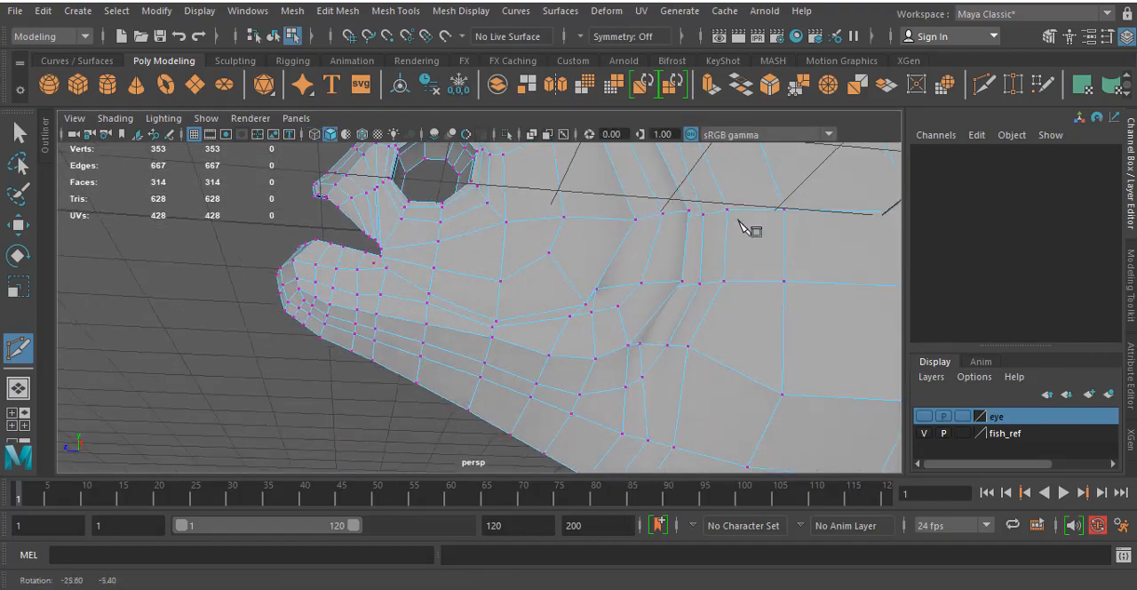
pyautogui.keyDown('alt'); pyautogui.moveTo(749, 229); pyautogui.dragTo(783, 267); pyautogui.keyUp('alt')
pyautogui.keyDown('alt'); pyautogui.moveTo(525, 341); pyautogui.dragTo(596, 294, button='middle'); pyautogui.keyUp('alt')
pyautogui.keyDown('alt'); pyautogui.moveTo(596, 295); pyautogui.dragTo(558, 320); pyautogui.keyUp('alt')
pyautogui.press('w')
pyautogui.moveTo(552, 308); pyautogui.dragTo(459, 158, button='right')
pyautogui.click(483, 302)
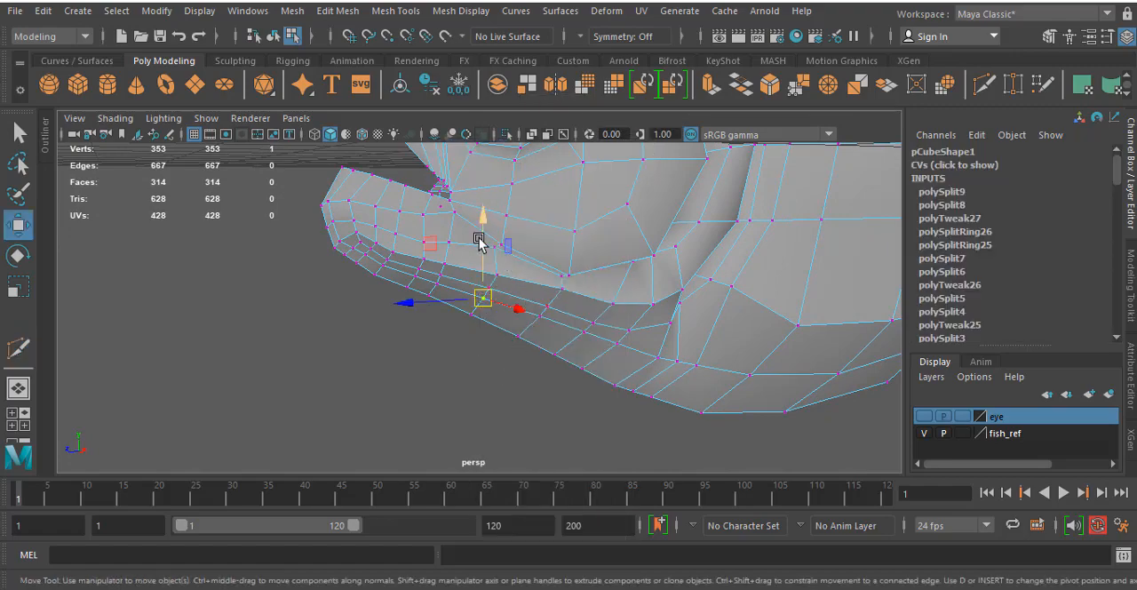
pyautogui.click(541, 317)
pyautogui.moveTo(540, 282); pyautogui.dragTo(540, 293)
# - Lower the next vertices of the jaw's new edge row one by one, continuing back toward the gill cover's lower corner
pyautogui.click(592, 339)
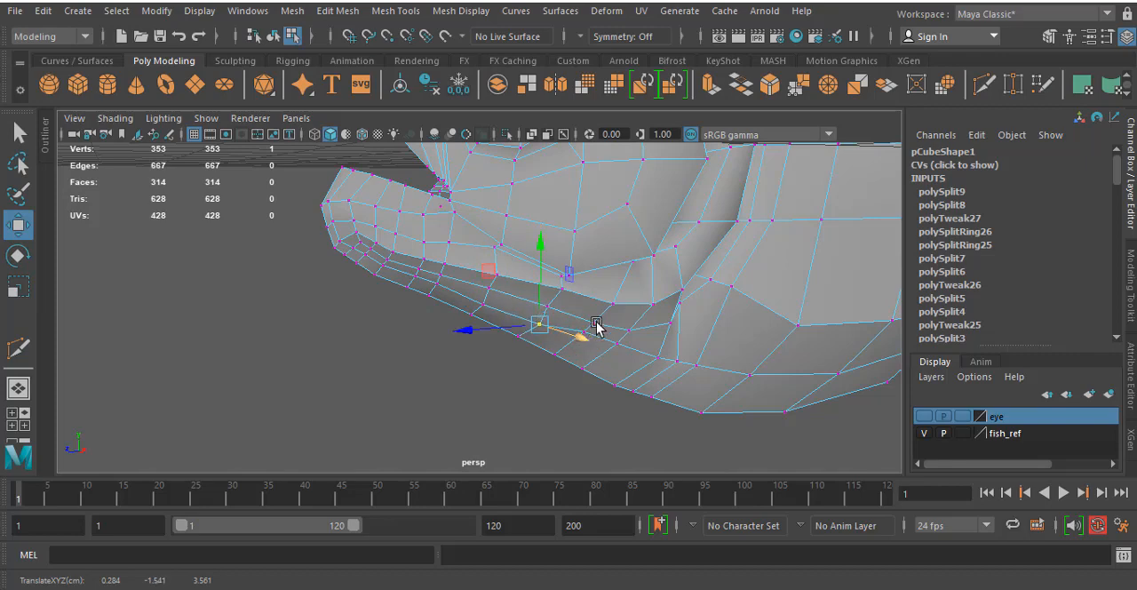
pyautogui.click(592, 324)
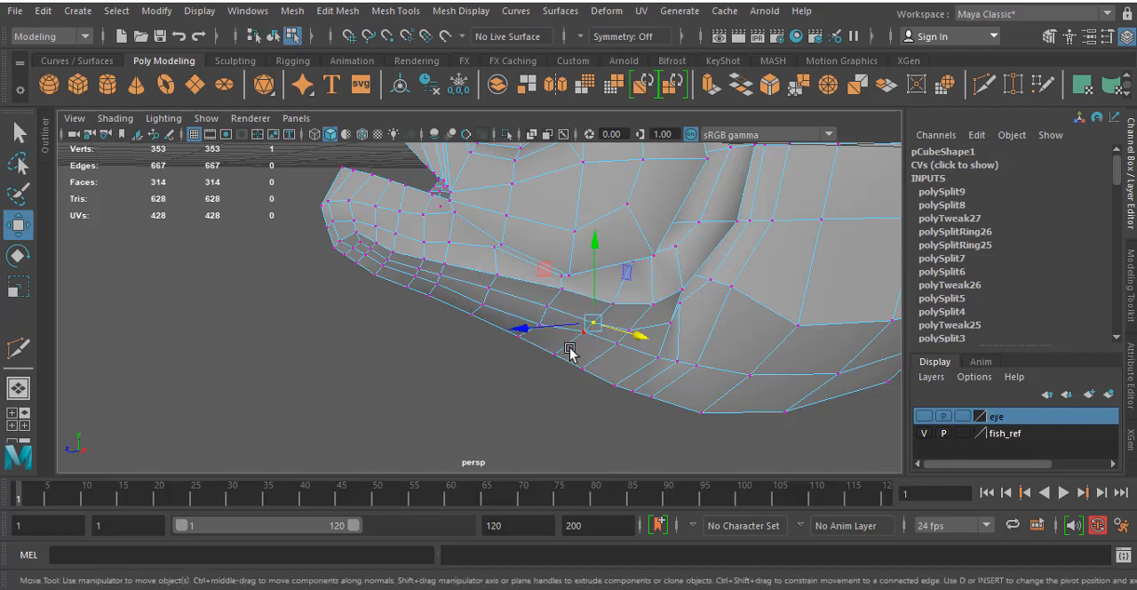
pyautogui.click(577, 358)
pyautogui.click(469, 369)
pyautogui.click(578, 333)
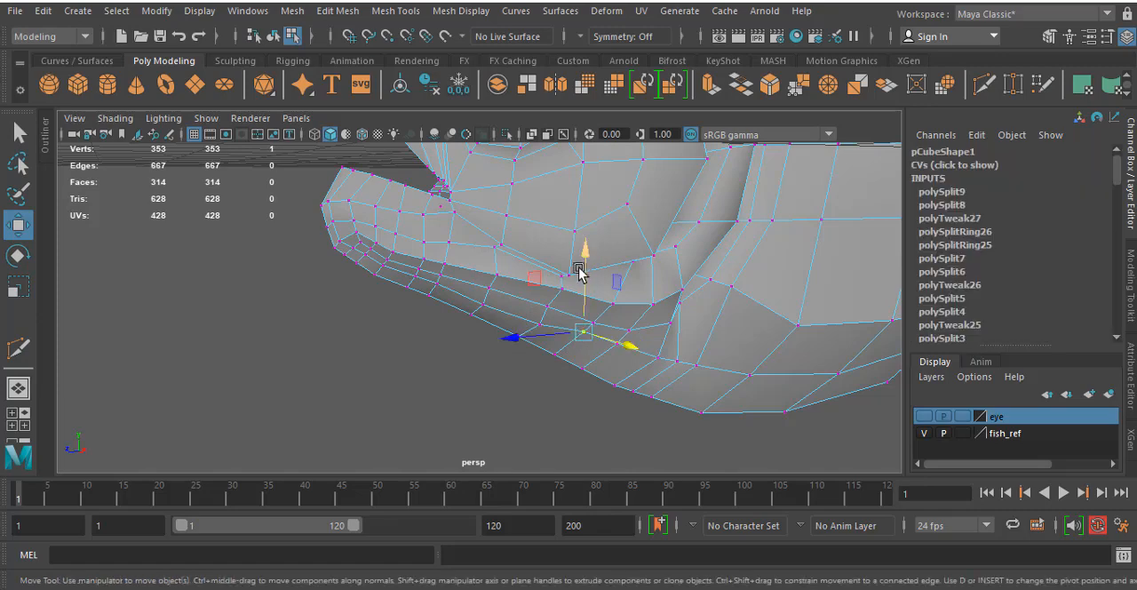
pyautogui.moveTo(579, 270); pyautogui.dragTo(589, 284)
pyautogui.click(618, 341)
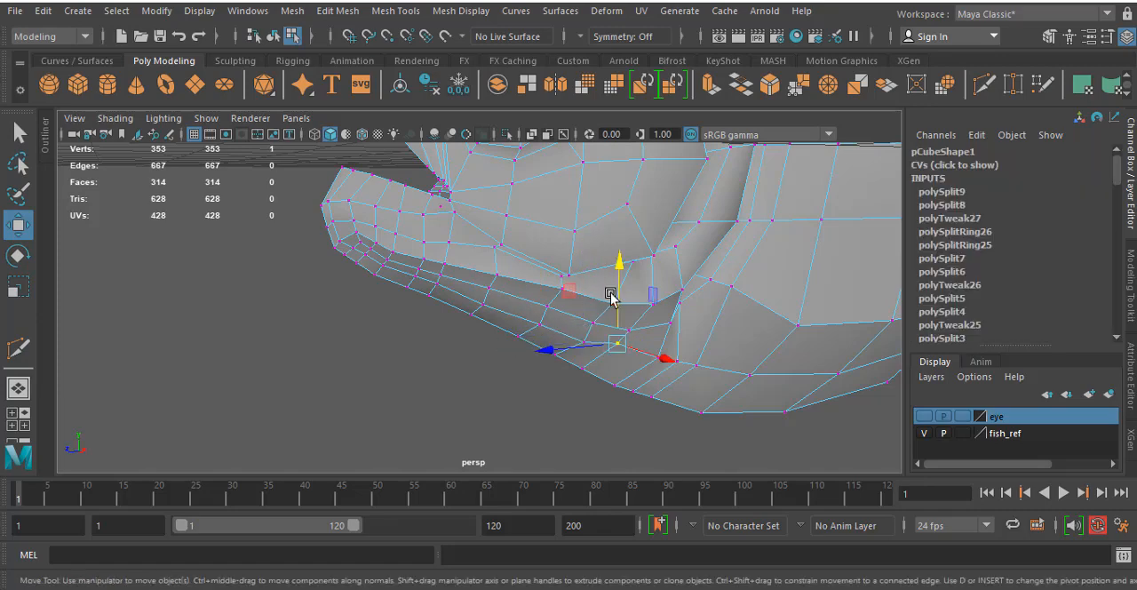
pyautogui.click(631, 350)
pyautogui.click(617, 343)
pyautogui.moveTo(619, 300); pyautogui.dragTo(562, 300)
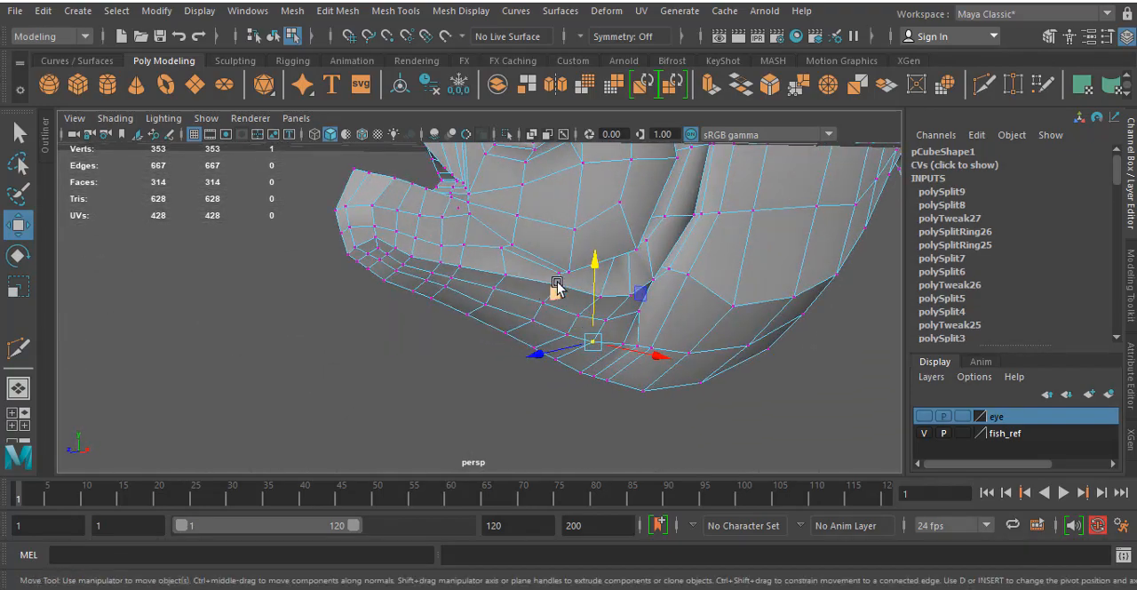
# - Select the two vertices at the gill cover's lower edge together and shift them slightly downward
pyautogui.click(556, 290)
pyautogui.click(607, 302)
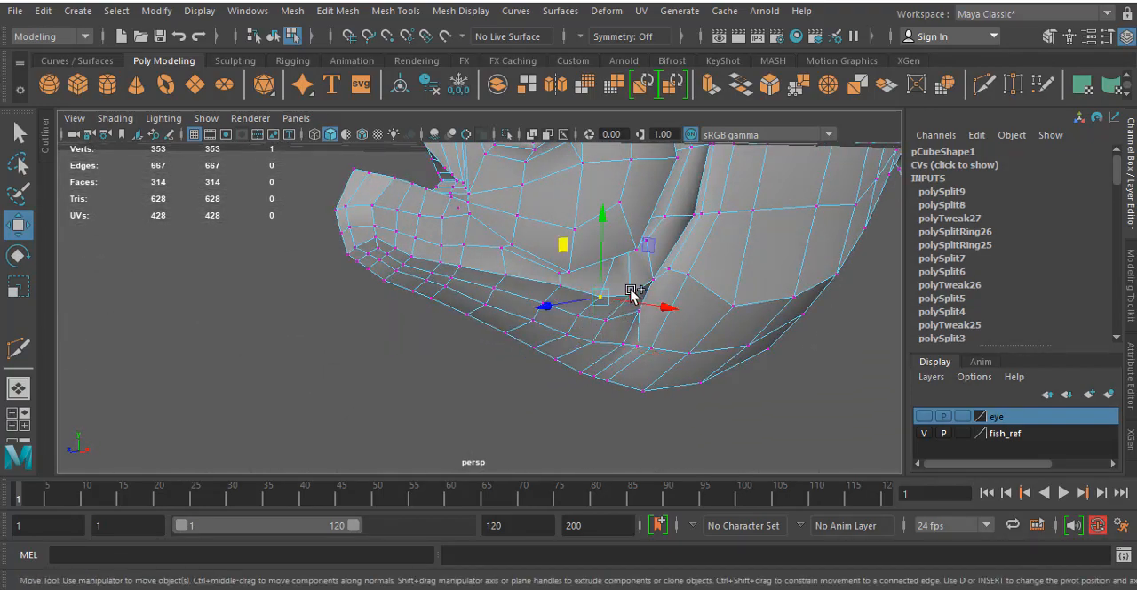
pyautogui.keyDown('shift'); pyautogui.click(632, 293); pyautogui.keyUp('shift')
pyautogui.moveTo(620, 246); pyautogui.dragTo(613, 256)
pyautogui.keyDown('alt'); pyautogui.moveTo(652, 292); pyautogui.dragTo(578, 378); pyautogui.keyUp('alt')
# - Return to object selection, display the fish body with smooth mesh preview, and deselect it
pyautogui.scroll(-5, 642, 340)
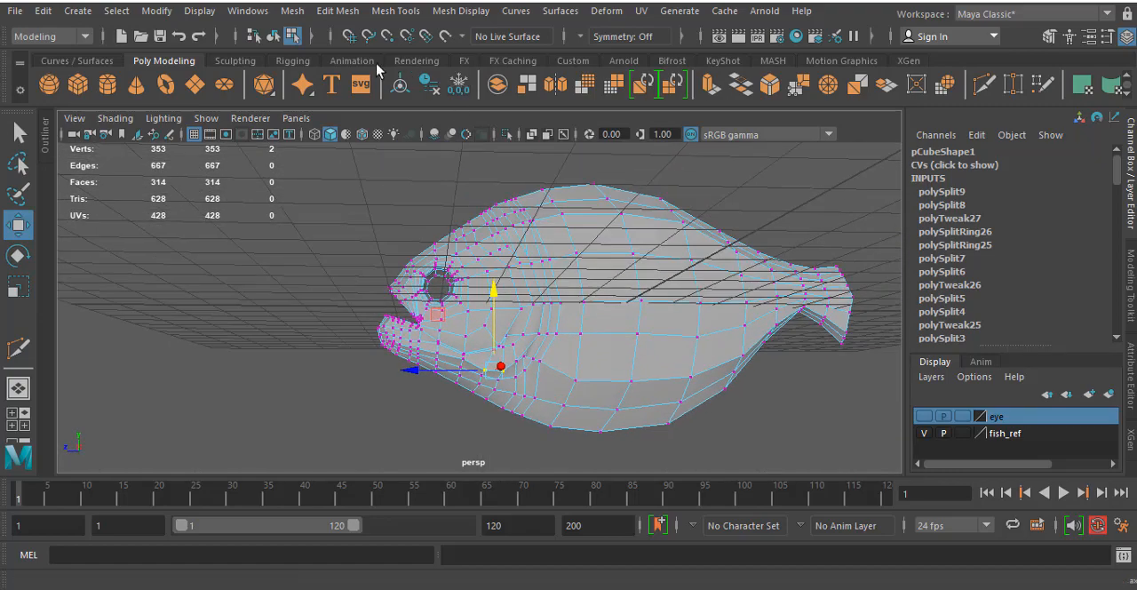
pyautogui.click(273, 36)
pyautogui.click(267, 280)
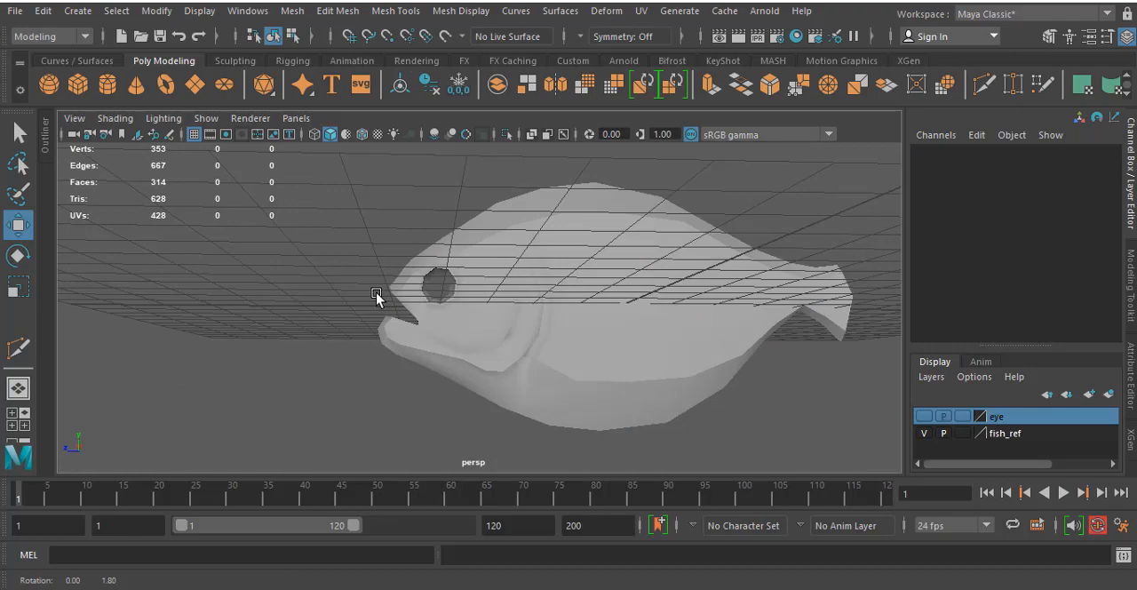
pyautogui.click(655, 306)
pyautogui.press('3')
pyautogui.click(351, 384)
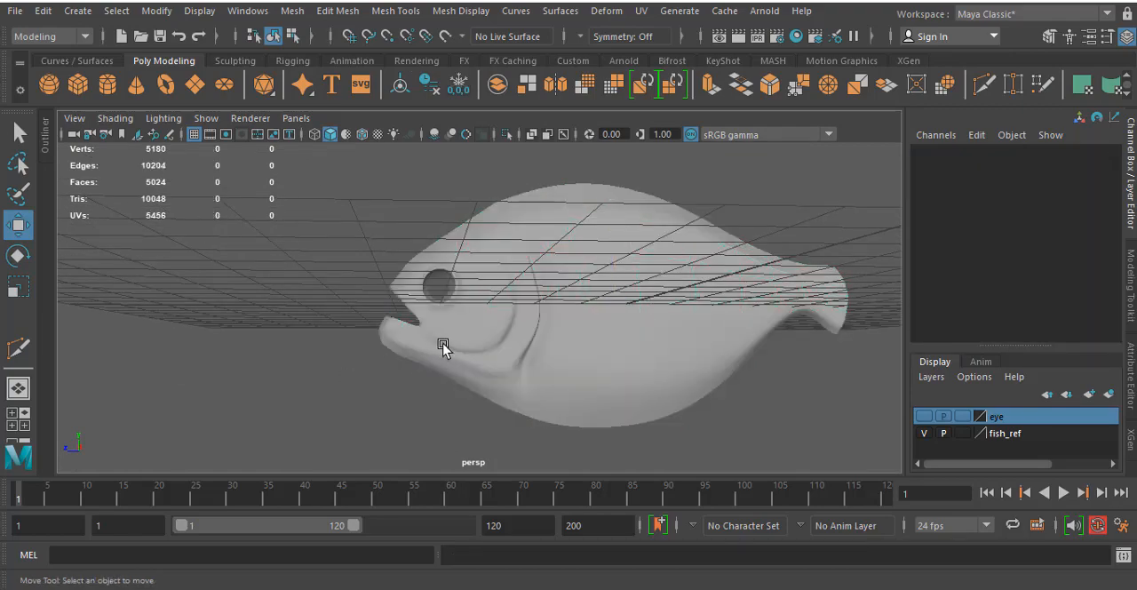
# - Show the eye layer, select the fish body and switch it back to the unsmoothed low-poly display
pyautogui.moveTo(442, 346)
pyautogui.keyDown('alt'); pyautogui.mouseDown()
pyautogui.moveTo(442, 371)
pyautogui.moveTo(407, 374)
pyautogui.moveTo(452, 348)
pyautogui.moveTo(437, 353)
pyautogui.mouseUp(); pyautogui.keyUp('alt')
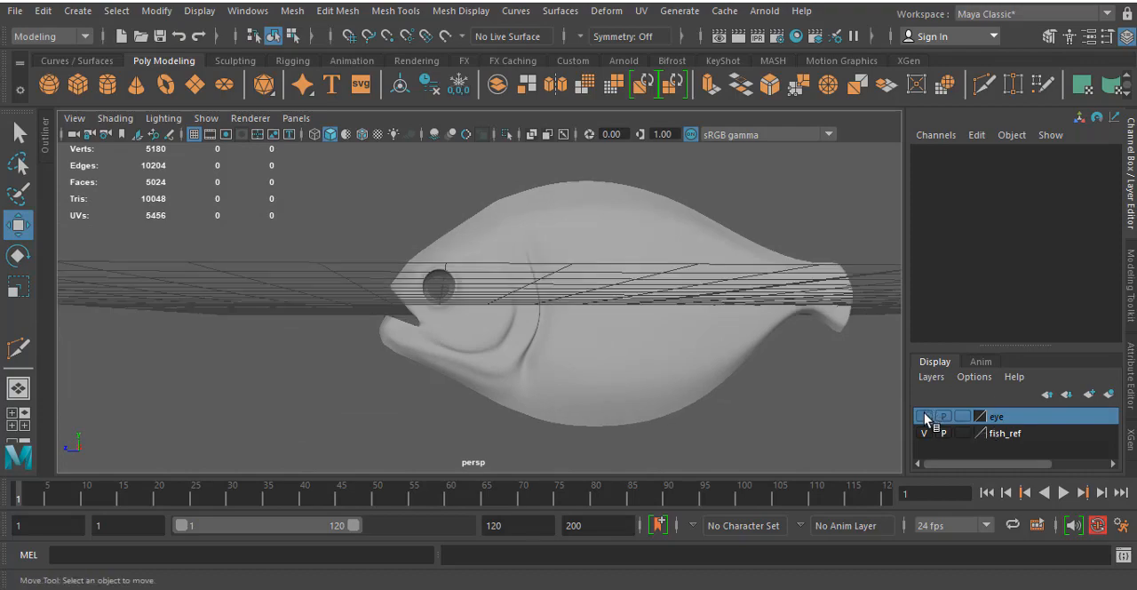
pyautogui.click(924, 416)
pyautogui.keyDown('alt'); pyautogui.moveTo(506, 332); pyautogui.dragTo(676, 314); pyautogui.keyUp('alt')
pyautogui.click(676, 315)
pyautogui.press('1')
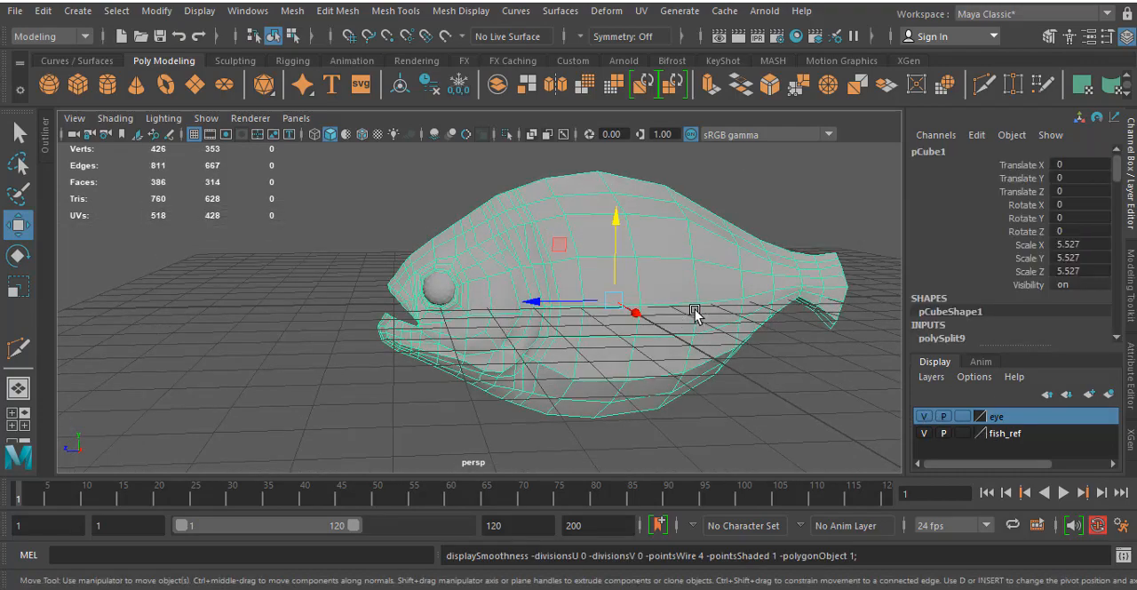
# - In the side view, examine the mesh around the pectoral fin's base and along the belly against the reference image
pyautogui.press('space')
pyautogui.press('space')
pyautogui.scroll(2, 622, 364)
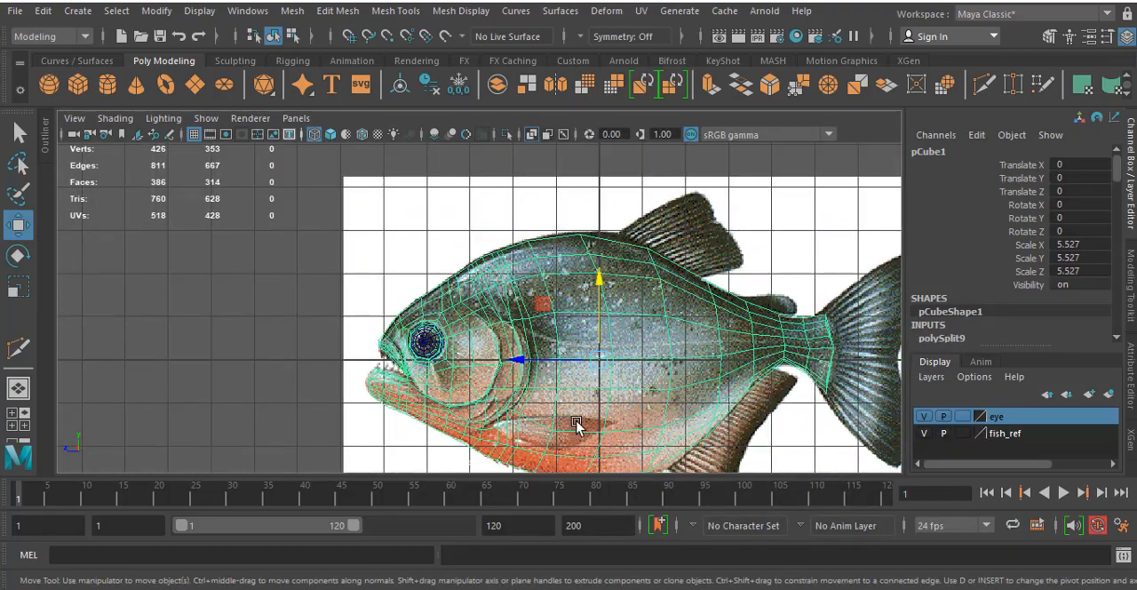
pyautogui.scroll(5, 576, 425)
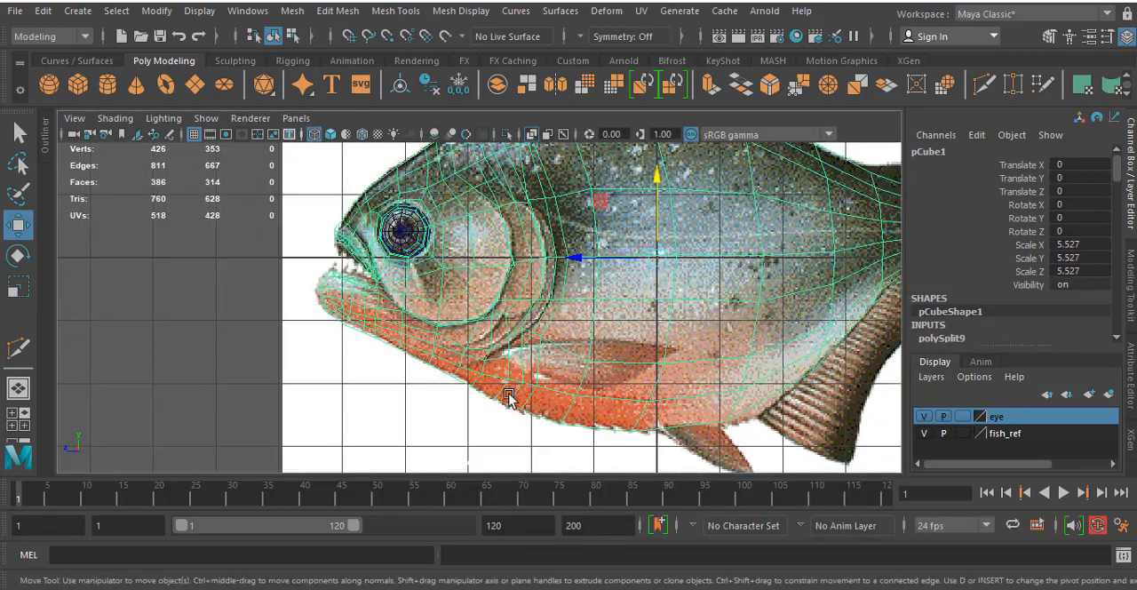
pyautogui.scroll(6, 508, 397)
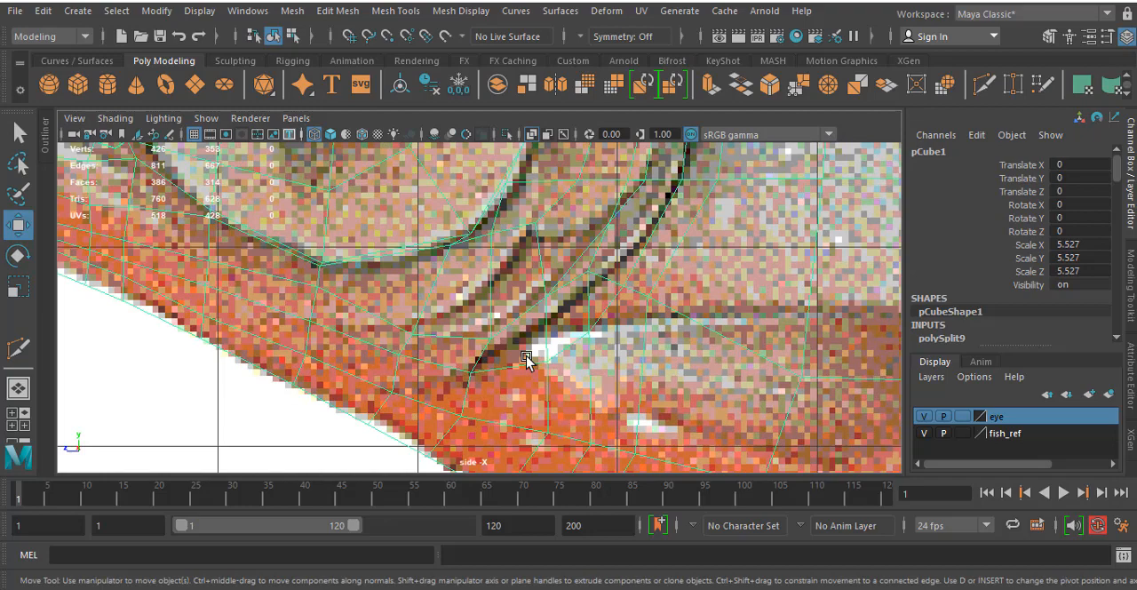
pyautogui.keyDown('alt'); pyautogui.moveTo(526, 357); pyautogui.dragTo(500, 311, button='middle'); pyautogui.keyUp('alt')
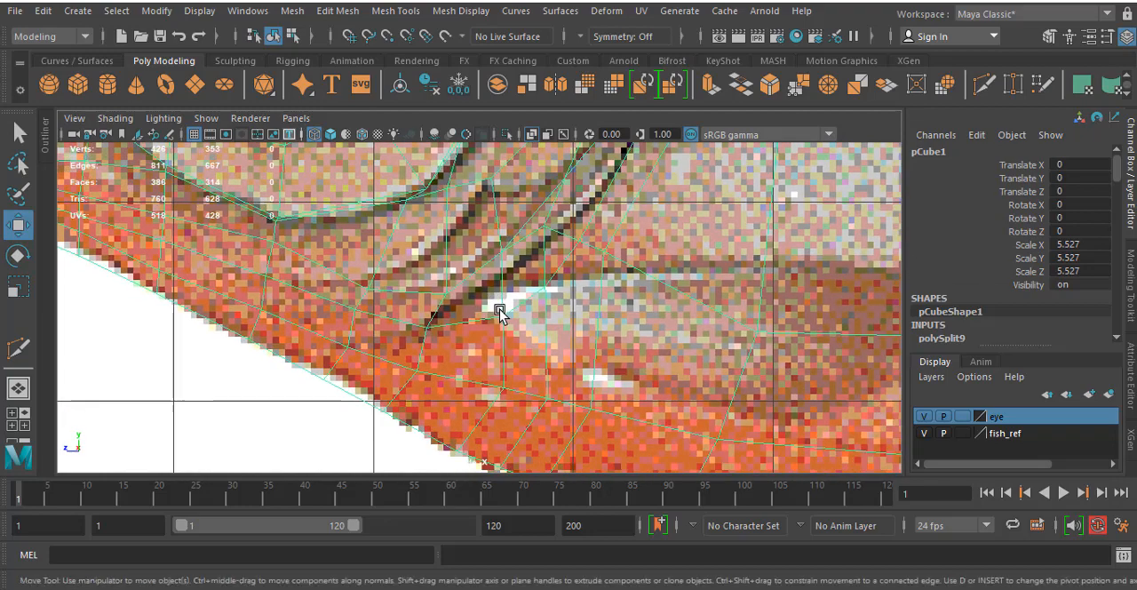
pyautogui.keyDown('alt'); pyautogui.moveTo(495, 332); pyautogui.dragTo(508, 326); pyautogui.keyUp('alt')
pyautogui.keyDown('alt'); pyautogui.moveTo(505, 316); pyautogui.dragTo(521, 341, button='middle'); pyautogui.keyUp('alt')
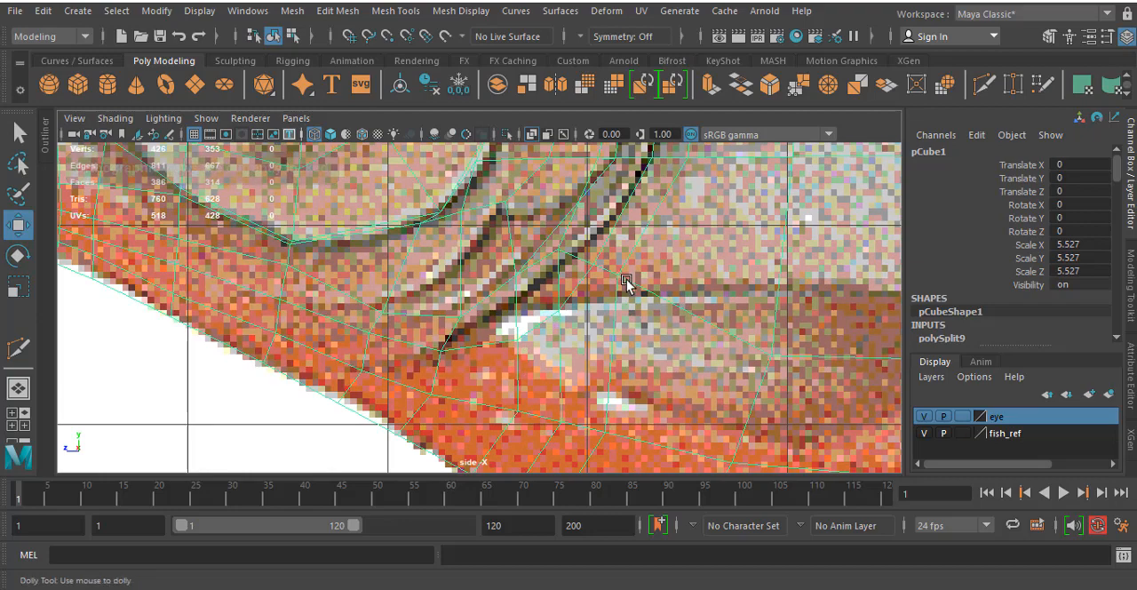
pyautogui.press('f')
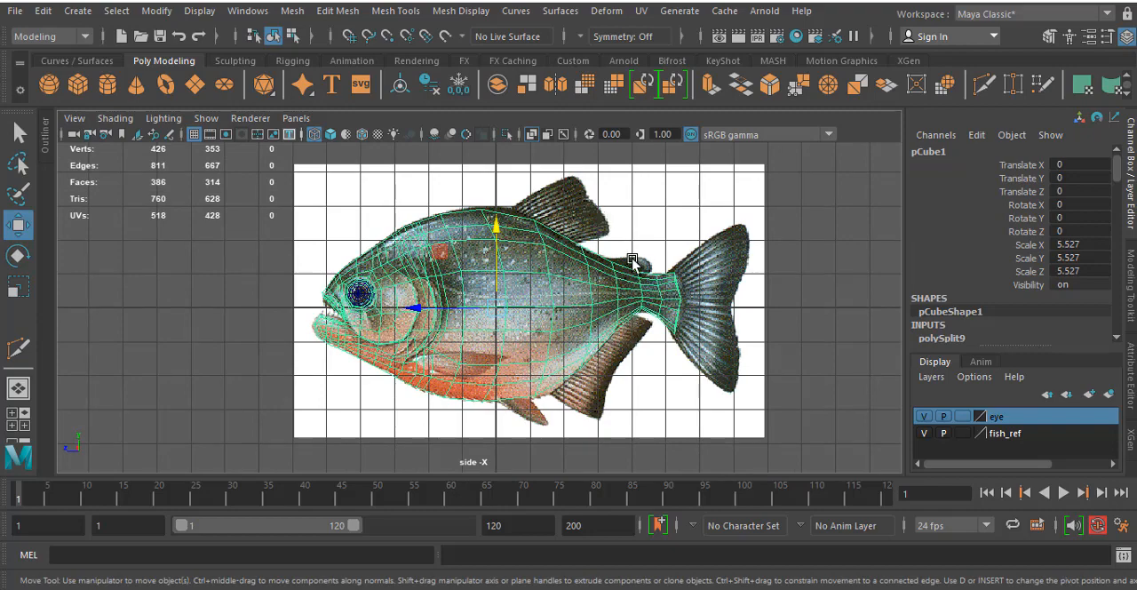
pyautogui.keyDown('alt'); pyautogui.moveTo(602, 394); pyautogui.dragTo(574, 293, button='middle'); pyautogui.keyUp('alt')
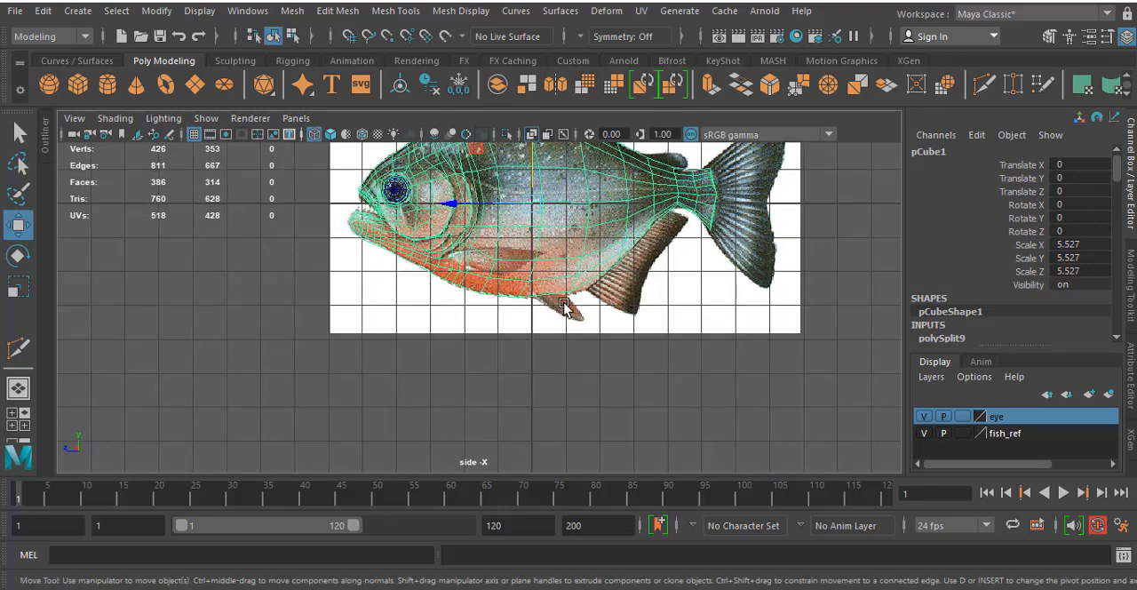
pyautogui.scroll(5, 569, 326)
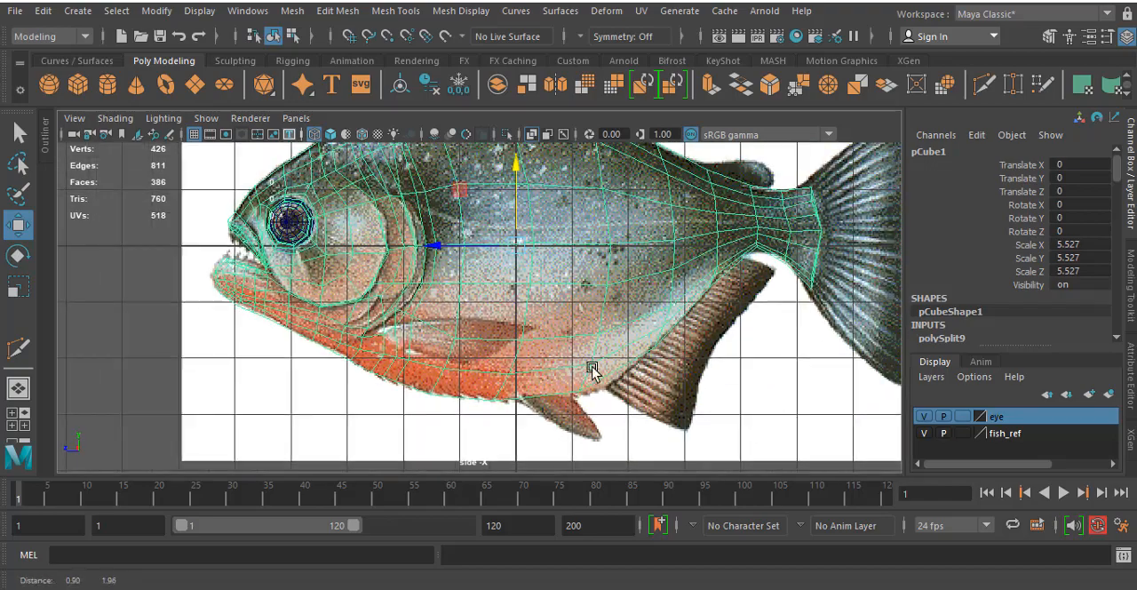
pyautogui.keyDown('alt'); pyautogui.moveTo(571, 358); pyautogui.dragTo(605, 250, button='middle'); pyautogui.keyUp('alt')
pyautogui.keyDown('alt'); pyautogui.moveTo(533, 300); pyautogui.dragTo(546, 231, button='middle'); pyautogui.keyUp('alt')
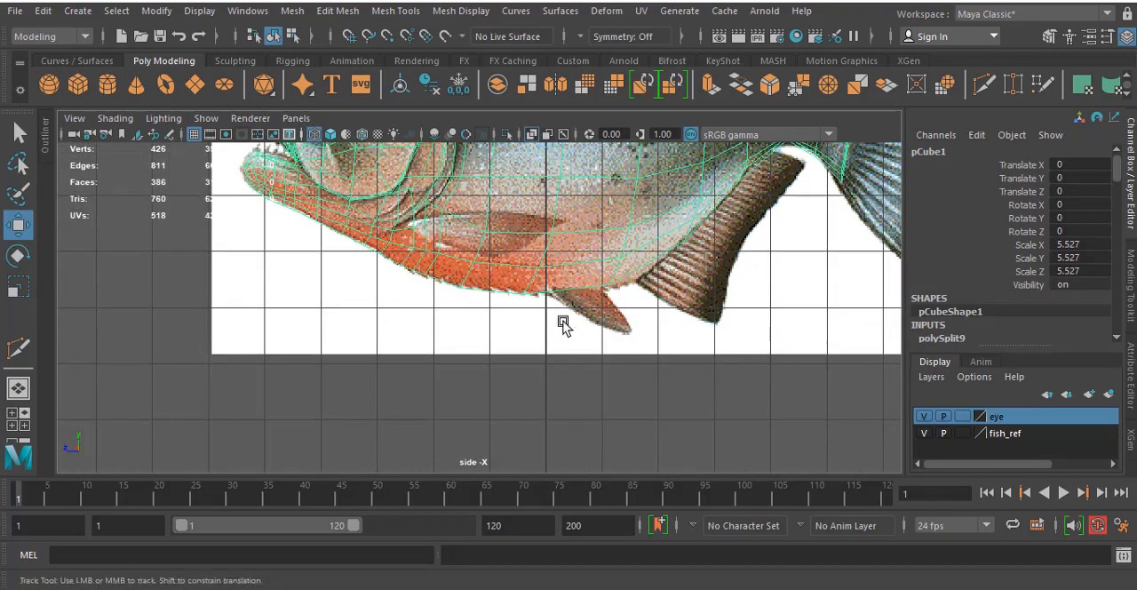
pyautogui.keyDown('alt'); pyautogui.moveTo(563, 326); pyautogui.dragTo(554, 392, button='middle'); pyautogui.keyUp('alt')
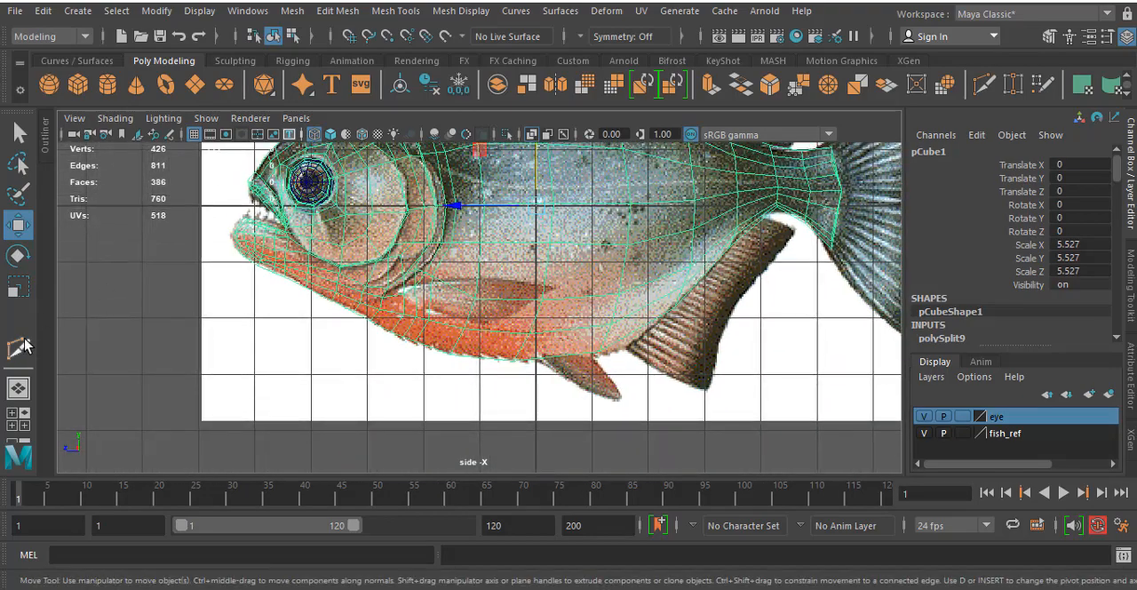
# - Insert three vertical edge loops through the fish body between the gill cover and the tail
pyautogui.click(391, 10)
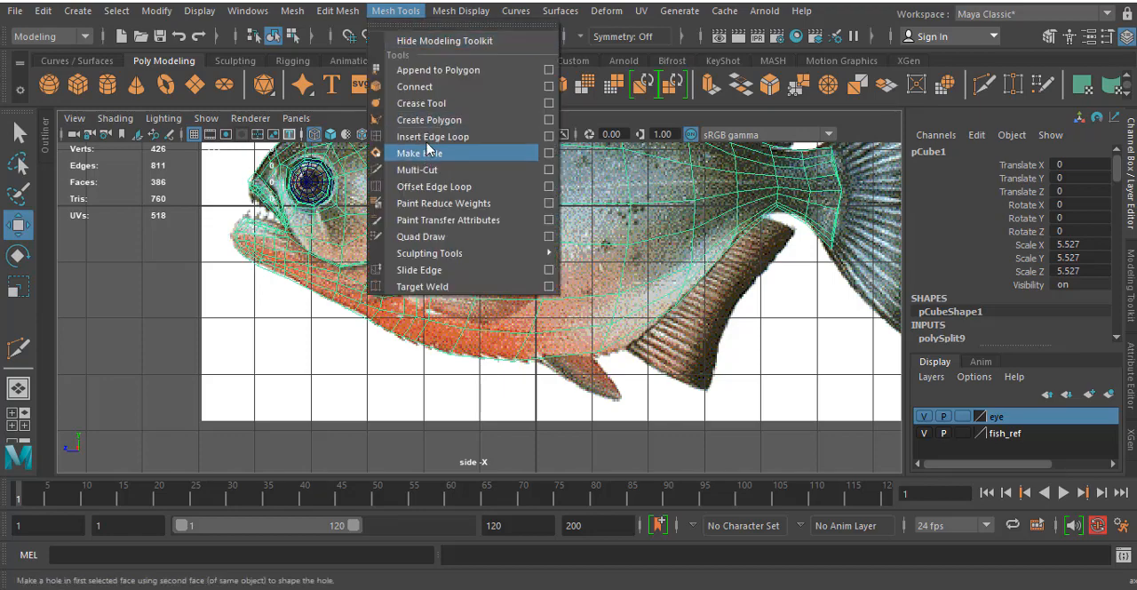
pyautogui.click(429, 137)
pyautogui.keyDown('alt'); pyautogui.moveTo(559, 218); pyautogui.dragTo(569, 335, button='middle'); pyautogui.keyUp('alt')
pyautogui.click(502, 249)
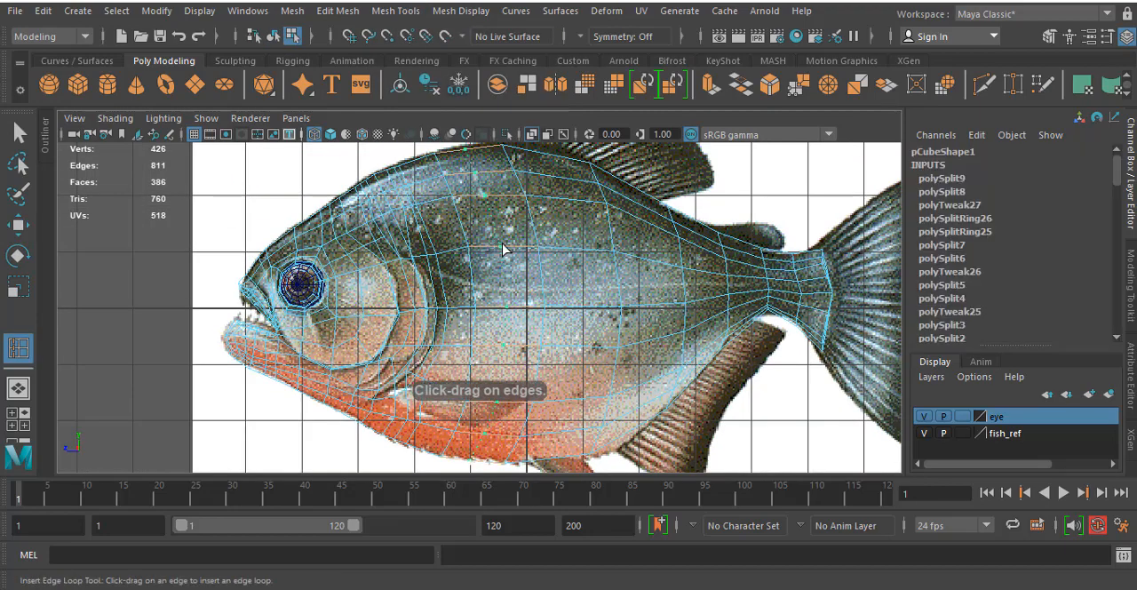
pyautogui.click(583, 248)
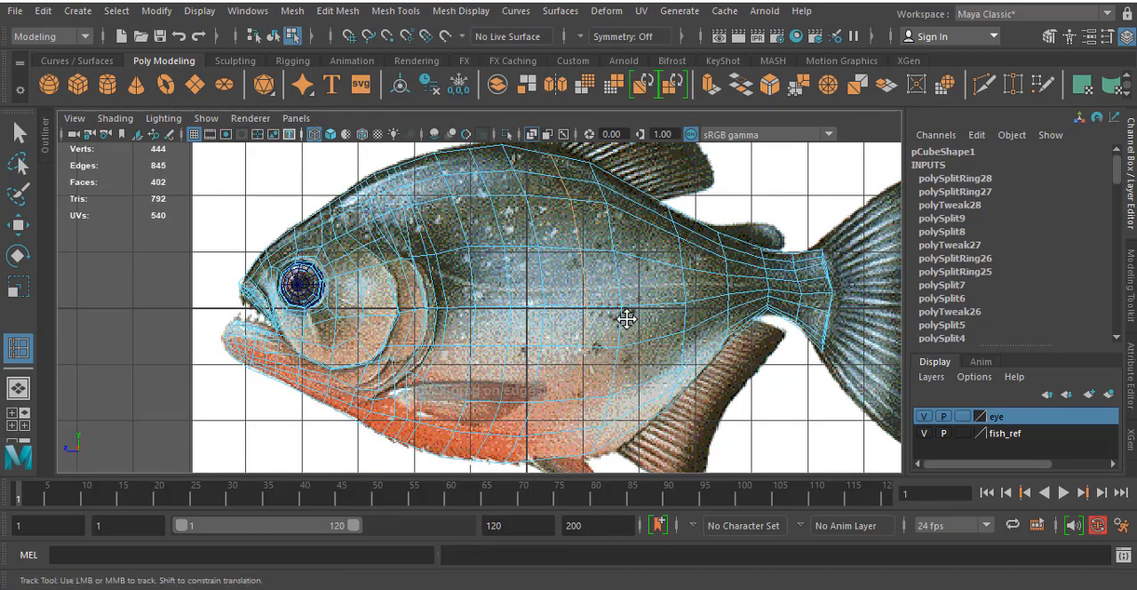
pyautogui.keyDown('alt'); pyautogui.moveTo(625, 314); pyautogui.dragTo(631, 215, button='middle'); pyautogui.keyUp('alt')
pyautogui.click(656, 243)
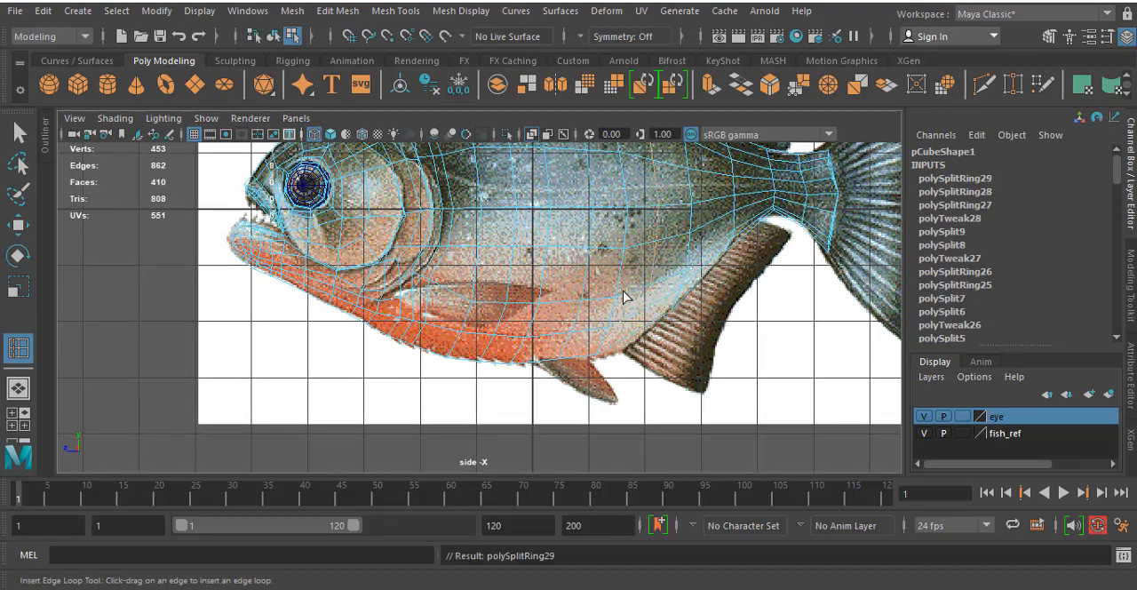
# - Select the four faces at the pectoral fin's base, just behind the gill cover's lower end
pyautogui.keyDown('alt'); pyautogui.moveTo(533, 352); pyautogui.dragTo(587, 259, button='middle'); pyautogui.keyUp('alt')
pyautogui.scroll(4, 587, 259)
pyautogui.keyDown('alt'); pyautogui.moveTo(648, 209); pyautogui.dragTo(521, 345, button='middle'); pyautogui.keyUp('alt')
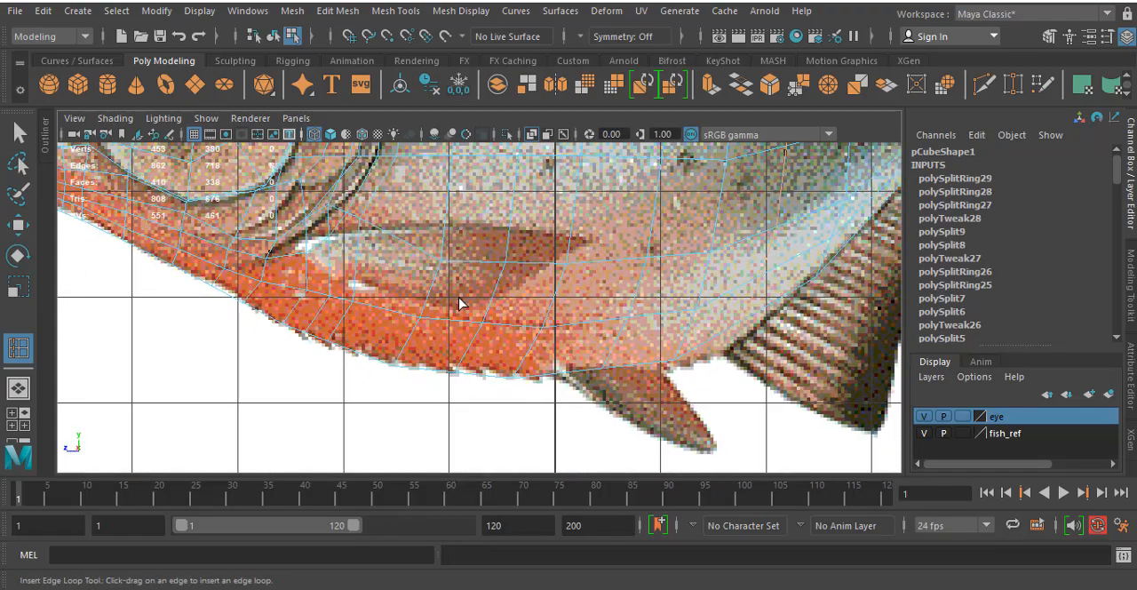
pyautogui.keyDown('alt'); pyautogui.moveTo(460, 302); pyautogui.dragTo(526, 321, button='middle'); pyautogui.keyUp('alt')
pyautogui.scroll(5, 389, 289)
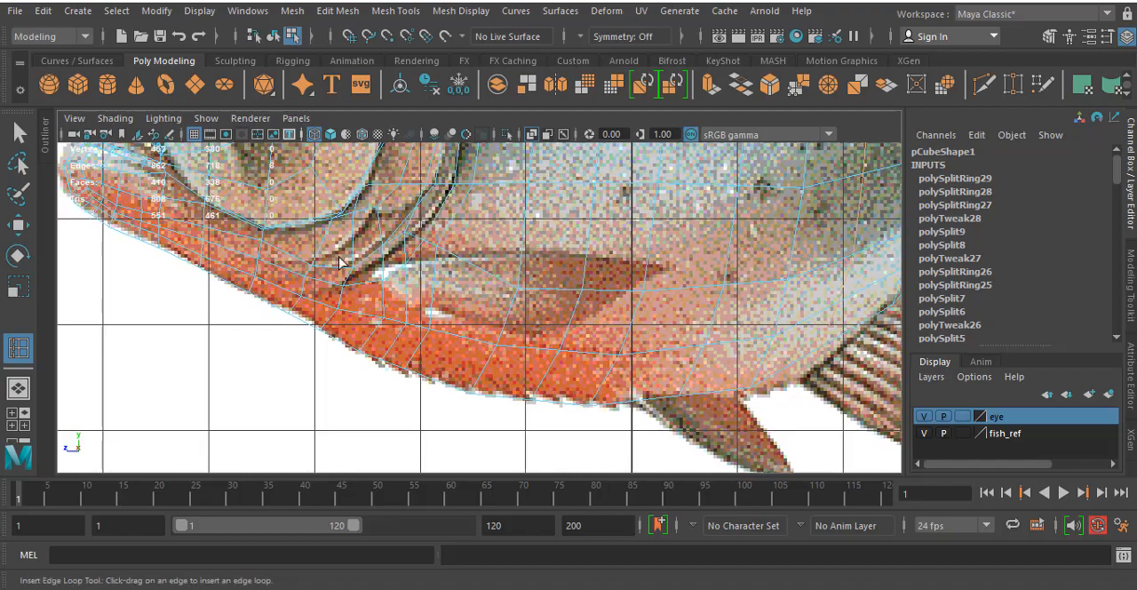
pyautogui.scroll(1, 389, 283)
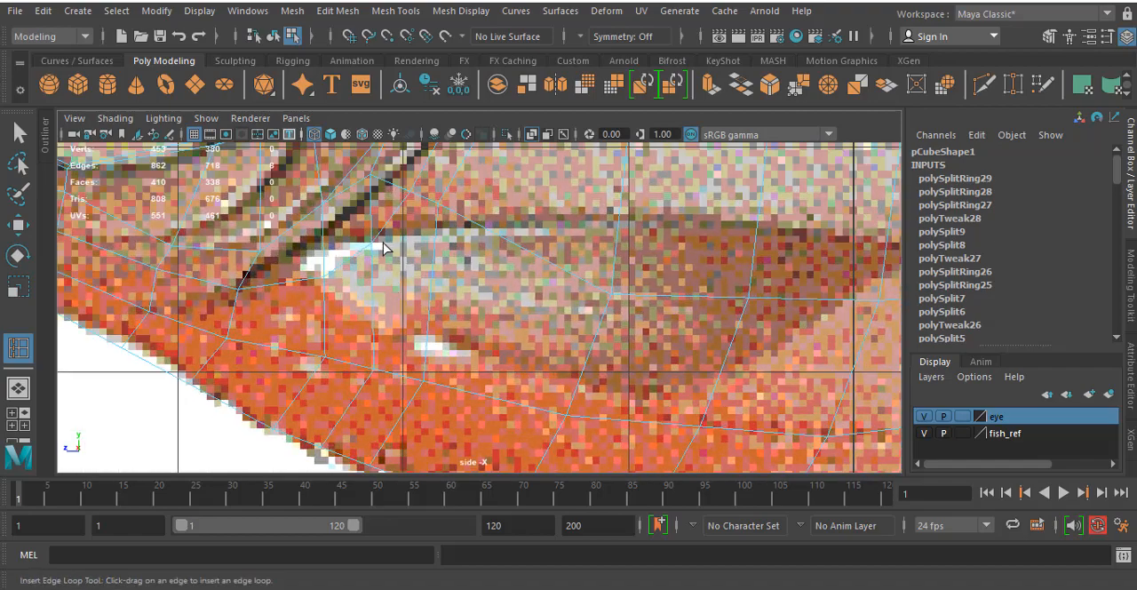
pyautogui.keyDown('alt'); pyautogui.moveTo(383, 242); pyautogui.dragTo(406, 256, button='middle'); pyautogui.keyUp('alt')
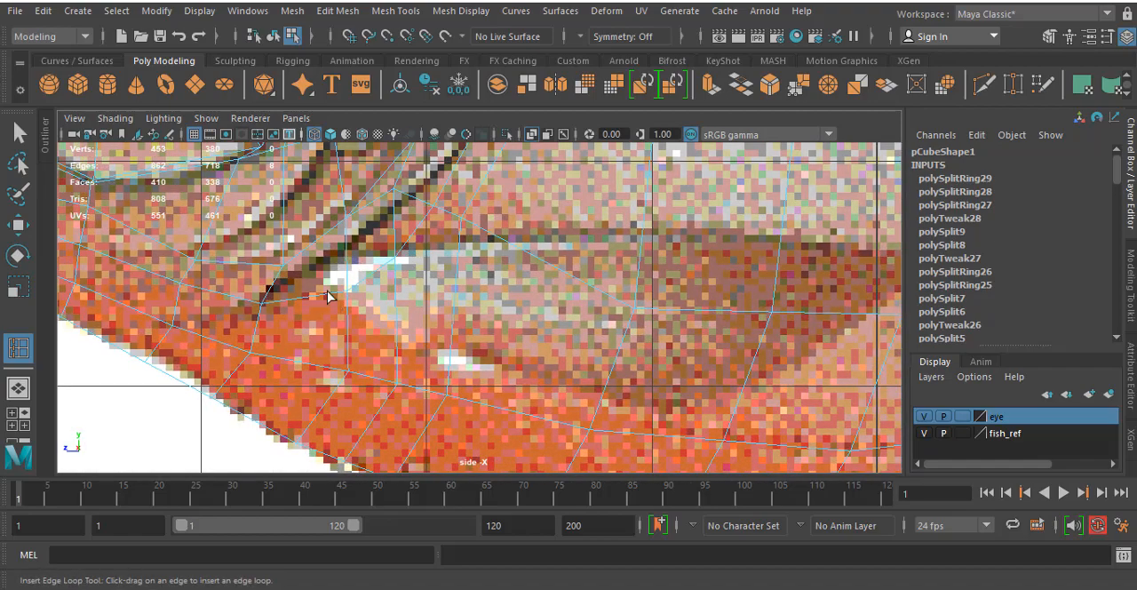
pyautogui.rightClick(350, 298)
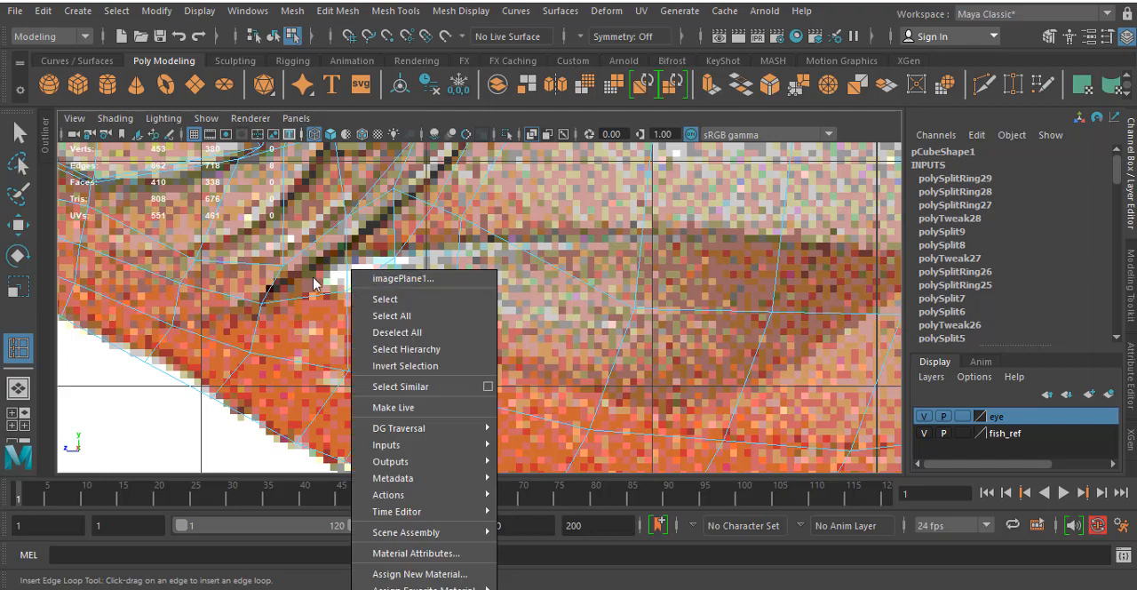
pyautogui.rightClick(313, 279)
pyautogui.click(255, 270)
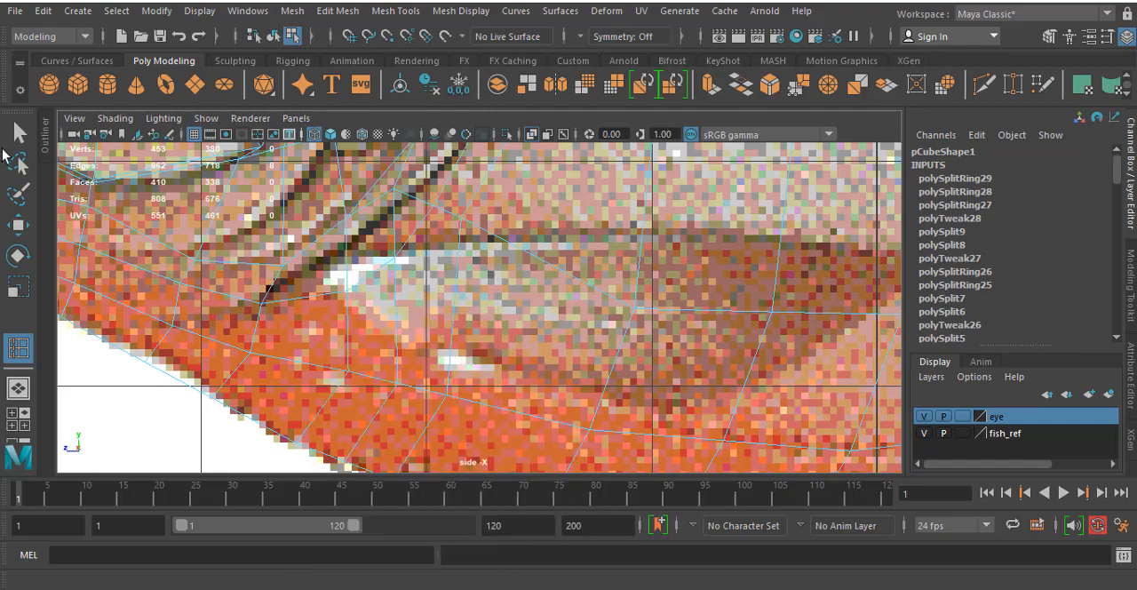
pyautogui.click(25, 136)
pyautogui.moveTo(242, 265); pyautogui.dragTo(358, 278, button='right')
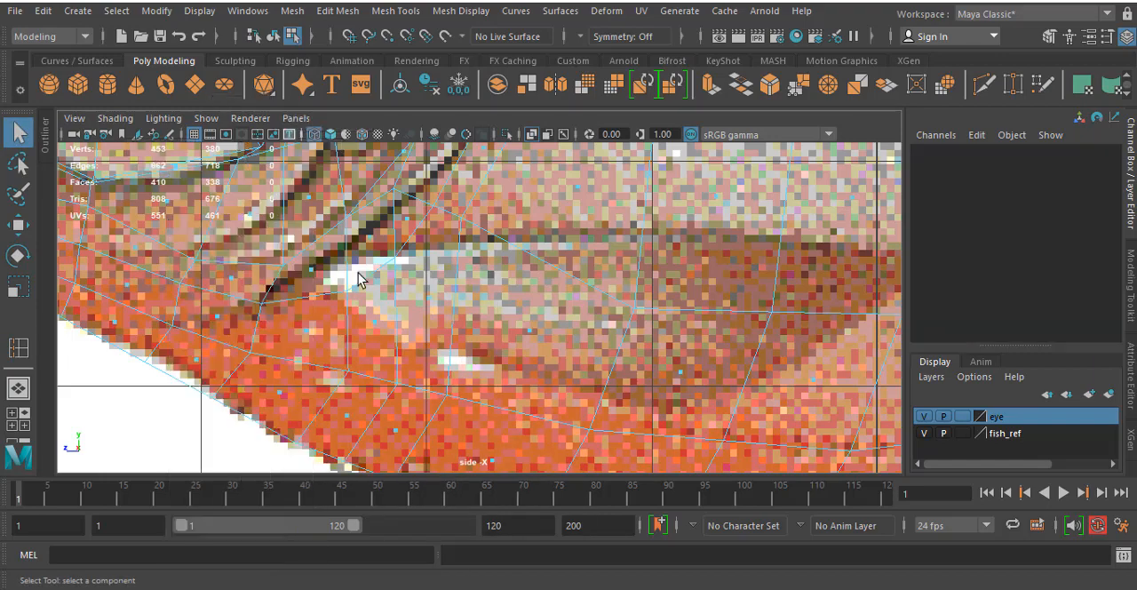
pyautogui.click(320, 273)
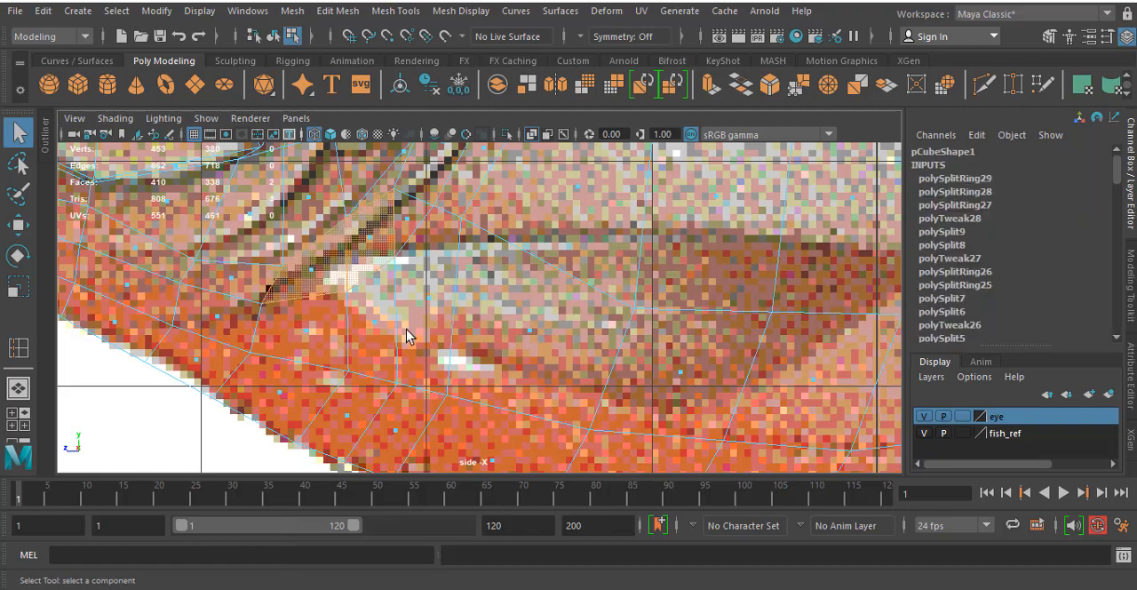
pyautogui.keyDown('shift'); pyautogui.click(375, 321); pyautogui.keyUp('shift')
pyautogui.keyDown('shift'); pyautogui.click(310, 333); pyautogui.keyUp('shift')
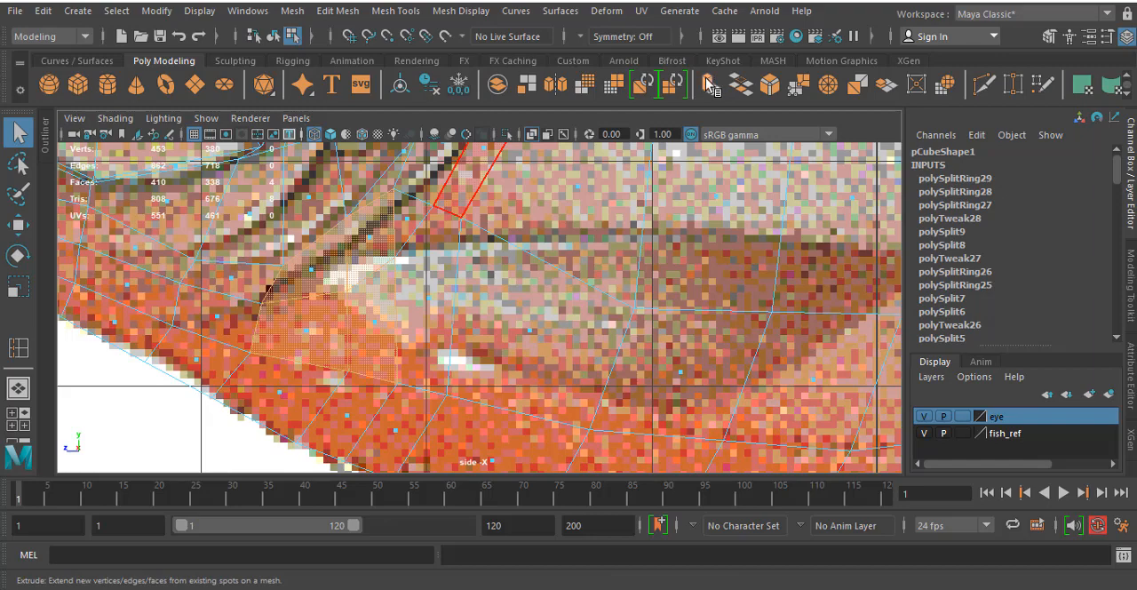
# - Extrude the four fin-base faces with an offset of 0.1 and scale them uniformly to about 0.717
pyautogui.click(711, 85)
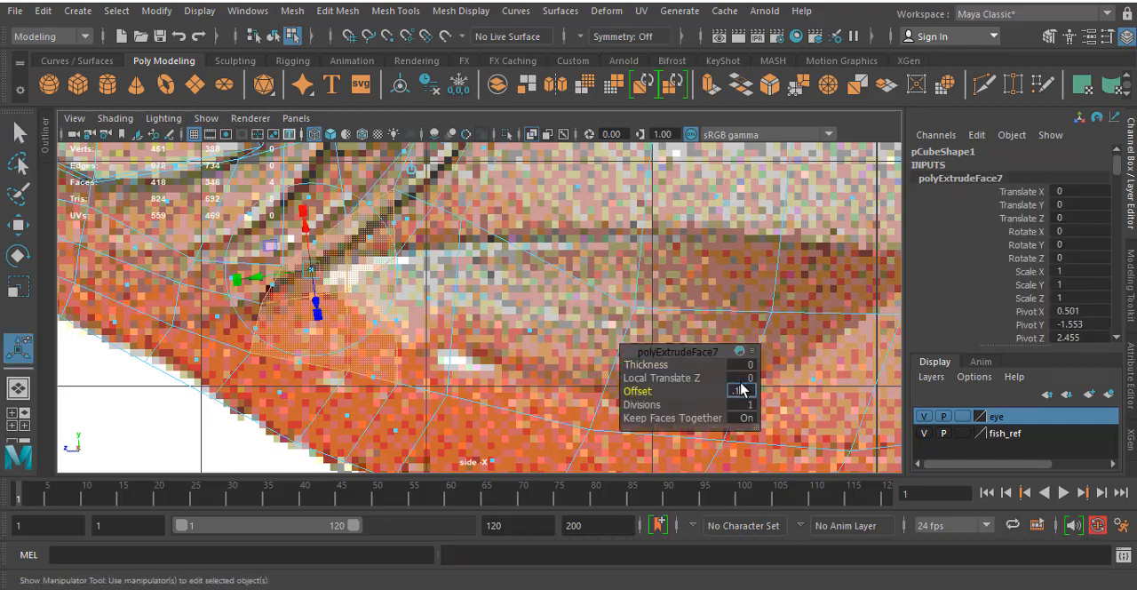
pyautogui.moveTo(742, 389); pyautogui.dragTo(737, 386)
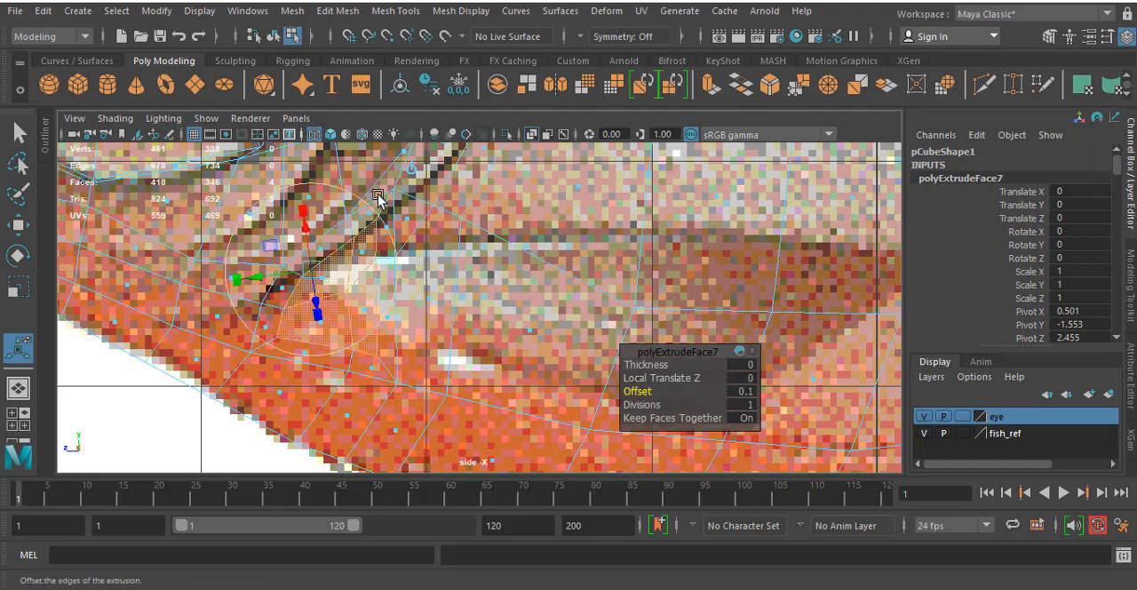
pyautogui.click(415, 170)
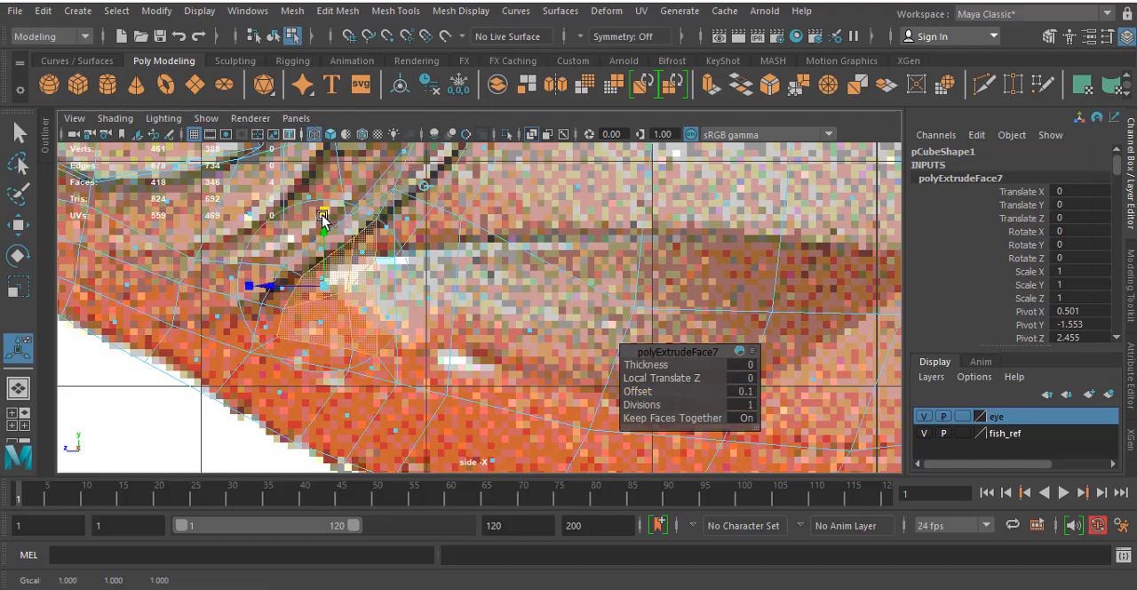
pyautogui.moveTo(325, 286); pyautogui.dragTo(310, 289)
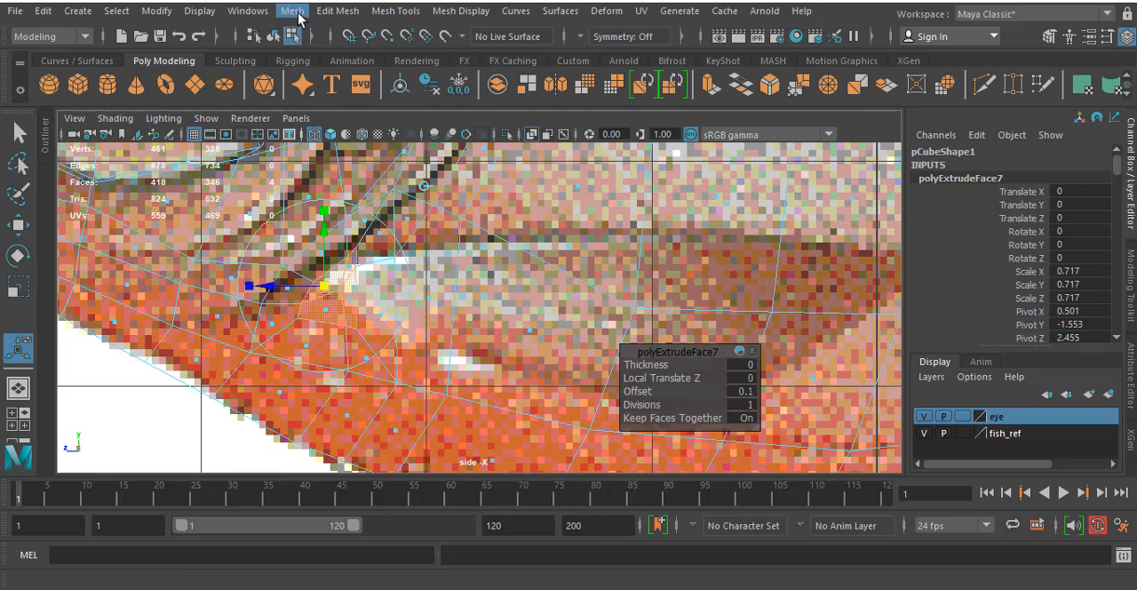
# - Circularize the extruded fin-base faces and rotate them slightly in the side view to follow the fin's direction
pyautogui.click(337, 11)
pyautogui.click(367, 103)
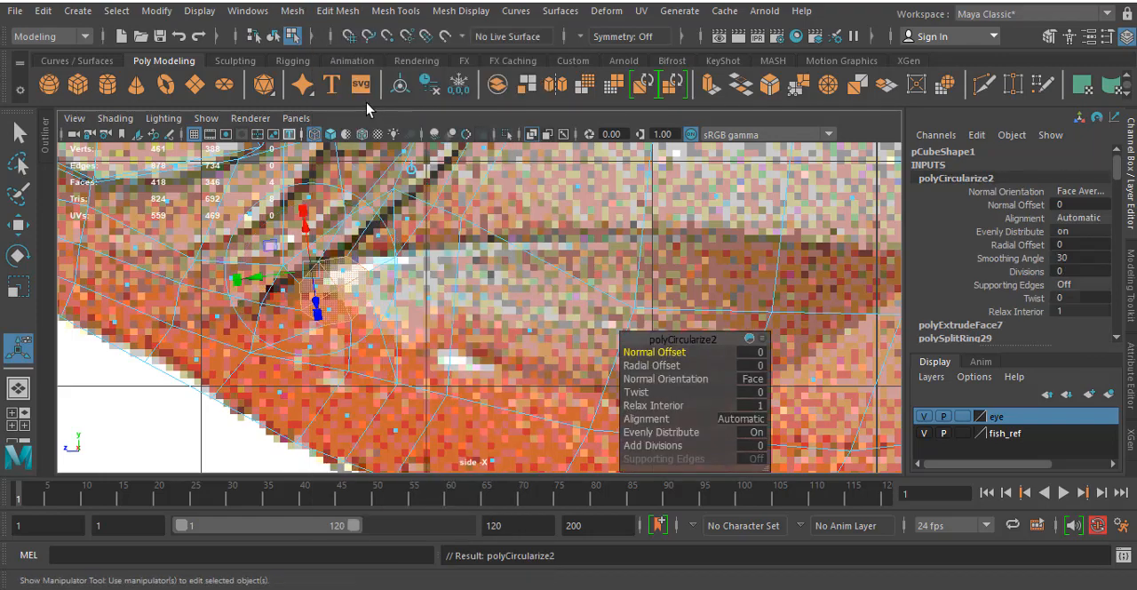
pyautogui.click(406, 173)
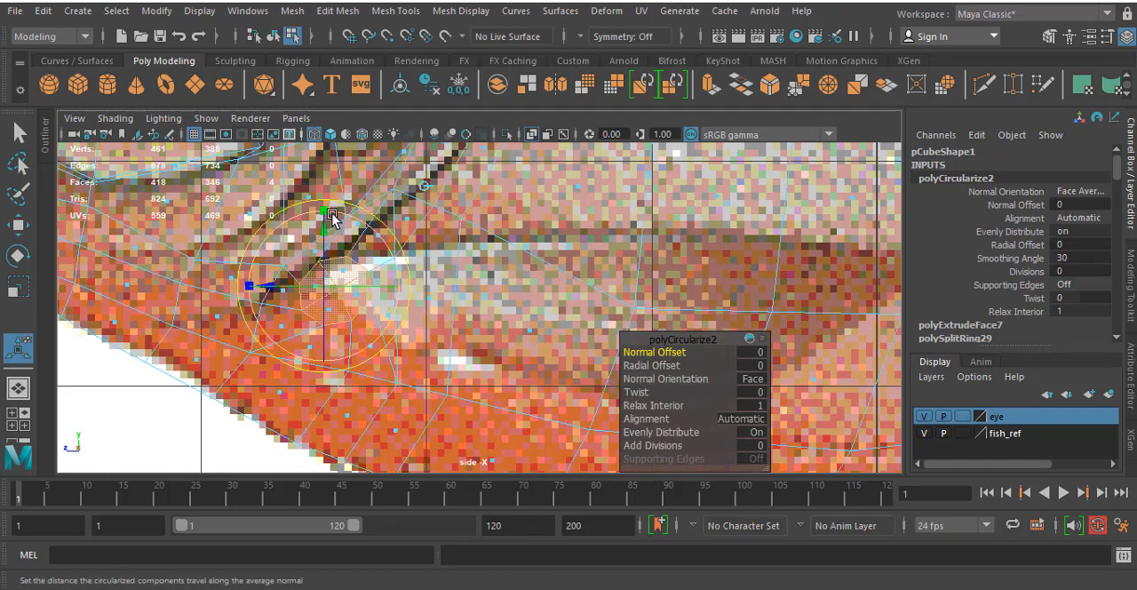
pyautogui.moveTo(331, 217); pyautogui.dragTo(371, 233)
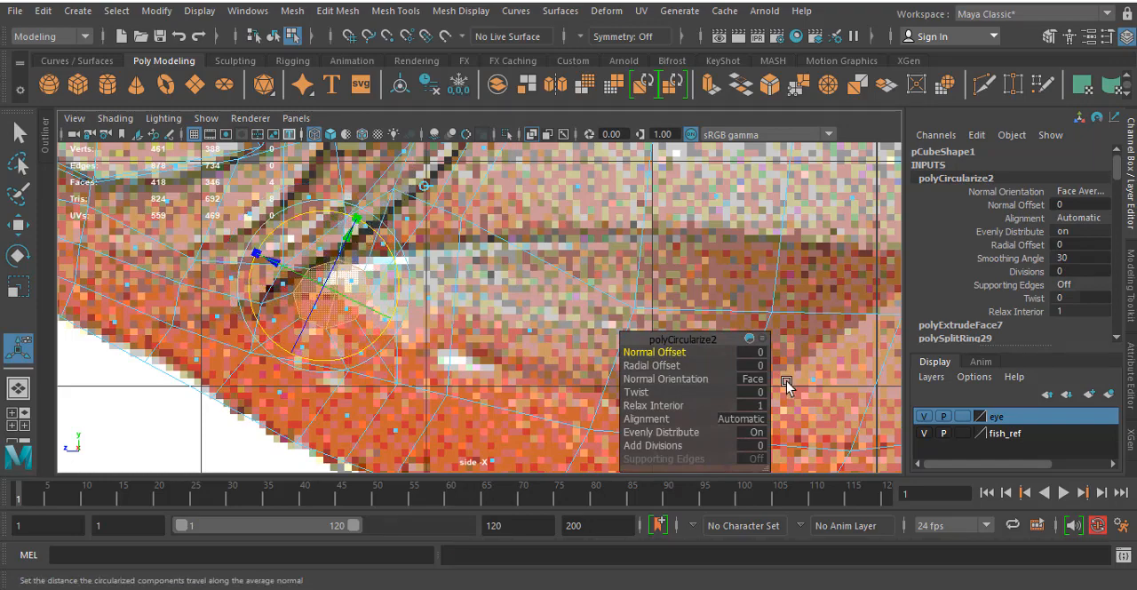
# - In the perspective view, clear the selection and reselect the four circularized faces at the pectoral fin's base
pyautogui.press('space')
pyautogui.press('space')
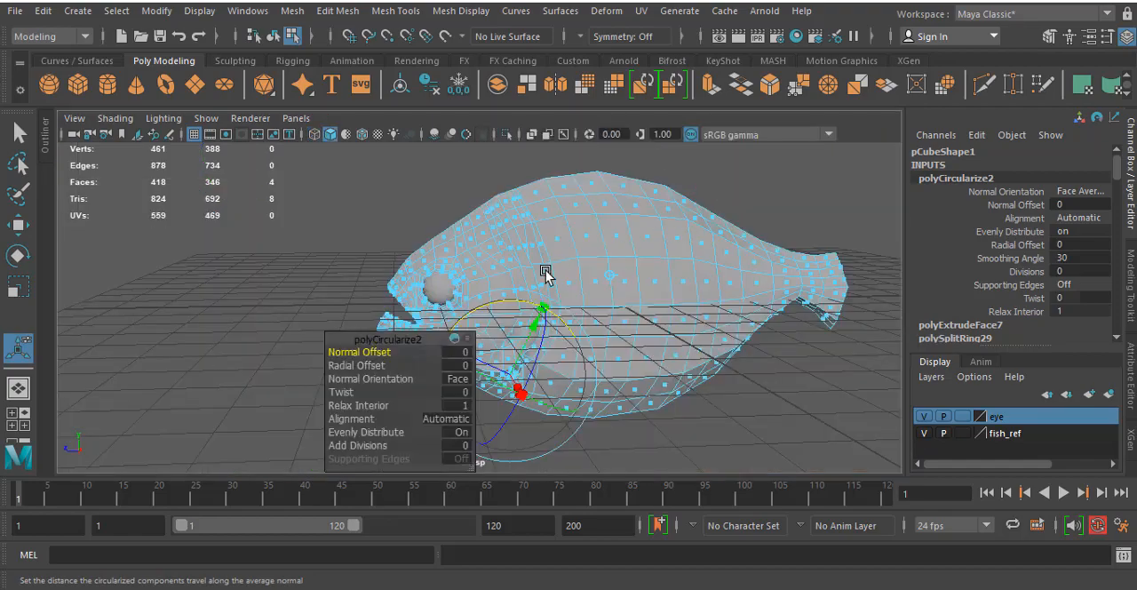
pyautogui.click(298, 294)
pyautogui.keyDown('alt'); pyautogui.moveTo(522, 384); pyautogui.dragTo(545, 378); pyautogui.keyUp('alt')
pyautogui.scroll(5, 545, 378)
pyautogui.keyDown('alt'); pyautogui.moveTo(597, 368); pyautogui.dragTo(570, 176, button='middle'); pyautogui.keyUp('alt')
pyautogui.keyDown('alt'); pyautogui.moveTo(619, 344); pyautogui.dragTo(628, 325); pyautogui.keyUp('alt')
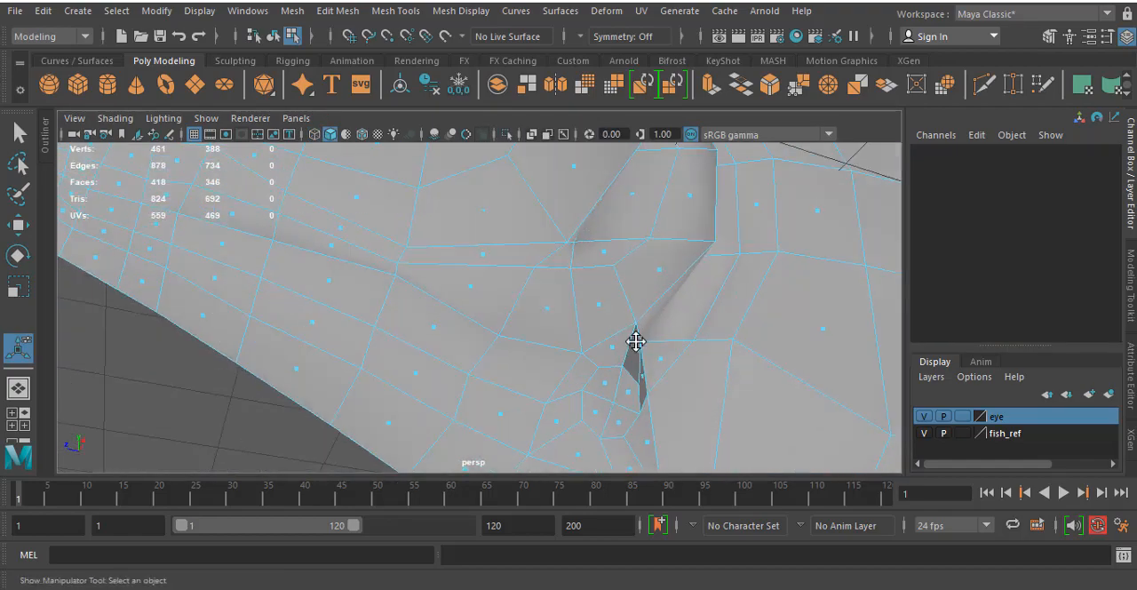
pyautogui.keyDown('alt'); pyautogui.moveTo(634, 340); pyautogui.dragTo(628, 296, button='middle'); pyautogui.keyUp('alt')
pyautogui.click(592, 324)
pyautogui.keyDown('shift'); pyautogui.click(613, 345); pyautogui.keyUp('shift')
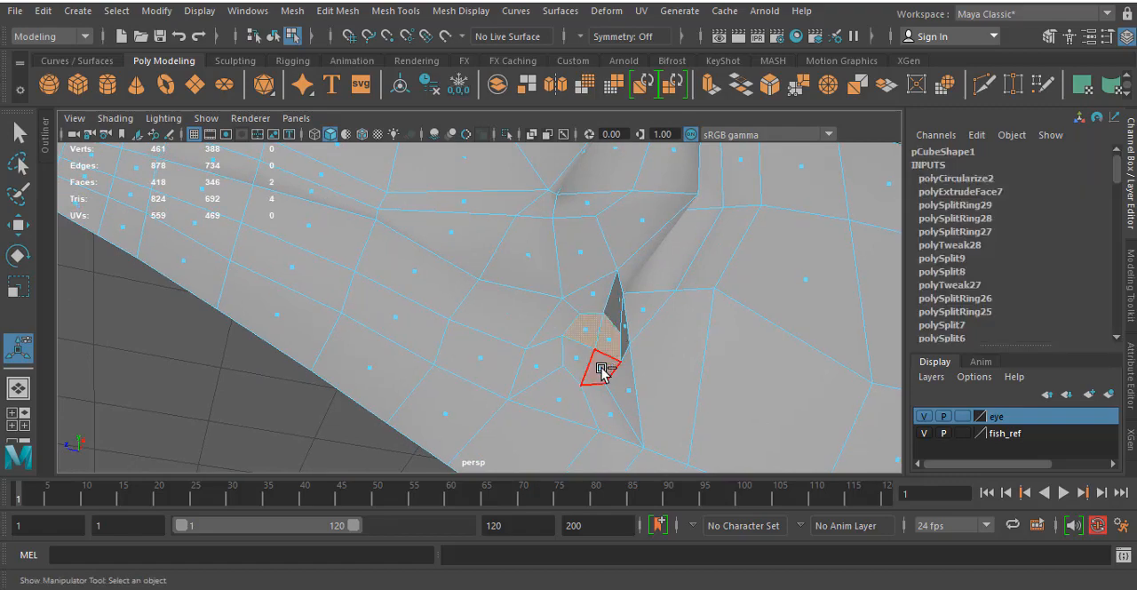
pyautogui.keyDown('shift'); pyautogui.click(602, 368); pyautogui.keyUp('shift')
pyautogui.keyDown('shift'); pyautogui.click(584, 360); pyautogui.keyUp('shift')
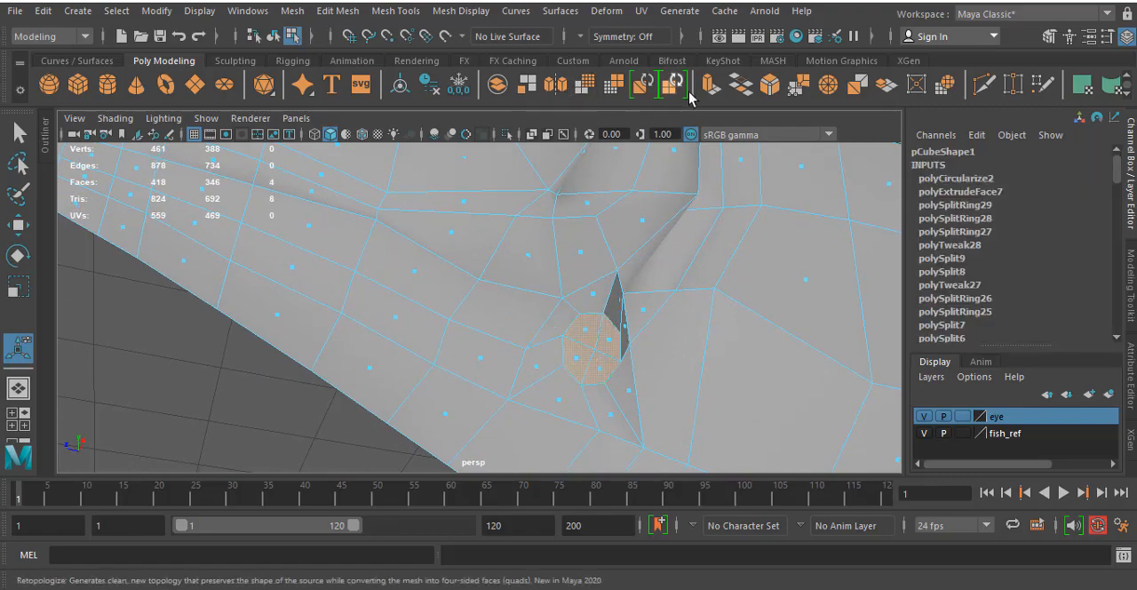
# - Extrude the four fin-base faces outward by 2.265 in Translate X and scale them to 0.451 in Z
pyautogui.click(709, 86)
pyautogui.scroll(-6, 675, 229)
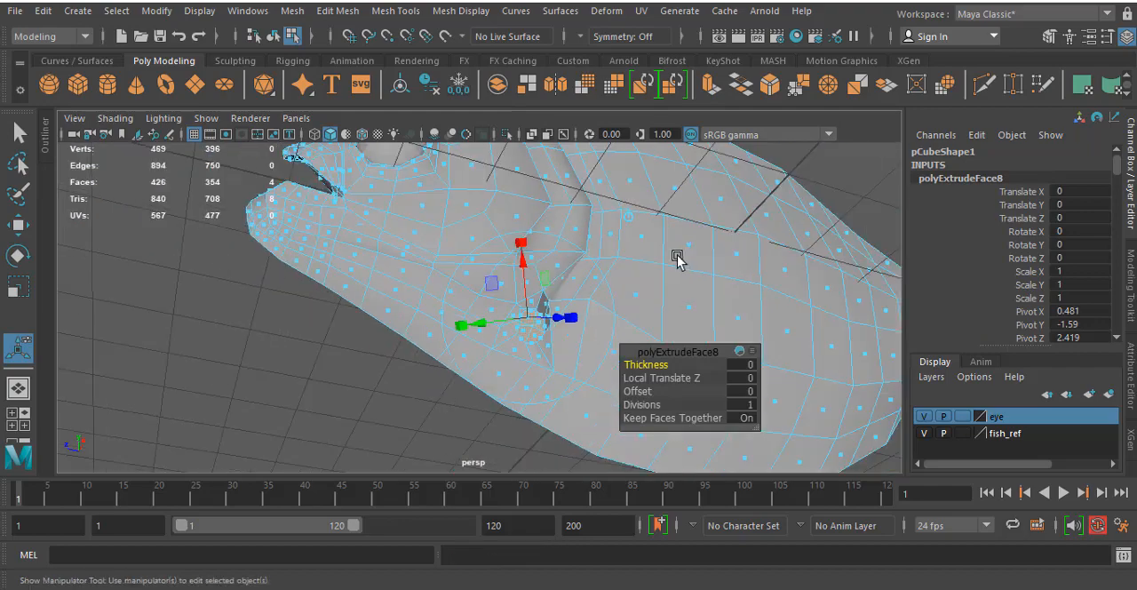
pyautogui.keyDown('alt'); pyautogui.moveTo(635, 247); pyautogui.dragTo(515, 271); pyautogui.keyUp('alt')
pyautogui.moveTo(438, 291); pyautogui.dragTo(496, 318)
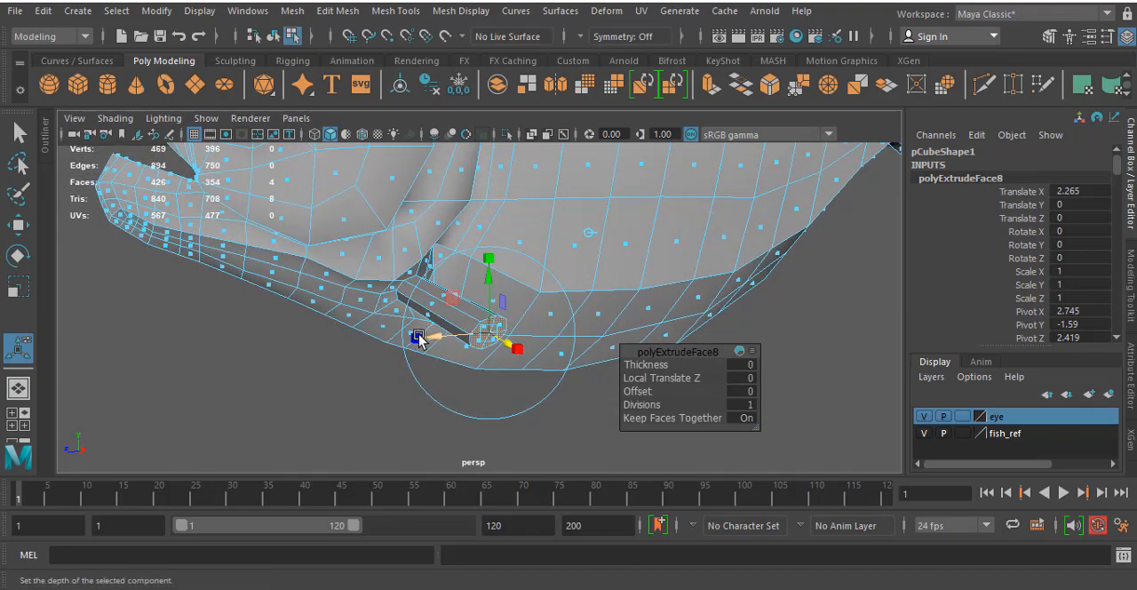
pyautogui.moveTo(419, 335); pyautogui.dragTo(456, 339)
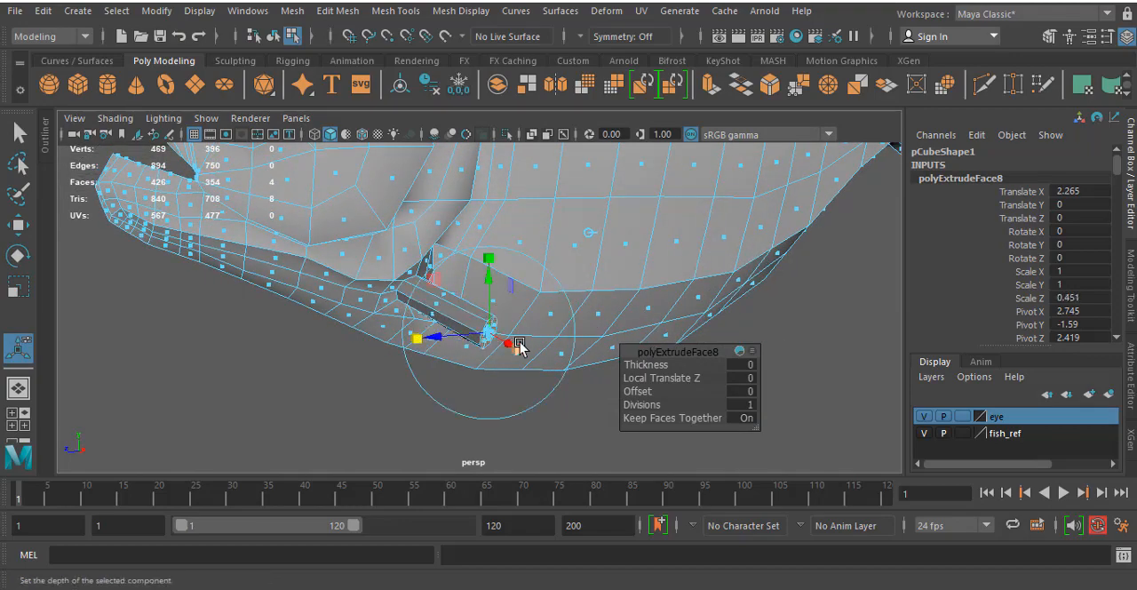
# - In the side view, move the extruded end faces backward along the reference pectoral fin to near its rear tip
pyautogui.press('space')
pyautogui.press('space')
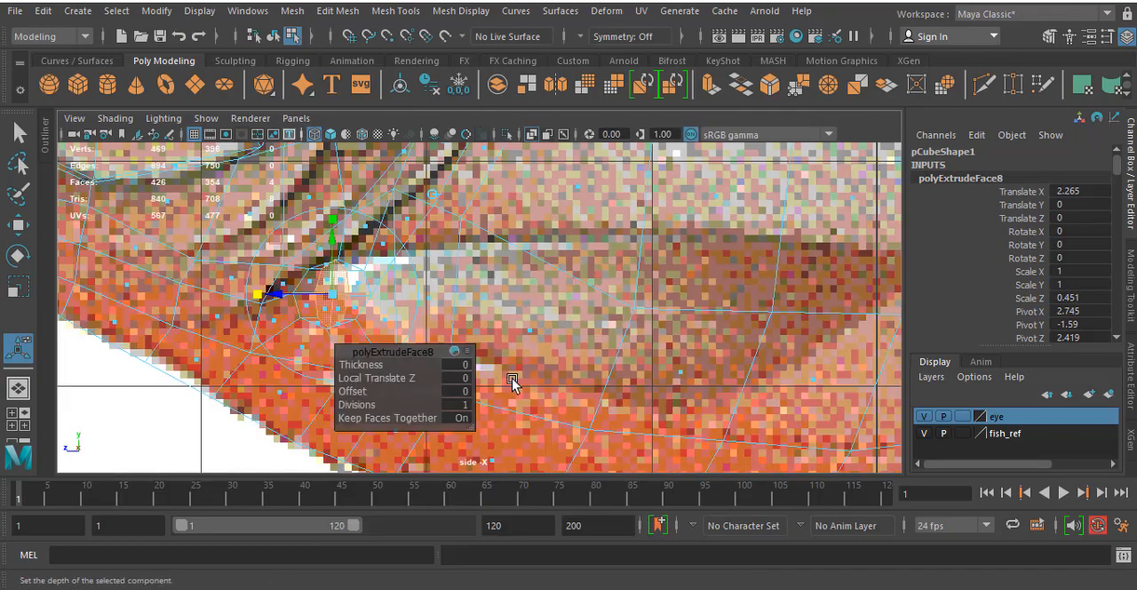
pyautogui.press('w')
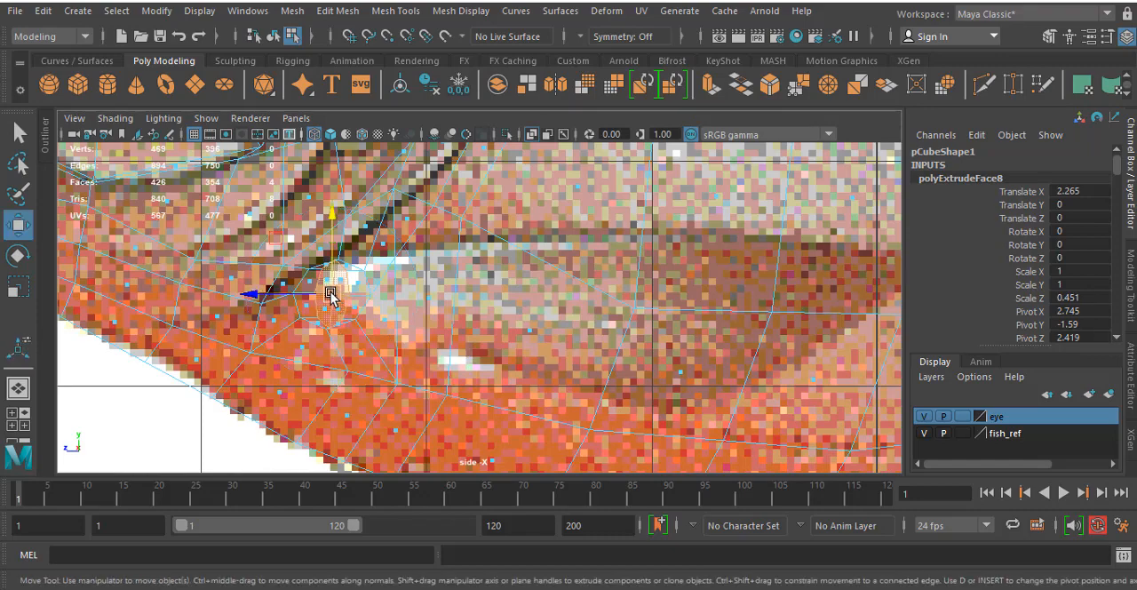
pyautogui.moveTo(338, 294); pyautogui.dragTo(408, 293)
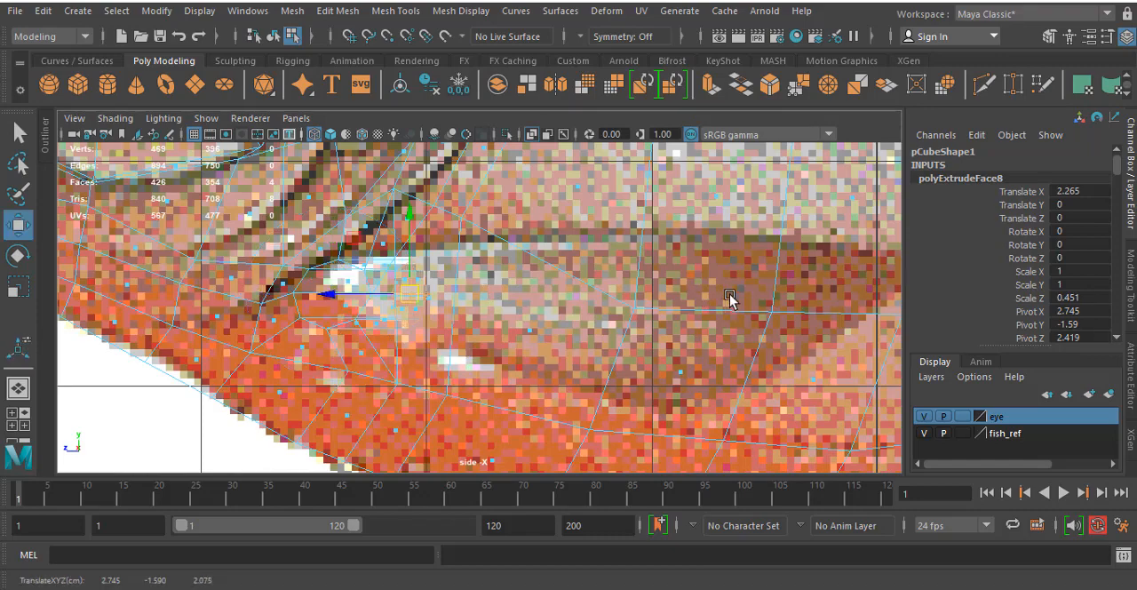
pyautogui.scroll(-5, 773, 304)
pyautogui.scroll(2, 497, 306)
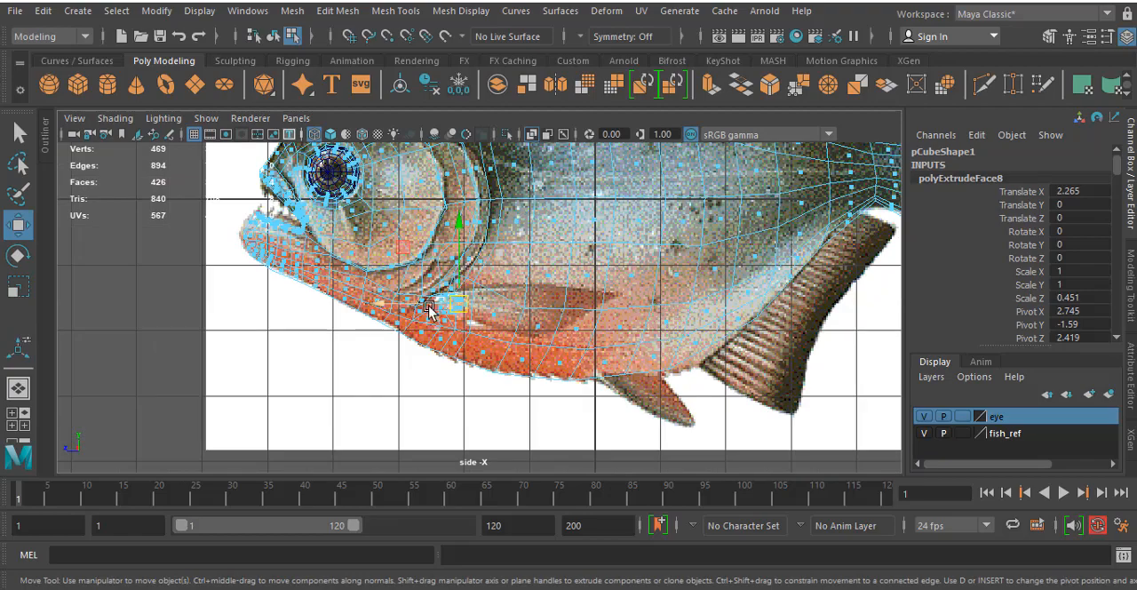
pyautogui.moveTo(453, 304); pyautogui.dragTo(595, 307)
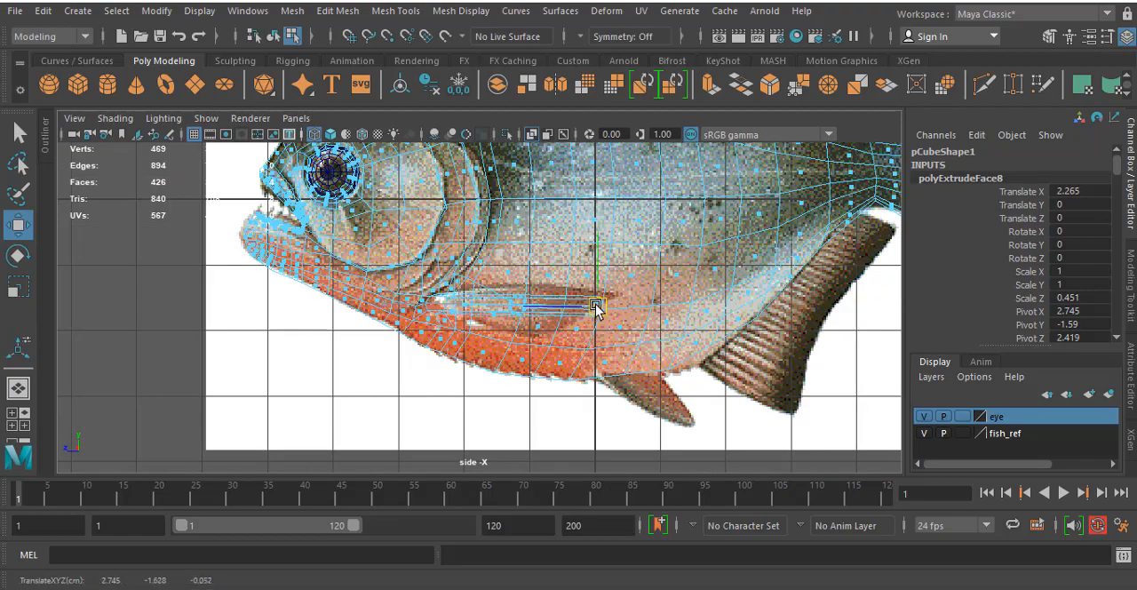
# - In the perspective view, rotate the fin's end faces about the Z axis to adjust the tip's tilt
pyautogui.press('space')
pyautogui.press('space')
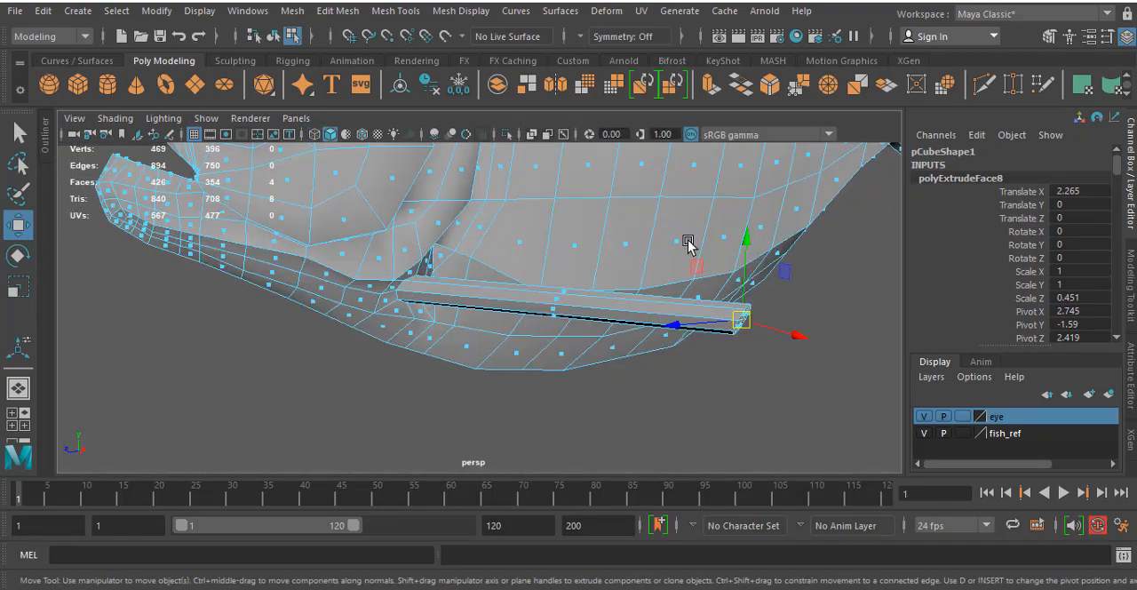
pyautogui.keyDown('alt'); pyautogui.moveTo(689, 242); pyautogui.dragTo(739, 298); pyautogui.keyUp('alt')
pyautogui.moveTo(774, 353); pyautogui.dragTo(523, 281)
pyautogui.press('e')
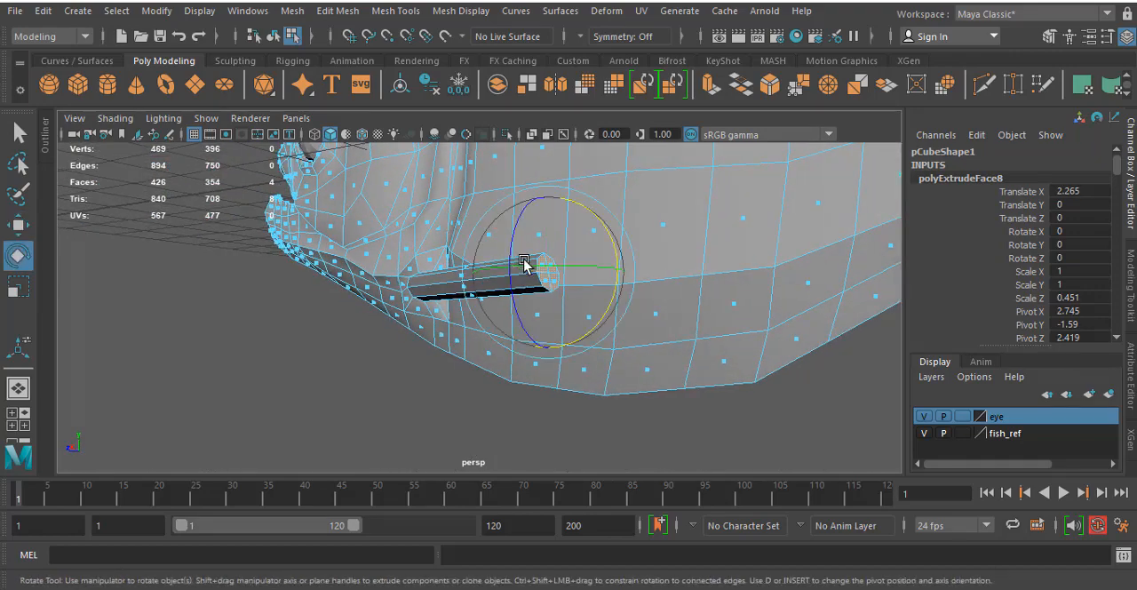
pyautogui.moveTo(513, 226); pyautogui.dragTo(531, 213)
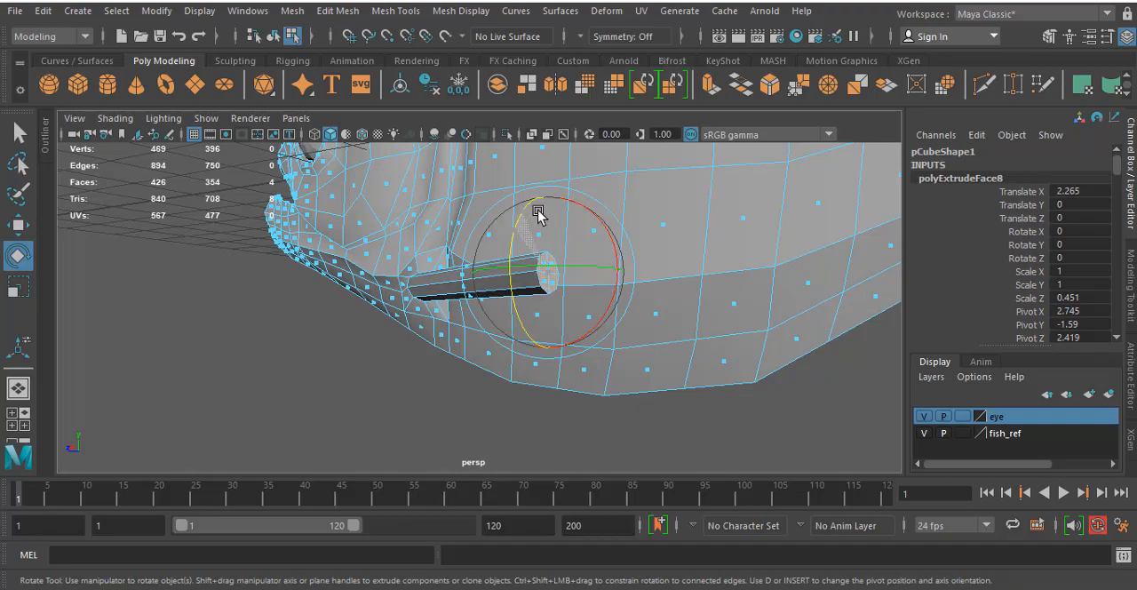
# - In the side view, move the fin end's upper, lower and middle vertices onto the outline of the reference pectoral fin
pyautogui.press('space')
pyautogui.press('space')
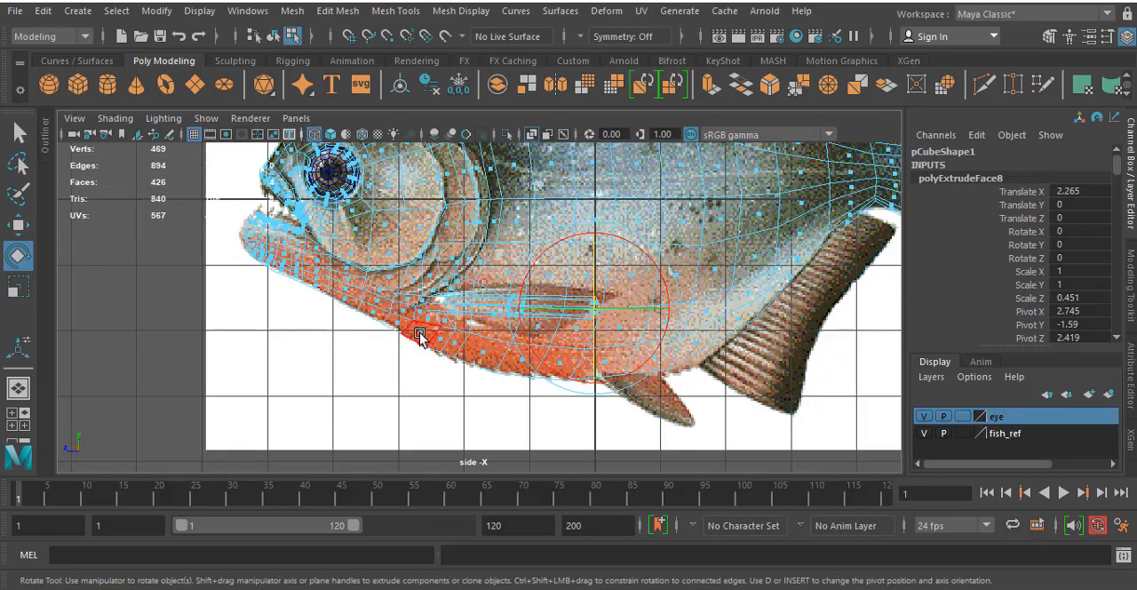
pyautogui.scroll(8, 420, 336)
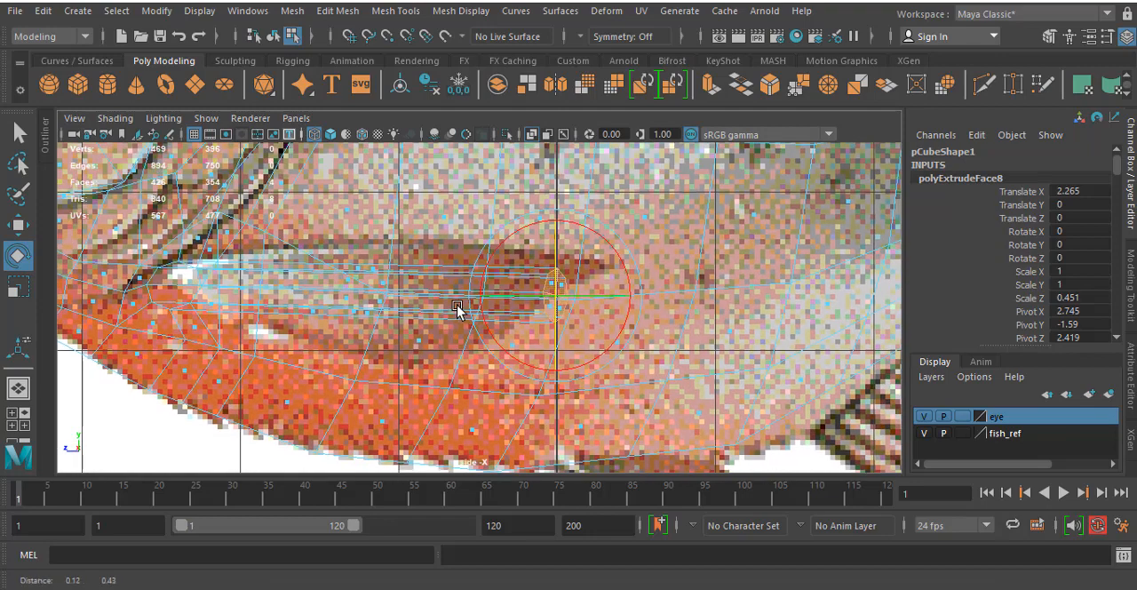
pyautogui.moveTo(543, 283); pyautogui.dragTo(459, 149, button='right')
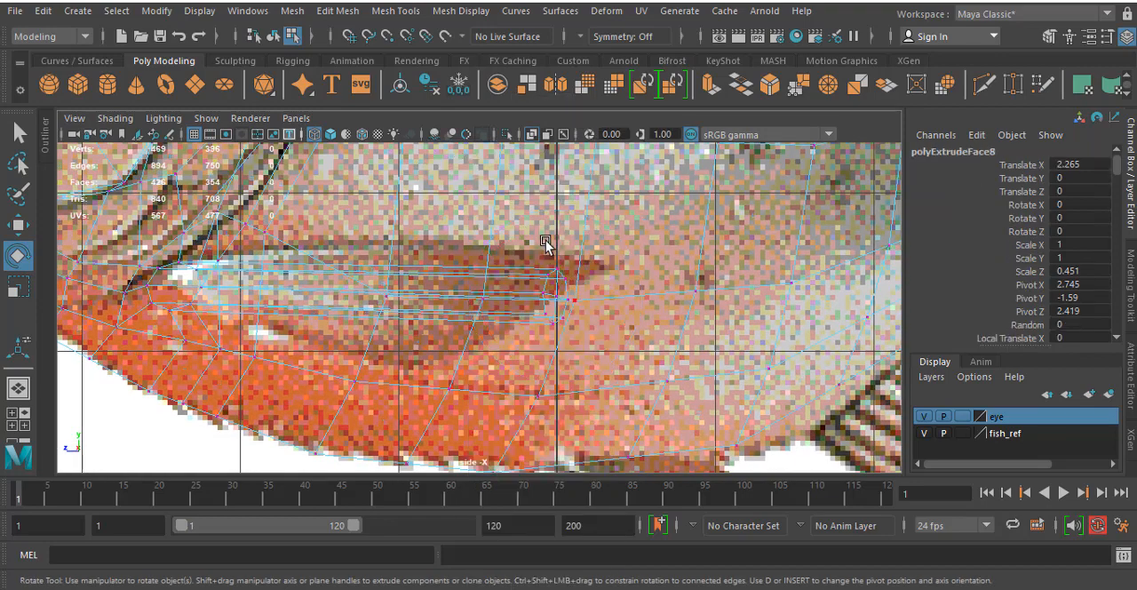
pyautogui.moveTo(581, 285); pyautogui.dragTo(605, 259)
pyautogui.press('w')
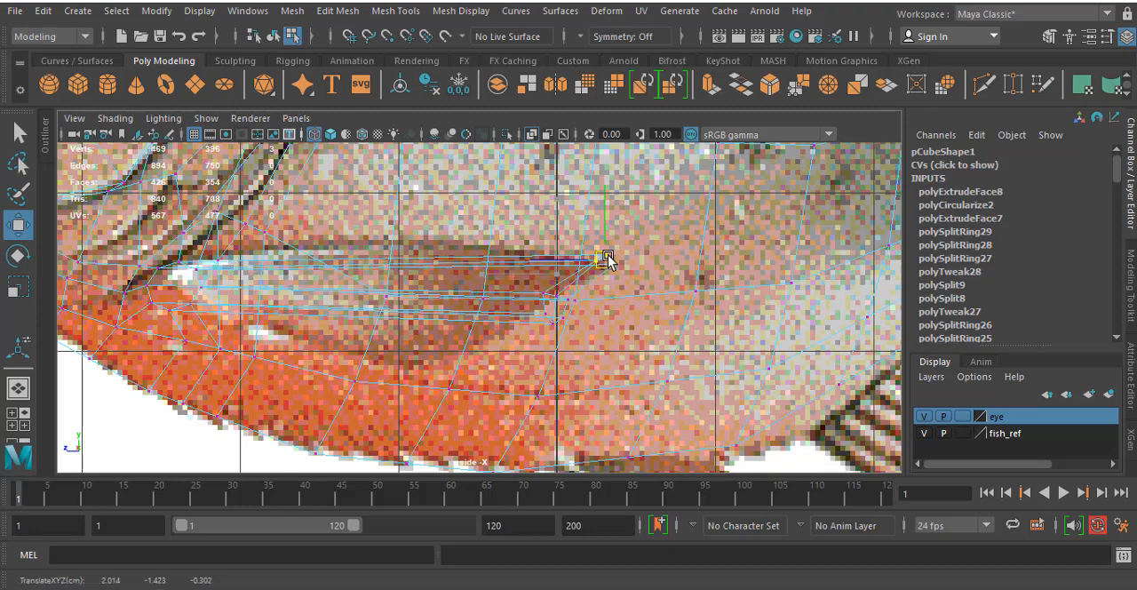
pyautogui.click(554, 322)
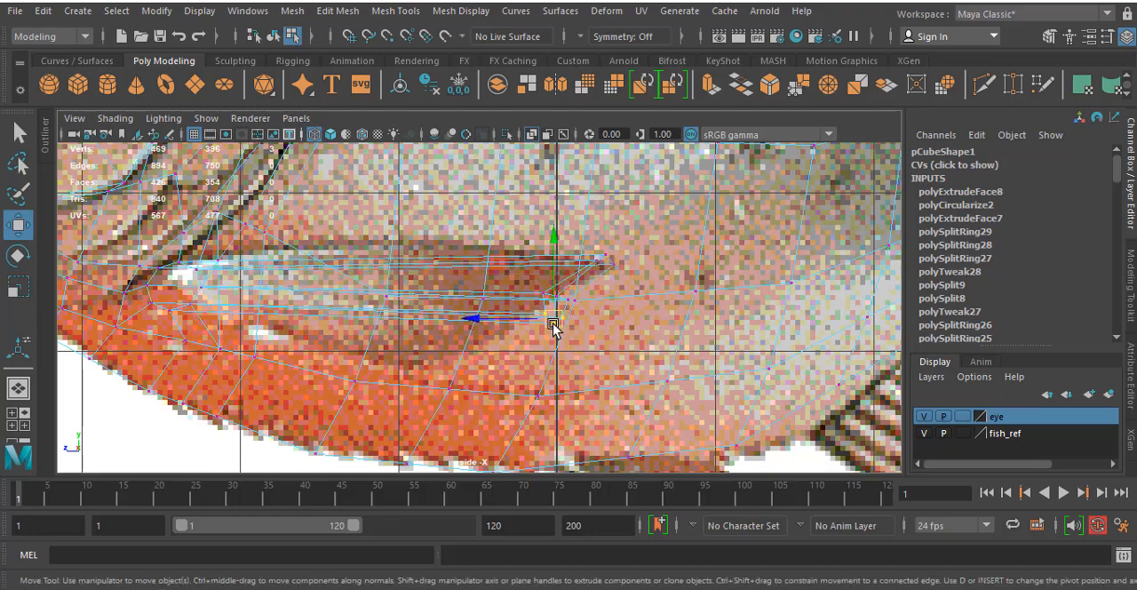
pyautogui.moveTo(553, 323); pyautogui.dragTo(410, 371)
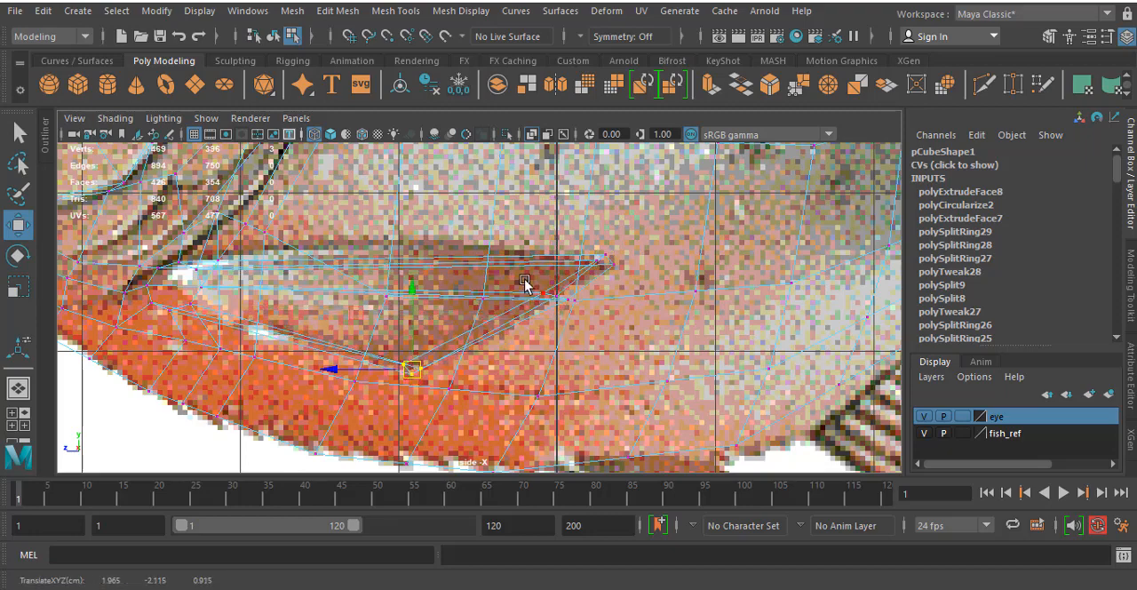
pyautogui.moveTo(524, 279); pyautogui.dragTo(504, 326)
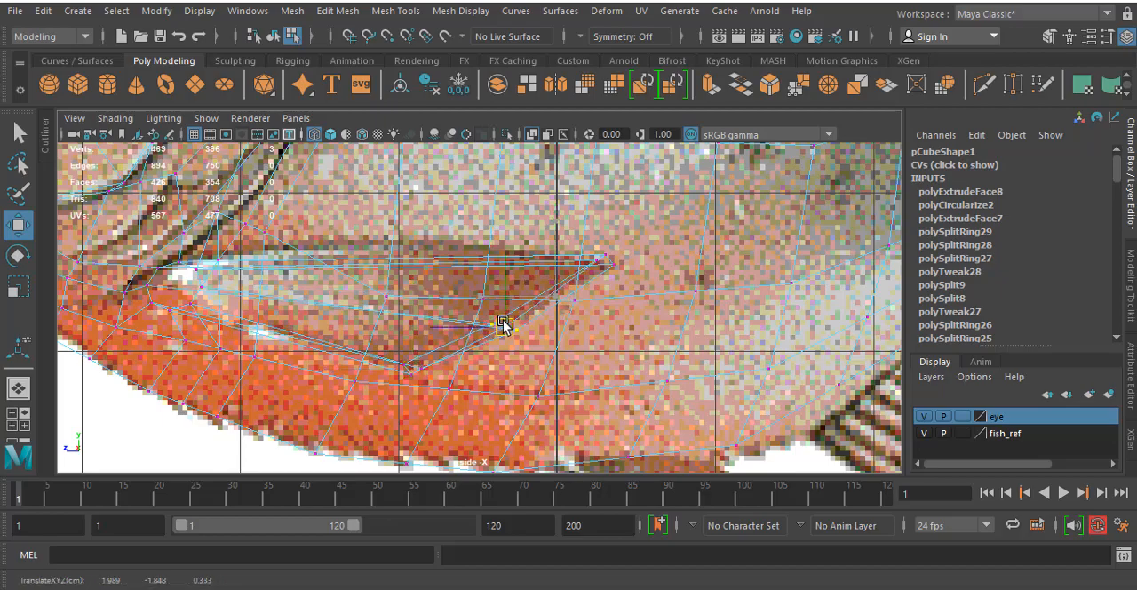
# - In the perspective view, adjust the fin end's middle vertices and one upper corner vertex to even out the fin's trailing edge
pyautogui.press('space')
pyautogui.press('space')
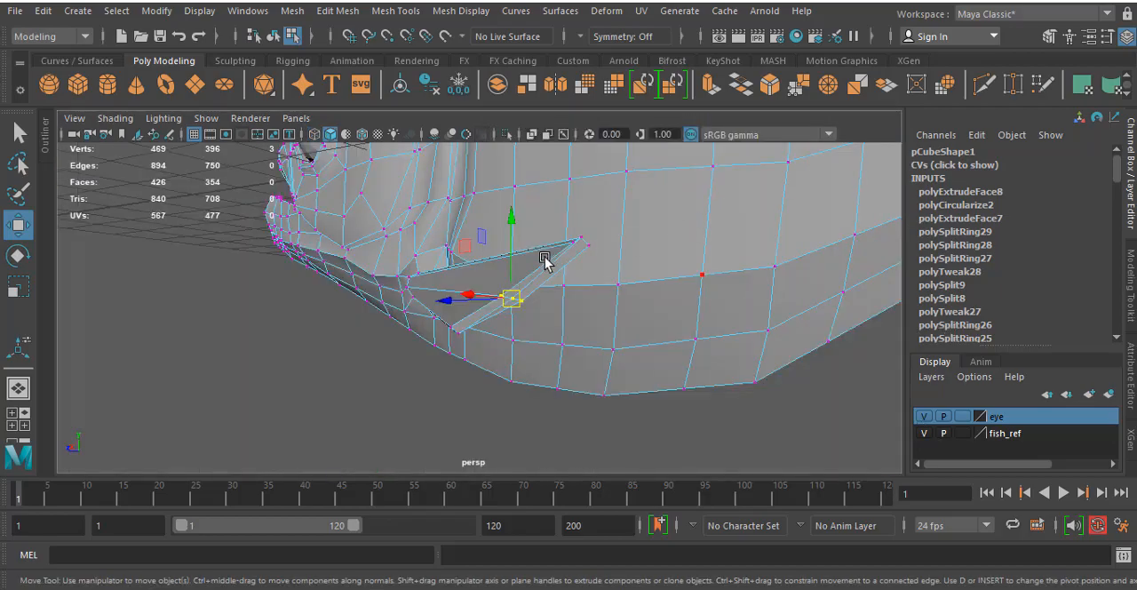
pyautogui.keyDown('alt'); pyautogui.moveTo(546, 261); pyautogui.dragTo(444, 308); pyautogui.keyUp('alt')
pyautogui.scroll(5, 369, 286)
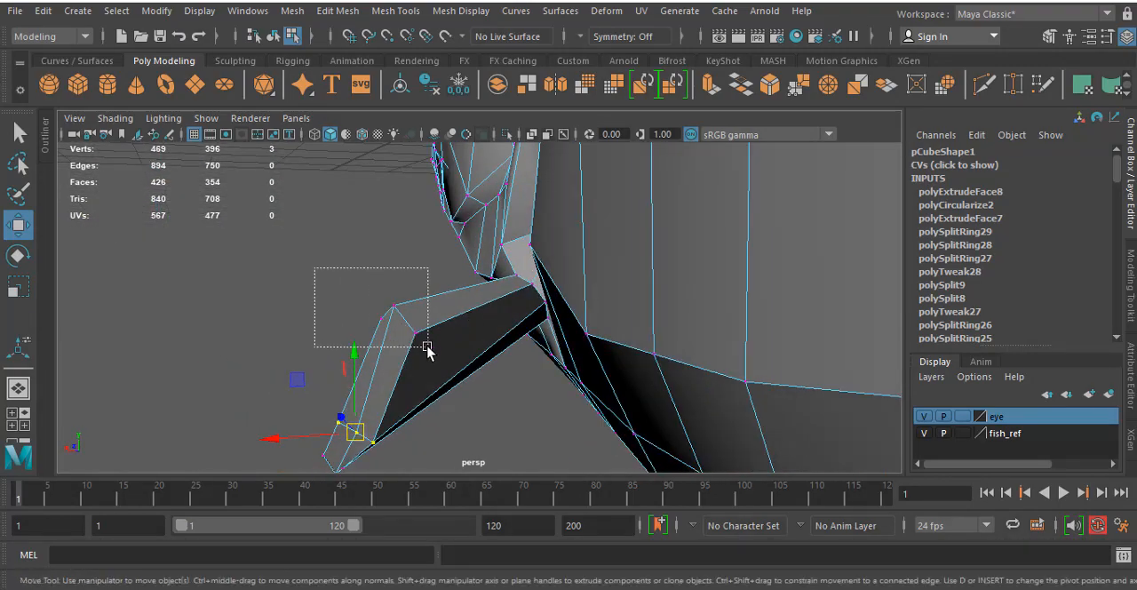
pyautogui.moveTo(428, 348); pyautogui.dragTo(428, 347)
pyautogui.moveTo(418, 344)
pyautogui.keyDown('alt'); pyautogui.mouseDown()
pyautogui.moveTo(429, 334)
pyautogui.moveTo(414, 322)
pyautogui.moveTo(419, 336)
pyautogui.mouseUp(); pyautogui.keyUp('alt')
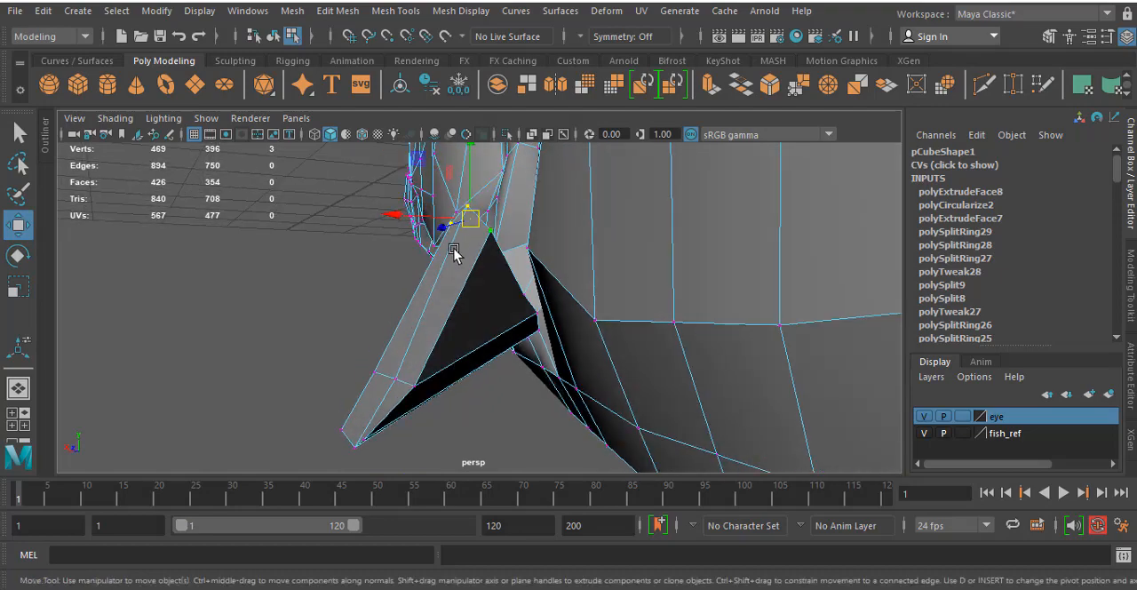
pyautogui.moveTo(468, 221); pyautogui.dragTo(359, 280)
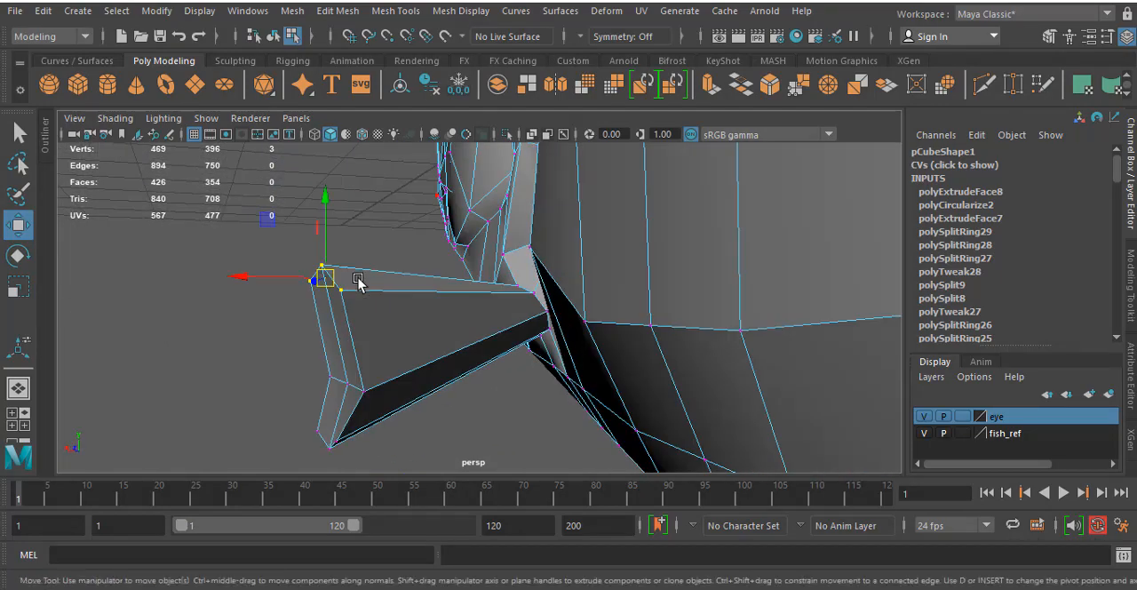
pyautogui.moveTo(377, 409); pyautogui.dragTo(312, 384)
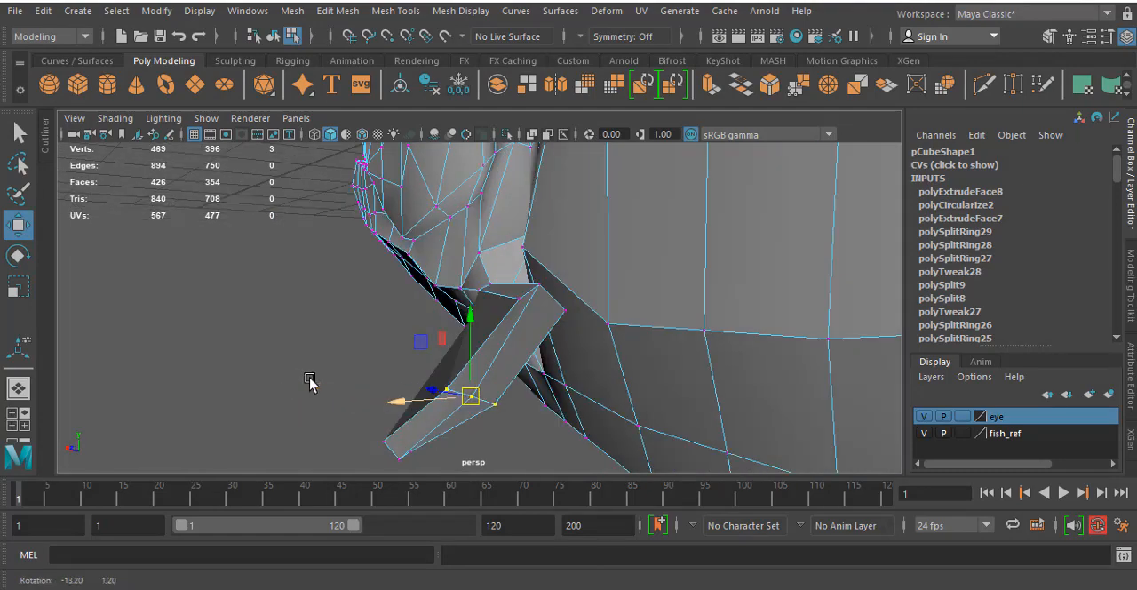
pyautogui.moveTo(470, 397); pyautogui.dragTo(443, 384)
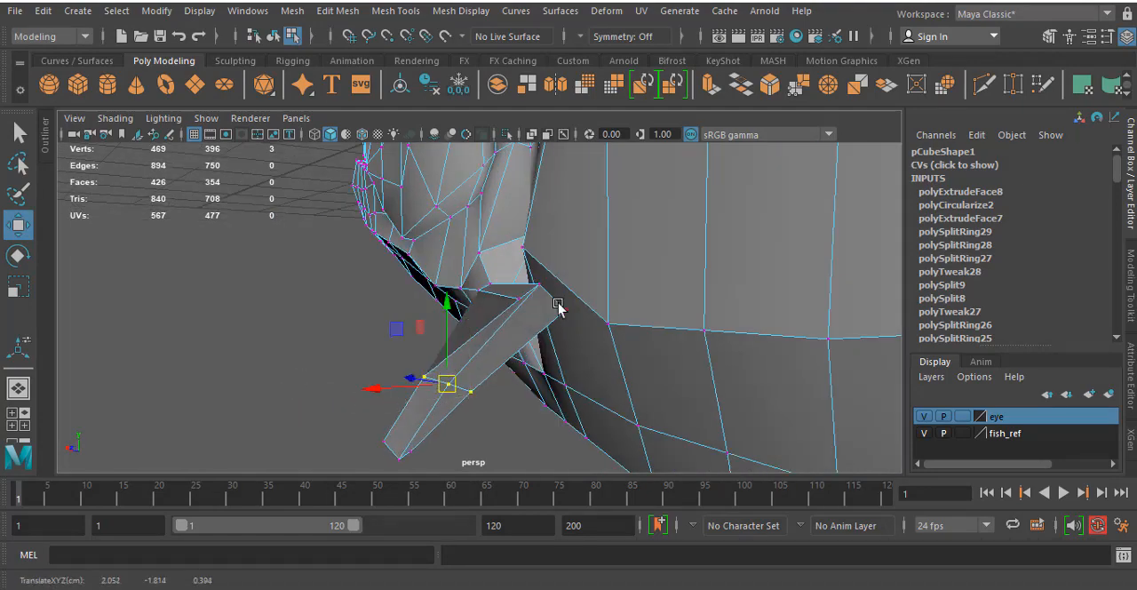
pyautogui.moveTo(515, 301); pyautogui.dragTo(496, 297)
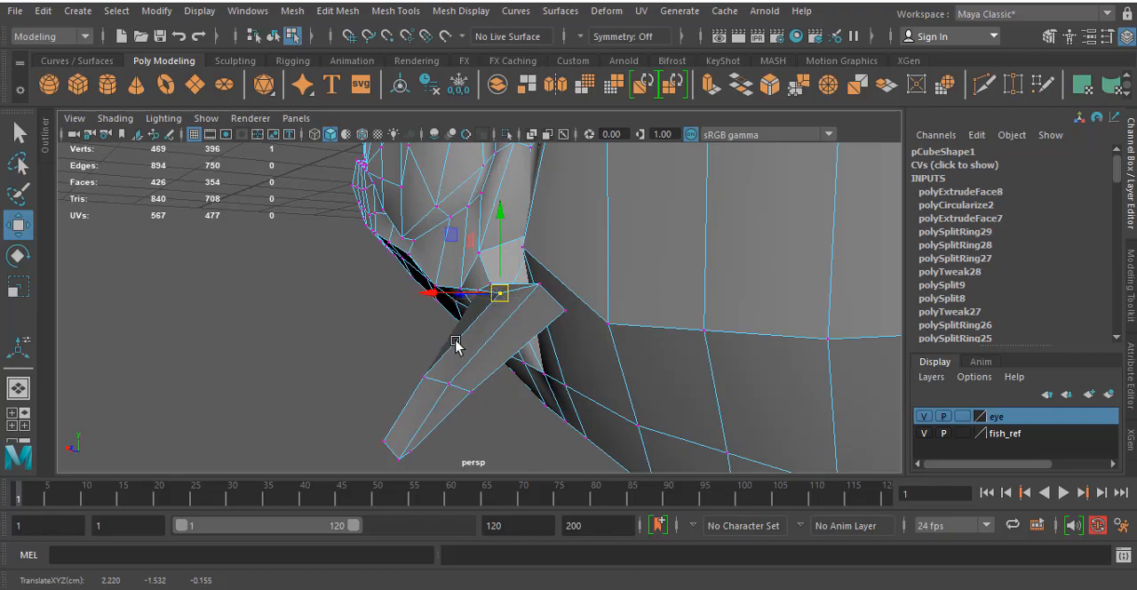
pyautogui.keyDown('alt'); pyautogui.moveTo(455, 345); pyautogui.dragTo(645, 310); pyautogui.keyUp('alt')
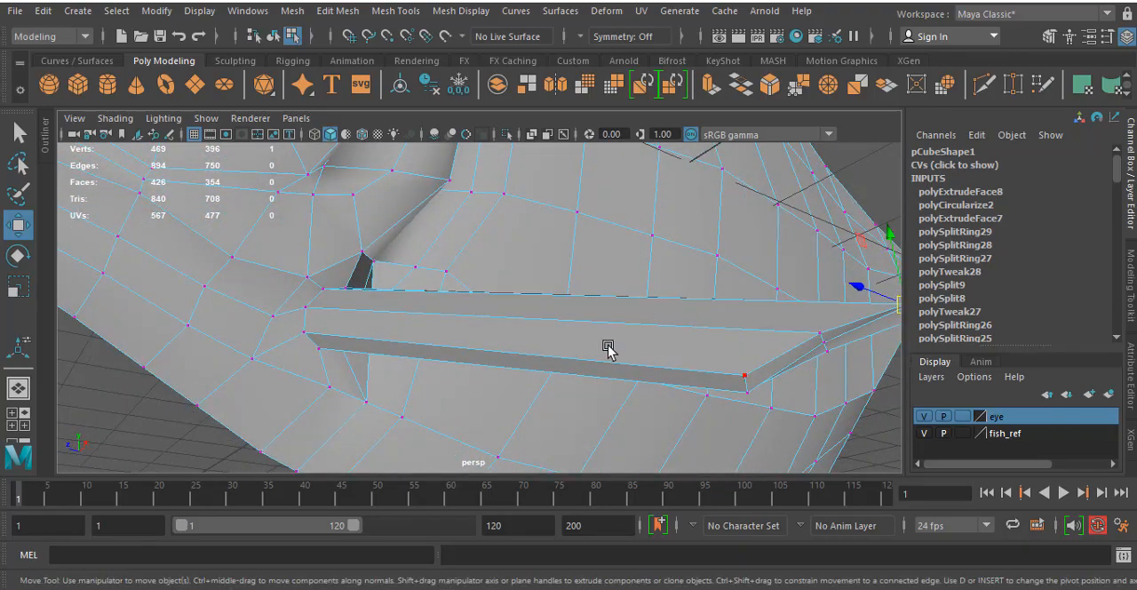
# - Preview the mesh smoothed, examine the pectoral fin from several angles, and return to the unsmoothed display
pyautogui.scroll(-5, 609, 349)
pyautogui.keyDown('alt'); pyautogui.moveTo(598, 356); pyautogui.dragTo(583, 409); pyautogui.keyUp('alt')
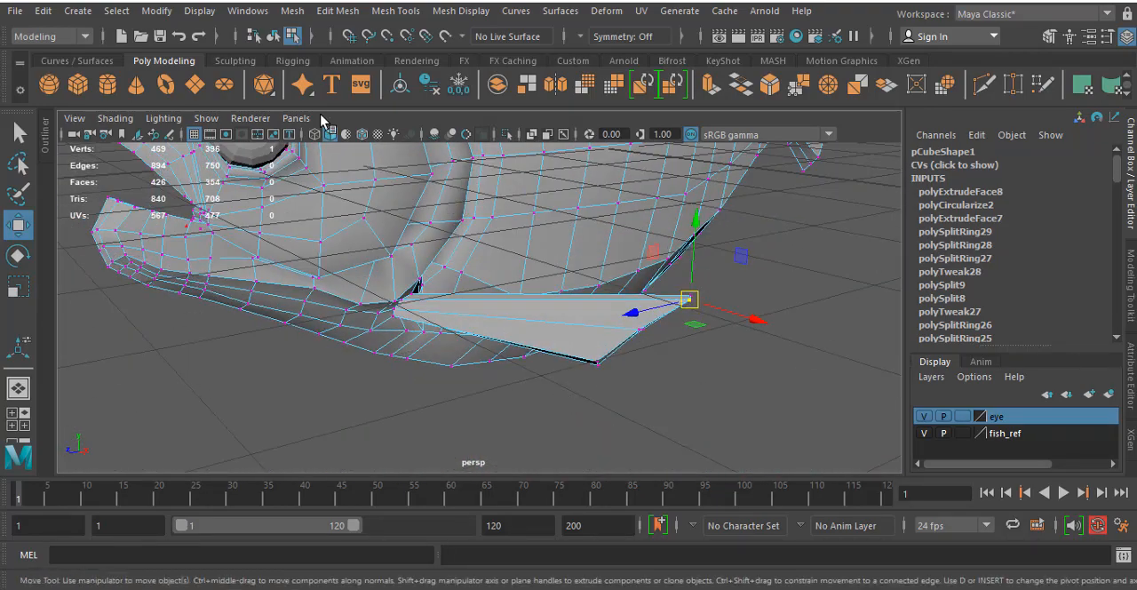
pyautogui.press('3')
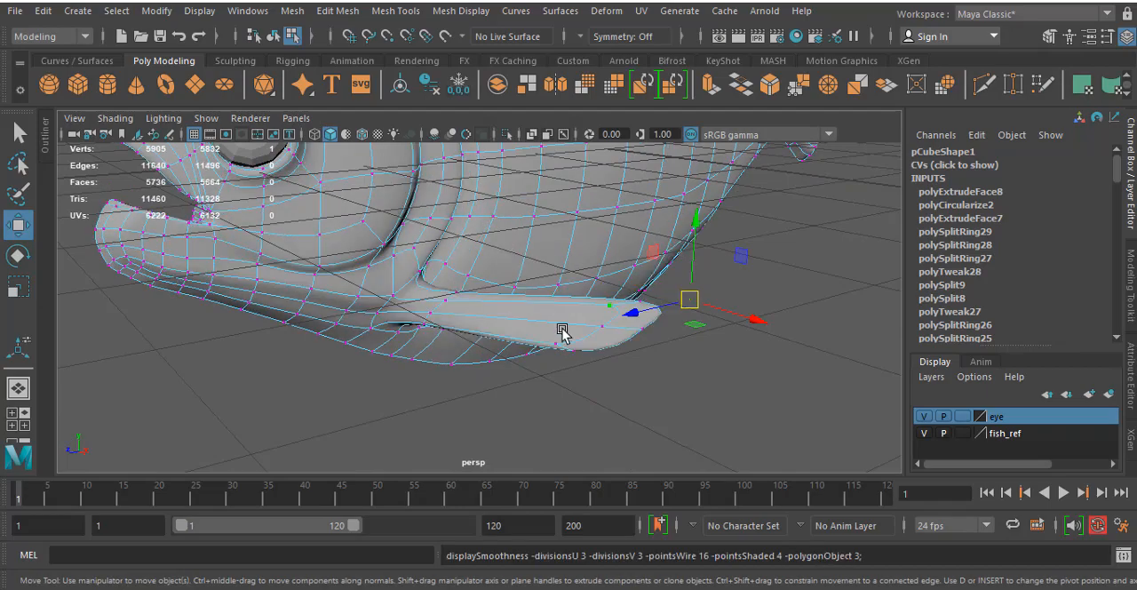
pyautogui.keyDown('alt'); pyautogui.moveTo(561, 331); pyautogui.dragTo(619, 351); pyautogui.keyUp('alt')
pyautogui.click(636, 395)
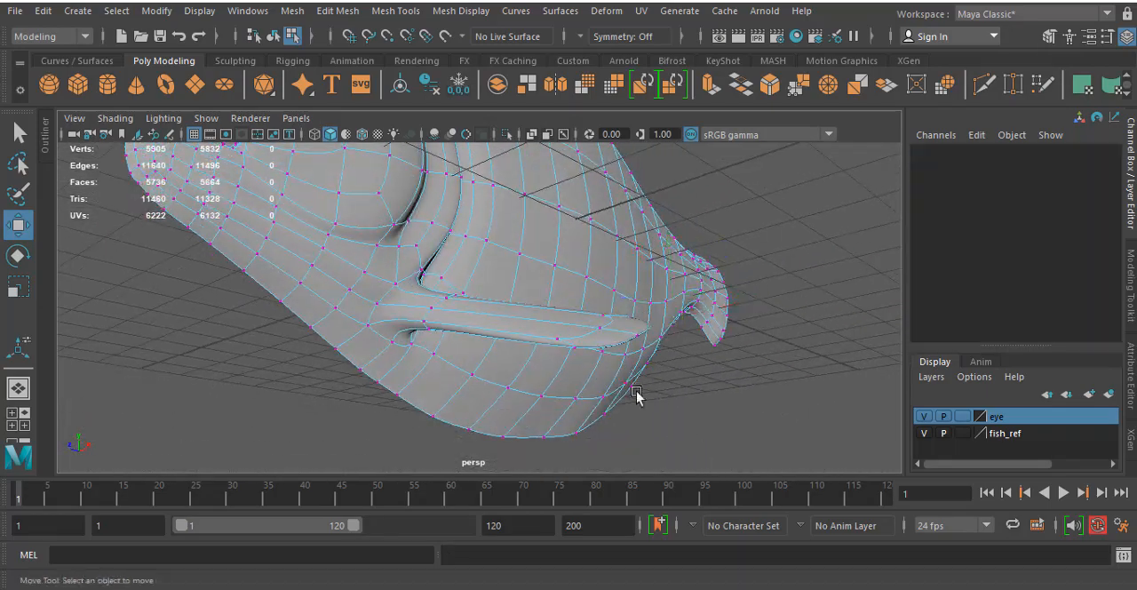
pyautogui.keyDown('alt'); pyautogui.moveTo(637, 396); pyautogui.dragTo(440, 330); pyautogui.keyUp('alt')
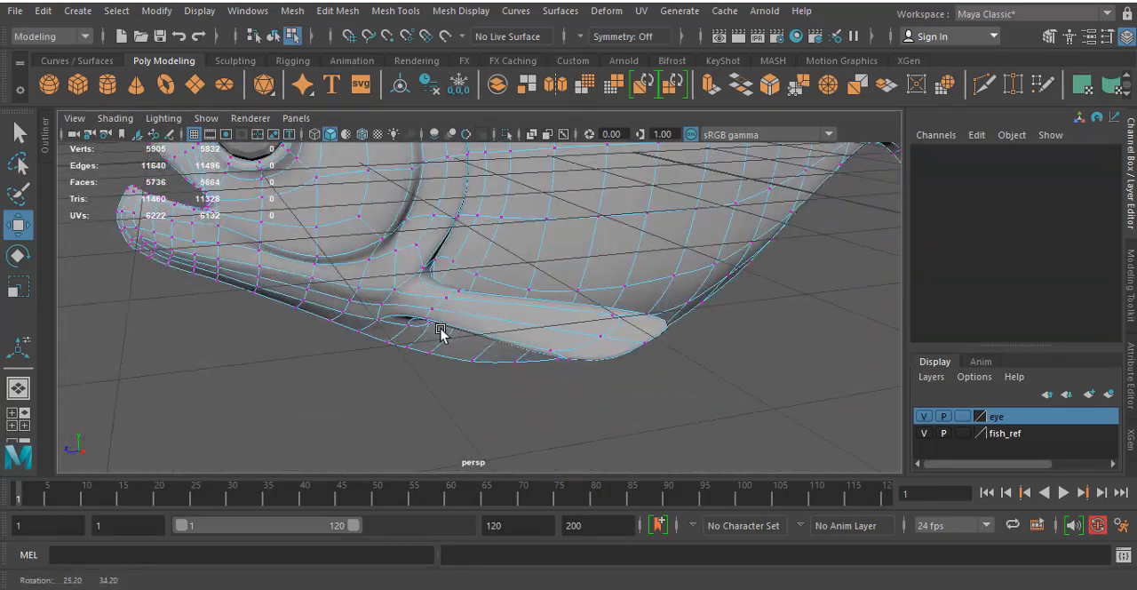
pyautogui.click(444, 253)
pyautogui.press('1')
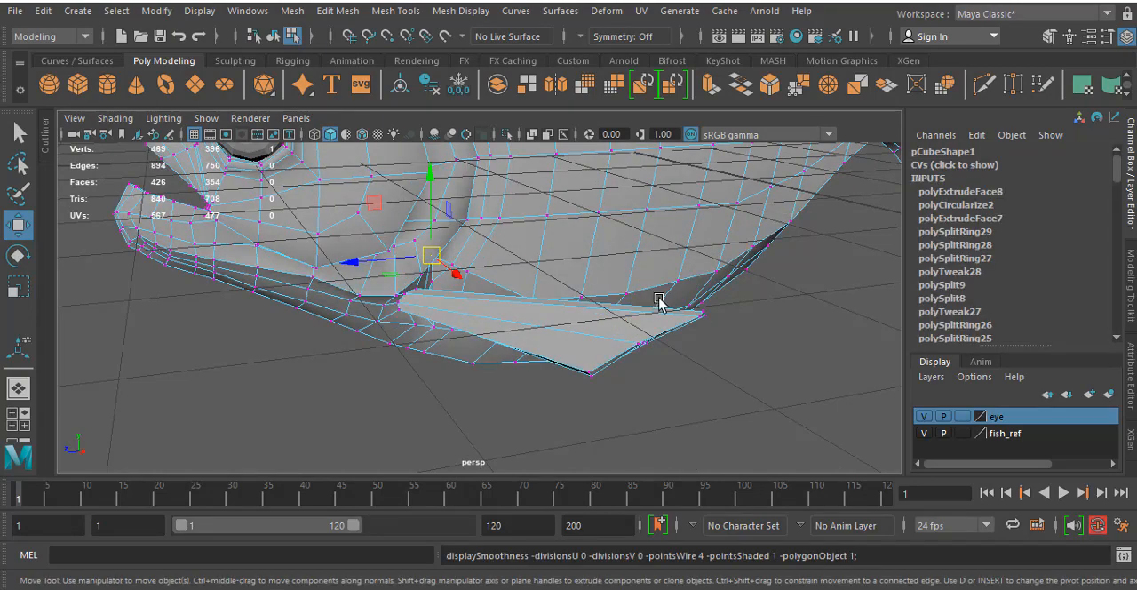
# - Insert three edge loops across the pectoral fin, spaced along its length from near the base toward the tip
pyautogui.click(433, 11)
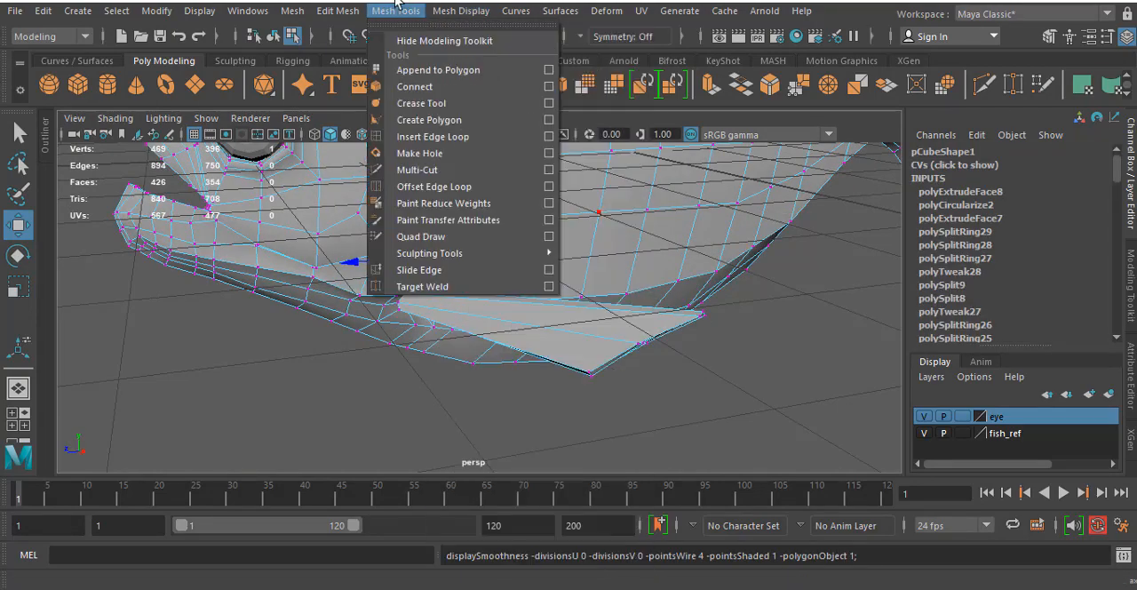
pyautogui.click(432, 138)
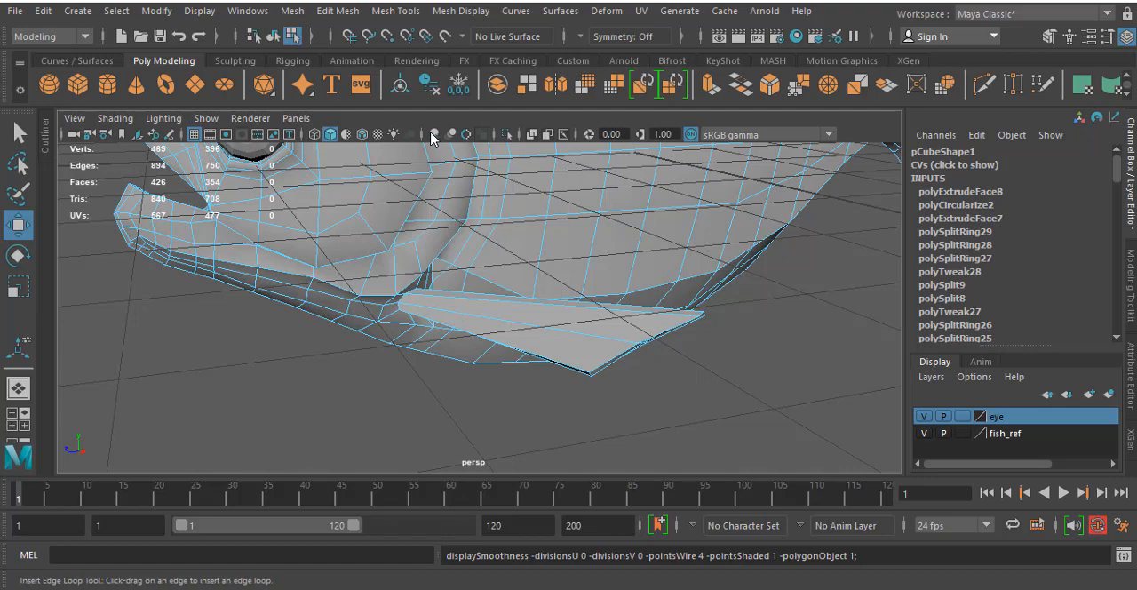
pyautogui.click(445, 304)
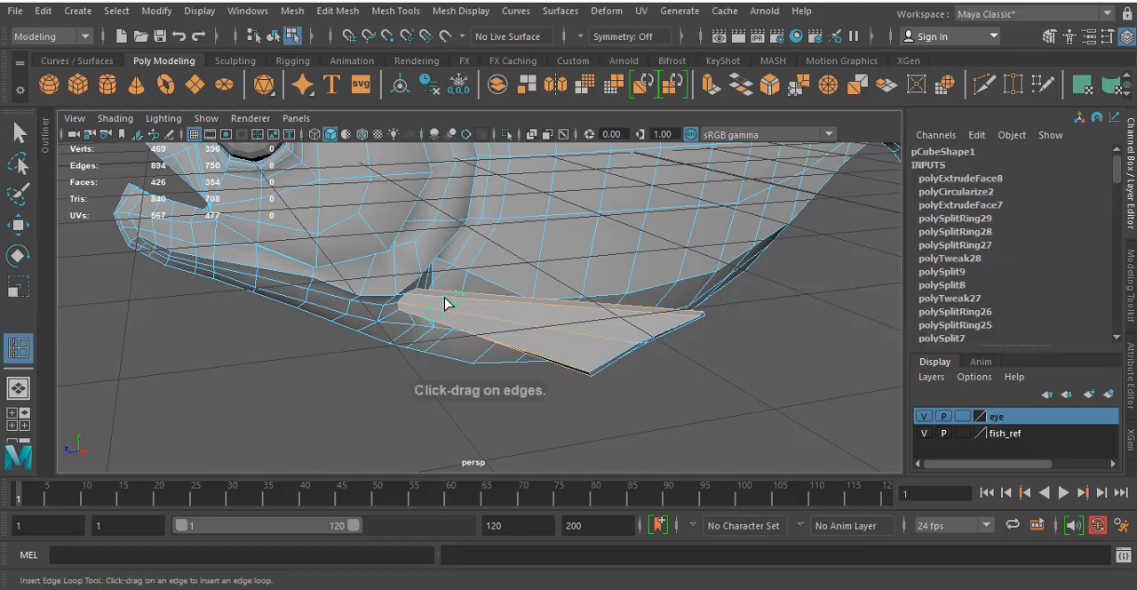
pyautogui.click(520, 302)
pyautogui.click(602, 305)
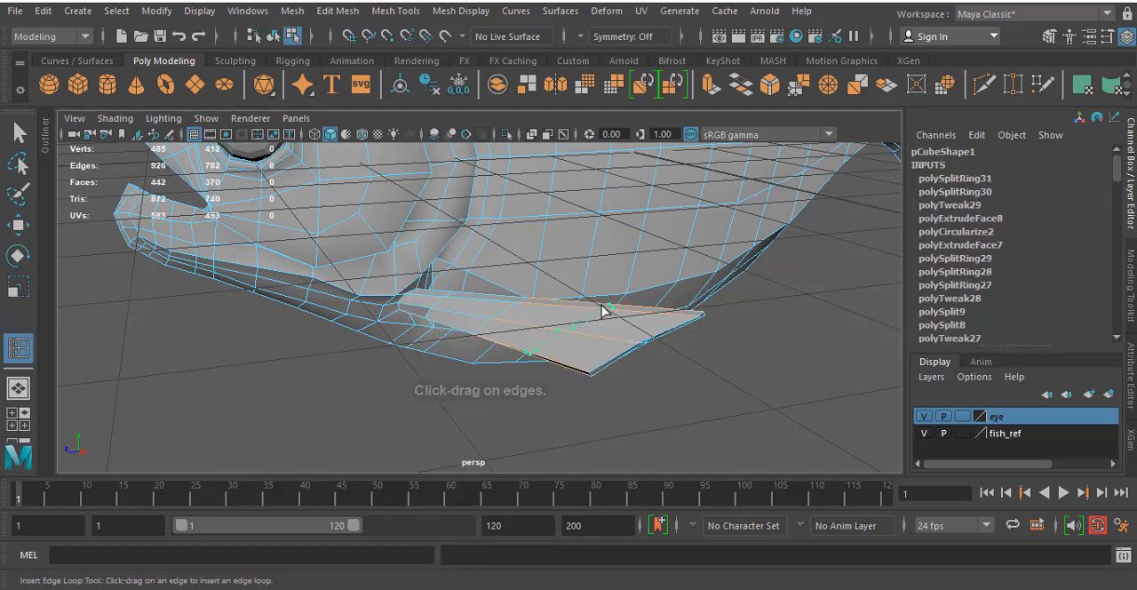
# - Insert two edge loops around the pectoral fin's base, preview the whole fish smoothed, and return to the unsmoothed display
pyautogui.click(416, 294)
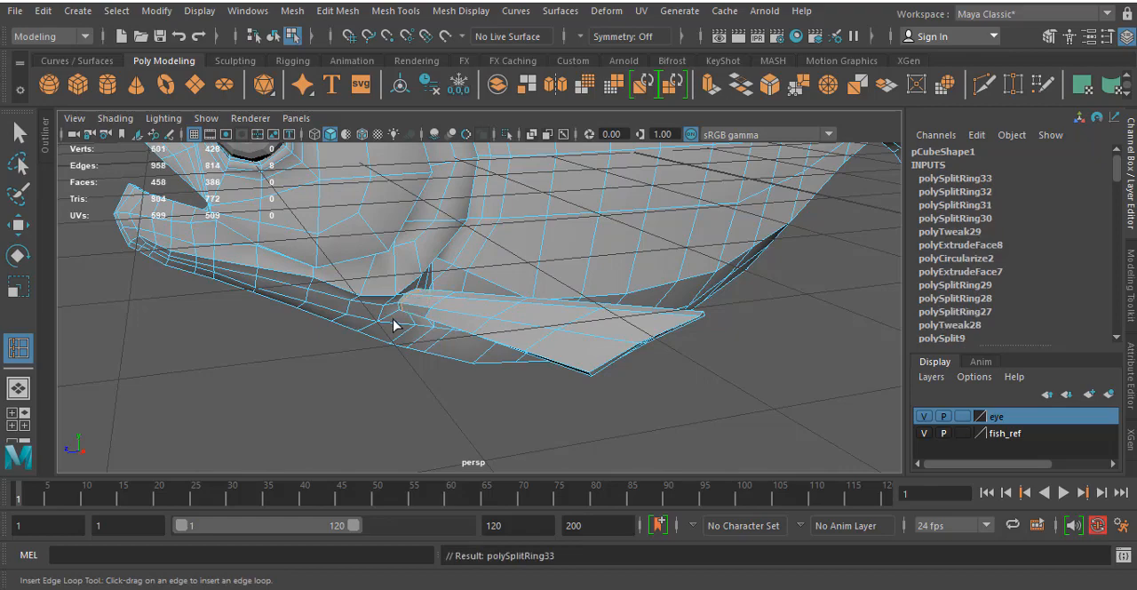
pyautogui.click(391, 318)
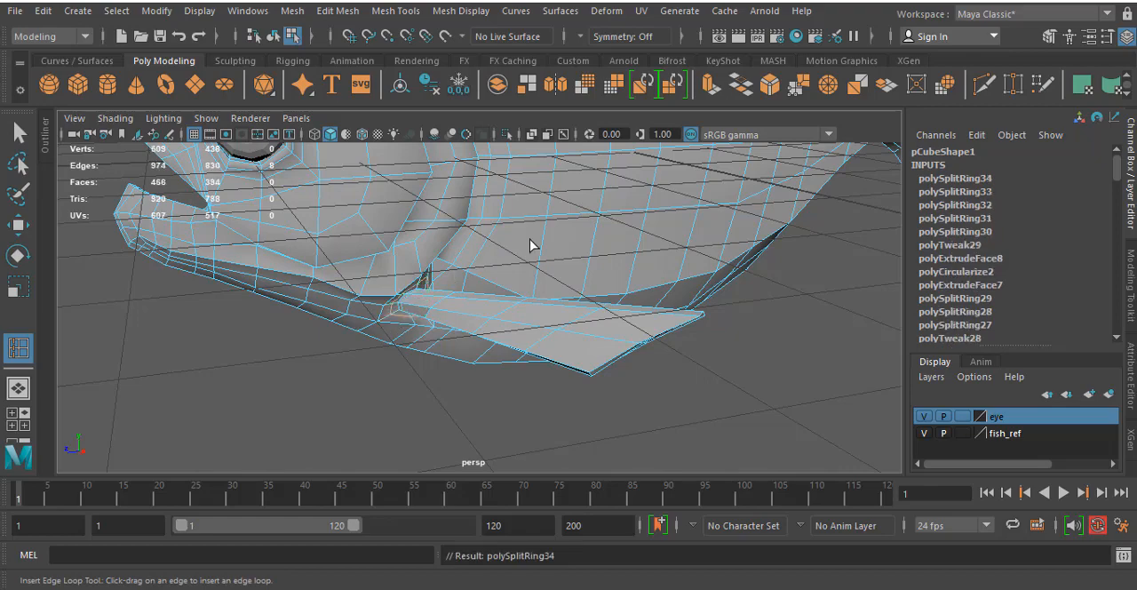
pyautogui.press('3')
pyautogui.click(272, 35)
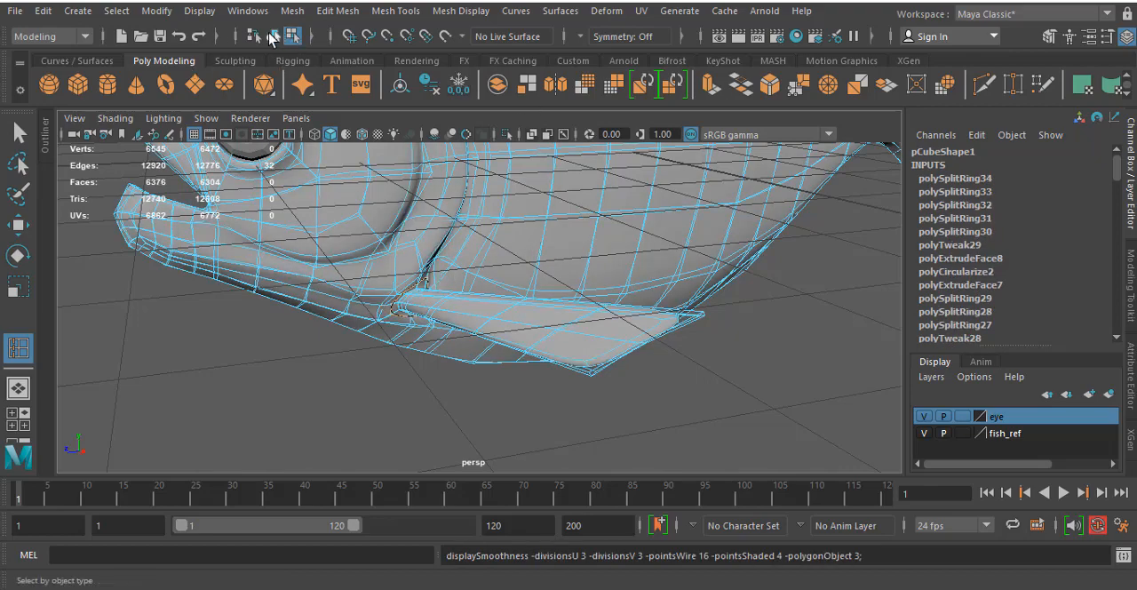
pyautogui.click(780, 438)
pyautogui.keyDown('alt'); pyautogui.moveTo(780, 438); pyautogui.dragTo(581, 280); pyautogui.keyUp('alt')
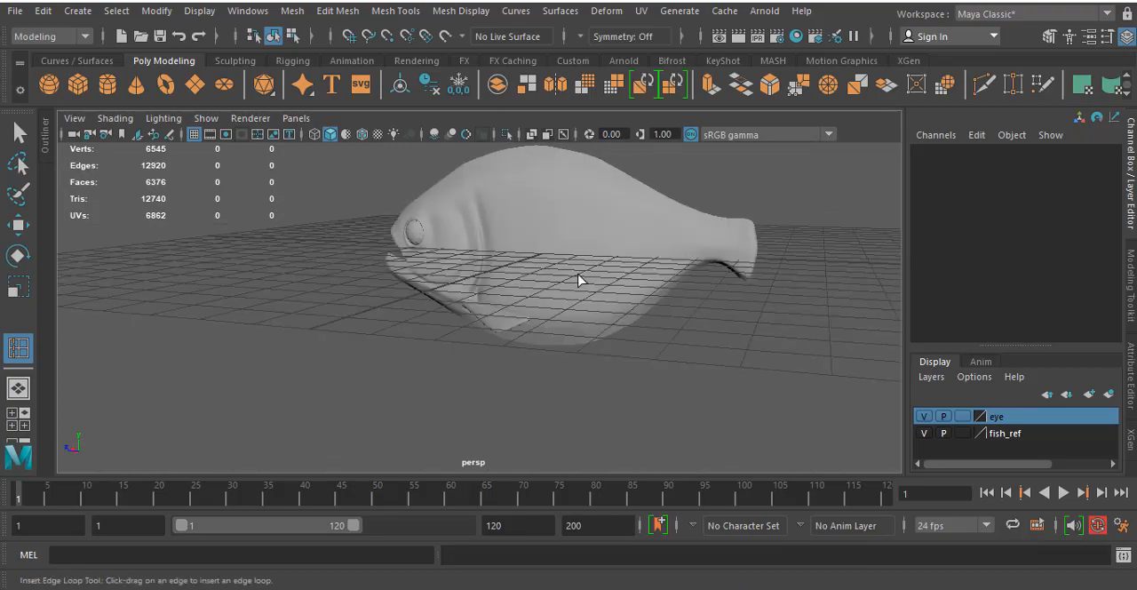
pyautogui.click(578, 280)
pyautogui.press('1')
# - Switch to the side view and examine the belly mesh around the base of the reference pelvic fin
pyautogui.press('space')
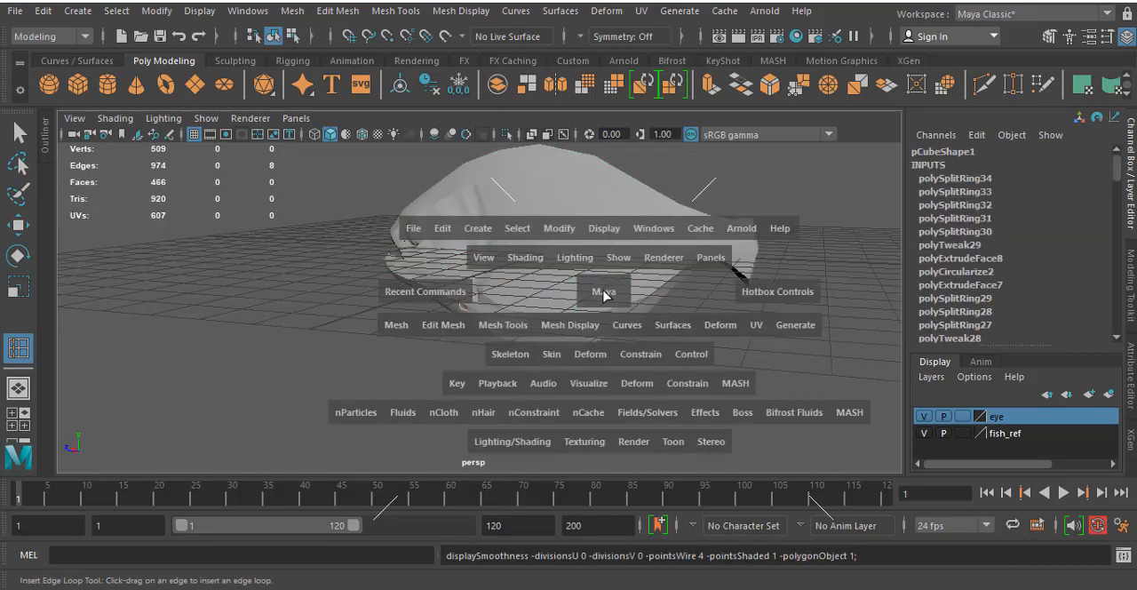
pyautogui.press('space')
pyautogui.scroll(-5, 695, 325)
pyautogui.keyDown('alt'); pyautogui.moveTo(658, 252); pyautogui.dragTo(582, 237, button='middle'); pyautogui.keyUp('alt')
pyautogui.scroll(2, 539, 263)
pyautogui.keyDown('alt'); pyautogui.moveTo(465, 317); pyautogui.dragTo(535, 252, button='middle'); pyautogui.keyUp('alt')
pyautogui.scroll(4, 535, 252)
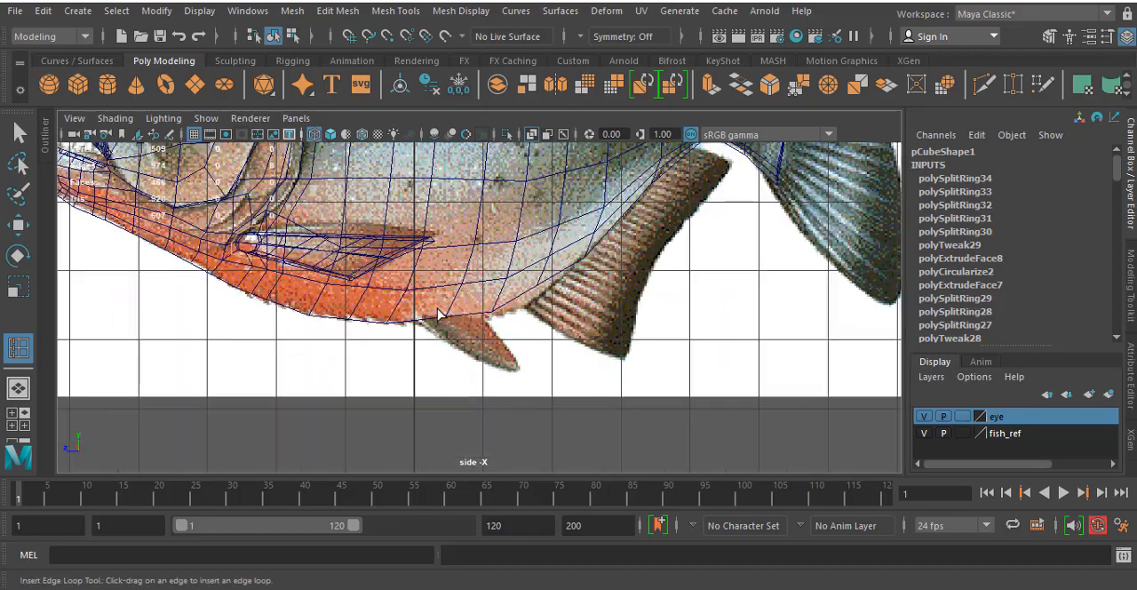
pyautogui.keyDown('alt'); pyautogui.moveTo(441, 303); pyautogui.dragTo(409, 300, button='middle'); pyautogui.keyUp('alt')
pyautogui.scroll(4, 395, 302)
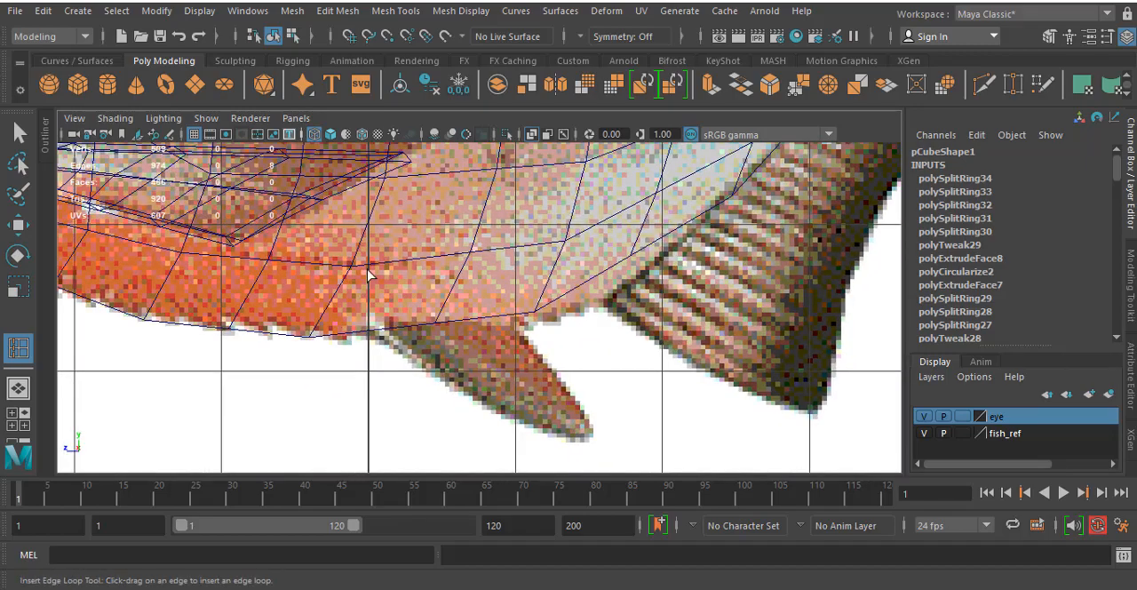
pyautogui.scroll(-8, 383, 290)
pyautogui.scroll(5, 382, 304)
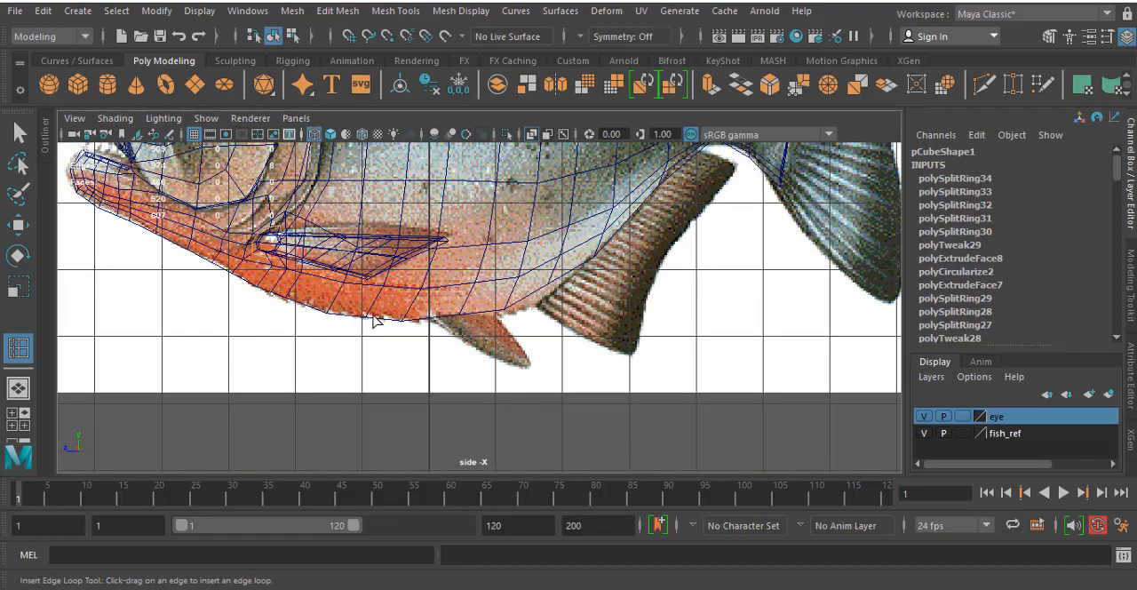
pyautogui.scroll(4, 374, 316)
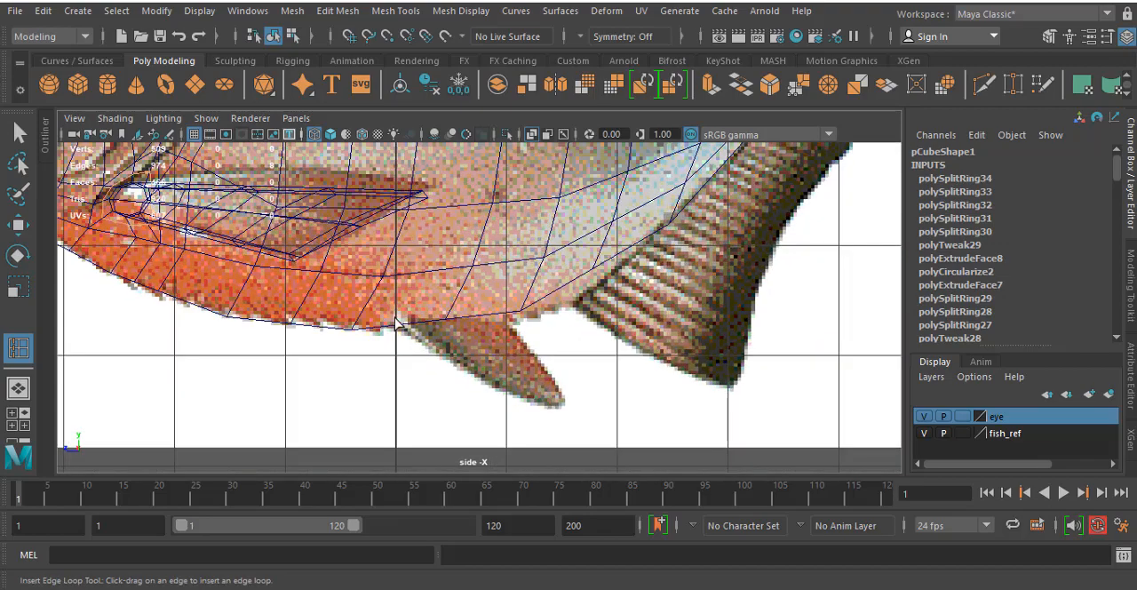
# - Try an edge loop running down the body to the belly edge, near the front of the reference pelvic fin
pyautogui.click(431, 278)
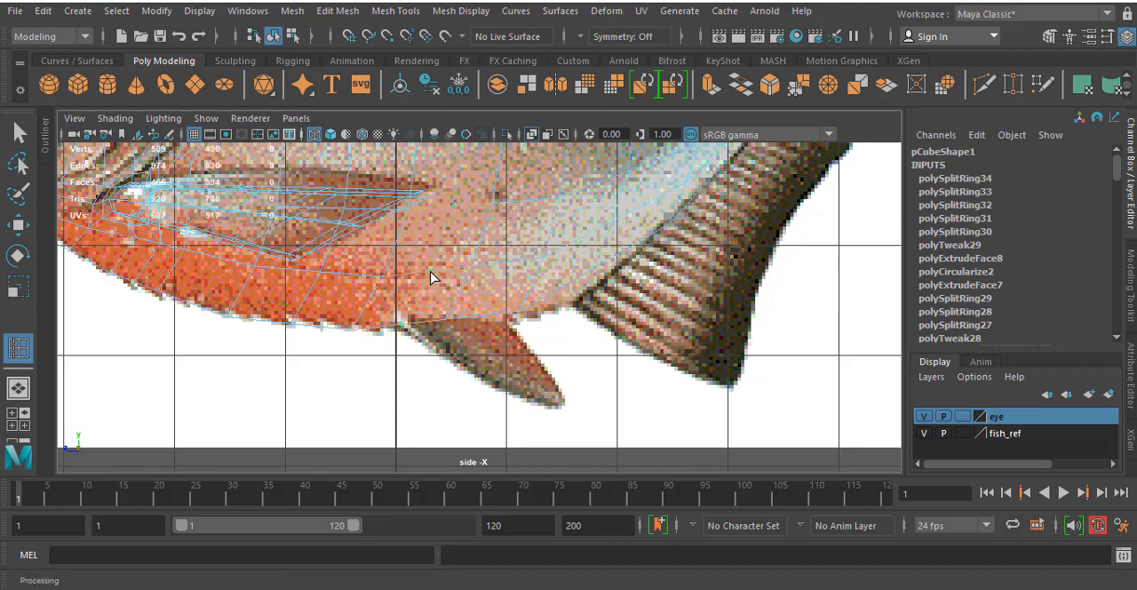
pyautogui.scroll(4, 368, 376)
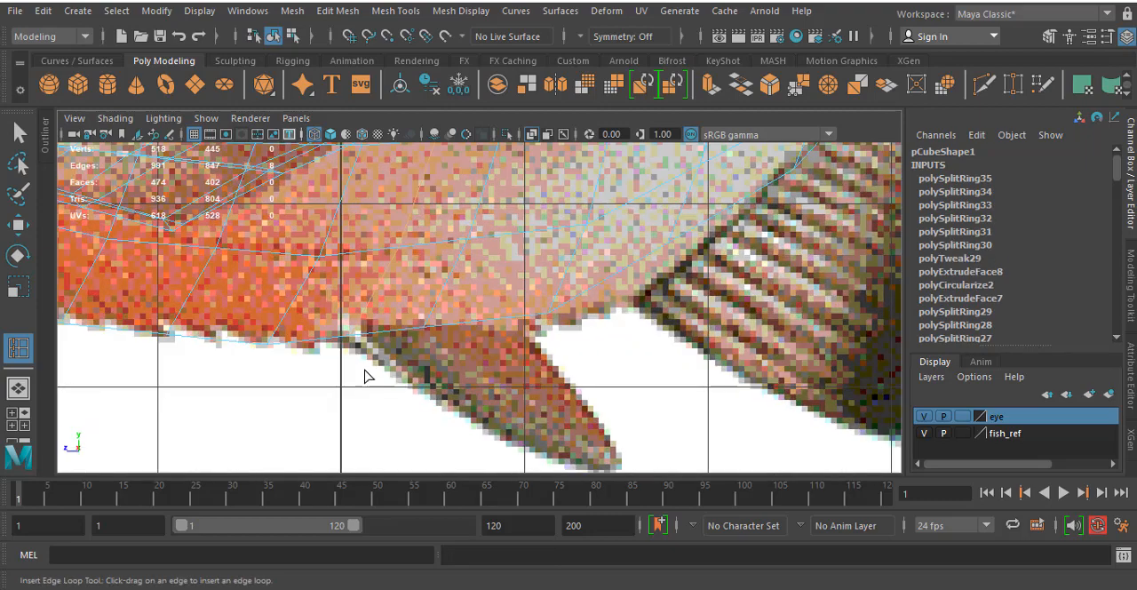
pyautogui.keyDown('alt'); pyautogui.moveTo(401, 319); pyautogui.dragTo(433, 328, button='middle'); pyautogui.keyUp('alt')
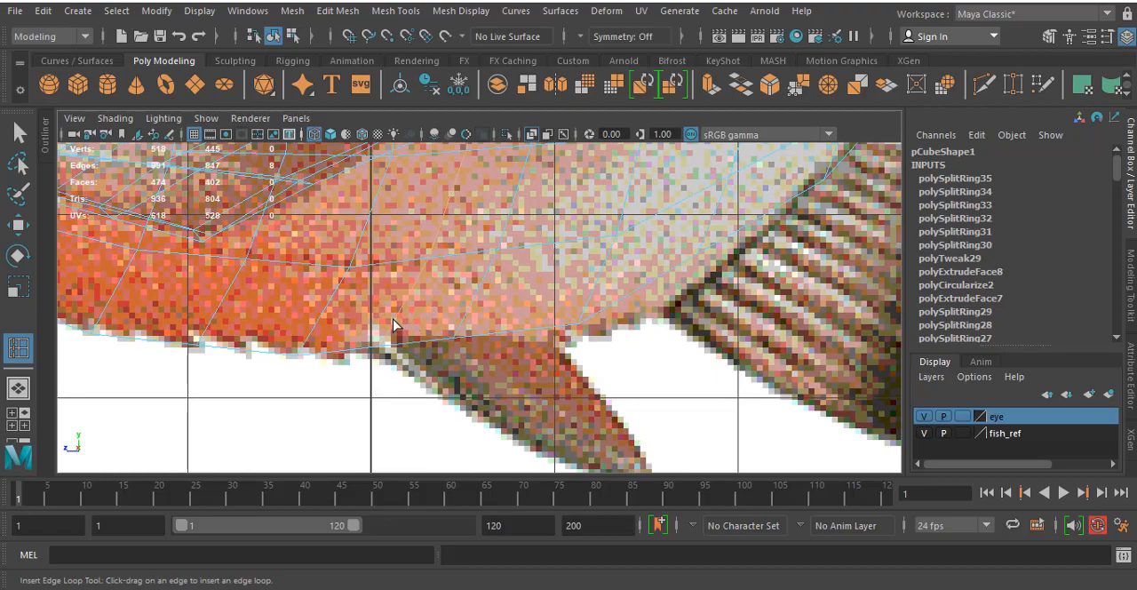
pyautogui.scroll(-8, 393, 322)
pyautogui.scroll(6, 391, 324)
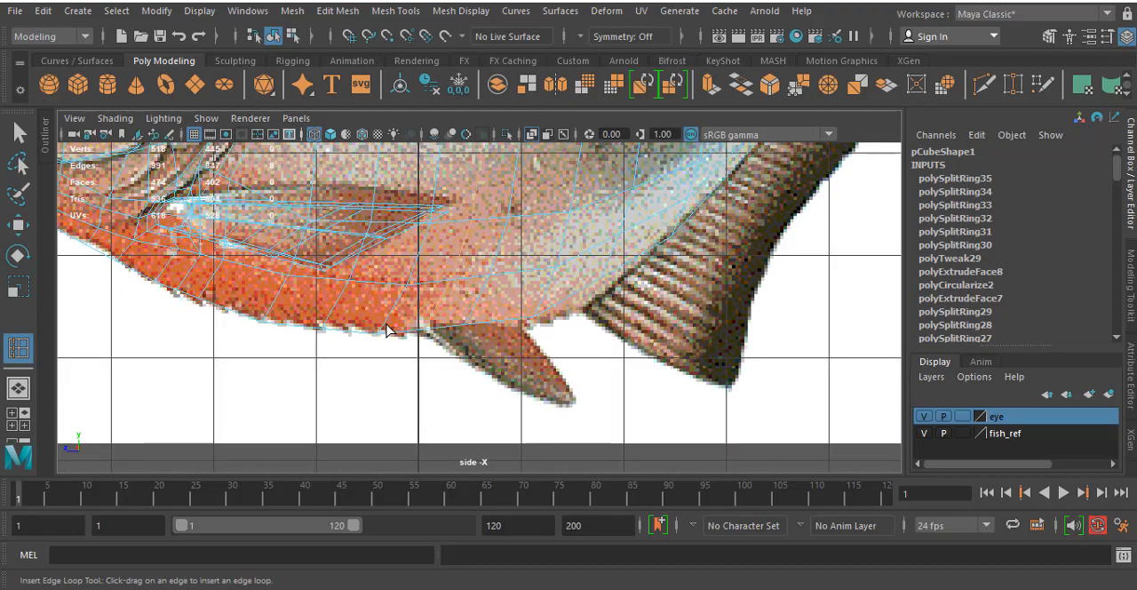
pyautogui.scroll(6, 389, 327)
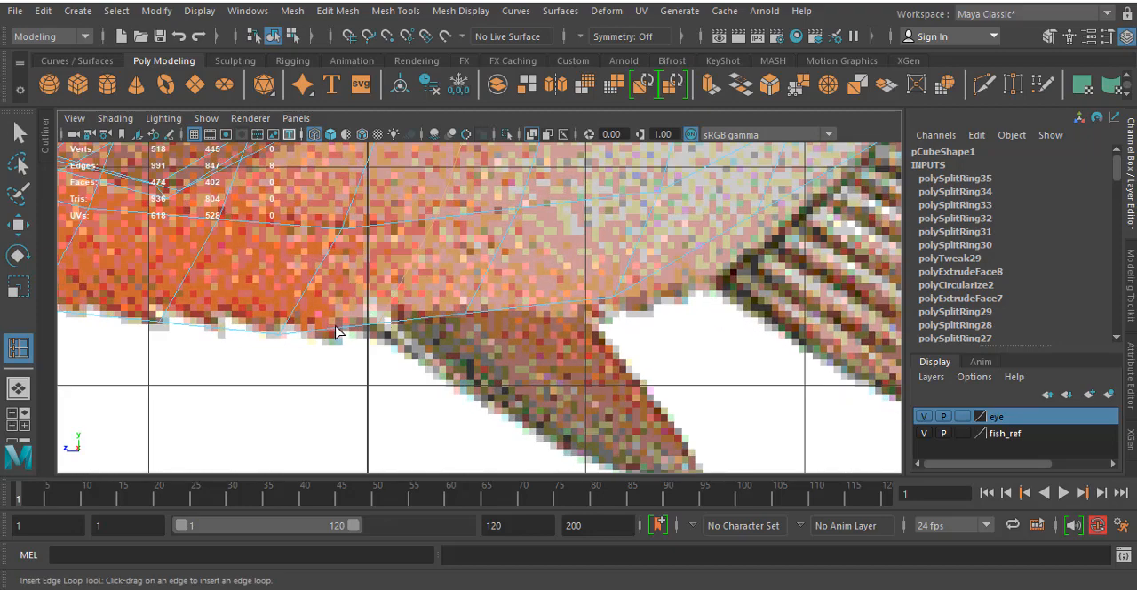
# - With Multi-Cut, try a short cut across the belly faces around the front of the reference pelvic fin's base
pyautogui.click(338, 10)
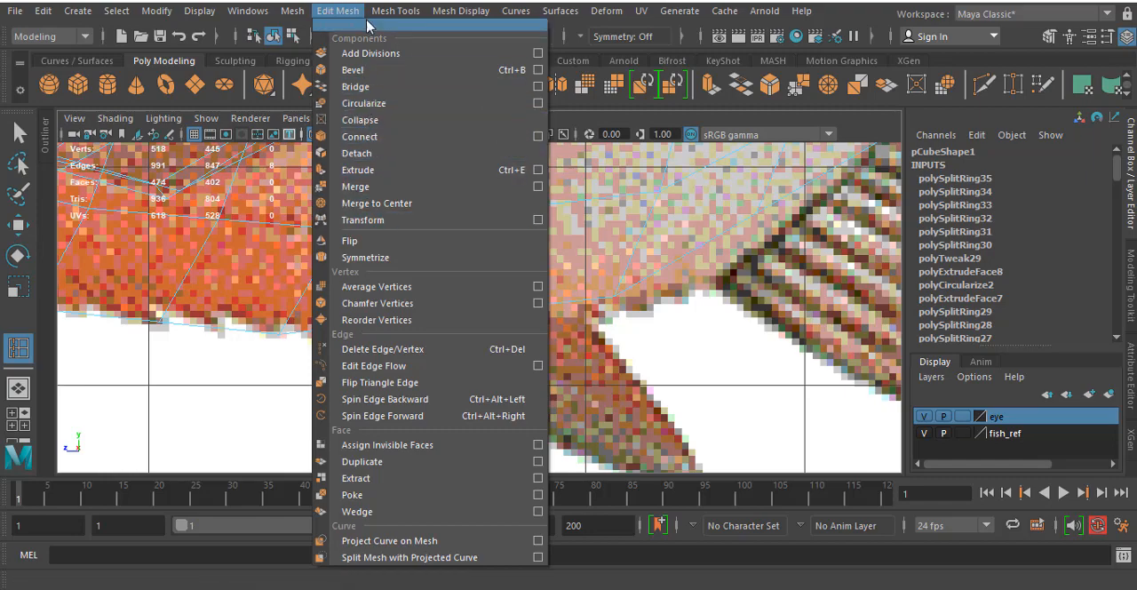
pyautogui.click(433, 170)
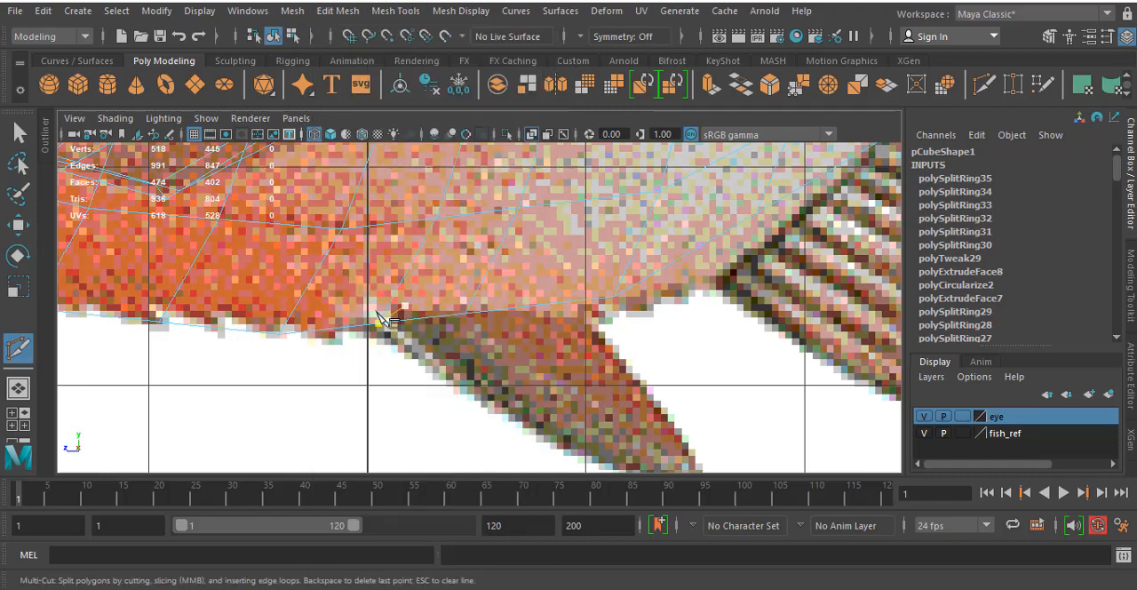
pyautogui.click(332, 331)
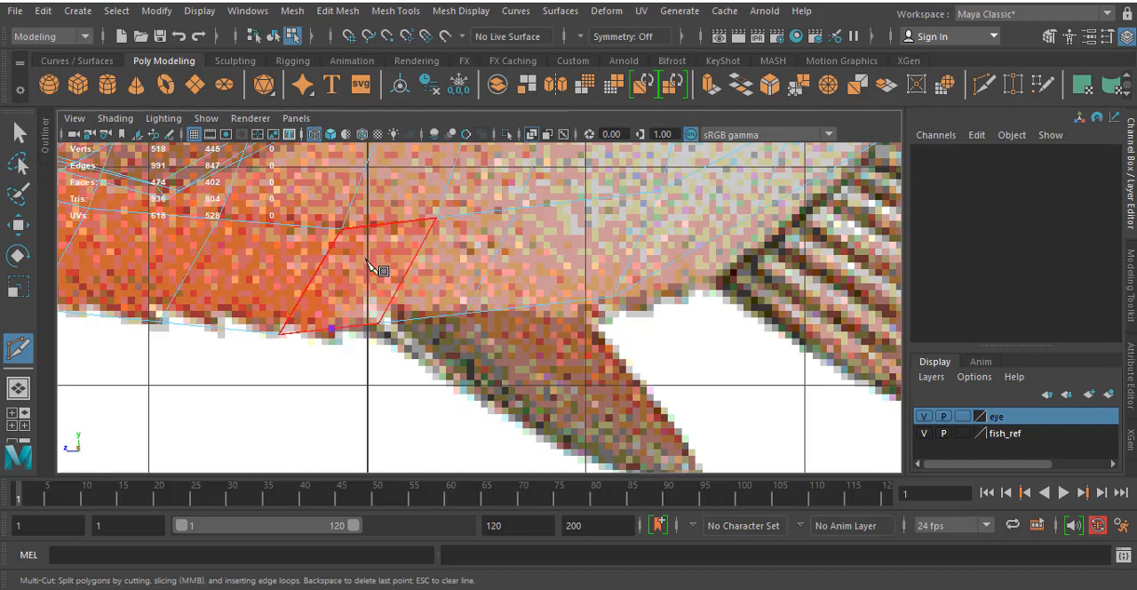
pyautogui.click(413, 261)
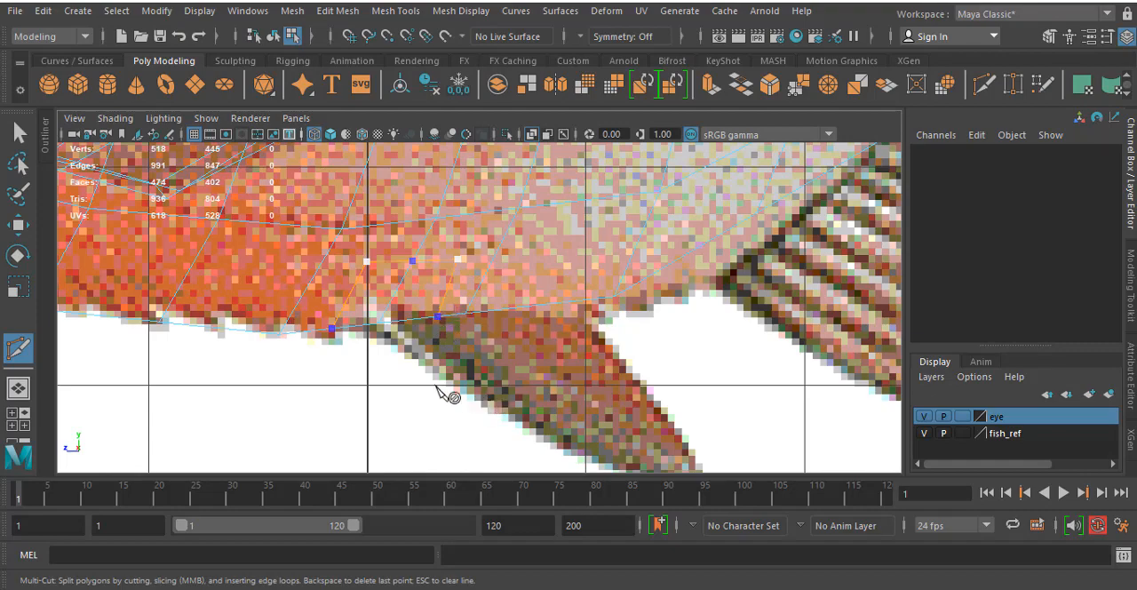
pyautogui.press('Return')
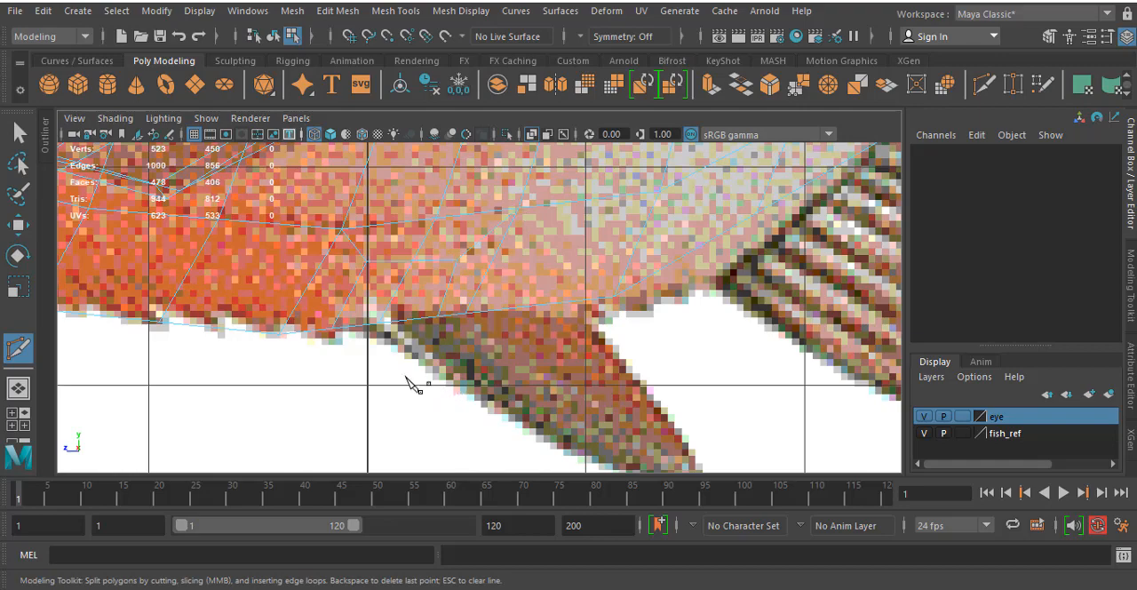
# - Undo the Multi-Cut edges and the edge loop added at the reference pelvic fin
pyautogui.scroll(-5, 411, 384)
pyautogui.scroll(4, 385, 366)
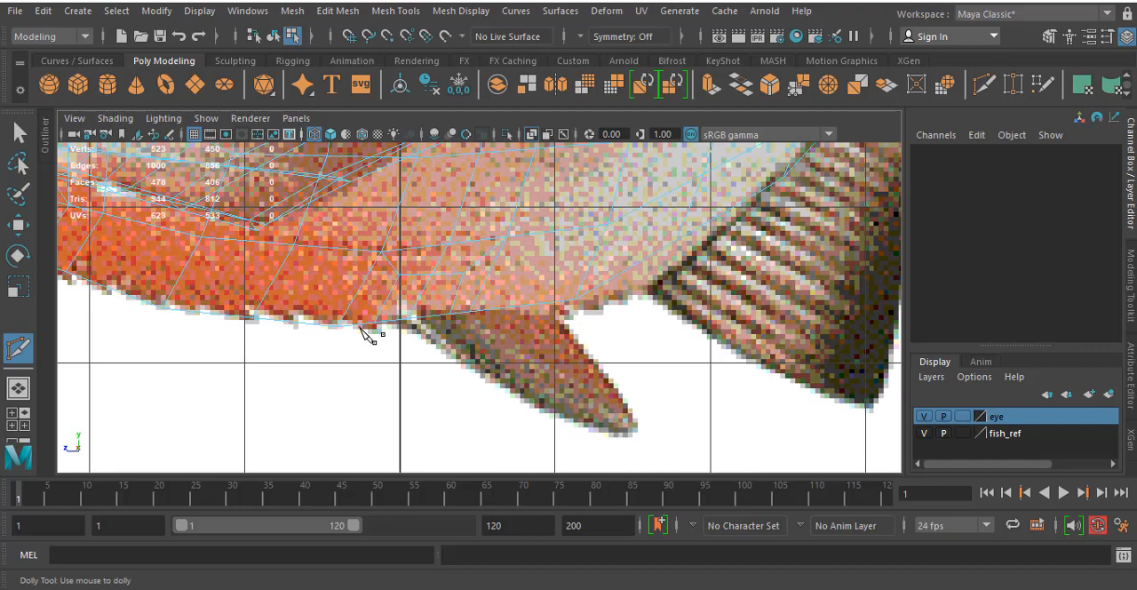
pyautogui.hotkey('ctrl', 'z')
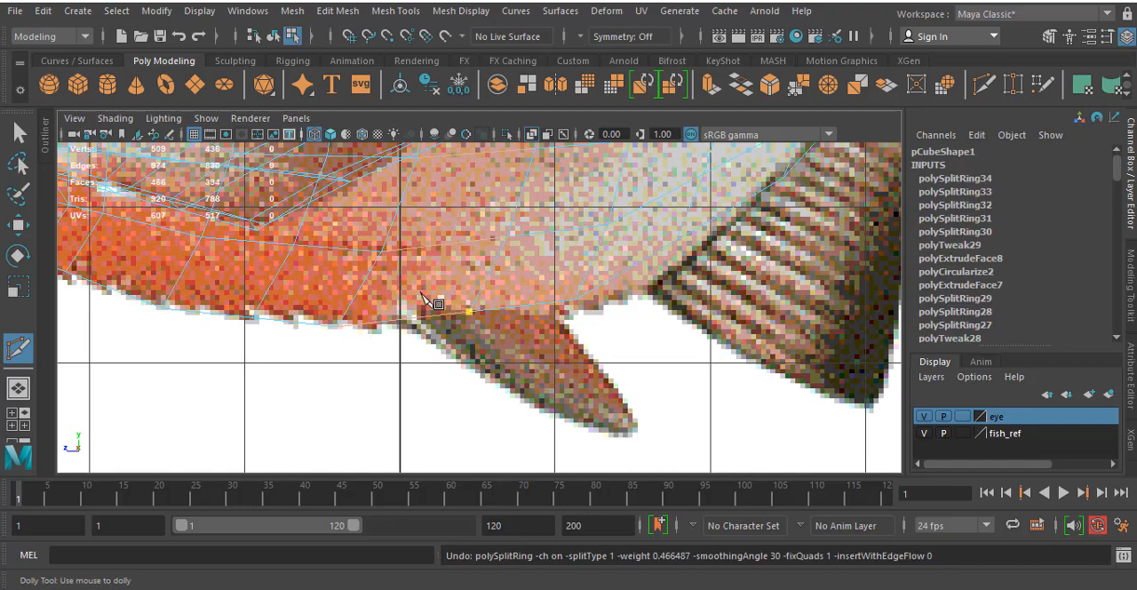
# - Insert an edge loop down the body to the belly edge, at the front of the reference pelvic fin
pyautogui.click(397, 11)
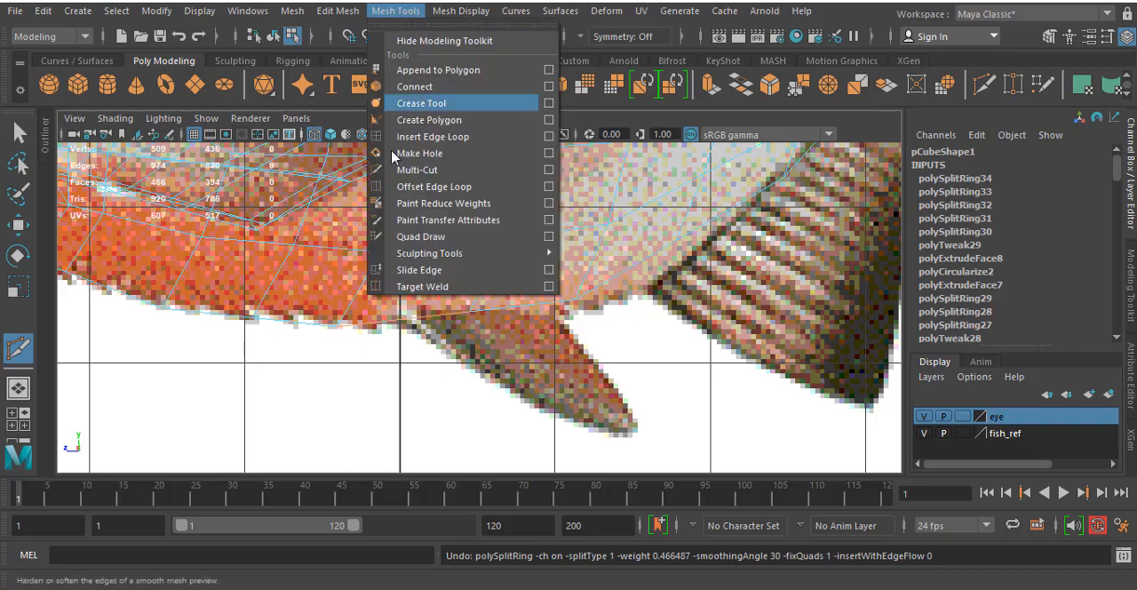
pyautogui.click(428, 136)
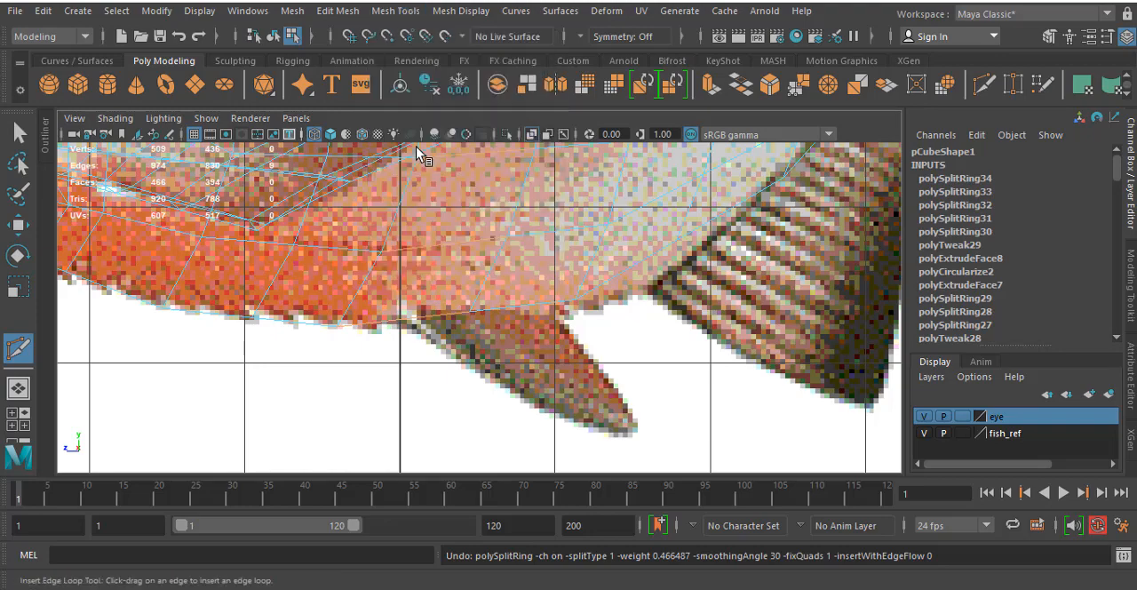
pyautogui.click(440, 251)
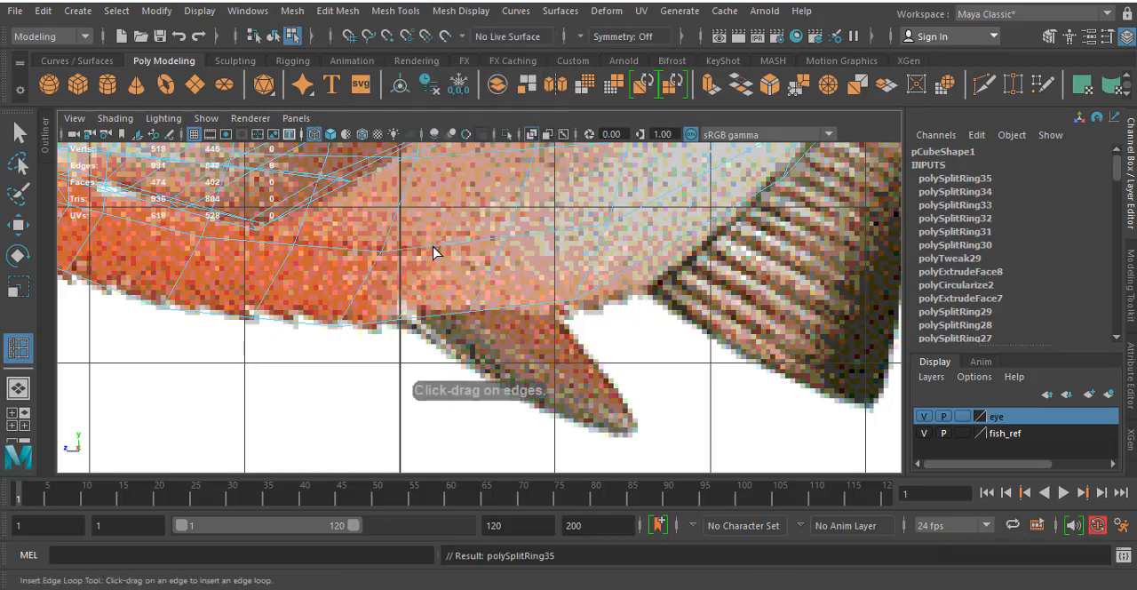
pyautogui.click(298, 329)
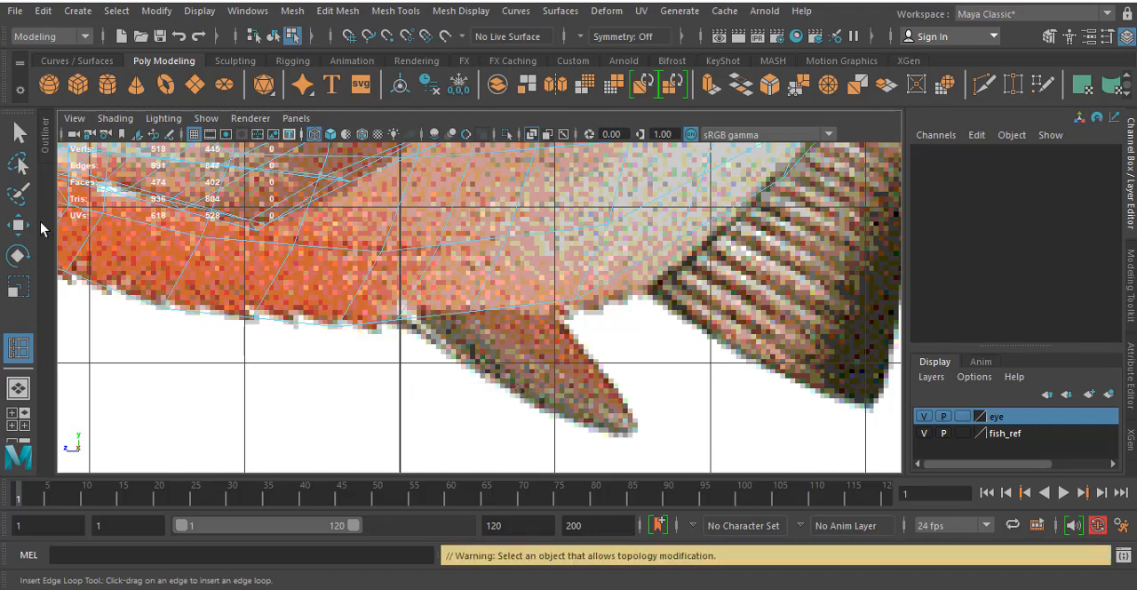
# - With Multi-Cut, outline a long strip of belly faces spanning the reference pelvic fin's base and connect its inner corners to the neighbouring vertices
pyautogui.click(396, 11)
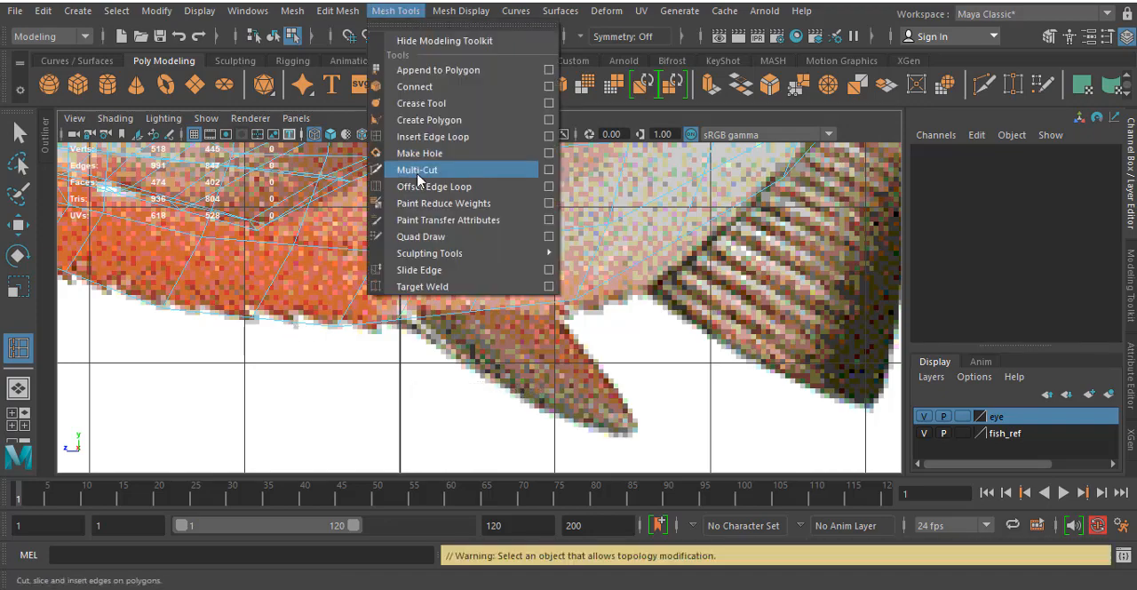
pyautogui.click(417, 170)
pyautogui.click(295, 321)
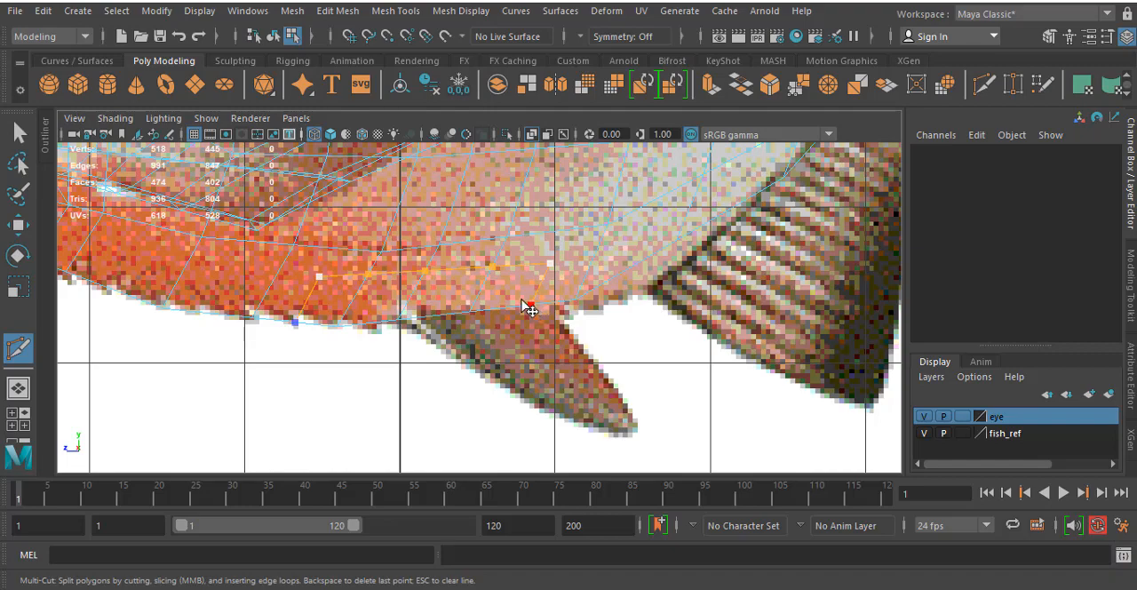
pyautogui.press('Return')
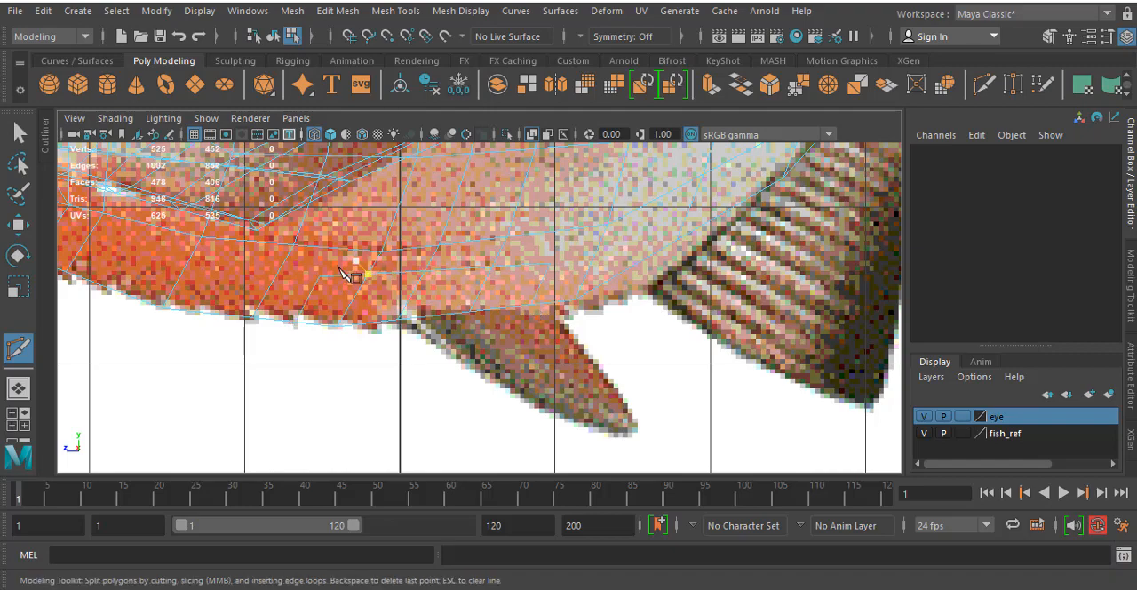
pyautogui.click(294, 246)
pyautogui.press('Return')
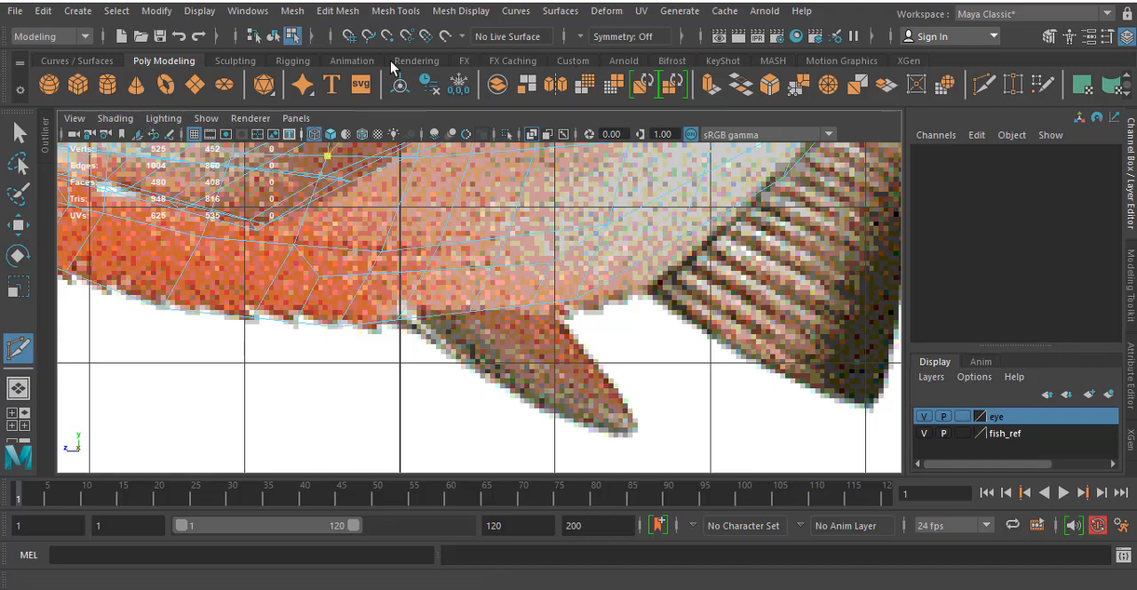
# - Leave Multi-Cut and switch the fish body mesh to face selection
pyautogui.click(383, 11)
pyautogui.moveTo(338, 11)
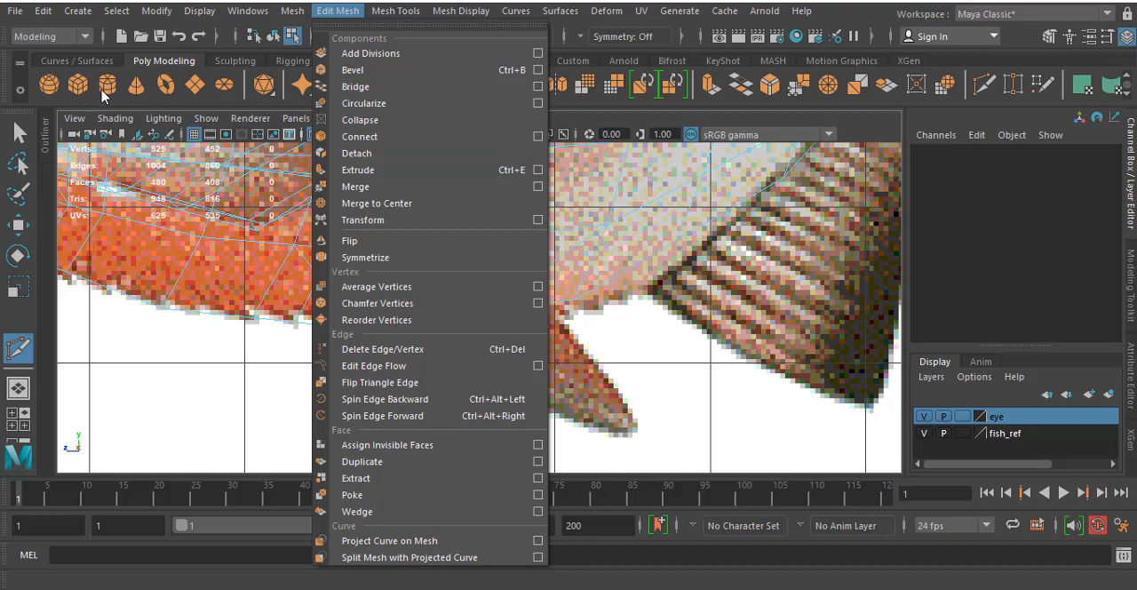
pyautogui.click(17, 133)
pyautogui.rightClick(574, 257)
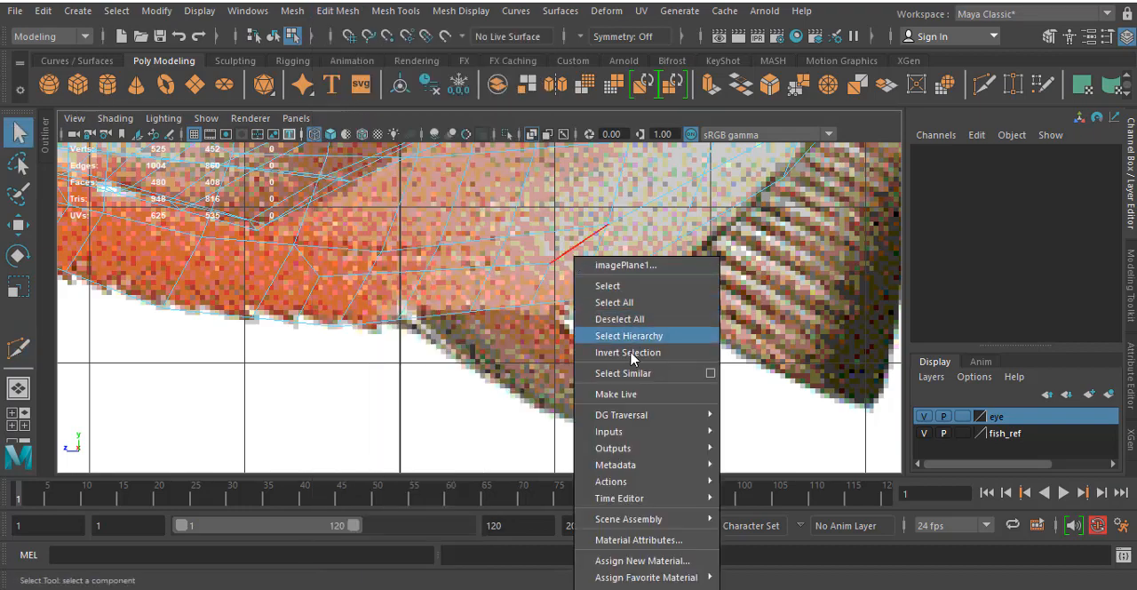
pyautogui.click(302, 259)
pyautogui.rightClick(299, 228)
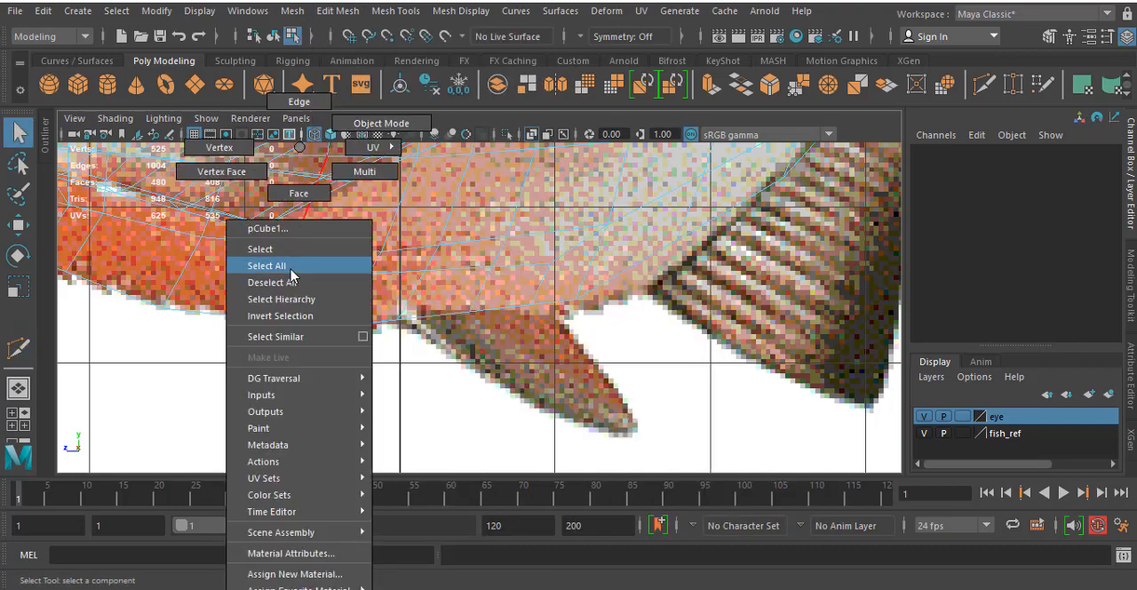
pyautogui.click(298, 193)
# - Select four adjacent belly faces at the front of the reference pelvic fin's base and extrude them with an offset of 0.1
pyautogui.click(343, 271)
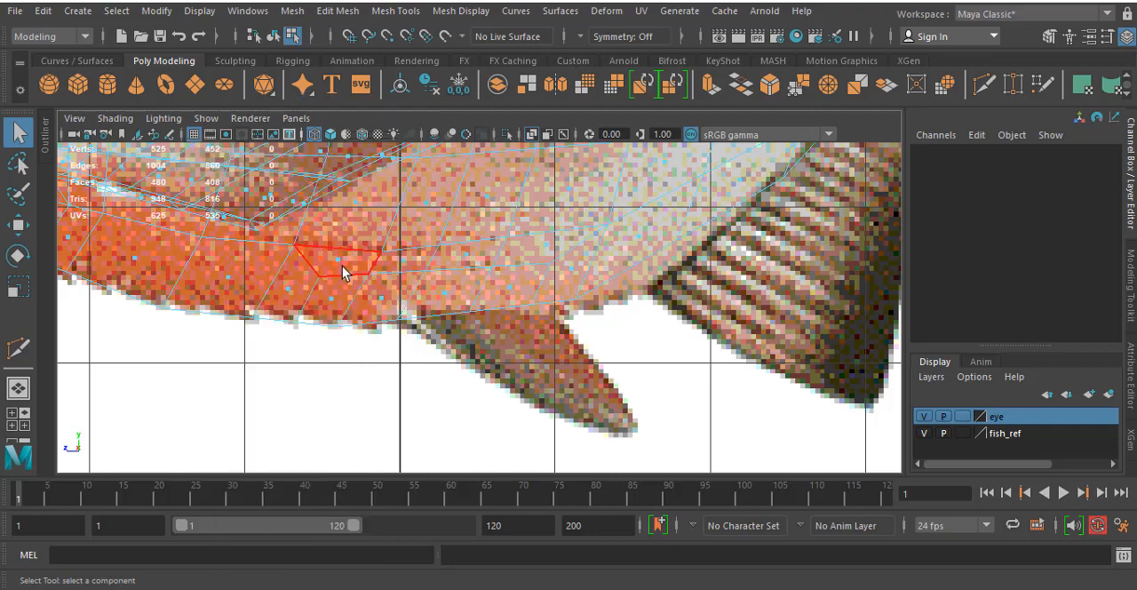
pyautogui.click(386, 299)
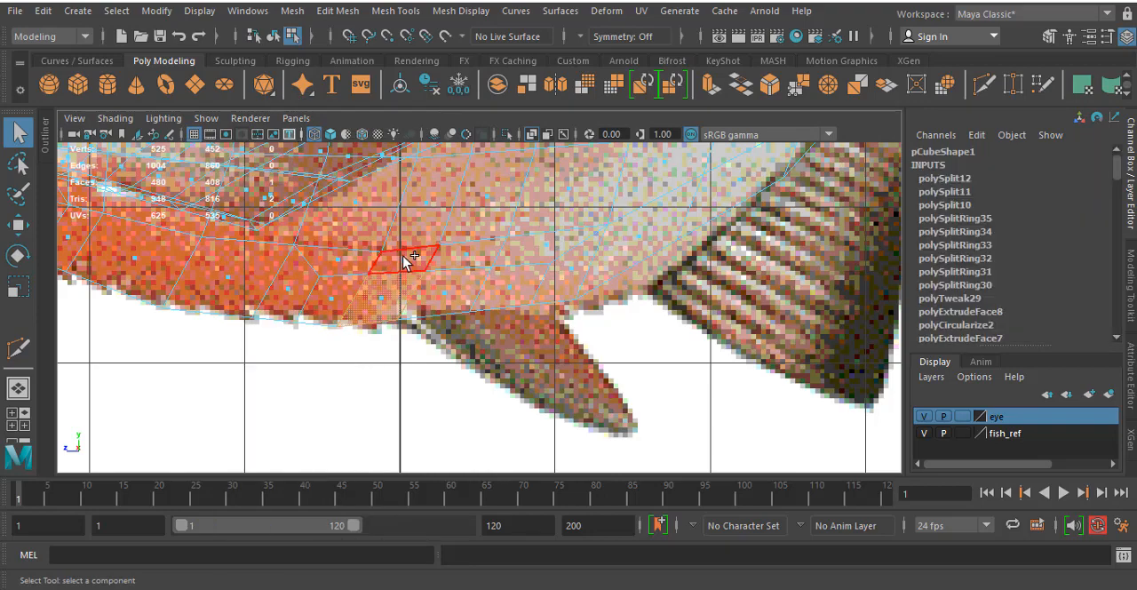
pyautogui.keyDown('shift'); pyautogui.click(403, 256); pyautogui.keyUp('shift')
pyautogui.keyDown('shift'); pyautogui.click(465, 258); pyautogui.keyUp('shift')
pyautogui.keyDown('shift'); pyautogui.click(448, 296); pyautogui.keyUp('shift')
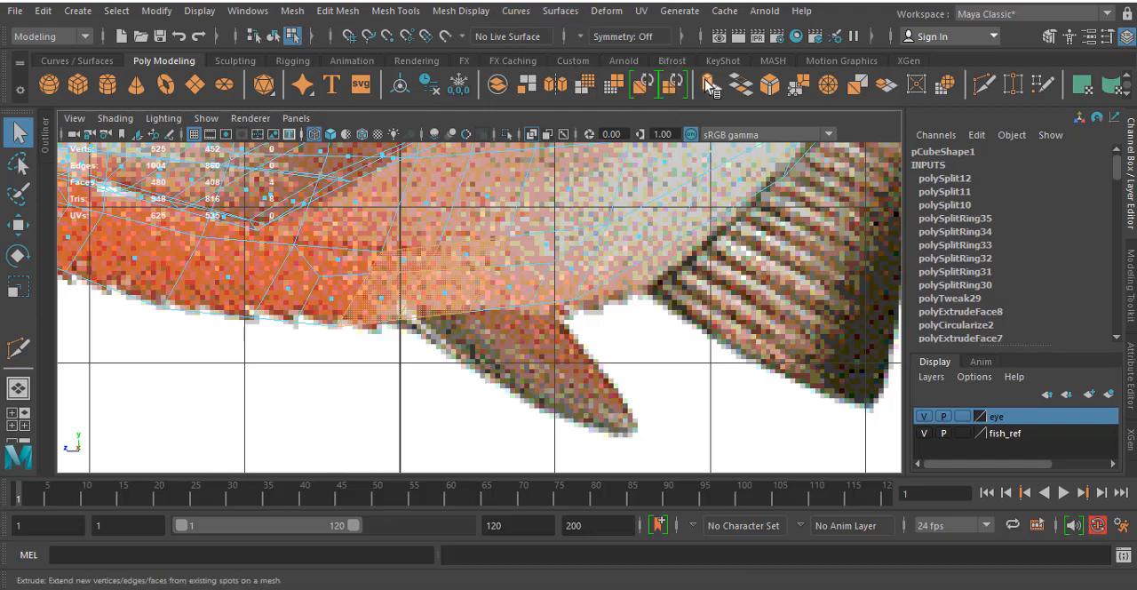
pyautogui.click(708, 84)
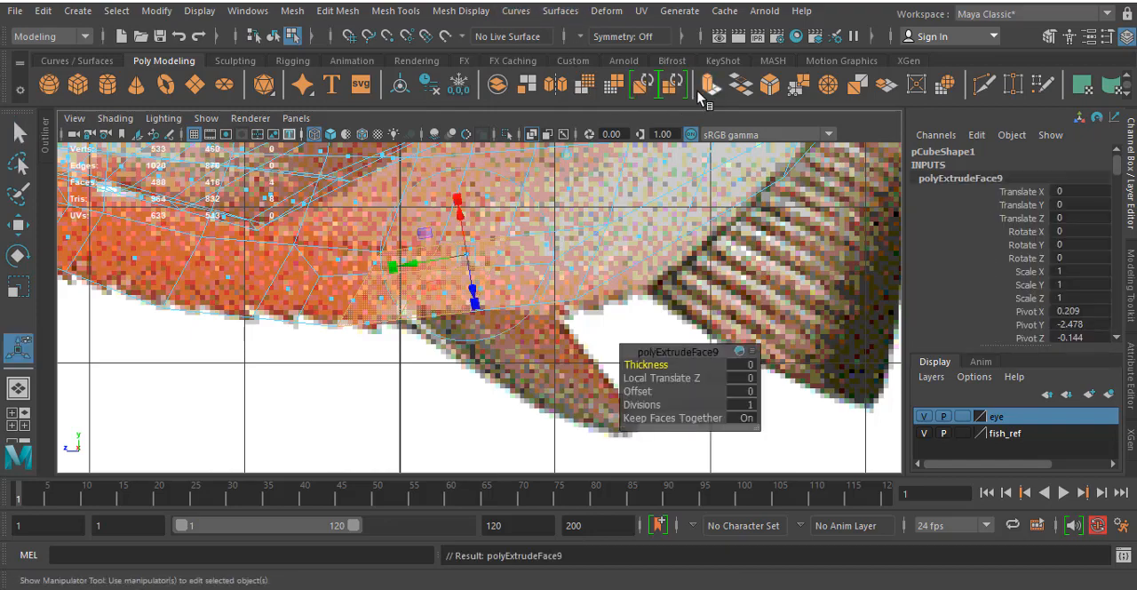
pyautogui.click(745, 391)
pyautogui.press('BackSpace')
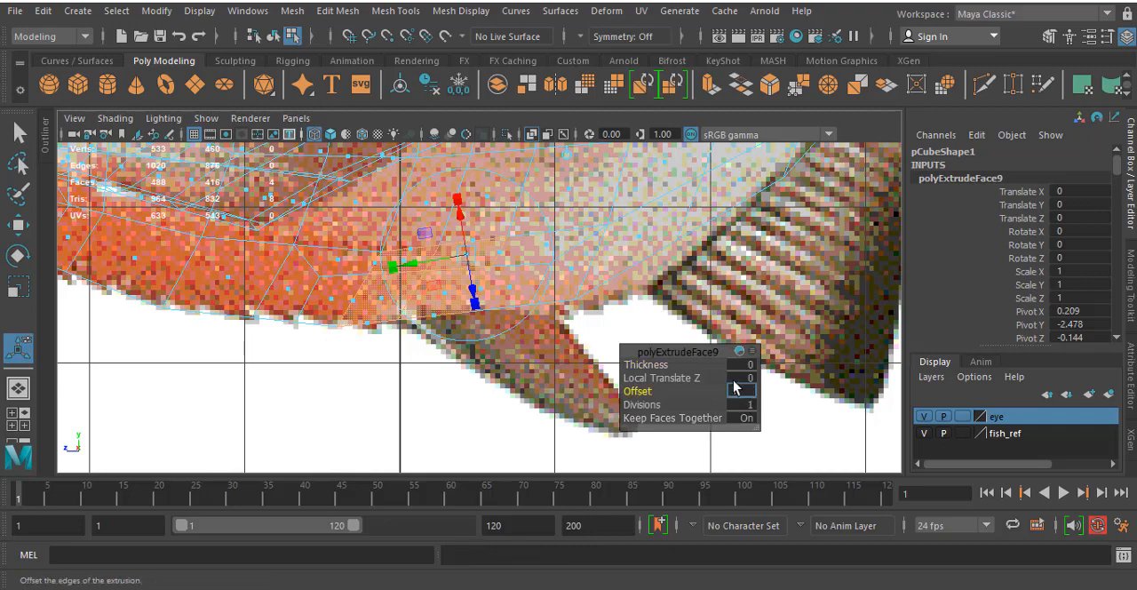
pyautogui.write('0.1')
pyautogui.press('Return')
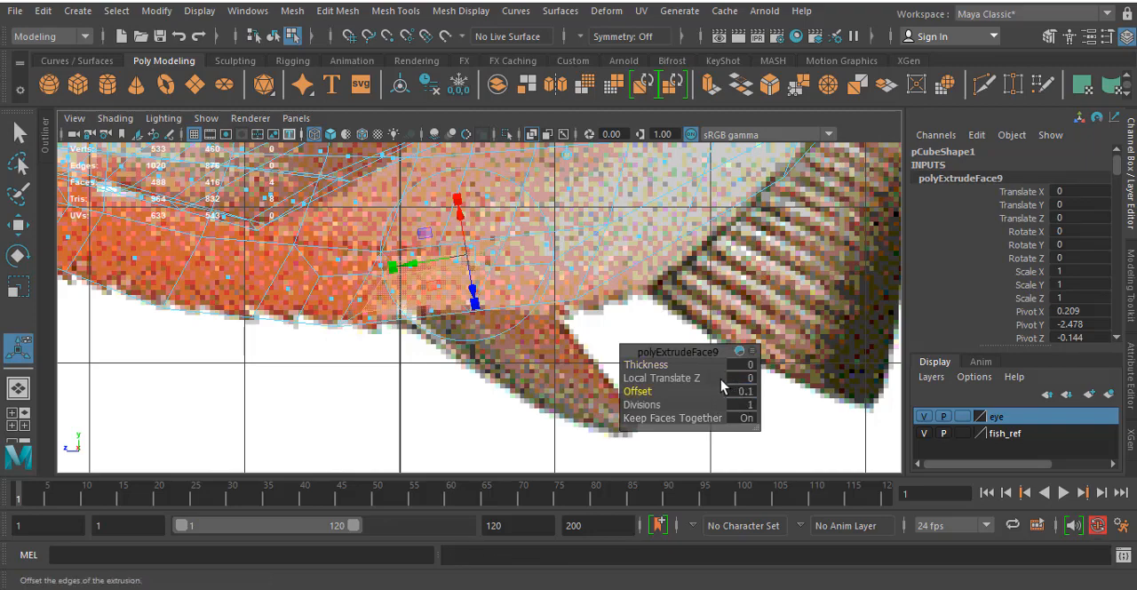
# - Circularize the four inset belly faces in the perspective view
pyautogui.press('space')
pyautogui.press('space')
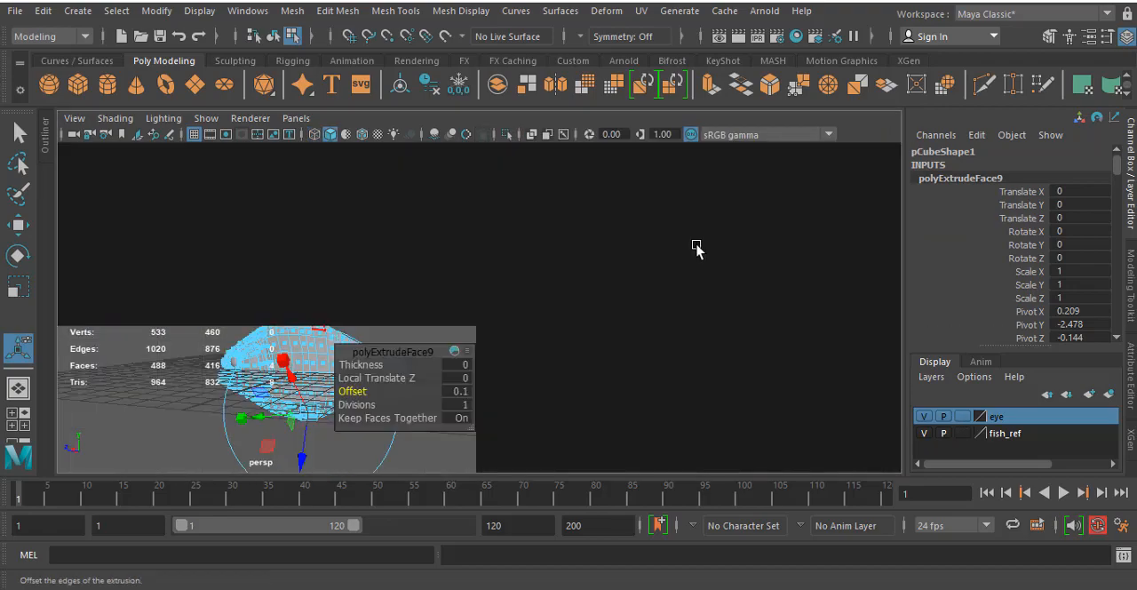
pyautogui.press('f')
pyautogui.scroll(4, 627, 307)
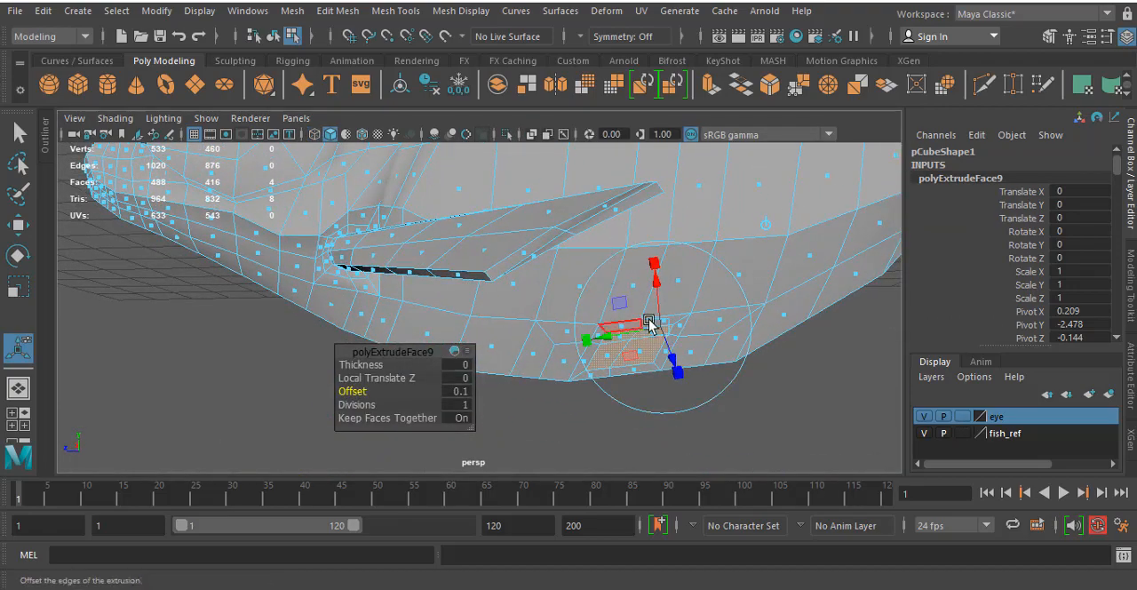
pyautogui.click(392, 13)
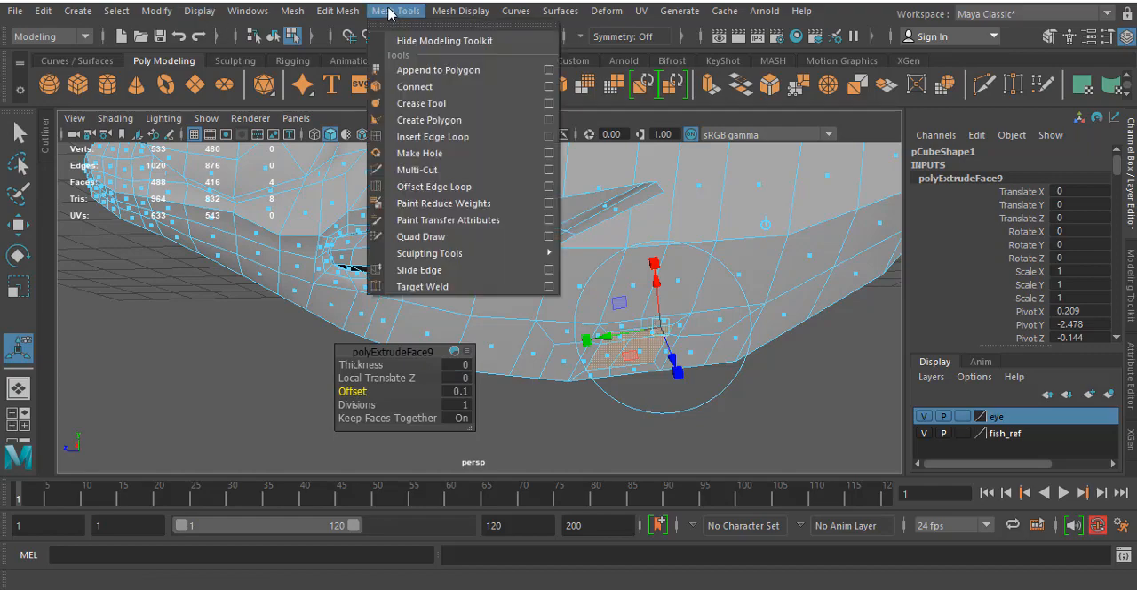
pyautogui.moveTo(338, 11)
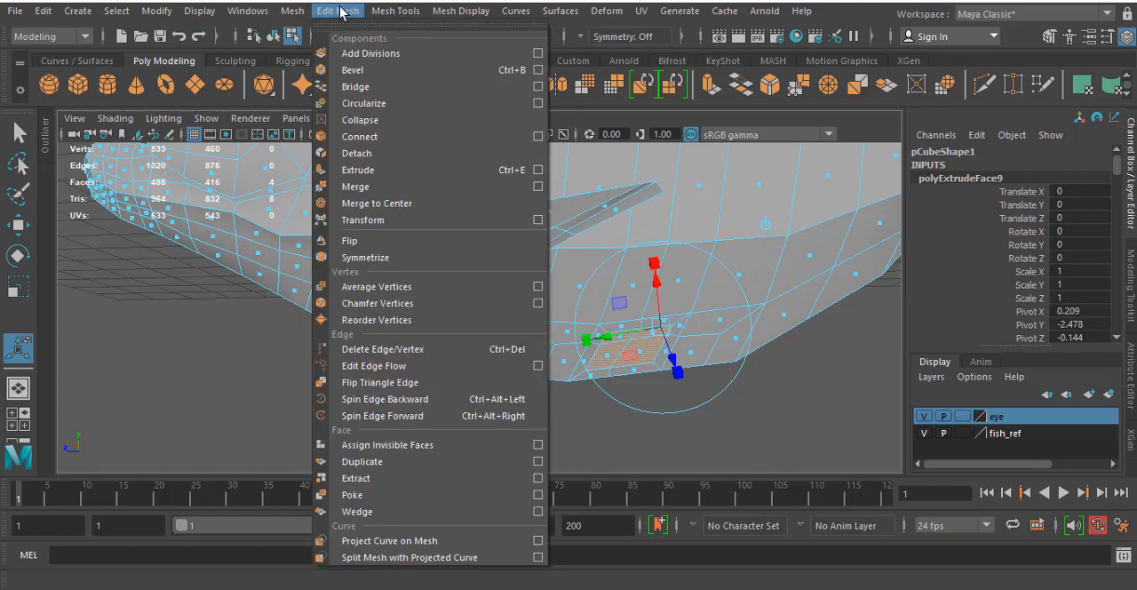
pyautogui.click(360, 104)
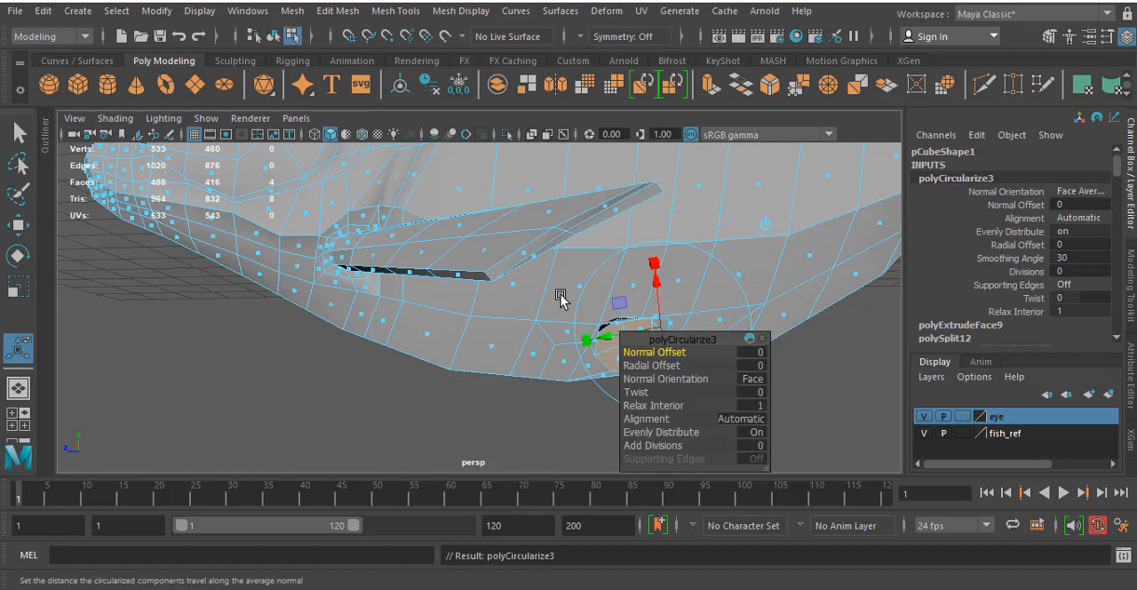
# - Scale down the circularized faces and rotate them so that the ring sits within the surrounding belly faces
pyautogui.keyDown('alt'); pyautogui.moveTo(560, 297); pyautogui.dragTo(448, 247, button='middle'); pyautogui.keyUp('alt')
pyautogui.click(664, 184)
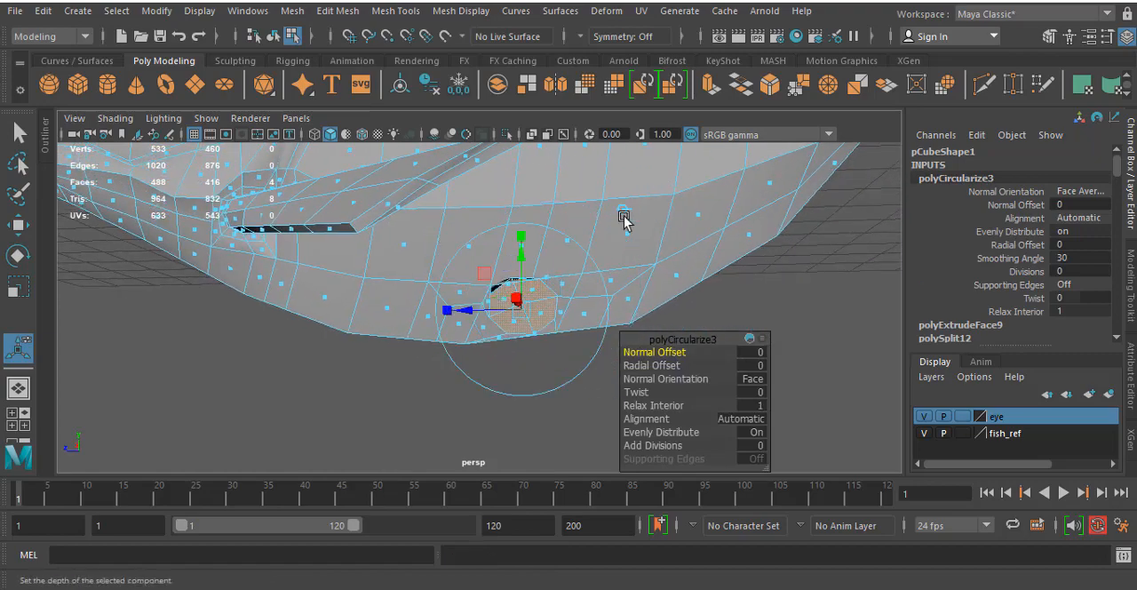
pyautogui.moveTo(522, 311); pyautogui.dragTo(500, 315)
pyautogui.click(543, 233)
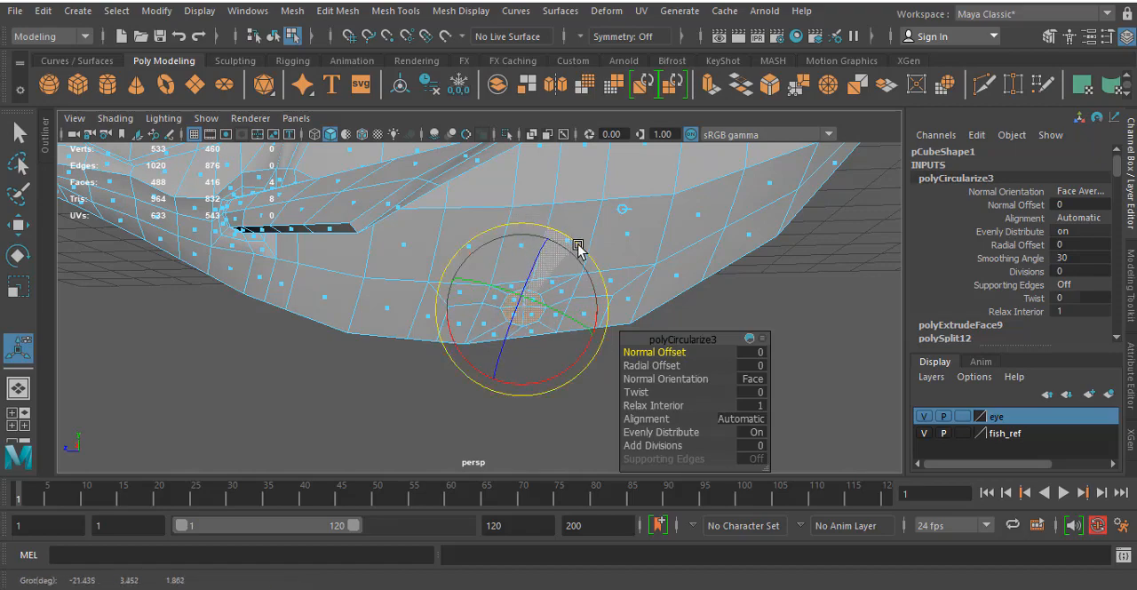
pyautogui.moveTo(579, 246); pyautogui.dragTo(580, 248)
pyautogui.keyDown('alt'); pyautogui.moveTo(451, 334); pyautogui.dragTo(498, 400, button='right'); pyautogui.keyUp('alt')
pyautogui.keyDown('alt'); pyautogui.moveTo(493, 333); pyautogui.dragTo(426, 329, button='middle'); pyautogui.keyUp('alt')
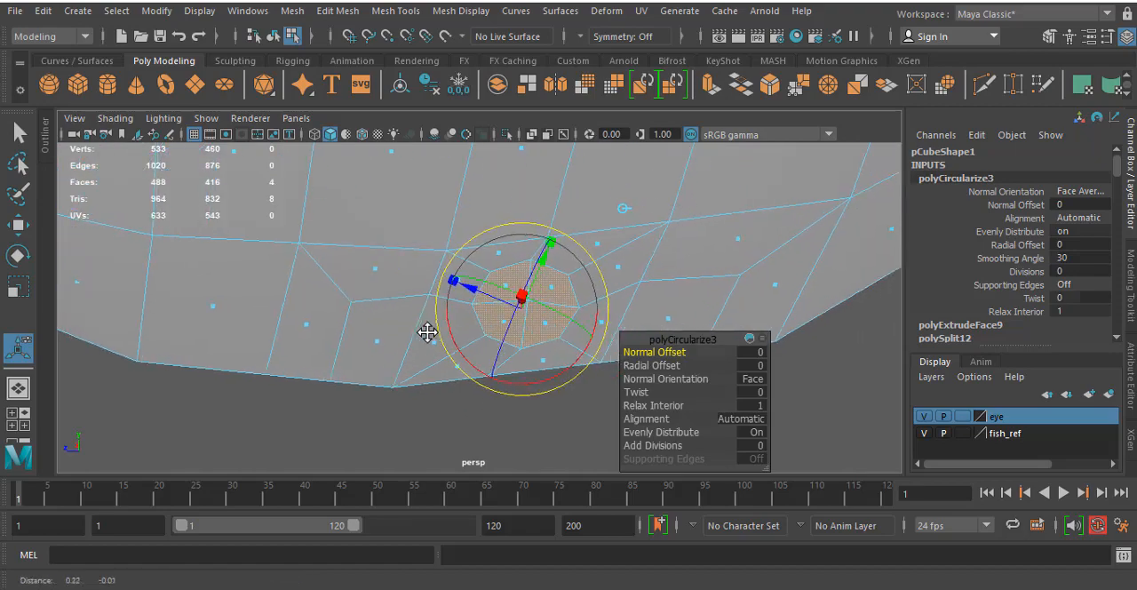
pyautogui.click(624, 209)
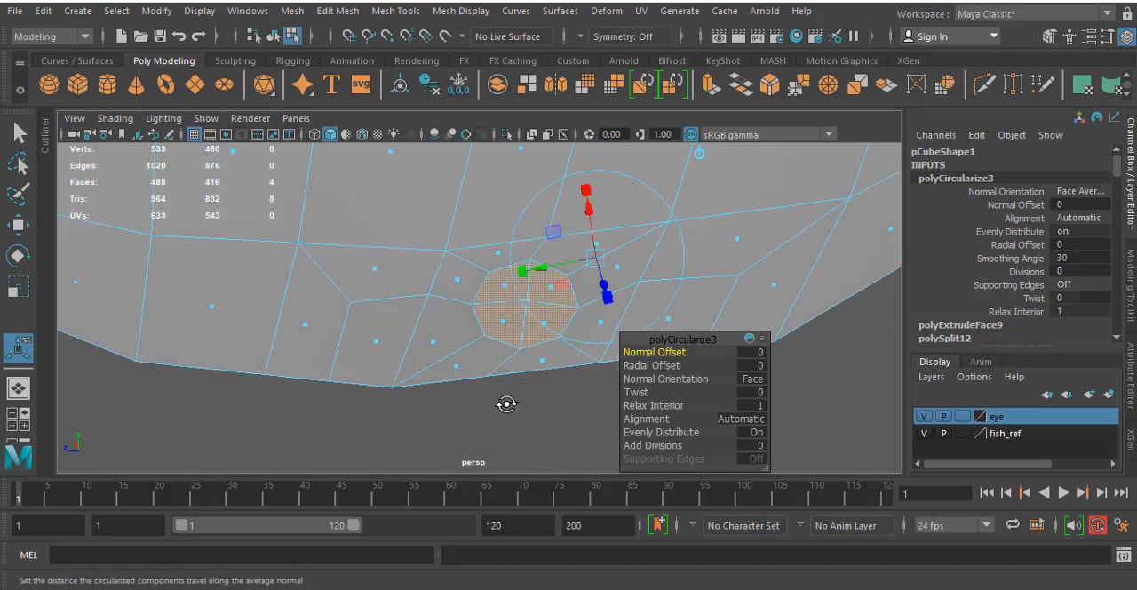
pyautogui.keyDown('alt'); pyautogui.moveTo(508, 403); pyautogui.dragTo(511, 366); pyautogui.keyUp('alt')
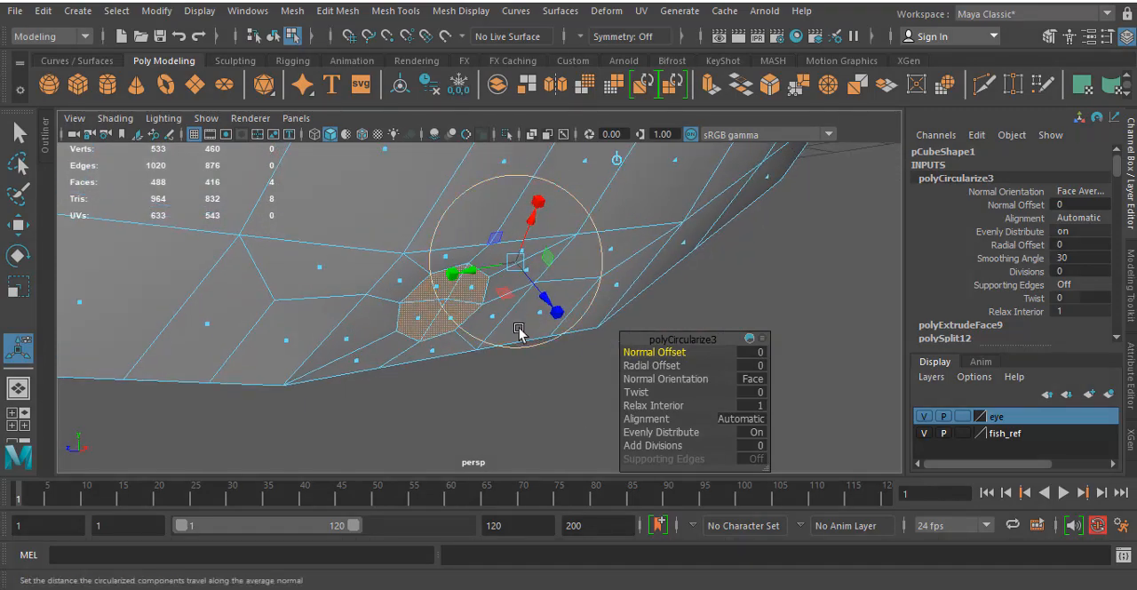
# - In the side view, reselect the four circularized faces and move them slightly towards the head and the belly edge
pyautogui.press('space')
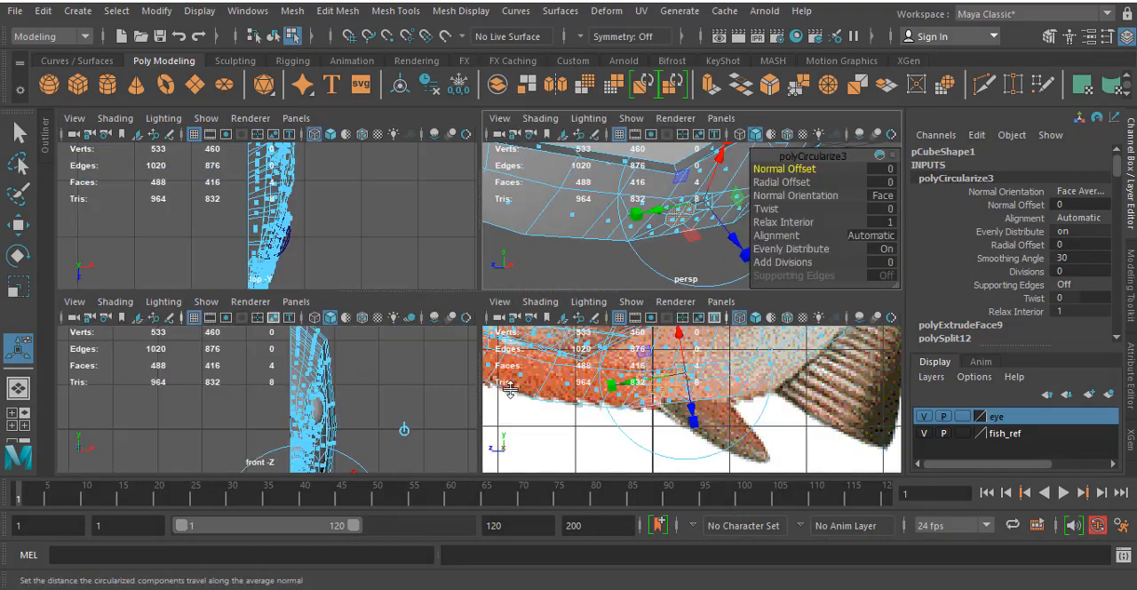
pyautogui.press('space')
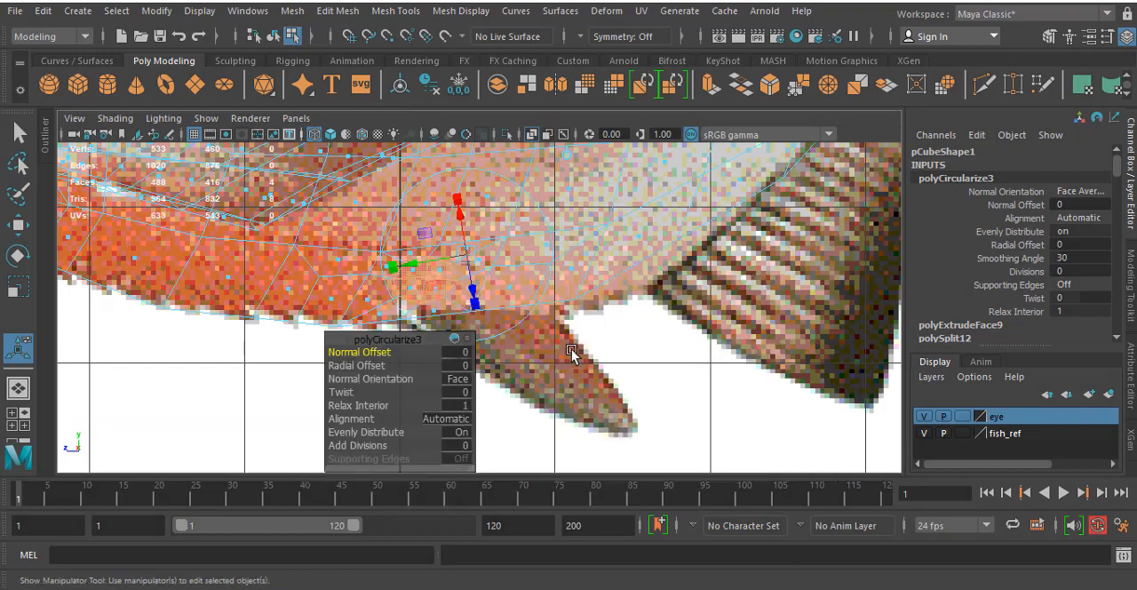
pyautogui.press('space')
pyautogui.press('space')
pyautogui.click(546, 374)
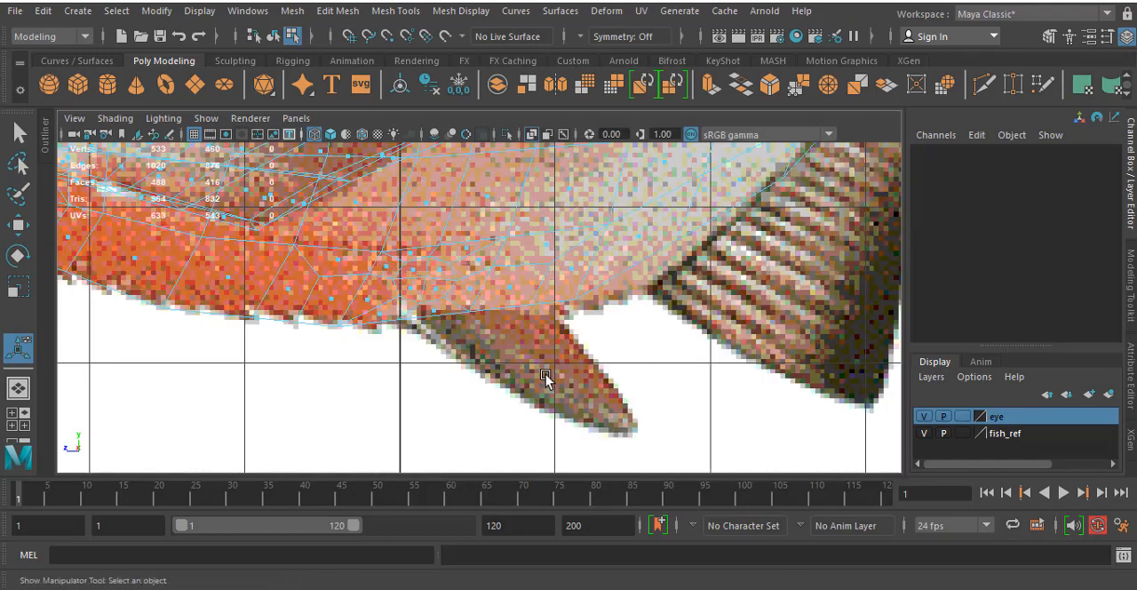
pyautogui.click(421, 295)
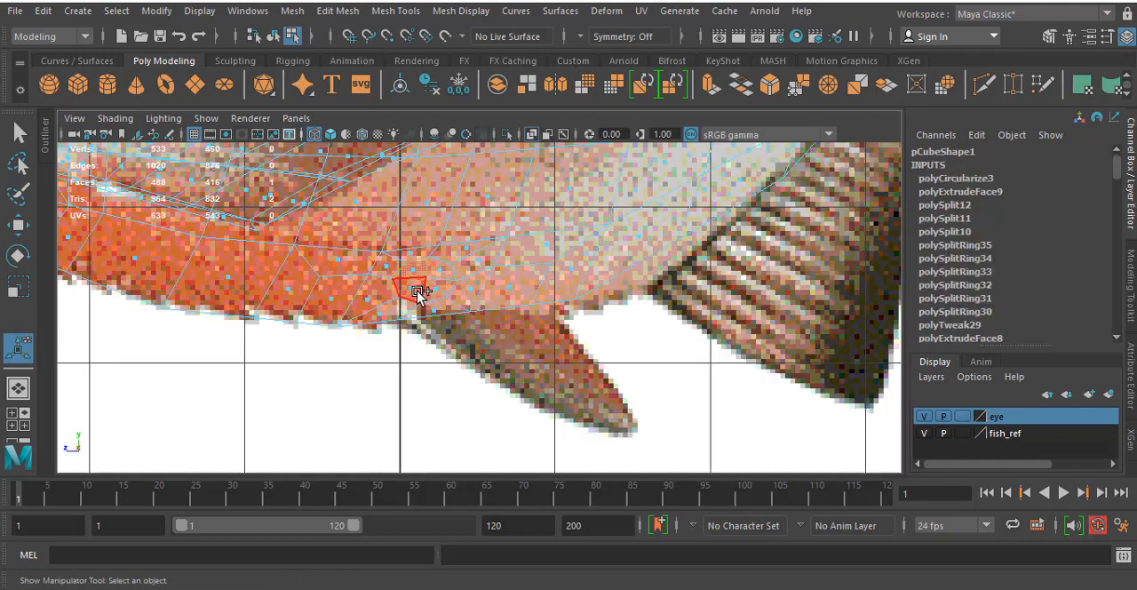
pyautogui.click(442, 272)
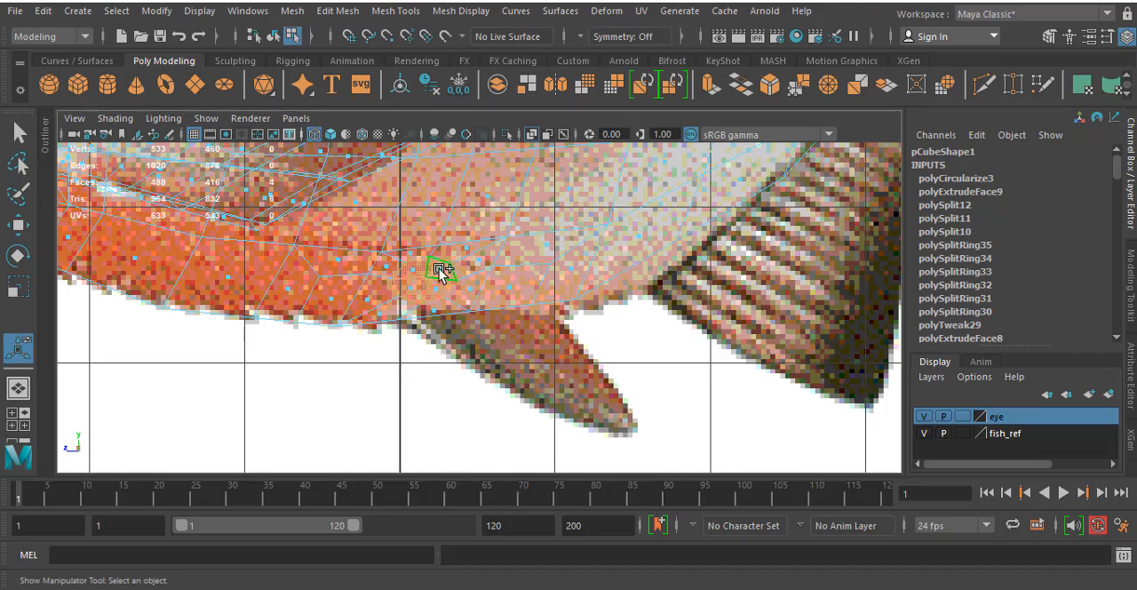
pyautogui.press('w')
pyautogui.moveTo(433, 280); pyautogui.dragTo(421, 286)
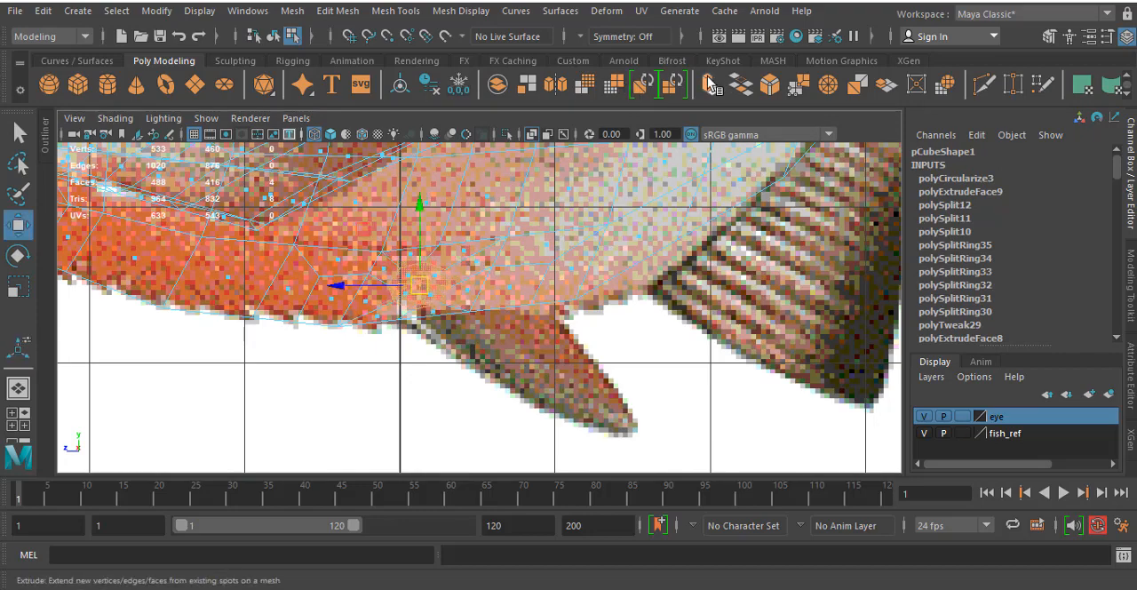
# - Extrude the four circularized faces and view them from the perspective camera
pyautogui.click(711, 84)
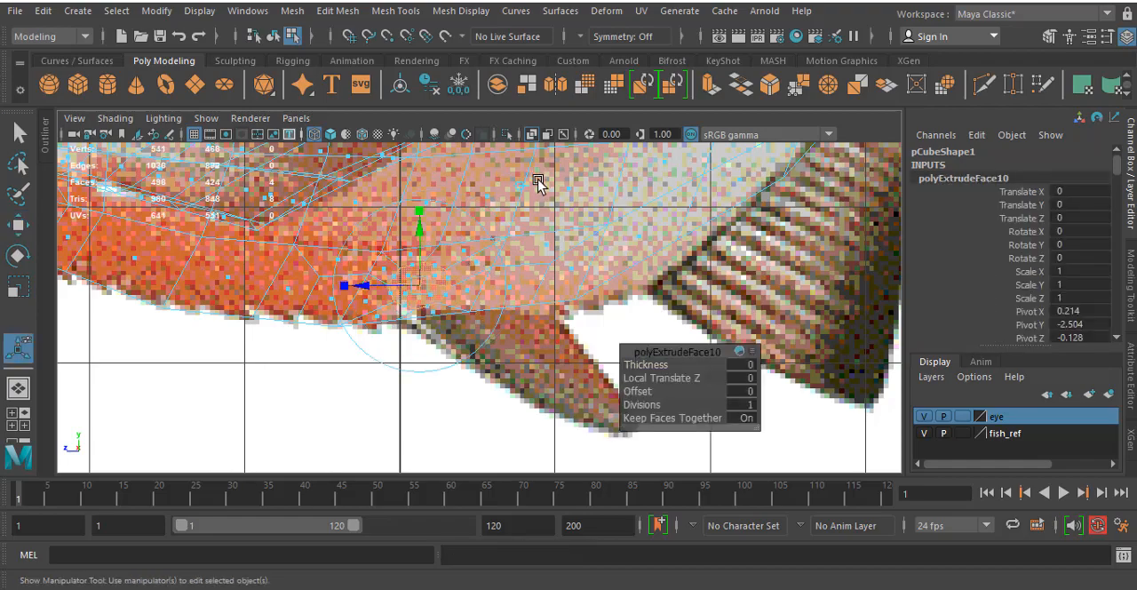
pyautogui.press('space')
pyautogui.press('space')
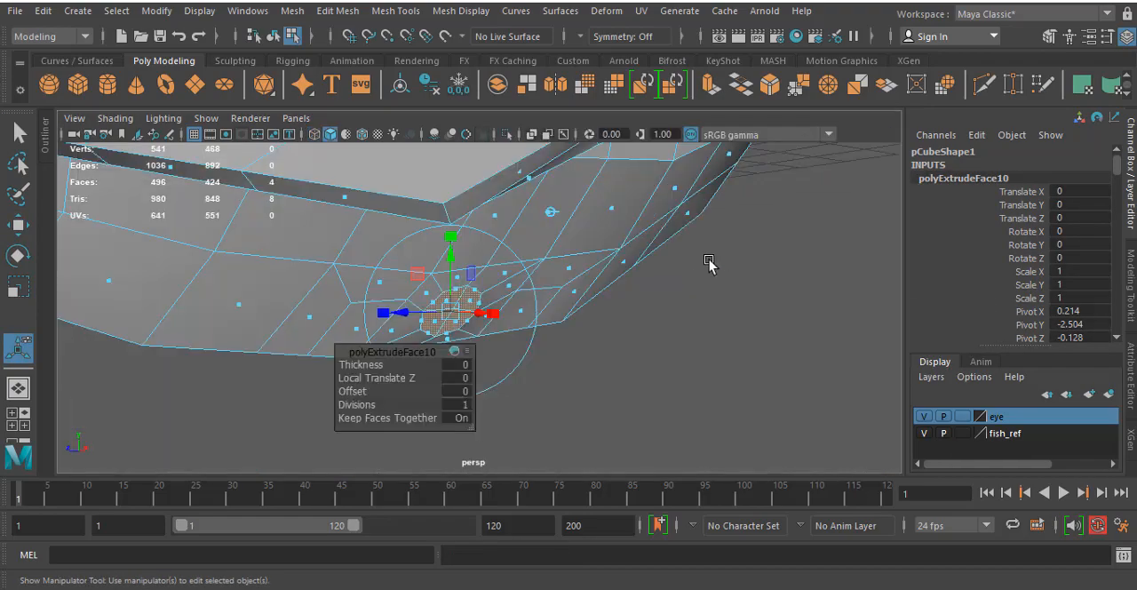
pyautogui.moveTo(709, 264)
pyautogui.keyDown('alt'); pyautogui.mouseDown()
pyautogui.moveTo(631, 225)
pyautogui.moveTo(670, 332)
pyautogui.moveTo(701, 257)
pyautogui.mouseUp(); pyautogui.keyUp('alt')
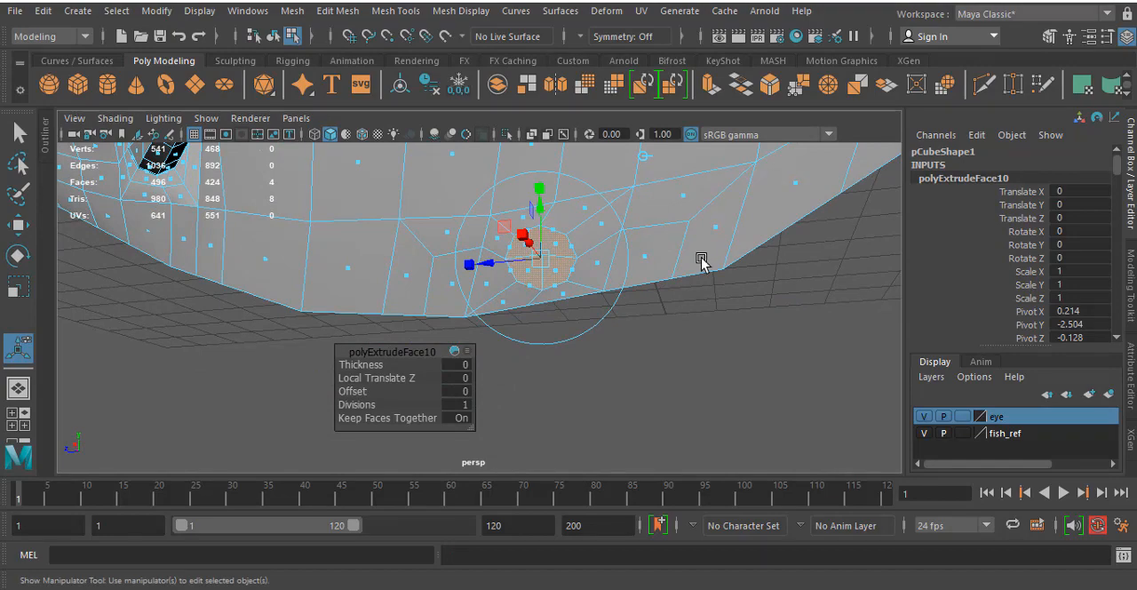
# - Undo the extrusion, the placement, the circularizing, the inset and the selection of the belly faces
pyautogui.hotkey('ctrl', 'z')
pyautogui.hotkey('ctrl', 'z')
pyautogui.hotkey('ctrl', 'z')
pyautogui.hotkey('ctrl', 'z')
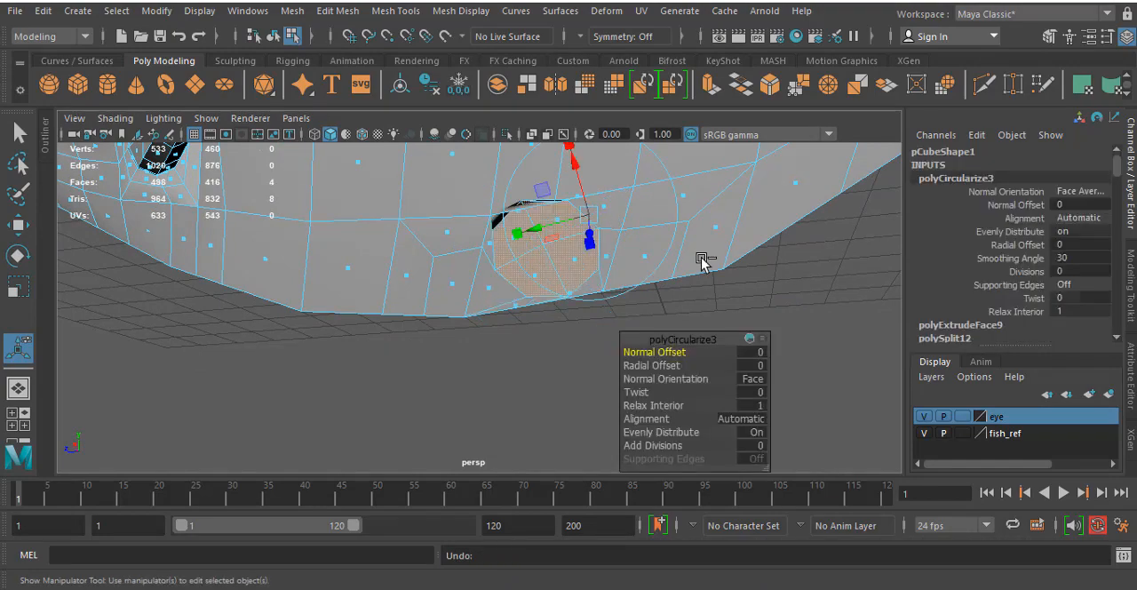
pyautogui.hotkey('ctrl', 'z')
pyautogui.hotkey('ctrl', 'z')
pyautogui.hotkey('ctrl', 'z')
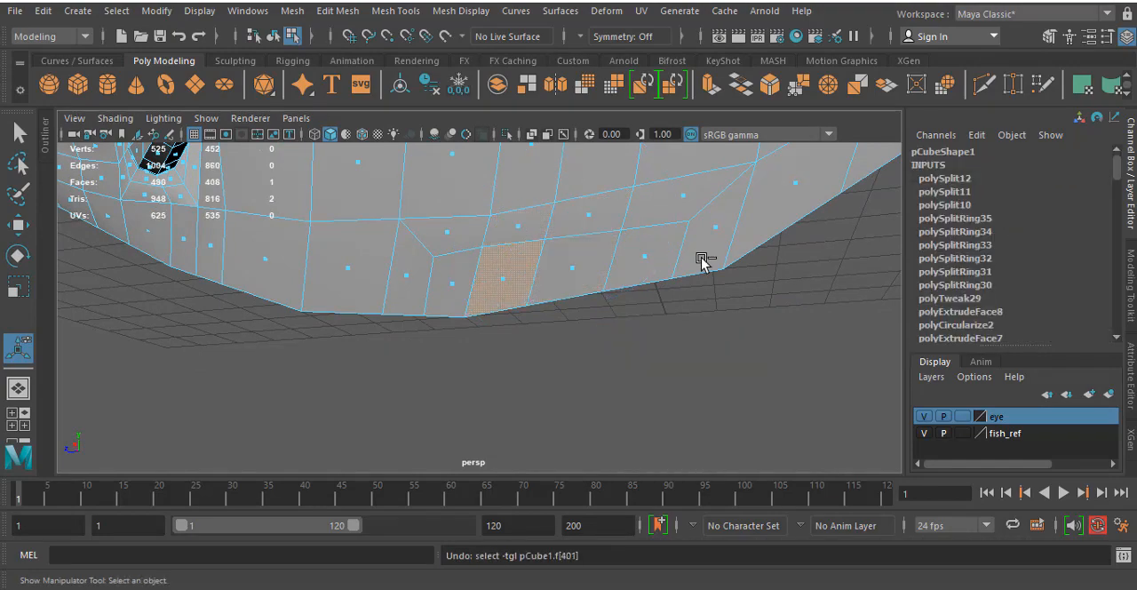
pyautogui.hotkey('ctrl', 'z')
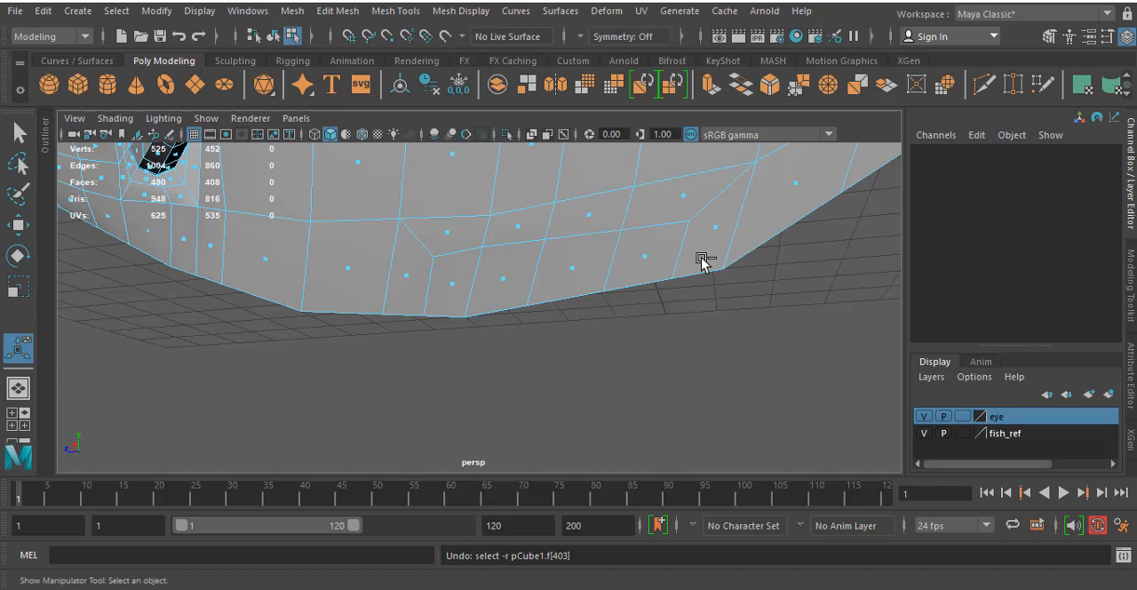
# - With Multi-Cut, split the lowest row of belly faces lengthwise with an edge line, turning it down to the belly edge towards the tail
pyautogui.click(463, 283)
pyautogui.keyDown('shift'); pyautogui.click(498, 283); pyautogui.keyUp('shift')
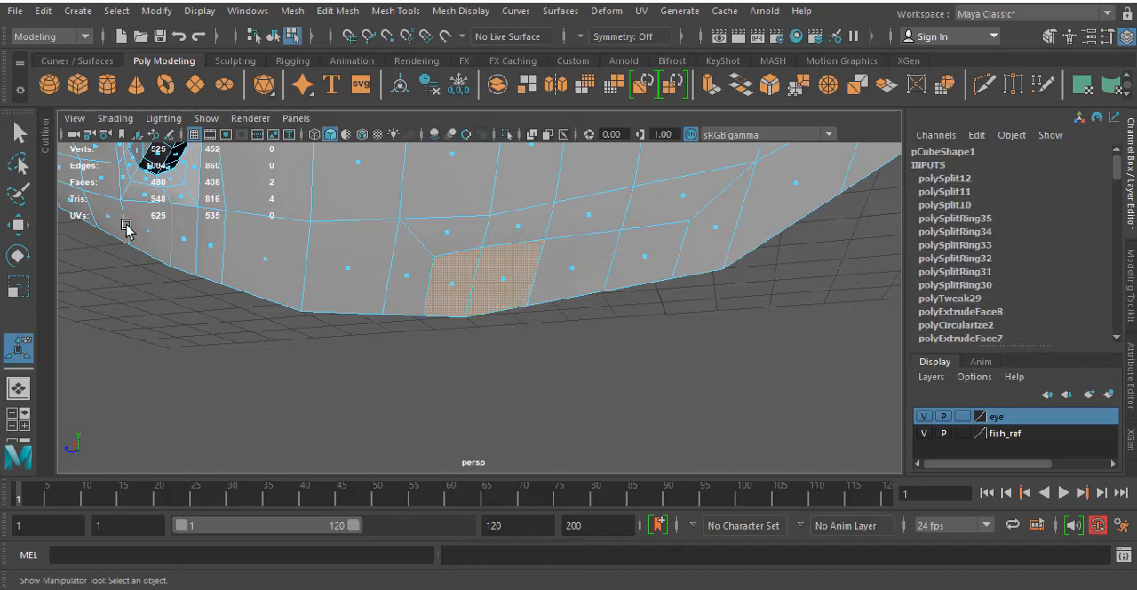
pyautogui.click(396, 10)
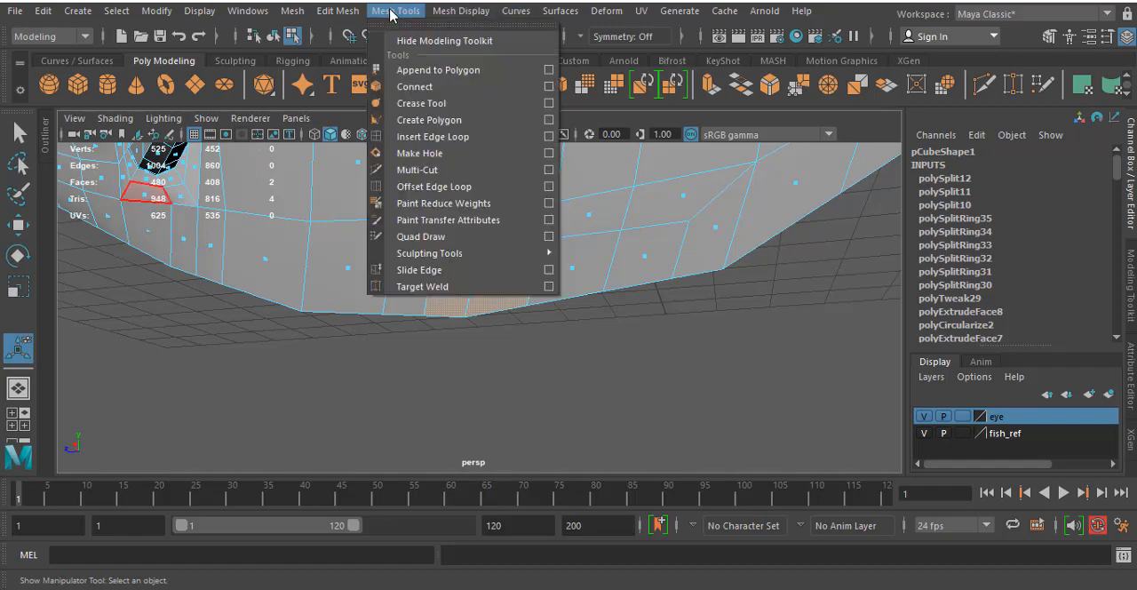
pyautogui.click(417, 170)
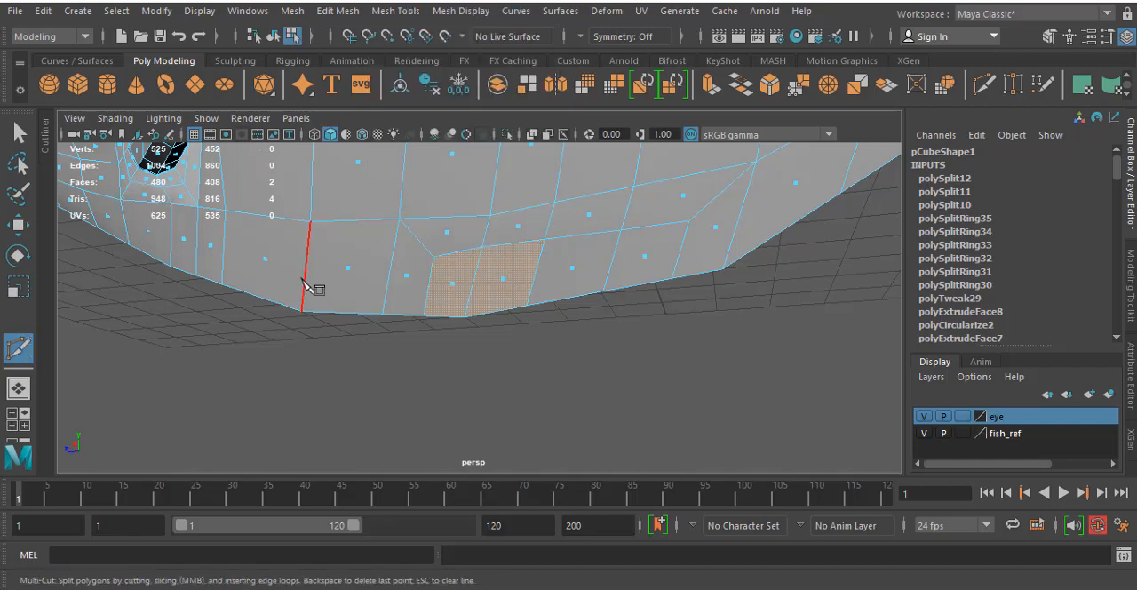
pyautogui.click(305, 279)
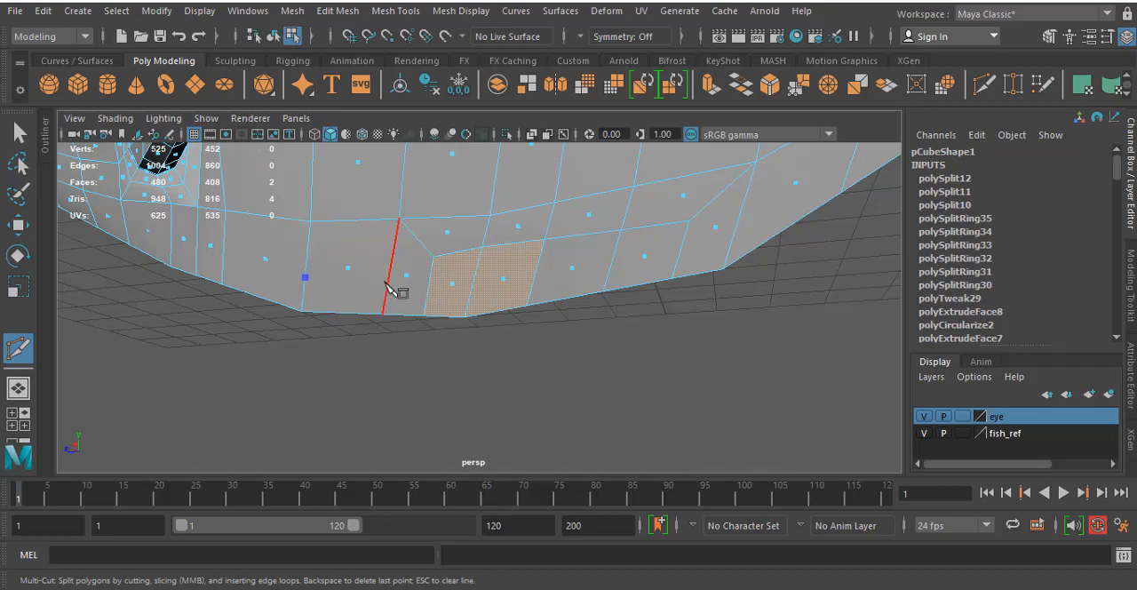
pyautogui.click(388, 284)
pyautogui.click(428, 287)
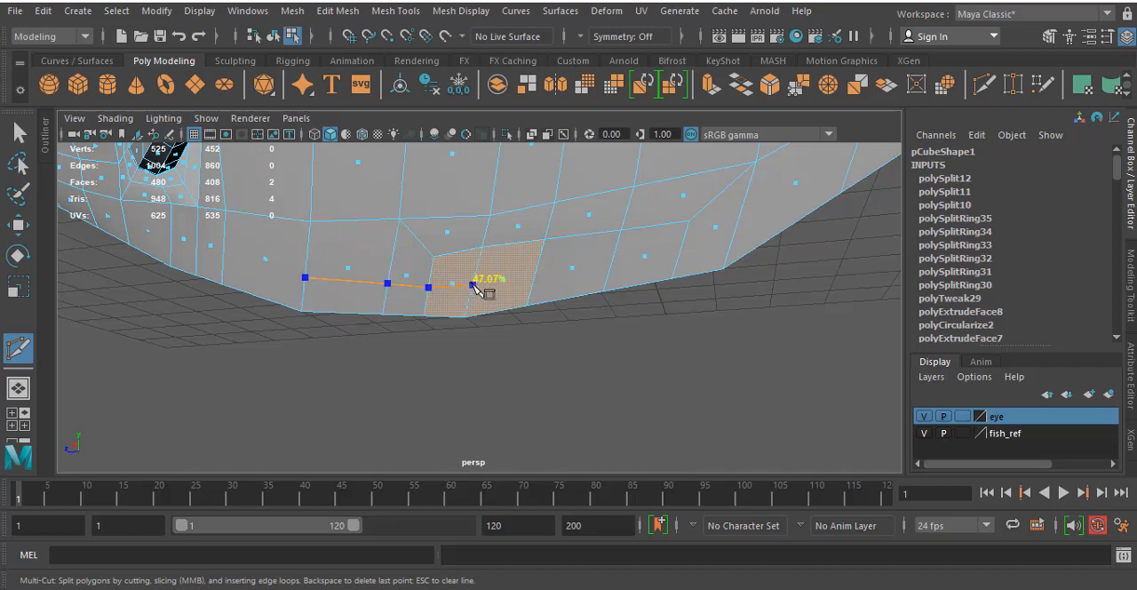
pyautogui.click(472, 284)
pyautogui.click(534, 276)
pyautogui.click(611, 267)
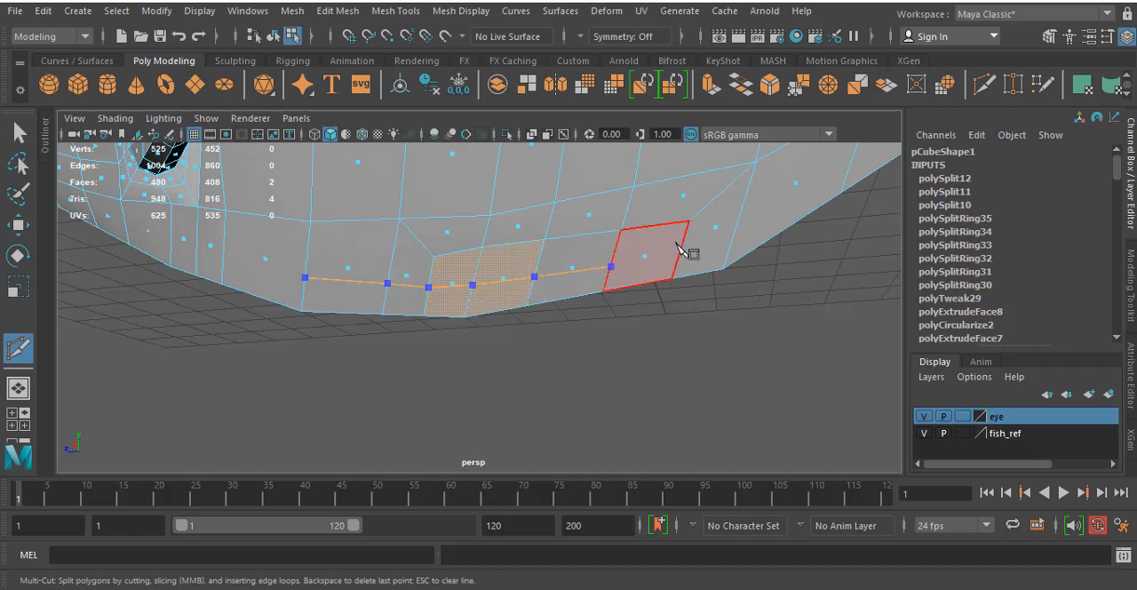
pyautogui.click(681, 248)
pyautogui.click(735, 228)
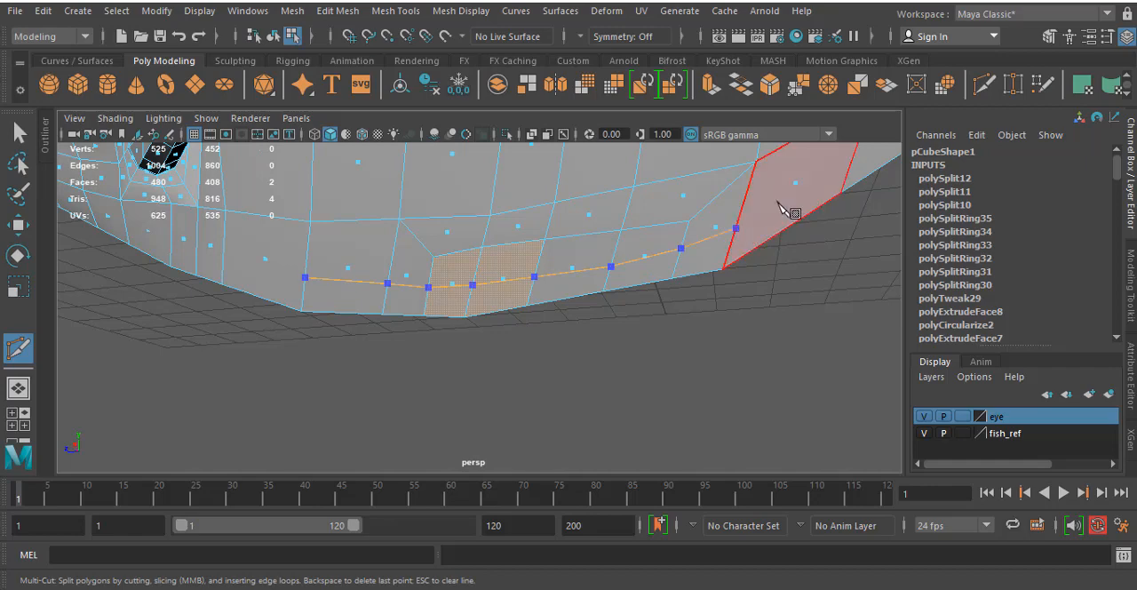
pyautogui.click(797, 186)
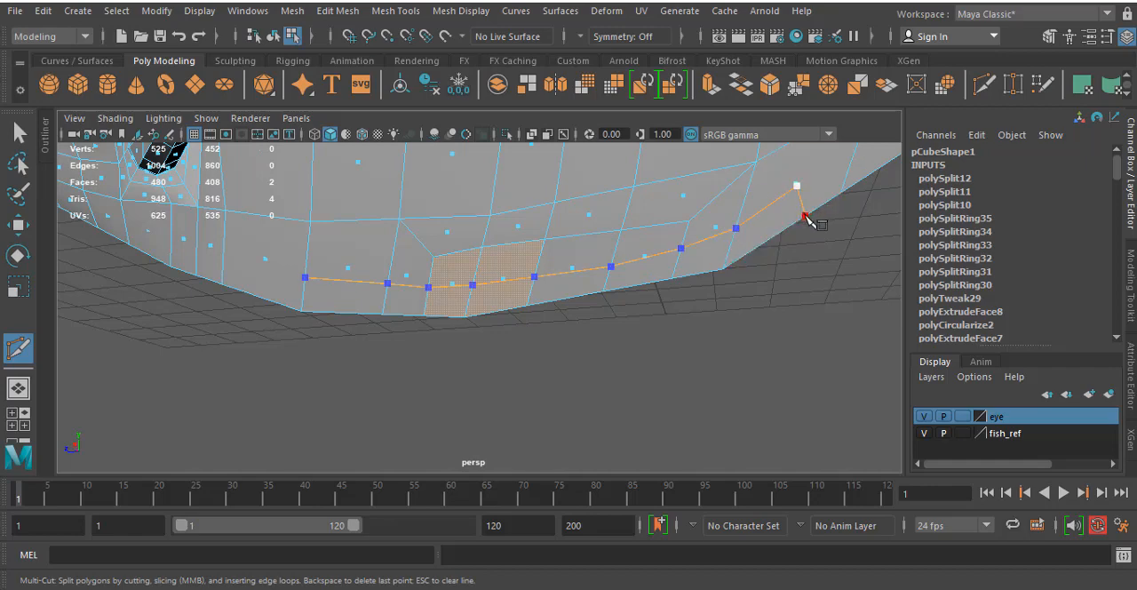
pyautogui.click(805, 216)
pyautogui.rightClick(803, 218)
# - Cut a diagonal edge from the new line's tail-side corner point to the upper corner vertex of the same face
pyautogui.keyDown('alt'); pyautogui.moveTo(820, 267); pyautogui.dragTo(796, 325, button='middle'); pyautogui.keyUp('alt')
pyautogui.click(769, 252)
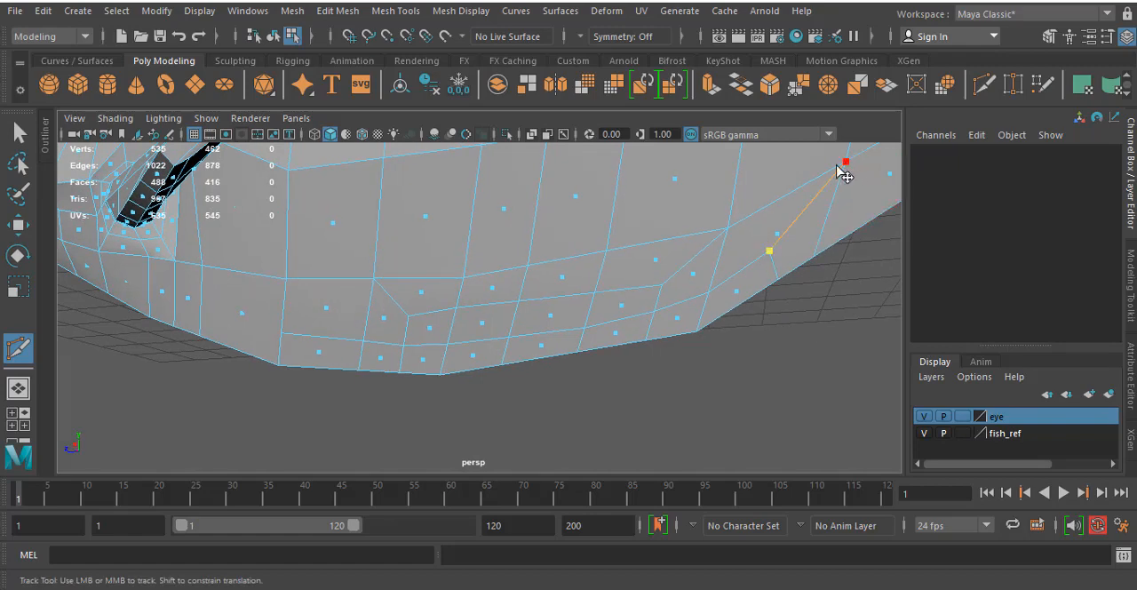
pyautogui.click(845, 163)
pyautogui.rightClick(845, 164)
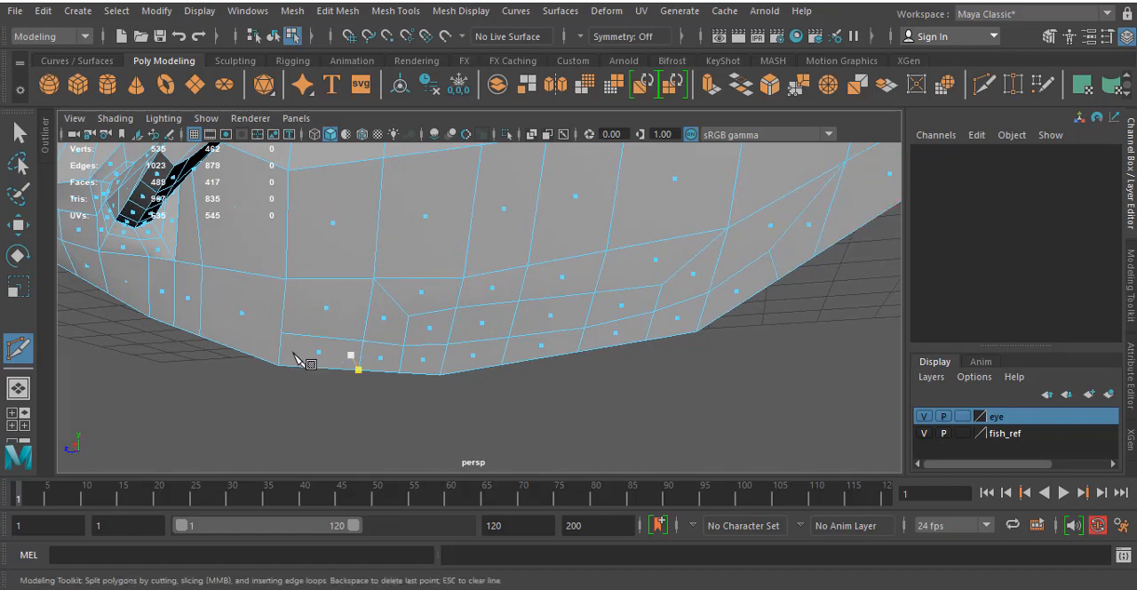
# - Continue the new line's head-side end into the next face and turn it down to the belly edge
pyautogui.click(251, 327)
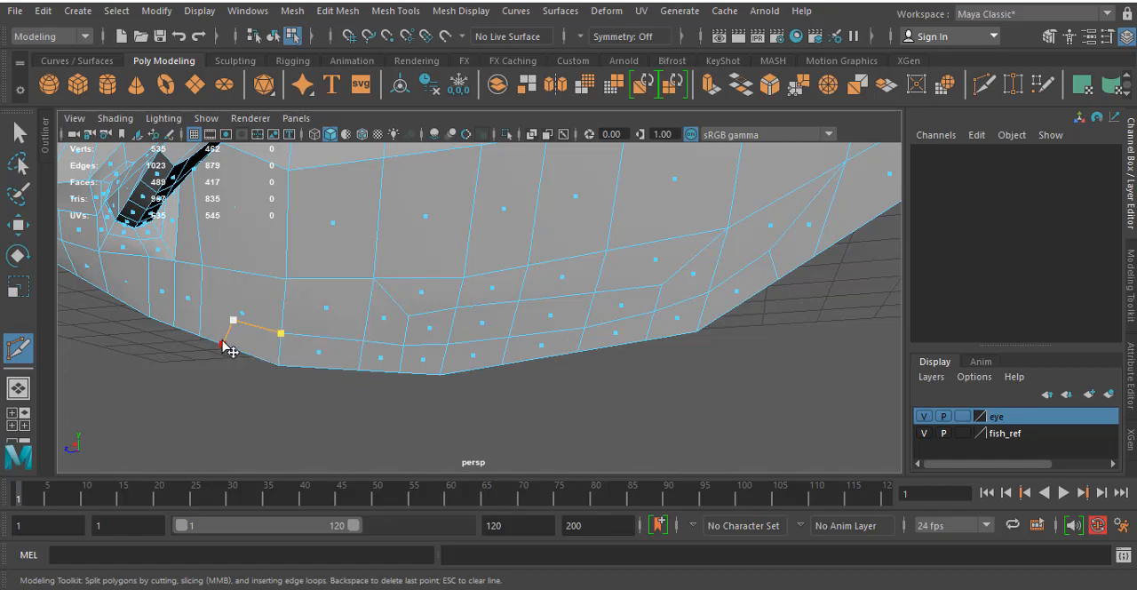
pyautogui.rightClick(223, 344)
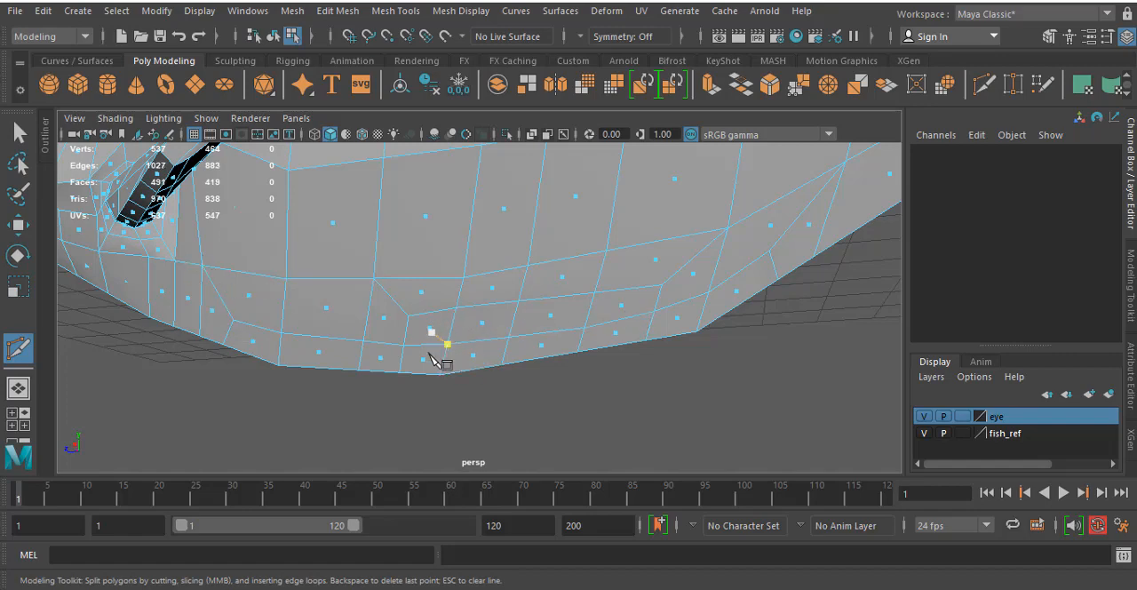
# - Extrude the four lower belly faces where the reference's small belly fin attaches, with an offset of 0.1
pyautogui.press('space')
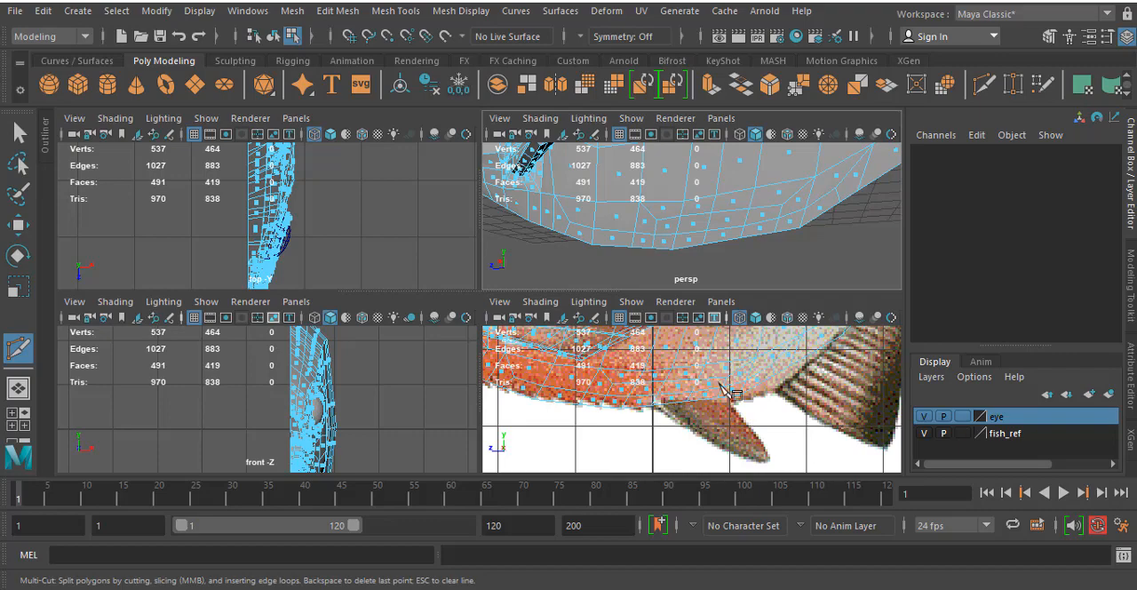
pyautogui.press('space')
pyautogui.press('space')
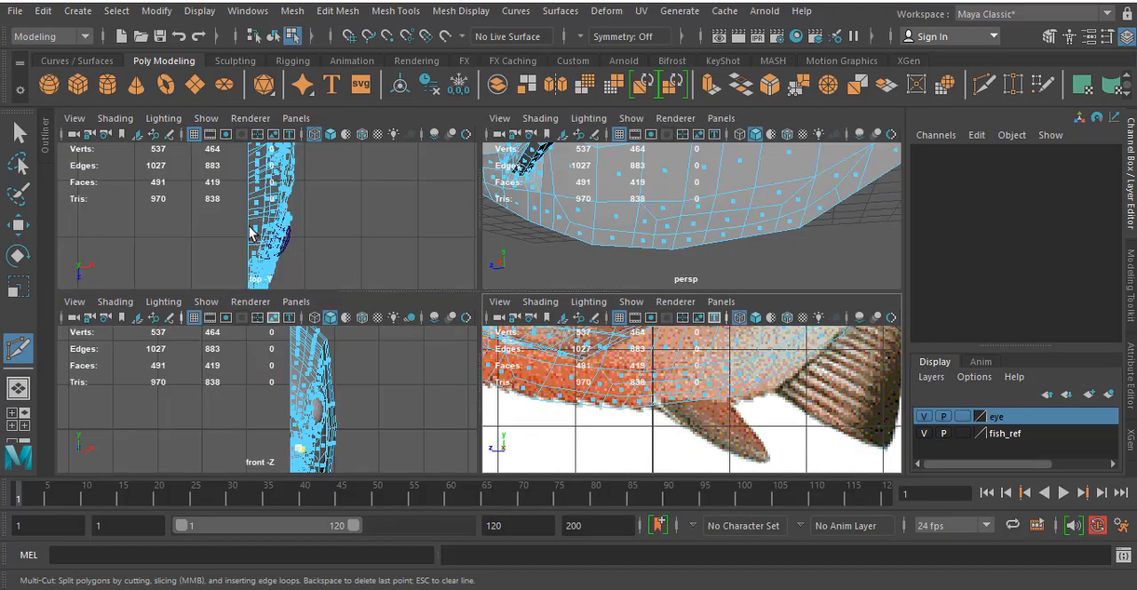
pyautogui.click(20, 133)
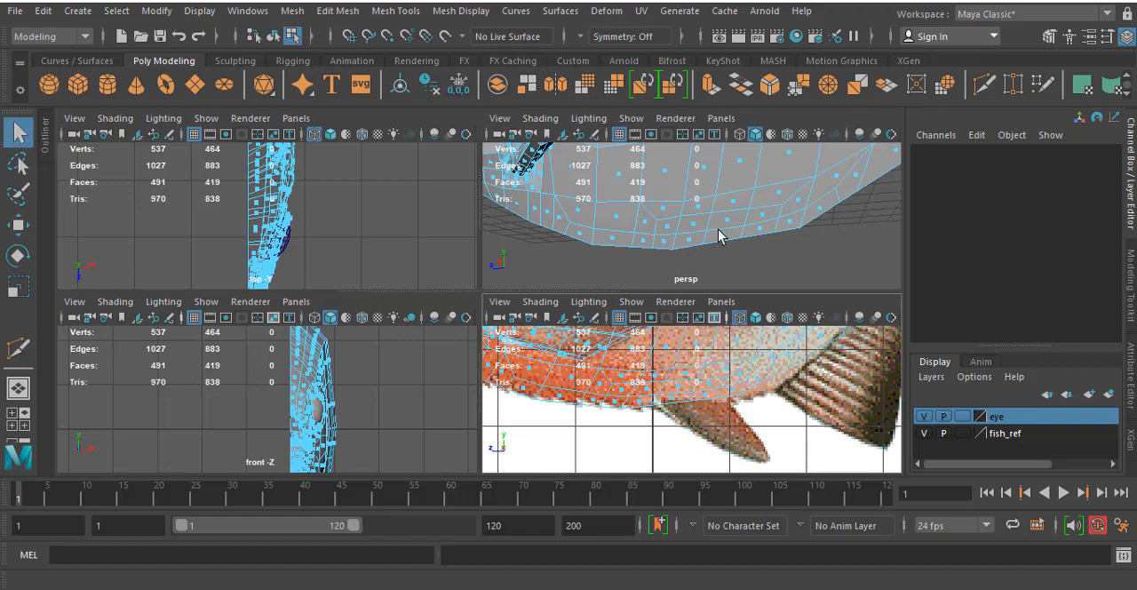
pyautogui.rightClick(691, 217)
pyautogui.rightClick(613, 177)
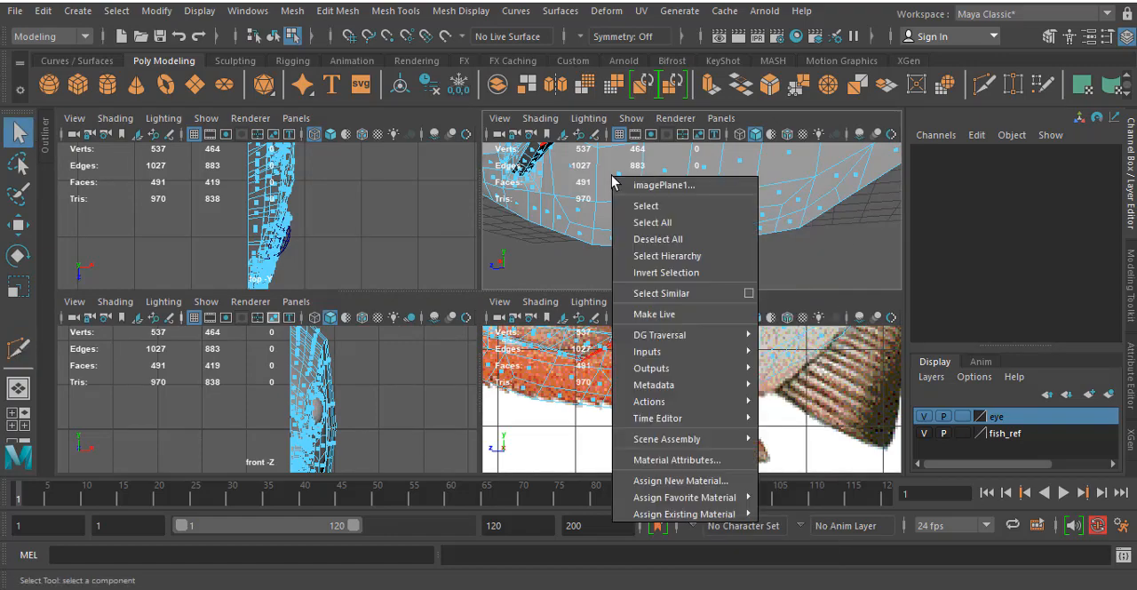
pyautogui.click(693, 241)
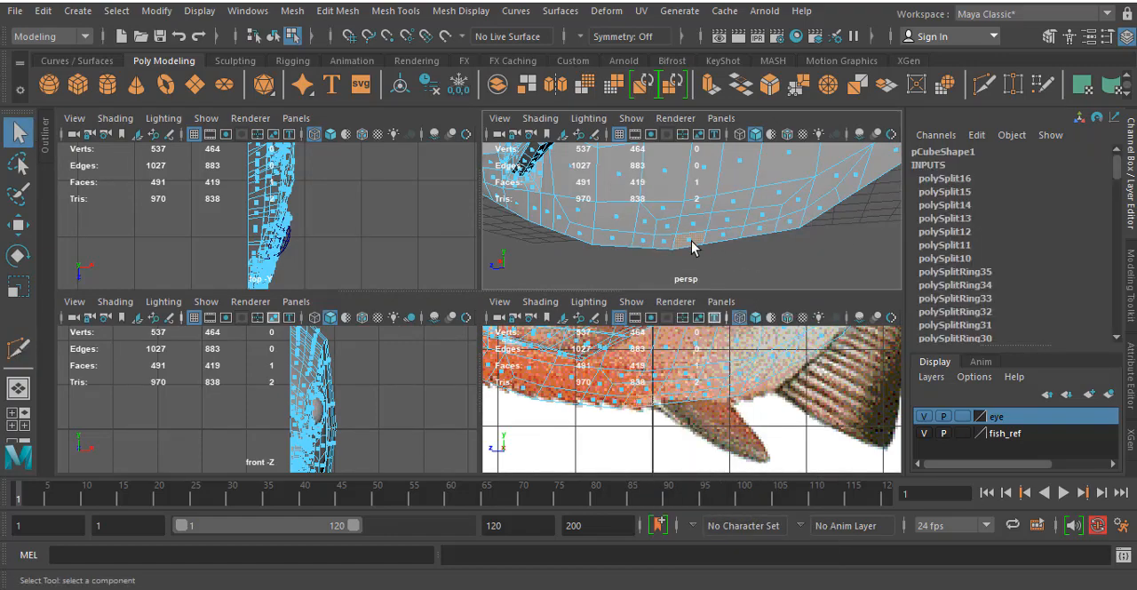
pyautogui.keyDown('shift'); pyautogui.click(694, 225); pyautogui.keyUp('shift')
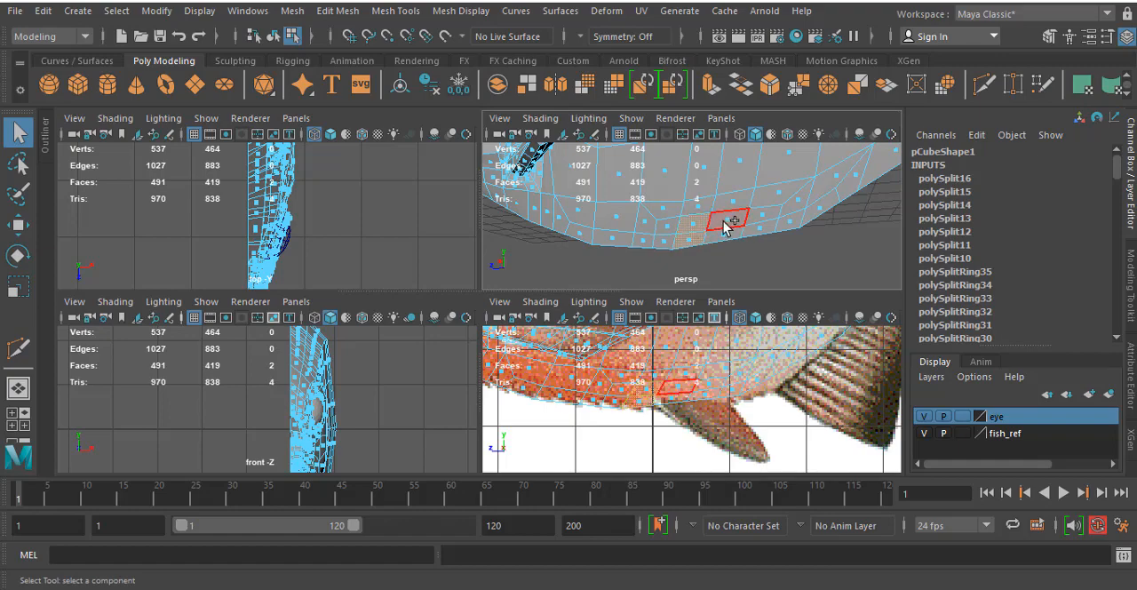
pyautogui.click(674, 399)
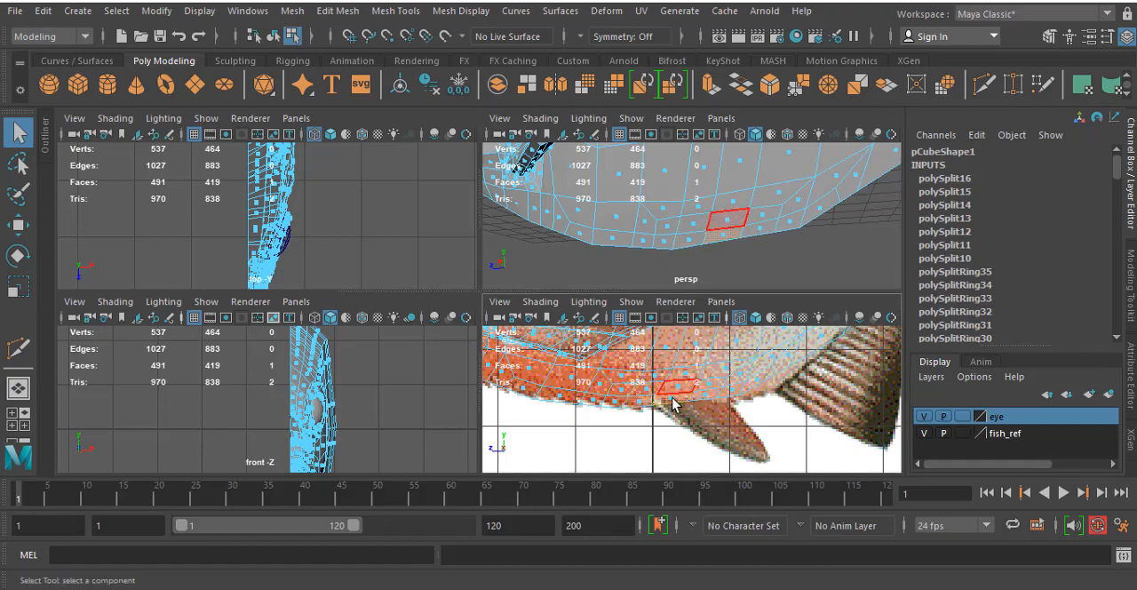
pyautogui.keyDown('shift'); pyautogui.click(679, 386); pyautogui.keyUp('shift')
pyautogui.keyDown('shift'); pyautogui.click(709, 385); pyautogui.keyUp('shift')
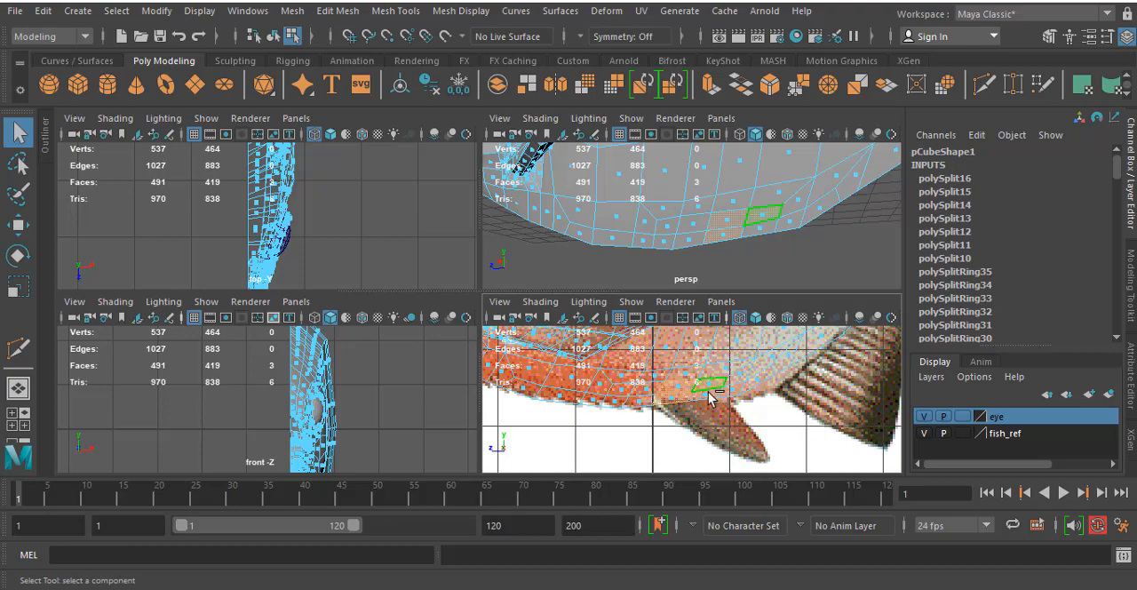
pyautogui.keyDown('shift'); pyautogui.click(703, 395); pyautogui.keyUp('shift')
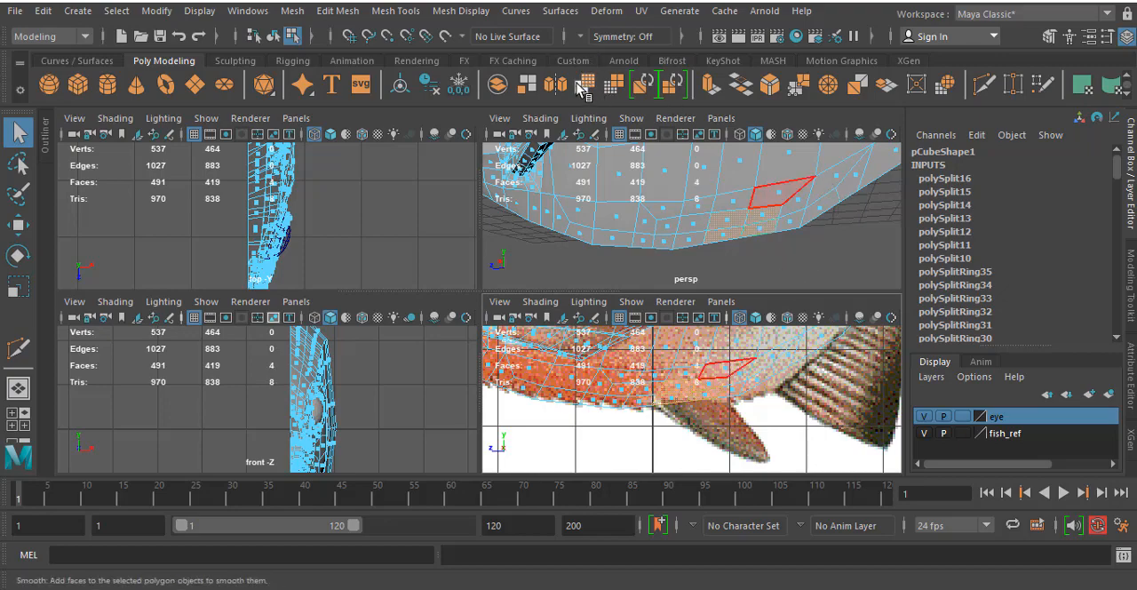
pyautogui.click(714, 92)
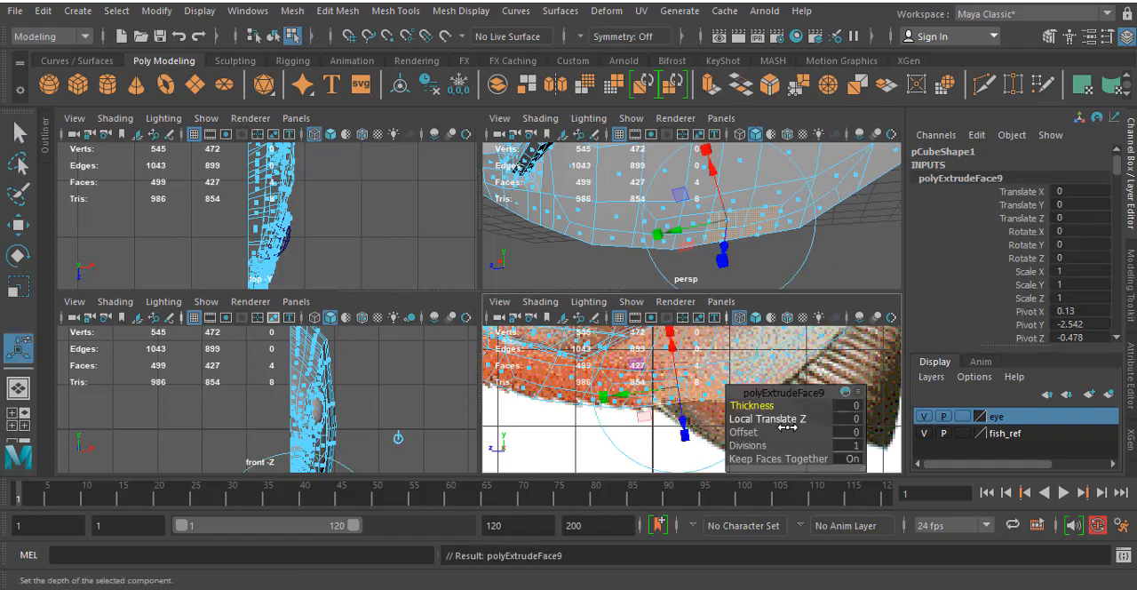
pyautogui.click(848, 433)
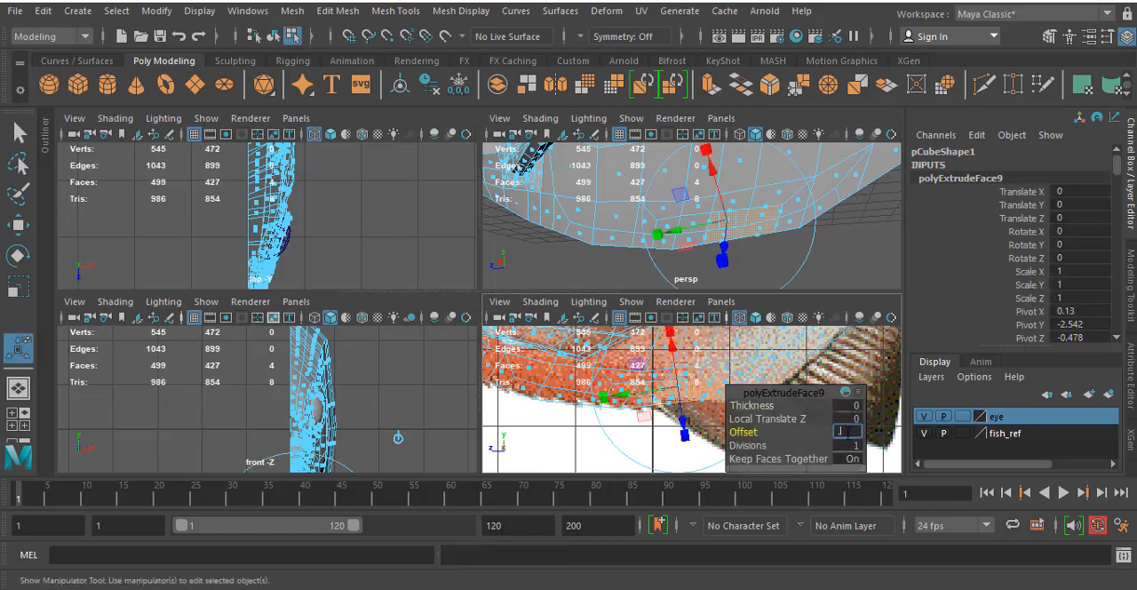
pyautogui.write('.1')
pyautogui.press('Return')
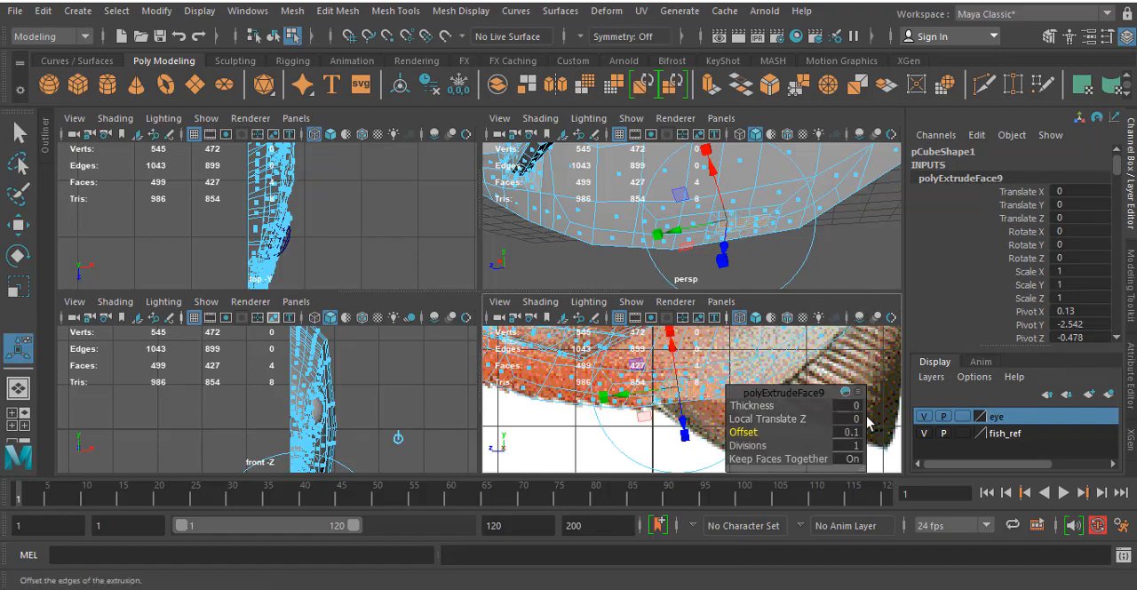
# - Extrude the faces again and move them to the reference fin's tip, about -0.85 in Y and -0.79 in Z
pyautogui.hotkey('ctrl', 'e')
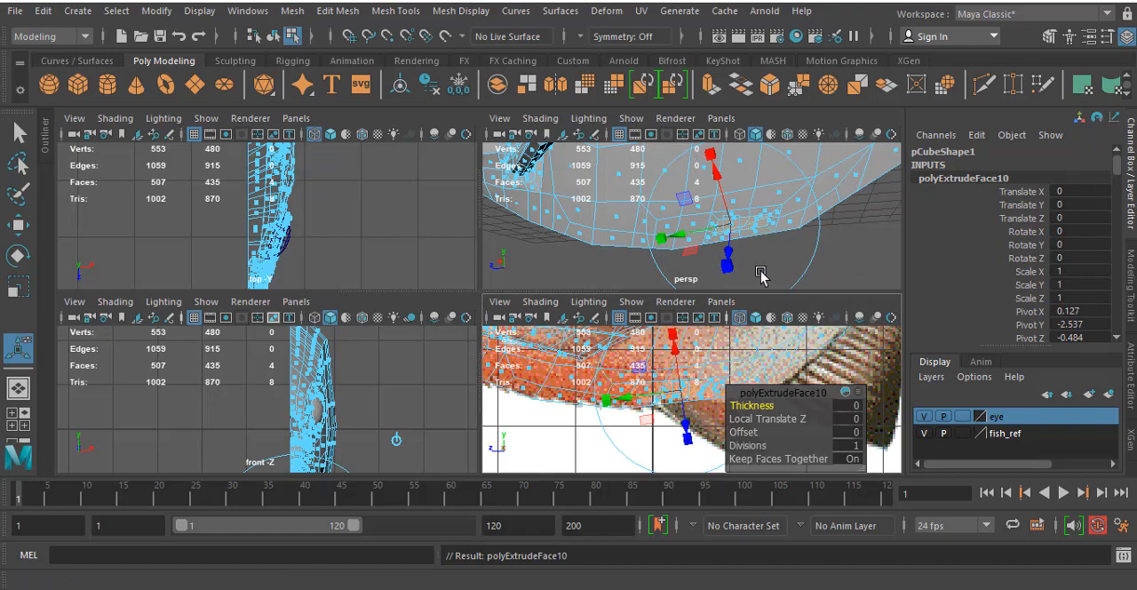
pyautogui.scroll(-5, 793, 203)
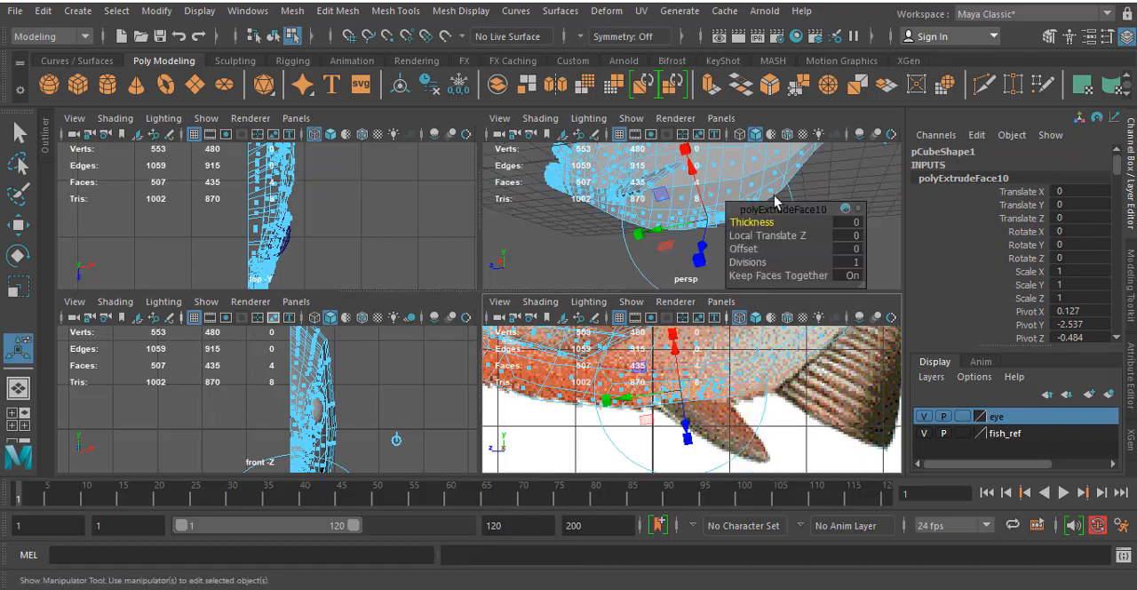
pyautogui.keyDown('alt'); pyautogui.moveTo(681, 201); pyautogui.dragTo(653, 257, button='middle'); pyautogui.keyUp('alt')
pyautogui.click(761, 185)
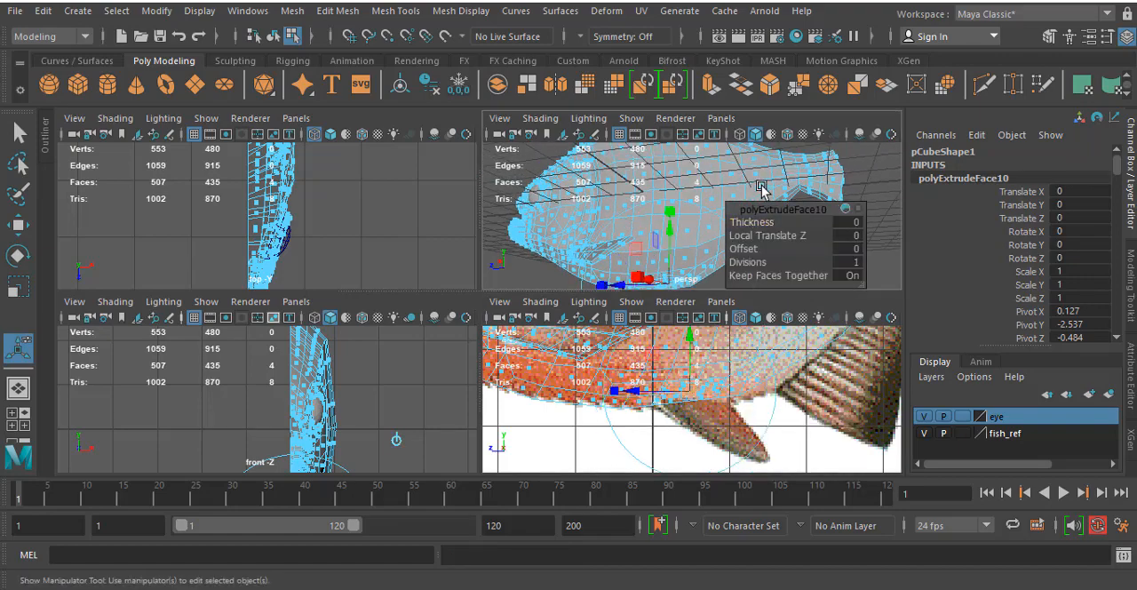
pyautogui.press('space')
pyautogui.press('space')
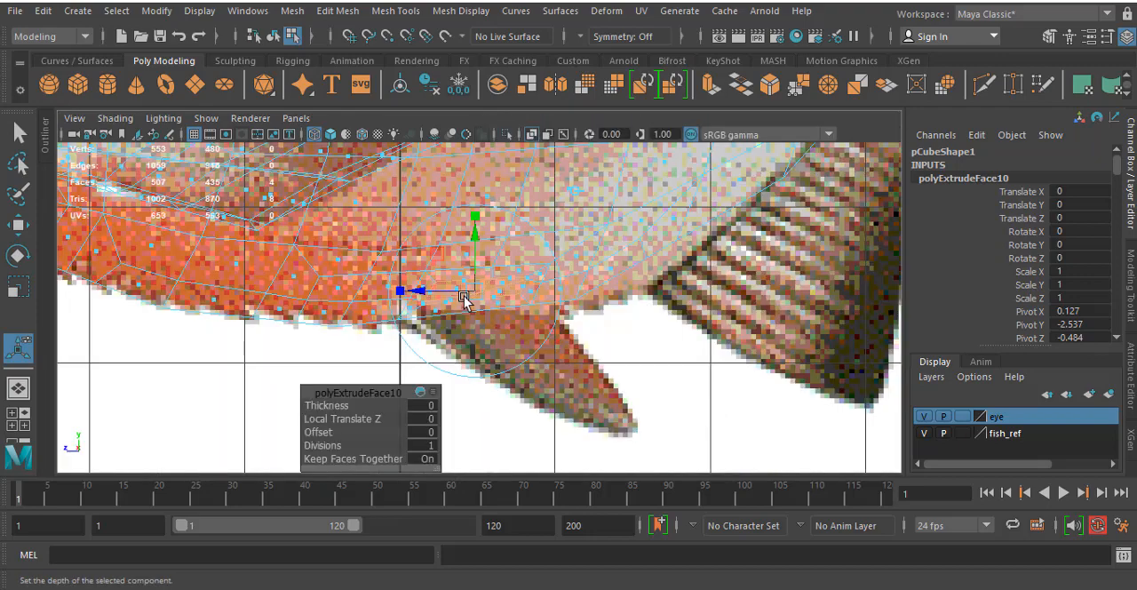
pyautogui.moveTo(463, 296); pyautogui.dragTo(597, 430)
pyautogui.press('space')
pyautogui.press('space')
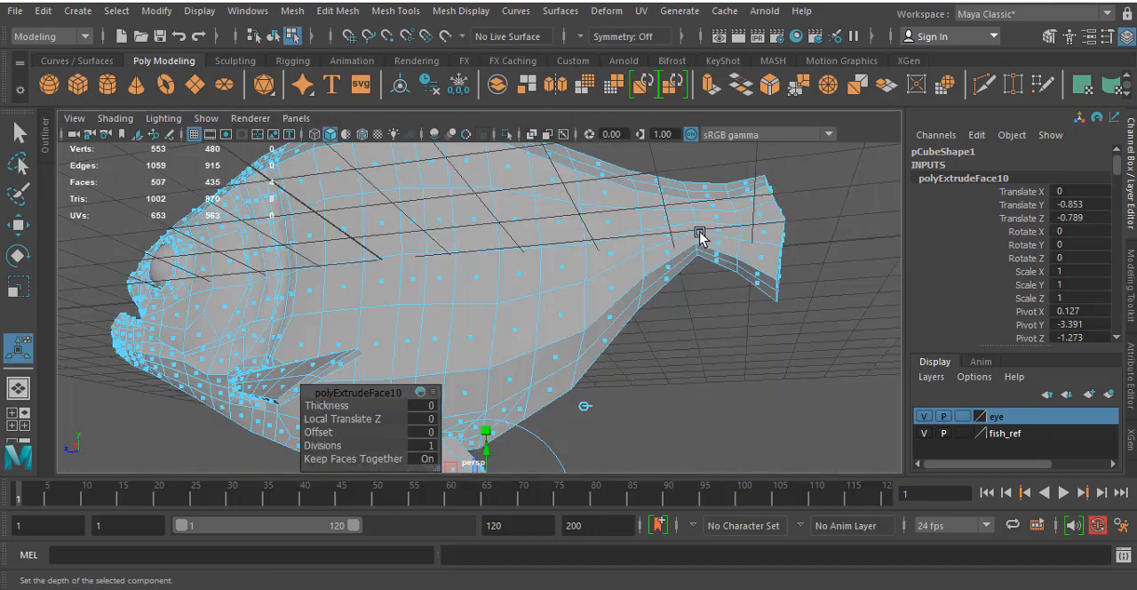
# - Shift the fin's extruded end outward from the body by about 0.52 in X and narrow it to about 0.52 X scale
pyautogui.keyDown('alt'); pyautogui.moveTo(700, 235); pyautogui.dragTo(662, 339); pyautogui.keyUp('alt')
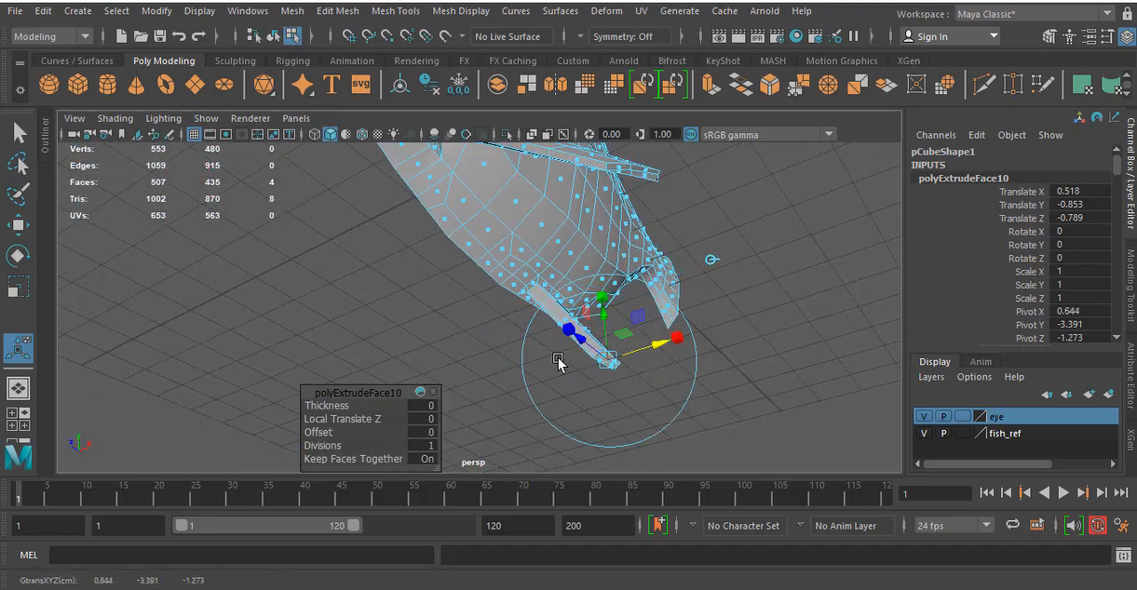
pyautogui.keyDown('alt'); pyautogui.moveTo(558, 360); pyautogui.dragTo(631, 377); pyautogui.keyUp('alt')
pyautogui.moveTo(670, 363); pyautogui.dragTo(602, 322)
pyautogui.scroll(5, 593, 332)
pyautogui.moveTo(823, 268); pyautogui.dragTo(563, 261)
pyautogui.hotkey('ctrl', 'z')
pyautogui.keyDown('alt'); pyautogui.moveTo(726, 325); pyautogui.dragTo(645, 331); pyautogui.keyUp('alt')
pyautogui.keyDown('alt'); pyautogui.moveTo(645, 331); pyautogui.dragTo(586, 326, button='middle'); pyautogui.keyUp('alt')
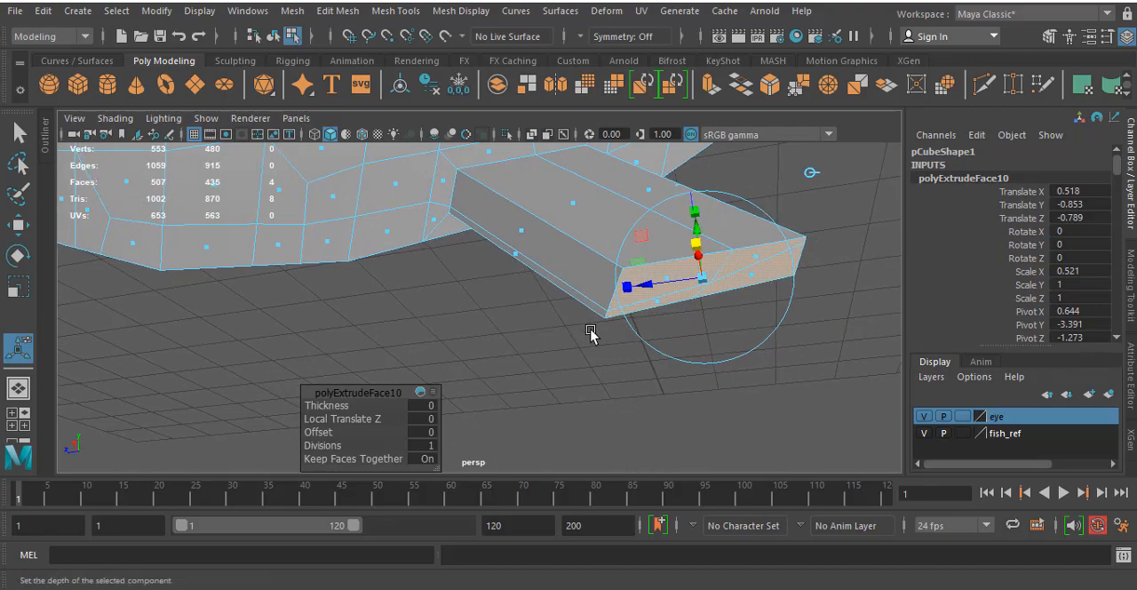
pyautogui.keyDown('alt'); pyautogui.moveTo(542, 329); pyautogui.dragTo(609, 337); pyautogui.keyUp('alt')
# - Reposition the corner vertices at both ends of the belly fin's tip to even out its end shape
pyautogui.keyDown('alt'); pyautogui.moveTo(669, 327); pyautogui.dragTo(486, 267, button='middle'); pyautogui.keyUp('alt')
pyautogui.scroll(6, 599, 296)
pyautogui.keyDown('alt'); pyautogui.moveTo(599, 297); pyautogui.dragTo(587, 297, button='middle'); pyautogui.keyUp('alt')
pyautogui.moveTo(602, 170); pyautogui.dragTo(500, 148, button='right')
pyautogui.click(584, 345)
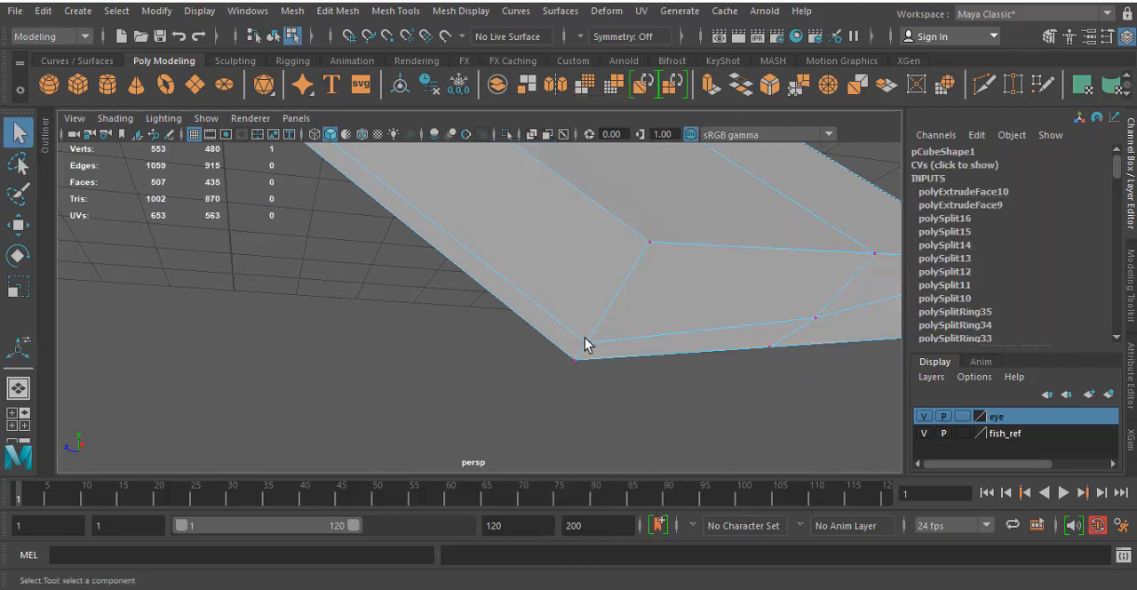
pyautogui.press('w')
pyautogui.moveTo(584, 343); pyautogui.dragTo(604, 311)
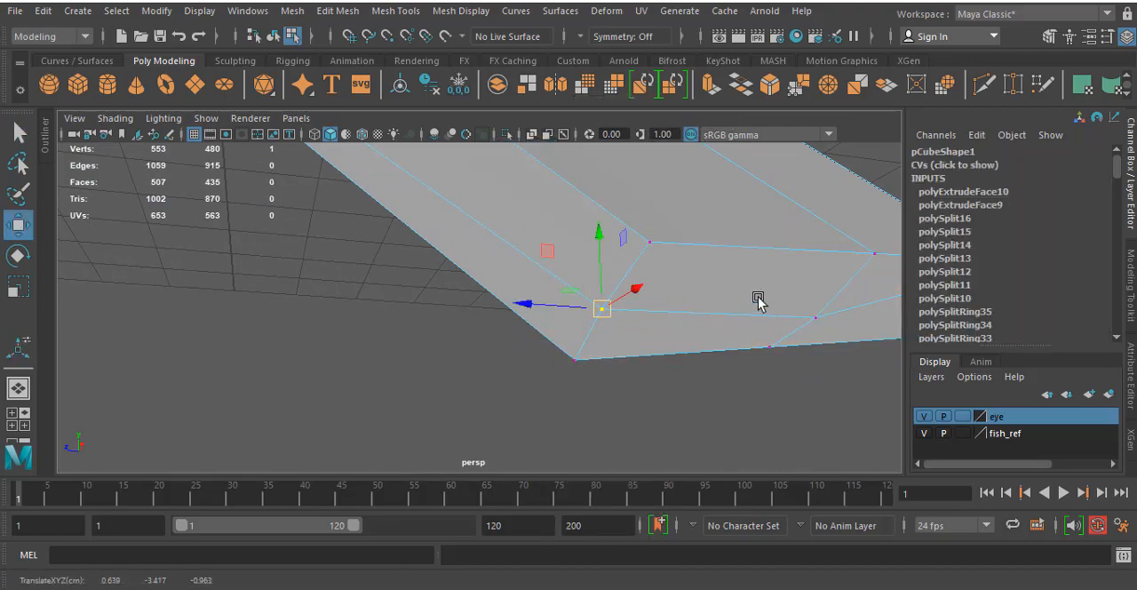
pyautogui.keyDown('alt'); pyautogui.moveTo(756, 297); pyautogui.dragTo(526, 298, button='middle'); pyautogui.keyUp('alt')
pyautogui.click(601, 274)
pyautogui.moveTo(601, 273); pyautogui.dragTo(585, 307)
# - Move the belly fin's tip vertices in the side view to match the reference fin's outline
pyautogui.press('space')
pyautogui.press('space')
pyautogui.press('space')
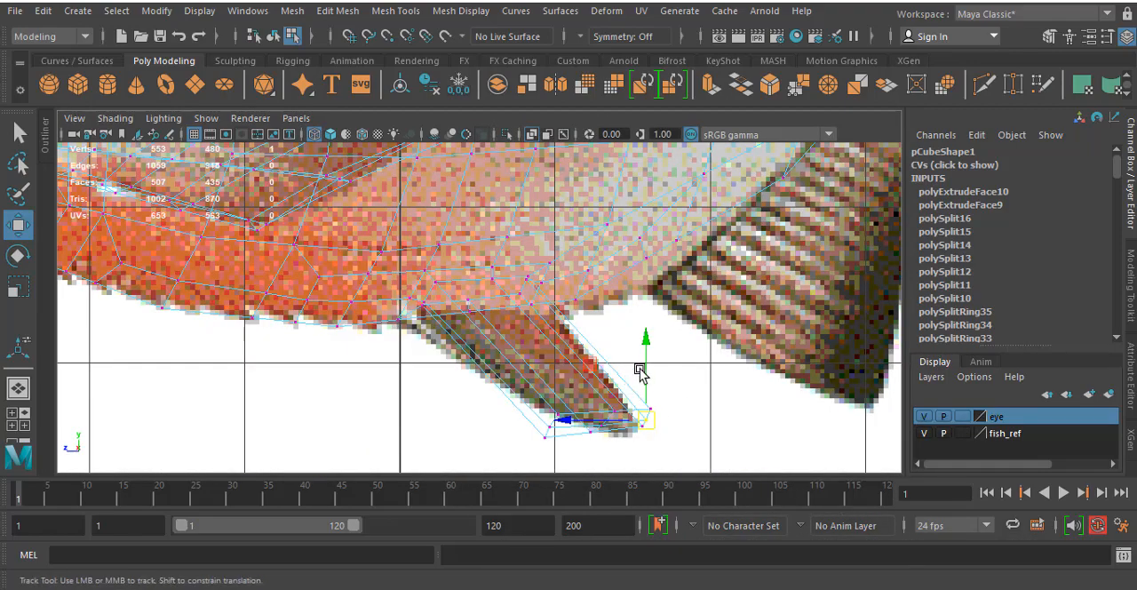
pyautogui.scroll(5, 604, 325)
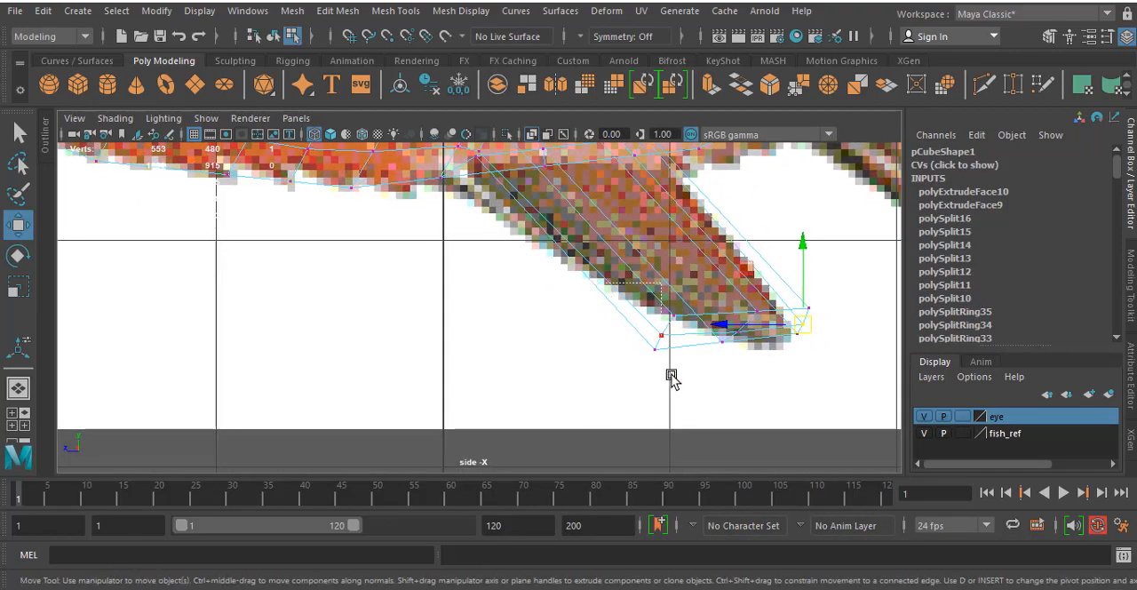
pyautogui.click(666, 347)
pyautogui.moveTo(662, 333); pyautogui.dragTo(527, 242)
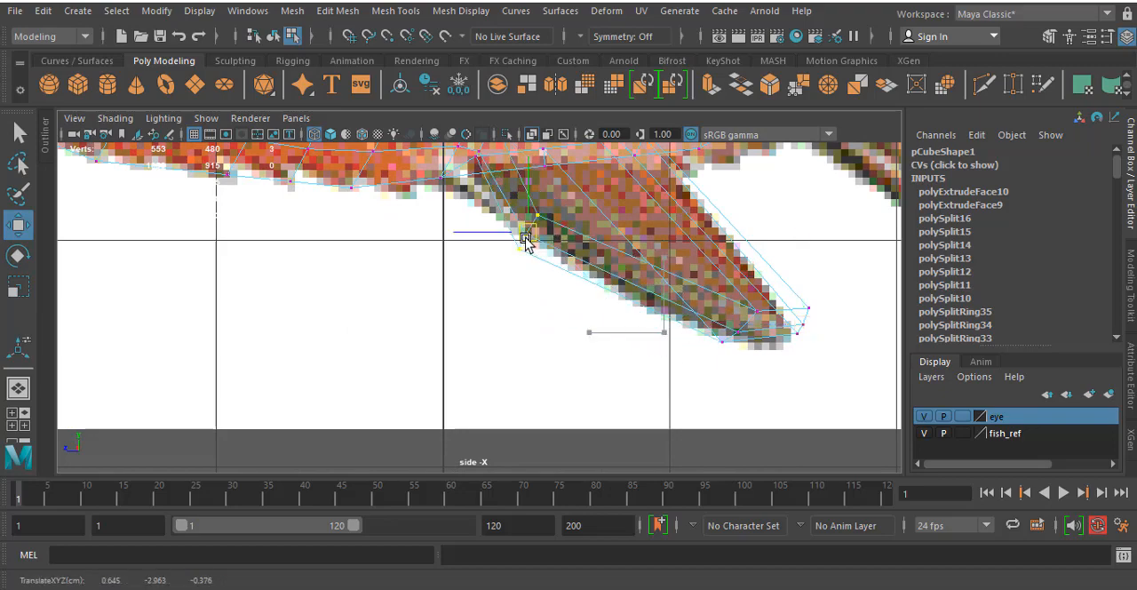
pyautogui.moveTo(687, 261); pyautogui.dragTo(697, 313)
pyautogui.moveTo(819, 356); pyautogui.dragTo(835, 361)
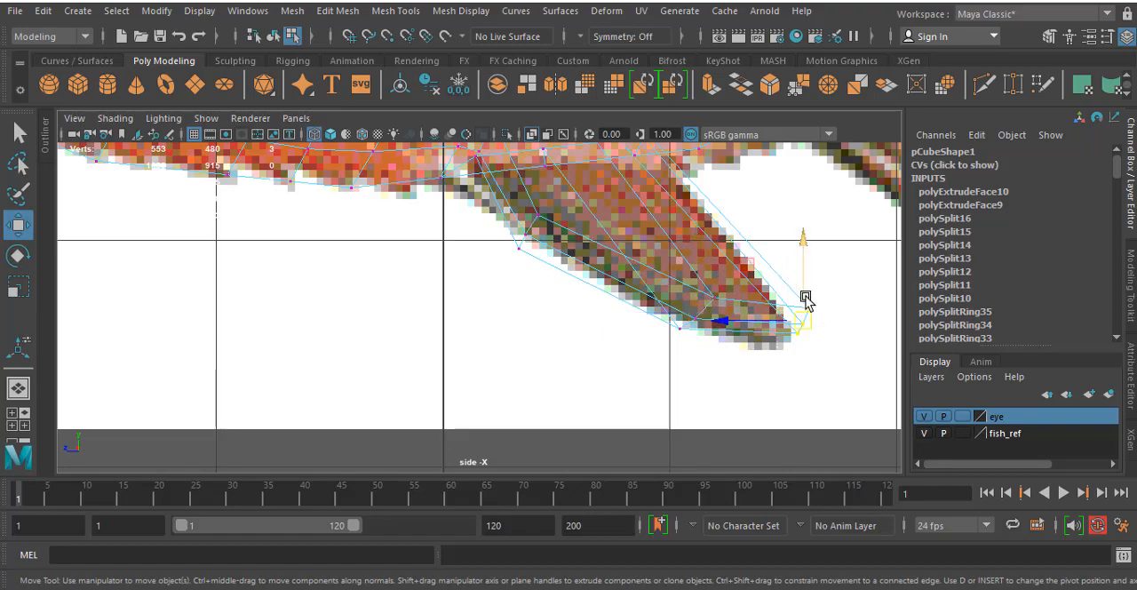
pyautogui.moveTo(804, 299); pyautogui.dragTo(803, 315)
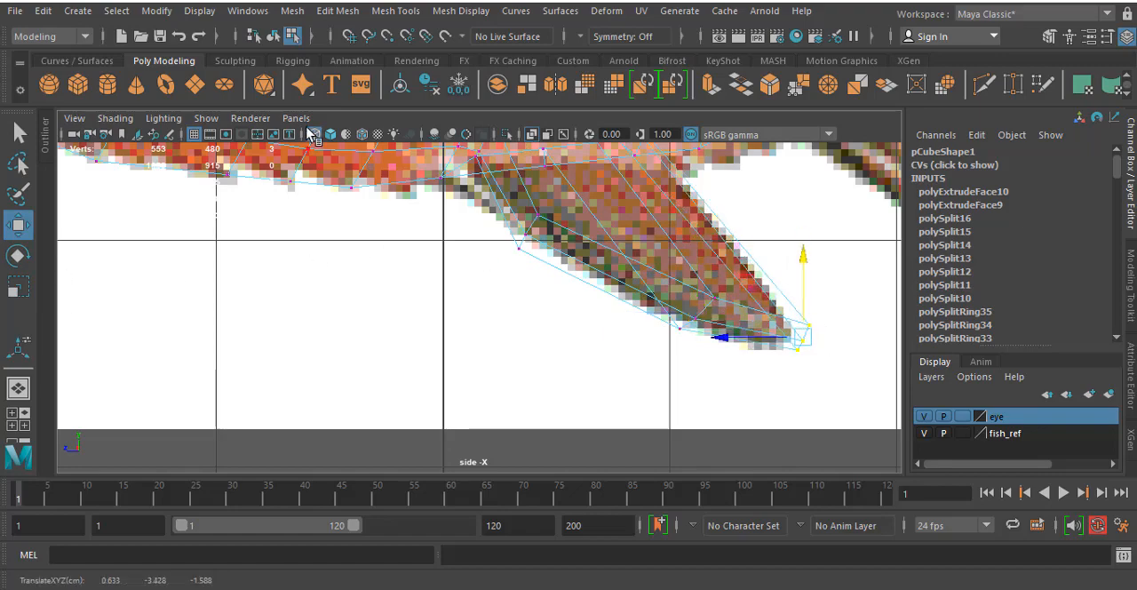
# - Insert two edge loops across the belly fin between its base and tip
pyautogui.click(393, 17)
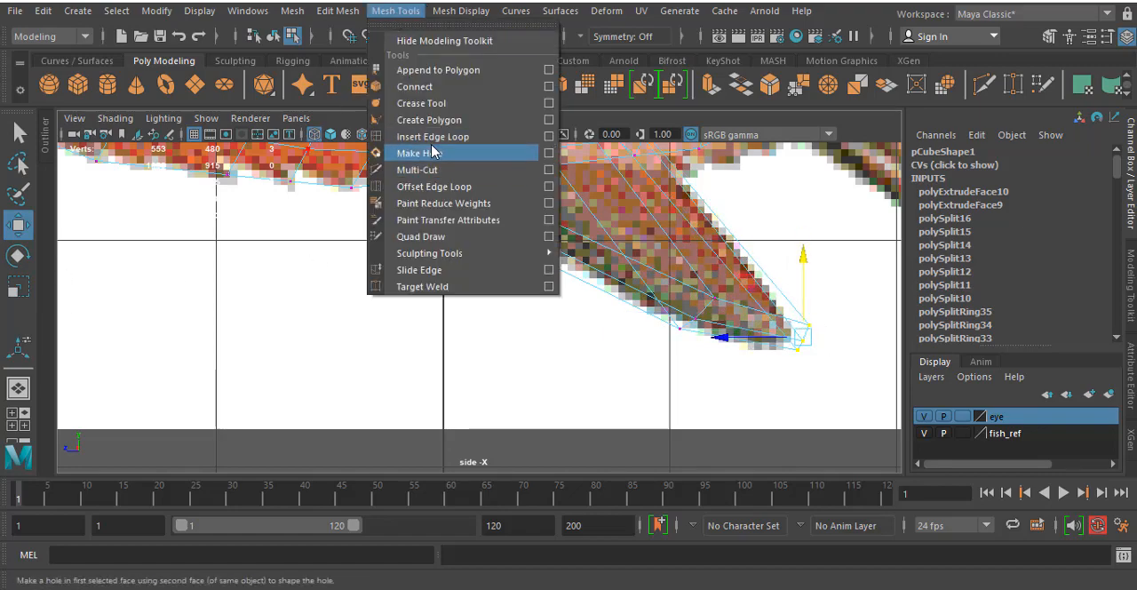
pyautogui.click(436, 135)
pyautogui.click(529, 202)
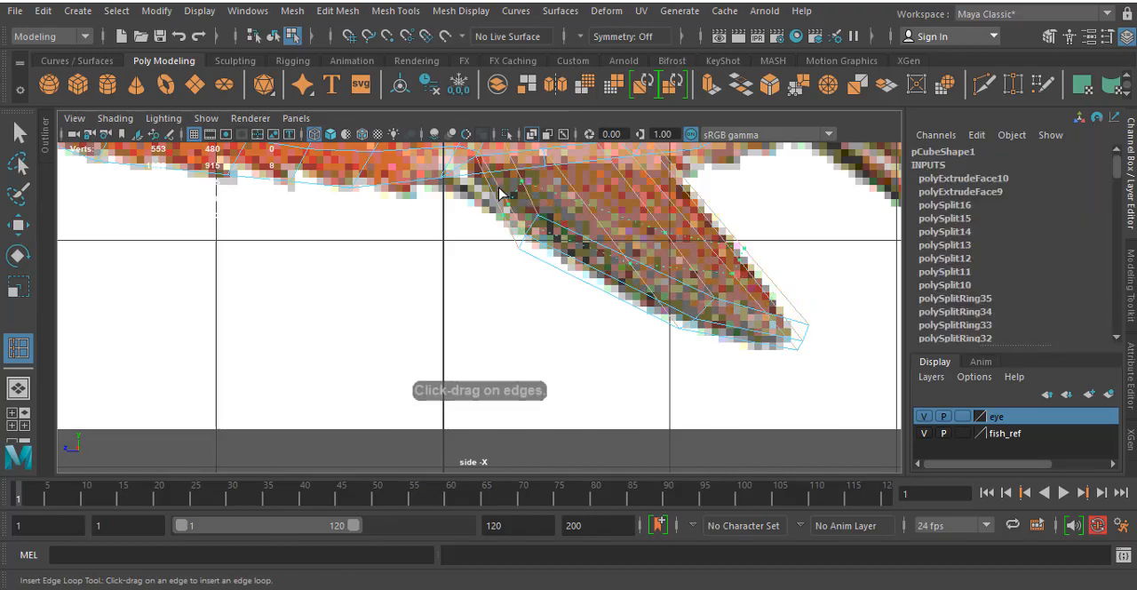
pyautogui.moveTo(480, 189); pyautogui.dragTo(480, 190)
pyautogui.click(494, 172)
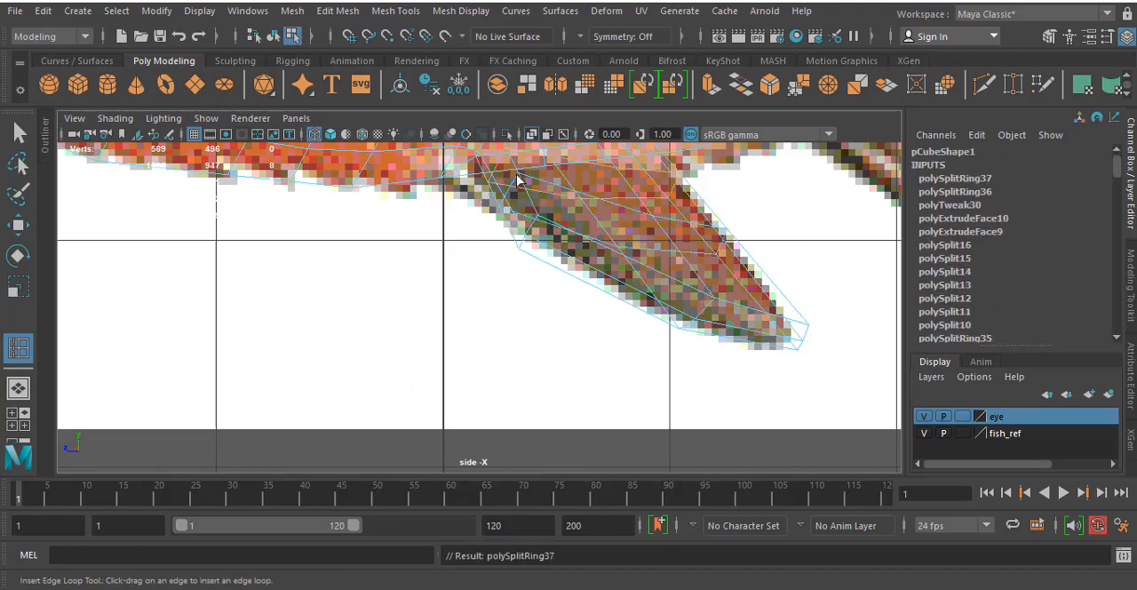
pyautogui.press('r')
pyautogui.click(582, 174)
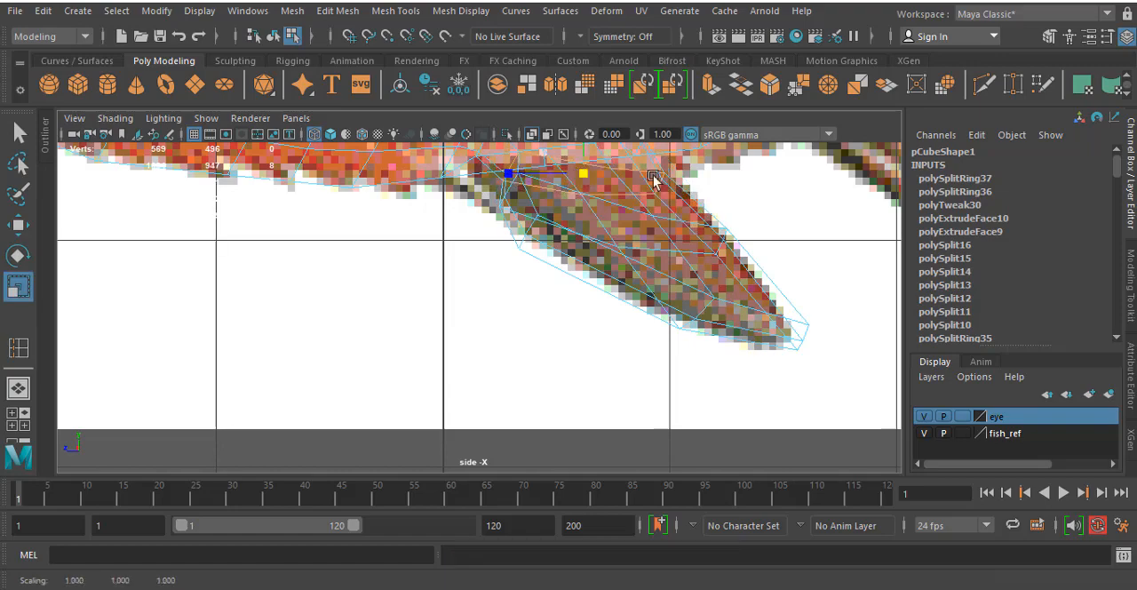
# - Examine the belly fin's shape and thickness in perspective, then with smooth mesh preview on
pyautogui.press('space')
pyautogui.press('space')
pyautogui.keyDown('alt'); pyautogui.moveTo(709, 214); pyautogui.dragTo(677, 272); pyautogui.keyUp('alt')
pyautogui.scroll(-5, 661, 270)
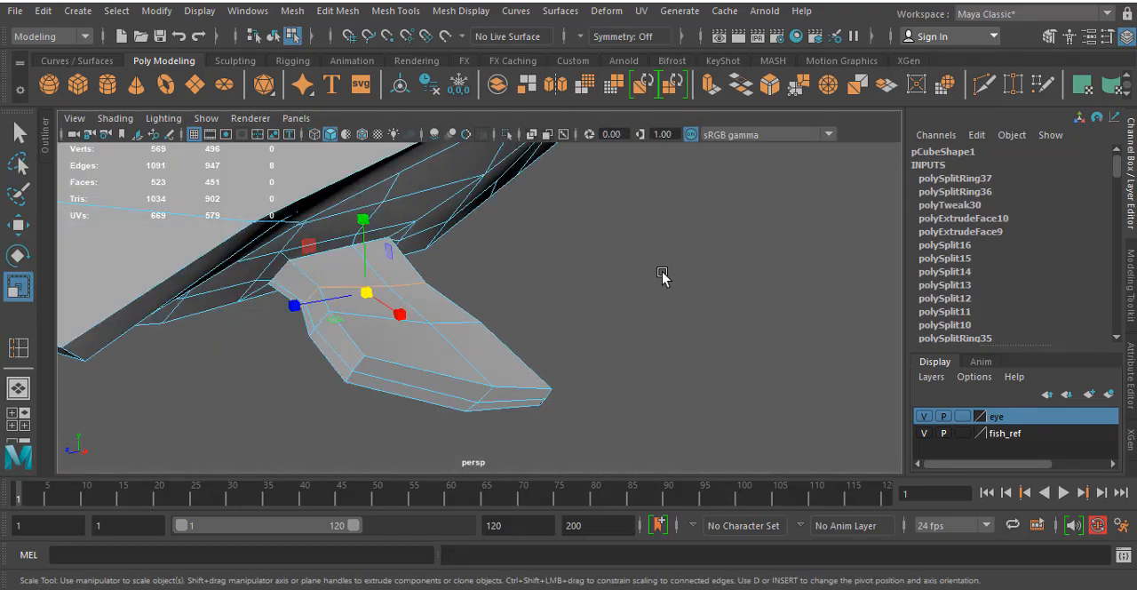
pyautogui.keyDown('alt'); pyautogui.moveTo(455, 309); pyautogui.dragTo(547, 291); pyautogui.keyUp('alt')
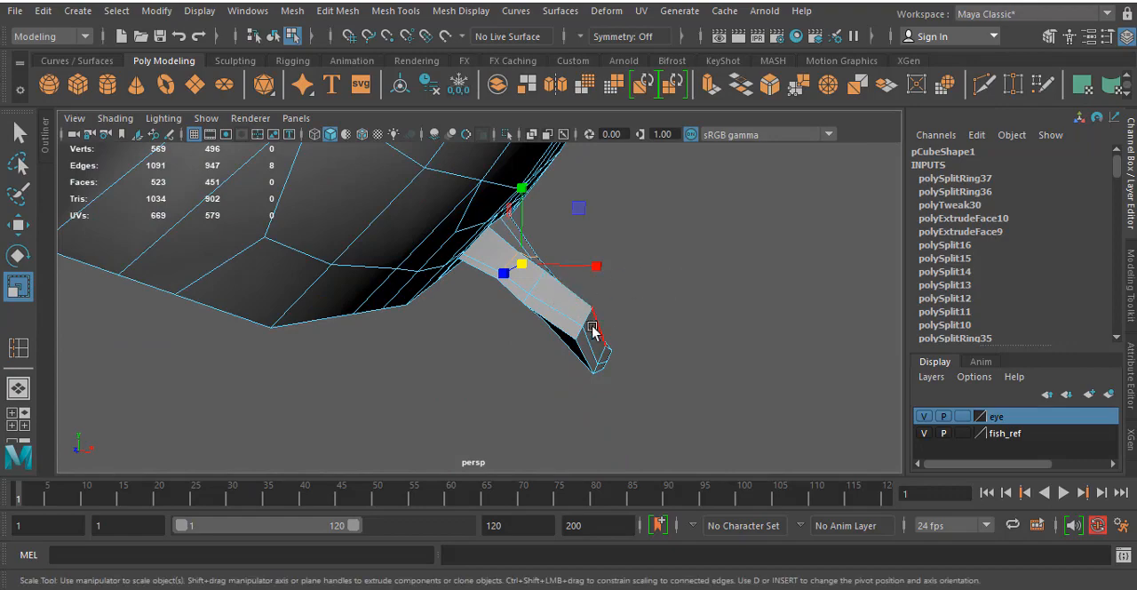
pyautogui.keyDown('alt'); pyautogui.moveTo(594, 330); pyautogui.dragTo(599, 295); pyautogui.keyUp('alt')
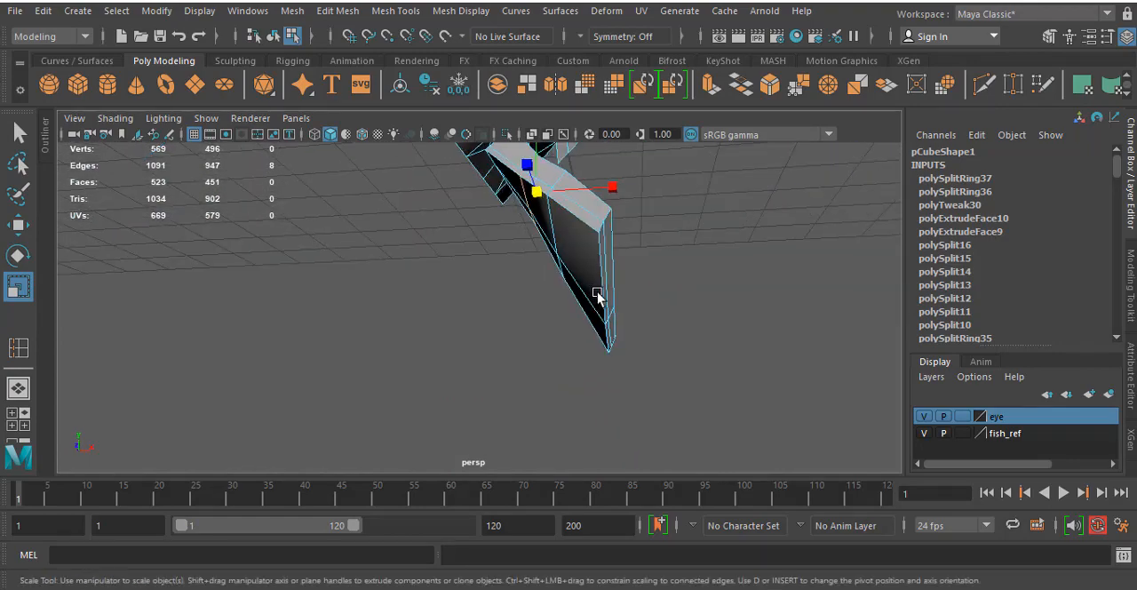
pyautogui.press('3')
pyautogui.keyDown('alt'); pyautogui.moveTo(657, 315); pyautogui.dragTo(548, 345); pyautogui.keyUp('alt')
pyautogui.click(568, 323)
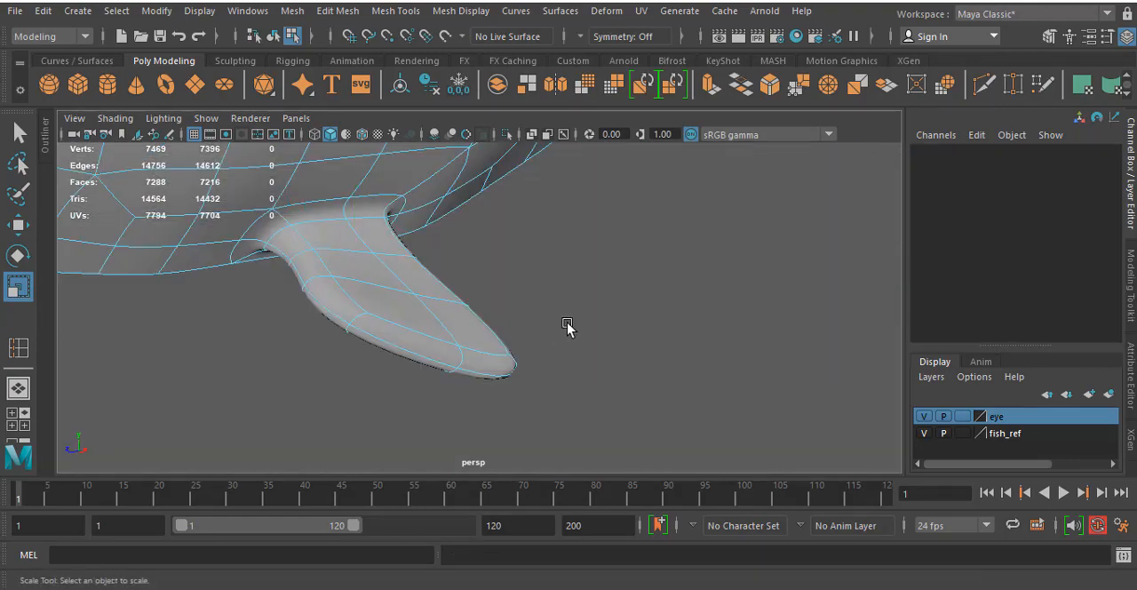
pyautogui.scroll(-4, 574, 316)
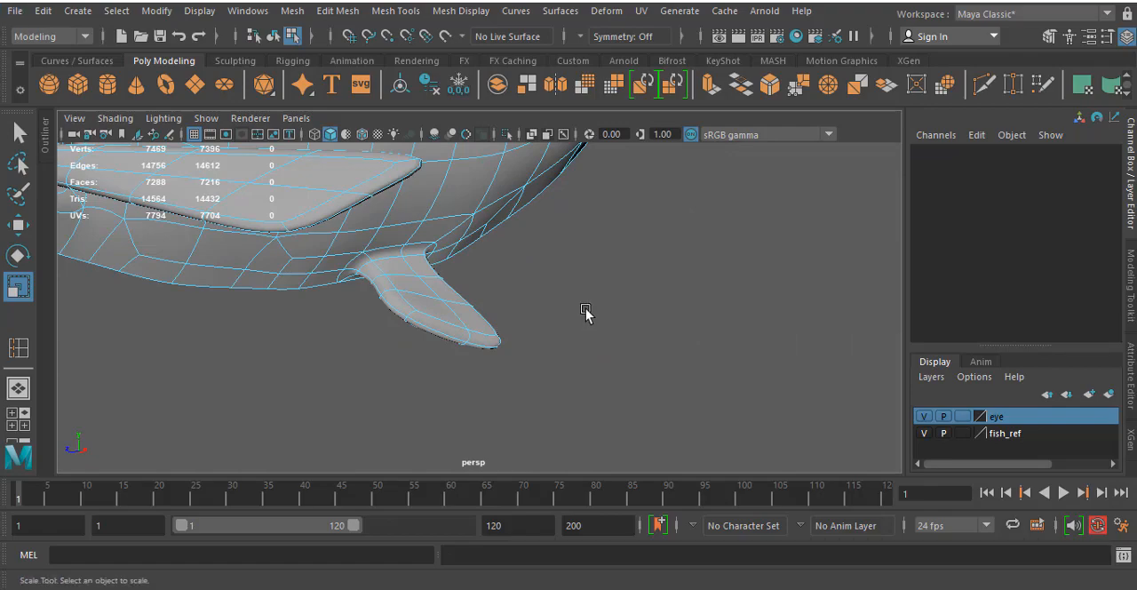
# - Show the fish's tail stub over the reference in the side view and turn off the smooth mesh preview
pyautogui.keyDown('alt'); pyautogui.moveTo(586, 315); pyautogui.dragTo(509, 316); pyautogui.keyUp('alt')
pyautogui.scroll(-5, 538, 269)
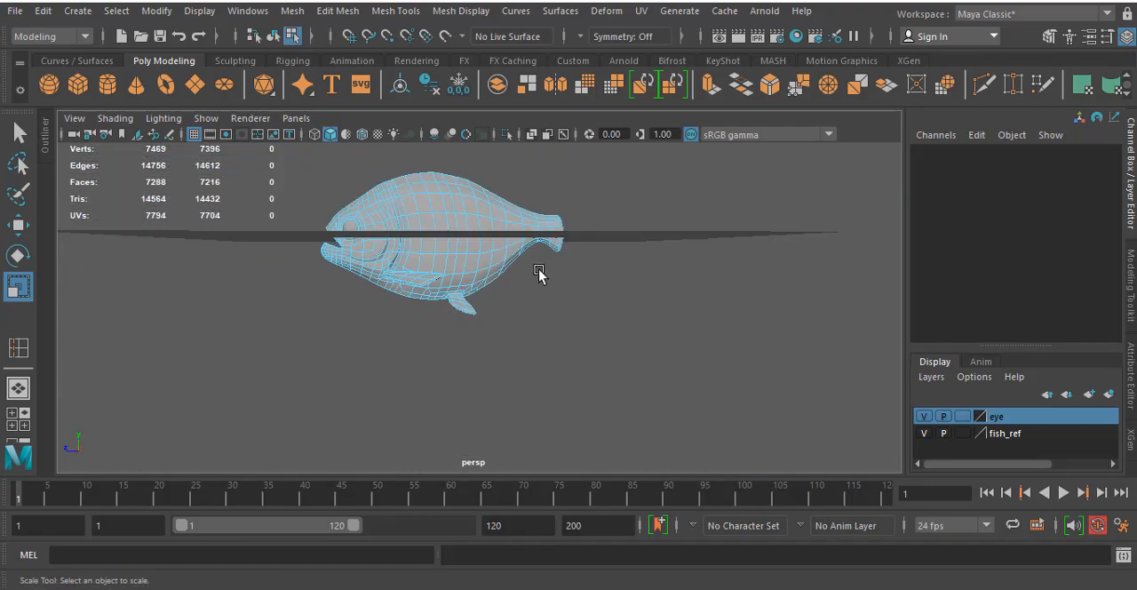
pyautogui.keyDown('alt'); pyautogui.moveTo(538, 268); pyautogui.dragTo(526, 314); pyautogui.keyUp('alt')
pyautogui.press('space')
pyautogui.press('space')
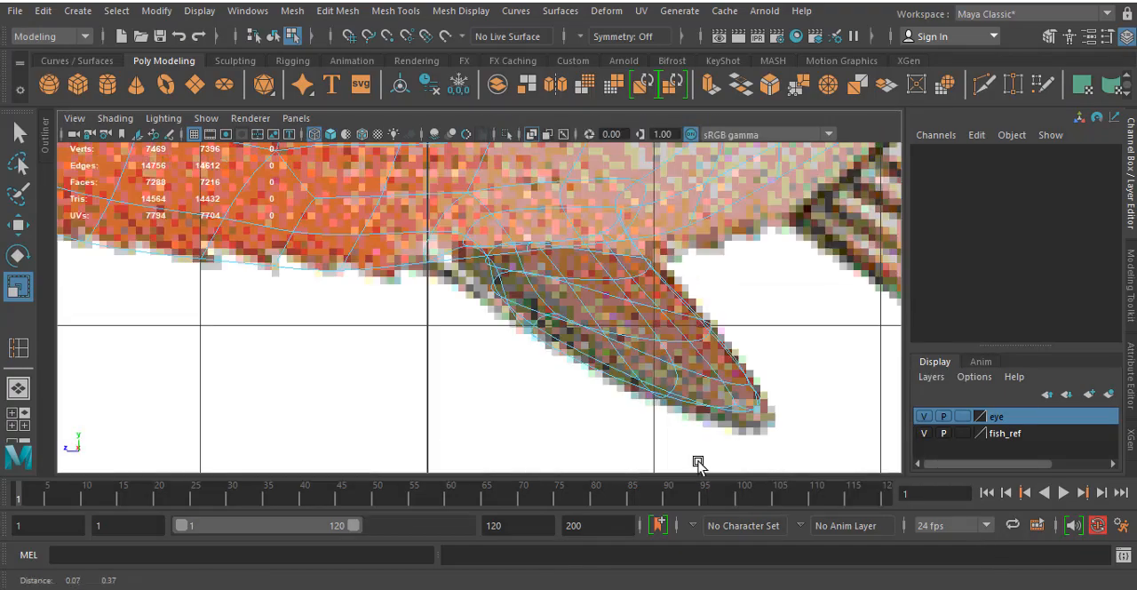
pyautogui.scroll(-6, 675, 359)
pyautogui.scroll(5, 556, 345)
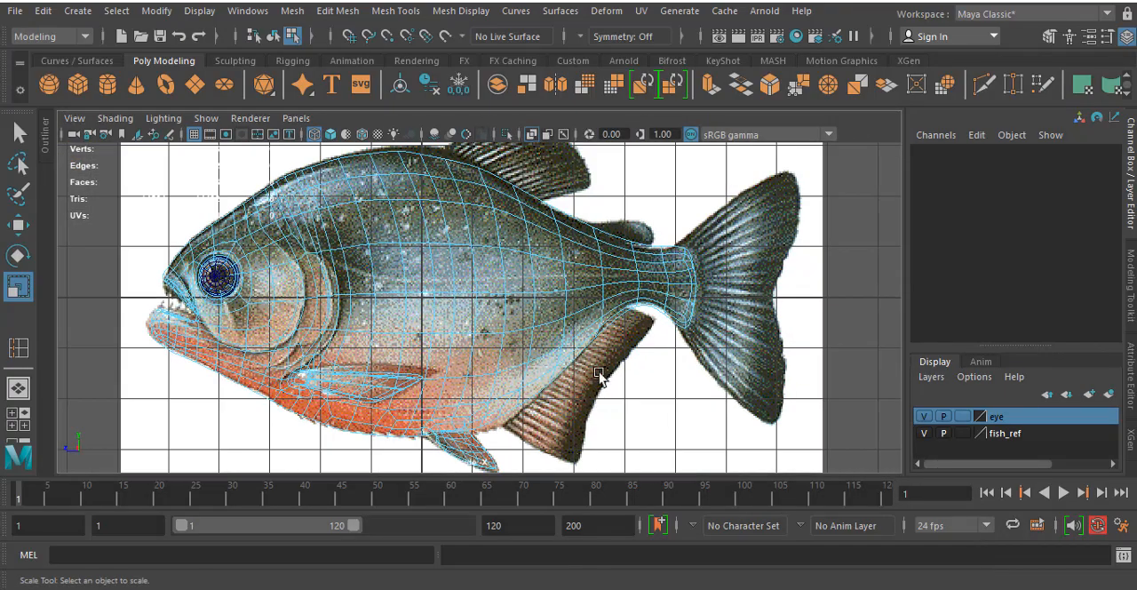
pyautogui.scroll(2, 600, 357)
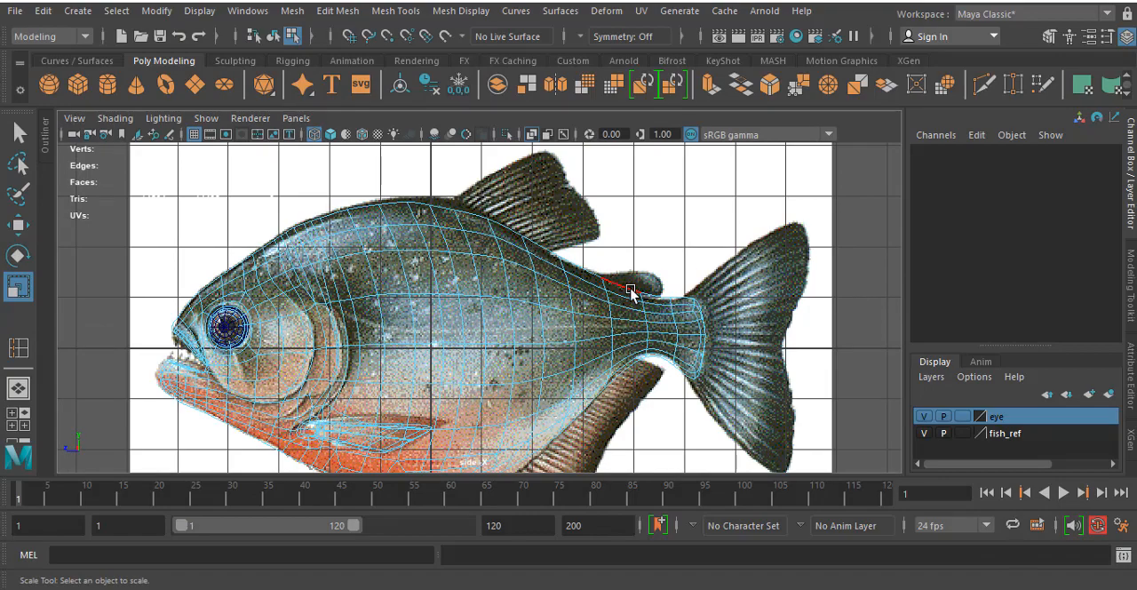
pyautogui.scroll(5, 533, 283)
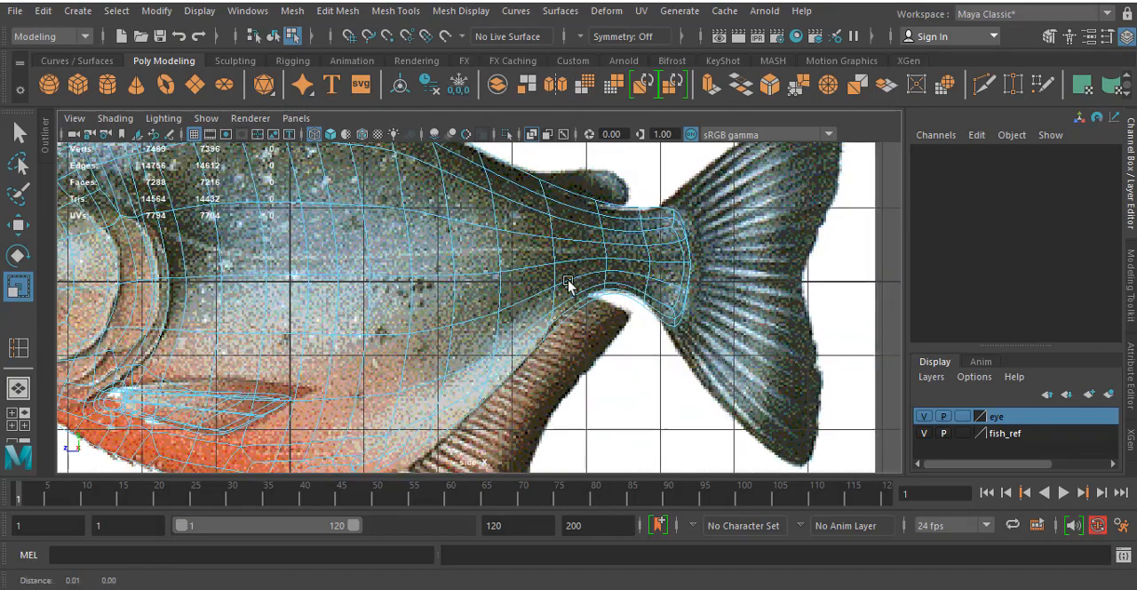
pyautogui.press('1')
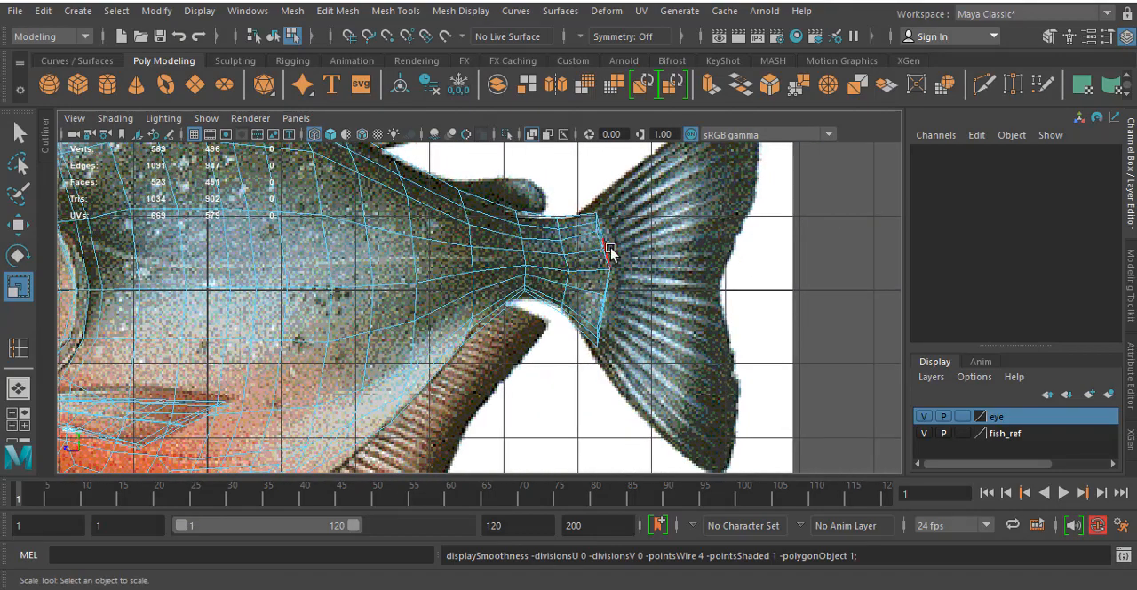
# - Extrude the end faces of the tail stub and move them back about 1.1 units into the reference tail fin
pyautogui.scroll(4, 573, 320)
pyautogui.moveTo(621, 297); pyautogui.dragTo(575, 176, button='right')
pyautogui.moveTo(612, 211); pyautogui.dragTo(612, 209, button='right')
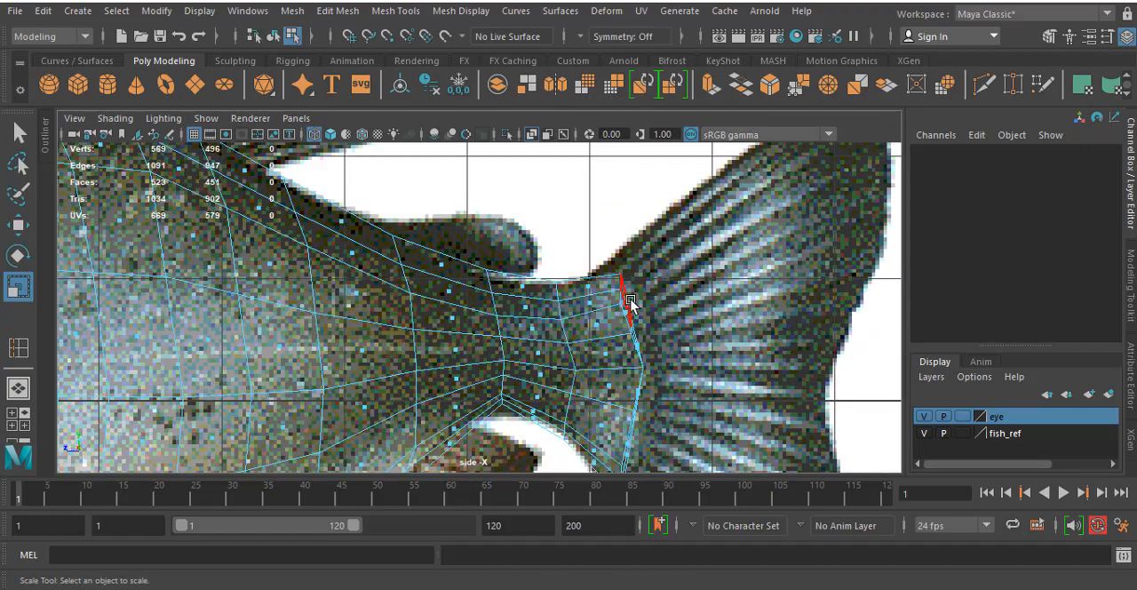
pyautogui.keyDown('alt'); pyautogui.moveTo(659, 284); pyautogui.dragTo(634, 229, button='middle'); pyautogui.keyUp('alt')
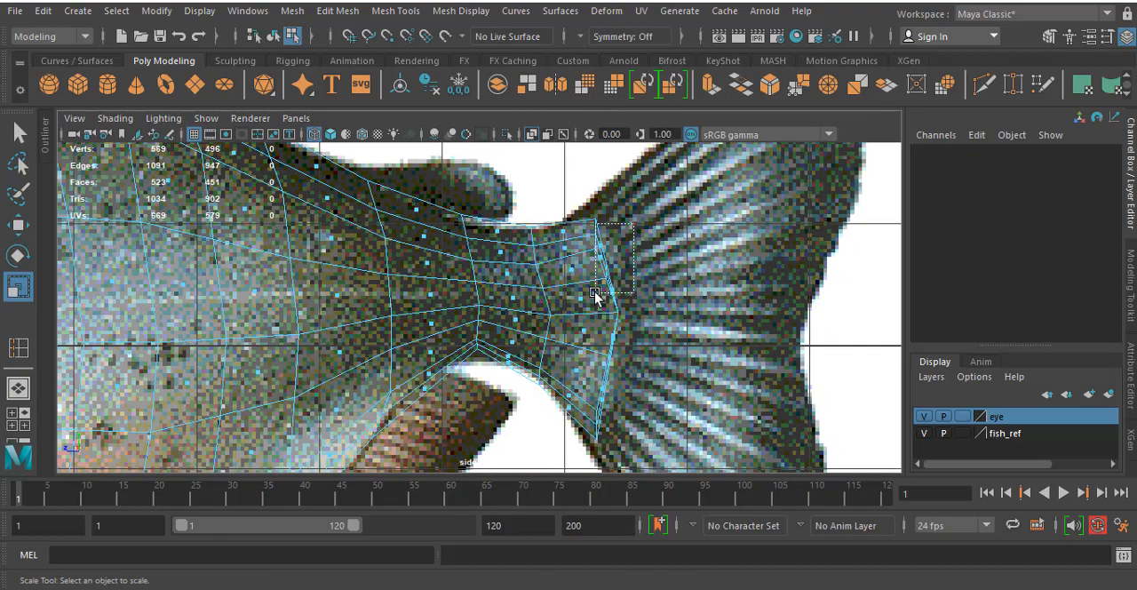
pyautogui.moveTo(595, 295); pyautogui.dragTo(596, 296)
pyautogui.keyDown('shift'); pyautogui.moveTo(601, 394); pyautogui.dragTo(598, 395); pyautogui.keyUp('shift')
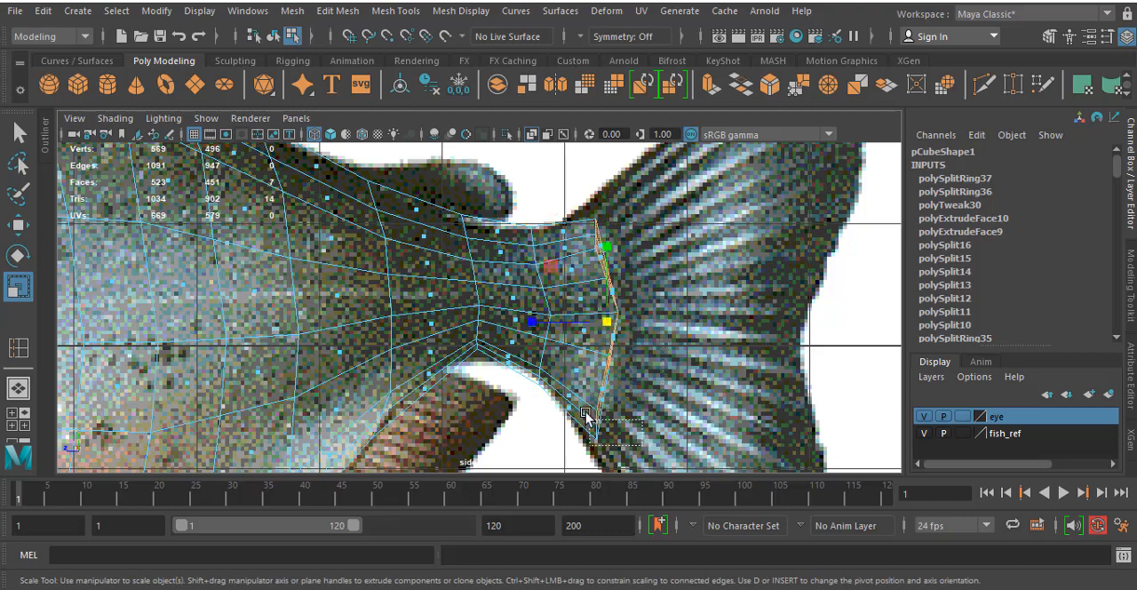
pyautogui.keyDown('shift'); pyautogui.moveTo(582, 391); pyautogui.dragTo(583, 391); pyautogui.keyUp('shift')
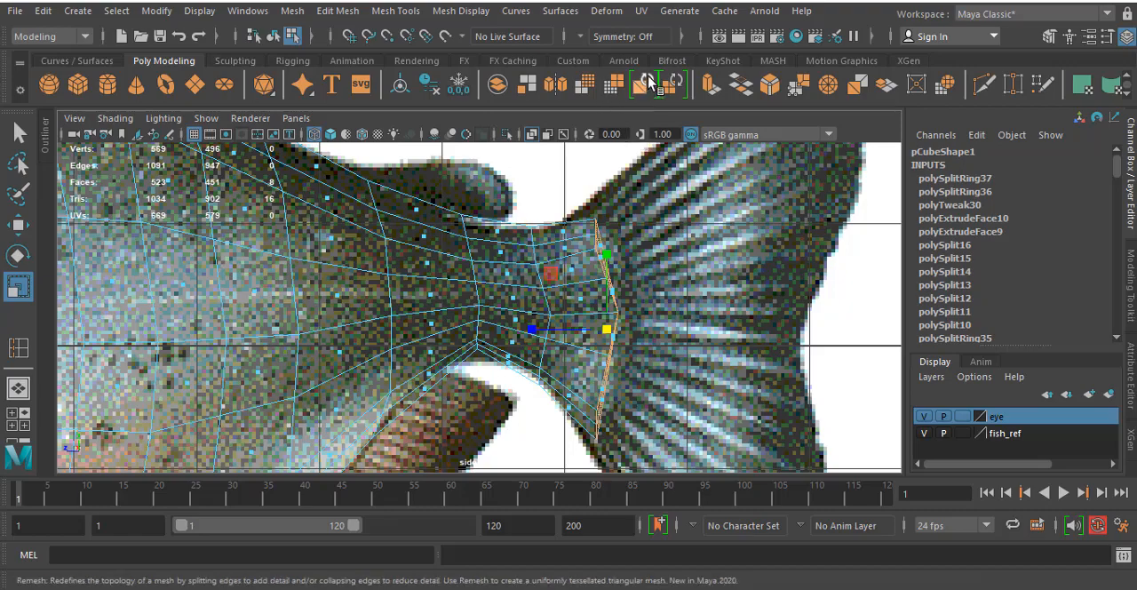
pyautogui.click(711, 84)
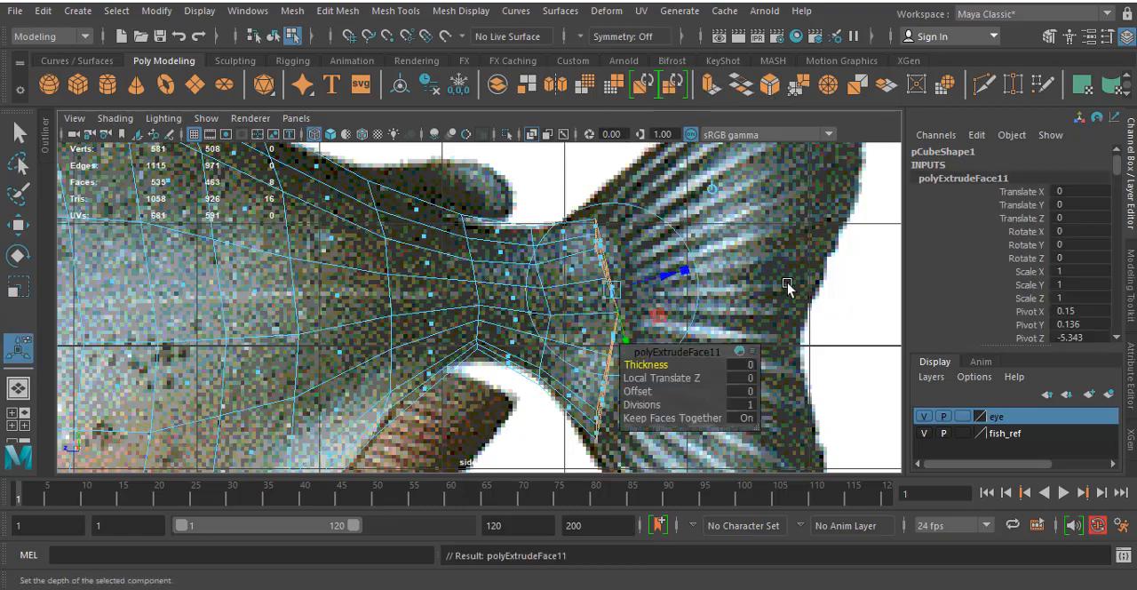
pyautogui.keyDown('alt'); pyautogui.moveTo(787, 280); pyautogui.dragTo(657, 267, button='middle'); pyautogui.keyUp('alt')
pyautogui.keyDown('alt'); pyautogui.moveTo(576, 245); pyautogui.dragTo(580, 270, button='middle'); pyautogui.keyUp('alt')
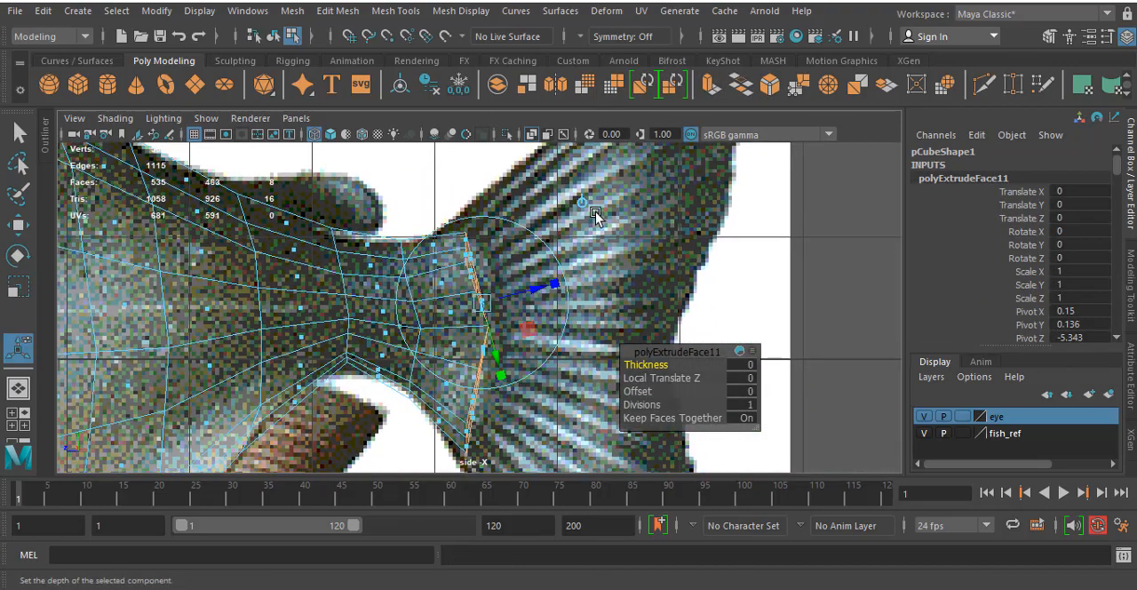
pyautogui.click(589, 204)
pyautogui.keyDown('alt'); pyautogui.moveTo(487, 321); pyautogui.dragTo(410, 291, button='middle'); pyautogui.keyUp('alt')
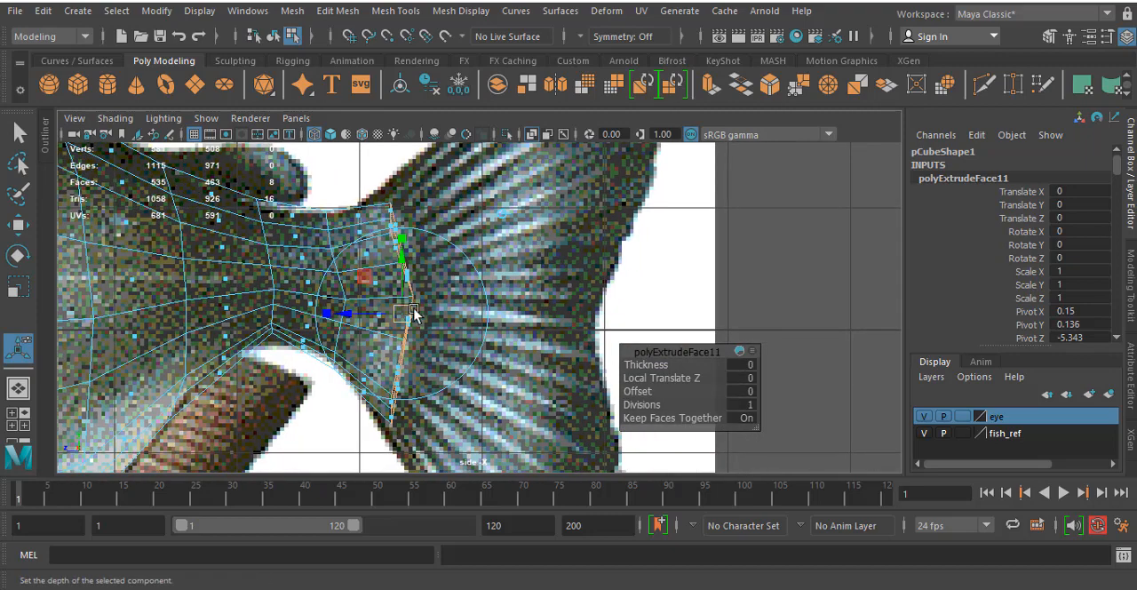
pyautogui.moveTo(414, 313); pyautogui.dragTo(539, 313)
pyautogui.keyDown('alt'); pyautogui.moveTo(504, 227); pyautogui.dragTo(509, 298, button='middle'); pyautogui.keyUp('alt')
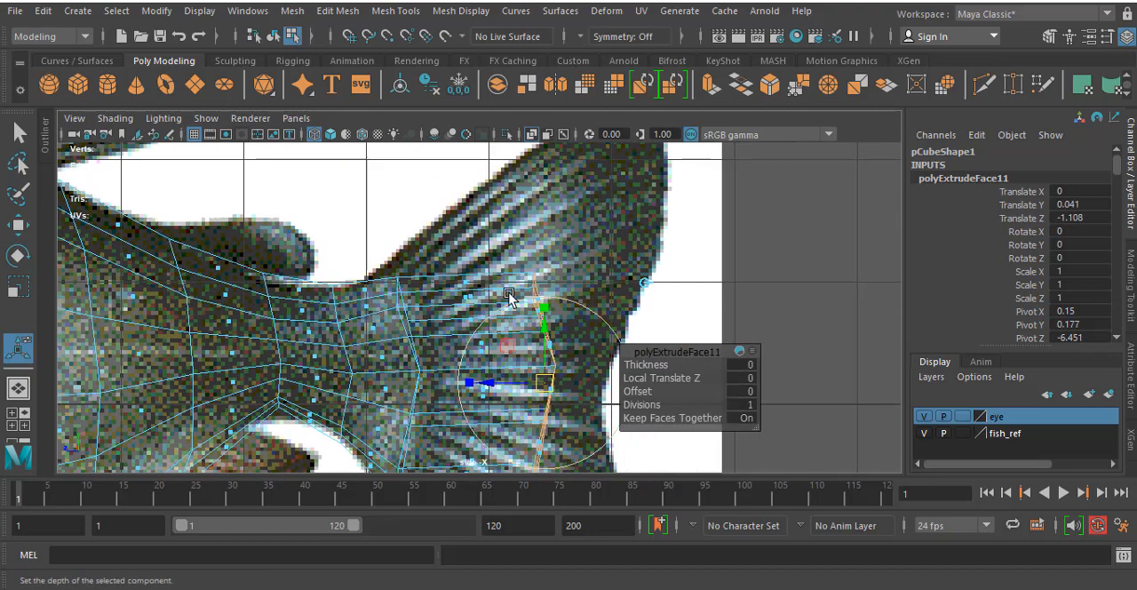
# - Delete the four inner faces of the tail extrusion along the open symmetry side of the half body
pyautogui.moveTo(522, 219); pyautogui.dragTo(525, 124, button='right')
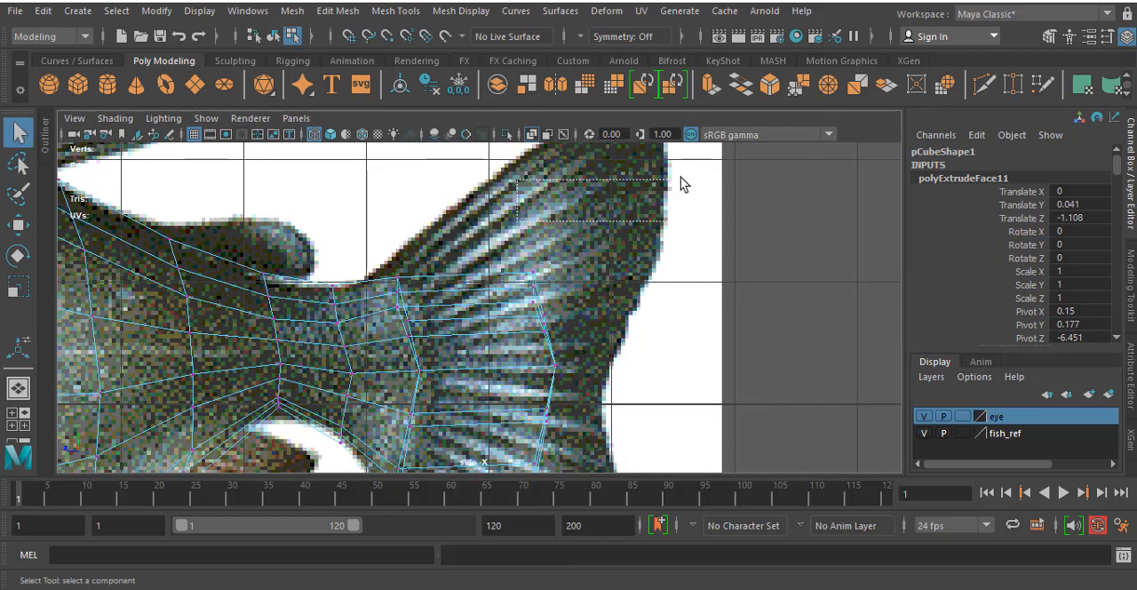
pyautogui.press('space')
pyautogui.keyDown('alt'); pyautogui.moveTo(699, 183); pyautogui.dragTo(823, 198); pyautogui.keyUp('alt')
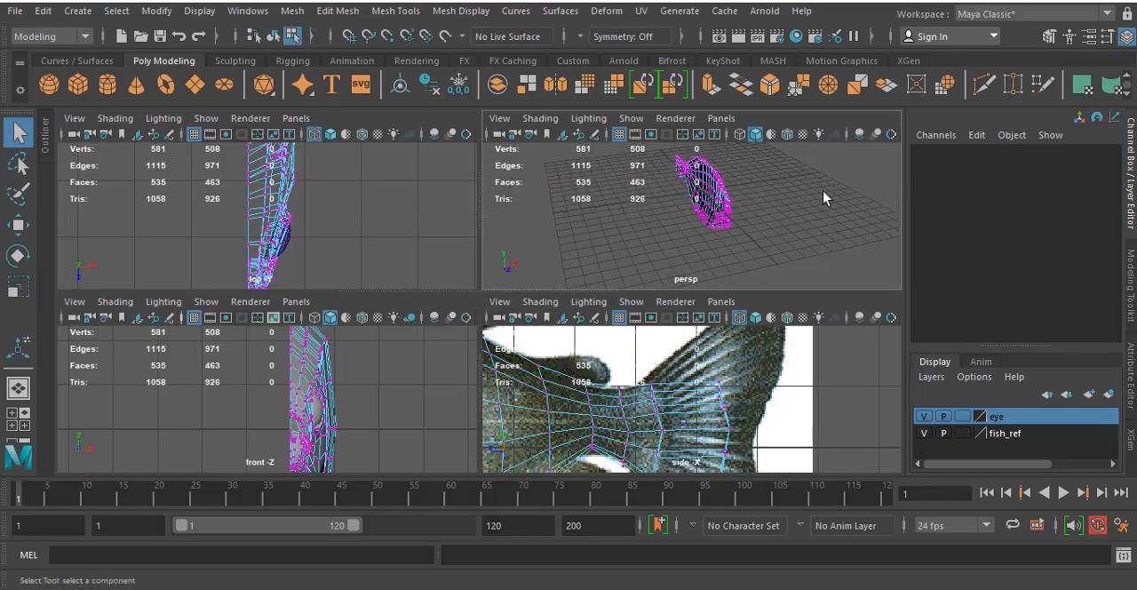
pyautogui.scroll(5, 560, 188)
pyautogui.press('space')
pyautogui.keyDown('alt'); pyautogui.moveTo(686, 189); pyautogui.dragTo(688, 359, button='middle'); pyautogui.keyUp('alt')
pyautogui.keyDown('alt'); pyautogui.moveTo(558, 205); pyautogui.dragTo(655, 209); pyautogui.keyUp('alt')
pyautogui.keyDown('alt'); pyautogui.moveTo(537, 216); pyautogui.dragTo(528, 290, button='middle'); pyautogui.keyUp('alt')
pyautogui.scroll(4, 524, 259)
pyautogui.keyDown('alt'); pyautogui.moveTo(515, 305); pyautogui.dragTo(596, 266); pyautogui.keyUp('alt')
pyautogui.moveTo(472, 147); pyautogui.dragTo(485, 202, button='right')
pyautogui.click(444, 304)
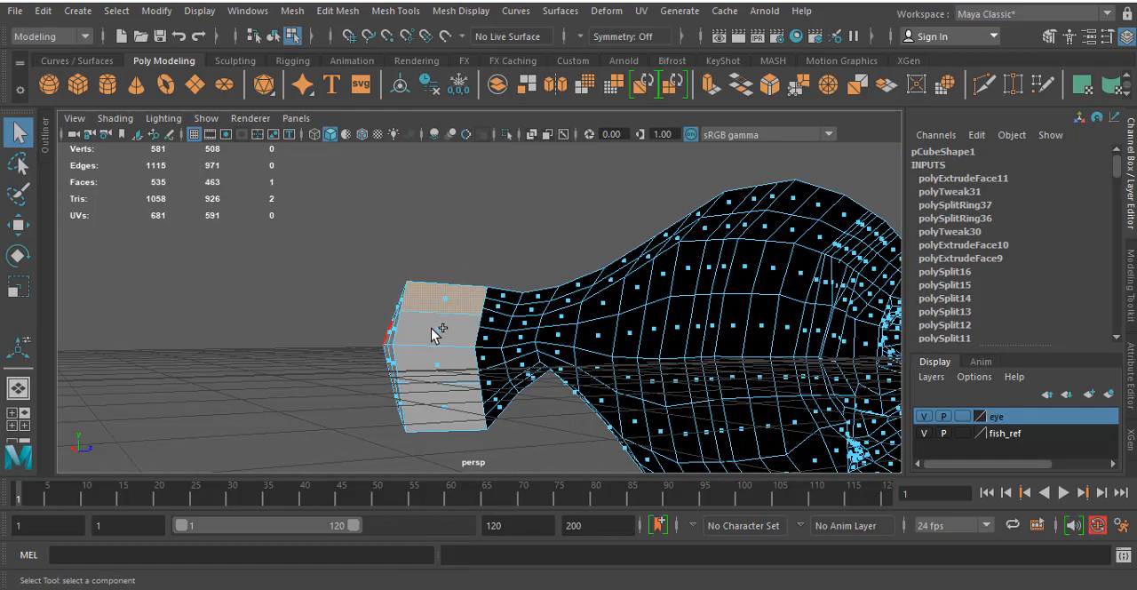
pyautogui.keyDown('shift'); pyautogui.click(436, 333); pyautogui.keyUp('shift')
pyautogui.keyDown('shift'); pyautogui.click(445, 365); pyautogui.keyUp('shift')
pyautogui.keyDown('shift'); pyautogui.click(443, 403); pyautogui.keyUp('shift')
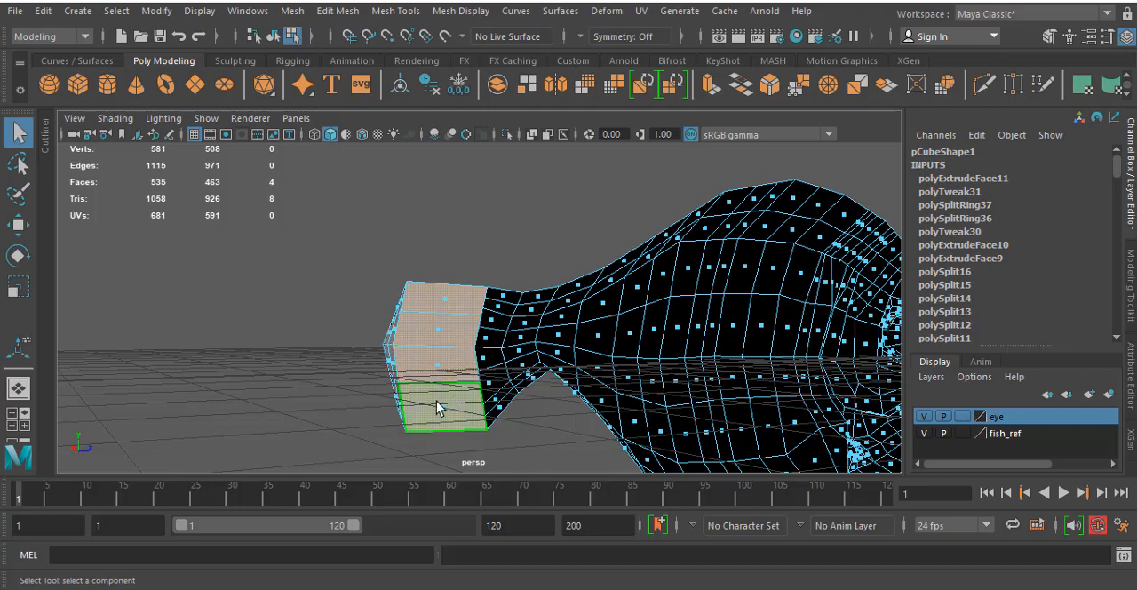
pyautogui.press('Delete')
# - Move the five outer-side vertices at the tail extrusion's end toward the body in the side view
pyautogui.keyDown('alt'); pyautogui.moveTo(436, 401); pyautogui.dragTo(579, 383); pyautogui.keyUp('alt')
pyautogui.keyDown('alt'); pyautogui.moveTo(593, 311); pyautogui.dragTo(755, 262, button='middle'); pyautogui.keyUp('alt')
pyautogui.scroll(5, 586, 287)
pyautogui.keyDown('alt'); pyautogui.moveTo(593, 277); pyautogui.dragTo(553, 306, button='middle'); pyautogui.keyUp('alt')
pyautogui.moveTo(625, 203); pyautogui.dragTo(538, 167, button='right')
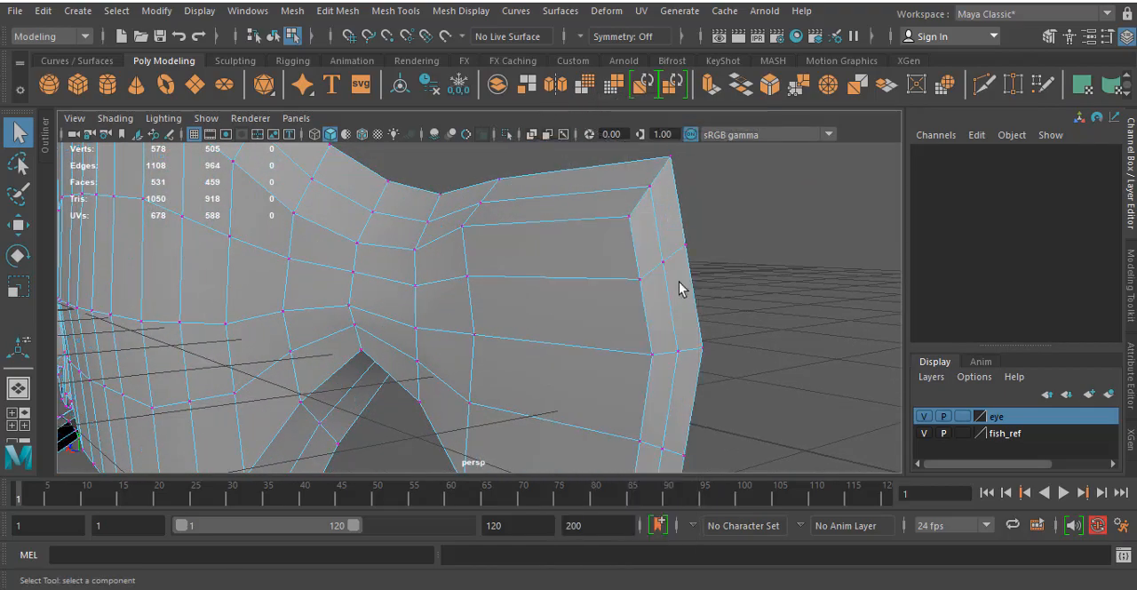
pyautogui.keyDown('alt'); pyautogui.moveTo(678, 287); pyautogui.dragTo(602, 182, button='middle'); pyautogui.keyUp('alt')
pyautogui.click(591, 171)
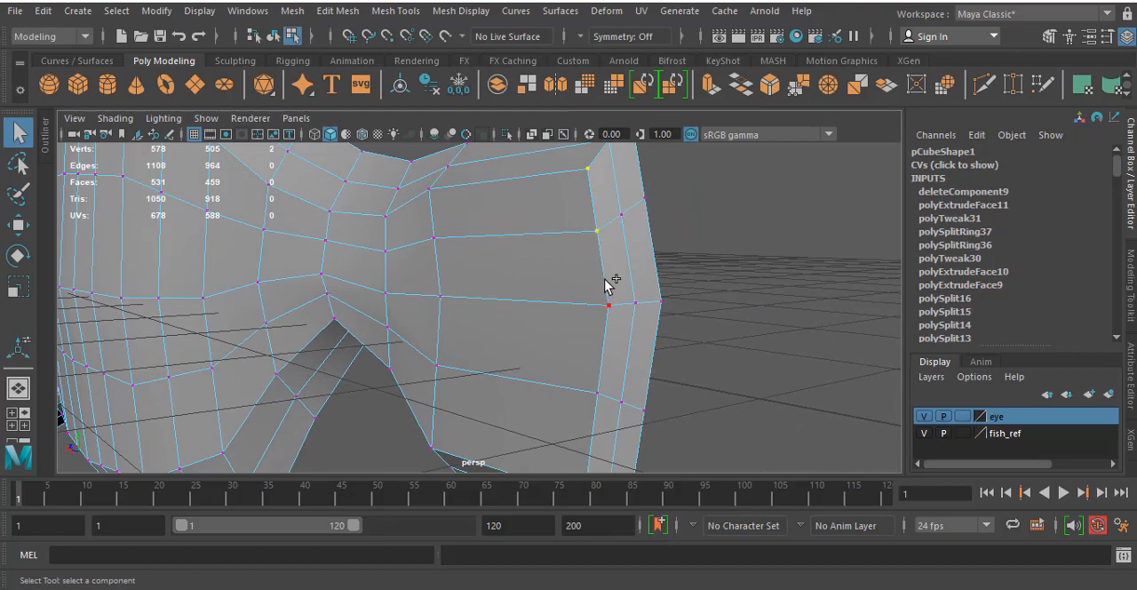
pyautogui.keyDown('shift'); pyautogui.click(594, 404); pyautogui.keyUp('shift')
pyautogui.keyDown('alt'); pyautogui.moveTo(603, 333); pyautogui.dragTo(594, 233, button='middle'); pyautogui.keyUp('alt')
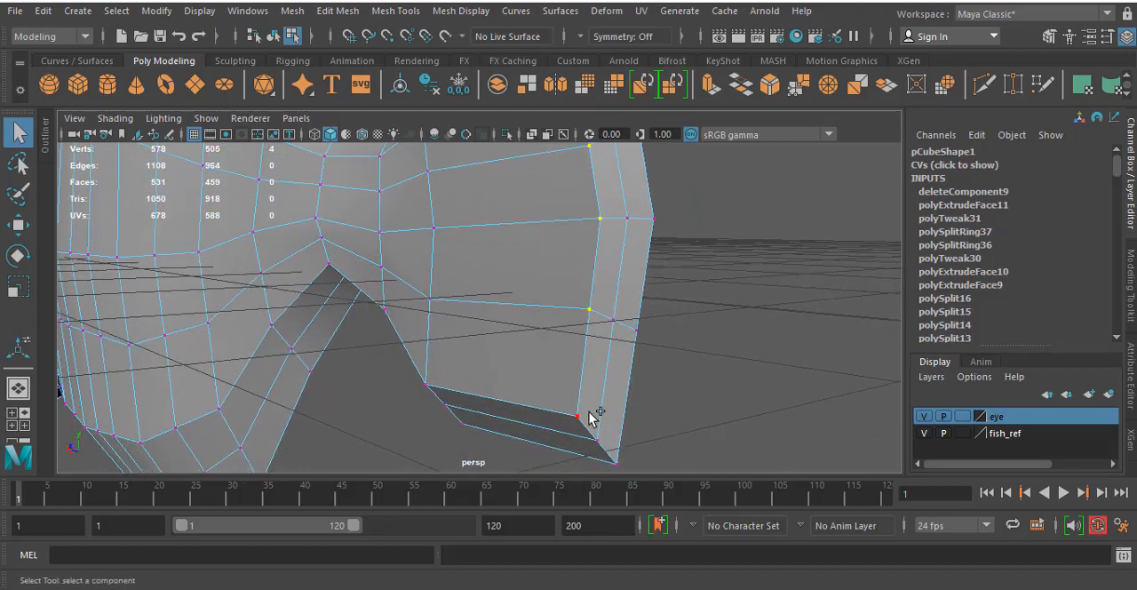
pyautogui.keyDown('alt'); pyautogui.moveTo(586, 417); pyautogui.dragTo(500, 429, button='middle'); pyautogui.keyUp('alt')
pyautogui.press('w')
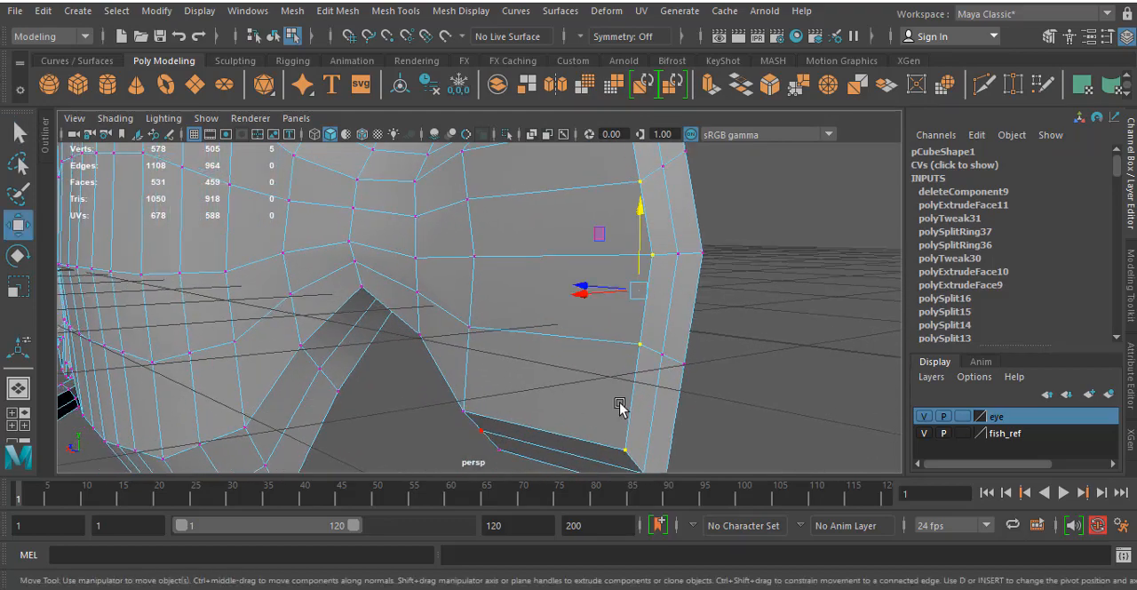
pyautogui.press('space')
pyautogui.press('space')
pyautogui.keyDown('alt'); pyautogui.moveTo(609, 364); pyautogui.dragTo(583, 317, button='middle'); pyautogui.keyUp('alt')
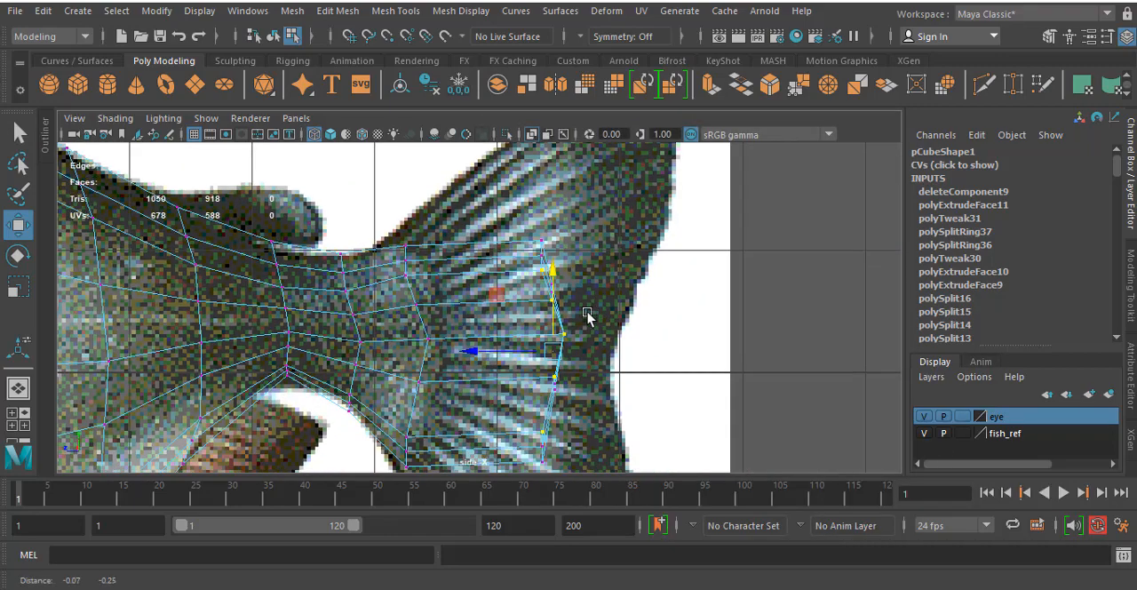
pyautogui.moveTo(554, 335); pyautogui.dragTo(520, 354)
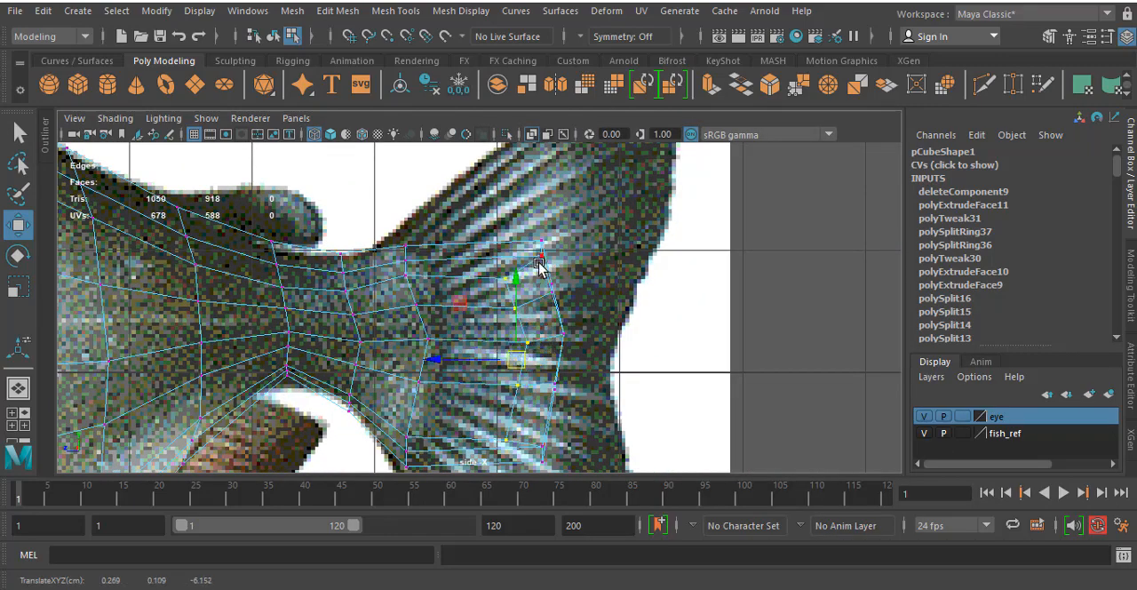
# - Shift the middle column of five vertices on the tail extrusion's end slightly toward the body in the side view
pyautogui.press('space')
pyautogui.press('space')
pyautogui.keyDown('alt'); pyautogui.moveTo(781, 242); pyautogui.dragTo(706, 203); pyautogui.keyUp('alt')
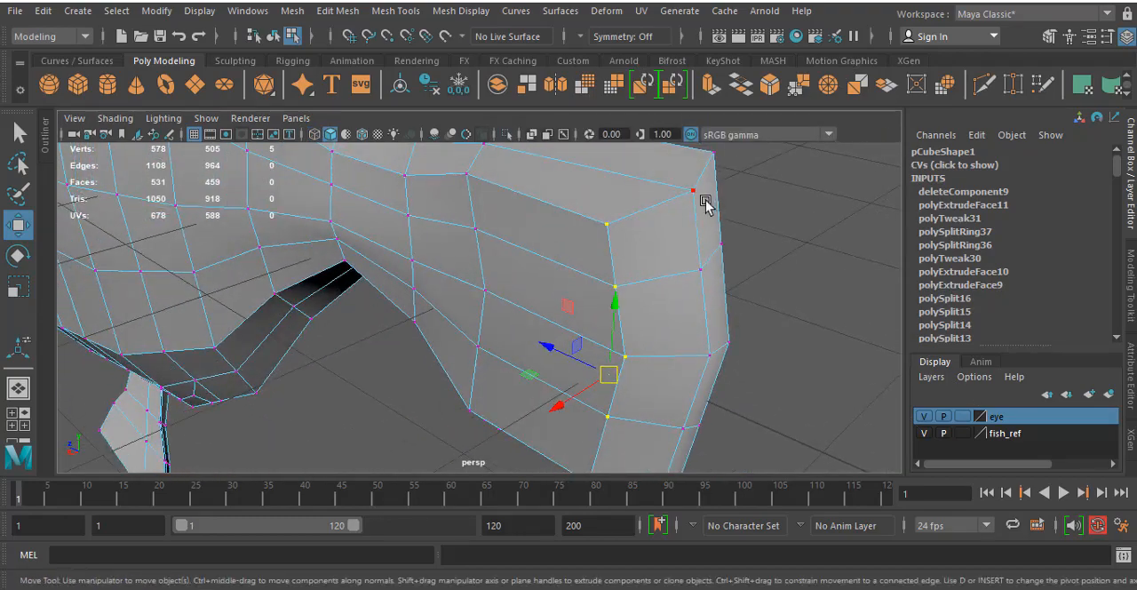
pyautogui.click(702, 199)
pyautogui.keyDown('shift'); pyautogui.click(698, 272); pyautogui.keyUp('shift')
pyautogui.keyDown('shift'); pyautogui.click(709, 354); pyautogui.keyUp('shift')
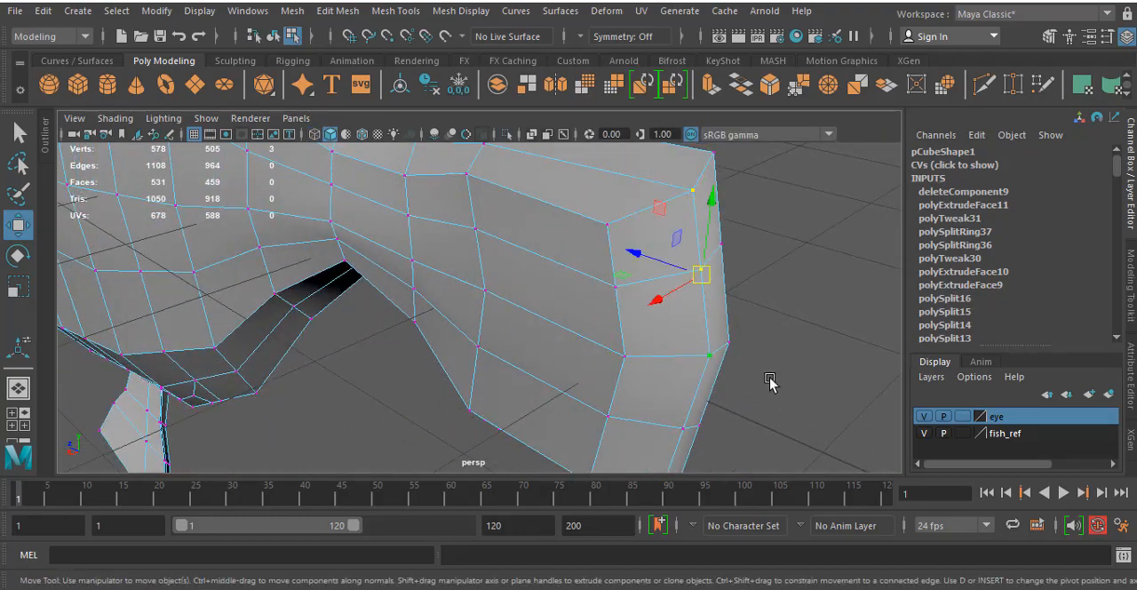
pyautogui.keyDown('alt'); pyautogui.moveTo(709, 354); pyautogui.dragTo(758, 260); pyautogui.keyUp('alt')
pyautogui.keyDown('shift'); pyautogui.click(688, 456); pyautogui.keyUp('shift')
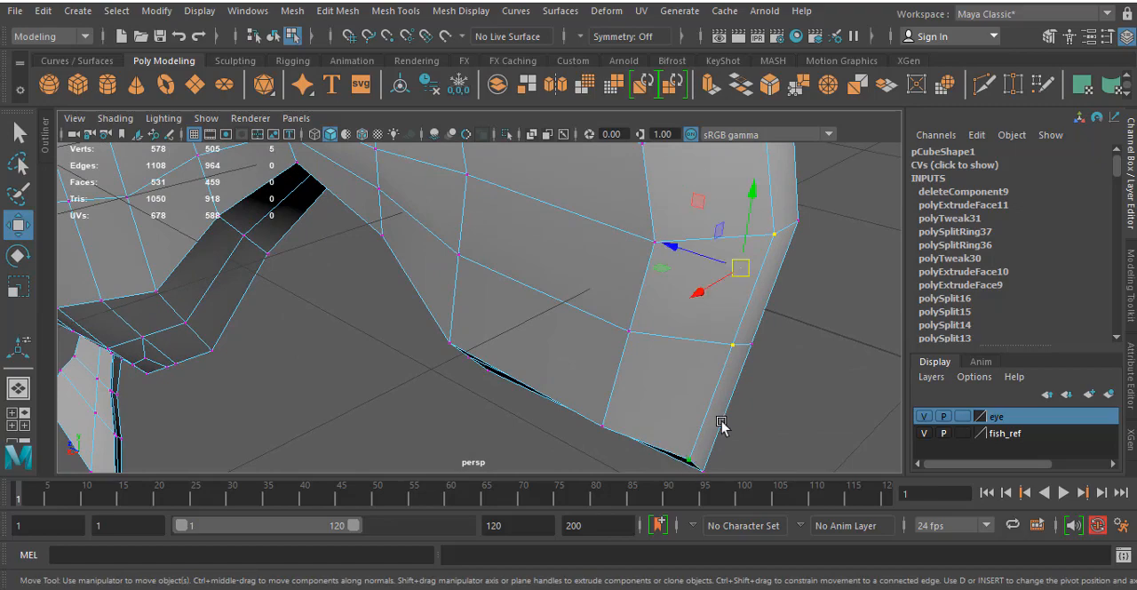
pyautogui.keyDown('alt'); pyautogui.moveTo(721, 426); pyautogui.dragTo(634, 379, button='right'); pyautogui.keyUp('alt')
pyautogui.press('space')
pyautogui.press('space')
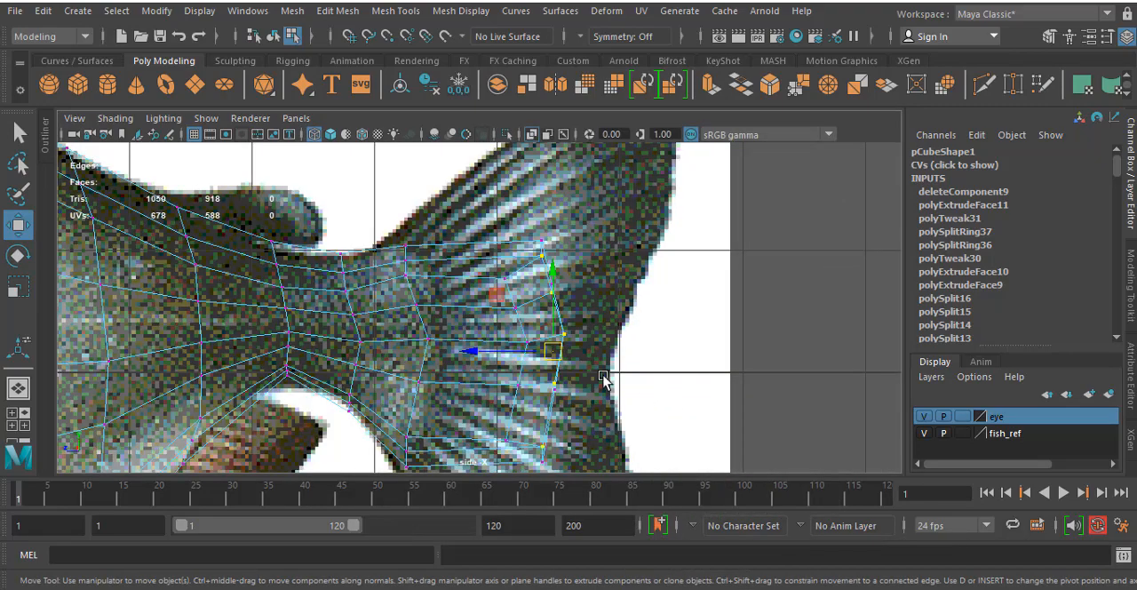
pyautogui.moveTo(525, 352); pyautogui.dragTo(507, 357)
# - Move the top row of end vertices on the tail extrusion up to the reference tail fin's upper tip
pyautogui.keyDown('alt'); pyautogui.moveTo(547, 247); pyautogui.dragTo(562, 297, button='middle'); pyautogui.keyUp('alt')
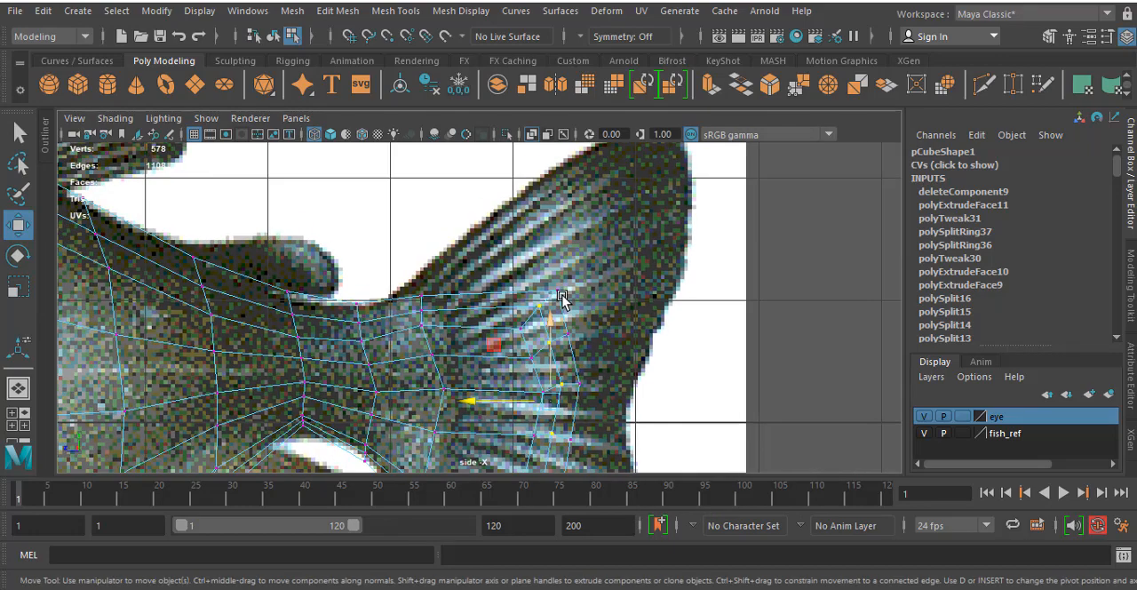
pyautogui.moveTo(554, 295); pyautogui.dragTo(498, 170, button='right')
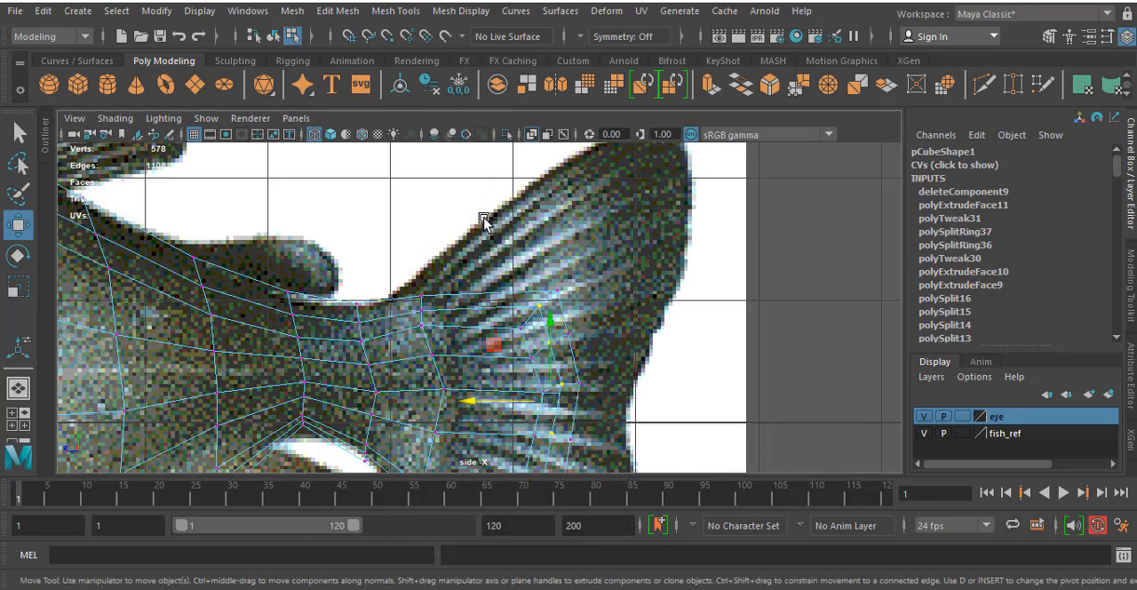
pyautogui.moveTo(481, 222); pyautogui.dragTo(641, 144)
pyautogui.keyDown('alt'); pyautogui.moveTo(557, 380); pyautogui.dragTo(457, 503, button='middle'); pyautogui.keyUp('alt')
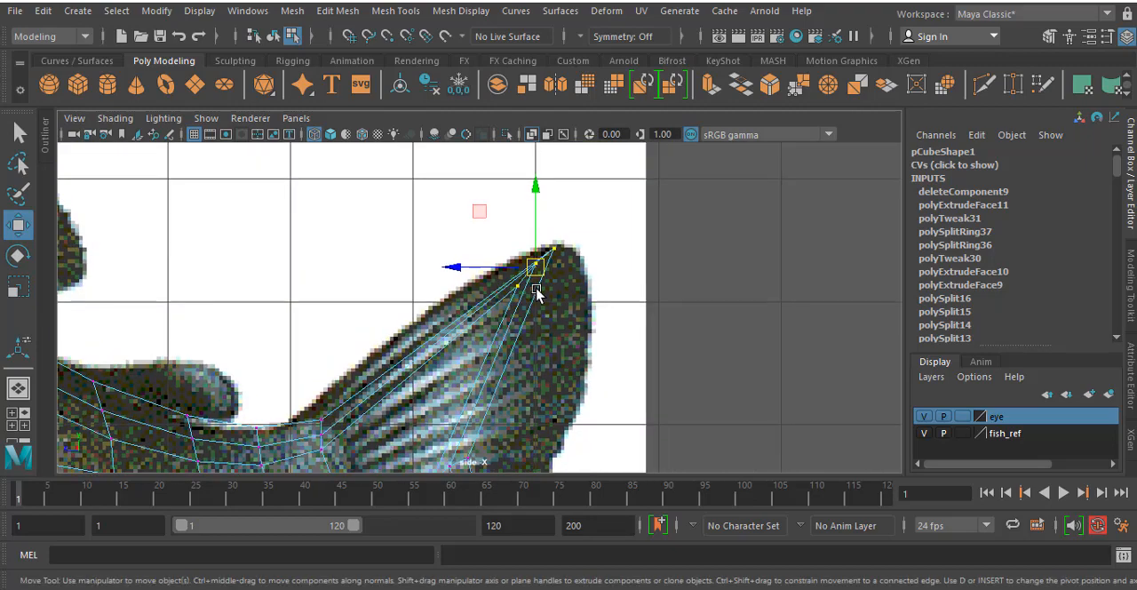
pyautogui.moveTo(533, 270); pyautogui.dragTo(538, 267)
# - Move the second row of end vertices up and back to the rear edge of the tail fin's upper lobe
pyautogui.keyDown('alt'); pyautogui.moveTo(543, 366); pyautogui.dragTo(525, 193, button='middle'); pyautogui.keyUp('alt')
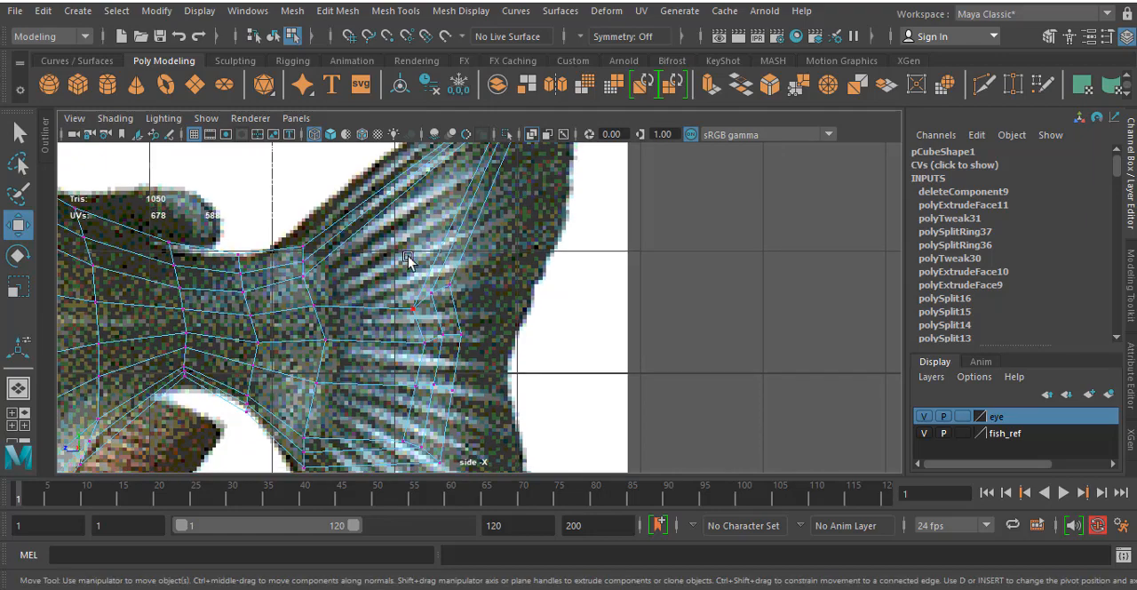
pyautogui.moveTo(484, 315); pyautogui.dragTo(543, 208)
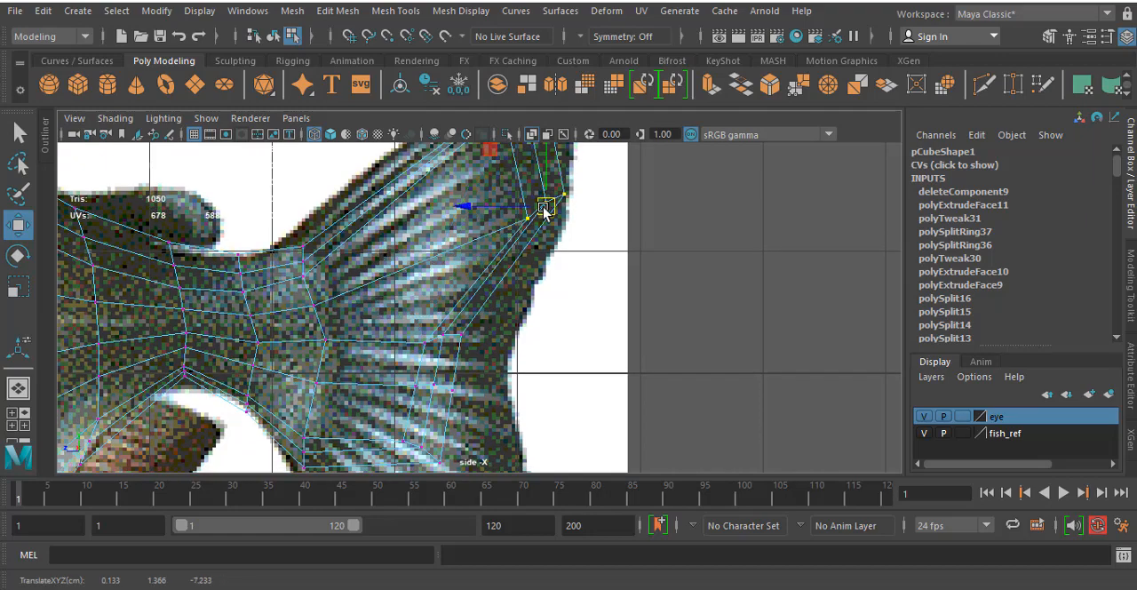
pyautogui.keyDown('alt'); pyautogui.moveTo(537, 210); pyautogui.dragTo(534, 371, button='middle'); pyautogui.keyUp('alt')
pyautogui.moveTo(542, 363); pyautogui.dragTo(553, 318)
# - Move the middle row of end vertices back toward the notch in the reference tail fin's rear edge
pyautogui.keyDown('alt'); pyautogui.moveTo(541, 414); pyautogui.dragTo(572, 206, button='middle'); pyautogui.keyUp('alt')
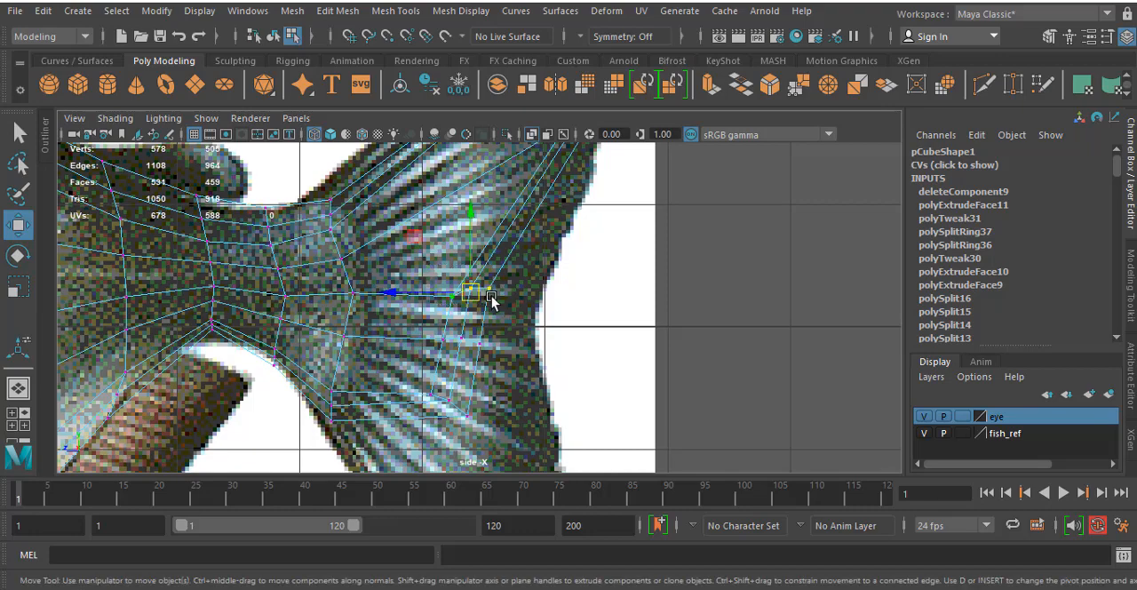
pyautogui.moveTo(490, 297); pyautogui.dragTo(544, 250)
pyautogui.keyDown('alt'); pyautogui.moveTo(538, 326); pyautogui.dragTo(579, 213, button='middle'); pyautogui.keyUp('alt')
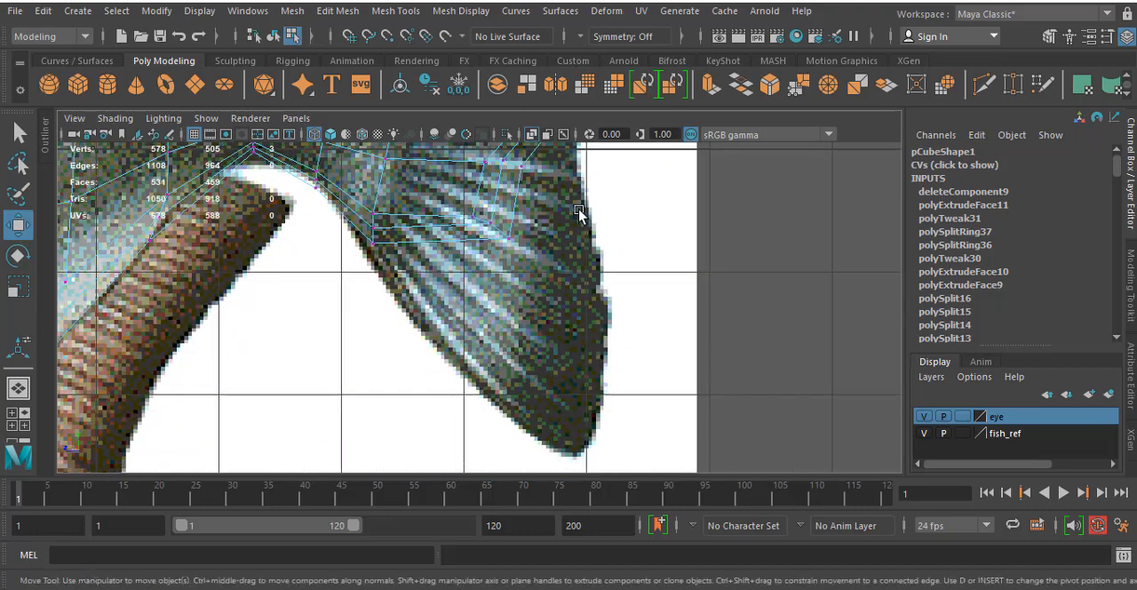
# - Move the two lowest rows of end vertices on the tail extrusion down and back to the reference fin's lower lobe
pyautogui.moveTo(481, 224); pyautogui.dragTo(557, 455)
pyautogui.keyDown('alt'); pyautogui.moveTo(486, 352); pyautogui.dragTo(485, 527, button='middle'); pyautogui.keyUp('alt')
pyautogui.click(464, 326)
pyautogui.moveTo(539, 347); pyautogui.dragTo(539, 348)
pyautogui.moveTo(504, 336); pyautogui.dragTo(591, 476)
# - Fit the middle row of end vertices to the notch in the reference tail and scale it vertically to flatten the row
pyautogui.keyDown('alt'); pyautogui.moveTo(562, 346); pyautogui.dragTo(477, 303, button='right'); pyautogui.keyUp('alt')
pyautogui.moveTo(529, 325); pyautogui.dragTo(520, 366)
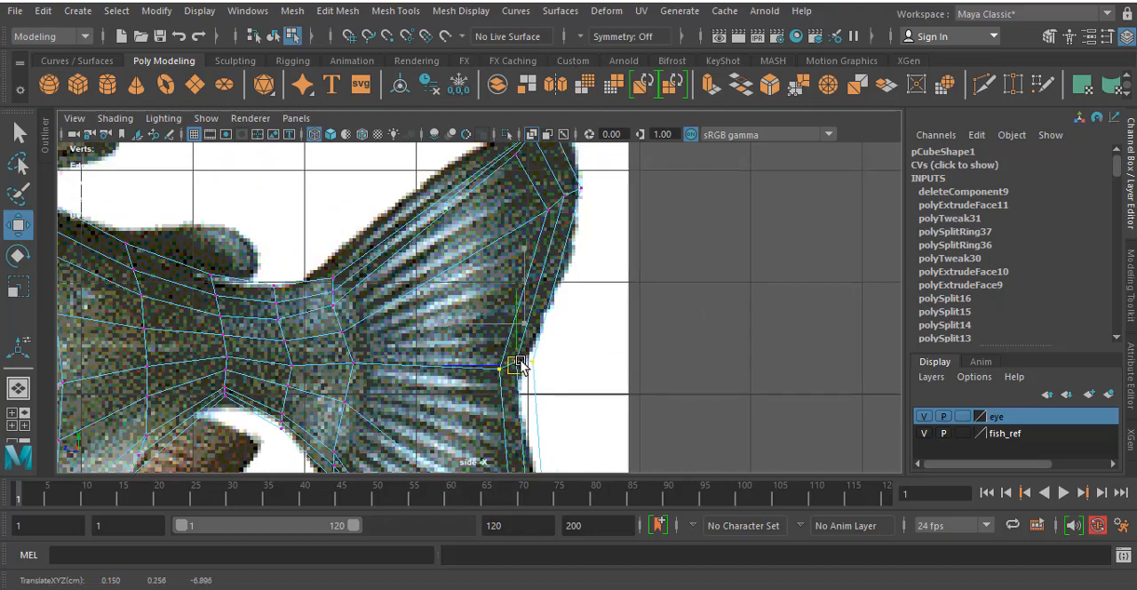
pyautogui.press('r')
pyautogui.moveTo(513, 287); pyautogui.dragTo(520, 328)
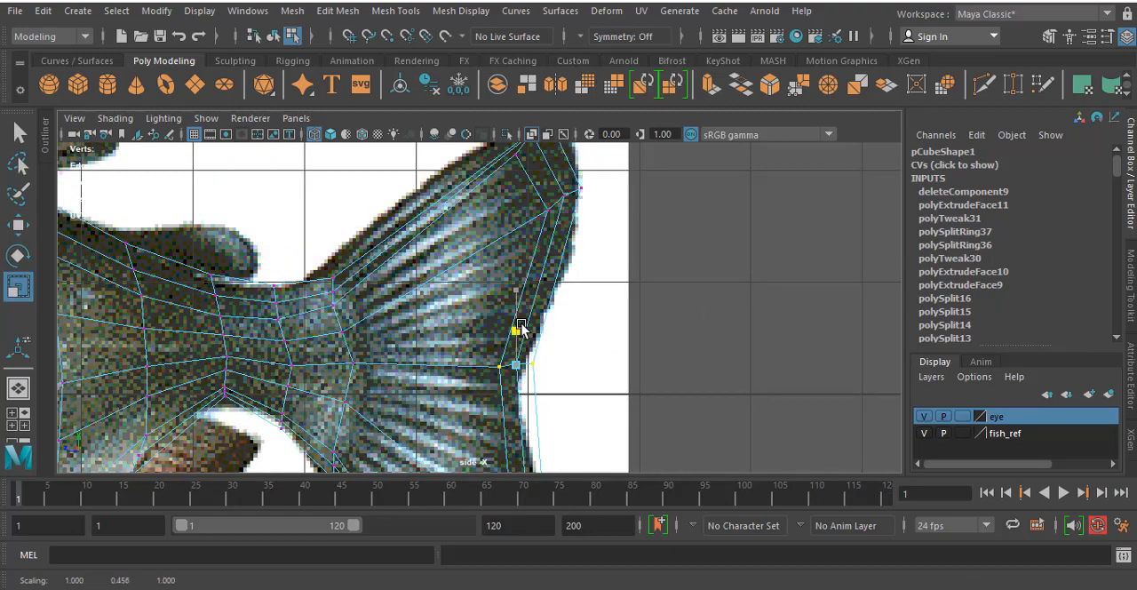
pyautogui.scroll(-5, 520, 360)
# - Select the five vertices of the outer side column on the tail fin's rear end in the perspective view
pyautogui.press('space')
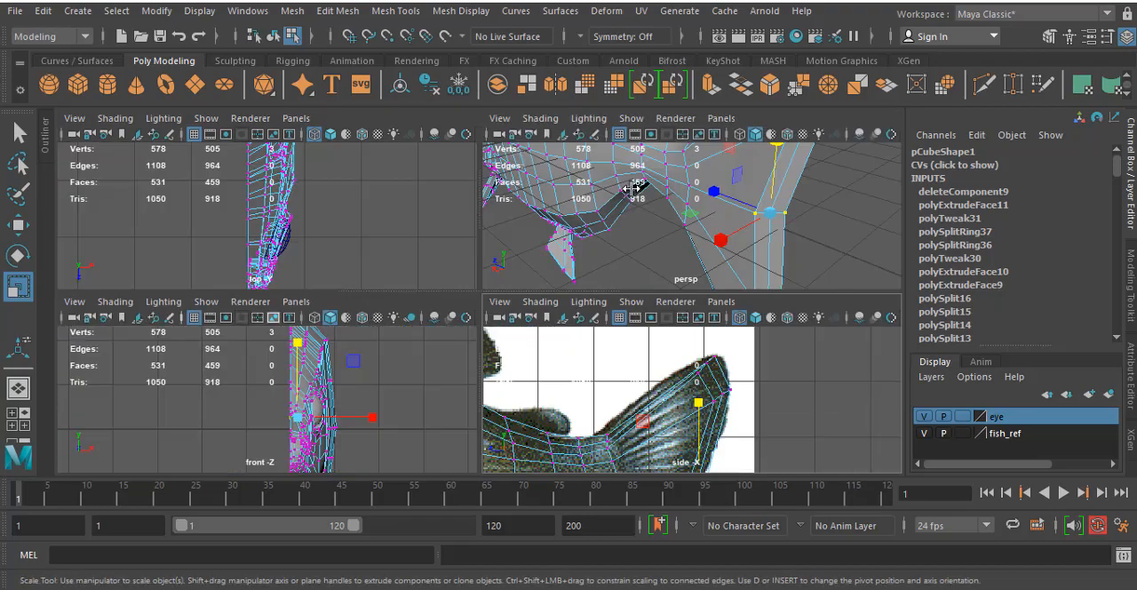
pyautogui.press('space')
pyautogui.keyDown('alt'); pyautogui.moveTo(699, 247); pyautogui.dragTo(637, 181); pyautogui.keyUp('alt')
pyautogui.click(658, 206)
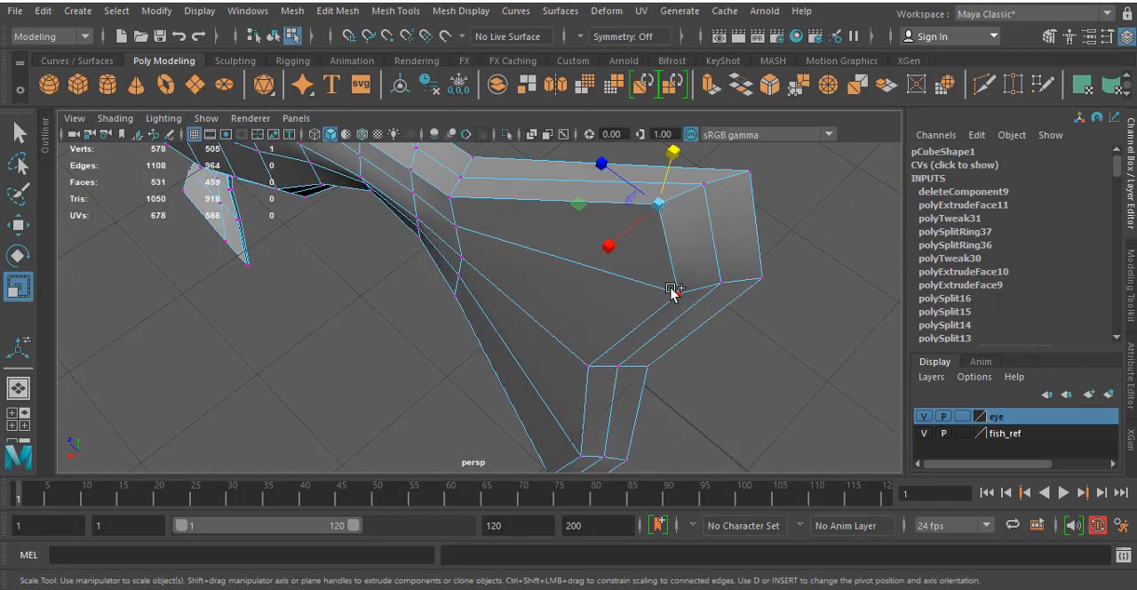
pyautogui.keyDown('shift'); pyautogui.click(678, 294); pyautogui.keyUp('shift')
pyautogui.keyDown('shift'); pyautogui.click(592, 365); pyautogui.keyUp('shift')
pyautogui.keyDown('shift'); pyautogui.click(587, 455); pyautogui.keyUp('shift')
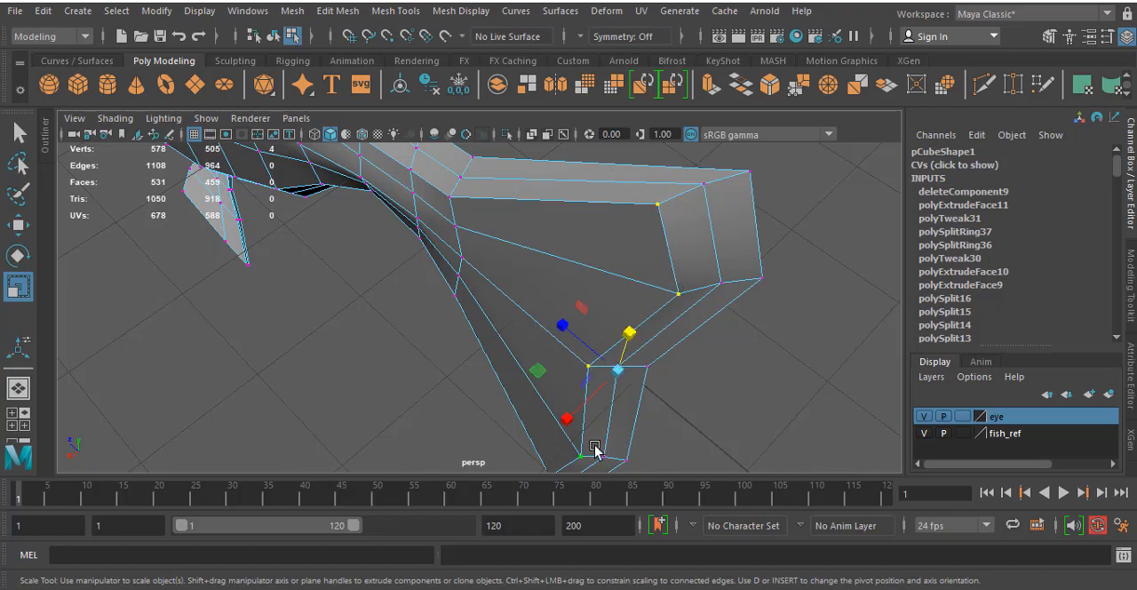
pyautogui.keyDown('alt'); pyautogui.moveTo(562, 395); pyautogui.dragTo(558, 274, button='middle'); pyautogui.keyUp('alt')
pyautogui.keyDown('shift'); pyautogui.click(549, 382); pyautogui.keyUp('shift')
# - Add the middle column to the selection and move all ten end vertices toward the fish's centre line in the top view
pyautogui.press('space')
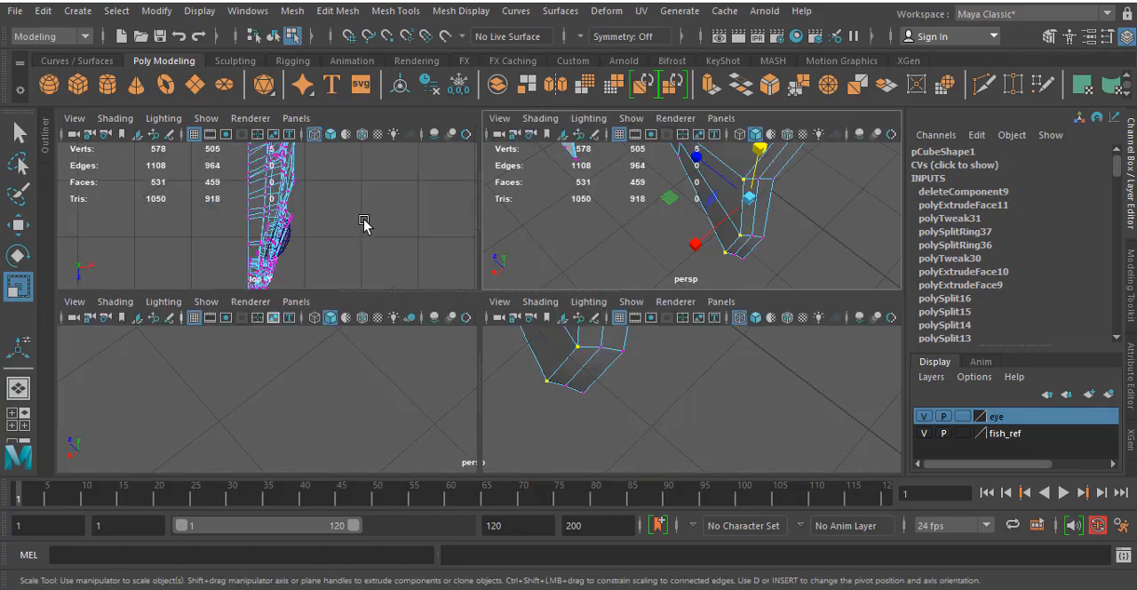
pyautogui.press('space')
pyautogui.keyDown('alt'); pyautogui.moveTo(383, 191); pyautogui.dragTo(443, 436, button='middle'); pyautogui.keyUp('alt')
pyautogui.keyDown('alt'); pyautogui.moveTo(521, 173); pyautogui.dragTo(471, 373, button='middle'); pyautogui.keyUp('alt')
pyautogui.keyDown('alt'); pyautogui.moveTo(515, 191); pyautogui.dragTo(582, 436, button='middle'); pyautogui.keyUp('alt')
pyautogui.keyDown('alt'); pyautogui.moveTo(570, 346); pyautogui.dragTo(560, 253, button='middle'); pyautogui.keyUp('alt')
pyautogui.keyDown('alt'); pyautogui.moveTo(560, 255); pyautogui.dragTo(610, 209, button='right'); pyautogui.keyUp('alt')
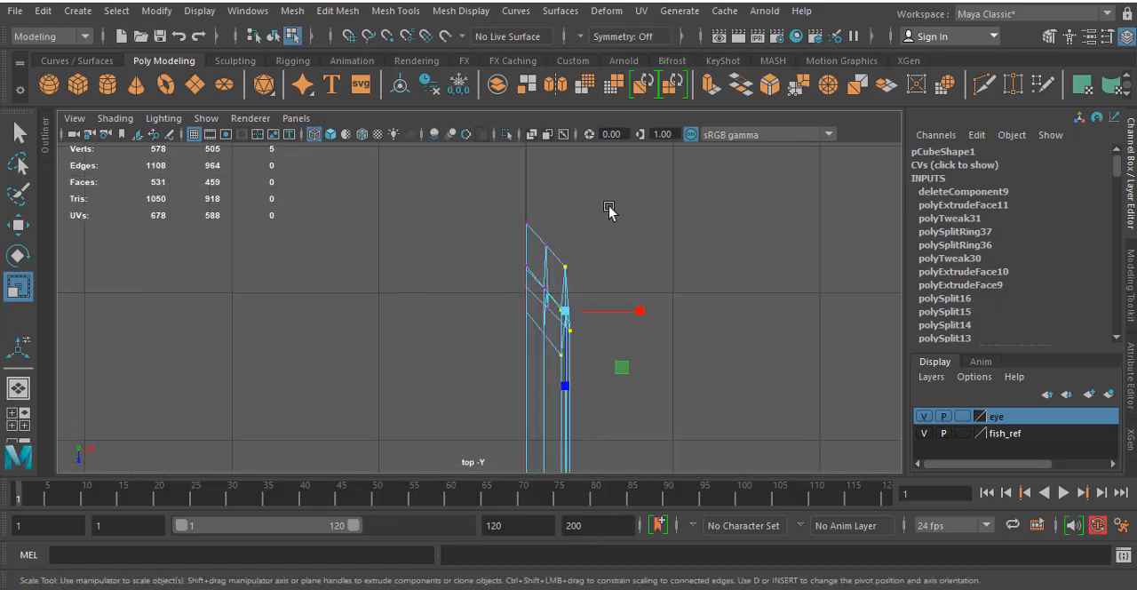
pyautogui.moveTo(538, 413); pyautogui.dragTo(539, 411)
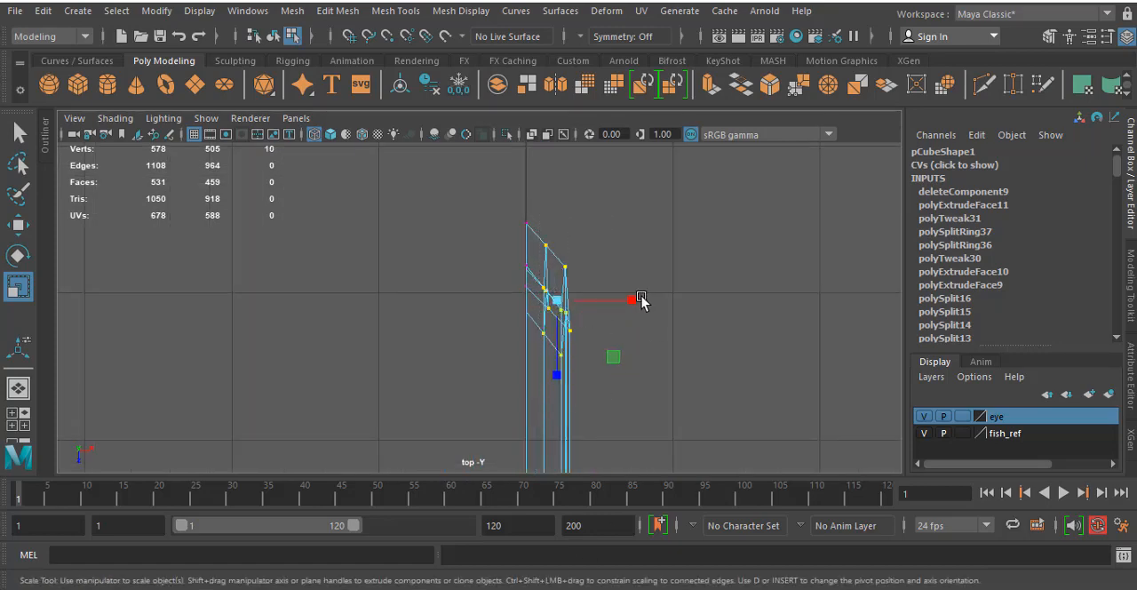
pyautogui.press('w')
pyautogui.moveTo(637, 300); pyautogui.dragTo(615, 282)
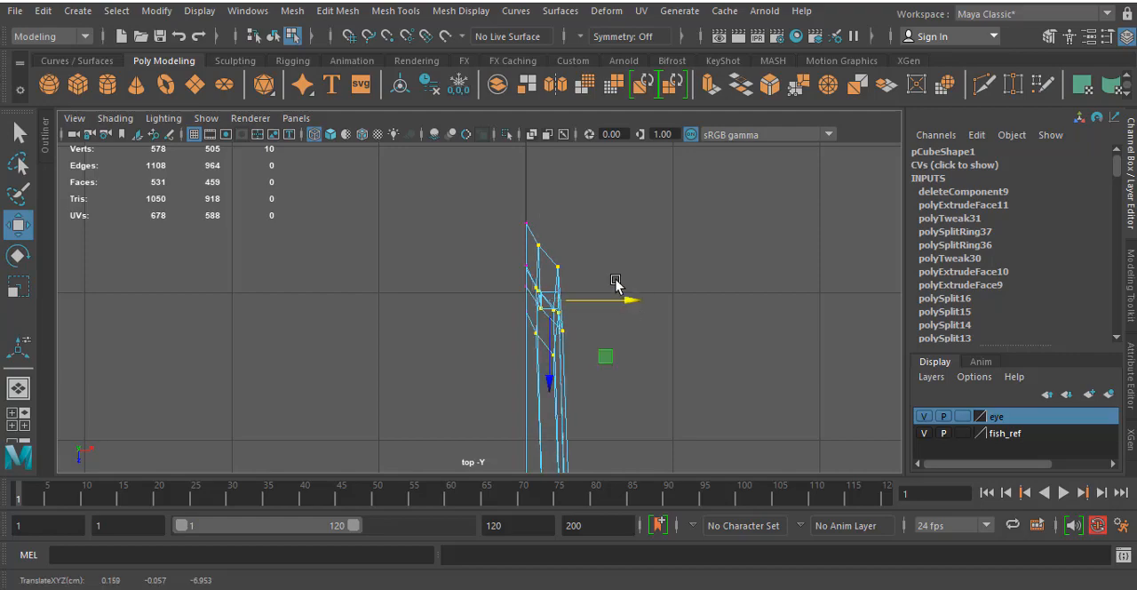
# - Move only the outer column of five end vertices further toward the centre line to thin the tail fin's rear edge
pyautogui.moveTo(591, 234); pyautogui.dragTo(549, 384)
pyautogui.moveTo(640, 314); pyautogui.dragTo(627, 315)
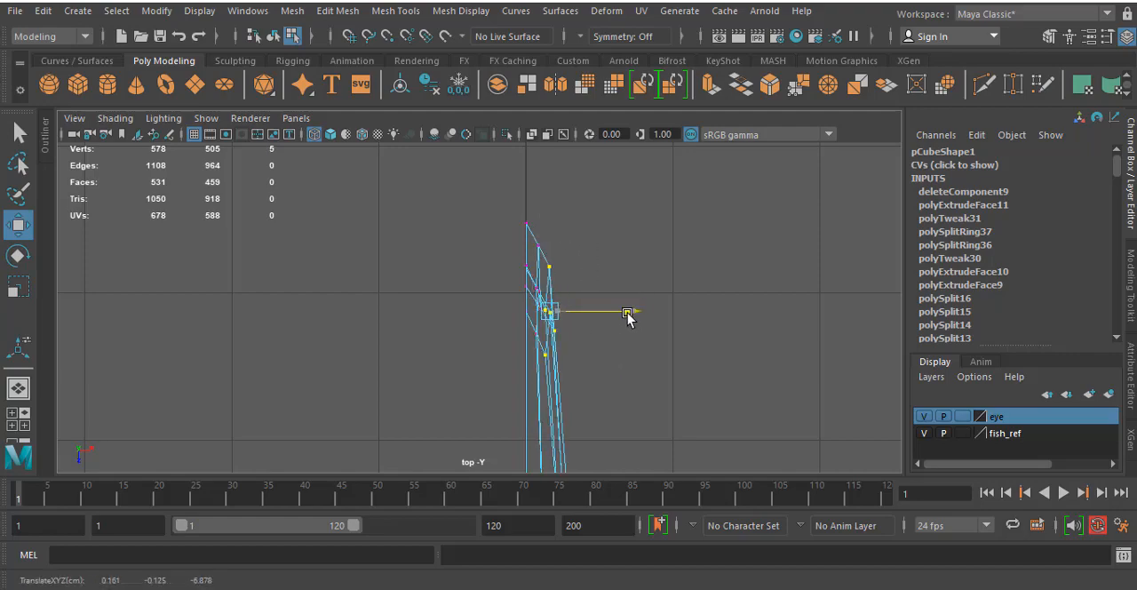
pyautogui.keyDown('alt'); pyautogui.moveTo(605, 366); pyautogui.dragTo(618, 209, button='middle'); pyautogui.keyUp('alt')
pyautogui.press('space')
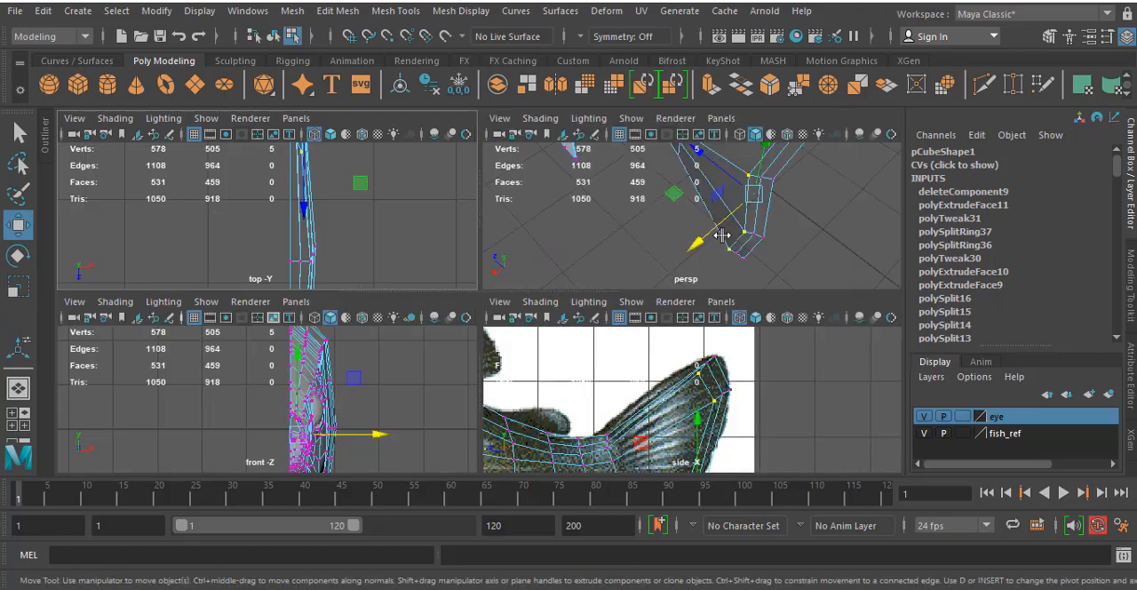
pyautogui.press('space')
pyautogui.keyDown('alt'); pyautogui.moveTo(714, 274); pyautogui.dragTo(628, 251); pyautogui.keyUp('alt')
pyautogui.keyDown('alt'); pyautogui.moveTo(627, 251); pyautogui.dragTo(787, 195, button='middle'); pyautogui.keyUp('alt')
# - Reposition the upper vertices at the tail fin's base in the side view to follow the reference outline
pyautogui.press('space')
pyautogui.press('space')
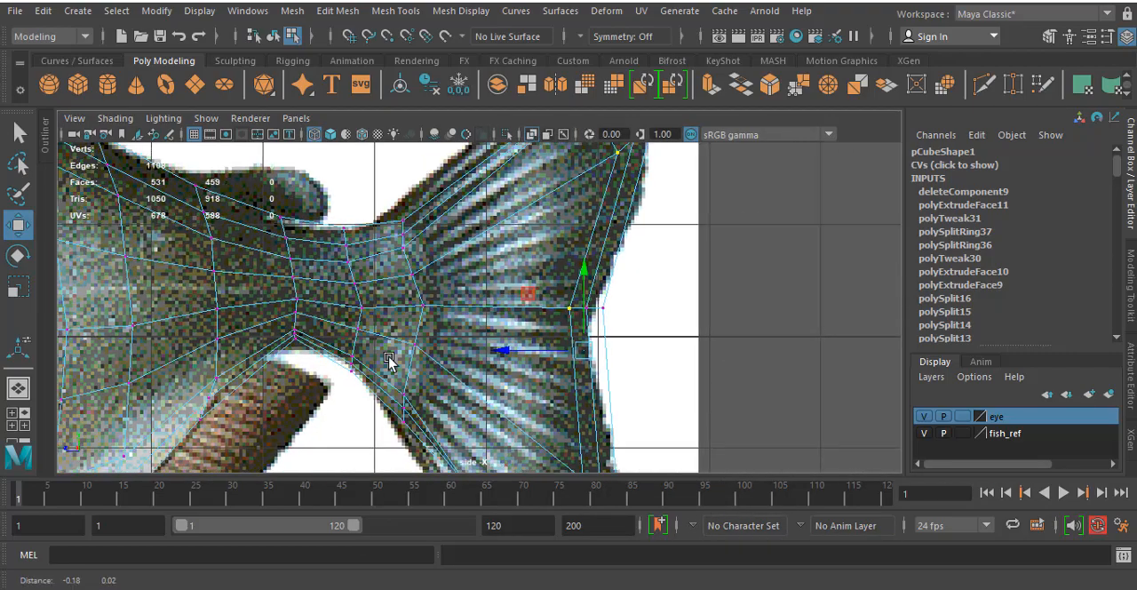
pyautogui.scroll(1, 284, 312)
pyautogui.keyDown('alt'); pyautogui.moveTo(274, 313); pyautogui.dragTo(427, 357, button='middle'); pyautogui.keyUp('alt')
pyautogui.scroll(1, 530, 313)
pyautogui.keyDown('alt'); pyautogui.moveTo(531, 312); pyautogui.dragTo(493, 386, button='middle'); pyautogui.keyUp('alt')
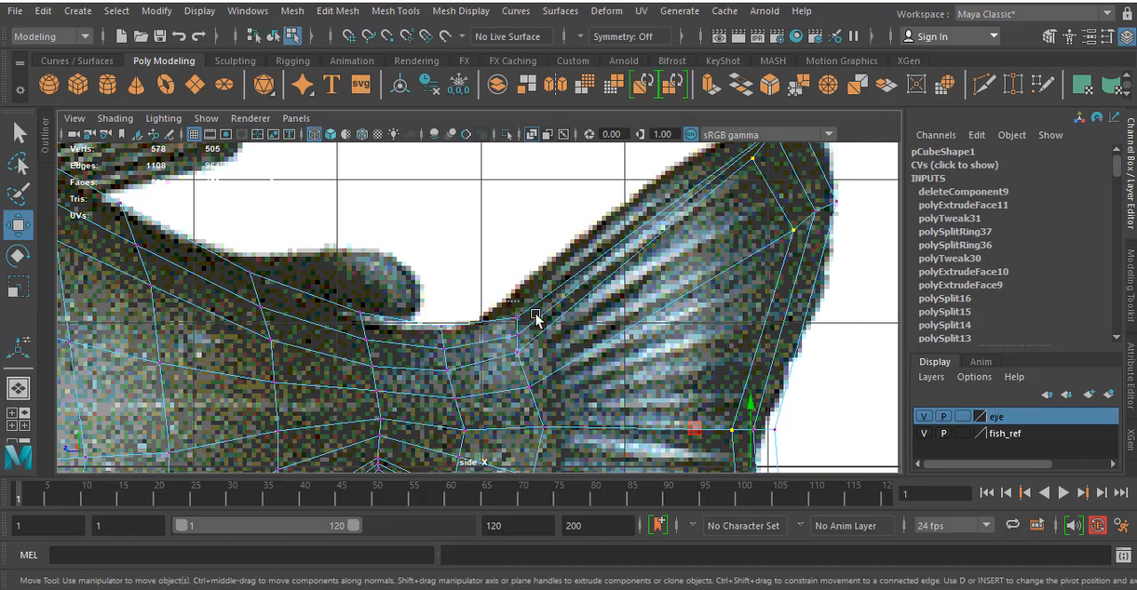
pyautogui.moveTo(526, 318); pyautogui.dragTo(494, 309)
pyautogui.scroll(3, 497, 316)
pyautogui.keyDown('alt'); pyautogui.moveTo(617, 312); pyautogui.dragTo(561, 244, button='middle'); pyautogui.keyUp('alt')
pyautogui.moveTo(486, 290); pyautogui.dragTo(499, 273)
pyautogui.scroll(-5, 526, 295)
pyautogui.keyDown('alt'); pyautogui.moveTo(531, 300); pyautogui.dragTo(556, 252, button='middle'); pyautogui.keyUp('alt')
pyautogui.scroll(5, 541, 271)
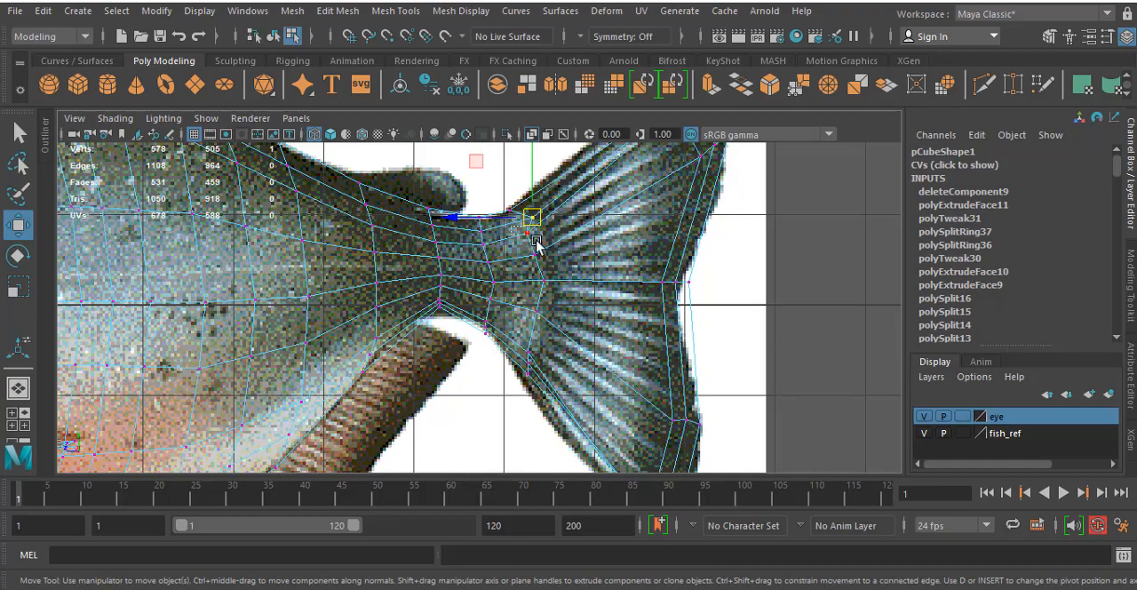
# - Move the remaining vertices at the tail fin's base backward into a rounded arc reaching the fin's lower edge
pyautogui.moveTo(535, 239); pyautogui.dragTo(561, 286)
pyautogui.moveTo(545, 282); pyautogui.dragTo(557, 317)
pyautogui.scroll(1, 526, 272)
pyautogui.keyDown('alt'); pyautogui.moveTo(452, 372); pyautogui.dragTo(513, 322, button='middle'); pyautogui.keyUp('alt')
pyautogui.scroll(1, 513, 321)
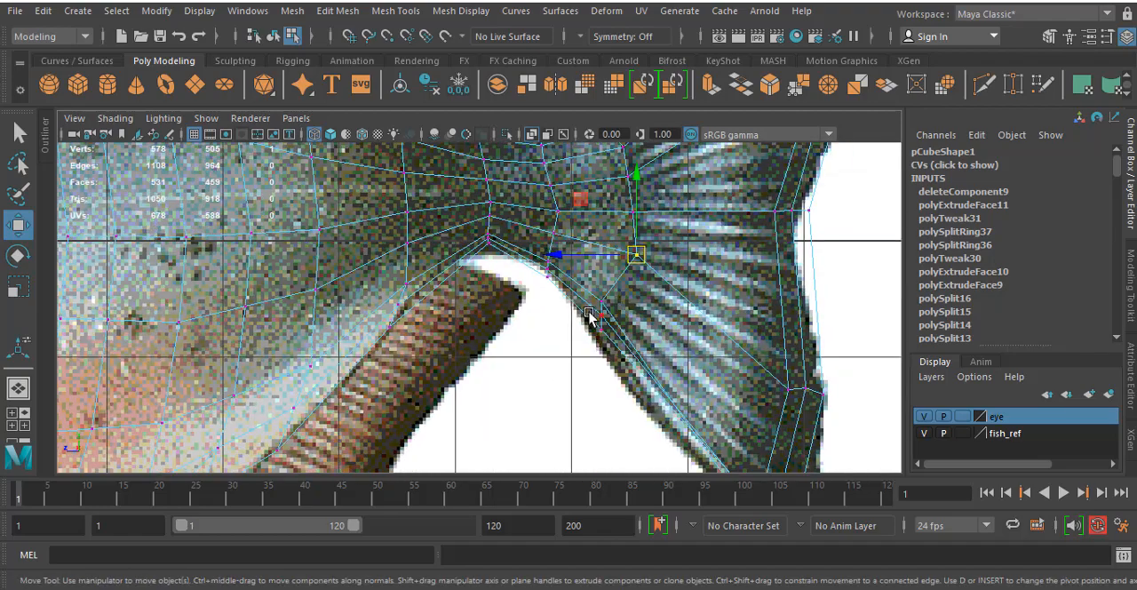
pyautogui.moveTo(610, 333)
pyautogui.mouseDown()
pyautogui.moveTo(592, 303)
pyautogui.moveTo(624, 290)
pyautogui.moveTo(589, 328)
pyautogui.moveTo(600, 316)
pyautogui.mouseUp()
pyautogui.scroll(-5, 600, 318)
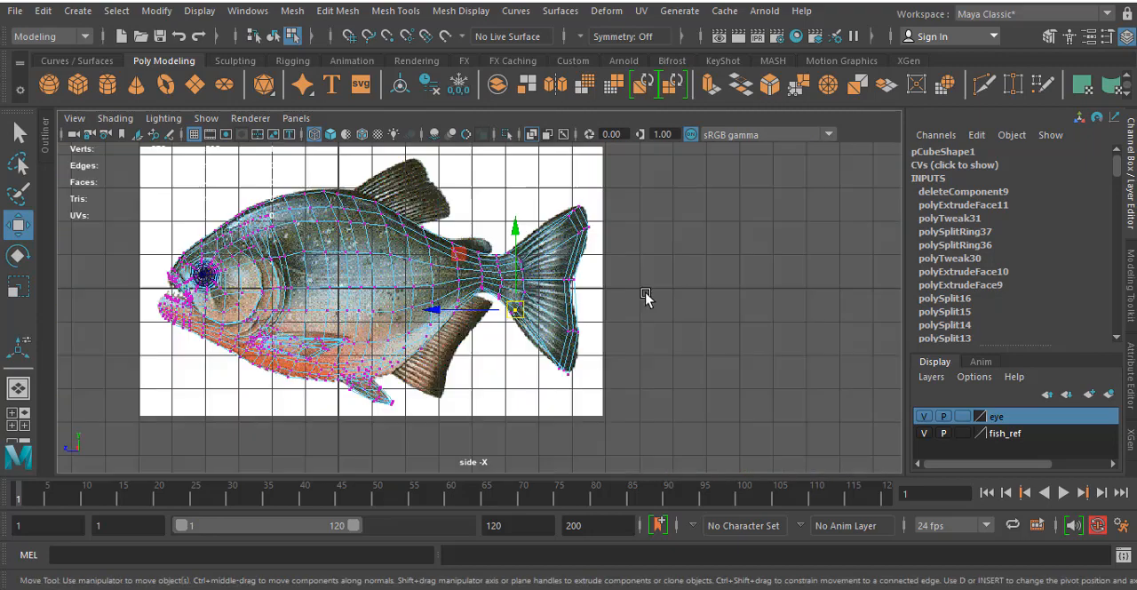
# - Insert two edge loops across the tail fin between its base and its rear edge
pyautogui.scroll(4, 648, 301)
pyautogui.scroll(3, 533, 265)
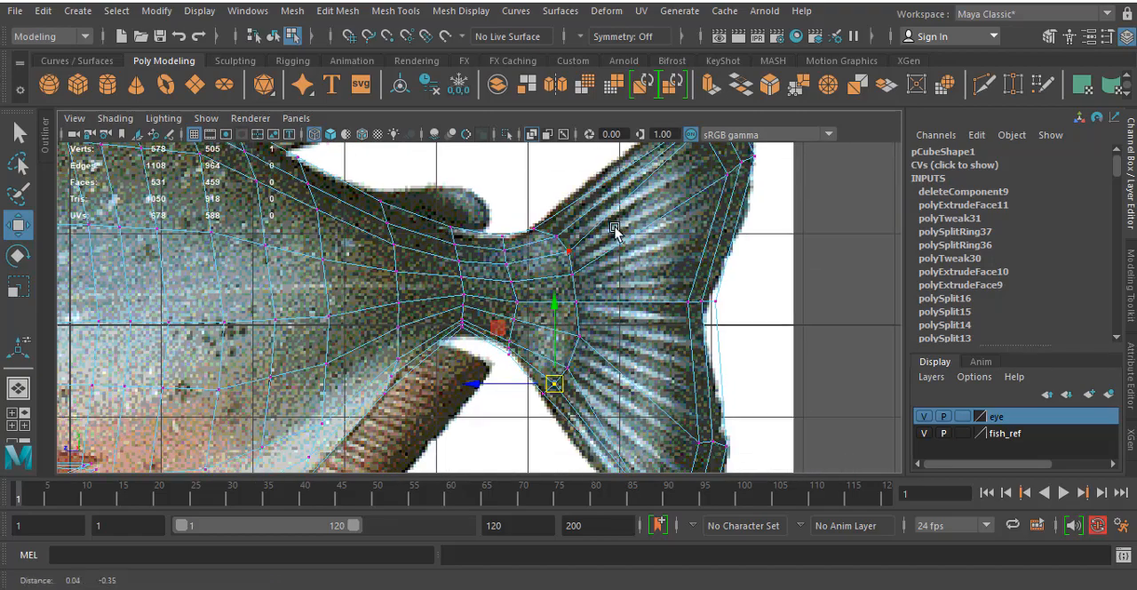
pyautogui.click(396, 11)
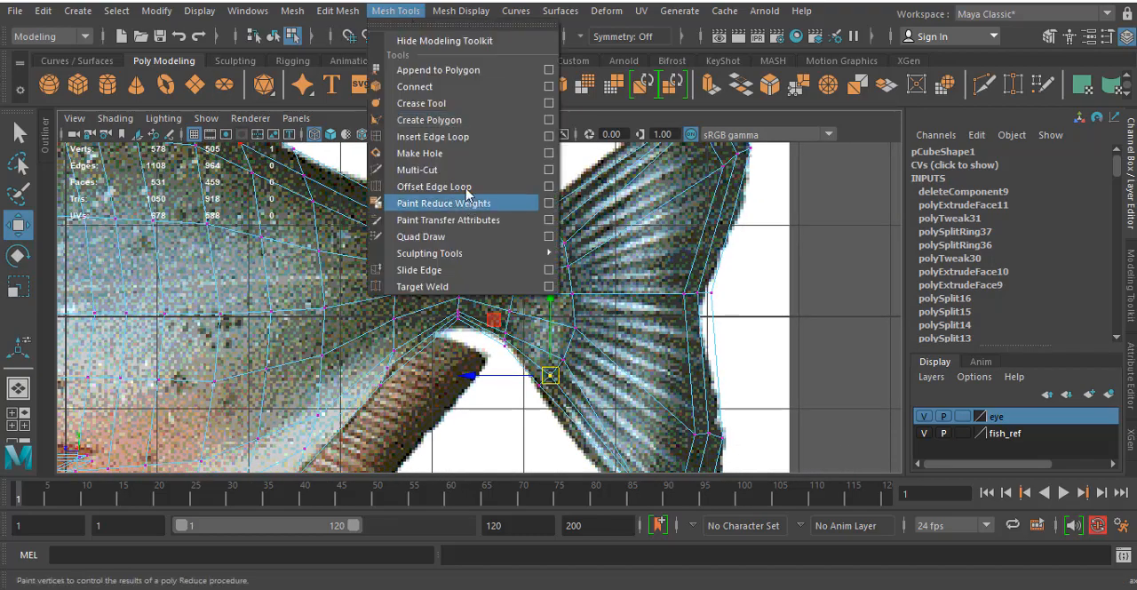
pyautogui.click(434, 137)
pyautogui.click(595, 217)
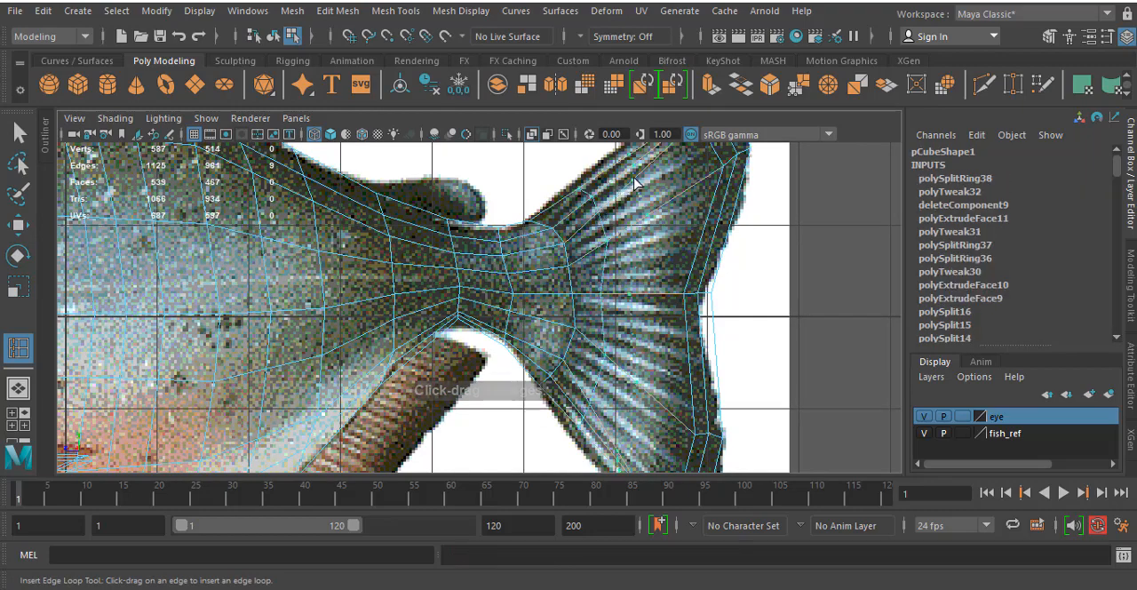
pyautogui.click(598, 238)
pyautogui.keyDown('alt'); pyautogui.moveTo(598, 238); pyautogui.dragTo(607, 298, button='middle'); pyautogui.keyUp('alt')
# - Move the upper and lower edge vertices of the new loops onto the reference tail fin's outline
pyautogui.press('w')
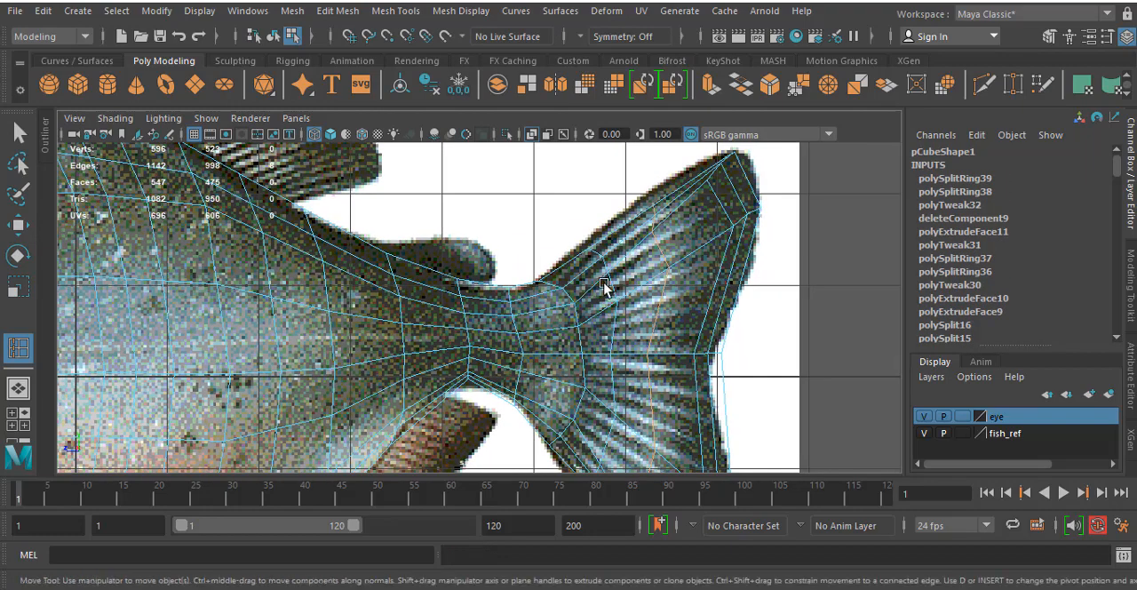
pyautogui.moveTo(609, 147); pyautogui.dragTo(530, 148, button='right')
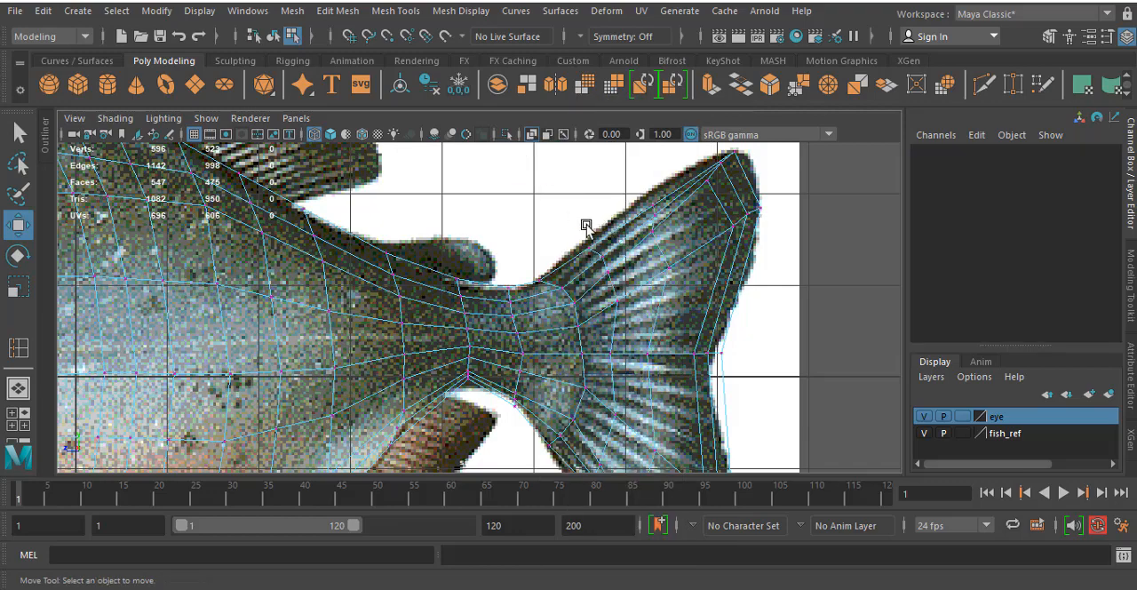
pyautogui.moveTo(625, 284); pyautogui.dragTo(653, 200)
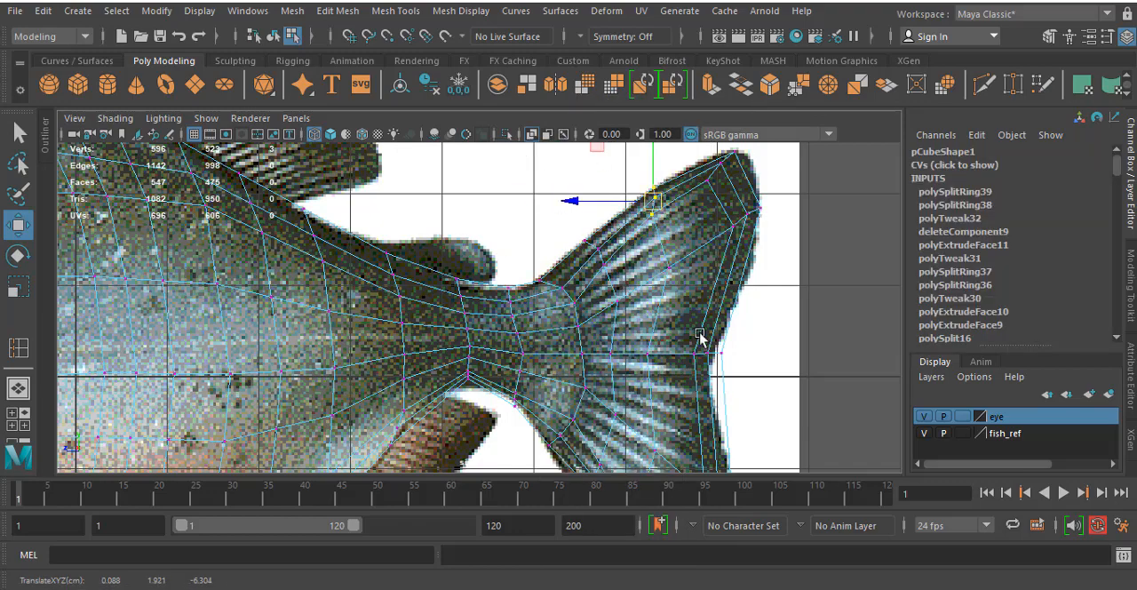
pyautogui.keyDown('alt'); pyautogui.moveTo(666, 446); pyautogui.dragTo(718, 264, button='middle'); pyautogui.keyUp('alt')
pyautogui.moveTo(665, 308)
pyautogui.mouseDown()
pyautogui.moveTo(641, 306)
pyautogui.moveTo(680, 380)
pyautogui.mouseUp()
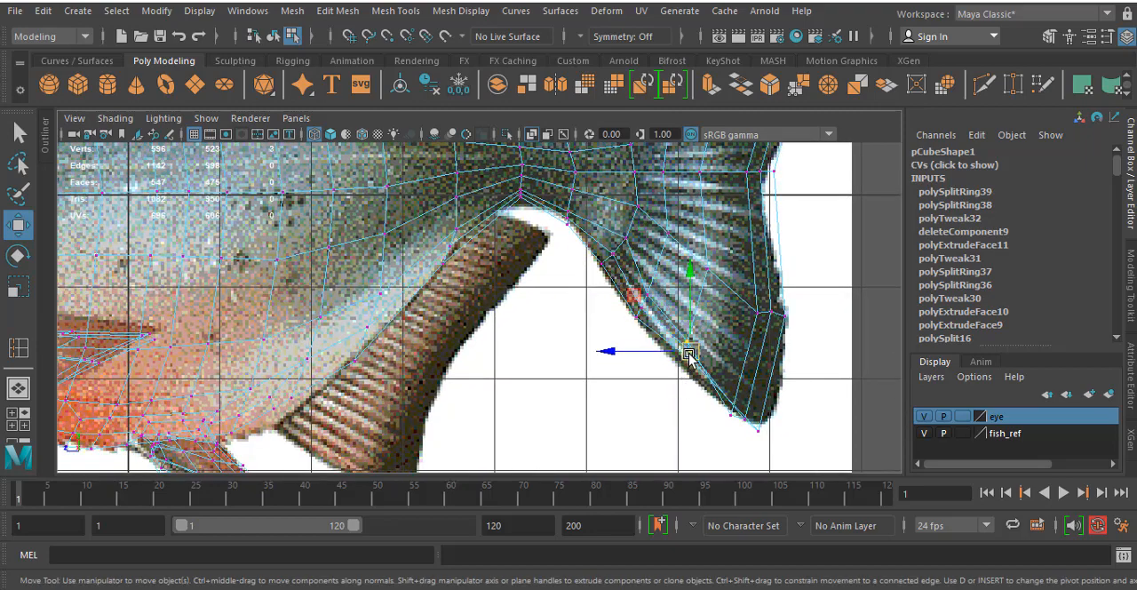
pyautogui.moveTo(687, 342); pyautogui.dragTo(686, 364)
# - Inspect the tail fin's shape and thickness from several angles, comparing it with the side reference
pyautogui.press('space')
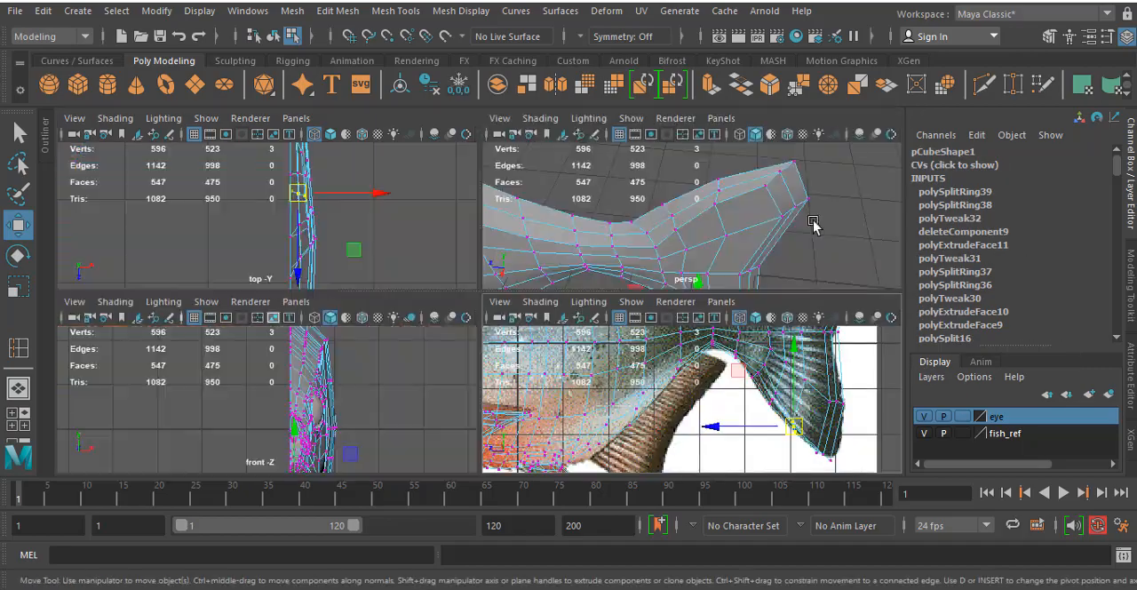
pyautogui.press('space')
pyautogui.keyDown('alt'); pyautogui.moveTo(784, 229); pyautogui.dragTo(640, 337); pyautogui.keyUp('alt')
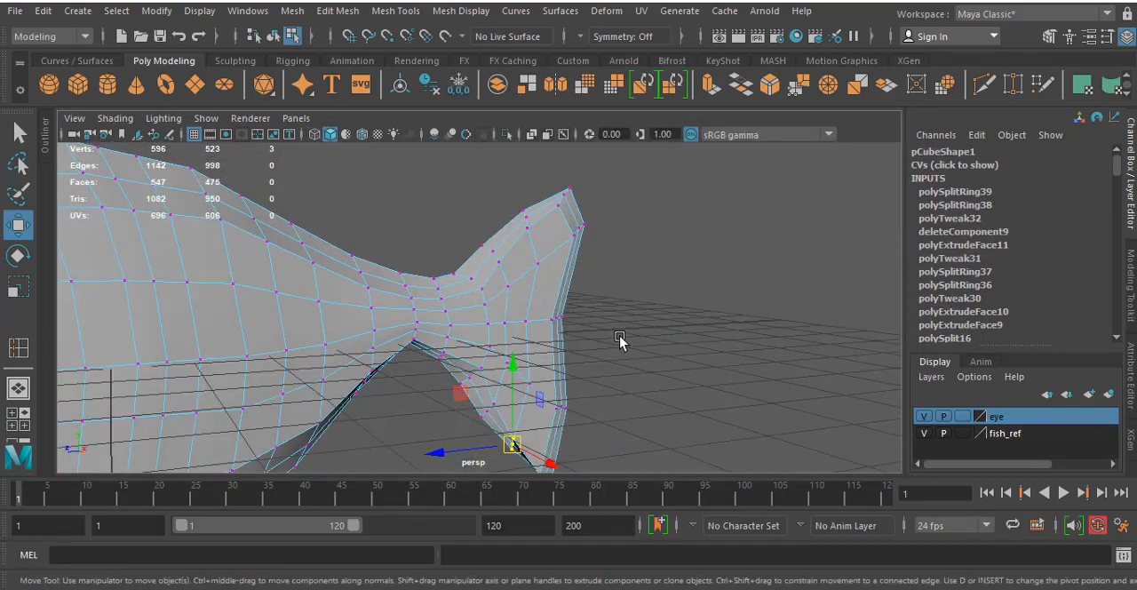
pyautogui.press('space')
pyautogui.press('space')
pyautogui.keyDown('alt'); pyautogui.moveTo(697, 302); pyautogui.dragTo(686, 336, button='middle'); pyautogui.keyUp('alt')
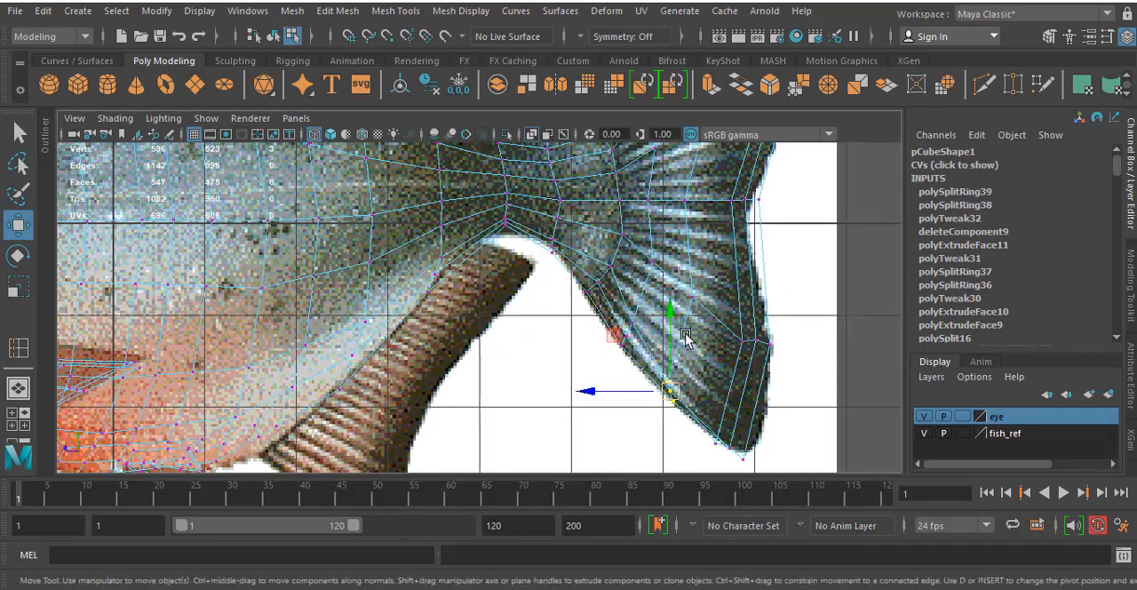
pyautogui.click(717, 444)
pyautogui.press('space')
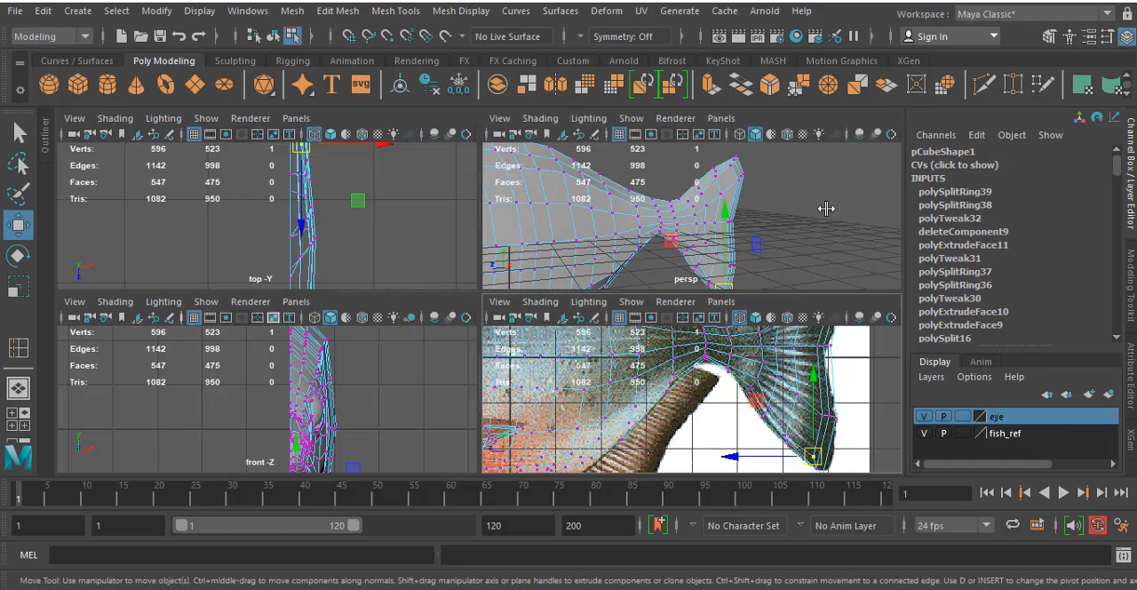
pyautogui.press('space')
pyautogui.keyDown('alt'); pyautogui.moveTo(714, 274); pyautogui.dragTo(516, 335); pyautogui.keyUp('alt')
pyautogui.press('space')
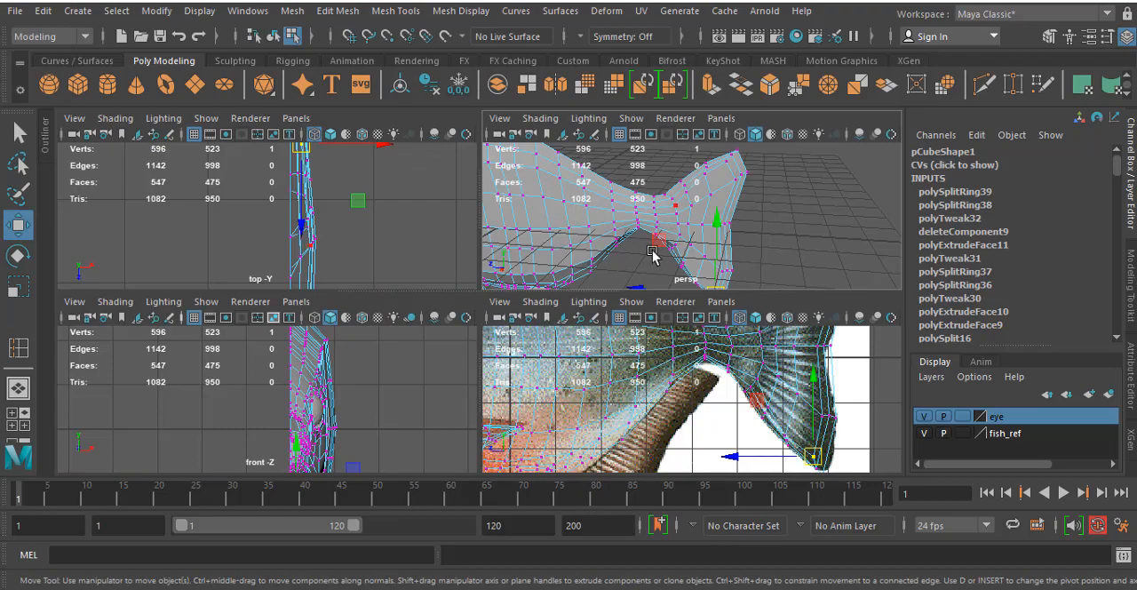
pyautogui.press('space')
pyautogui.keyDown('alt'); pyautogui.moveTo(474, 317); pyautogui.dragTo(543, 308); pyautogui.keyUp('alt')
pyautogui.scroll(3, 543, 307)
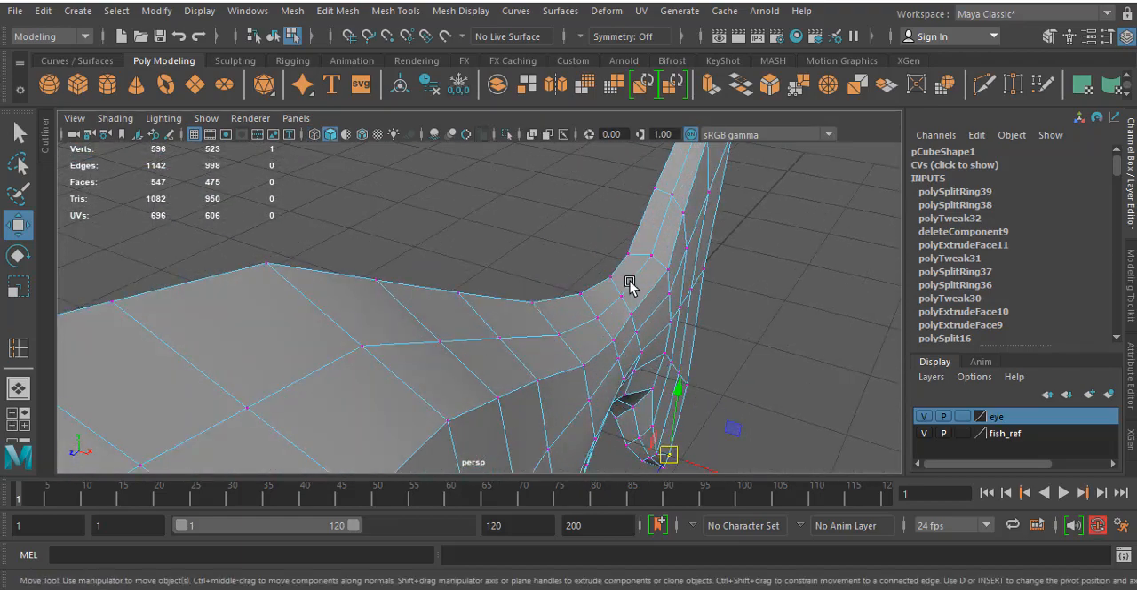
pyautogui.keyDown('alt'); pyautogui.moveTo(630, 284); pyautogui.dragTo(529, 258); pyautogui.keyUp('alt')
pyautogui.click(521, 263)
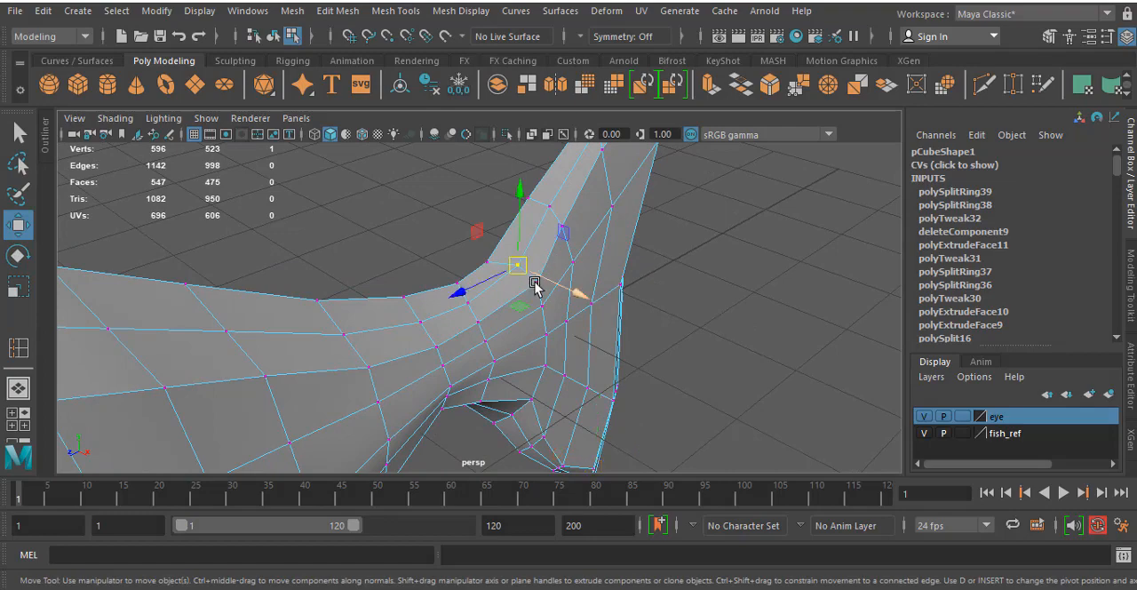
pyautogui.keyDown('shift'); pyautogui.click(537, 284); pyautogui.keyUp('shift')
pyautogui.keyDown('shift'); pyautogui.click(543, 305); pyautogui.keyUp('shift')
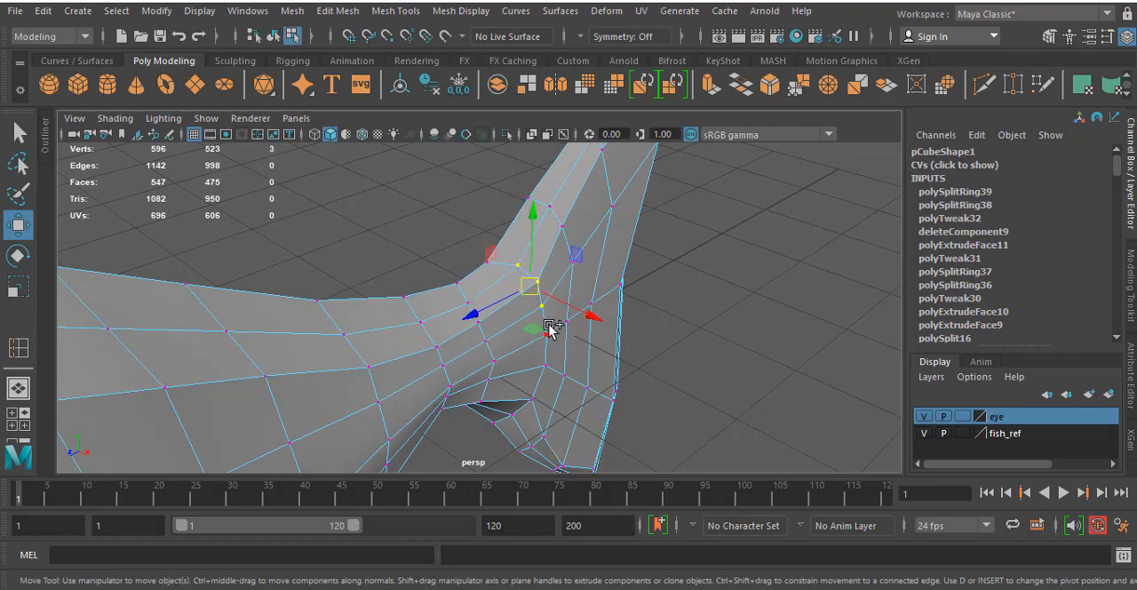
pyautogui.keyDown('shift'); pyautogui.click(544, 338); pyautogui.keyUp('shift')
pyautogui.keyDown('shift'); pyautogui.click(569, 303); pyautogui.keyUp('shift')
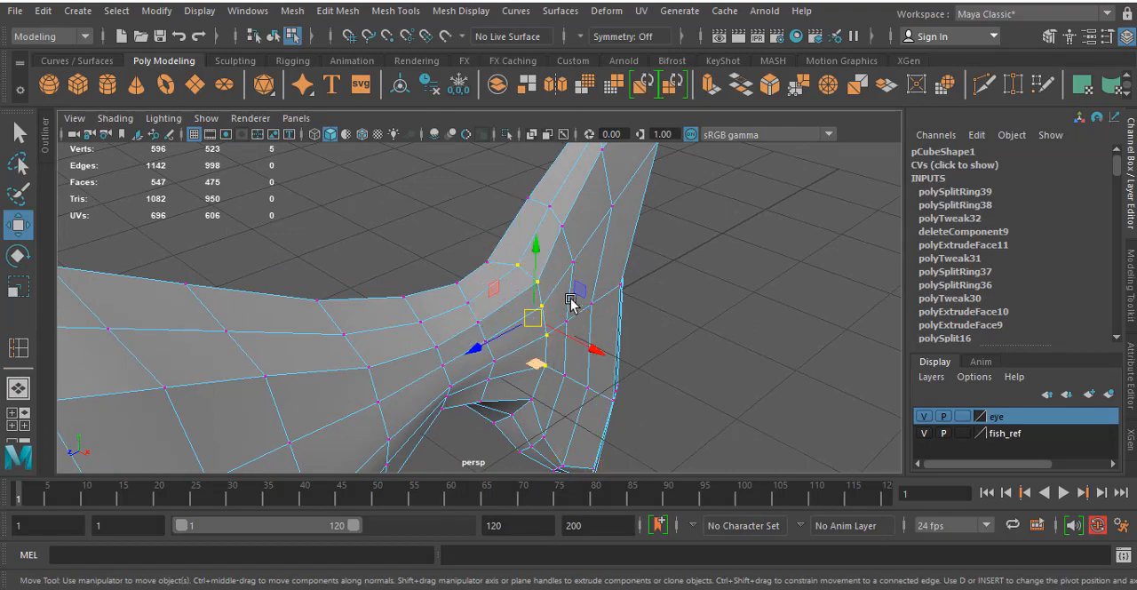
pyautogui.keyDown('alt'); pyautogui.moveTo(574, 299); pyautogui.dragTo(576, 252); pyautogui.keyUp('alt')
pyautogui.keyDown('shift'); pyautogui.click(546, 297); pyautogui.keyUp('shift')
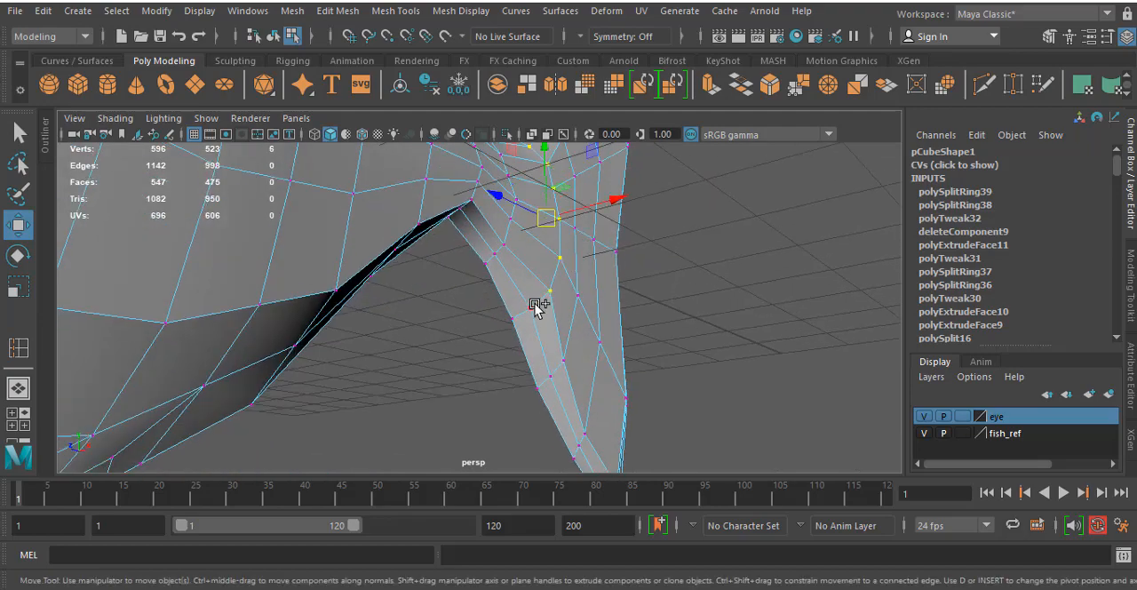
pyautogui.keyDown('shift'); pyautogui.click(535, 306); pyautogui.keyUp('shift')
# - Insert two edge loops close beside the existing curved edge loop at the tail fin's base, one on each side
pyautogui.keyDown('alt'); pyautogui.moveTo(551, 315); pyautogui.dragTo(284, 302); pyautogui.keyUp('alt')
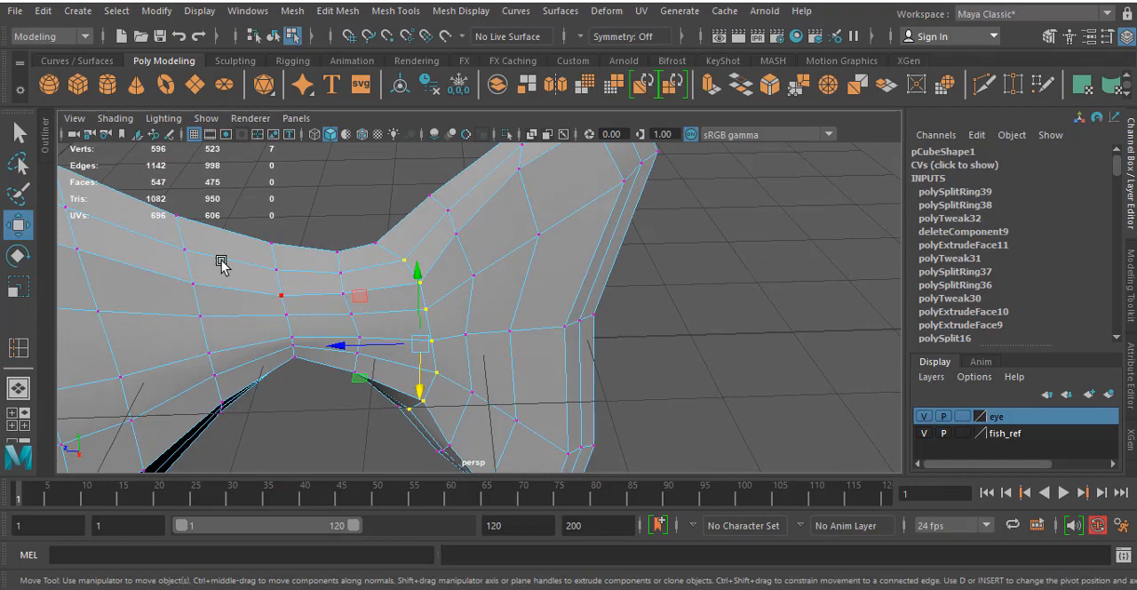
pyautogui.press('y')
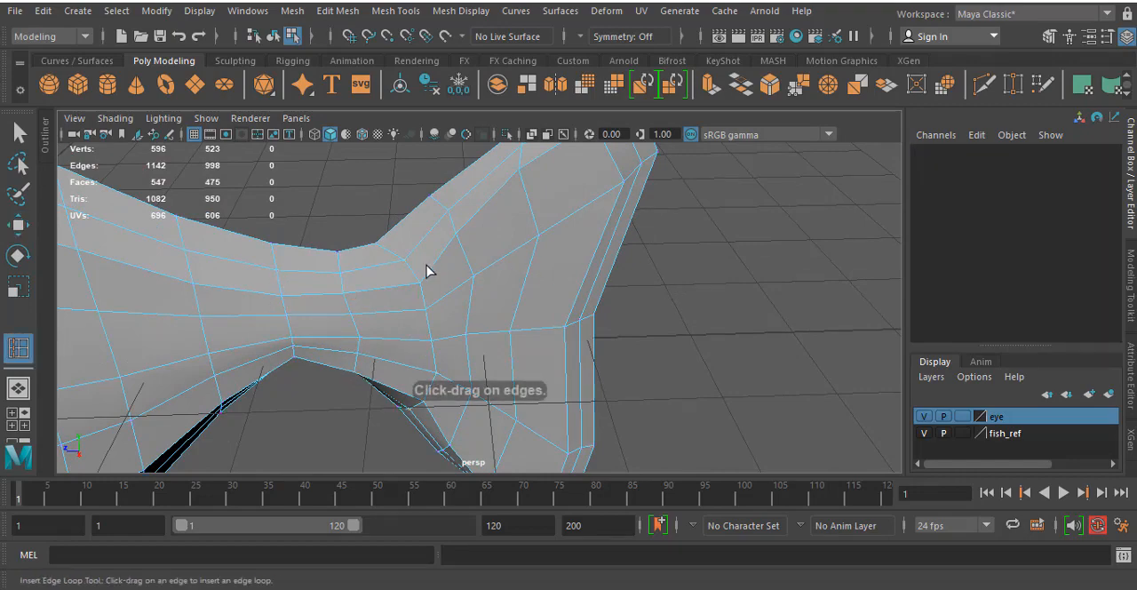
pyautogui.click(428, 265)
pyautogui.keyDown('alt'); pyautogui.moveTo(414, 261); pyautogui.dragTo(474, 255); pyautogui.keyUp('alt')
pyautogui.moveTo(474, 255); pyautogui.dragTo(409, 148, button='right')
# - Select the seven side vertices of the middle loop at the tail fin's base and move them slightly inward across the body's thickness
pyautogui.press('q')
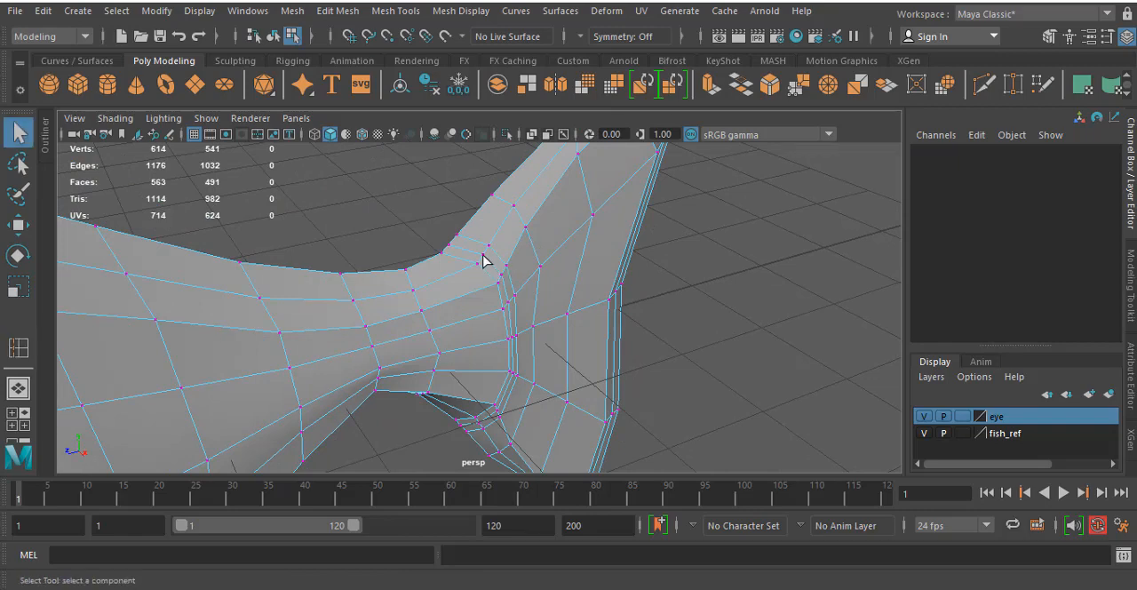
pyautogui.click(483, 257)
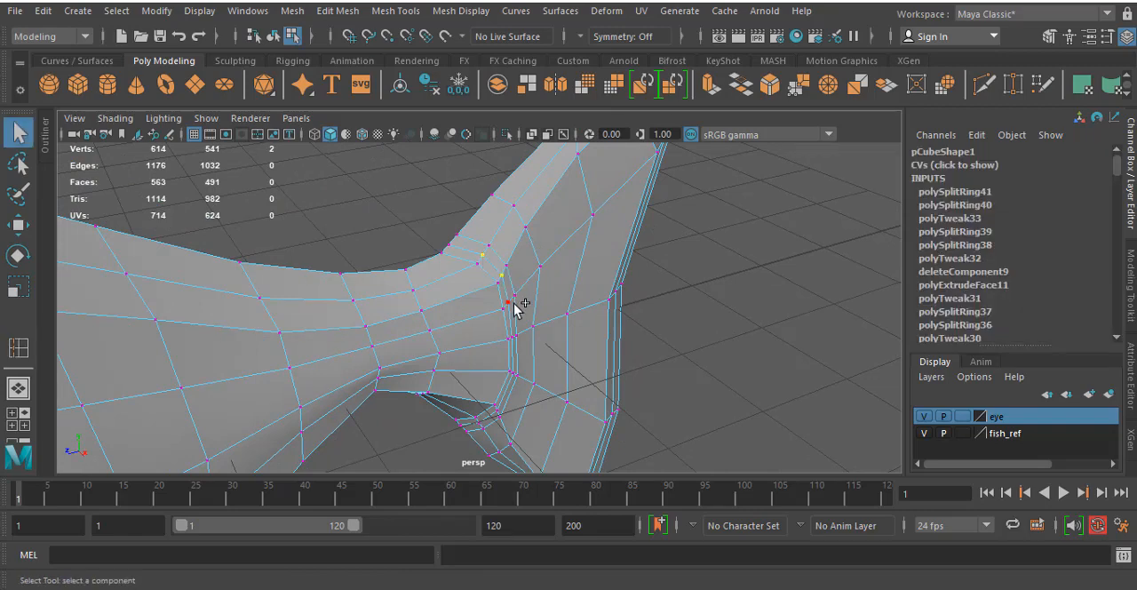
pyautogui.keyDown('shift'); pyautogui.click(514, 340); pyautogui.keyUp('shift')
pyautogui.keyDown('alt'); pyautogui.moveTo(513, 340); pyautogui.dragTo(487, 279); pyautogui.keyUp('alt')
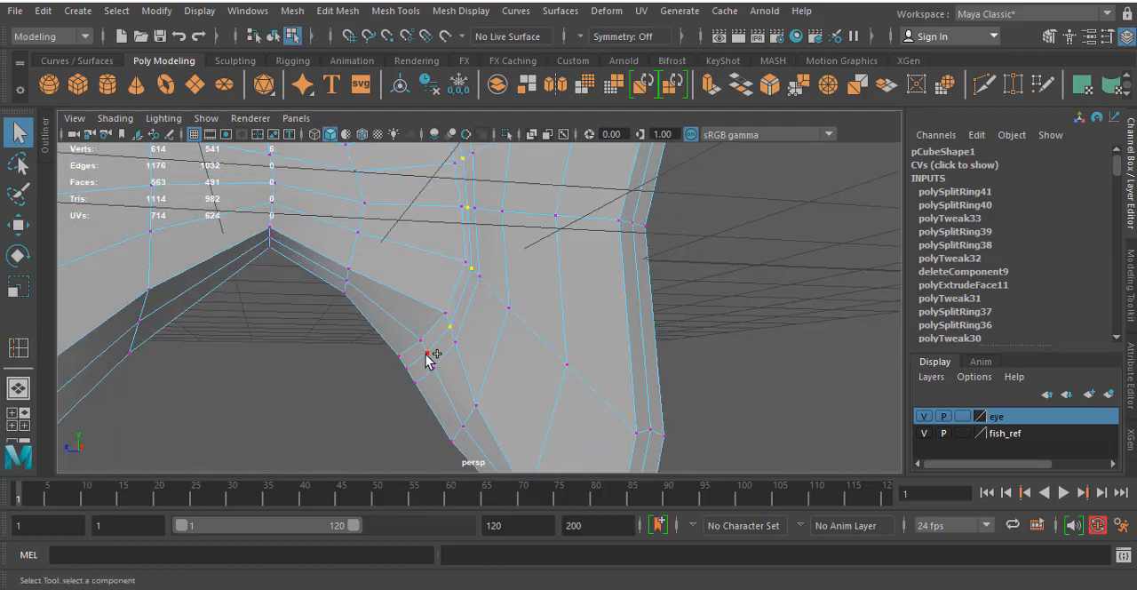
pyautogui.keyDown('shift'); pyautogui.click(428, 357); pyautogui.keyUp('shift')
pyautogui.keyDown('alt'); pyautogui.moveTo(428, 357); pyautogui.dragTo(541, 375); pyautogui.keyUp('alt')
pyautogui.press('w')
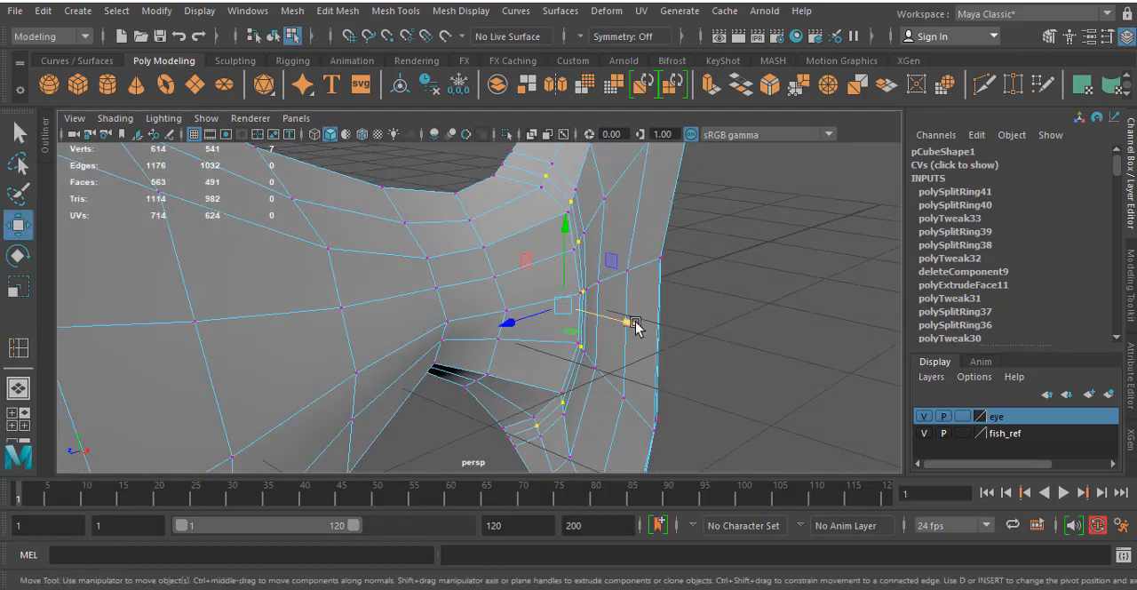
pyautogui.moveTo(636, 326); pyautogui.dragTo(628, 329)
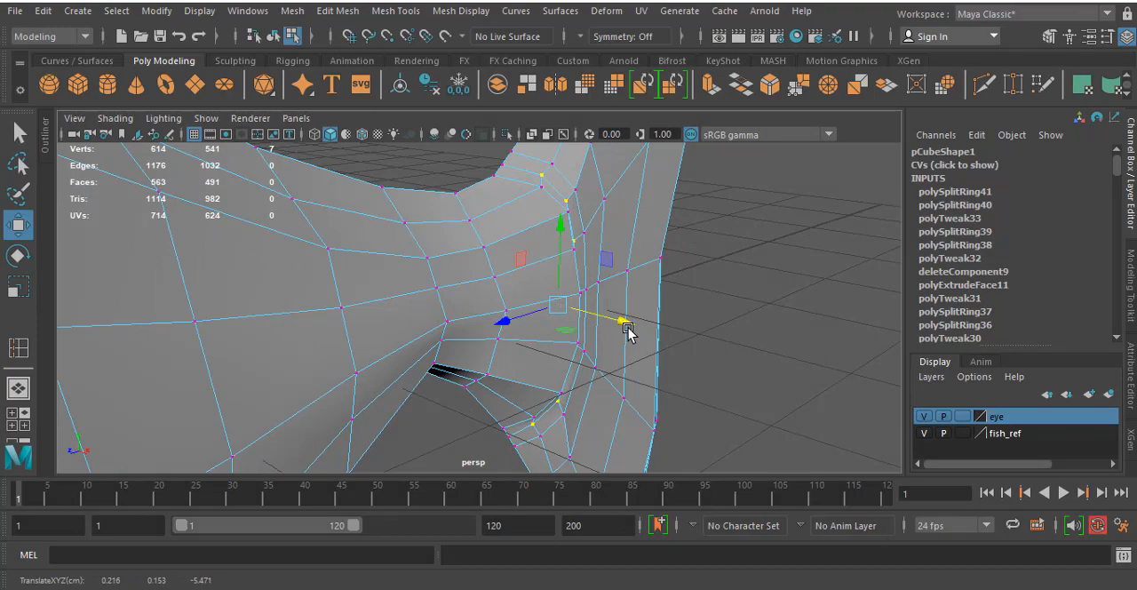
# - Preview the mesh smoothed and compare the tail fin's base and rear edge with the side reference
pyautogui.press('3')
pyautogui.click(786, 297)
pyautogui.keyDown('alt'); pyautogui.moveTo(786, 297); pyautogui.dragTo(684, 269); pyautogui.keyUp('alt')
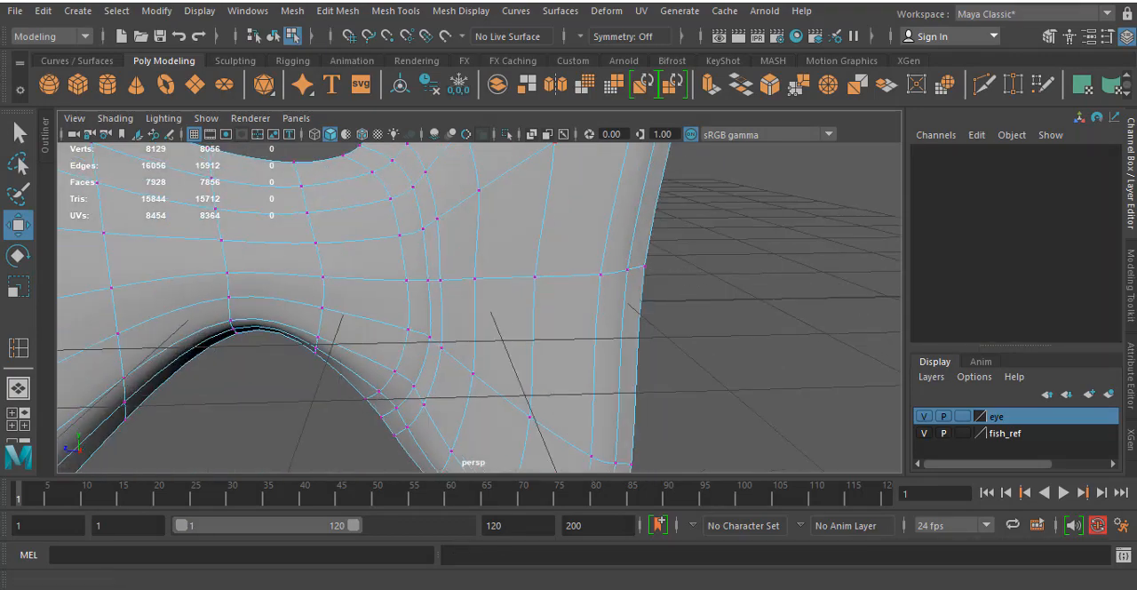
pyautogui.click(271, 35)
pyautogui.click(762, 356)
pyautogui.keyDown('alt'); pyautogui.moveTo(762, 356); pyautogui.dragTo(450, 290); pyautogui.keyUp('alt')
pyautogui.press('space')
pyautogui.press('space')
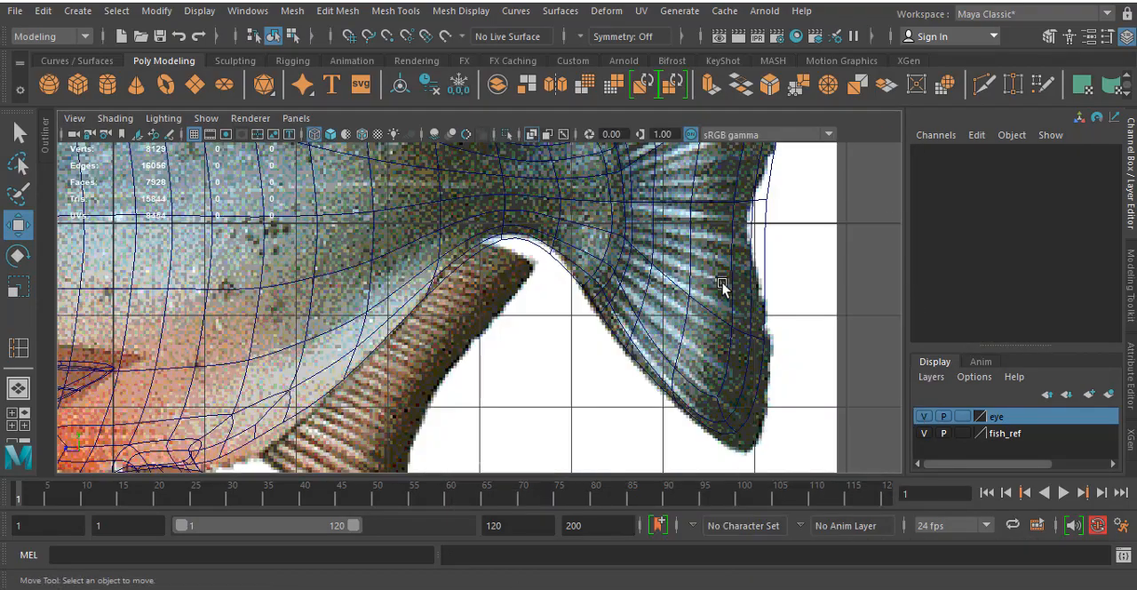
pyautogui.scroll(-3, 719, 388)
pyautogui.scroll(-3, 691, 300)
pyautogui.scroll(10, 542, 276)
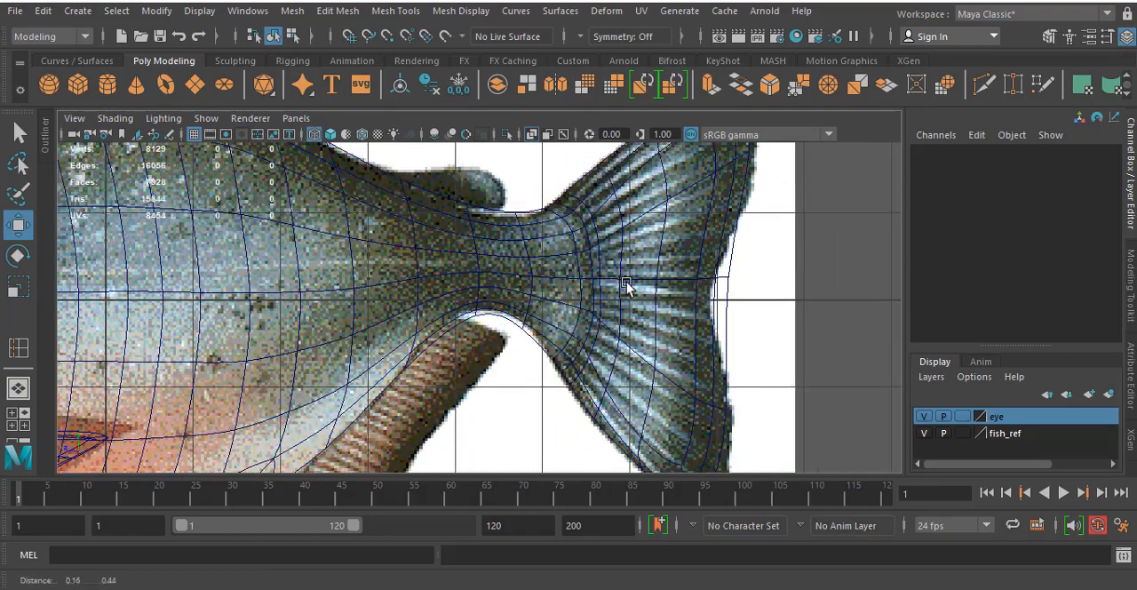
pyautogui.keyDown('alt'); pyautogui.moveTo(626, 282); pyautogui.dragTo(626, 284, button='middle'); pyautogui.keyUp('alt')
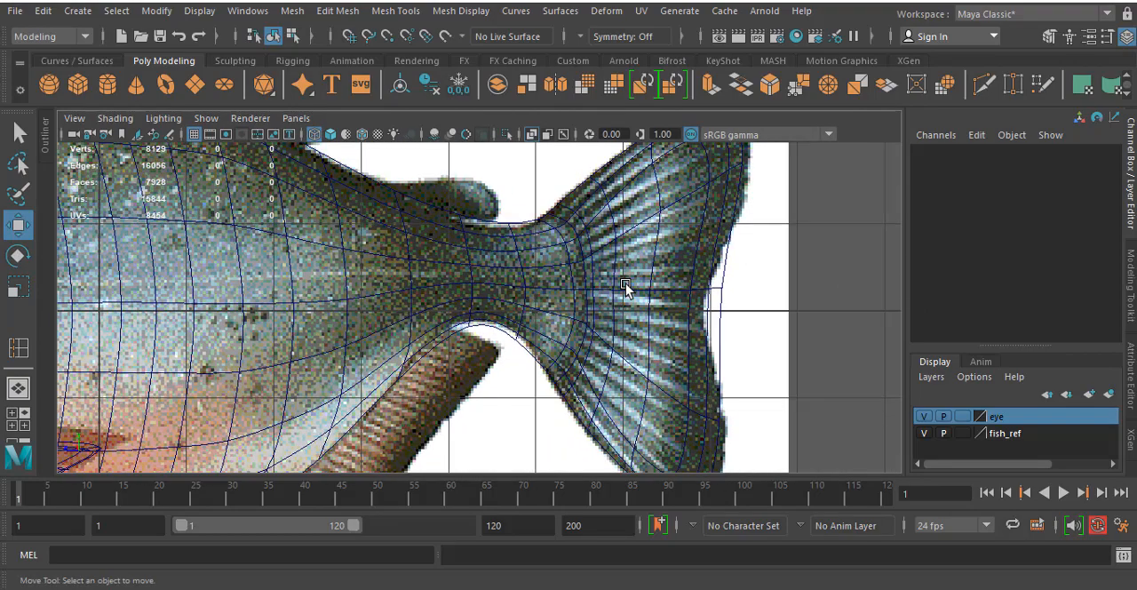
# - Move the middle vertices of the tail fin's rear edge forward onto the reference outline
pyautogui.click(689, 253)
pyautogui.click(705, 249)
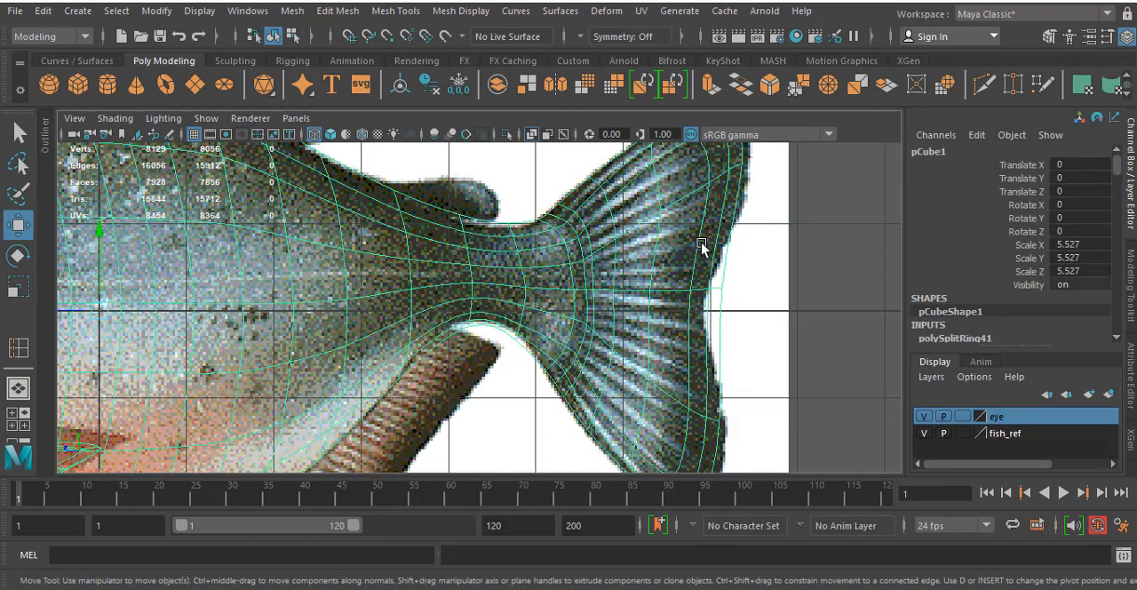
pyautogui.moveTo(702, 146); pyautogui.dragTo(613, 151, button='right')
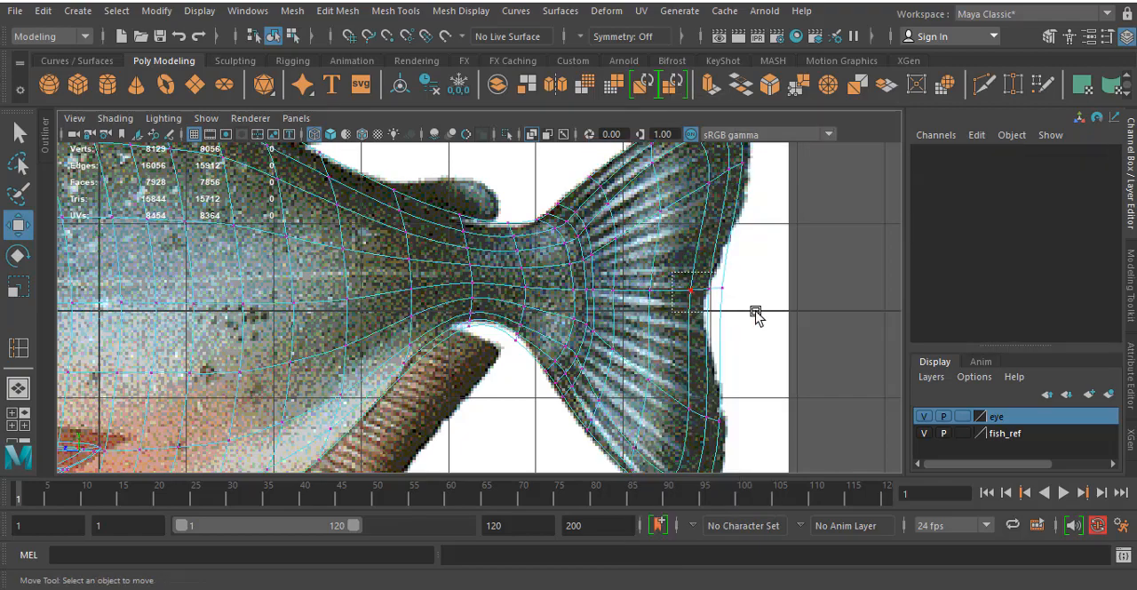
pyautogui.moveTo(755, 315); pyautogui.dragTo(753, 313)
pyautogui.keyDown('alt'); pyautogui.moveTo(735, 221); pyautogui.dragTo(706, 330, button='middle'); pyautogui.keyUp('alt')
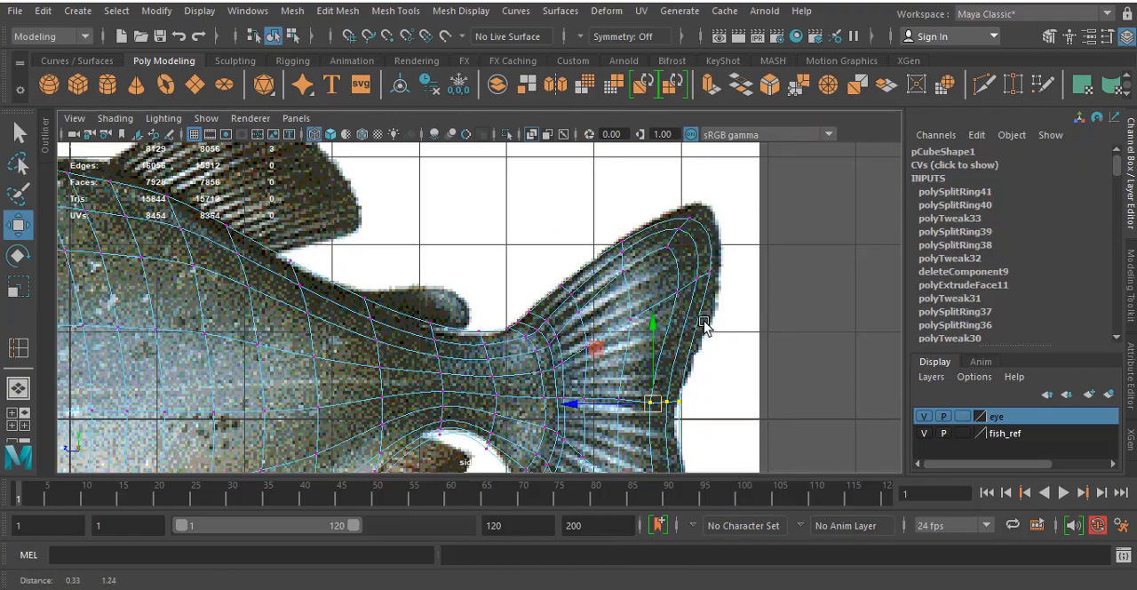
# - Turn off the smooth preview and adjust the vertices at the tail fin's upper rear corner and tip to the reference
pyautogui.press('1')
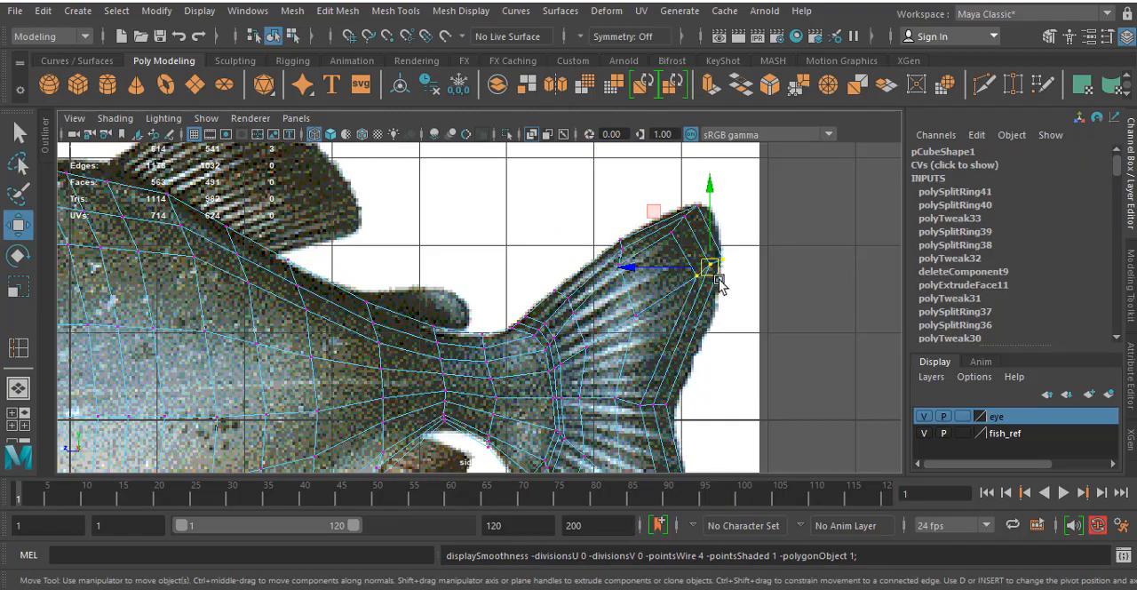
pyautogui.click(715, 269)
pyautogui.moveTo(650, 173); pyautogui.dragTo(695, 221)
# - Nudge the middle vertices of the pectoral fin's outer edge slightly outward in the perspective view
pyautogui.press('a')
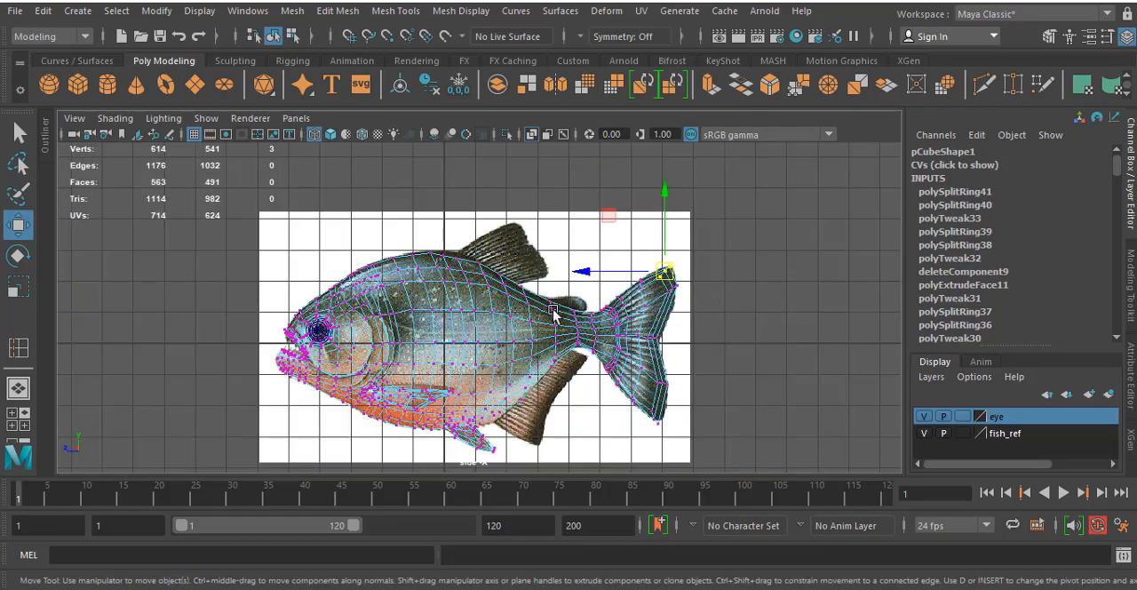
pyautogui.press('space')
pyautogui.press('space')
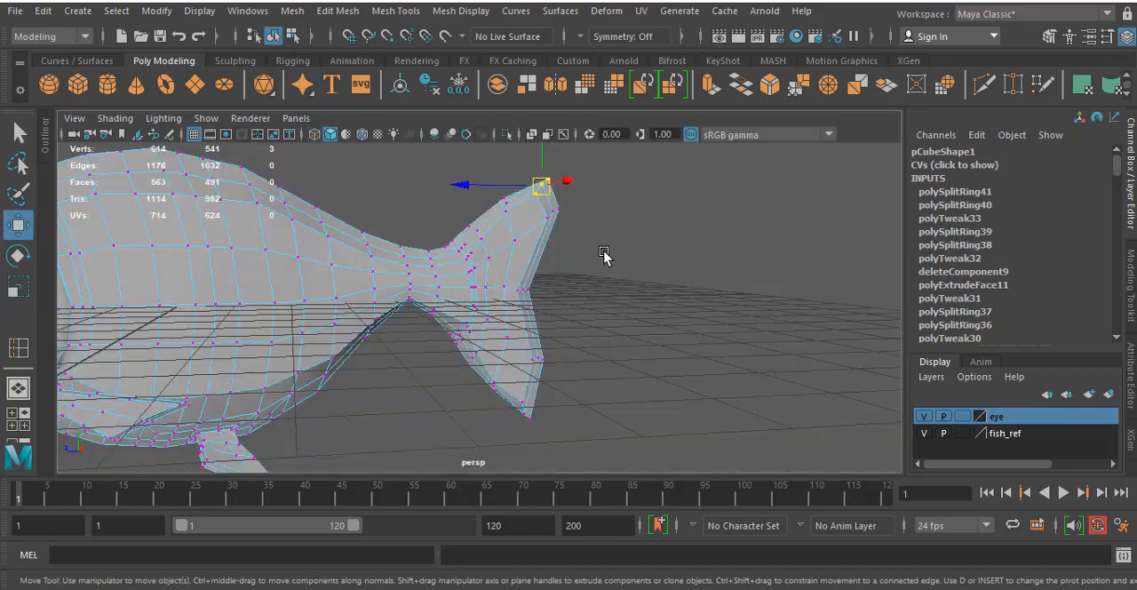
pyautogui.keyDown('alt'); pyautogui.moveTo(604, 254); pyautogui.dragTo(581, 279); pyautogui.keyUp('alt')
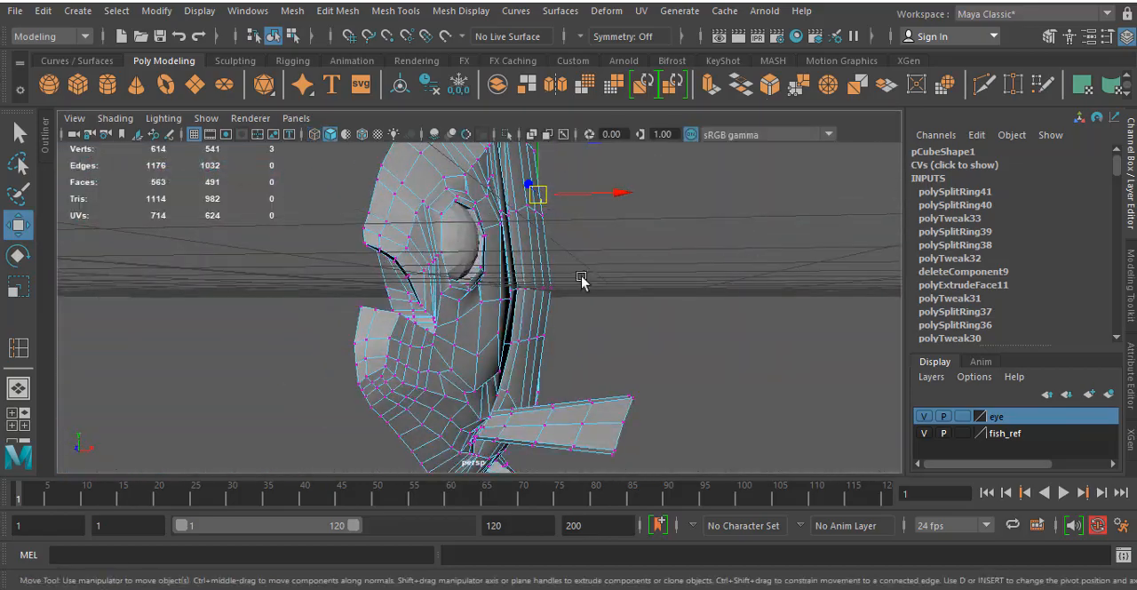
pyautogui.moveTo(367, 286)
pyautogui.keyDown('alt'); pyautogui.mouseDown()
pyautogui.moveTo(568, 320)
pyautogui.moveTo(474, 249)
pyautogui.moveTo(468, 271)
pyautogui.moveTo(447, 274)
pyautogui.moveTo(478, 282)
pyautogui.moveTo(444, 272)
pyautogui.mouseUp(); pyautogui.keyUp('alt')
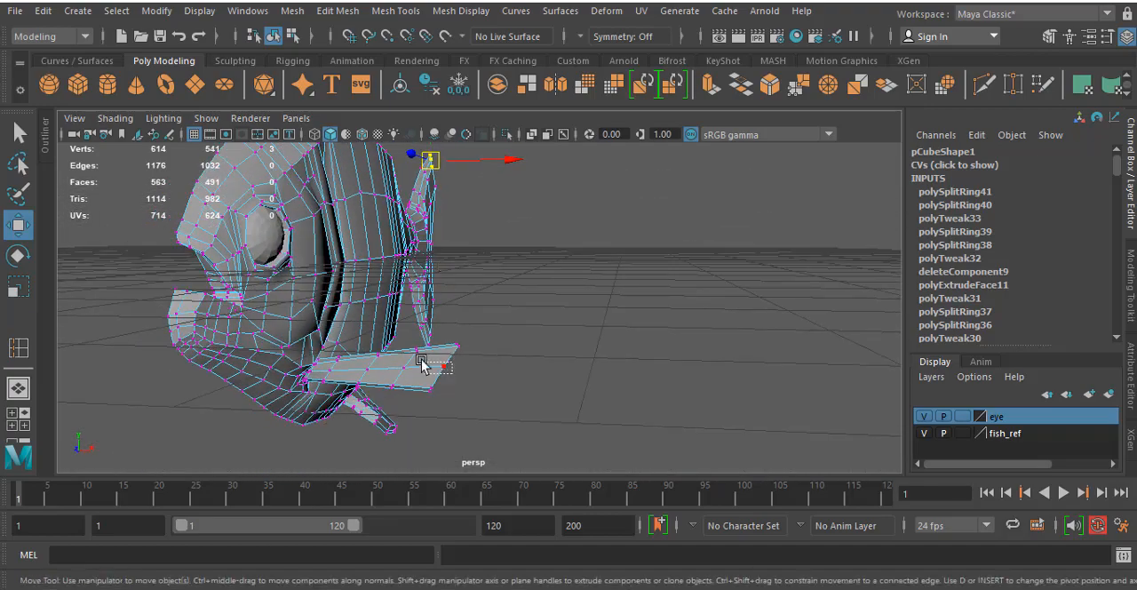
pyautogui.moveTo(446, 369); pyautogui.dragTo(451, 371)
# - Inspect the half fish's head, mouth, open inner side and back from several angles
pyautogui.keyDown('alt'); pyautogui.moveTo(325, 316); pyautogui.dragTo(338, 290); pyautogui.keyUp('alt')
pyautogui.scroll(7, 313, 304)
pyautogui.keyDown('alt'); pyautogui.moveTo(338, 269); pyautogui.dragTo(422, 253, button='middle'); pyautogui.keyUp('alt')
pyautogui.scroll(-7, 385, 250)
pyautogui.keyDown('alt'); pyautogui.moveTo(421, 254); pyautogui.dragTo(513, 238); pyautogui.keyUp('alt')
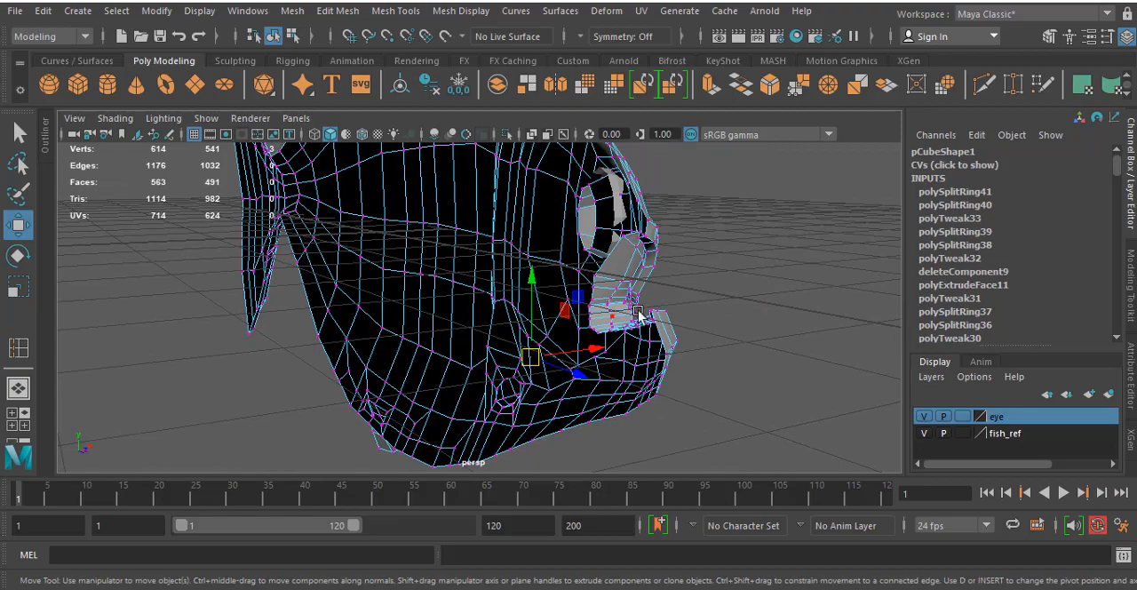
pyautogui.keyDown('alt'); pyautogui.moveTo(624, 323); pyautogui.dragTo(504, 252); pyautogui.keyUp('alt')
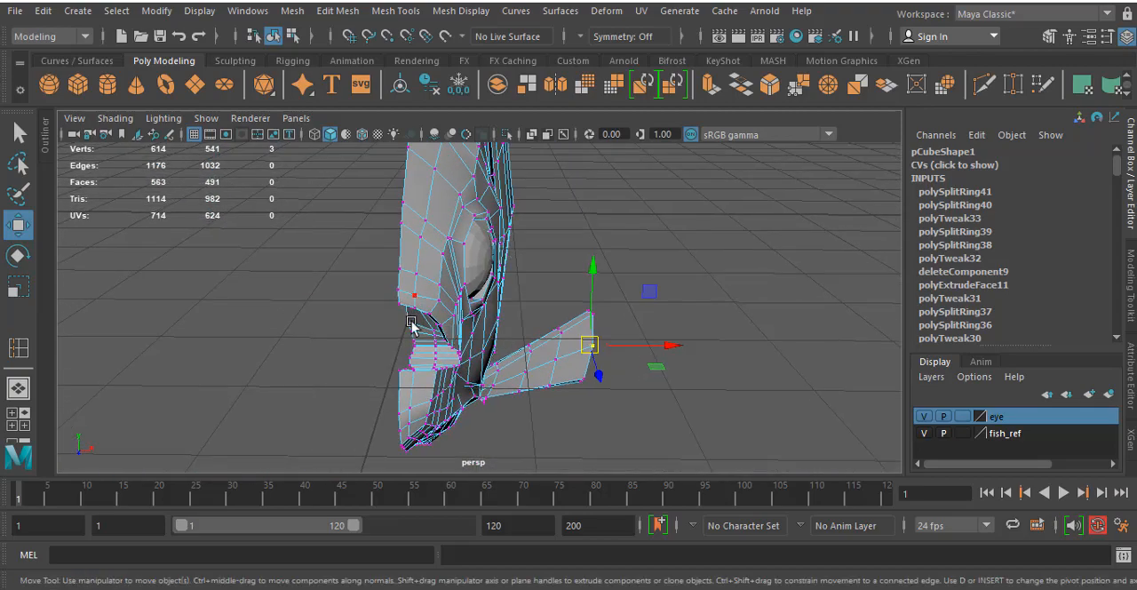
pyautogui.keyDown('alt'); pyautogui.moveTo(412, 322); pyautogui.dragTo(415, 379); pyautogui.keyUp('alt')
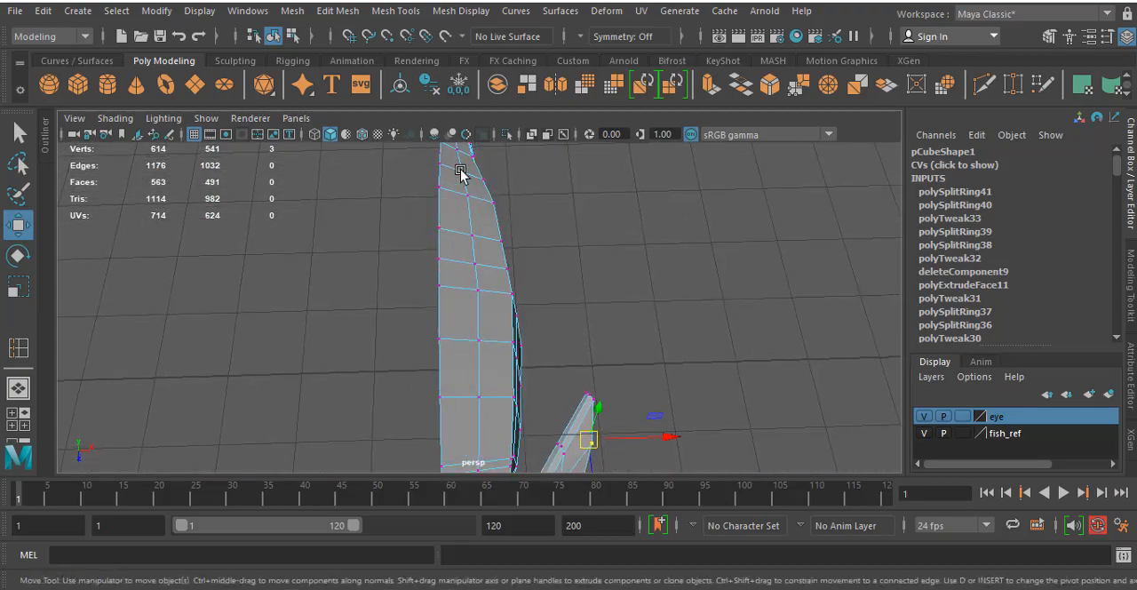
pyautogui.keyDown('alt'); pyautogui.moveTo(544, 364); pyautogui.dragTo(492, 310); pyautogui.keyUp('alt')
pyautogui.scroll(-4, 533, 316)
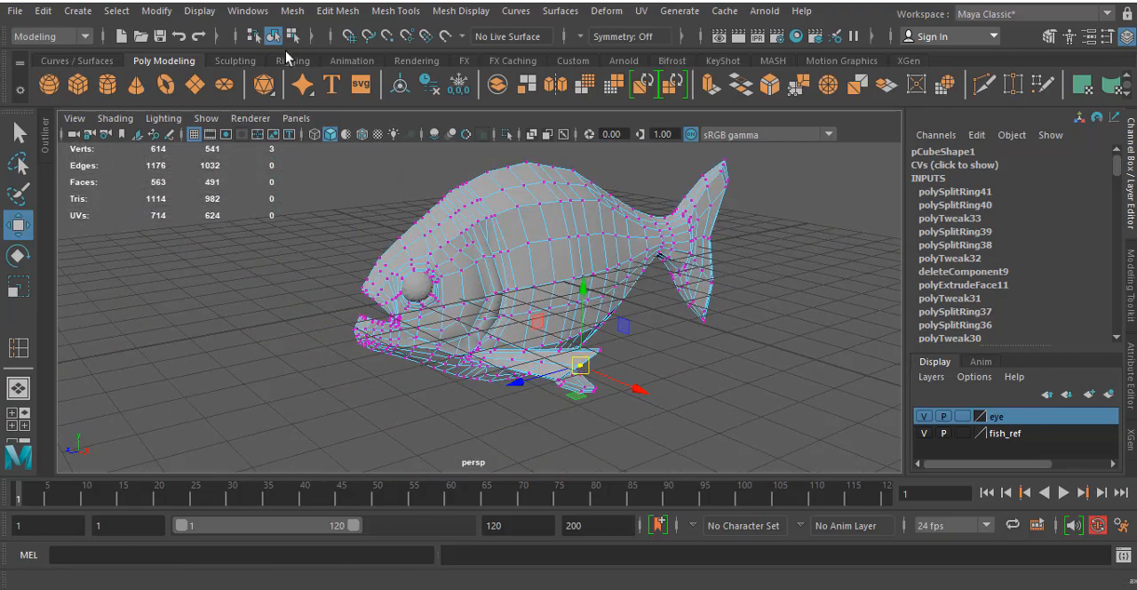
# - Select the border edge loop that runs around the open middle side of the half fish
pyautogui.click(273, 35)
pyautogui.keyDown('alt'); pyautogui.moveTo(293, 233); pyautogui.dragTo(406, 237); pyautogui.keyUp('alt')
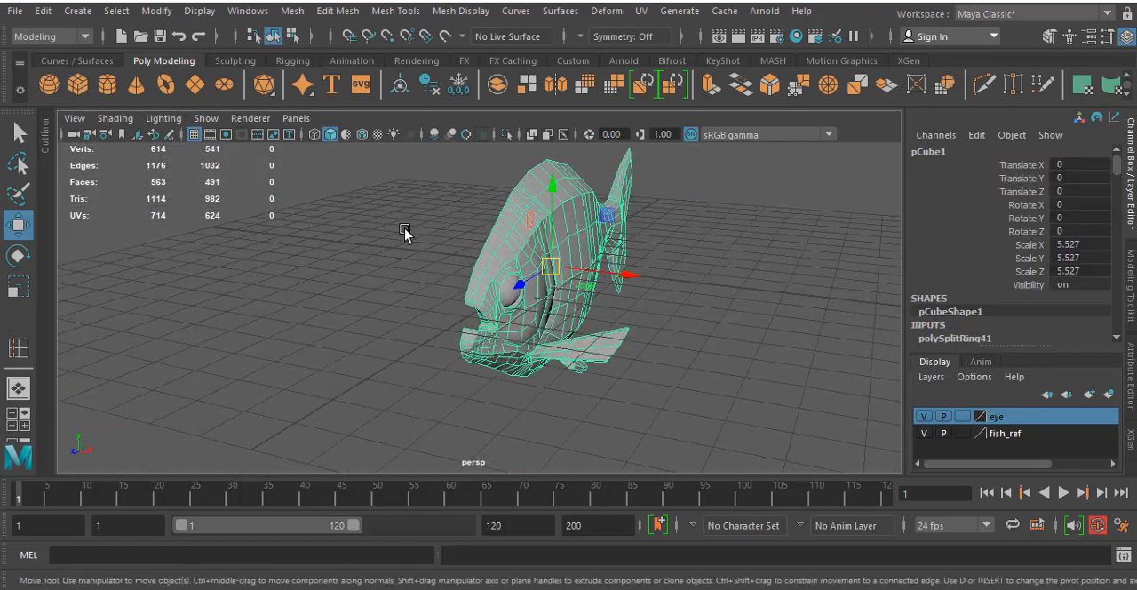
pyautogui.scroll(5, 422, 222)
pyautogui.moveTo(439, 210); pyautogui.dragTo(439, 99, button='right')
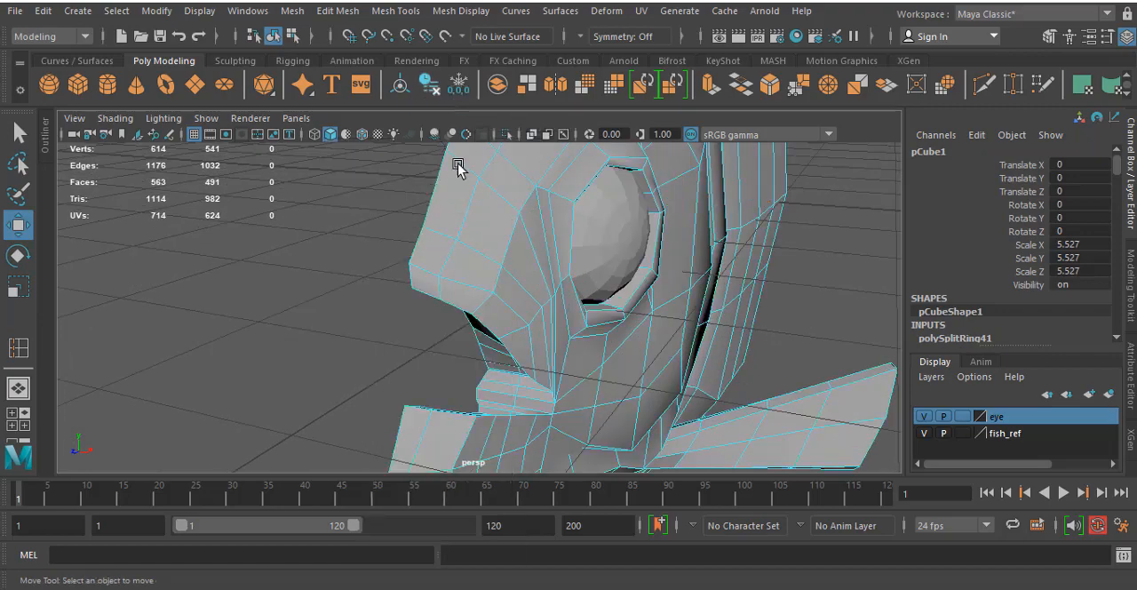
pyautogui.scroll(-5, 471, 249)
pyautogui.keyDown('alt'); pyautogui.moveTo(471, 249); pyautogui.dragTo(655, 219); pyautogui.keyUp('alt')
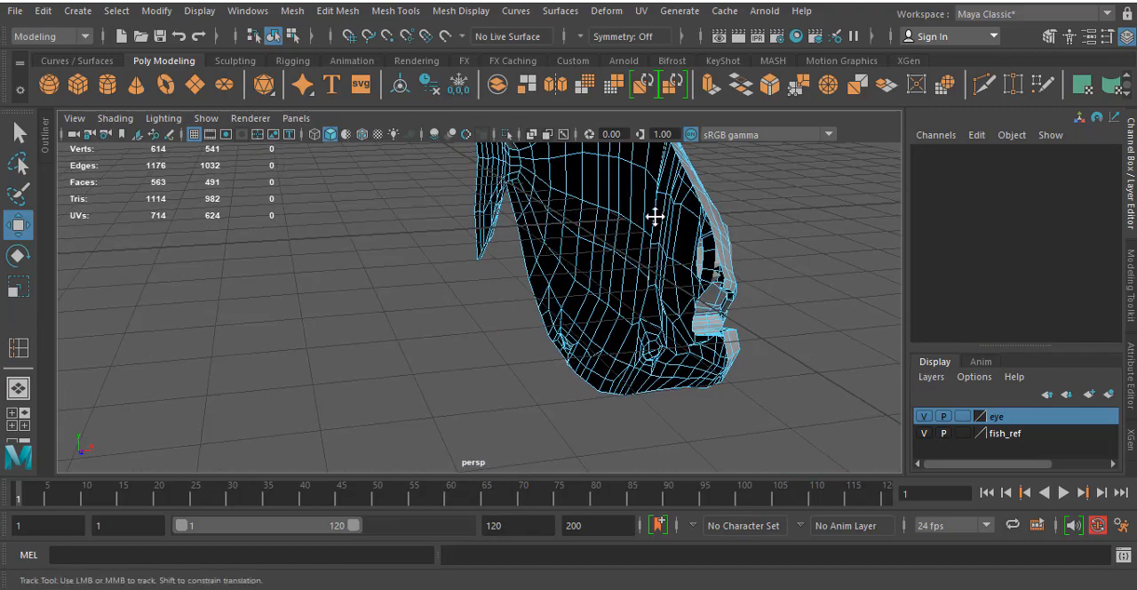
pyautogui.keyDown('alt'); pyautogui.moveTo(655, 219); pyautogui.dragTo(587, 315, button='middle'); pyautogui.keyUp('alt')
pyautogui.keyDown('alt'); pyautogui.moveTo(594, 255); pyautogui.dragTo(500, 298); pyautogui.keyUp('alt')
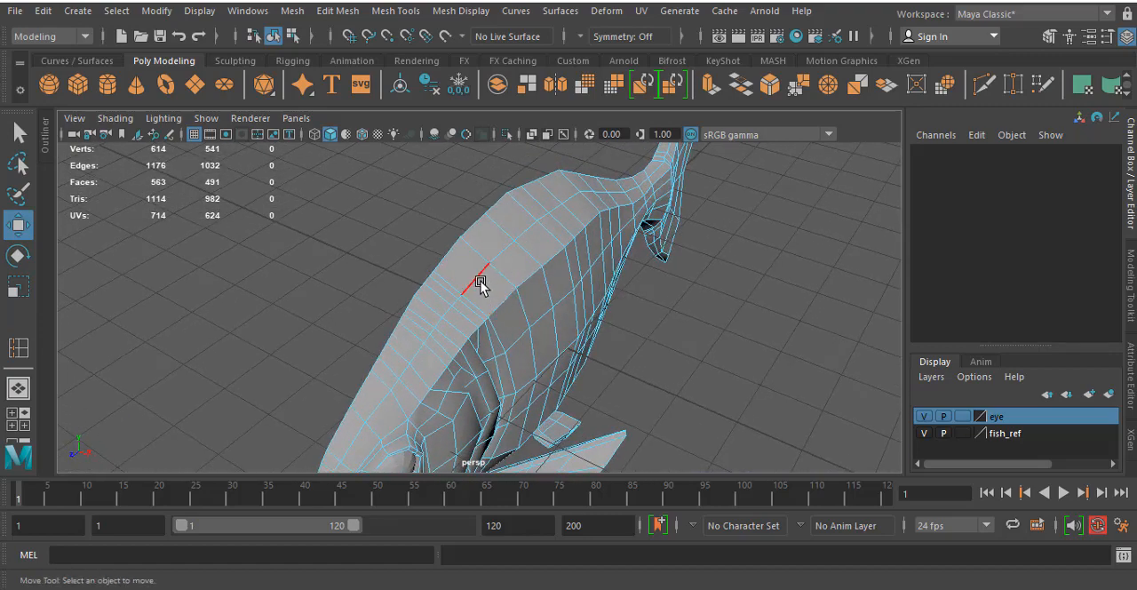
pyautogui.keyDown('alt'); pyautogui.moveTo(432, 299); pyautogui.dragTo(626, 197); pyautogui.keyUp('alt')
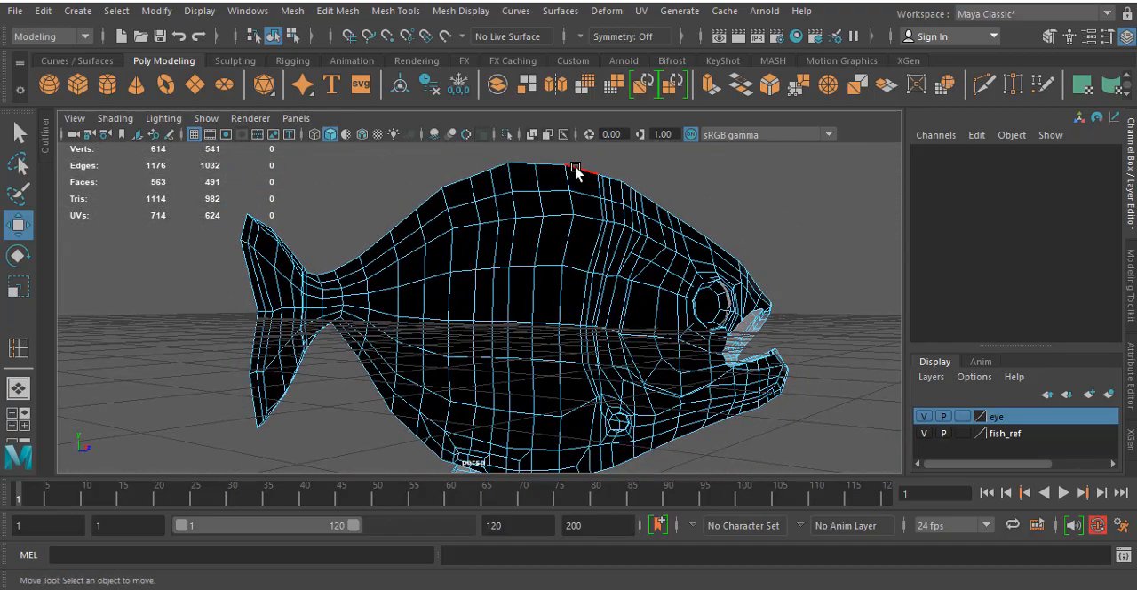
pyautogui.doubleClick(582, 169)
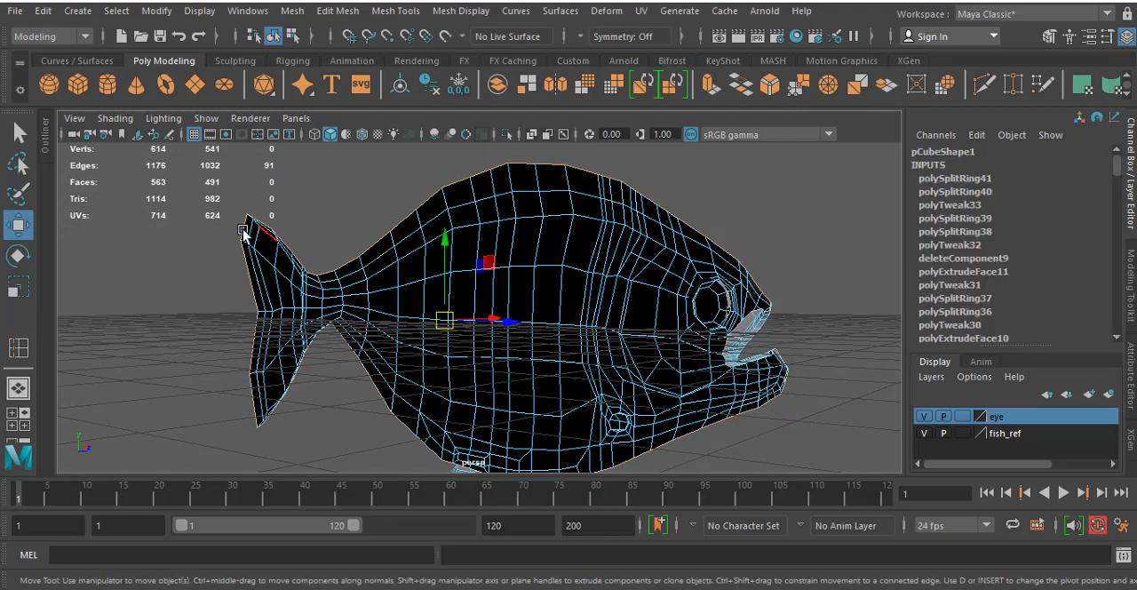
# - Check the selected border loop along the whole body and tail outline, using wireframe display with the grid hidden
pyautogui.keyDown('alt'); pyautogui.moveTo(556, 320); pyautogui.dragTo(514, 162, button='middle'); pyautogui.keyUp('alt')
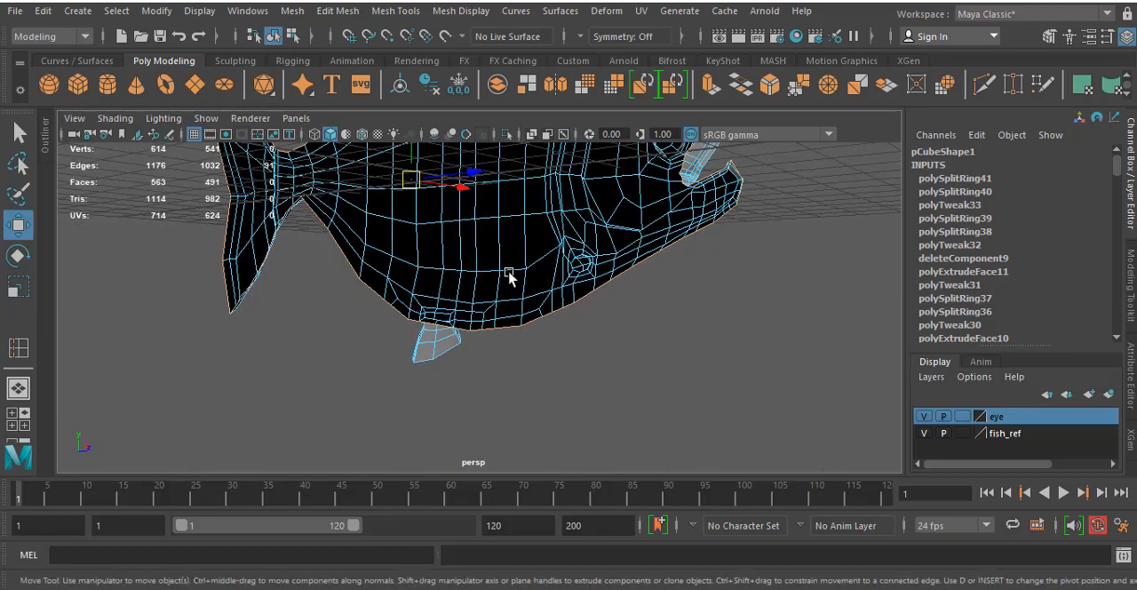
pyautogui.keyDown('alt'); pyautogui.moveTo(509, 276); pyautogui.dragTo(560, 259); pyautogui.keyUp('alt')
pyautogui.keyDown('alt'); pyautogui.moveTo(581, 258); pyautogui.dragTo(554, 343, button='middle'); pyautogui.keyUp('alt')
pyautogui.keyDown('alt'); pyautogui.moveTo(555, 343); pyautogui.dragTo(517, 273); pyautogui.keyUp('alt')
pyautogui.press('4')
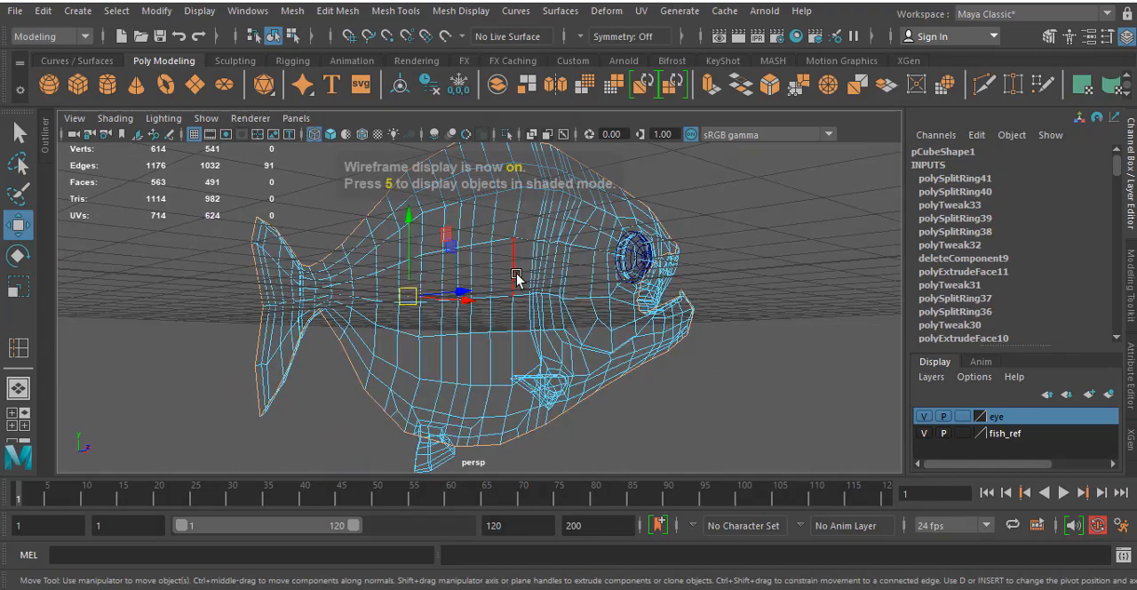
pyautogui.keyDown('alt'); pyautogui.moveTo(604, 267); pyautogui.dragTo(296, 313); pyautogui.keyUp('alt')
pyautogui.keyDown('alt'); pyautogui.moveTo(838, 357); pyautogui.dragTo(755, 306); pyautogui.keyUp('alt')
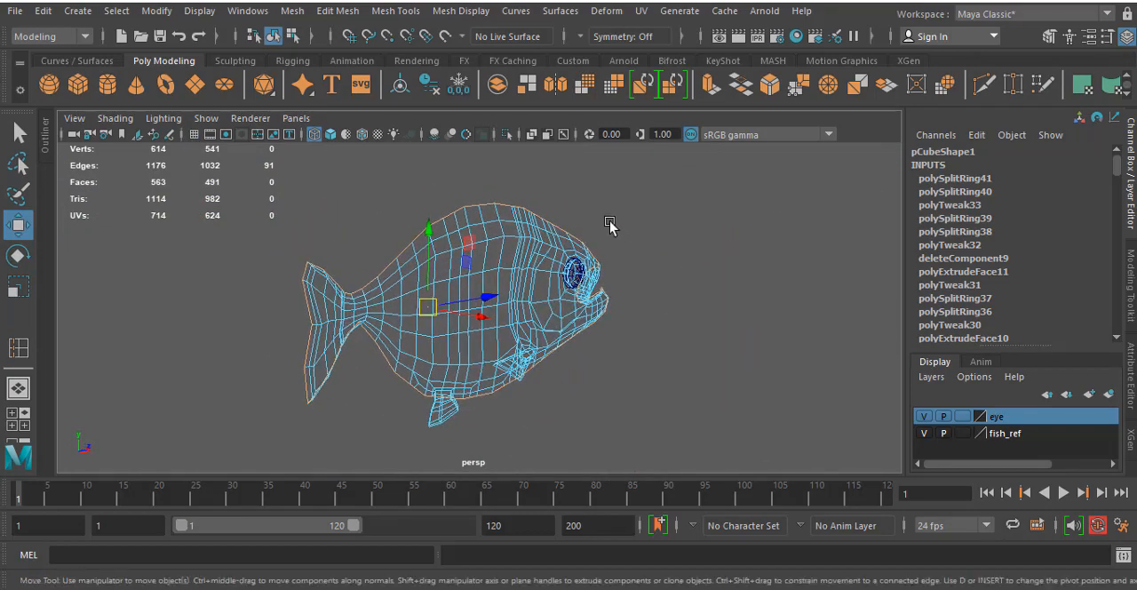
# - Convert the selected border edges to vertices and view the fish from the front
pyautogui.keyDown('ctrl'); pyautogui.rightClick(608, 225); pyautogui.keyUp('ctrl')
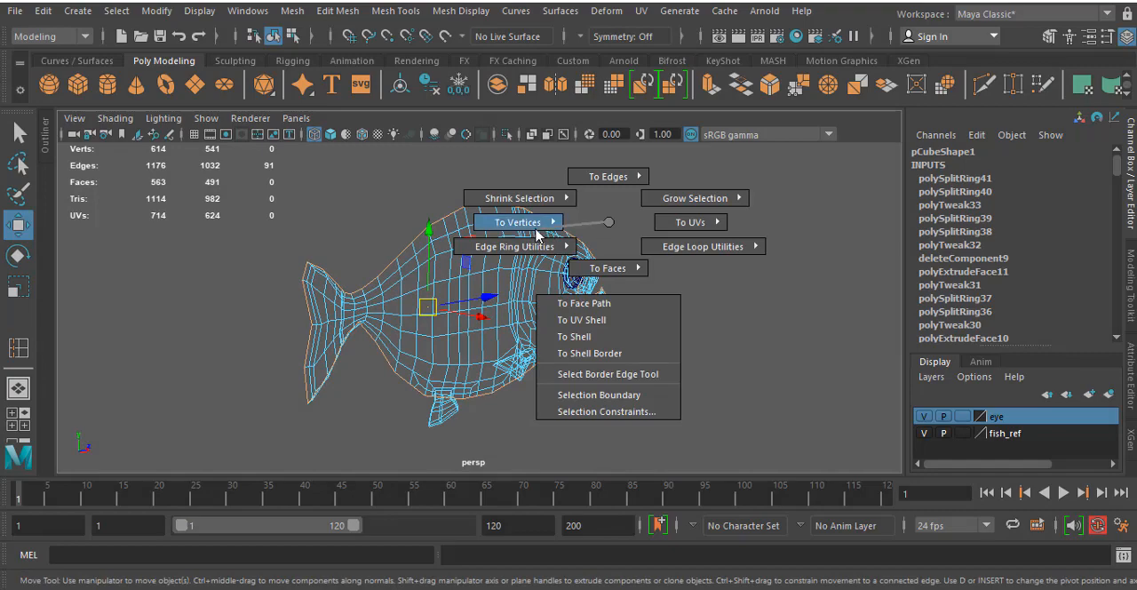
pyautogui.moveTo(503, 223)
pyautogui.click(463, 227)
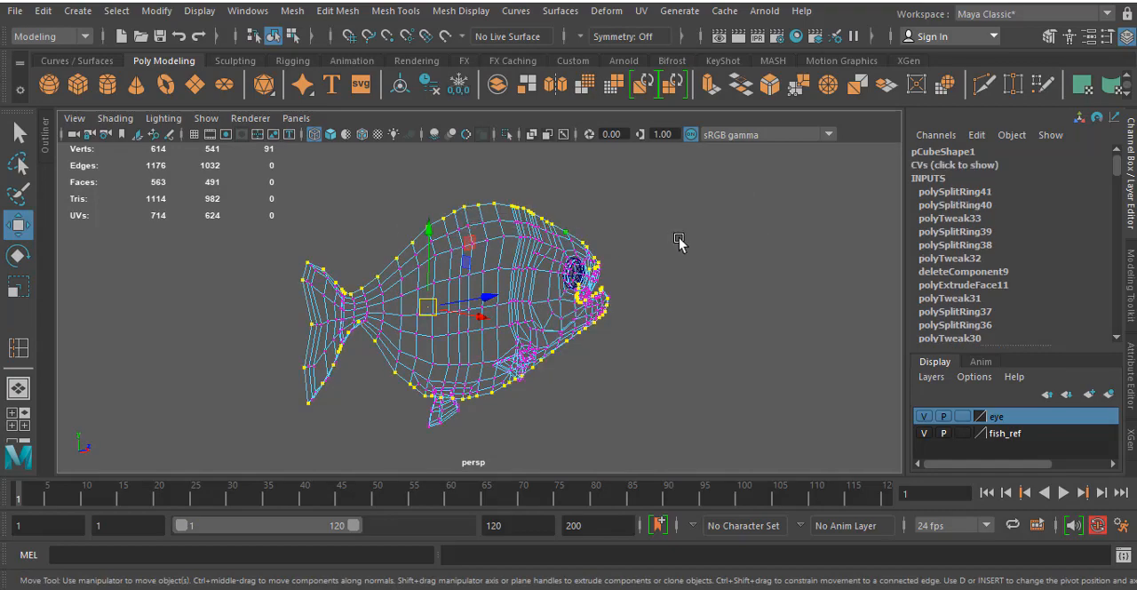
pyautogui.keyDown('alt'); pyautogui.moveTo(679, 242); pyautogui.dragTo(456, 208); pyautogui.keyUp('alt')
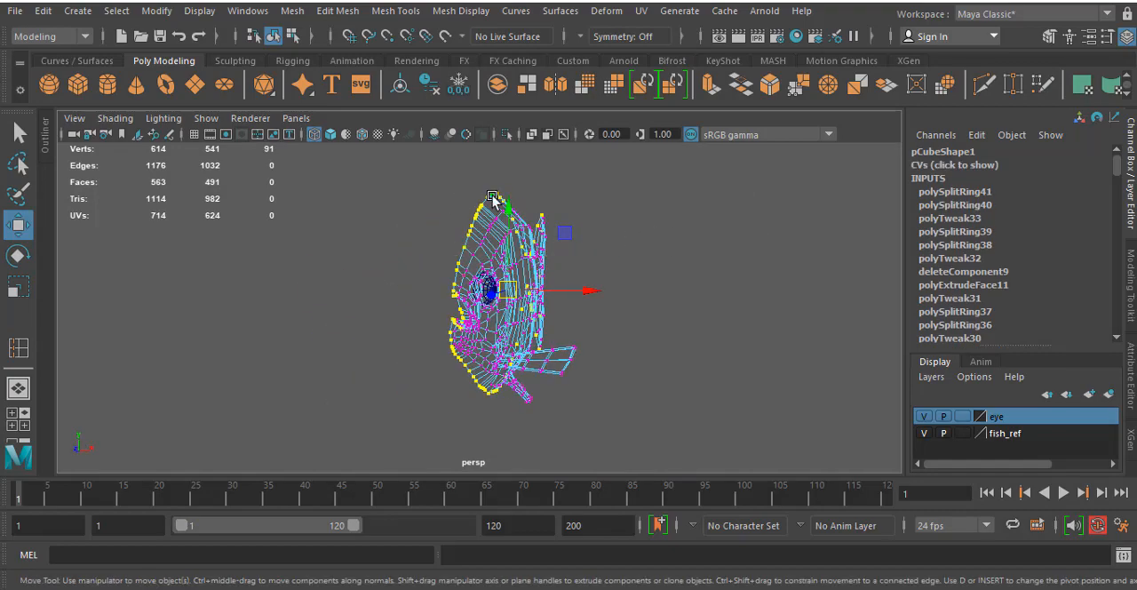
# - Examine the selected border vertices along the body against the centre grid line in the top view
pyautogui.press('space')
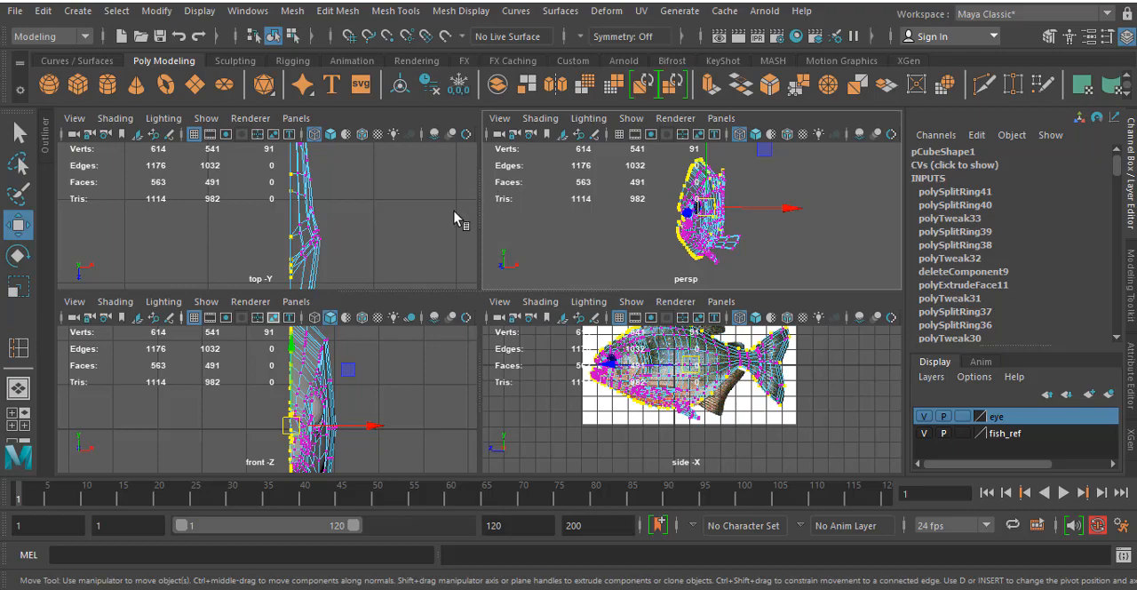
pyautogui.press('space')
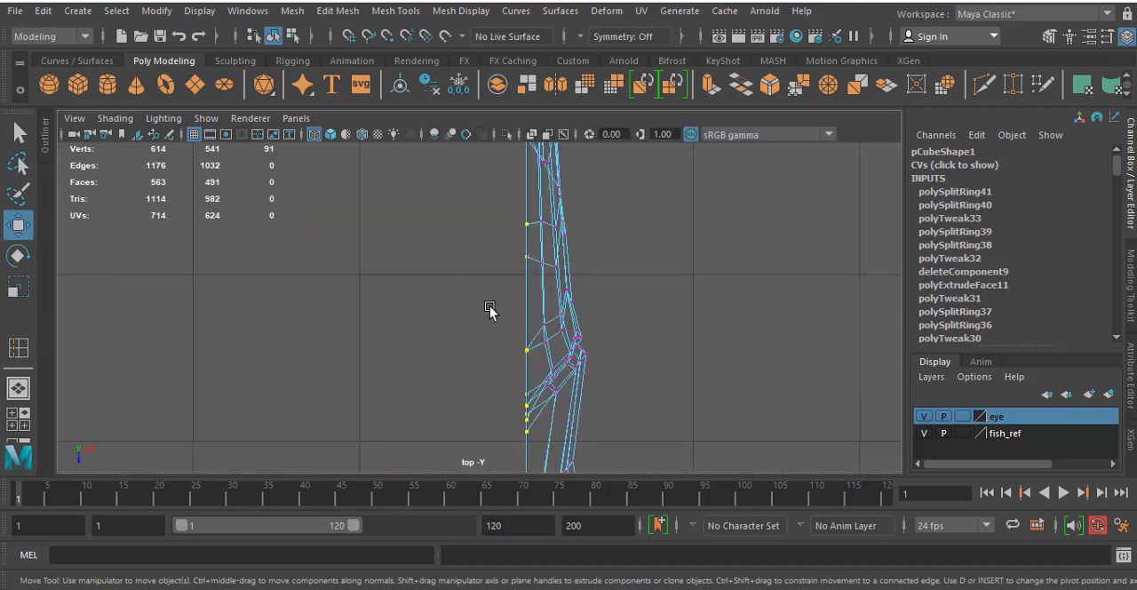
pyautogui.scroll(-2, 503, 309)
pyautogui.keyDown('alt'); pyautogui.moveTo(452, 363); pyautogui.dragTo(429, 166, button='middle'); pyautogui.keyUp('alt')
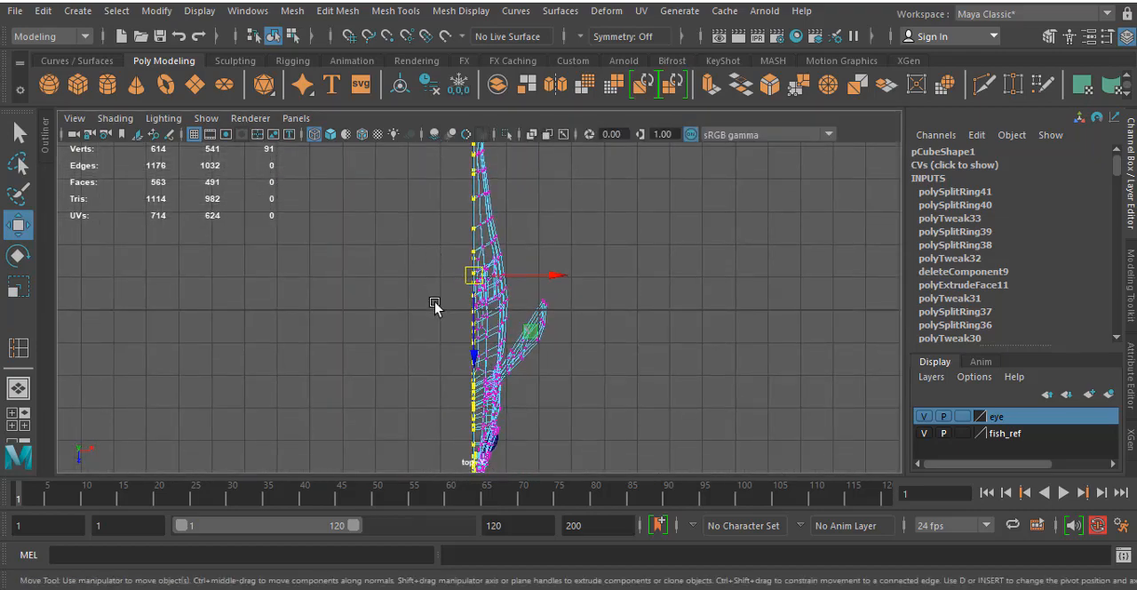
pyautogui.keyDown('alt'); pyautogui.moveTo(434, 303); pyautogui.dragTo(427, 156, button='middle'); pyautogui.keyUp('alt')
pyautogui.keyDown('alt'); pyautogui.moveTo(403, 214); pyautogui.dragTo(440, 304, button='middle'); pyautogui.keyUp('alt')
pyautogui.scroll(7, 437, 306)
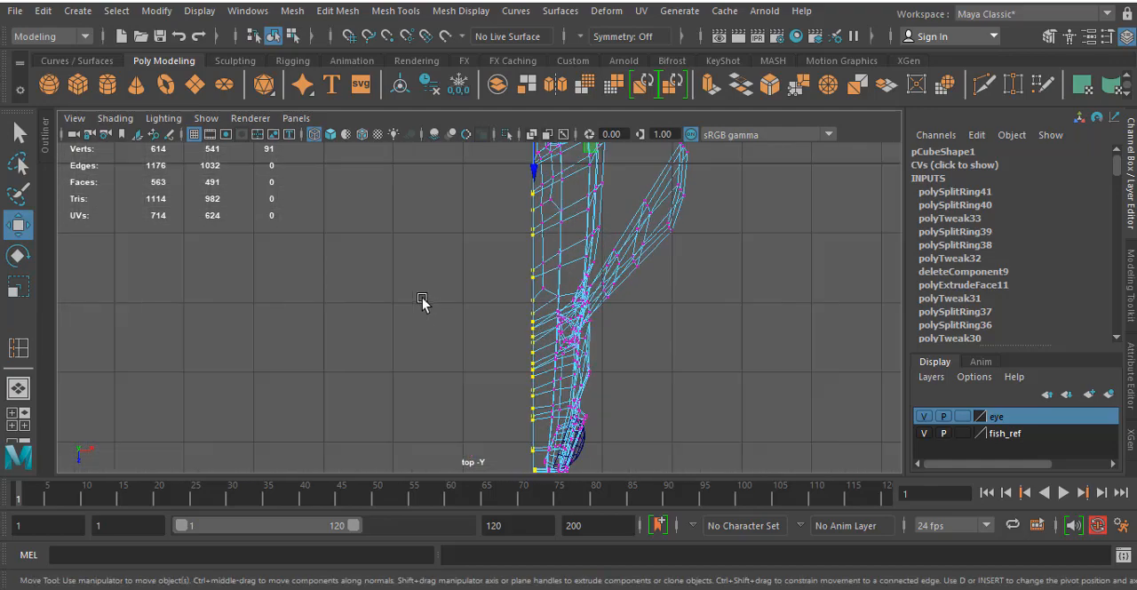
# - Check in the top view how the border vertices around the head and mouth sit relative to the centre line
pyautogui.keyDown('alt'); pyautogui.moveTo(444, 262); pyautogui.dragTo(441, 226); pyautogui.keyUp('alt')
pyautogui.keyDown('alt'); pyautogui.moveTo(441, 225); pyautogui.dragTo(418, 80, button='middle'); pyautogui.keyUp('alt')
pyautogui.scroll(4, 464, 355)
pyautogui.keyDown('alt'); pyautogui.moveTo(531, 362); pyautogui.dragTo(469, 212, button='middle'); pyautogui.keyUp('alt')
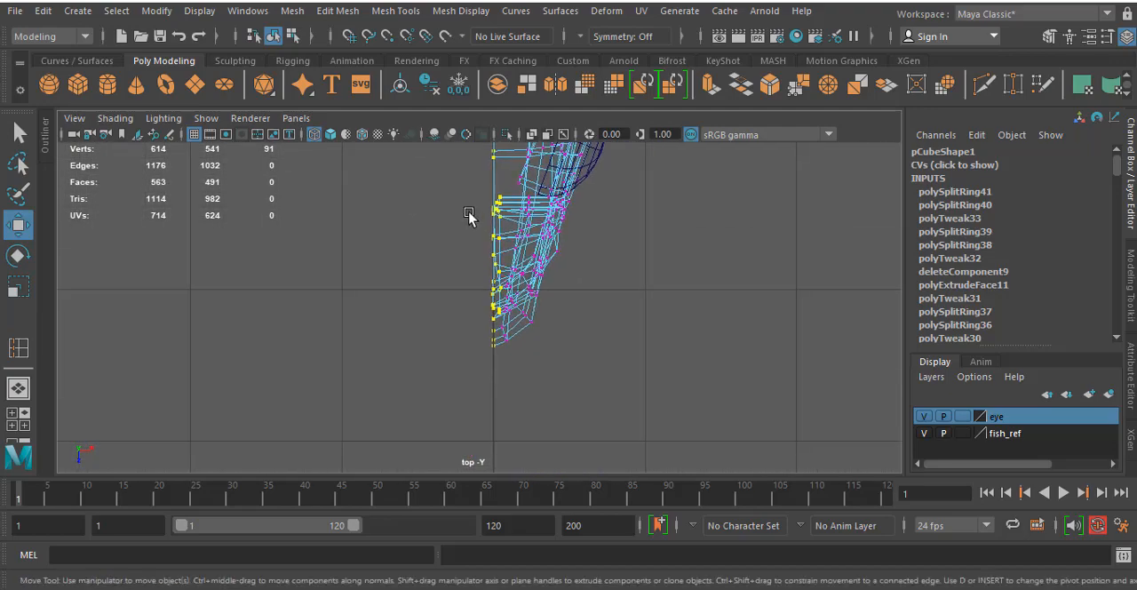
pyautogui.keyDown('alt'); pyautogui.moveTo(425, 208); pyautogui.dragTo(496, 431, button='middle'); pyautogui.keyUp('alt')
pyautogui.scroll(-8, 482, 325)
pyautogui.keyDown('alt'); pyautogui.moveTo(490, 327); pyautogui.dragTo(479, 164, button='middle'); pyautogui.keyUp('alt')
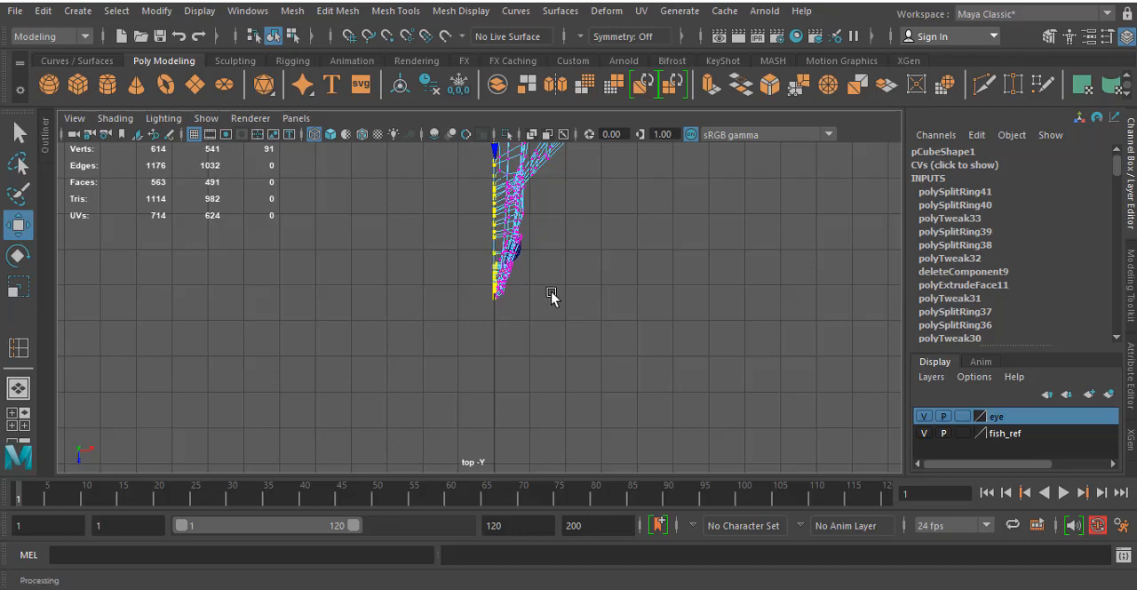
pyautogui.keyDown('alt'); pyautogui.moveTo(586, 288); pyautogui.dragTo(572, 448, button='middle'); pyautogui.keyUp('alt')
pyautogui.scroll(-1, 571, 302)
pyautogui.keyDown('alt'); pyautogui.moveTo(570, 305); pyautogui.dragTo(592, 355, button='middle'); pyautogui.keyUp('alt')
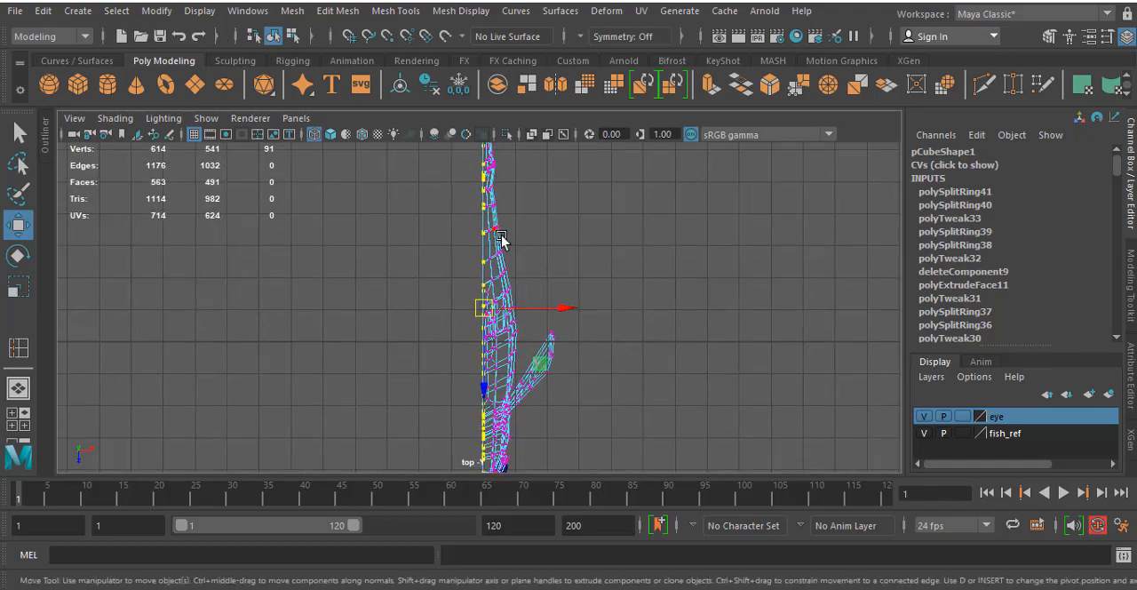
# - Open the Move tool's settings and expand the move snap settings to review Retain component spacing
pyautogui.doubleClick(13, 224)
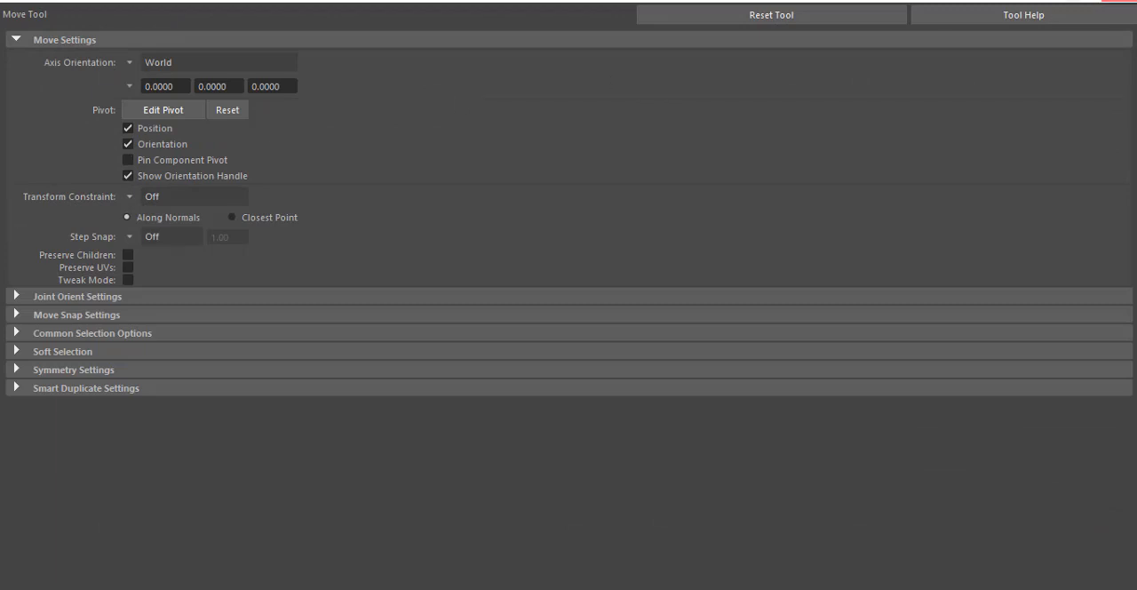
pyautogui.click(1120, 1)
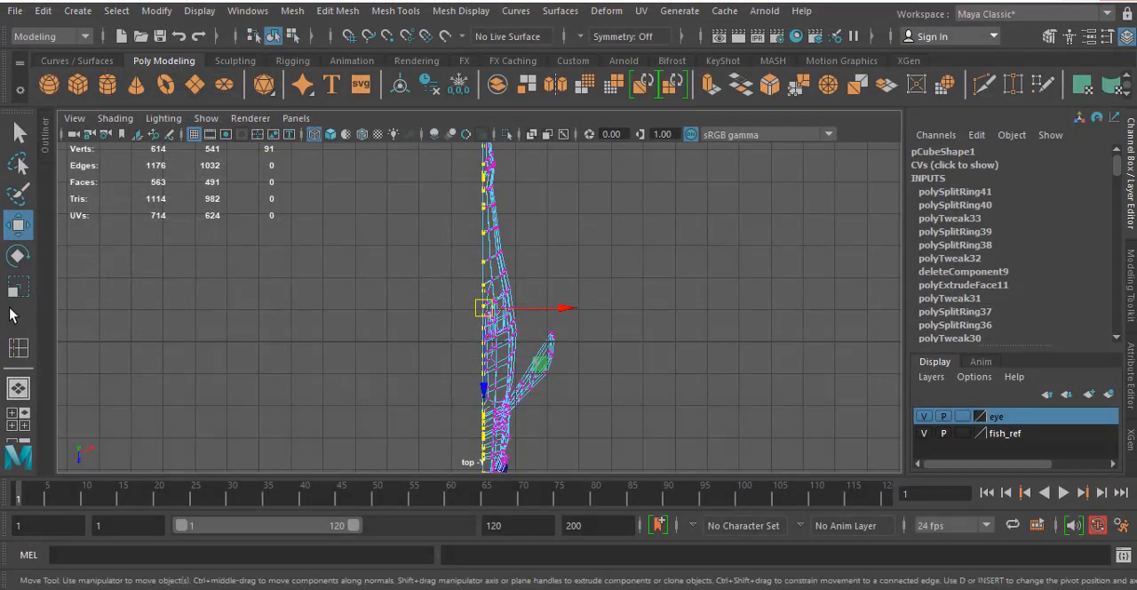
pyautogui.doubleClick(18, 226)
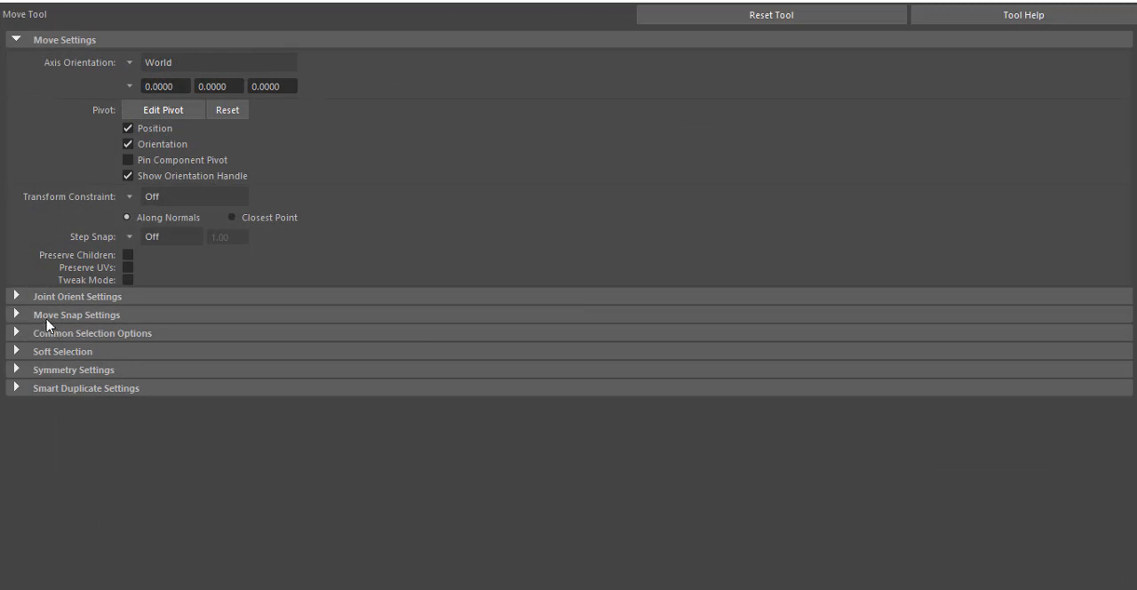
pyautogui.click(76, 315)
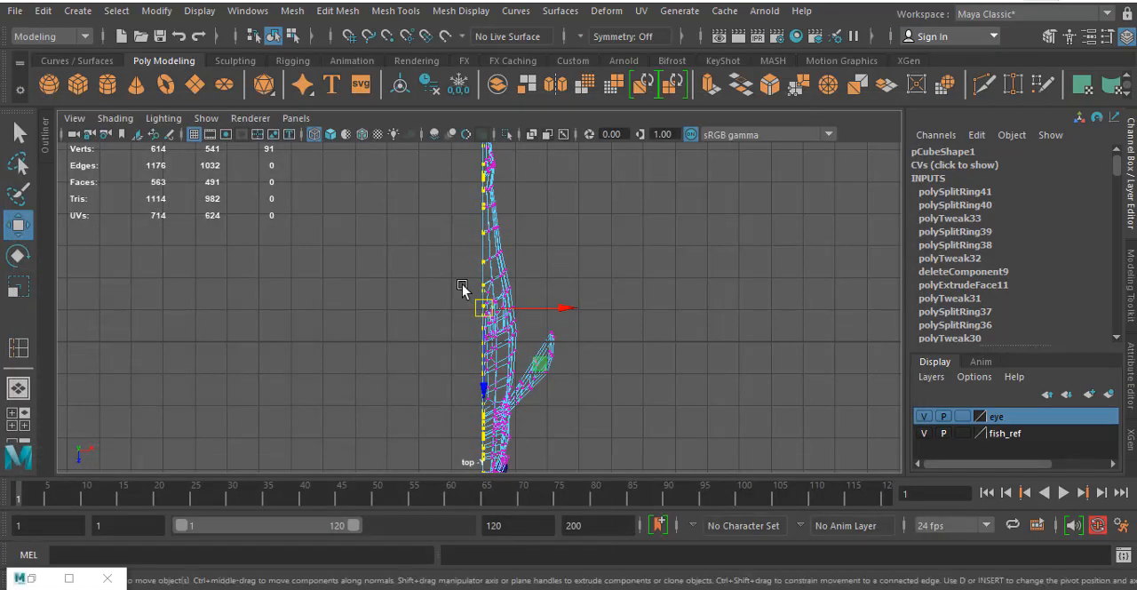
# - Flatten the selected border vertices onto the centre grid line by moving them along X with grid snapping
pyautogui.keyDown('alt'); pyautogui.moveTo(365, 289); pyautogui.dragTo(358, 334); pyautogui.keyUp('alt')
pyautogui.keyDown('alt'); pyautogui.moveTo(358, 334); pyautogui.dragTo(373, 236, button='middle'); pyautogui.keyUp('alt')
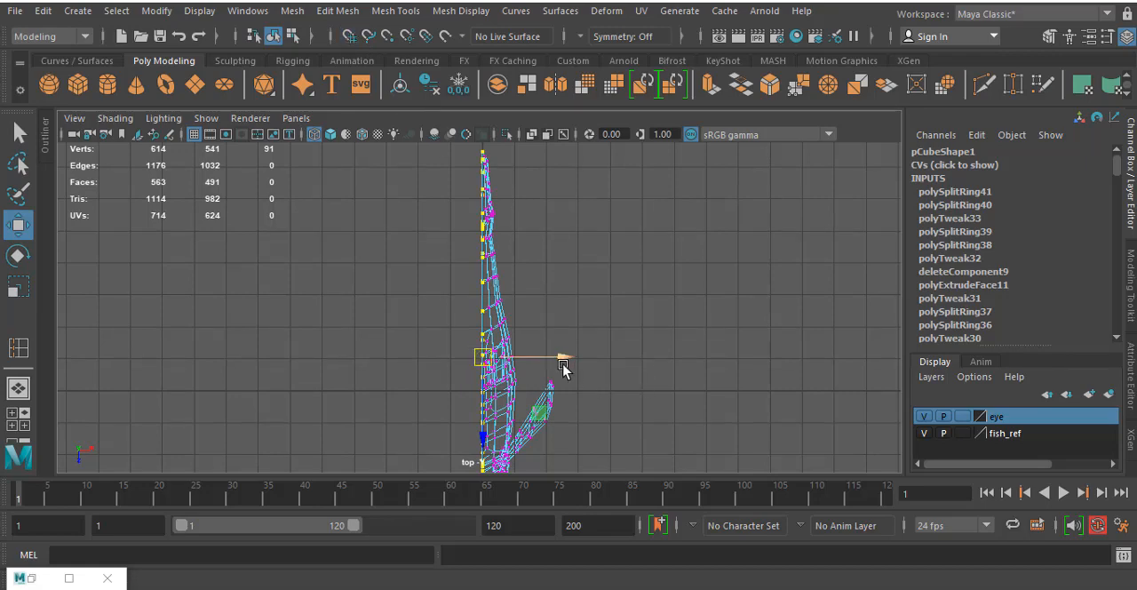
pyautogui.click(349, 39)
pyautogui.click(349, 38)
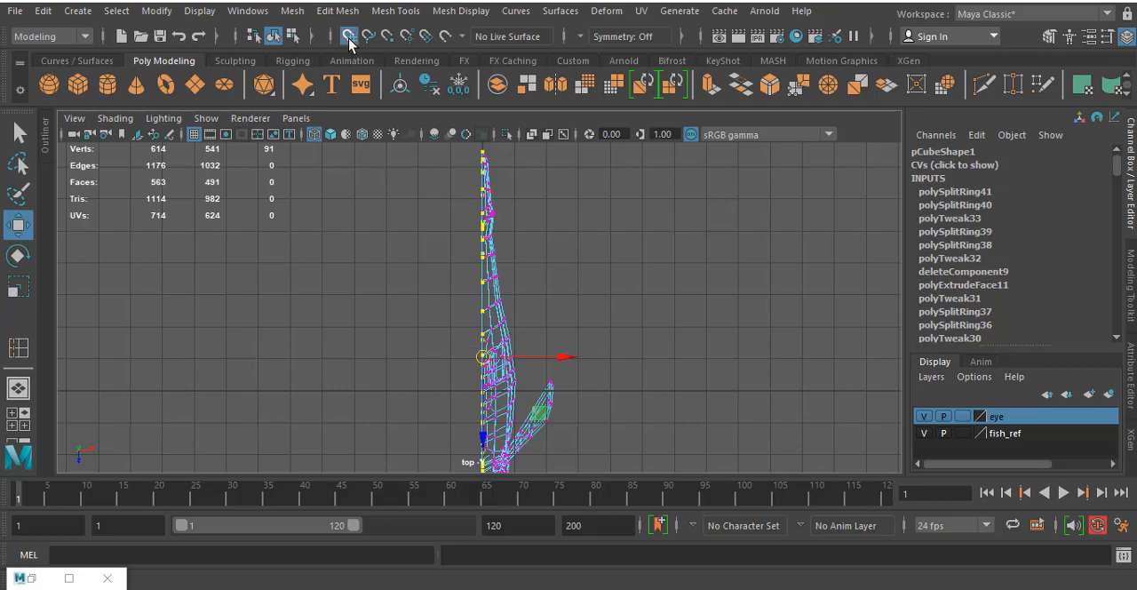
pyautogui.click(349, 38)
pyautogui.click(352, 35)
pyautogui.click(352, 36)
pyautogui.press('x')
pyautogui.press('x')
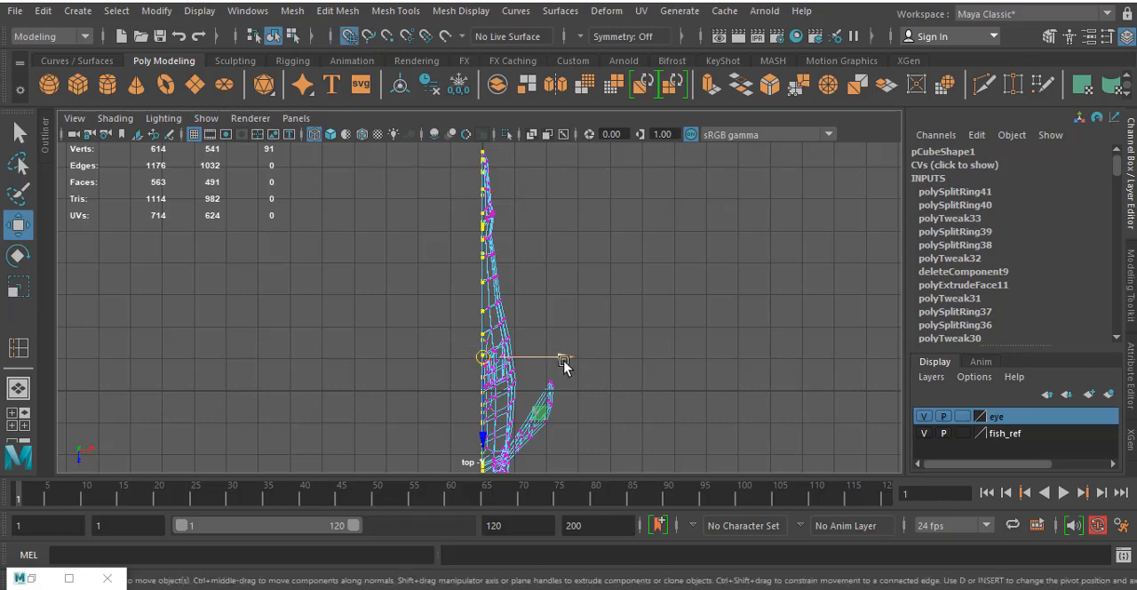
pyautogui.moveTo(564, 360); pyautogui.dragTo(485, 360)
# - Check the snapped border vertices around the head in the top view and undo the snap move
pyautogui.keyDown('alt'); pyautogui.moveTo(627, 310); pyautogui.dragTo(637, 138, button='middle'); pyautogui.keyUp('alt')
pyautogui.scroll(3, 499, 351)
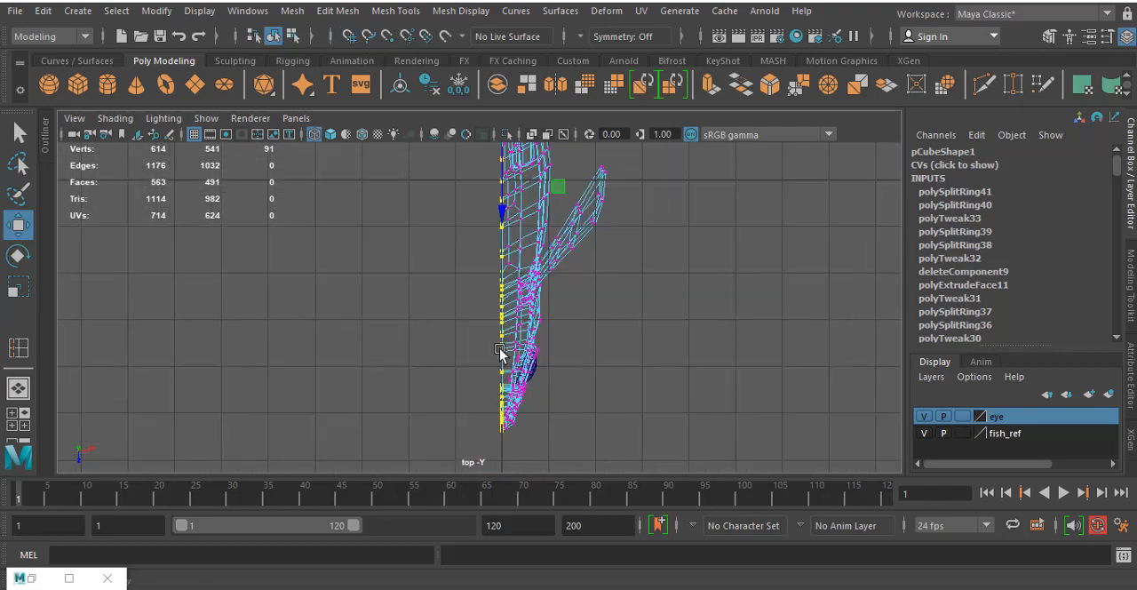
pyautogui.scroll(4, 499, 351)
pyautogui.keyDown('alt'); pyautogui.moveTo(543, 341); pyautogui.dragTo(524, 166, button='middle'); pyautogui.keyUp('alt')
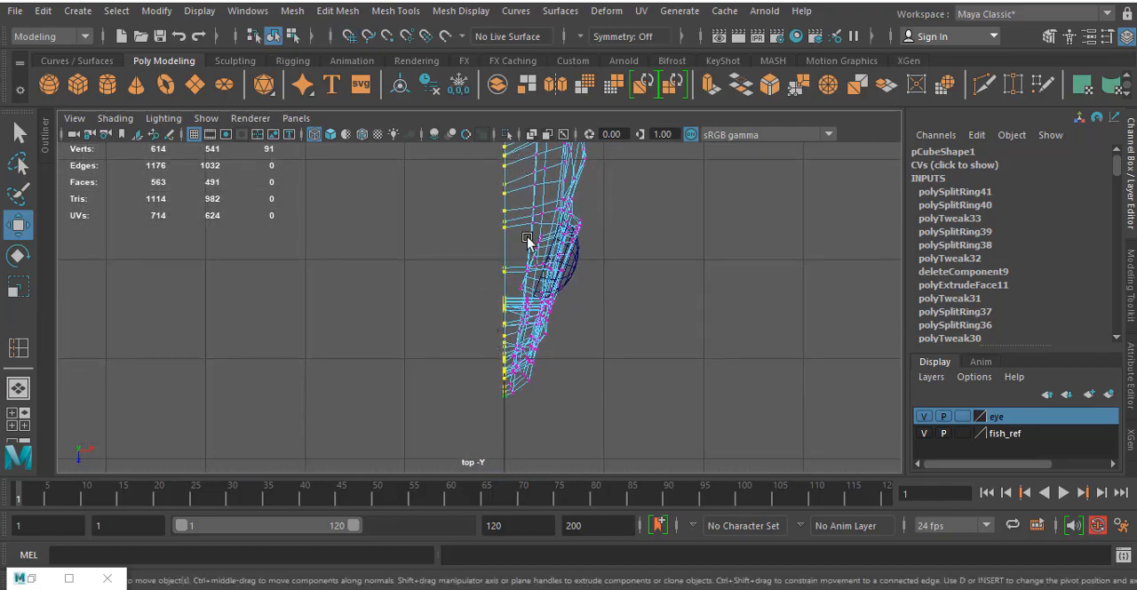
pyautogui.scroll(3, 483, 405)
pyautogui.scroll(-1, 544, 358)
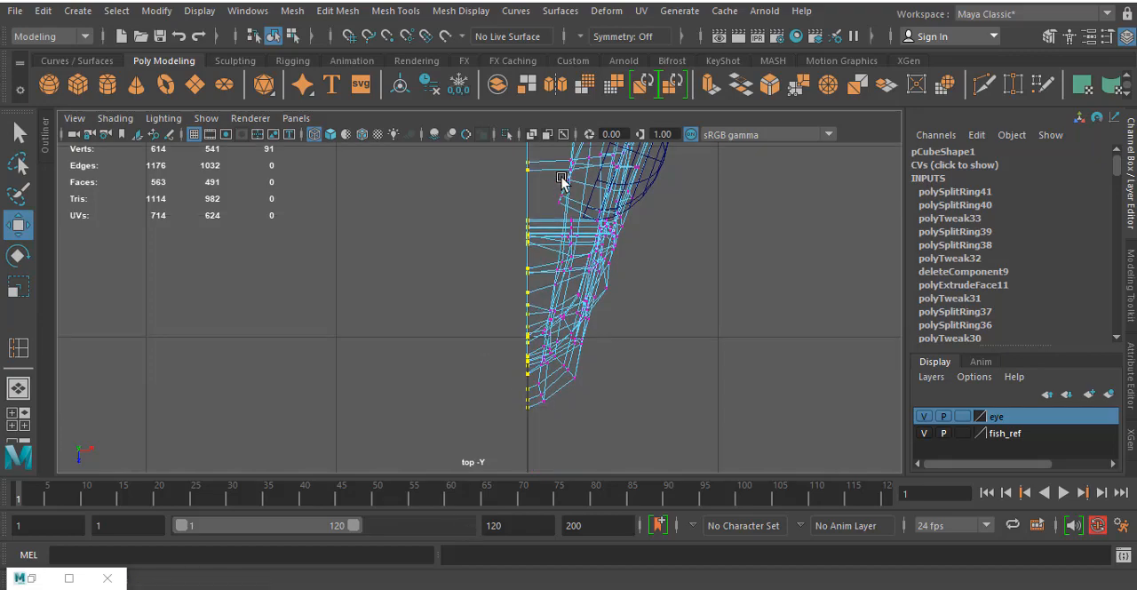
pyautogui.keyDown('alt'); pyautogui.moveTo(562, 178); pyautogui.dragTo(562, 121, button='middle'); pyautogui.keyUp('alt')
pyautogui.keyDown('alt'); pyautogui.moveTo(564, 203); pyautogui.dragTo(564, 320, button='middle'); pyautogui.keyUp('alt')
pyautogui.hotkey('ctrl', 'z')
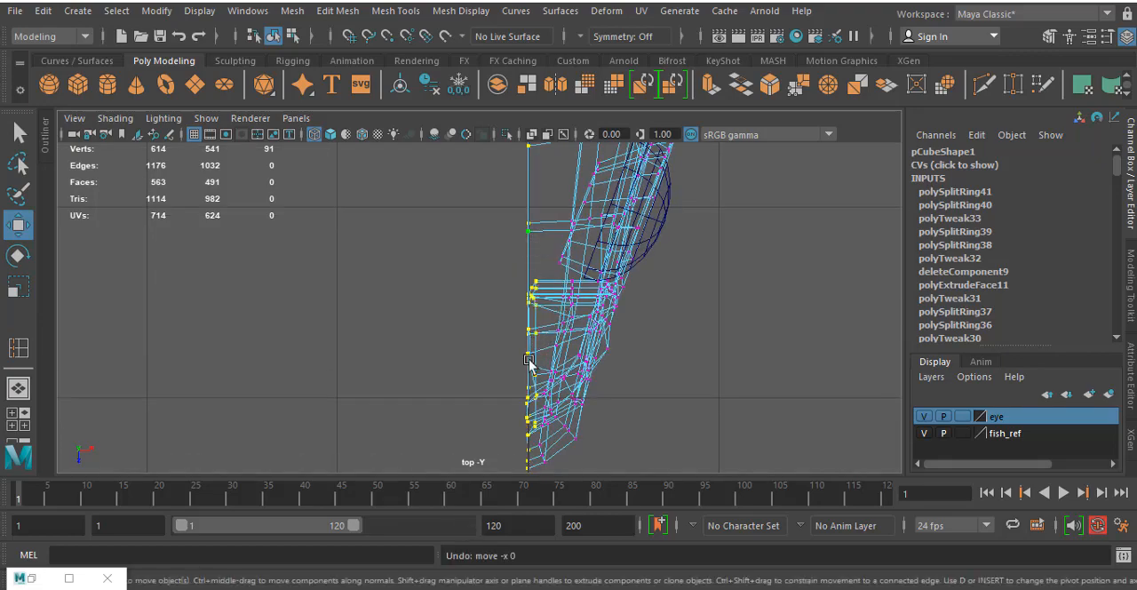
# - Examine the unsnapped border vertices at the head again and recheck that Retain component spacing is off for the Move tool
pyautogui.scroll(-5, 548, 340)
pyautogui.scroll(4, 548, 341)
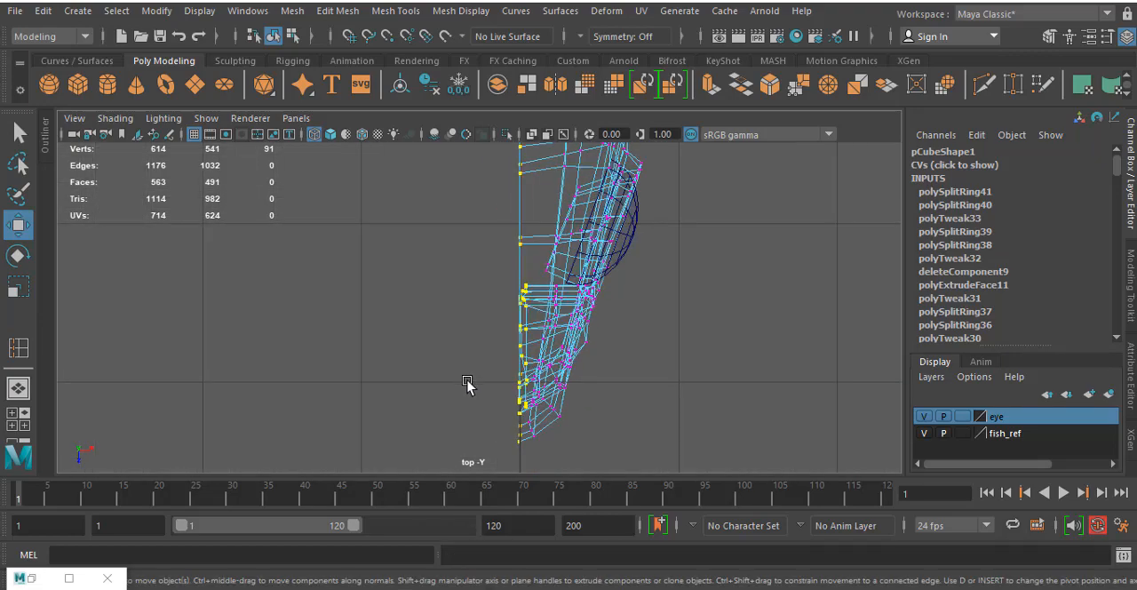
pyautogui.scroll(1, 467, 382)
pyautogui.scroll(-6, 545, 317)
pyautogui.keyDown('alt'); pyautogui.moveTo(576, 224); pyautogui.dragTo(583, 374, button='middle'); pyautogui.keyUp('alt')
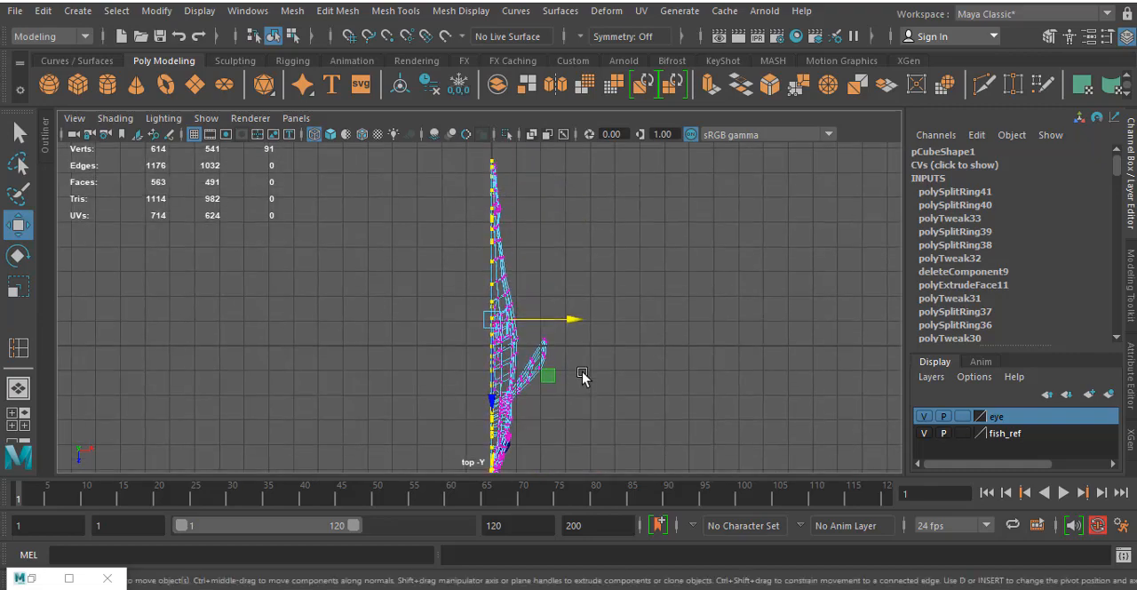
pyautogui.doubleClick(18, 230)
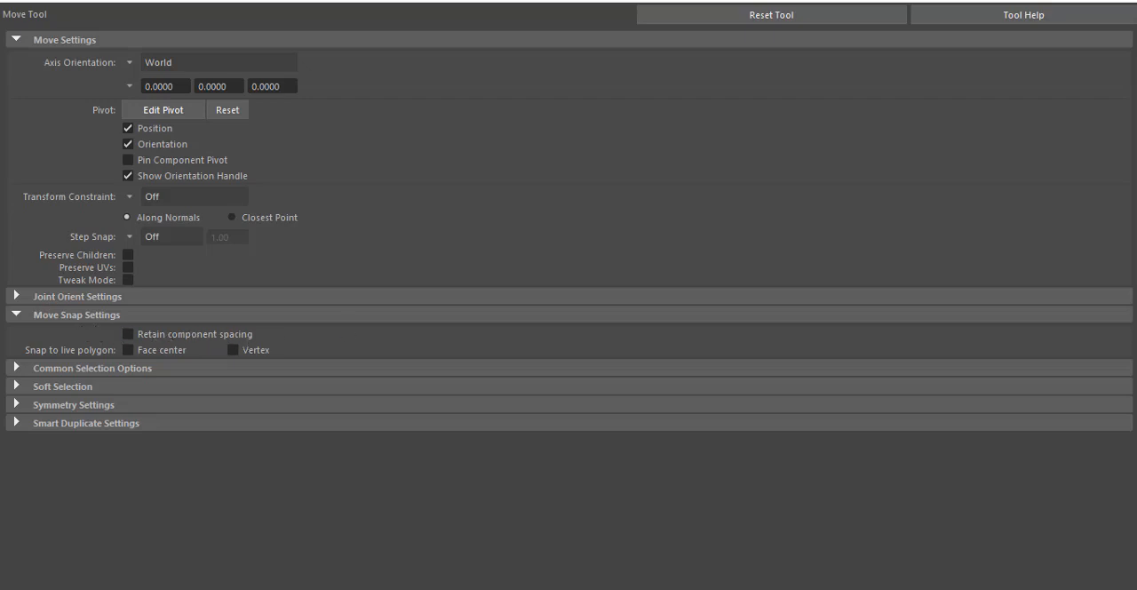
pyautogui.click(1033, 0)
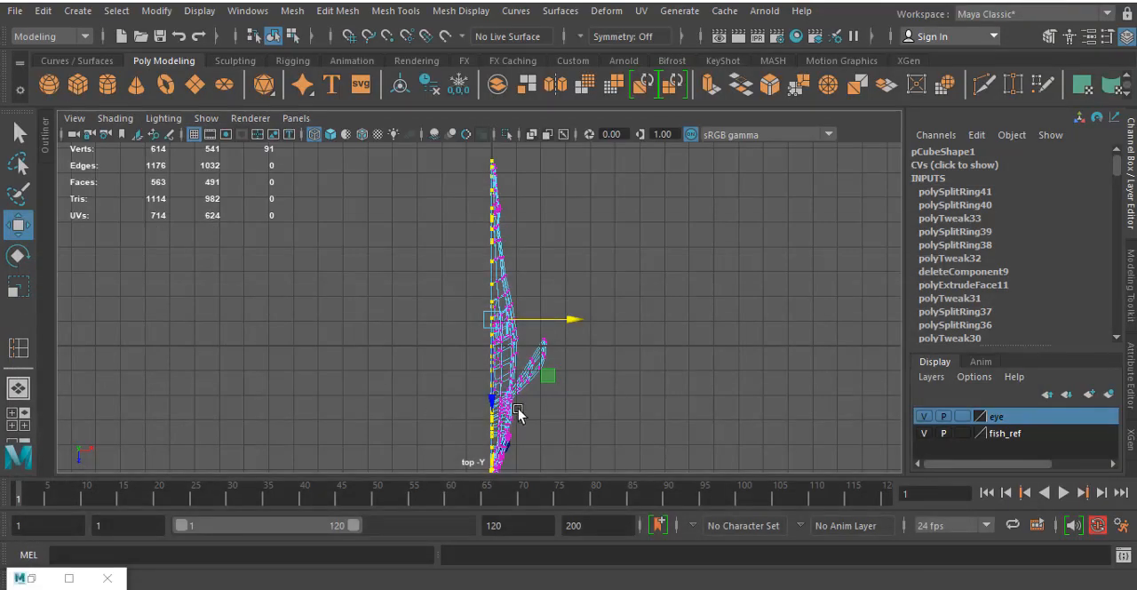
# - Snap all selected border vertices back onto the centre grid line along X and clear the selection
pyautogui.press('x')
pyautogui.moveTo(569, 331)
pyautogui.mouseDown()
pyautogui.moveTo(646, 331)
pyautogui.moveTo(570, 331)
pyautogui.mouseUp()
pyautogui.press('x')
pyautogui.click(739, 234)
# - Return to the perspective view and select the half fish as a whole object in object mode
pyautogui.press('space')
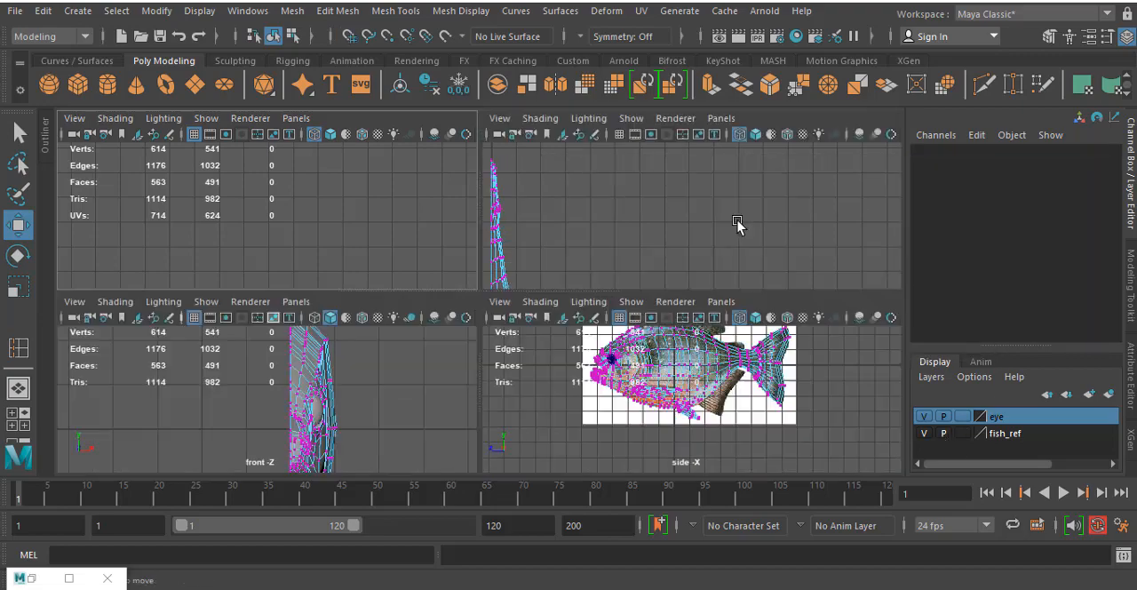
pyautogui.press('space')
pyautogui.moveTo(542, 277)
pyautogui.keyDown('alt'); pyautogui.mouseDown()
pyautogui.moveTo(518, 289)
pyautogui.moveTo(533, 264)
pyautogui.moveTo(558, 272)
pyautogui.mouseUp(); pyautogui.keyUp('alt')
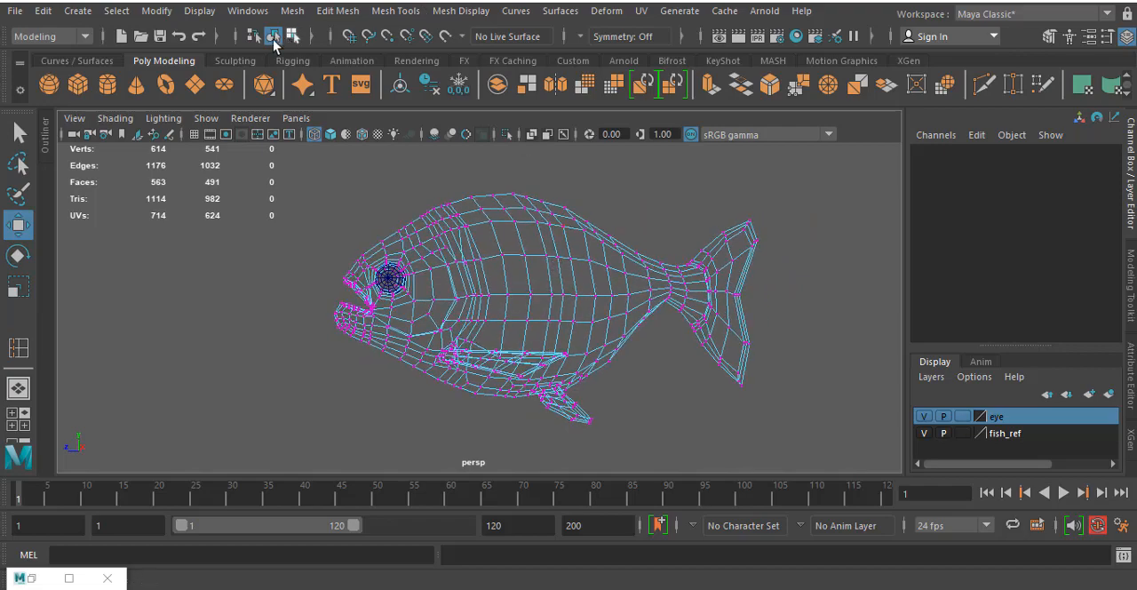
pyautogui.click(272, 37)
pyautogui.moveTo(327, 349)
pyautogui.keyDown('alt'); pyautogui.mouseDown()
pyautogui.moveTo(429, 377)
pyautogui.moveTo(296, 377)
pyautogui.moveTo(323, 350)
pyautogui.mouseUp(); pyautogui.keyUp('alt')
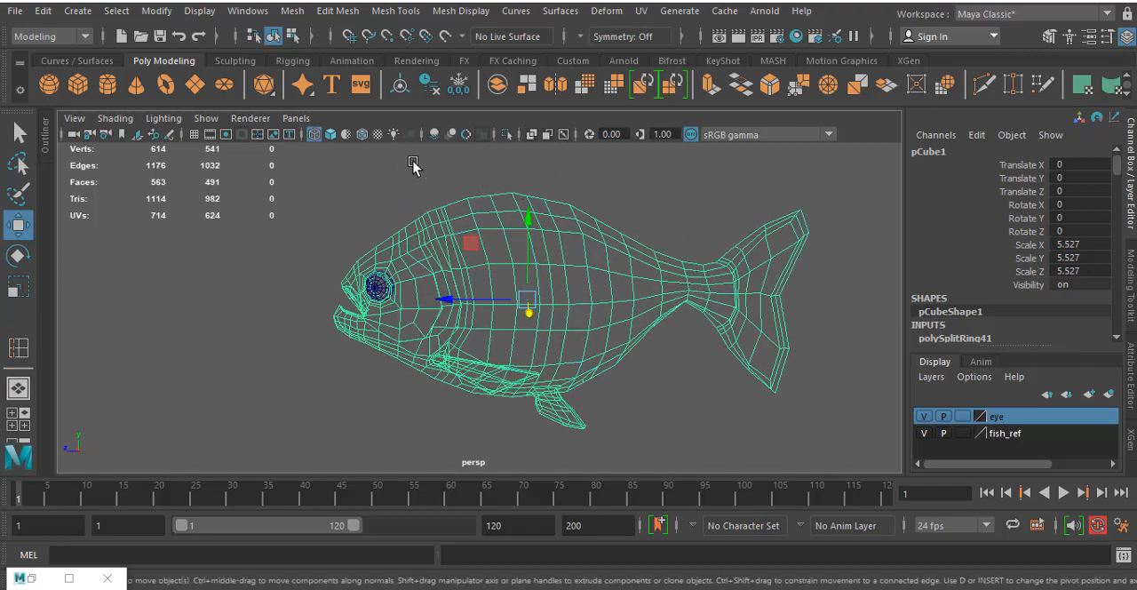
pyautogui.keyDown('alt'); pyautogui.moveTo(393, 317); pyautogui.dragTo(369, 307); pyautogui.keyUp('alt')
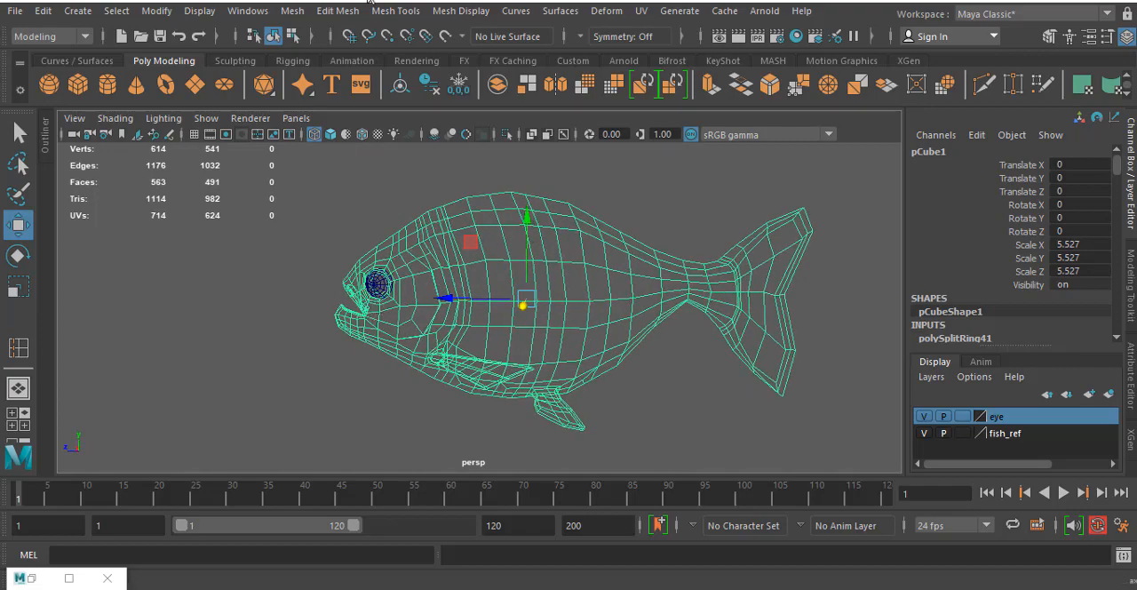
# - Mirror the half fish across the world X axis in the negative direction, combined with the original and with border vertices merged
pyautogui.click(338, 11)
pyautogui.moveTo(293, 10)
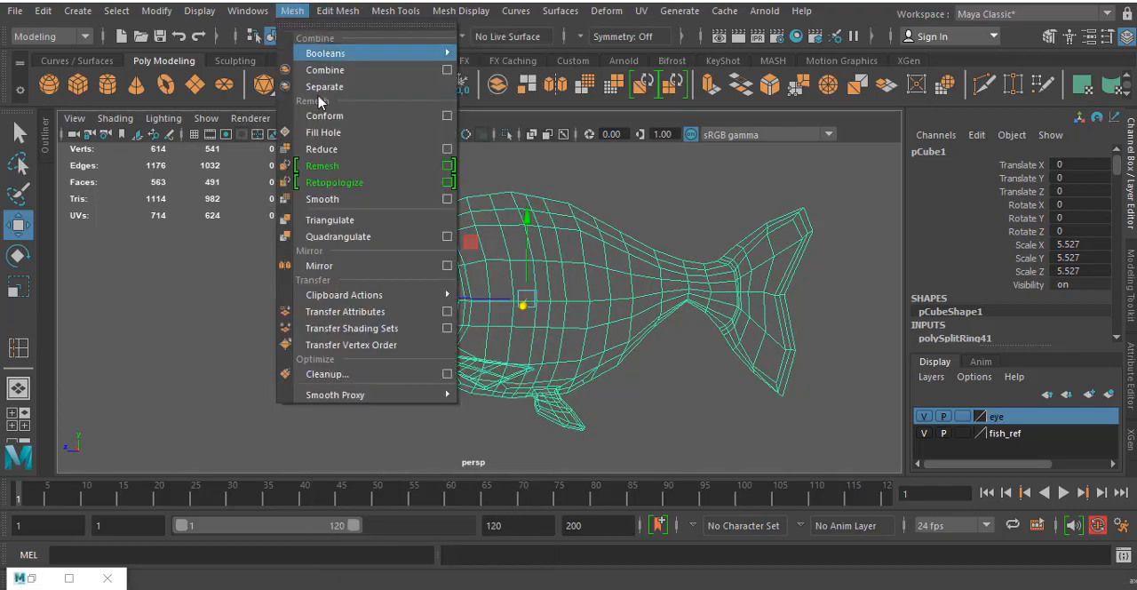
pyautogui.moveTo(340, 283)
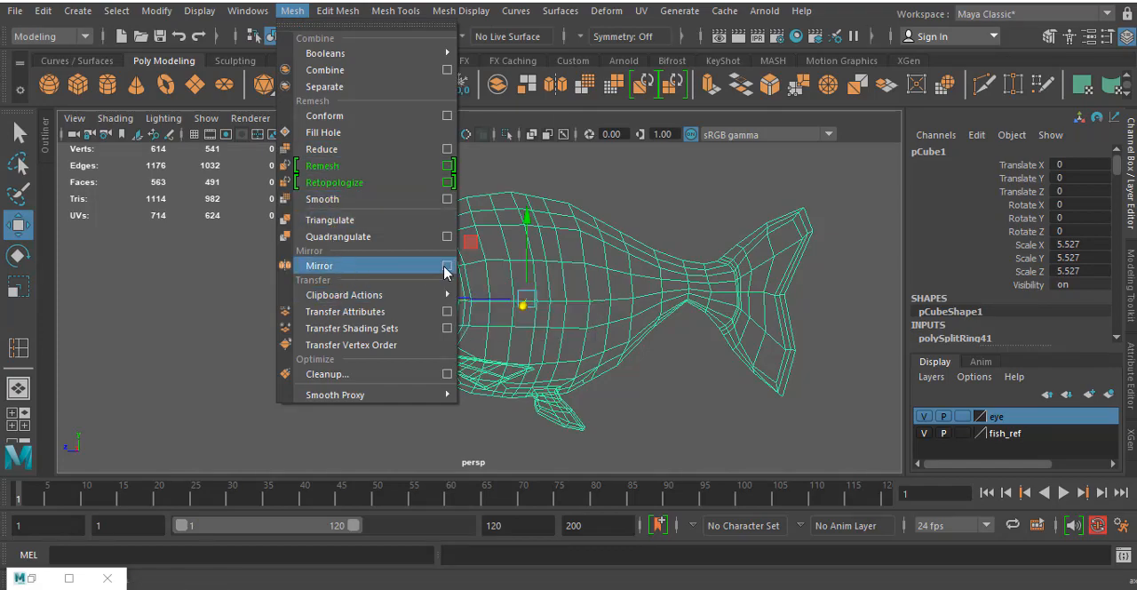
pyautogui.click(447, 265)
pyautogui.moveTo(775, 103); pyautogui.dragTo(802, 69)
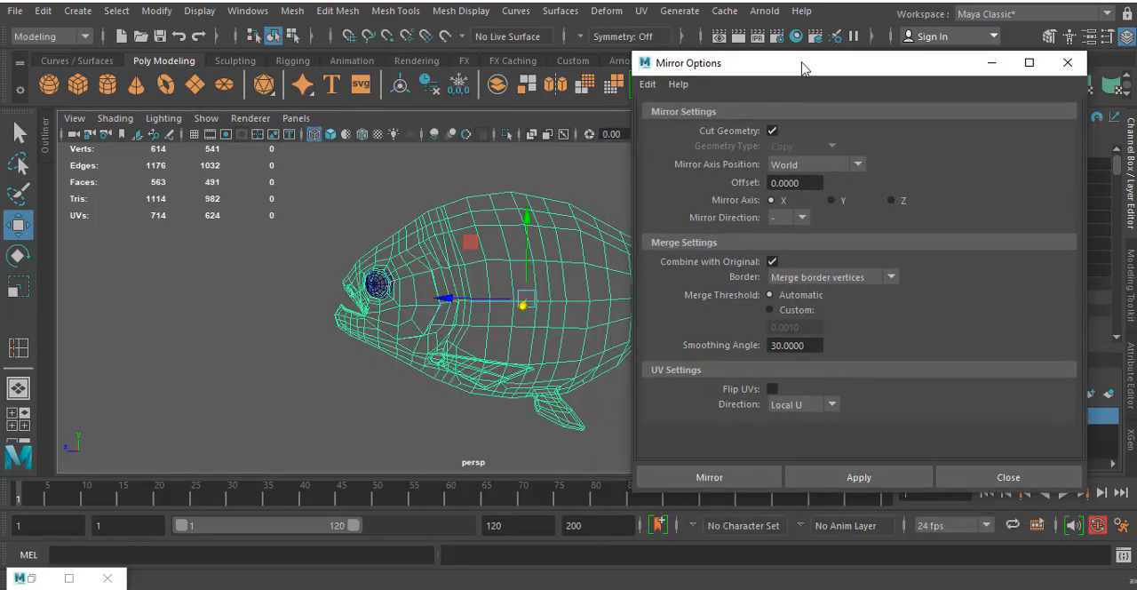
pyautogui.keyDown('alt'); pyautogui.moveTo(242, 402); pyautogui.dragTo(427, 420); pyautogui.keyUp('alt')
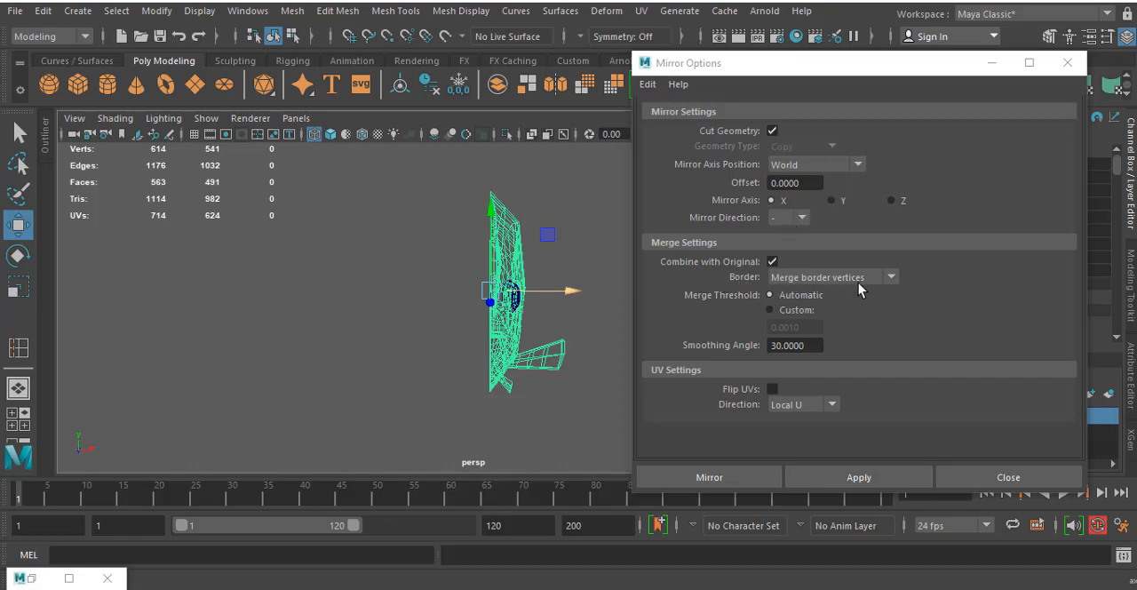
pyautogui.click(892, 278)
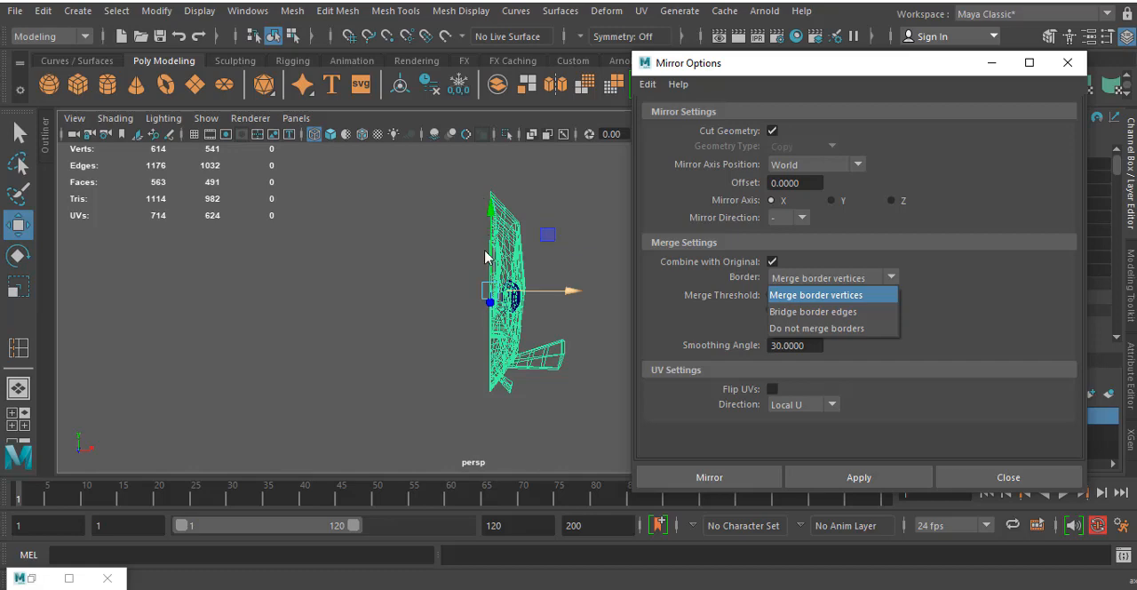
pyautogui.click(978, 298)
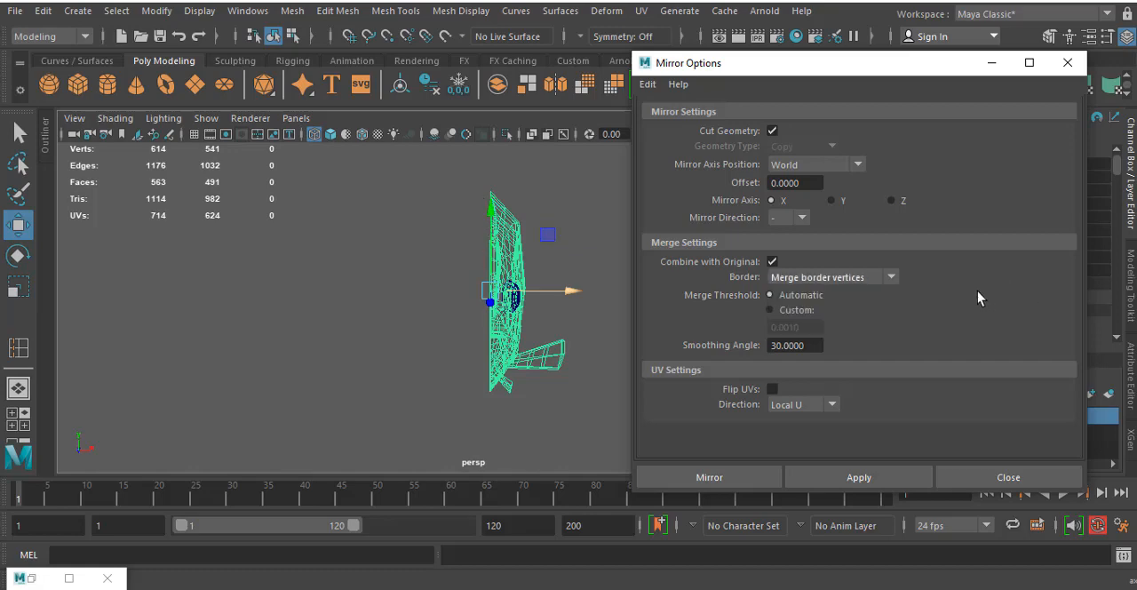
pyautogui.click(859, 480)
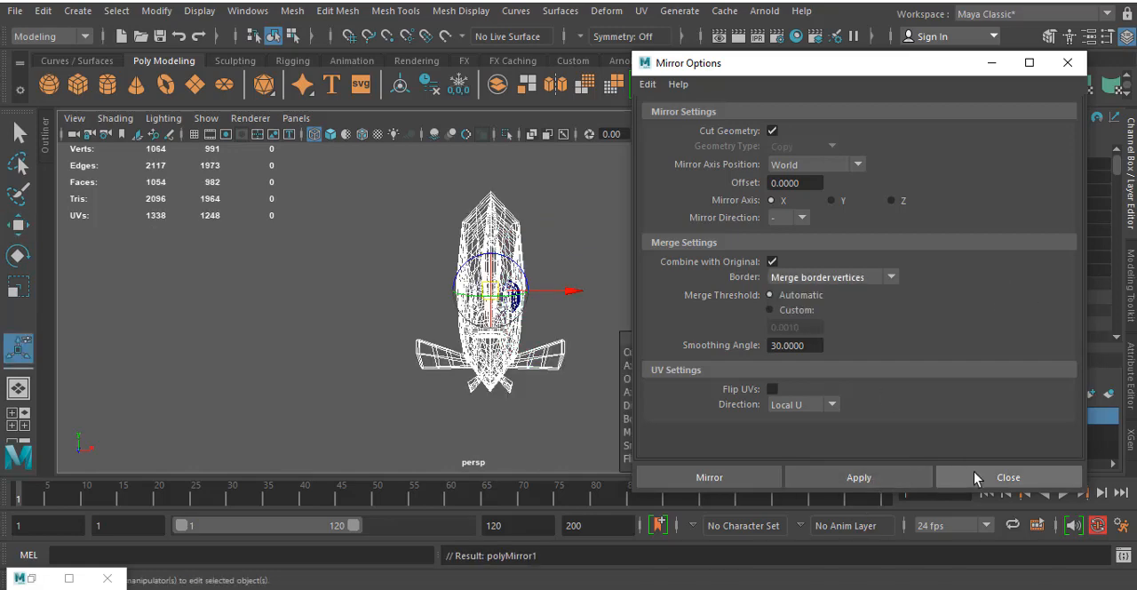
pyautogui.click(974, 476)
# - Inspect the mirrored fish's wireframe from the side, front and back, especially along the centre seam
pyautogui.keyDown('alt'); pyautogui.moveTo(673, 247); pyautogui.dragTo(645, 205); pyautogui.keyUp('alt')
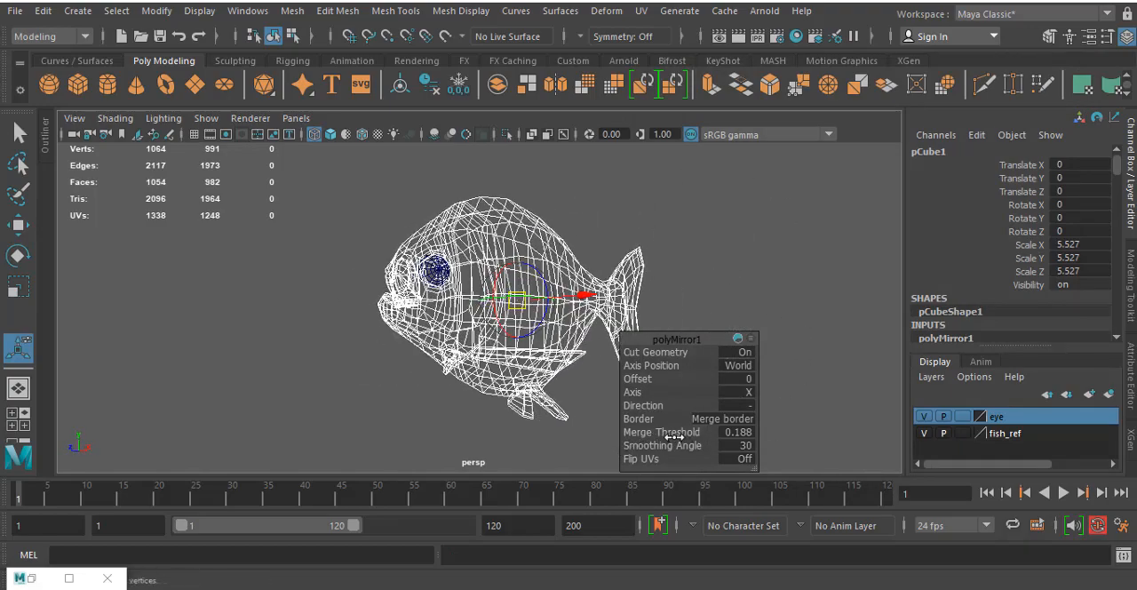
pyautogui.keyDown('alt'); pyautogui.moveTo(461, 163); pyautogui.dragTo(444, 230); pyautogui.keyUp('alt')
pyautogui.keyDown('alt'); pyautogui.moveTo(444, 230); pyautogui.dragTo(511, 191, button='right'); pyautogui.keyUp('alt')
pyautogui.keyDown('alt'); pyautogui.moveTo(469, 173); pyautogui.dragTo(411, 317, button='middle'); pyautogui.keyUp('alt')
pyautogui.keyDown('alt'); pyautogui.moveTo(411, 318); pyautogui.dragTo(488, 289); pyautogui.keyUp('alt')
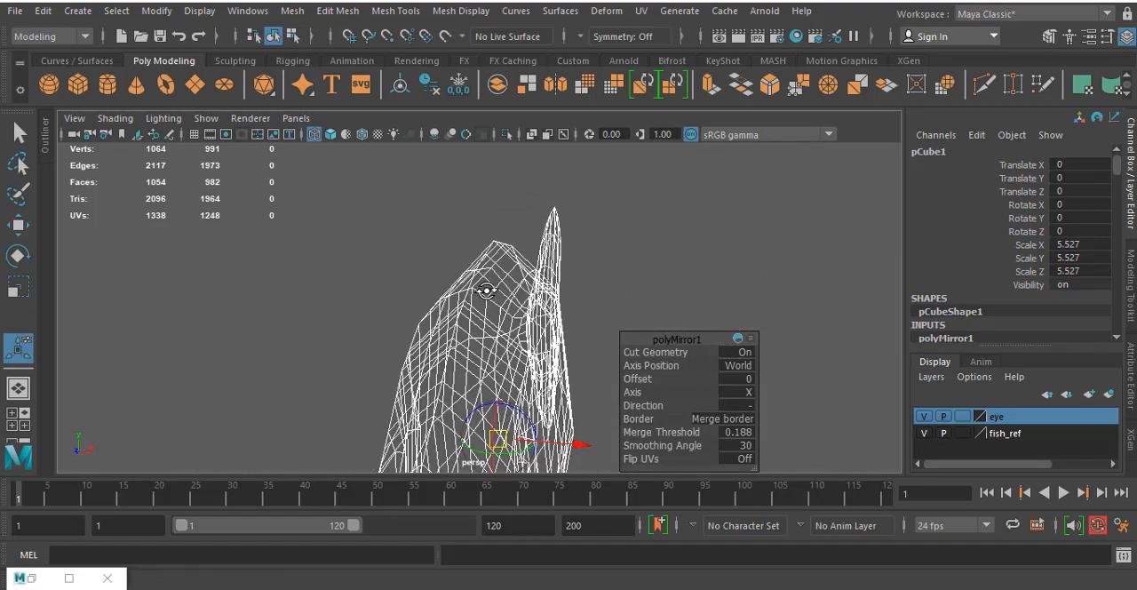
pyautogui.moveTo(511, 332)
pyautogui.keyDown('alt'); pyautogui.mouseDown()
pyautogui.moveTo(426, 326)
pyautogui.moveTo(497, 342)
pyautogui.mouseUp(); pyautogui.keyUp('alt')
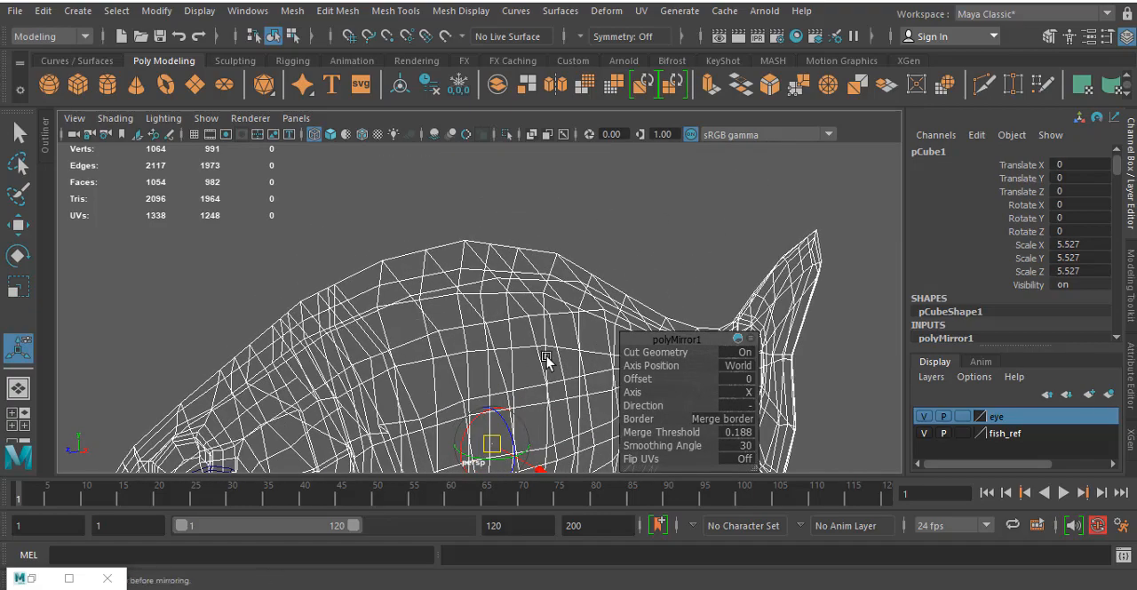
# - Set the mirror's merge threshold to 0.01 and deselect the fish after checking its wireframe in perspective
pyautogui.click(734, 432)
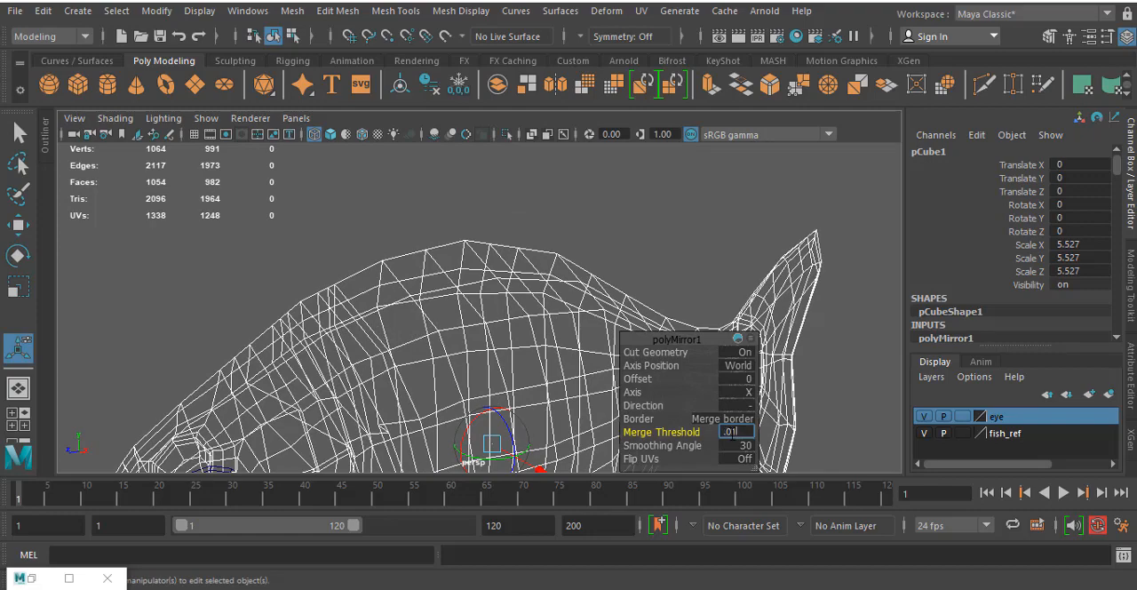
pyautogui.write('.01')
pyautogui.press('Return')
pyautogui.scroll(-5, 374, 327)
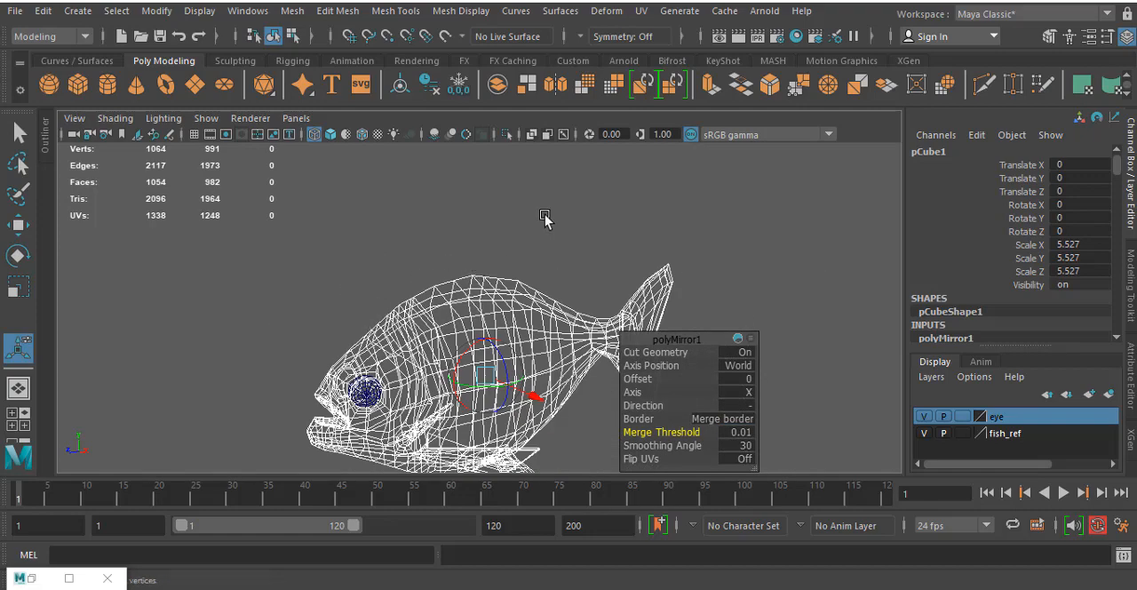
pyautogui.moveTo(545, 221)
pyautogui.keyDown('alt'); pyautogui.mouseDown()
pyautogui.moveTo(470, 388)
pyautogui.moveTo(516, 329)
pyautogui.moveTo(432, 363)
pyautogui.moveTo(461, 334)
pyautogui.mouseUp(); pyautogui.keyUp('alt')
pyautogui.click(857, 264)
# - In the side view, adjust the fish's upper back vertices to match the reference outline at the dorsal fin's base
pyautogui.press('space')
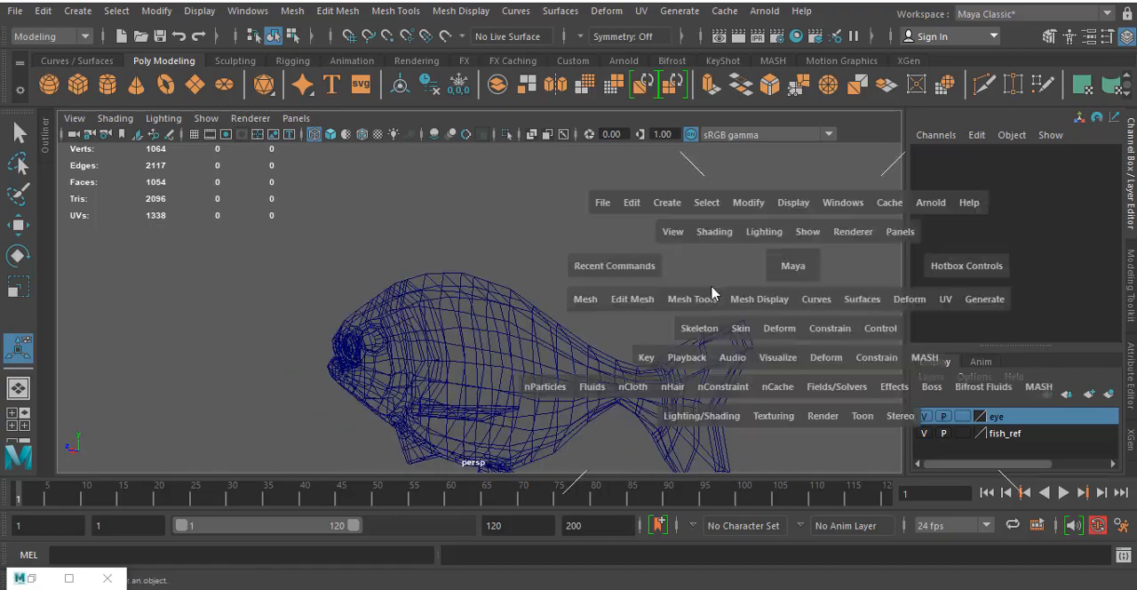
pyautogui.press('space')
pyautogui.scroll(5, 521, 294)
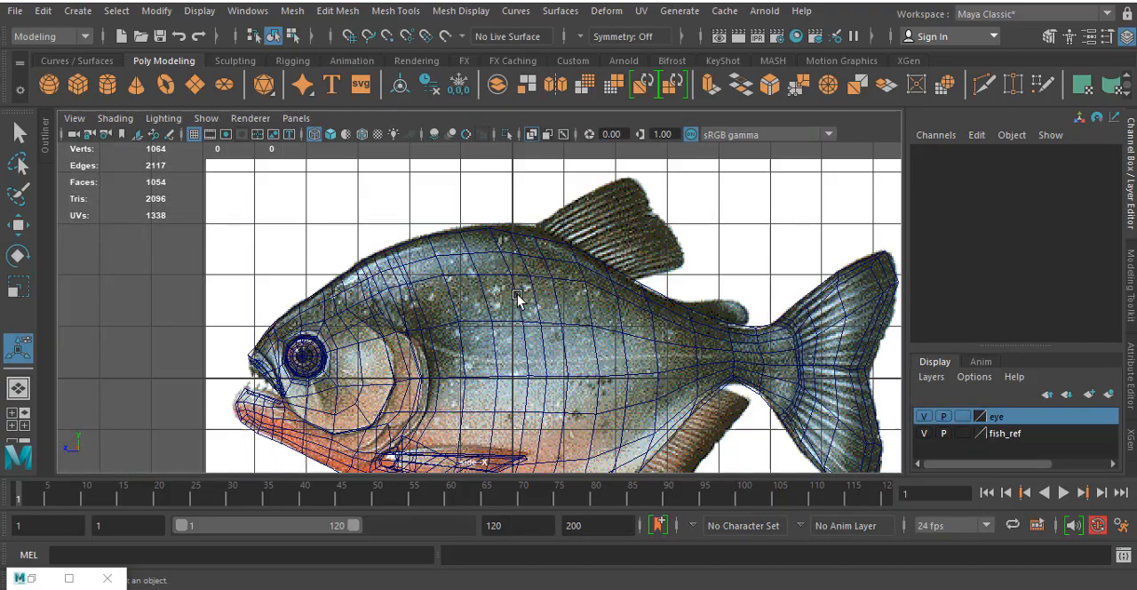
pyautogui.scroll(4, 471, 294)
pyautogui.moveTo(495, 267); pyautogui.dragTo(460, 264, button='right')
pyautogui.moveTo(453, 174); pyautogui.dragTo(364, 156, button='right')
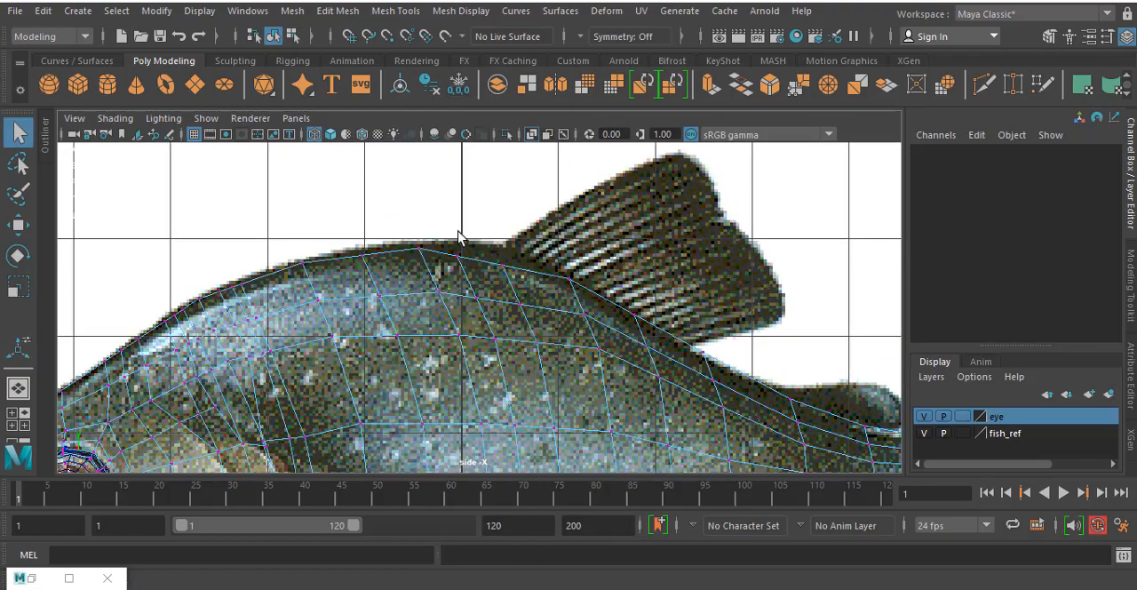
pyautogui.moveTo(498, 300); pyautogui.dragTo(496, 271)
pyautogui.press('w')
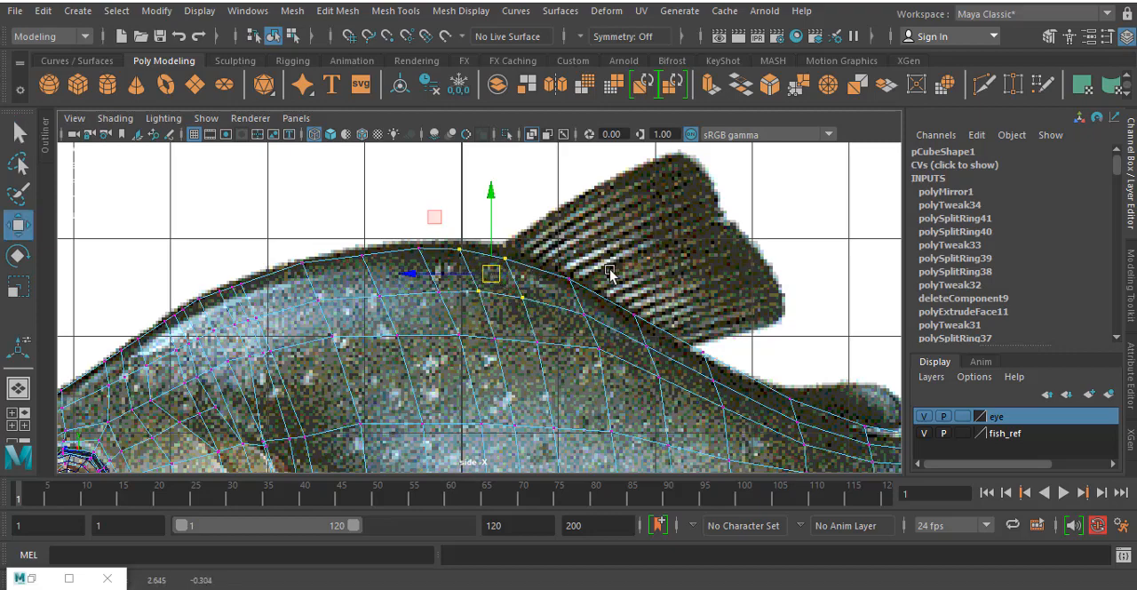
pyautogui.moveTo(595, 263); pyautogui.dragTo(558, 328)
pyautogui.moveTo(572, 295); pyautogui.dragTo(574, 293)
pyautogui.moveTo(487, 233); pyautogui.dragTo(526, 279)
pyautogui.moveTo(506, 260); pyautogui.dragTo(506, 255)
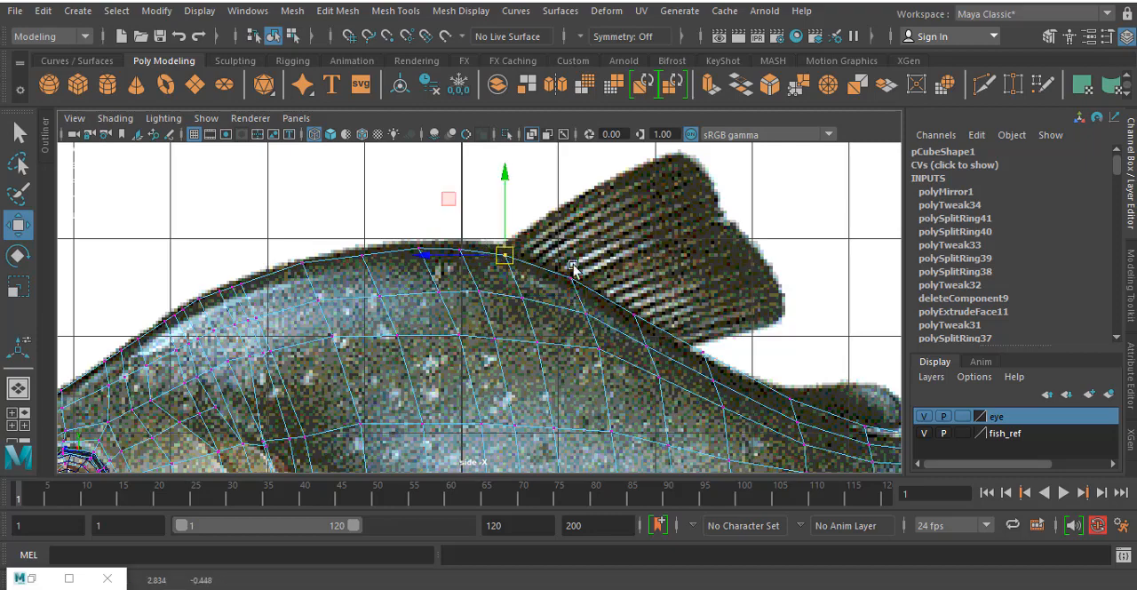
# - Extrude the upper back faces along the dorsal fin's base, moving them 0.955 in Y and -0.92 in Z
pyautogui.rightClick(582, 267)
pyautogui.click(572, 274)
pyautogui.moveTo(567, 276); pyautogui.dragTo(573, 170, button='right')
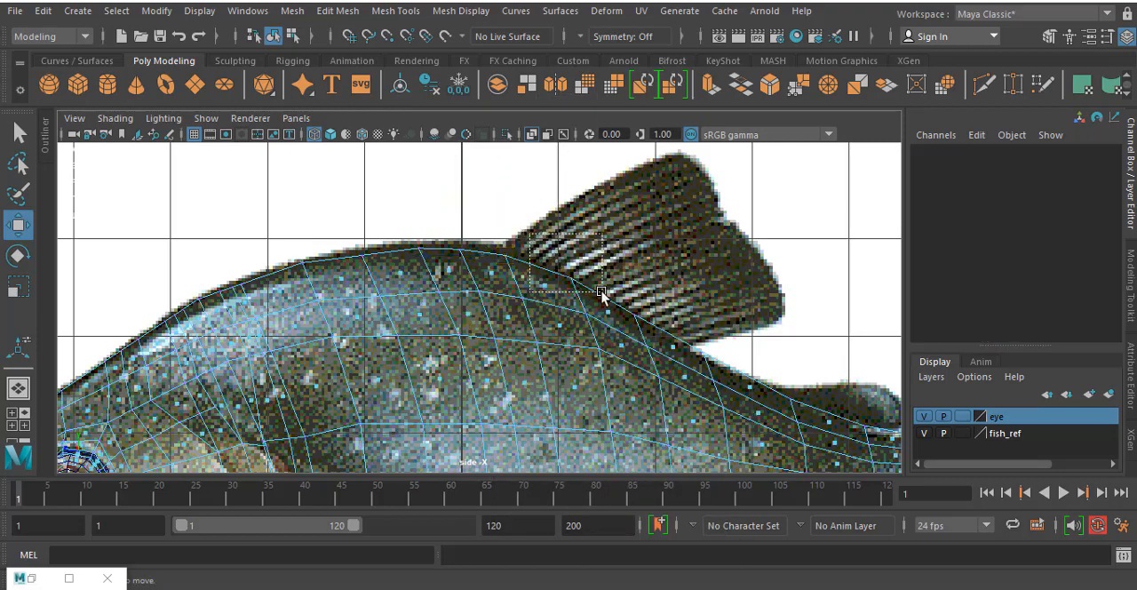
pyautogui.click(597, 292)
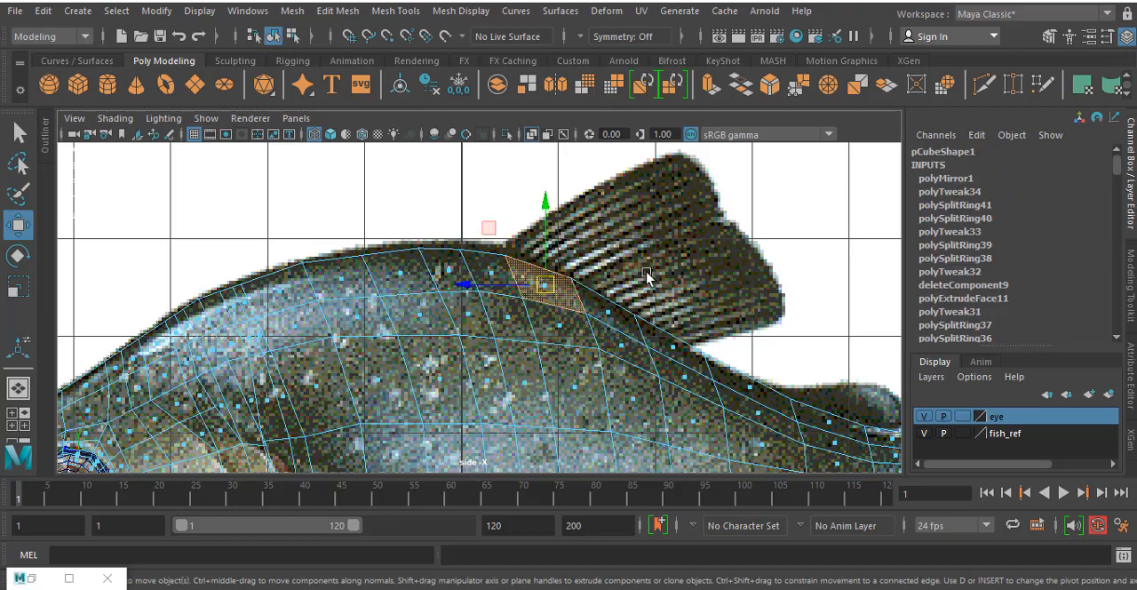
pyautogui.keyDown('shift'); pyautogui.click(668, 347); pyautogui.keyUp('shift')
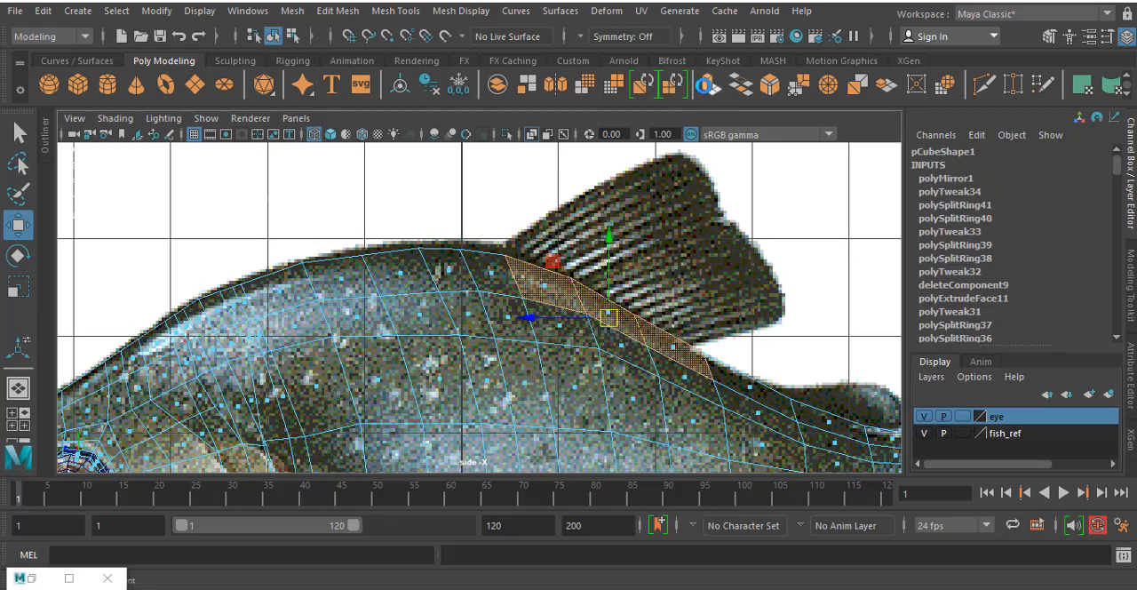
pyautogui.click(708, 86)
pyautogui.click(648, 187)
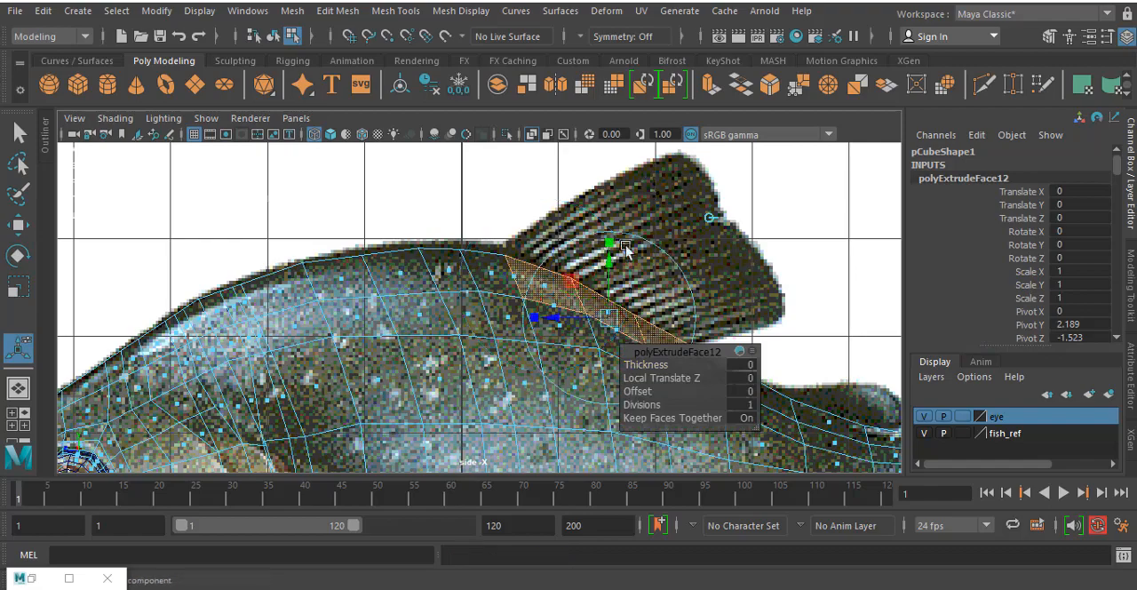
pyautogui.moveTo(611, 317); pyautogui.dragTo(698, 228)
pyautogui.keyDown('alt'); pyautogui.moveTo(734, 214); pyautogui.dragTo(619, 268, button='middle'); pyautogui.keyUp('alt')
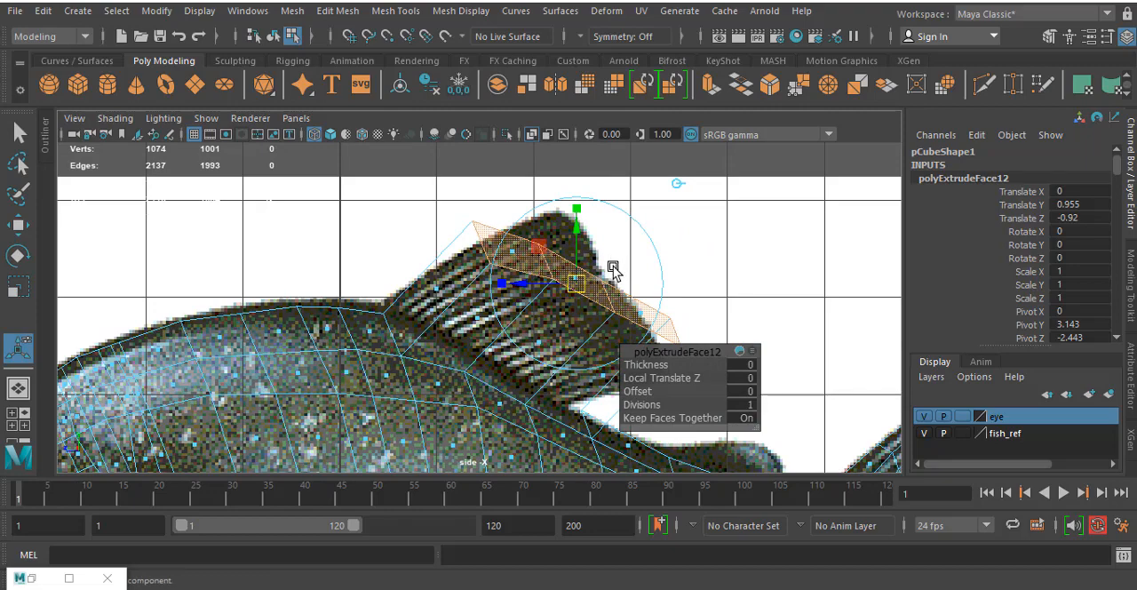
# - Save the scene as a Maya Binary file named fish1 in the fish model folder
pyautogui.click(16, 12)
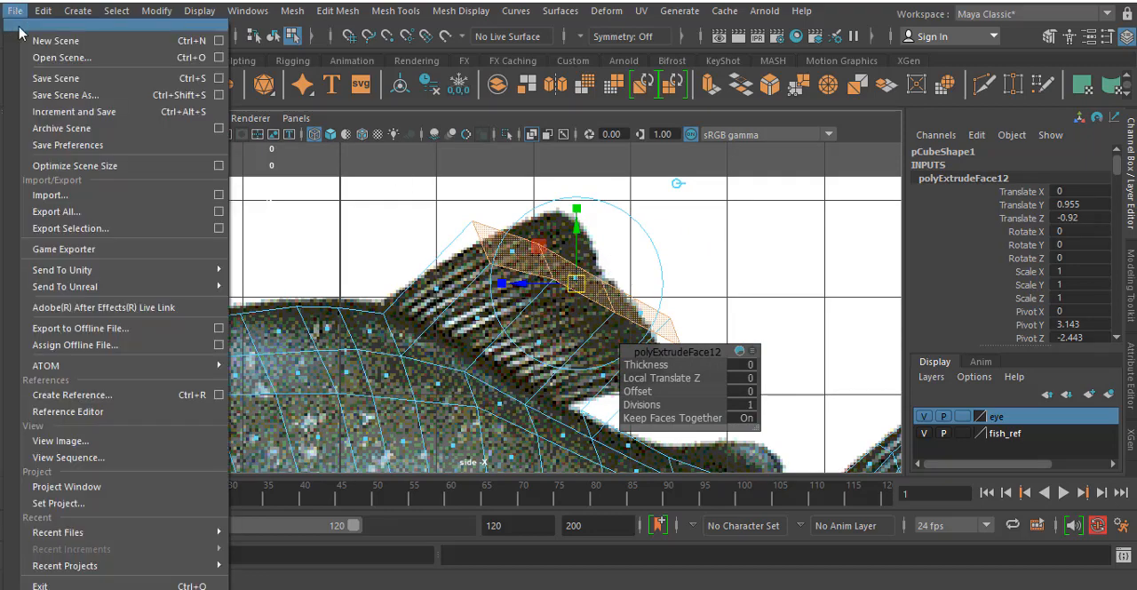
pyautogui.click(80, 94)
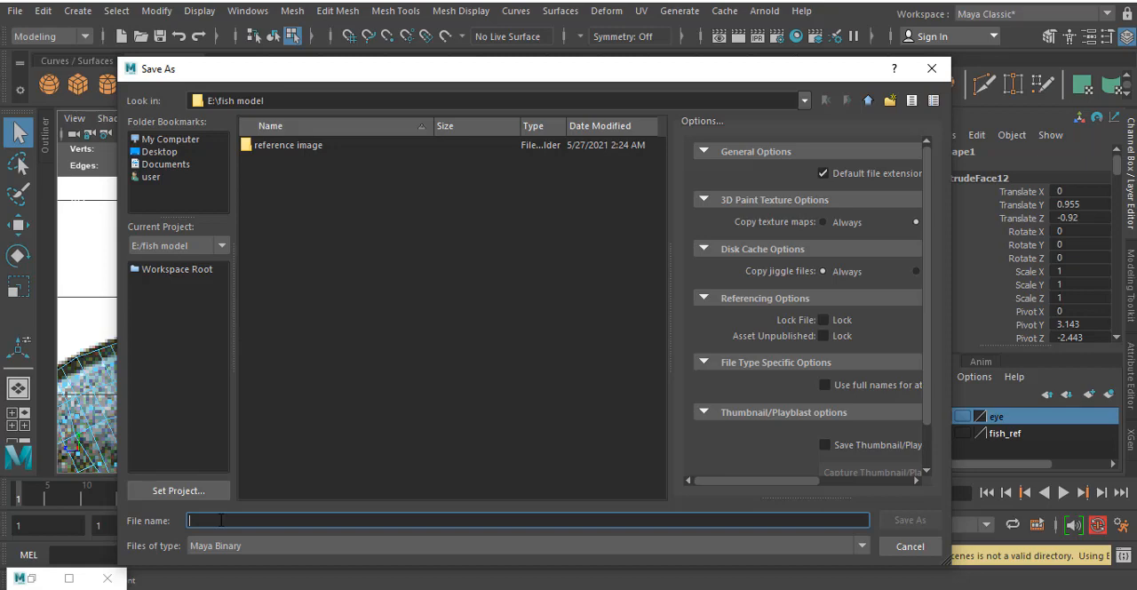
pyautogui.write('1')
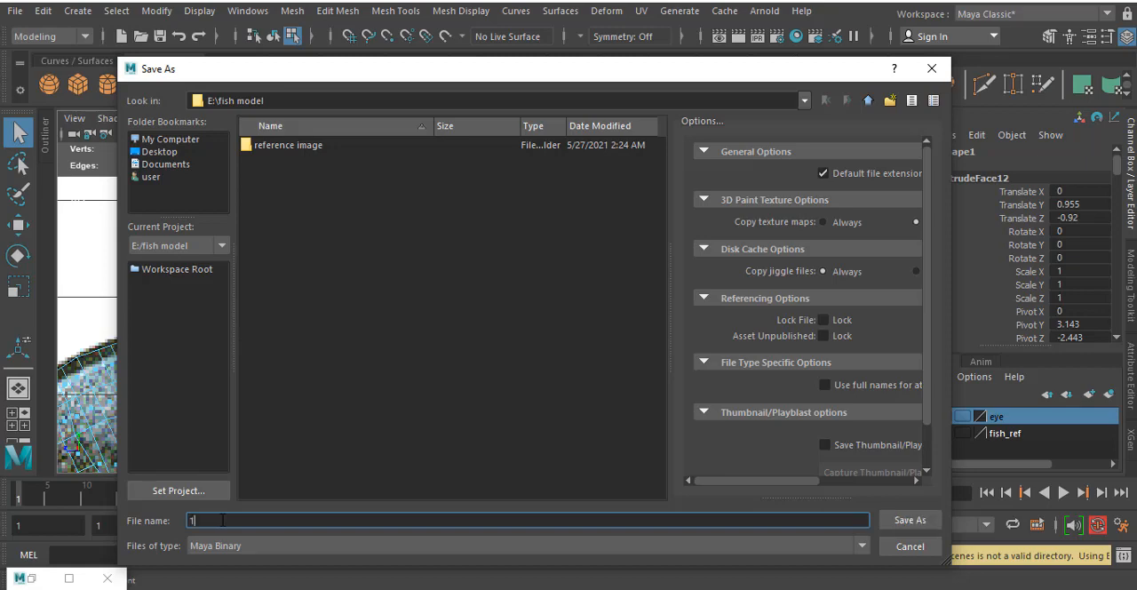
pyautogui.press('BackSpace')
pyautogui.write('fish1')
pyautogui.click(907, 517)
# - Switch to vertex editing and move the extruded fin's outer vertices onto the reference fin's tip and trailing edge
pyautogui.rightClick(506, 271)
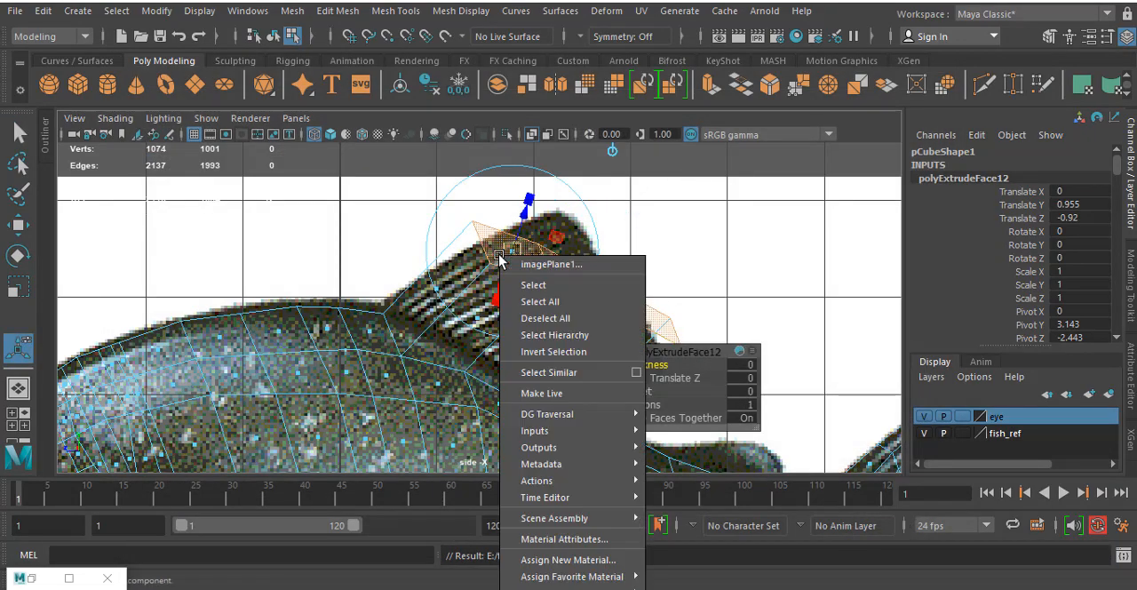
pyautogui.moveTo(493, 233); pyautogui.dragTo(402, 153, button='right')
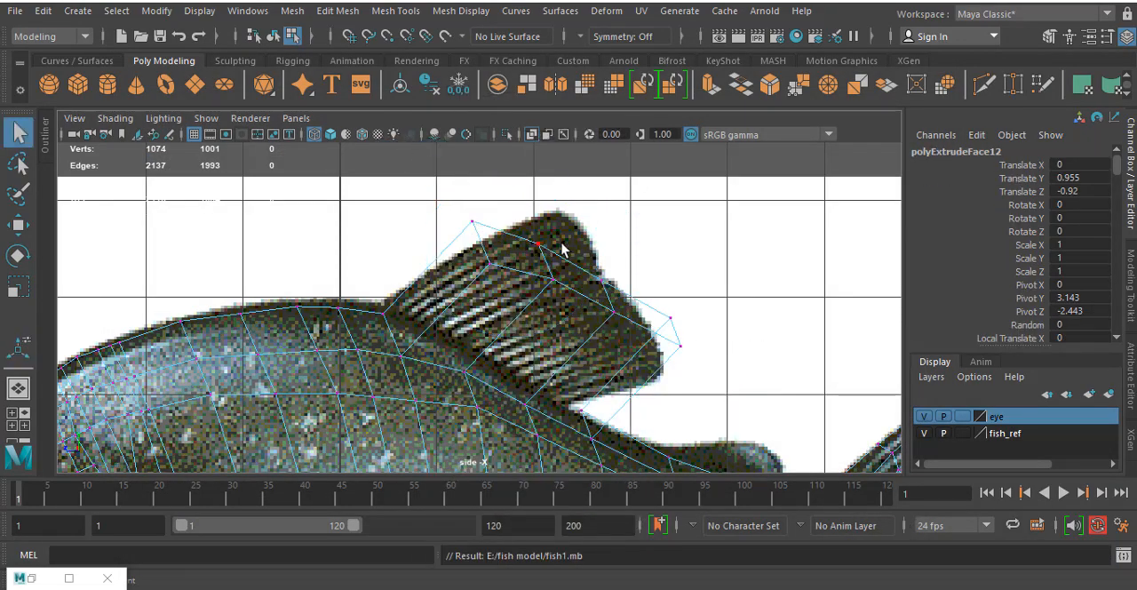
pyautogui.scroll(2, 578, 284)
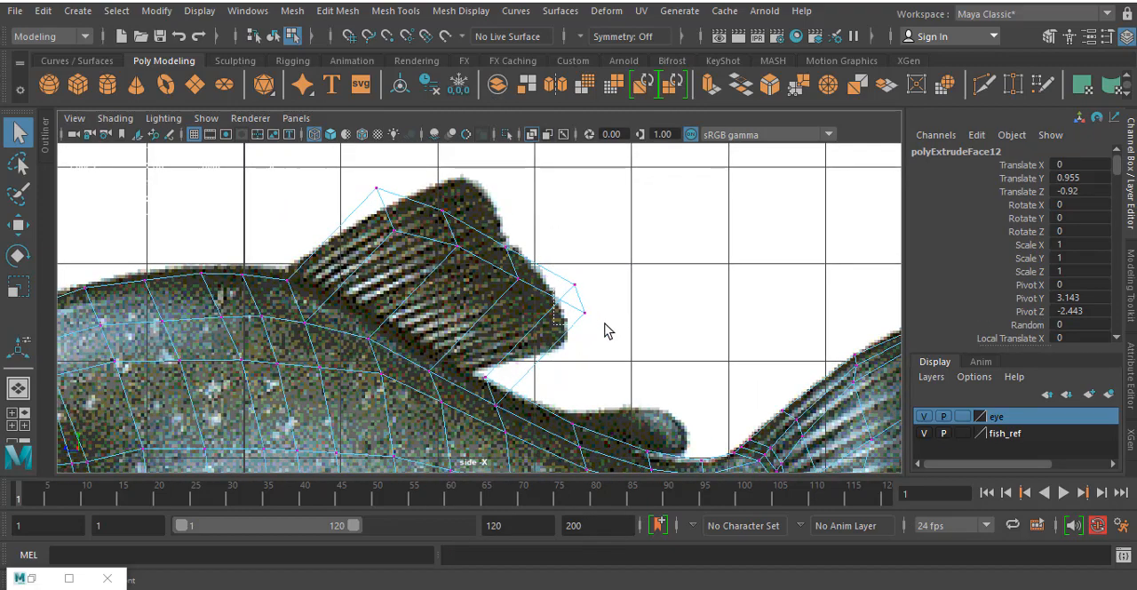
pyautogui.click(574, 285)
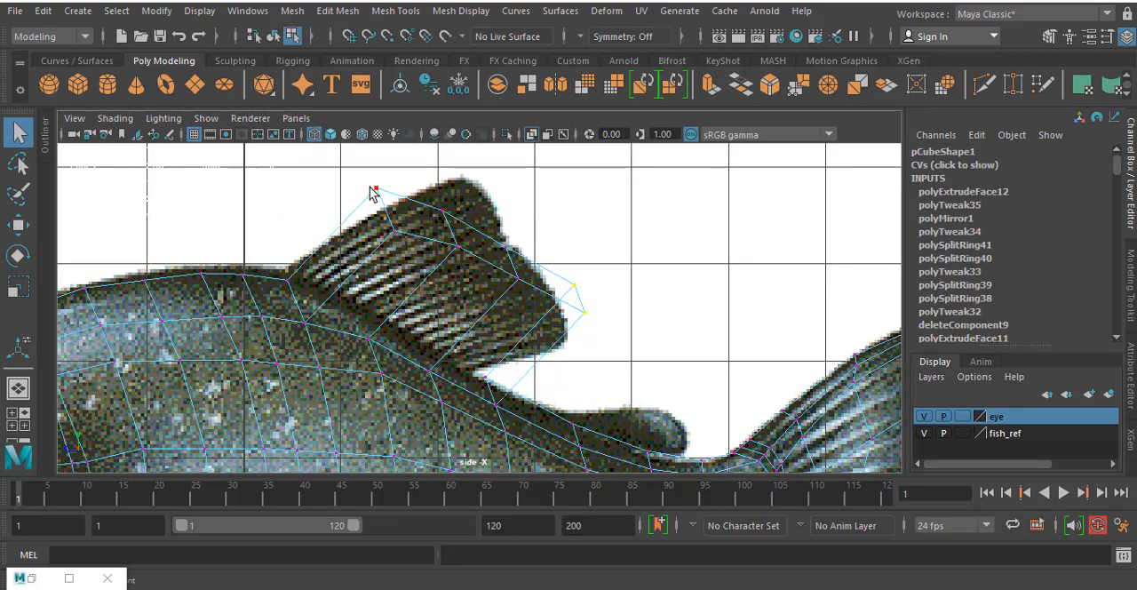
pyautogui.click(443, 212)
pyautogui.press('w')
pyautogui.moveTo(445, 213); pyautogui.dragTo(524, 250)
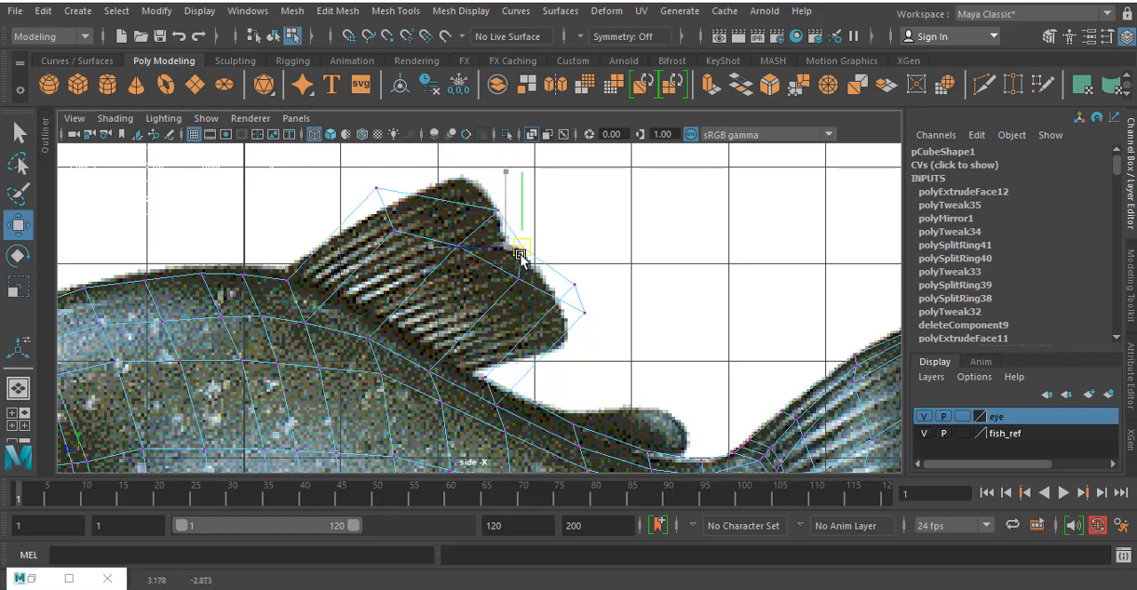
pyautogui.click(576, 285)
pyautogui.moveTo(577, 284)
pyautogui.mouseDown()
pyautogui.moveTo(602, 290)
pyautogui.moveTo(606, 304)
pyautogui.moveTo(573, 301)
pyautogui.mouseUp()
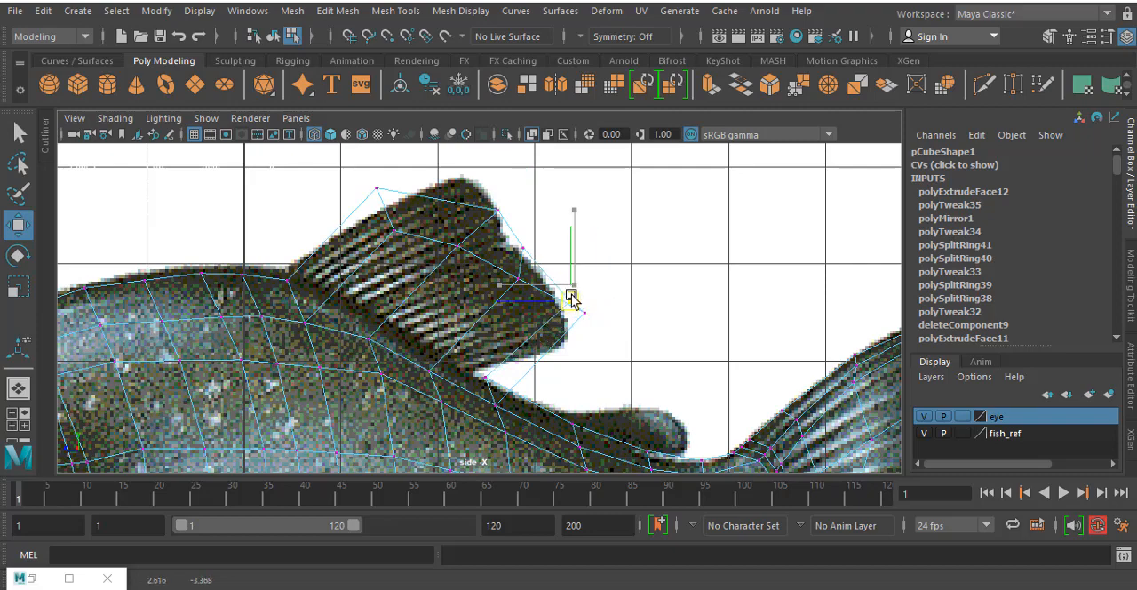
pyautogui.click(376, 189)
pyautogui.moveTo(376, 187); pyautogui.dragTo(460, 176)
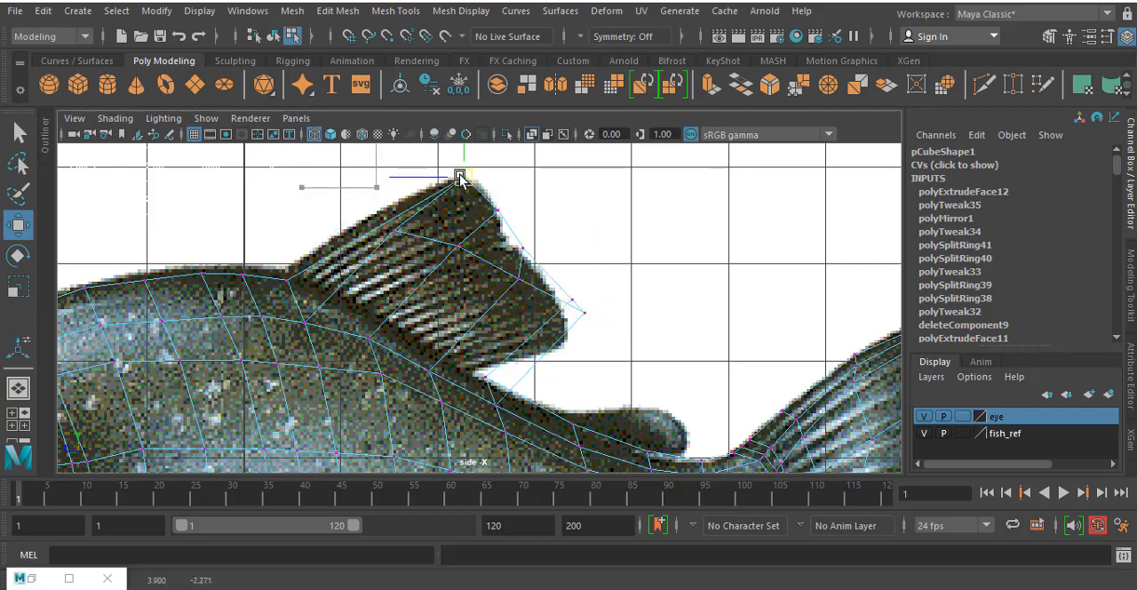
# - Reposition the dorsal fin's inner row of vertices to run just inside its tip and trailing edge
pyautogui.click(396, 231)
pyautogui.moveTo(398, 232); pyautogui.dragTo(458, 200)
pyautogui.click(463, 249)
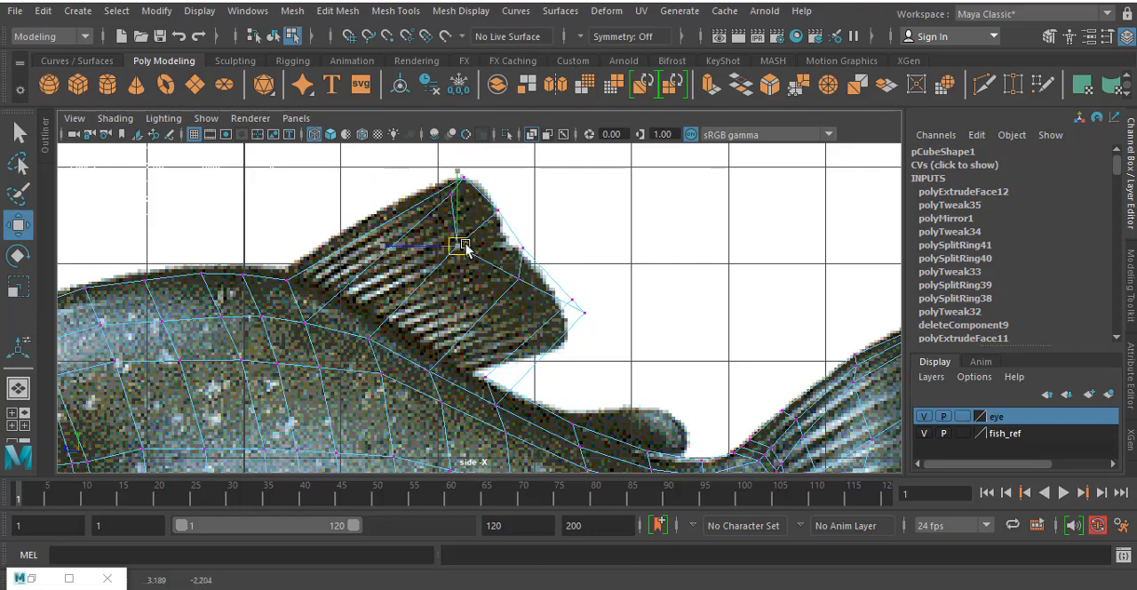
pyautogui.moveTo(465, 250); pyautogui.dragTo(483, 234)
pyautogui.click(516, 277)
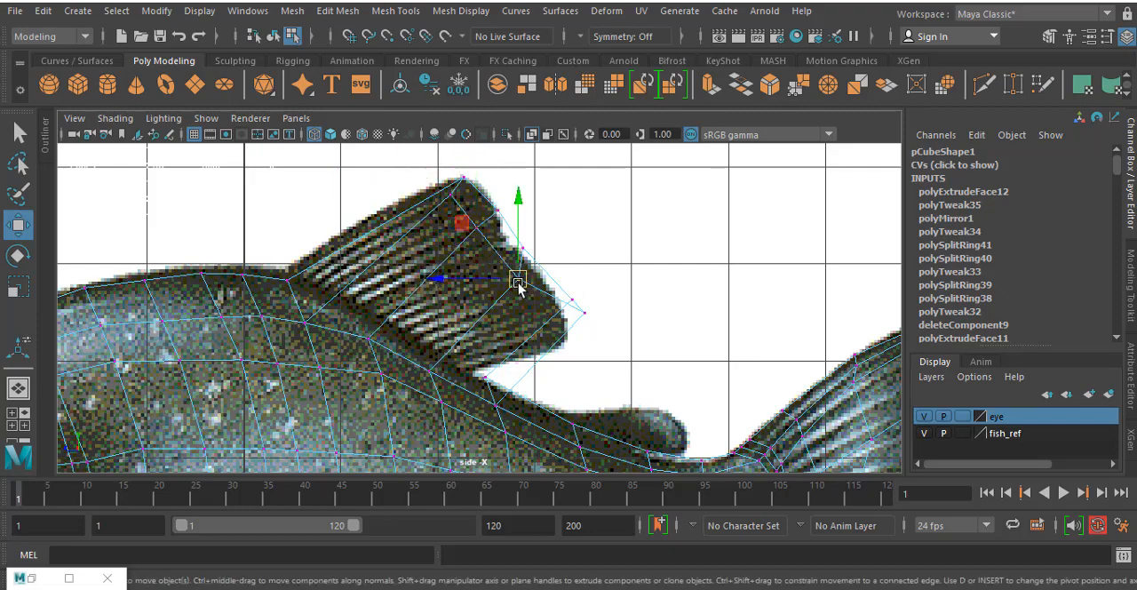
pyautogui.moveTo(518, 279); pyautogui.dragTo(522, 273)
pyautogui.click(577, 318)
pyautogui.moveTo(578, 318); pyautogui.dragTo(545, 305)
# - Move the vertices at the dorsal fin's rear base up onto the line where the reference fin meets the back
pyautogui.moveTo(488, 399); pyautogui.dragTo(505, 412)
pyautogui.moveTo(496, 403); pyautogui.dragTo(459, 377)
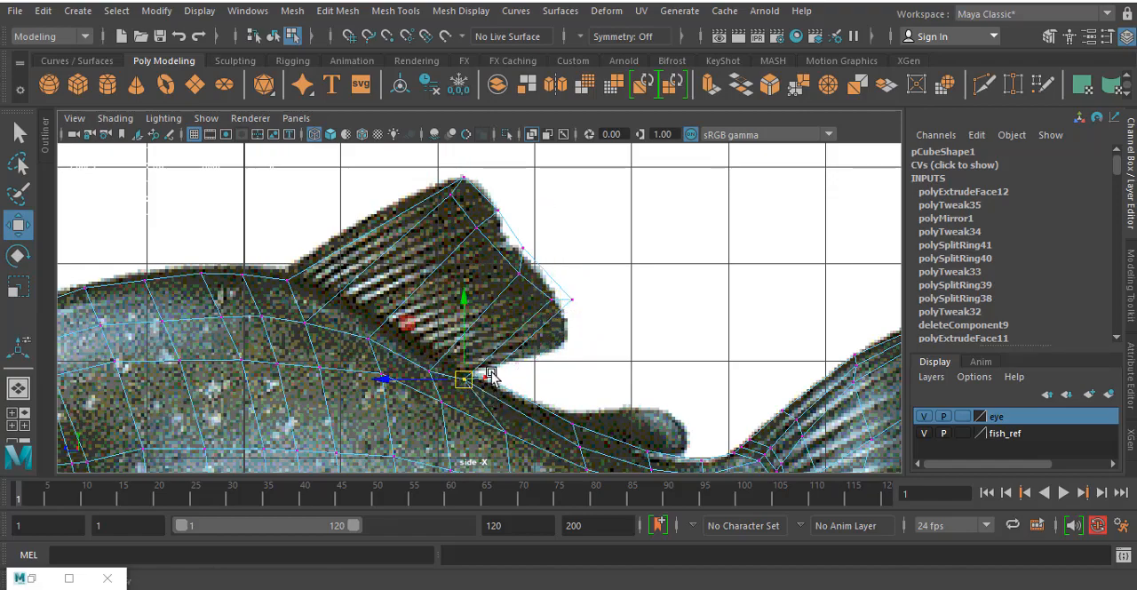
pyautogui.scroll(10, 487, 277)
pyautogui.press('f')
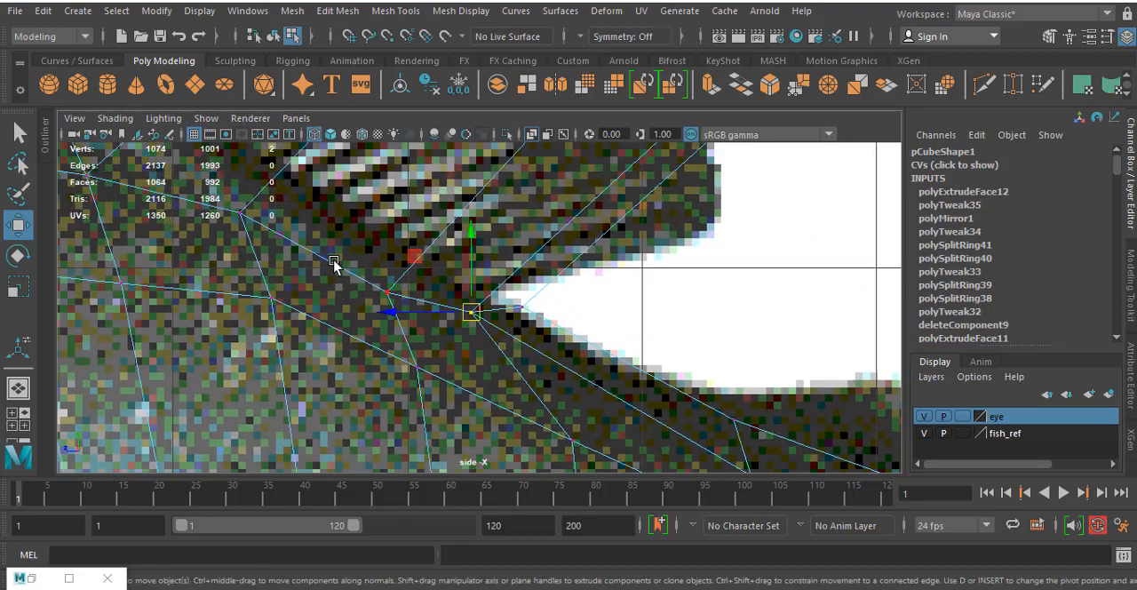
pyautogui.moveTo(399, 307); pyautogui.dragTo(382, 287)
pyautogui.moveTo(388, 292); pyautogui.dragTo(404, 255)
# - Align the middle and front base vertices of the dorsal fin with the reference fin's root
pyautogui.keyDown('alt'); pyautogui.moveTo(198, 171); pyautogui.dragTo(318, 285, button='middle'); pyautogui.keyUp('alt')
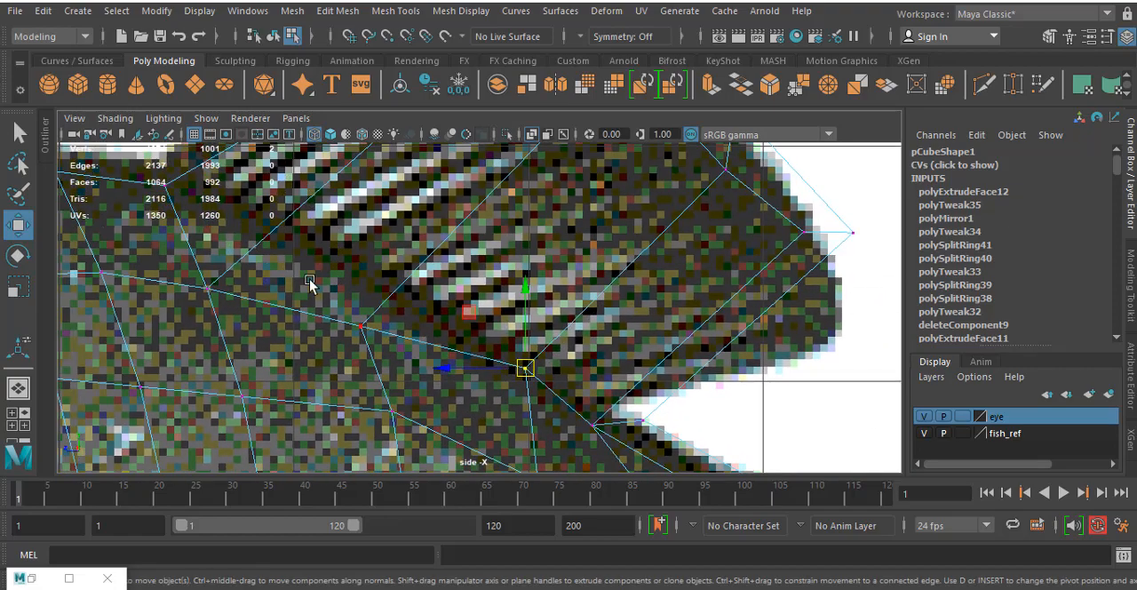
pyautogui.moveTo(374, 332); pyautogui.dragTo(372, 285)
pyautogui.keyDown('alt'); pyautogui.moveTo(242, 233); pyautogui.dragTo(378, 335, button='middle'); pyautogui.keyUp('alt')
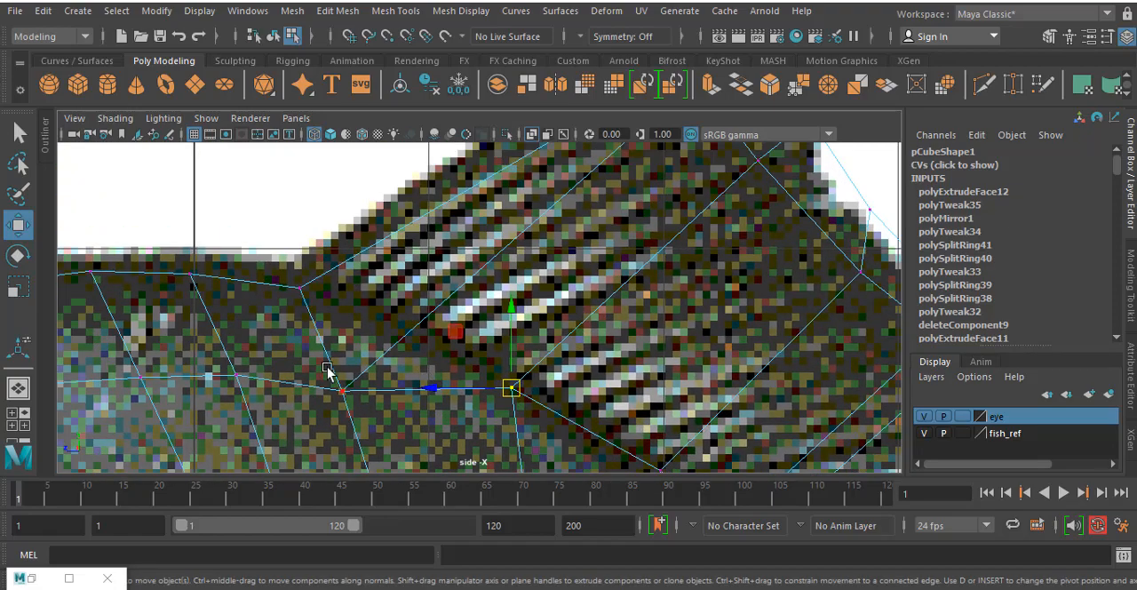
pyautogui.click(343, 391)
pyautogui.moveTo(343, 391); pyautogui.dragTo(381, 330)
pyautogui.moveTo(284, 257); pyautogui.dragTo(331, 316)
pyautogui.moveTo(303, 291); pyautogui.dragTo(294, 278)
# - Refine the vertices near the dorsal fin's tip and upper trailing edge to follow the reference outline
pyautogui.keyDown('alt'); pyautogui.moveTo(536, 267); pyautogui.dragTo(366, 421, button='middle'); pyautogui.keyUp('alt')
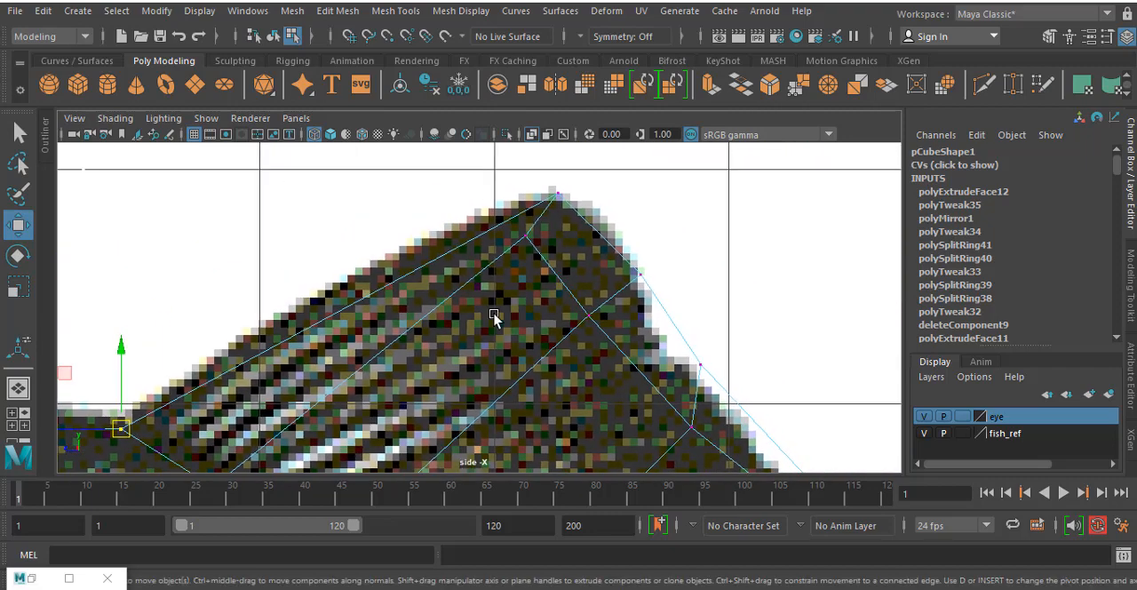
pyautogui.click(524, 236)
pyautogui.moveTo(525, 237); pyautogui.dragTo(540, 234)
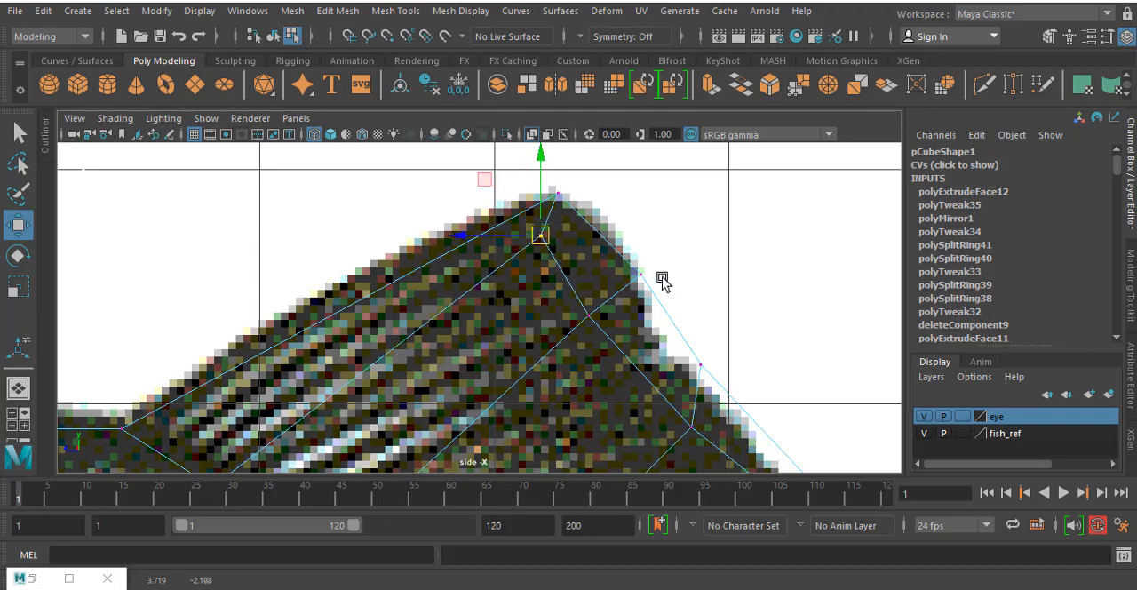
pyautogui.keyDown('alt'); pyautogui.moveTo(660, 279); pyautogui.dragTo(488, 210, button='middle'); pyautogui.keyUp('alt')
pyautogui.moveTo(511, 245); pyautogui.dragTo(525, 183)
pyautogui.moveTo(568, 258)
pyautogui.mouseDown()
pyautogui.moveTo(597, 276)
pyautogui.moveTo(573, 271)
pyautogui.mouseUp()
pyautogui.moveTo(559, 324)
pyautogui.mouseDown()
pyautogui.moveTo(583, 341)
pyautogui.moveTo(540, 320)
pyautogui.mouseUp()
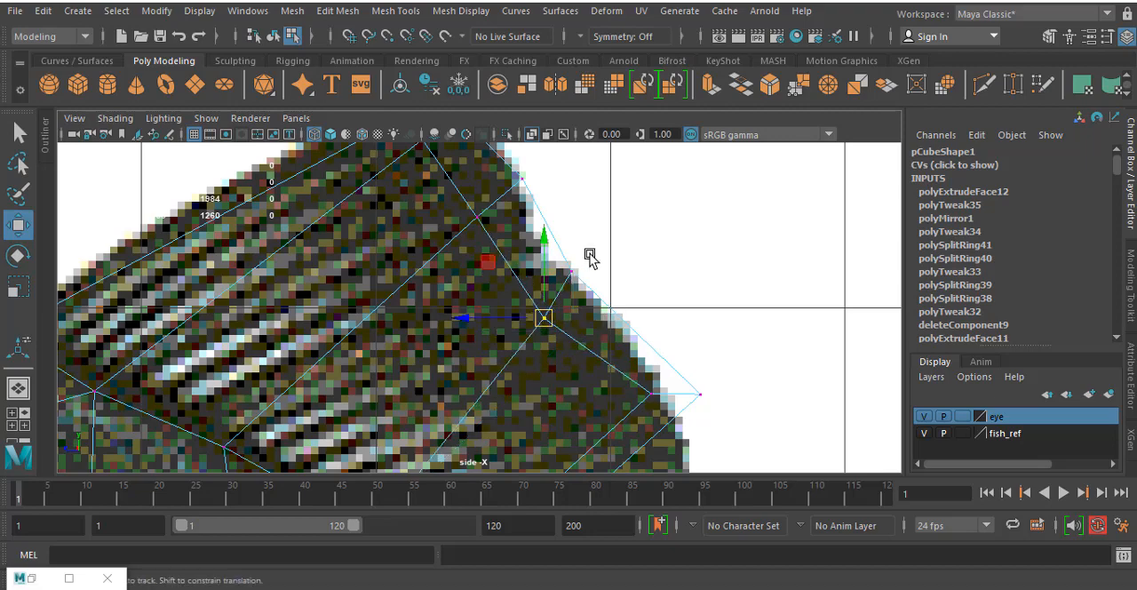
# - Fit the dorsal fin's rear corner vertices to the reference's lower tip and adjust the neighbouring inner vertices
pyautogui.keyDown('alt'); pyautogui.moveTo(622, 396); pyautogui.dragTo(587, 276, button='middle'); pyautogui.keyUp('alt')
pyautogui.moveTo(620, 281); pyautogui.dragTo(622, 283)
pyautogui.moveTo(615, 276); pyautogui.dragTo(597, 280)
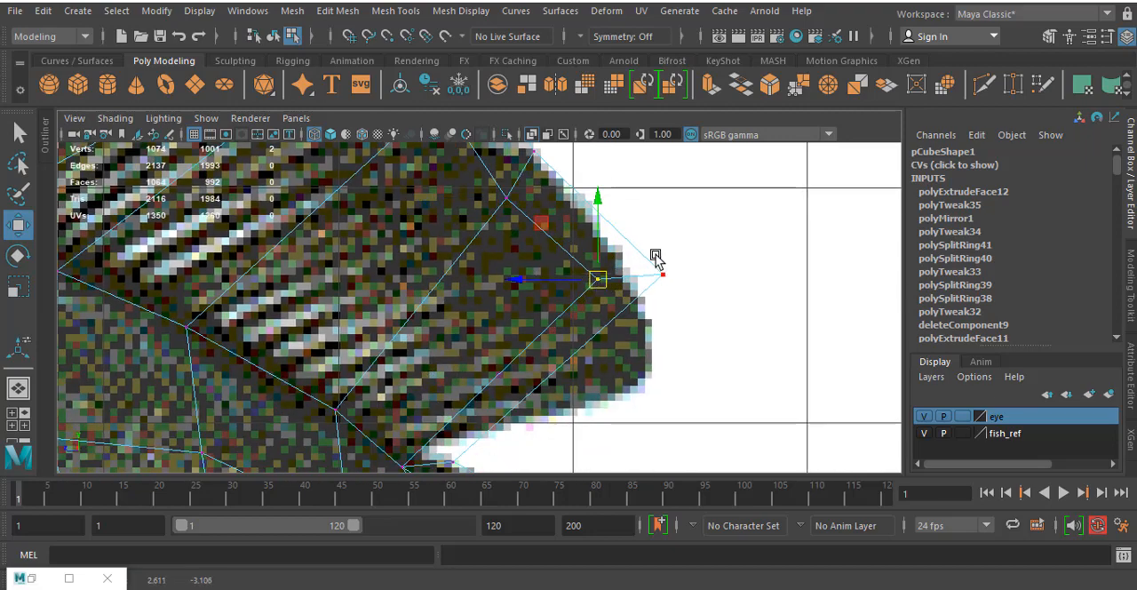
pyautogui.moveTo(653, 253); pyautogui.dragTo(656, 369)
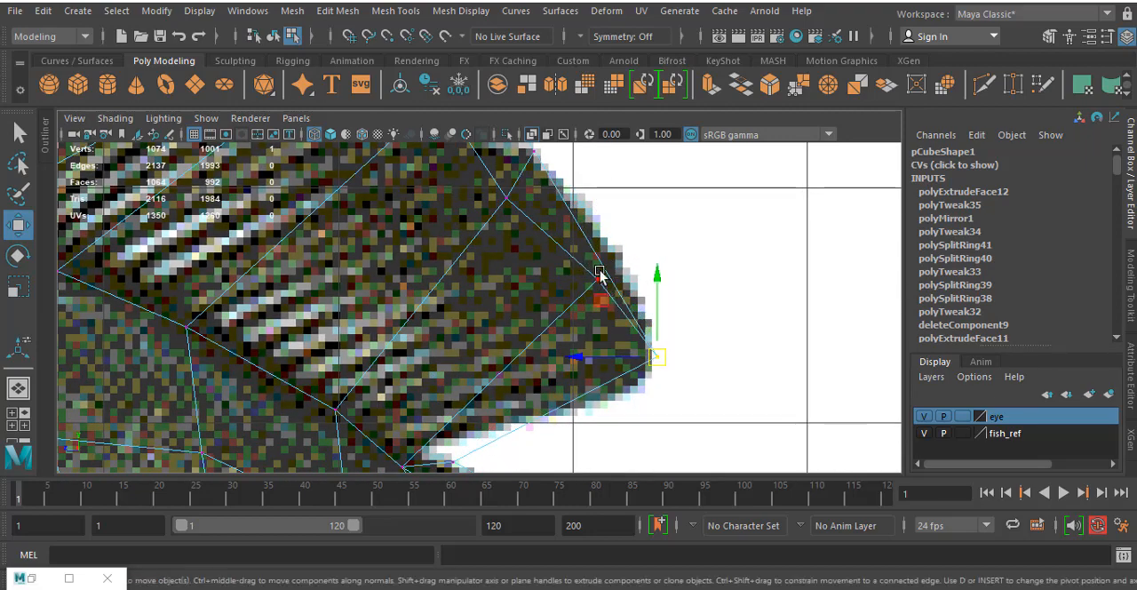
pyautogui.moveTo(604, 268); pyautogui.dragTo(594, 318)
pyautogui.moveTo(494, 183)
pyautogui.mouseDown()
pyautogui.moveTo(524, 220)
pyautogui.moveTo(500, 196)
pyautogui.mouseUp()
pyautogui.scroll(-8, 484, 254)
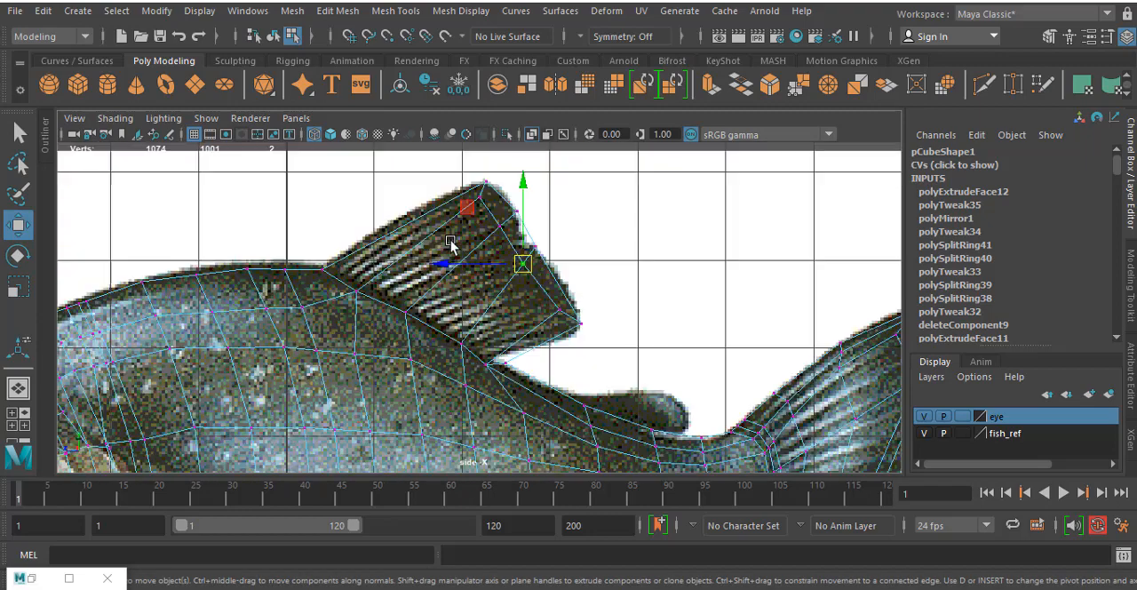
pyautogui.scroll(2, 402, 267)
pyautogui.scroll(2, 402, 267)
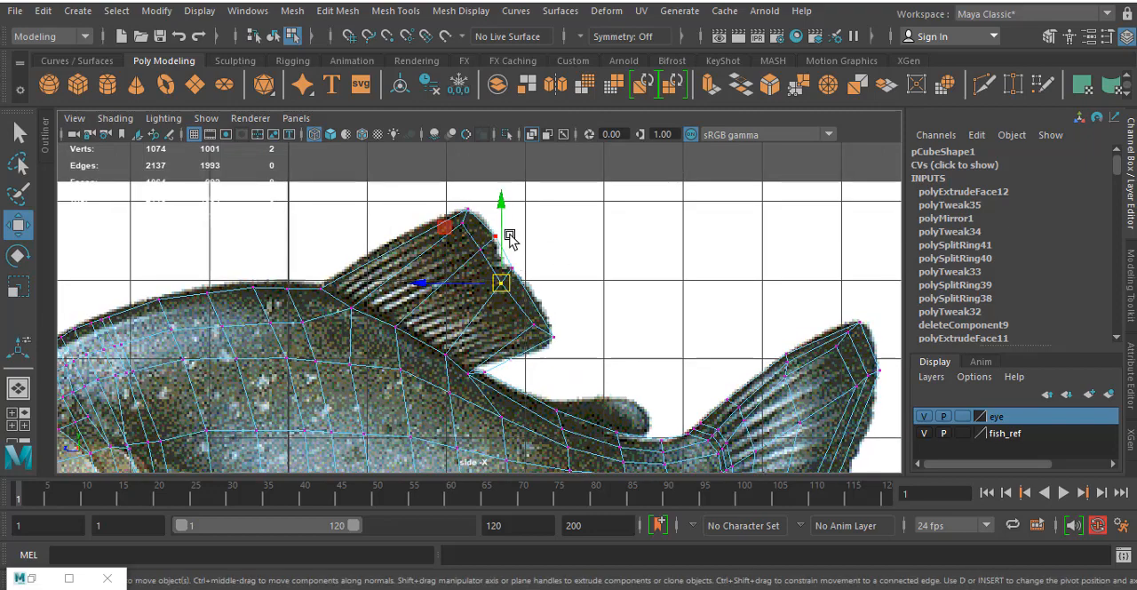
# - Insert an edge loop across the dorsal fin near its base, running parallel to the fin's root
pyautogui.click(397, 11)
pyautogui.click(420, 138)
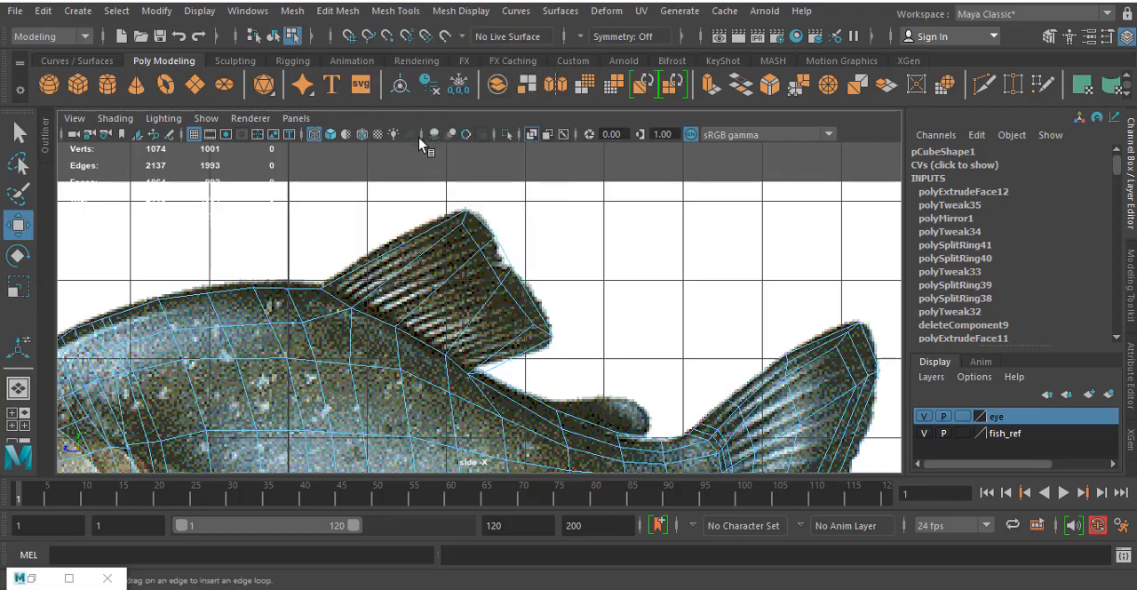
pyautogui.click(345, 283)
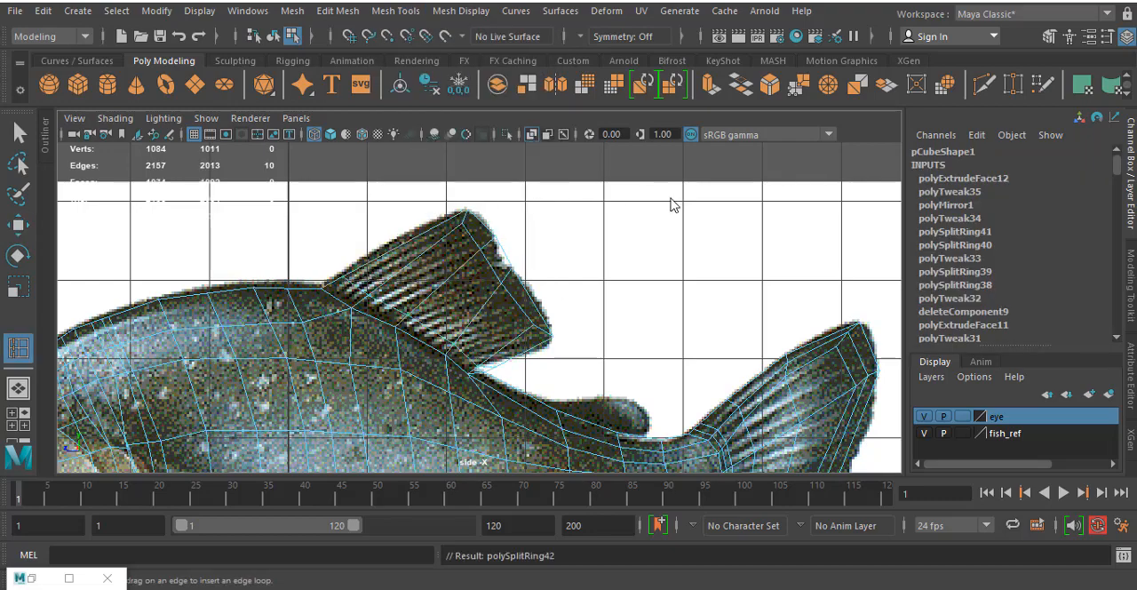
# - Scale the dorsal fin's new edge loop in the perspective view to adjust the fin's thickness
pyautogui.press('space')
pyautogui.press('space')
pyautogui.keyDown('alt'); pyautogui.moveTo(717, 234); pyautogui.dragTo(753, 231); pyautogui.keyUp('alt')
pyautogui.scroll(5, 507, 206)
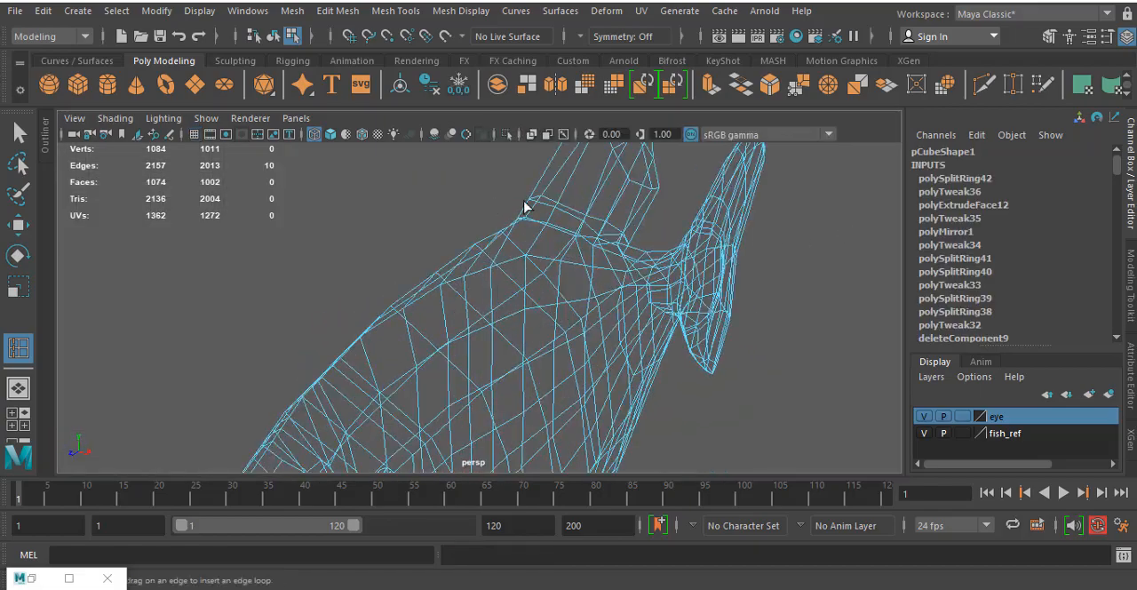
pyautogui.keyDown('alt'); pyautogui.moveTo(627, 209); pyautogui.dragTo(564, 290, button='middle'); pyautogui.keyUp('alt')
pyautogui.press('w')
pyautogui.moveTo(562, 174); pyautogui.dragTo(498, 169, button='right')
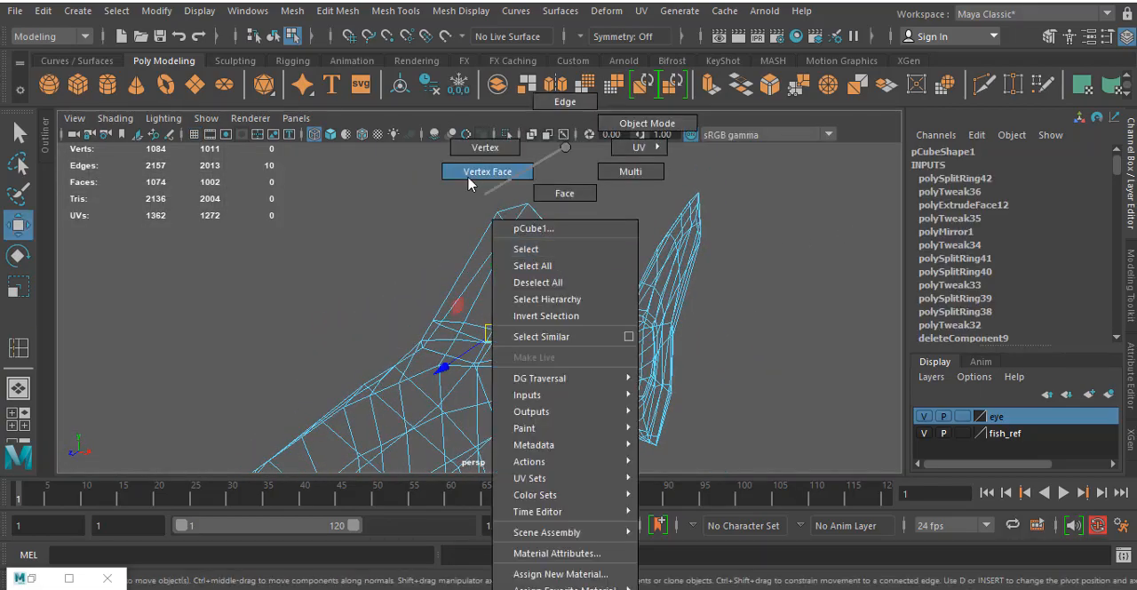
pyautogui.scroll(4, 574, 244)
pyautogui.moveTo(516, 181); pyautogui.dragTo(565, 269)
pyautogui.press('r')
pyautogui.keyDown('alt'); pyautogui.moveTo(566, 321); pyautogui.dragTo(502, 317); pyautogui.keyUp('alt')
# - Insert a second edge loop across the dorsal fin and scale that loop to adjust the thickness
pyautogui.click(18, 349)
pyautogui.press('r')
pyautogui.moveTo(573, 343); pyautogui.dragTo(511, 358)
pyautogui.doubleClick(436, 330)
pyautogui.moveTo(609, 343)
pyautogui.keyDown('alt'); pyautogui.mouseDown()
pyautogui.moveTo(589, 339)
pyautogui.moveTo(634, 325)
pyautogui.moveTo(599, 329)
pyautogui.mouseUp(); pyautogui.keyUp('alt')
pyautogui.keyDown('alt'); pyautogui.moveTo(599, 329); pyautogui.dragTo(574, 153, button='middle'); pyautogui.keyUp('alt')
pyautogui.keyDown('alt'); pyautogui.moveTo(596, 325); pyautogui.dragTo(596, 318); pyautogui.keyUp('alt')
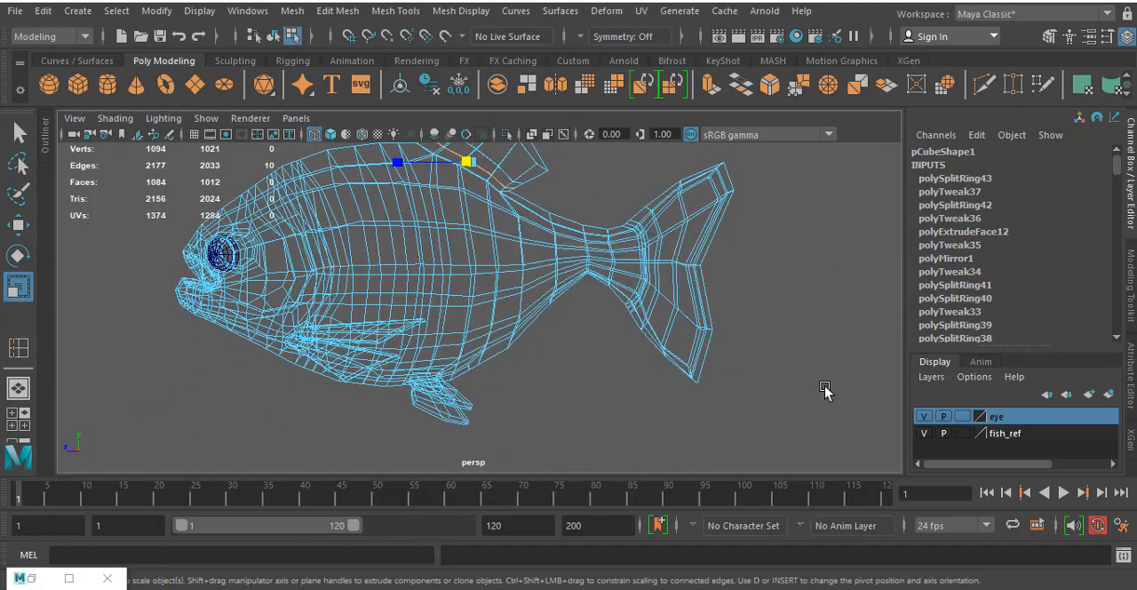
# - Insert a further edge loop across the outer half of the dorsal fin in the side view
pyautogui.press('space')
pyautogui.press('space')
pyautogui.keyDown('alt'); pyautogui.moveTo(304, 302); pyautogui.dragTo(367, 285, button='middle'); pyautogui.keyUp('alt')
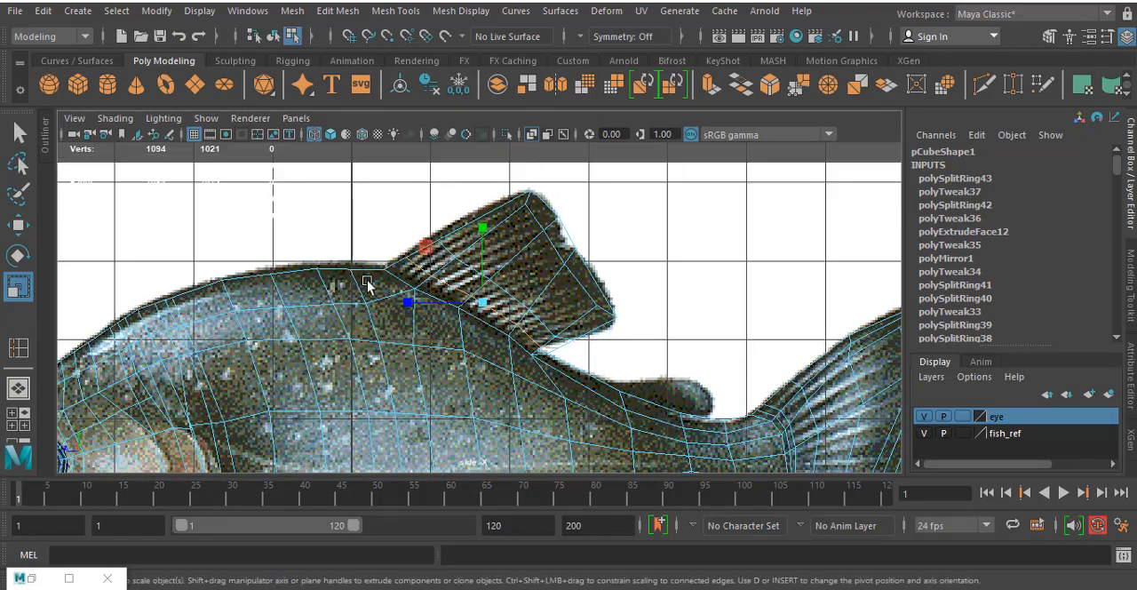
pyautogui.click(13, 343)
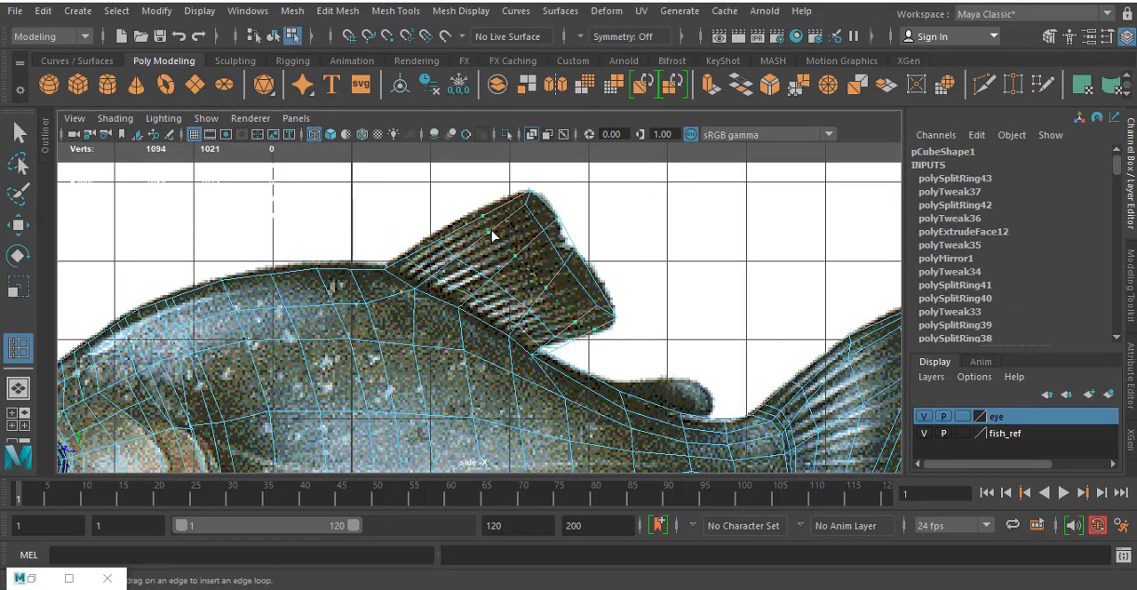
pyautogui.keyDown('alt'); pyautogui.moveTo(613, 349); pyautogui.dragTo(597, 316, button='middle'); pyautogui.keyUp('alt')
pyautogui.rightClick(492, 293)
pyautogui.scroll(3, 492, 293)
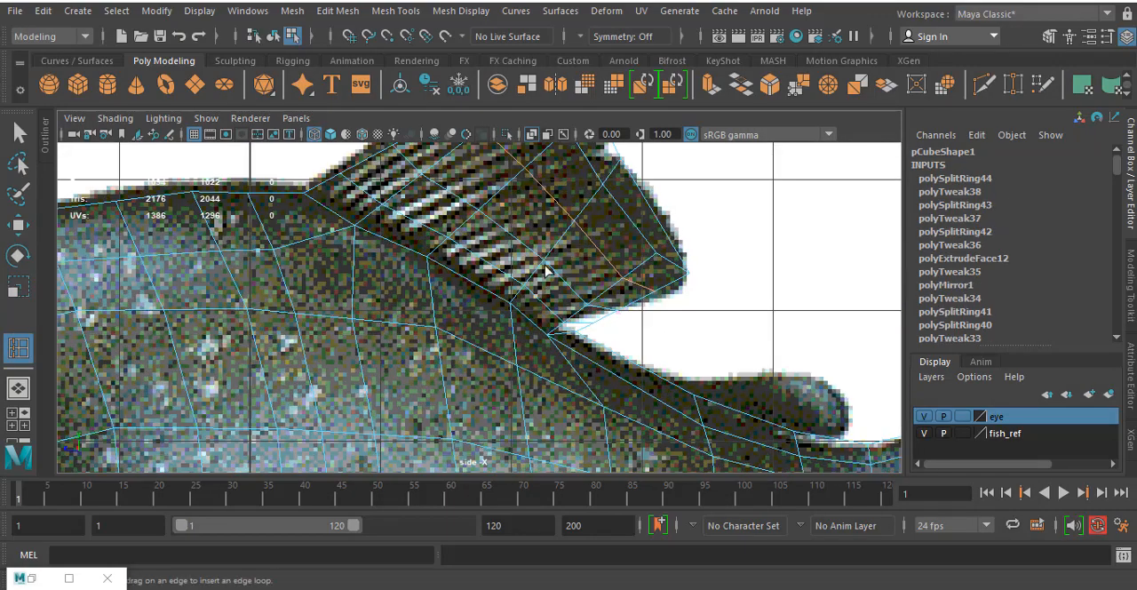
# - Move the vertices at the lower rear end of the dorsal fin's new loops to follow the reference's lower edge
pyautogui.keyDown('alt'); pyautogui.moveTo(622, 426); pyautogui.dragTo(561, 222, button='middle'); pyautogui.keyUp('alt')
pyautogui.keyDown('alt'); pyautogui.moveTo(587, 306); pyautogui.dragTo(609, 462, button='middle'); pyautogui.keyUp('alt')
pyautogui.keyDown('alt'); pyautogui.moveTo(564, 250); pyautogui.dragTo(587, 397, button='middle'); pyautogui.keyUp('alt')
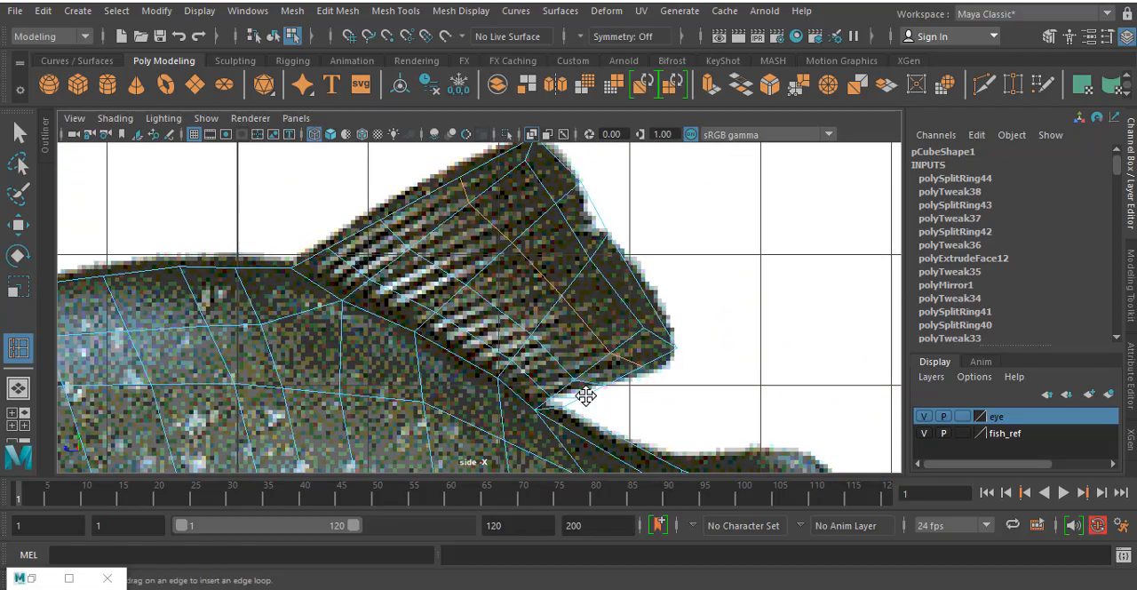
pyautogui.press('w')
pyautogui.rightClick(613, 270)
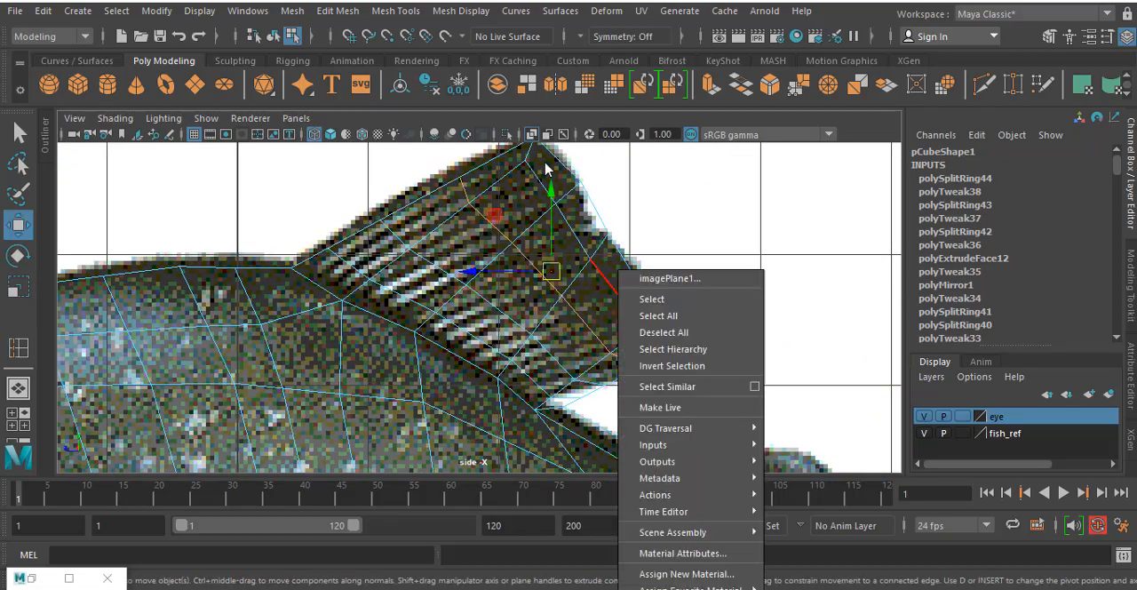
pyautogui.moveTo(574, 232); pyautogui.dragTo(500, 151, button='right')
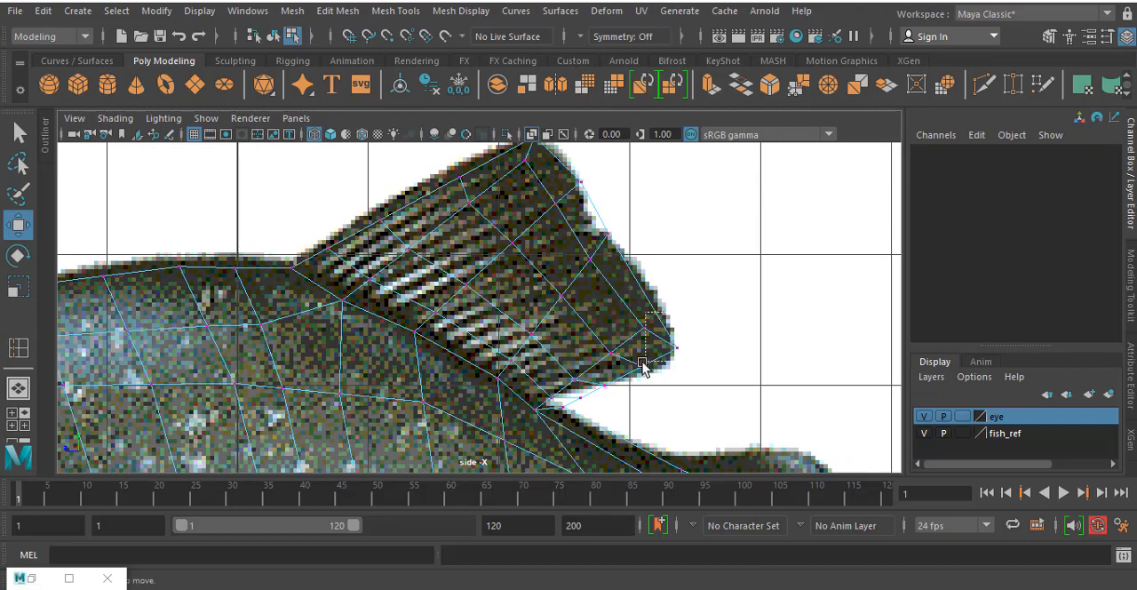
pyautogui.moveTo(633, 355); pyautogui.dragTo(653, 377)
pyautogui.moveTo(558, 359); pyautogui.dragTo(573, 359)
# - Move the inserted loops' vertices along the dorsal fin's front edge onto the reference outline
pyautogui.keyDown('alt'); pyautogui.moveTo(582, 312); pyautogui.dragTo(676, 402, button='middle'); pyautogui.keyUp('alt')
pyautogui.moveTo(514, 345); pyautogui.dragTo(477, 316)
pyautogui.moveTo(542, 256)
pyautogui.mouseDown()
pyautogui.moveTo(583, 300)
pyautogui.moveTo(549, 271)
pyautogui.mouseUp()
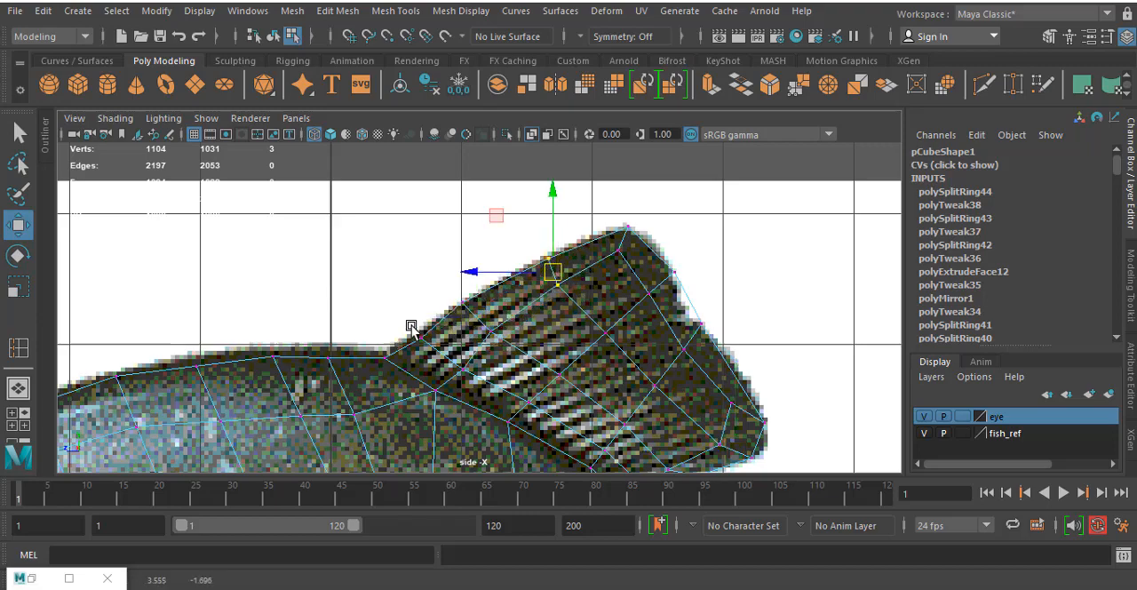
pyautogui.moveTo(408, 324); pyautogui.dragTo(480, 383)
pyautogui.moveTo(462, 370); pyautogui.dragTo(455, 364)
# - Adjust the rear belly vertices to line up with the root of the reference anal fin
pyautogui.scroll(-10, 594, 331)
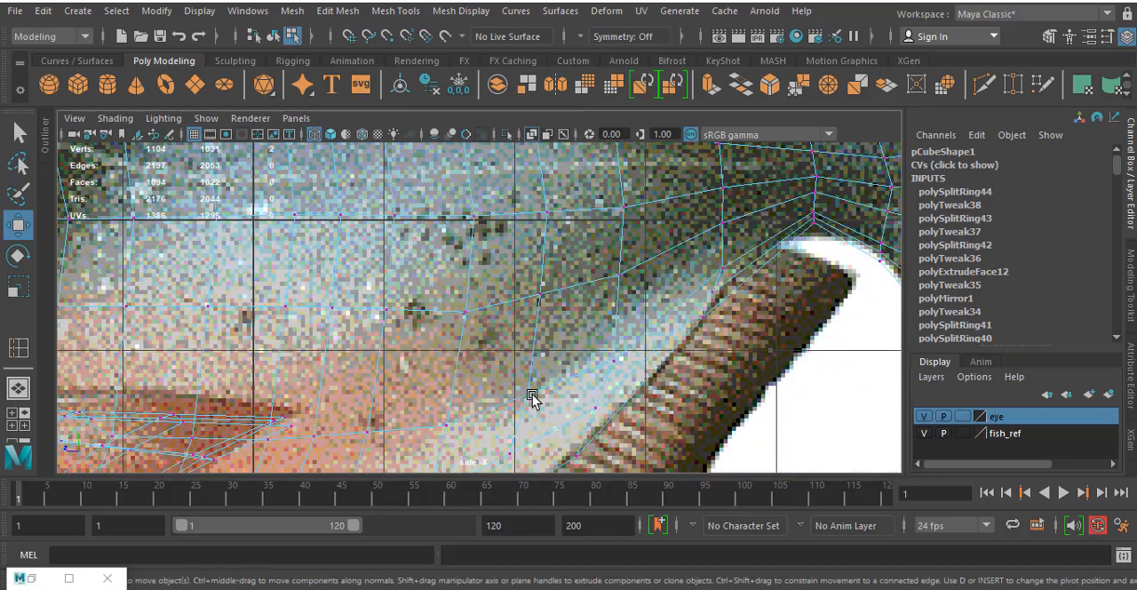
pyautogui.scroll(4, 398, 272)
pyautogui.scroll(6, 398, 272)
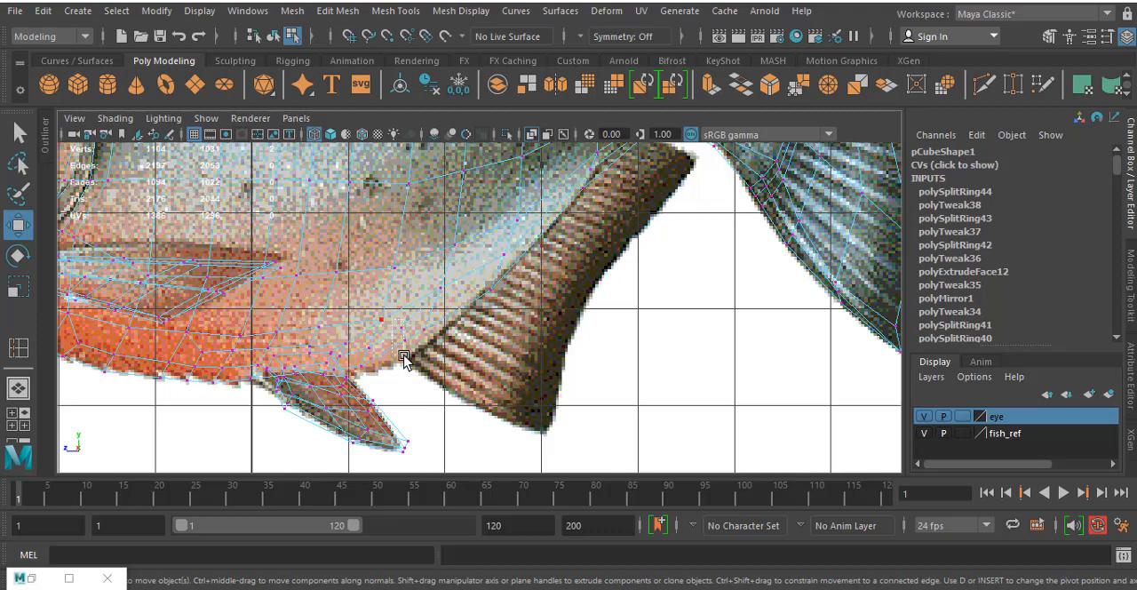
pyautogui.moveTo(405, 345); pyautogui.dragTo(438, 329)
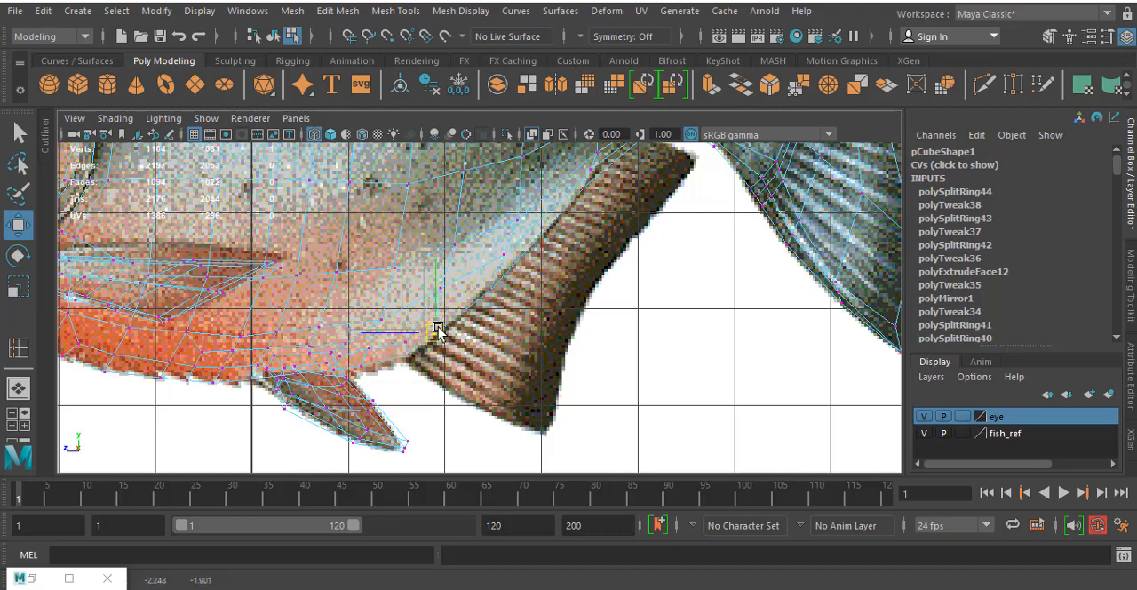
pyautogui.click(449, 279)
pyautogui.moveTo(446, 282); pyautogui.dragTo(452, 291)
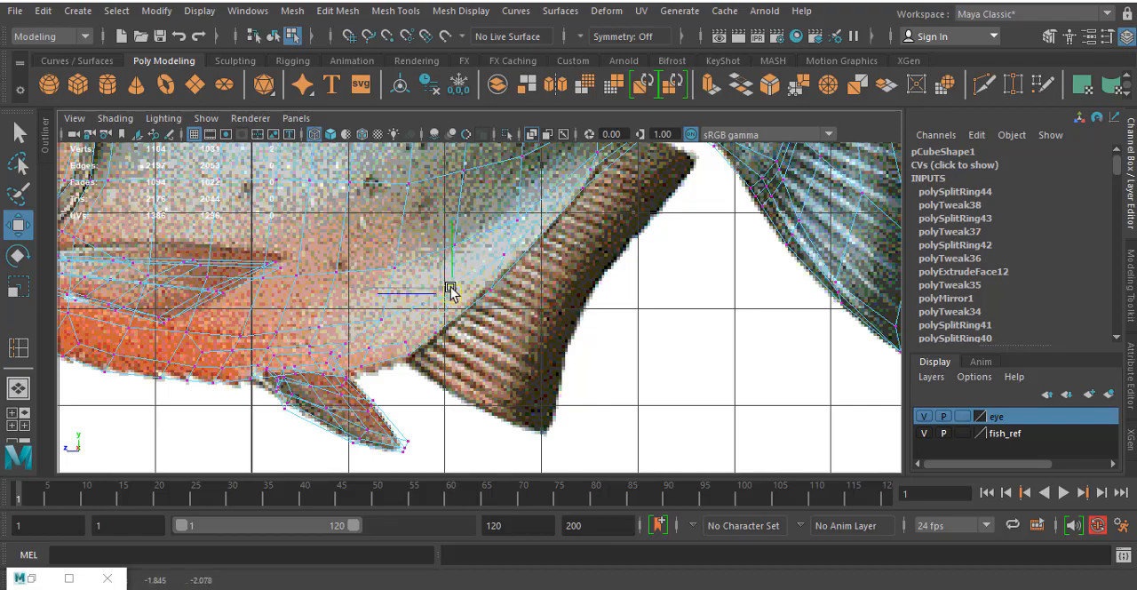
# - Insert four edge loops around the rear body and tail stem, on both sides of the narrowest section
pyautogui.keyDown('alt'); pyautogui.moveTo(546, 227); pyautogui.dragTo(524, 280, button='middle'); pyautogui.keyUp('alt')
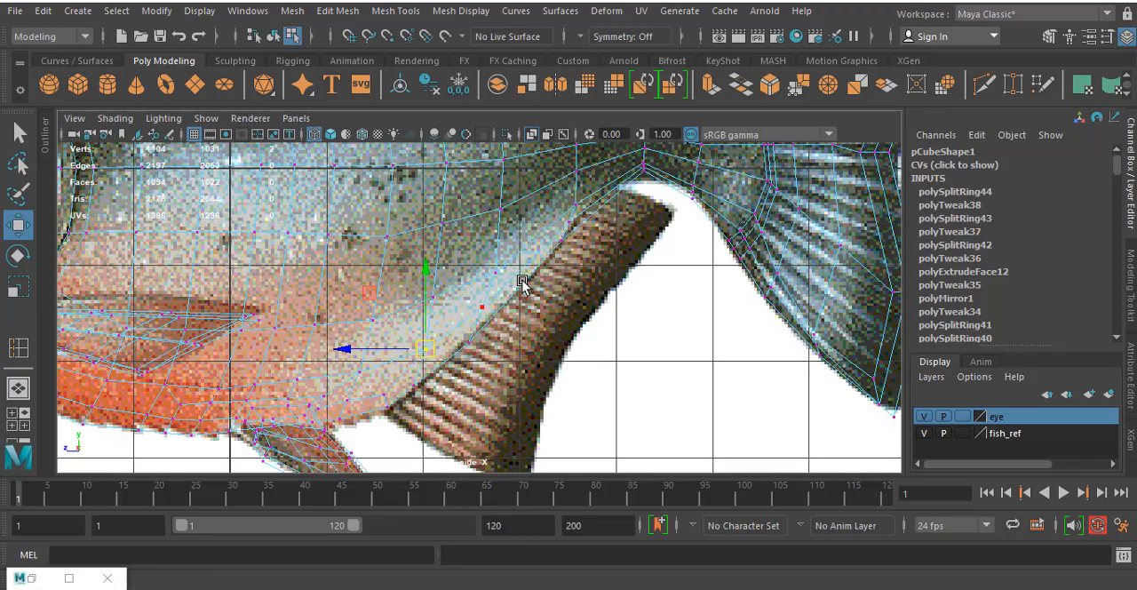
pyautogui.keyDown('alt'); pyautogui.moveTo(570, 227); pyautogui.dragTo(550, 343, button='middle'); pyautogui.keyUp('alt')
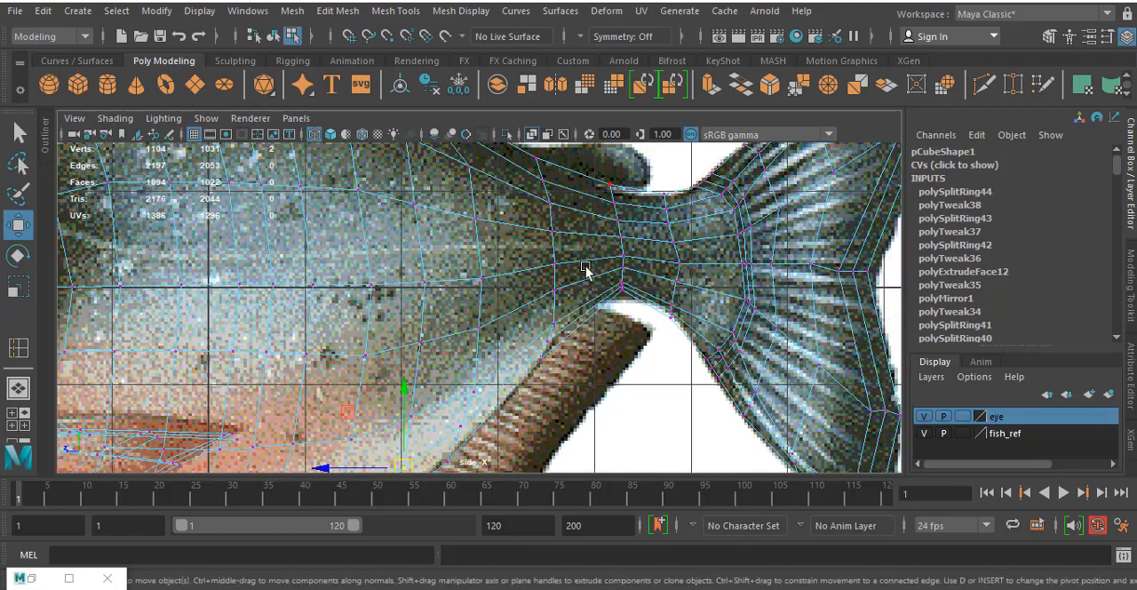
pyautogui.click(17, 348)
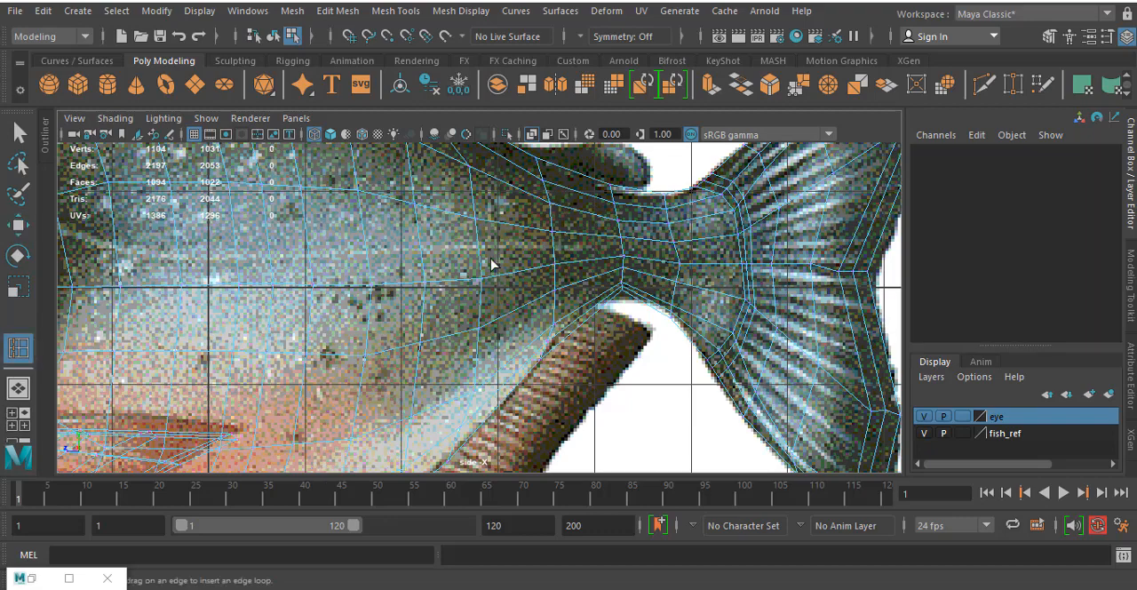
pyautogui.click(523, 273)
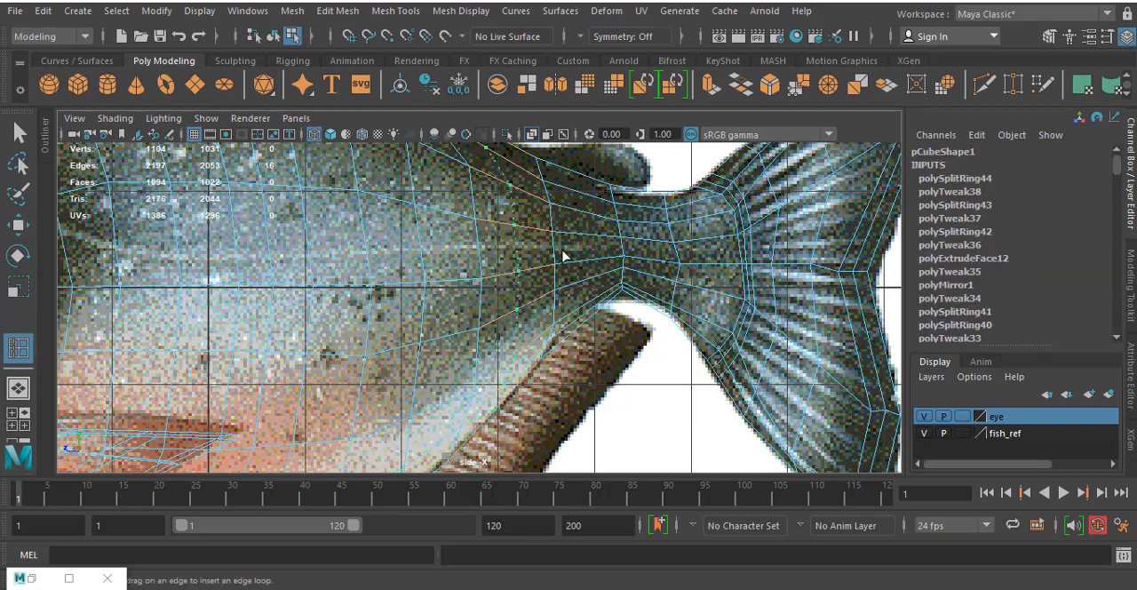
pyautogui.click(564, 257)
pyautogui.click(590, 267)
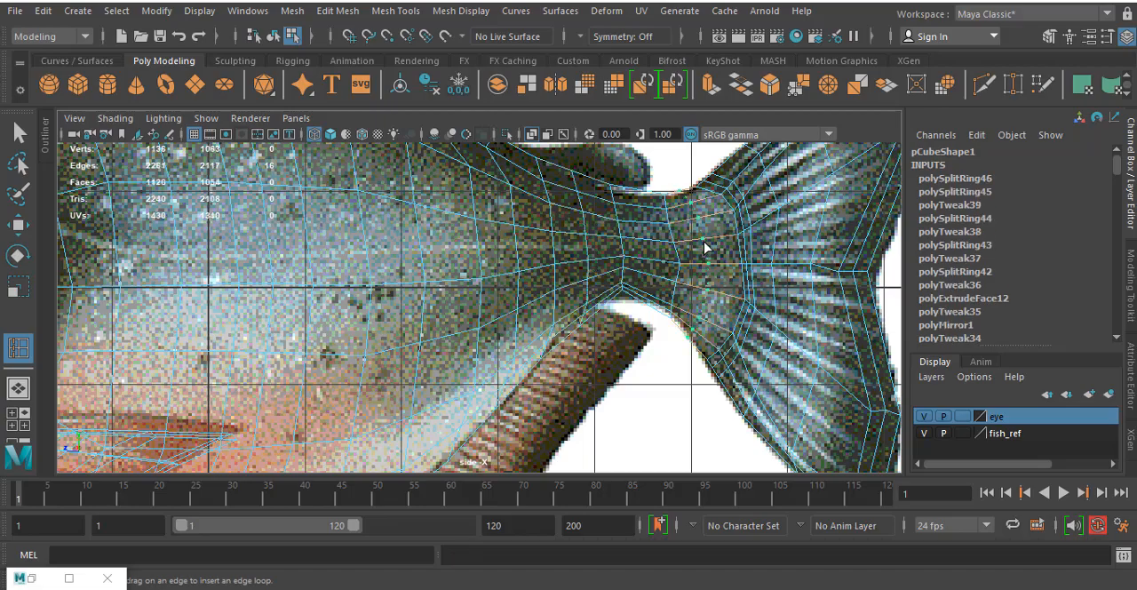
pyautogui.keyDown('alt'); pyautogui.moveTo(588, 332); pyautogui.dragTo(583, 436, button='middle'); pyautogui.keyUp('alt')
pyautogui.scroll(3, 601, 253)
pyautogui.keyDown('alt'); pyautogui.moveTo(645, 384); pyautogui.dragTo(607, 278, button='middle'); pyautogui.keyUp('alt')
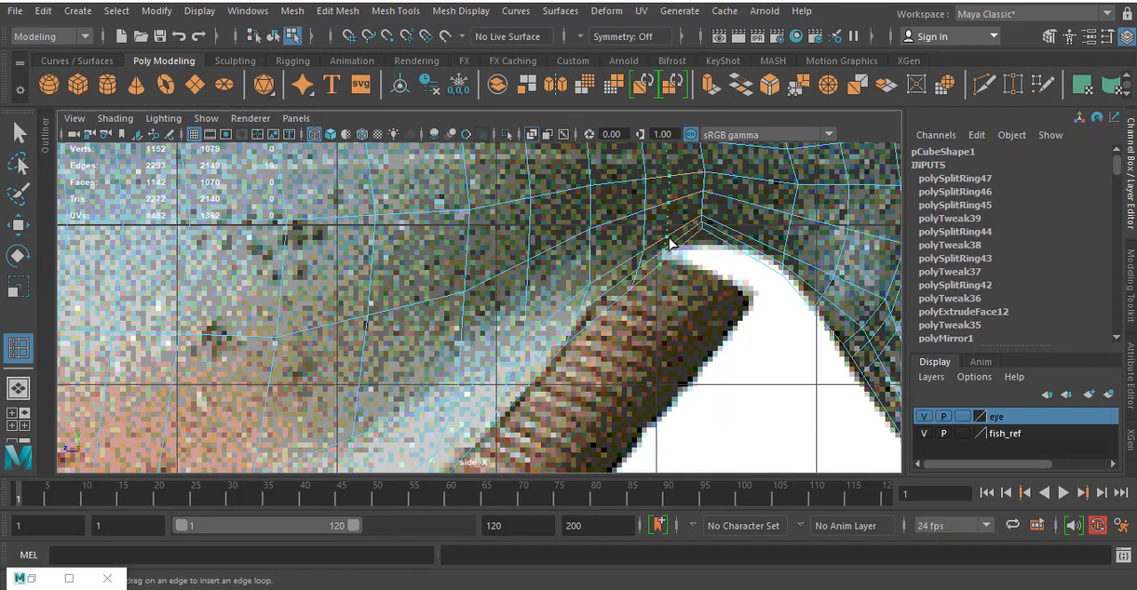
pyautogui.keyDown('alt'); pyautogui.moveTo(659, 292); pyautogui.dragTo(651, 239, button='middle'); pyautogui.keyUp('alt')
# - Select the rear underside faces that run along the root of the reference anal fin
pyautogui.moveTo(642, 147); pyautogui.dragTo(590, 139, button='right')
pyautogui.moveTo(582, 181); pyautogui.dragTo(610, 197, button='right')
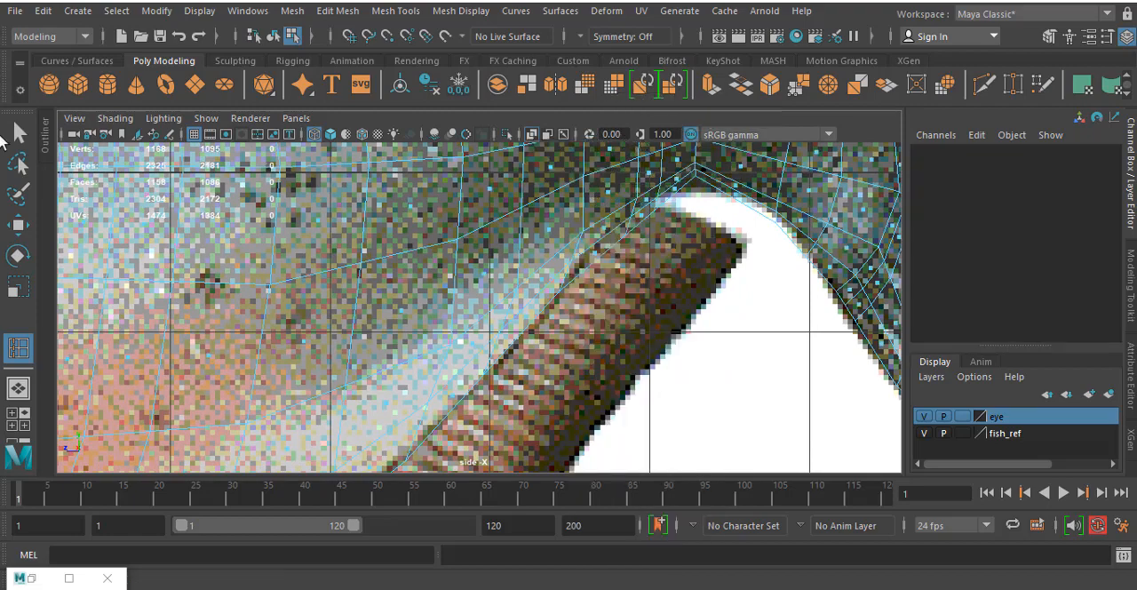
pyautogui.click(19, 133)
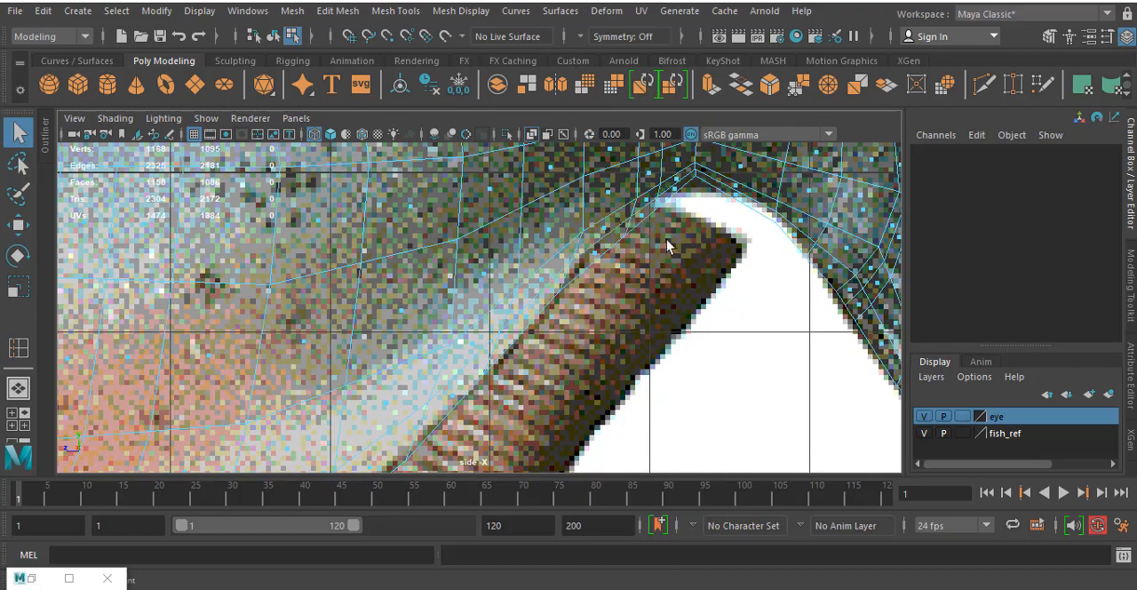
pyautogui.click(635, 214)
pyautogui.keyDown('shift'); pyautogui.moveTo(589, 254); pyautogui.dragTo(575, 325); pyautogui.keyUp('shift')
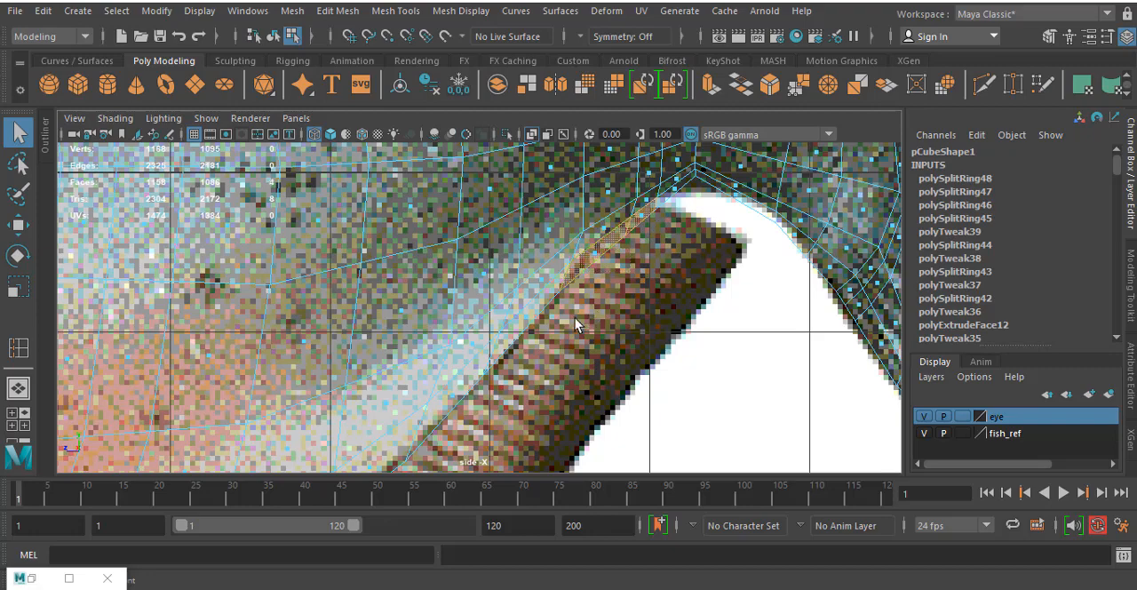
pyautogui.keyDown('alt'); pyautogui.moveTo(551, 375); pyautogui.dragTo(638, 268, button='middle'); pyautogui.keyUp('alt')
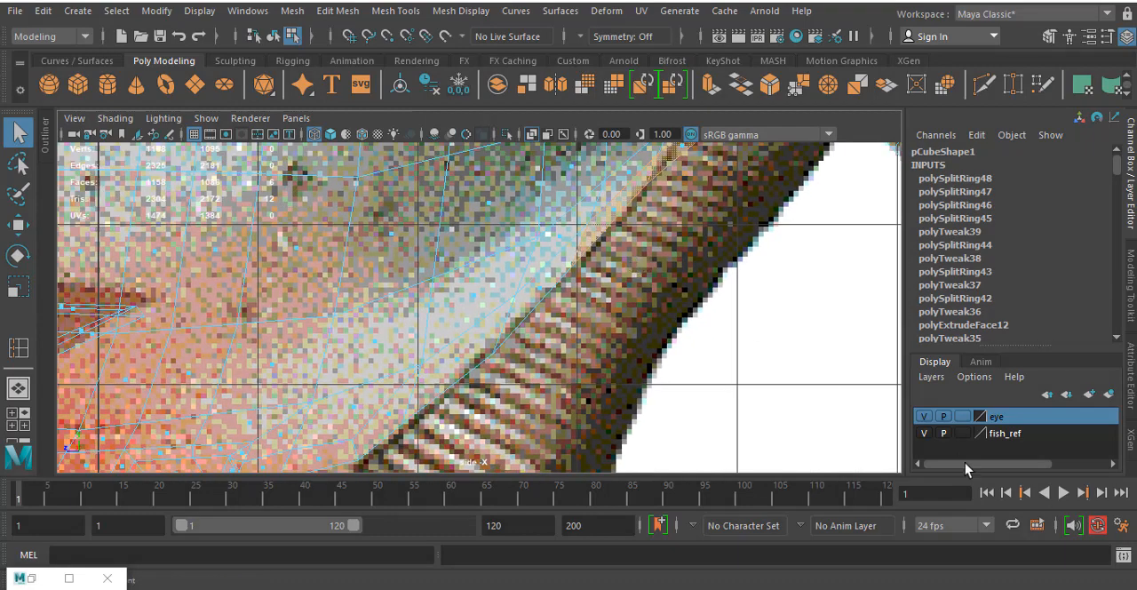
# - Hide the fish_ref layer, add the remaining underside faces toward the belly to the selection, and show the layer again
pyautogui.click(925, 432)
pyautogui.keyDown('alt'); pyautogui.moveTo(622, 331); pyautogui.dragTo(648, 300, button='middle'); pyautogui.keyUp('alt')
pyautogui.keyDown('shift'); pyautogui.moveTo(565, 254); pyautogui.dragTo(566, 254); pyautogui.keyUp('shift')
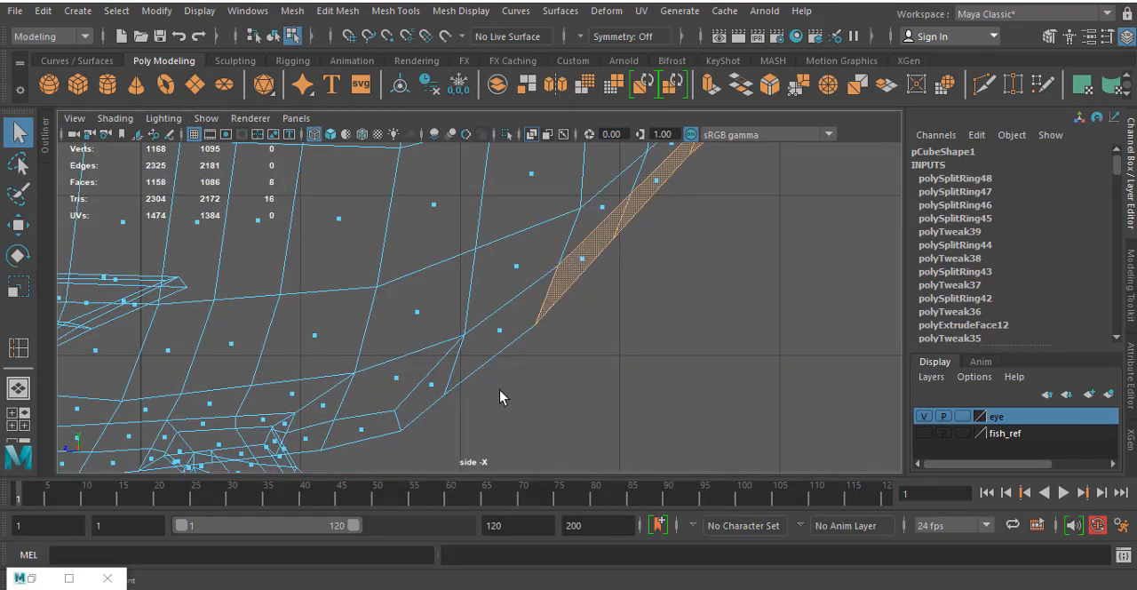
pyautogui.keyDown('shift'); pyautogui.moveTo(511, 351); pyautogui.dragTo(472, 311); pyautogui.keyUp('shift')
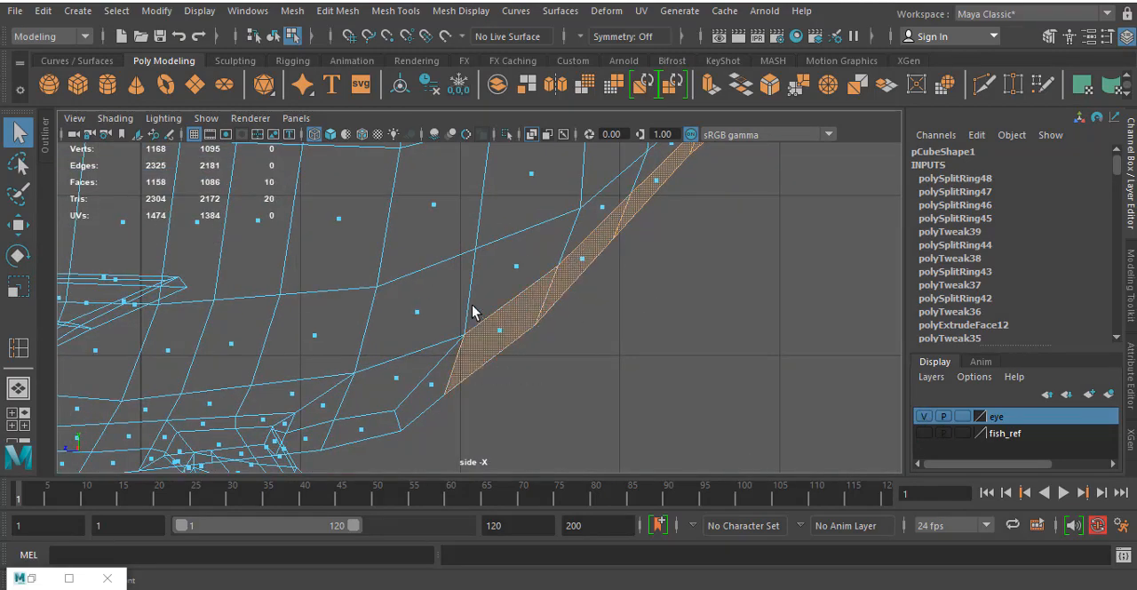
pyautogui.keyDown('shift'); pyautogui.click(420, 376); pyautogui.keyUp('shift')
pyautogui.click(924, 433)
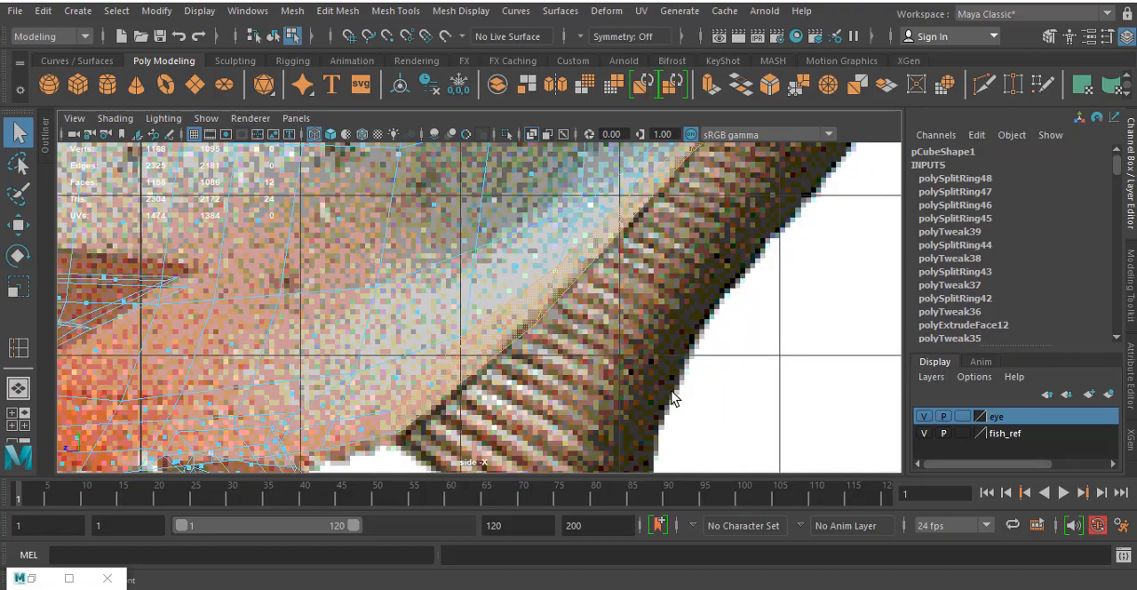
# - Extrude the selected rear underside faces to start the anal fin
pyautogui.scroll(-5, 622, 356)
pyautogui.scroll(2, 574, 325)
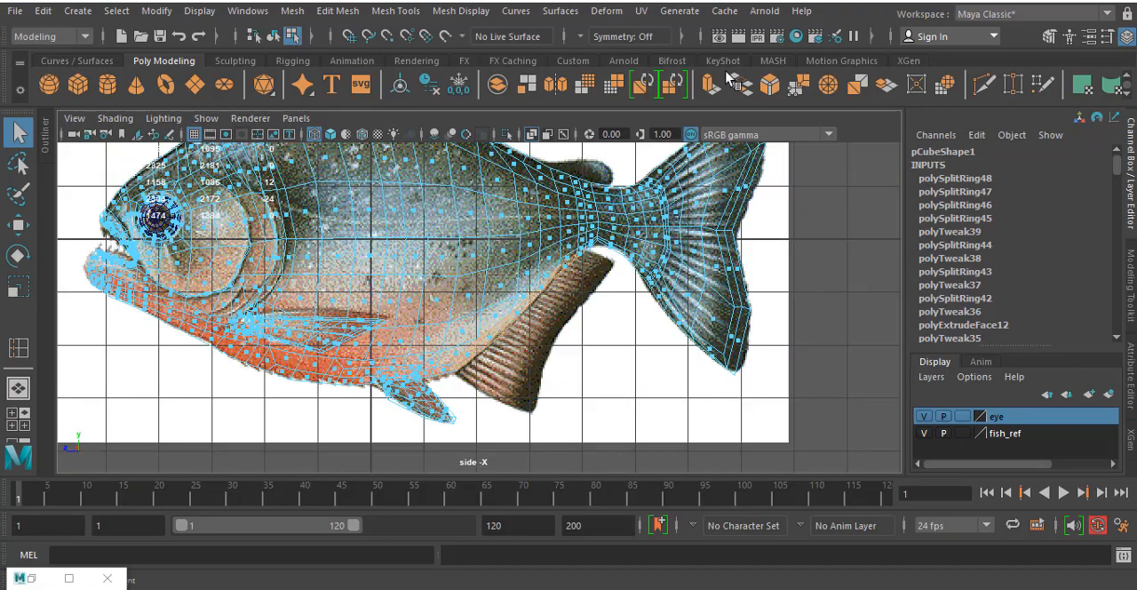
pyautogui.click(710, 85)
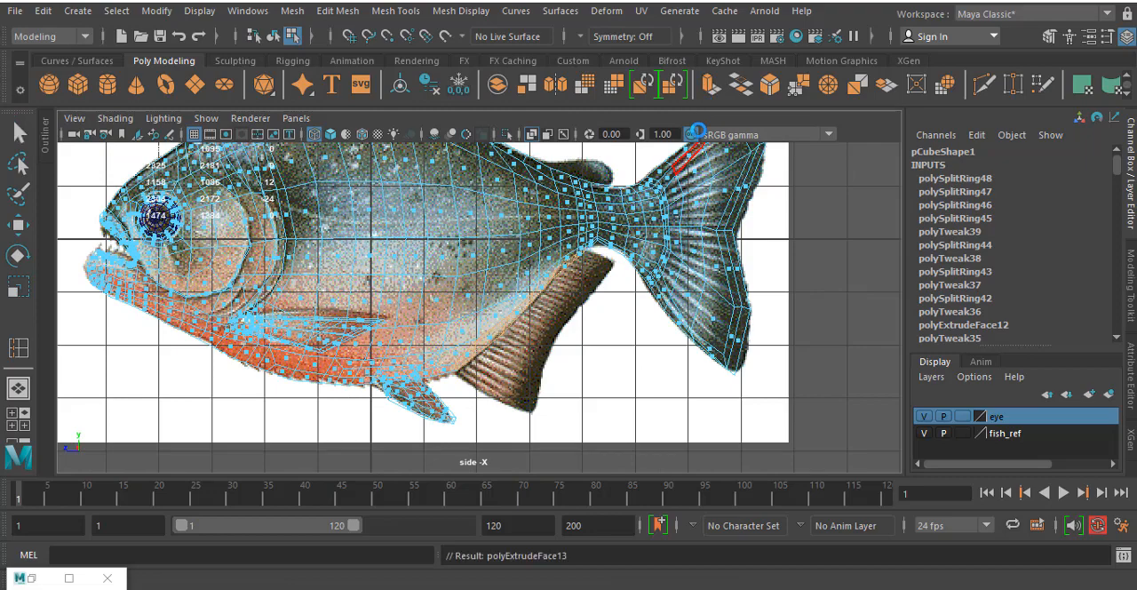
pyautogui.scroll(-3, 745, 224)
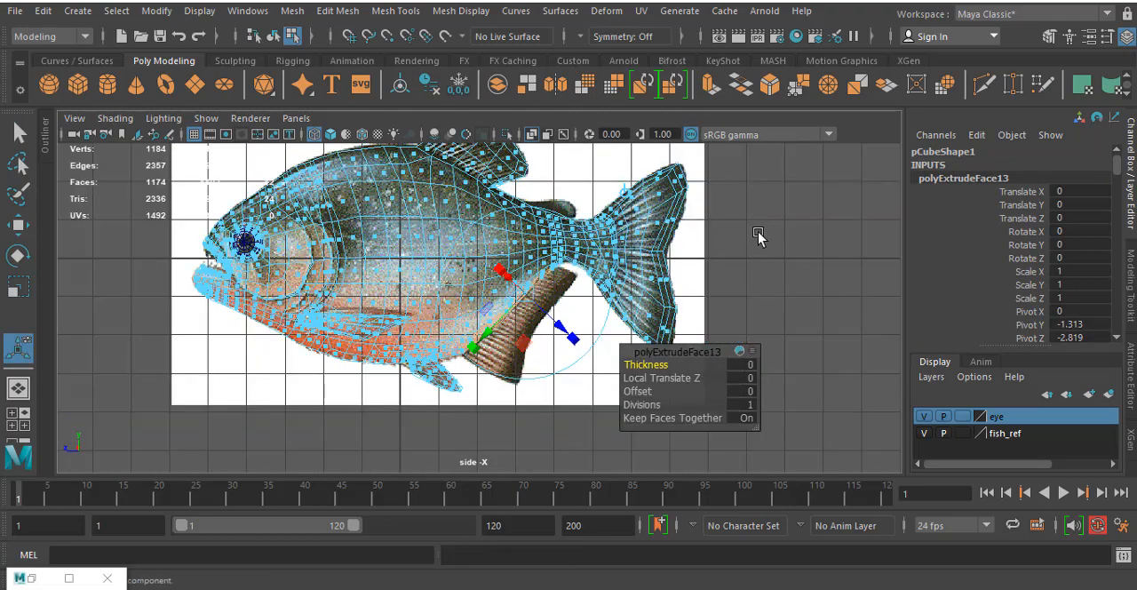
pyautogui.keyDown('alt'); pyautogui.moveTo(756, 236); pyautogui.dragTo(731, 259, button='middle'); pyautogui.keyUp('alt')
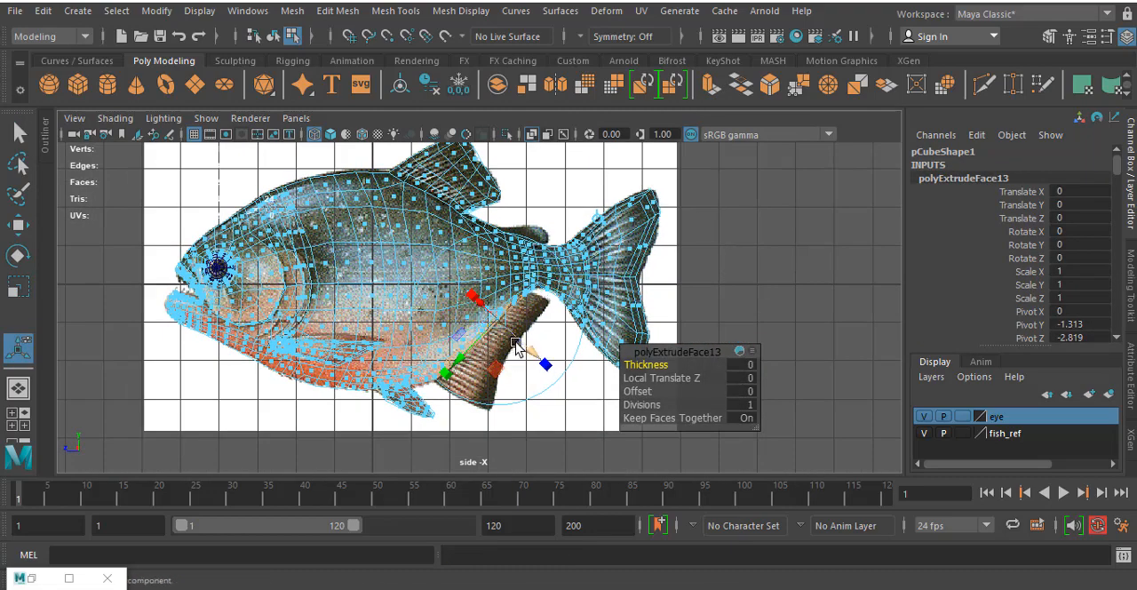
# - Pull the extruded faces downward and backward over the reference anal fin
pyautogui.press('space')
pyautogui.press('space')
pyautogui.keyDown('alt'); pyautogui.moveTo(753, 254); pyautogui.dragTo(653, 288); pyautogui.keyUp('alt')
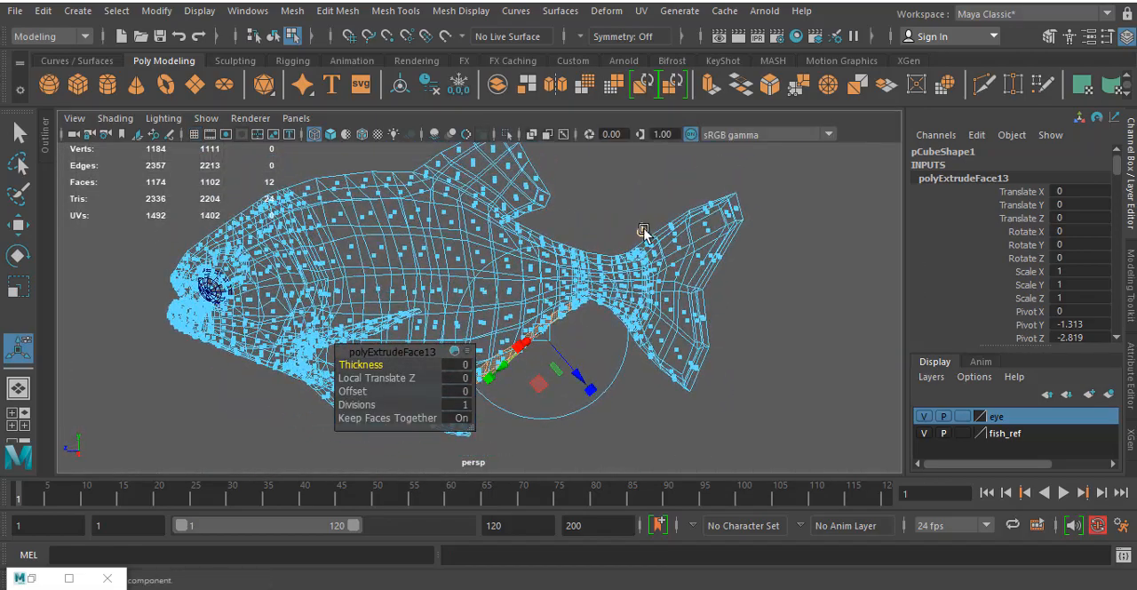
pyautogui.press('space')
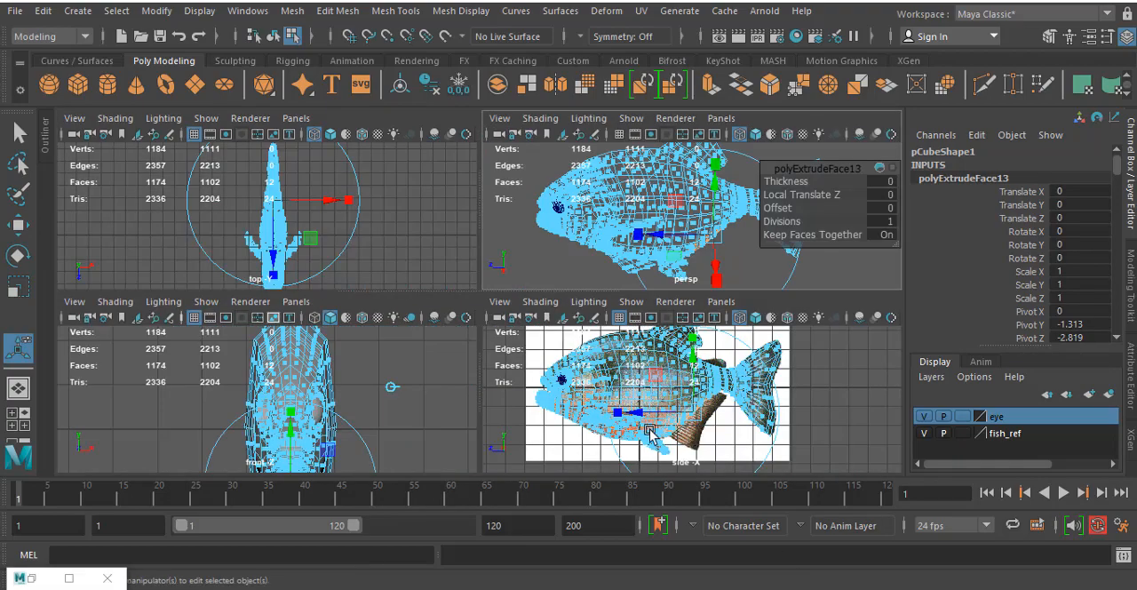
pyautogui.press('space')
pyautogui.scroll(5, 558, 389)
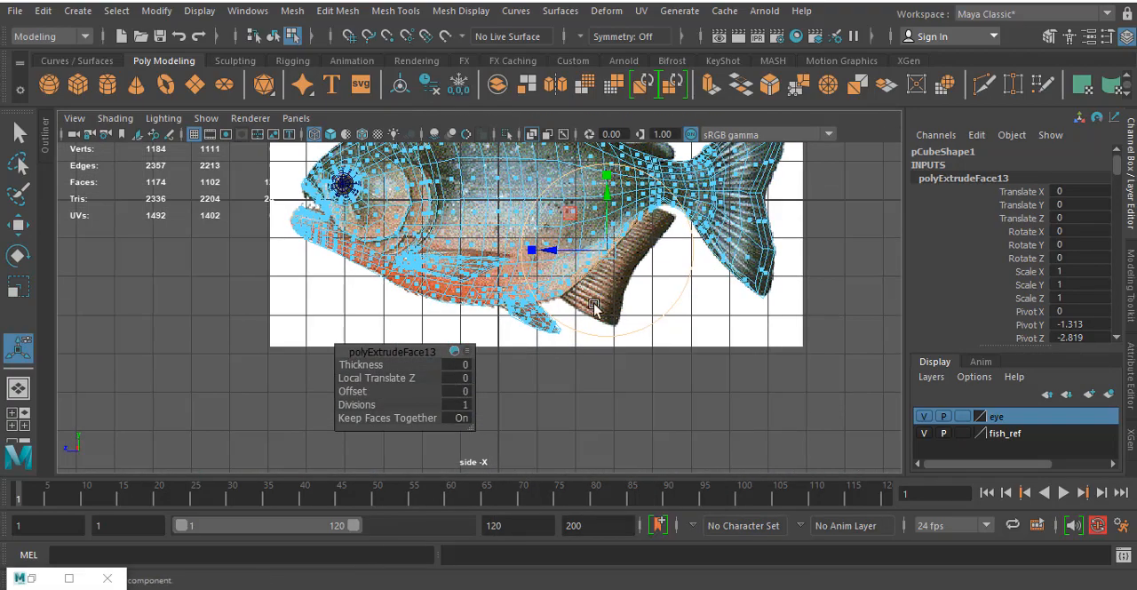
pyautogui.moveTo(636, 272); pyautogui.dragTo(672, 296)
pyautogui.press('space')
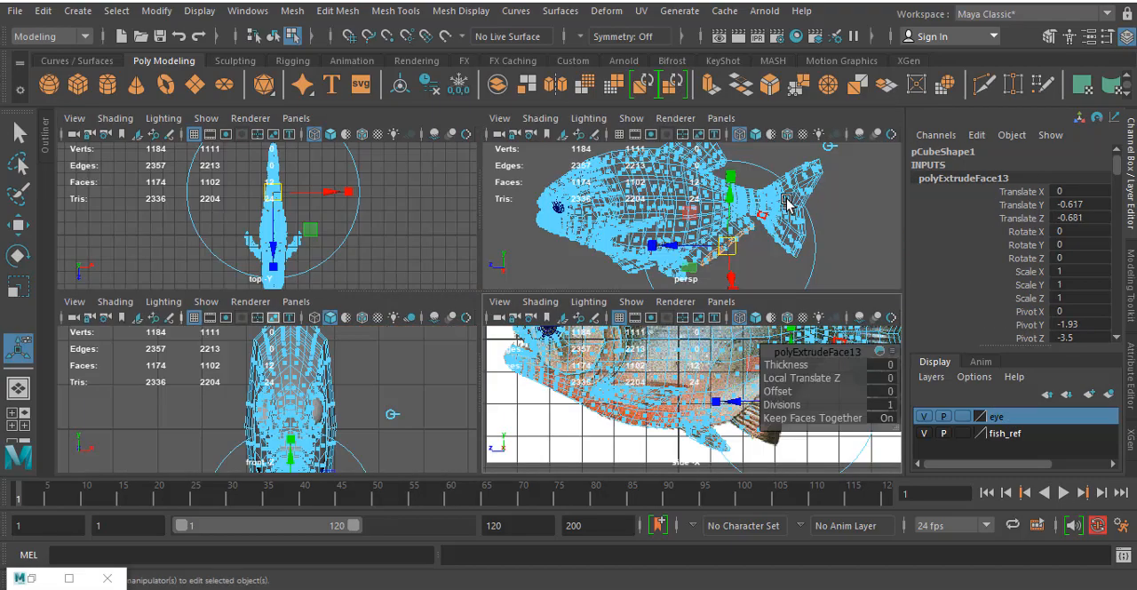
# - Select the seven vertices along one side of the anal fin's outer edge and shift them slightly down and backward
pyautogui.press('space')
pyautogui.keyDown('alt'); pyautogui.moveTo(775, 234); pyautogui.dragTo(719, 305); pyautogui.keyUp('alt')
pyautogui.scroll(5, 624, 301)
pyautogui.moveTo(657, 147); pyautogui.dragTo(577, 147, button='right')
pyautogui.click(626, 357)
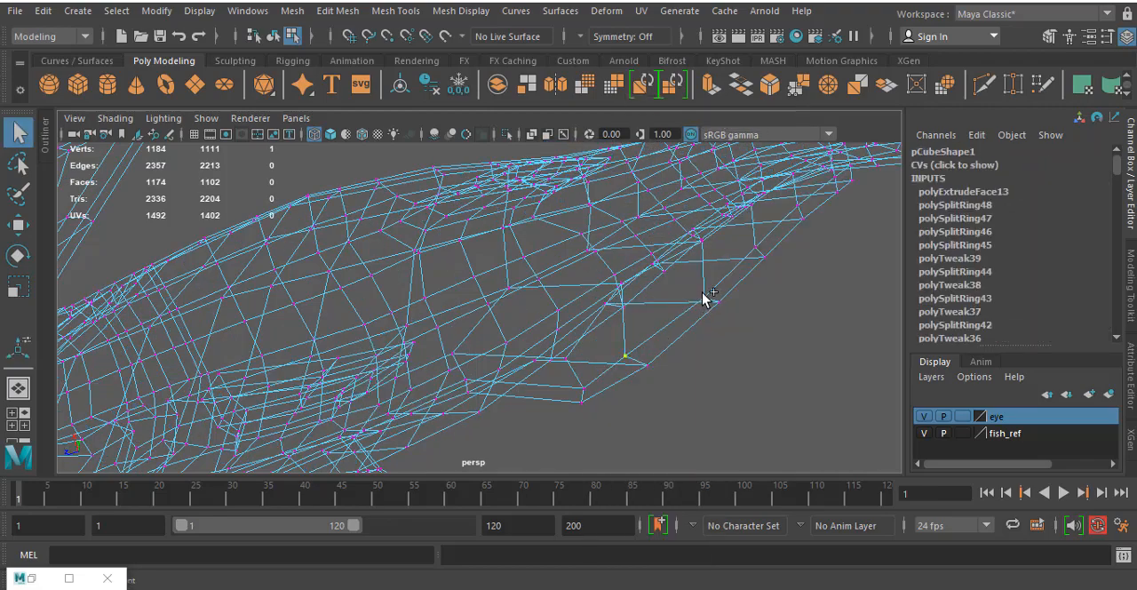
pyautogui.keyDown('alt'); pyautogui.moveTo(797, 231); pyautogui.dragTo(725, 317); pyautogui.keyUp('alt')
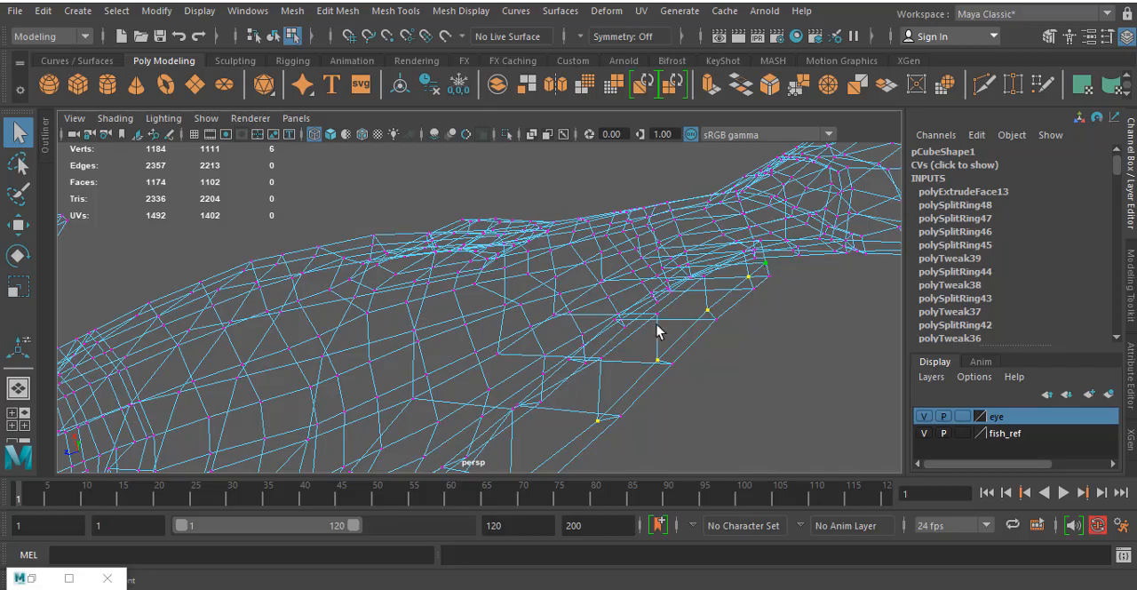
pyautogui.keyDown('alt'); pyautogui.moveTo(656, 325); pyautogui.dragTo(691, 475); pyautogui.keyUp('alt')
pyautogui.keyDown('alt'); pyautogui.moveTo(667, 400); pyautogui.dragTo(593, 325, button='middle'); pyautogui.keyUp('alt')
pyautogui.press('w')
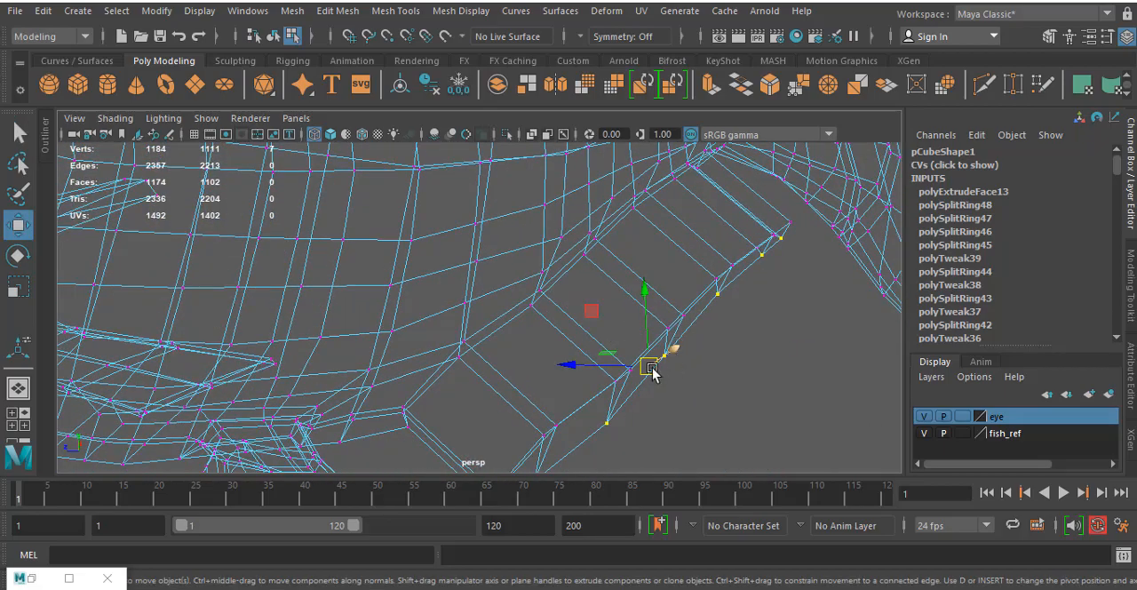
pyautogui.moveTo(649, 364); pyautogui.dragTo(659, 380)
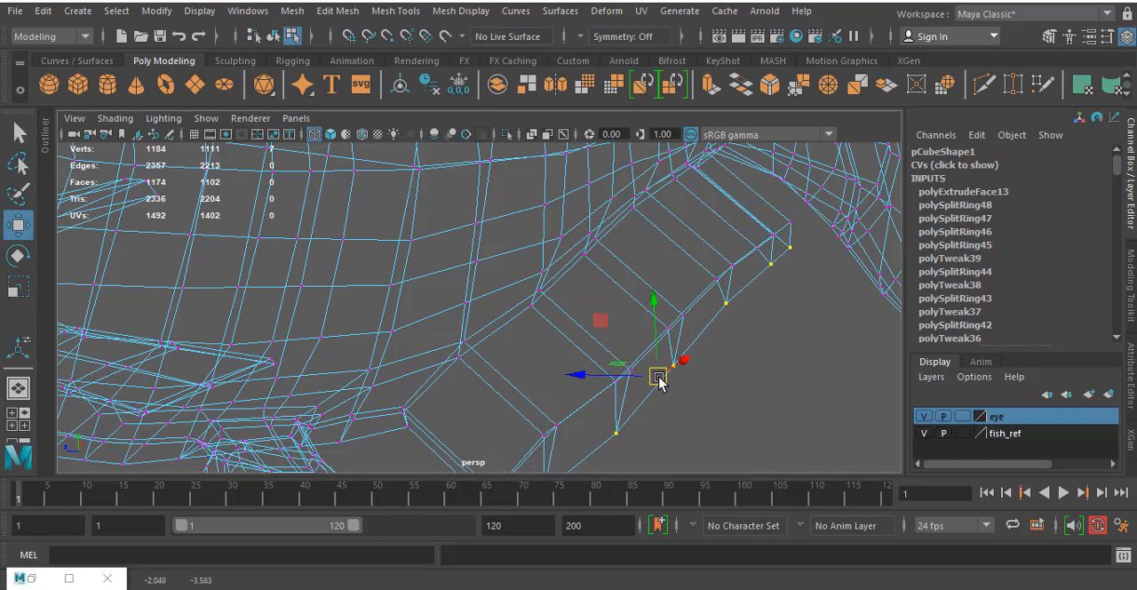
pyautogui.scroll(-3, 661, 371)
# - Move the rearmost outer vertices of the anal fin onto the upper rear tip of the reference fin
pyautogui.press('space')
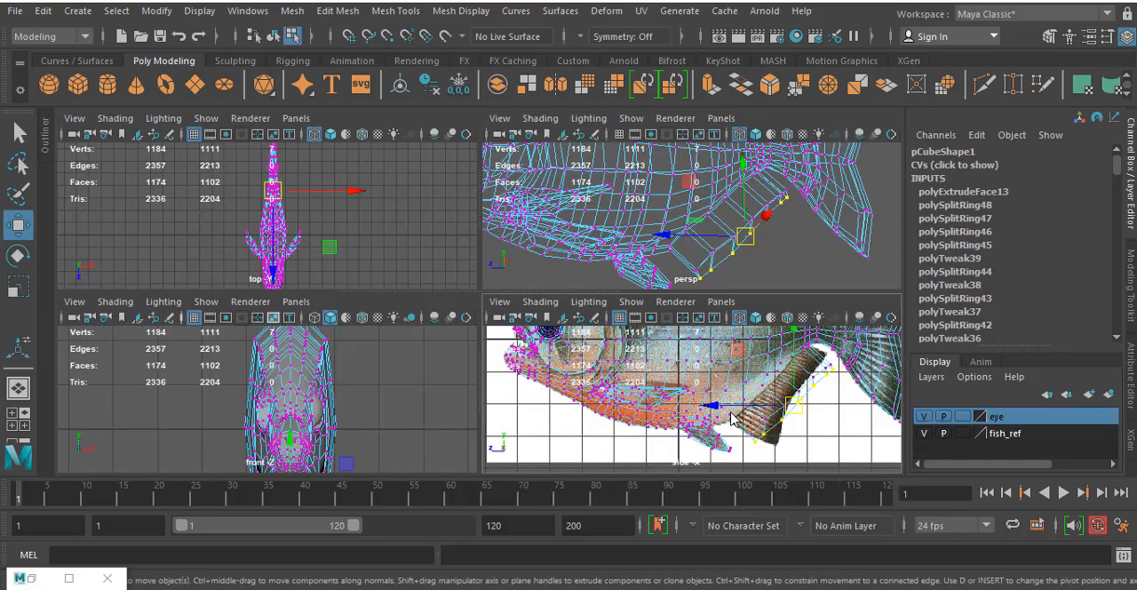
pyautogui.press('space')
pyautogui.scroll(5, 677, 364)
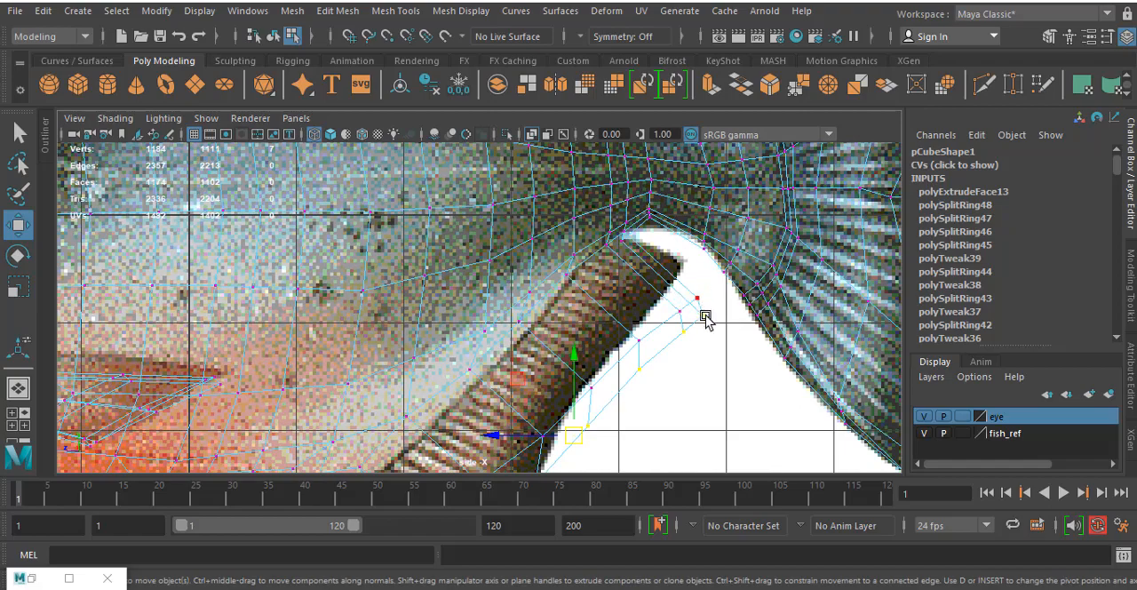
pyautogui.moveTo(715, 330); pyautogui.dragTo(713, 331)
pyautogui.scroll(2, 714, 332)
pyautogui.keyDown('alt'); pyautogui.moveTo(728, 278); pyautogui.dragTo(701, 279, button='middle'); pyautogui.keyUp('alt')
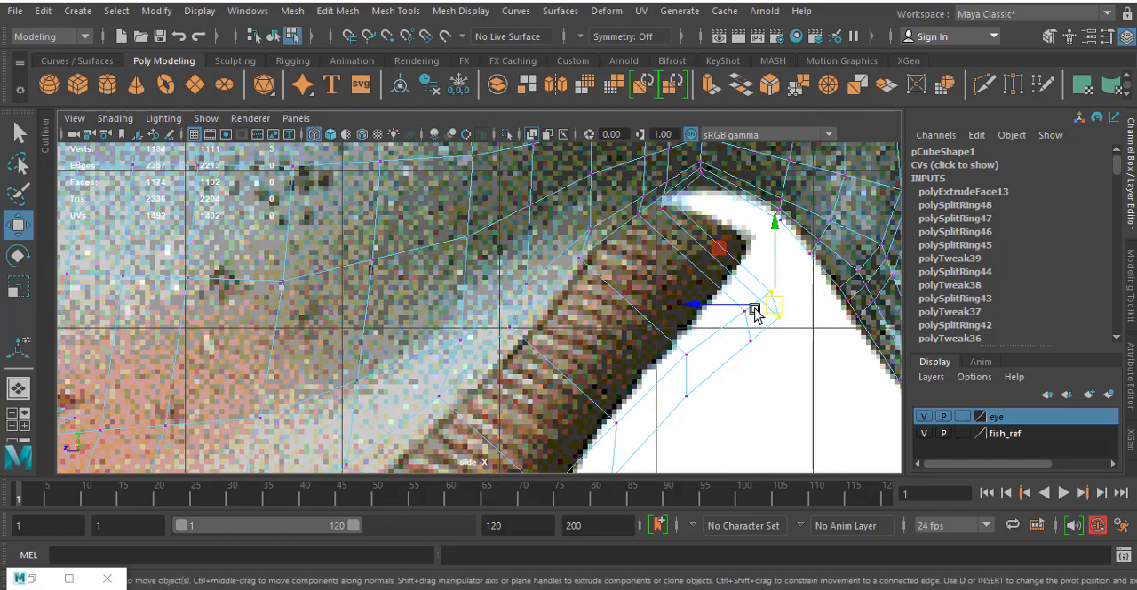
pyautogui.moveTo(773, 304); pyautogui.dragTo(707, 283)
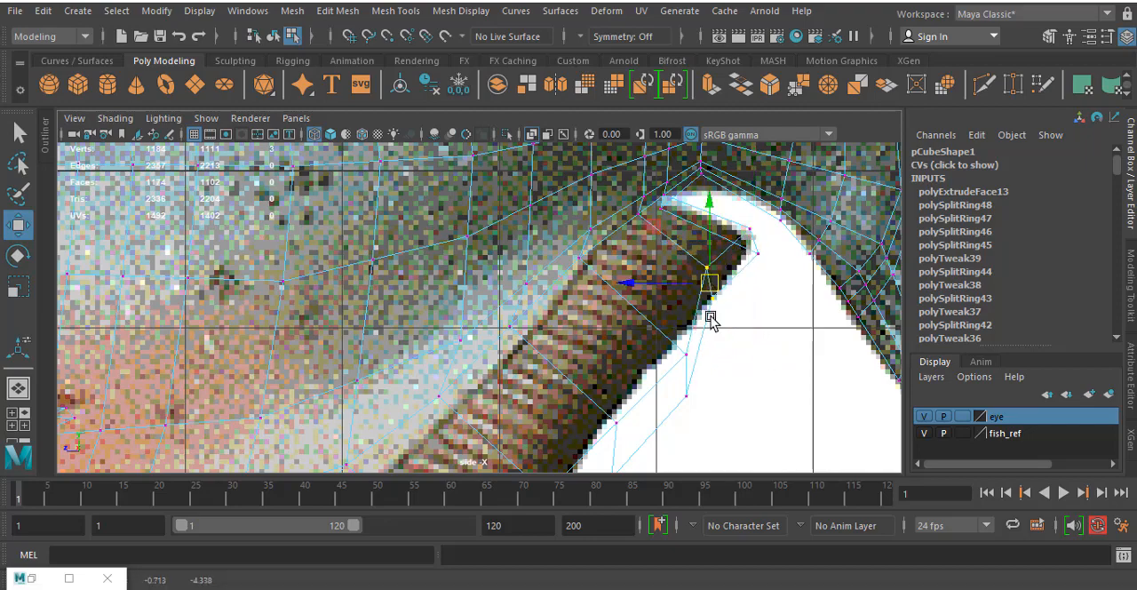
# - Align the middle outer vertices of the anal fin with the trailing edge of the reference fin
pyautogui.keyDown('alt'); pyautogui.moveTo(691, 350); pyautogui.dragTo(697, 259, button='middle'); pyautogui.keyUp('alt')
pyautogui.moveTo(705, 305); pyautogui.dragTo(665, 255)
pyautogui.keyDown('alt'); pyautogui.moveTo(665, 298); pyautogui.dragTo(704, 198, button='middle'); pyautogui.keyUp('alt')
pyautogui.moveTo(620, 215); pyautogui.dragTo(674, 311)
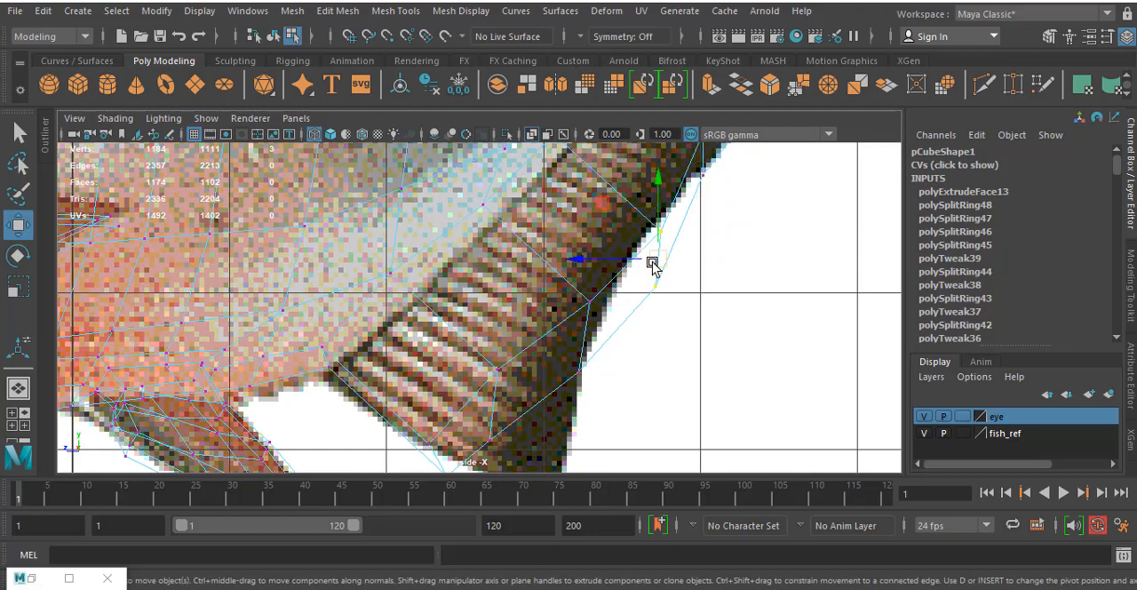
pyautogui.moveTo(654, 259); pyautogui.dragTo(641, 225)
pyautogui.keyDown('alt'); pyautogui.moveTo(552, 311); pyautogui.dragTo(567, 191, button='middle'); pyautogui.keyUp('alt')
pyautogui.moveTo(566, 178); pyautogui.dragTo(625, 271)
pyautogui.moveTo(599, 220); pyautogui.dragTo(598, 221)
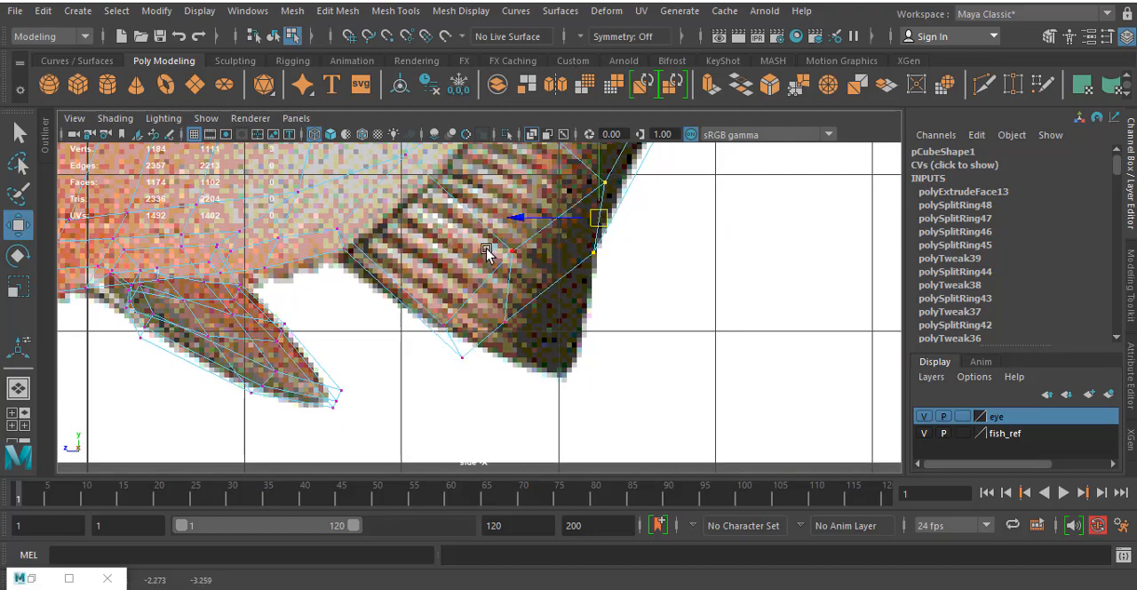
# - Move the lowest outer vertices of the anal fin to the bottom tip and front edge of the reference fin
pyautogui.moveTo(485, 235); pyautogui.dragTo(538, 343)
pyautogui.click(553, 346)
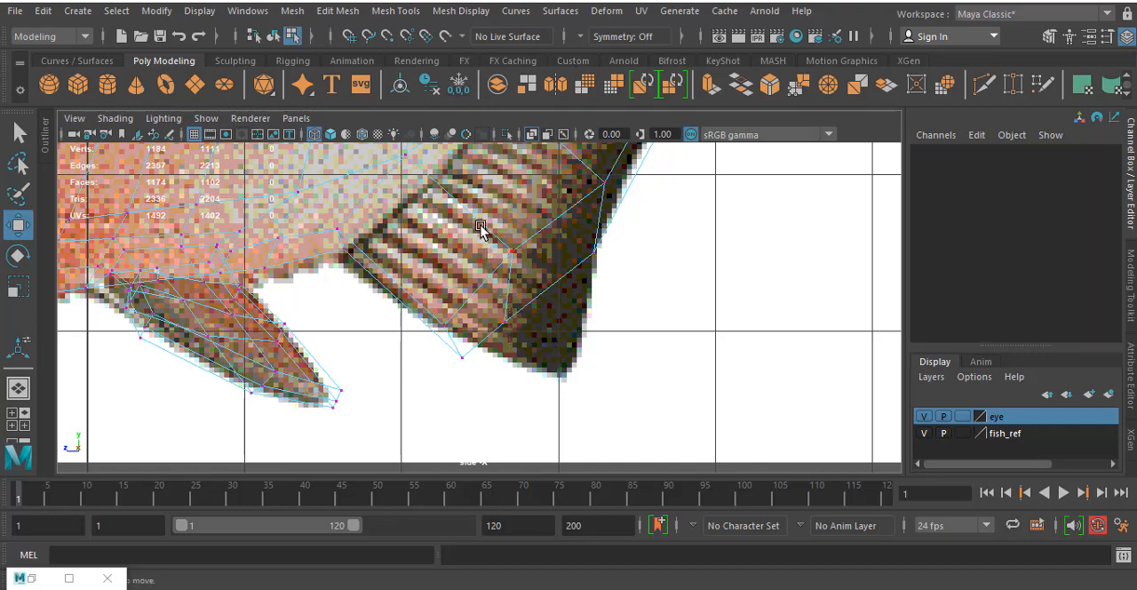
pyautogui.moveTo(481, 225); pyautogui.dragTo(549, 338)
pyautogui.moveTo(513, 295); pyautogui.dragTo(506, 351)
pyautogui.keyDown('alt'); pyautogui.moveTo(471, 348); pyautogui.dragTo(503, 393, button='middle'); pyautogui.keyUp('alt')
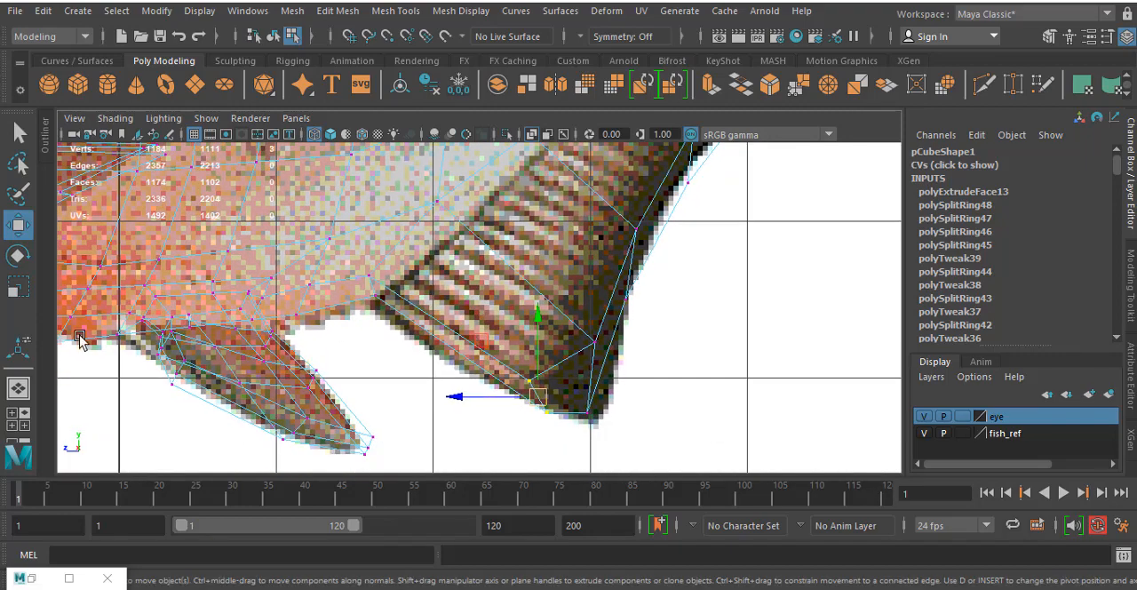
pyautogui.click(400, 11)
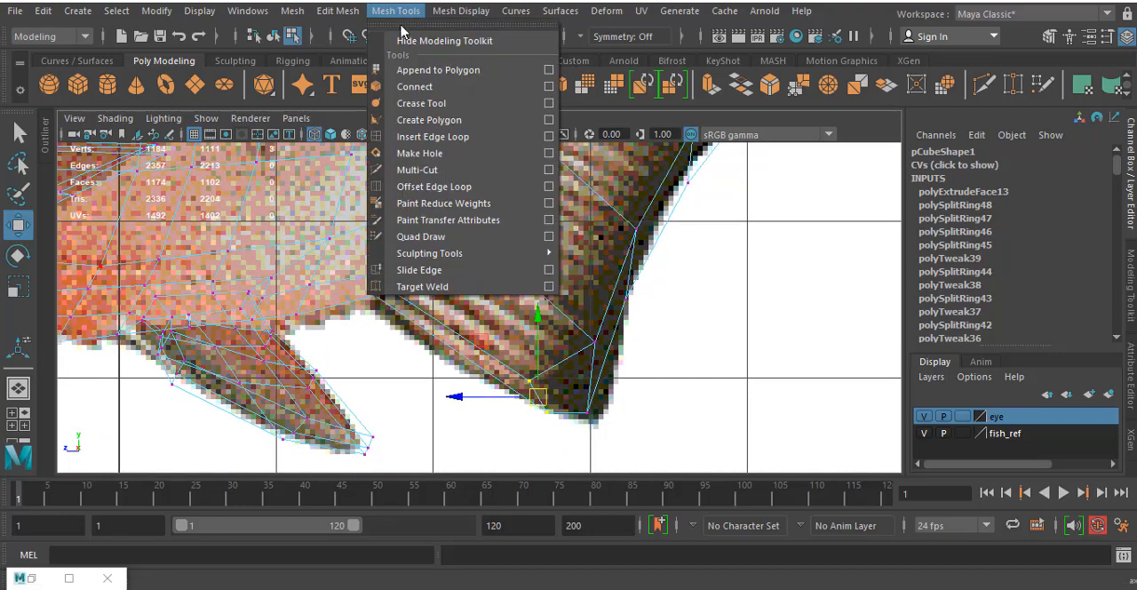
pyautogui.click(433, 136)
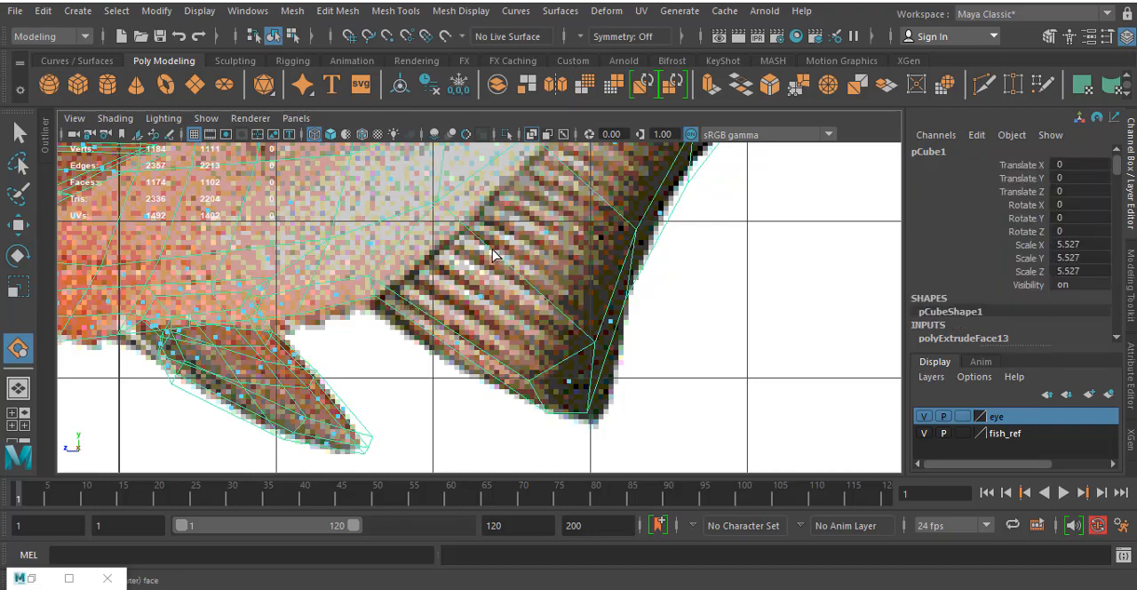
pyautogui.press('space')
pyautogui.press('space')
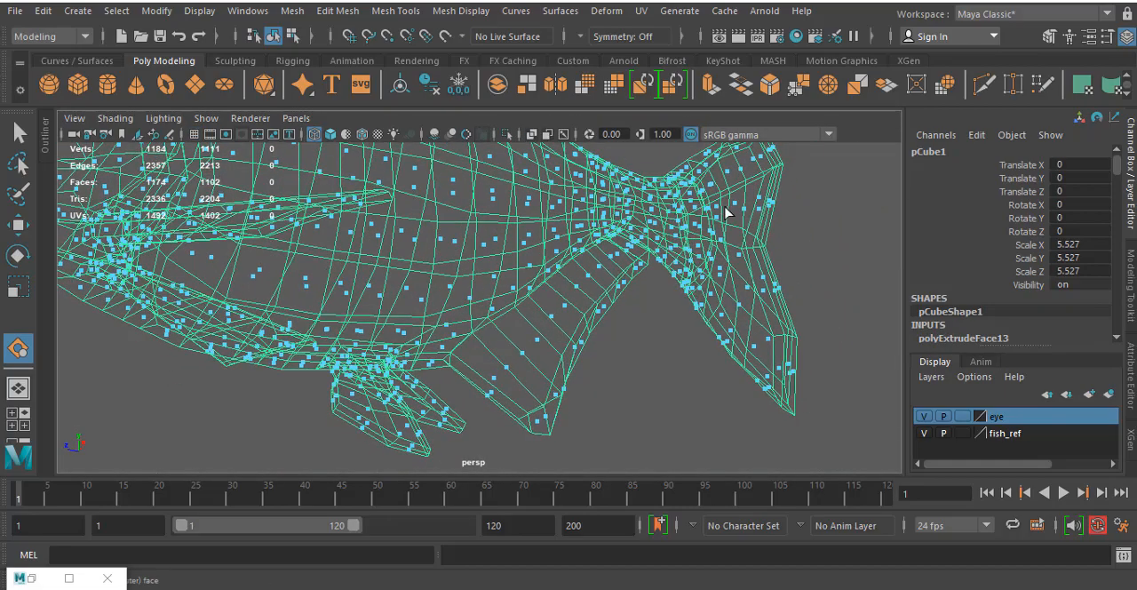
pyautogui.click(291, 36)
pyautogui.click(275, 36)
pyautogui.click(537, 316)
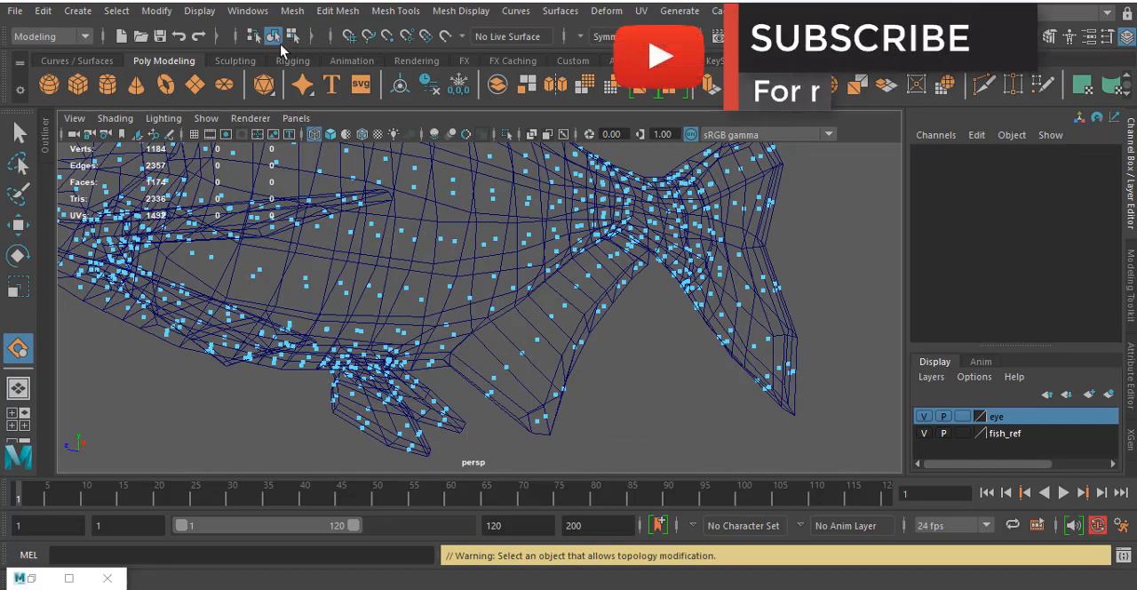
pyautogui.click(292, 38)
pyautogui.click(277, 37)
pyautogui.moveTo(488, 248); pyautogui.dragTo(77, 286, button='right')
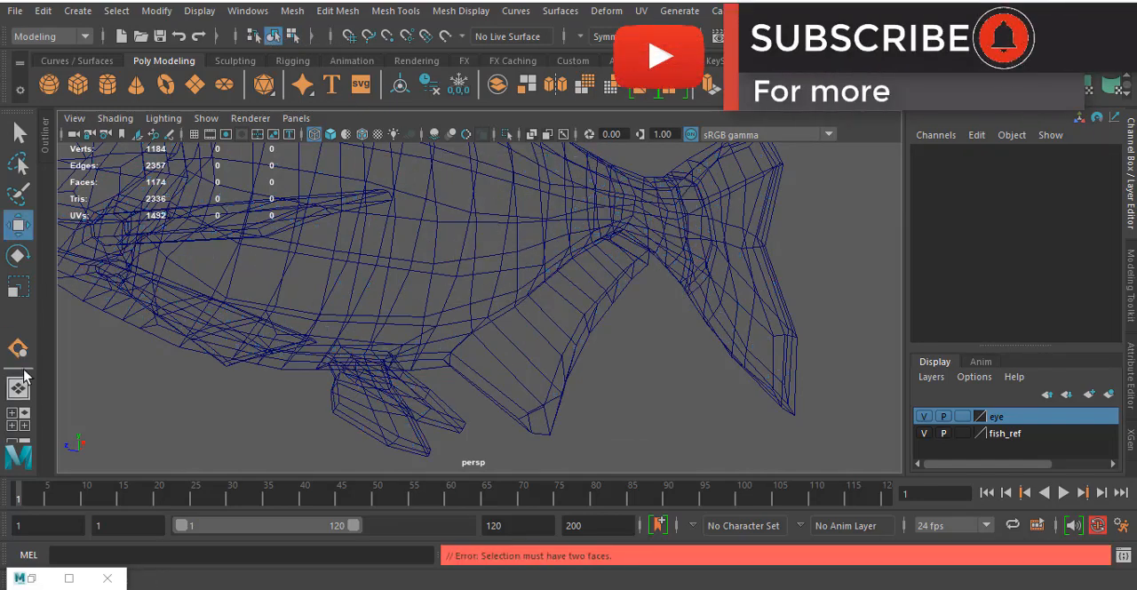
# - Insert an edge loop running lengthwise along the anal fin, between its root and outer edge
pyautogui.click(391, 10)
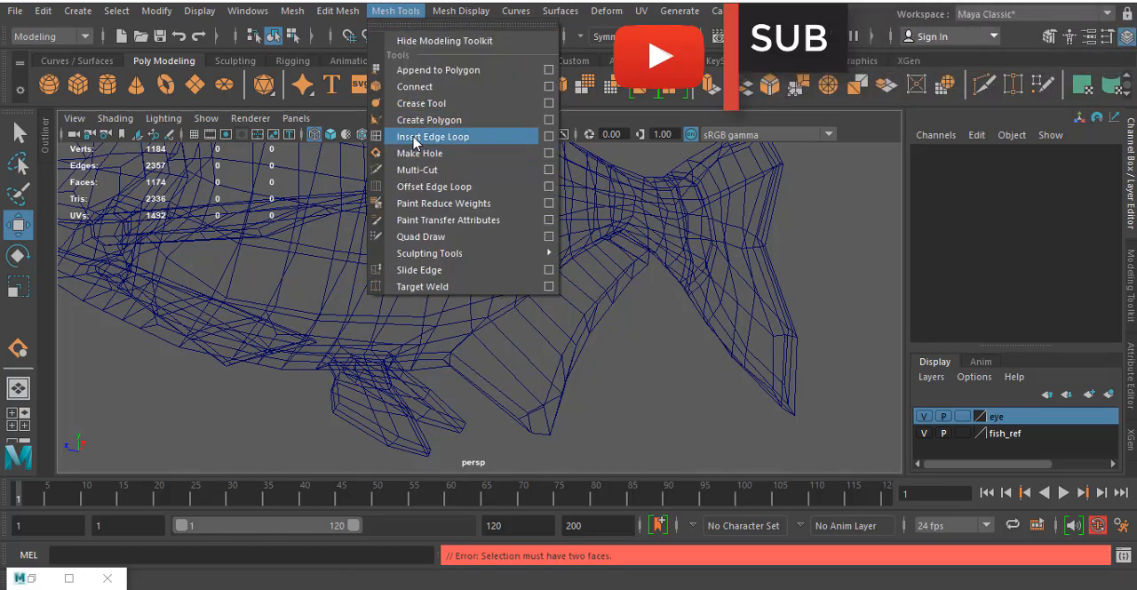
pyautogui.click(414, 137)
pyautogui.click(558, 329)
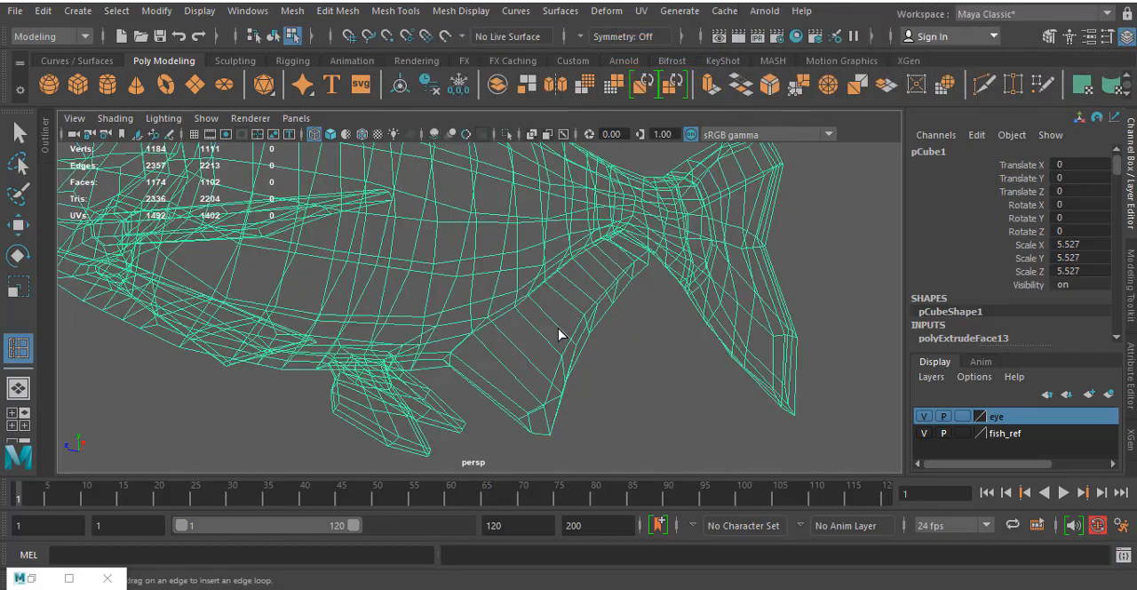
pyautogui.moveTo(533, 335); pyautogui.dragTo(473, 425)
# - Lasso the vertices along the anal fin's outer edge and scale them closer together to thin the edge
pyautogui.press('r')
pyautogui.rightClick(622, 282)
pyautogui.moveTo(622, 282); pyautogui.dragTo(544, 149, button='right')
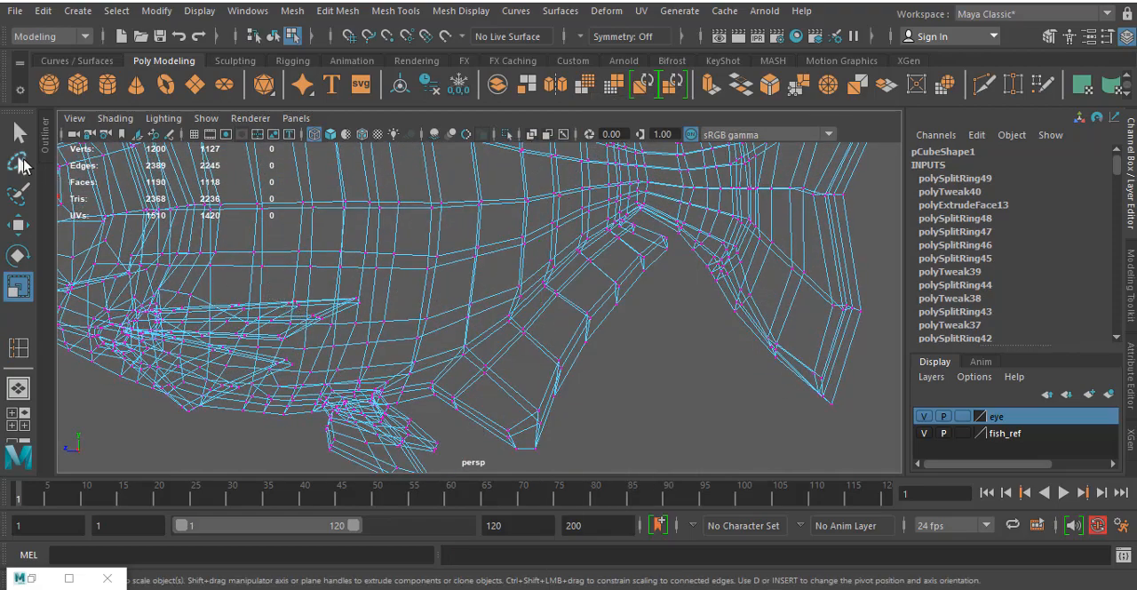
pyautogui.click(21, 161)
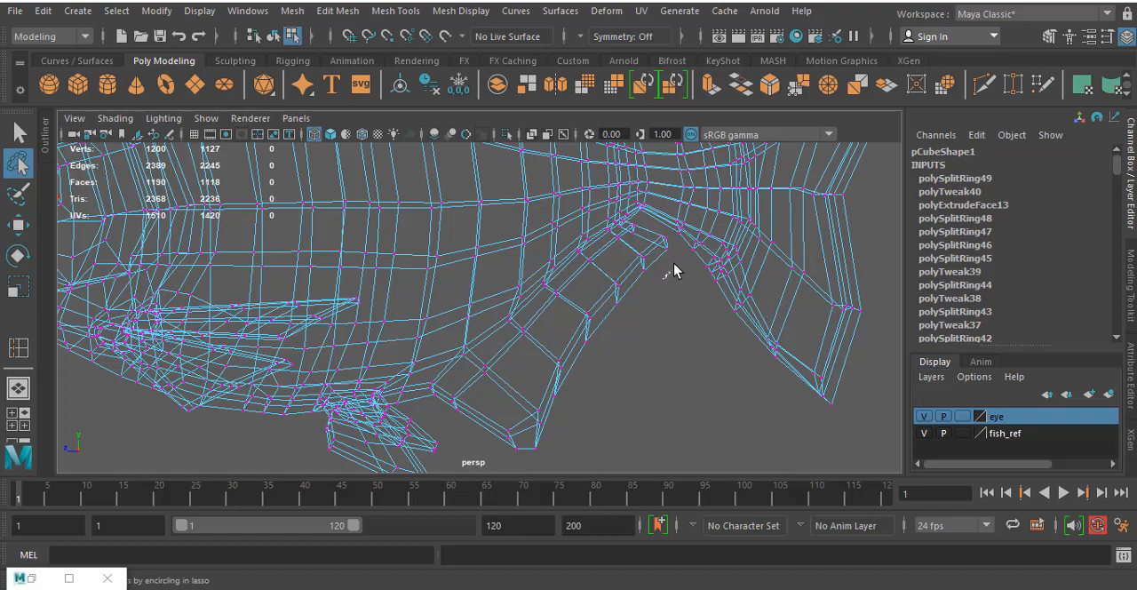
pyautogui.moveTo(646, 247)
pyautogui.mouseDown()
pyautogui.moveTo(468, 460)
pyautogui.moveTo(650, 424)
pyautogui.moveTo(659, 266)
pyautogui.moveTo(574, 323)
pyautogui.moveTo(472, 432)
pyautogui.moveTo(610, 472)
pyautogui.moveTo(606, 453)
pyautogui.mouseUp()
pyautogui.click(673, 304)
pyautogui.click(613, 434)
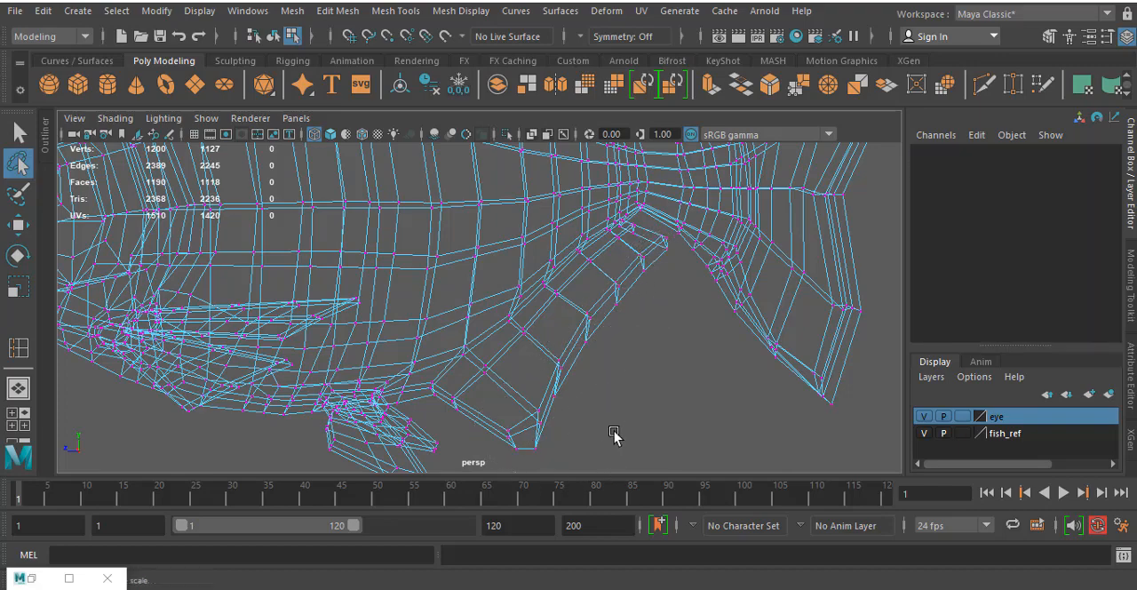
pyautogui.press('r')
pyautogui.keyDown('alt'); pyautogui.moveTo(628, 309); pyautogui.dragTo(646, 256); pyautogui.keyUp('alt')
pyautogui.hotkey('ctrl', 'z')
pyautogui.keyDown('alt'); pyautogui.moveTo(619, 355); pyautogui.dragTo(647, 309); pyautogui.keyUp('alt')
pyautogui.moveTo(628, 268); pyautogui.dragTo(605, 304)
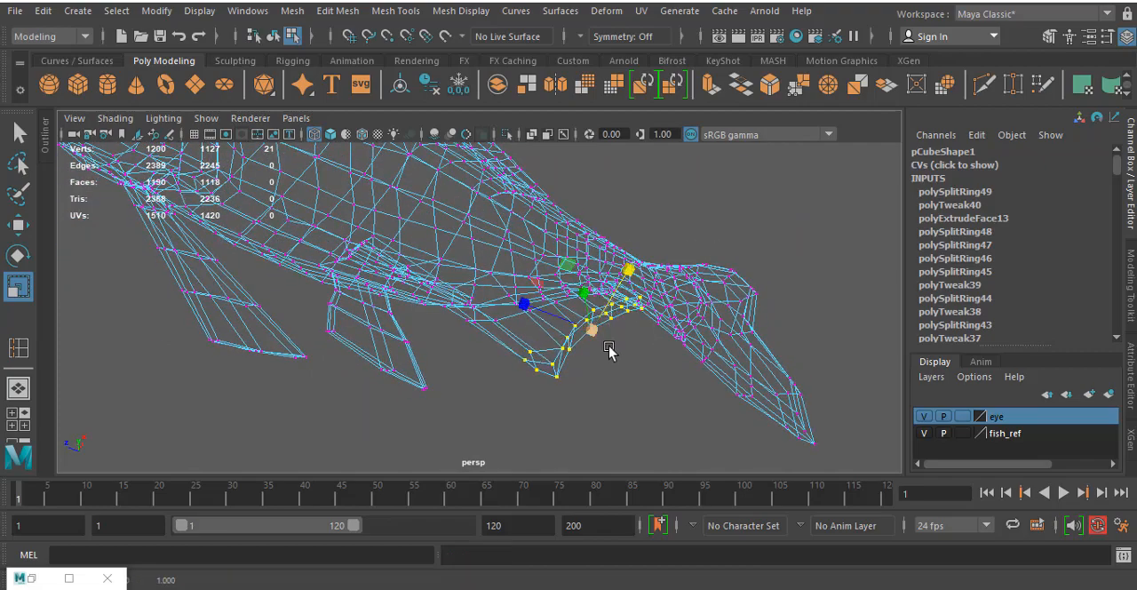
pyautogui.scroll(-5, 608, 347)
pyautogui.keyDown('alt'); pyautogui.moveTo(581, 341); pyautogui.dragTo(551, 430); pyautogui.keyUp('alt')
pyautogui.keyDown('alt'); pyautogui.moveTo(639, 385); pyautogui.dragTo(592, 363); pyautogui.keyUp('alt')
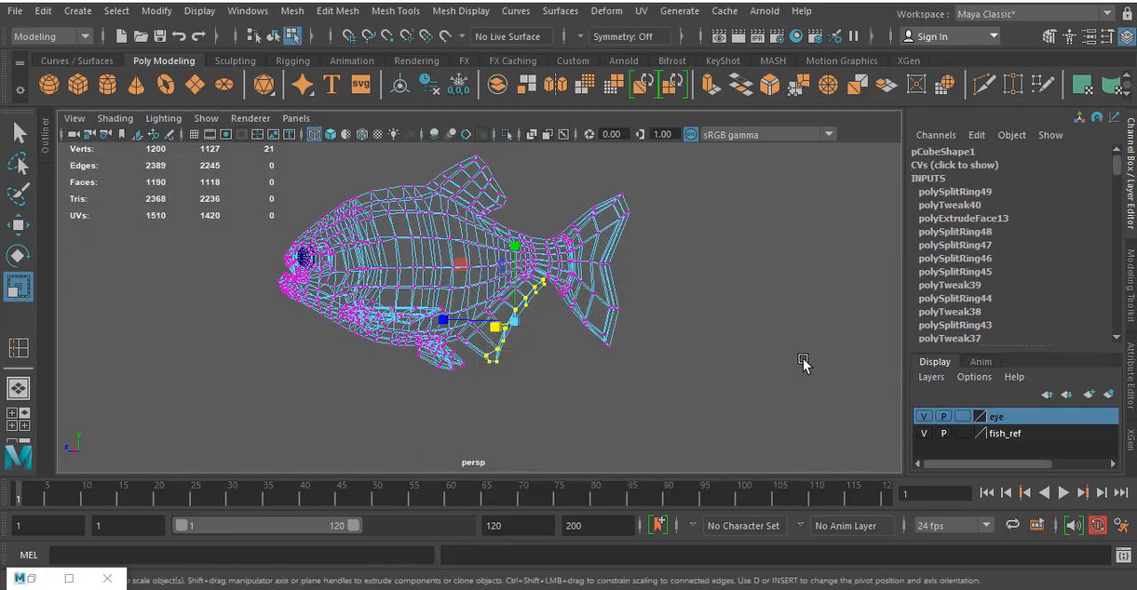
# - Examine the upper back between the dorsal fin and tail against the small adipose fin in the side reference
pyautogui.press('space')
pyautogui.press('space')
pyautogui.scroll(3, 587, 284)
pyautogui.scroll(-5, 547, 232)
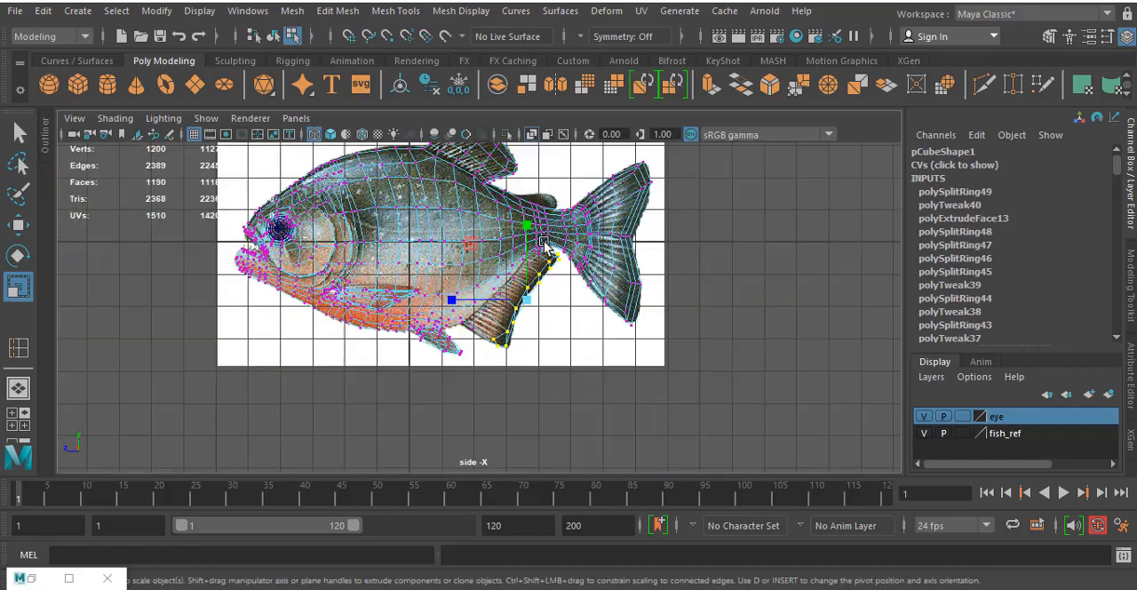
pyautogui.scroll(4, 531, 255)
pyautogui.keyDown('alt'); pyautogui.moveTo(526, 233); pyautogui.dragTo(512, 383, button='middle'); pyautogui.keyUp('alt')
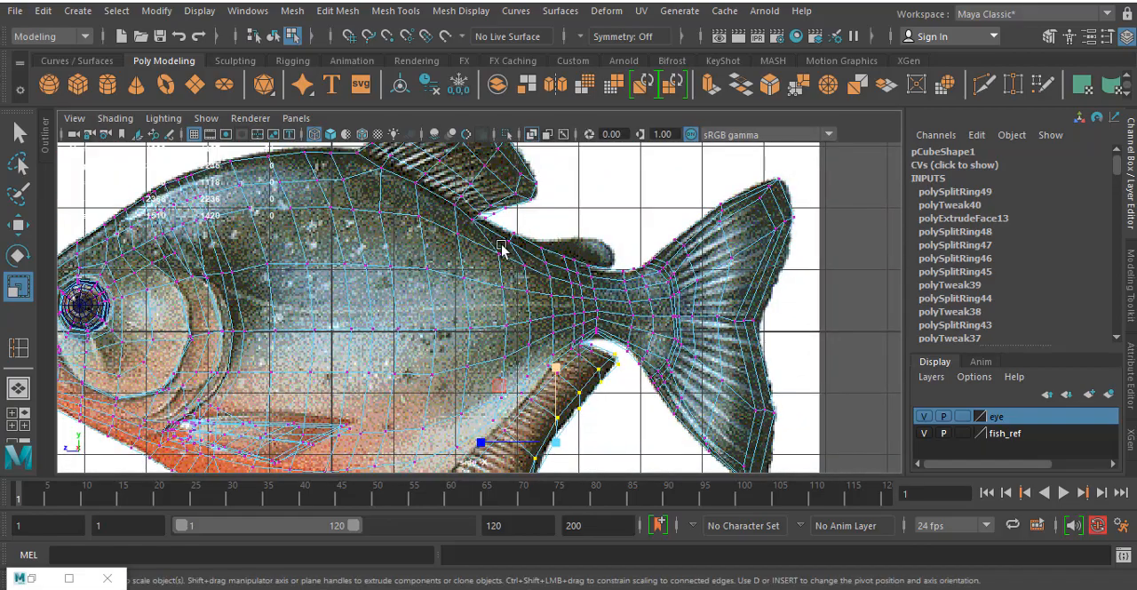
pyautogui.scroll(3, 498, 241)
pyautogui.scroll(-4, 621, 249)
pyautogui.scroll(4, 526, 300)
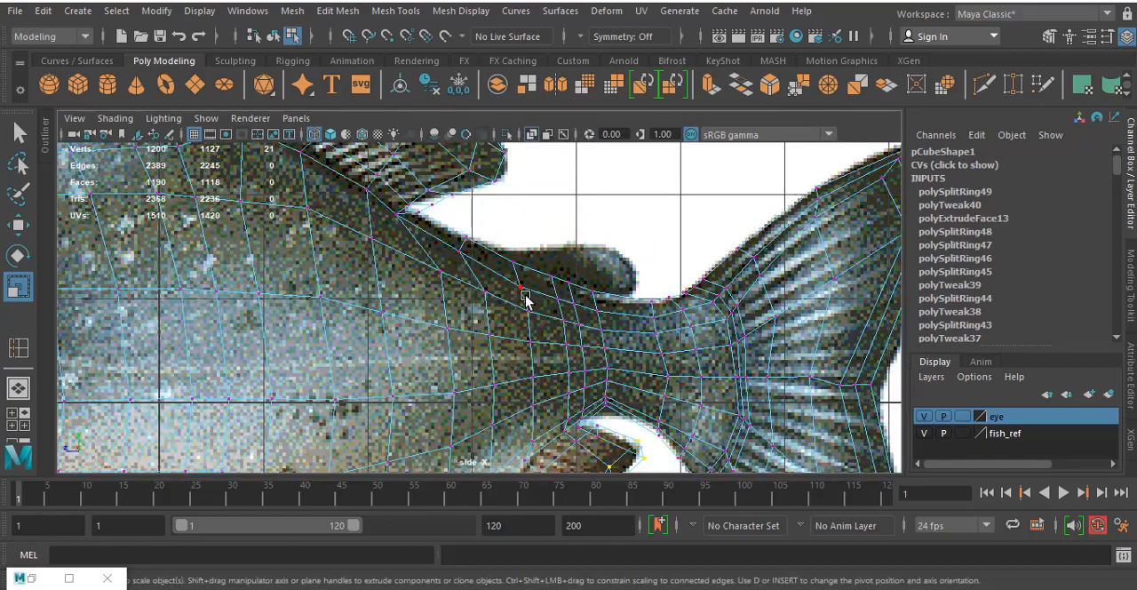
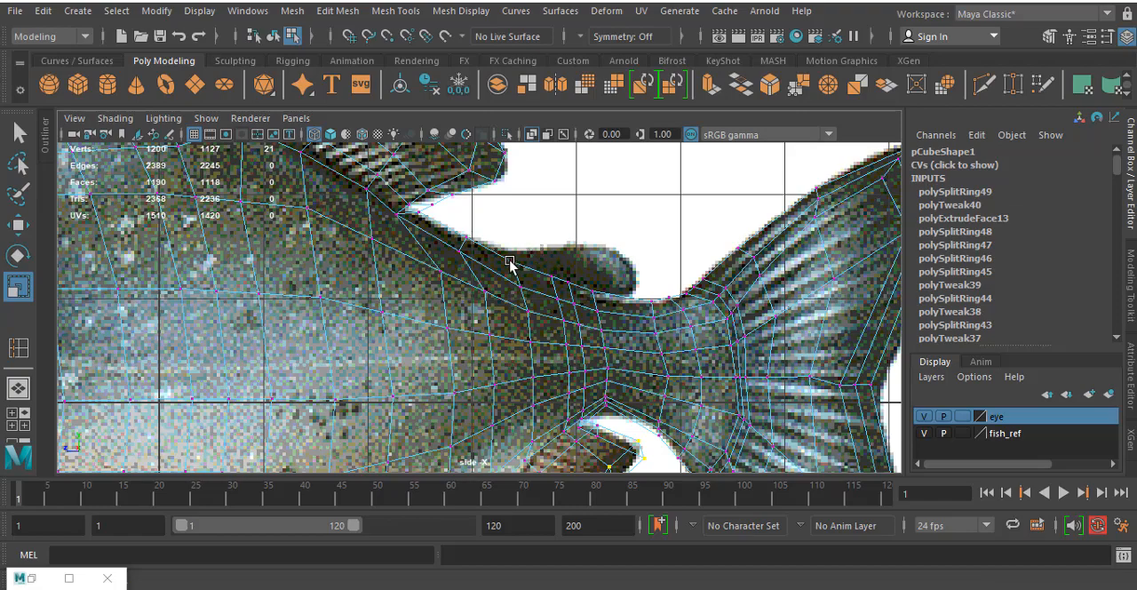
# - Examine how the edges of the upper back line up with the adipose fin's base in the side reference
pyautogui.scroll(3, 526, 312)
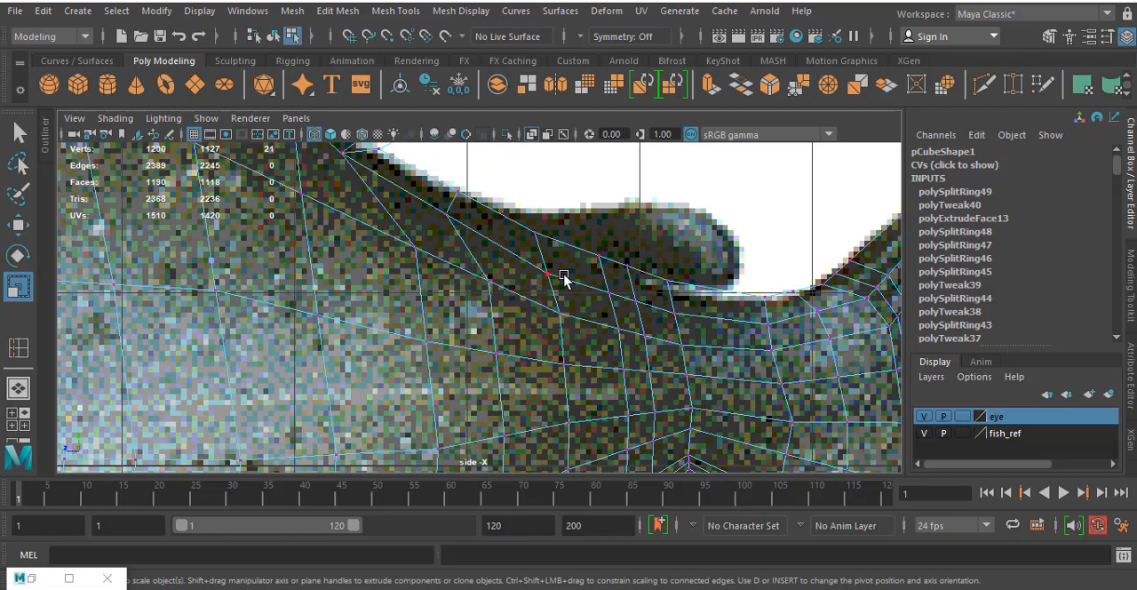
pyautogui.scroll(-5, 701, 255)
pyautogui.scroll(5, 480, 262)
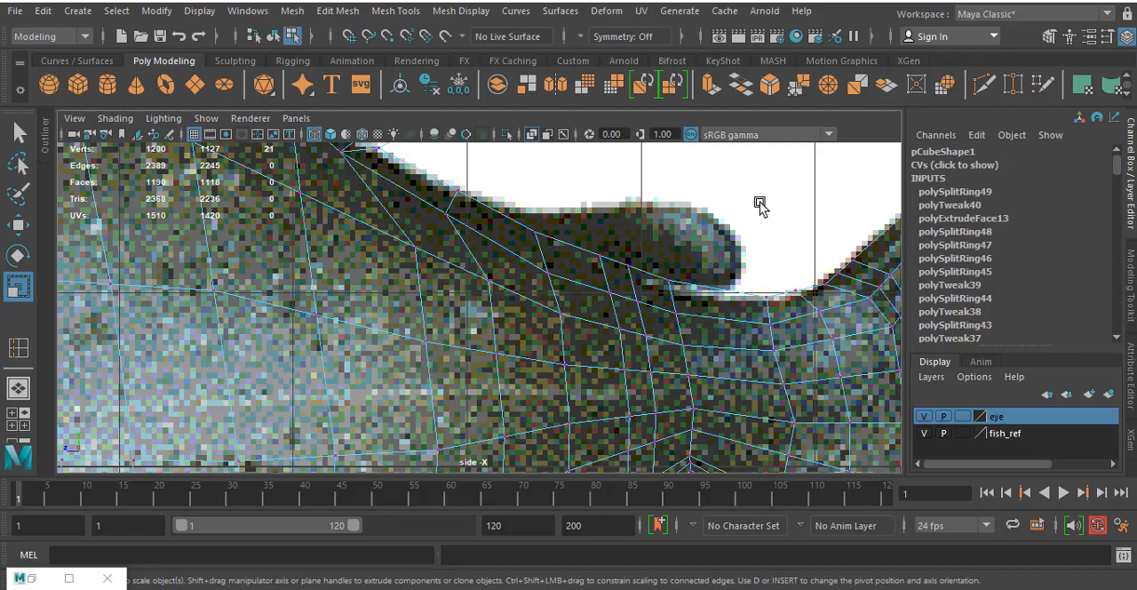
pyautogui.scroll(-5, 762, 207)
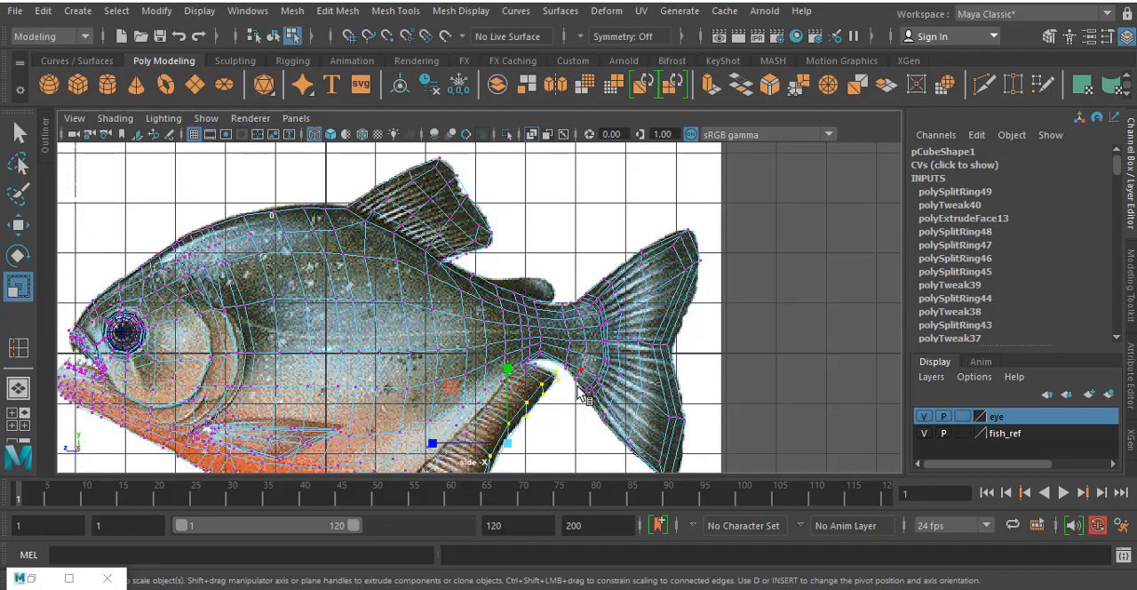
pyautogui.scroll(8, 605, 307)
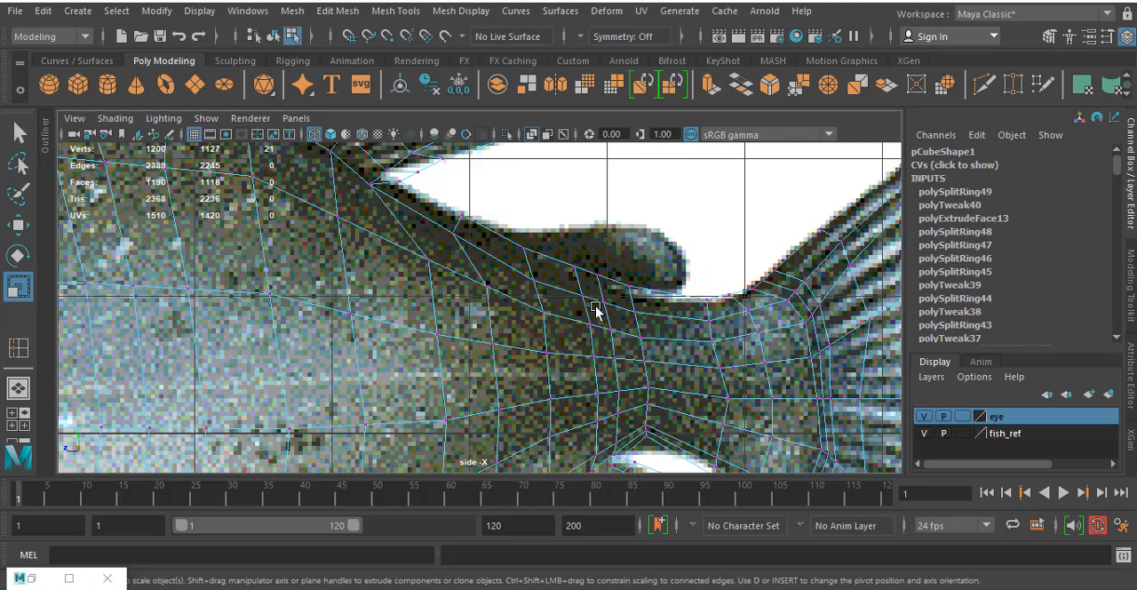
pyautogui.moveTo(460, 238)
pyautogui.mouseDown()
pyautogui.moveTo(450, 235)
pyautogui.moveTo(457, 246)
pyautogui.mouseUp()
pyautogui.press('w')
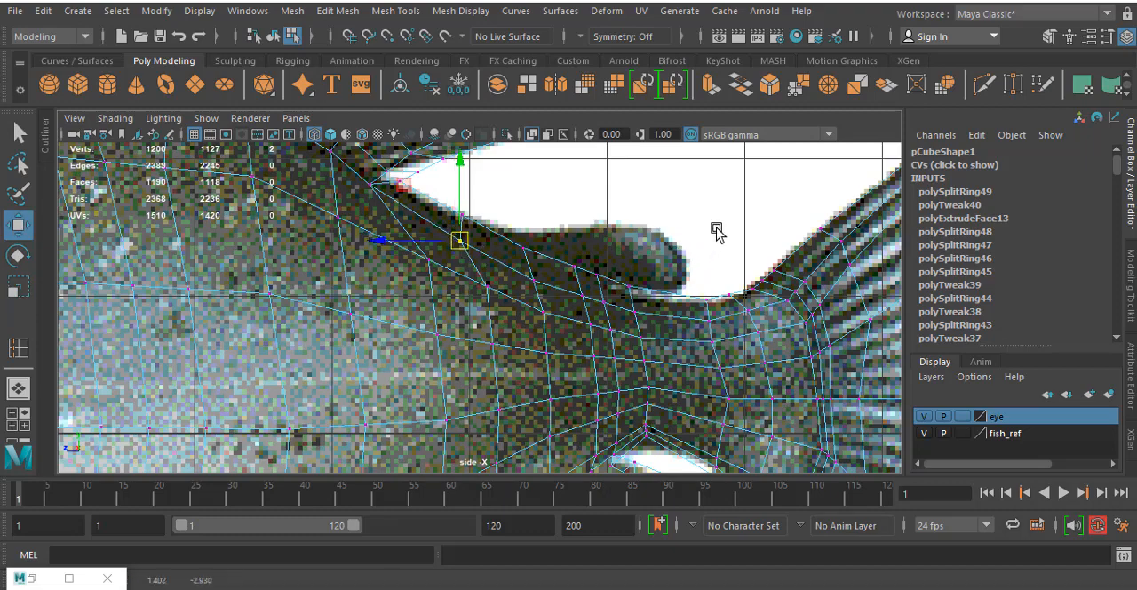
pyautogui.scroll(-8, 717, 232)
pyautogui.scroll(5, 622, 313)
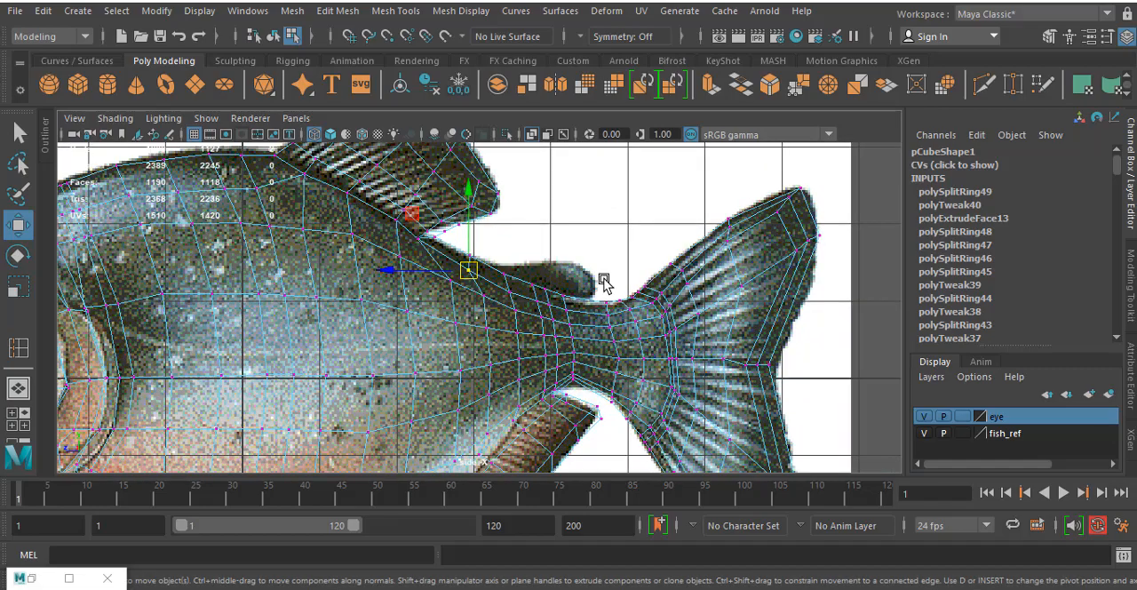
pyautogui.scroll(2, 603, 276)
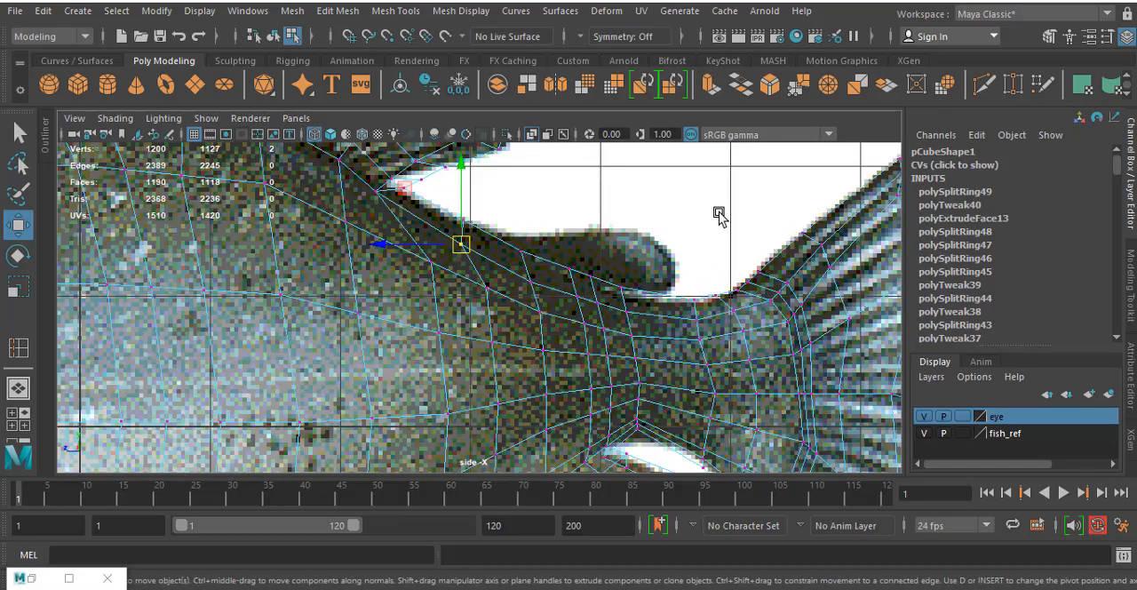
pyautogui.scroll(3, 693, 222)
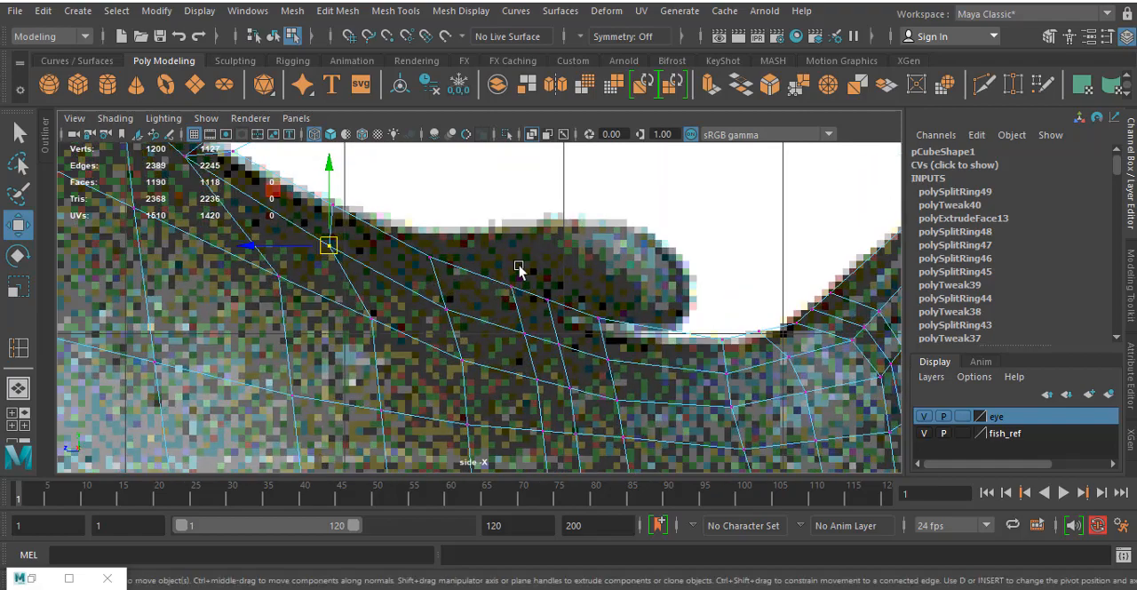
# - Nudge the vertices on the upper back at the front of the adipose fin slightly toward the tail
pyautogui.keyDown('alt'); pyautogui.moveTo(520, 269); pyautogui.dragTo(497, 304, button='middle'); pyautogui.keyUp('alt')
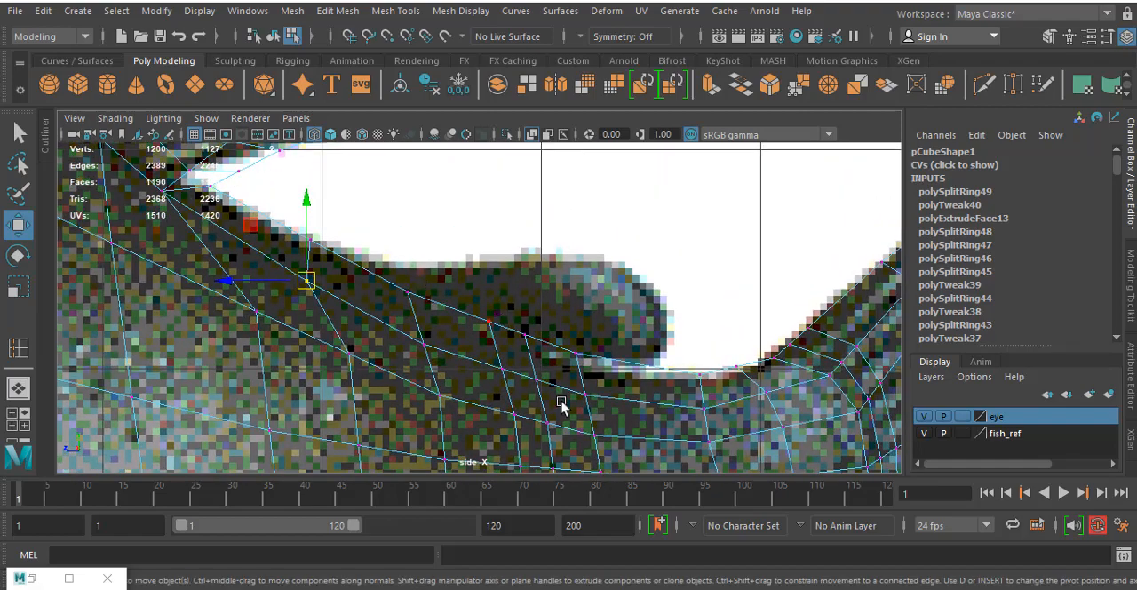
pyautogui.moveTo(410, 305); pyautogui.dragTo(420, 307, button='right')
pyautogui.scroll(-5, 451, 327)
pyautogui.scroll(6, 507, 333)
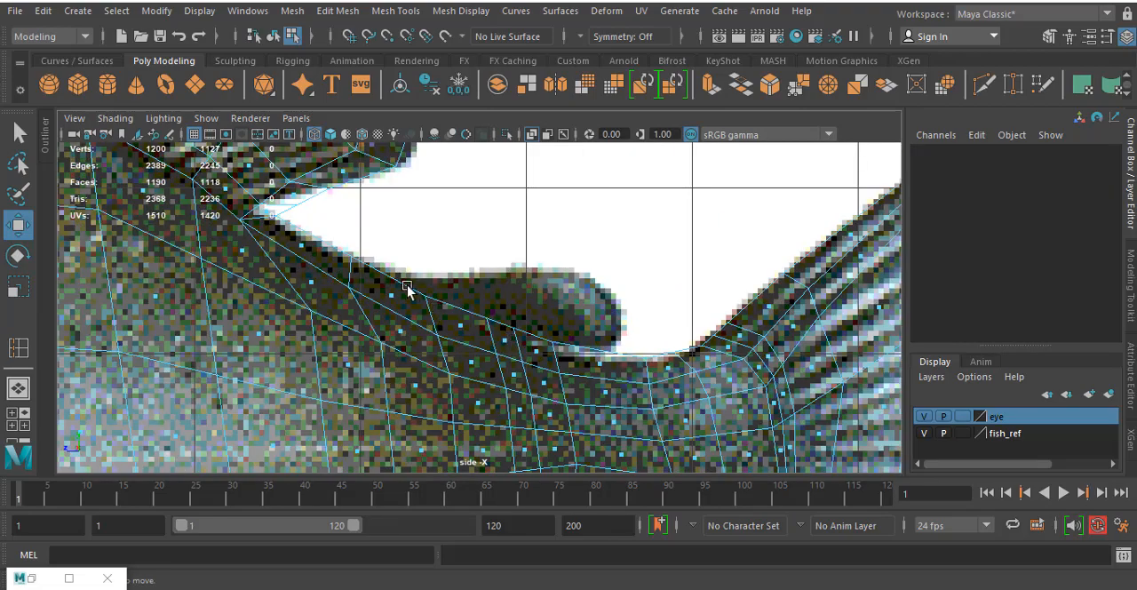
pyautogui.moveTo(353, 278); pyautogui.dragTo(289, 169, button='right')
pyautogui.moveTo(353, 293); pyautogui.dragTo(368, 299)
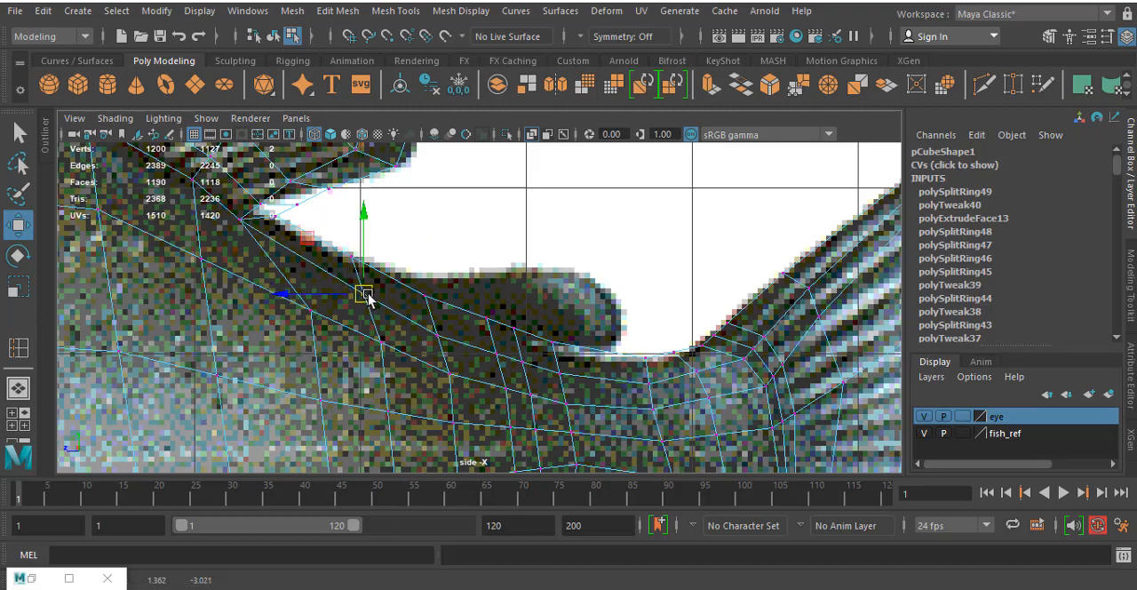
# - Select the strip of upper-back faces beneath the adipose fin and extrude it about 0.498 in Y and -0.307 in Z
pyautogui.rightClick(400, 307)
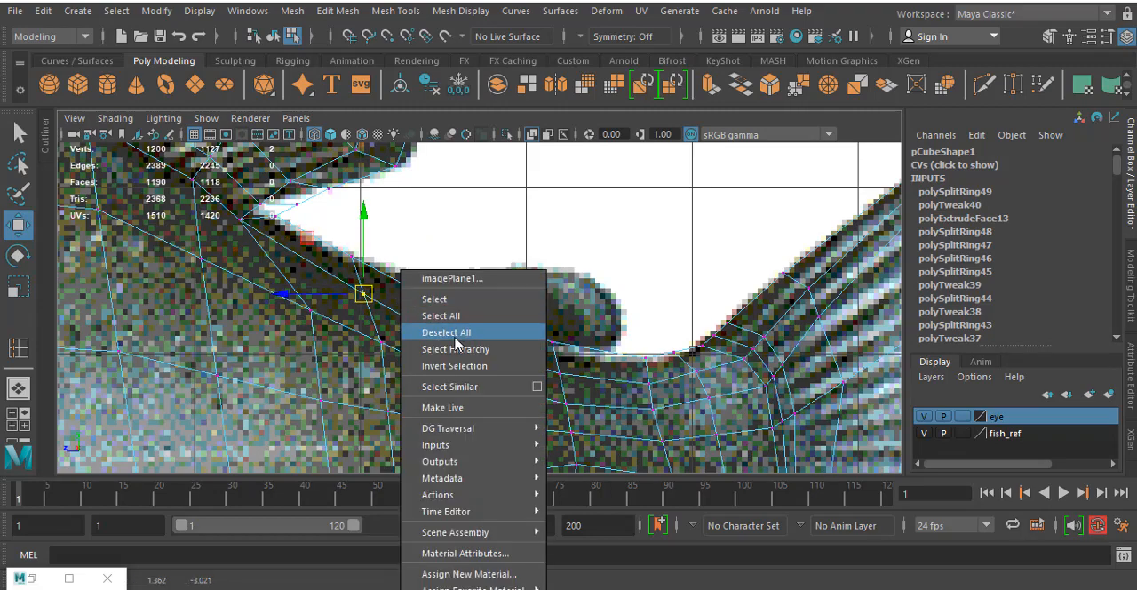
pyautogui.moveTo(378, 254); pyautogui.dragTo(359, 234, button='right')
pyautogui.moveTo(358, 274); pyautogui.dragTo(354, 205, button='right')
pyautogui.click(398, 298)
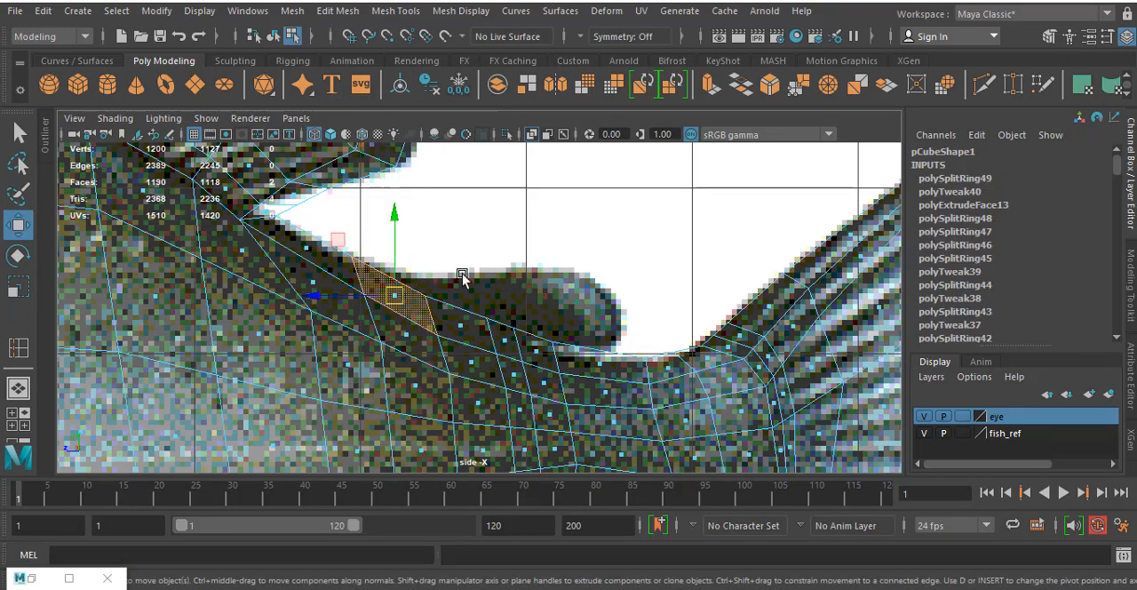
pyautogui.keyDown('shift'); pyautogui.click(478, 330); pyautogui.keyUp('shift')
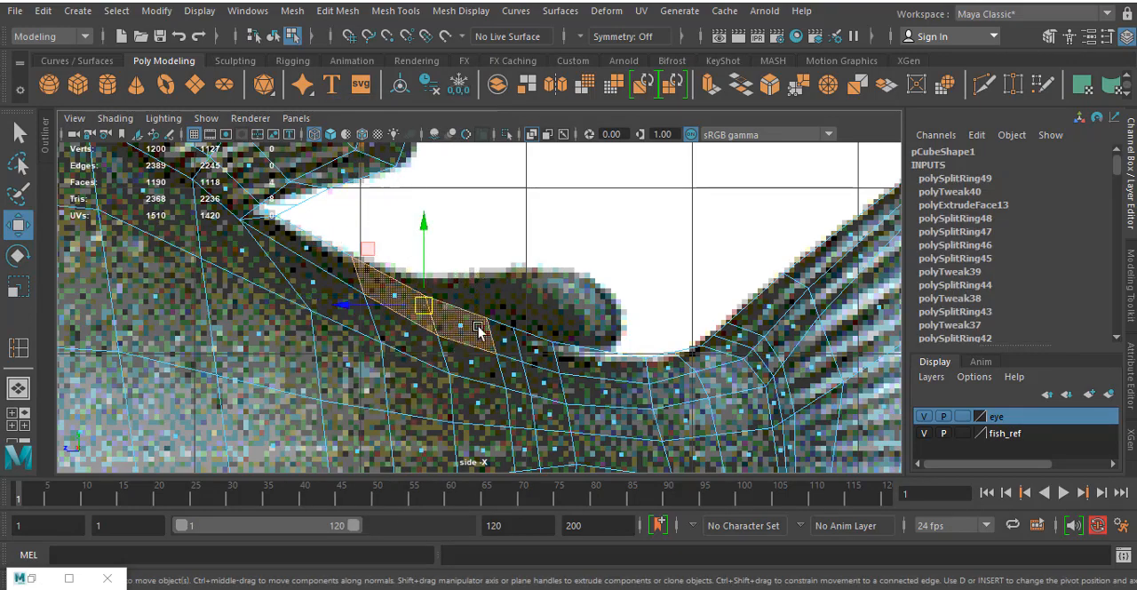
pyautogui.keyDown('shift'); pyautogui.click(509, 336); pyautogui.keyUp('shift')
pyautogui.keyDown('shift'); pyautogui.click(539, 348); pyautogui.keyUp('shift')
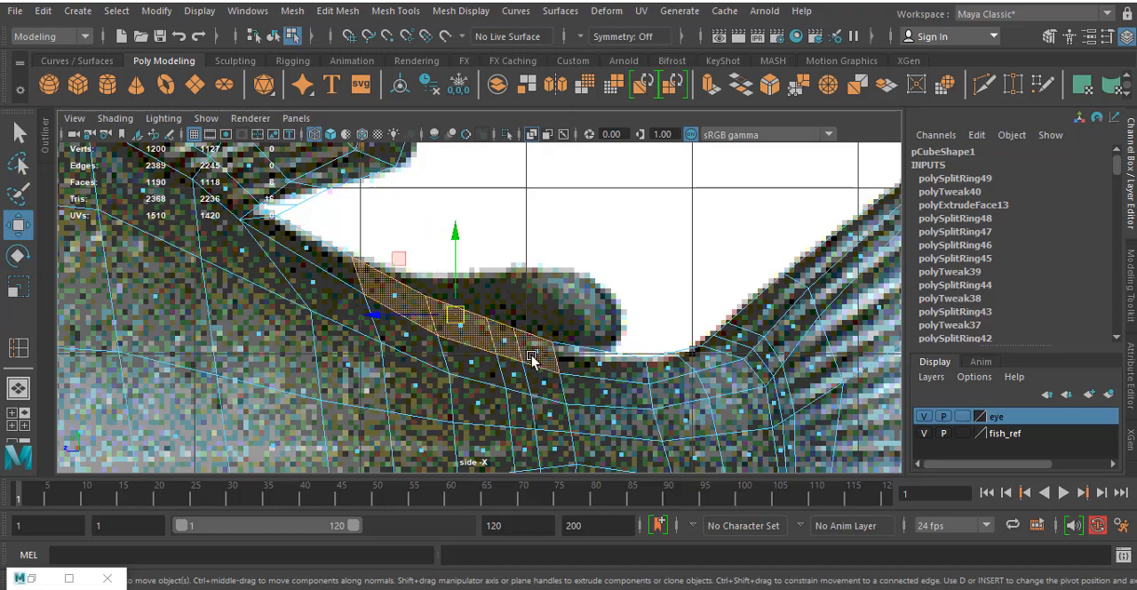
pyautogui.keyDown('shift'); pyautogui.click(593, 358); pyautogui.keyUp('shift')
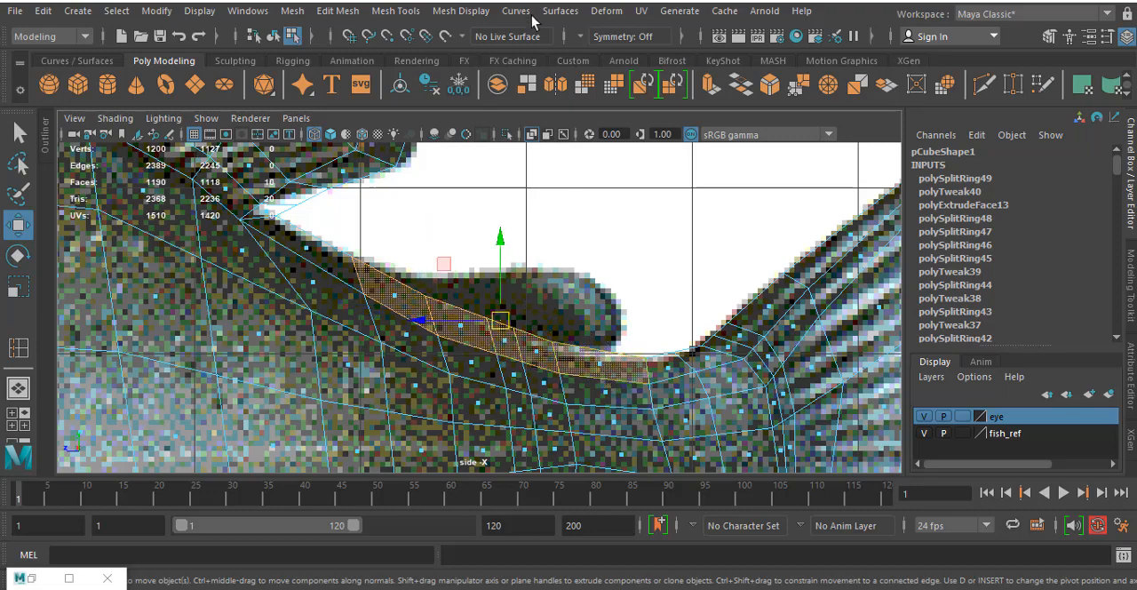
pyautogui.click(710, 84)
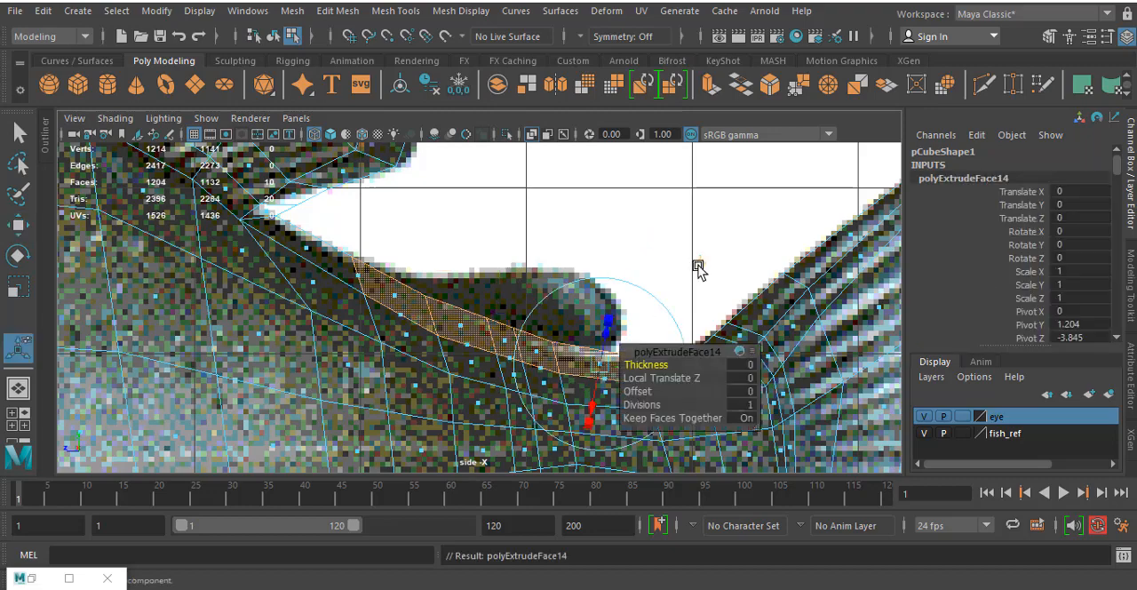
pyautogui.click(698, 267)
pyautogui.moveTo(503, 317); pyautogui.dragTo(554, 234)
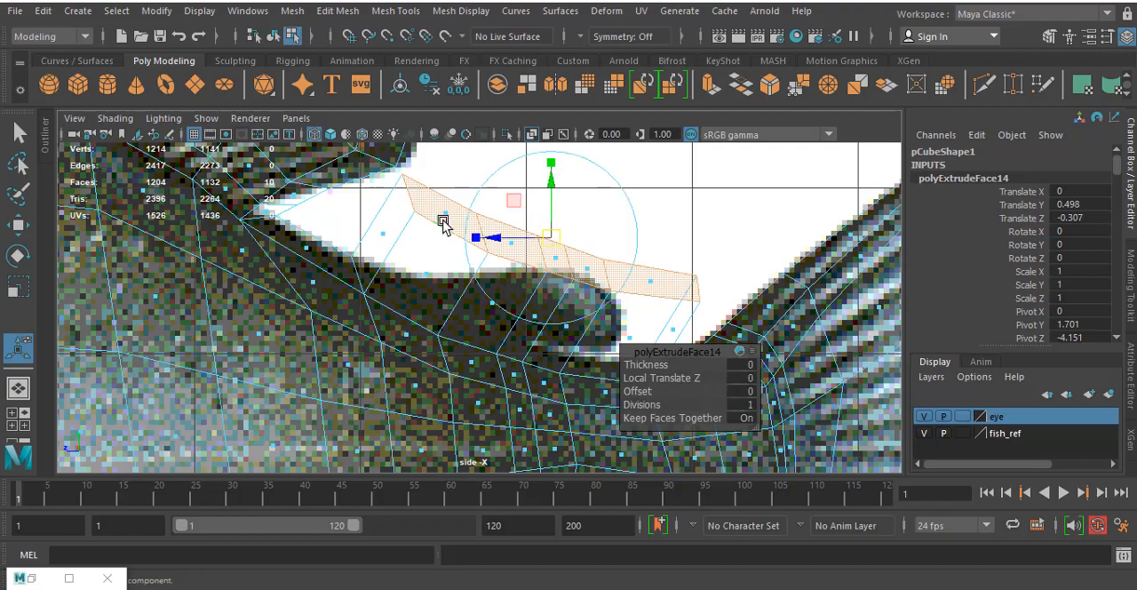
# - Thin the extruded adipose fin faces across the body by scaling them to about 0.253 in X
pyautogui.moveTo(444, 220); pyautogui.dragTo(405, 209, button='right')
pyautogui.rightClick(422, 196)
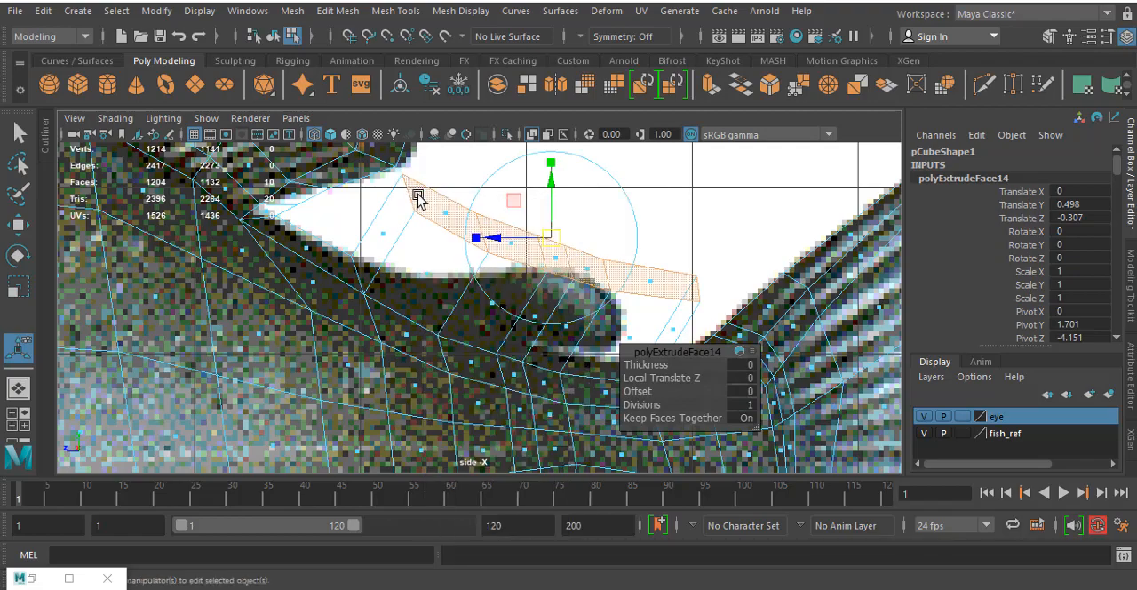
pyautogui.rightClick(417, 192)
pyautogui.press('space')
pyautogui.press('space')
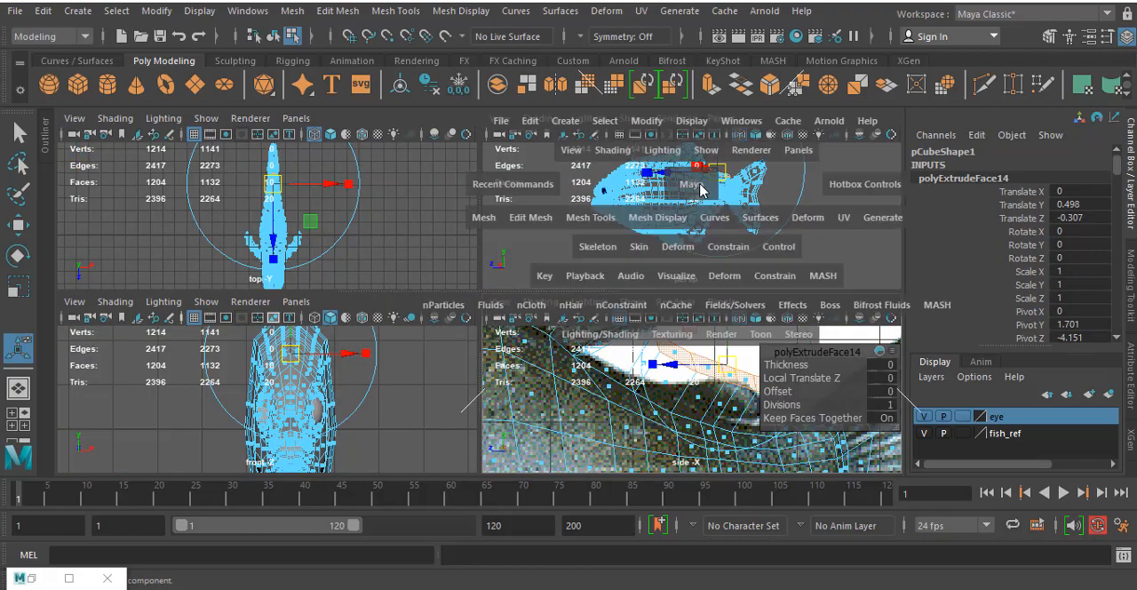
pyautogui.scroll(5, 488, 238)
pyautogui.keyDown('alt'); pyautogui.moveTo(779, 249); pyautogui.dragTo(417, 267); pyautogui.keyUp('alt')
pyautogui.click(305, 211)
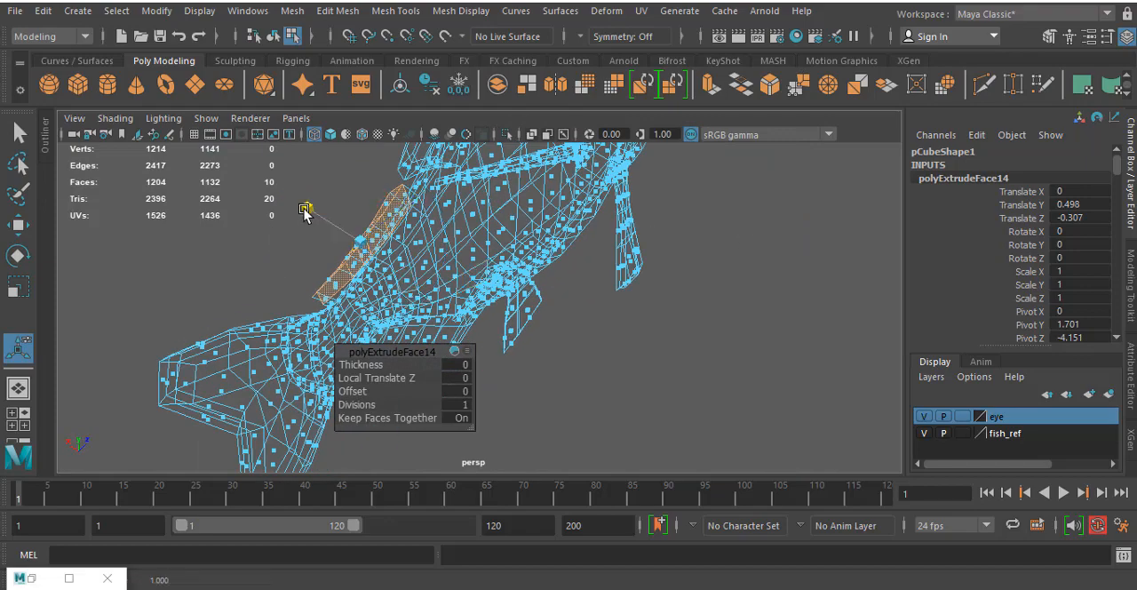
pyautogui.moveTo(305, 211); pyautogui.dragTo(352, 227)
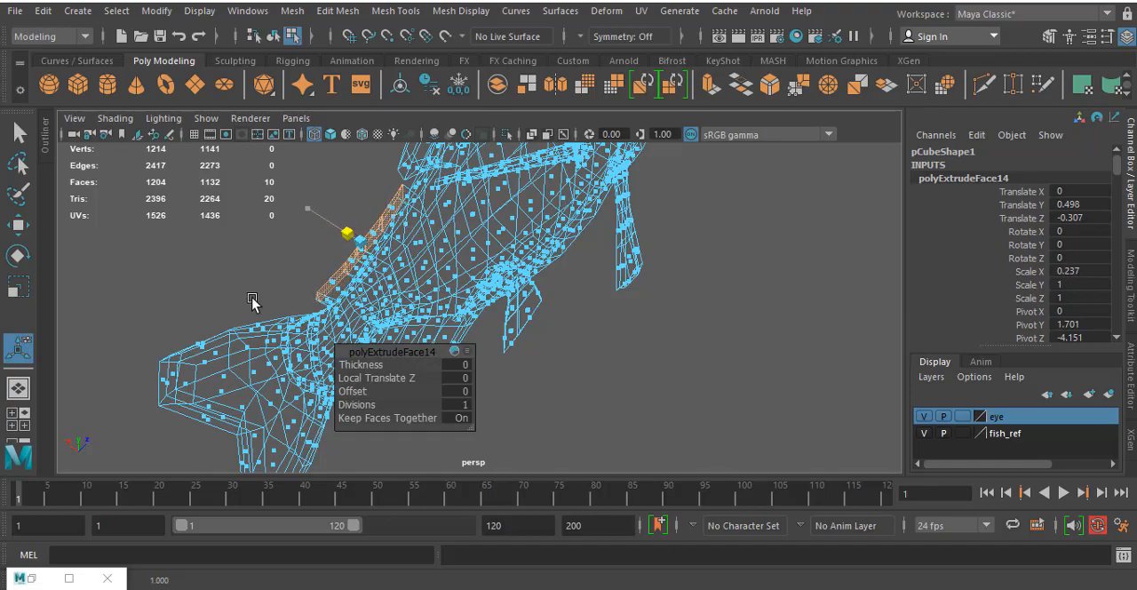
pyautogui.keyDown('alt'); pyautogui.moveTo(253, 300); pyautogui.dragTo(574, 245); pyautogui.keyUp('alt')
pyautogui.press('space')
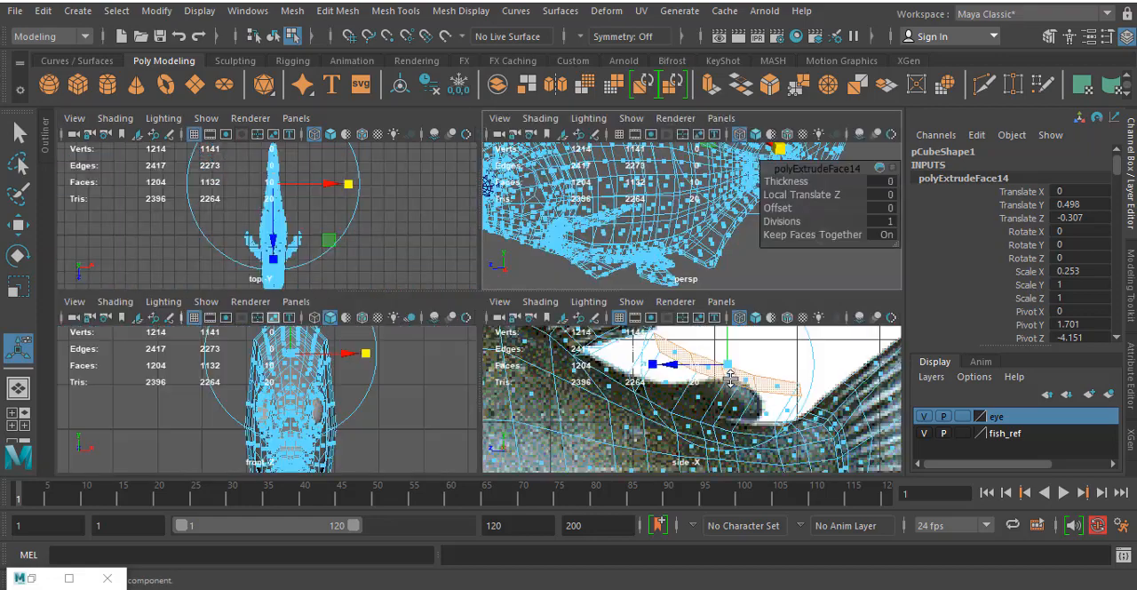
pyautogui.press('space')
# - Move the extruded strip's front and rear vertices onto the adipose fin's outline and shift its rear root vertices forward
pyautogui.keyDown('alt'); pyautogui.moveTo(474, 254); pyautogui.dragTo(495, 262, button='middle'); pyautogui.keyUp('alt')
pyautogui.rightClick(484, 259)
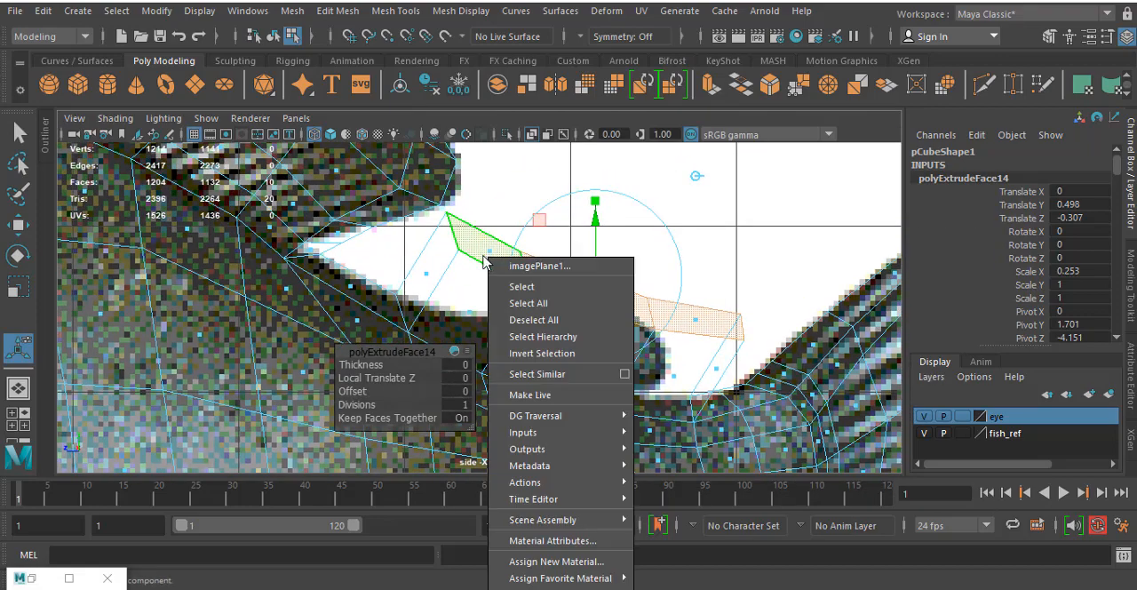
pyautogui.moveTo(484, 257); pyautogui.dragTo(373, 146, button='right')
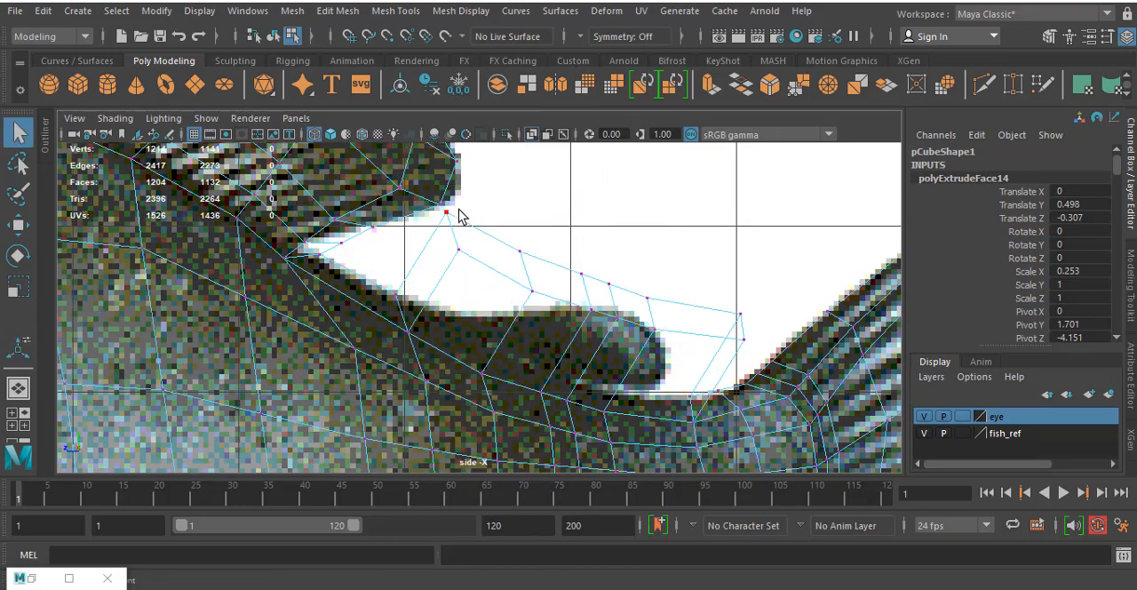
pyautogui.click(444, 263)
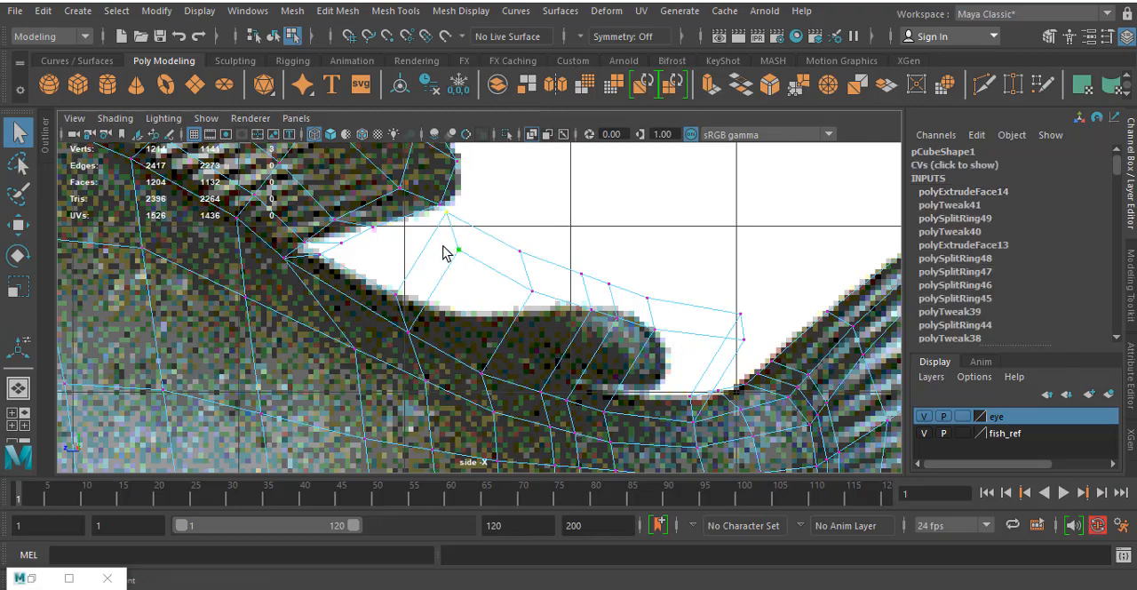
pyautogui.press('w')
pyautogui.moveTo(441, 234); pyautogui.dragTo(468, 307)
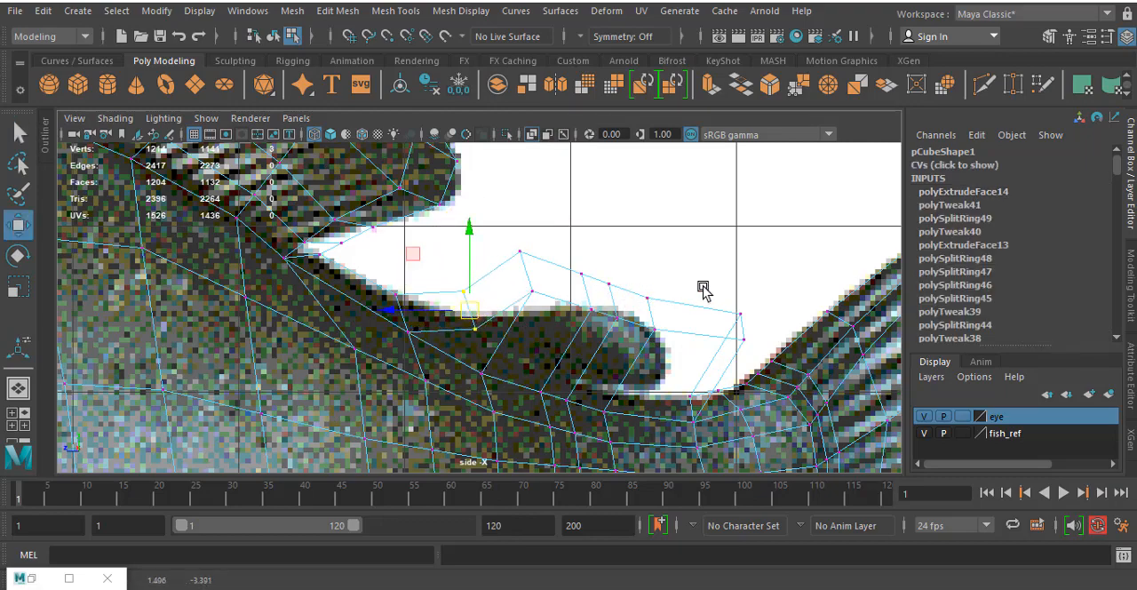
pyautogui.moveTo(760, 347); pyautogui.dragTo(673, 356)
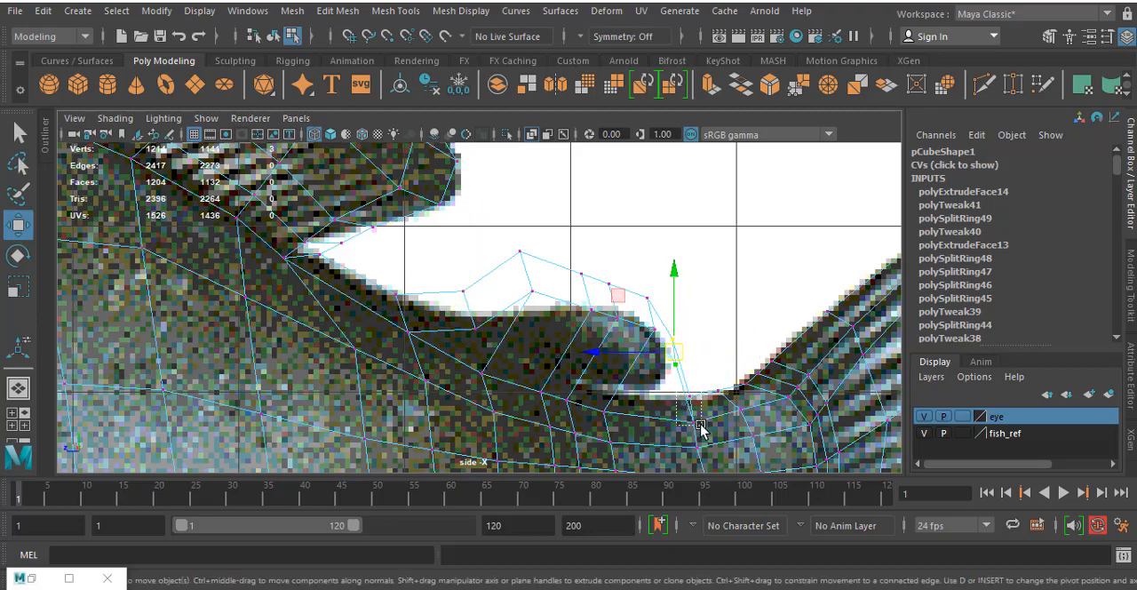
pyautogui.moveTo(701, 424); pyautogui.dragTo(654, 402)
# - Move the remaining upper vertex pairs of the adipose fin down onto its curved top outline in the side reference
pyautogui.scroll(1, 505, 282)
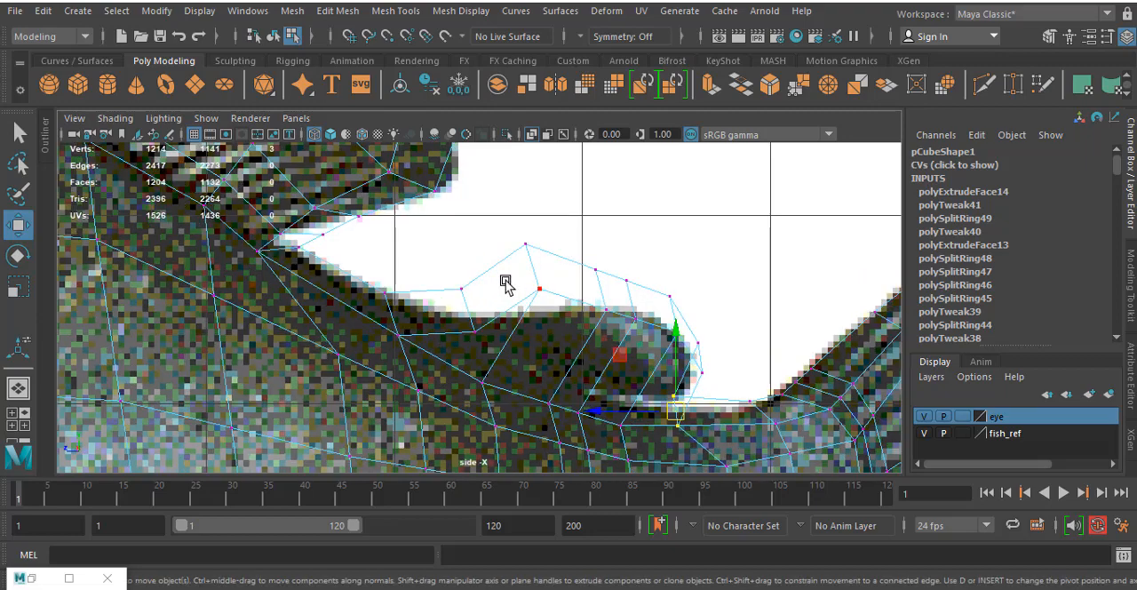
pyautogui.scroll(3, 505, 282)
pyautogui.keyDown('alt'); pyautogui.moveTo(516, 279); pyautogui.dragTo(465, 224, button='middle'); pyautogui.keyUp('alt')
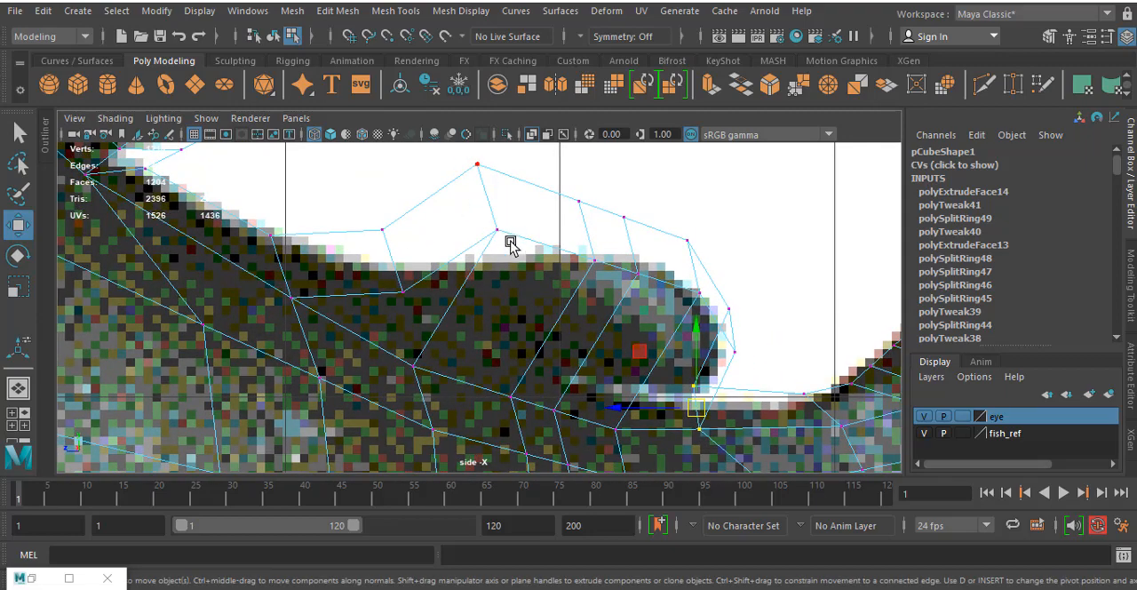
pyautogui.moveTo(511, 240); pyautogui.dragTo(511, 237)
pyautogui.moveTo(488, 199); pyautogui.dragTo(492, 273)
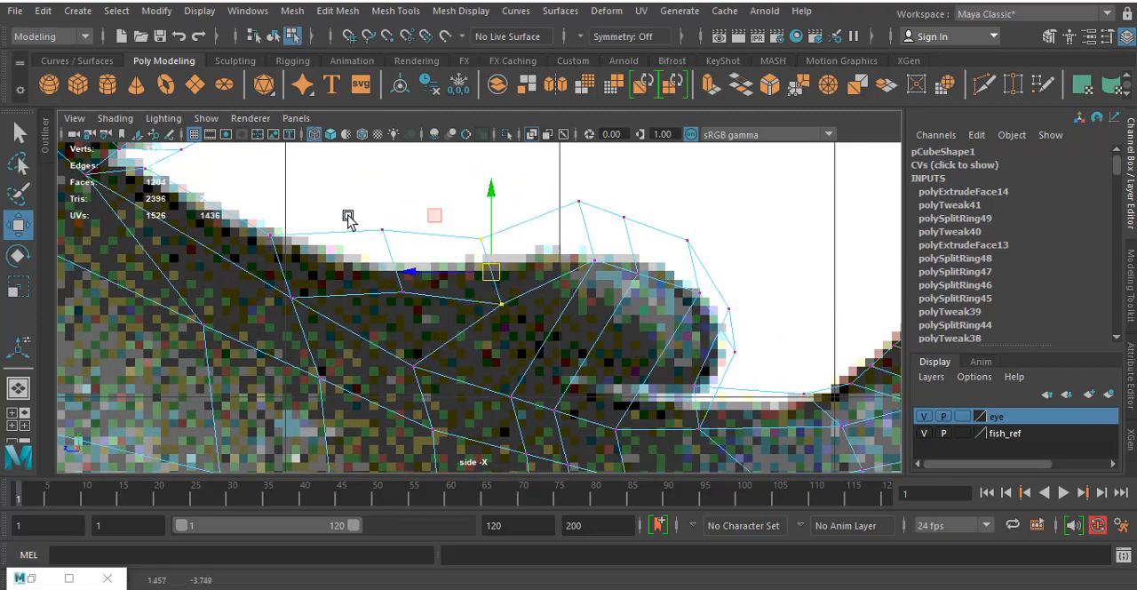
pyautogui.moveTo(348, 216); pyautogui.dragTo(417, 309)
pyautogui.moveTo(395, 263); pyautogui.dragTo(395, 277)
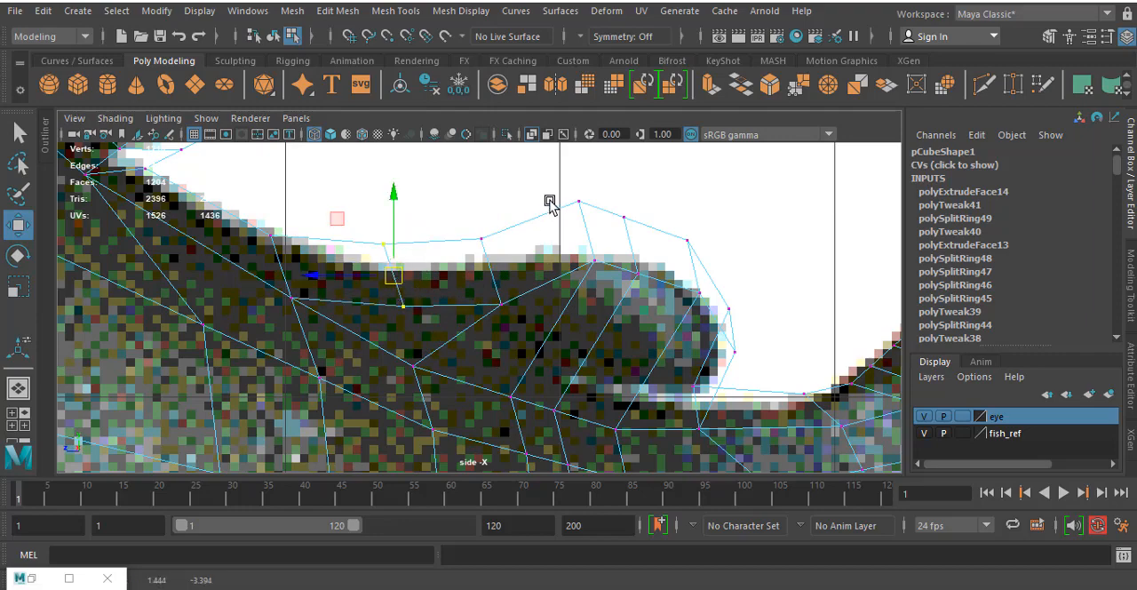
pyautogui.moveTo(550, 258); pyautogui.dragTo(609, 290)
pyautogui.moveTo(592, 240); pyautogui.dragTo(634, 277)
pyautogui.moveTo(677, 220); pyautogui.dragTo(679, 295)
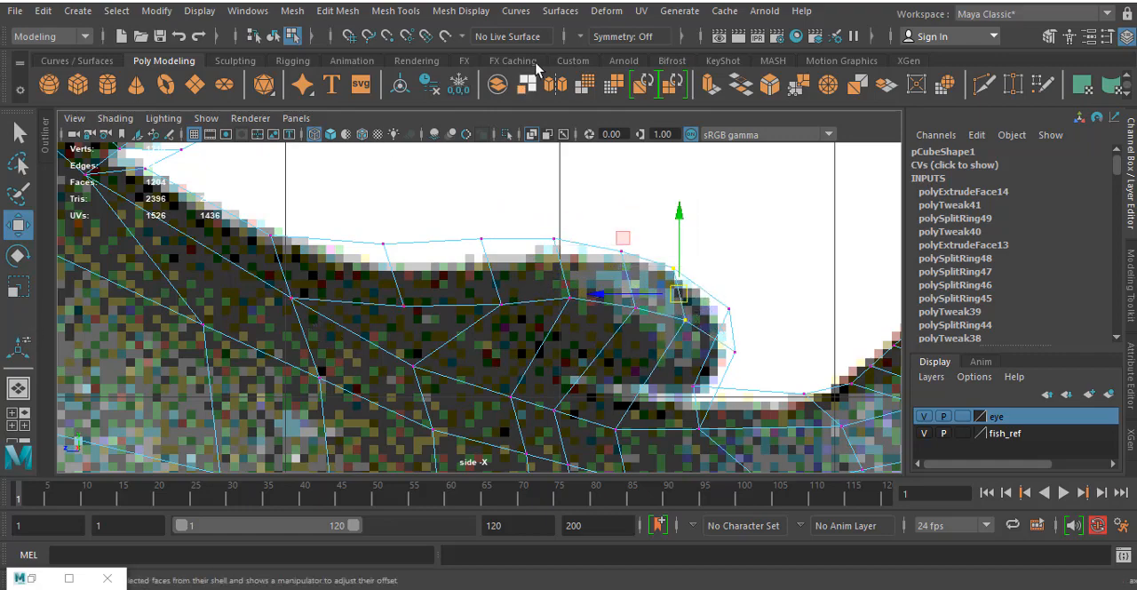
# - Insert an edge loop along the adipose fin between its root and its top outline
pyautogui.click(396, 11)
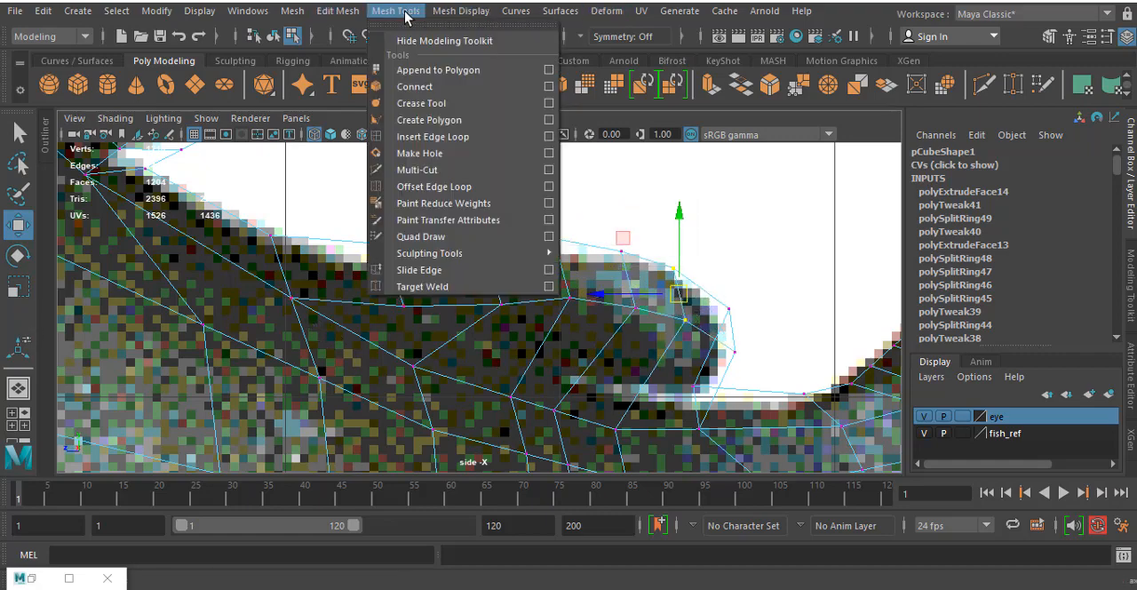
pyautogui.click(435, 137)
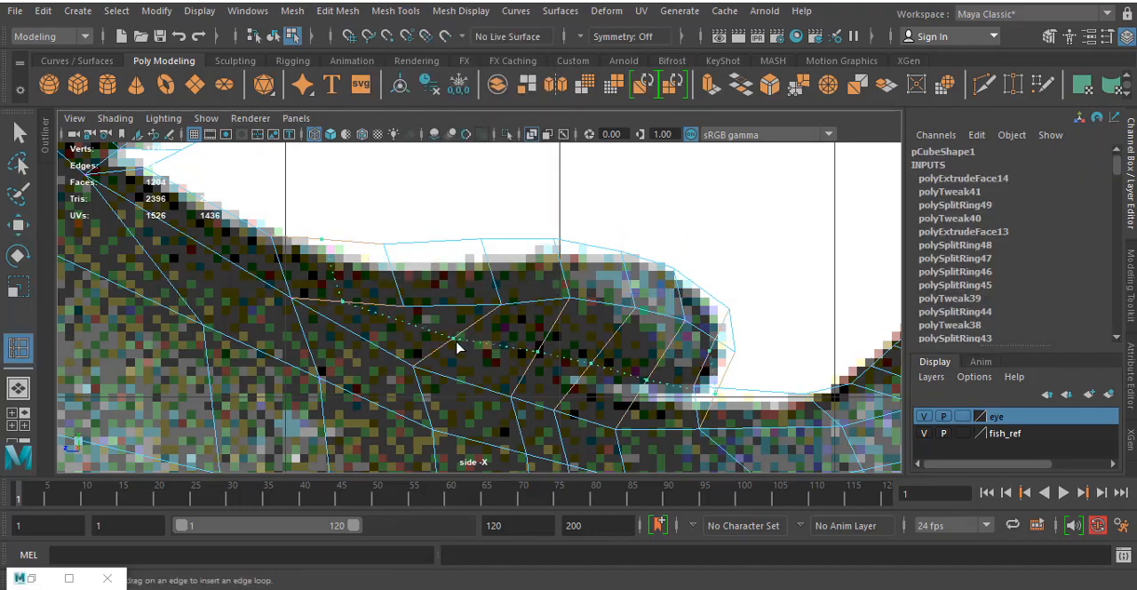
pyautogui.click(530, 259)
# - Select the whole fish mesh as an object in the perspective view, turn on its smooth preview and display it shaded
pyautogui.press('space')
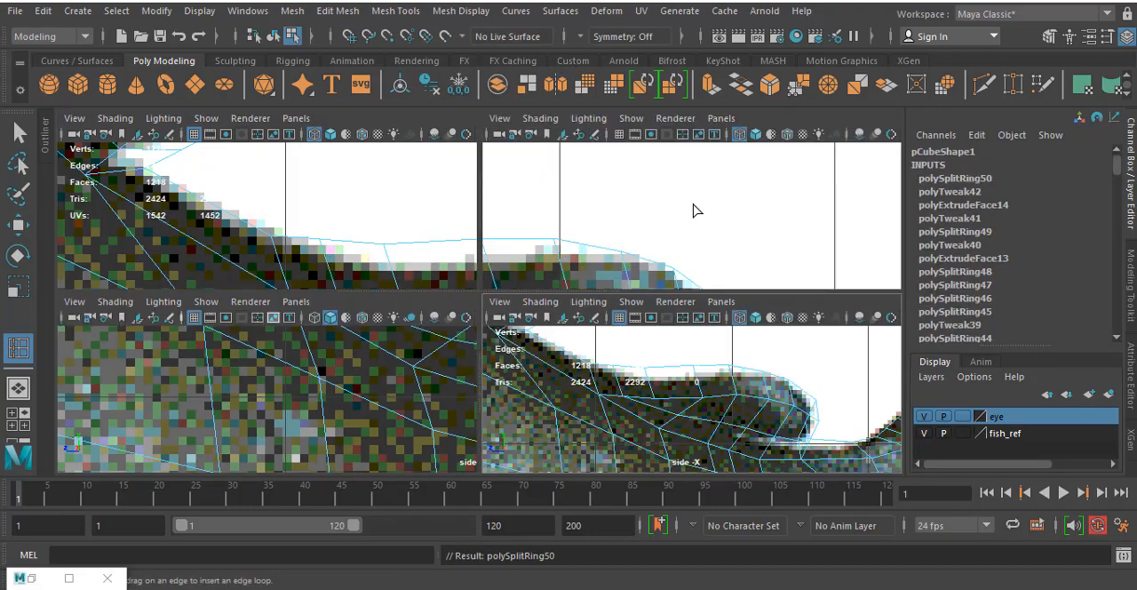
pyautogui.press('space')
pyautogui.scroll(-5, 559, 323)
pyautogui.keyDown('alt'); pyautogui.moveTo(559, 322); pyautogui.dragTo(703, 216); pyautogui.keyUp('alt')
pyautogui.scroll(-3, 546, 300)
pyautogui.press('space')
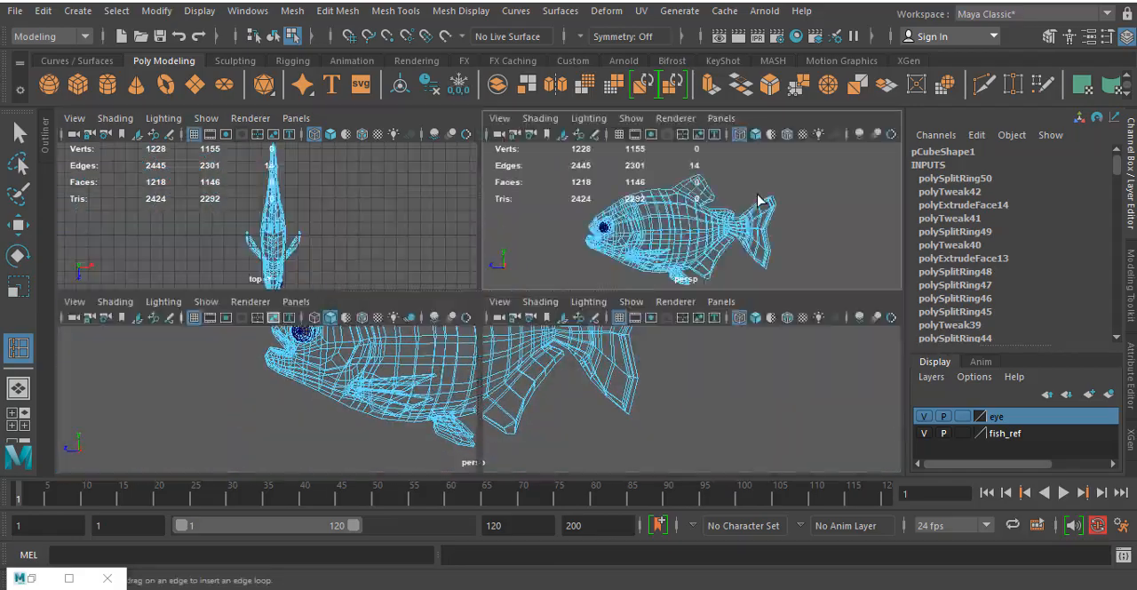
pyautogui.press('space')
pyautogui.press('space')
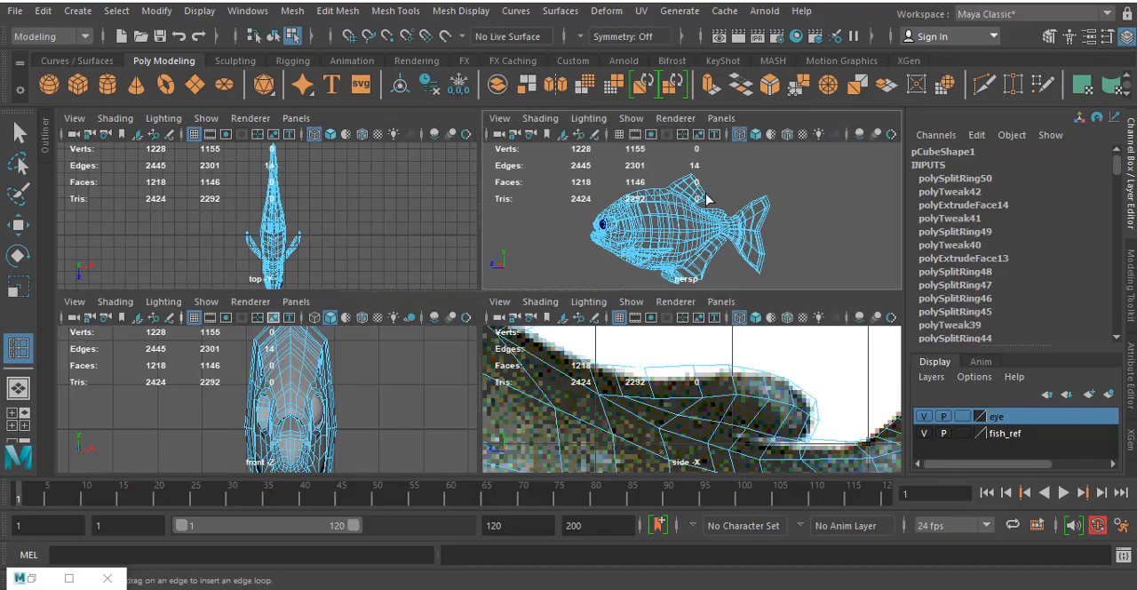
pyautogui.press('space')
pyautogui.keyDown('alt'); pyautogui.moveTo(612, 219); pyautogui.dragTo(594, 212); pyautogui.keyUp('alt')
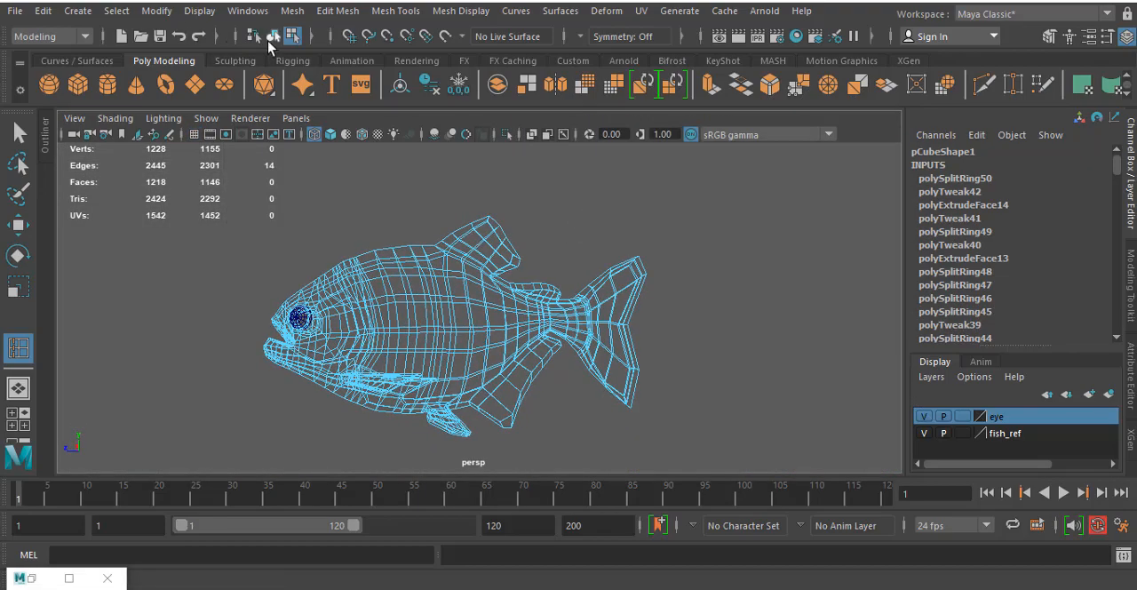
pyautogui.click(273, 36)
pyautogui.moveTo(382, 267)
pyautogui.keyDown('alt'); pyautogui.mouseDown()
pyautogui.moveTo(406, 261)
pyautogui.moveTo(381, 260)
pyautogui.mouseUp(); pyautogui.keyUp('alt')
pyautogui.press('q')
pyautogui.click(482, 272)
pyautogui.press('3')
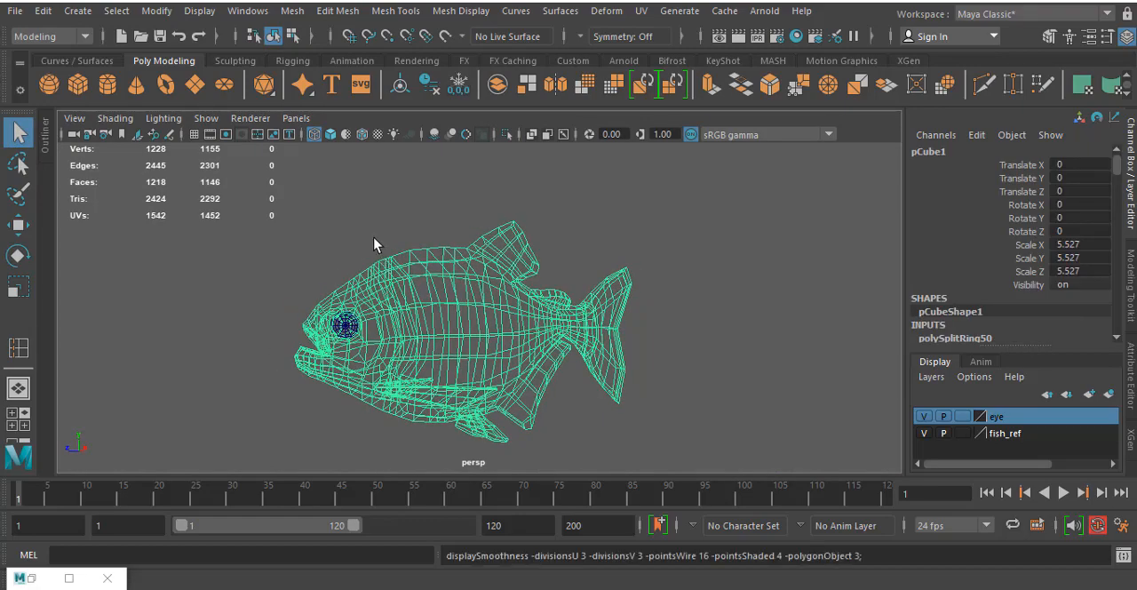
pyautogui.press('5')
pyautogui.click(432, 200)
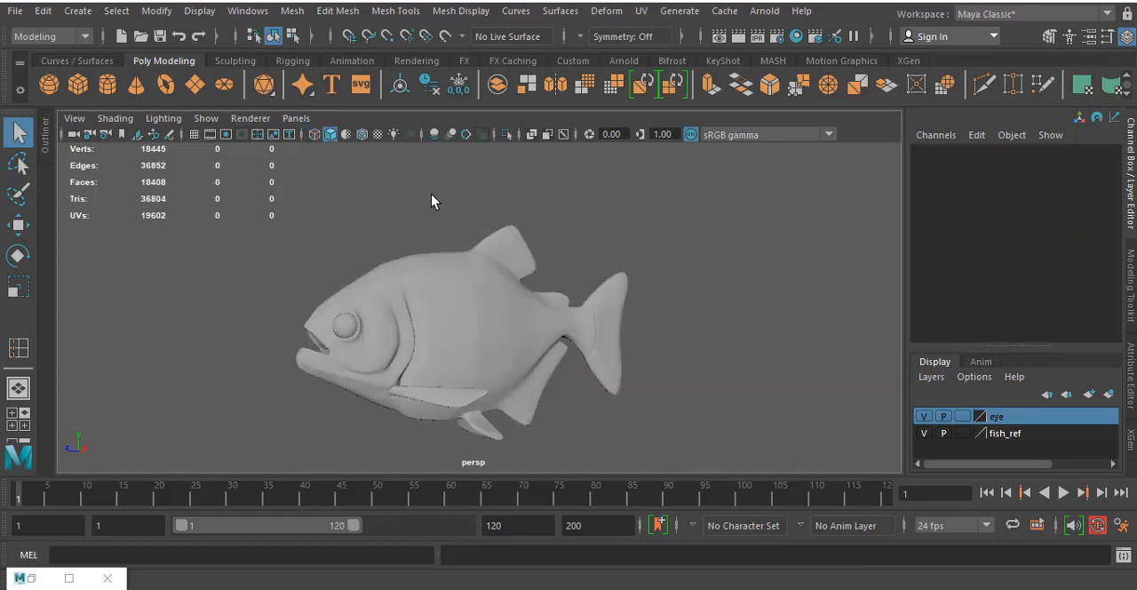
# - Select the eye sphere on the fish's head and freeze its transformations in the front view
pyautogui.moveTo(432, 200)
pyautogui.keyDown('alt'); pyautogui.mouseDown()
pyautogui.moveTo(495, 287)
pyautogui.moveTo(623, 288)
pyautogui.moveTo(474, 265)
pyautogui.moveTo(343, 274)
pyautogui.moveTo(328, 317)
pyautogui.mouseUp(); pyautogui.keyUp('alt')
pyautogui.scroll(5, 326, 311)
pyautogui.keyDown('alt'); pyautogui.moveTo(316, 280); pyautogui.dragTo(436, 248); pyautogui.keyUp('alt')
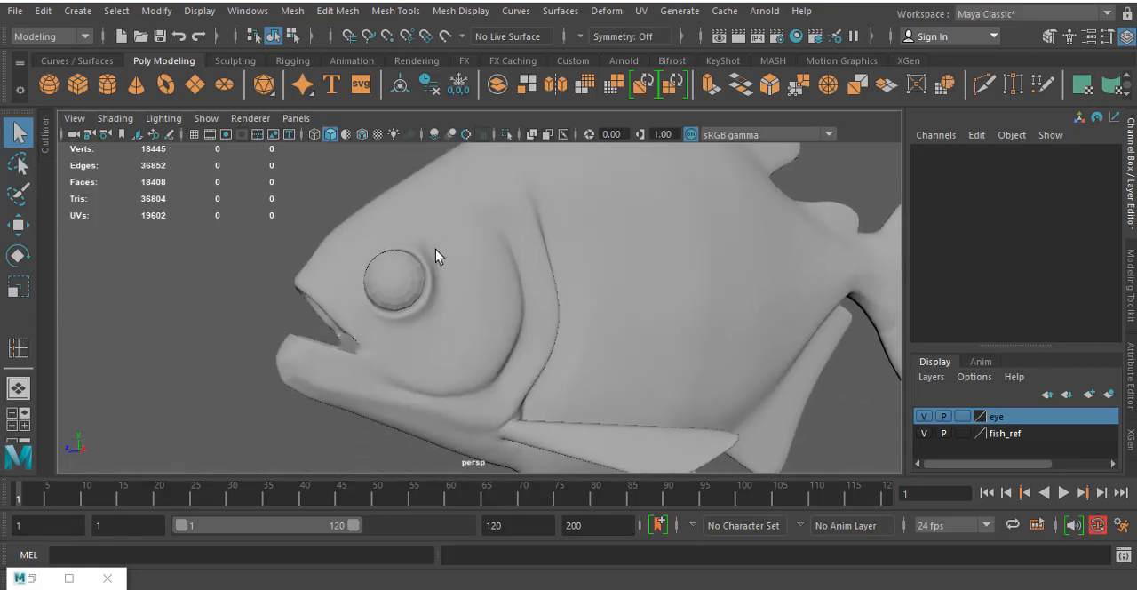
pyautogui.click(384, 283)
pyautogui.keyDown('alt'); pyautogui.moveTo(384, 282); pyautogui.dragTo(649, 258); pyautogui.keyUp('alt')
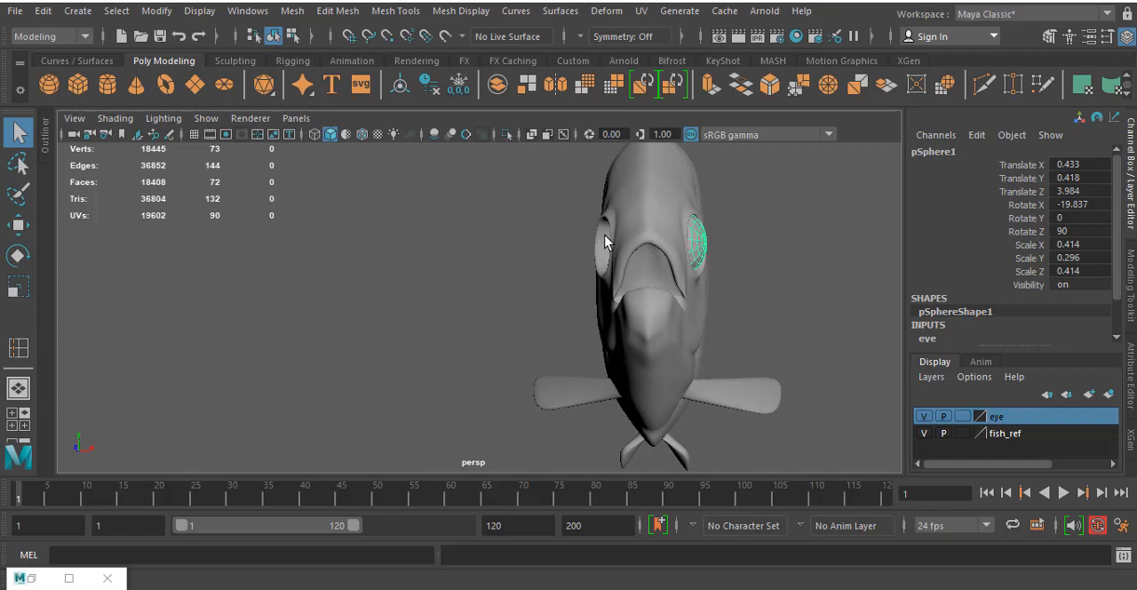
pyautogui.keyDown('alt'); pyautogui.moveTo(726, 257); pyautogui.dragTo(695, 262); pyautogui.keyUp('alt')
pyautogui.press('space')
pyautogui.press('space')
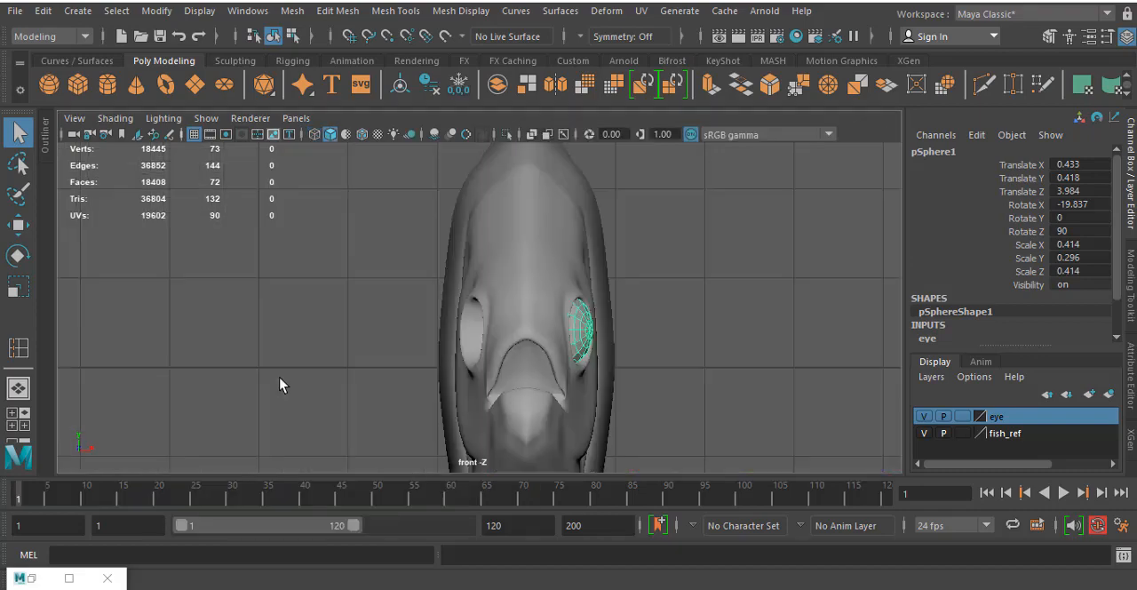
pyautogui.scroll(-5, 366, 271)
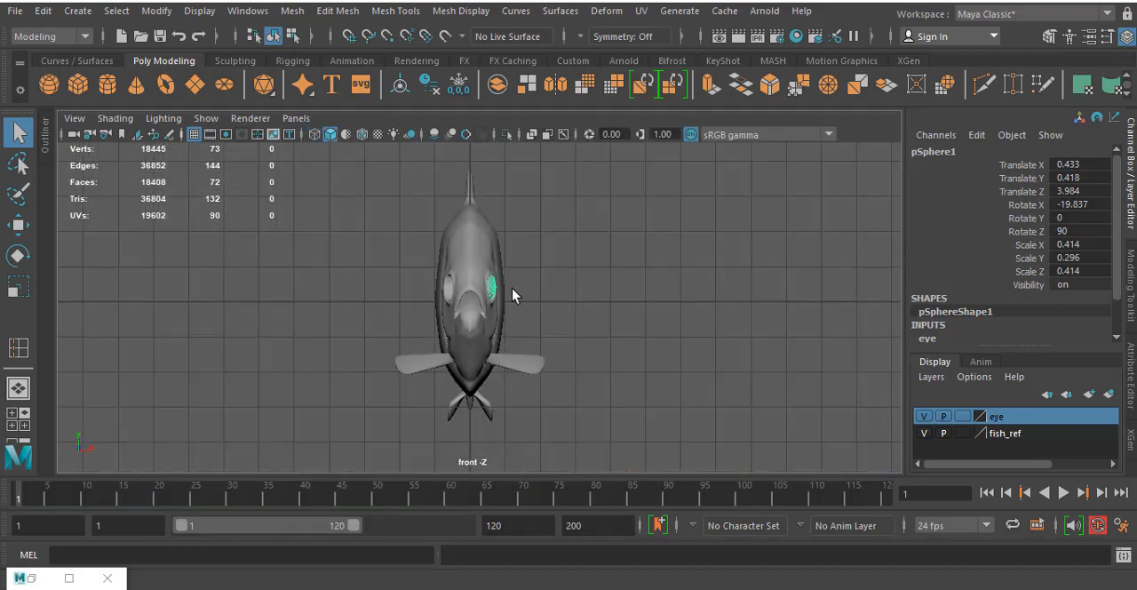
pyautogui.scroll(3, 516, 292)
pyautogui.scroll(4, 533, 297)
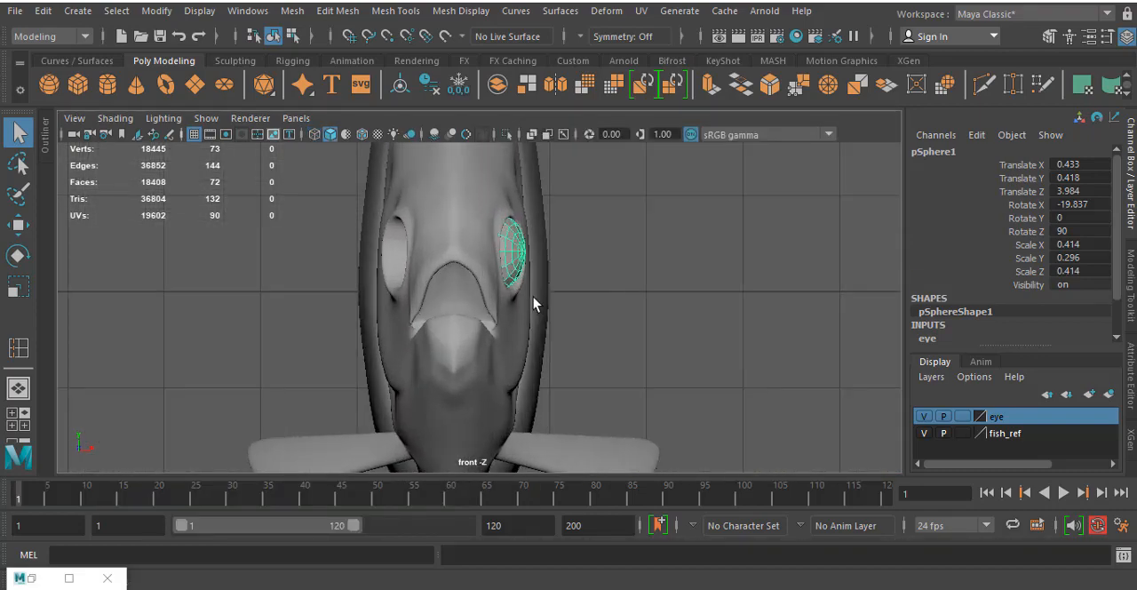
pyautogui.keyDown('alt'); pyautogui.moveTo(503, 203); pyautogui.dragTo(500, 272, button='middle'); pyautogui.keyUp('alt')
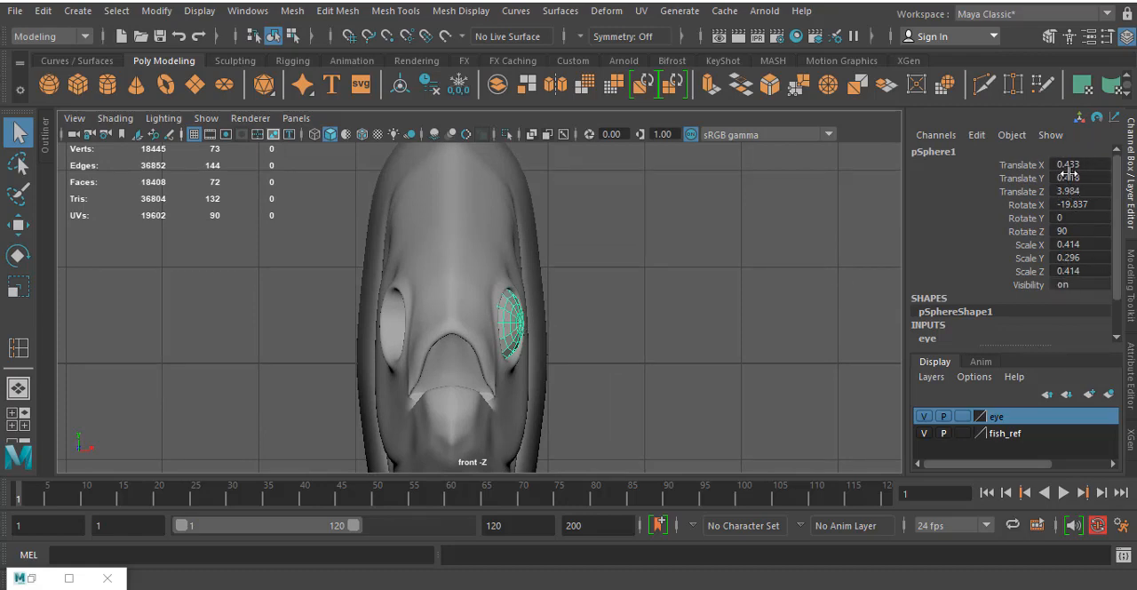
pyautogui.click(156, 11)
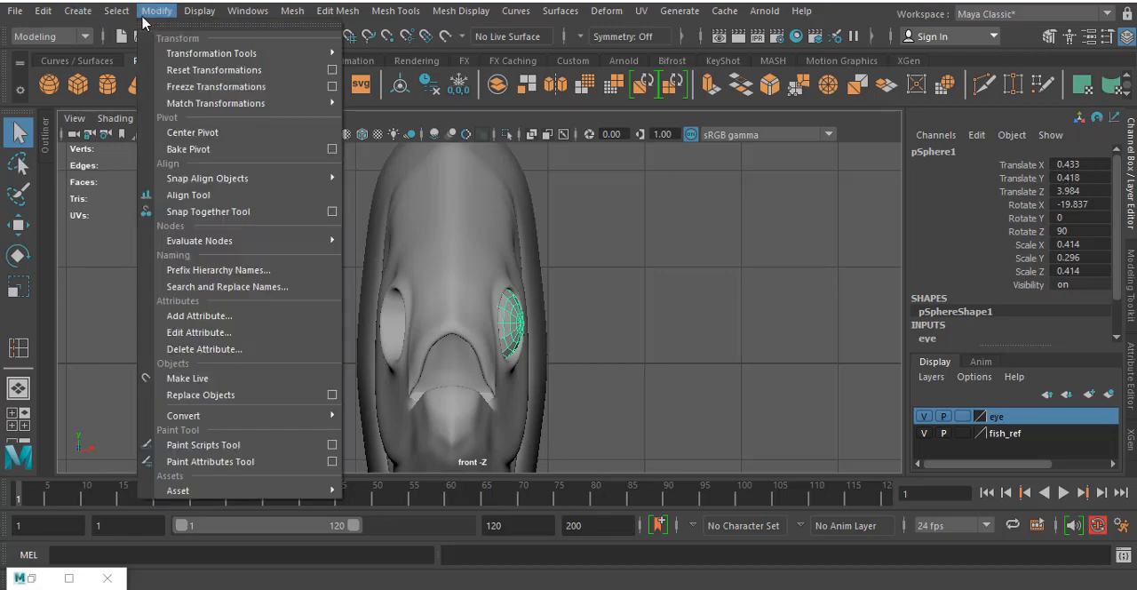
pyautogui.click(206, 87)
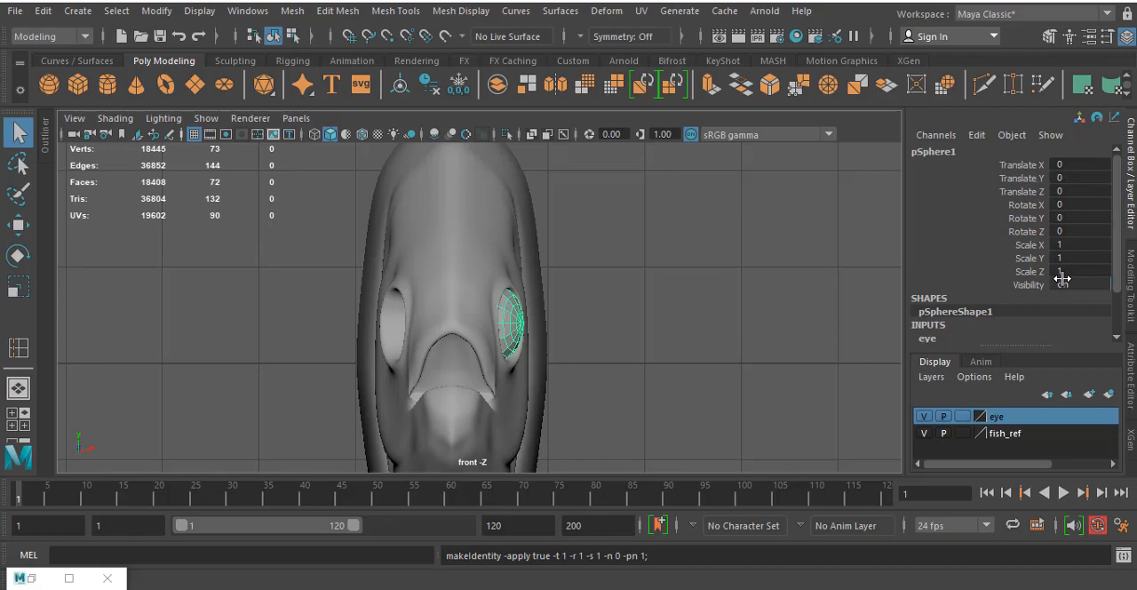
pyautogui.click(151, 13)
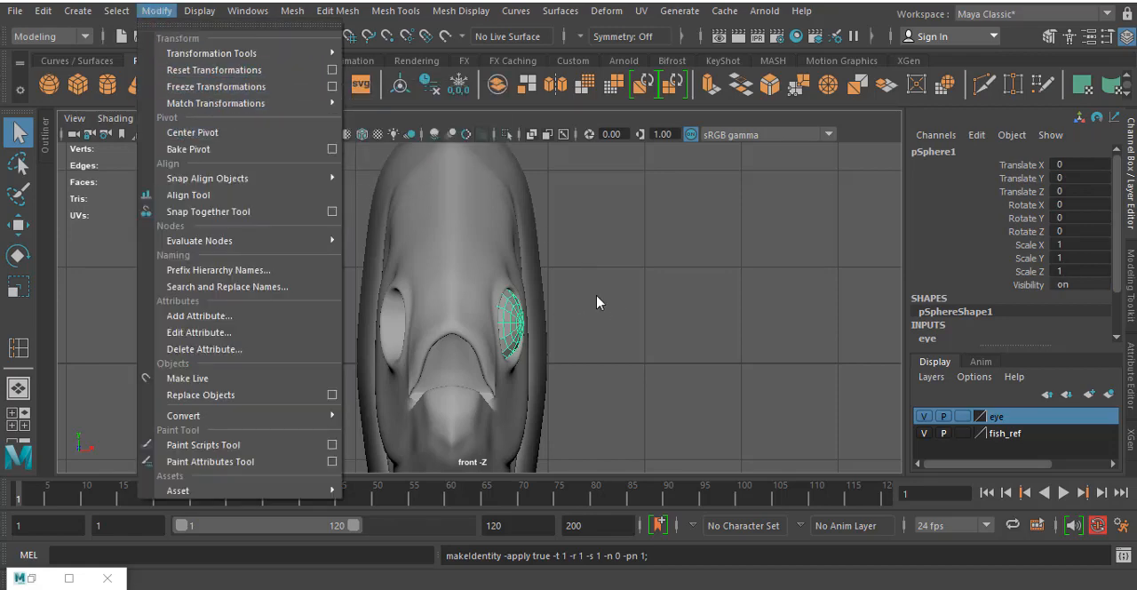
pyautogui.click(512, 327)
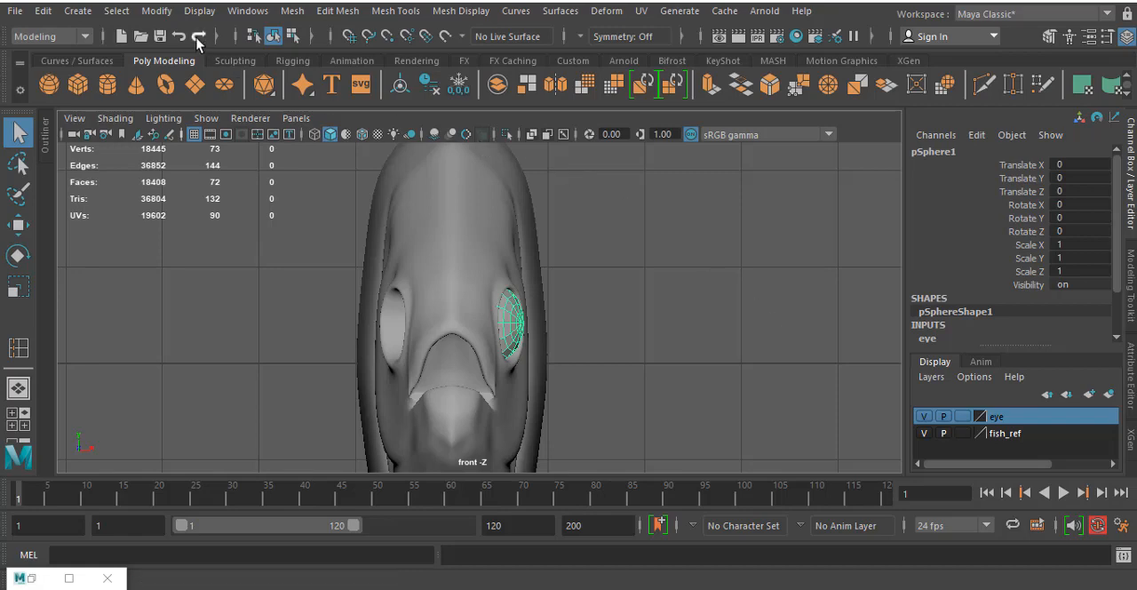
pyautogui.click(158, 11)
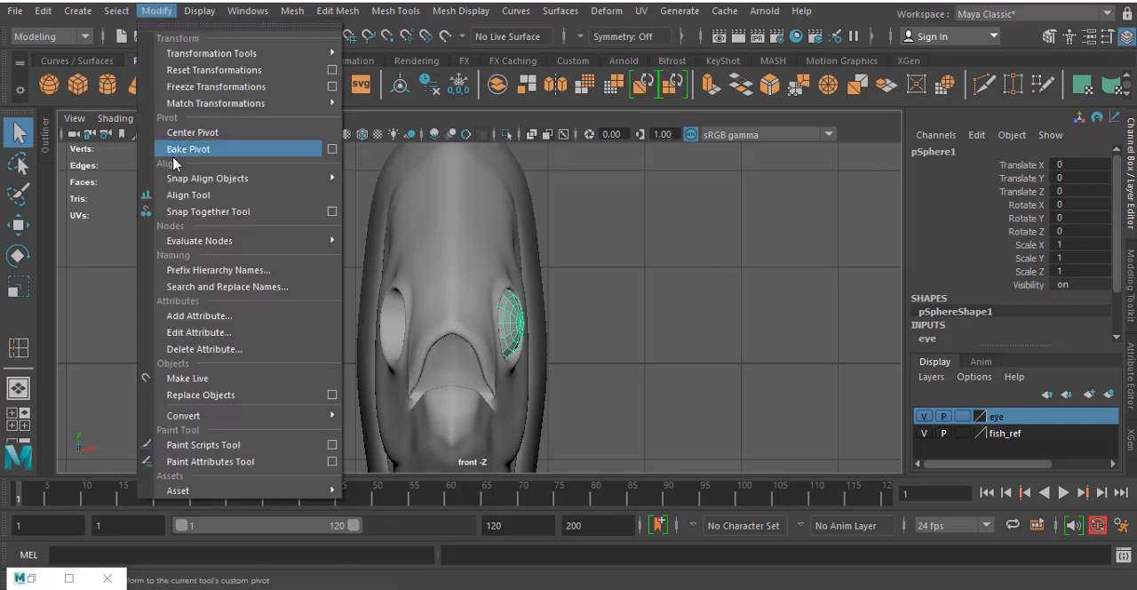
pyautogui.click(619, 269)
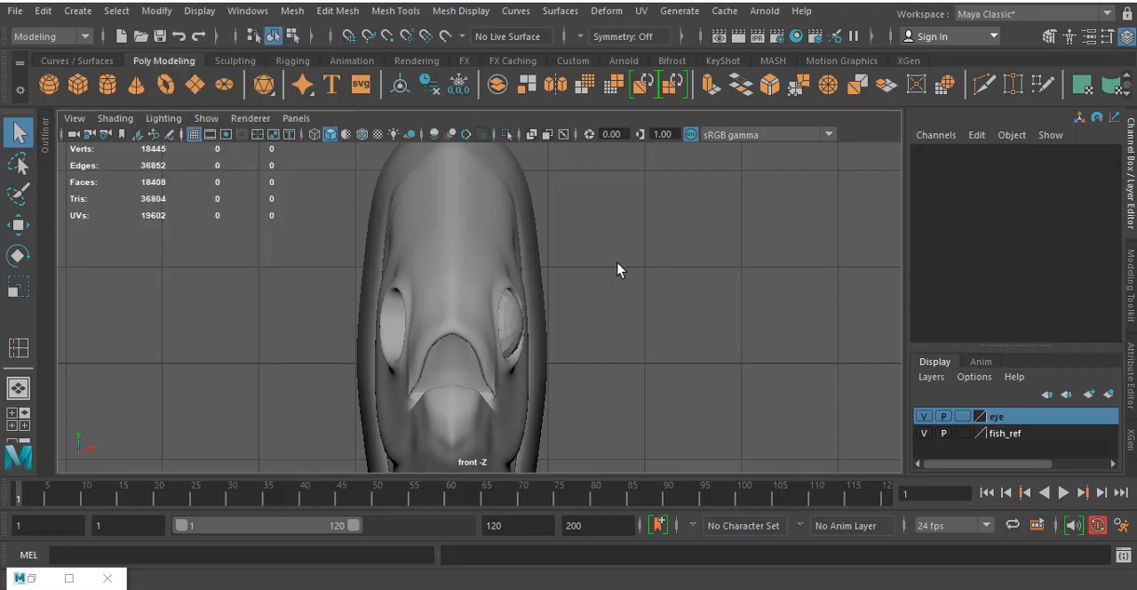
pyautogui.click(509, 325)
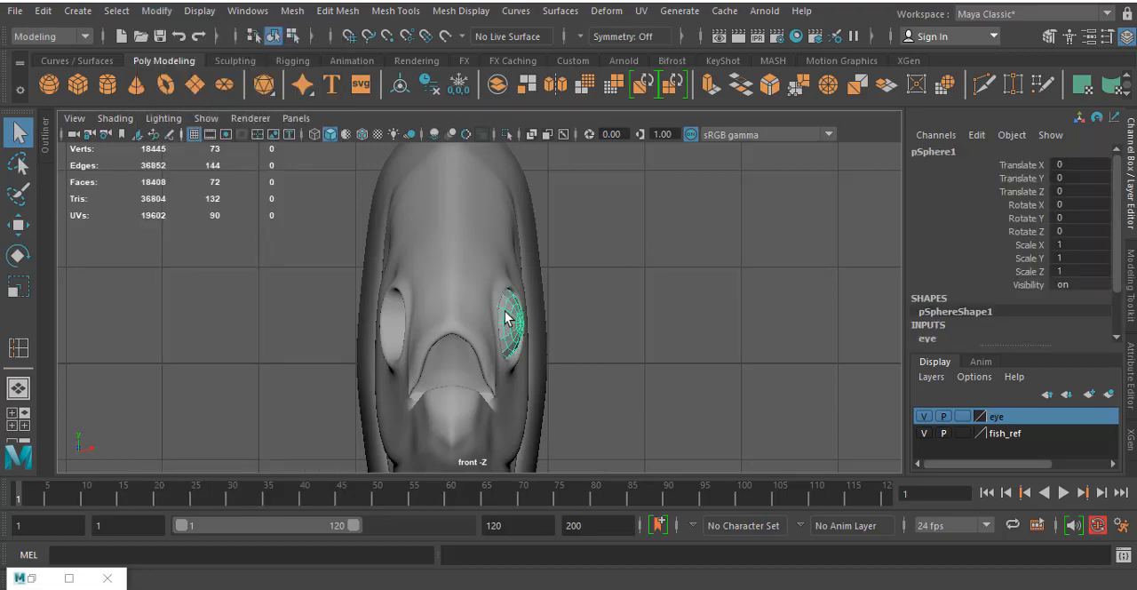
# - Show the front view as wireframe and move the eye sphere's pivot to near the body's centre with grid snapping
pyautogui.press('4')
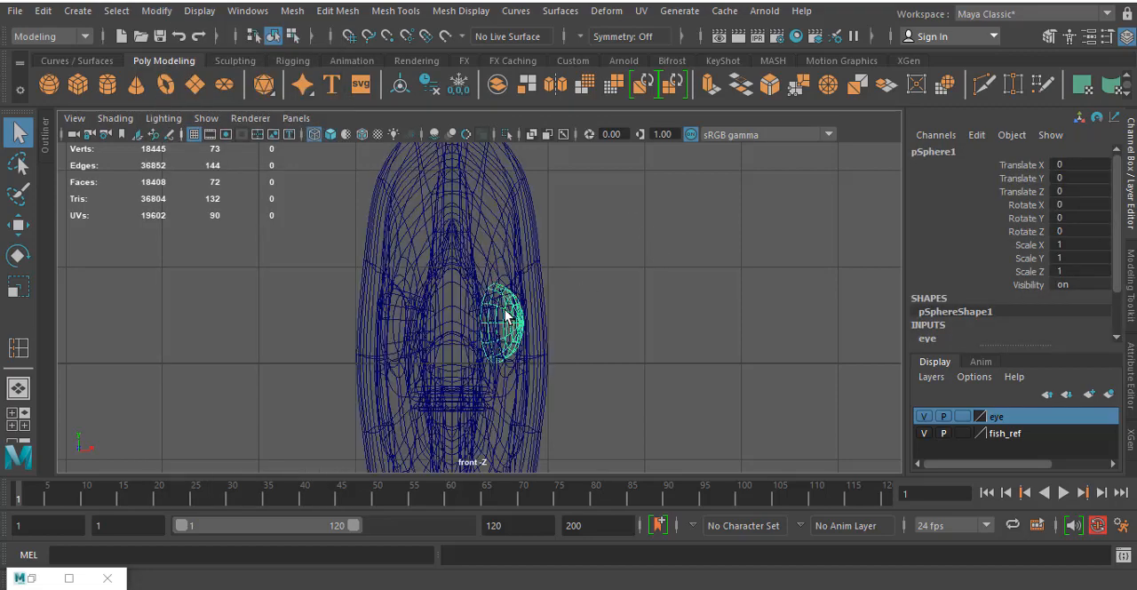
pyautogui.press('w')
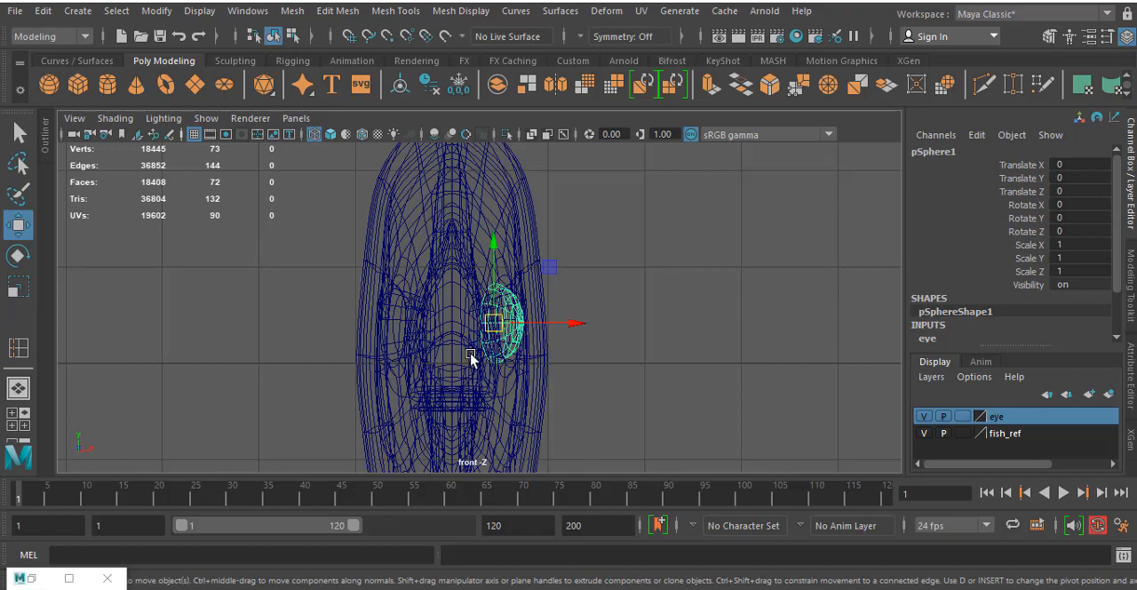
pyautogui.scroll(-5, 450, 366)
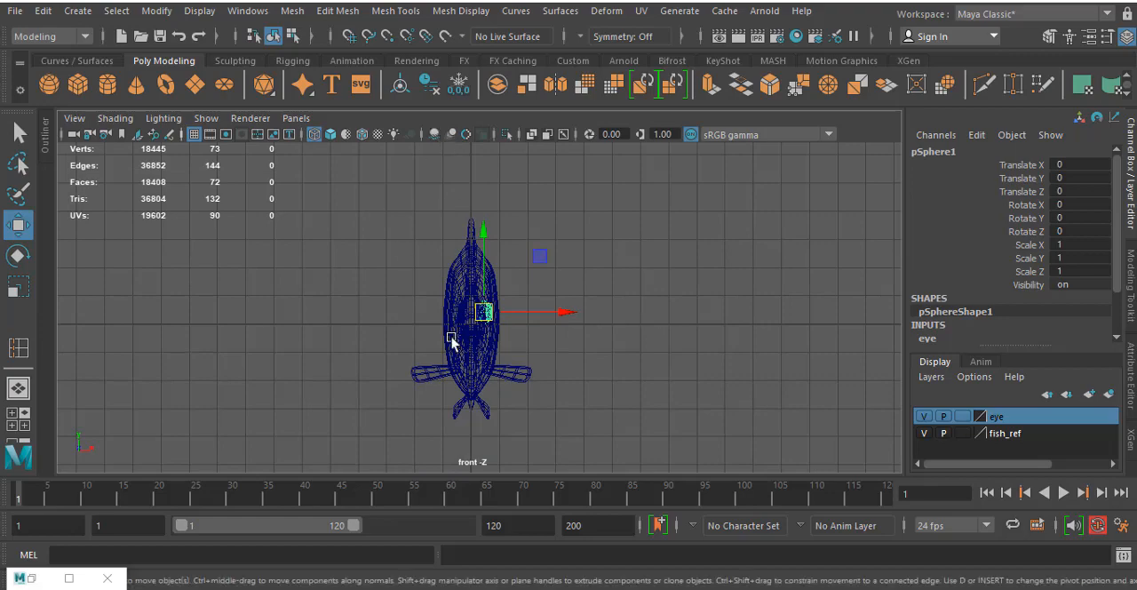
pyautogui.scroll(5, 475, 324)
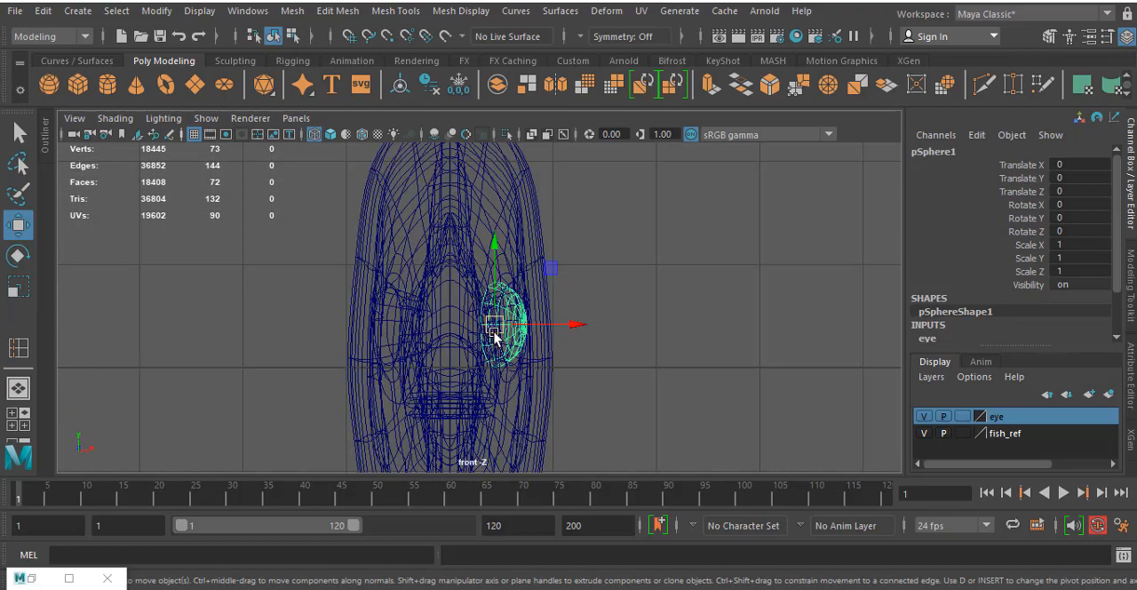
pyautogui.press('d')
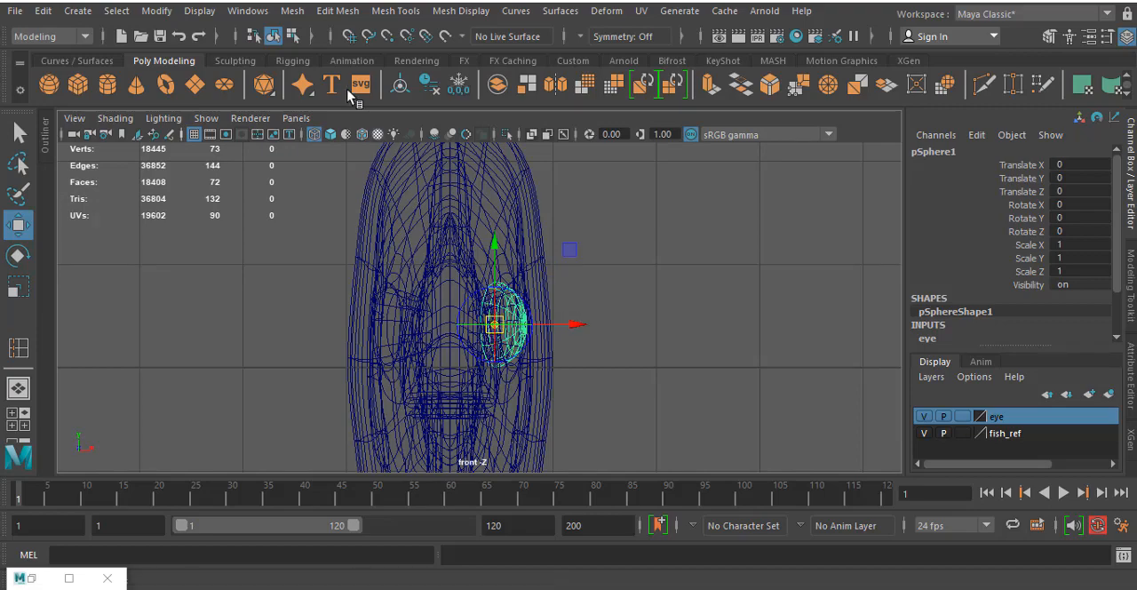
pyautogui.click(349, 38)
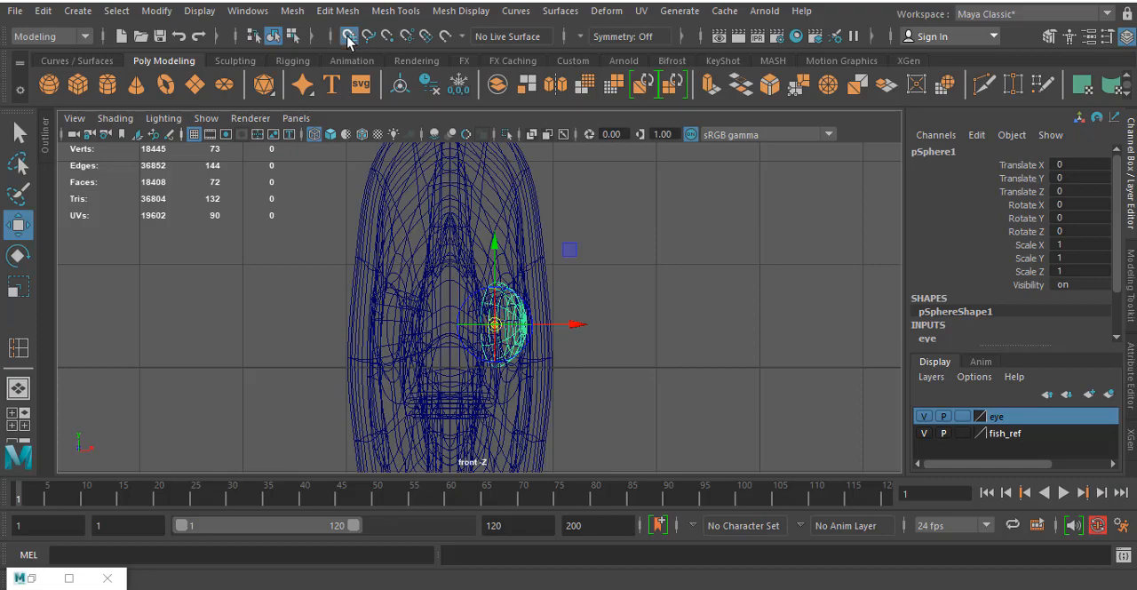
pyautogui.moveTo(495, 326)
pyautogui.mouseDown()
pyautogui.moveTo(495, 349)
pyautogui.moveTo(587, 333)
pyautogui.moveTo(443, 342)
pyautogui.mouseUp()
pyautogui.moveTo(428, 253); pyautogui.dragTo(423, 376)
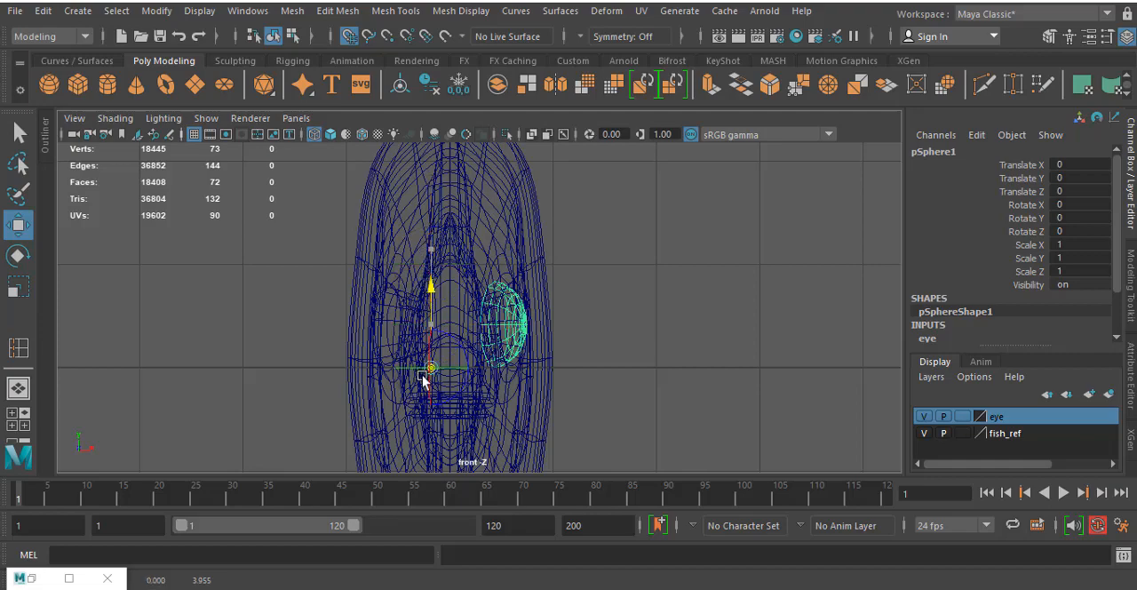
pyautogui.press('d')
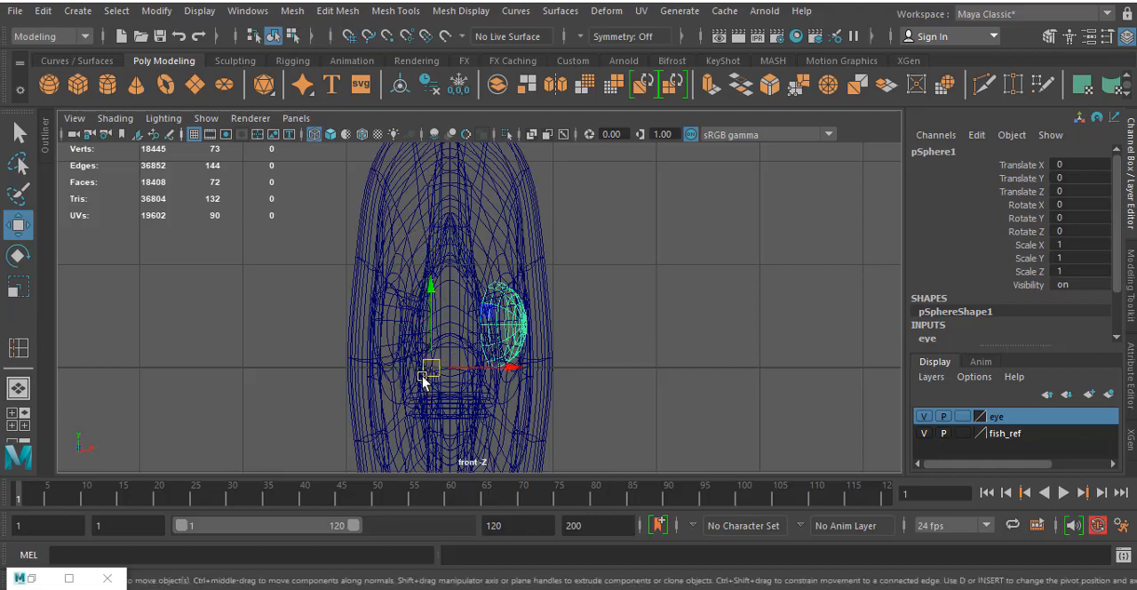
# - Try rotating the eye sphere about its relocated pivot and undo the rotation
pyautogui.press('e')
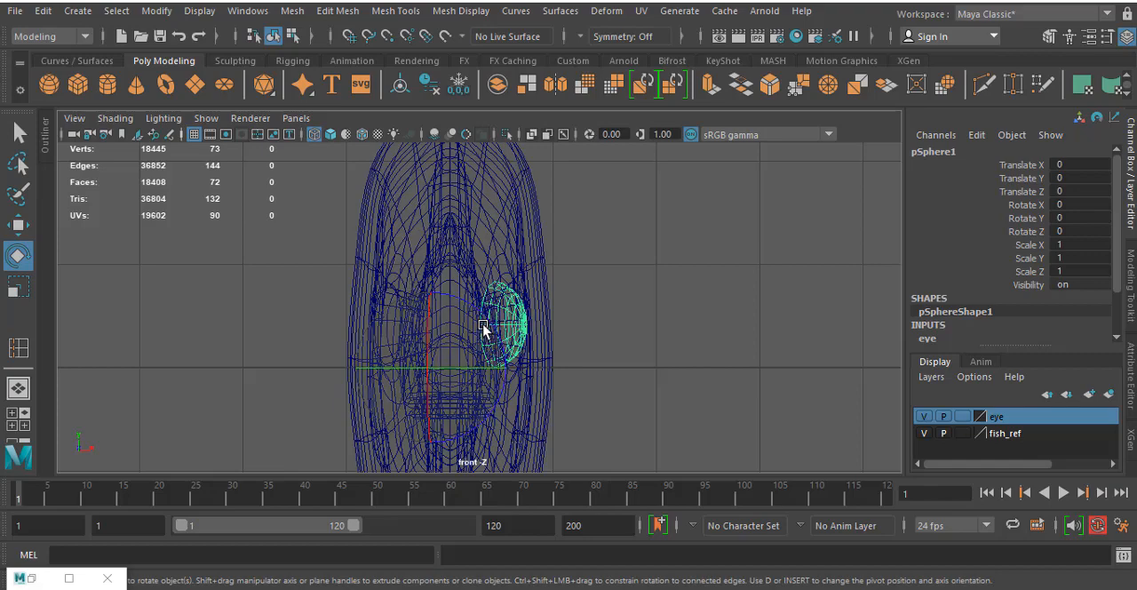
pyautogui.moveTo(407, 296); pyautogui.dragTo(478, 342)
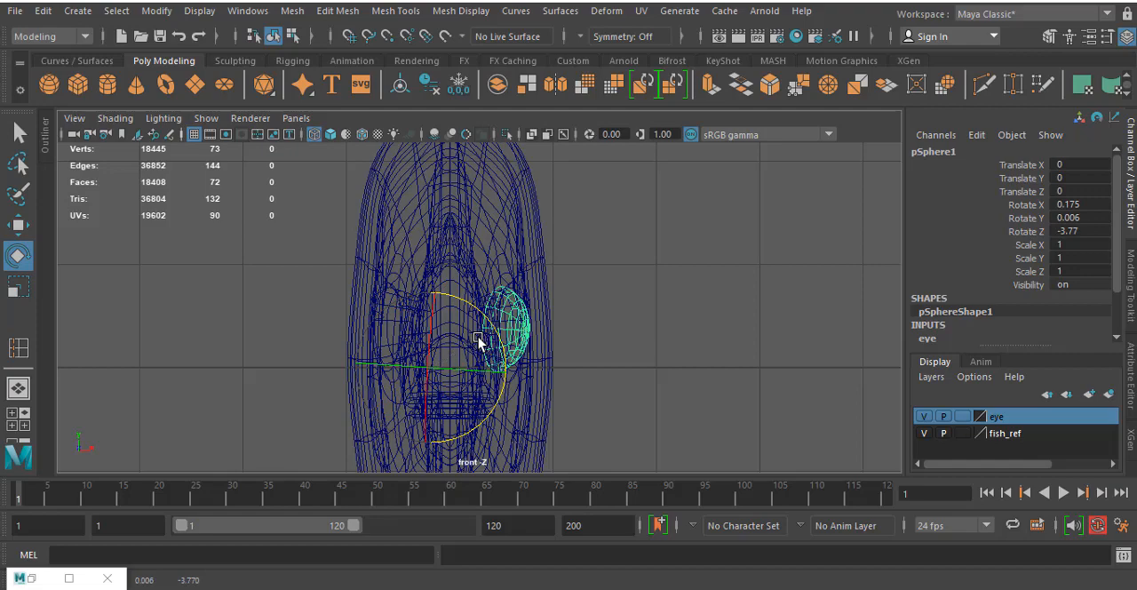
pyautogui.hotkey('ctrl', 'z')
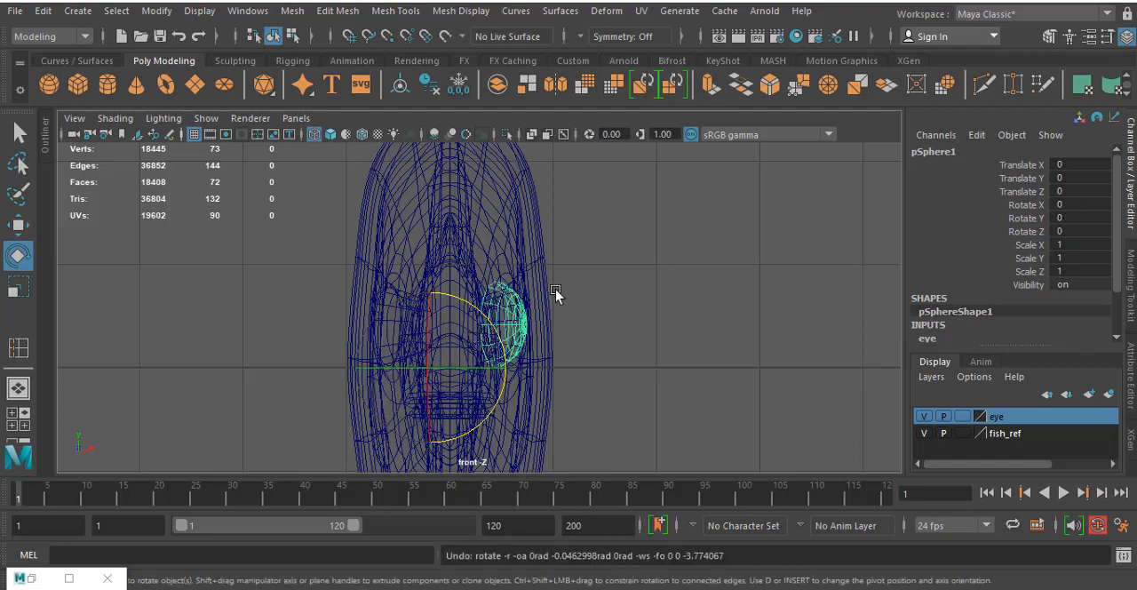
# - Duplicate the eye sphere in place as the basis for the opposite eye
pyautogui.click(42, 11)
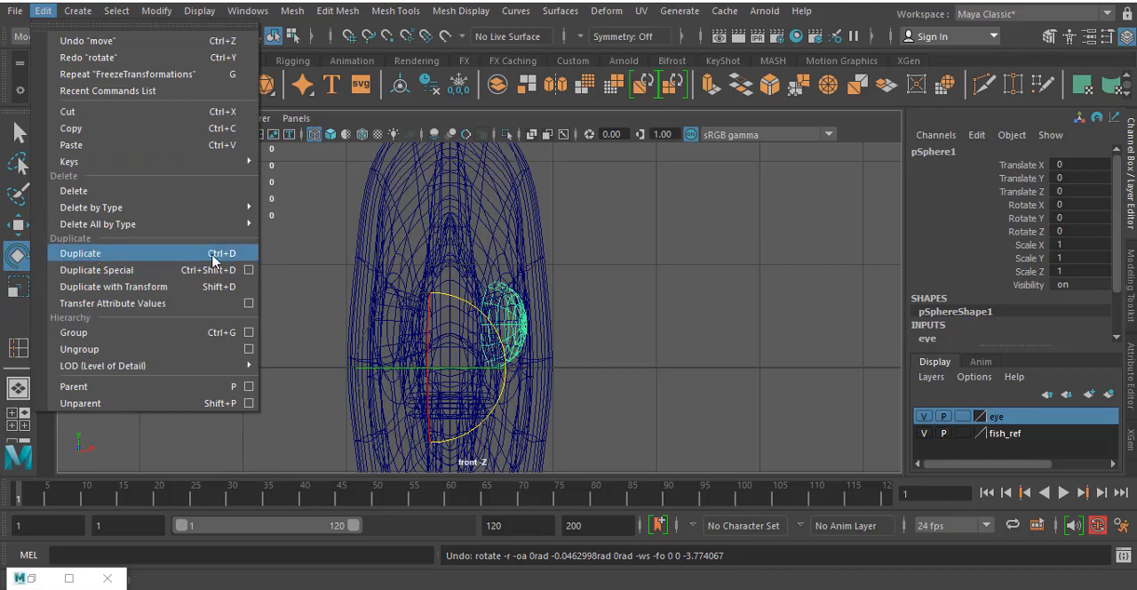
pyautogui.click(798, 277)
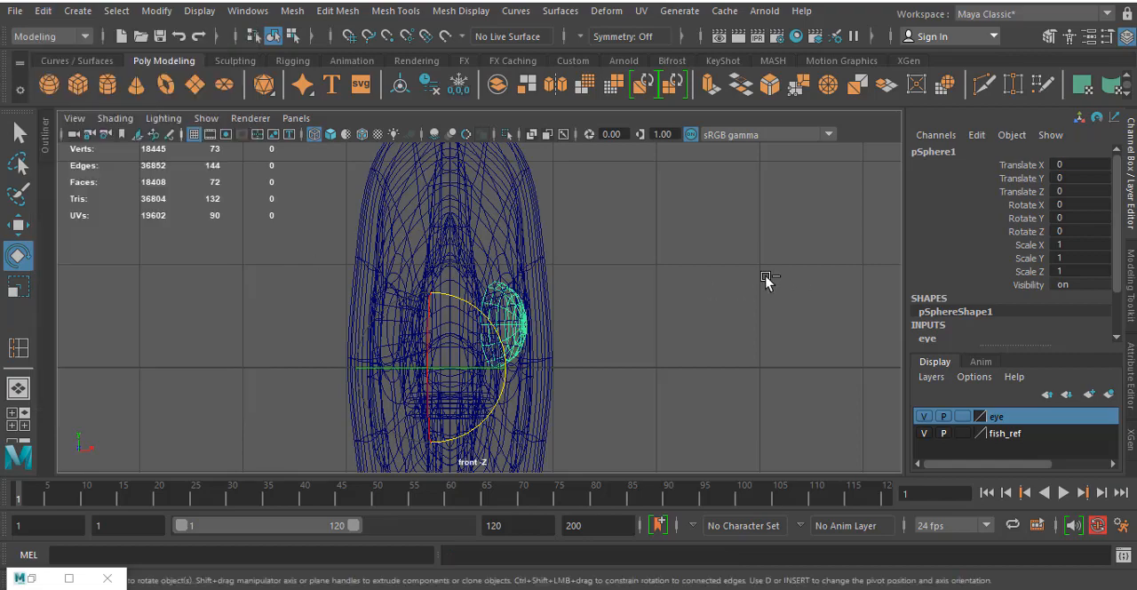
pyautogui.hotkey('ctrl', 'd')
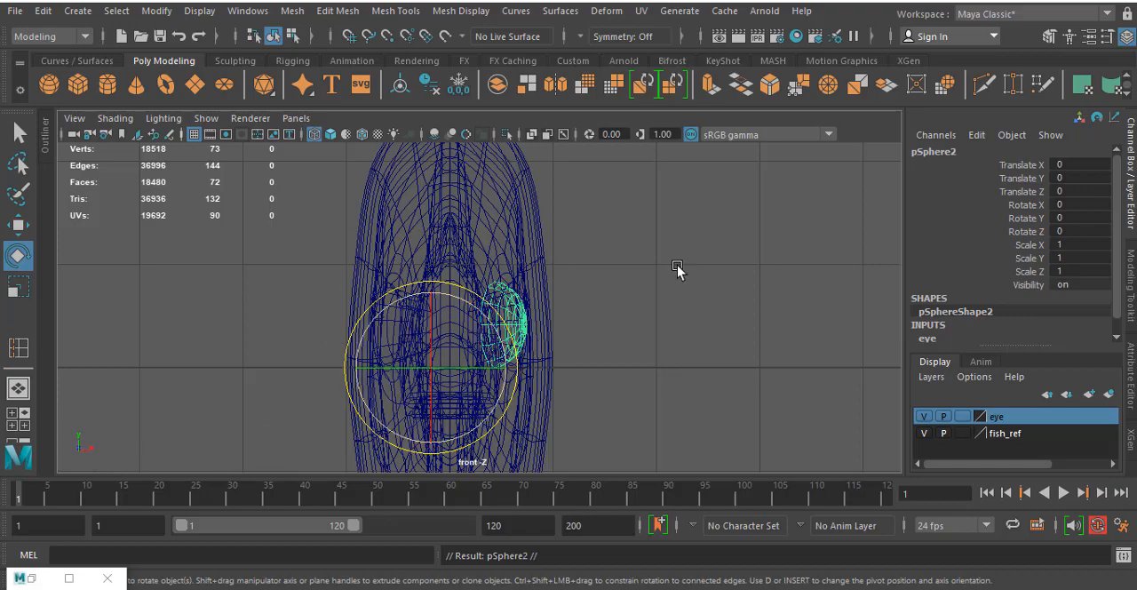
# - Try mirroring the duplicated eye sphere by setting its Scale X to -1, check it in perspective and undo the scaling
pyautogui.click(1069, 248)
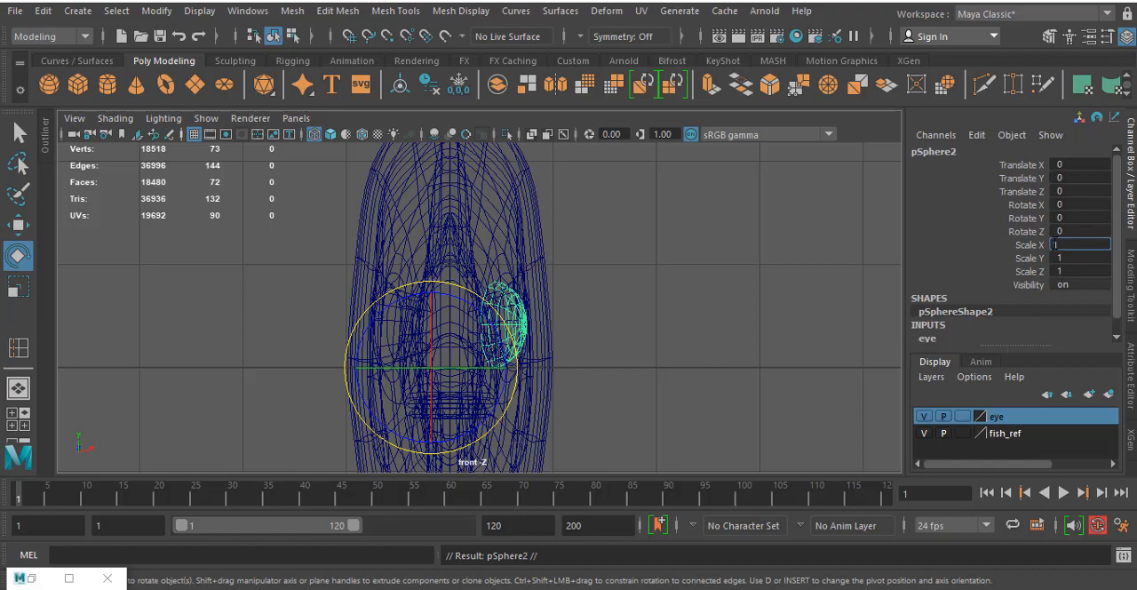
pyautogui.write('-1')
pyautogui.press('Return')
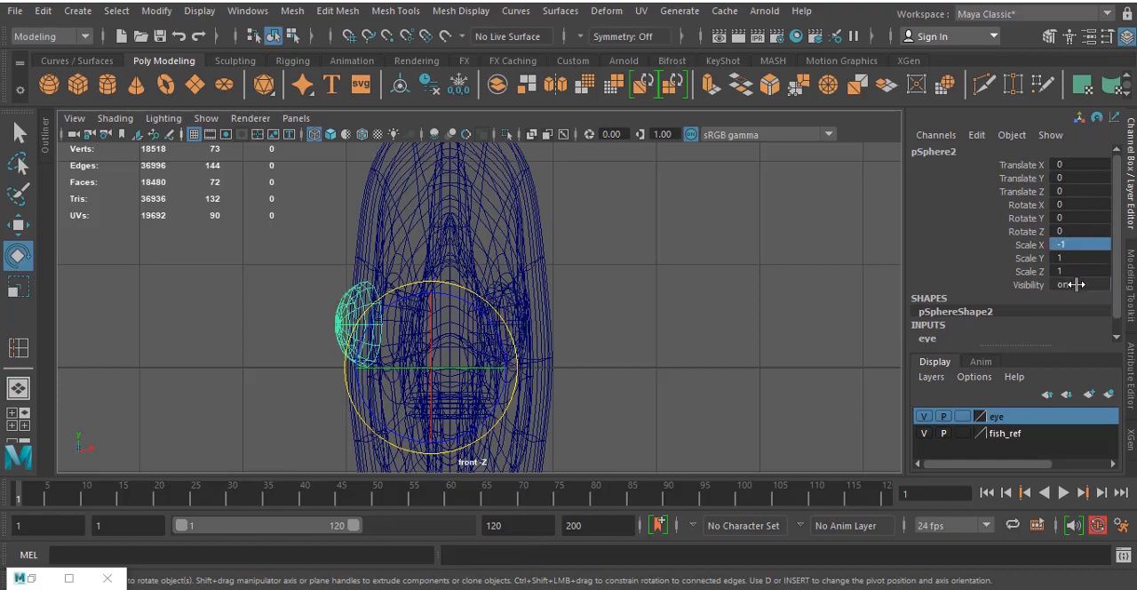
pyautogui.click(675, 294)
pyautogui.press('space')
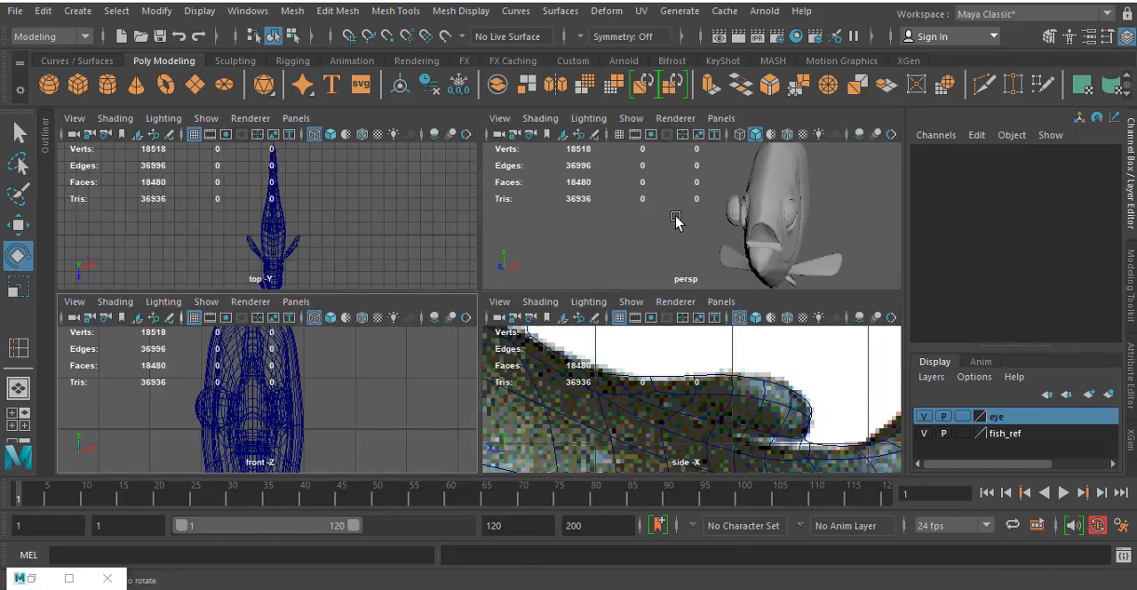
pyautogui.press('space')
pyautogui.keyDown('alt'); pyautogui.moveTo(658, 224); pyautogui.dragTo(707, 235); pyautogui.keyUp('alt')
pyautogui.hotkey('ctrl', 'z')
pyautogui.hotkey('ctrl', 'z')
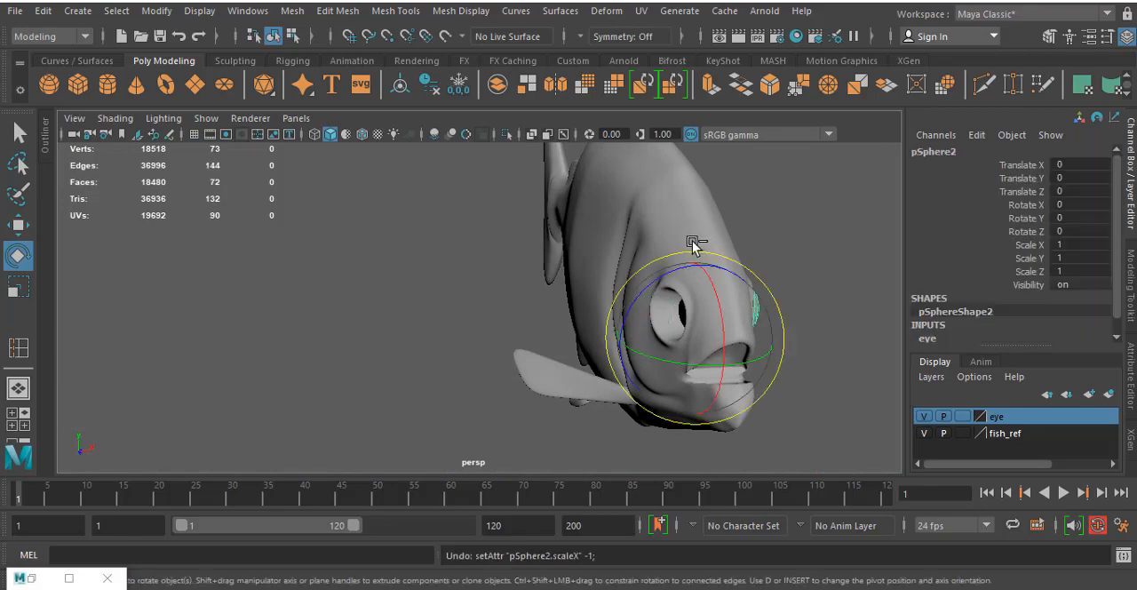
# - Select the original eye sphere in the front view and snap its pivot to the grid line at the body's centre
pyautogui.press('space')
pyautogui.press('space')
pyautogui.keyDown('alt'); pyautogui.moveTo(561, 294); pyautogui.dragTo(567, 235, button='middle'); pyautogui.keyUp('alt')
pyautogui.click(553, 339)
pyautogui.scroll(2, 595, 370)
pyautogui.scroll(1, 595, 370)
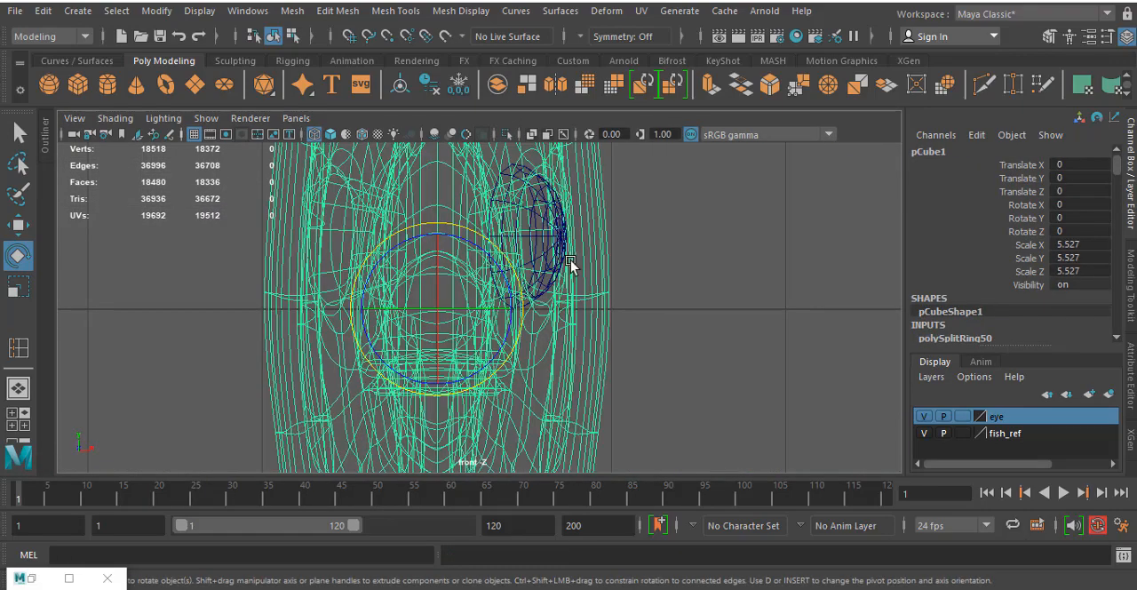
pyautogui.click(550, 246)
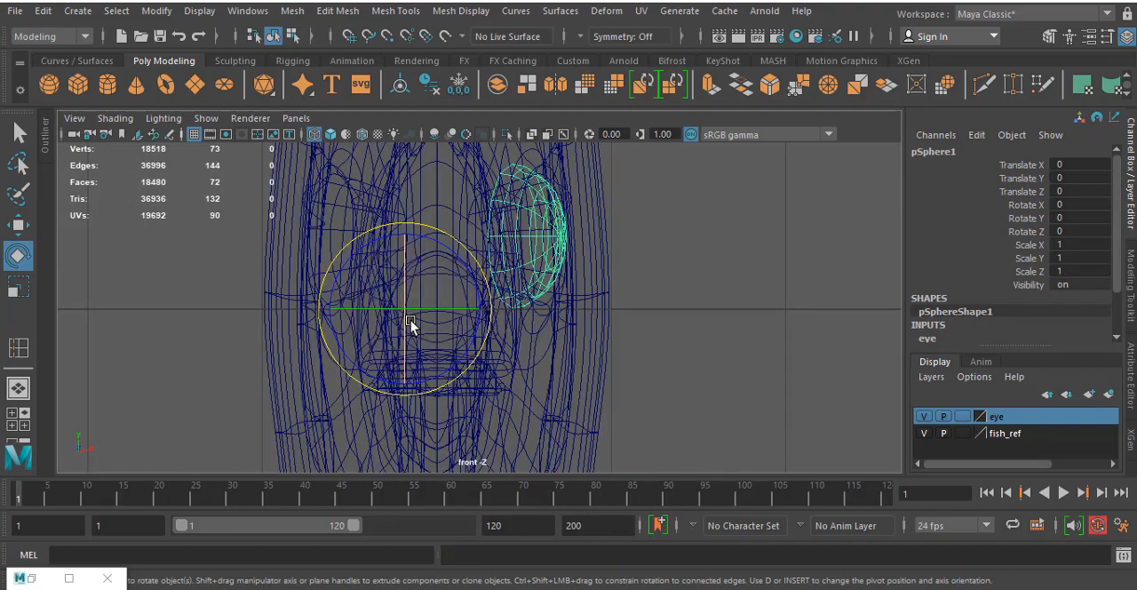
pyautogui.press('d')
pyautogui.press('x')
pyautogui.moveTo(503, 312); pyautogui.dragTo(449, 327)
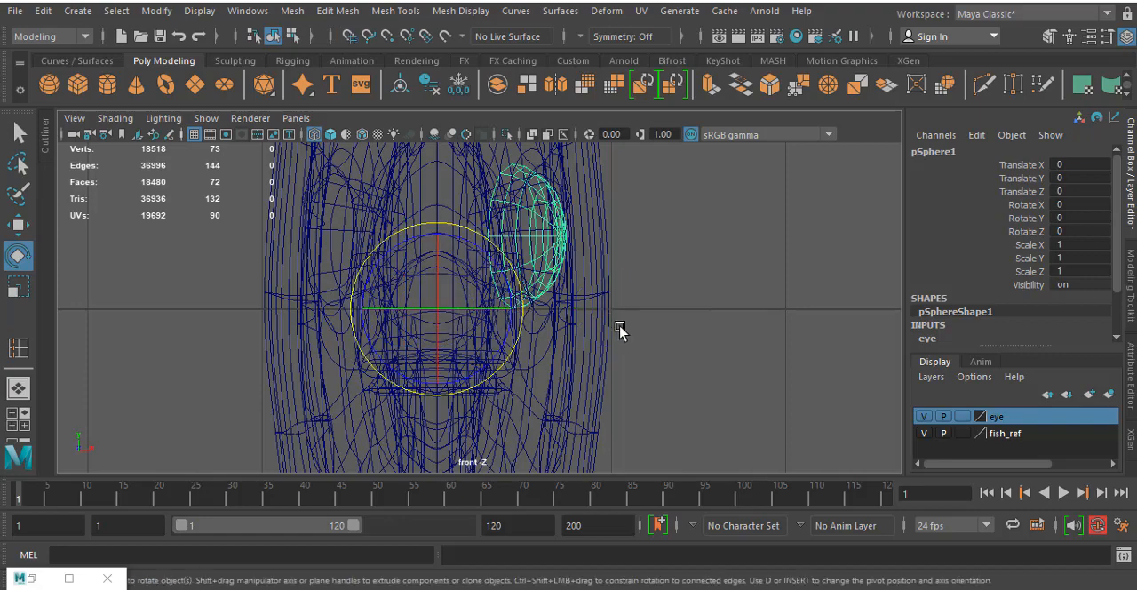
# - Mirror the eye sphere to the opposite side of the head with Scale X -1 and check both eyes in perspective
pyautogui.click(1077, 246)
pyautogui.write('-')
pyautogui.press('Return')
pyautogui.click(687, 222)
pyautogui.press('space')
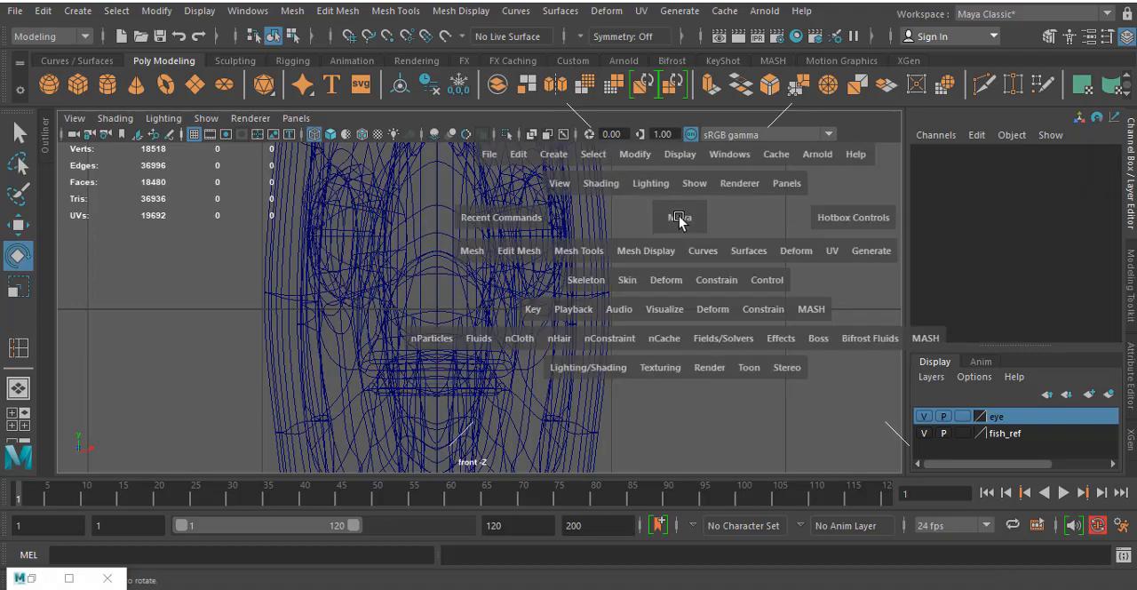
pyautogui.press('space')
pyautogui.keyDown('alt'); pyautogui.moveTo(651, 265); pyautogui.dragTo(677, 287); pyautogui.keyUp('alt')
pyautogui.click(677, 287)
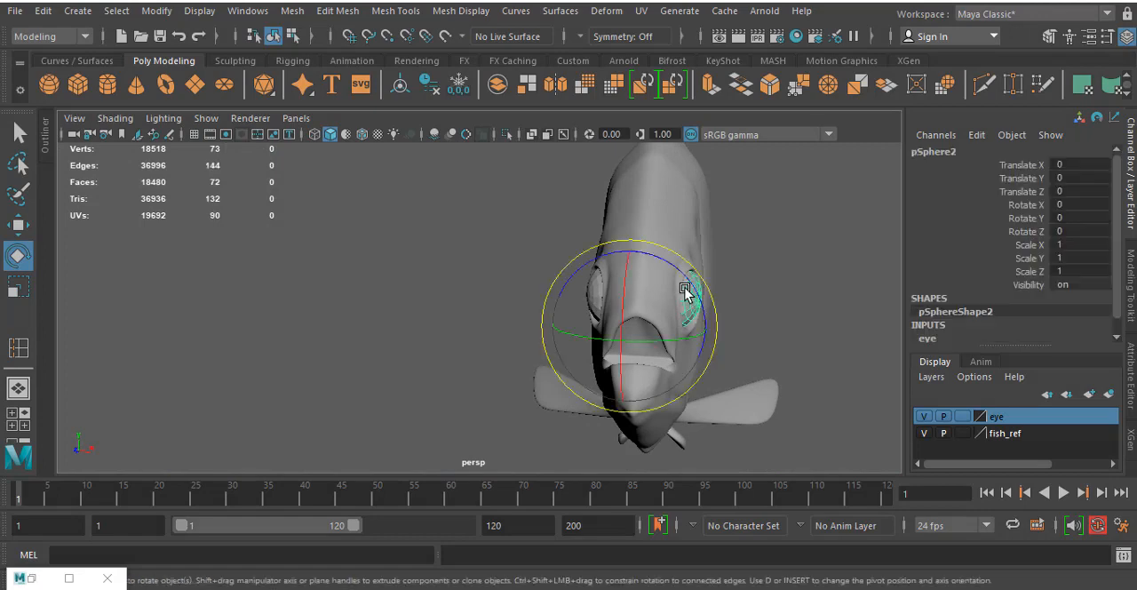
# - Select both eye spheres and display them with smooth mesh preview
pyautogui.press('q')
pyautogui.keyDown('shift'); pyautogui.click(582, 283); pyautogui.keyUp('shift')
pyautogui.press('w')
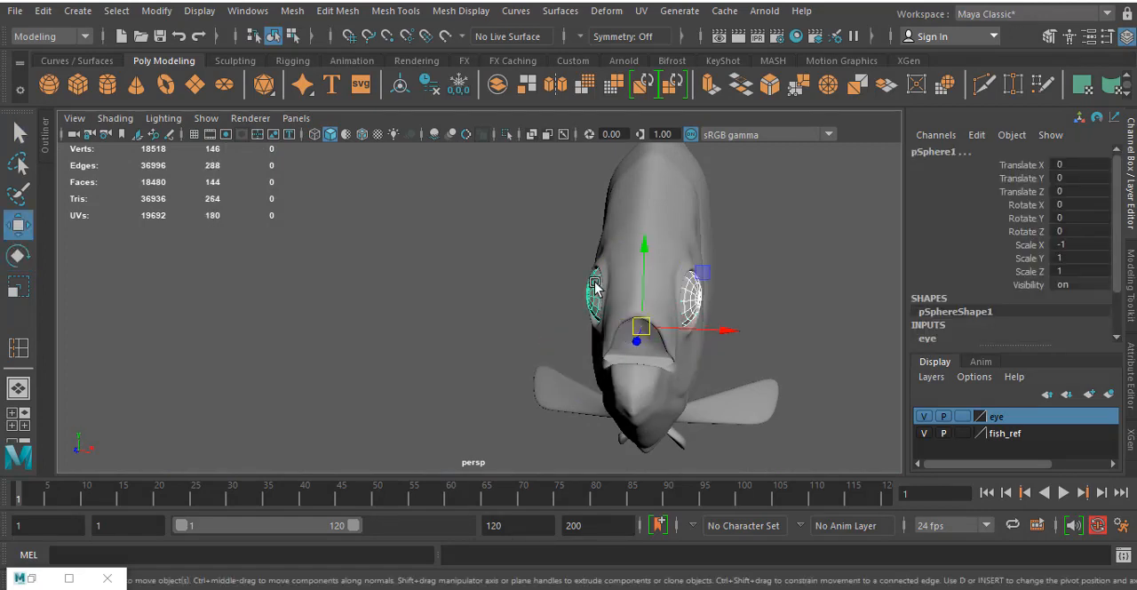
pyautogui.press('3')
pyautogui.click(466, 277)
pyautogui.keyDown('alt'); pyautogui.moveTo(614, 305); pyautogui.dragTo(448, 263); pyautogui.keyUp('alt')
pyautogui.scroll(-4, 707, 291)
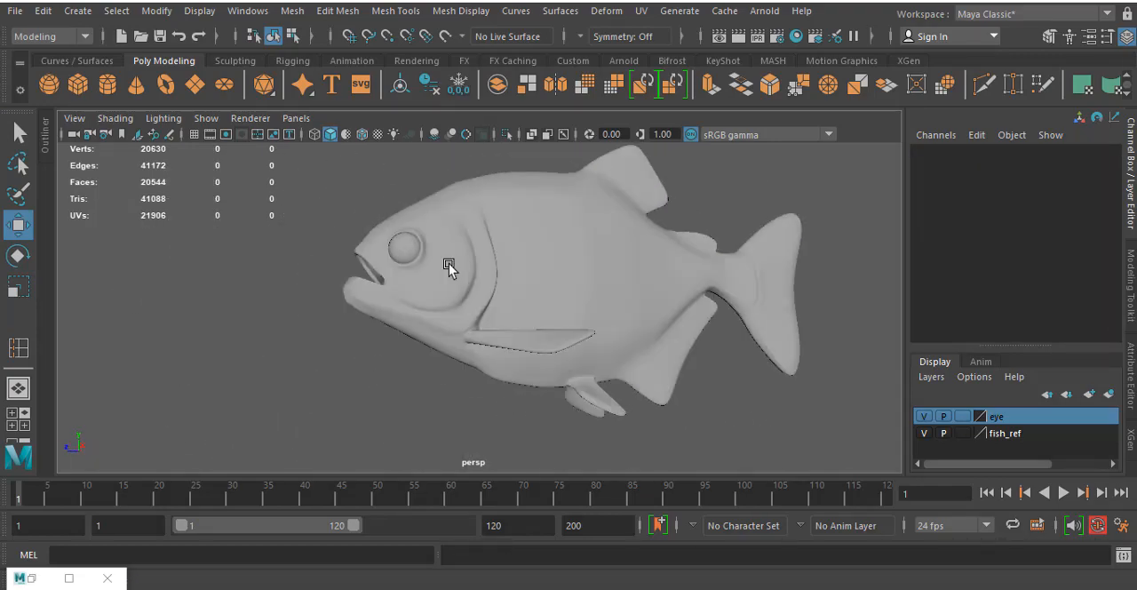
# - Compare the fish with the side reference image and enable Wireframe on Shaded in the perspective view
pyautogui.press('space')
pyautogui.press('space')
pyautogui.scroll(-10, 718, 391)
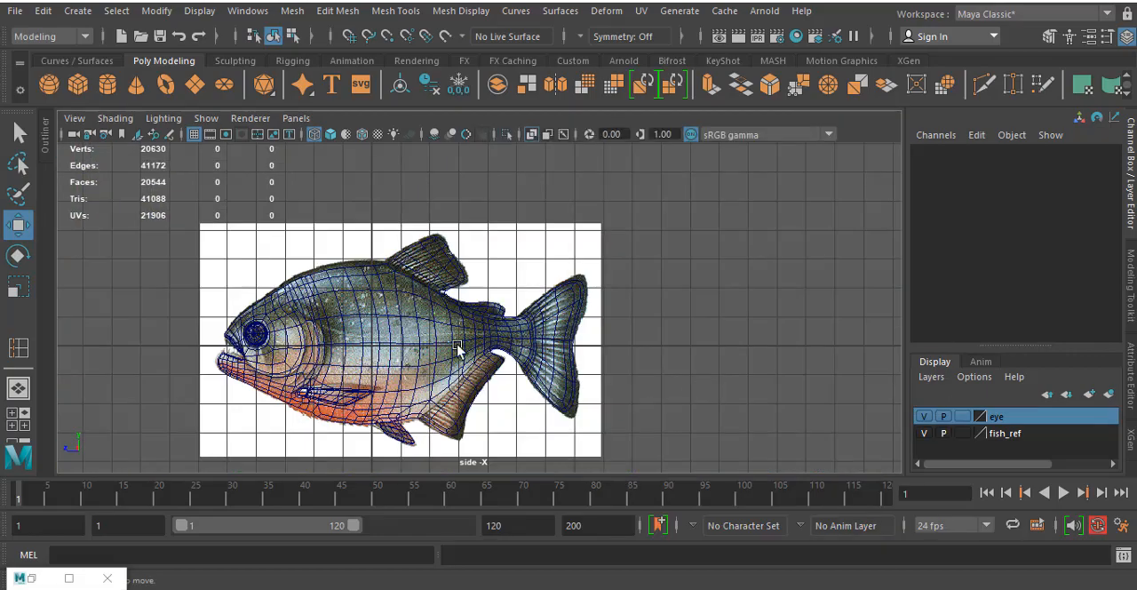
pyautogui.keyDown('alt'); pyautogui.moveTo(454, 341); pyautogui.dragTo(526, 321, button='middle'); pyautogui.keyUp('alt')
pyautogui.keyDown('alt'); pyautogui.moveTo(434, 295); pyautogui.dragTo(446, 278, button='middle'); pyautogui.keyUp('alt')
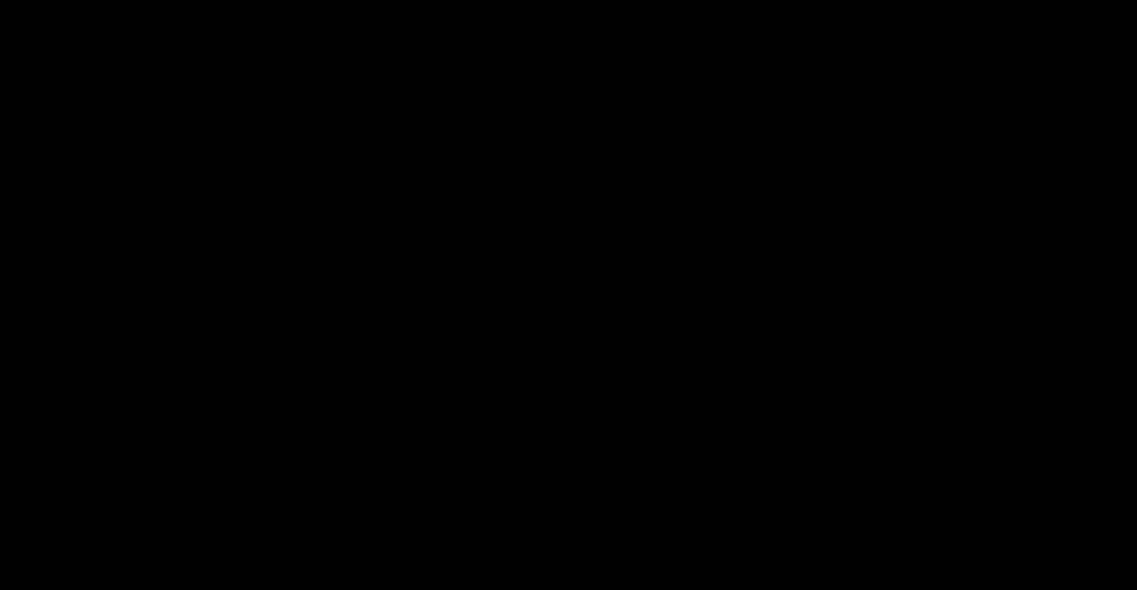
pyautogui.click(74, 119)
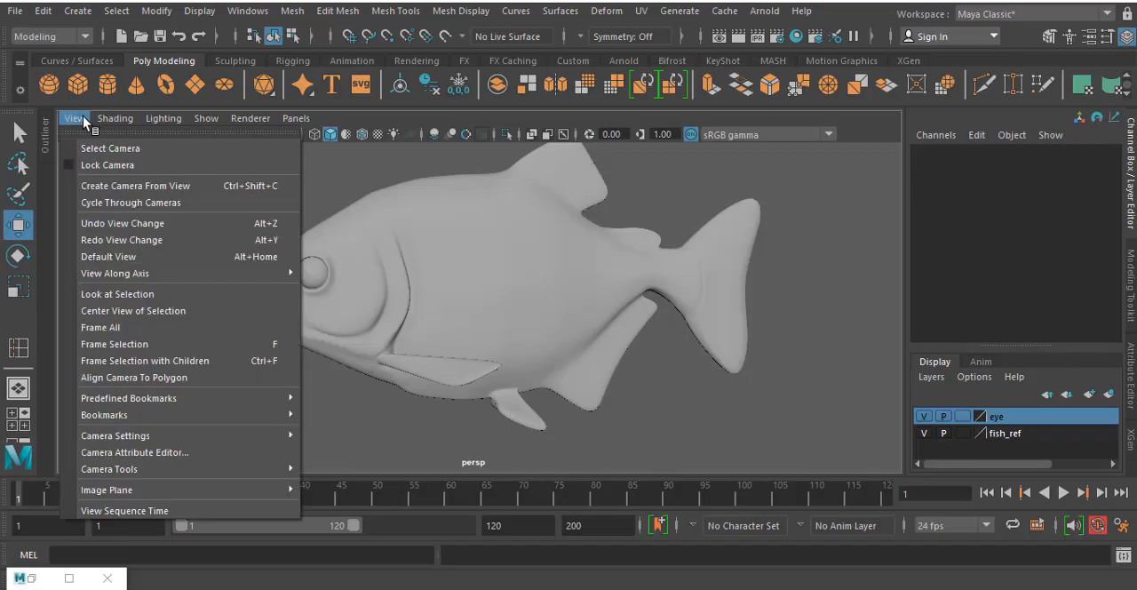
pyautogui.moveTo(116, 119)
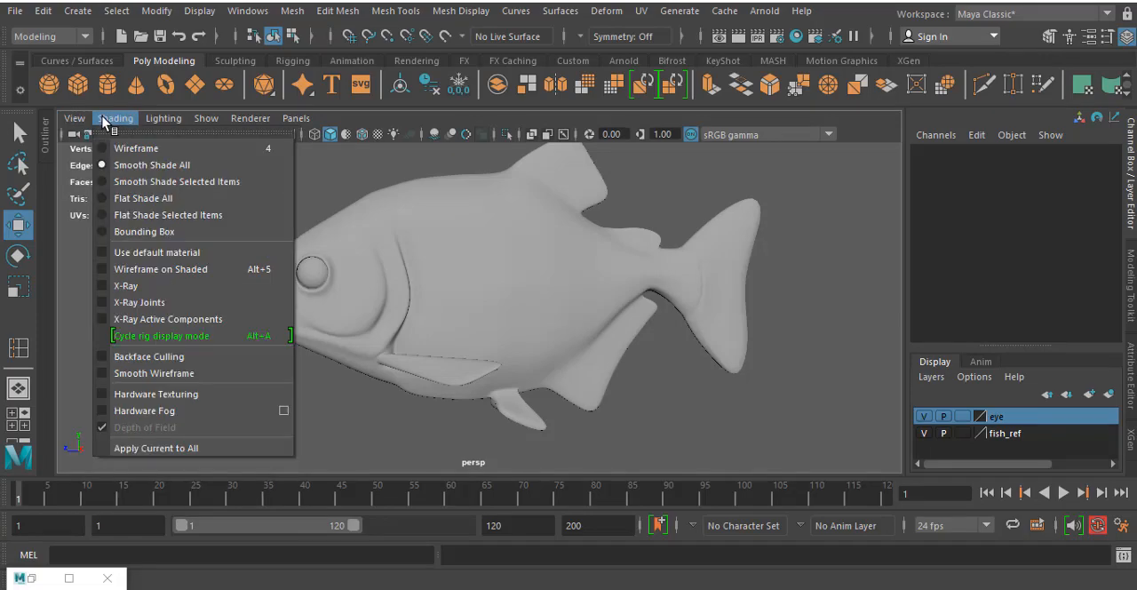
pyautogui.click(157, 268)
# - Examine the finished fish's wireframe topology around the head, body and fins from several angles
pyautogui.scroll(-5, 387, 400)
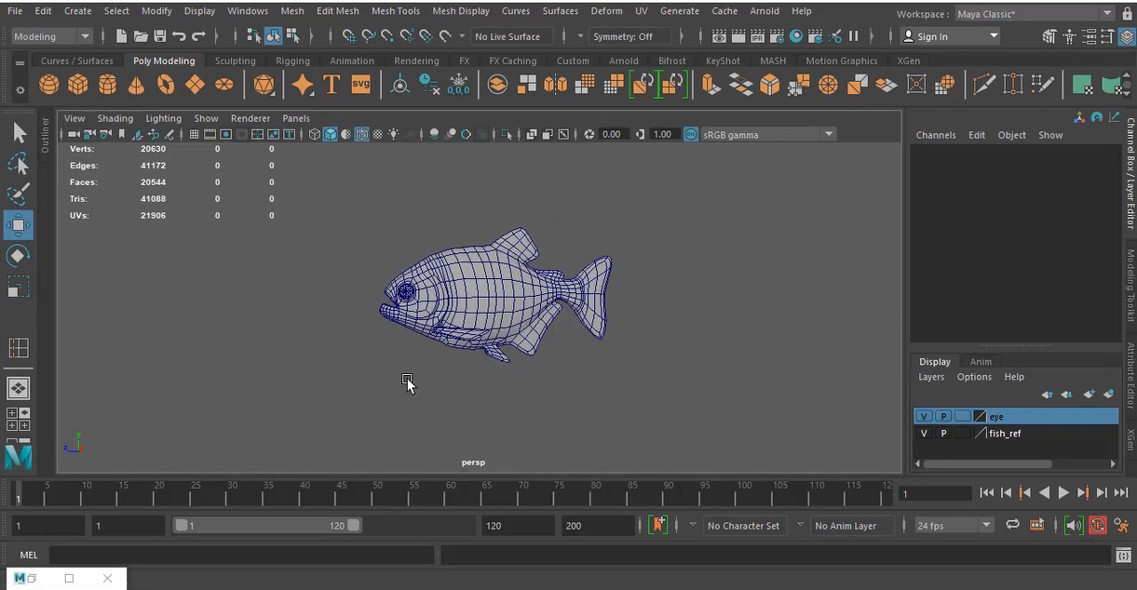
pyautogui.keyDown('alt'); pyautogui.moveTo(406, 386); pyautogui.dragTo(353, 385); pyautogui.keyUp('alt')
pyautogui.scroll(6, 419, 355)
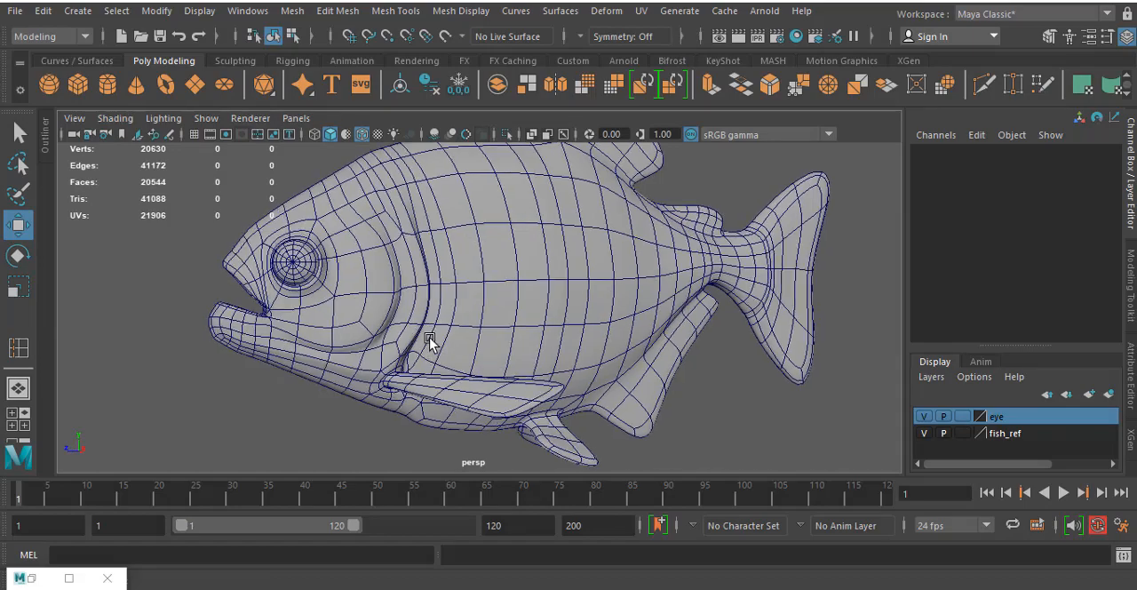
pyautogui.keyDown('alt'); pyautogui.moveTo(567, 373); pyautogui.dragTo(418, 377); pyautogui.keyUp('alt')
pyautogui.scroll(-5, 535, 357)
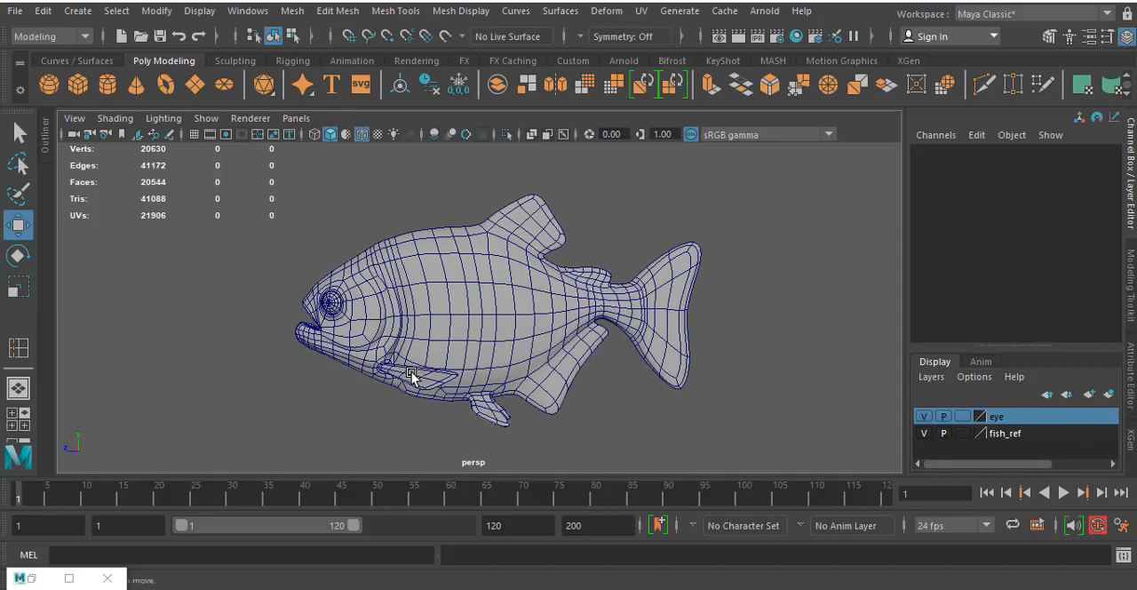
pyautogui.scroll(4, 469, 320)
pyautogui.keyDown('alt'); pyautogui.moveTo(440, 338); pyautogui.dragTo(466, 359); pyautogui.keyUp('alt')
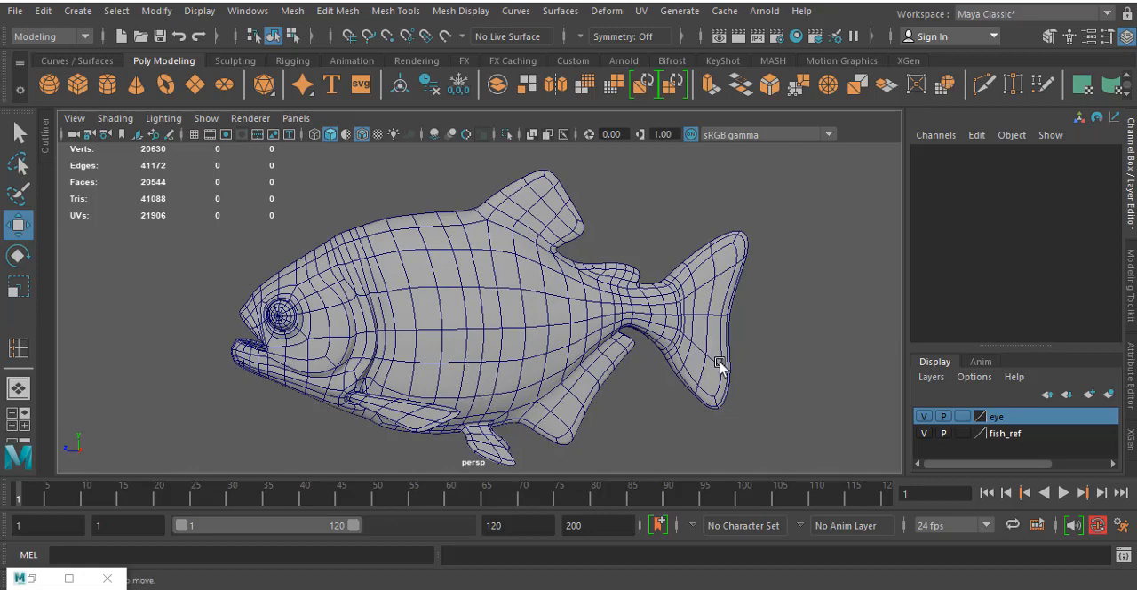
pyautogui.moveTo(766, 355)
pyautogui.keyDown('alt'); pyautogui.mouseDown()
pyautogui.moveTo(634, 340)
pyautogui.moveTo(719, 325)
pyautogui.moveTo(753, 344)
pyautogui.mouseUp(); pyautogui.keyUp('alt')
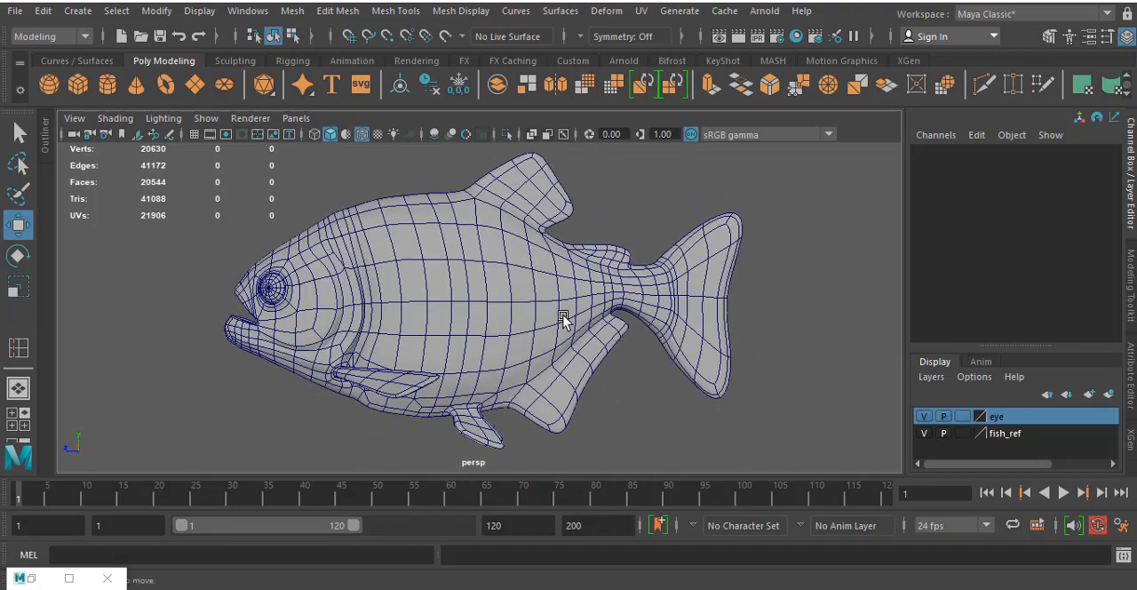
pyautogui.keyDown('alt'); pyautogui.moveTo(563, 320); pyautogui.dragTo(595, 340); pyautogui.keyUp('alt')
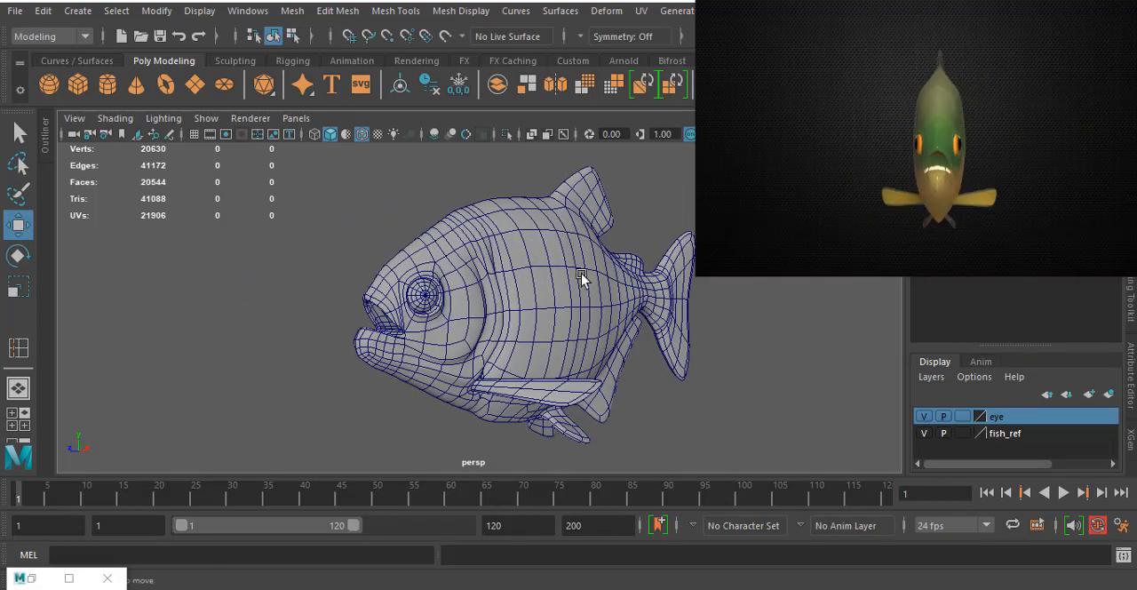
pyautogui.keyDown('alt'); pyautogui.moveTo(581, 274); pyautogui.dragTo(521, 289); pyautogui.keyUp('alt')
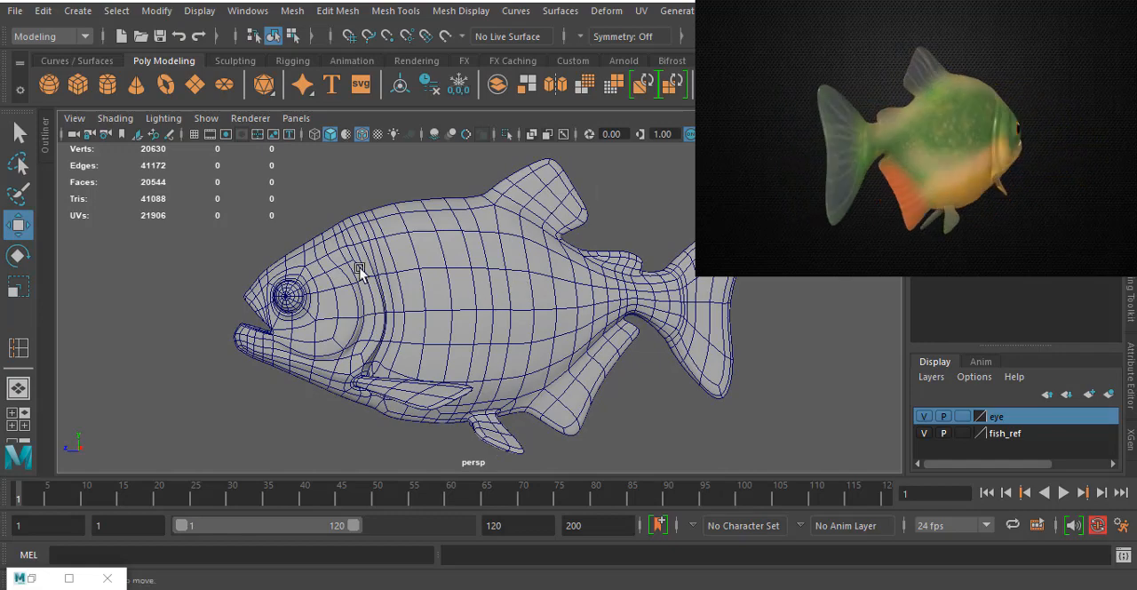